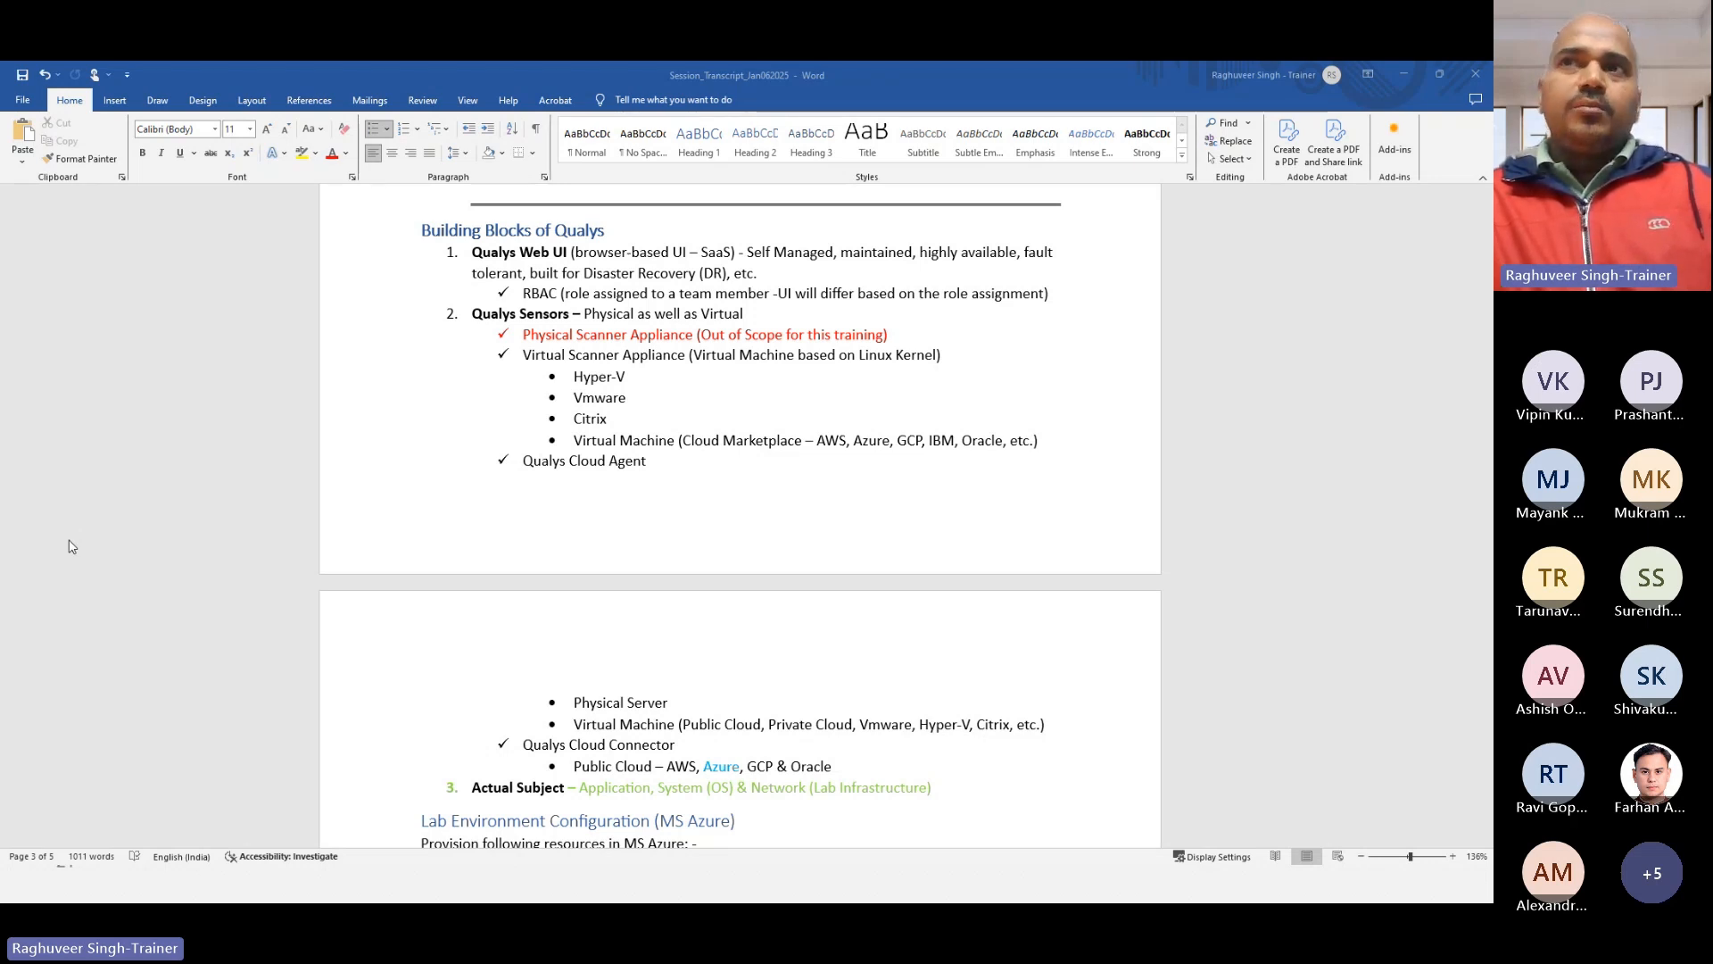
# Step: Review the Lab Environment Configuration (MS Azure) and Qualys Cloud Connector sections of the session notes
pyautogui.scroll(-5, 71, 546)
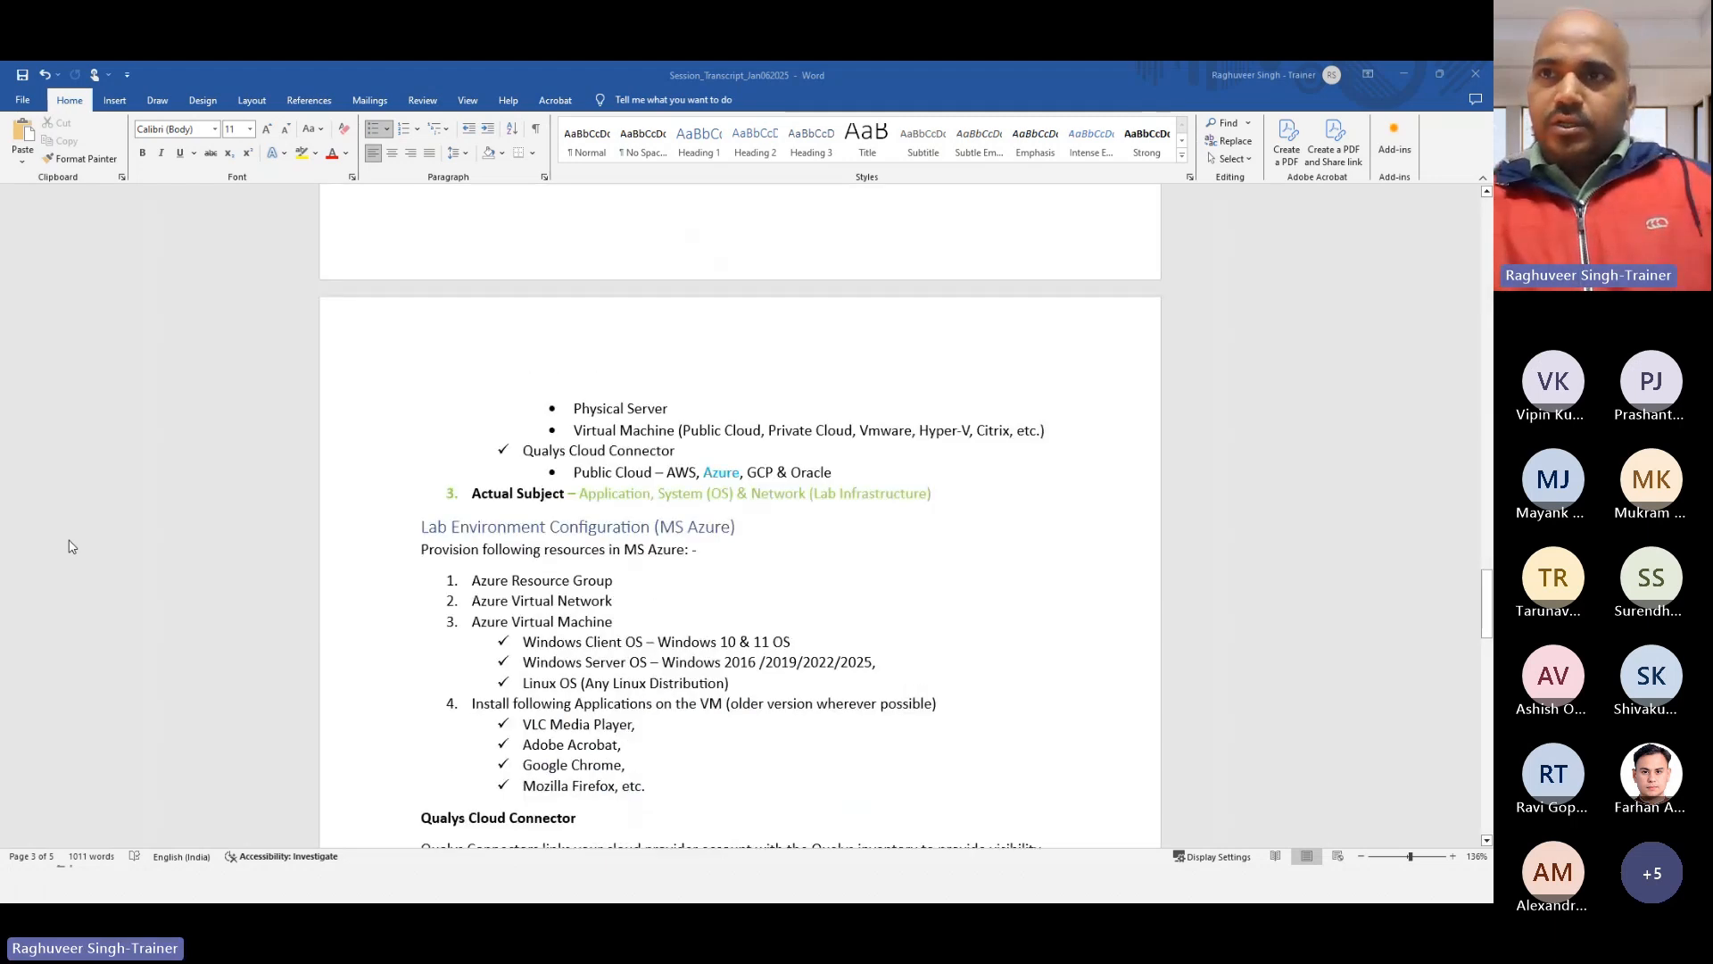
pyautogui.scroll(-1, 71, 546)
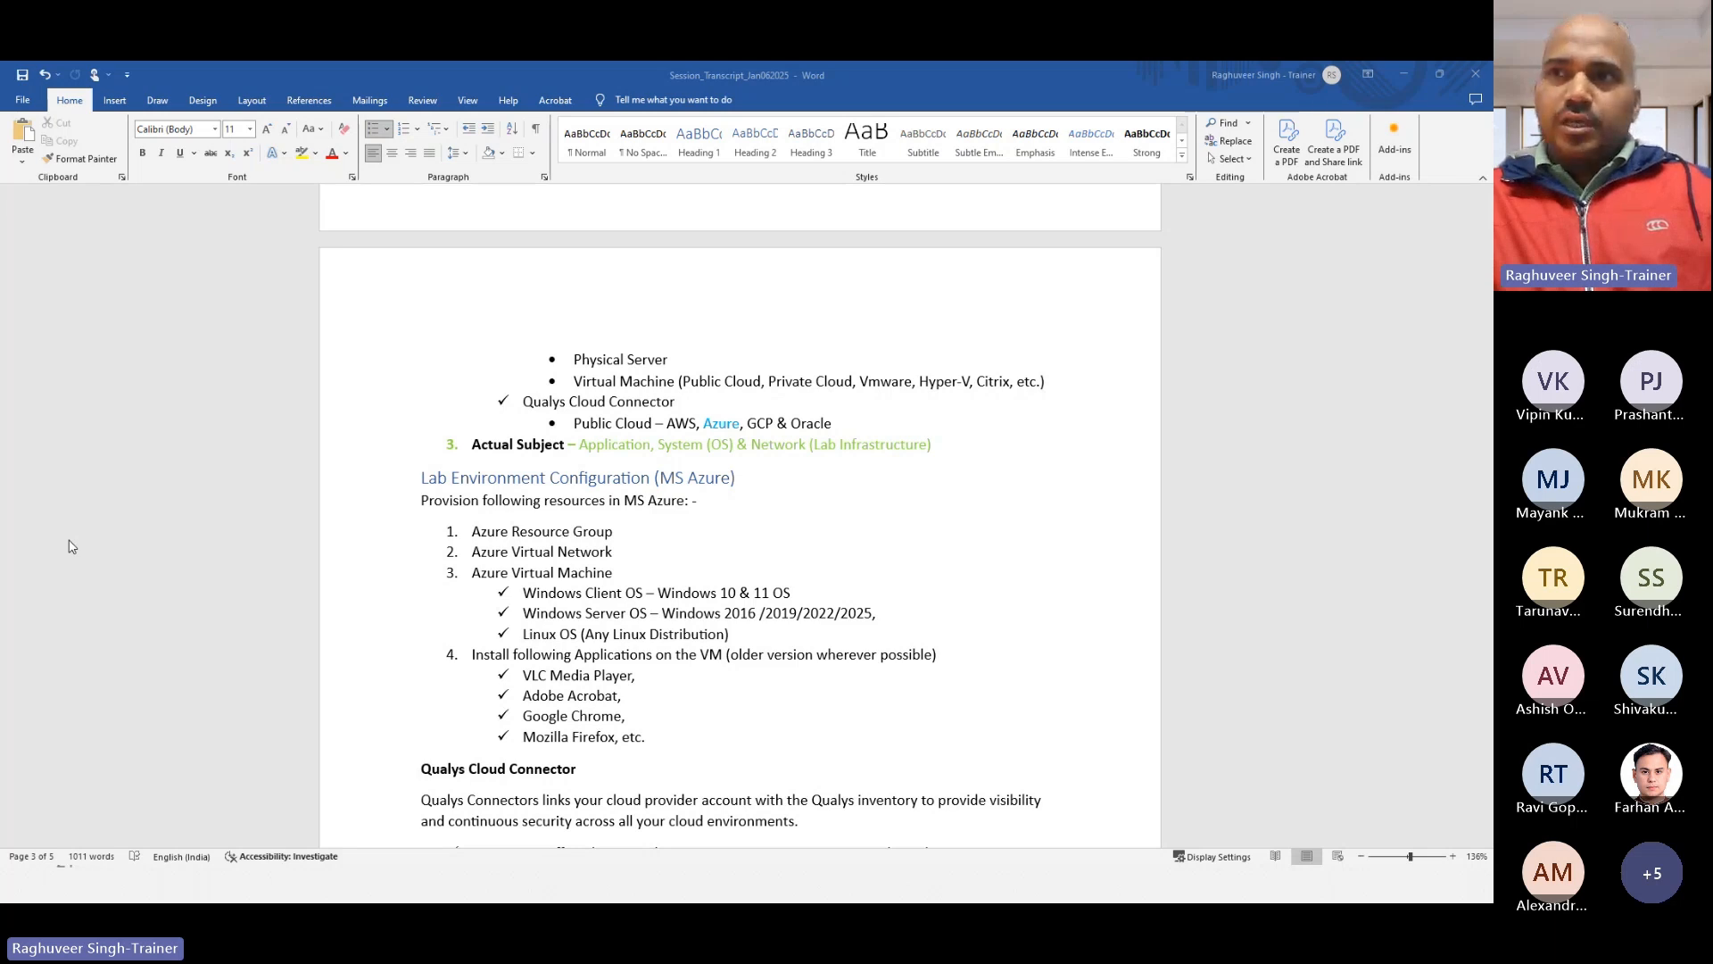
pyautogui.scroll(-2, 71, 547)
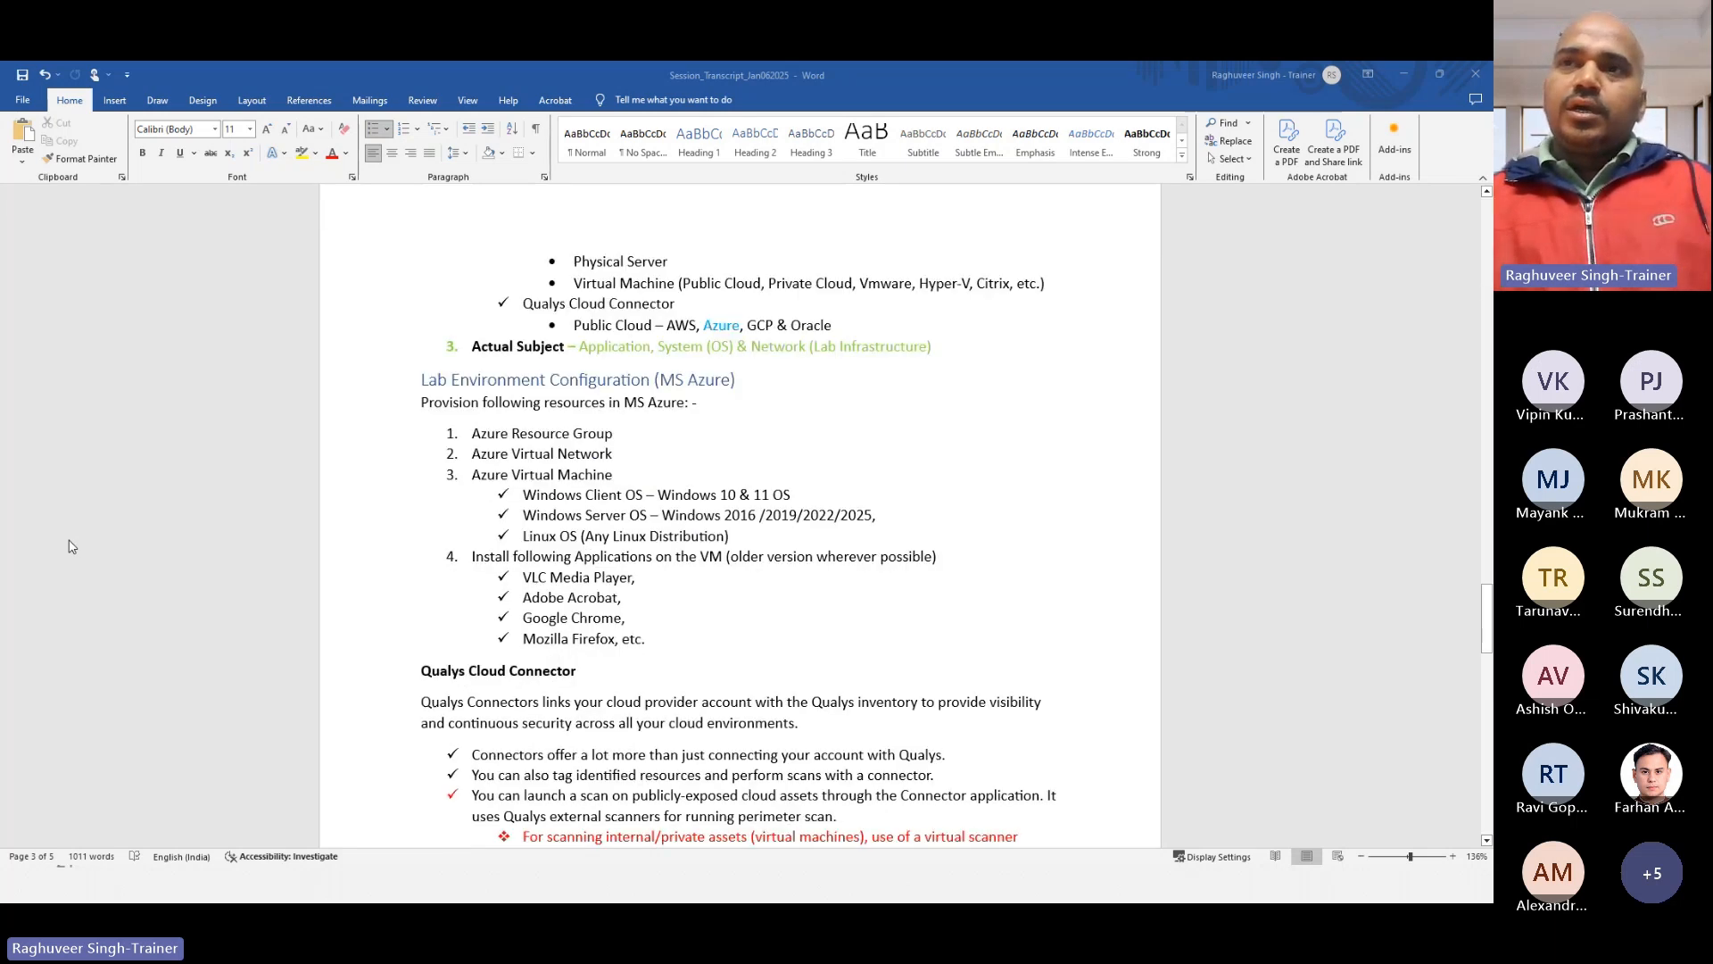
pyautogui.scroll(-2, 491, 609)
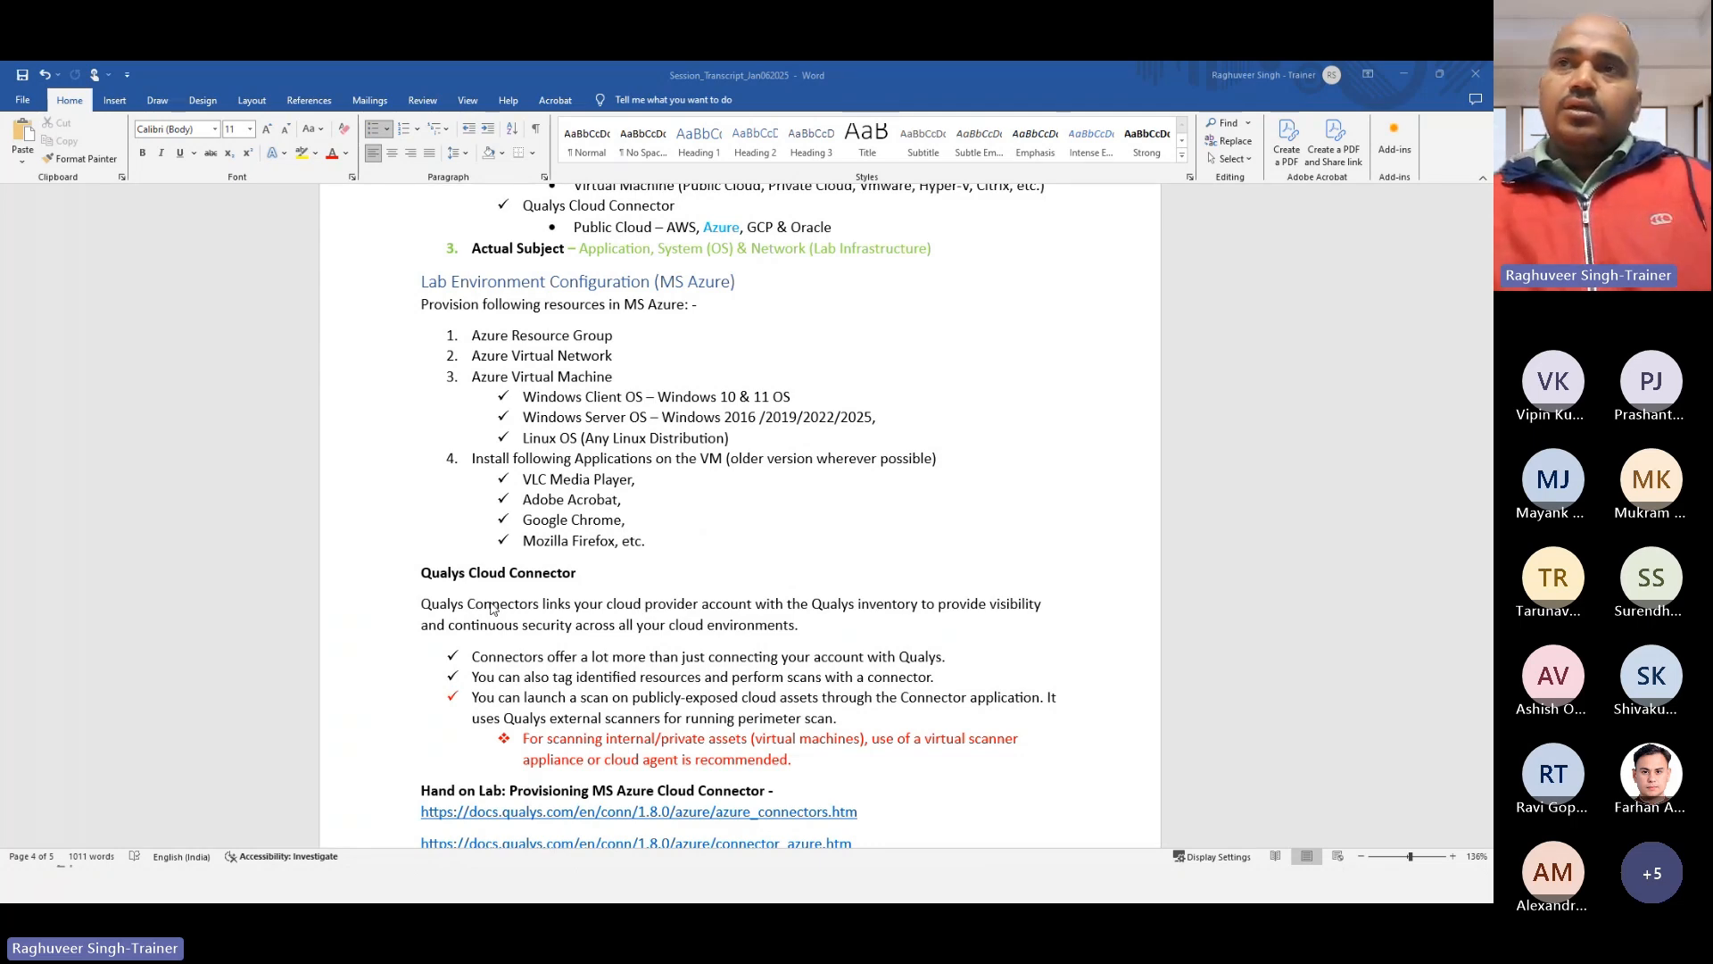
pyautogui.scroll(-4, 491, 607)
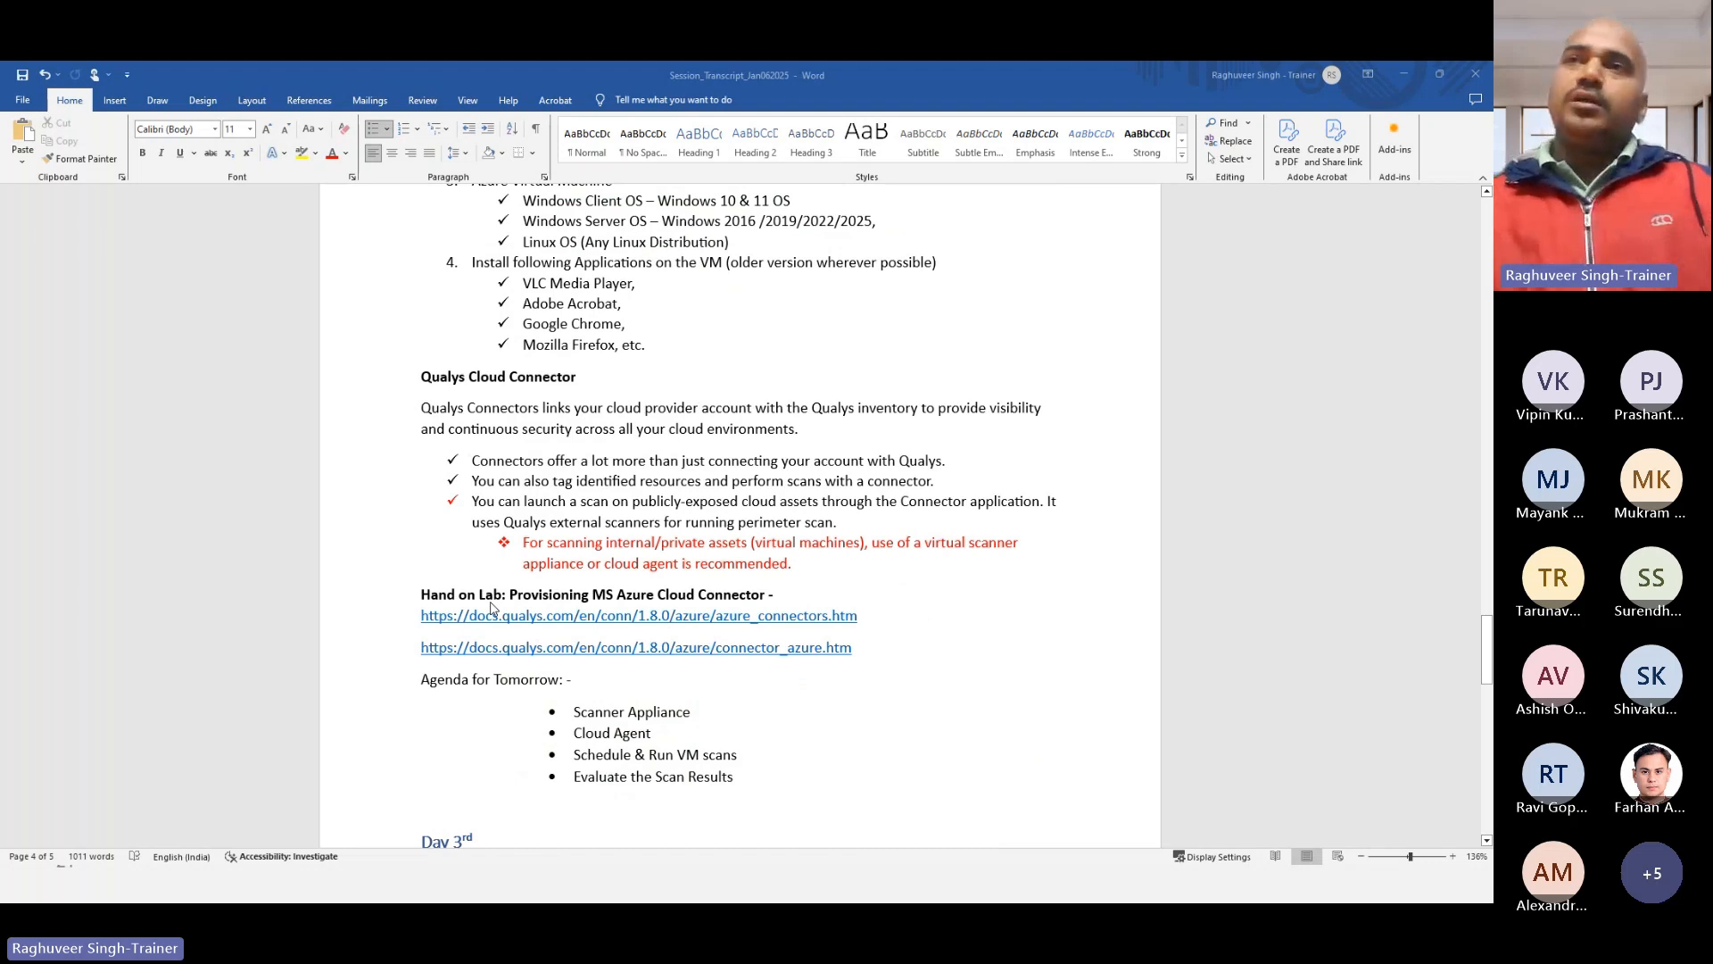
pyautogui.scroll(3, 491, 606)
pyautogui.scroll(2, 493, 591)
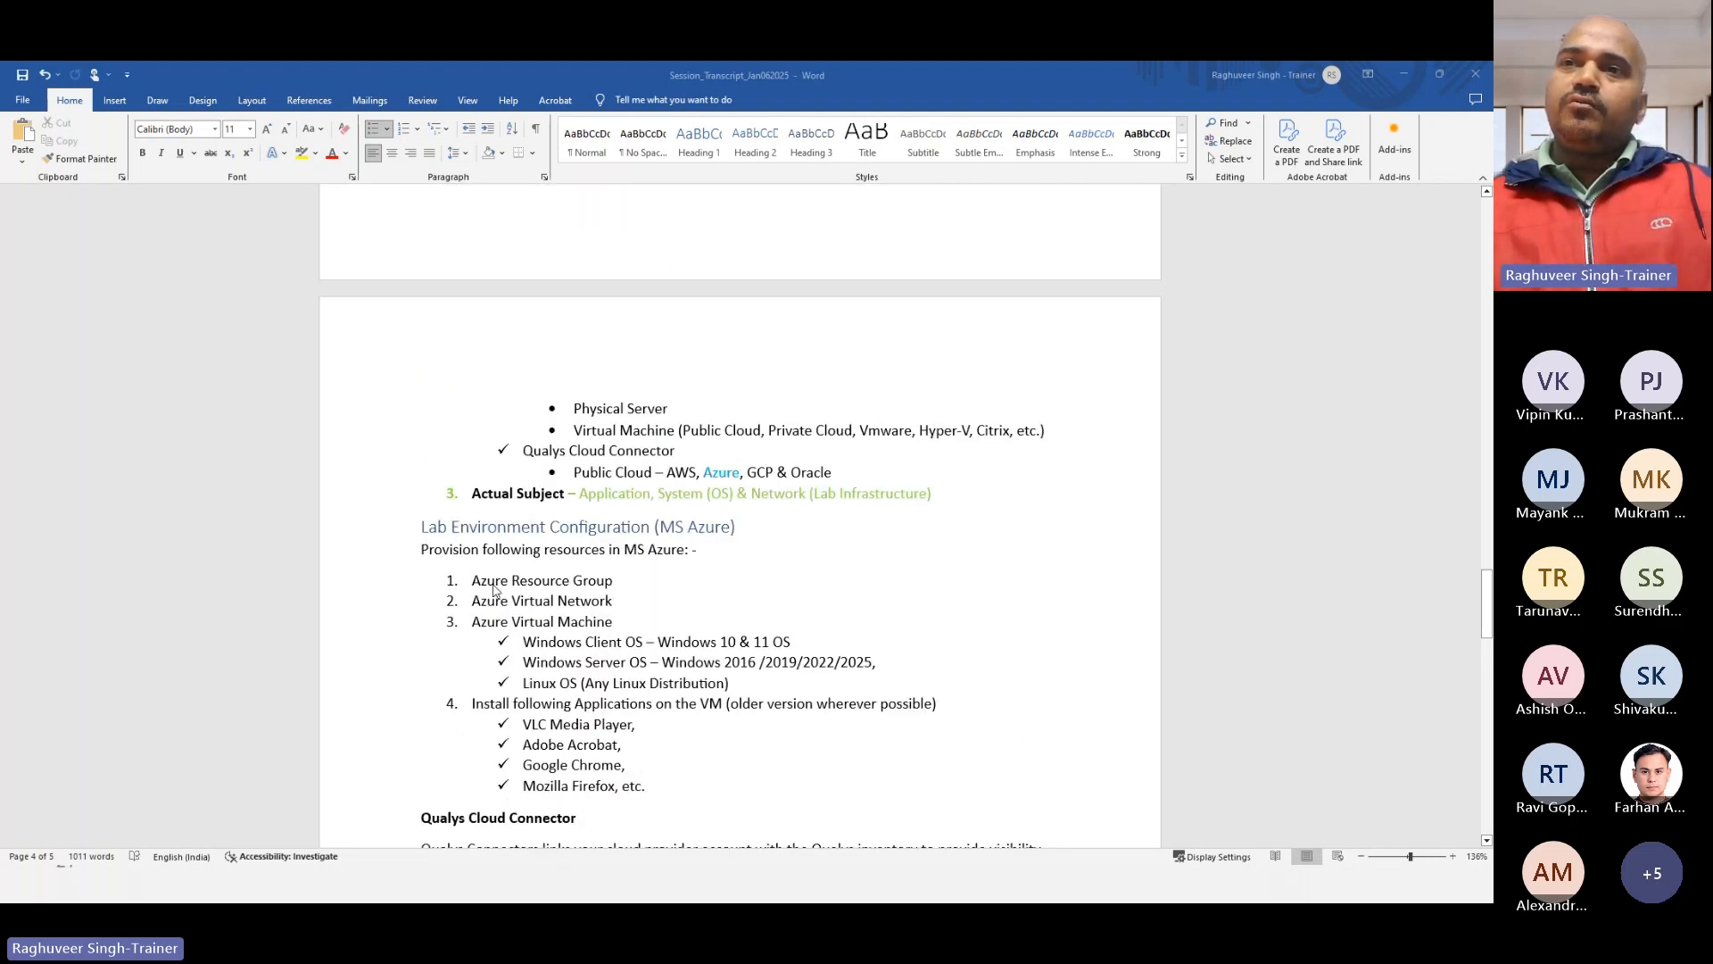
pyautogui.scroll(-3, 493, 591)
pyautogui.scroll(6, 490, 558)
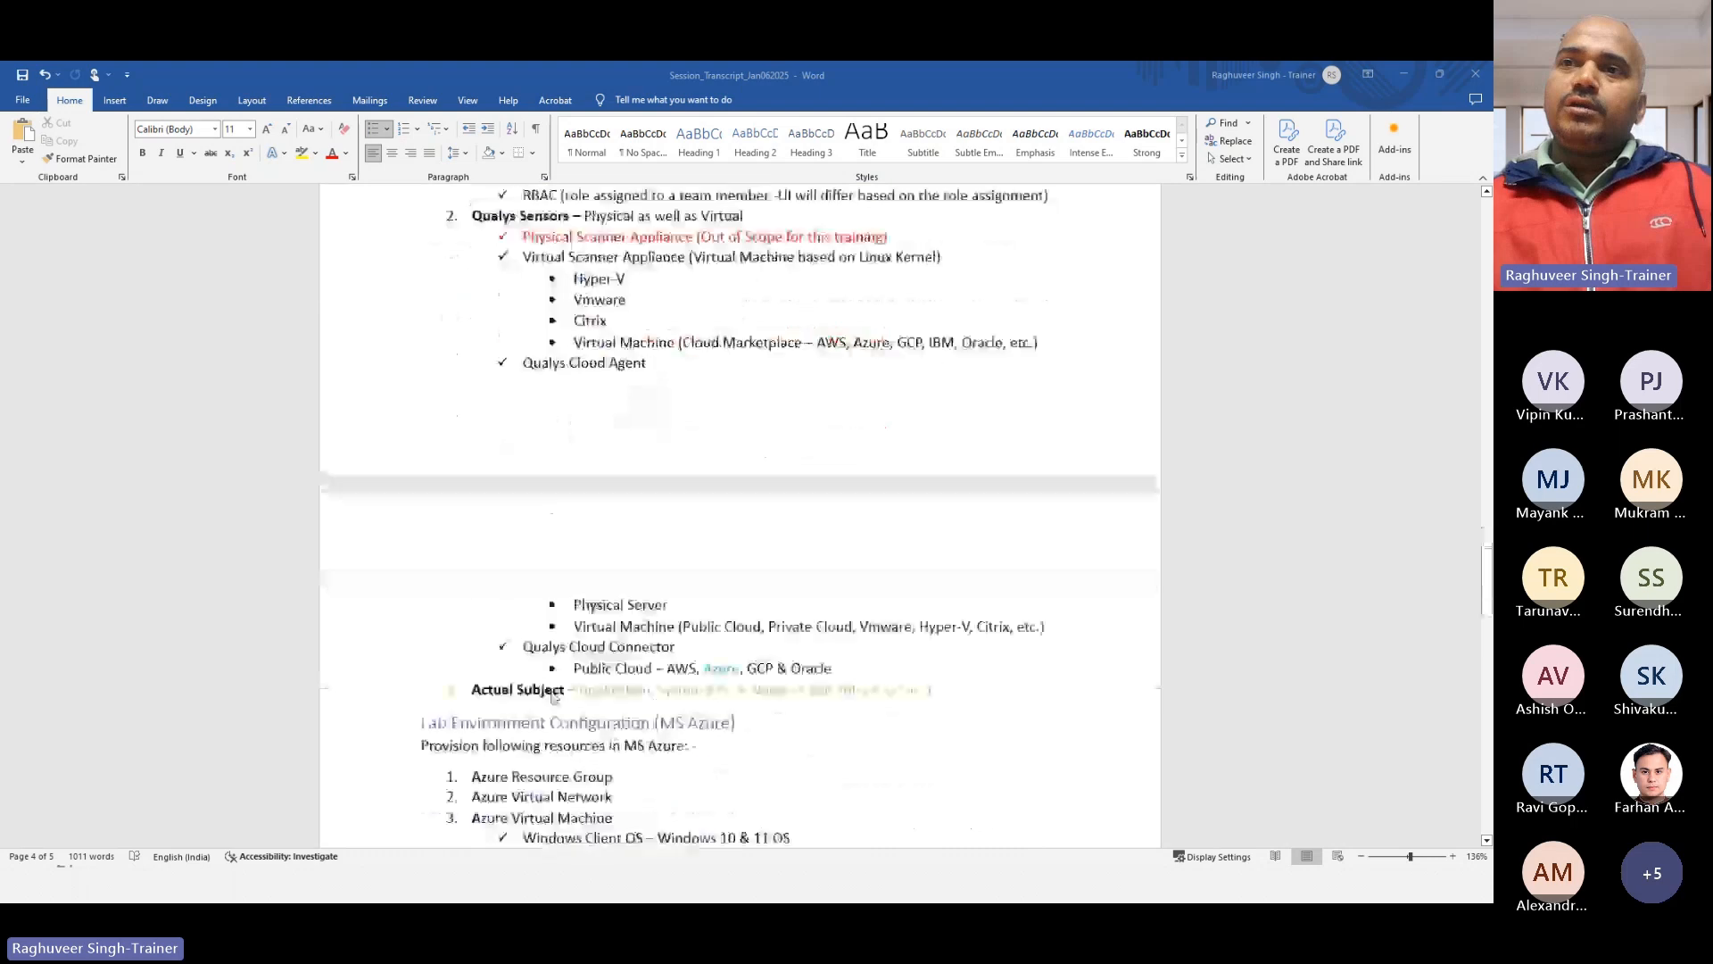
pyautogui.scroll(-5, 645, 660)
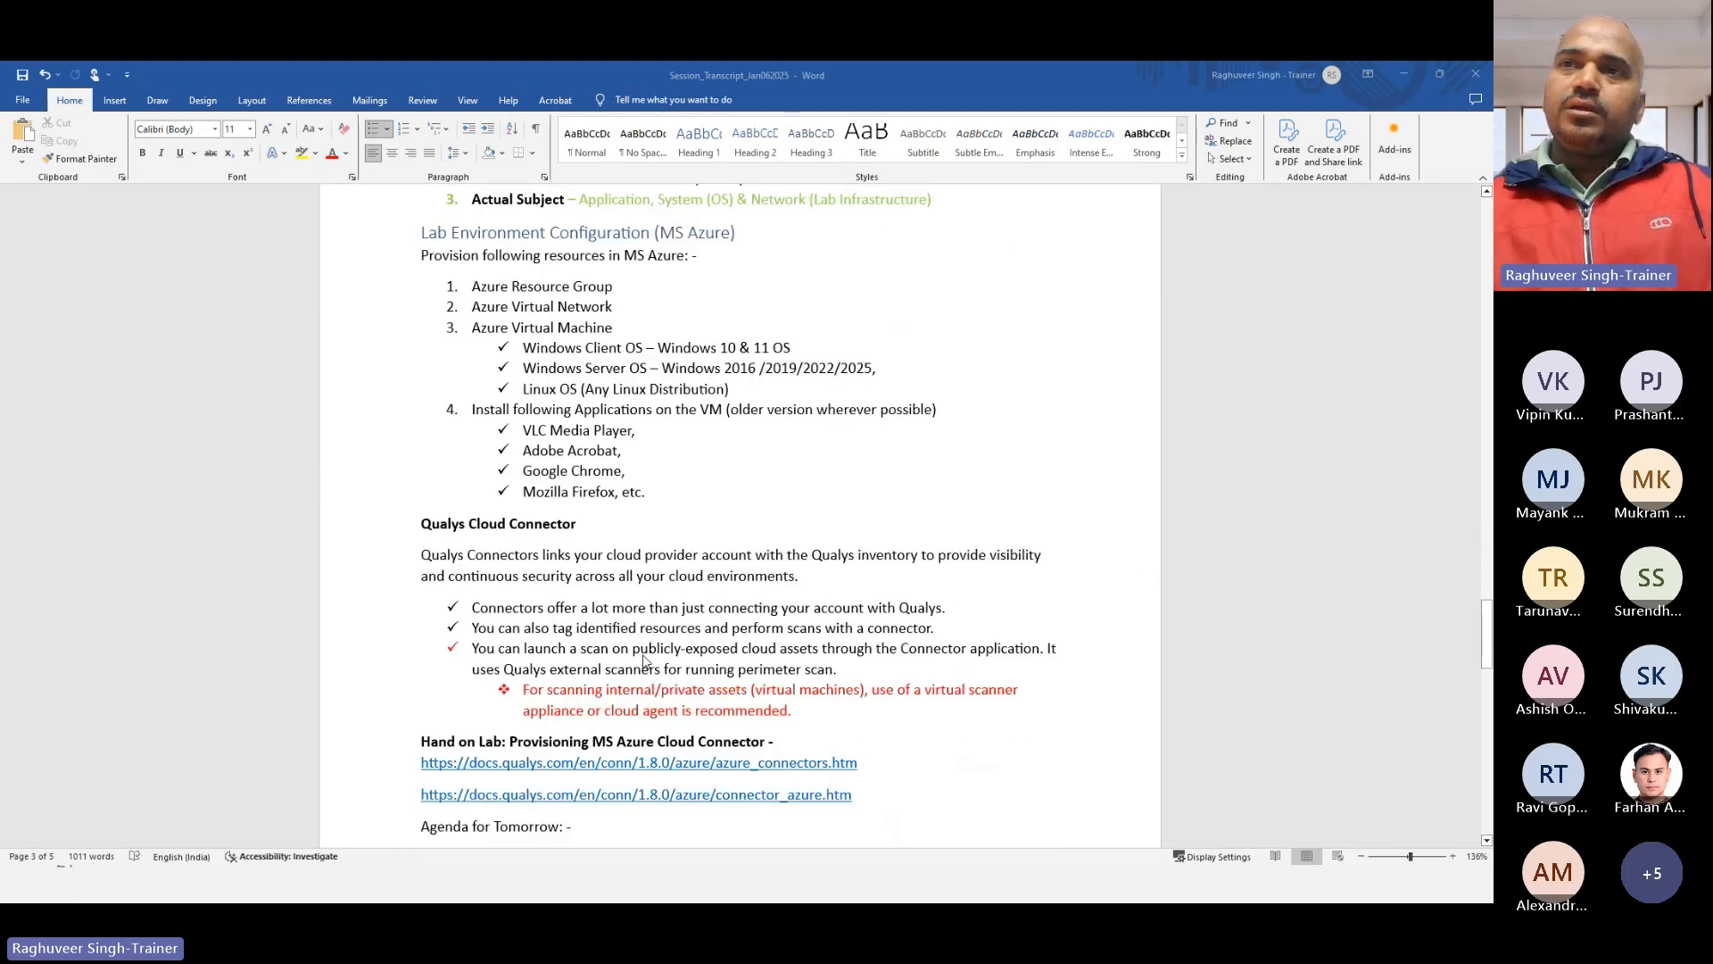
pyautogui.scroll(-1, 644, 660)
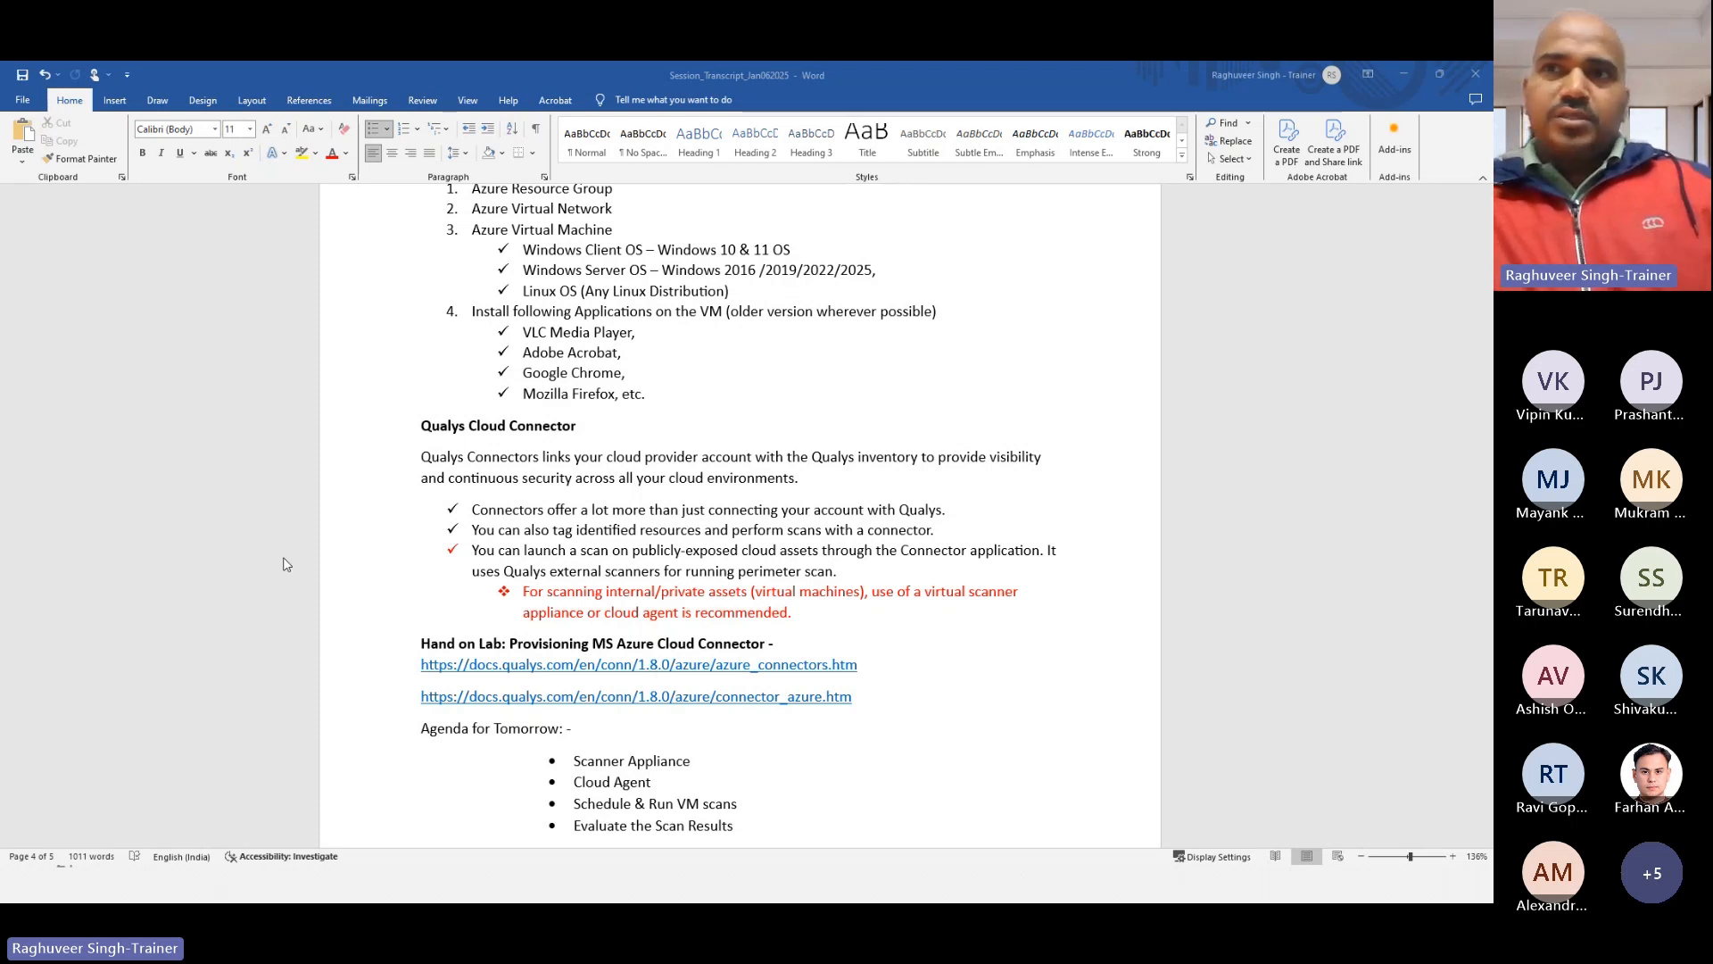
pyautogui.scroll(-2, 506, 533)
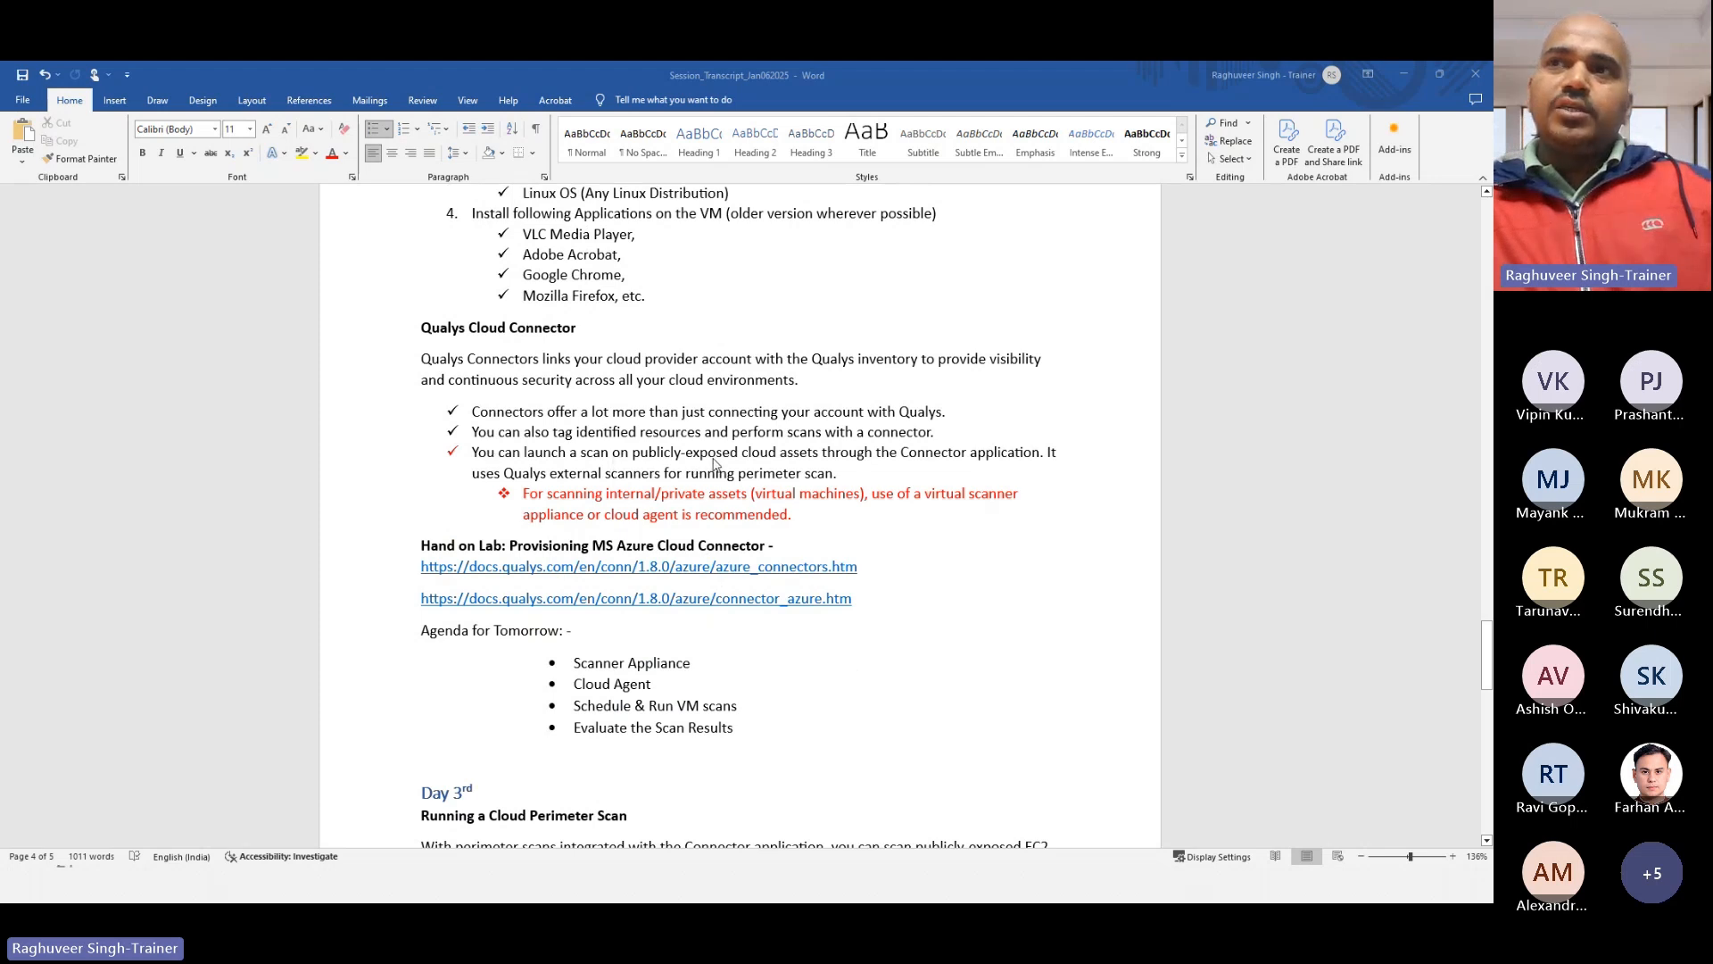
# Step: Select in turn the phrases on publicly-exposed cloud assets, the Connector application and Qualys external scanners in the perimeter scan bullet
pyautogui.moveTo(632, 456); pyautogui.dragTo(818, 457)
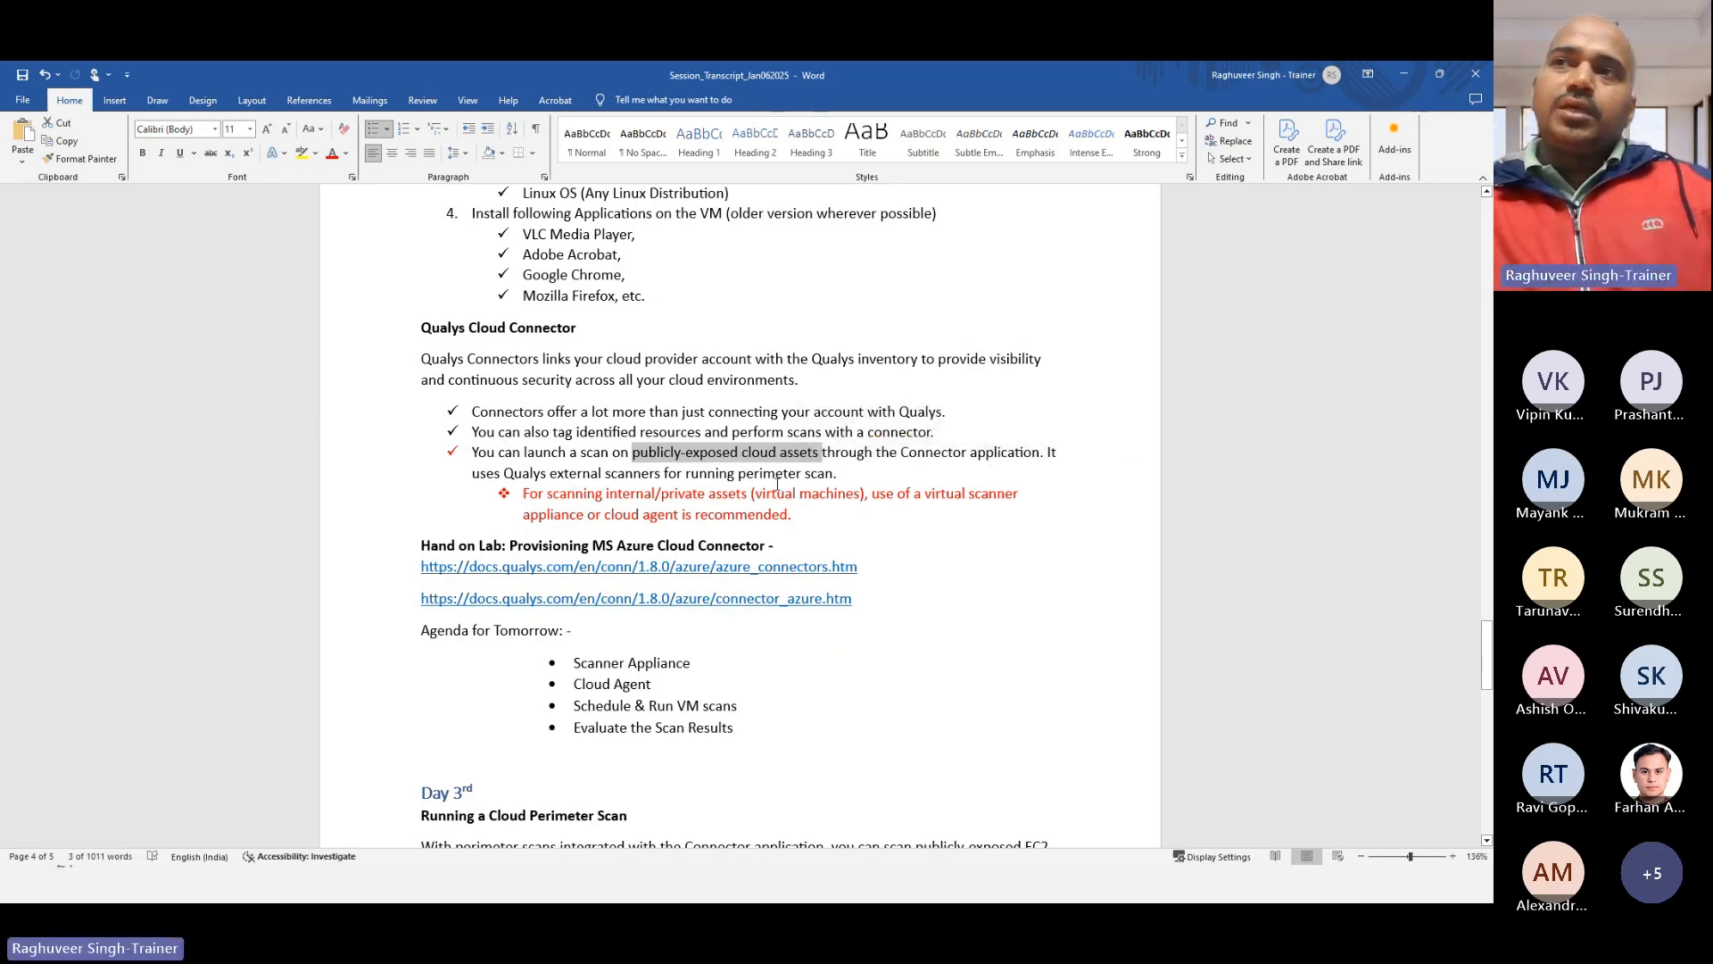
pyautogui.moveTo(901, 454); pyautogui.dragTo(964, 454)
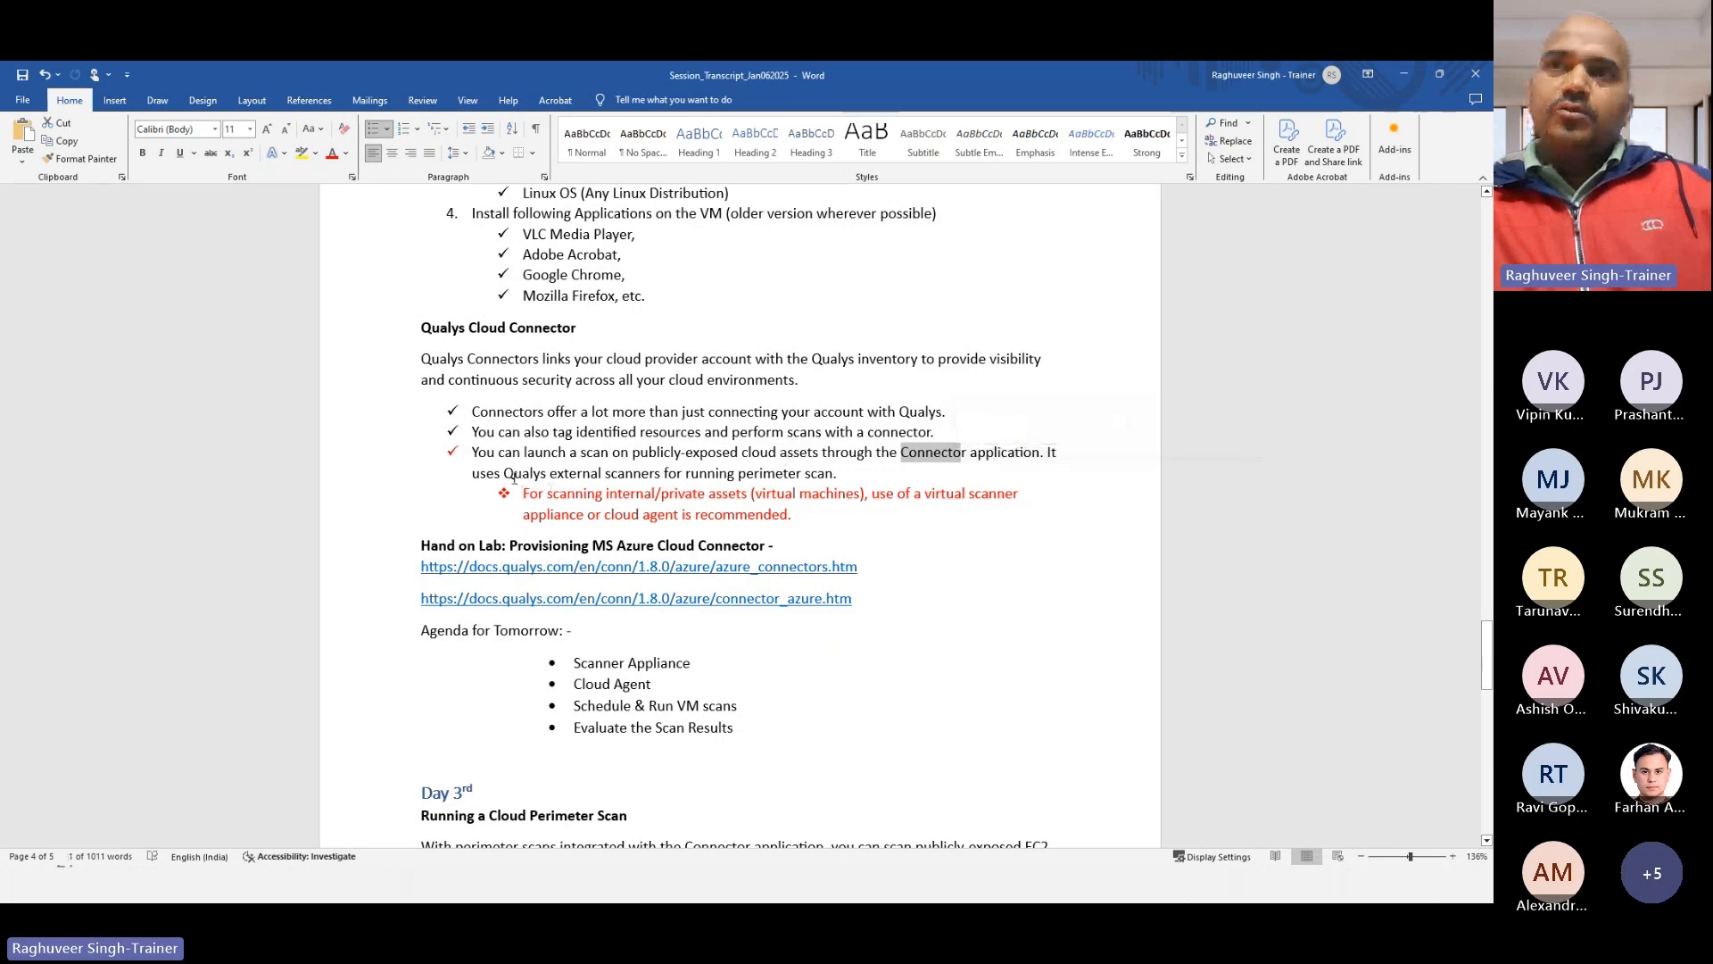
pyautogui.moveTo(504, 473); pyautogui.dragTo(642, 486)
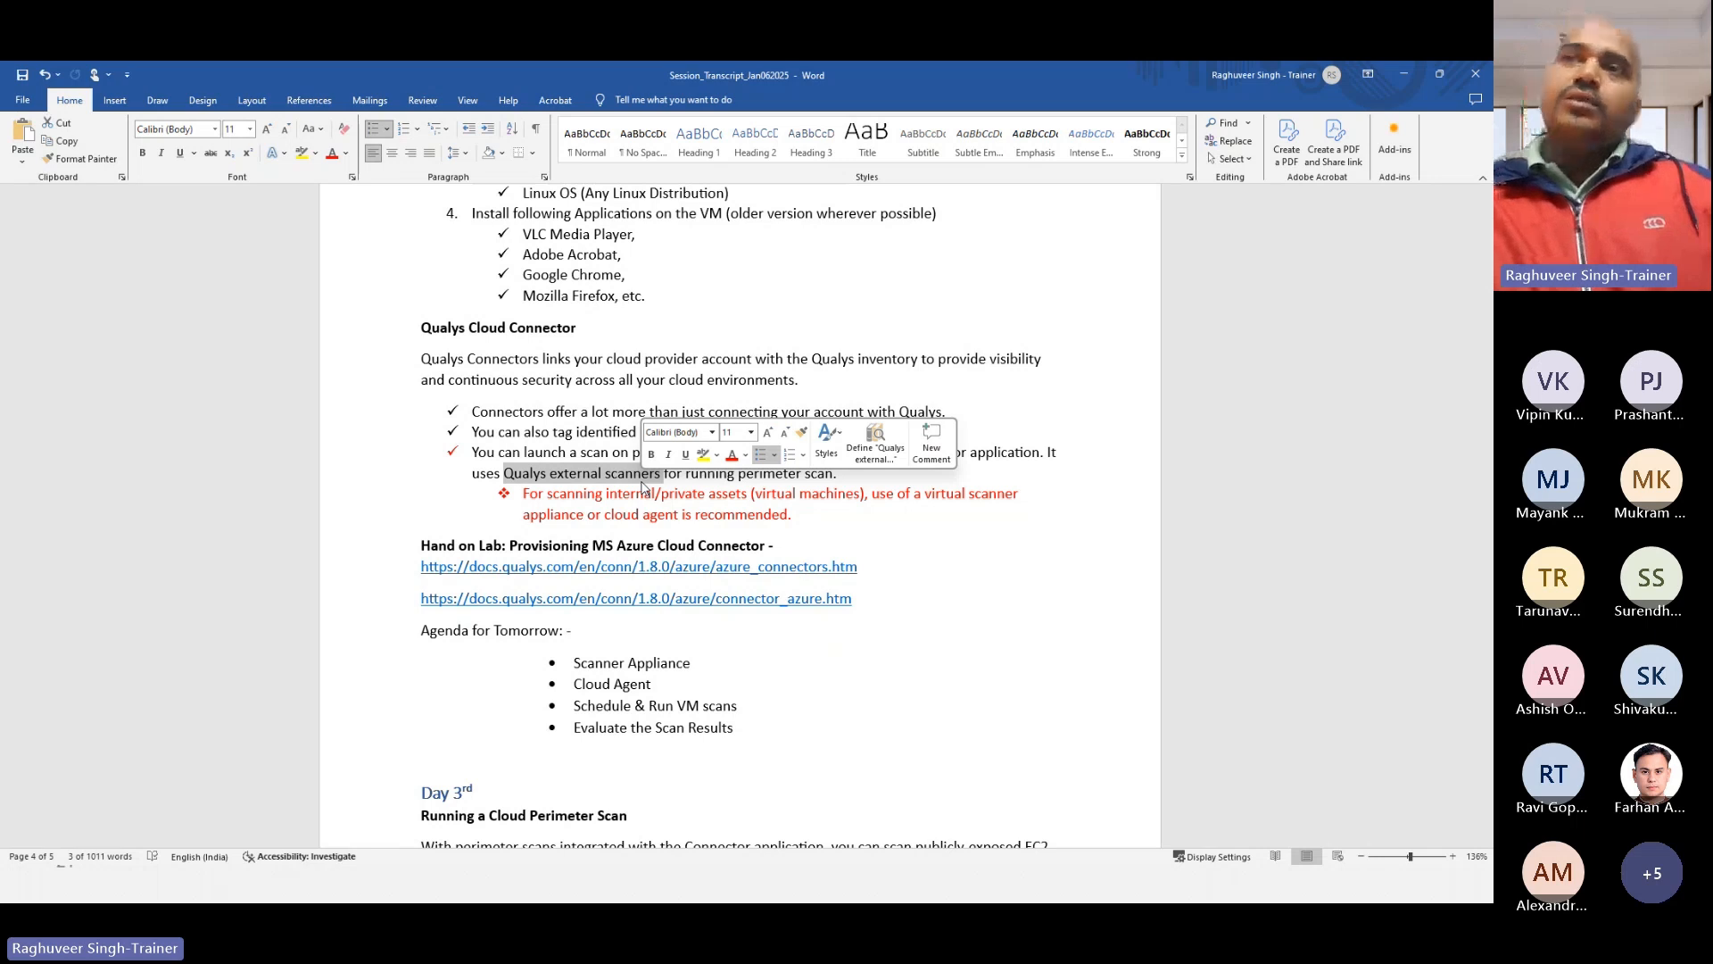
pyautogui.click(884, 544)
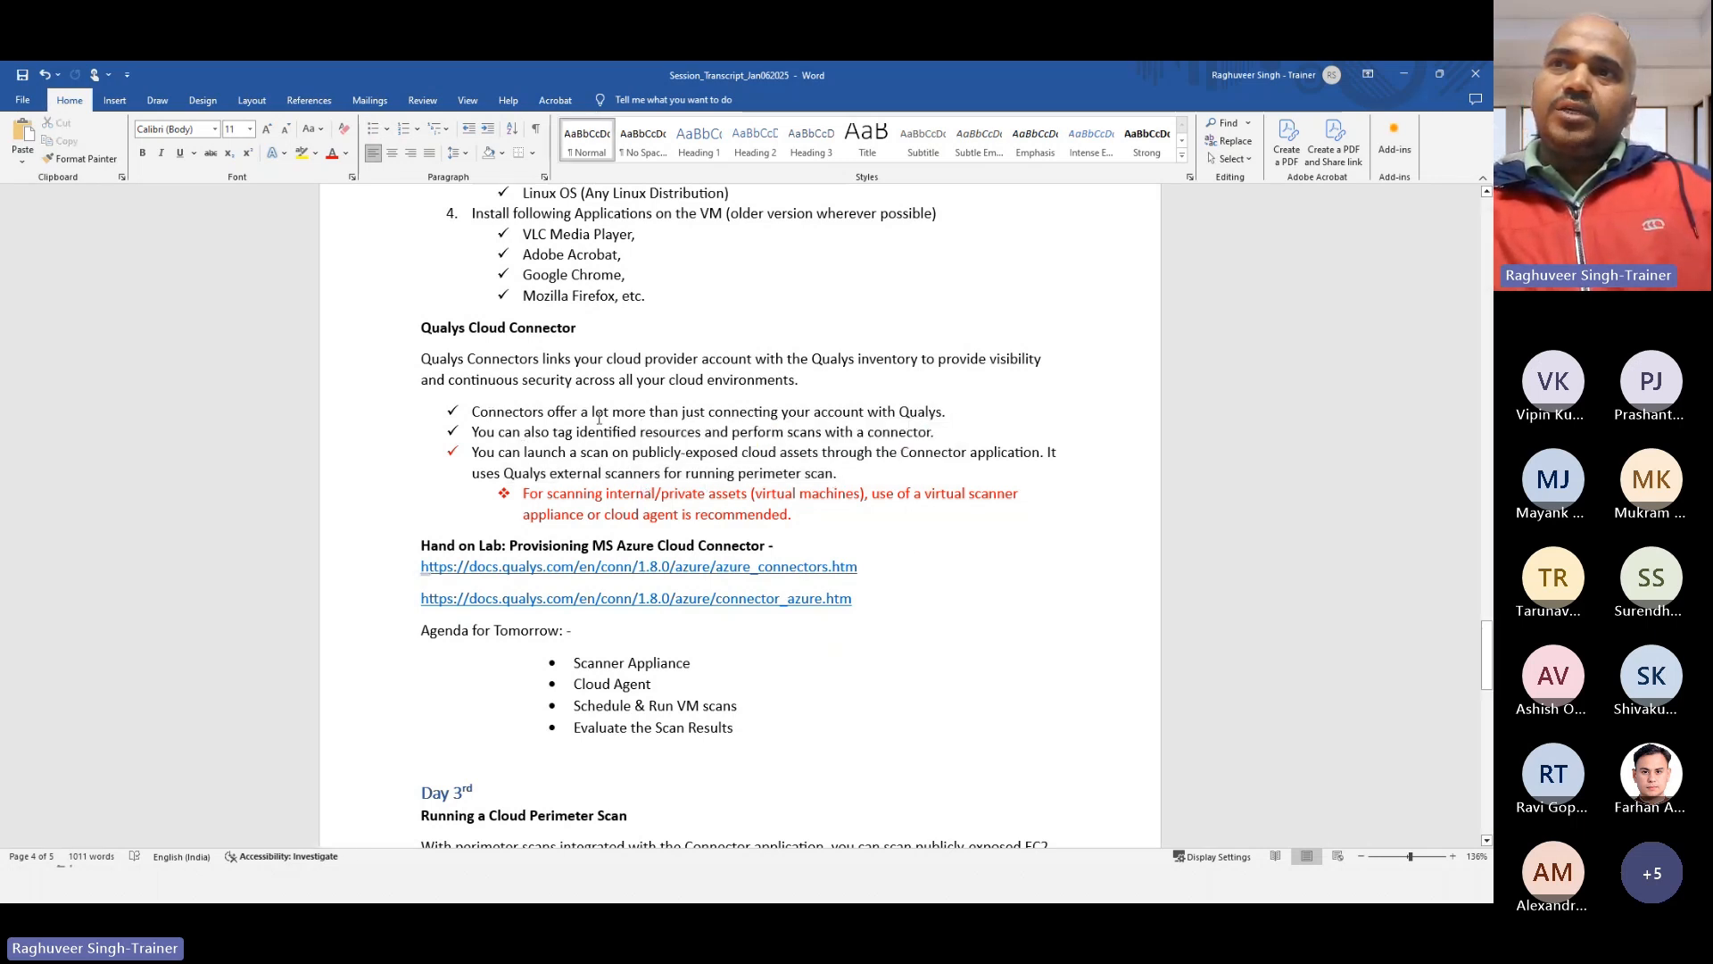
pyautogui.moveTo(632, 453); pyautogui.dragTo(800, 465)
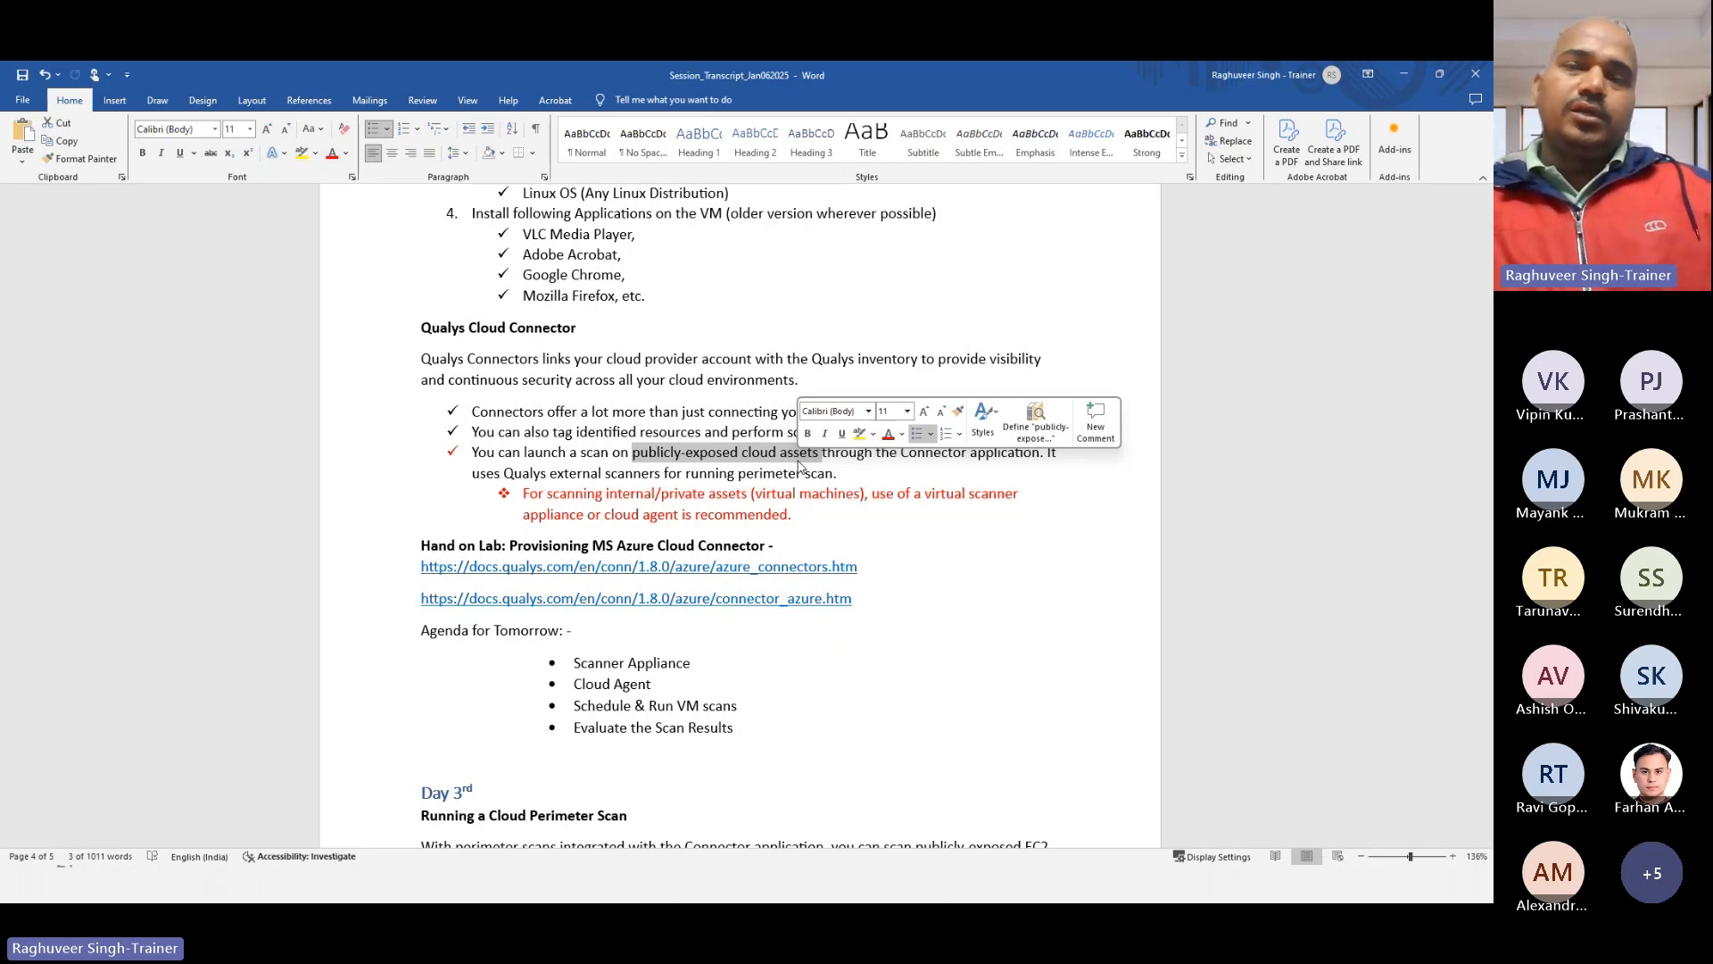
pyautogui.click(685, 493)
pyautogui.moveTo(633, 453); pyautogui.dragTo(823, 459)
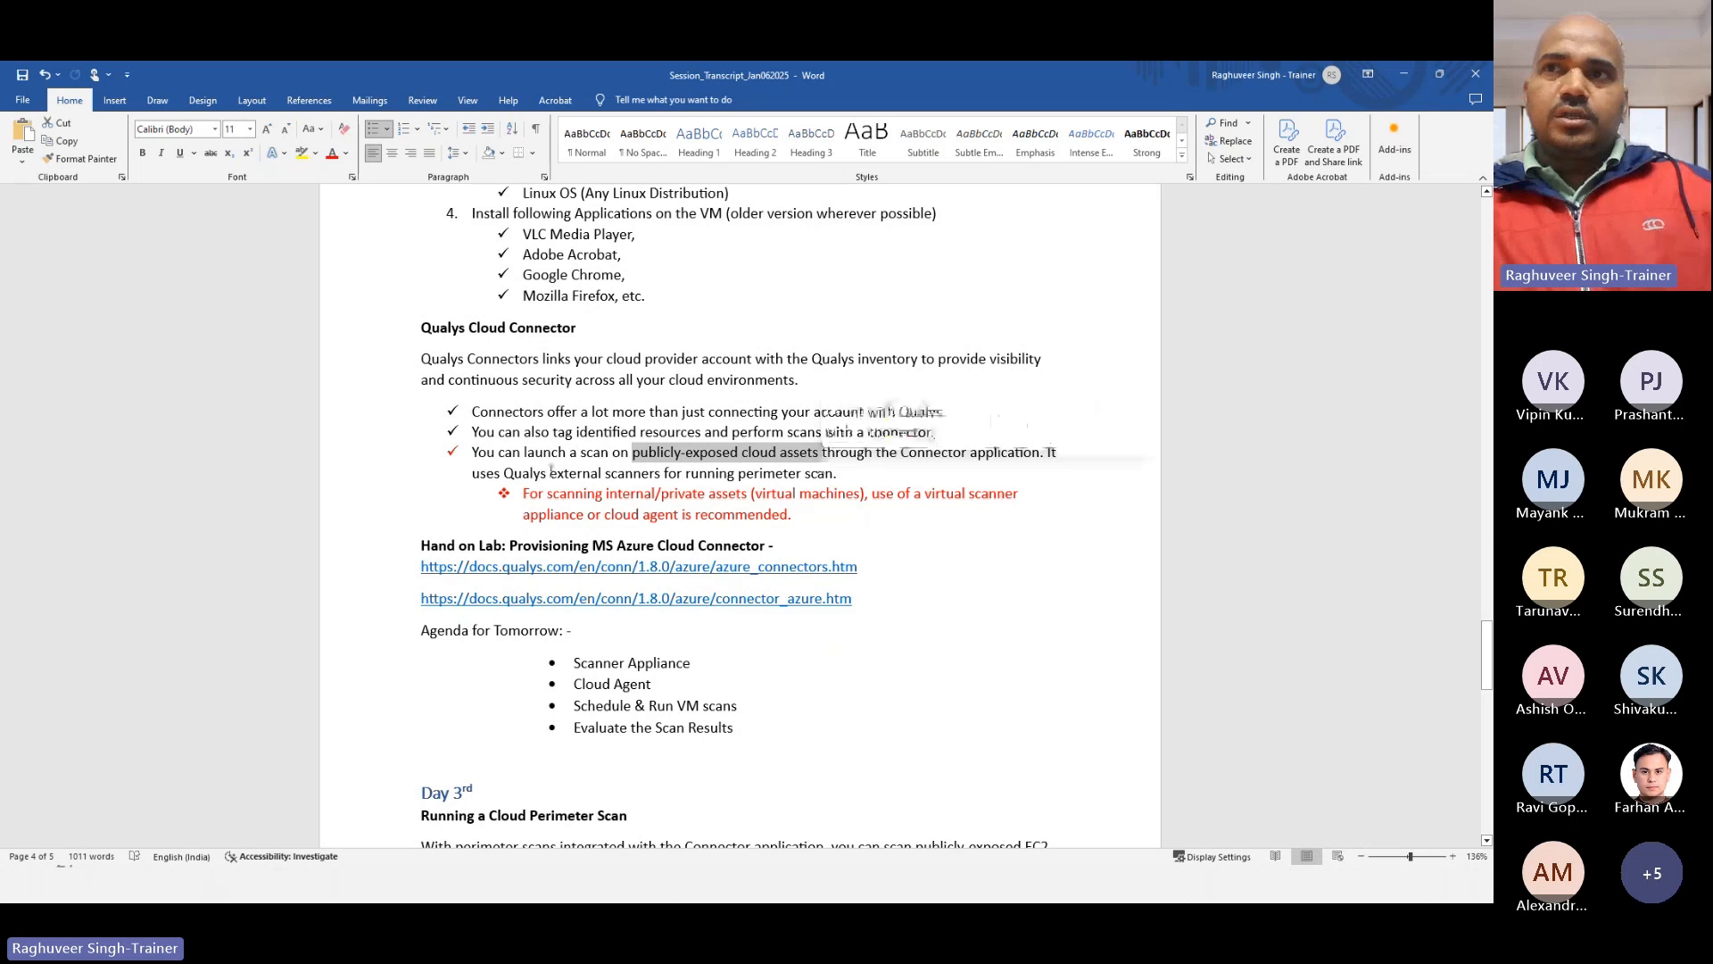
pyautogui.moveTo(505, 473); pyautogui.dragTo(803, 474)
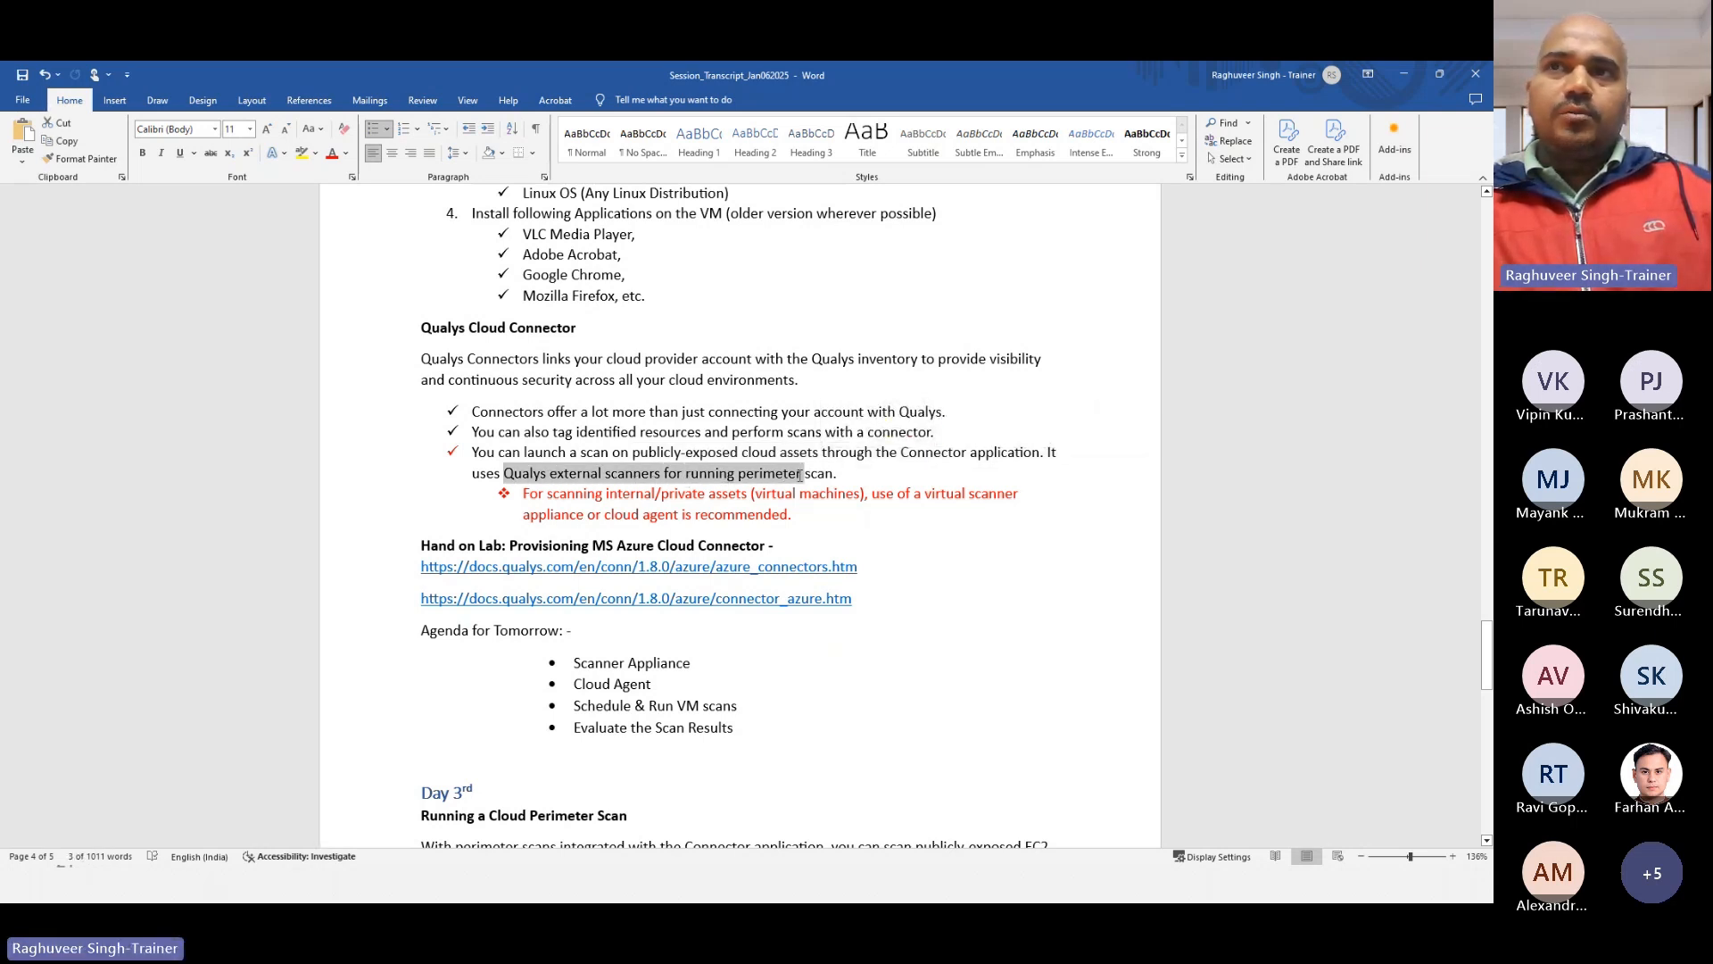
# Step: Insert "physical/" before "virtual scanner appliance" in the red note about scanning internal/private assets
pyautogui.scroll(-1, 722, 507)
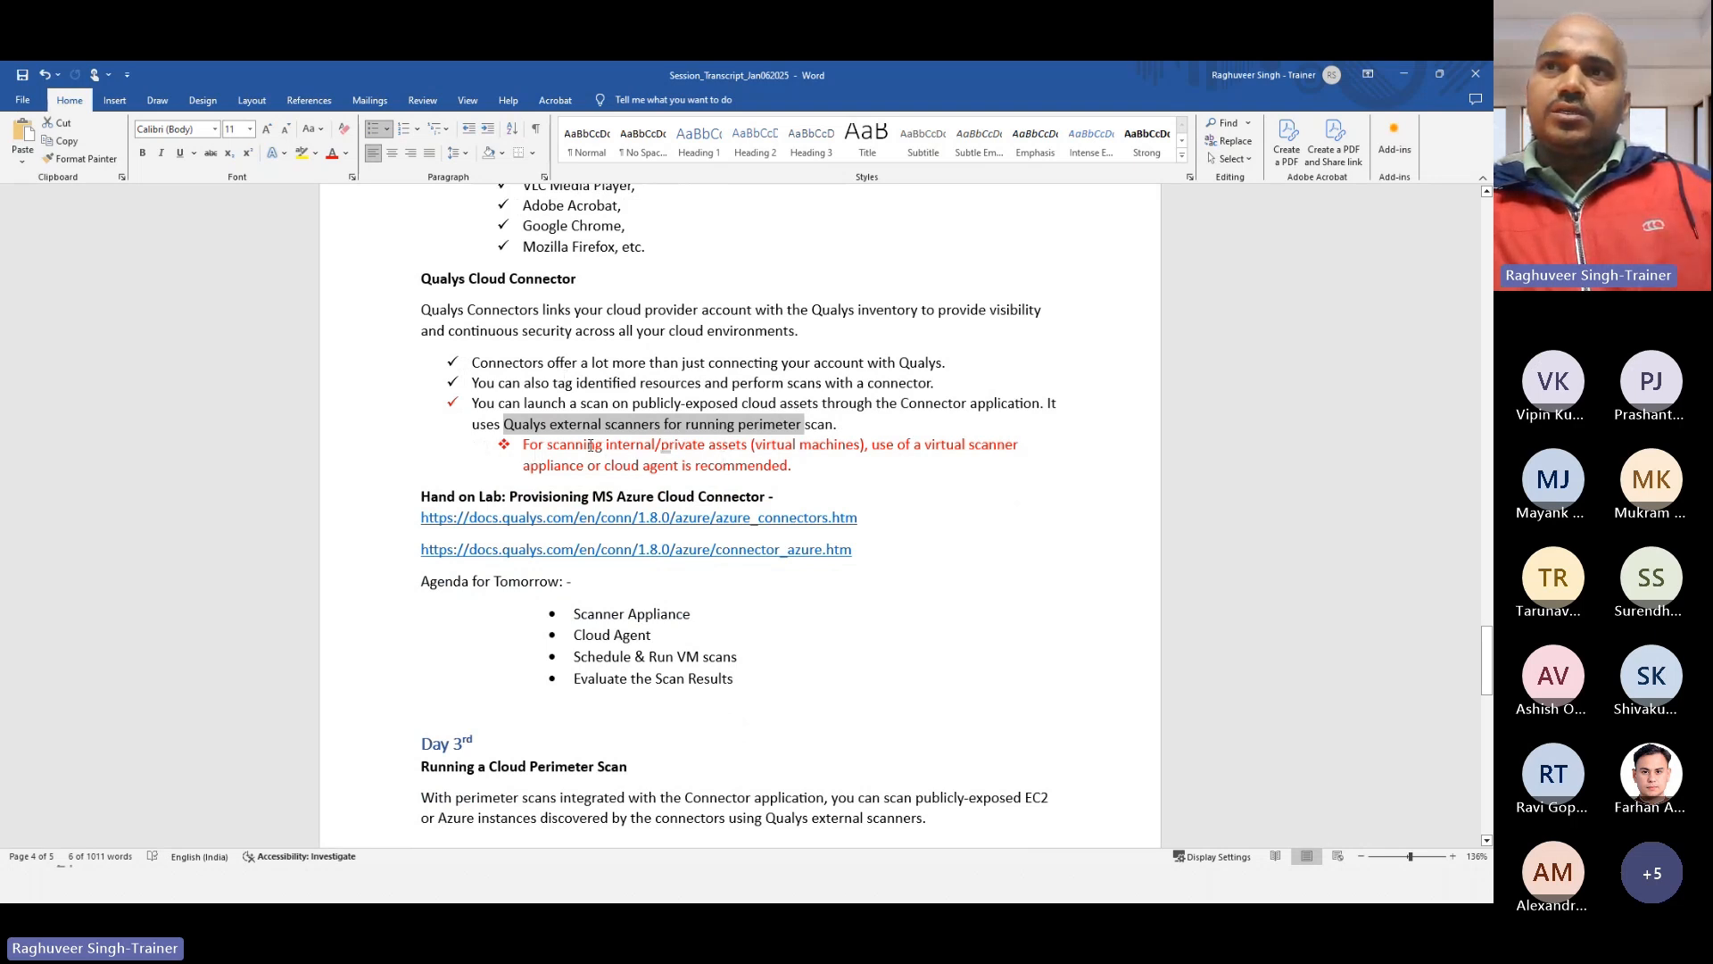
pyautogui.moveTo(606, 446); pyautogui.dragTo(791, 457)
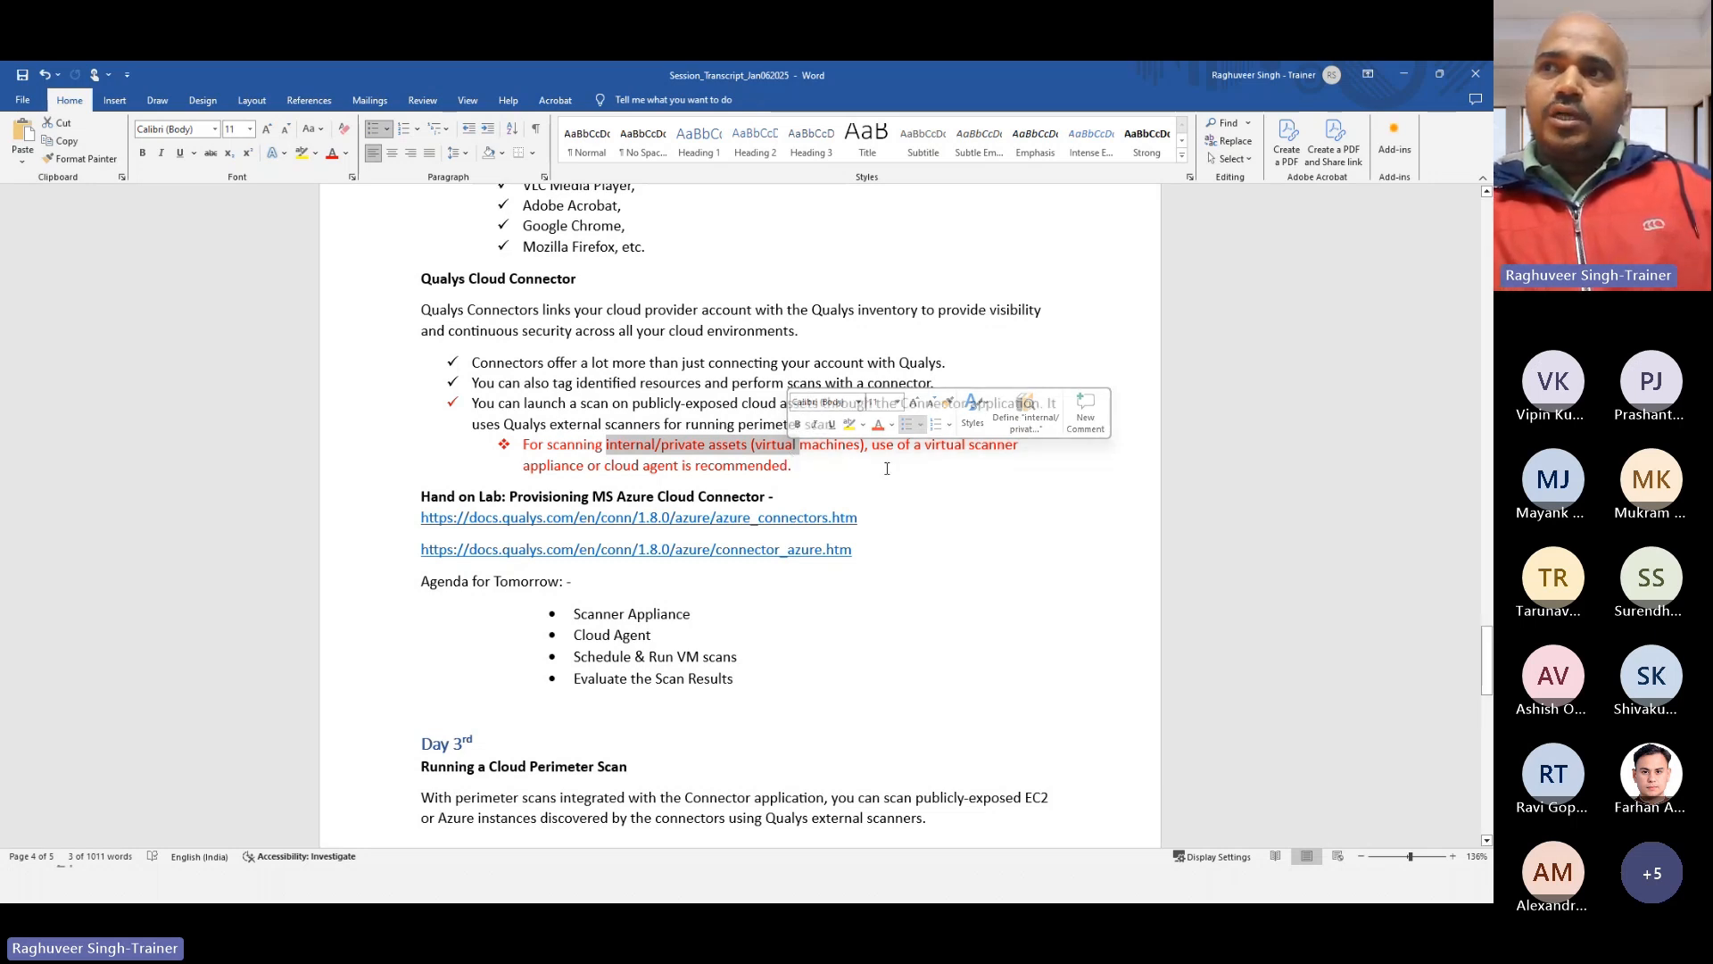
pyautogui.click(582, 450)
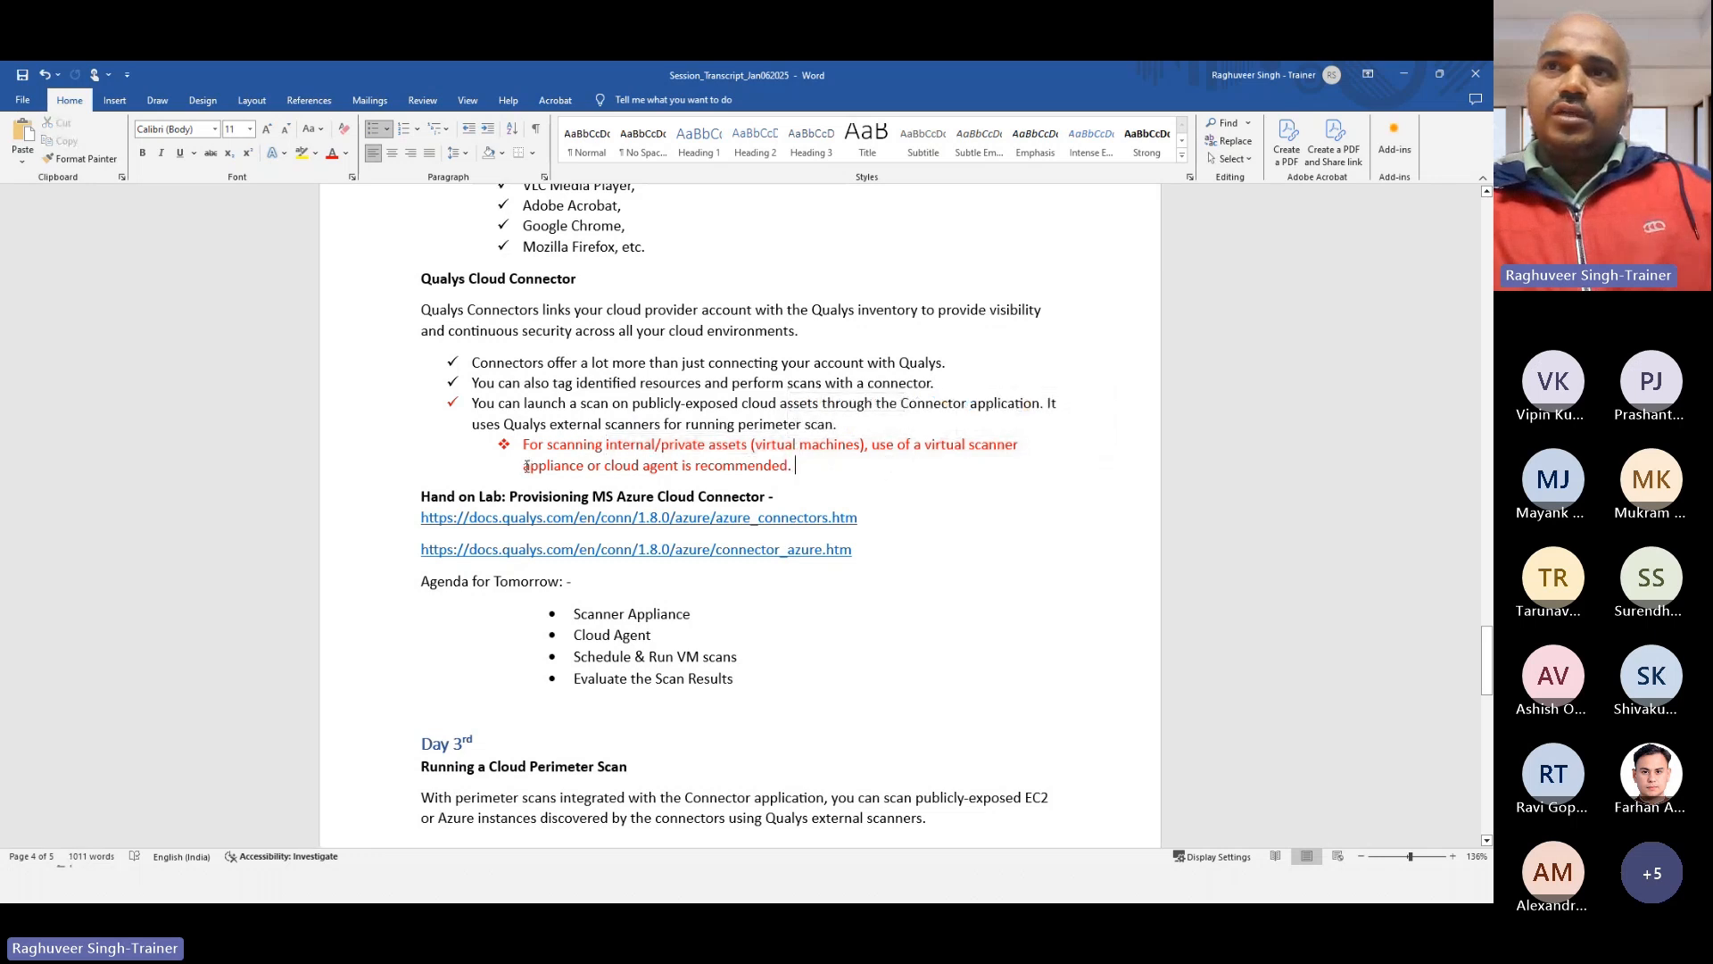
pyautogui.moveTo(527, 465); pyautogui.dragTo(628, 465)
pyautogui.click(933, 459)
pyautogui.click(927, 447)
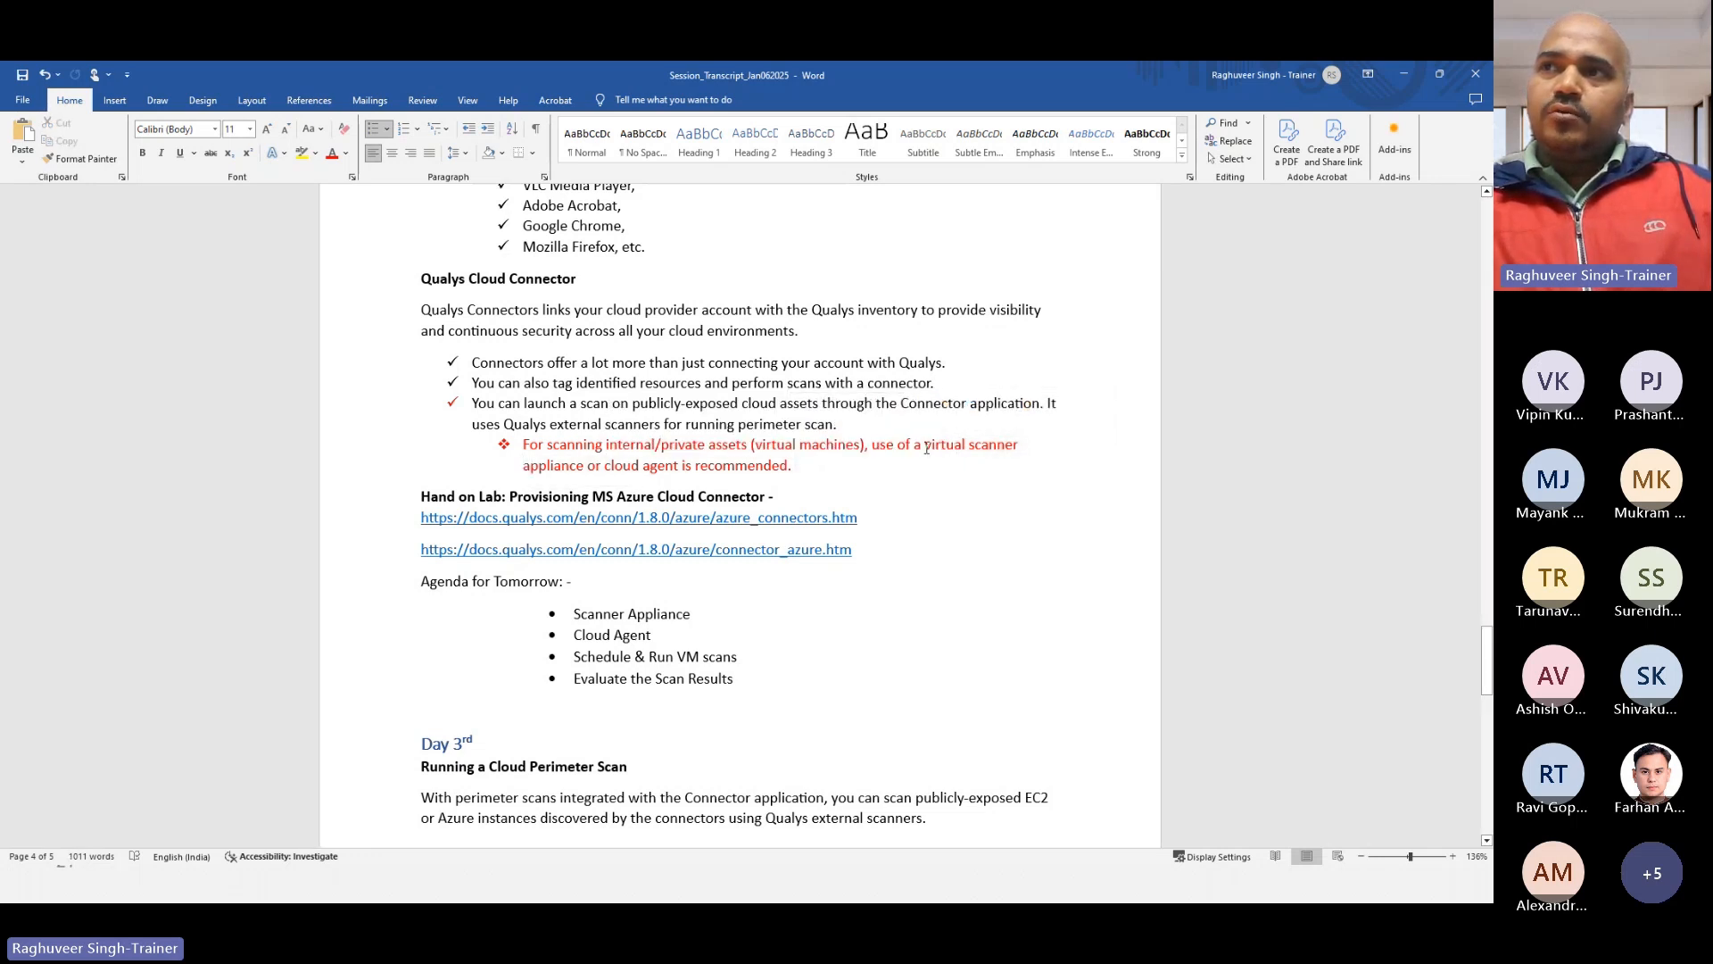
pyautogui.write('ys')
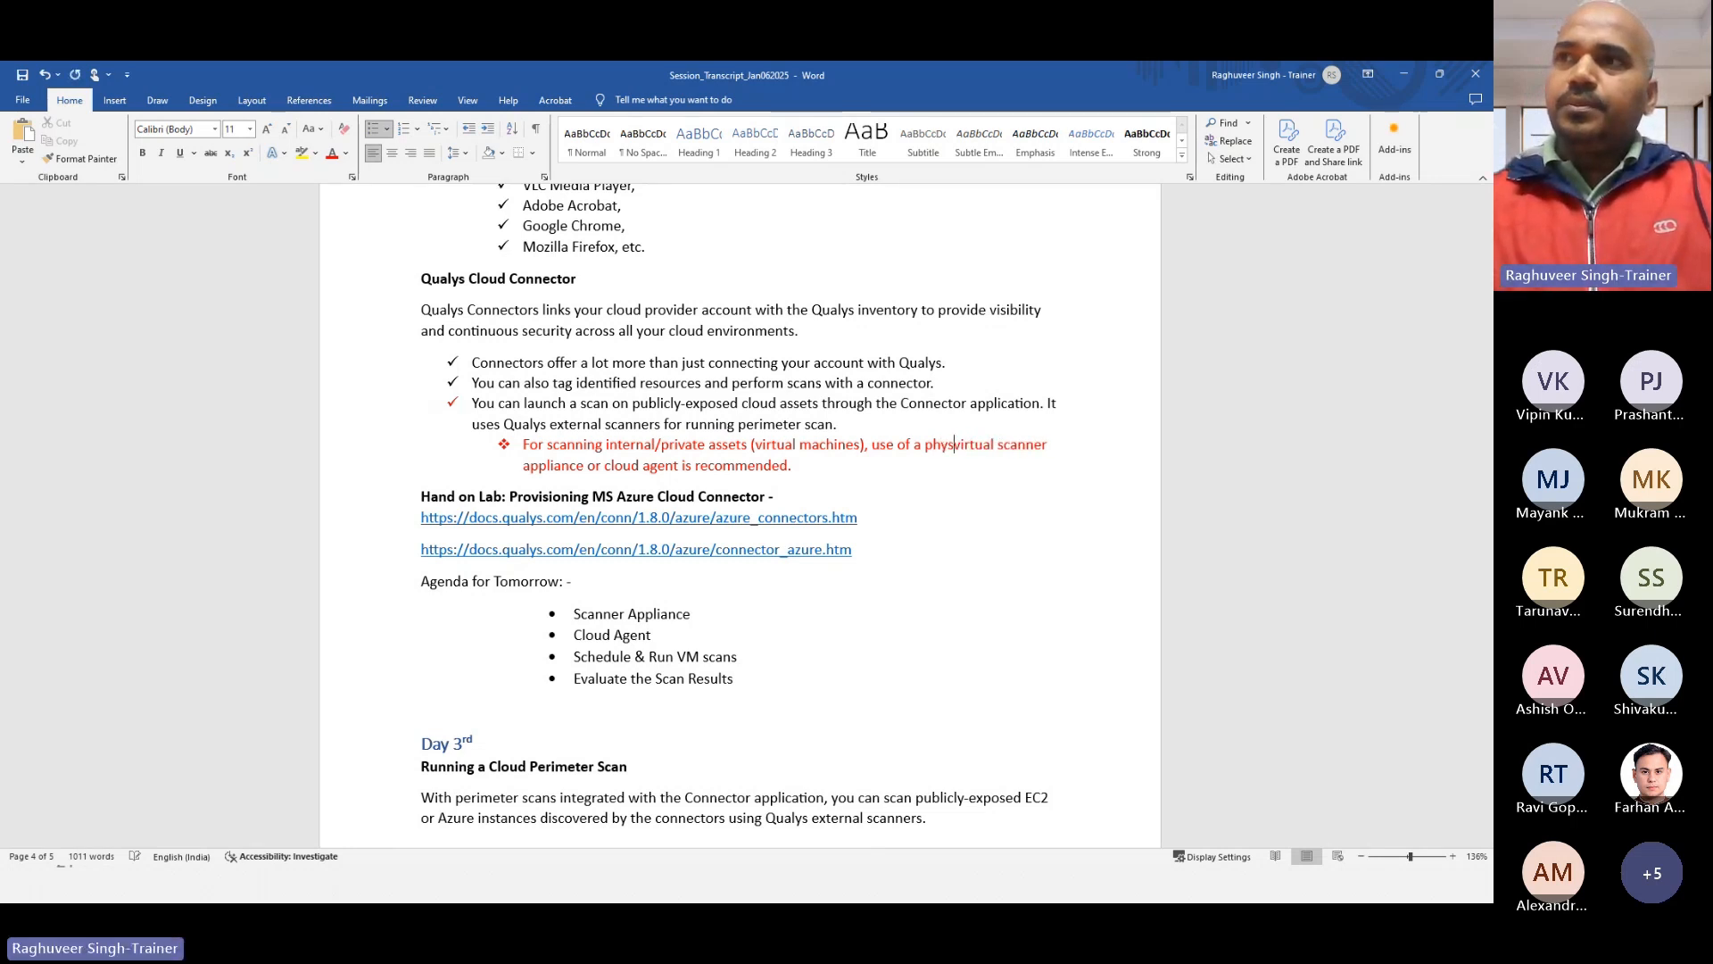
pyautogui.write('ica')
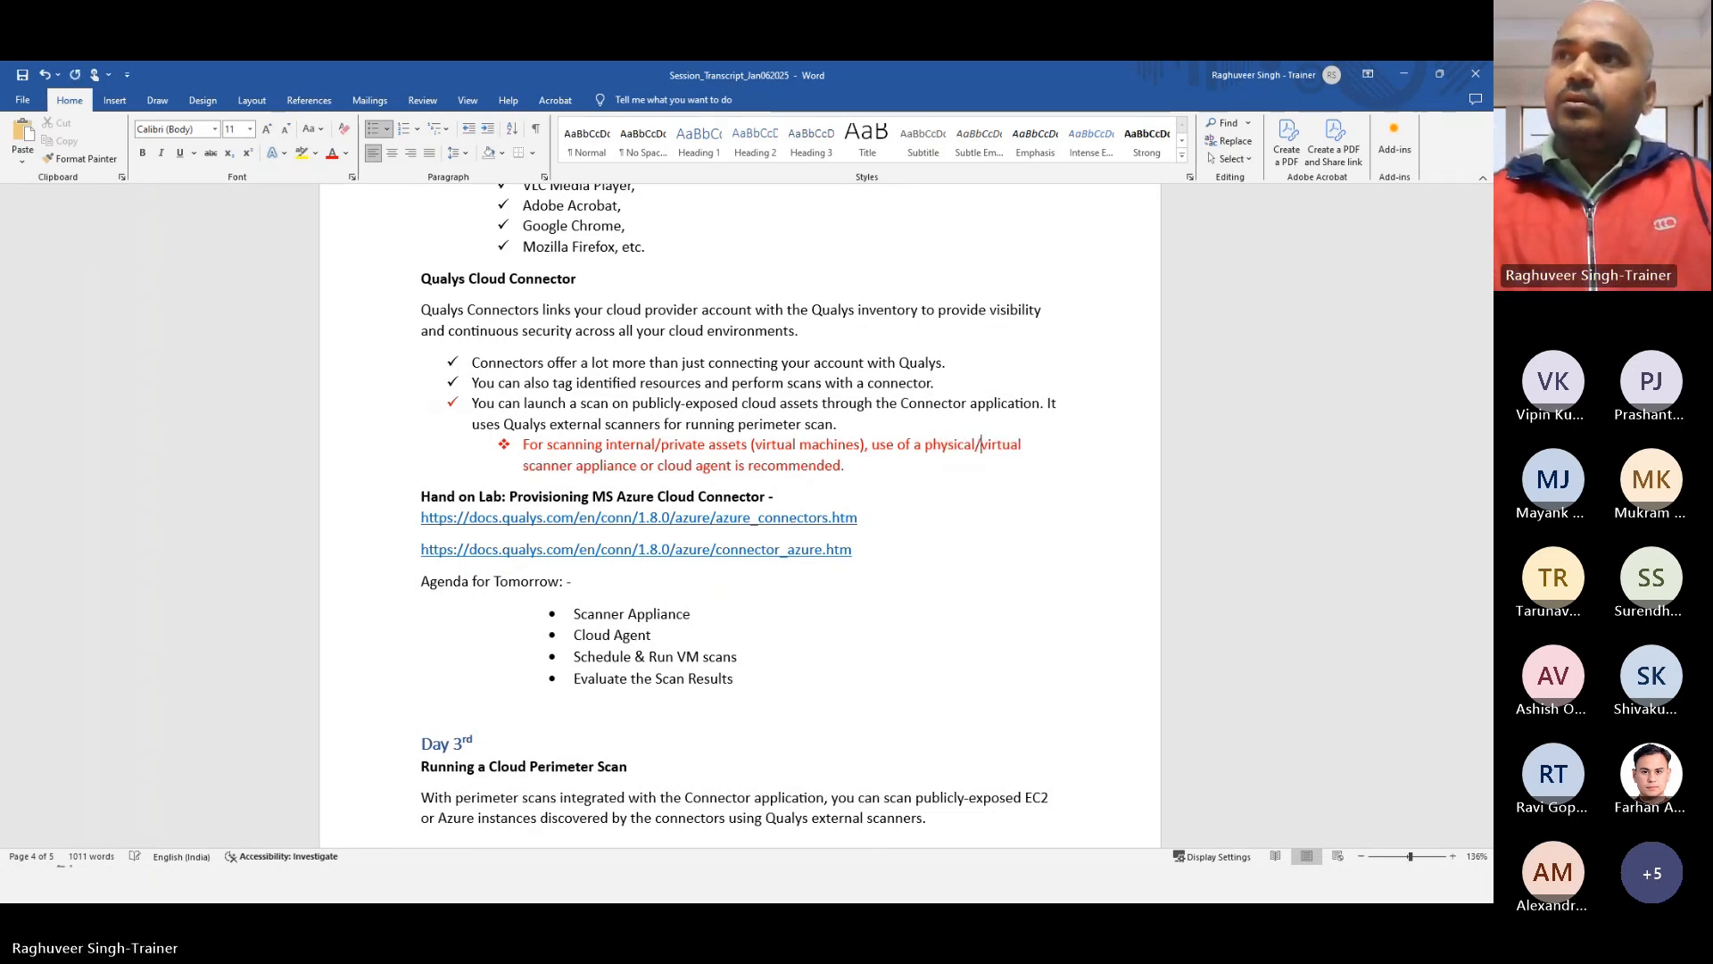
pyautogui.write('l/')
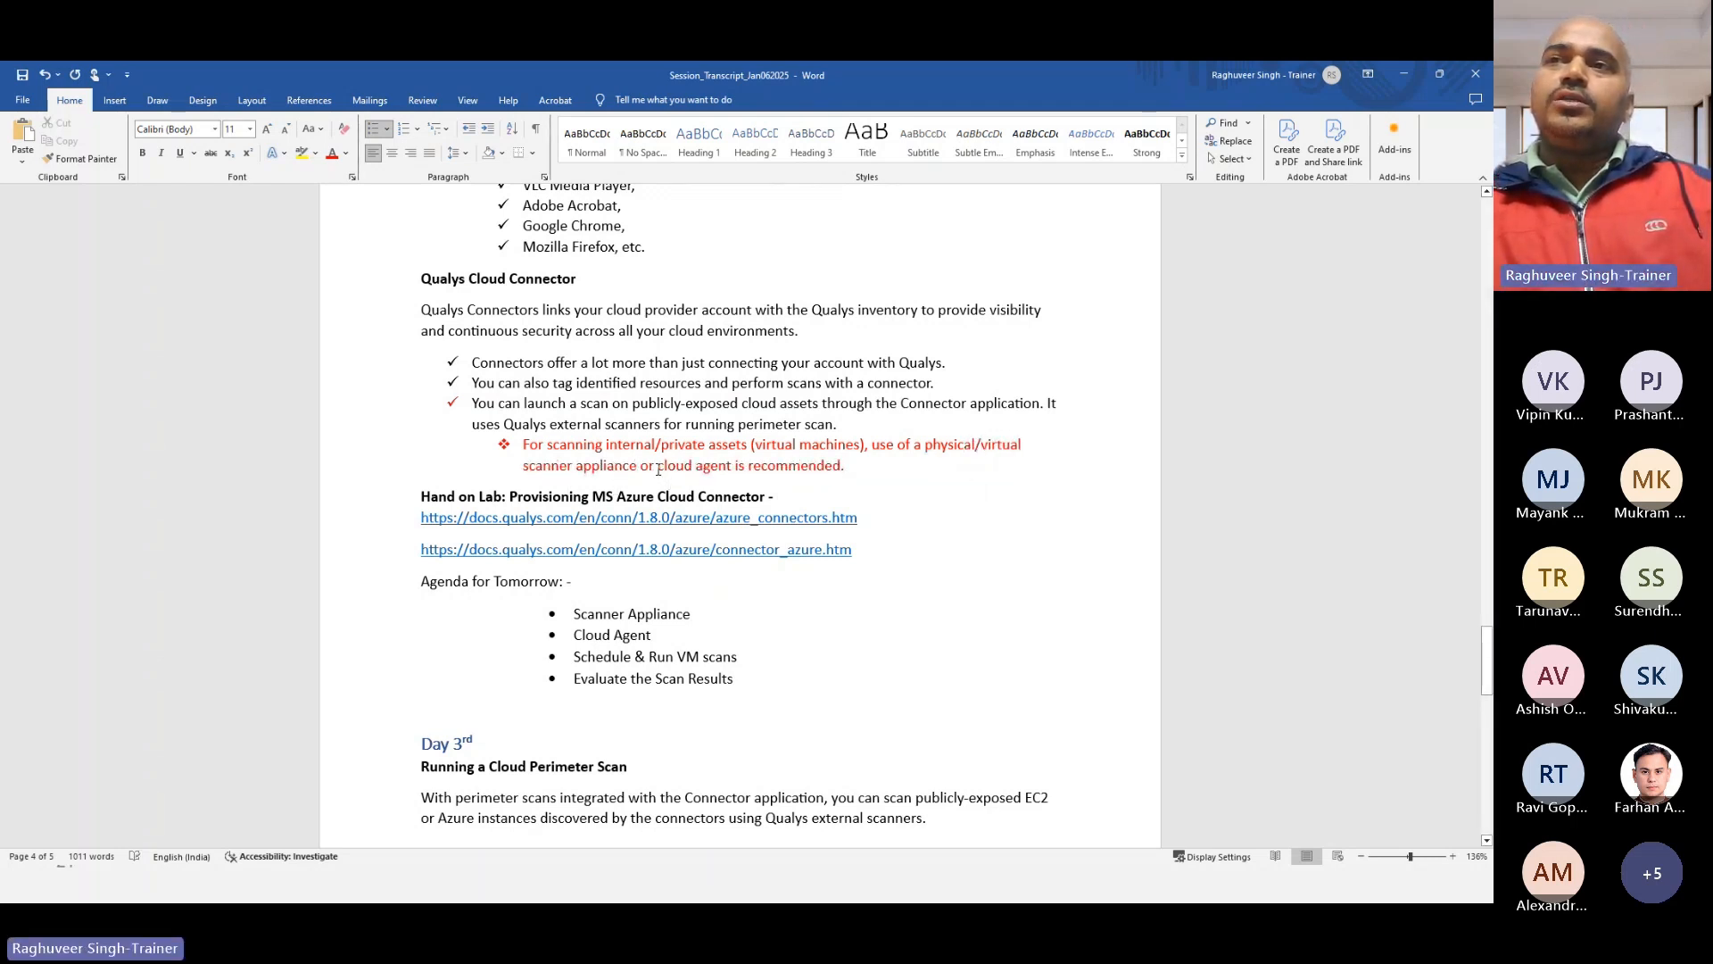
# Step: Capitalise "cloud agent" as "Cloud Agent" in the red note about scanning internal/private assets
pyautogui.write('C')
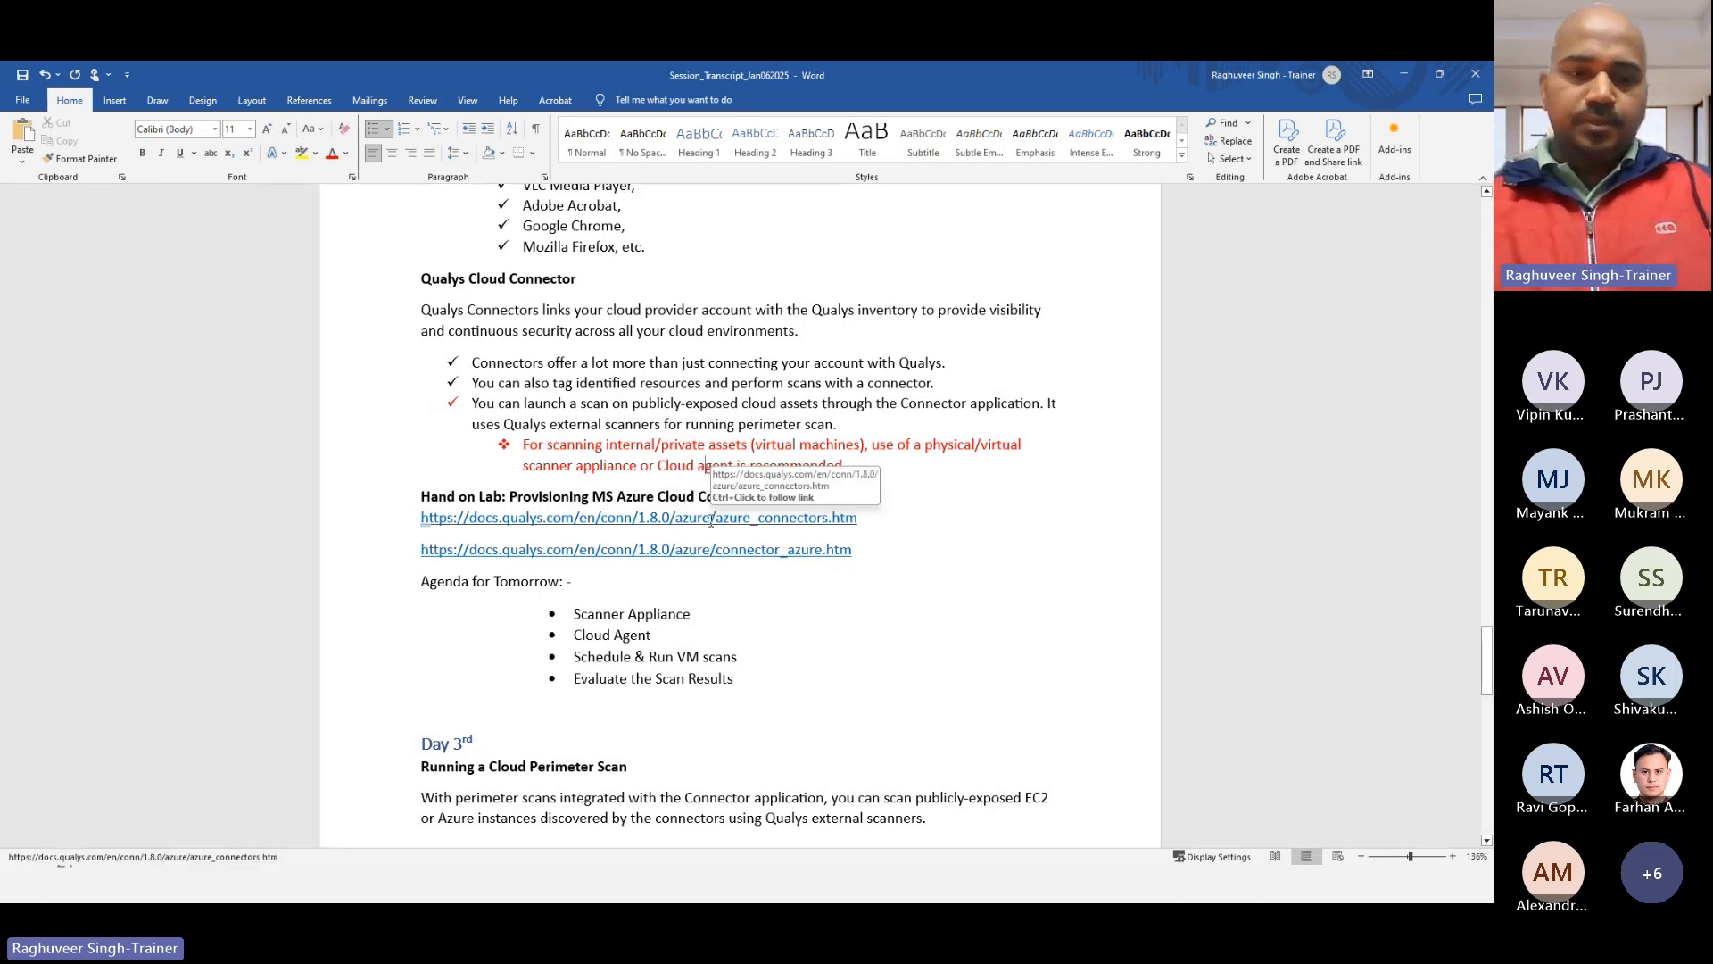
pyautogui.press('BackSpace')
pyautogui.write('A')
# Step: Open the azure_connectors.htm documentation link under the MS Azure Cloud Connector hands-on lab heading
pyautogui.scroll(-1, 700, 503)
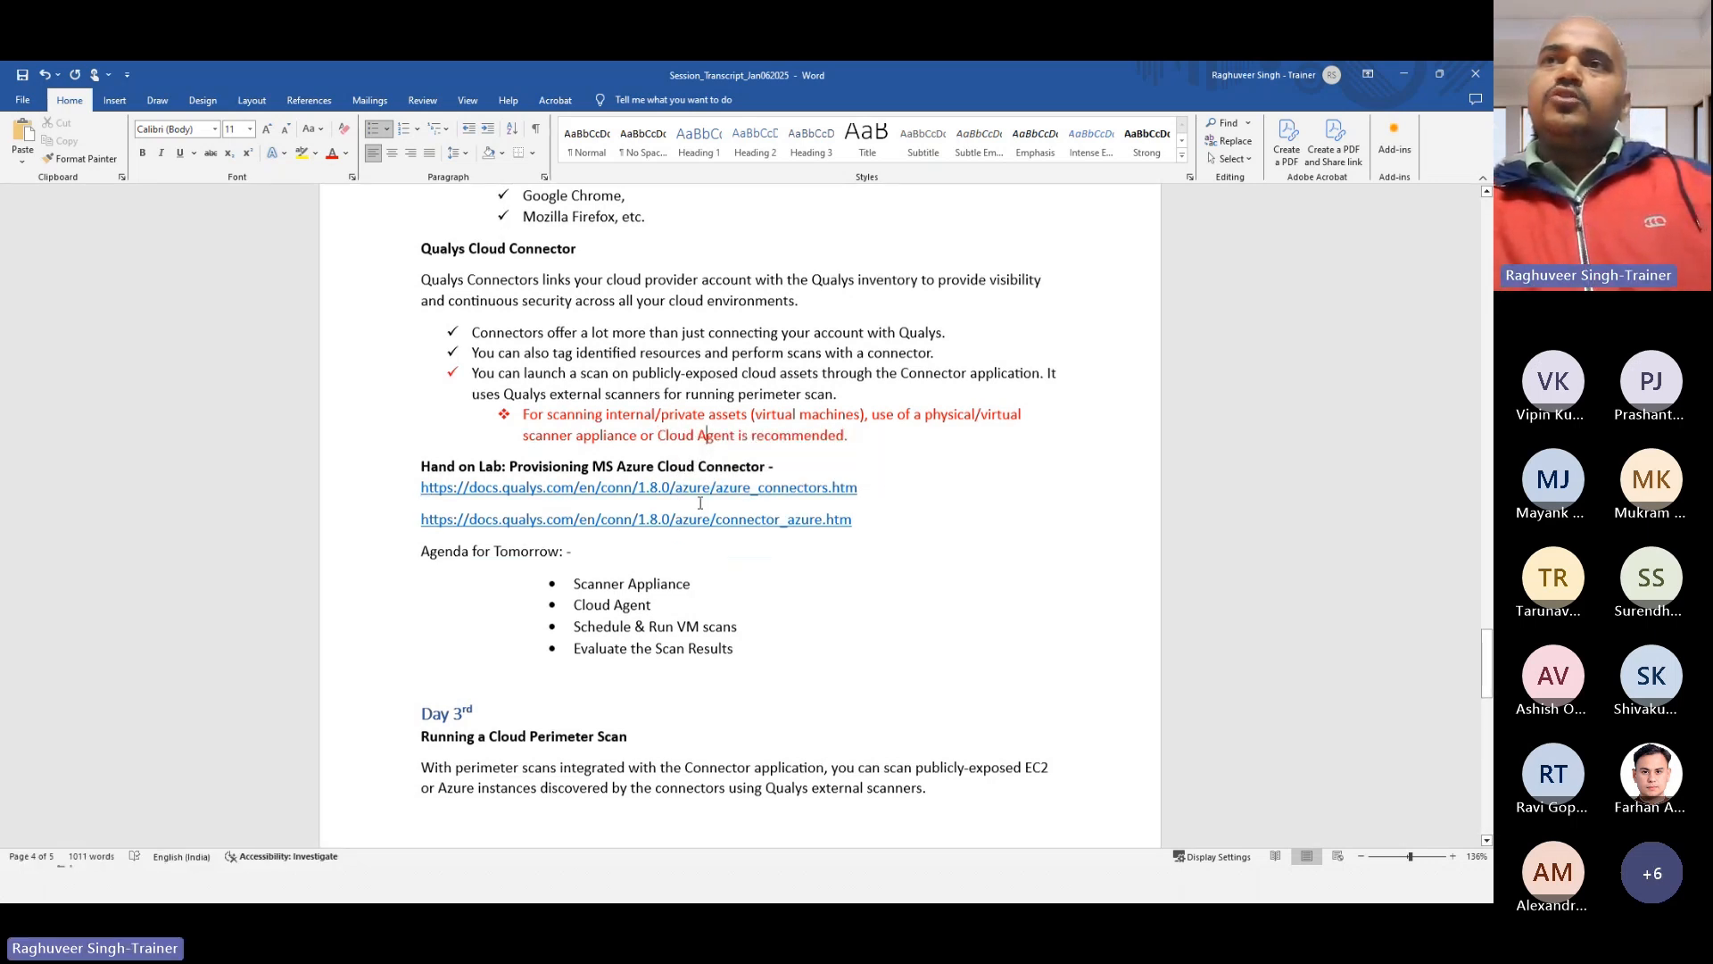
pyautogui.scroll(-1, 699, 502)
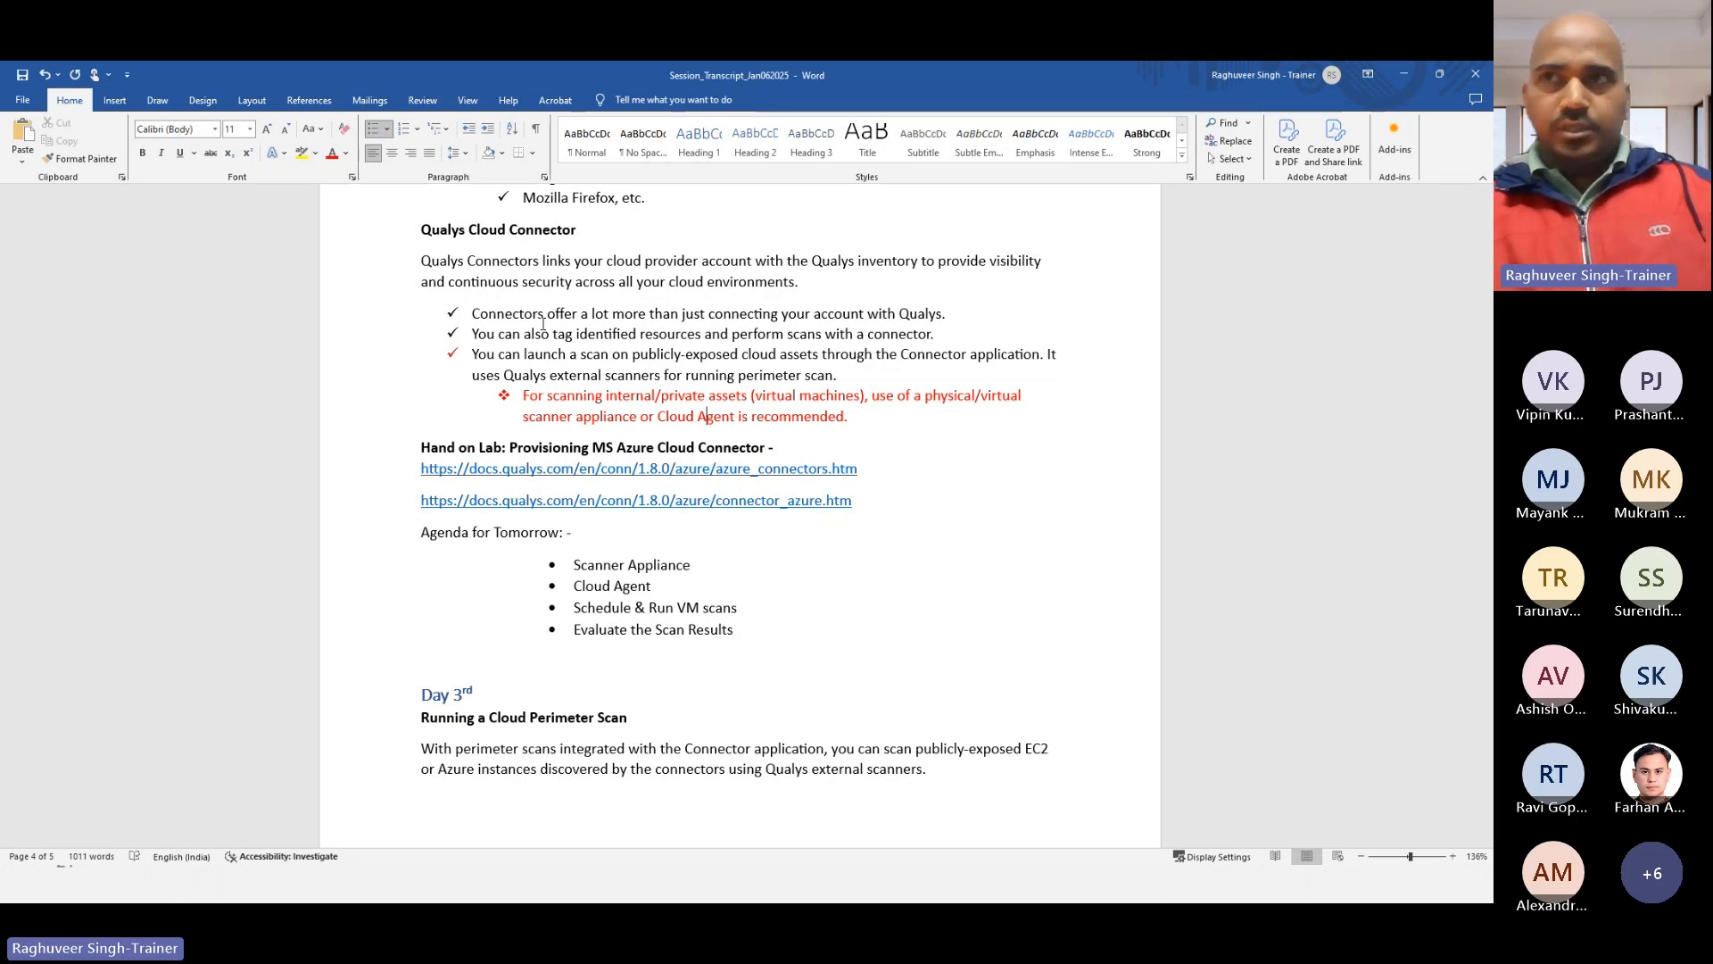
pyautogui.scroll(-3, 553, 331)
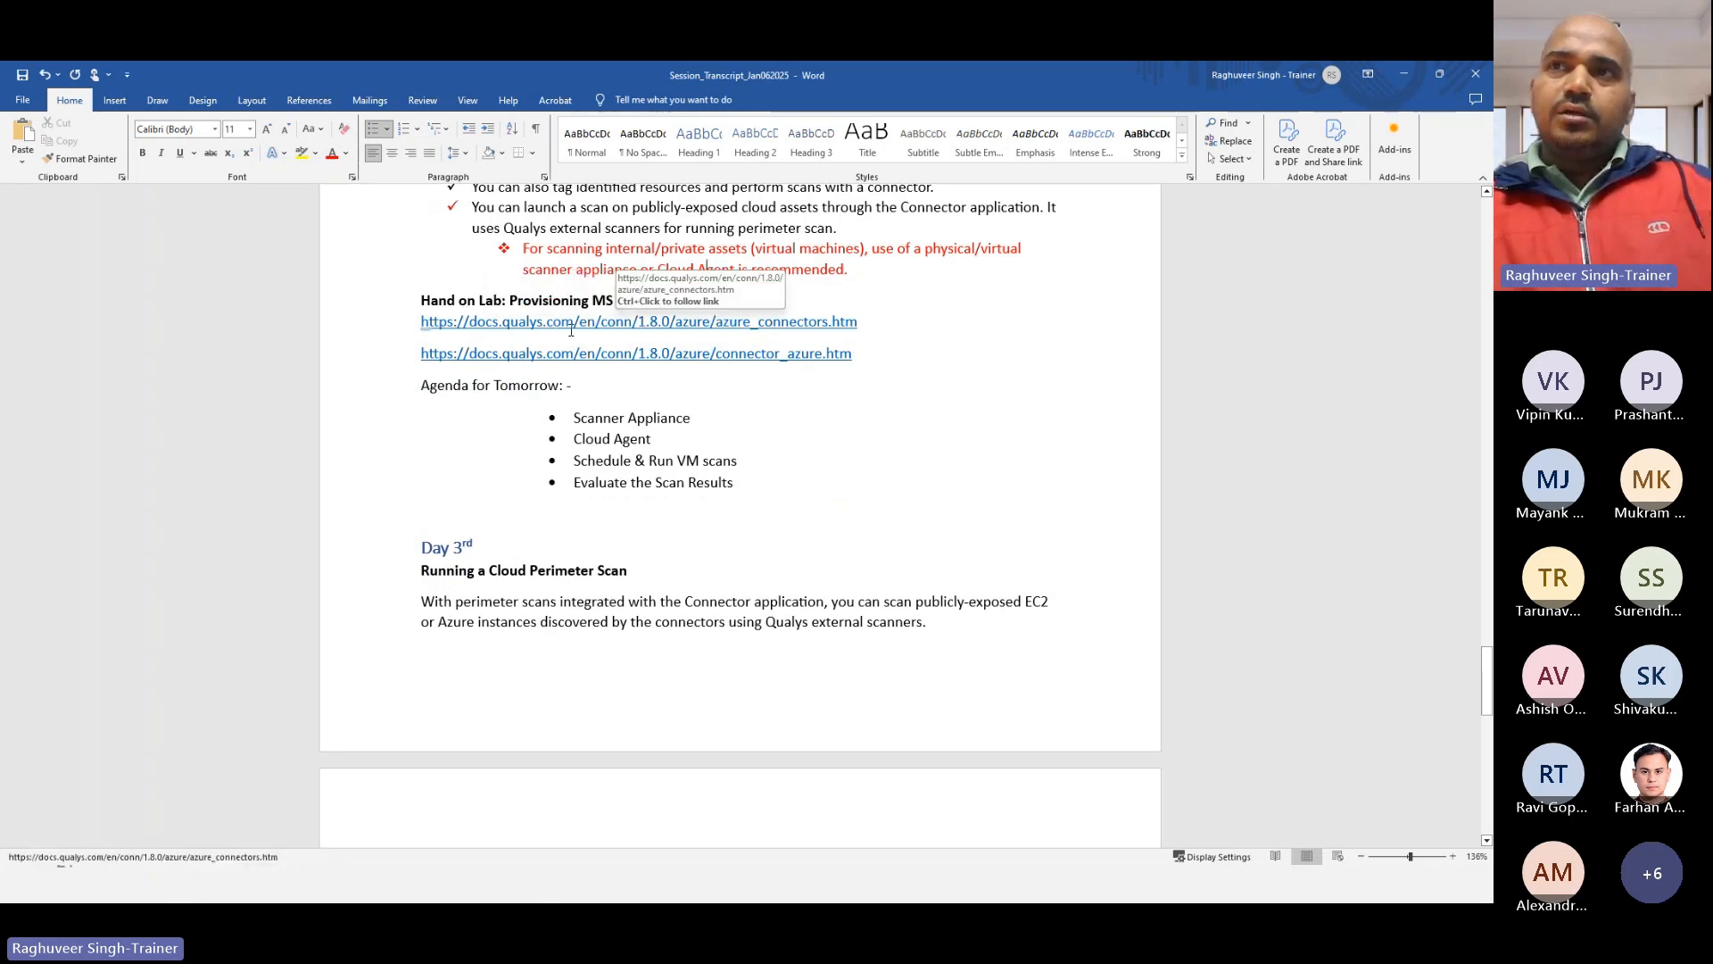
pyautogui.keyDown('ctrl'); pyautogui.click(523, 321); pyautogui.keyUp('ctrl')
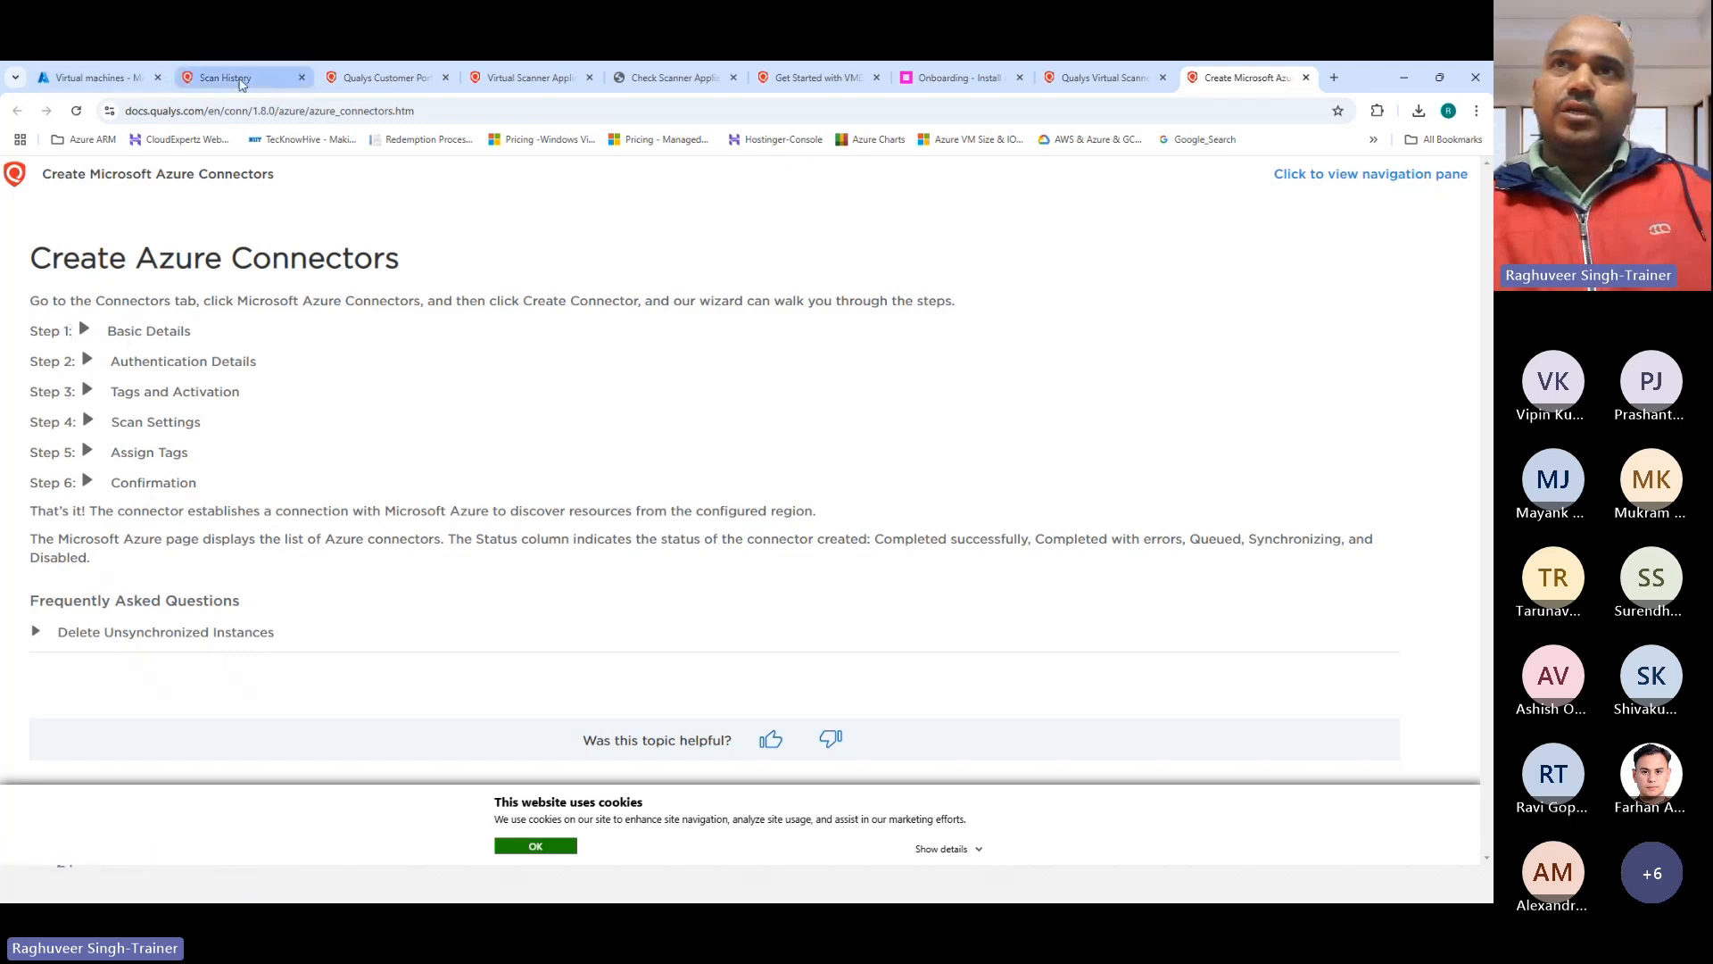
# Step: Switch to the Qualys Cloud Platform page and change from the VMDR application to Connectors
pyautogui.click(234, 78)
pyautogui.click(51, 211)
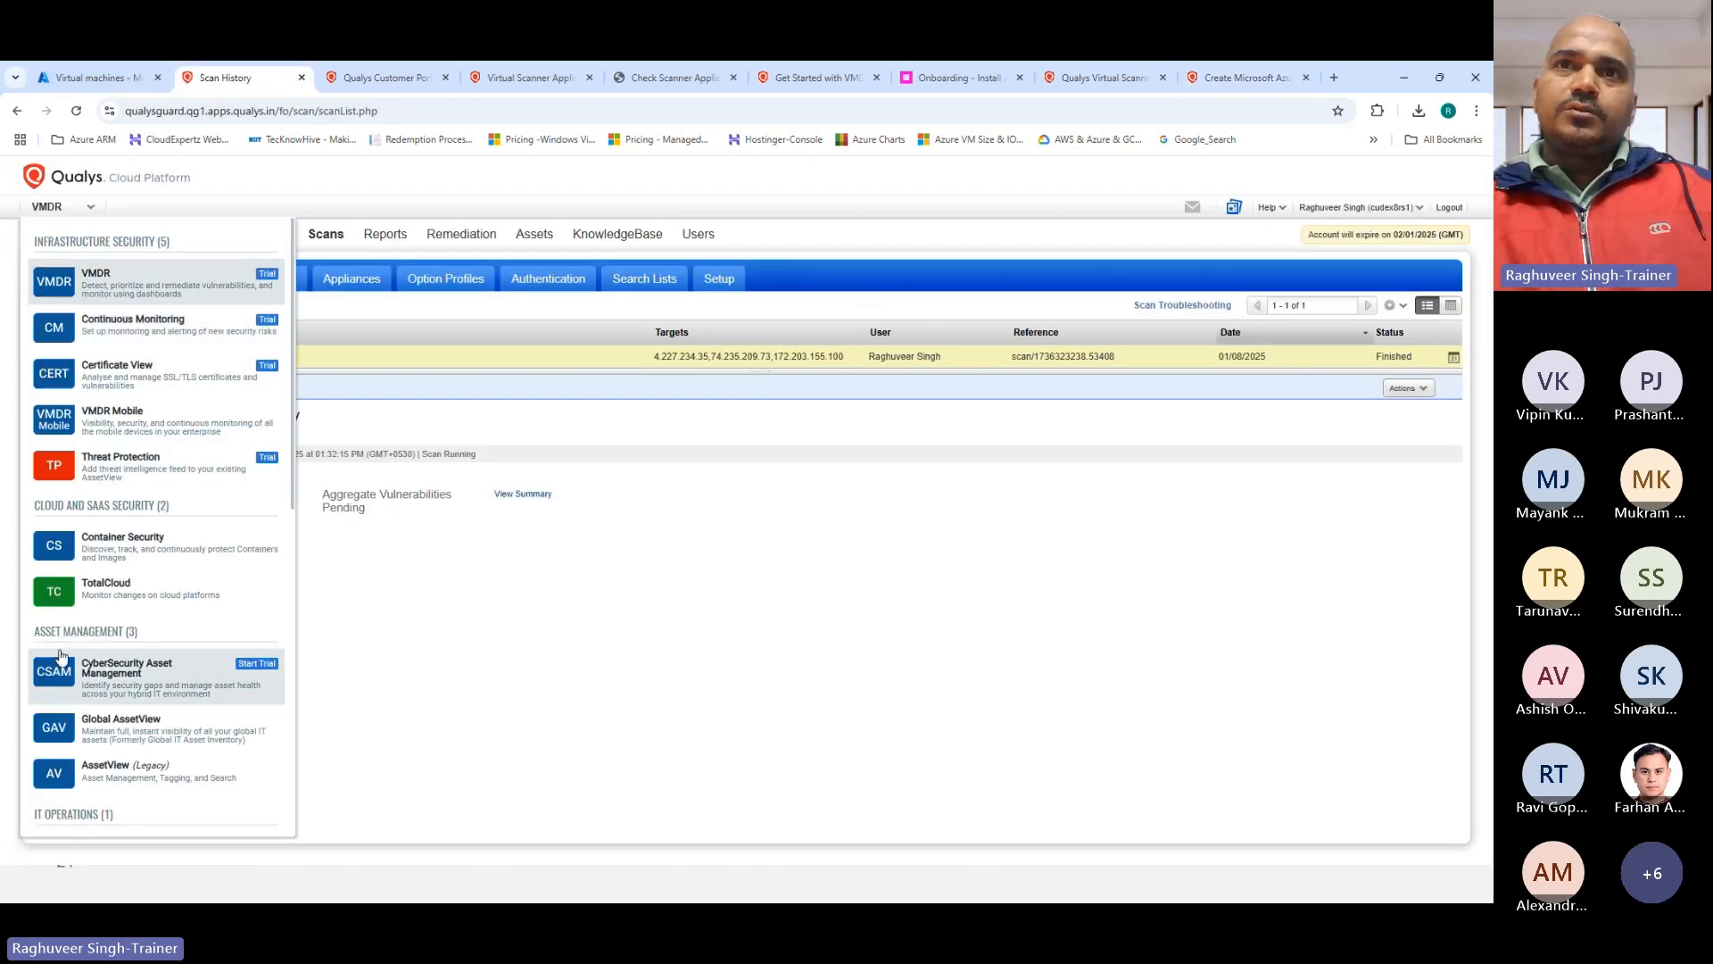
pyautogui.scroll(-4, 103, 625)
pyautogui.scroll(-4, 104, 640)
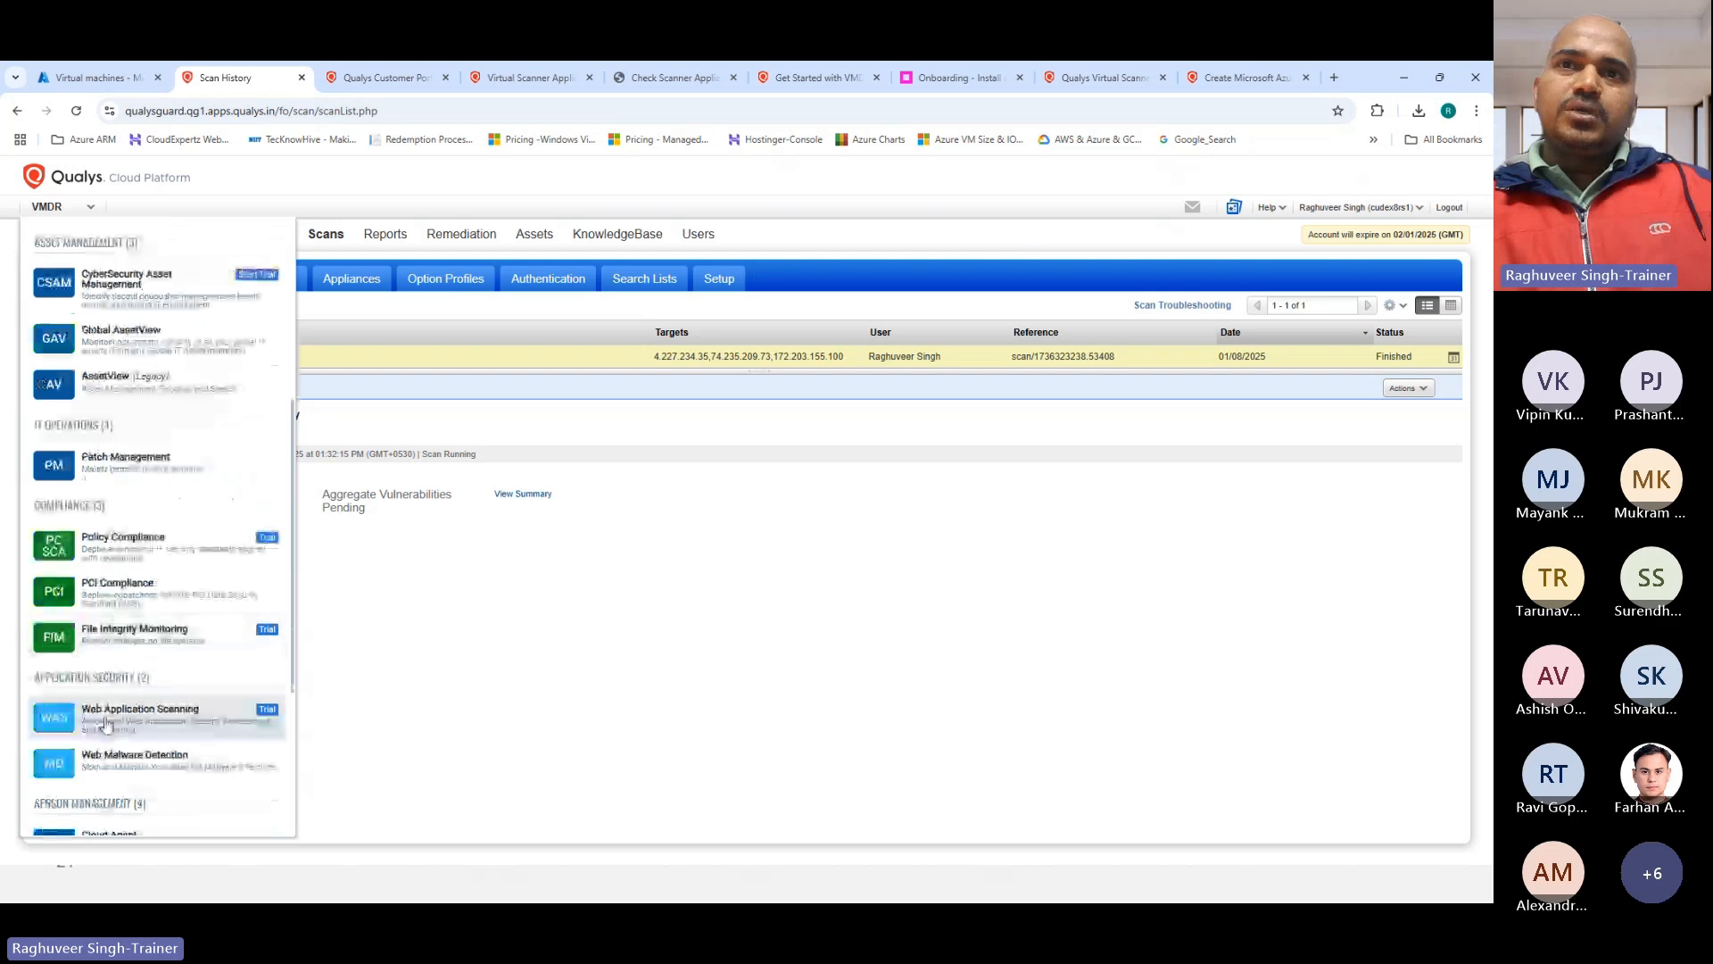
pyautogui.scroll(-3, 100, 658)
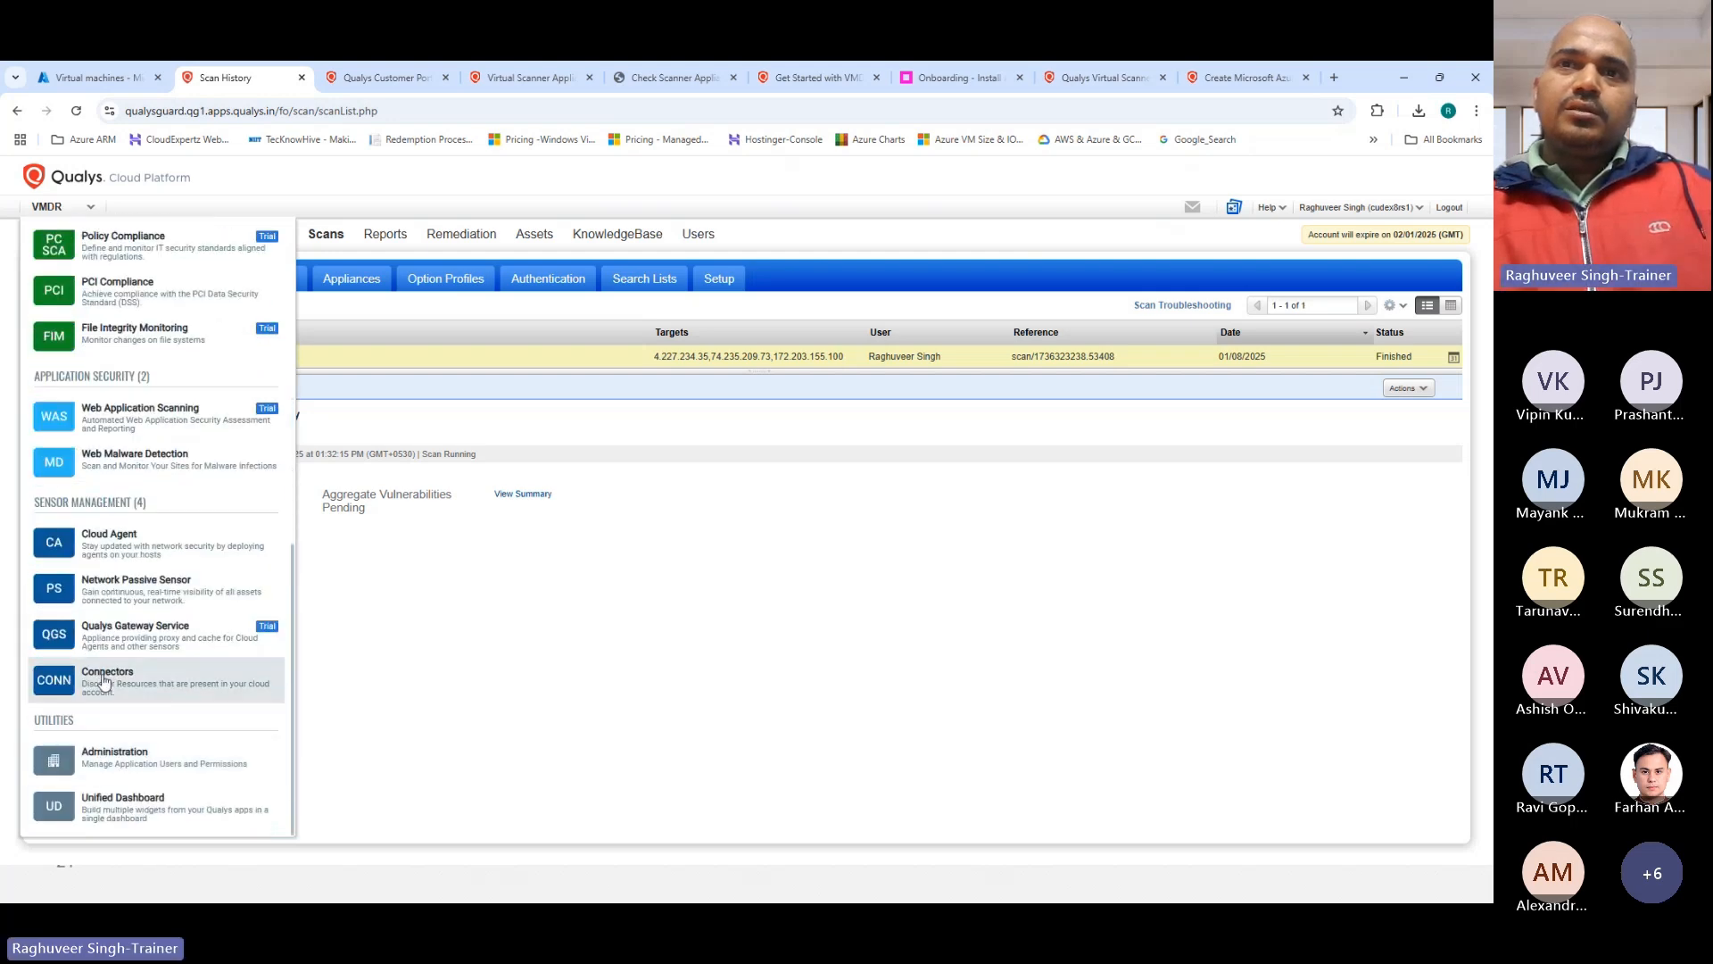
pyautogui.click(102, 676)
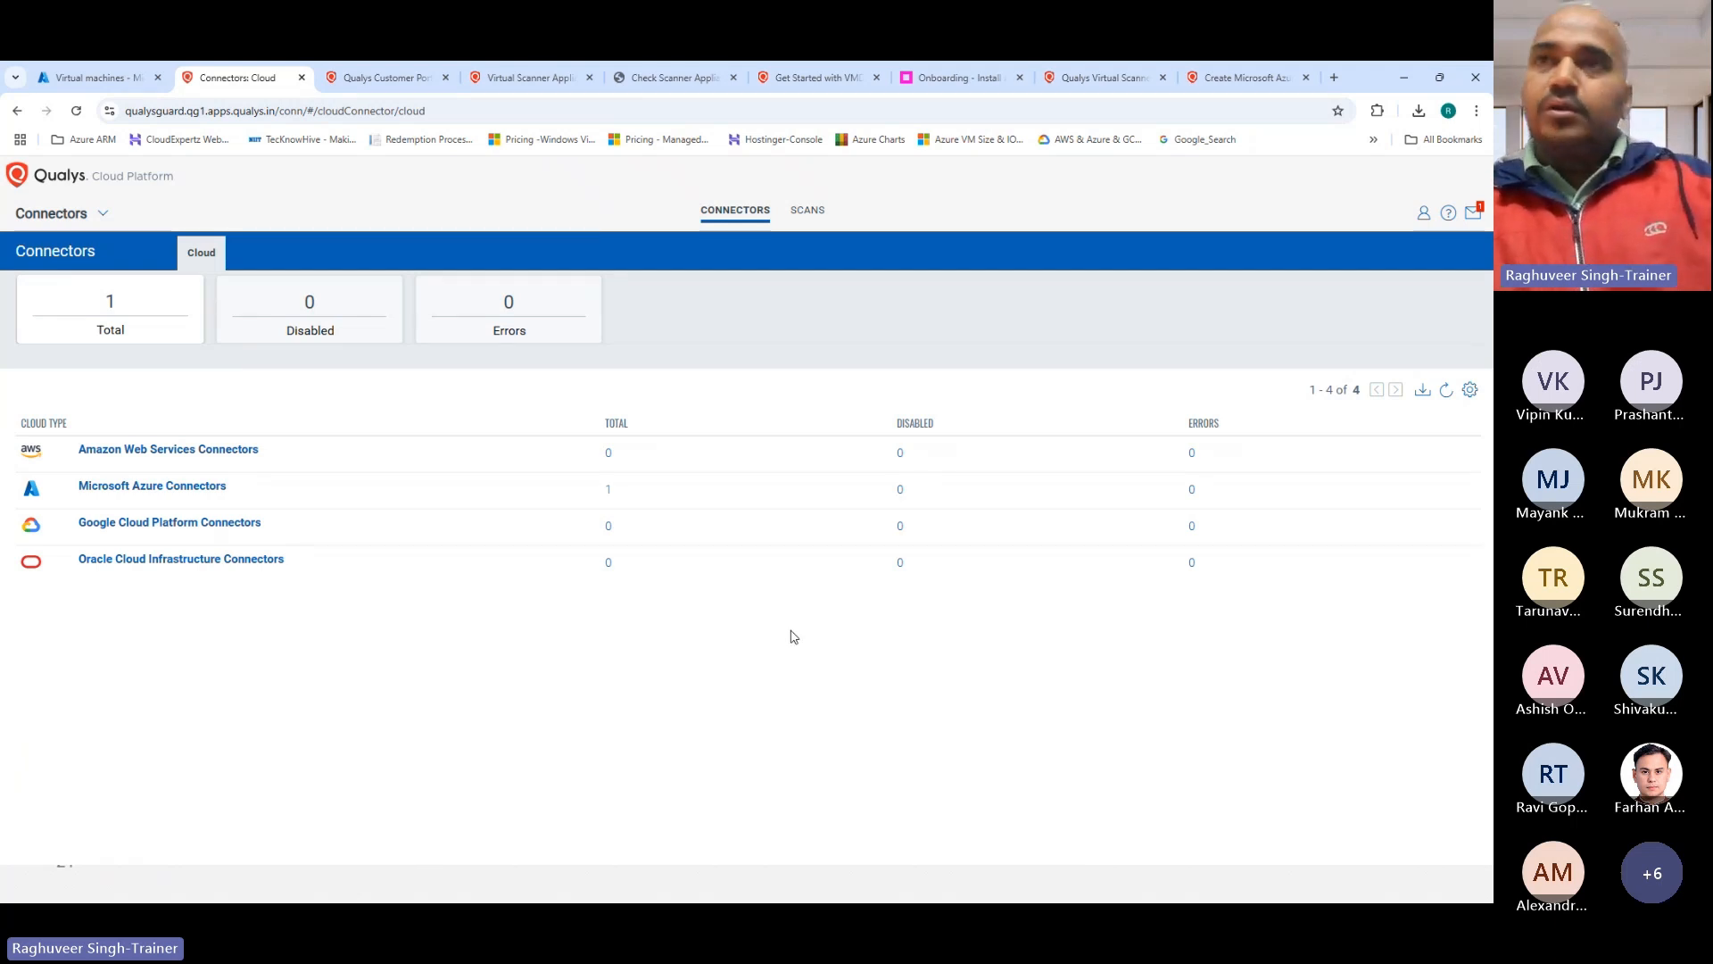
# Step: Open the Microsoft Azure connectors list and start creating a new connector
pyautogui.click(143, 487)
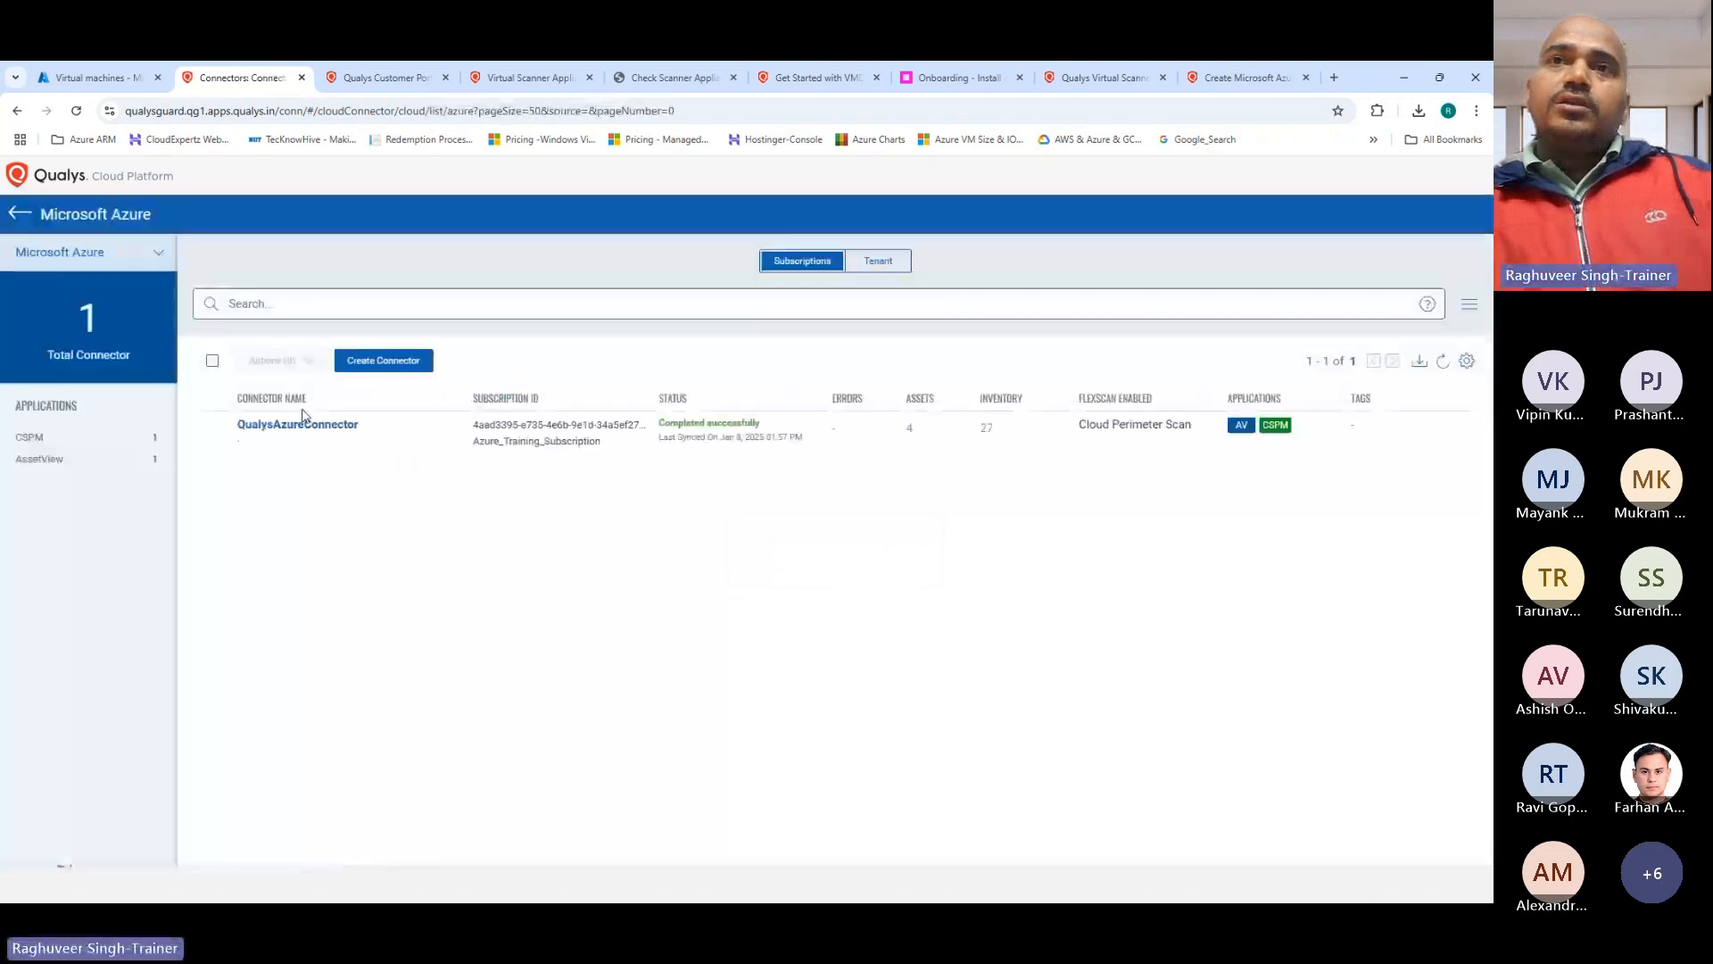
pyautogui.click(384, 359)
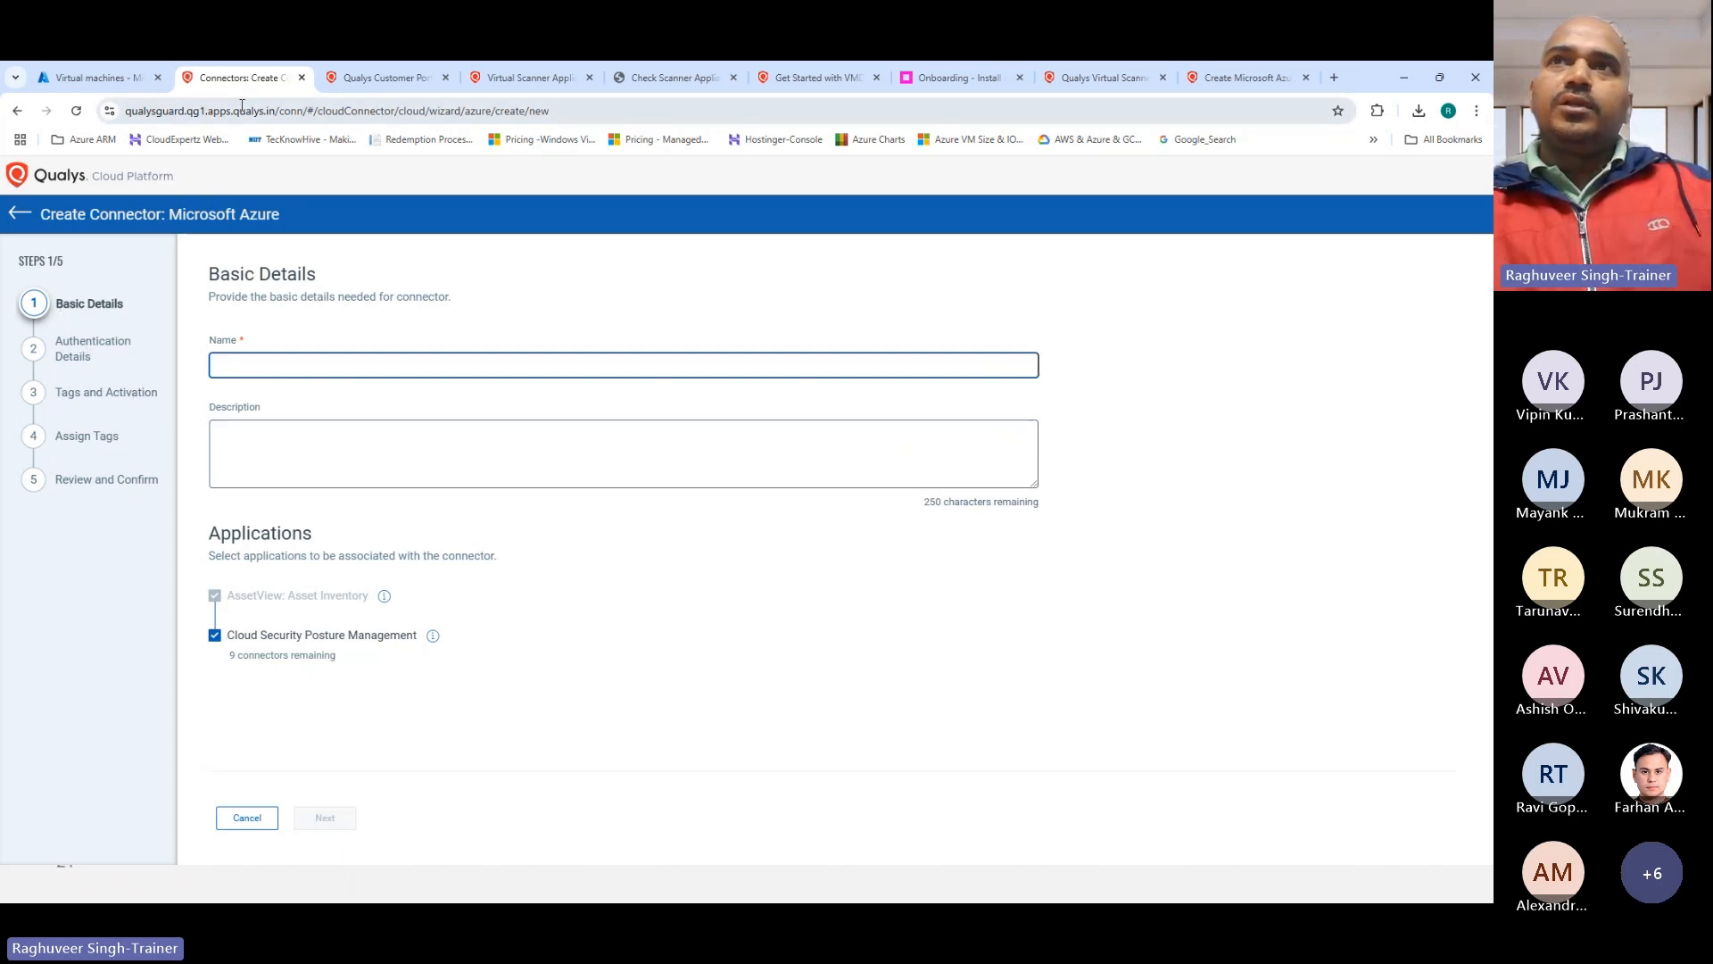
# Step: Review the Authentication Details and Tags and Activation steps in the Create Azure Connectors documentation
pyautogui.click(1247, 79)
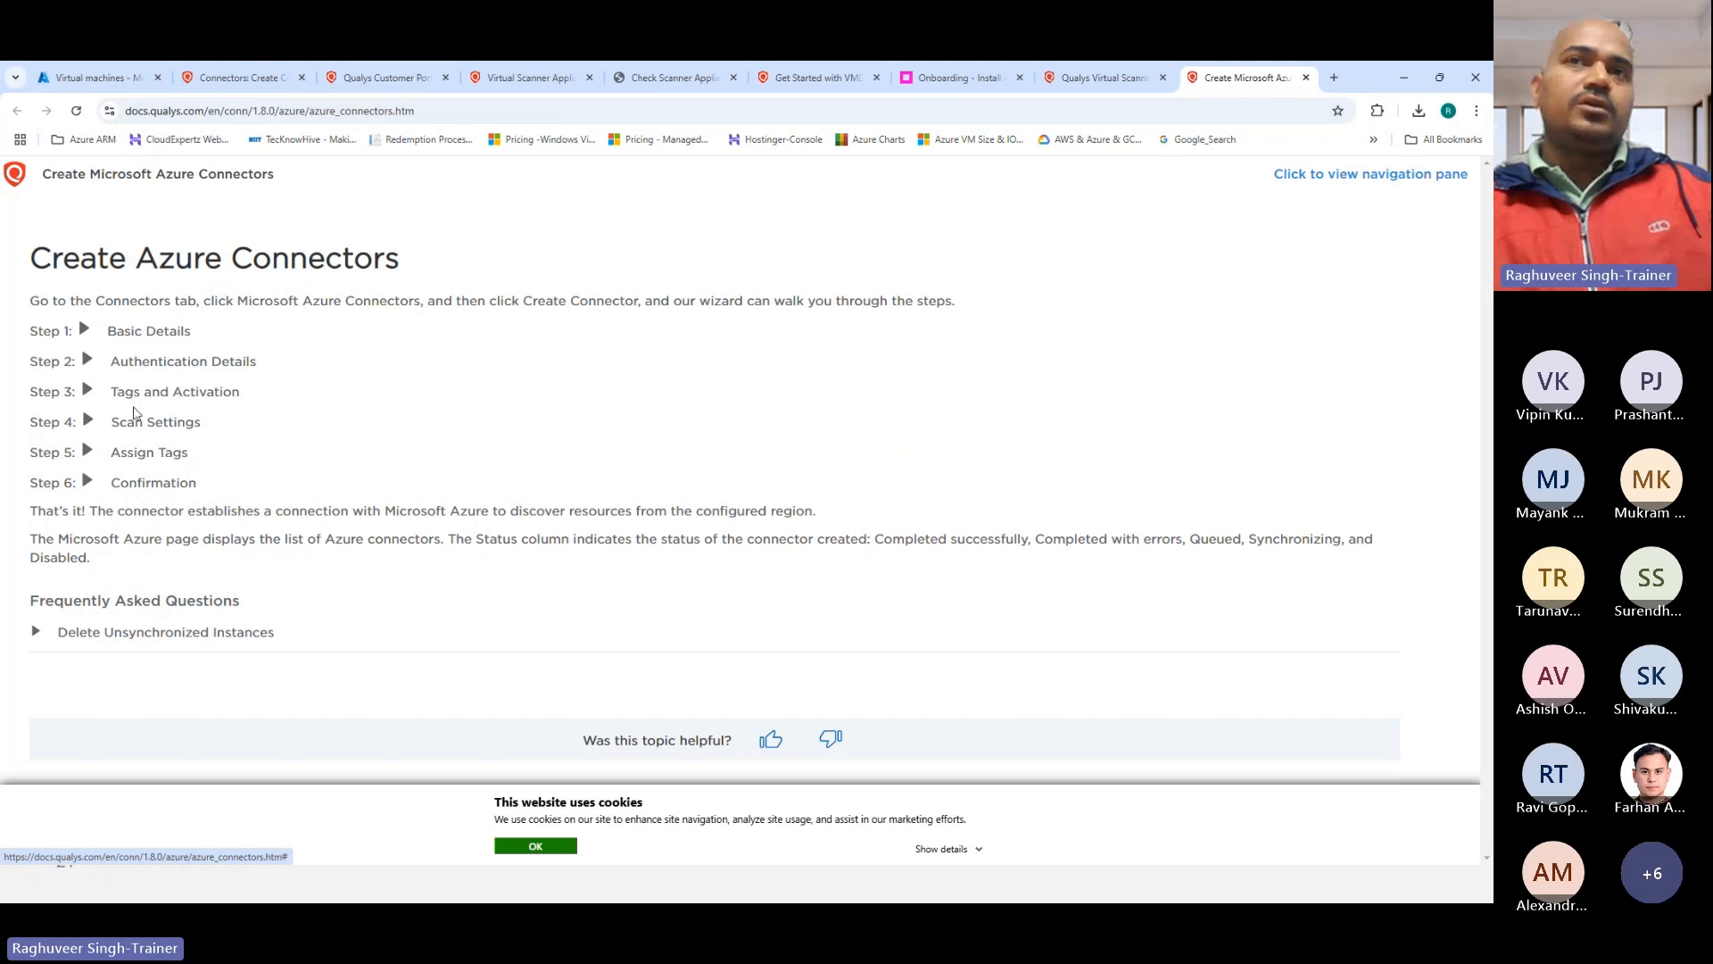
pyautogui.click(129, 364)
pyautogui.scroll(-4, 187, 461)
pyautogui.scroll(-4, 188, 461)
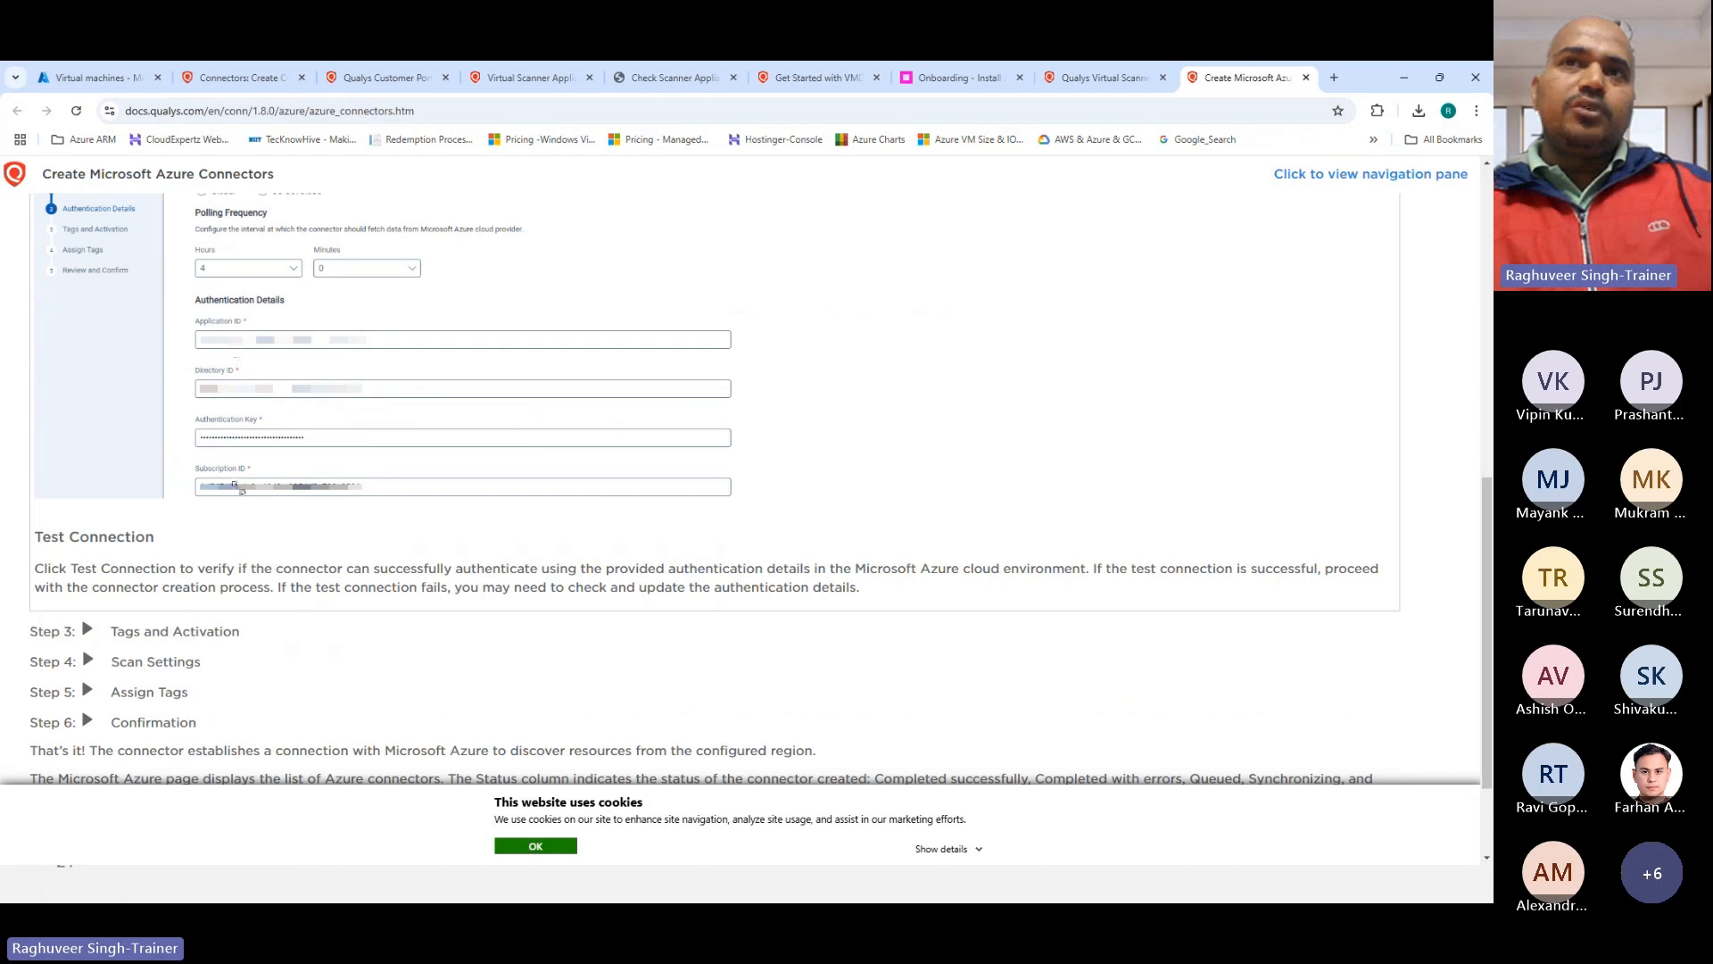
pyautogui.click(159, 633)
pyautogui.scroll(-1, 254, 520)
pyautogui.scroll(-5, 254, 520)
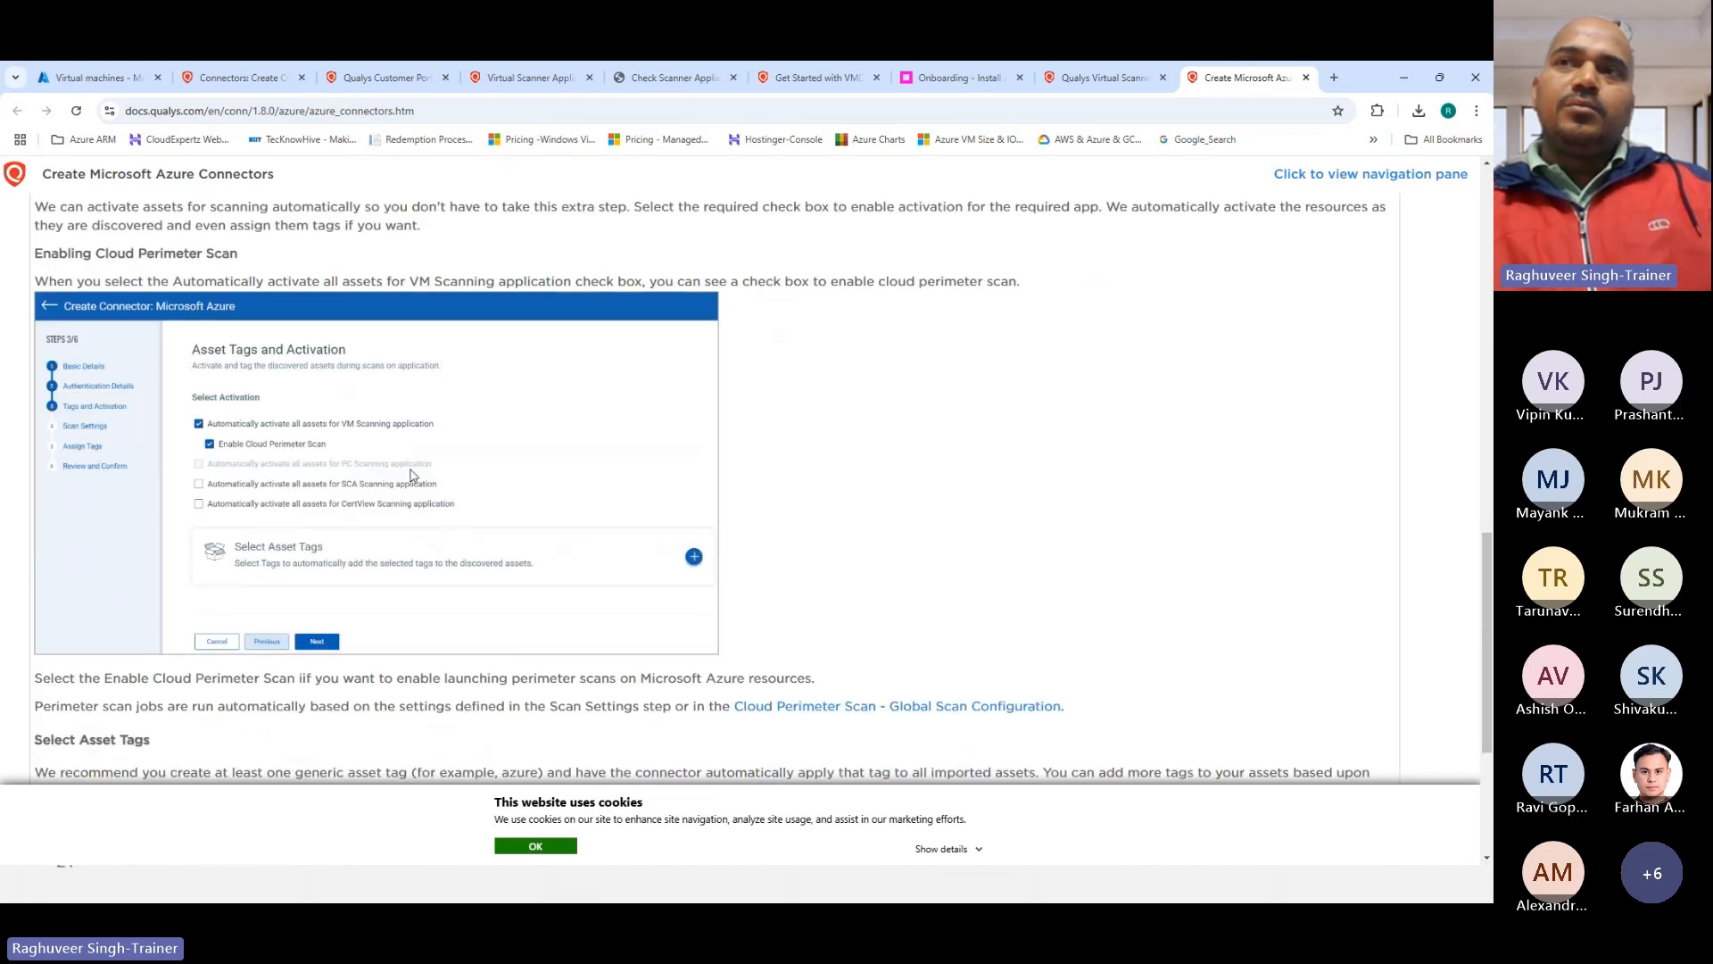
pyautogui.scroll(-4, 287, 554)
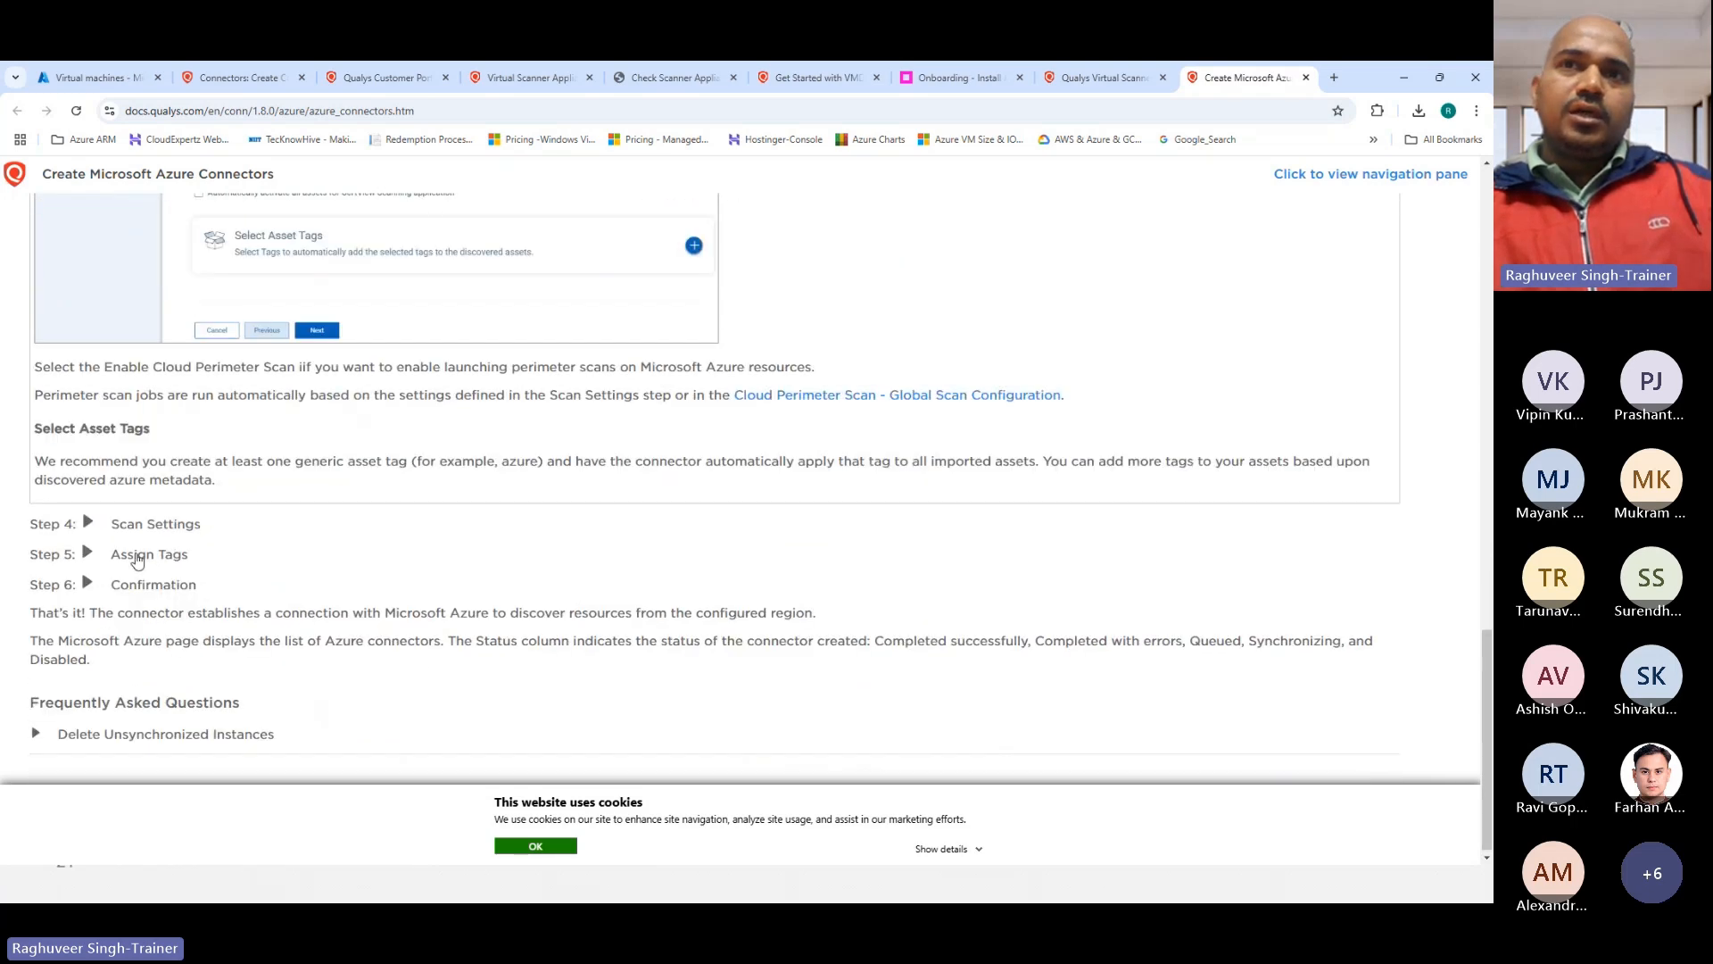
# Step: Review the Scan Settings step of the Create Azure Connectors documentation and close that page
pyautogui.click(138, 532)
pyautogui.scroll(-4, 278, 330)
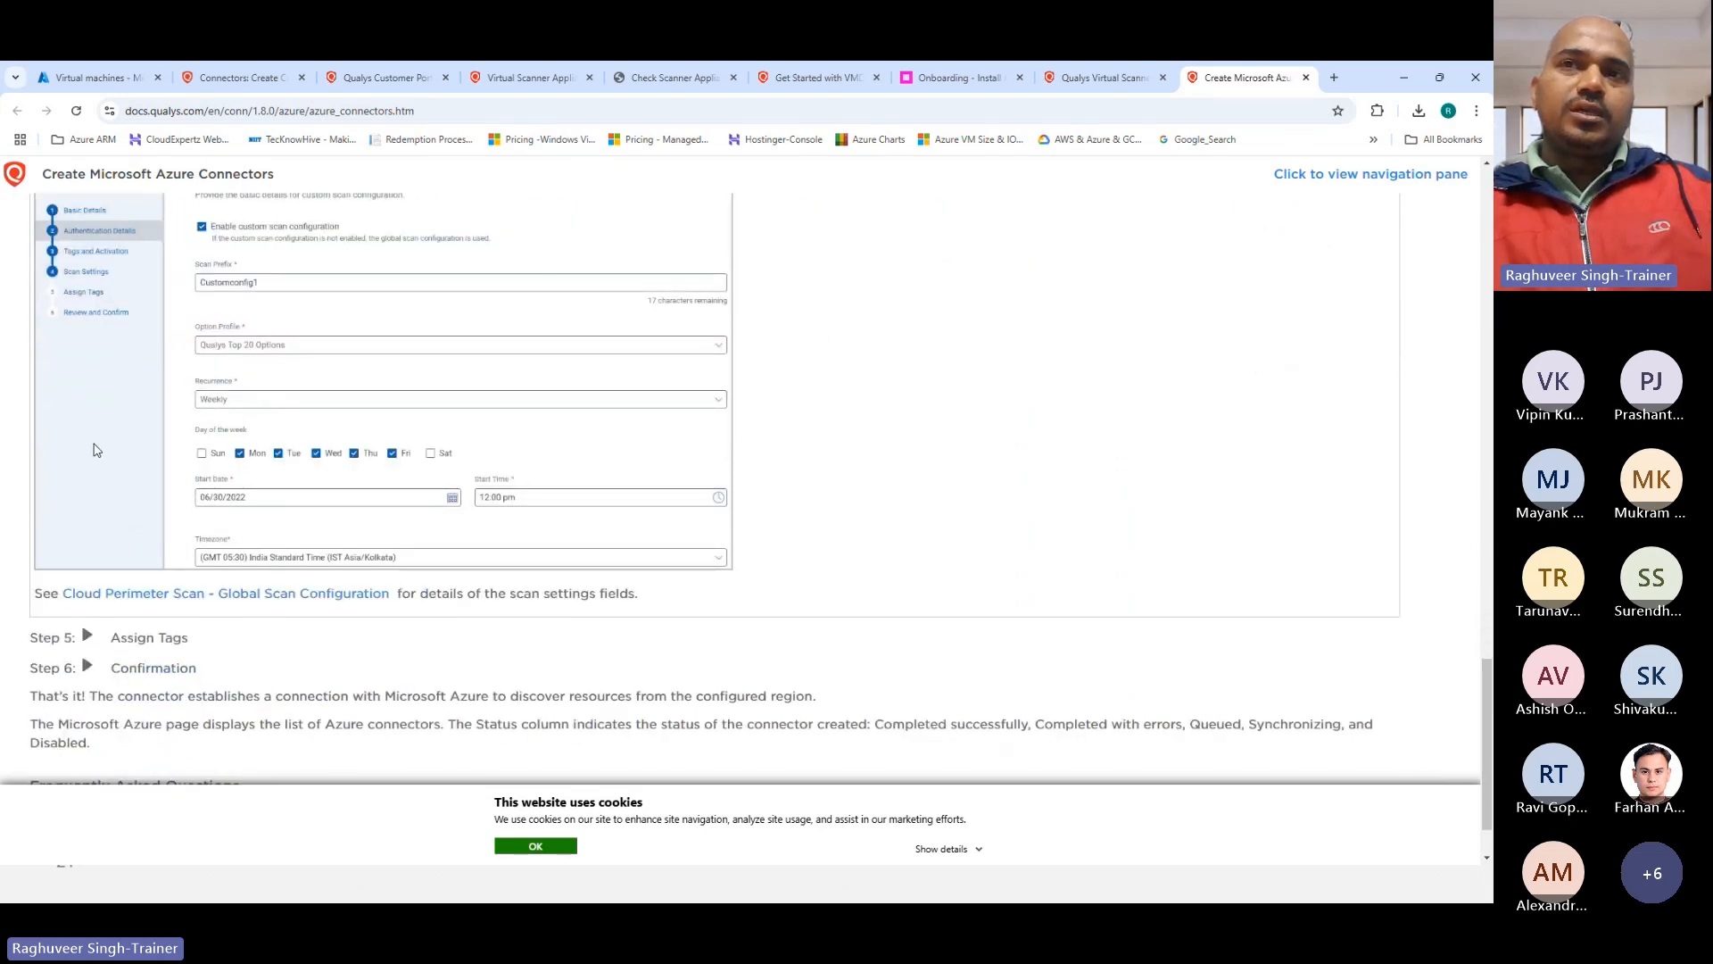
pyautogui.scroll(-1, 297, 458)
pyautogui.scroll(15, 124, 550)
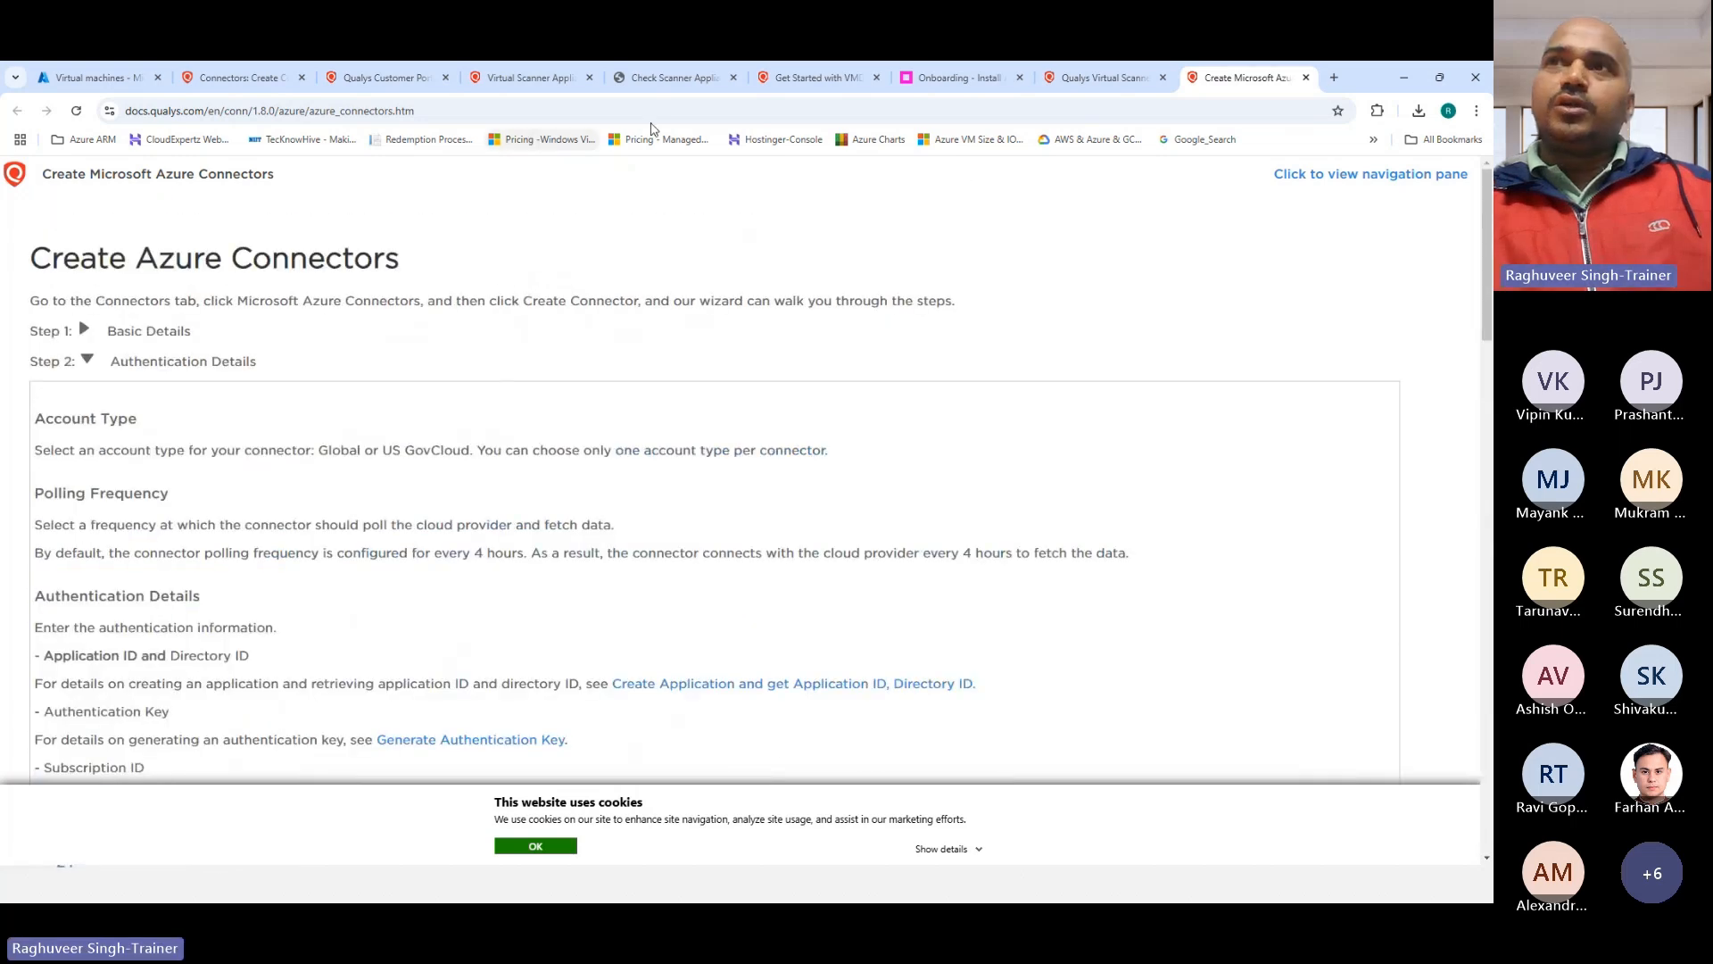
pyautogui.click(1305, 79)
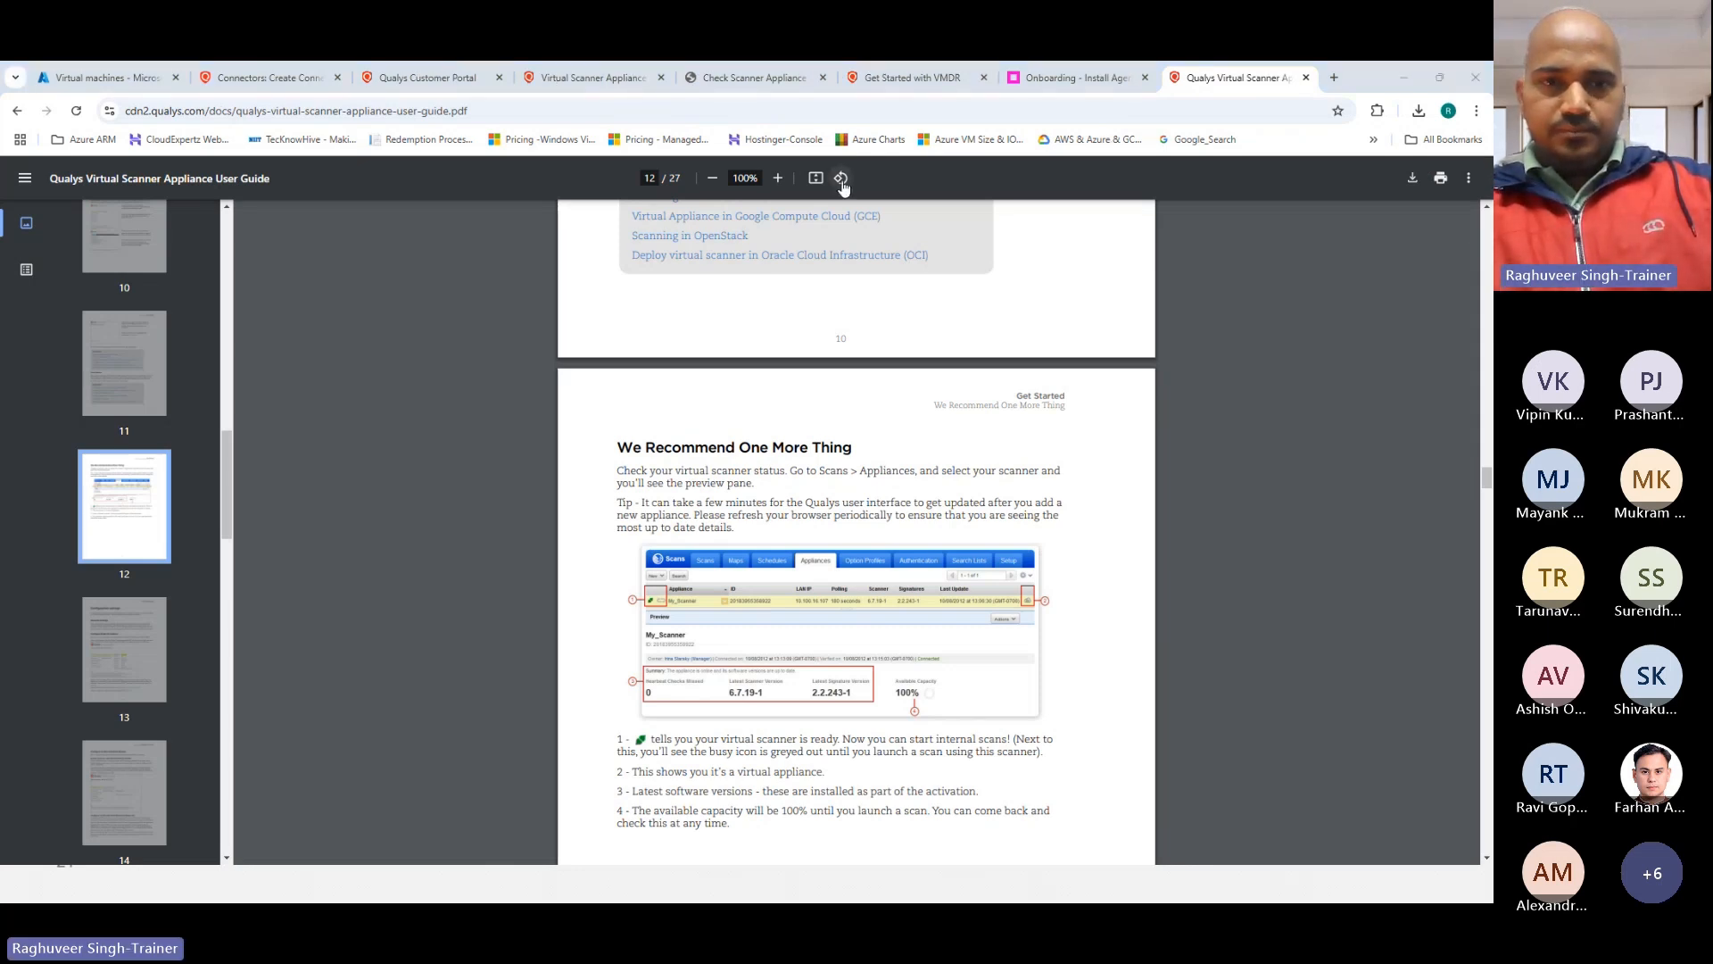
# Step: Switch to the session notes in Word, open the connector_azure.htm link and review the Azure connector pre-requisites
pyautogui.hotkey('alt', 'Tab')
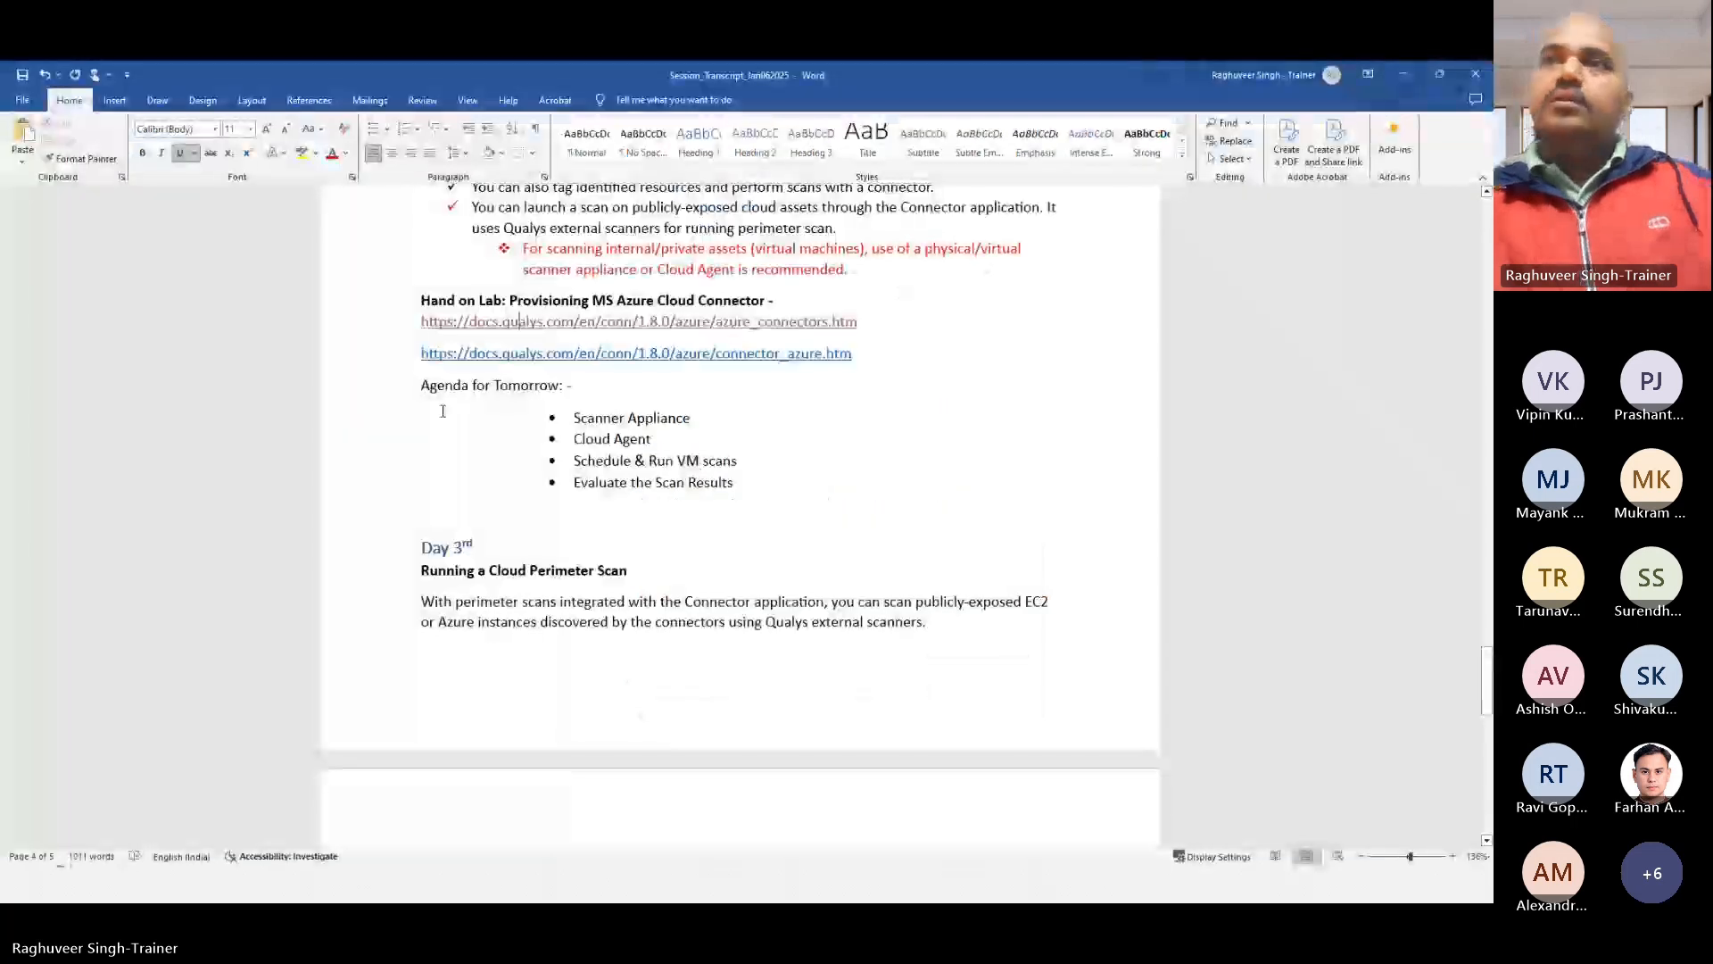
pyautogui.keyDown('ctrl'); pyautogui.click(533, 353); pyautogui.keyUp('ctrl')
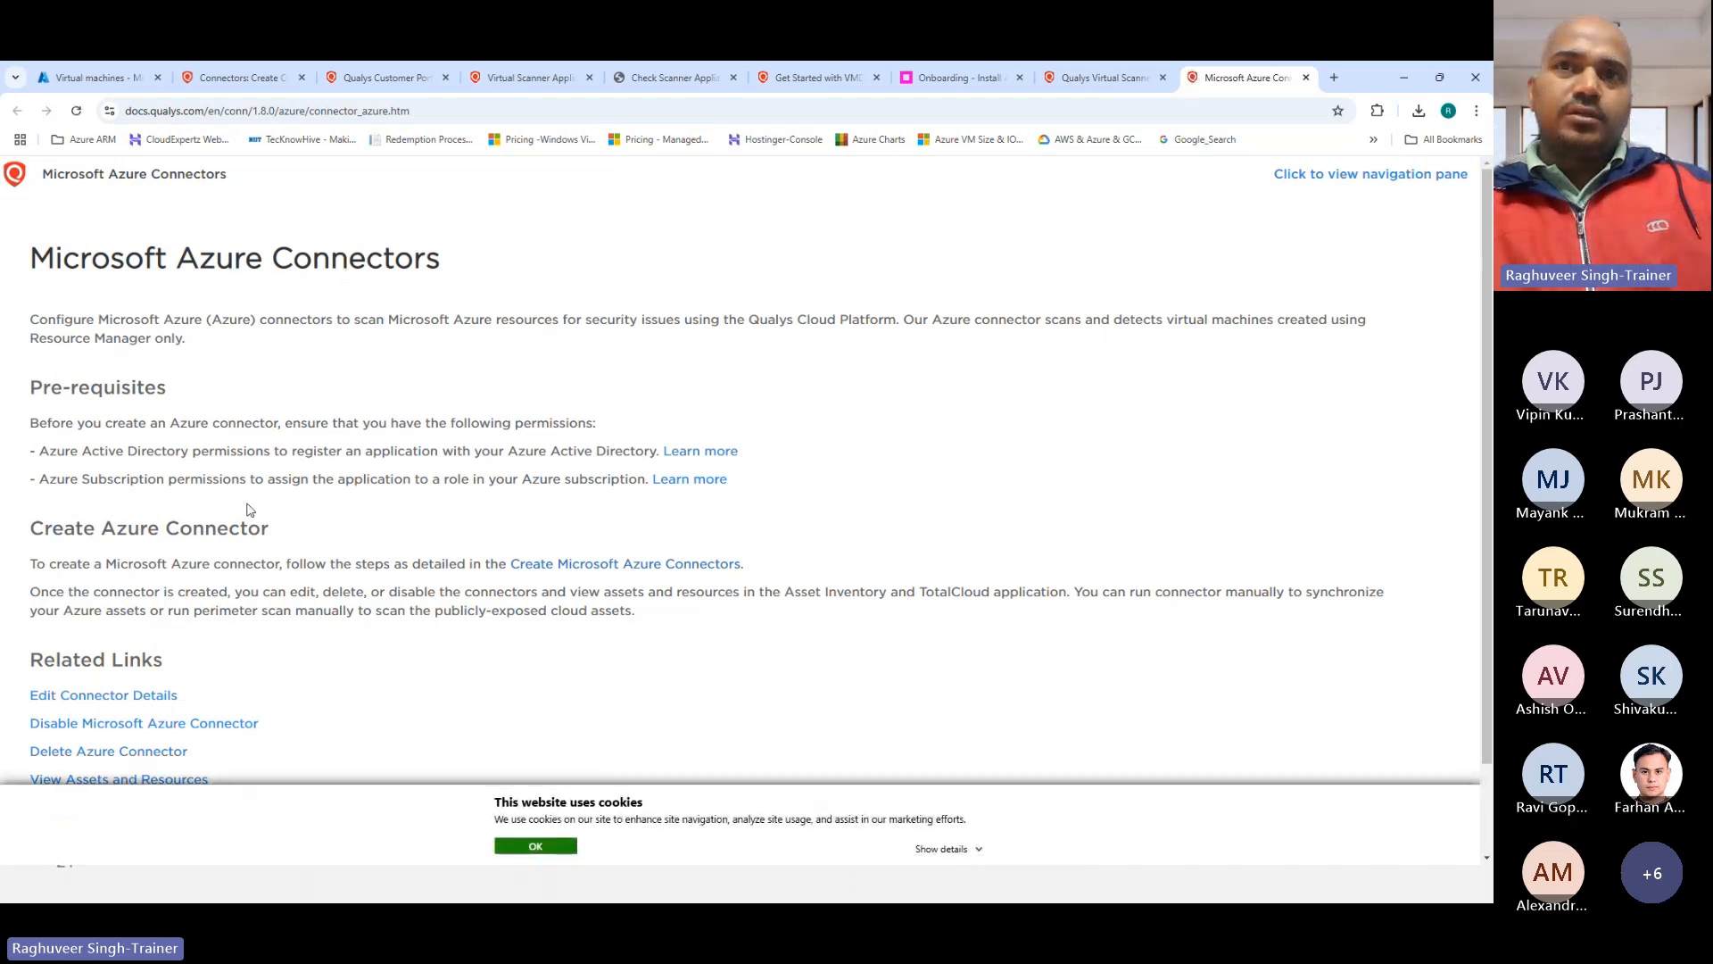
pyautogui.scroll(-1, 249, 510)
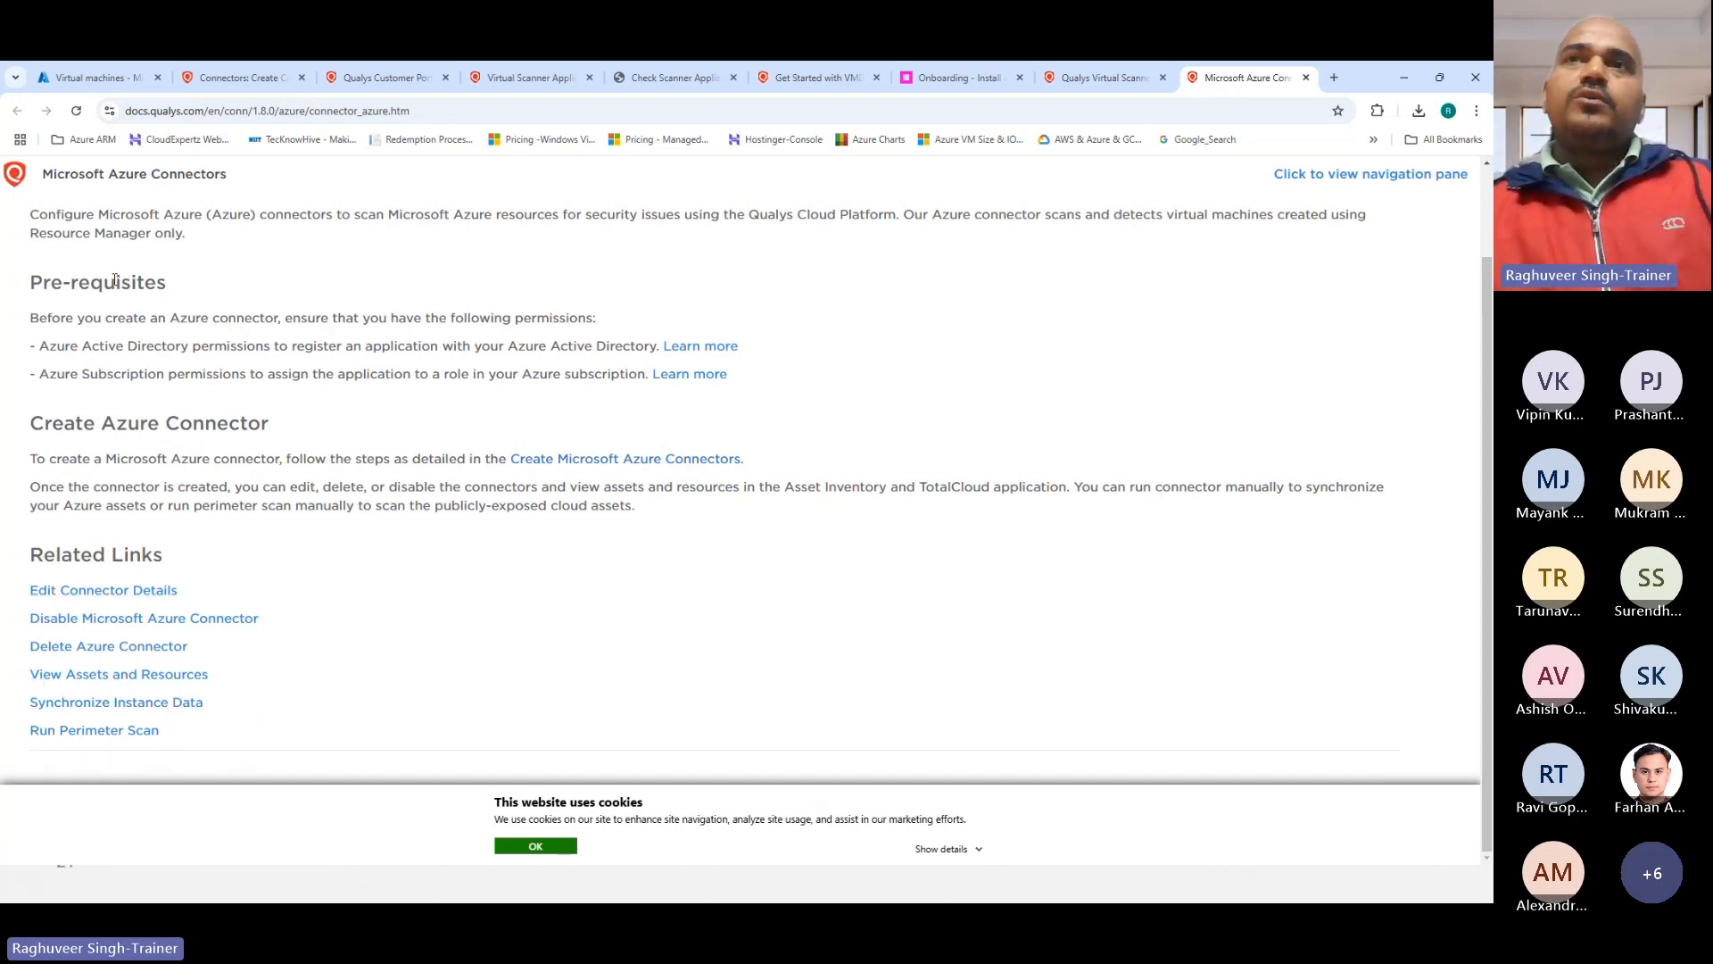
# Step: Return to Qualys, leave the new connector wizard and check the last sync time of QualysAzureConnector in the connectors list
pyautogui.click(234, 77)
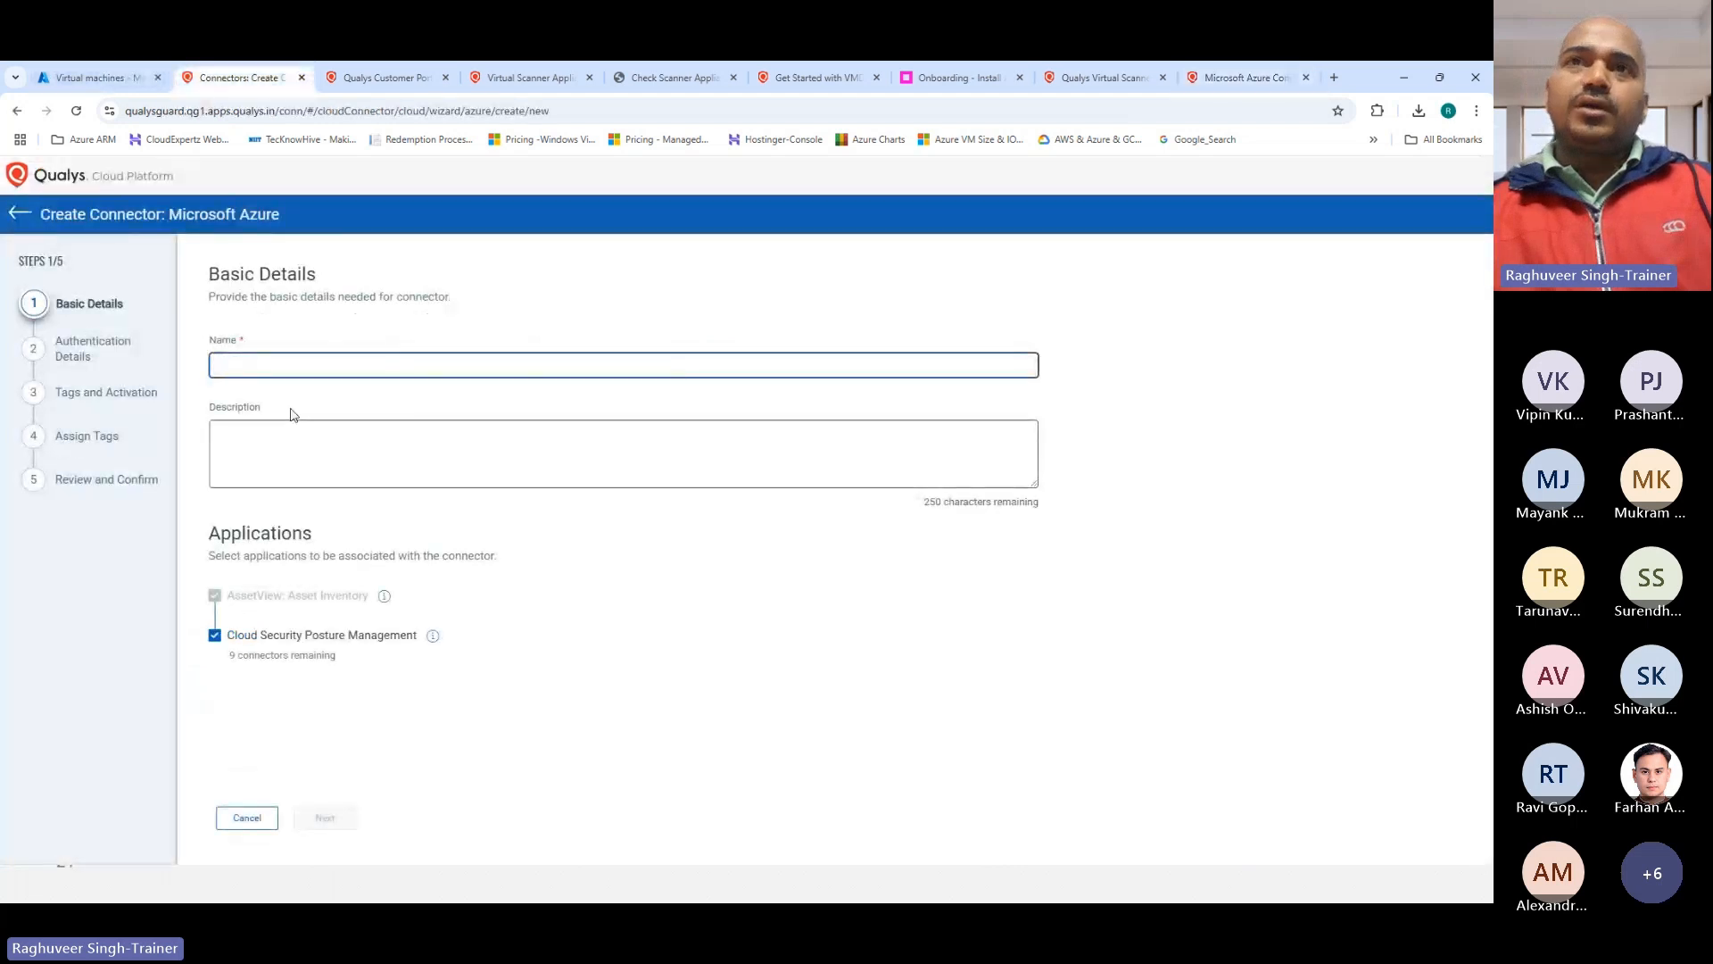
pyautogui.click(12, 212)
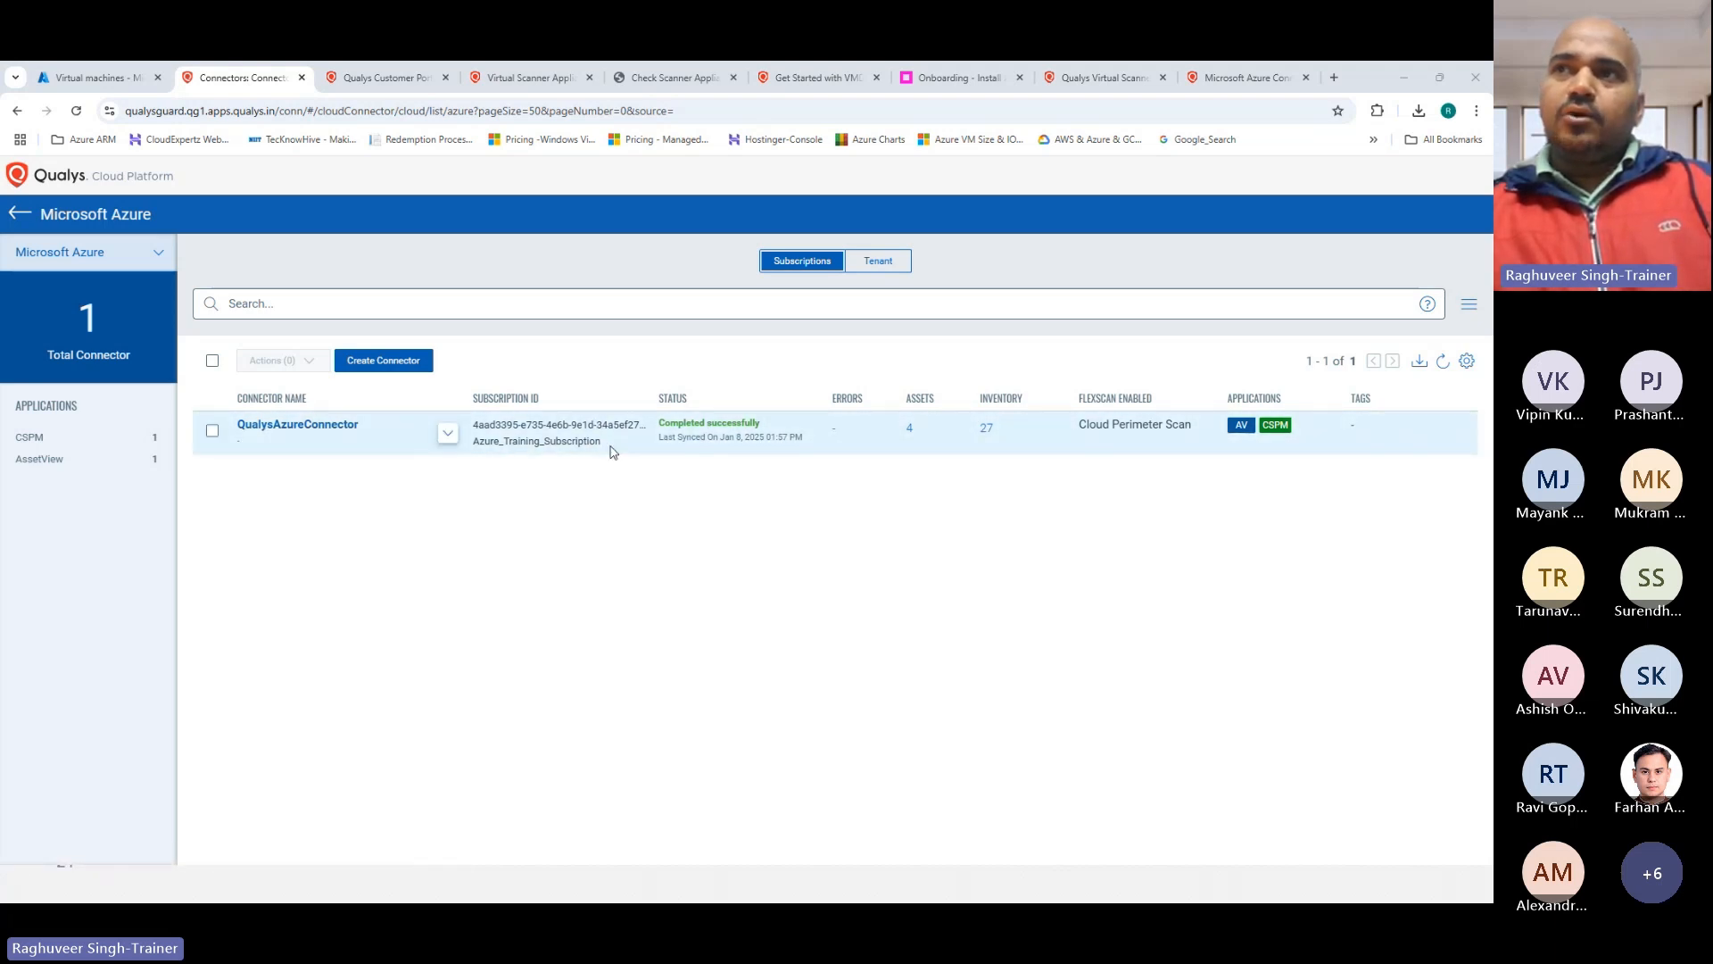
pyautogui.moveTo(659, 437); pyautogui.dragTo(800, 450)
pyautogui.click(796, 446)
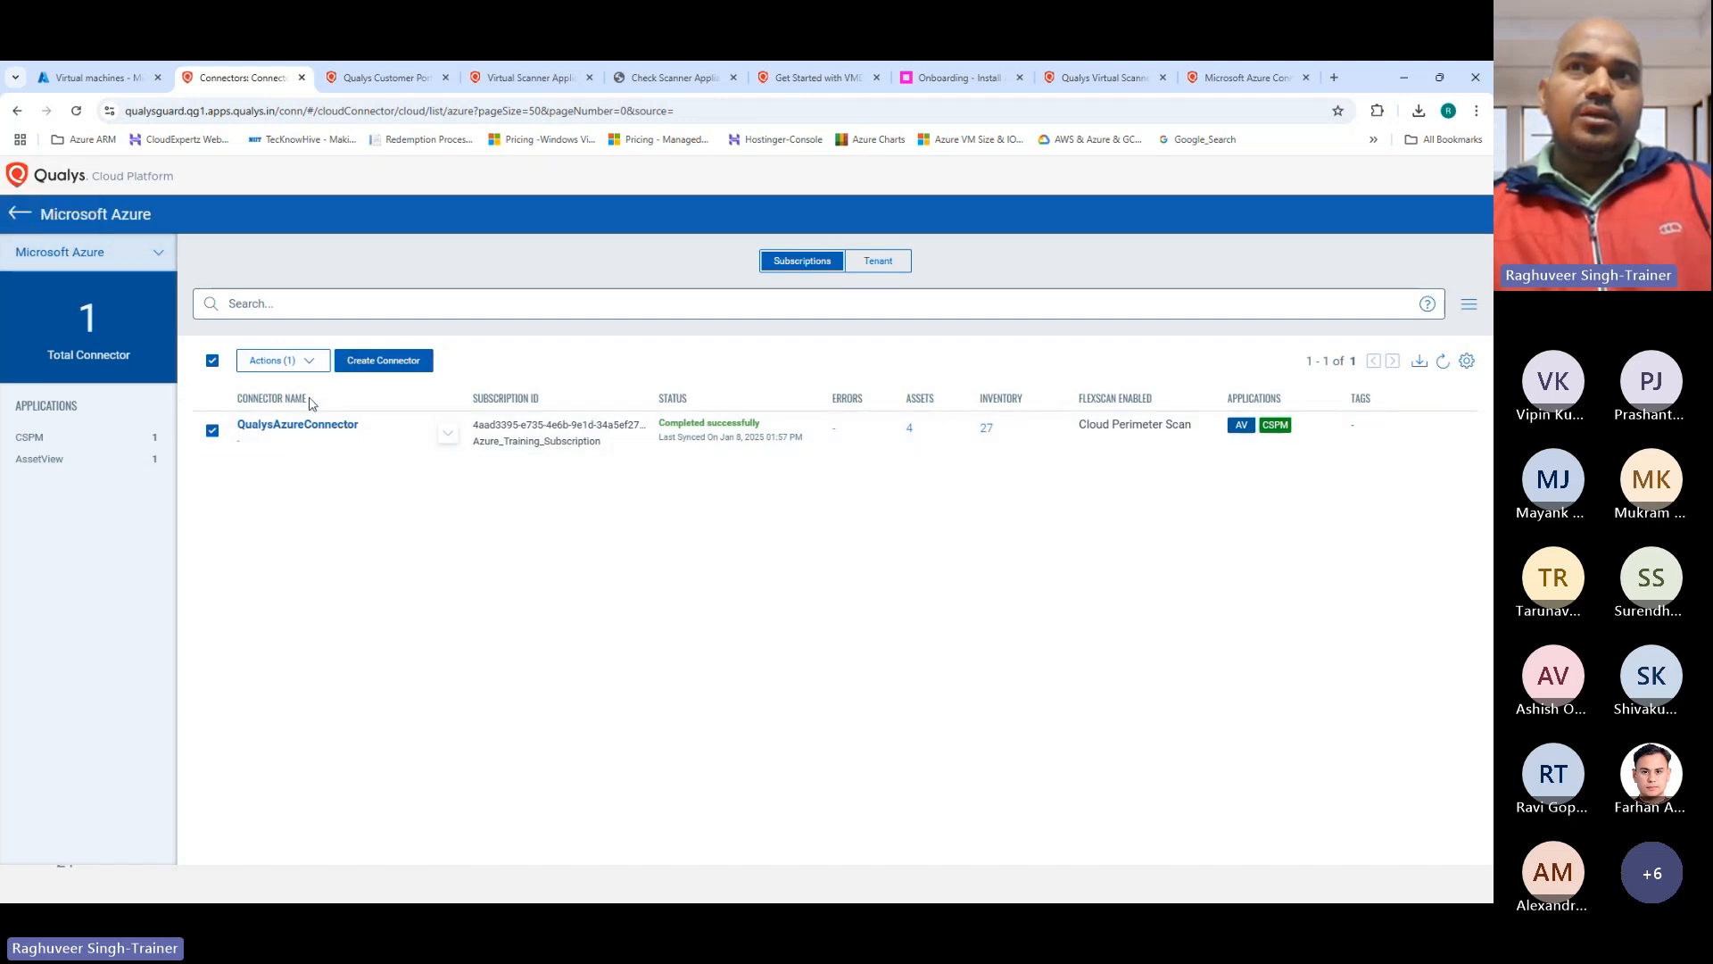
pyautogui.click(307, 362)
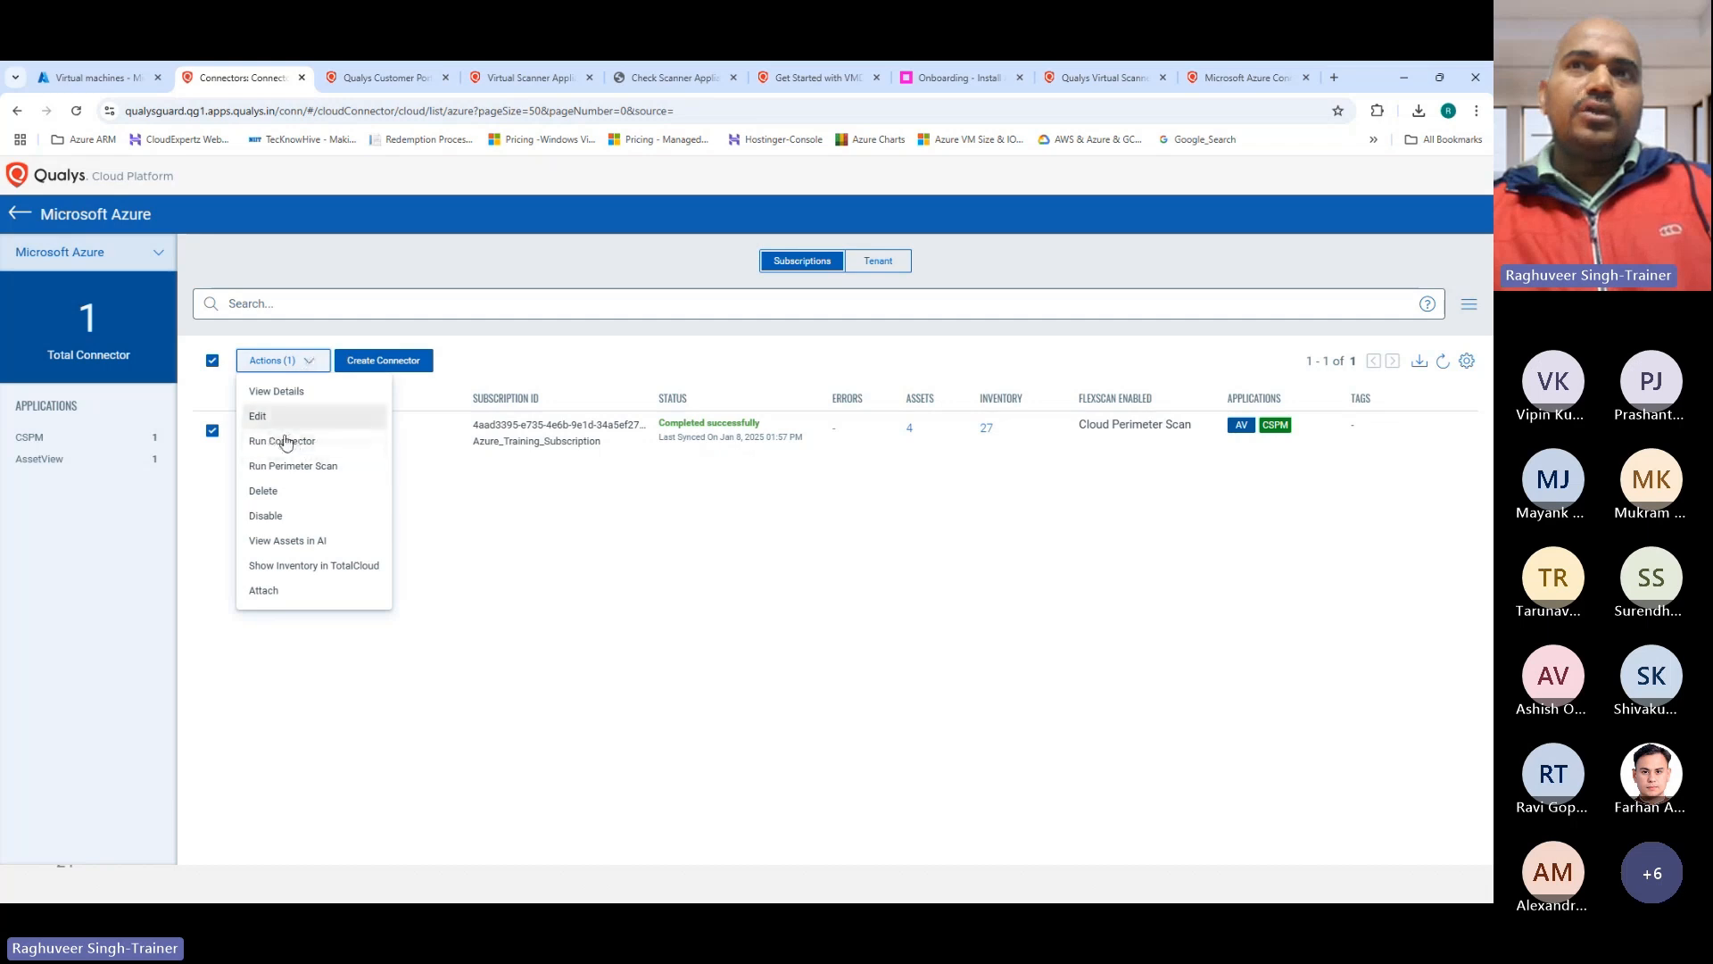
pyautogui.click(477, 574)
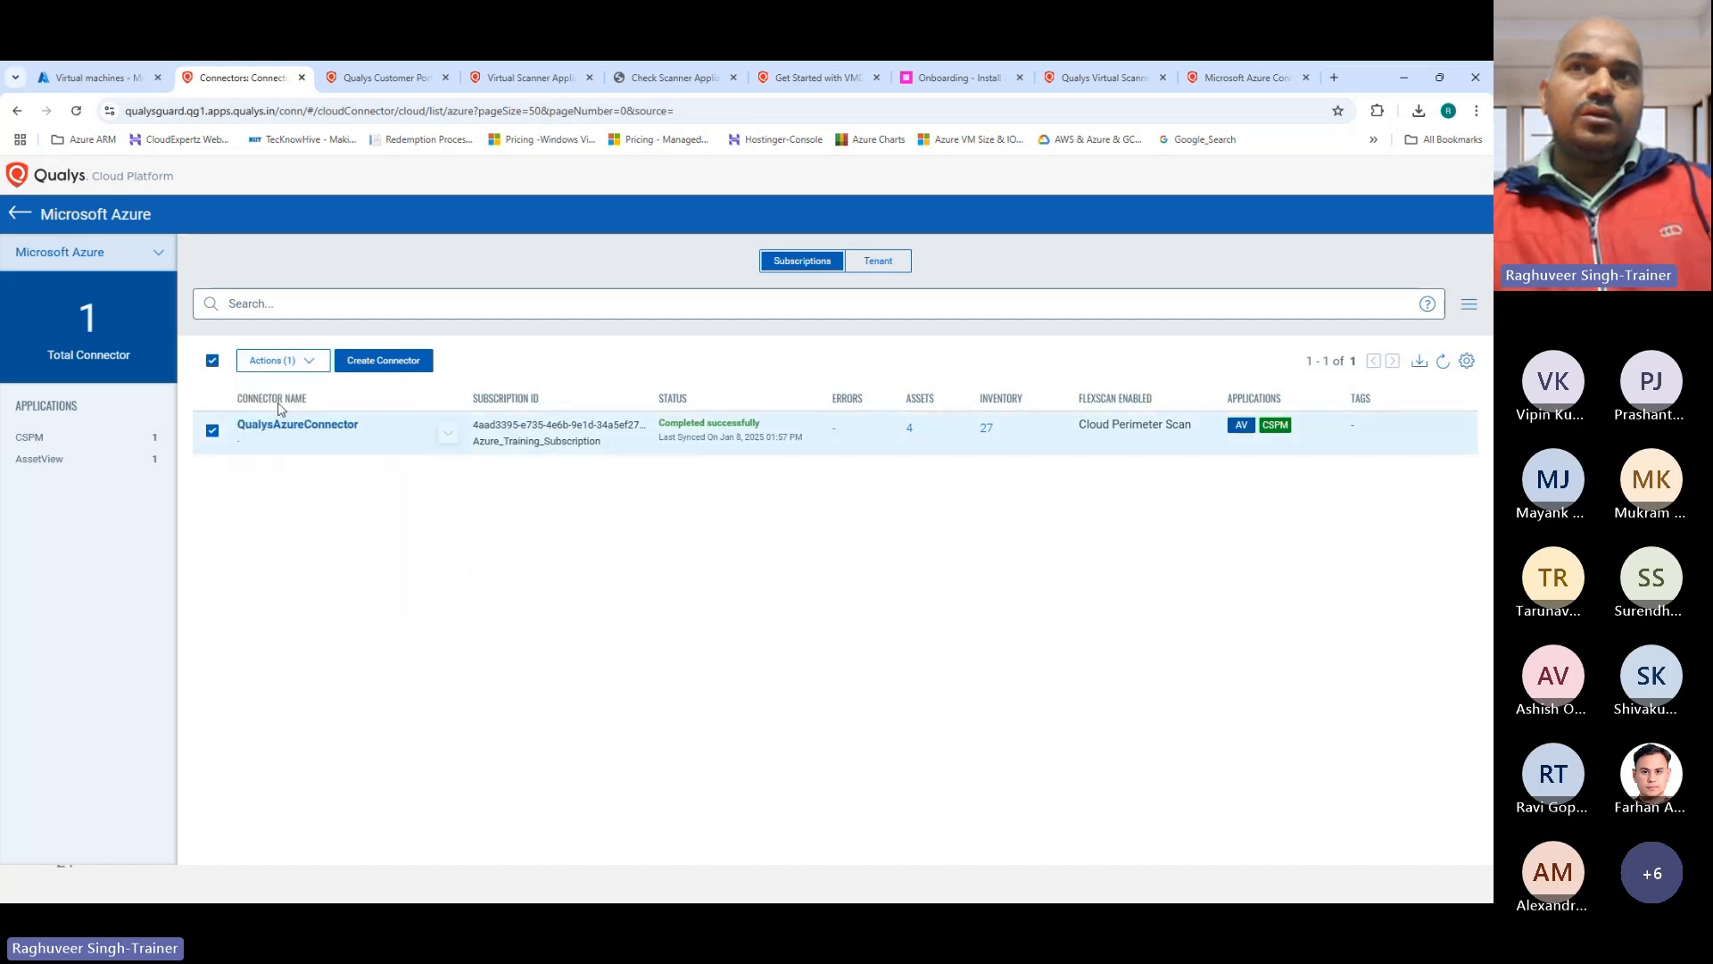
pyautogui.click(215, 433)
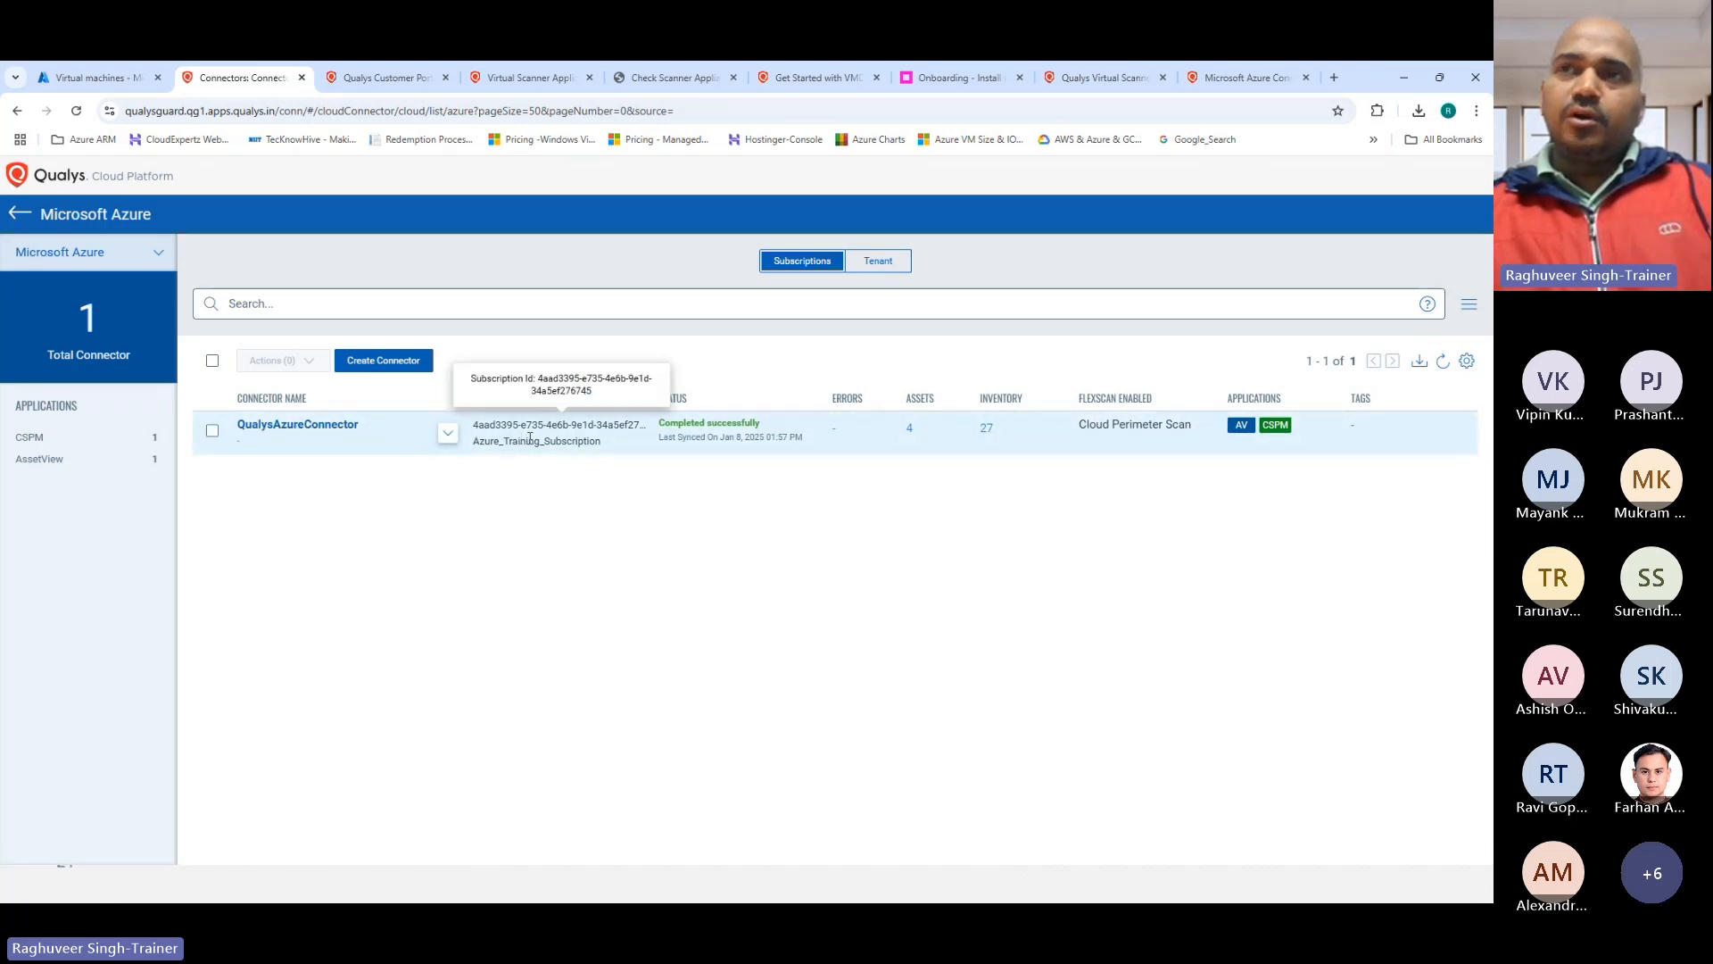
# Step: Open the details of QualysAzureConnector and examine its basic details and associated applications
pyautogui.click(214, 432)
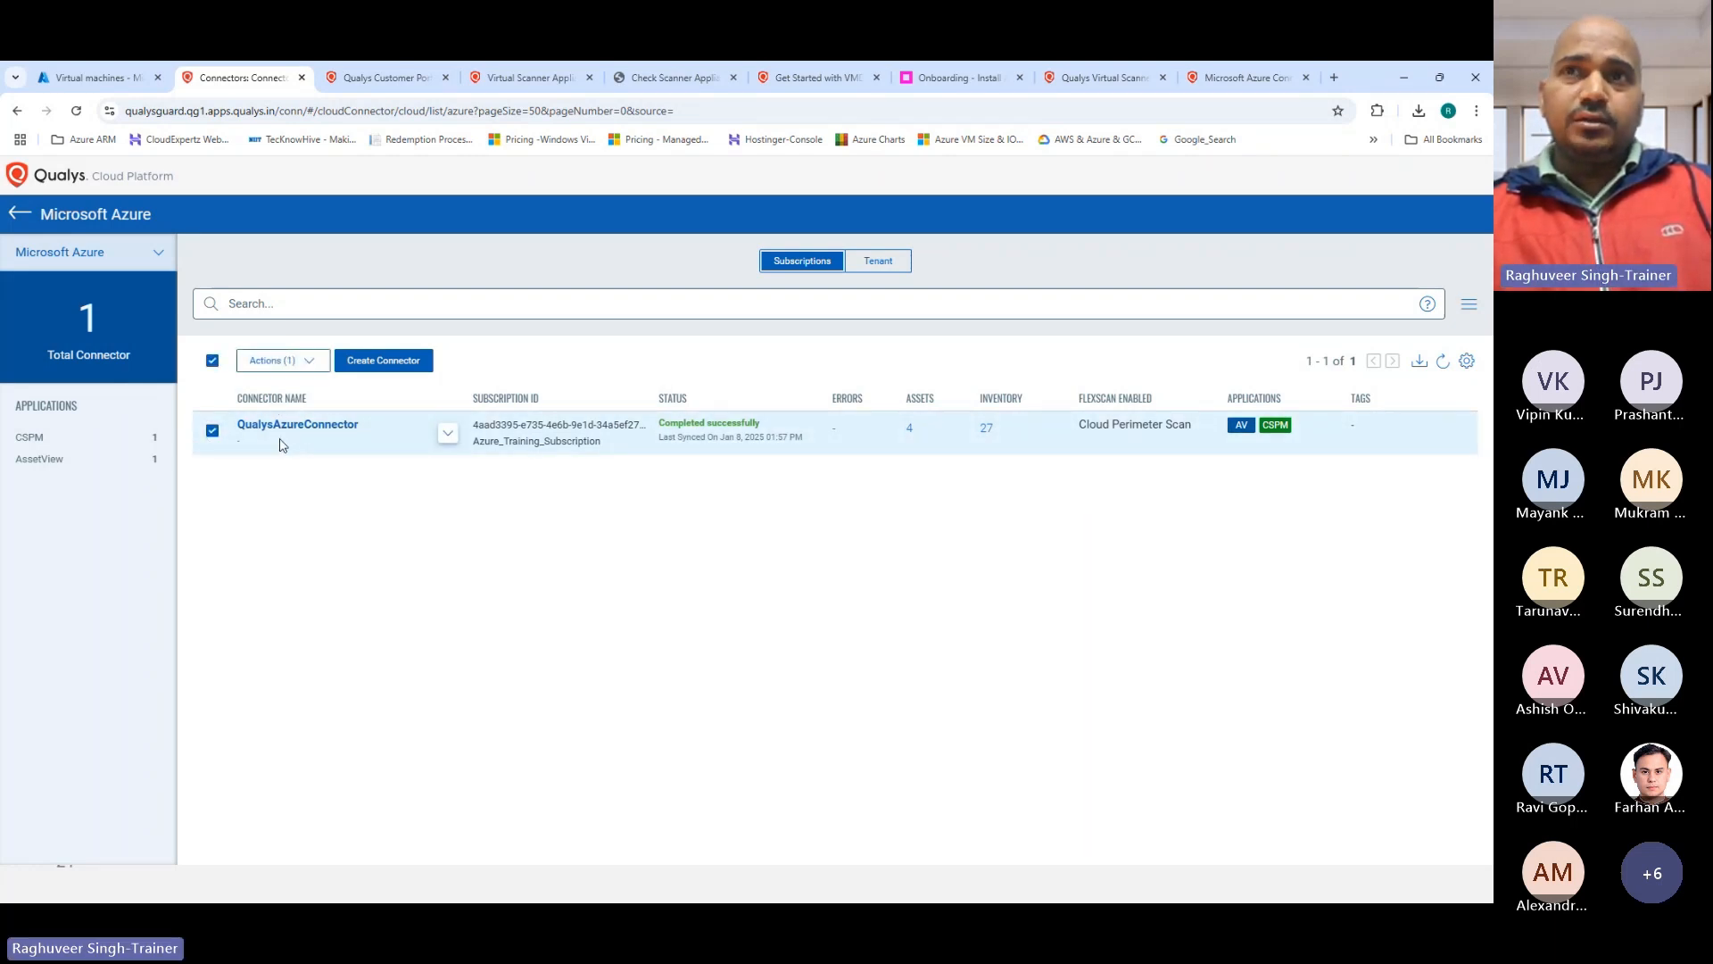
pyautogui.click(304, 365)
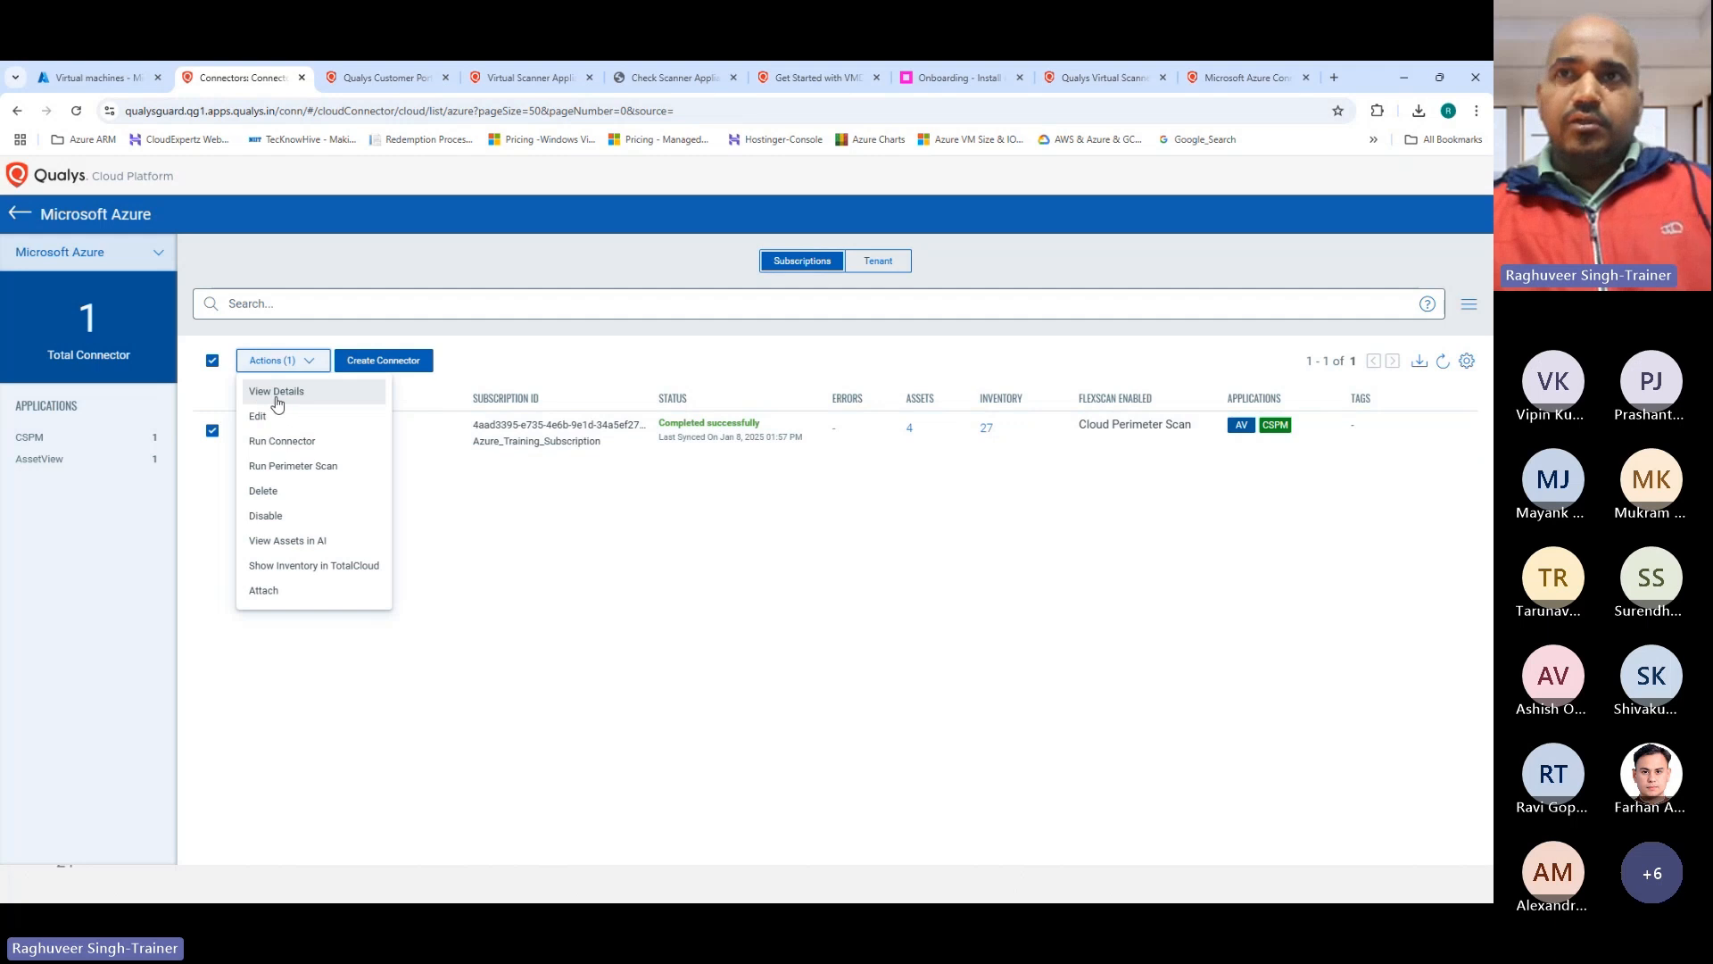
pyautogui.click(277, 393)
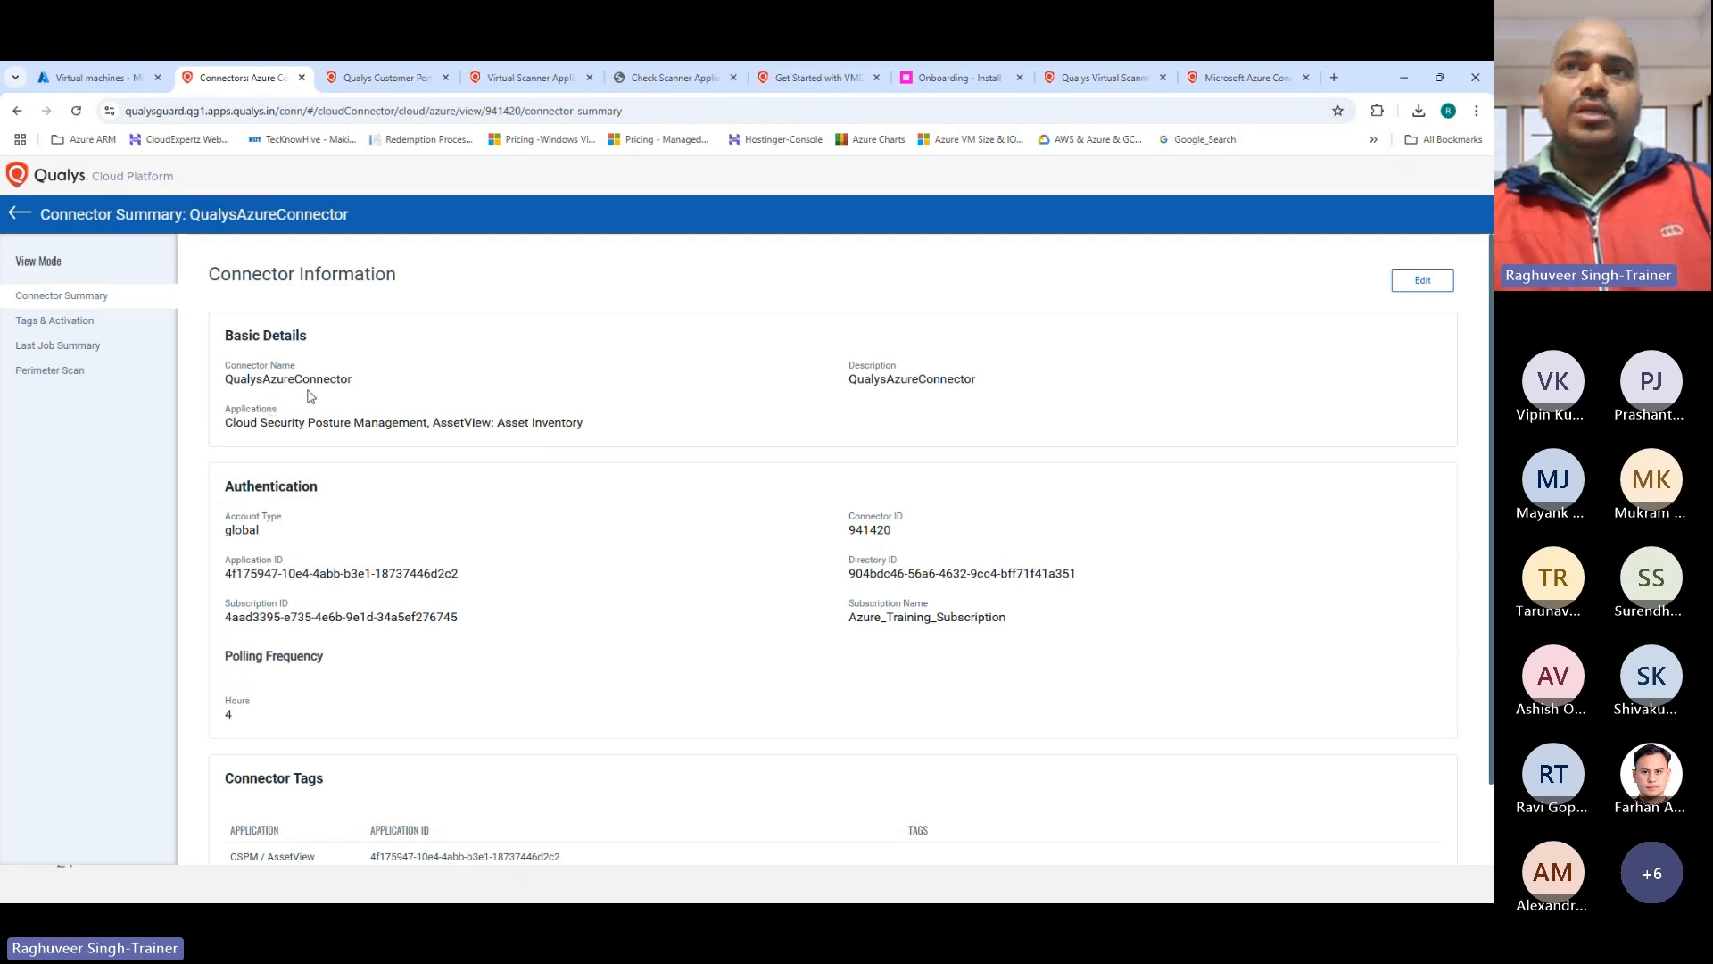
pyautogui.moveTo(251, 426); pyautogui.dragTo(444, 431)
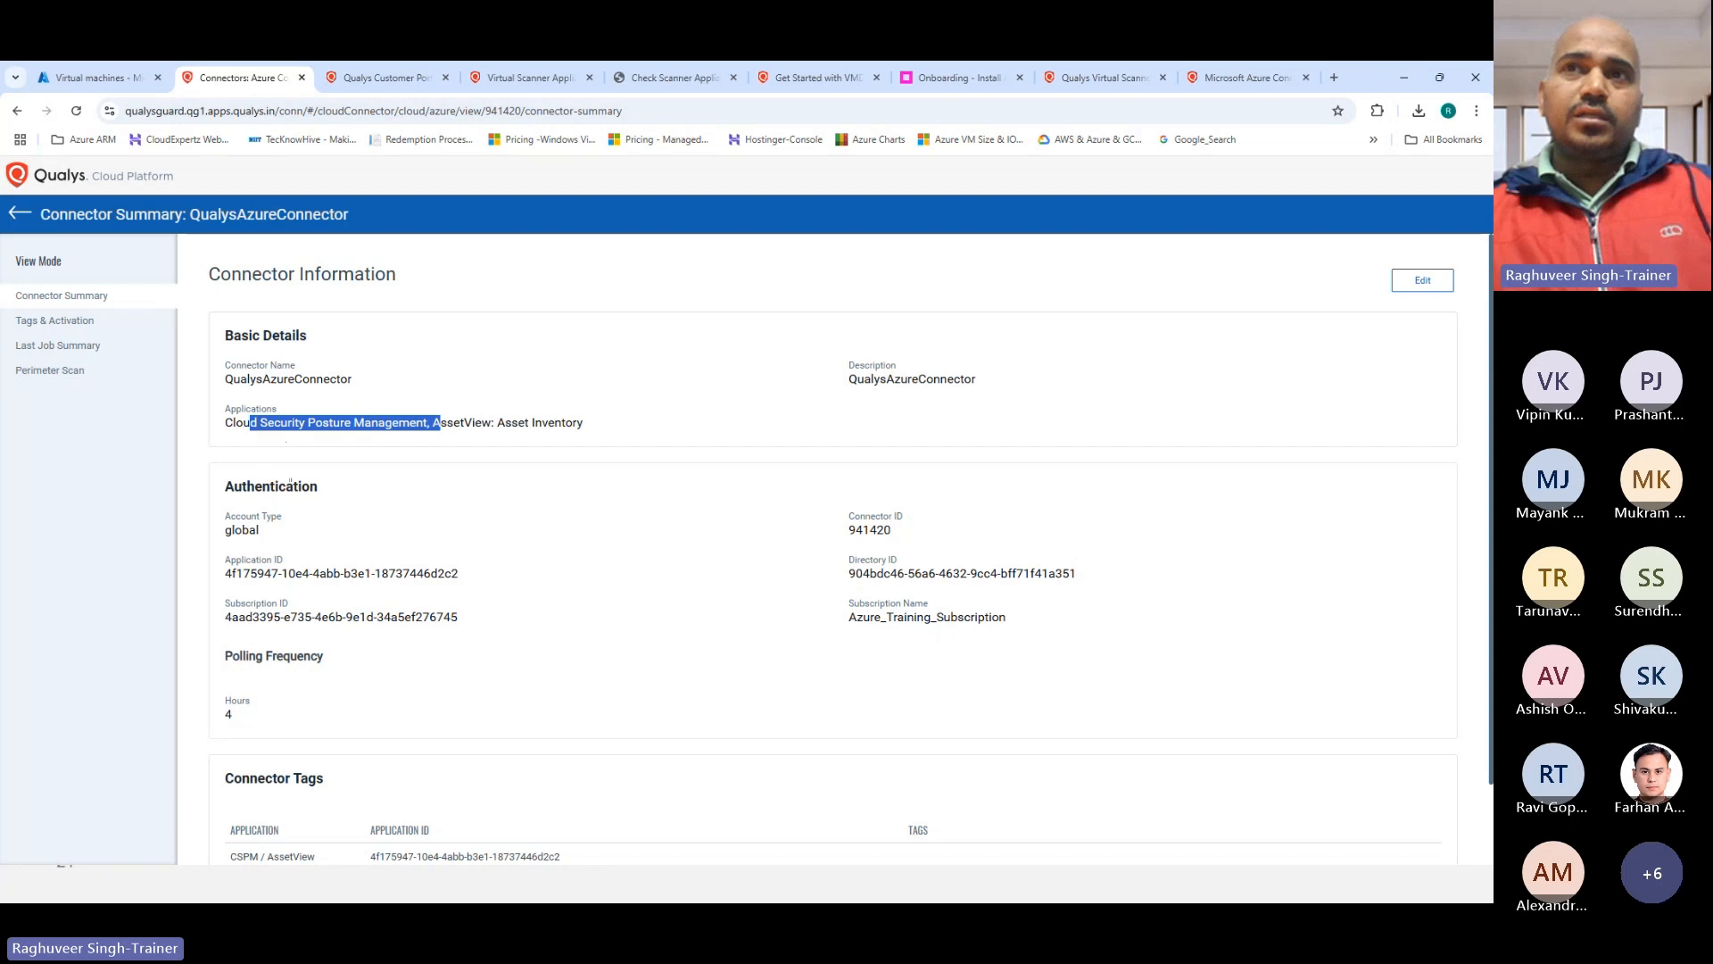
pyautogui.click(312, 476)
pyautogui.moveTo(229, 423); pyautogui.dragTo(586, 428)
pyautogui.scroll(-2, 524, 480)
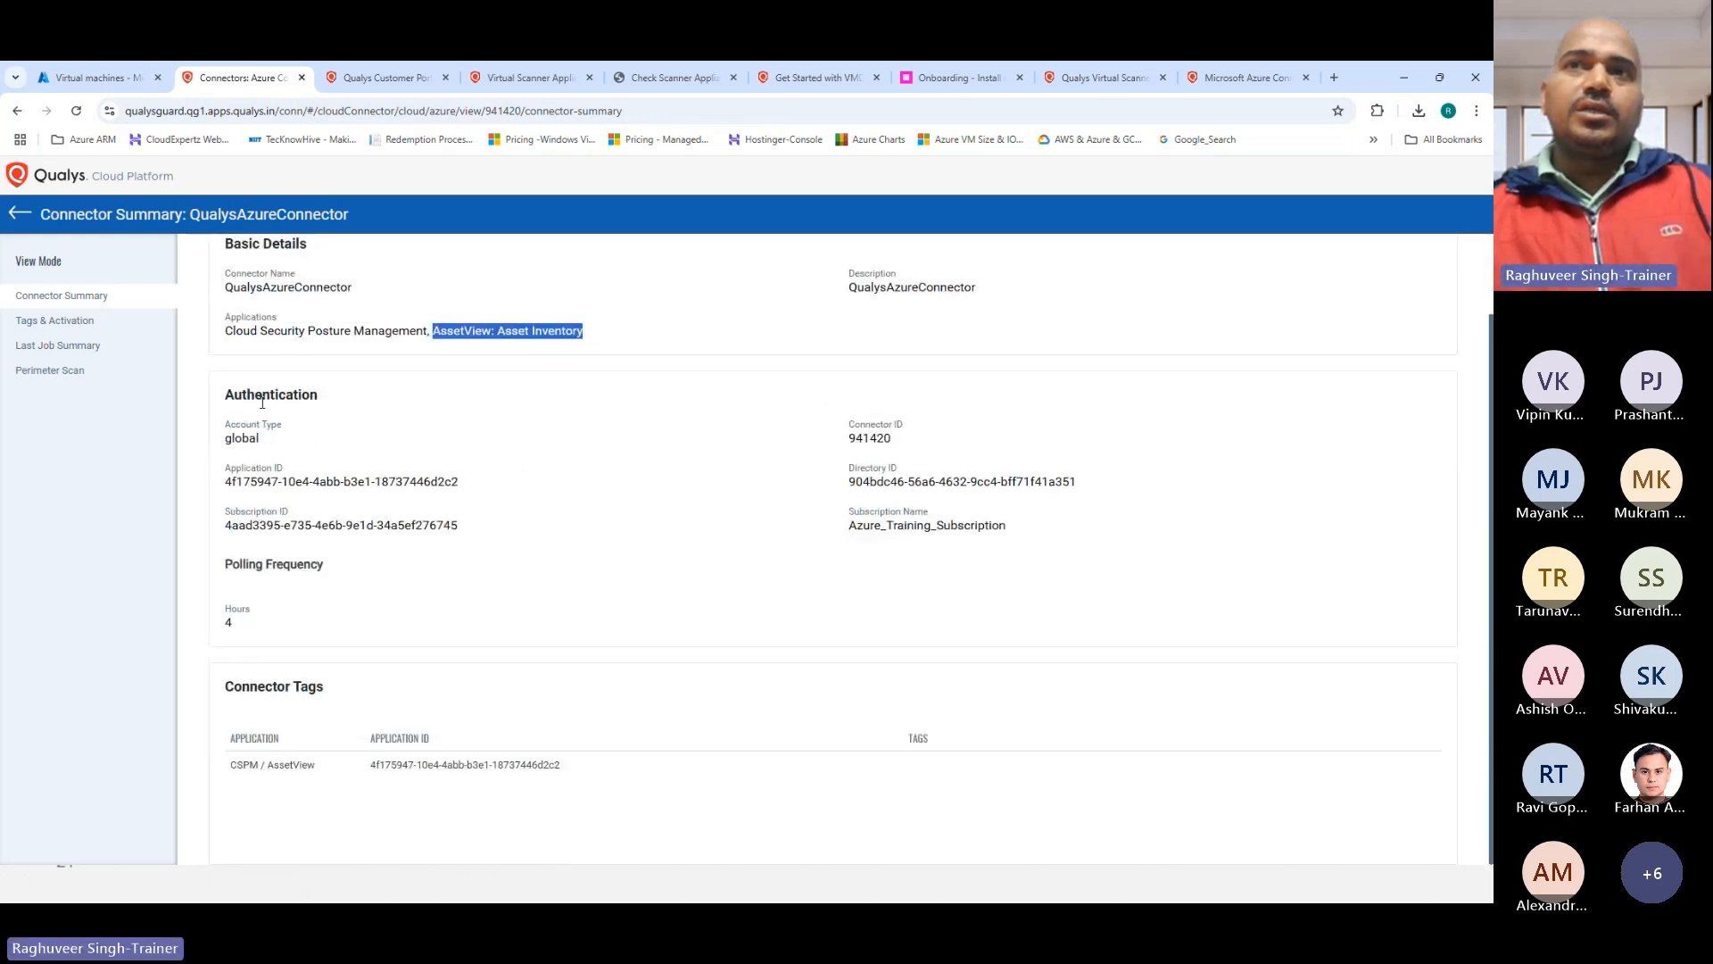
# Step: Examine the connector's authentication IDs, subscription name, polling frequency and connector tags
pyautogui.moveTo(225, 426); pyautogui.dragTo(447, 486)
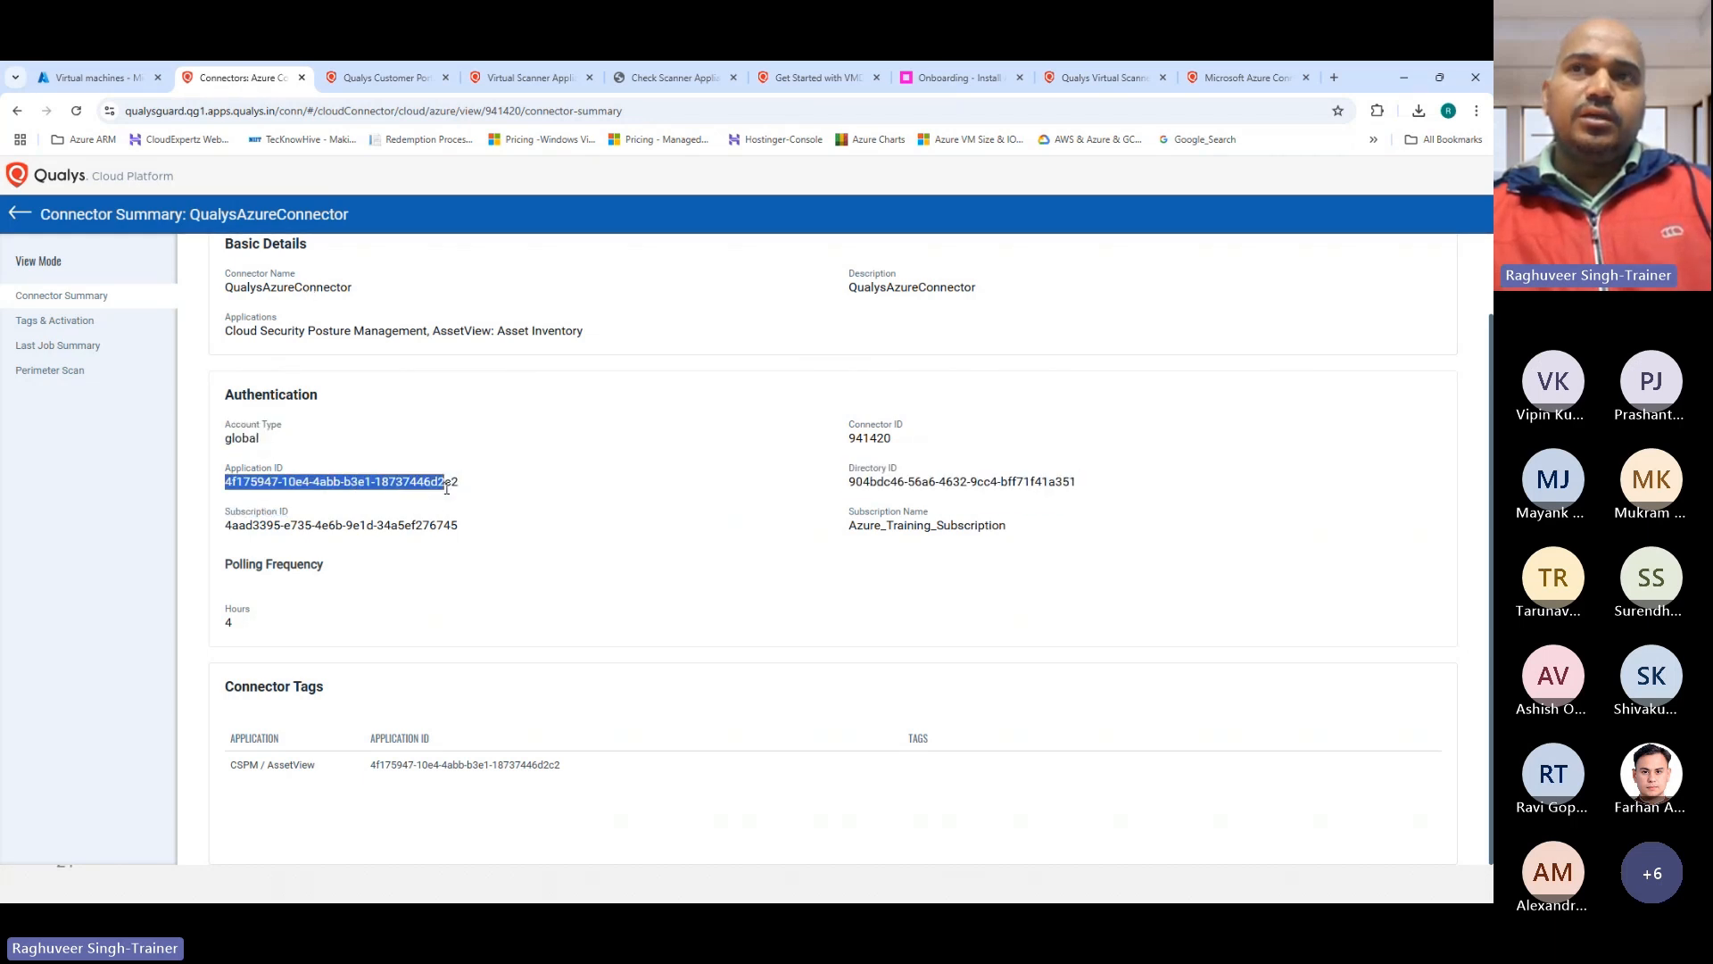
pyautogui.moveTo(225, 525); pyautogui.dragTo(502, 532)
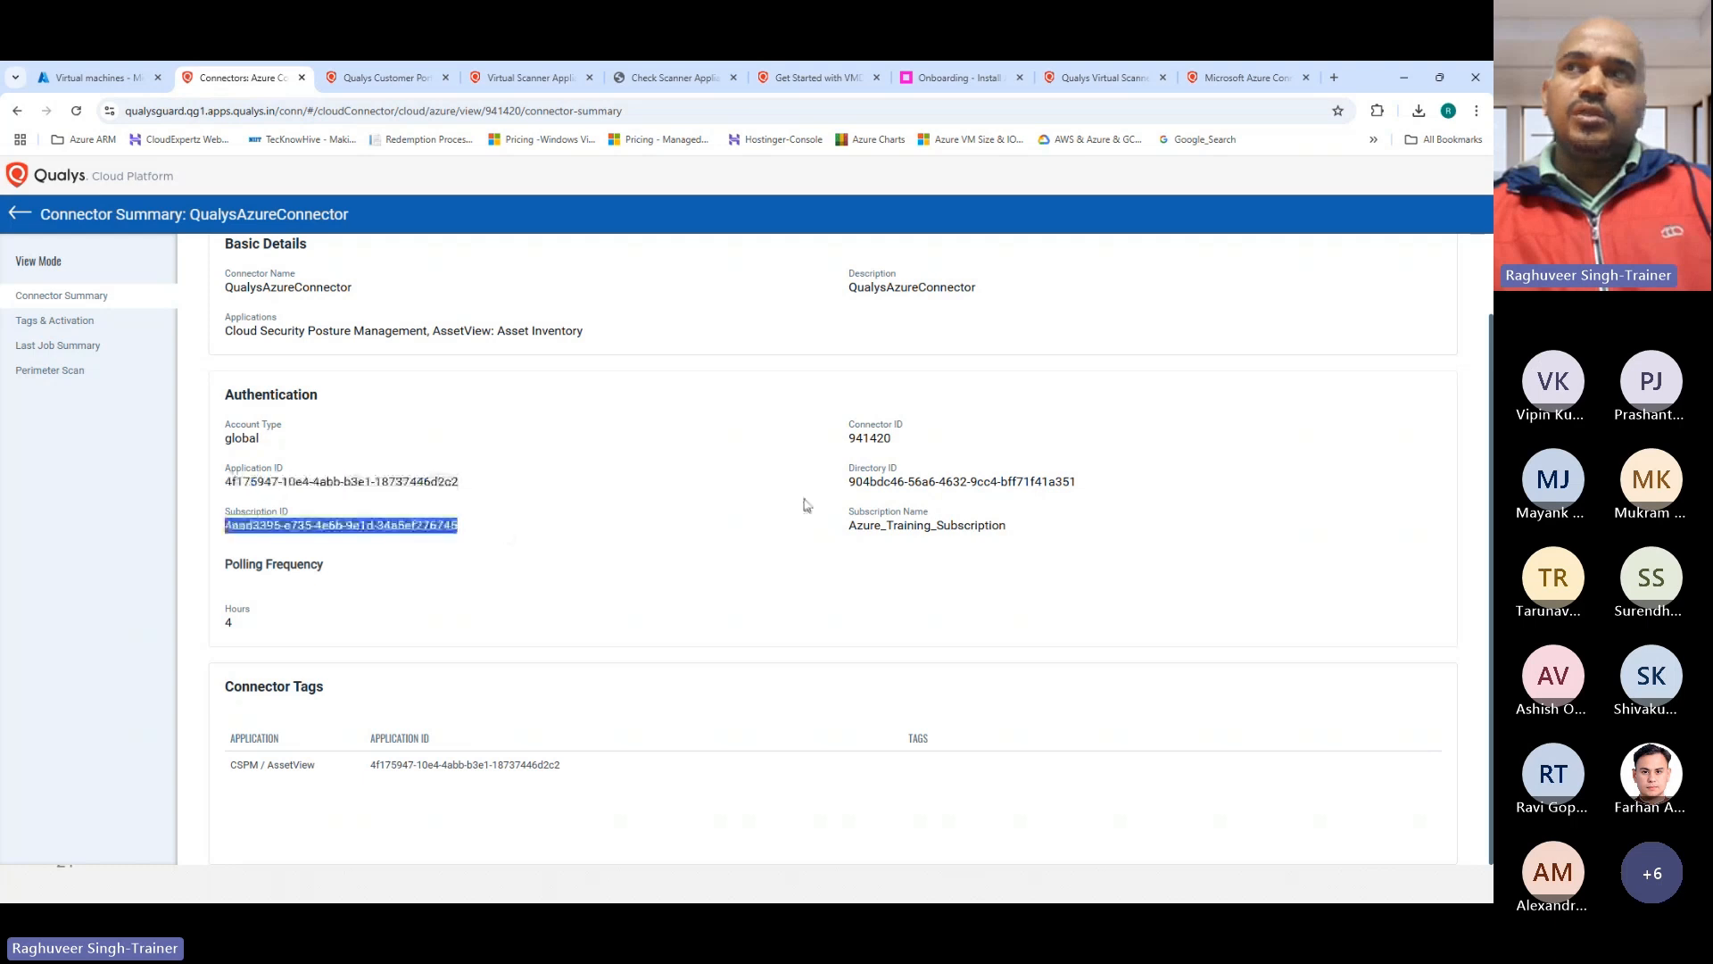
pyautogui.moveTo(848, 482); pyautogui.dragTo(1025, 482)
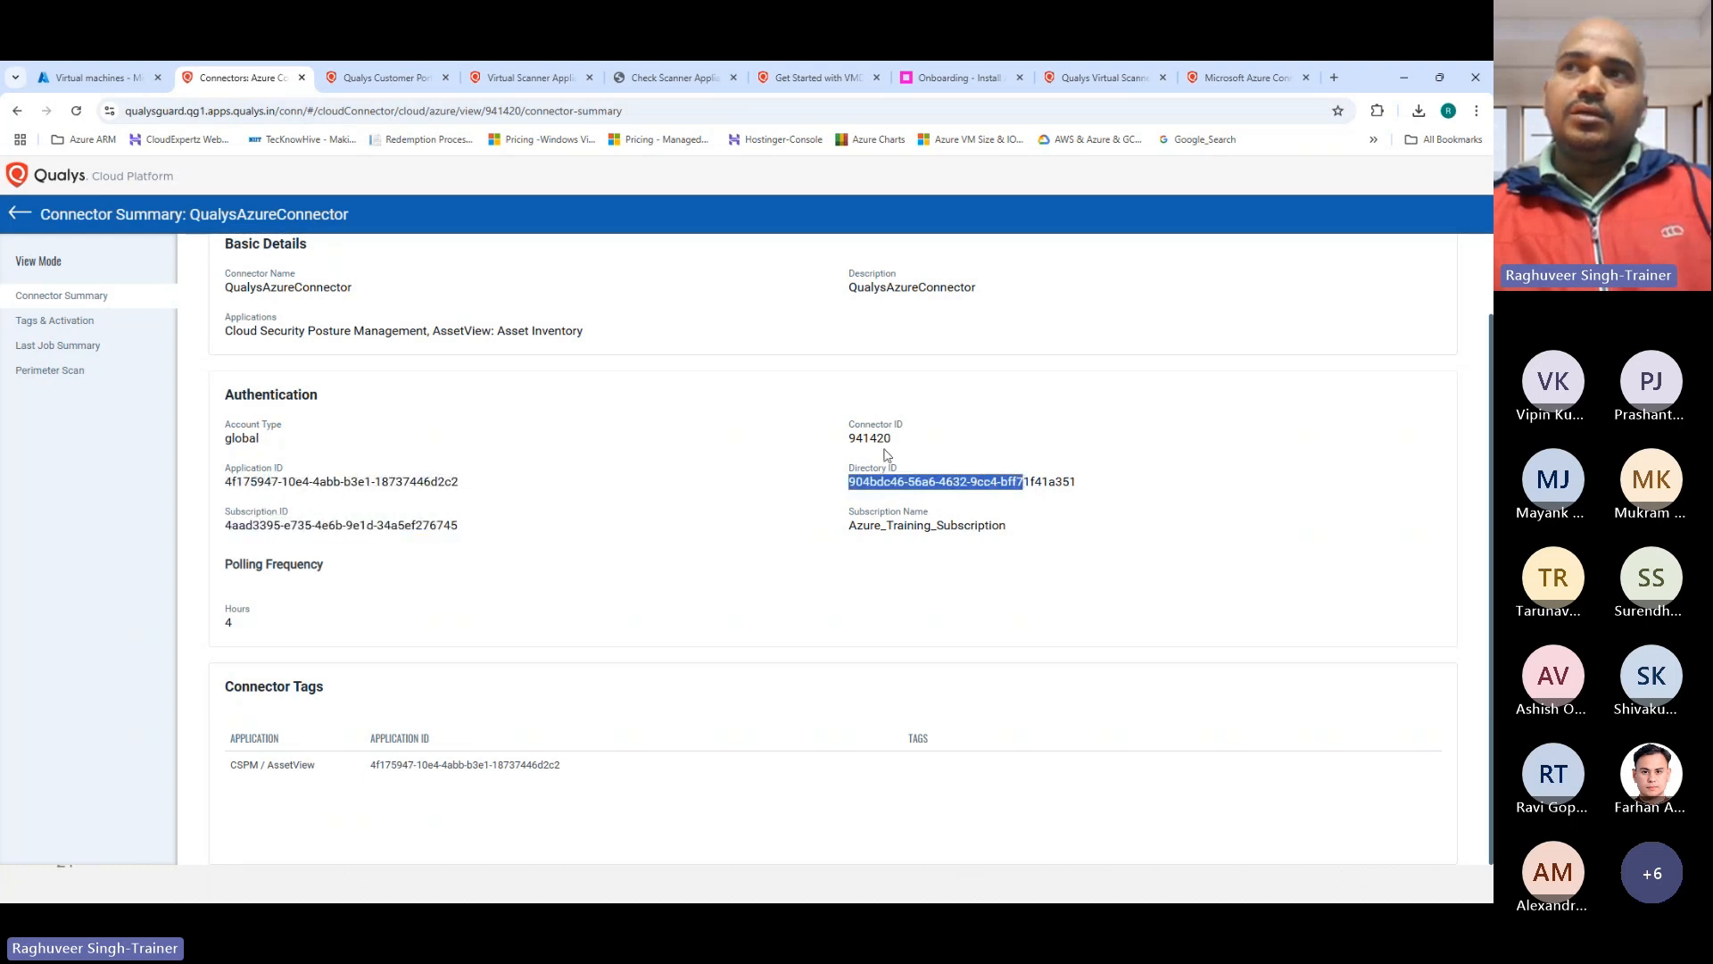
pyautogui.moveTo(849, 439); pyautogui.dragTo(896, 445)
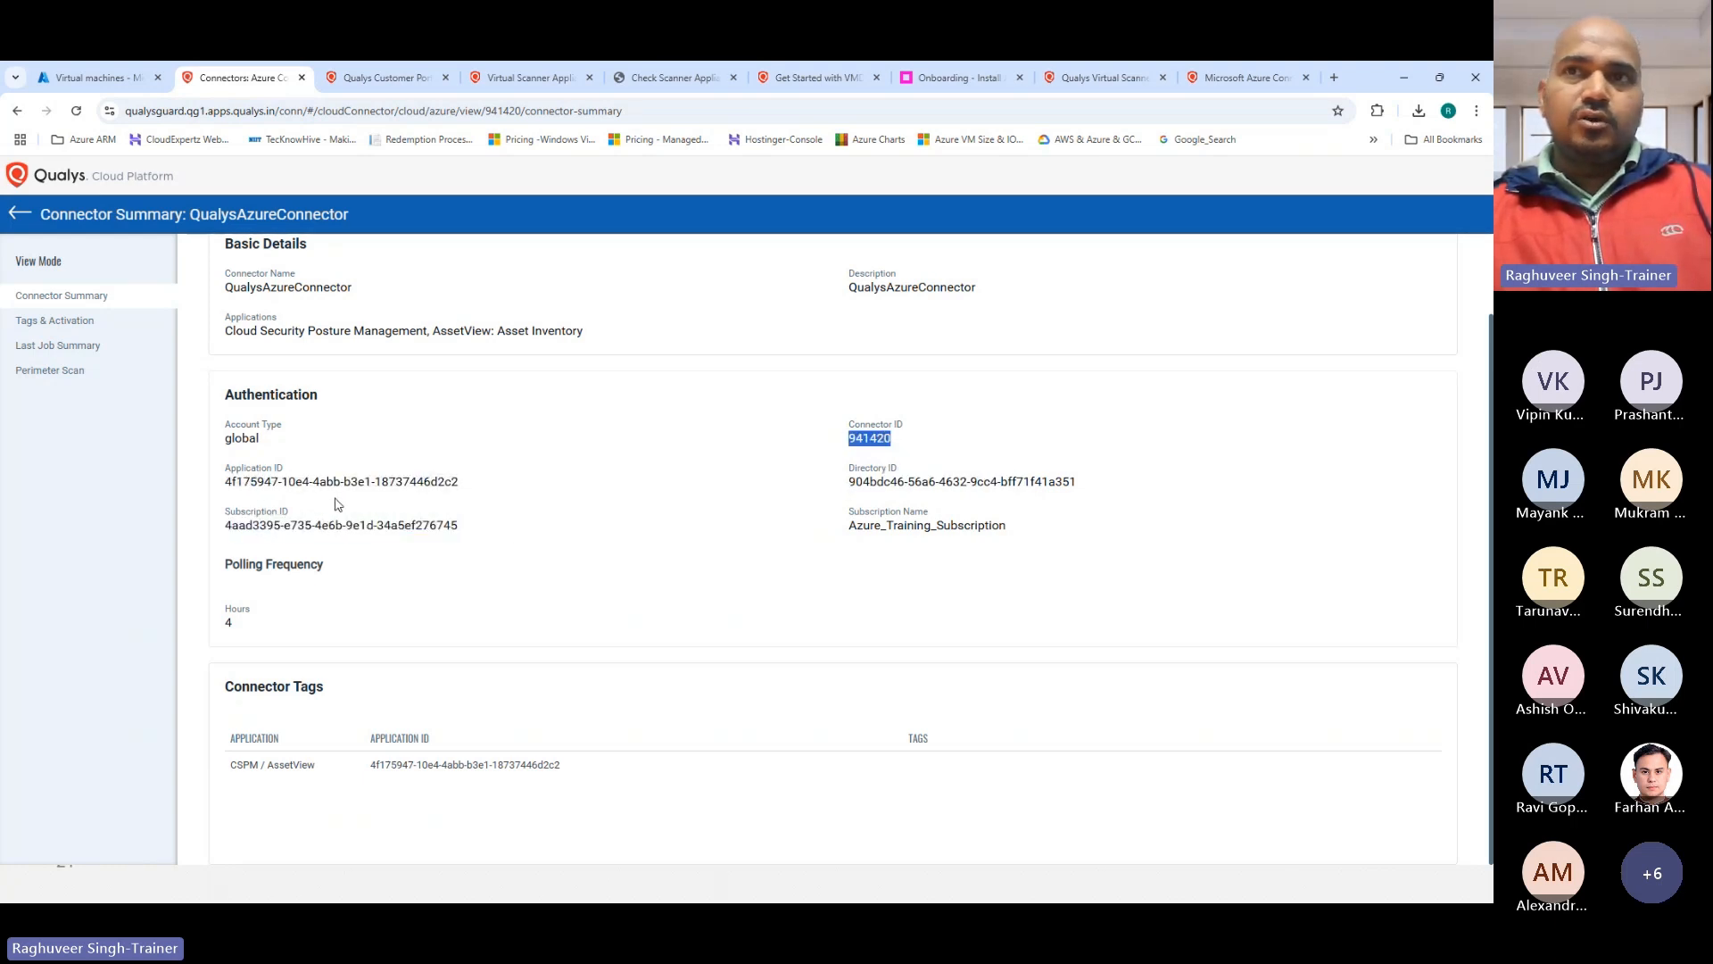
pyautogui.moveTo(848, 526); pyautogui.dragTo(1010, 540)
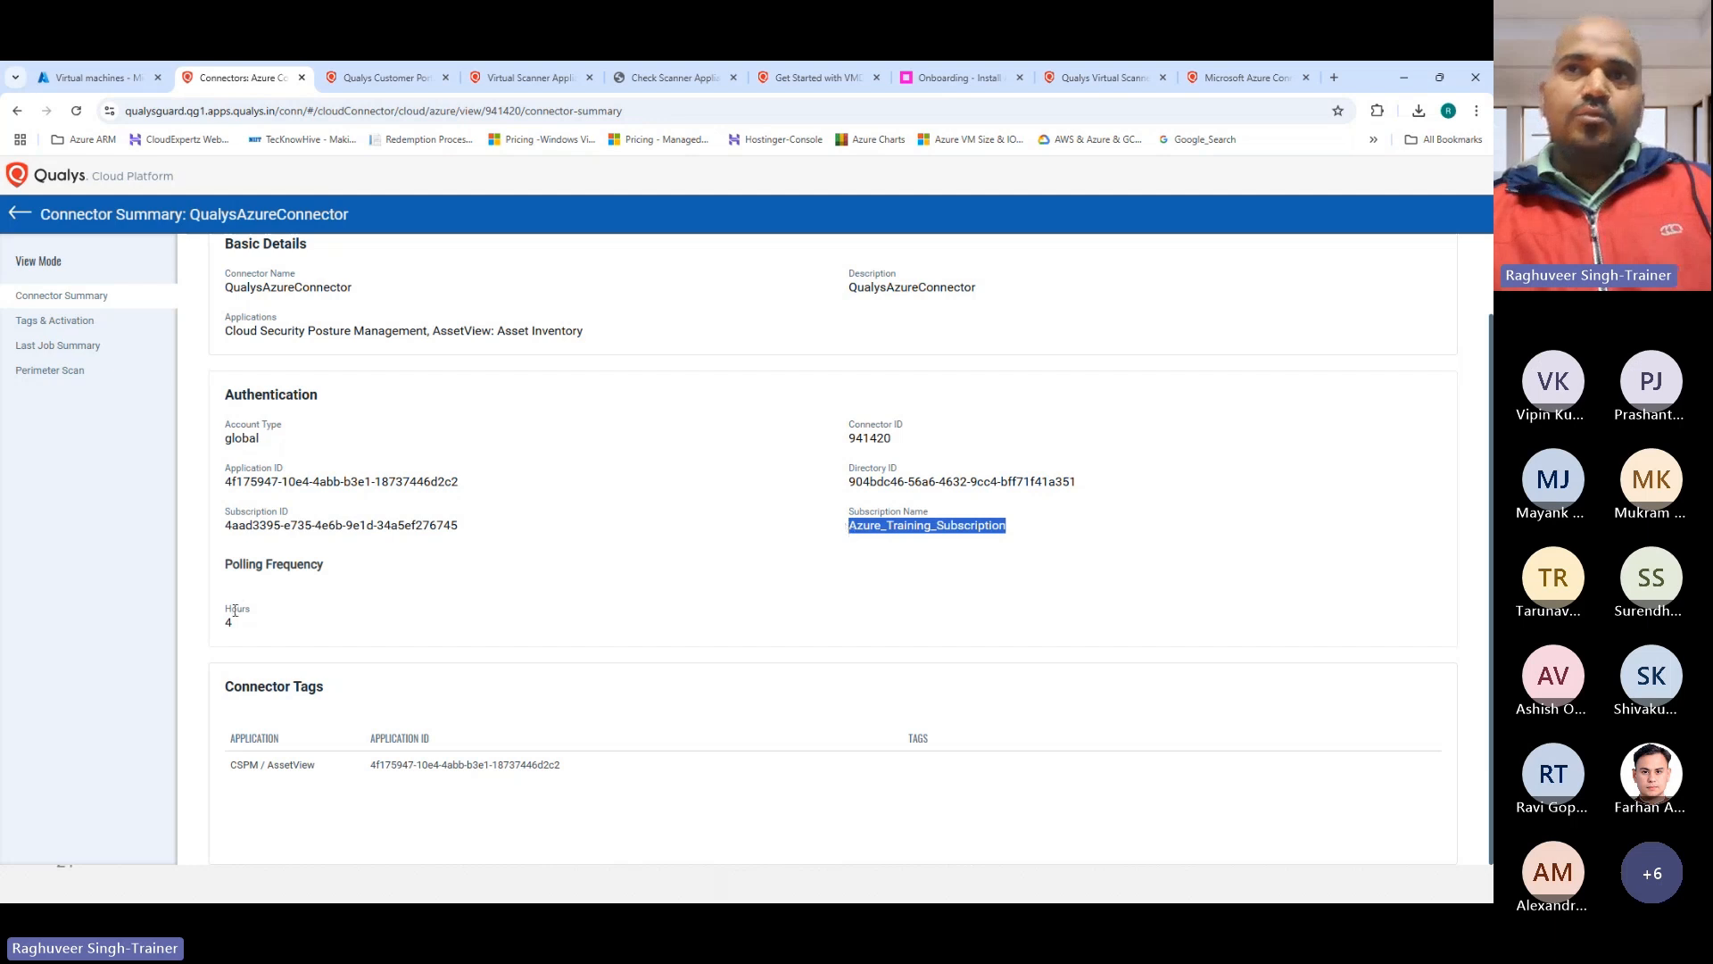
pyautogui.moveTo(224, 622); pyautogui.dragTo(275, 630)
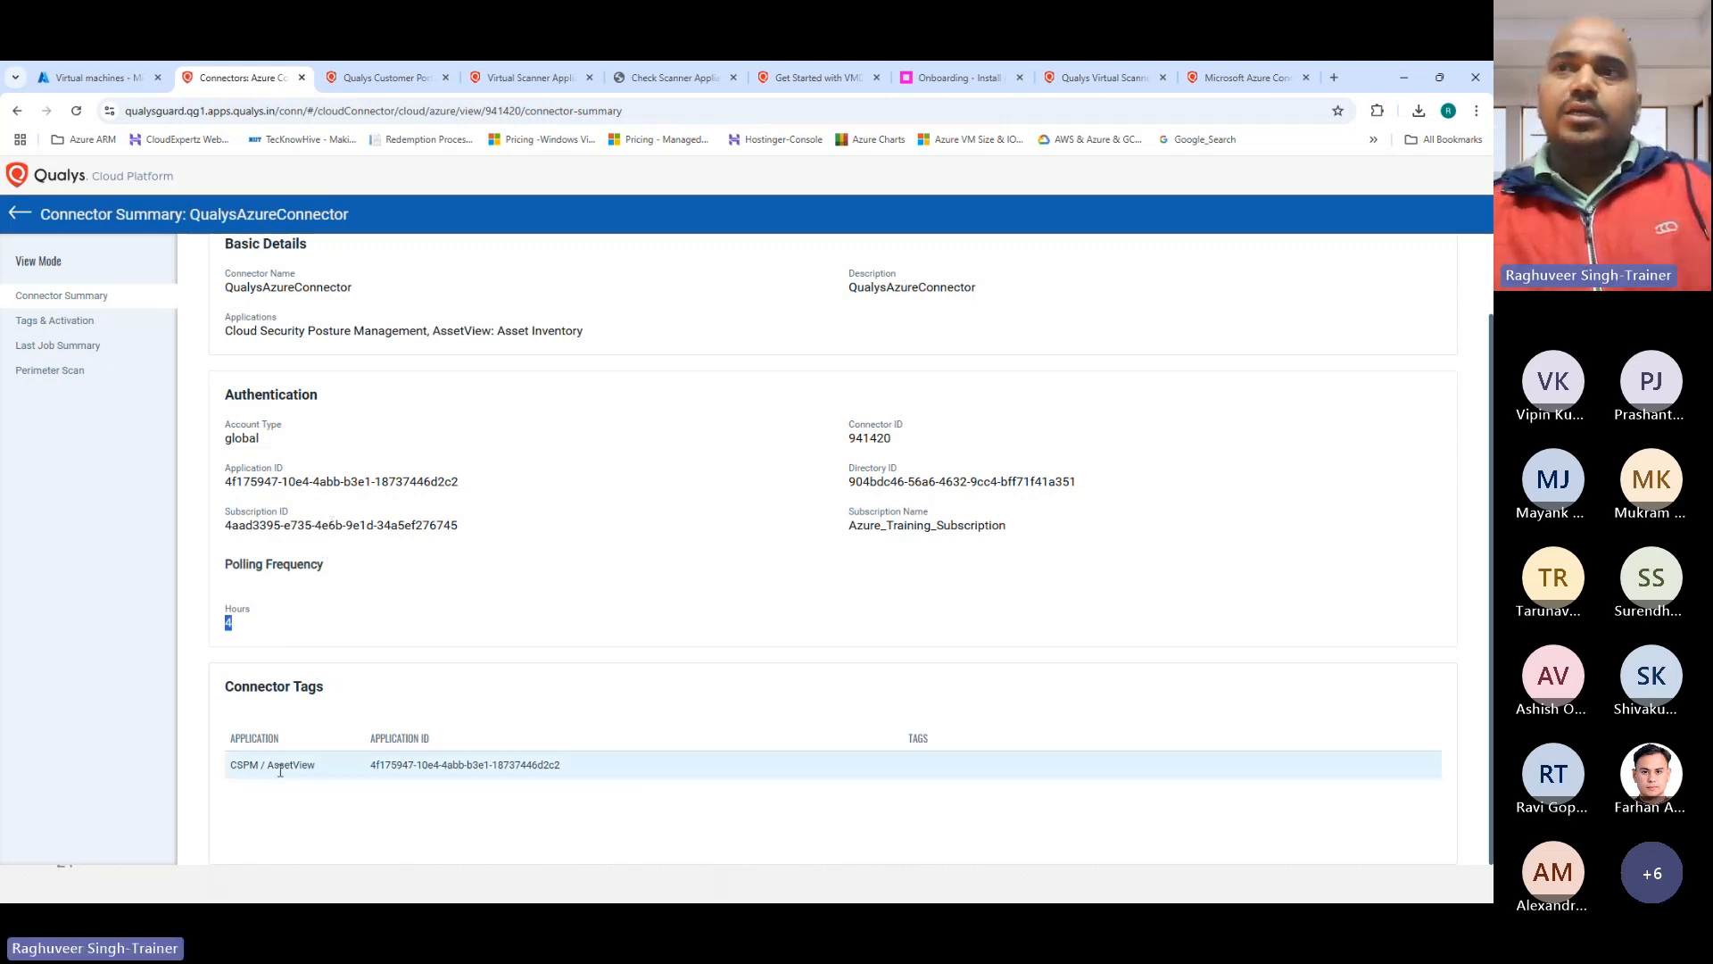
pyautogui.scroll(2, 917, 755)
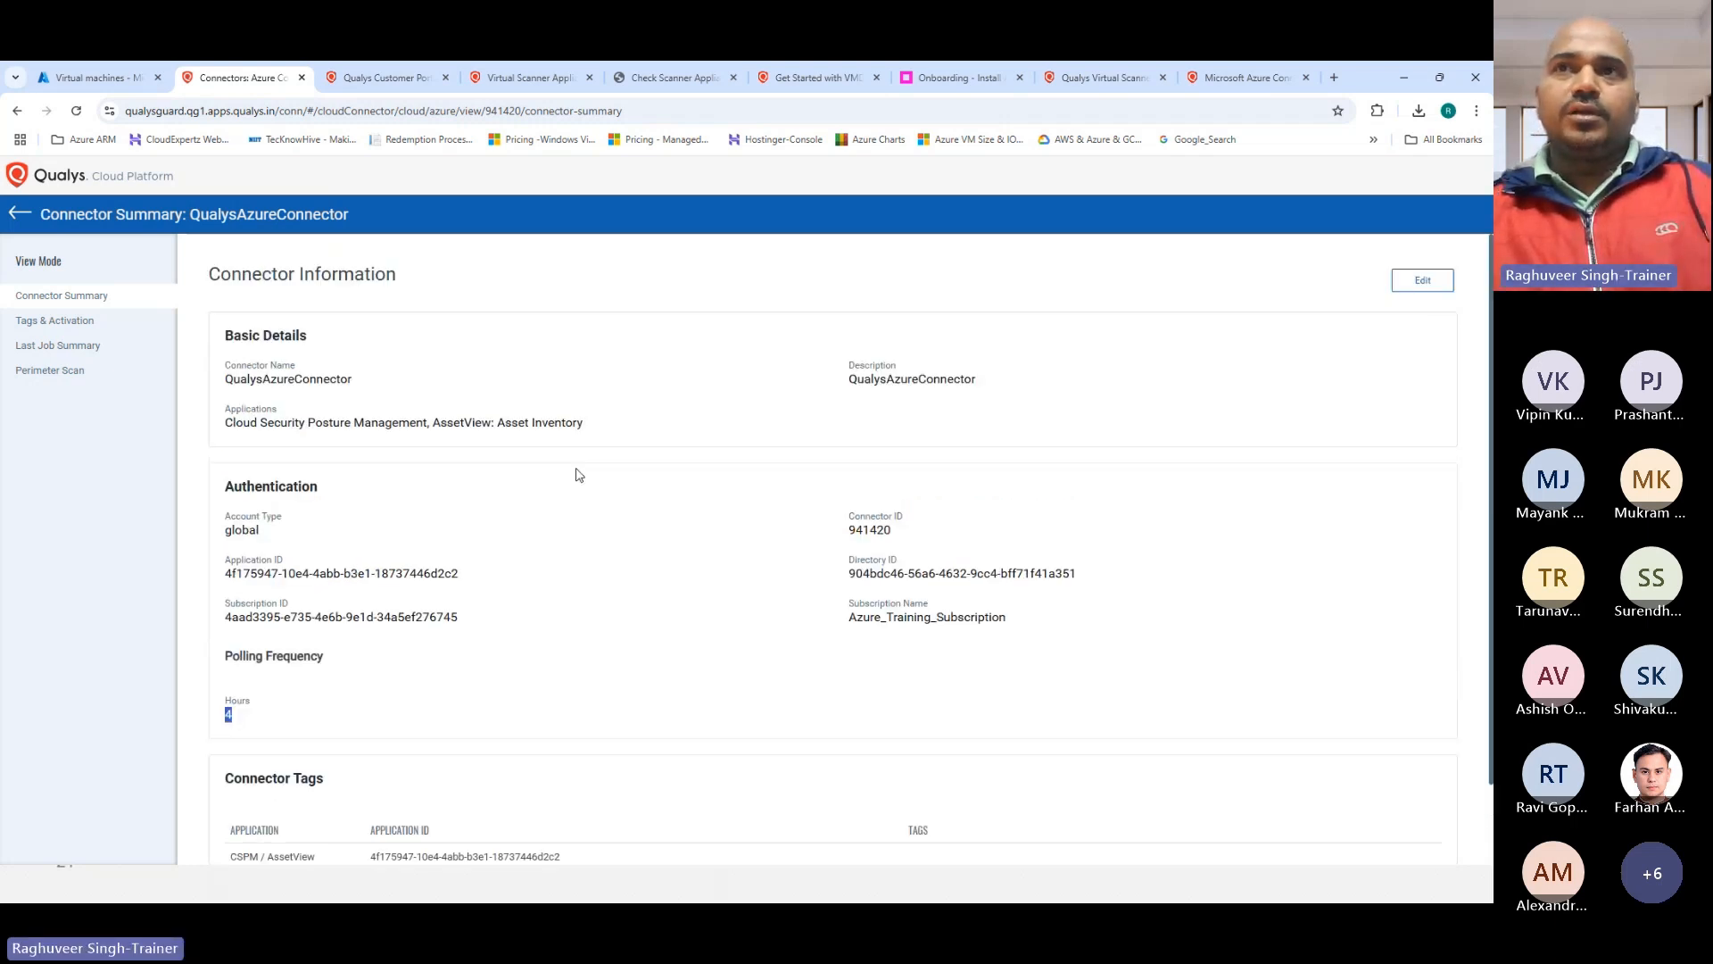
# Step: Review the connector's Tags & Activation settings, including Zero-touch Cloud Perimeter Scan, and view its Last Job Summary
pyautogui.click(49, 321)
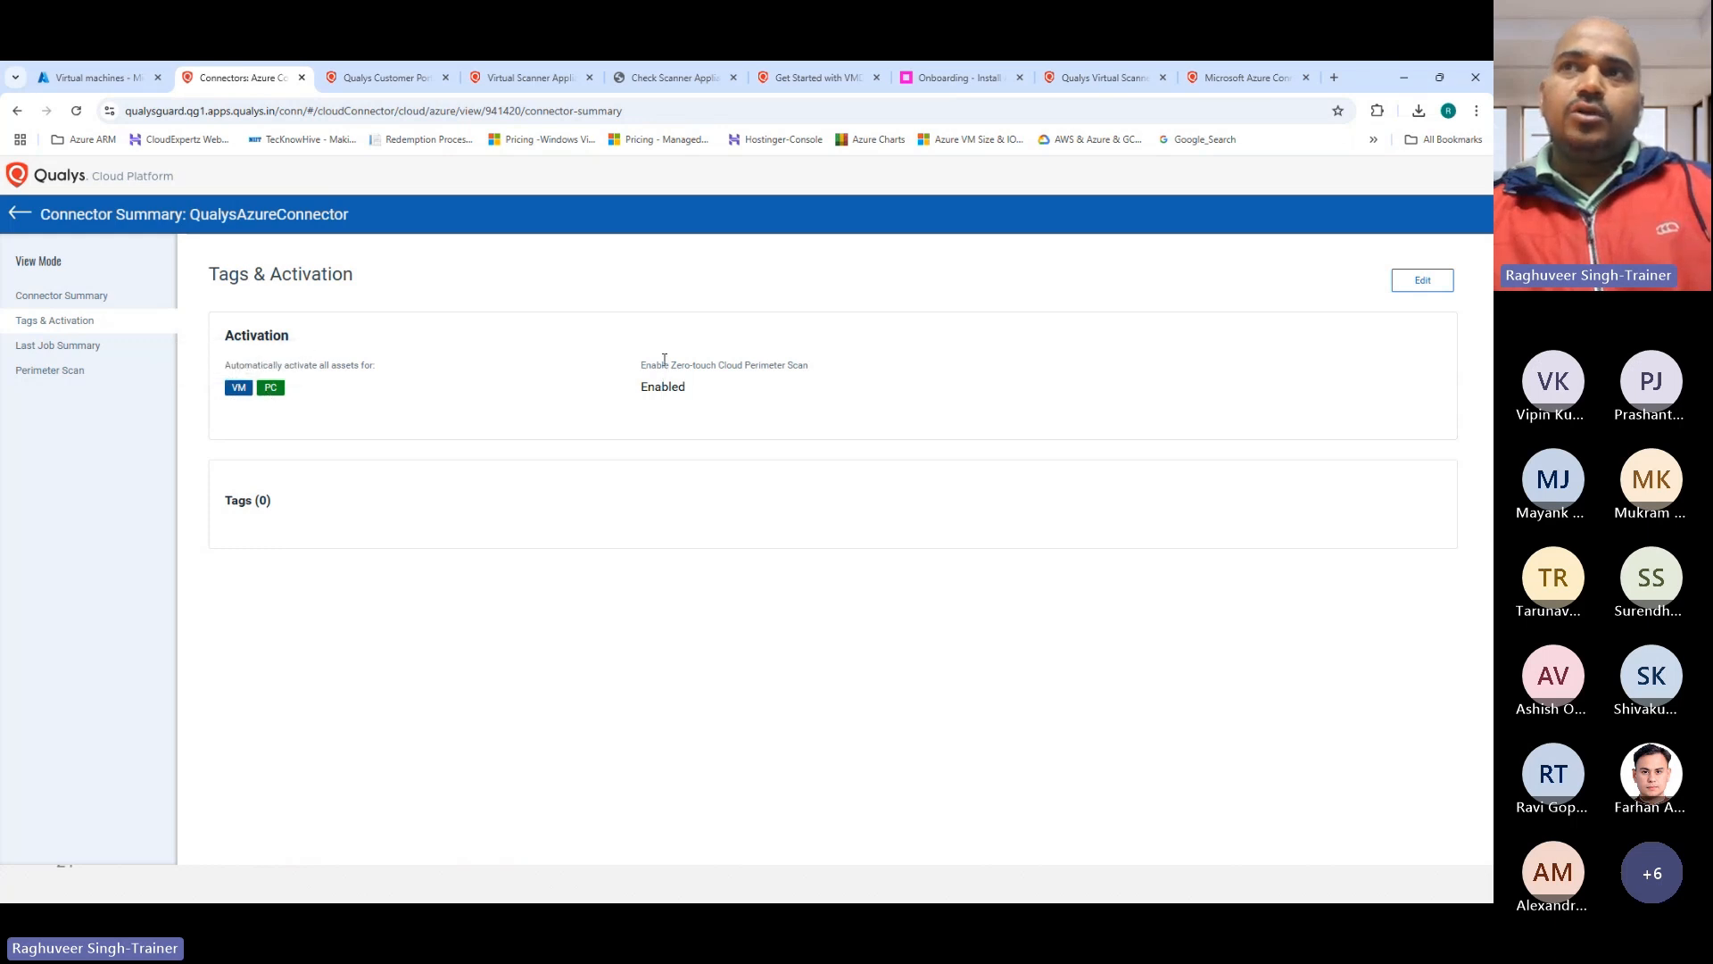
pyautogui.moveTo(664, 359); pyautogui.dragTo(809, 364)
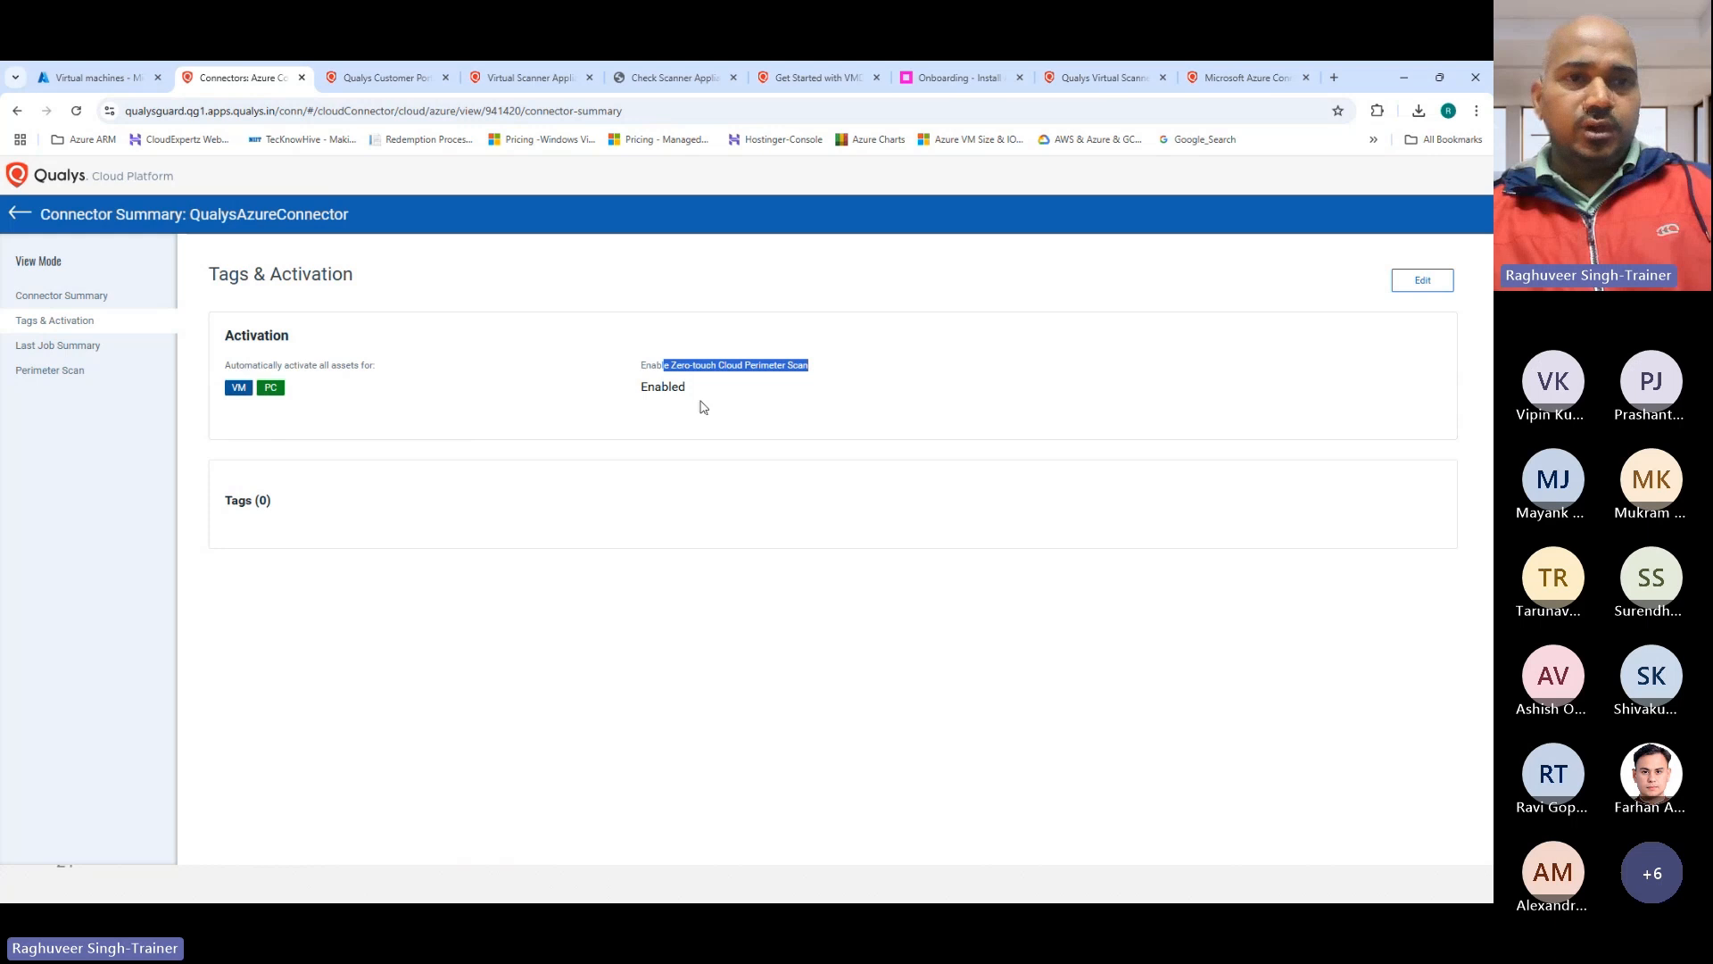
pyautogui.click(57, 346)
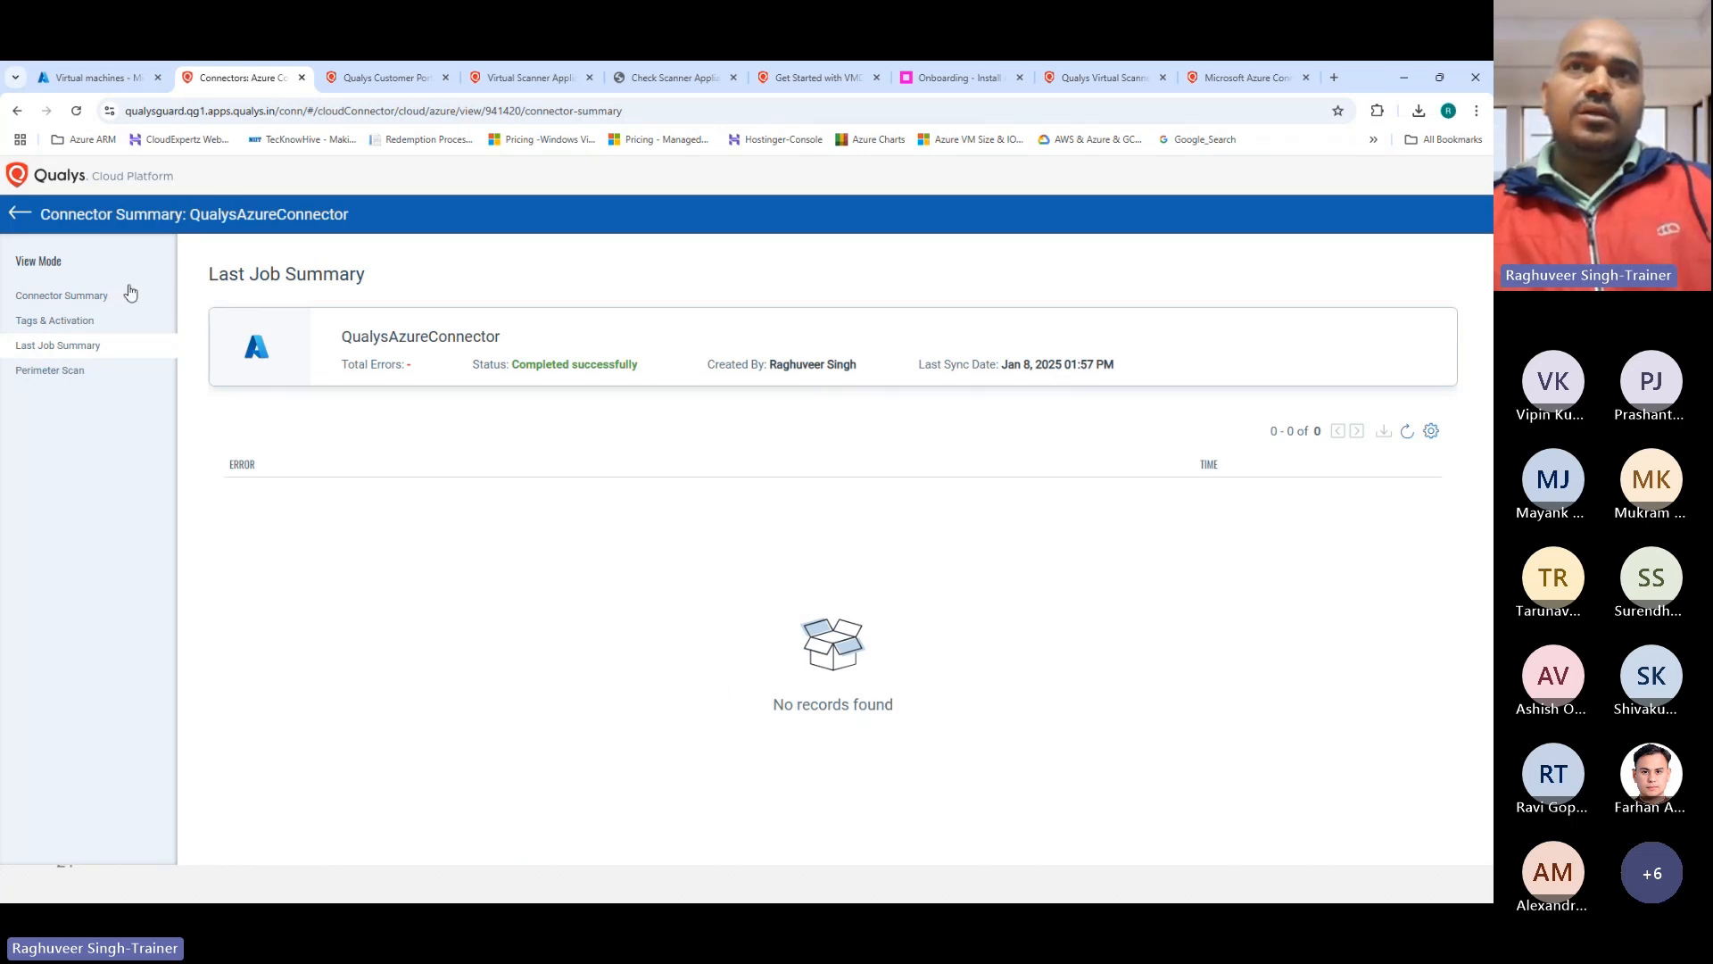
# Step: View the connector's Perimeter Scan settings and examine the scan schedule's recurrence, timezone and start time
pyautogui.click(38, 373)
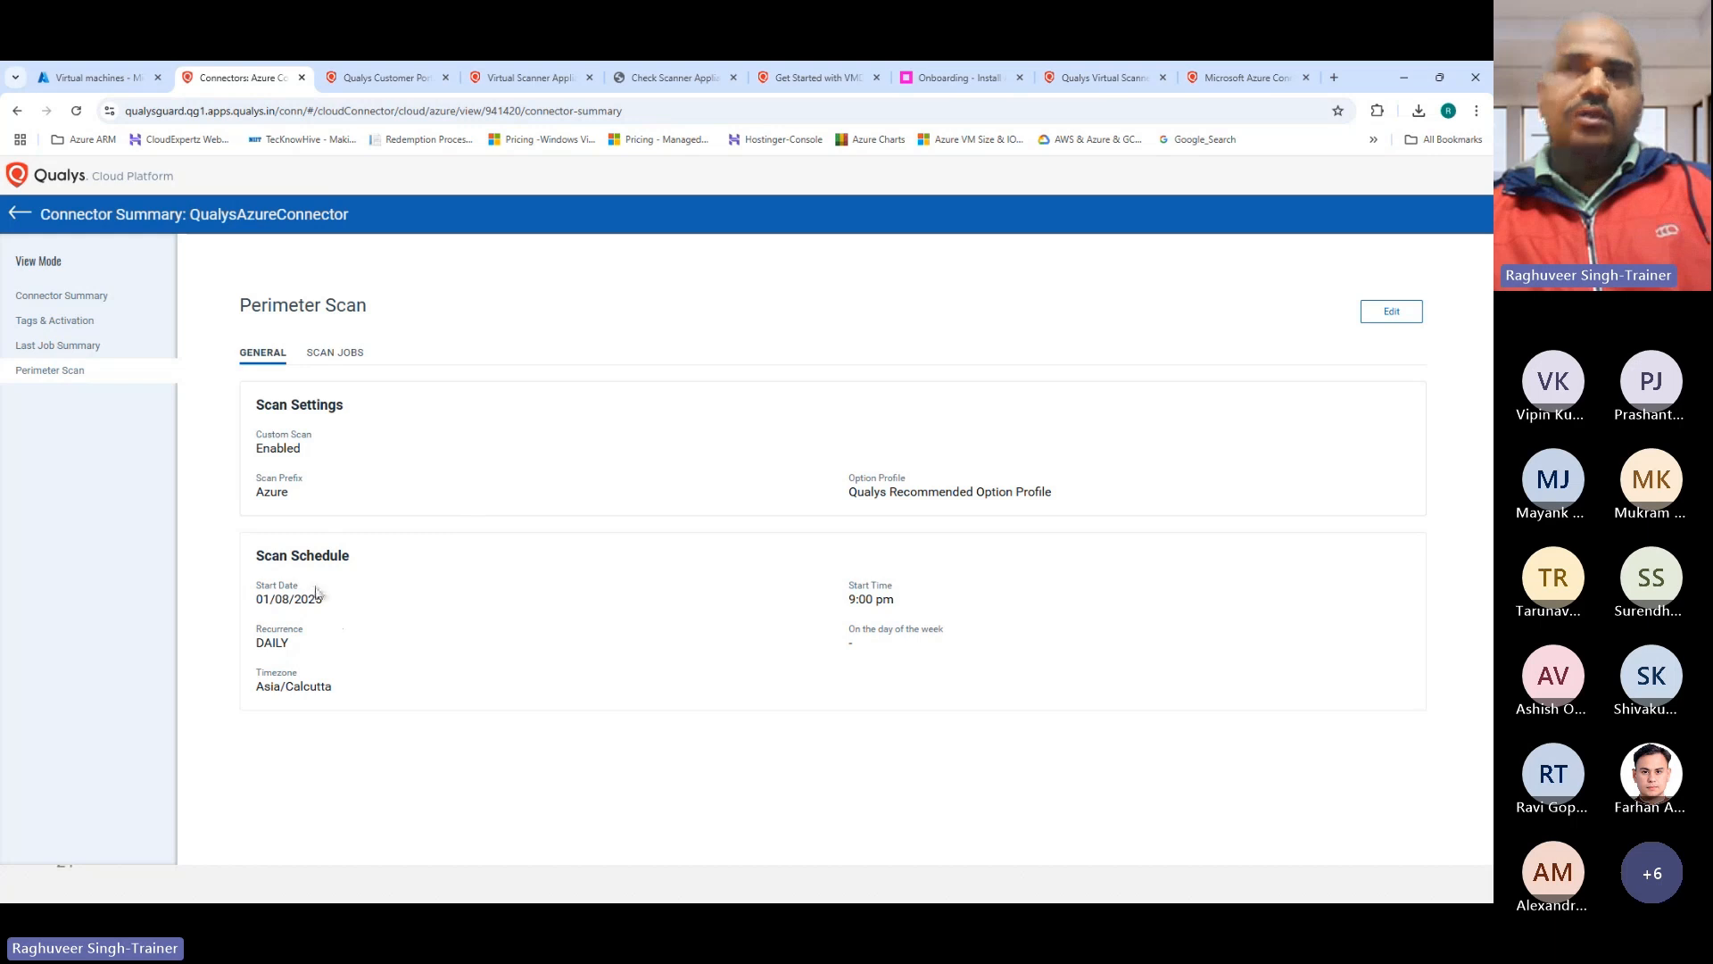
pyautogui.moveTo(253, 612); pyautogui.dragTo(363, 704)
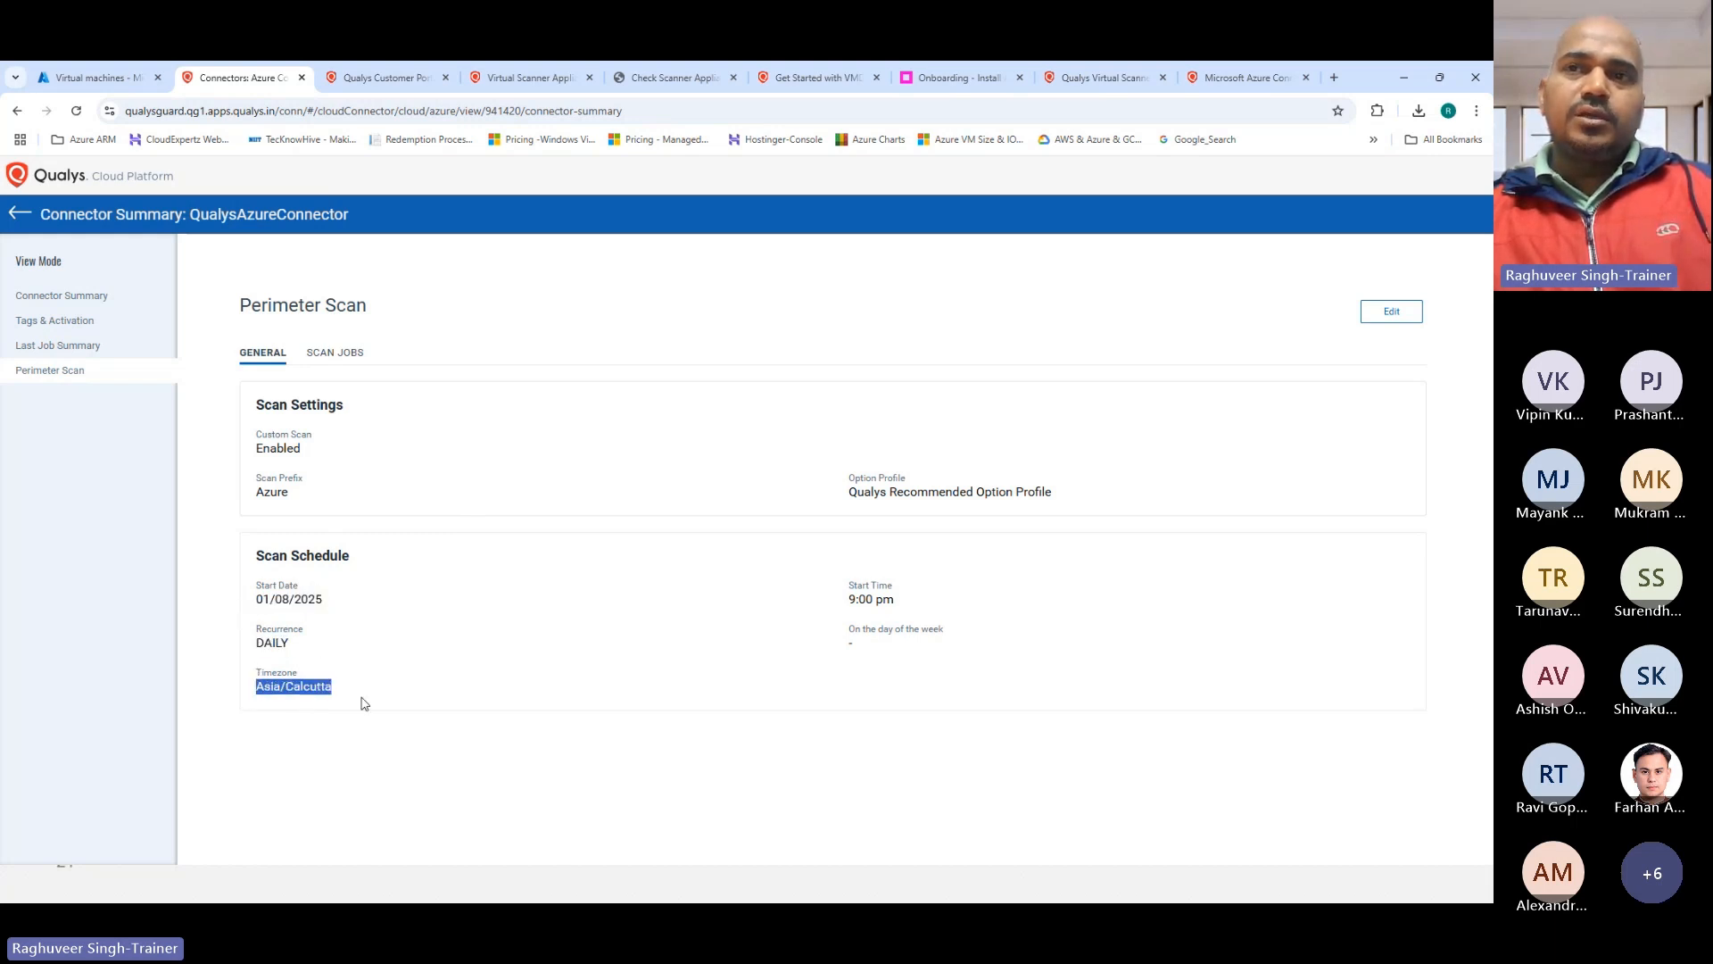
pyautogui.moveTo(848, 605); pyautogui.dragTo(916, 608)
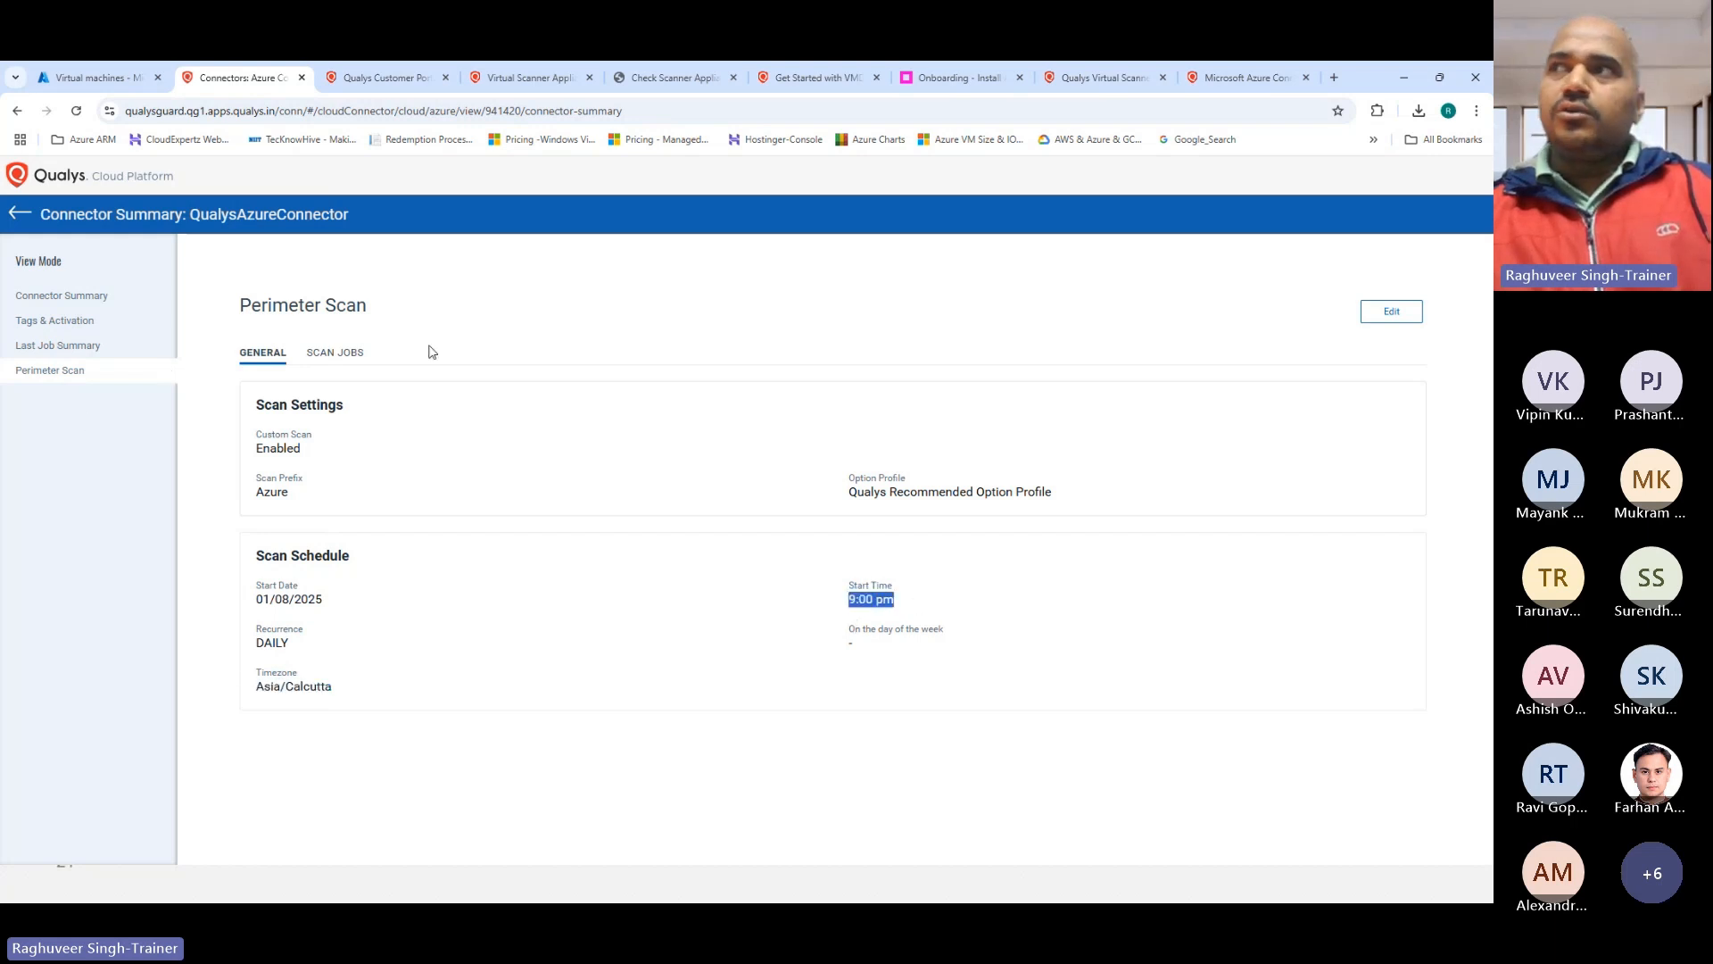
# Step: Return to the Azure connector list, open QualysAzureConnector for editing, and review its basic details and associated applications
pyautogui.click(21, 215)
pyautogui.click(212, 430)
pyautogui.click(286, 362)
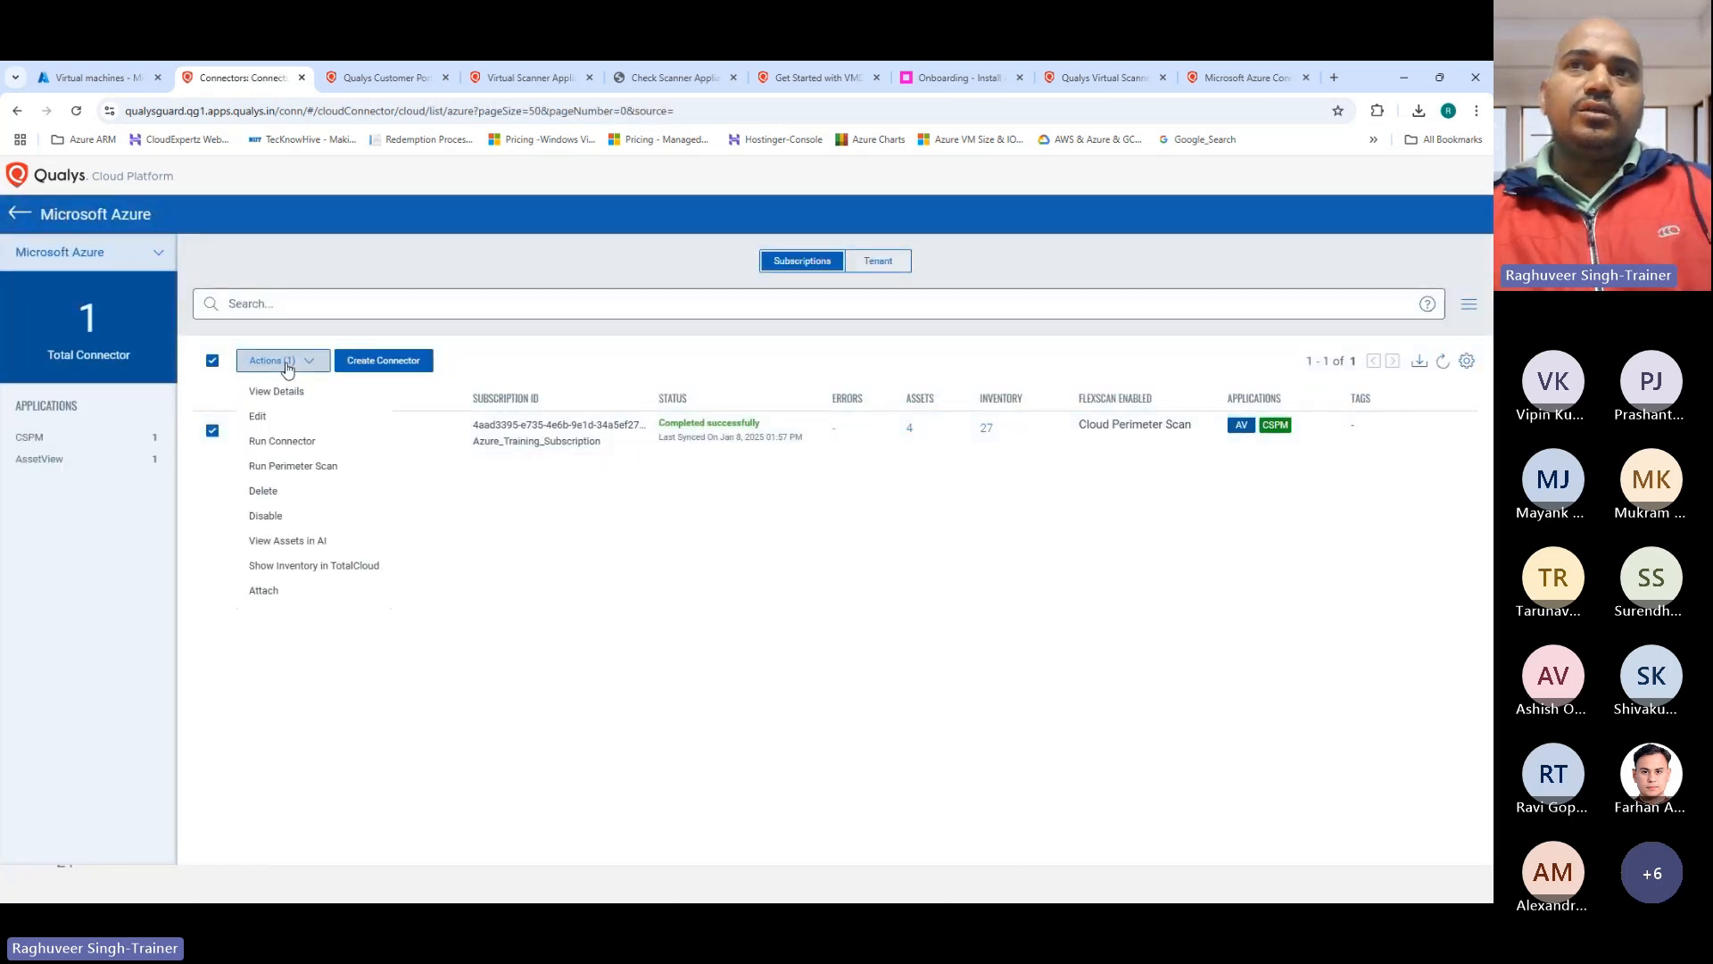
pyautogui.click(259, 417)
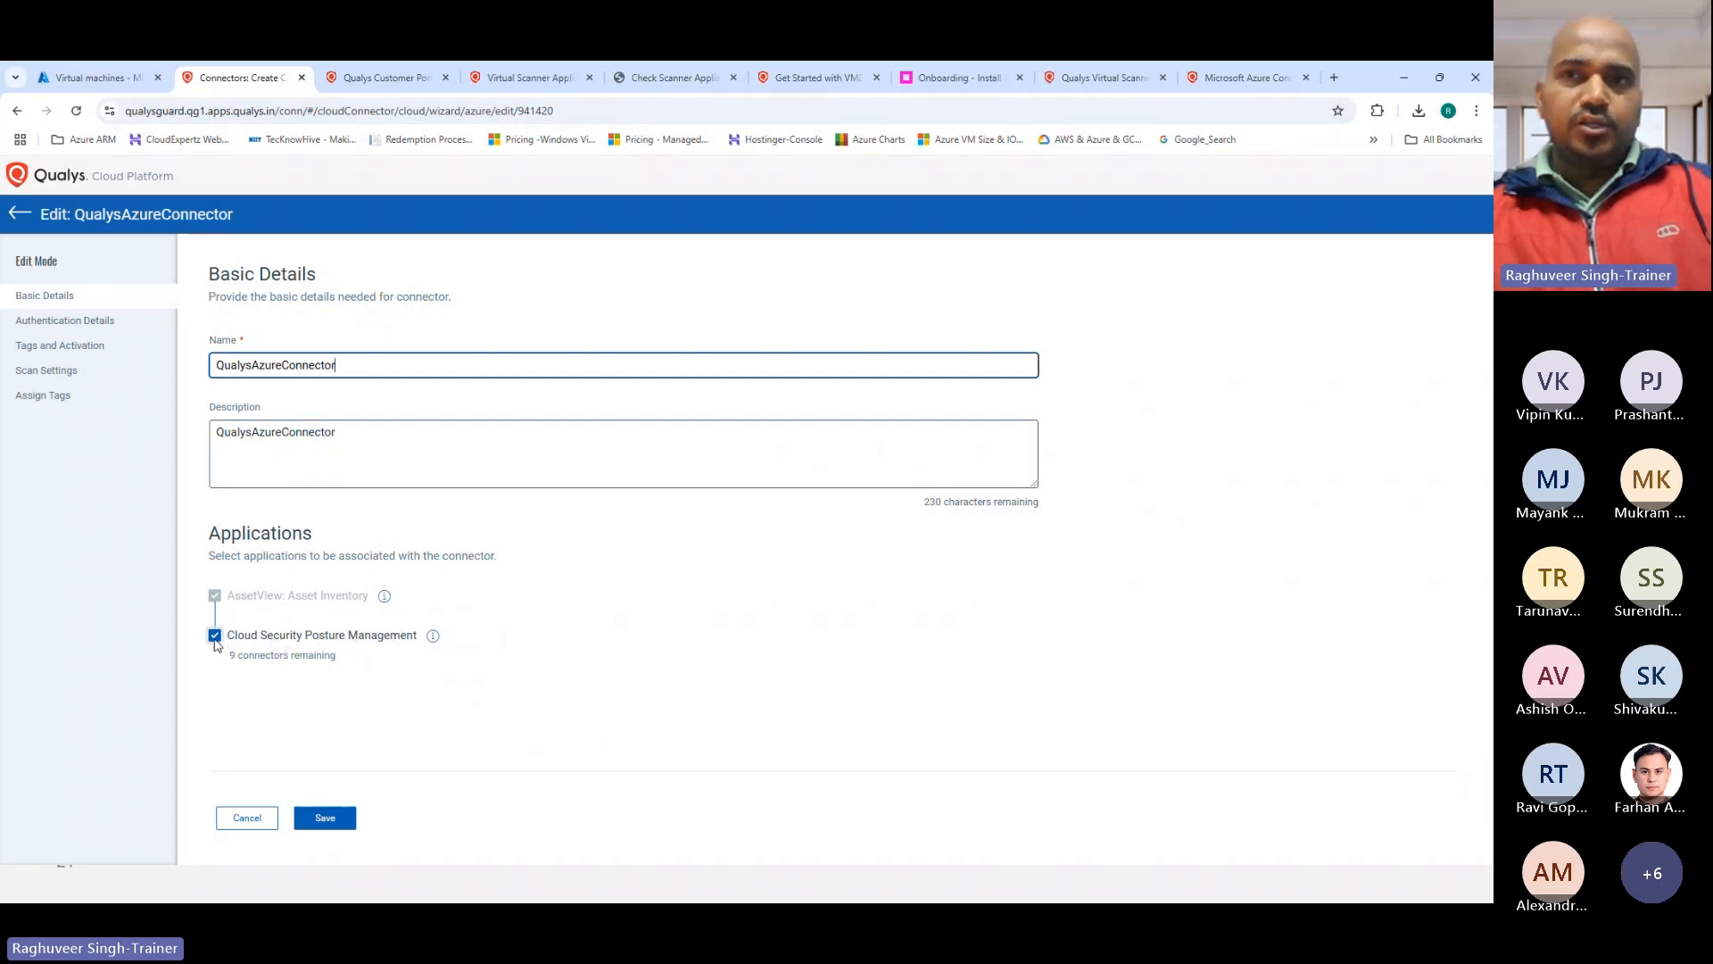
pyautogui.click(362, 646)
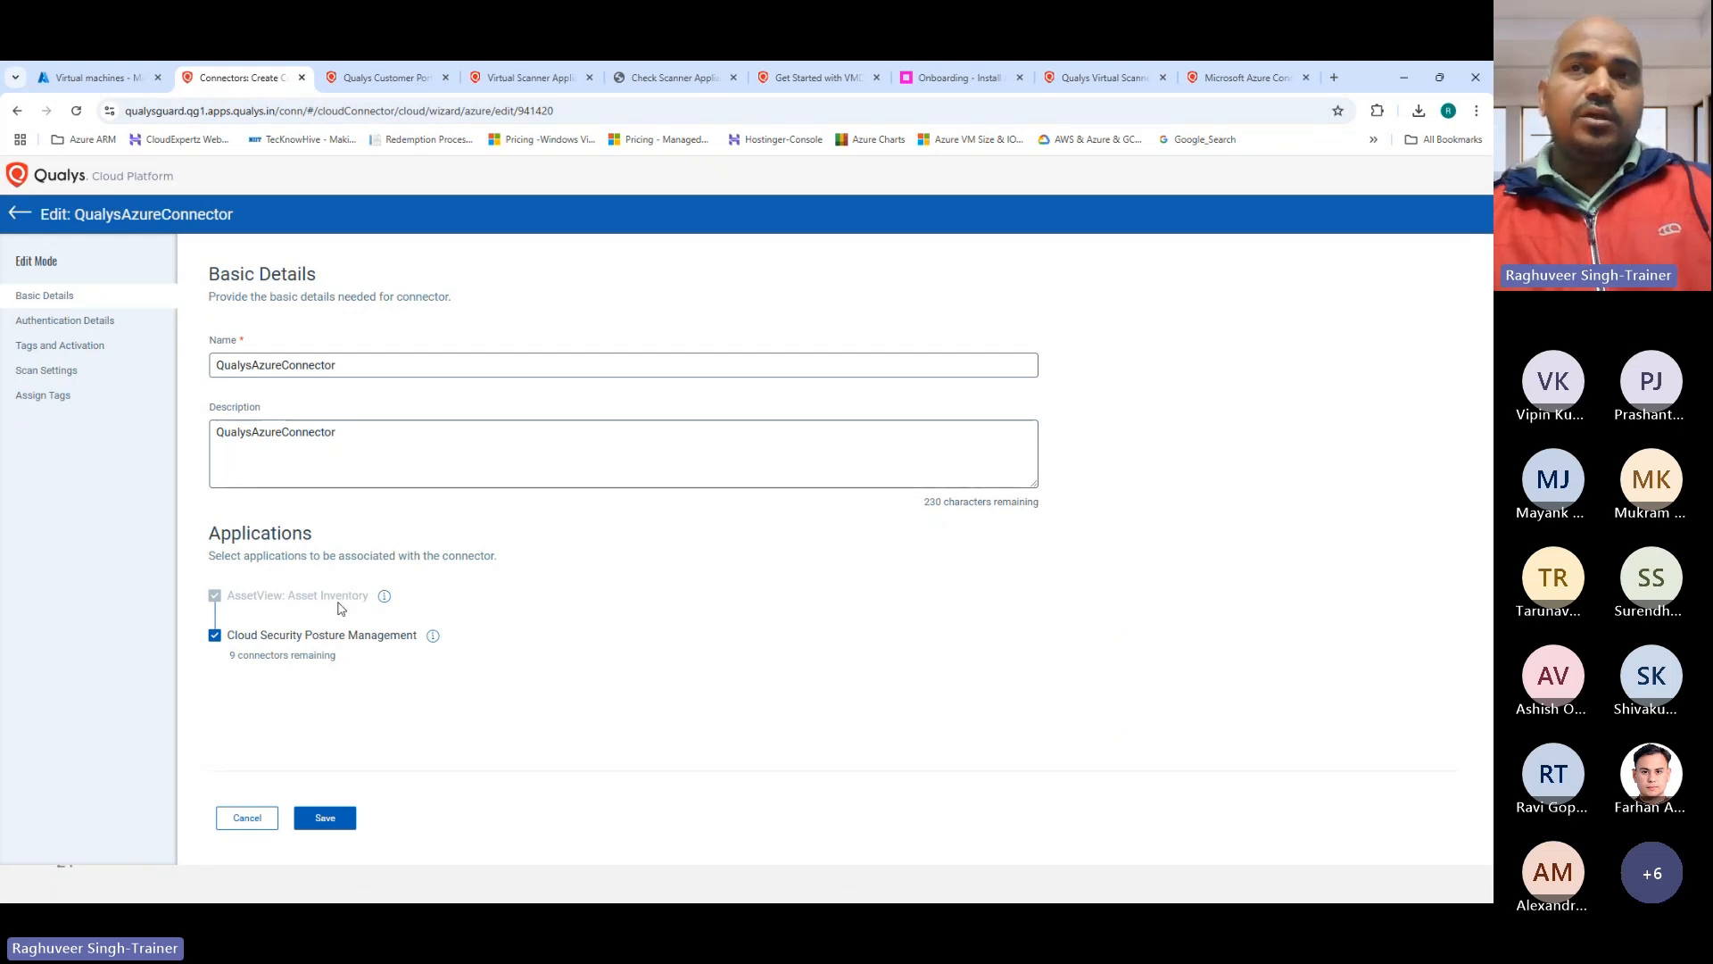
# Step: Review the connector's authentication details and the available polling frequency intervals in edit mode
pyautogui.click(122, 322)
pyautogui.scroll(-2, 405, 638)
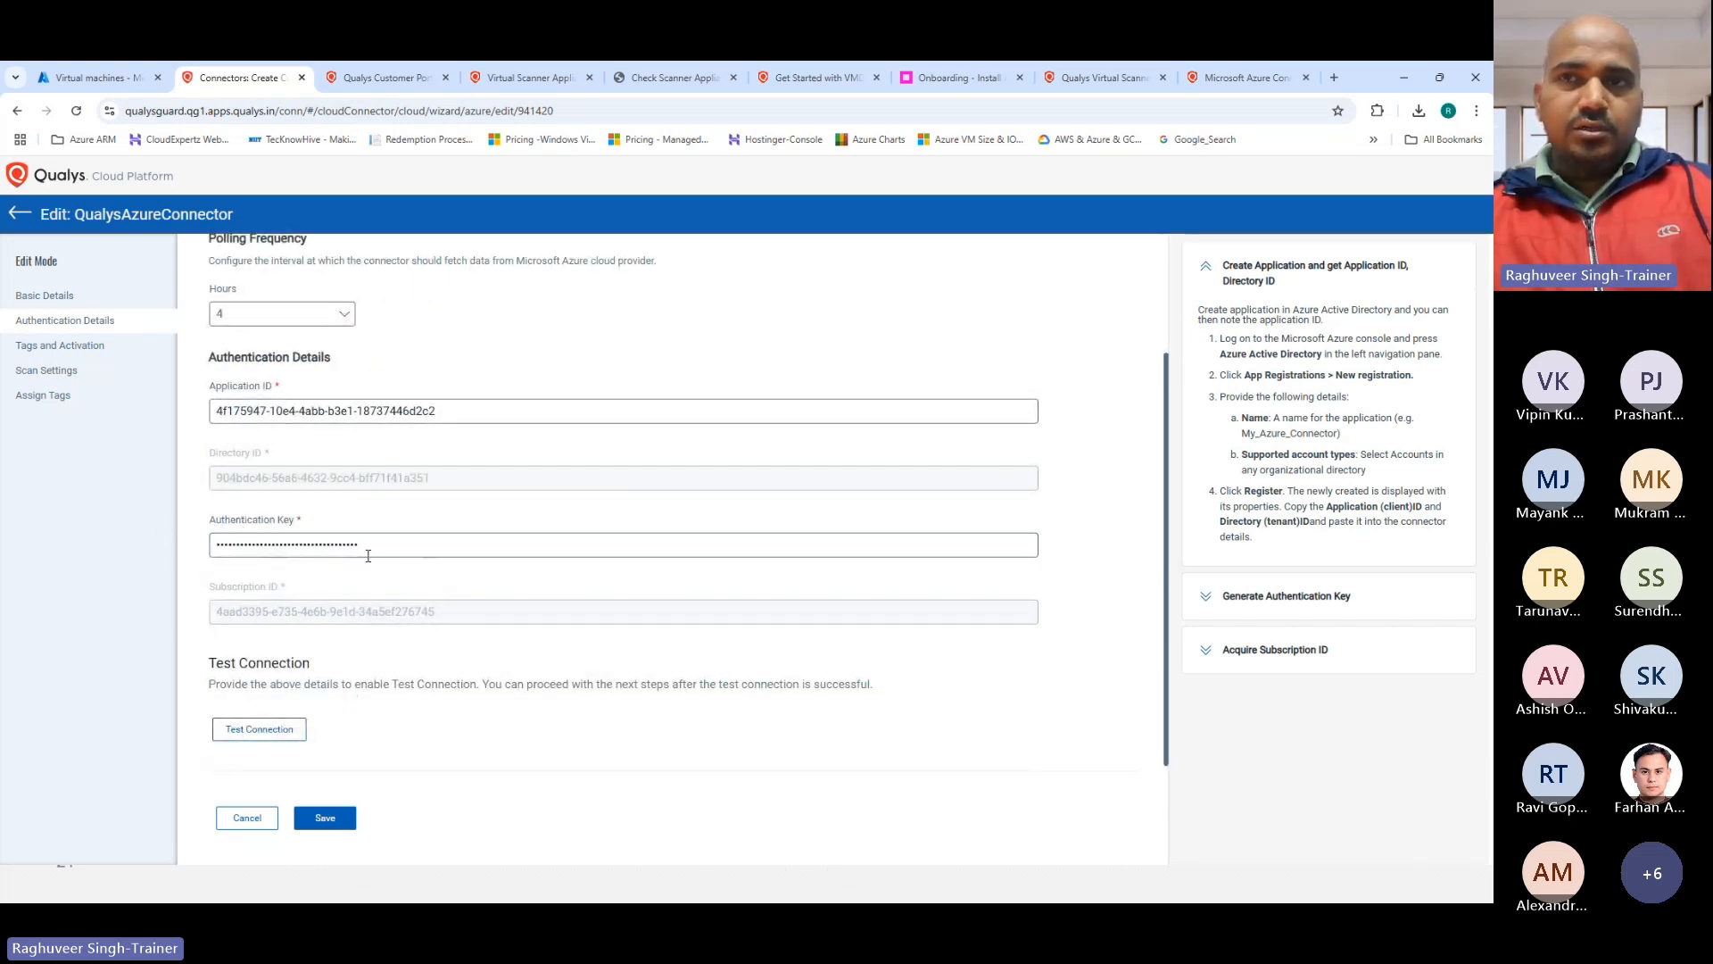
pyautogui.scroll(1, 387, 544)
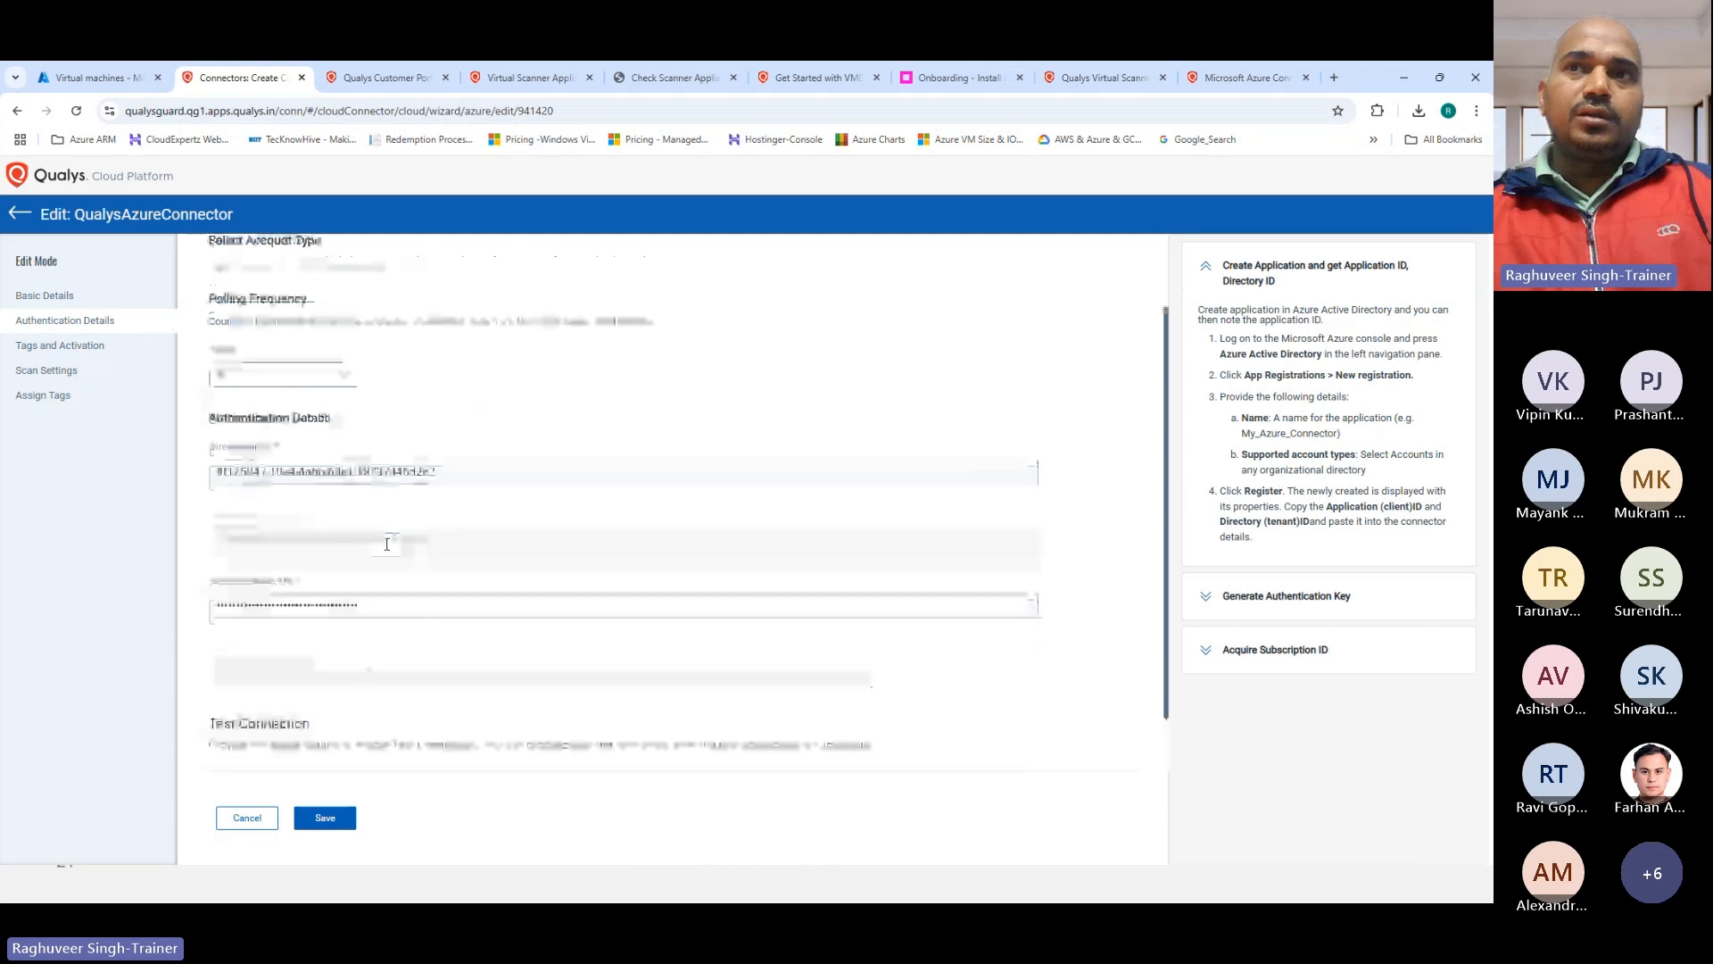
pyautogui.click(252, 393)
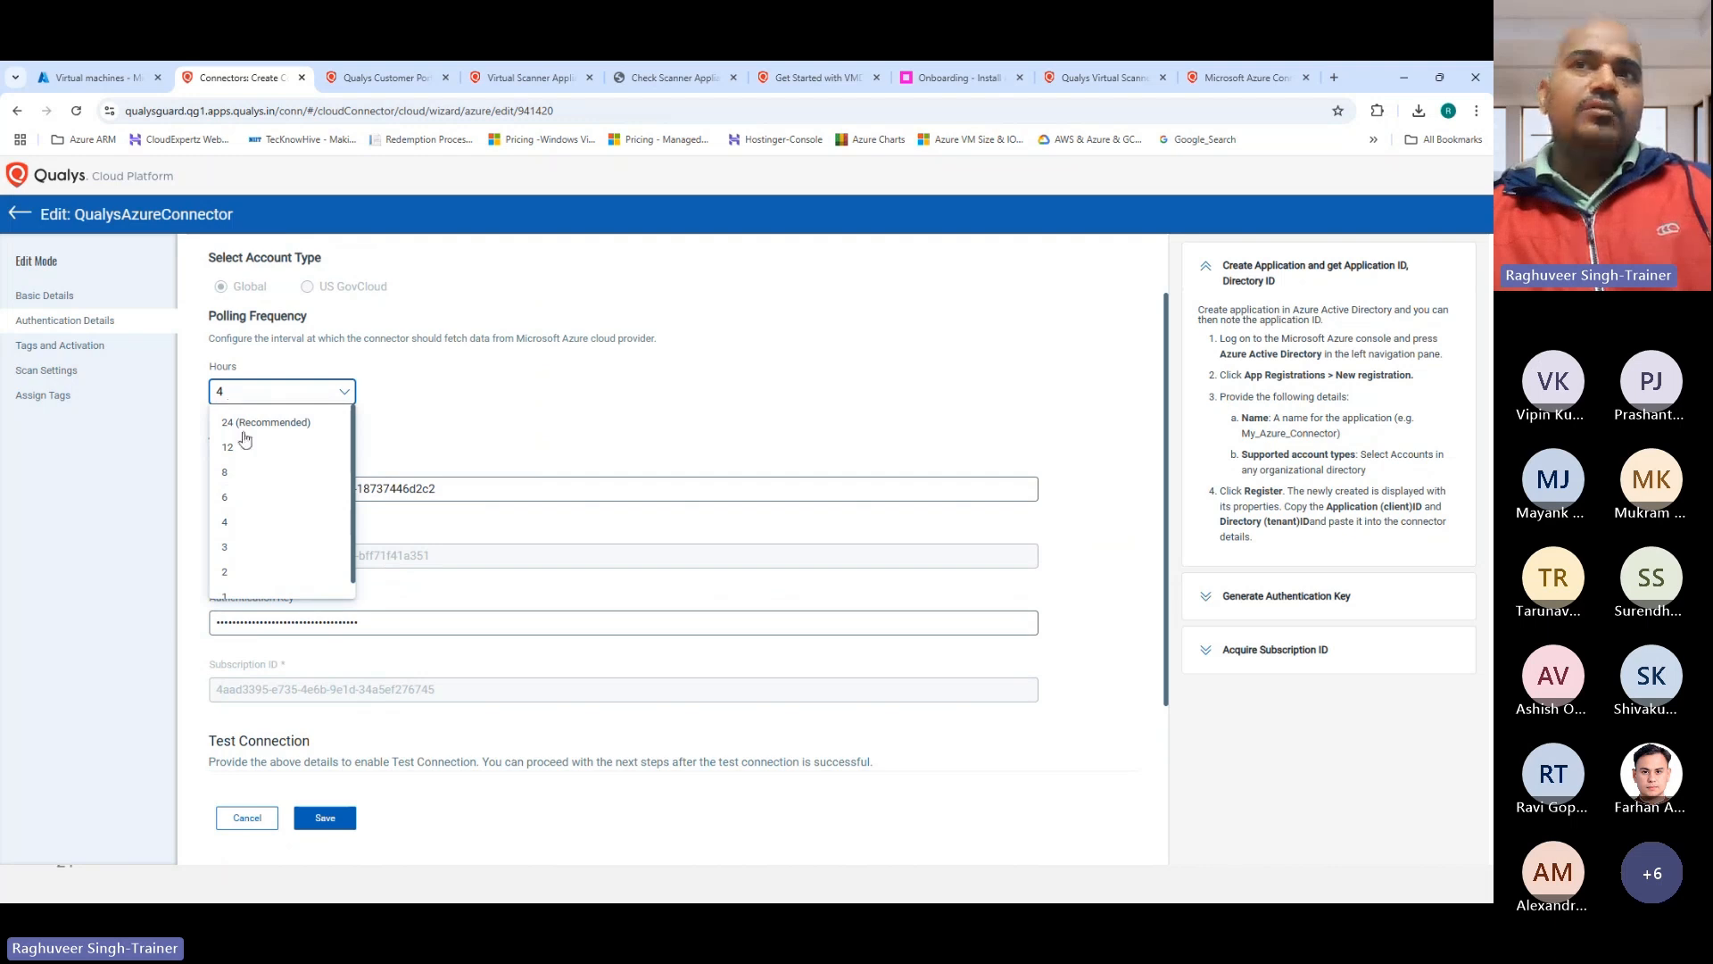
pyautogui.click(441, 402)
pyautogui.scroll(-1, 367, 625)
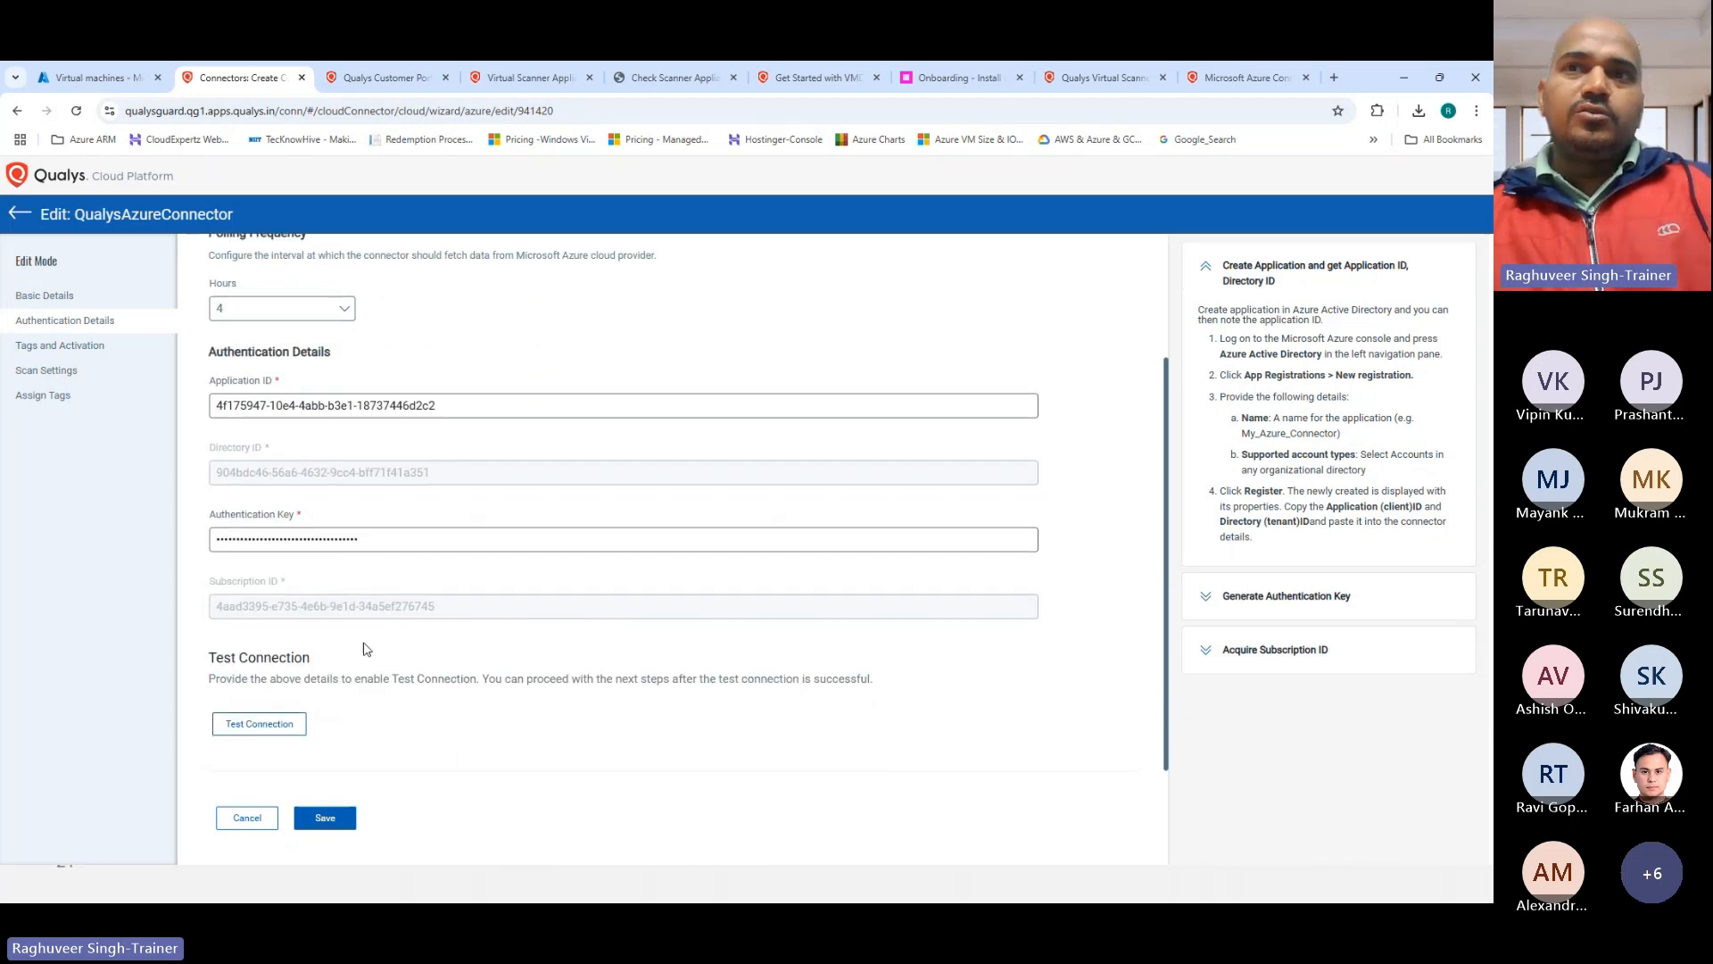
# Step: Compare the connector's Tags and Activation options with its Scan Settings, check Assign Tags, and leave edit mode without saving
pyautogui.click(90, 360)
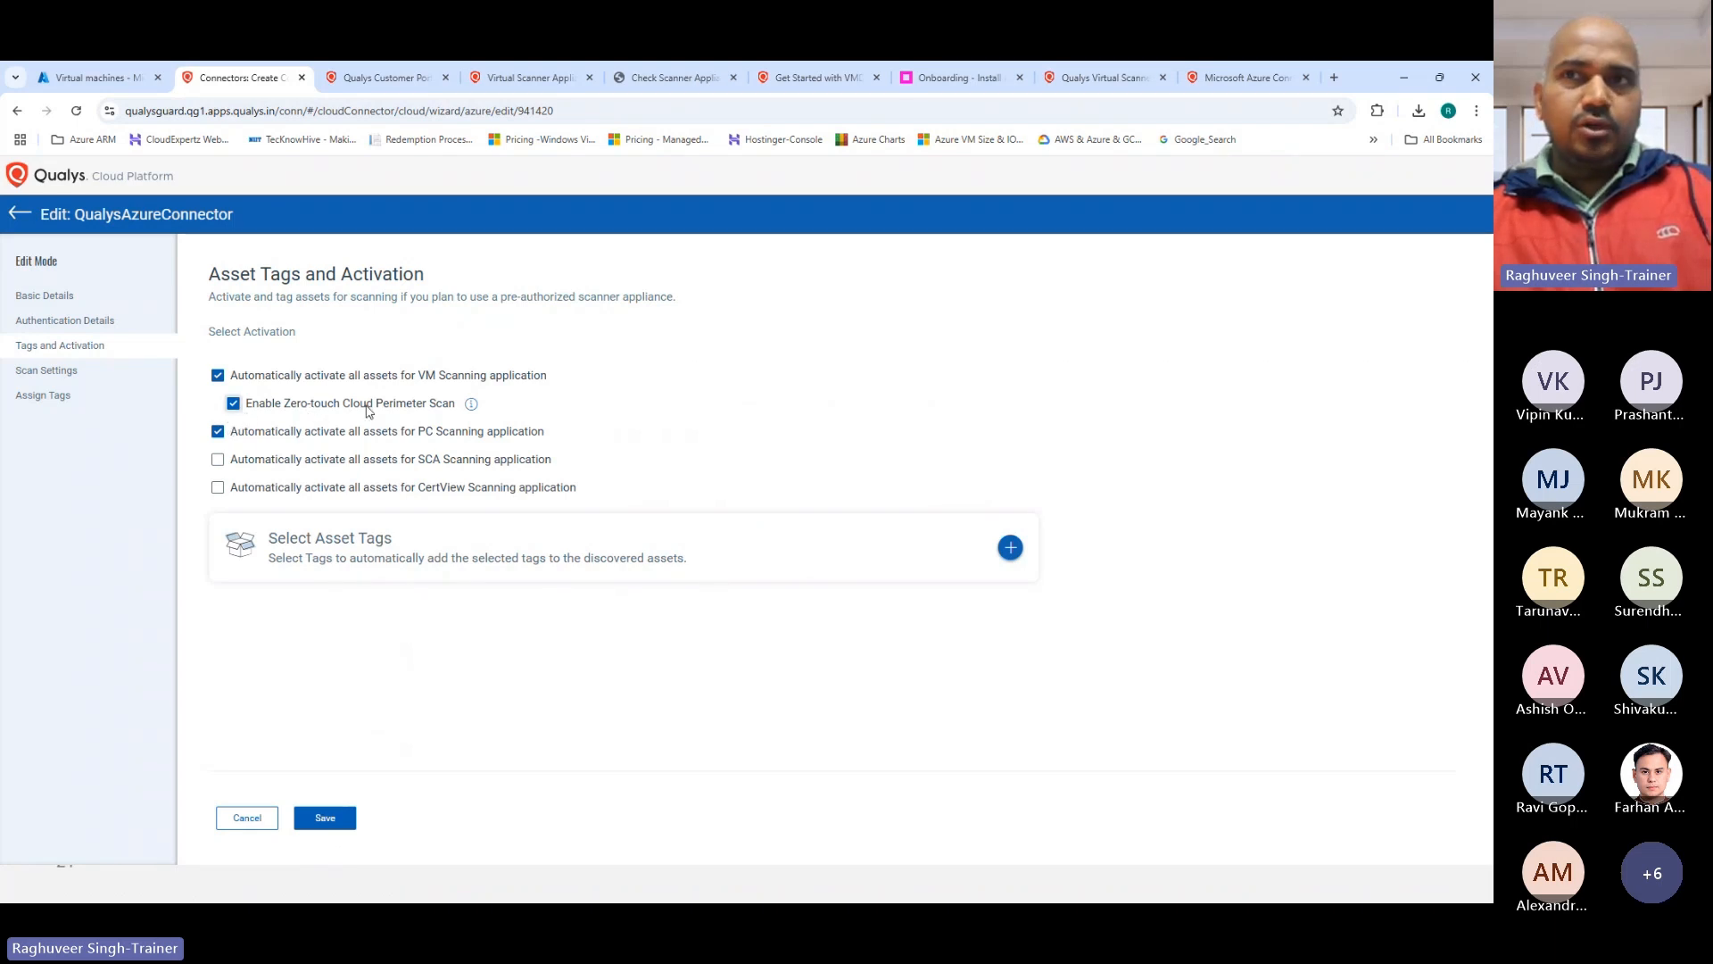
pyautogui.click(58, 371)
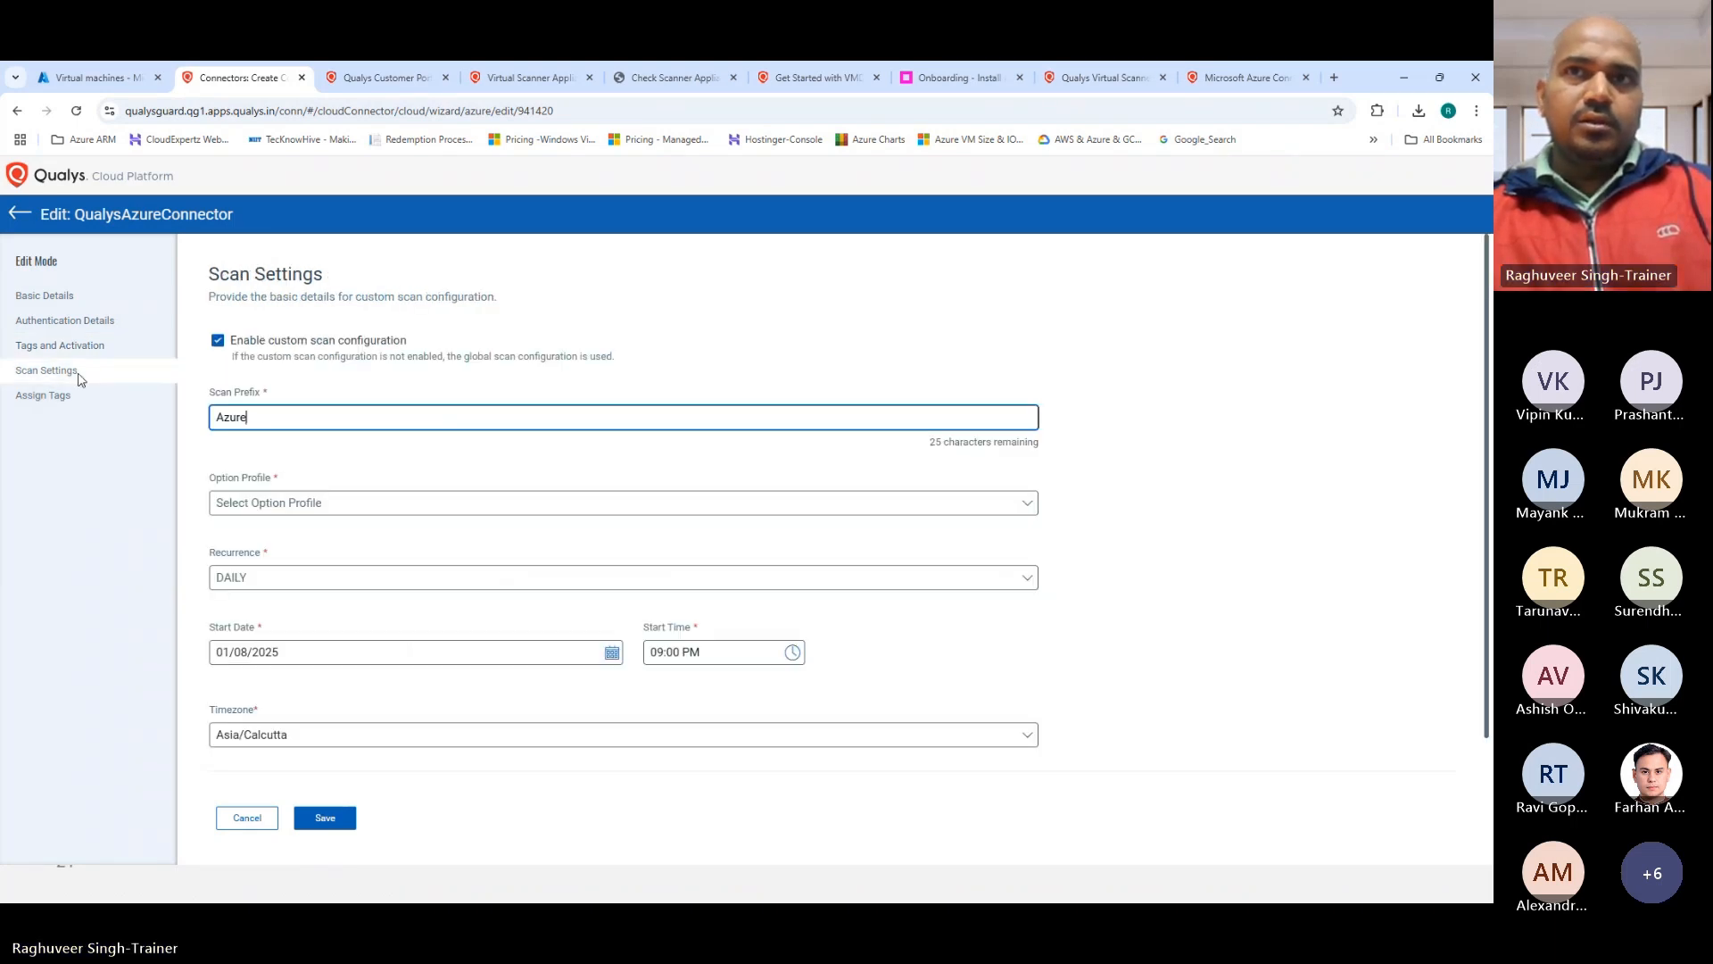
pyautogui.click(55, 344)
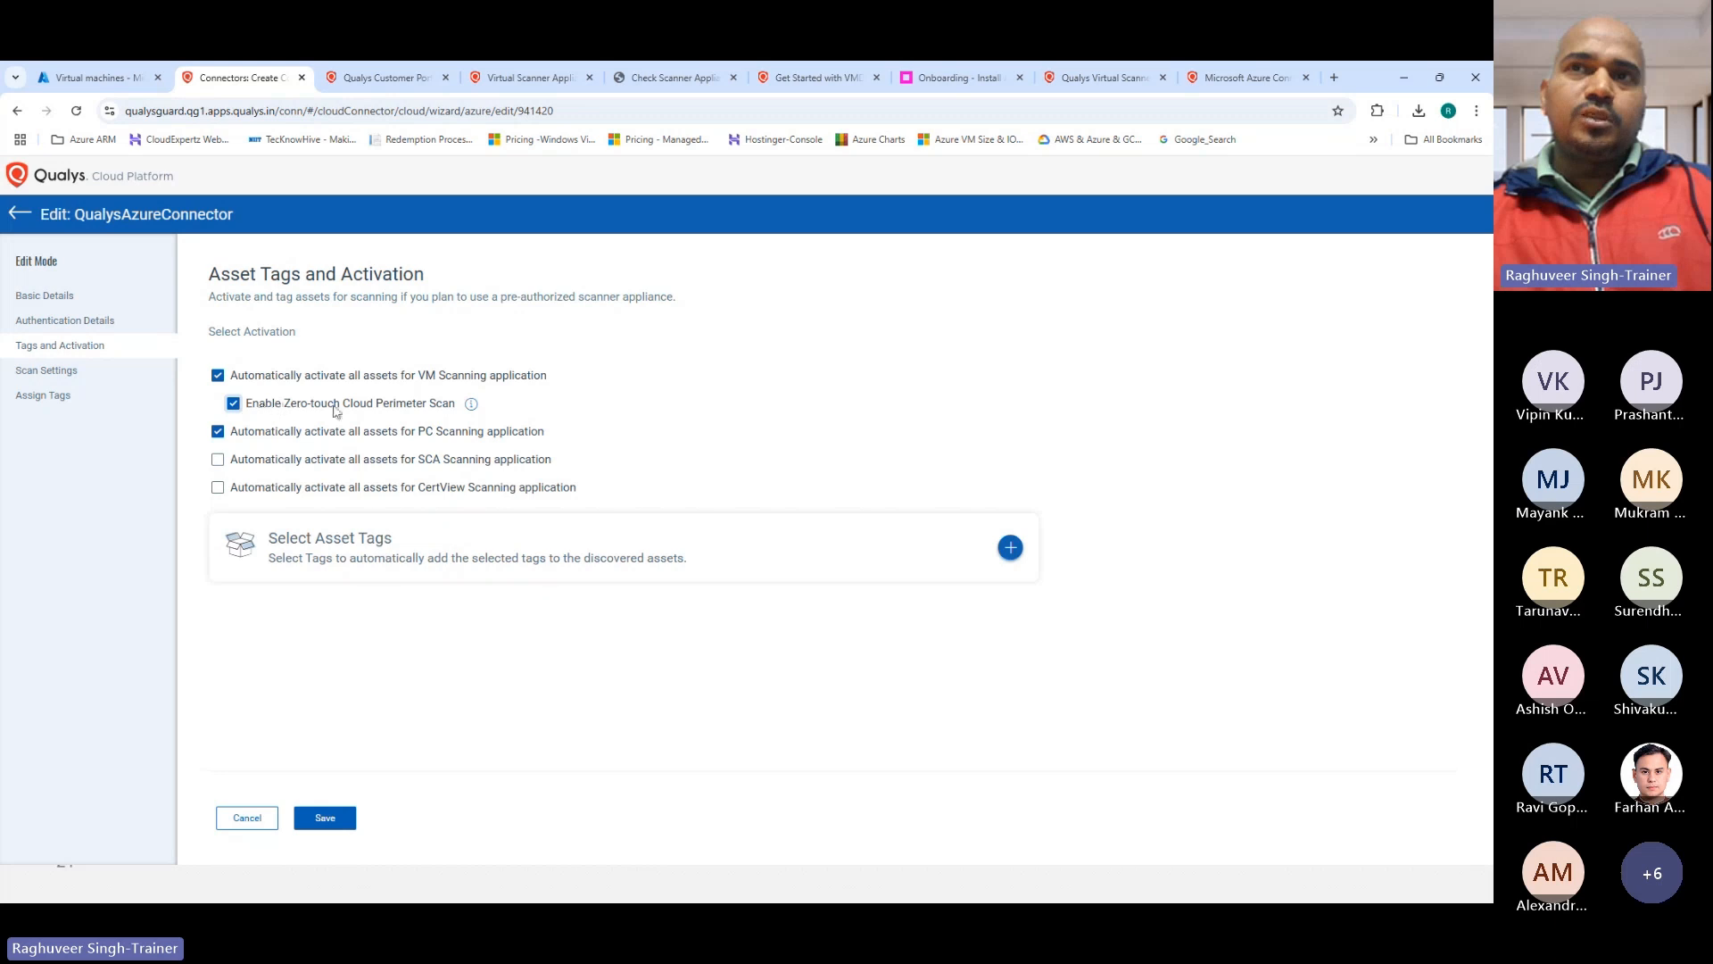
pyautogui.click(62, 372)
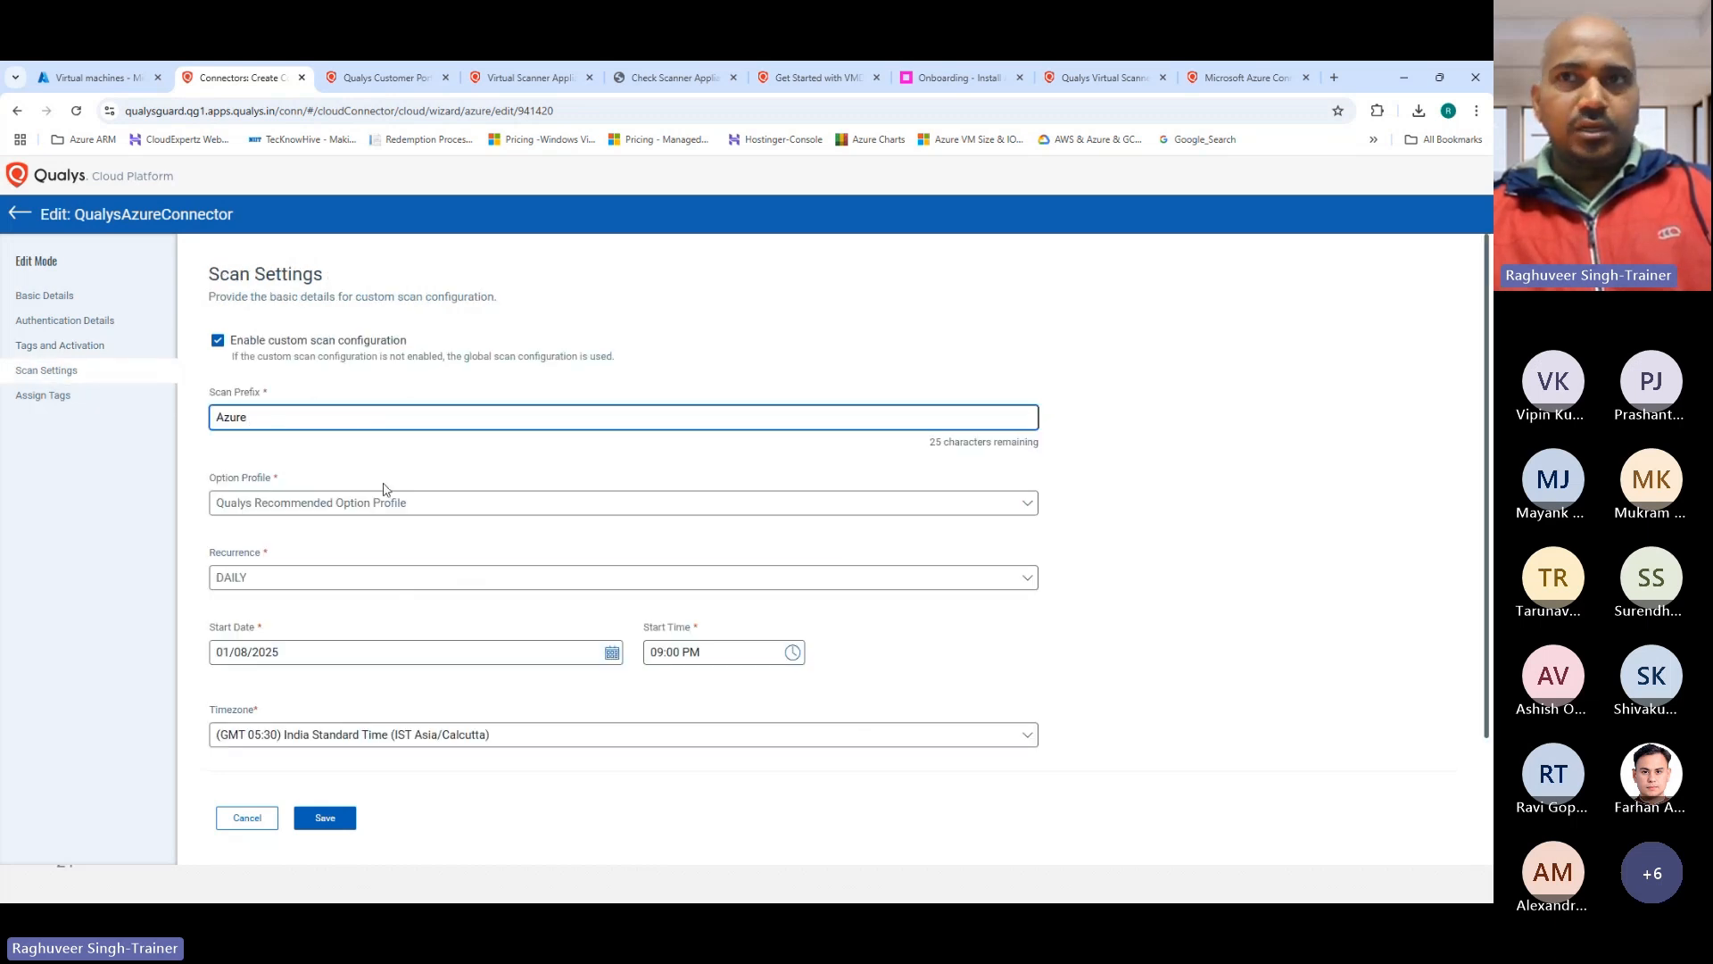
pyautogui.click(60, 350)
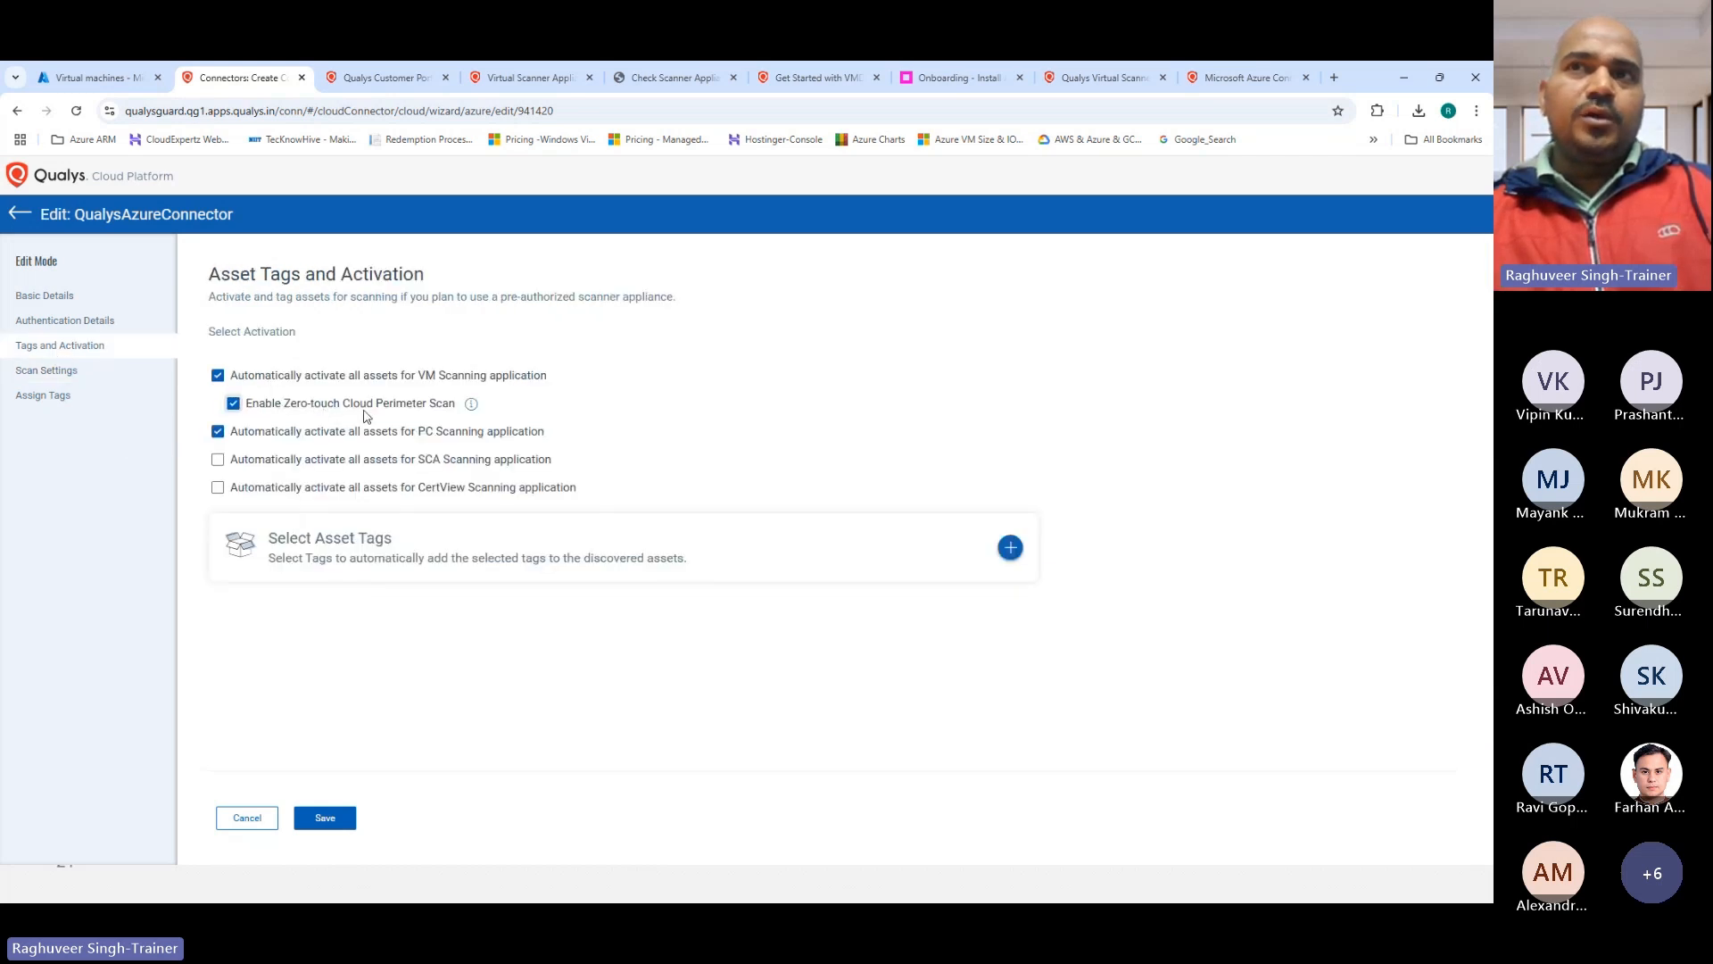
pyautogui.click(36, 373)
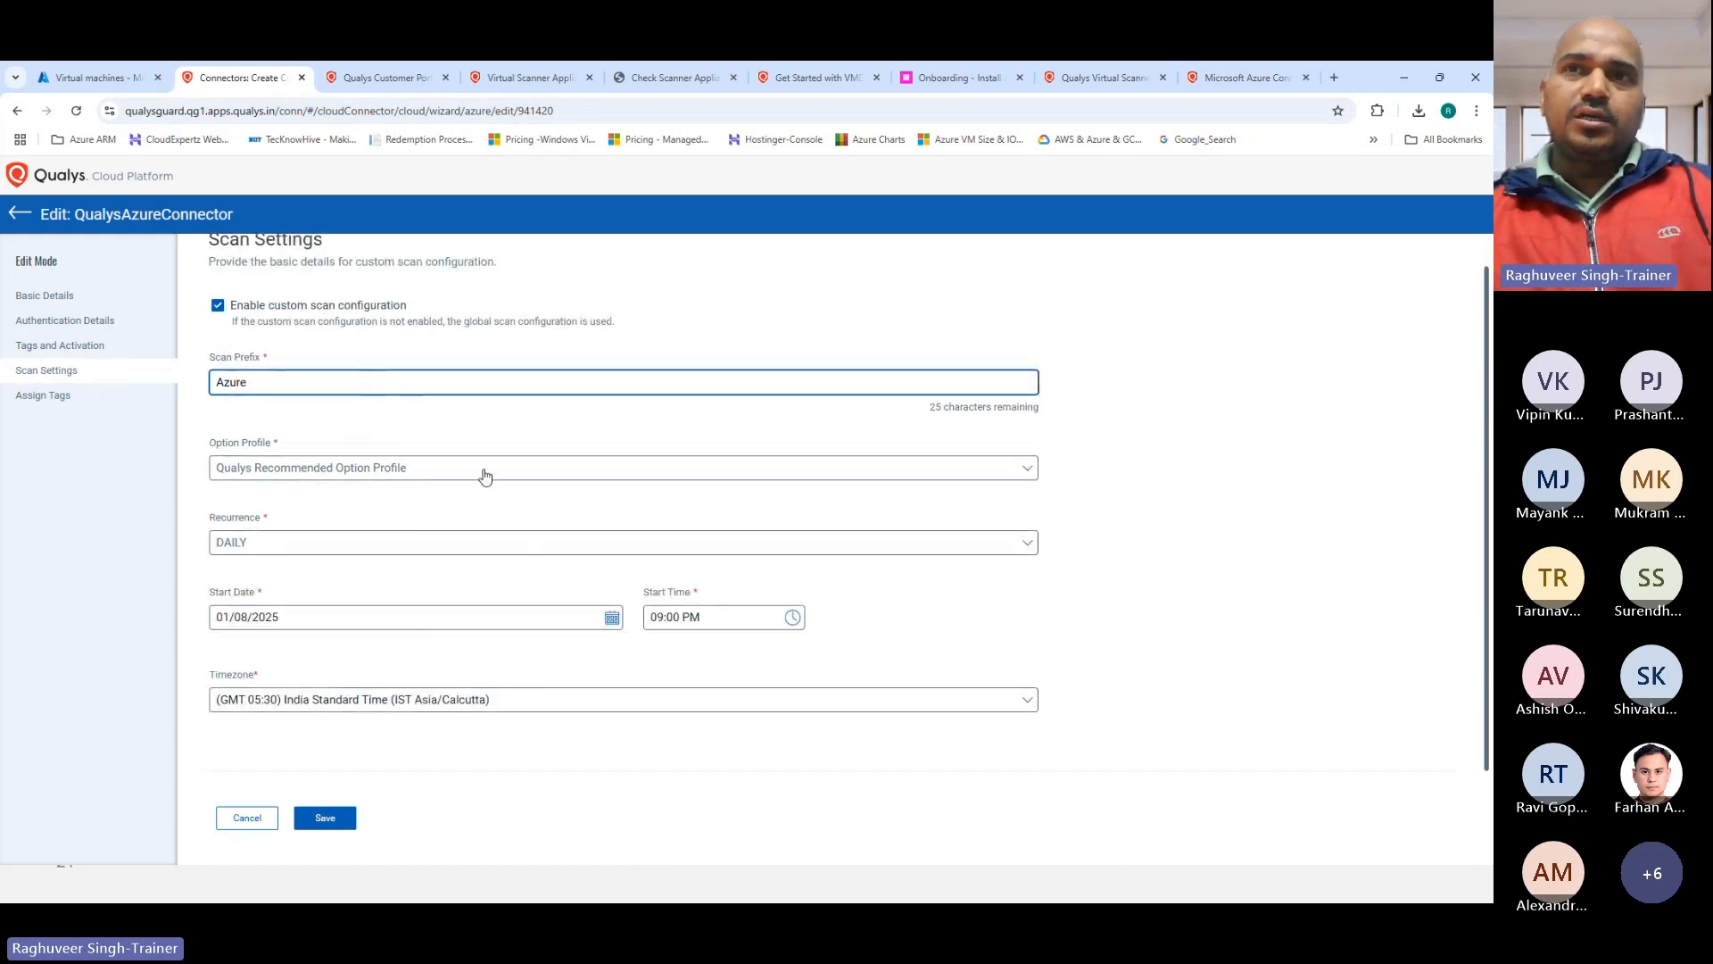
pyautogui.click(54, 395)
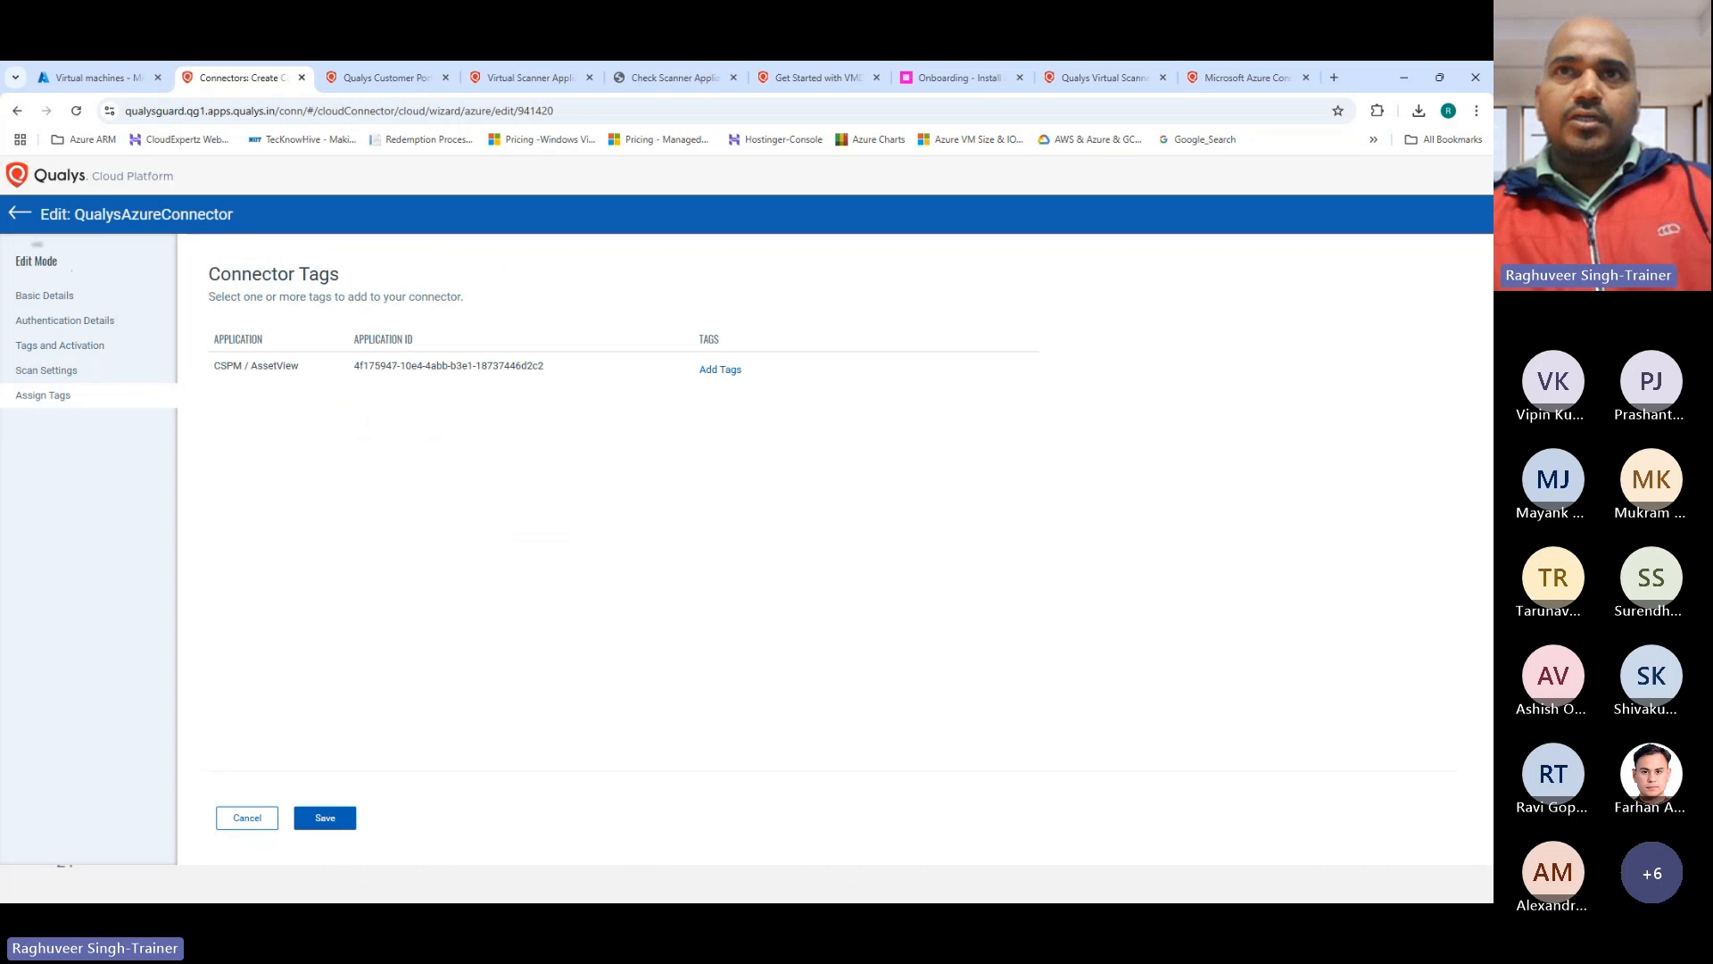
pyautogui.click(24, 222)
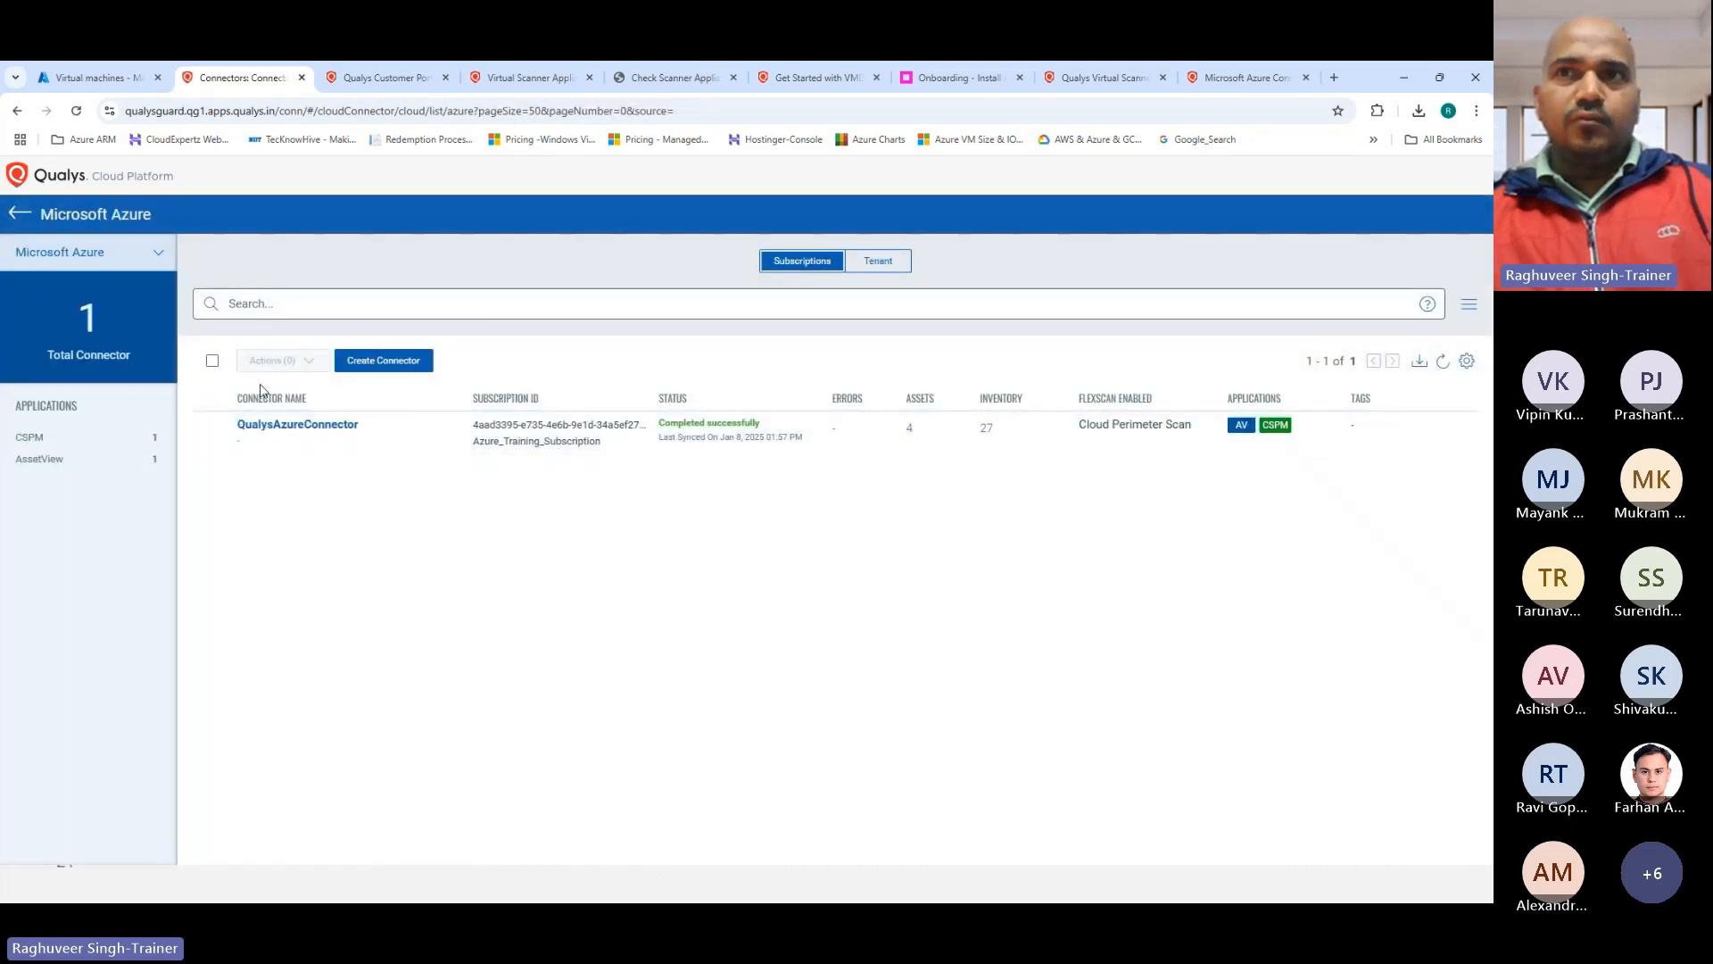
# Step: Select QualysAzureConnector in the list and examine its available actions and last synchronisation time
pyautogui.click(212, 430)
pyautogui.click(285, 362)
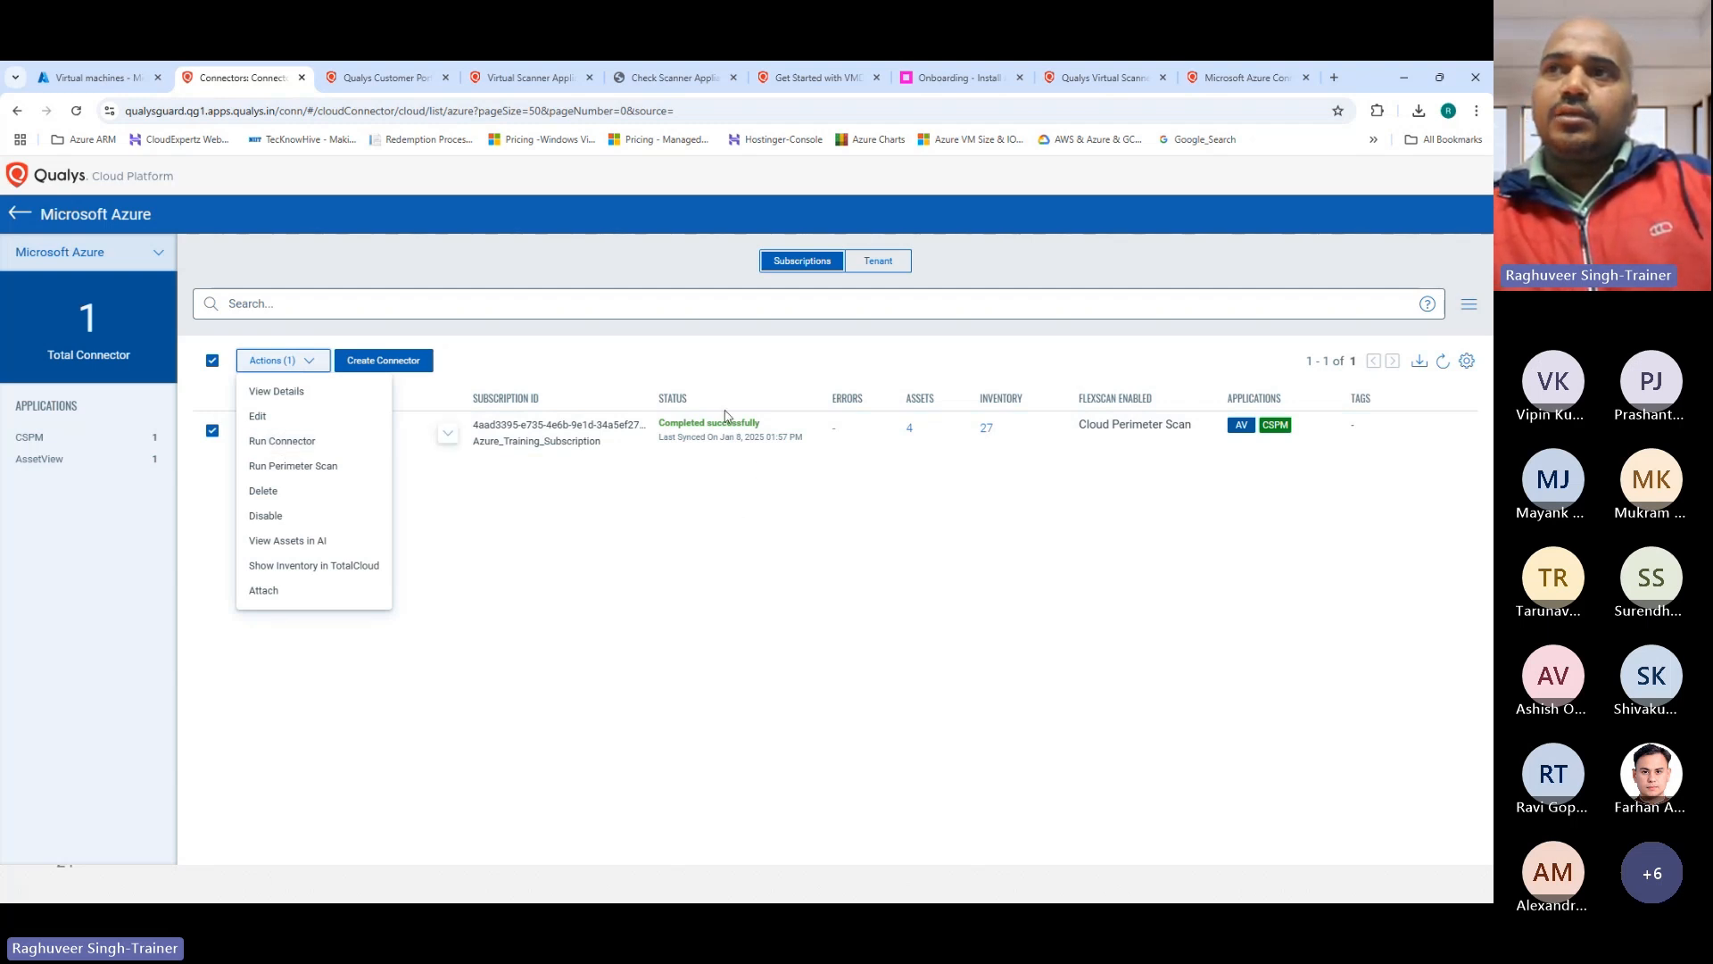
pyautogui.moveTo(768, 438); pyautogui.dragTo(795, 438)
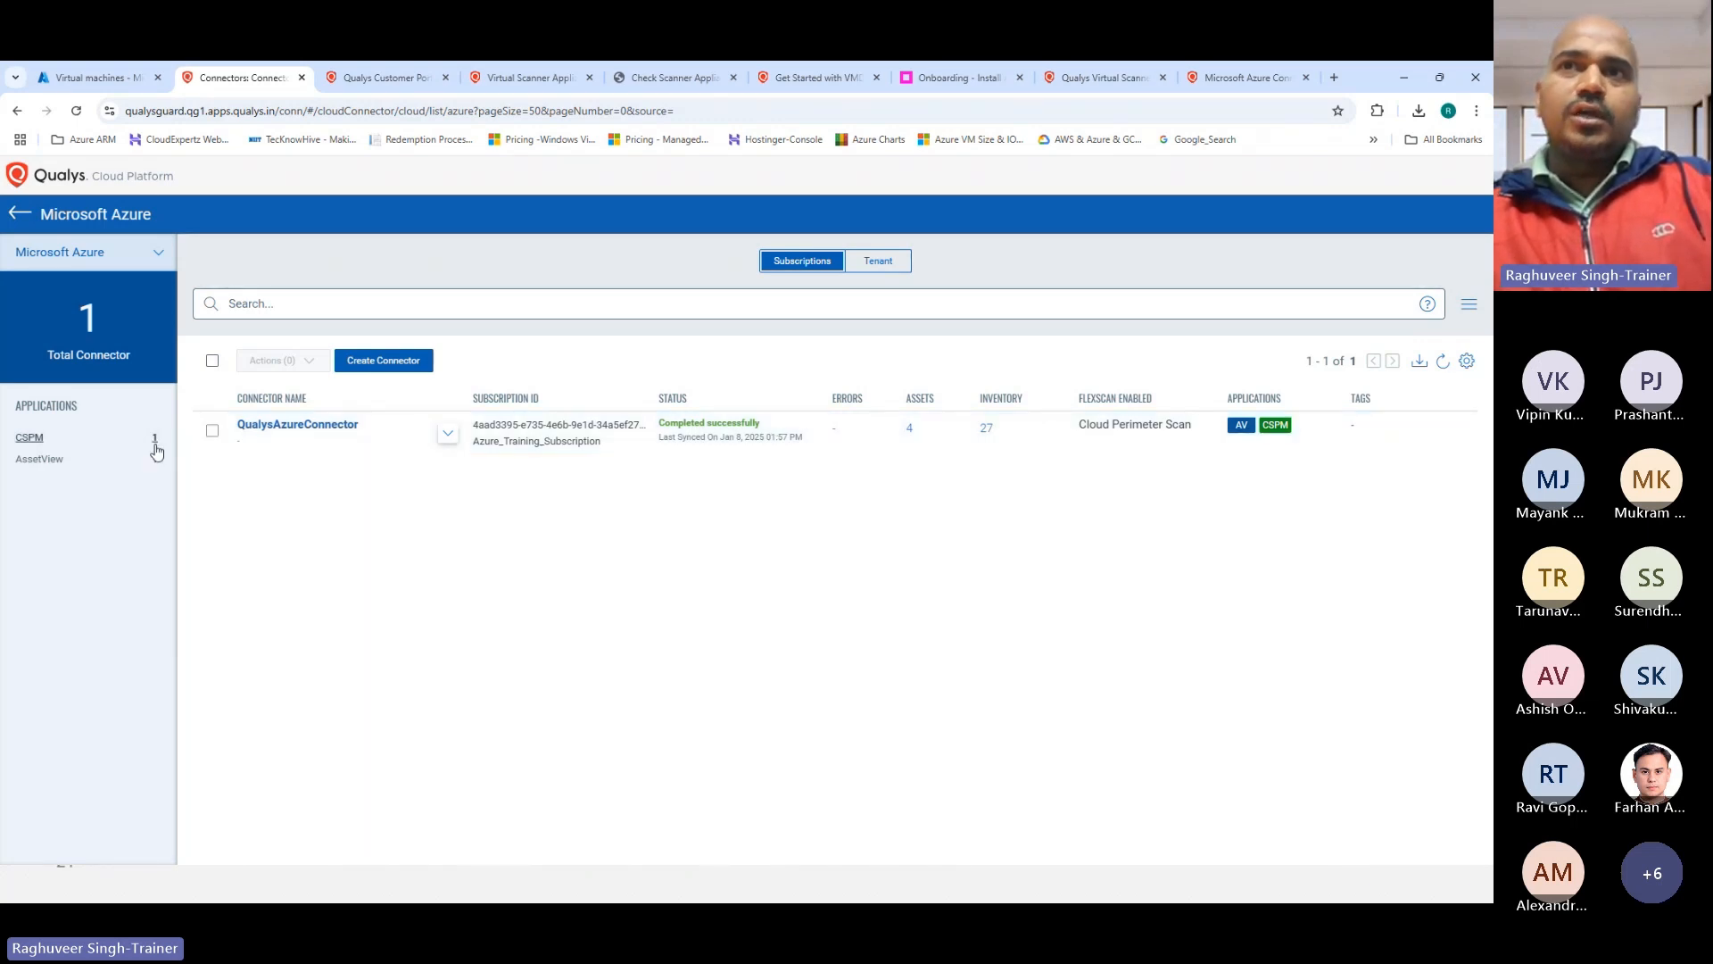
# Step: Run QualysAzureConnector on demand from the Azure connector list and confirm the run
pyautogui.click(448, 433)
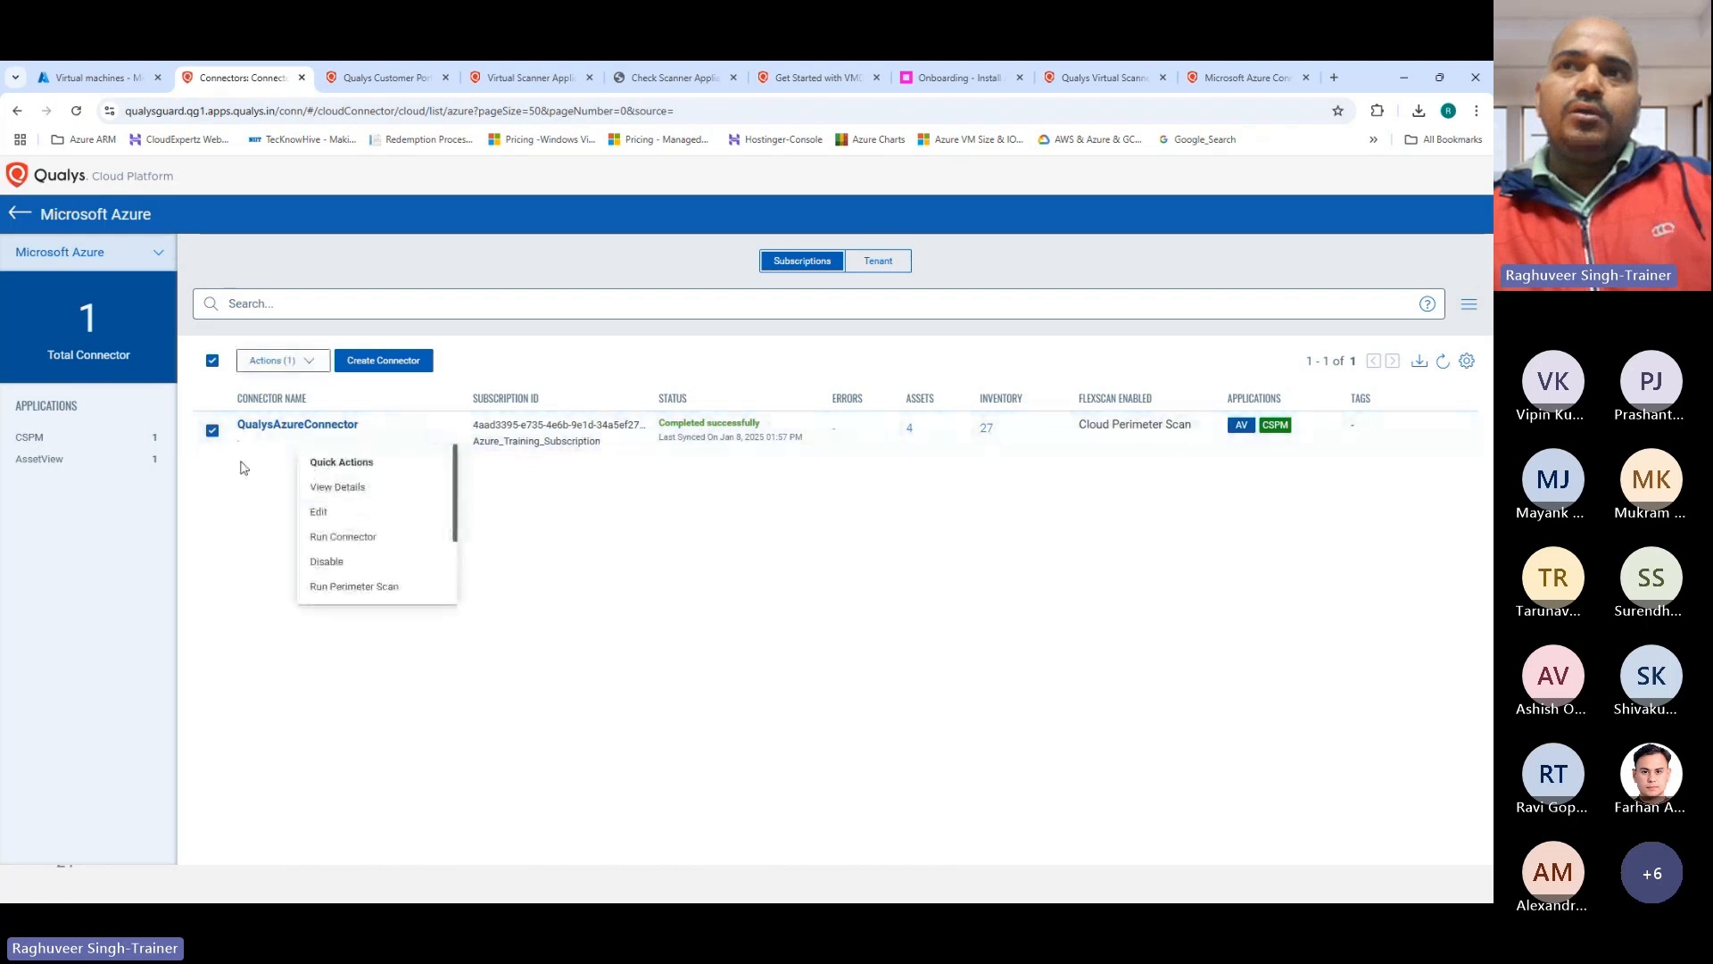
pyautogui.click(212, 431)
pyautogui.click(212, 431)
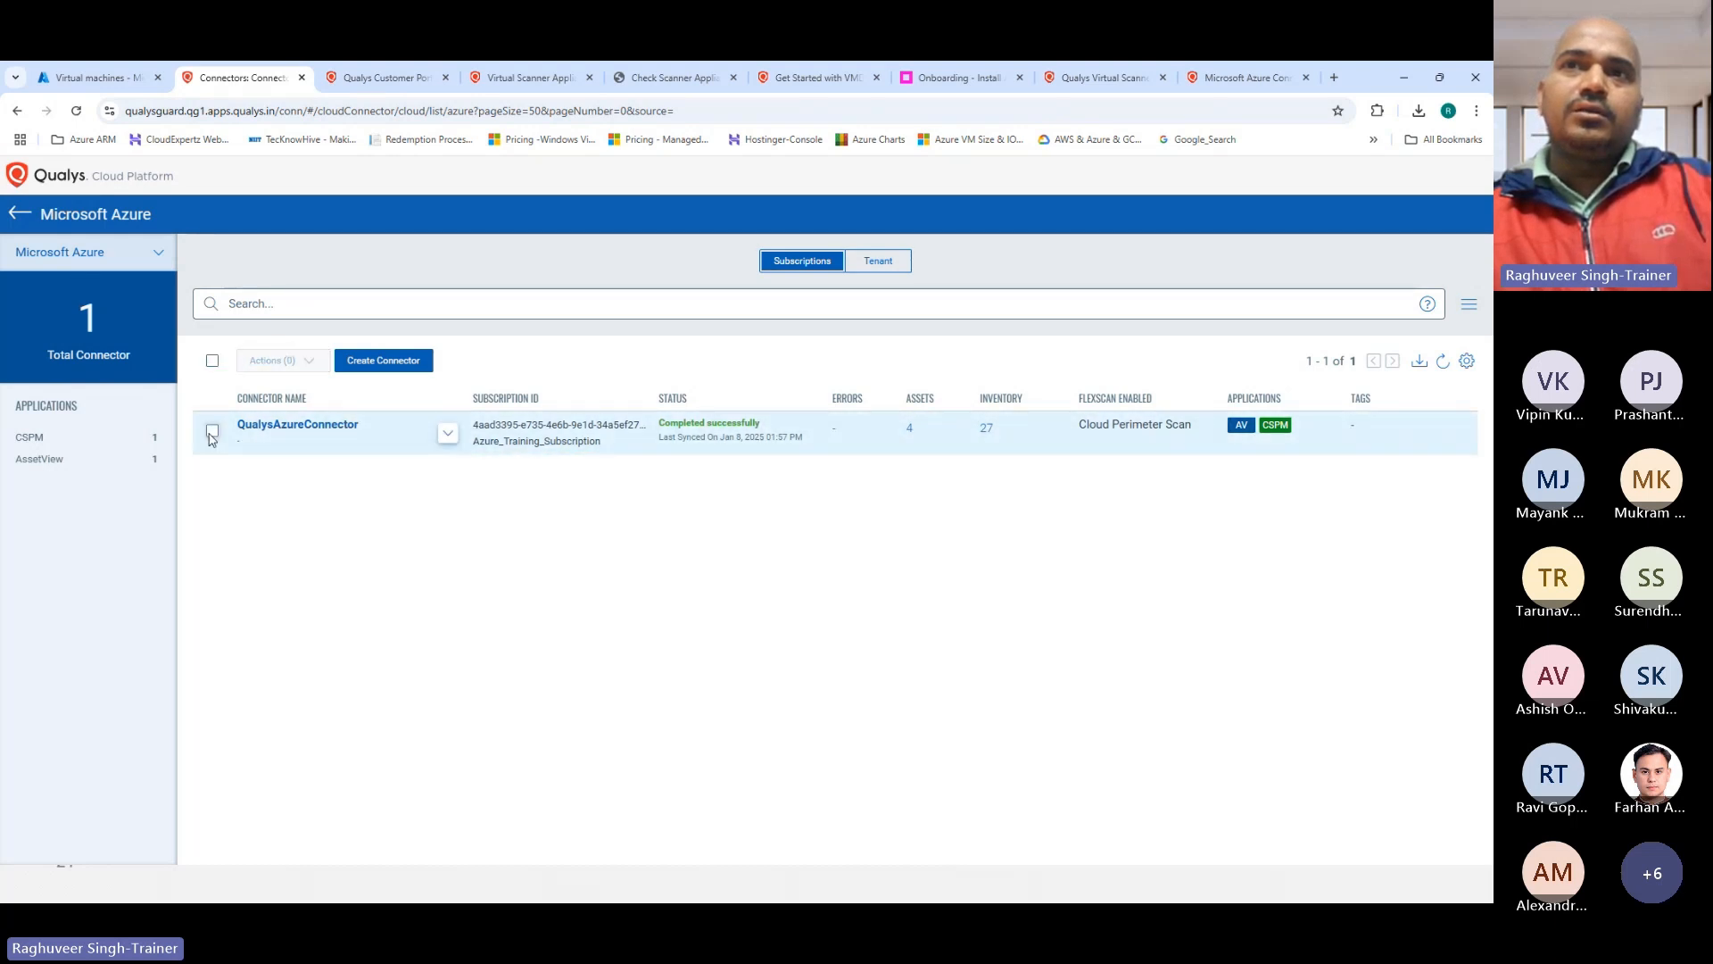
pyautogui.click(212, 431)
pyautogui.click(277, 360)
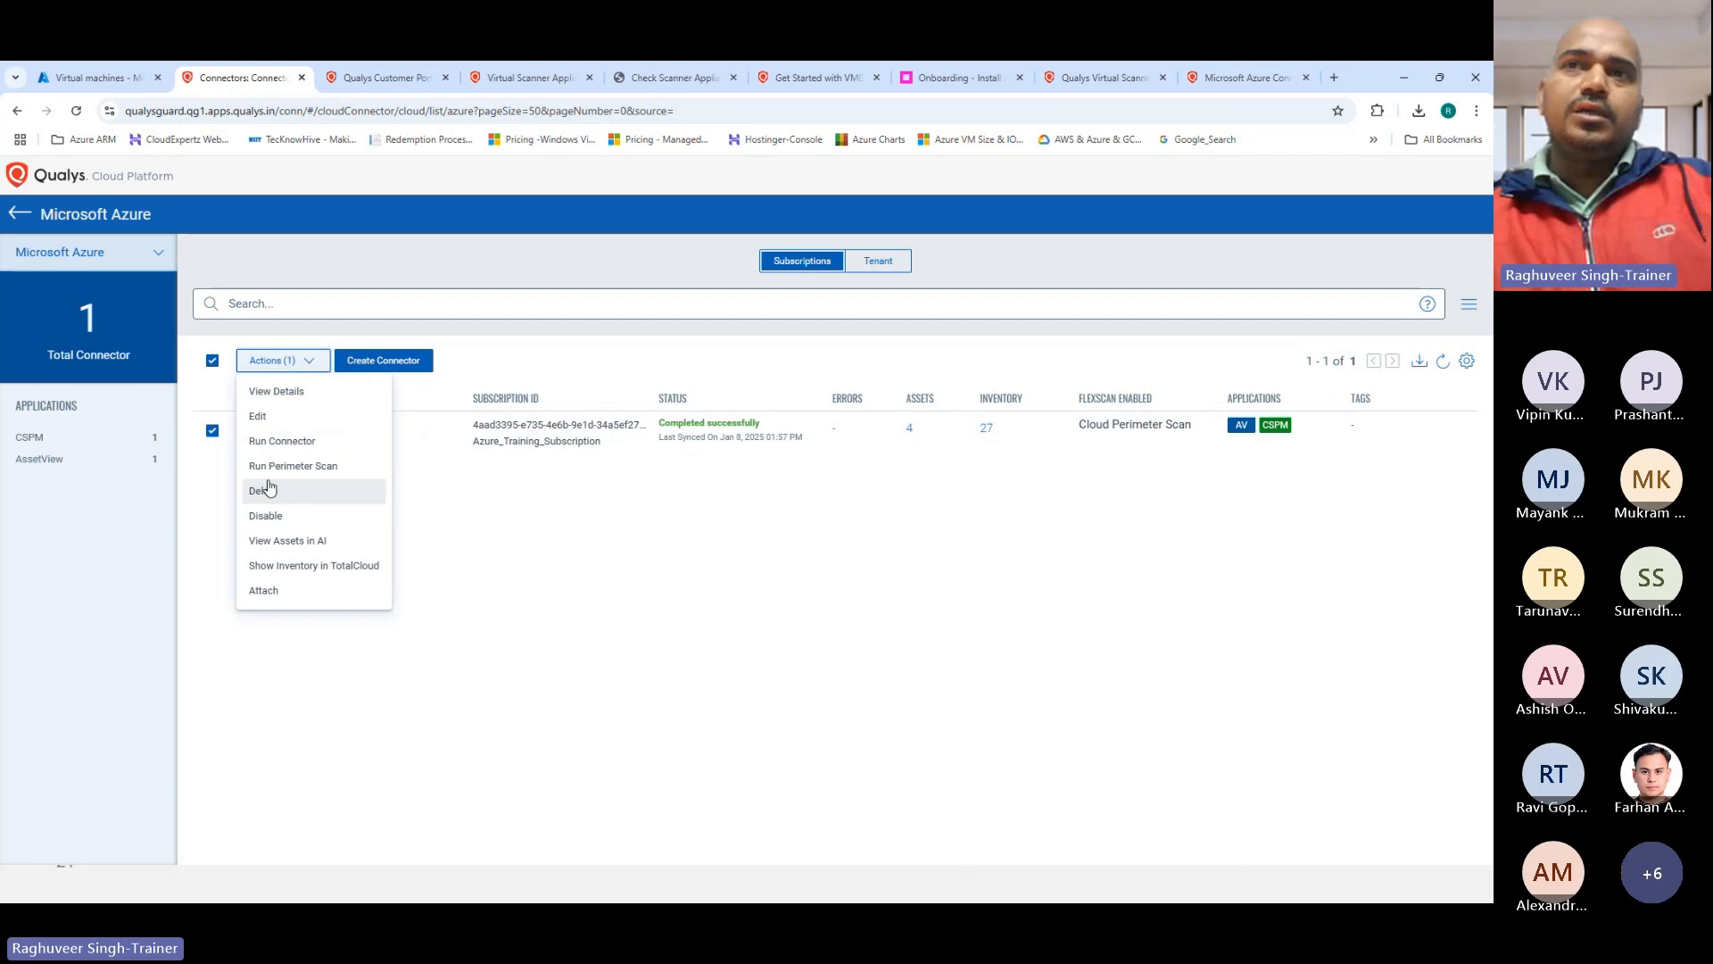
pyautogui.click(272, 441)
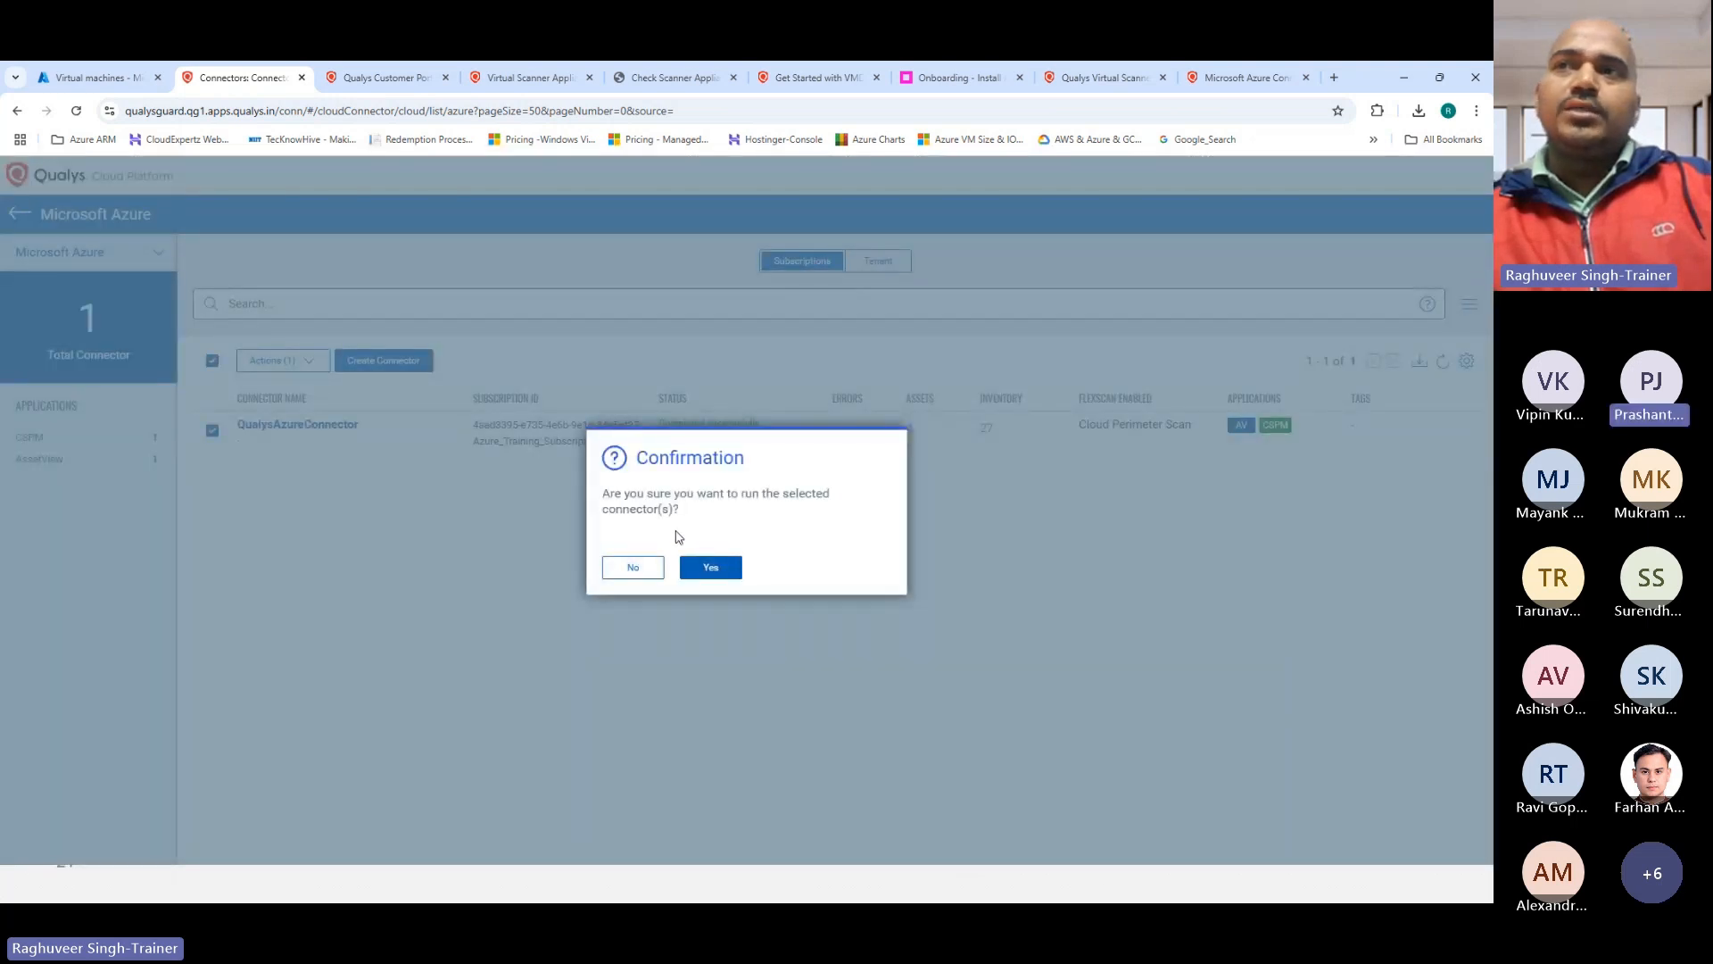
pyautogui.click(711, 568)
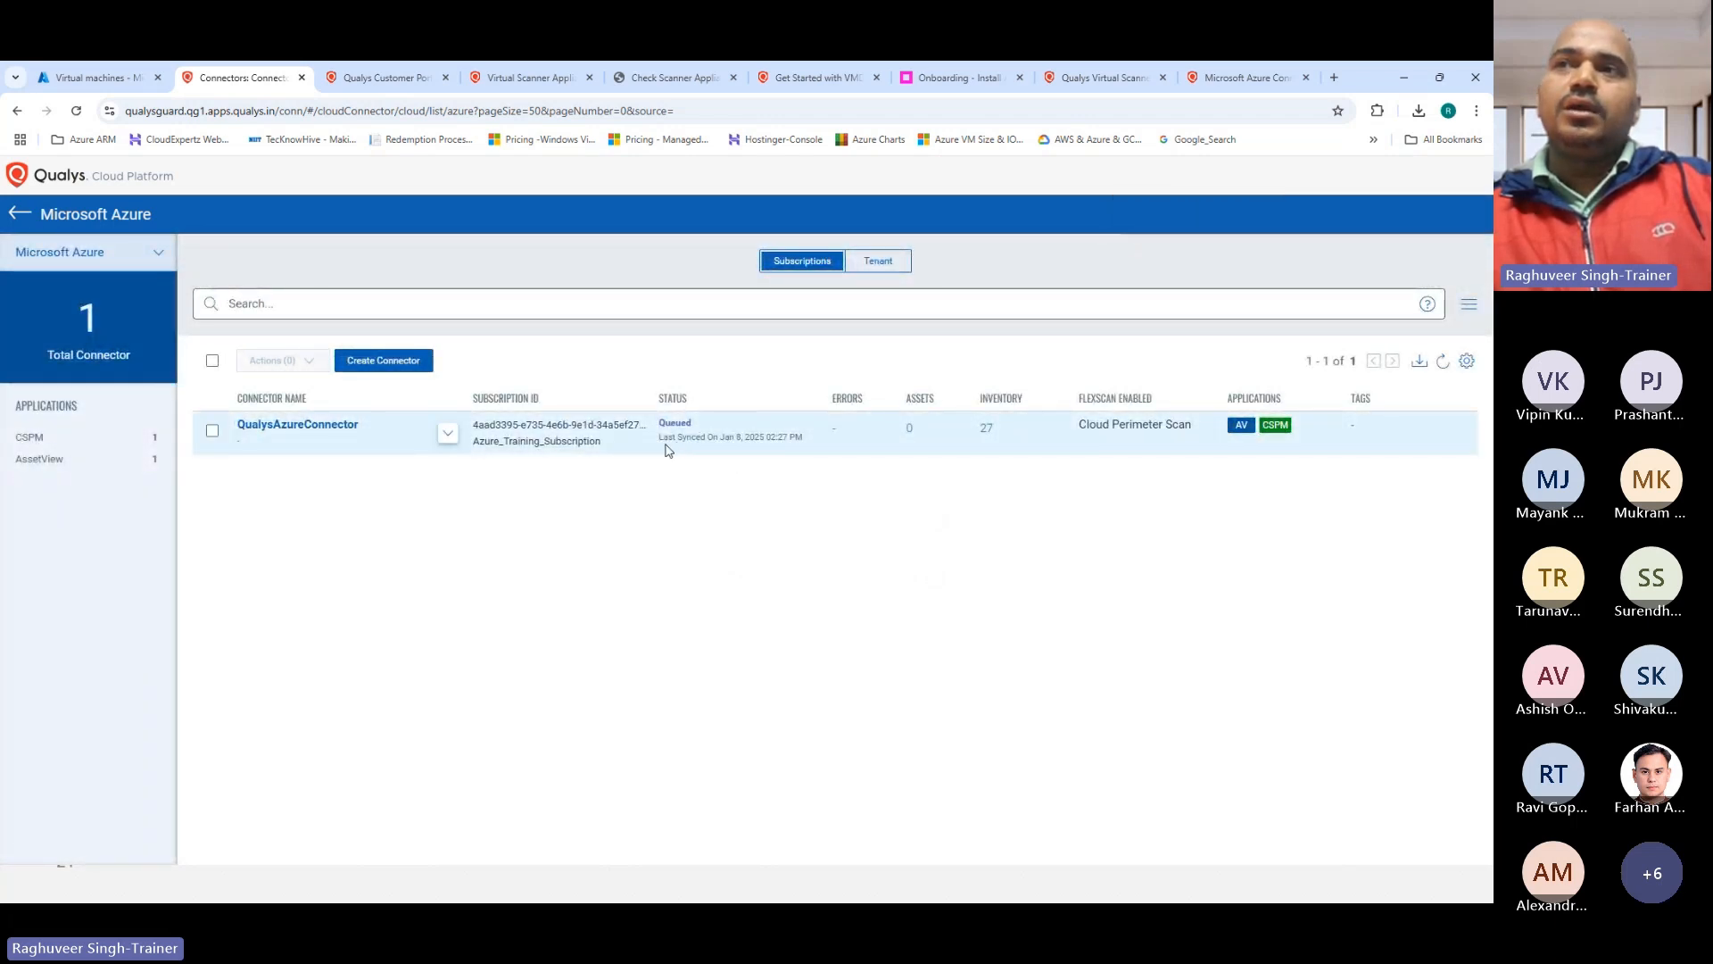
# Step: Check QualysAzureConnector's quick actions, then request disabling the connector and cancel at the confirmation
pyautogui.click(810, 432)
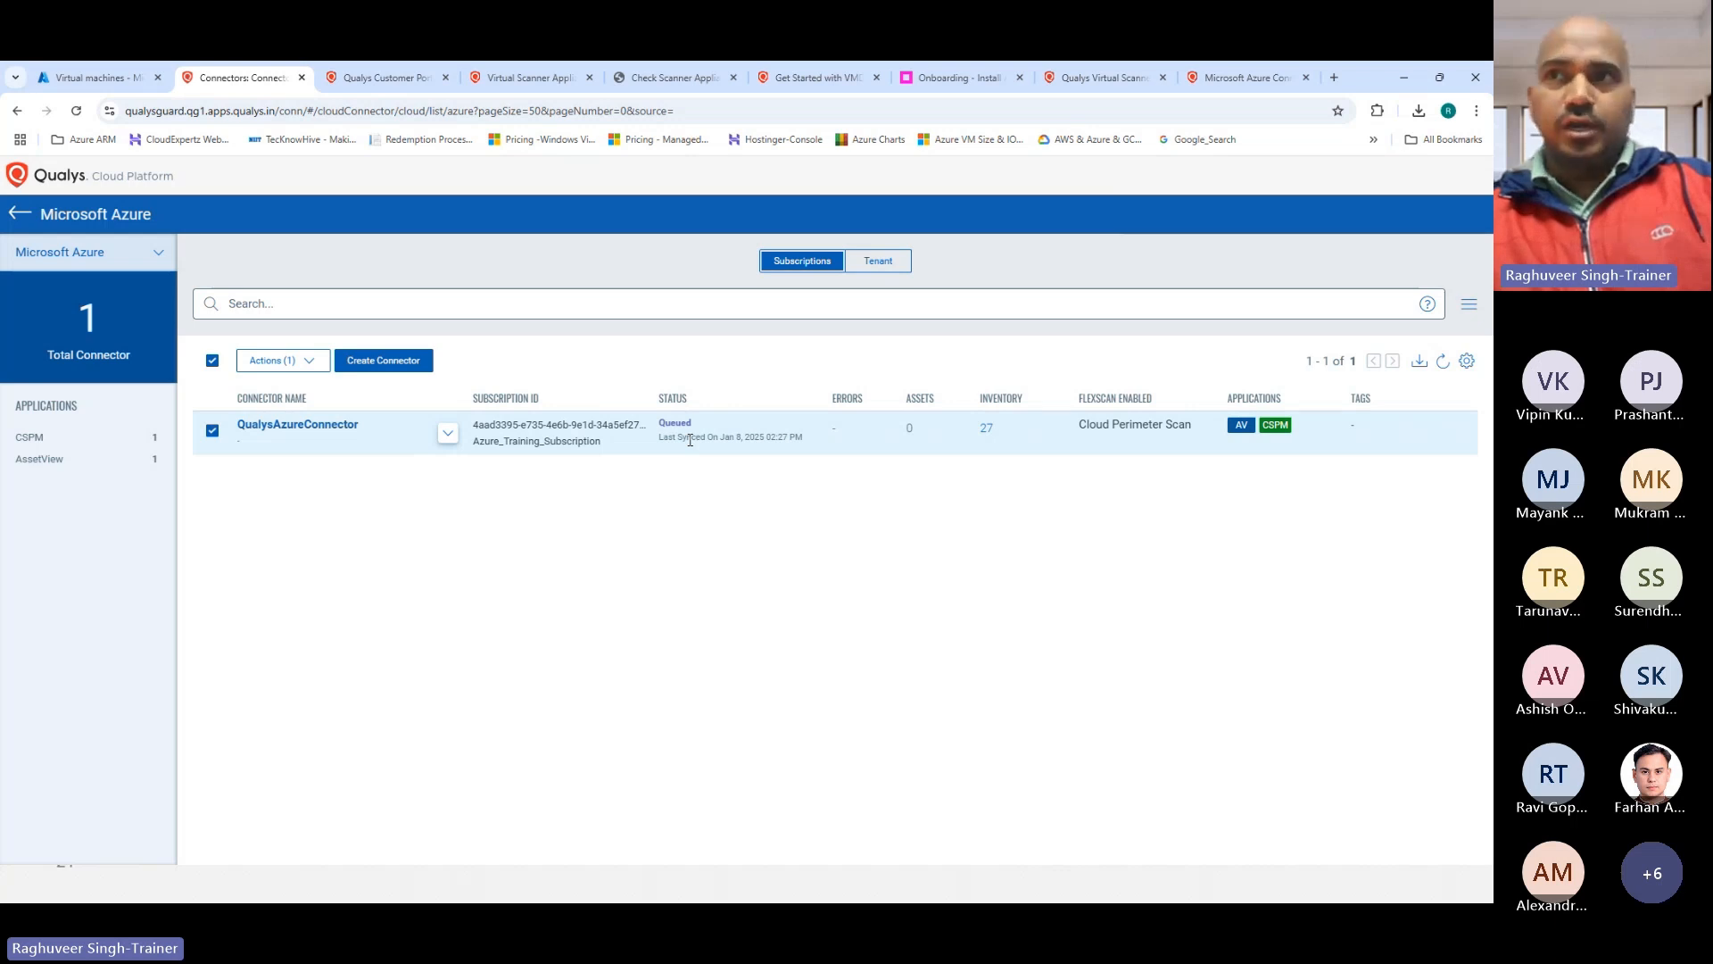
pyautogui.click(446, 436)
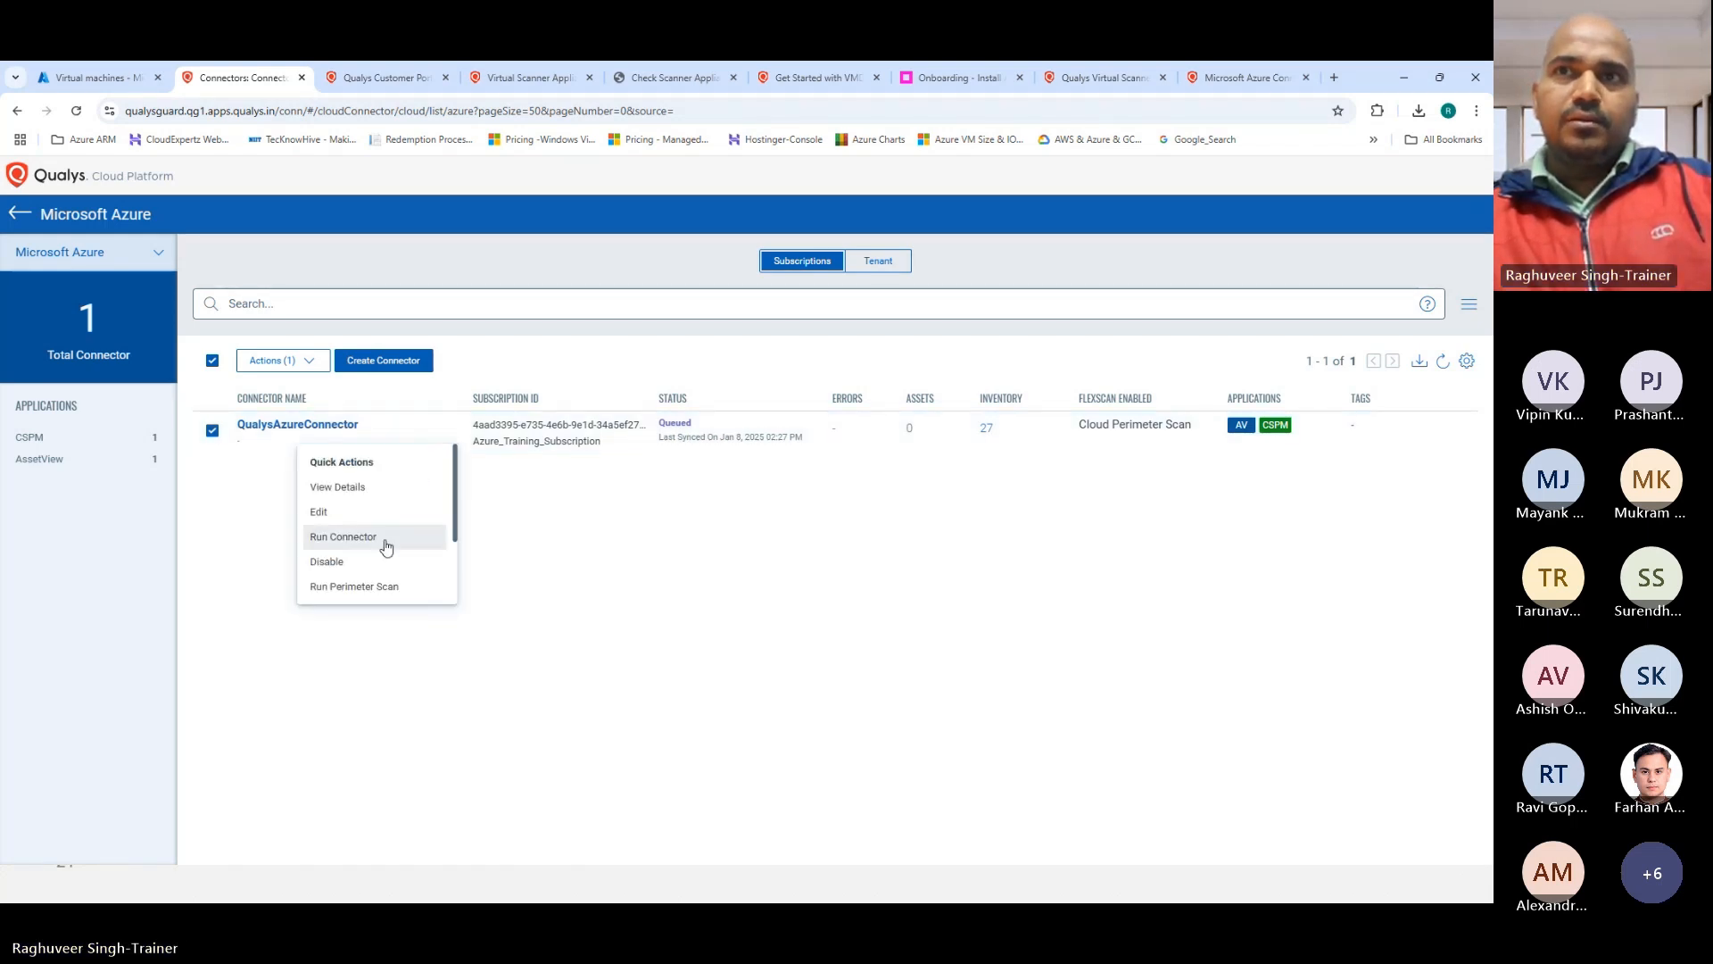
pyautogui.click(277, 360)
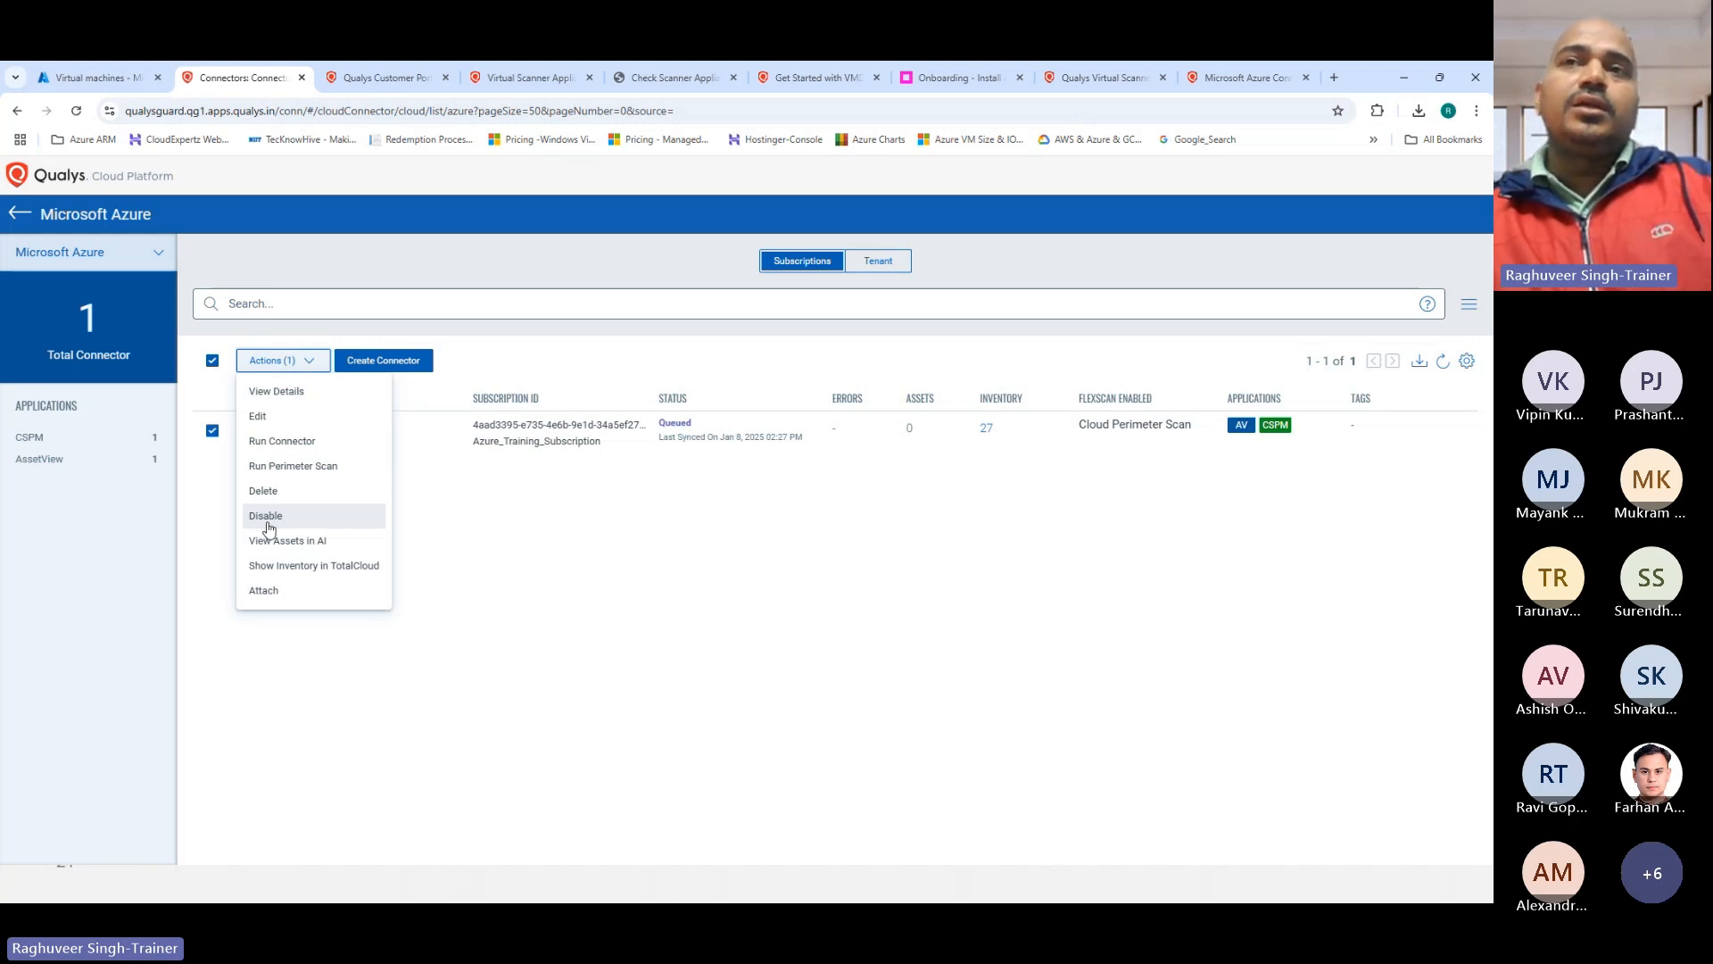
pyautogui.click(266, 517)
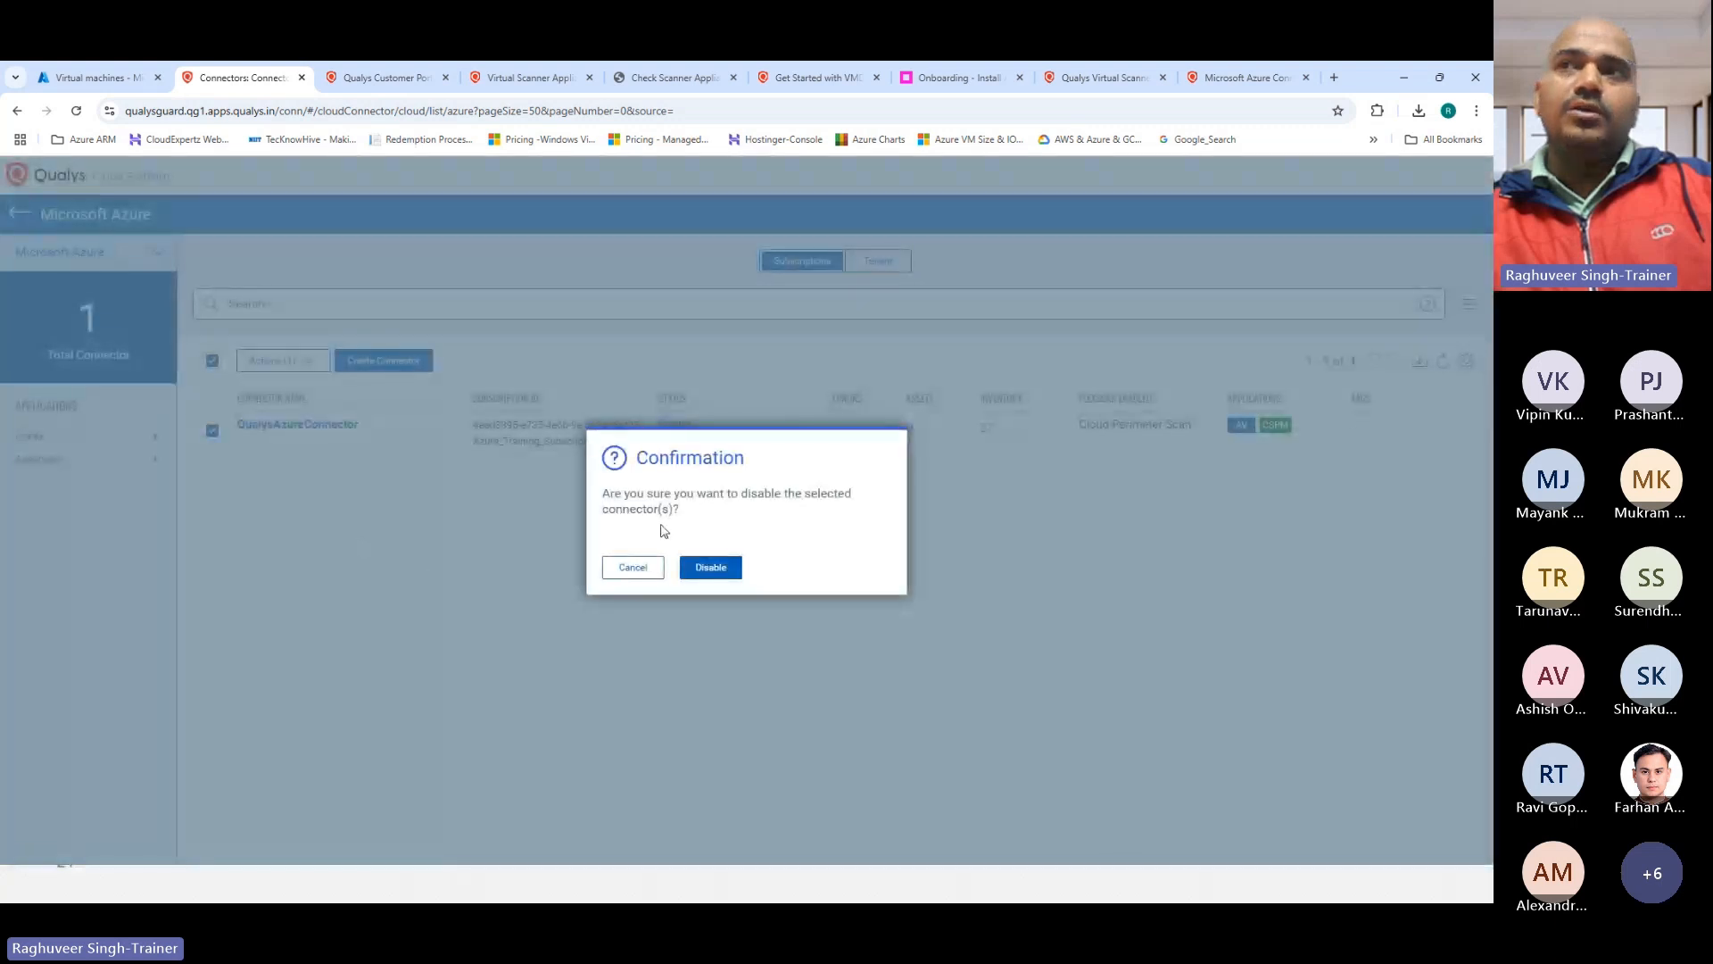
pyautogui.click(628, 568)
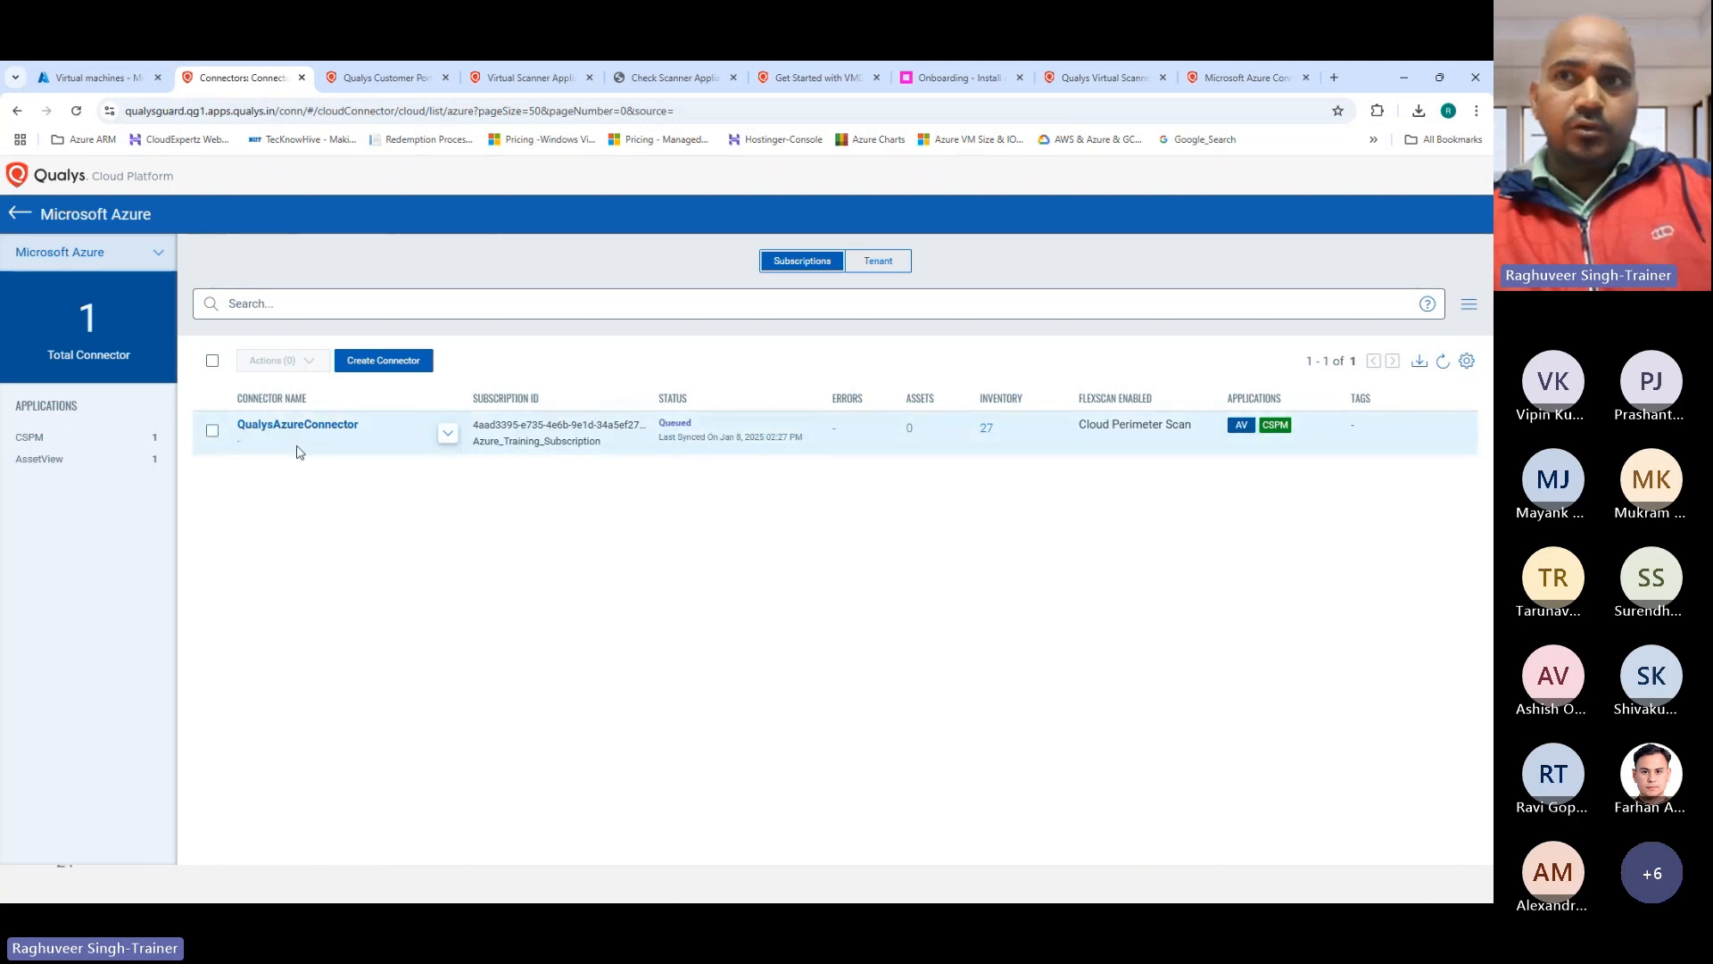
# Step: View QualysAzureConnector's assets in the asset inventory and examine the listed machines, their sources, modules and tags
pyautogui.click(212, 431)
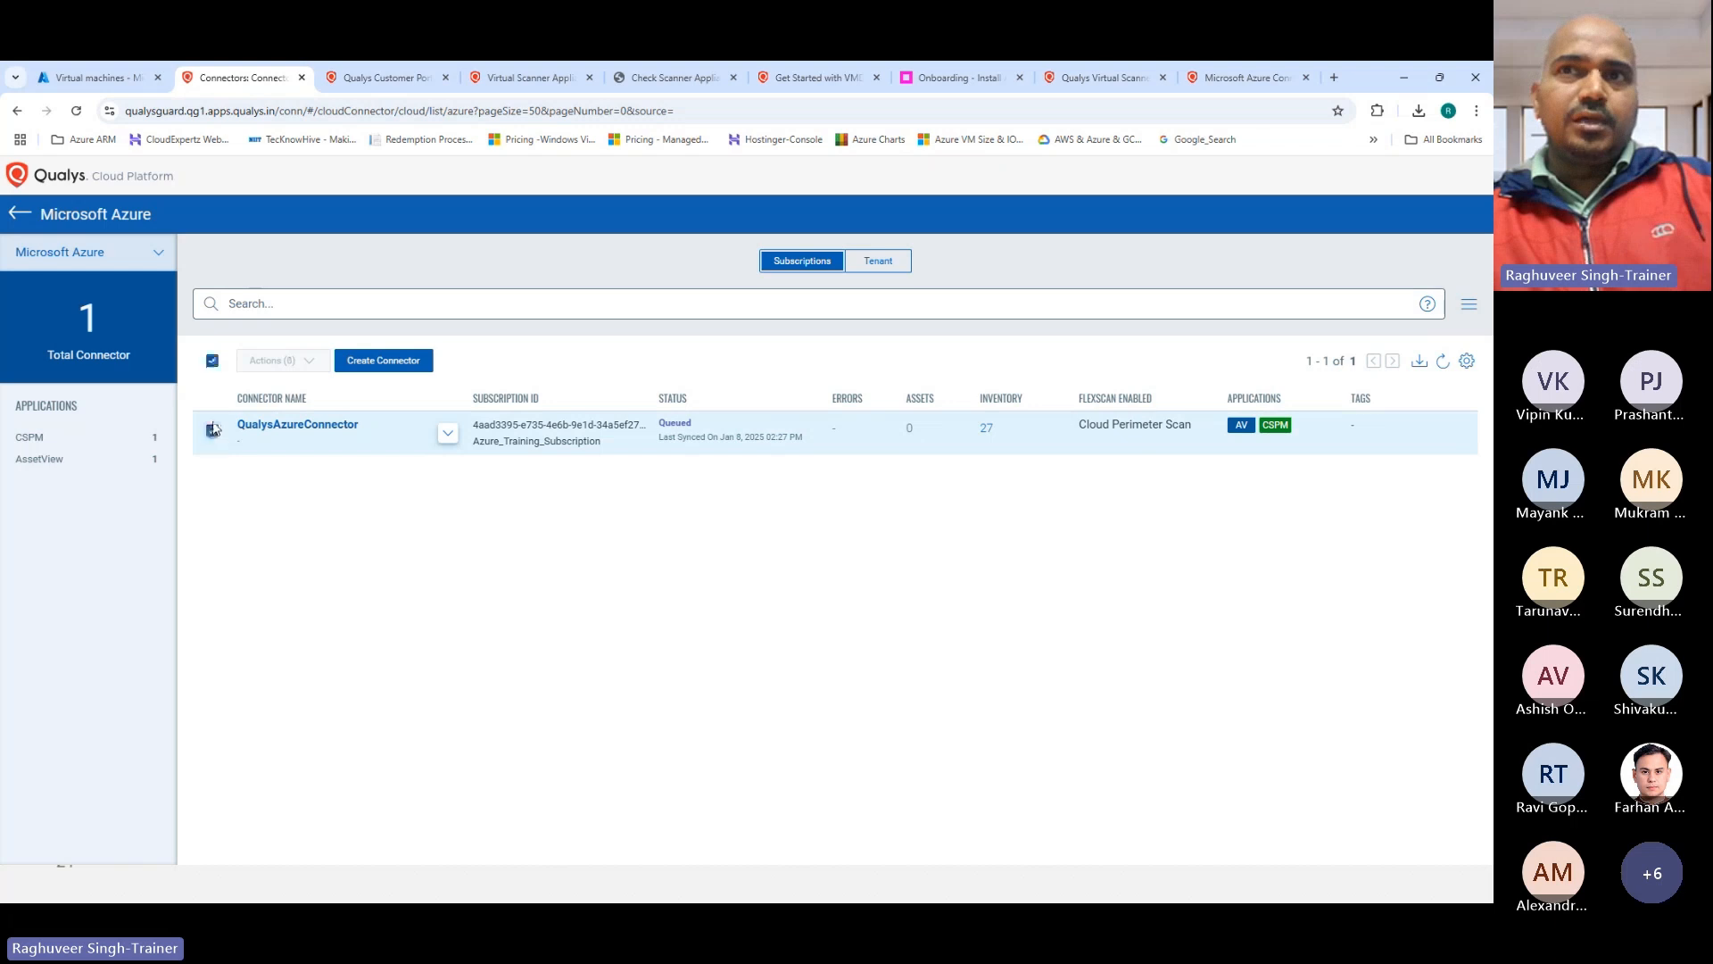
pyautogui.click(272, 360)
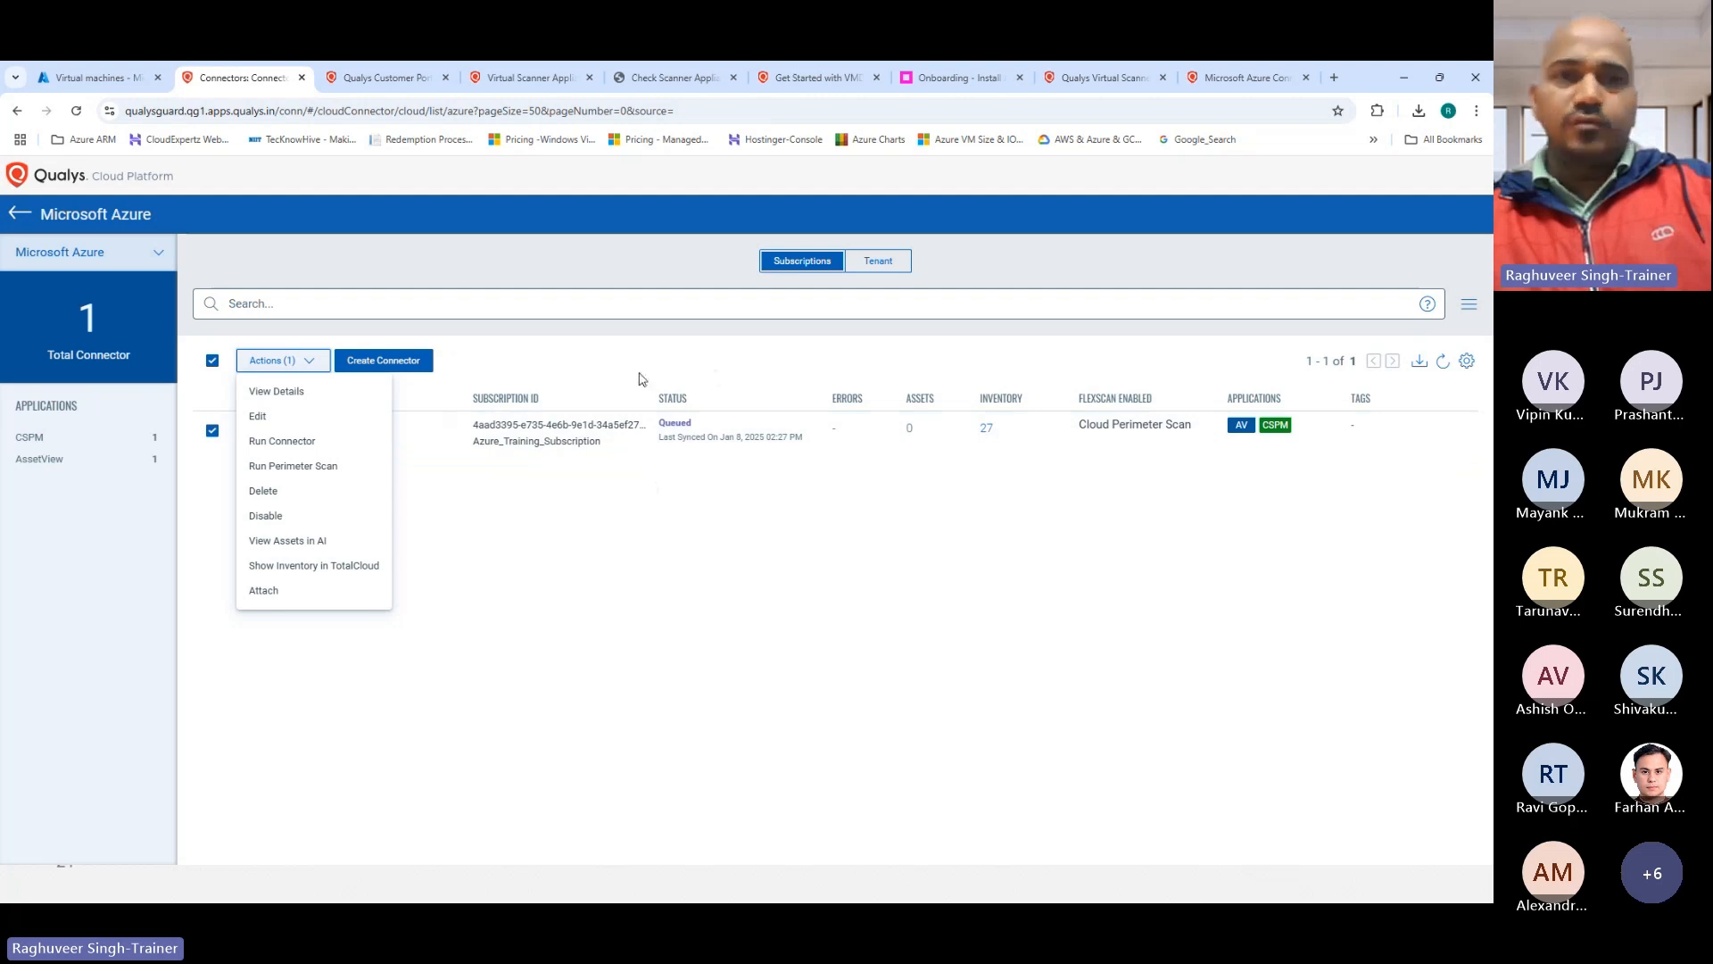
pyautogui.click(264, 544)
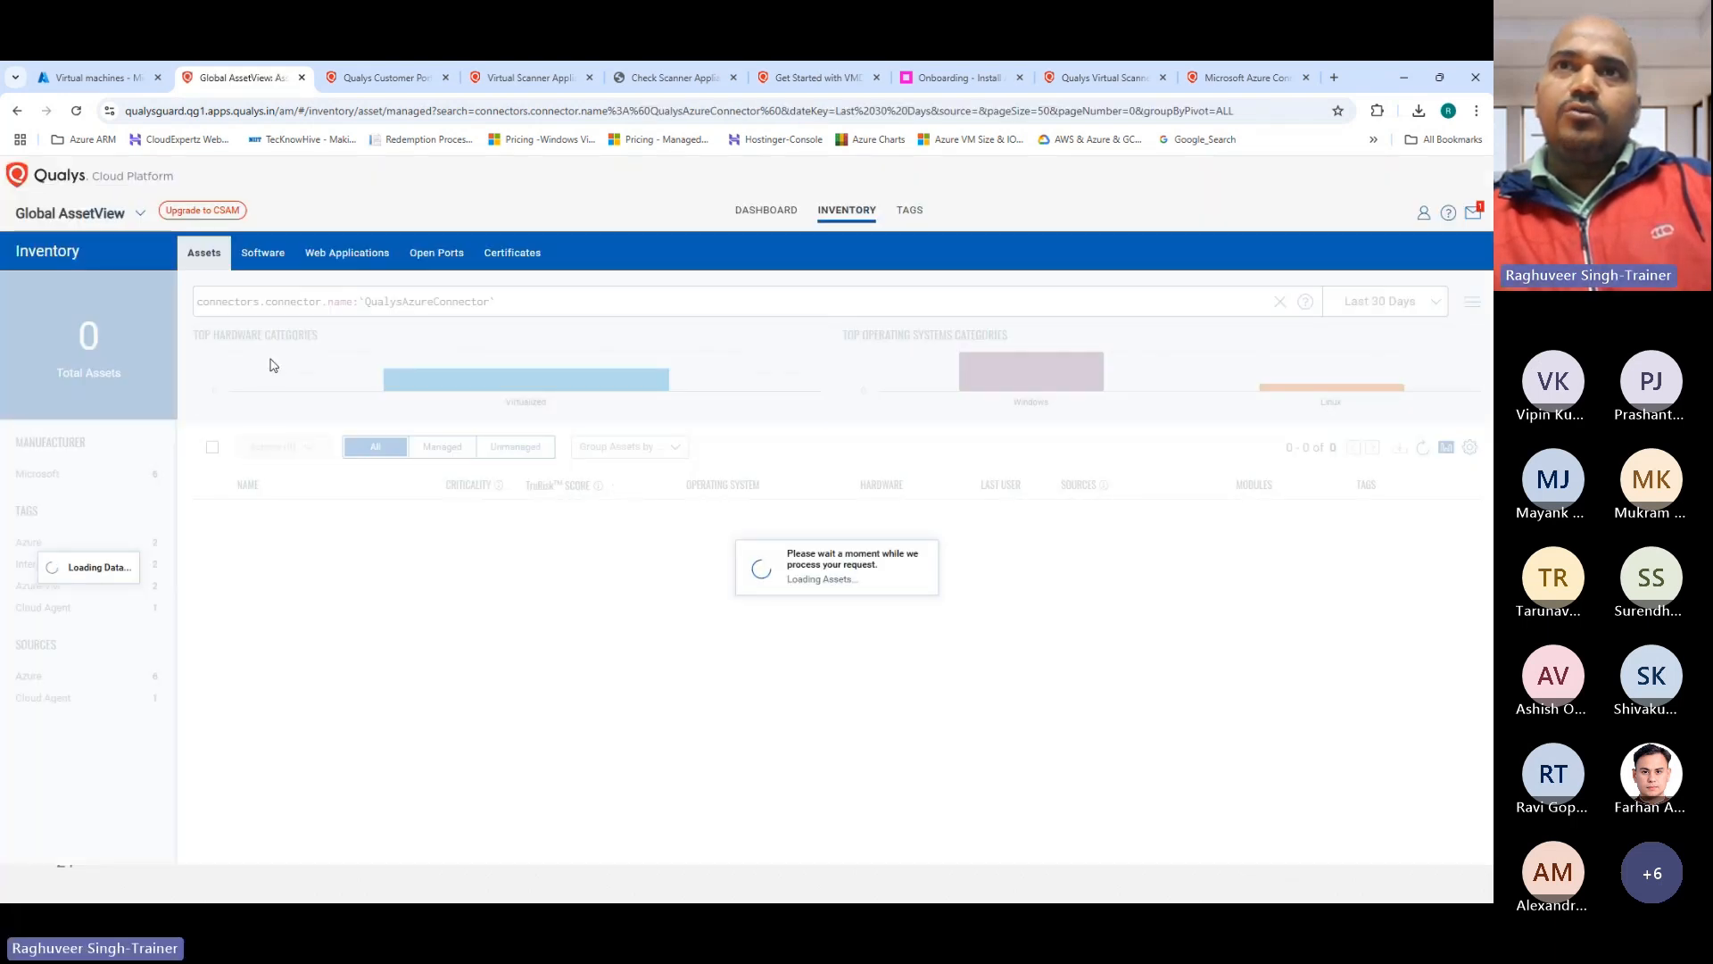
pyautogui.scroll(-1, 384, 580)
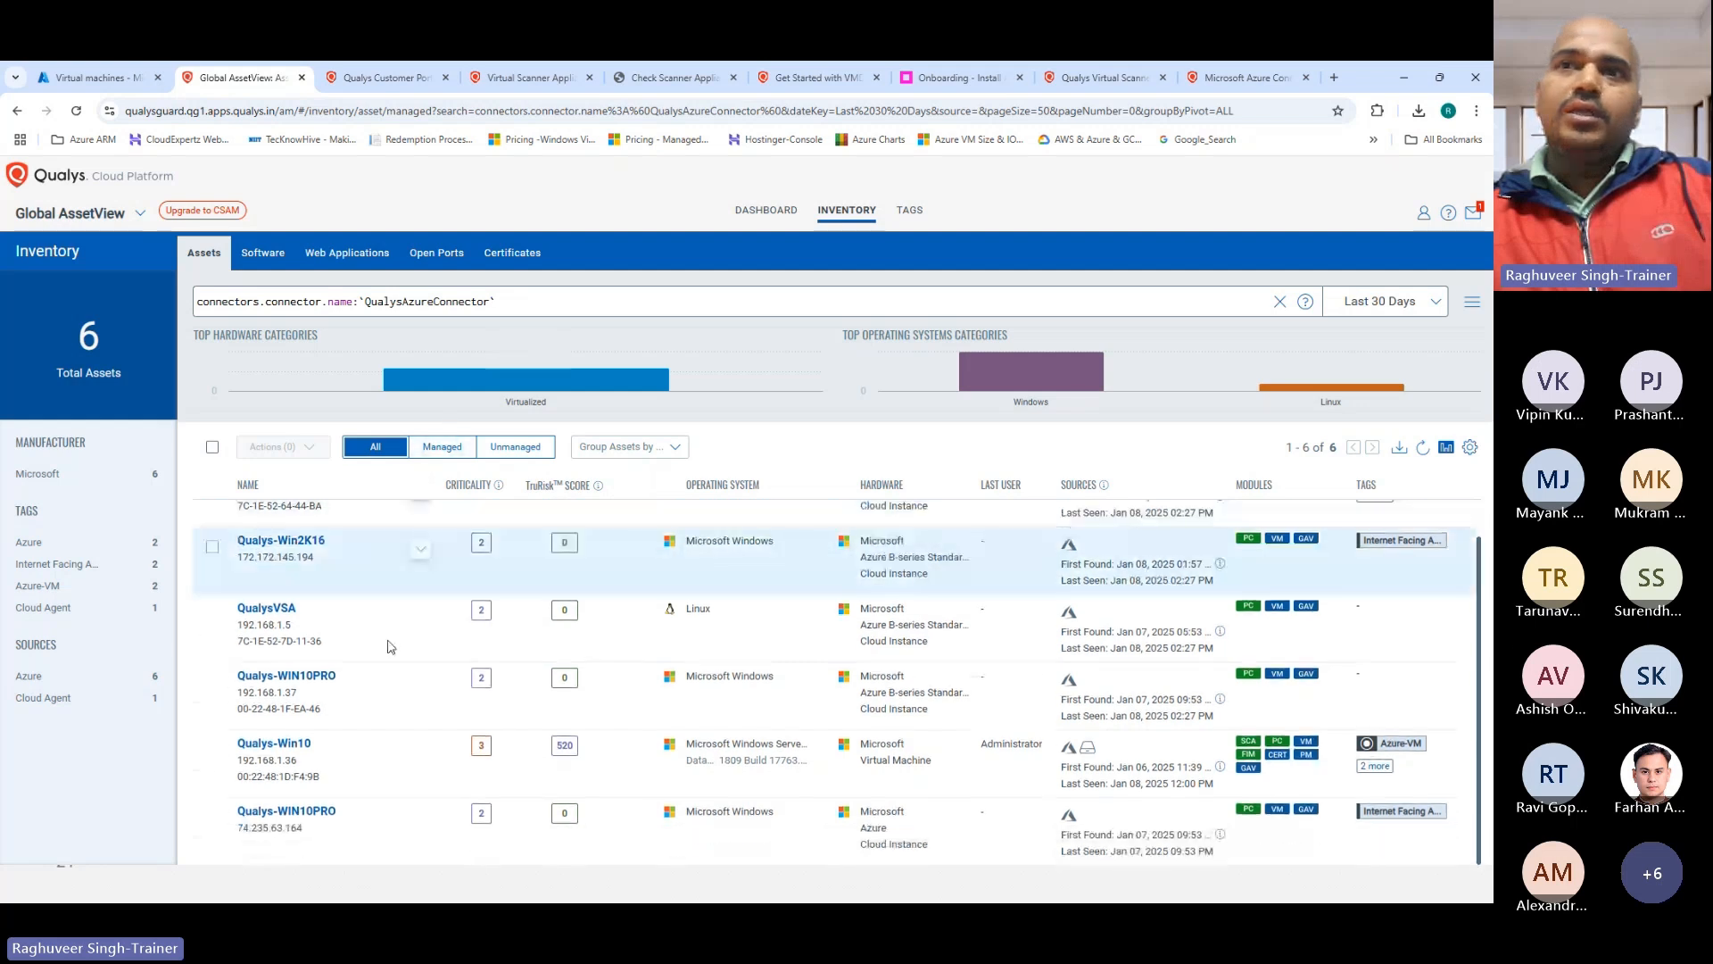
pyautogui.scroll(1, 384, 586)
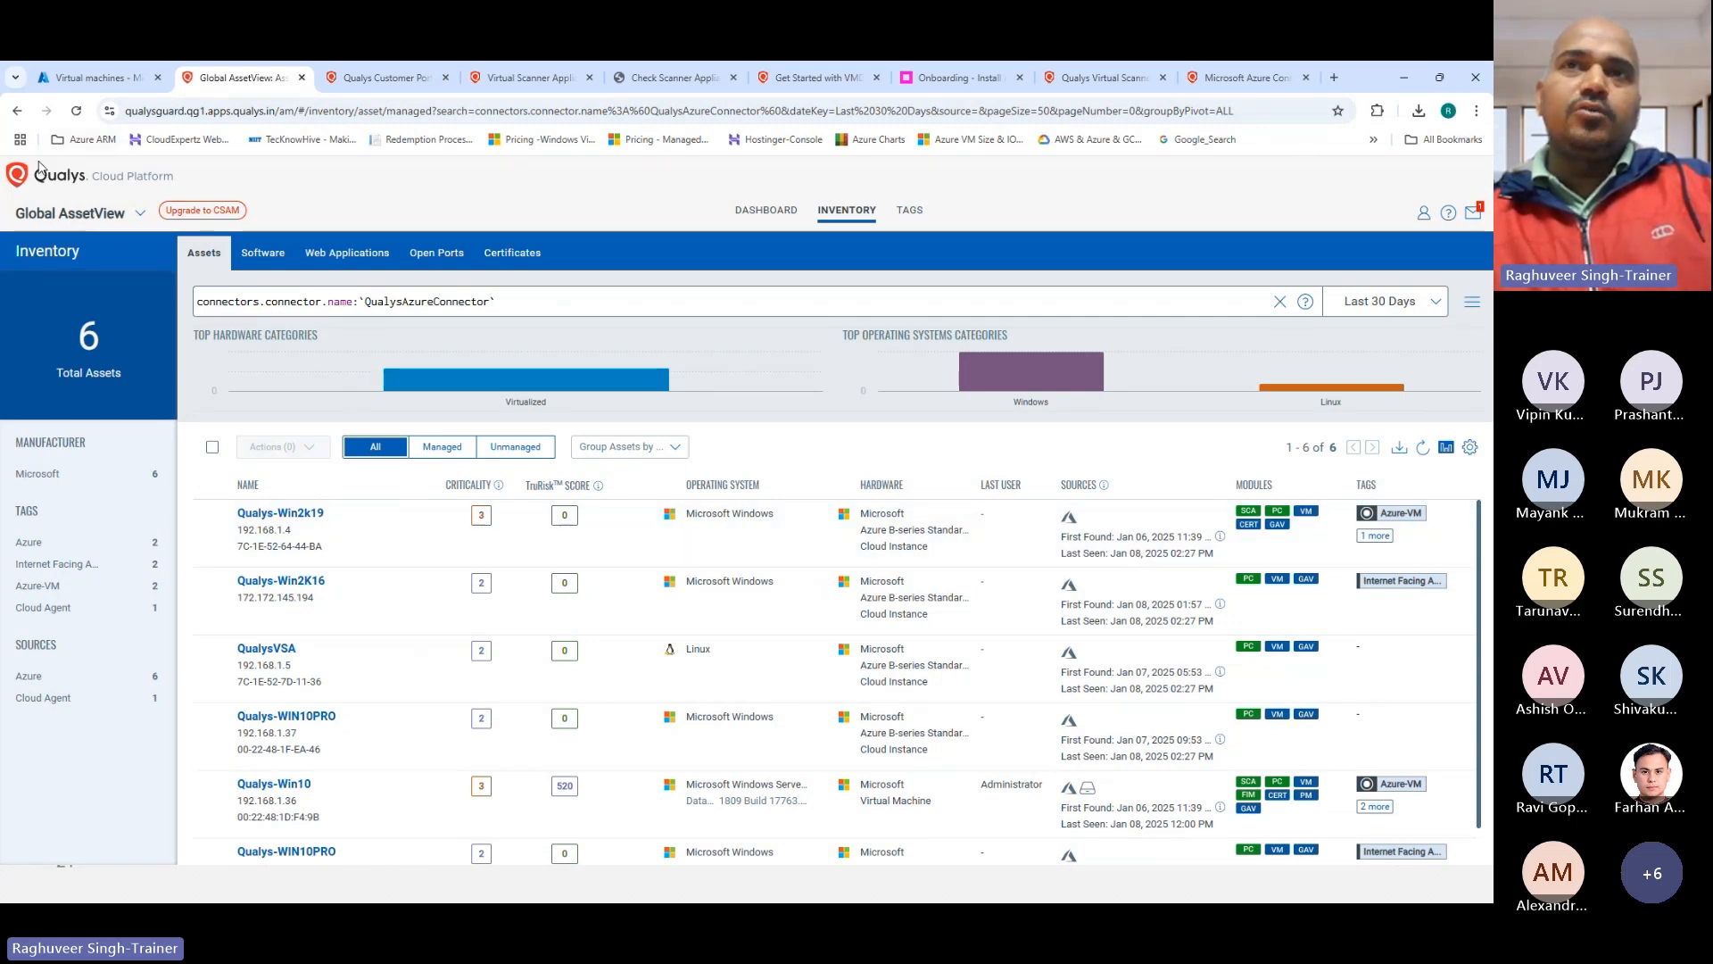
pyautogui.scroll(-1, 910, 547)
pyautogui.scroll(1, 1146, 790)
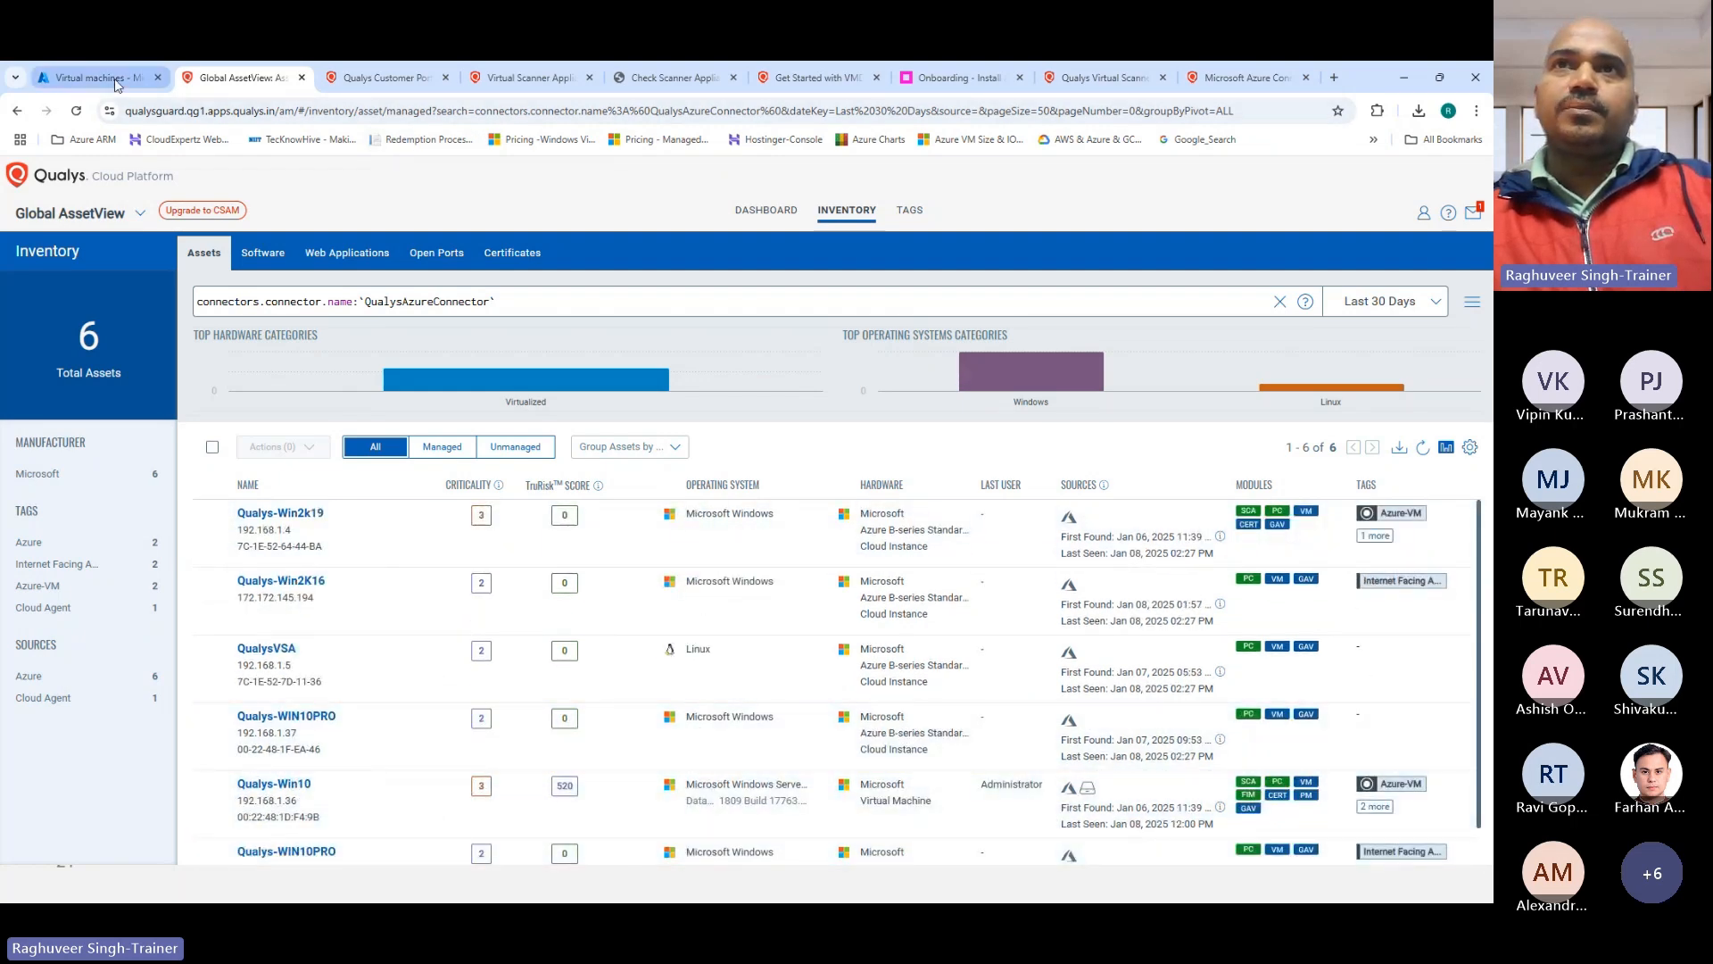
# Step: Return to the Azure connector list and show QualysAzureConnector's inventory in TotalCloud
pyautogui.click(17, 110)
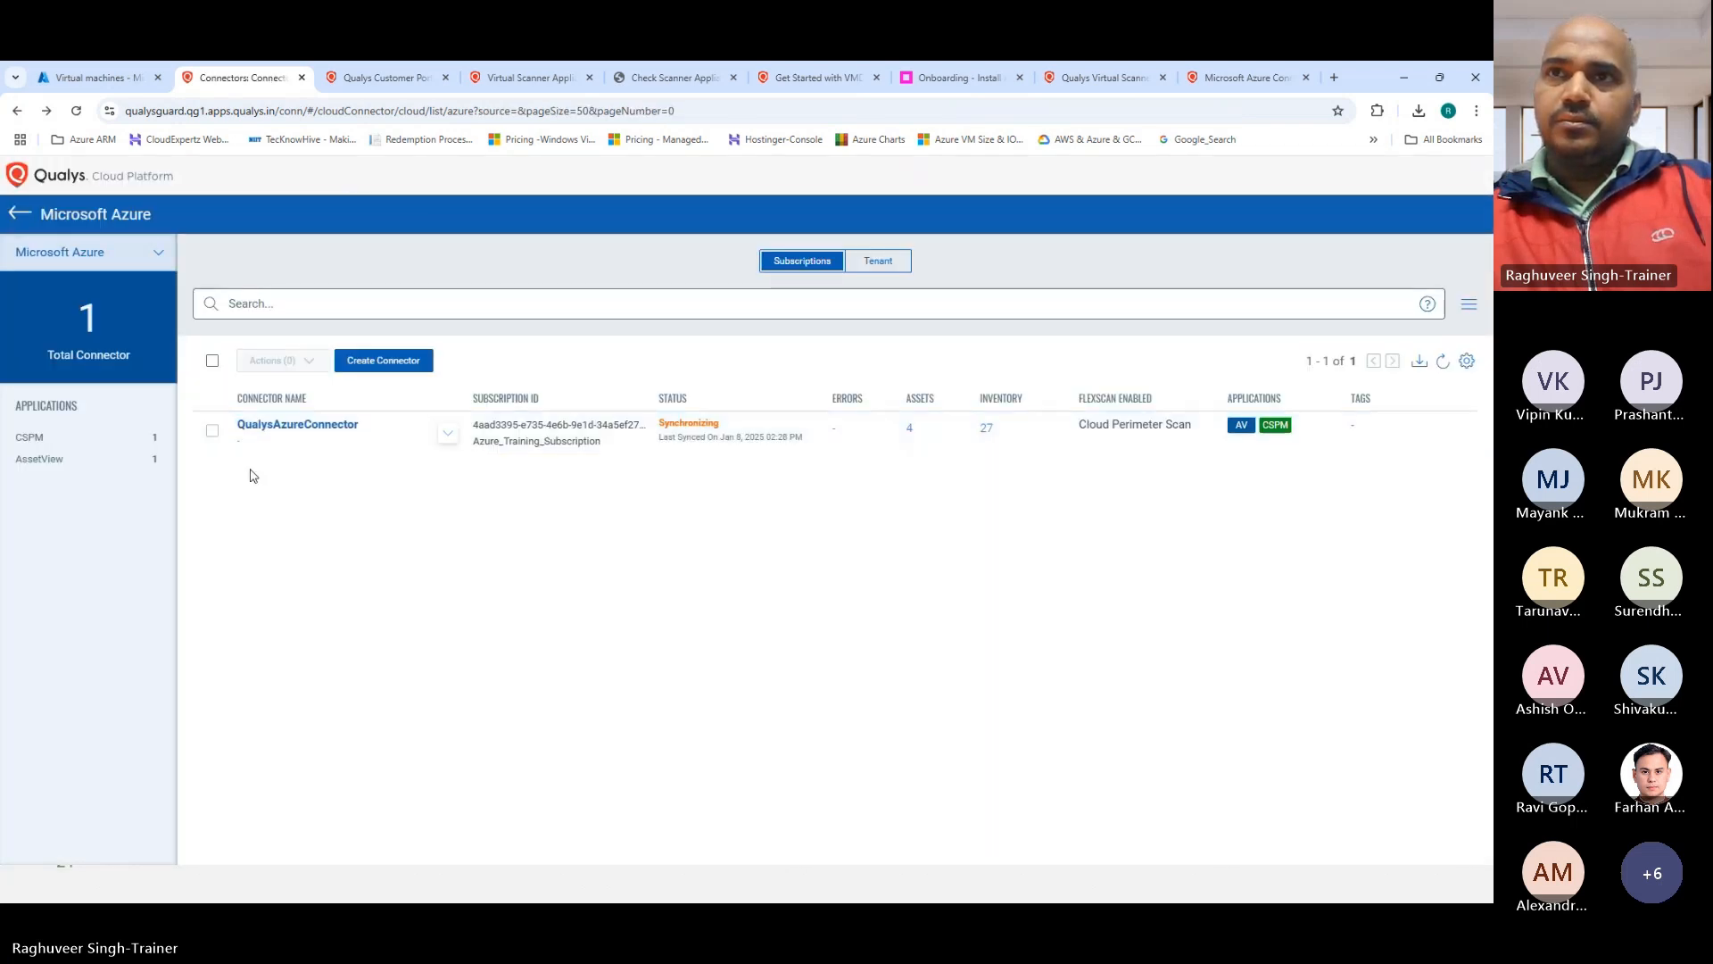
pyautogui.click(212, 431)
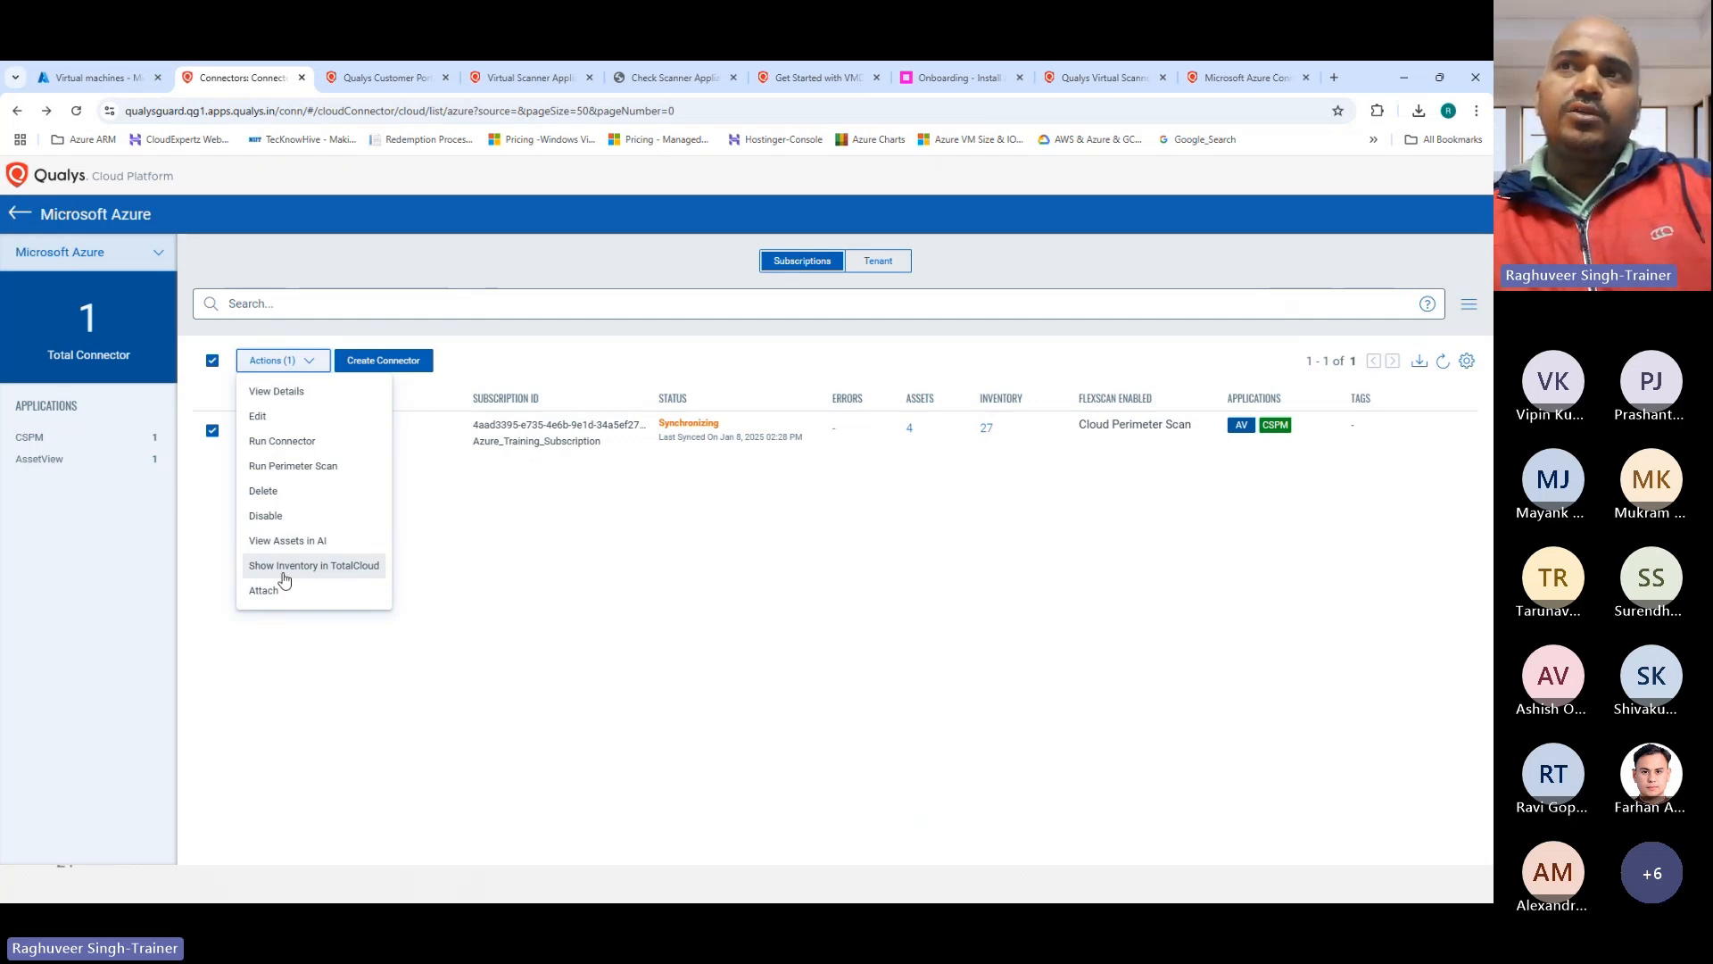
pyautogui.click(343, 575)
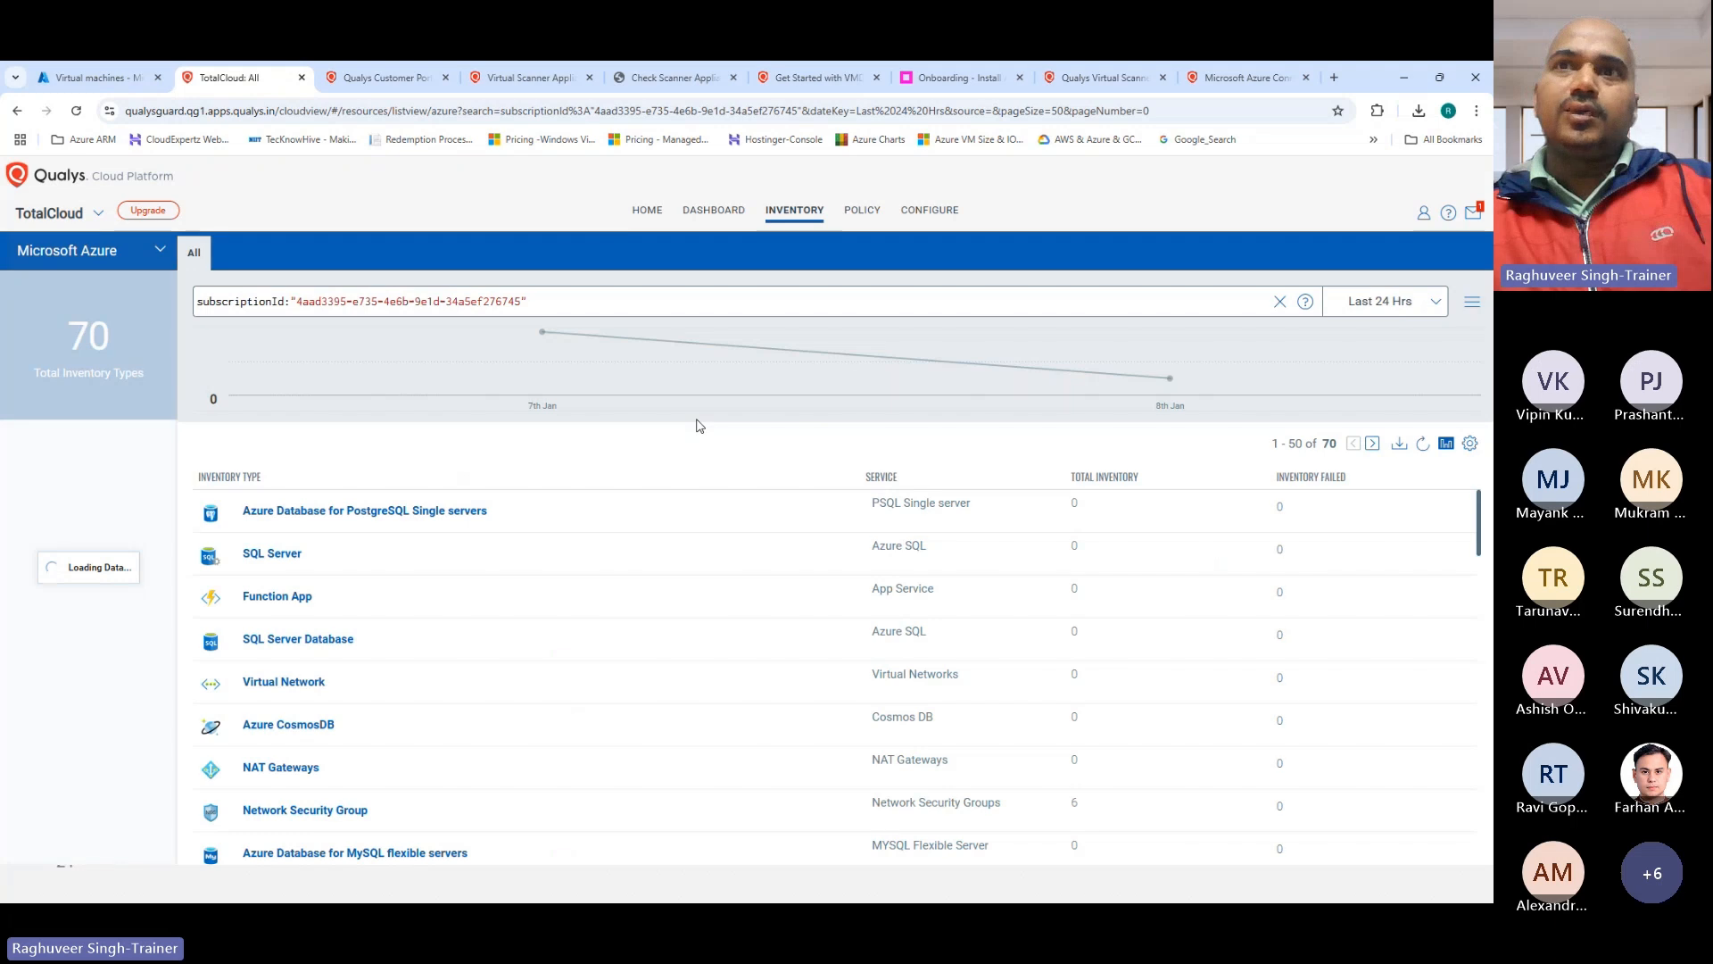
# Step: Examine the Azure inventory types in TotalCloud, with each type's service, total inventory and failed inventory
pyautogui.scroll(-4, 503, 629)
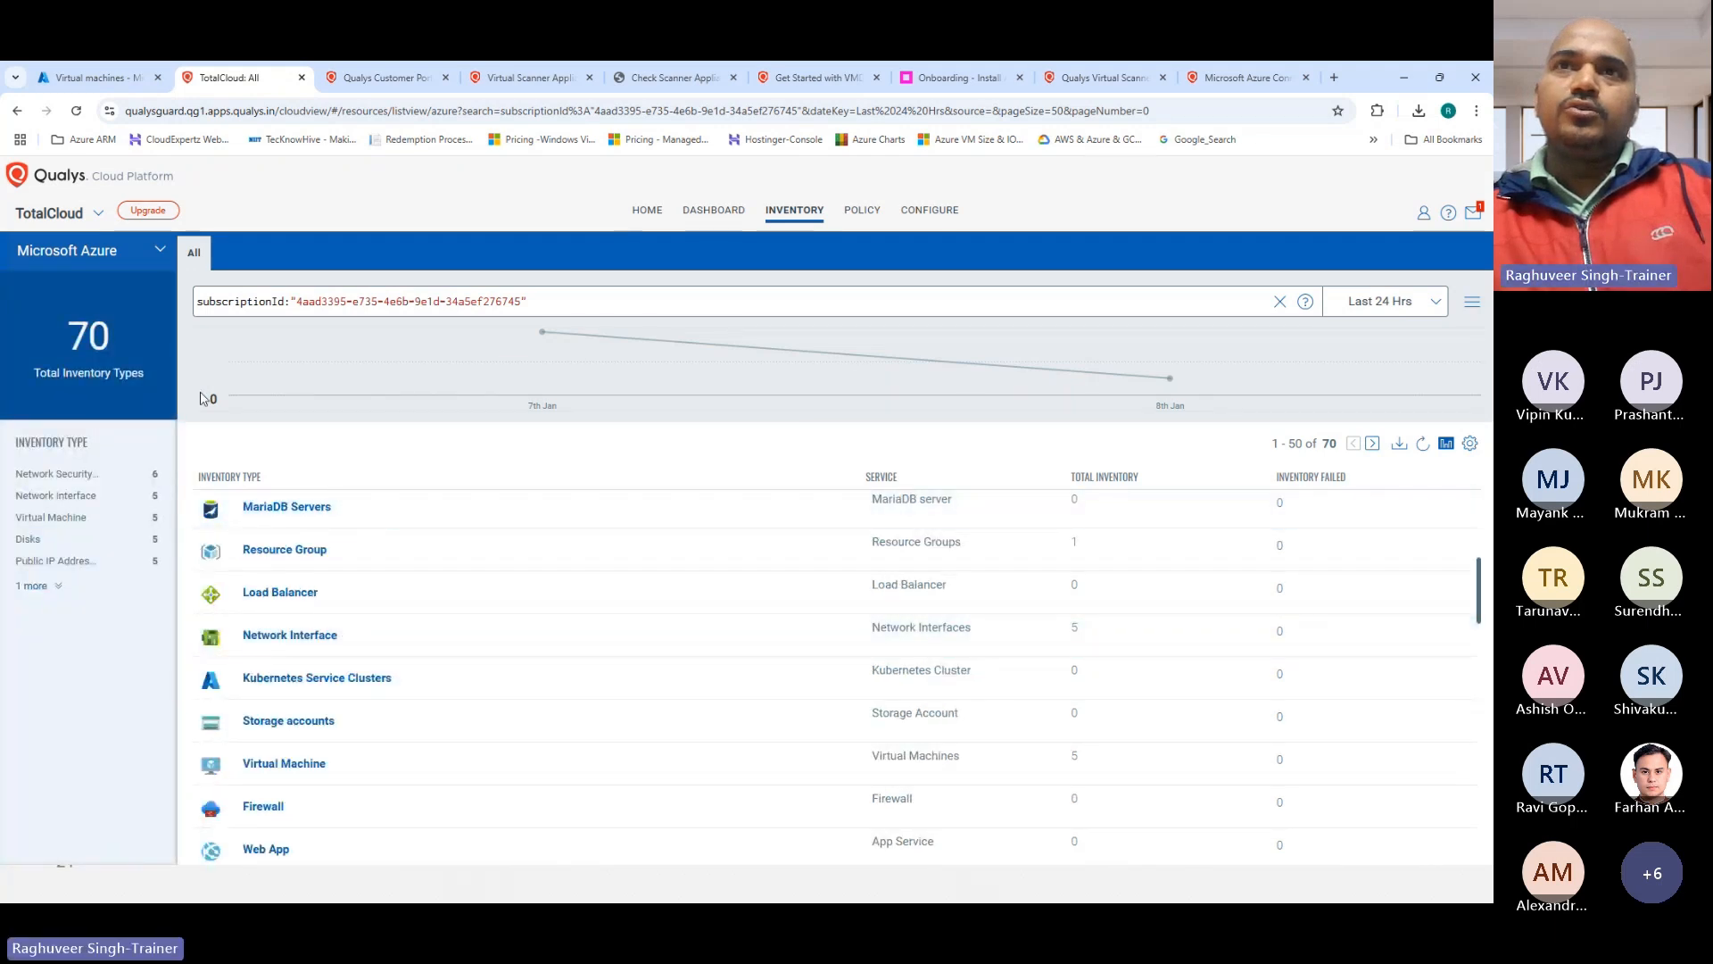
pyautogui.scroll(-1, 848, 544)
pyautogui.scroll(4, 382, 557)
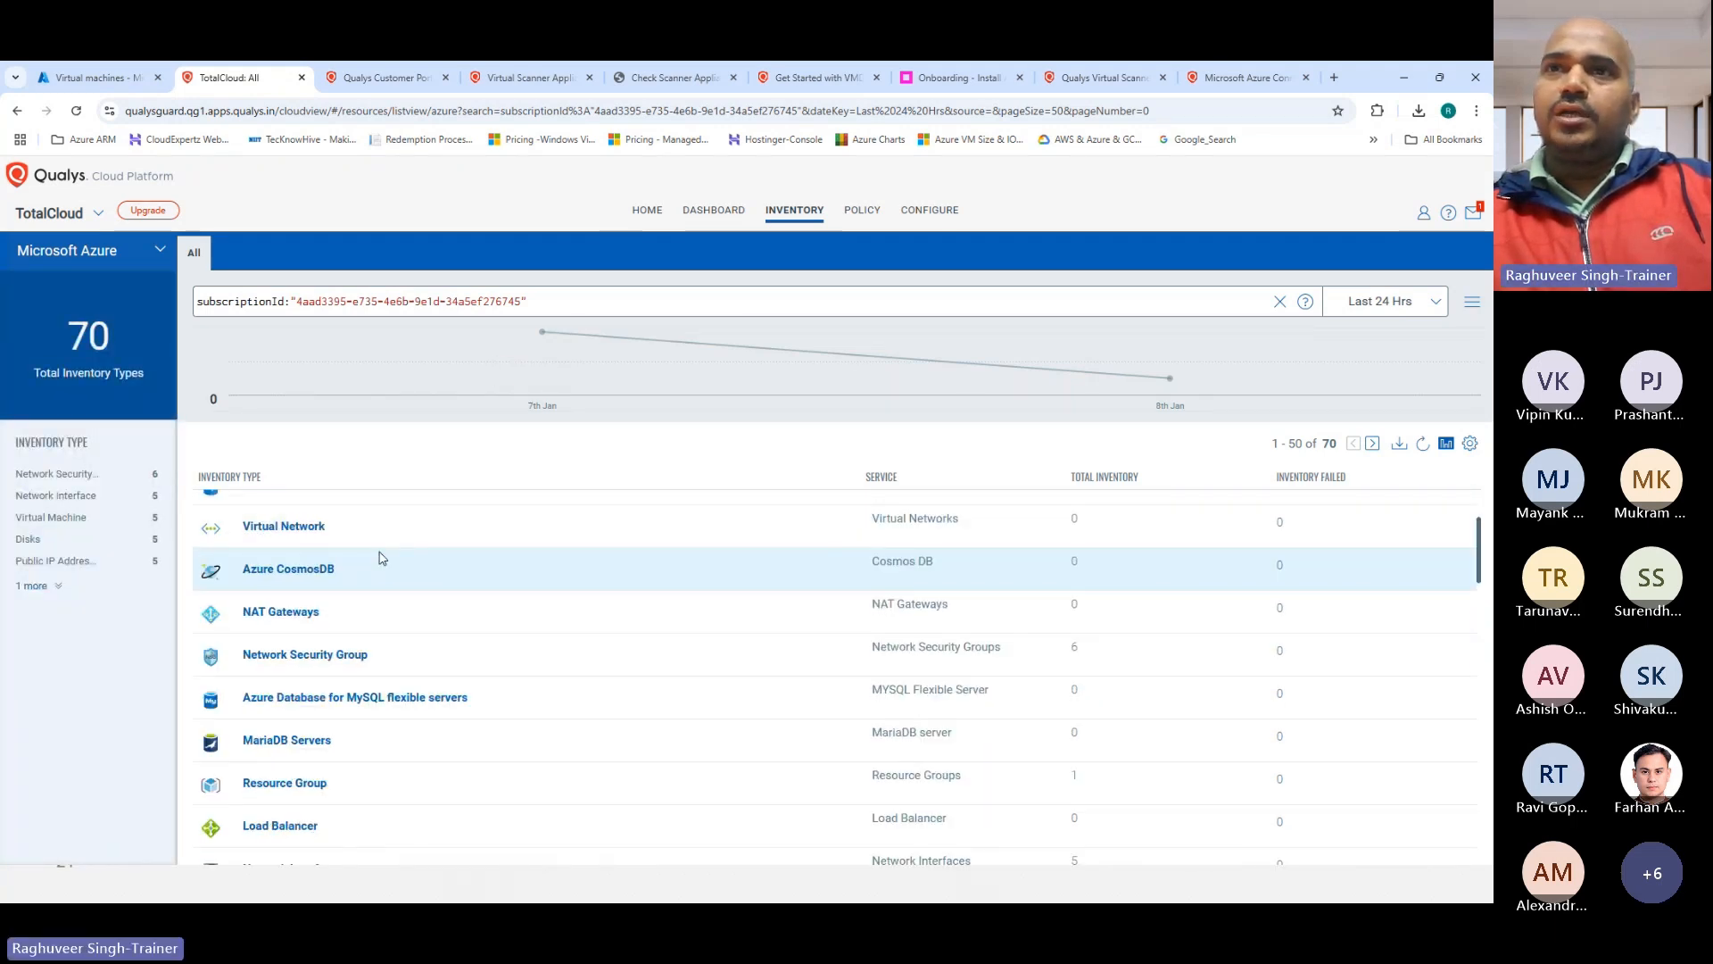
pyautogui.scroll(-2, 1073, 622)
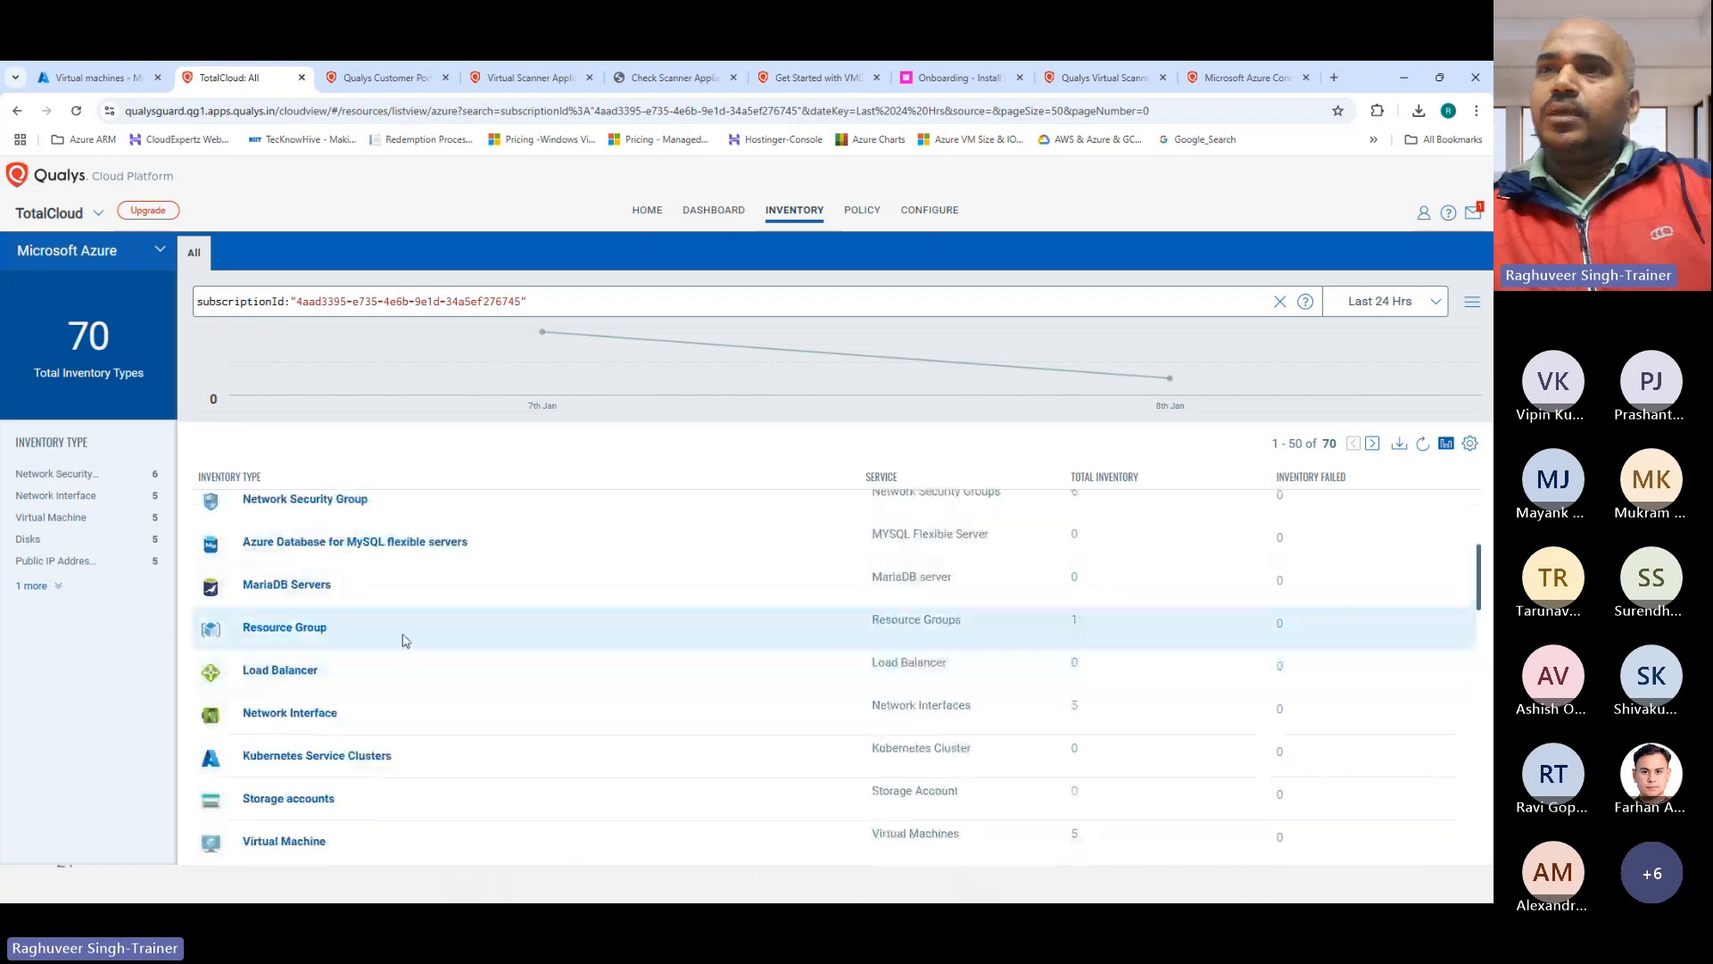
pyautogui.scroll(-2, 1074, 657)
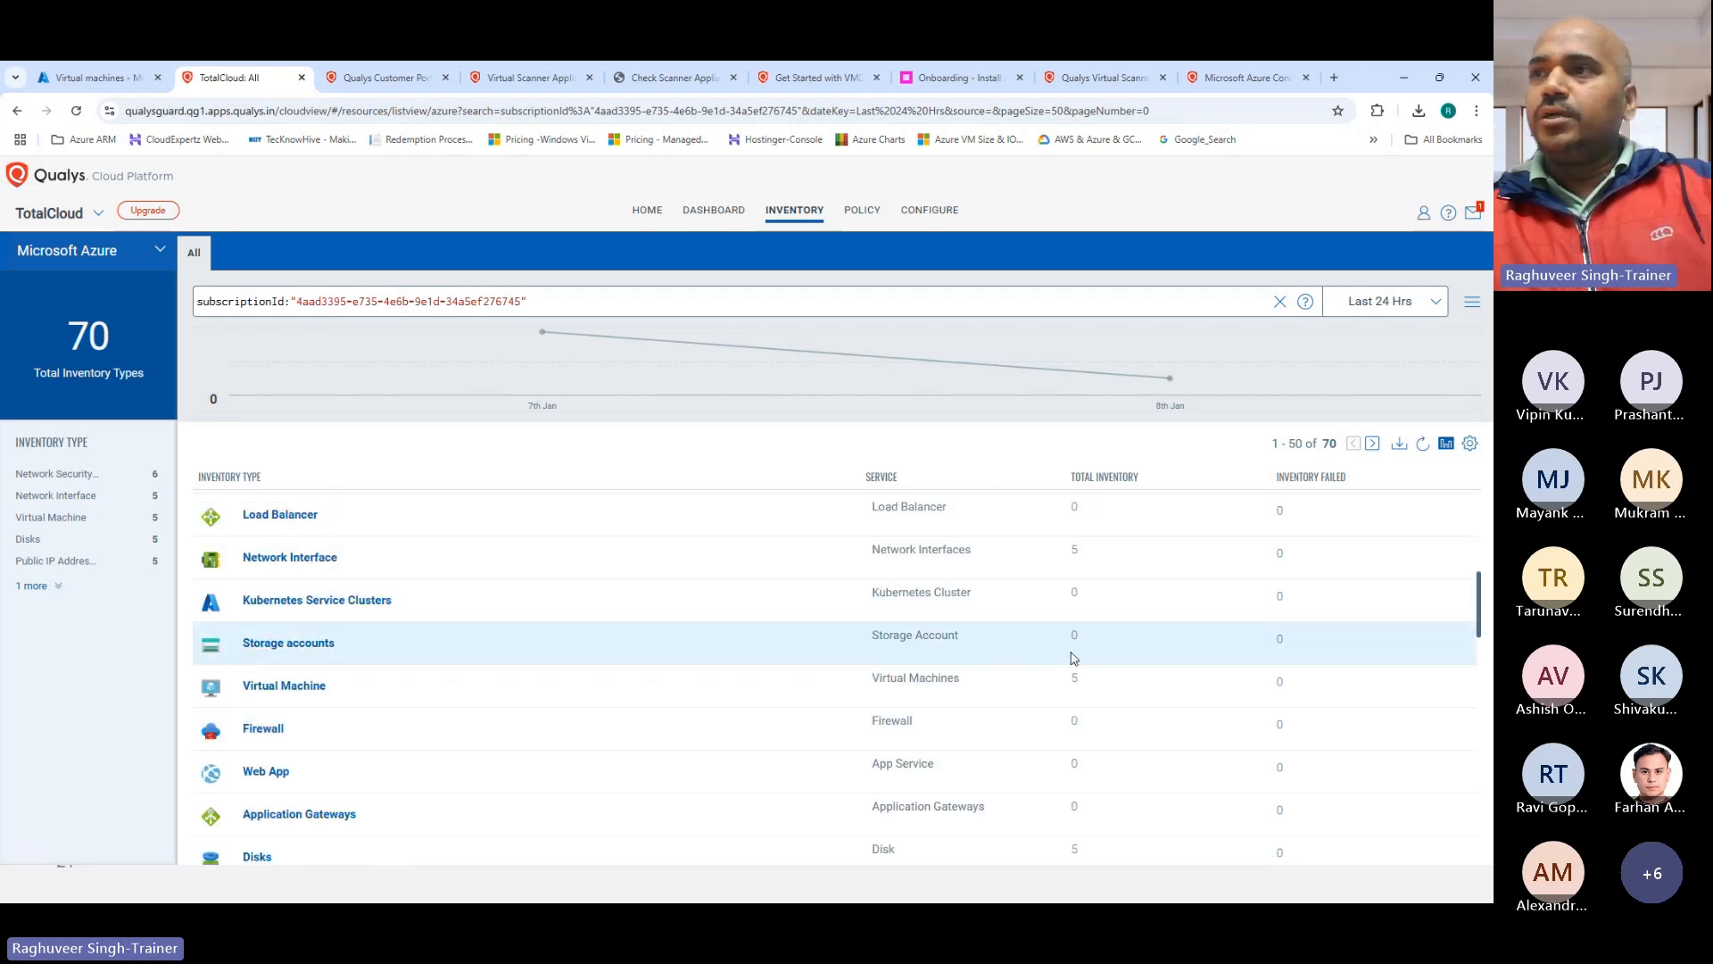
pyautogui.scroll(-3, 1066, 678)
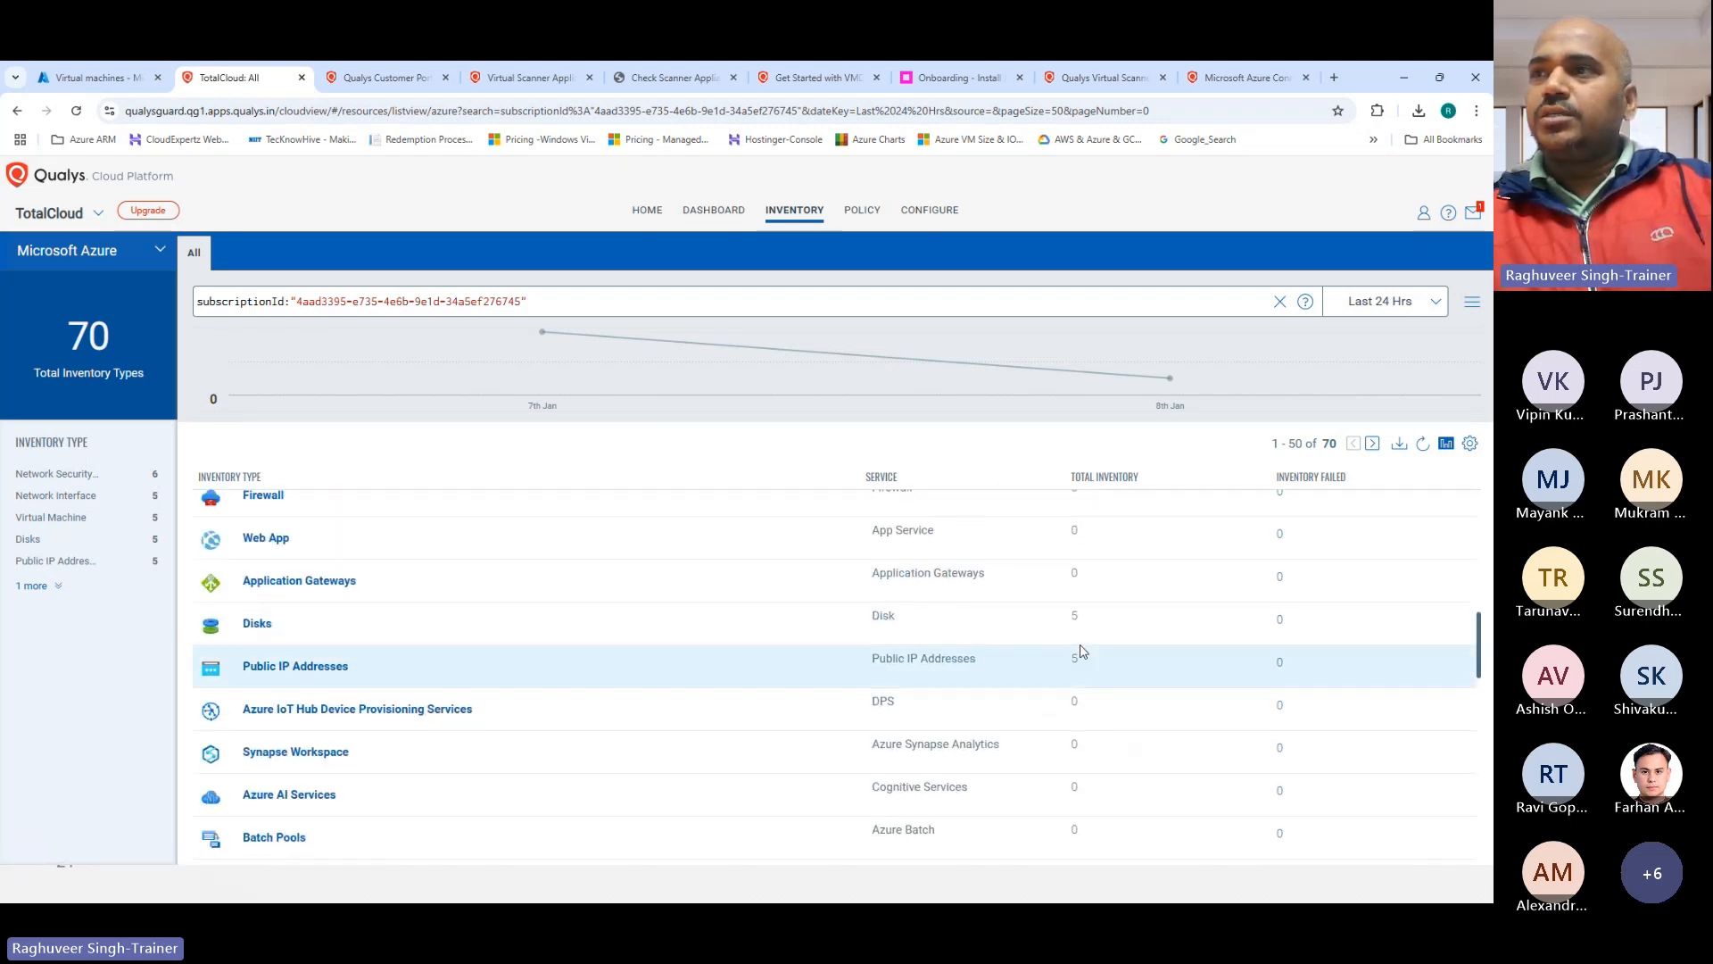
pyautogui.scroll(-2, 994, 673)
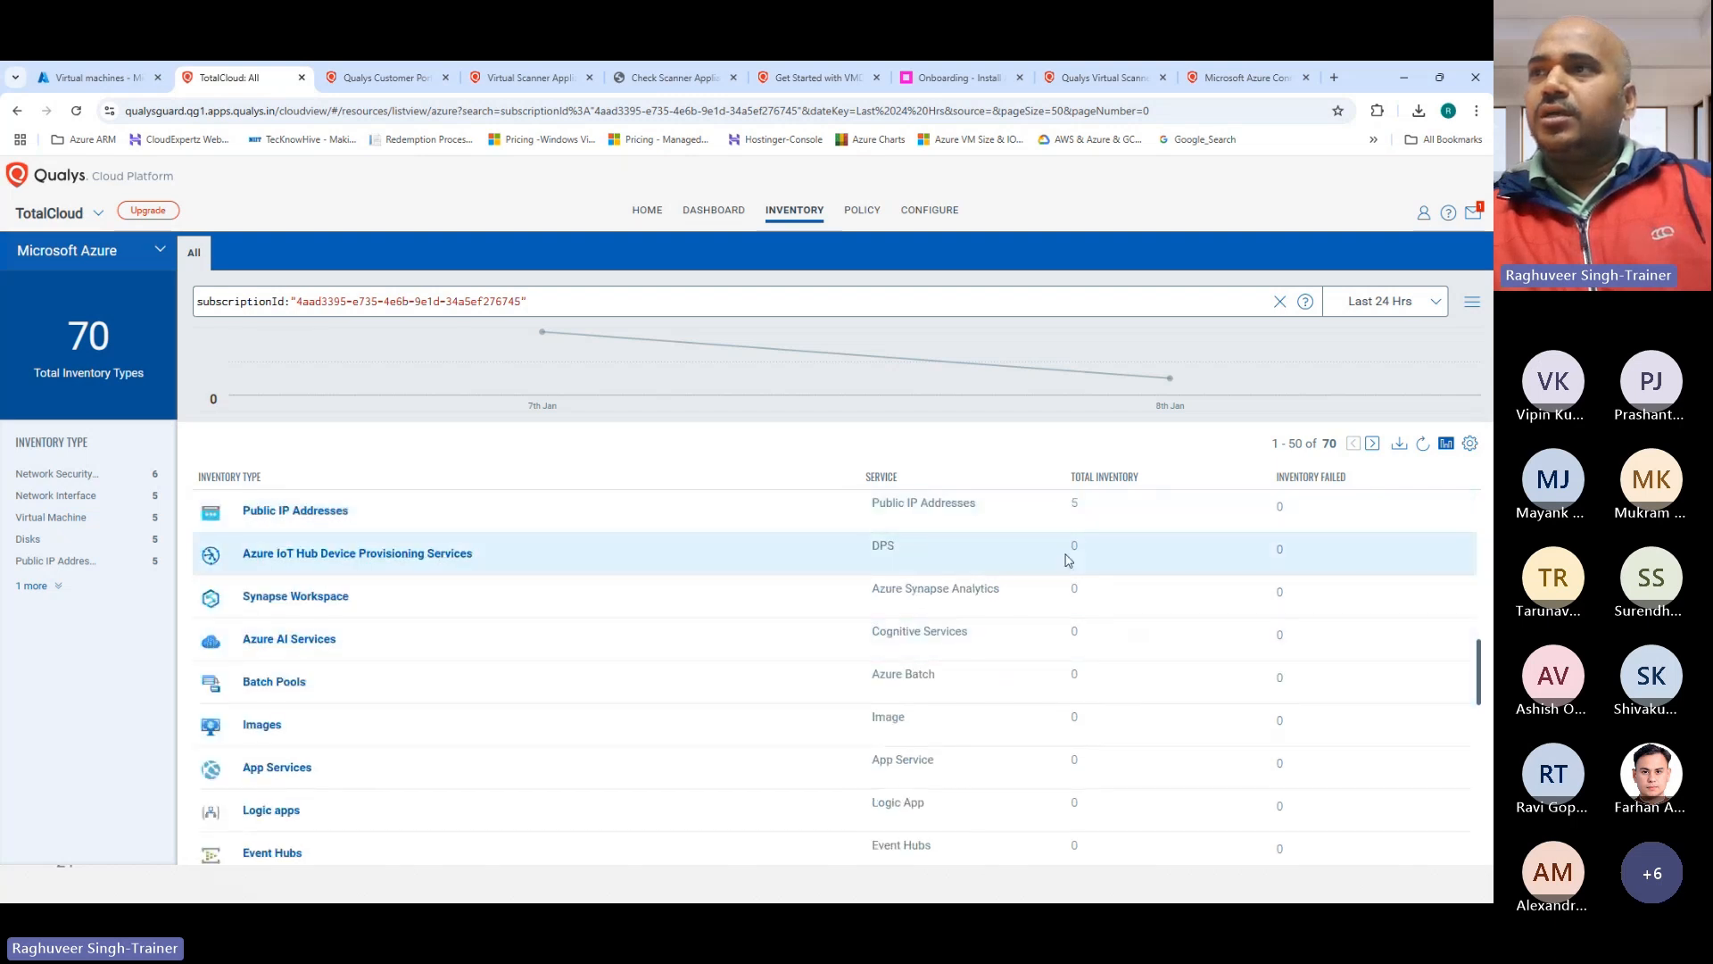
pyautogui.scroll(-7, 661, 597)
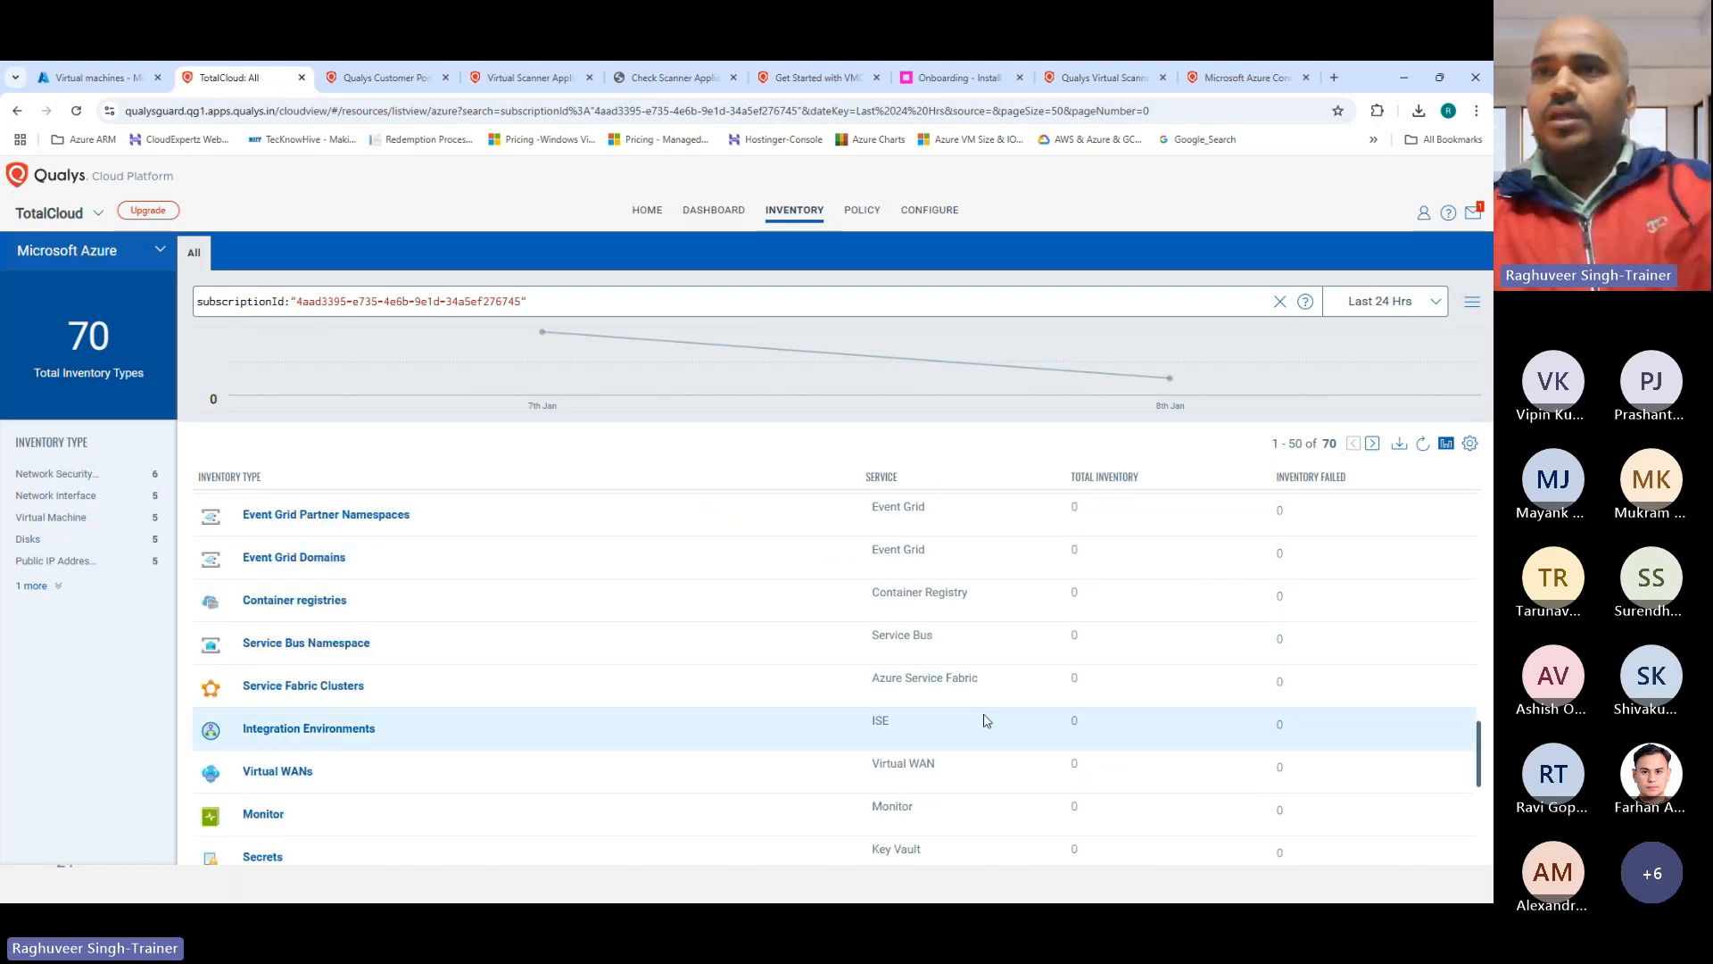
pyautogui.scroll(-4, 986, 721)
pyautogui.scroll(-2, 383, 688)
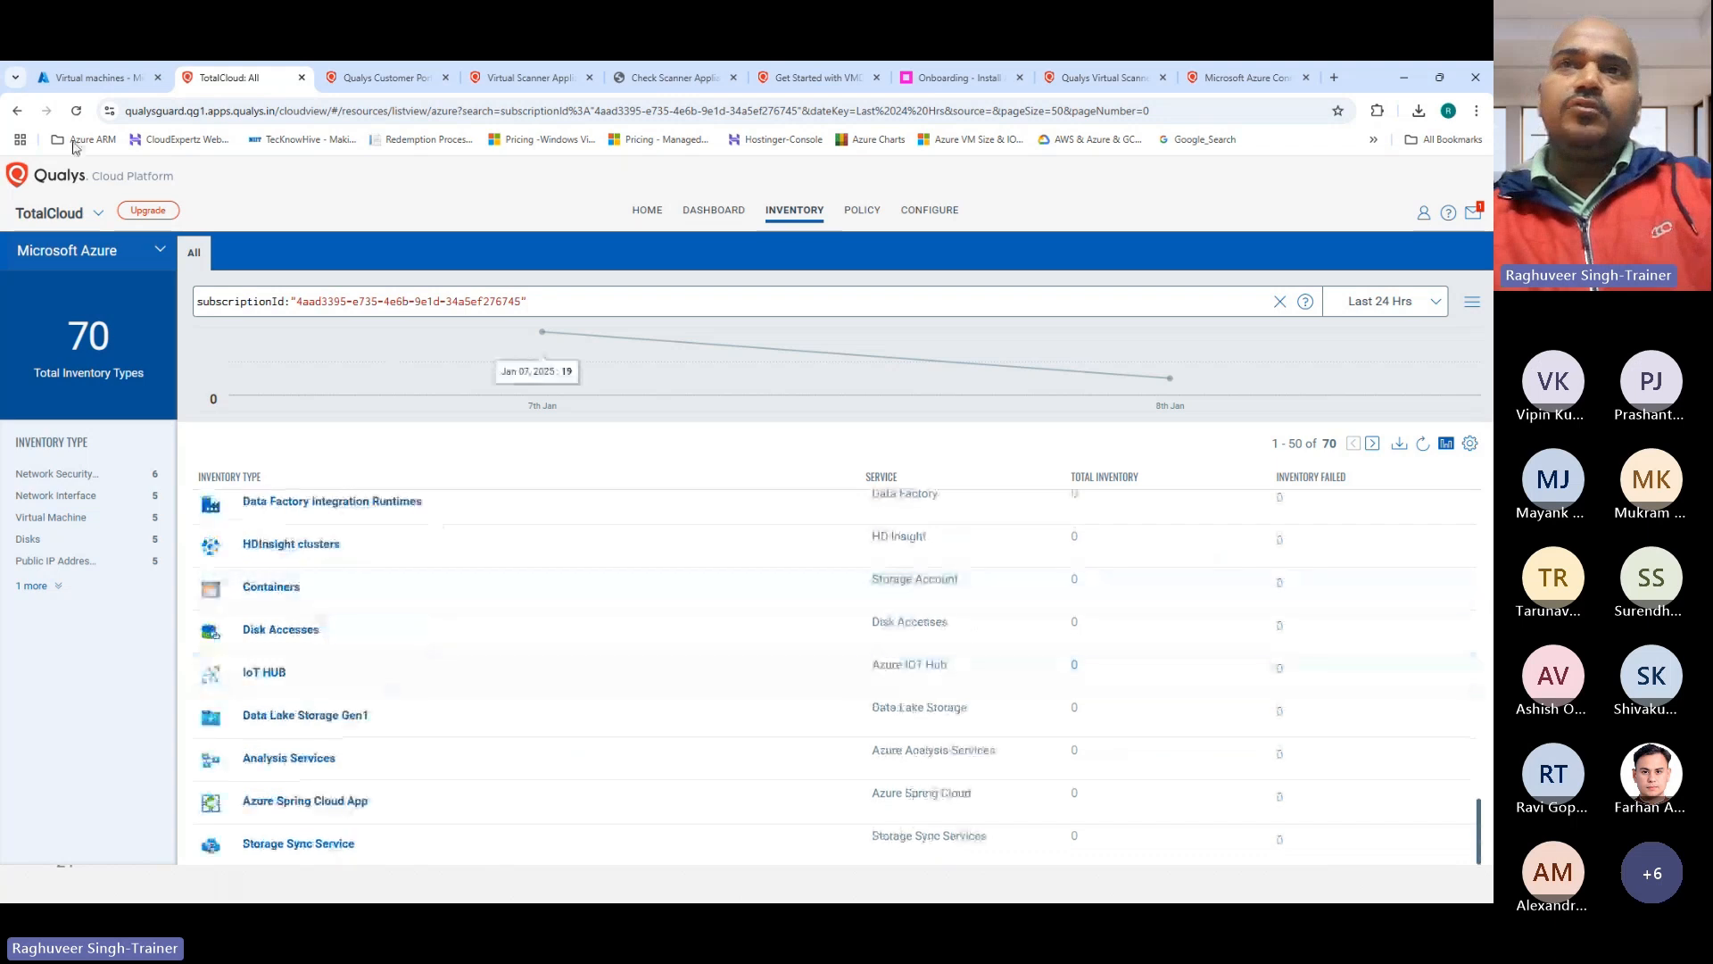
# Step: Check the option to attach QualysAzureConnector to a tenant connector, cancel it, and review the connector's remaining actions
pyautogui.click(17, 110)
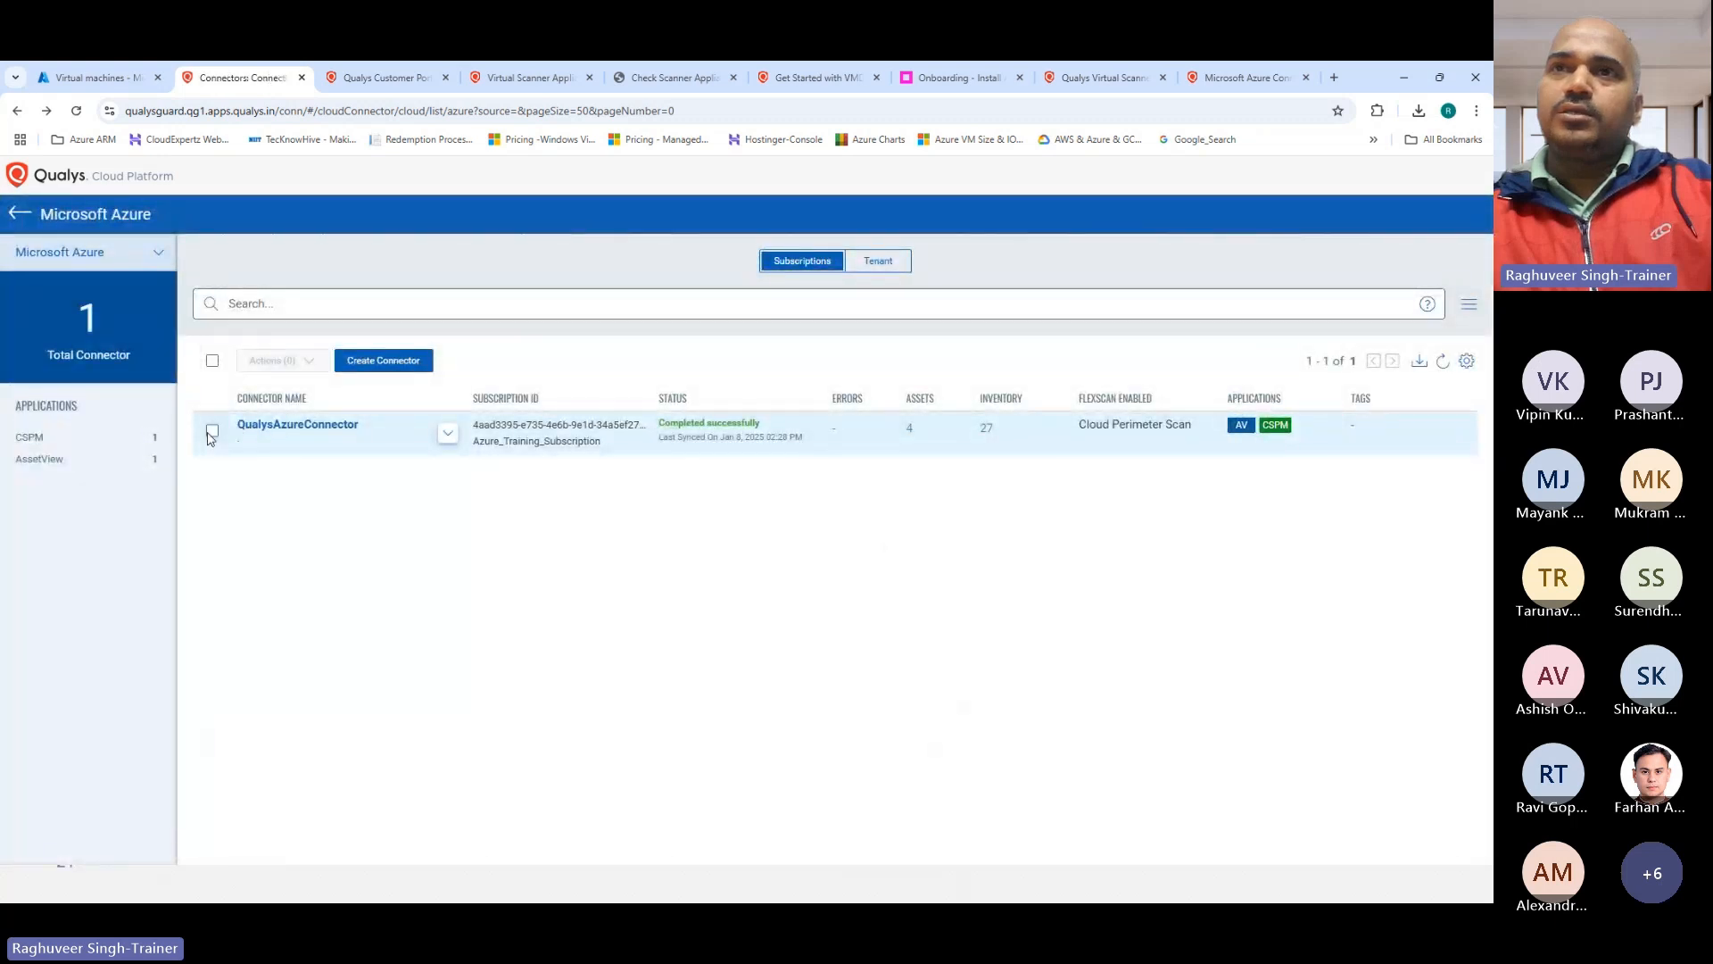
pyautogui.click(213, 431)
pyautogui.click(282, 362)
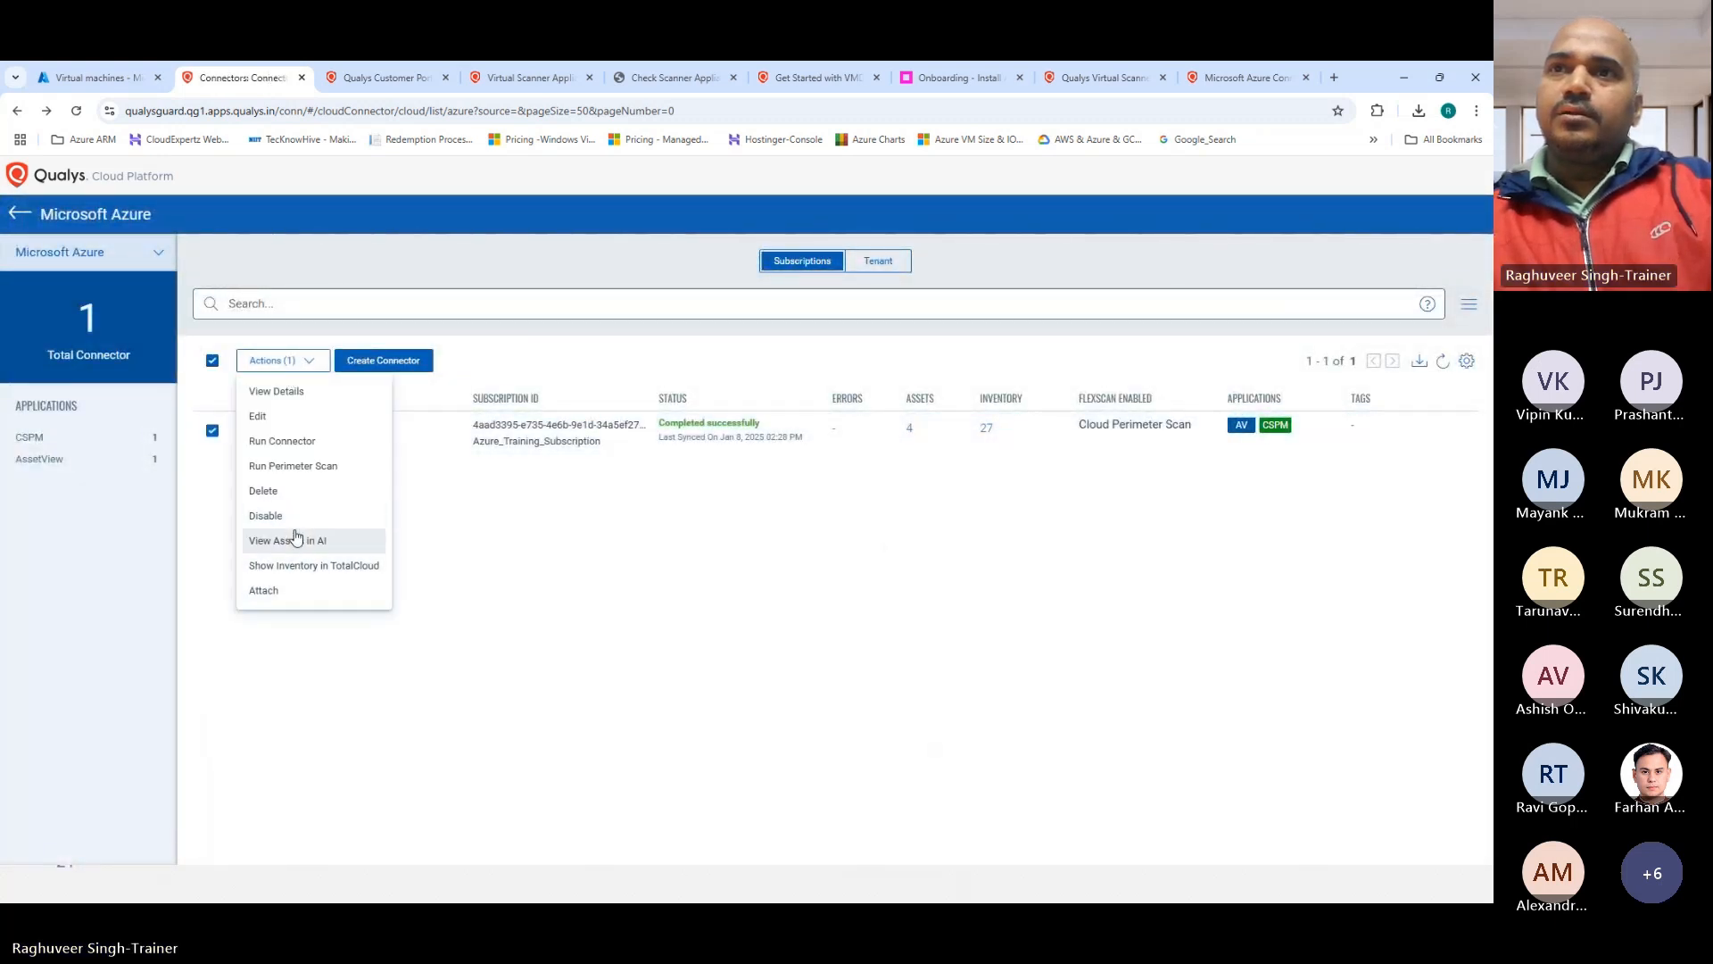
pyautogui.click(264, 591)
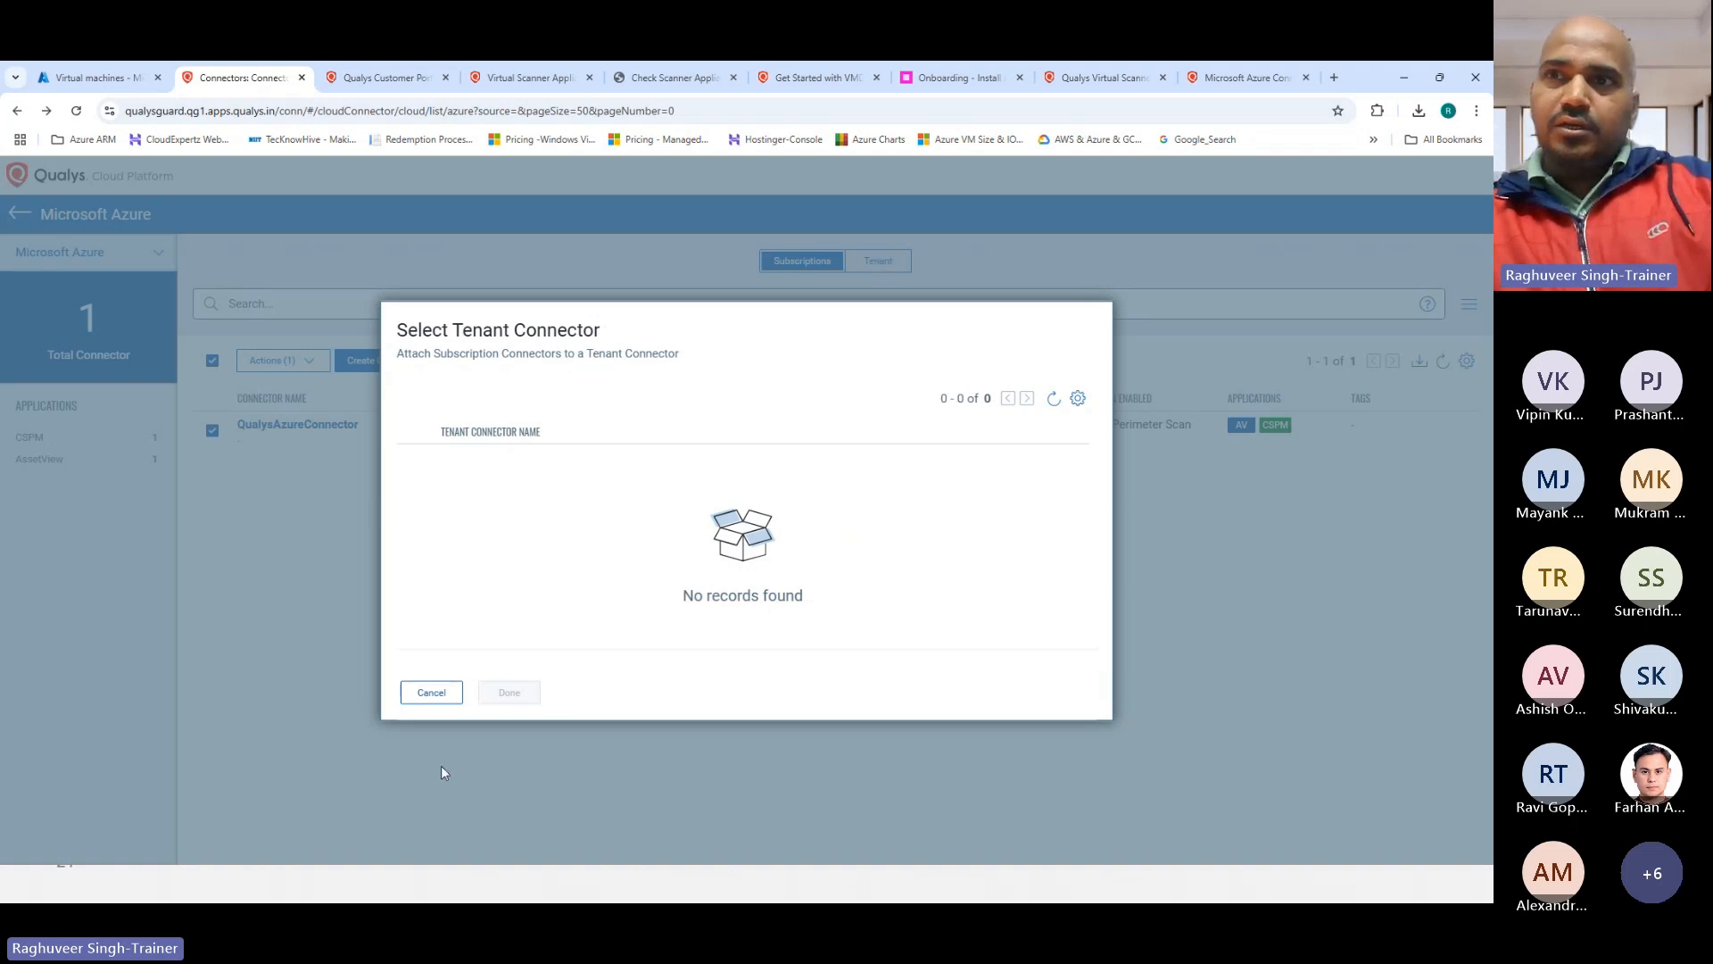
pyautogui.click(432, 693)
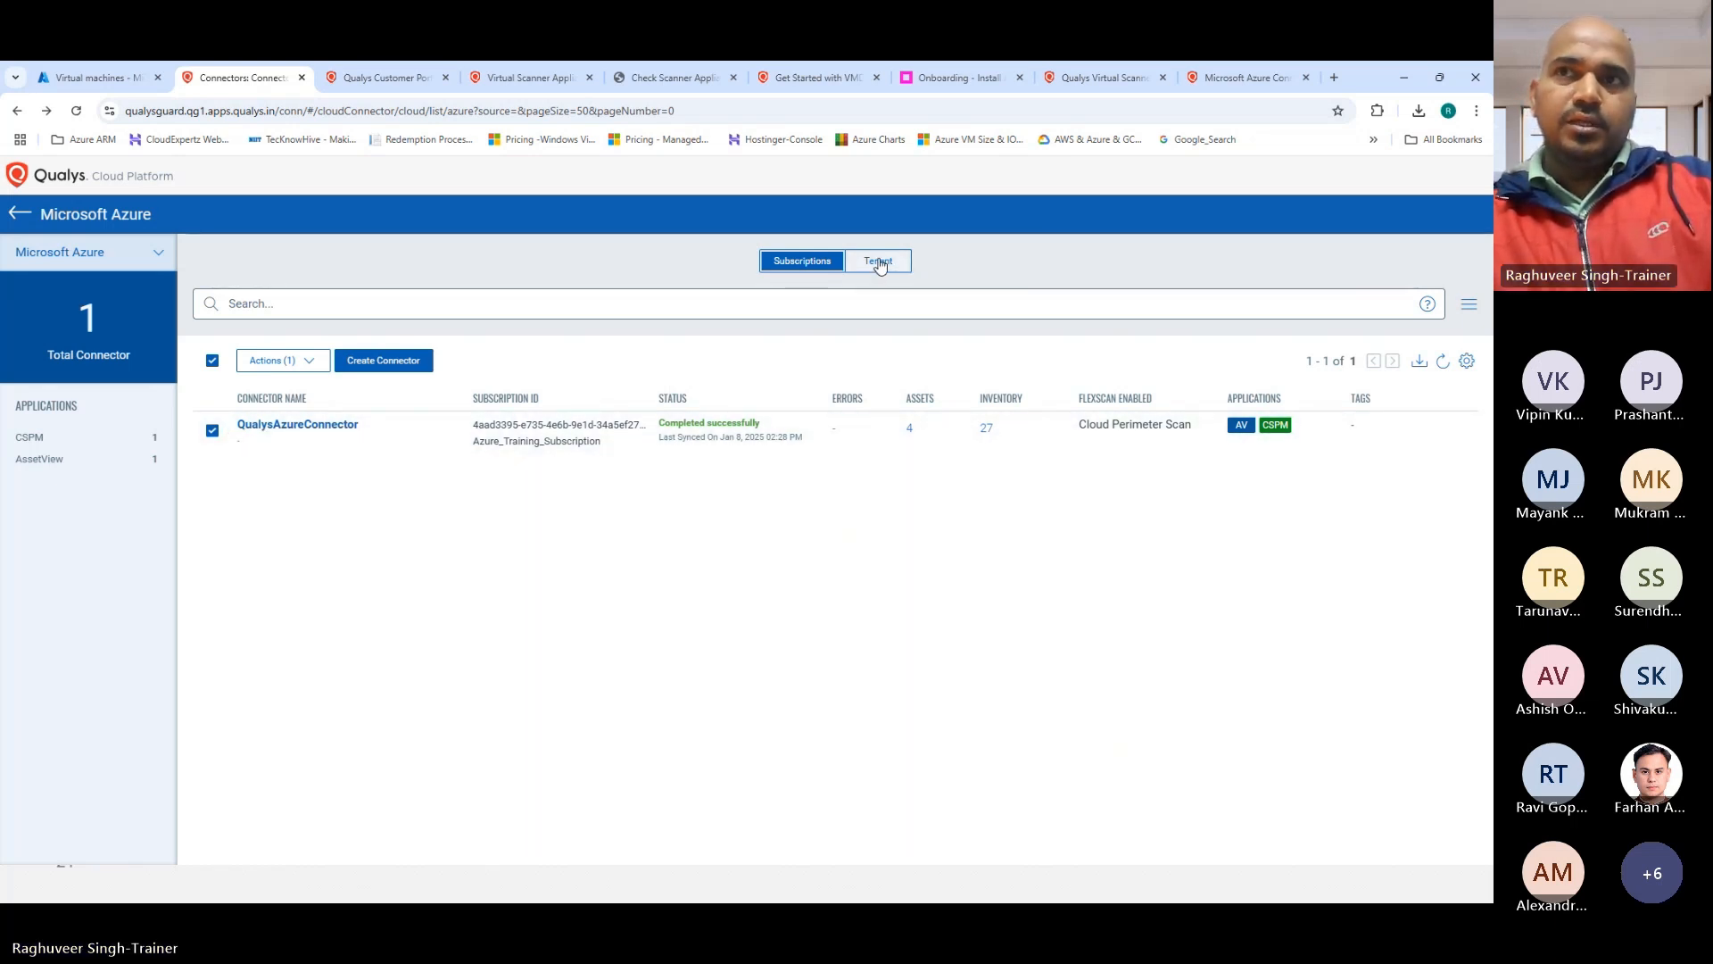
pyautogui.click(308, 362)
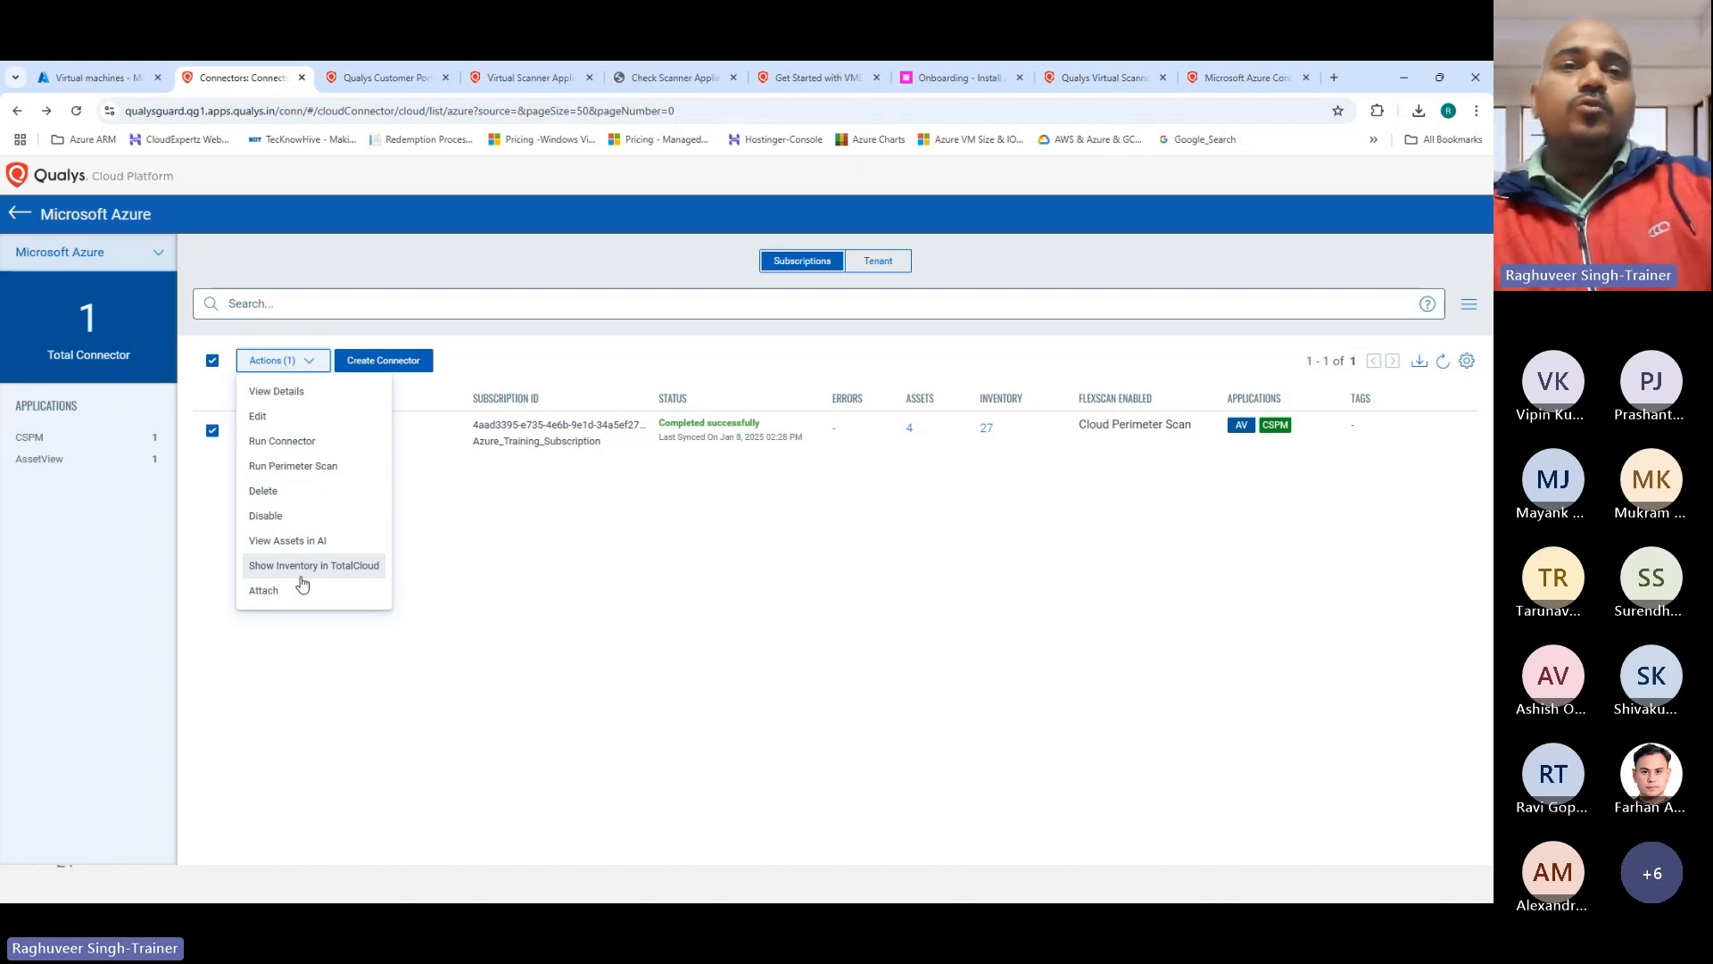
pyautogui.click(524, 553)
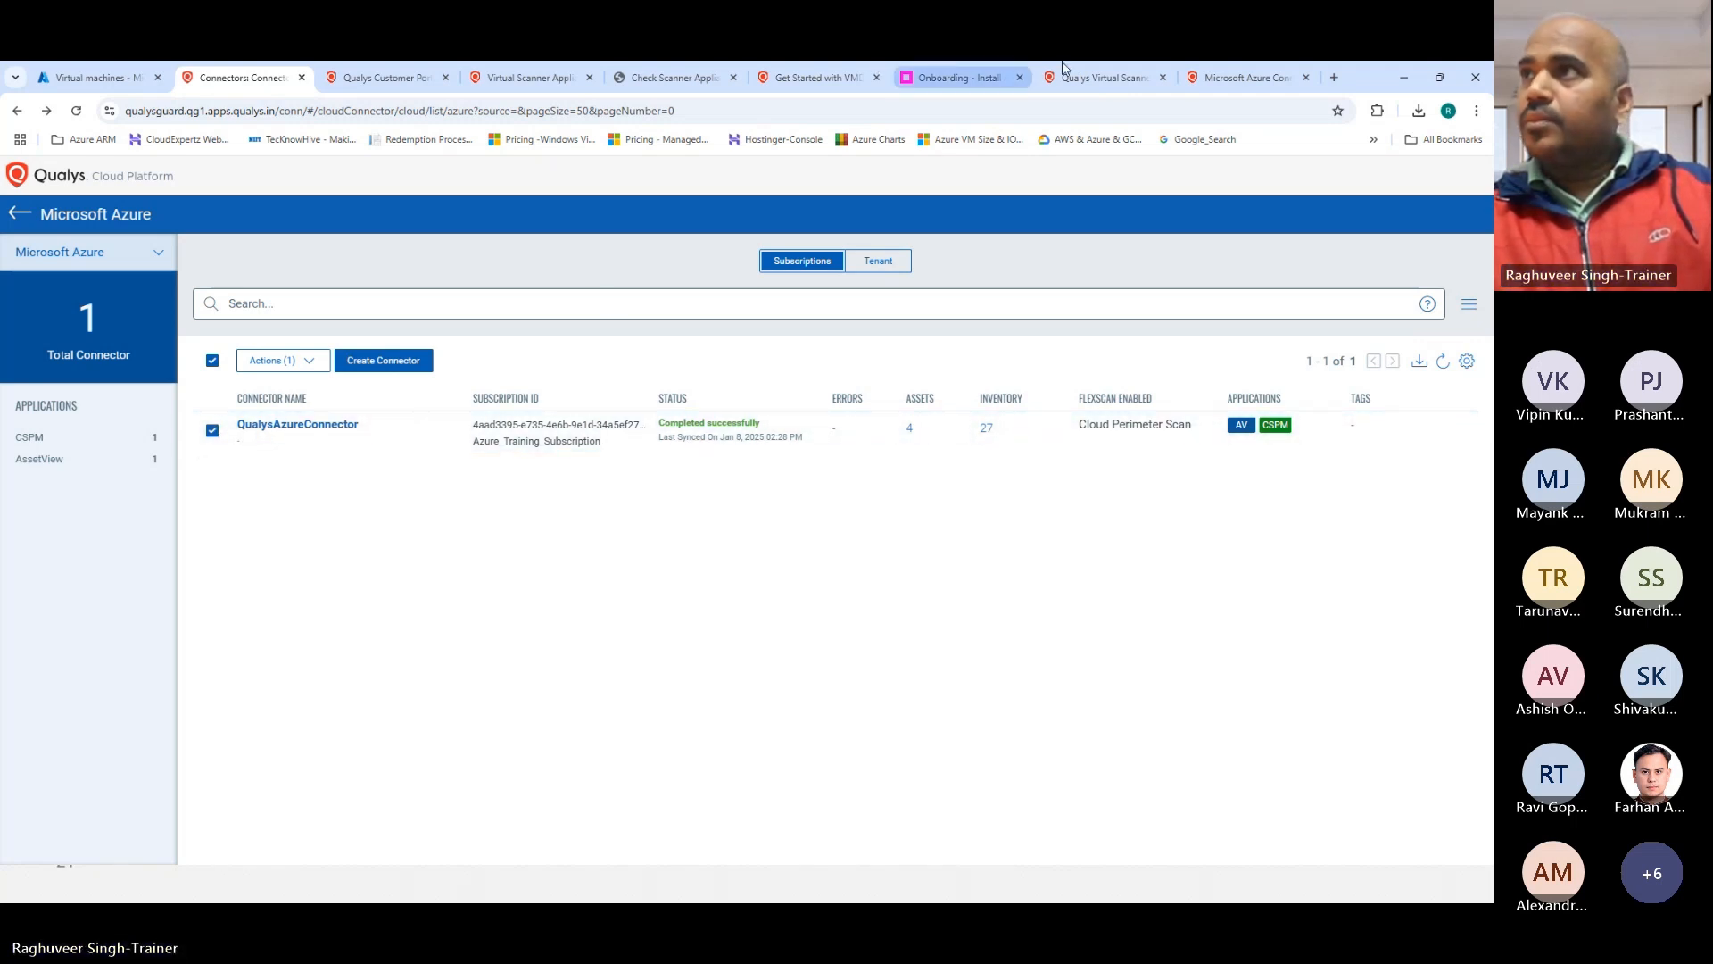
pyautogui.moveTo(1261, 81)
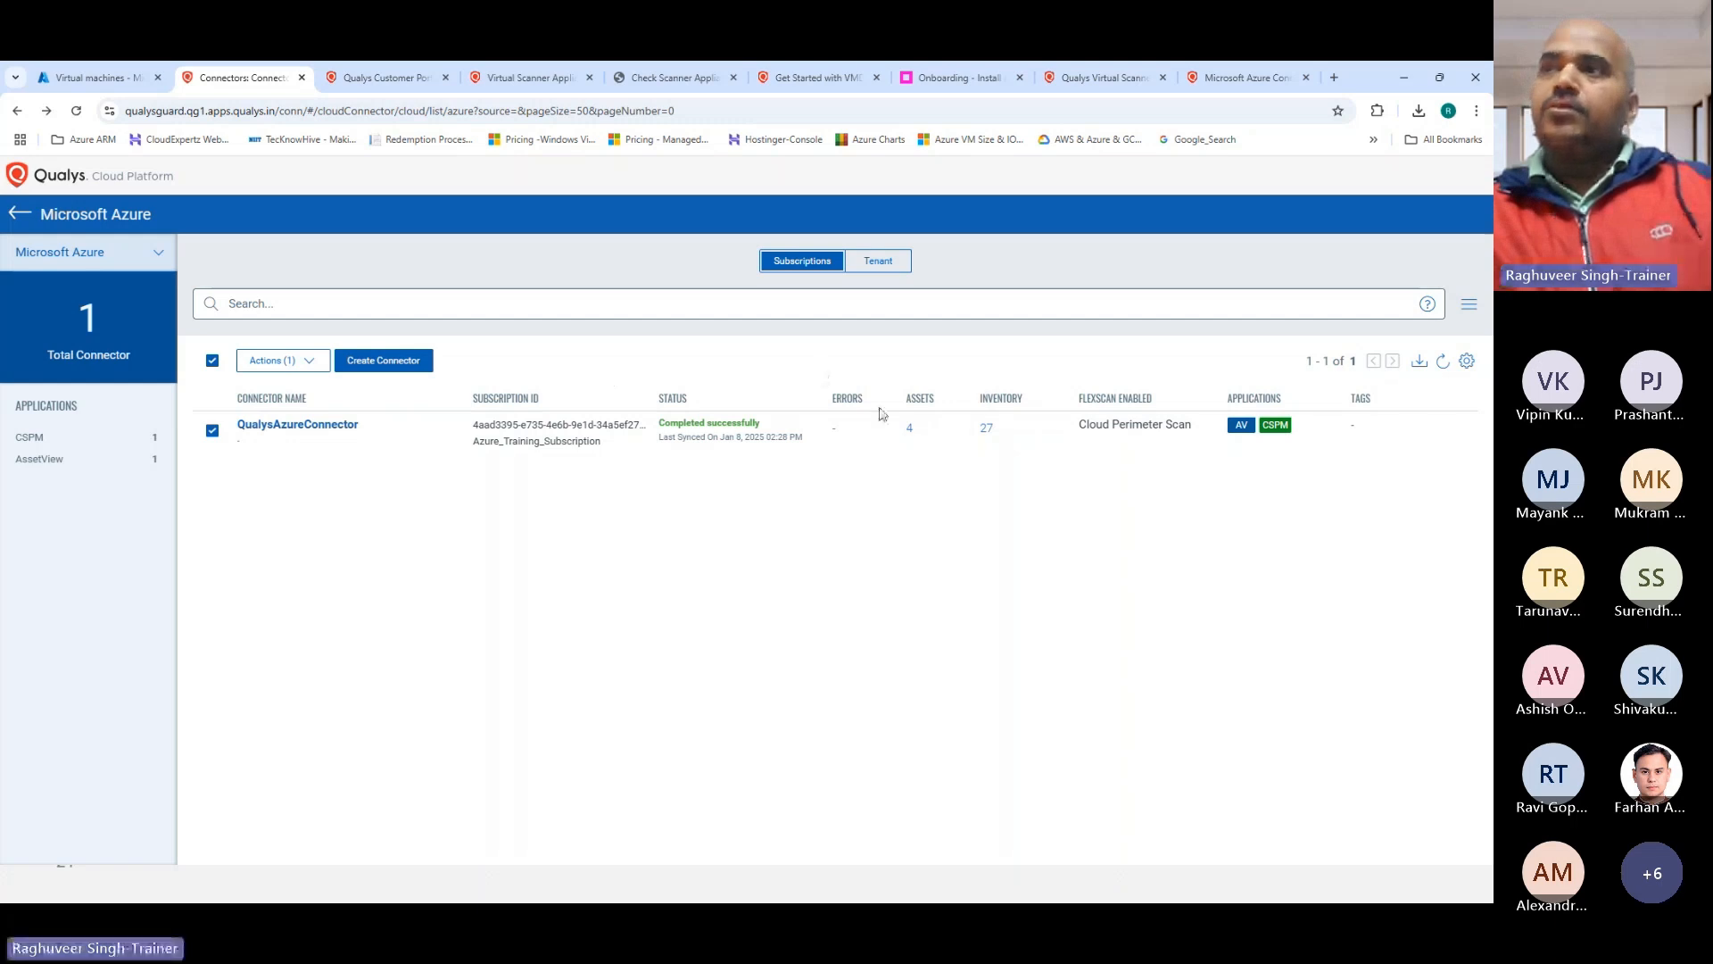
# Step: Open the assets behind QualysAzureConnector's asset count and examine the listed machines' addresses, sources and tags
pyautogui.click(909, 429)
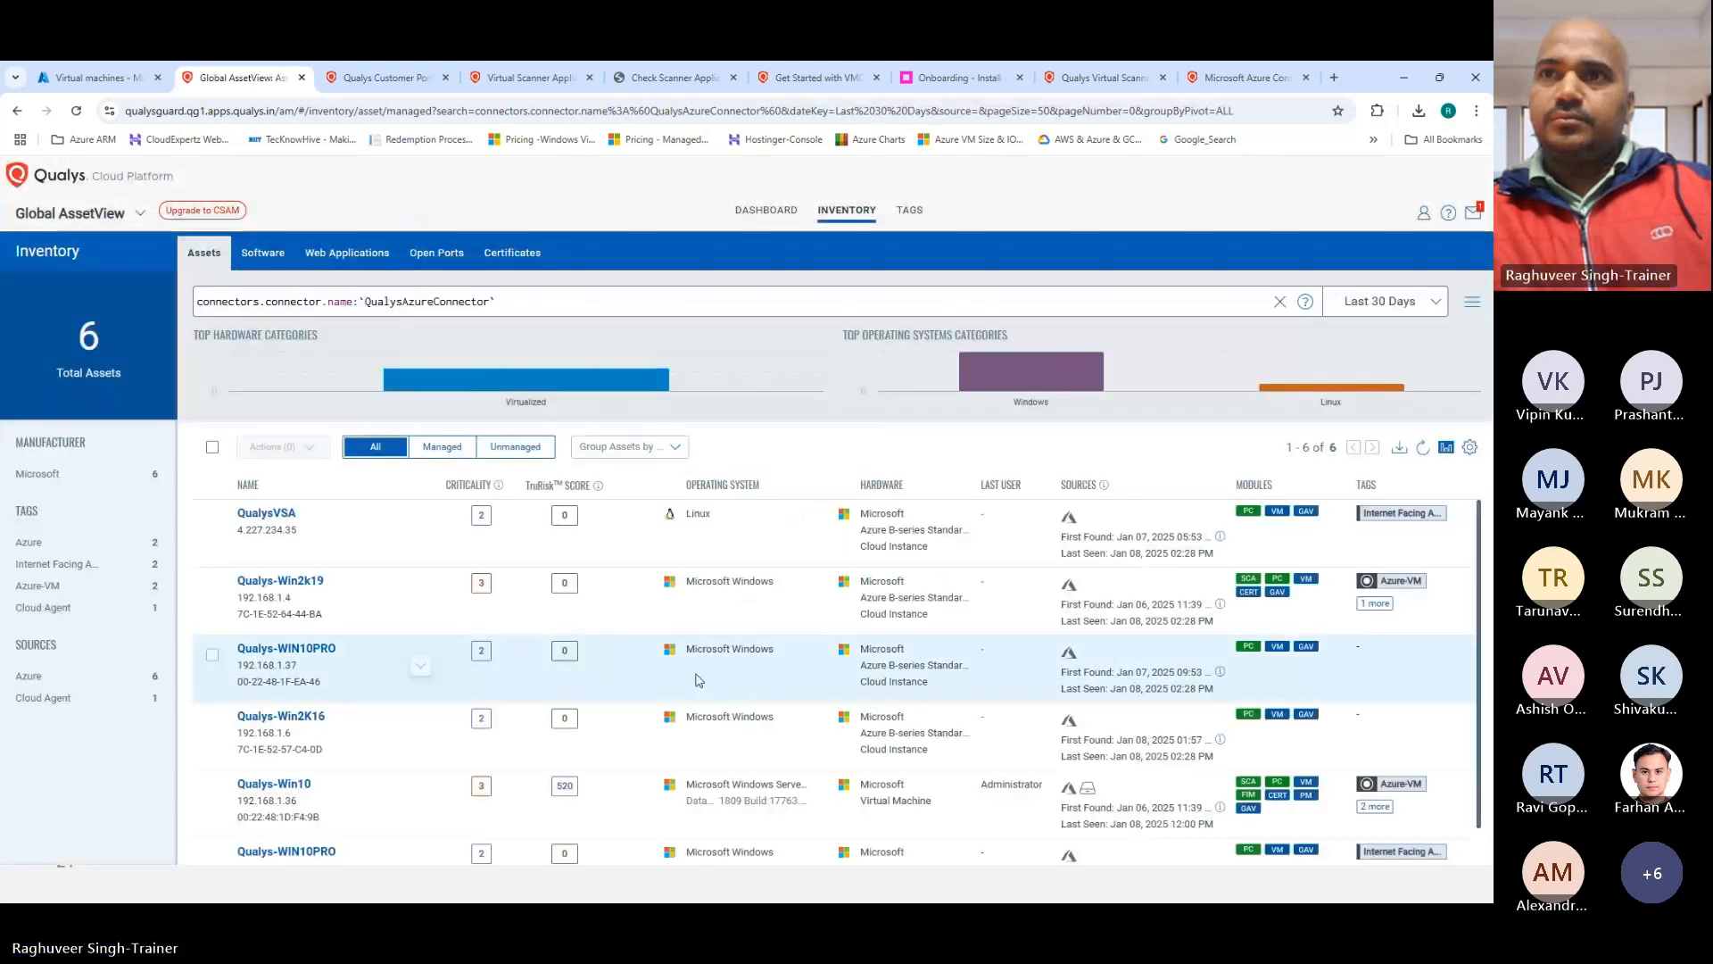
pyautogui.scroll(-1, 692, 674)
pyautogui.scroll(1, 431, 595)
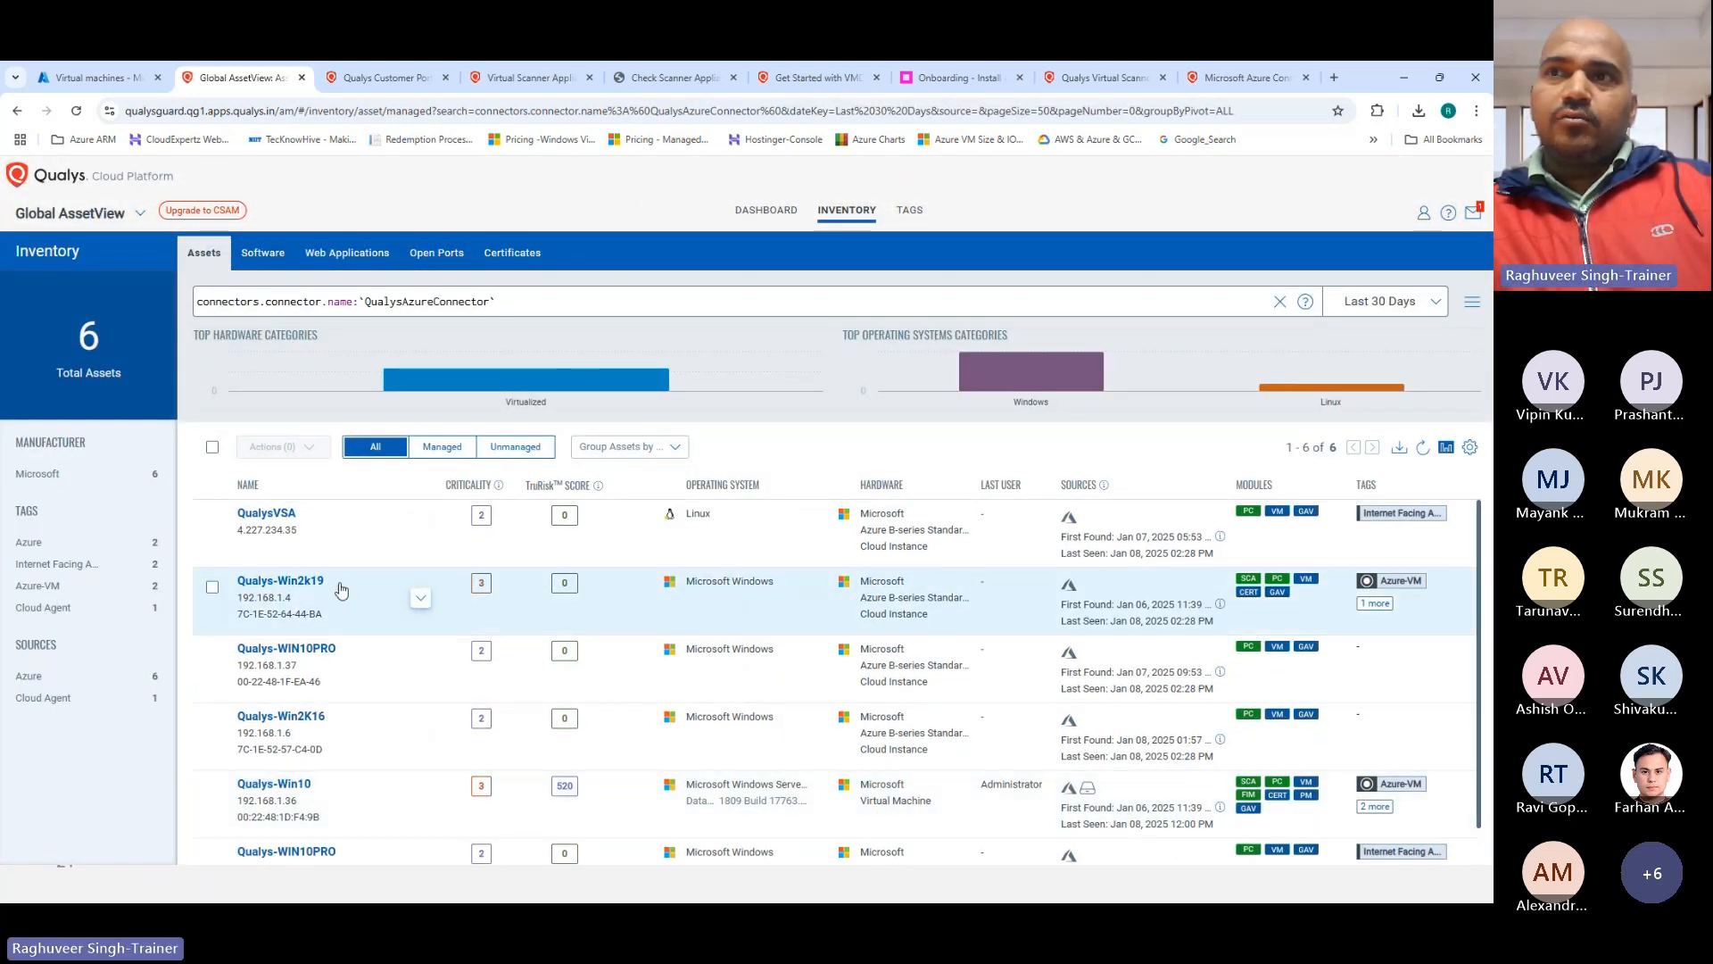
pyautogui.scroll(-1, 380, 747)
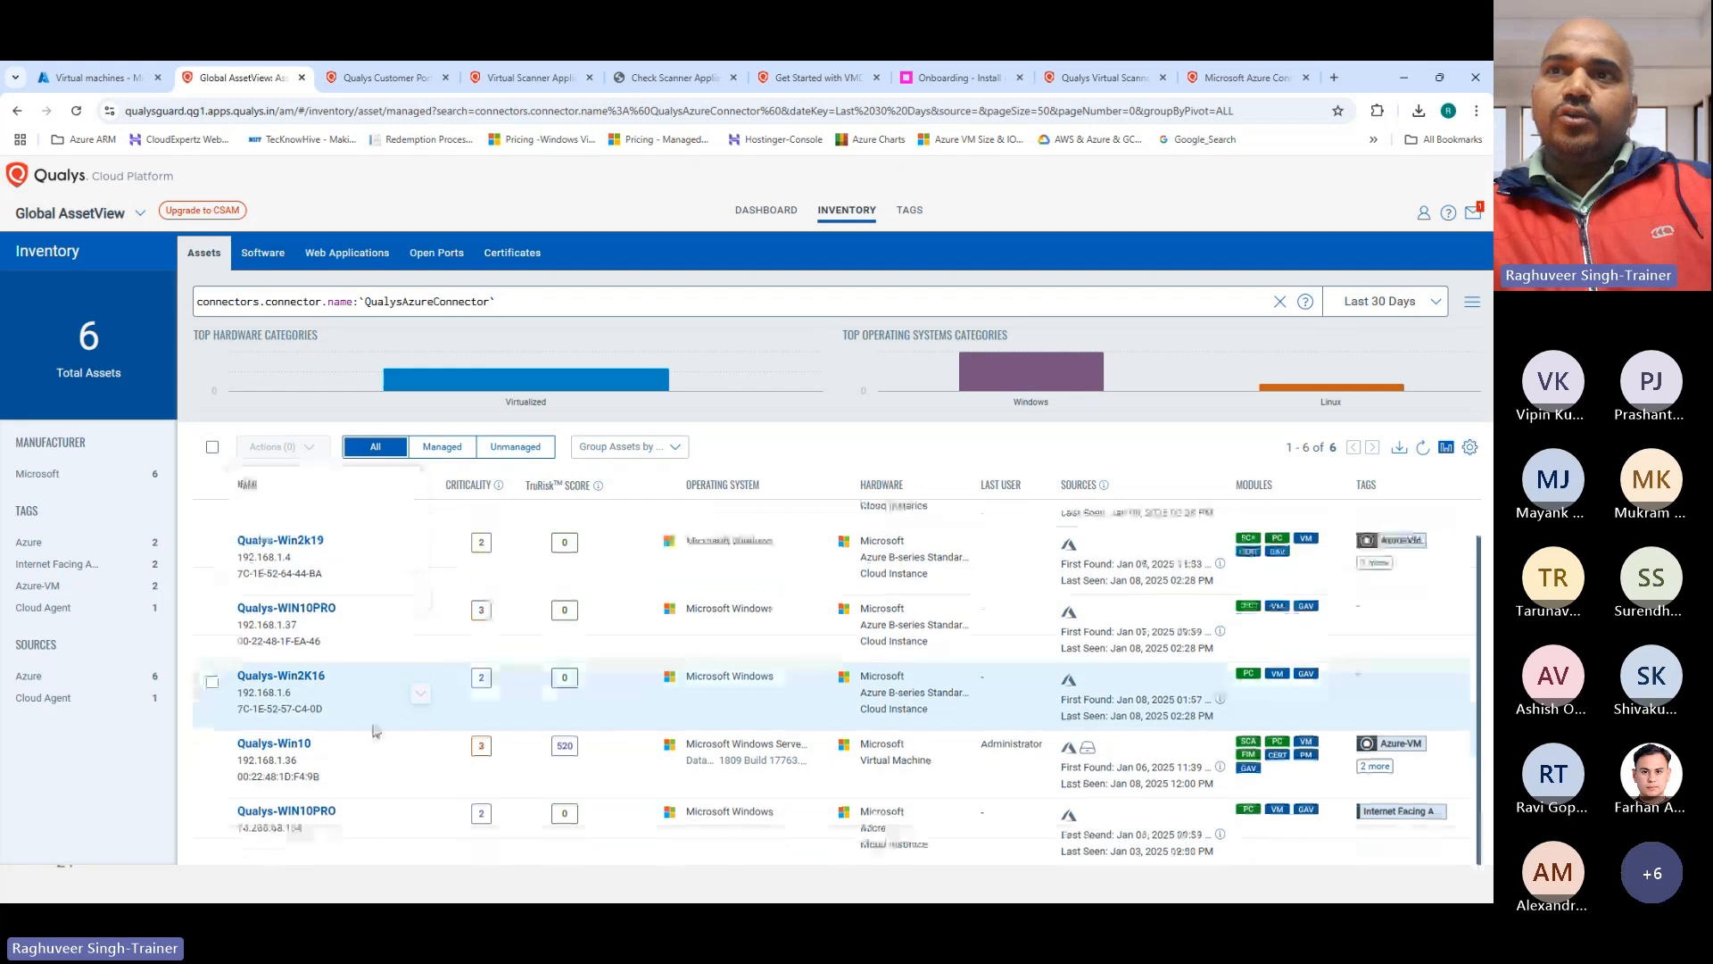
pyautogui.scroll(1, 299, 806)
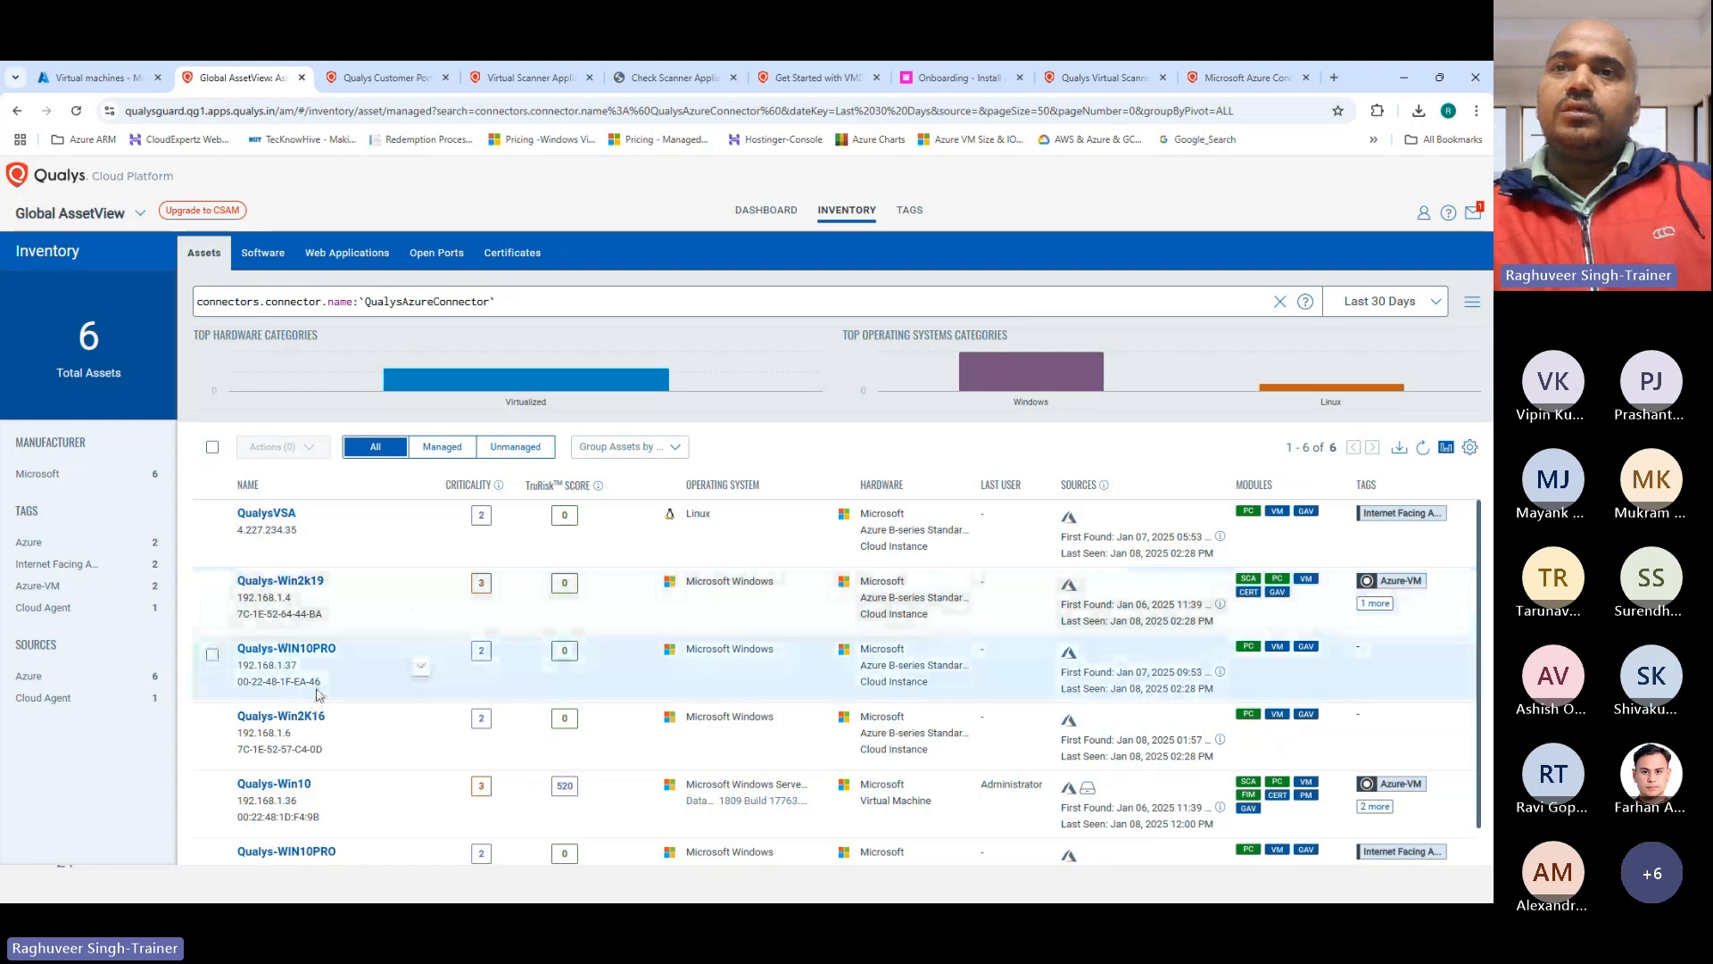
pyautogui.scroll(-1, 397, 657)
pyautogui.scroll(1, 397, 657)
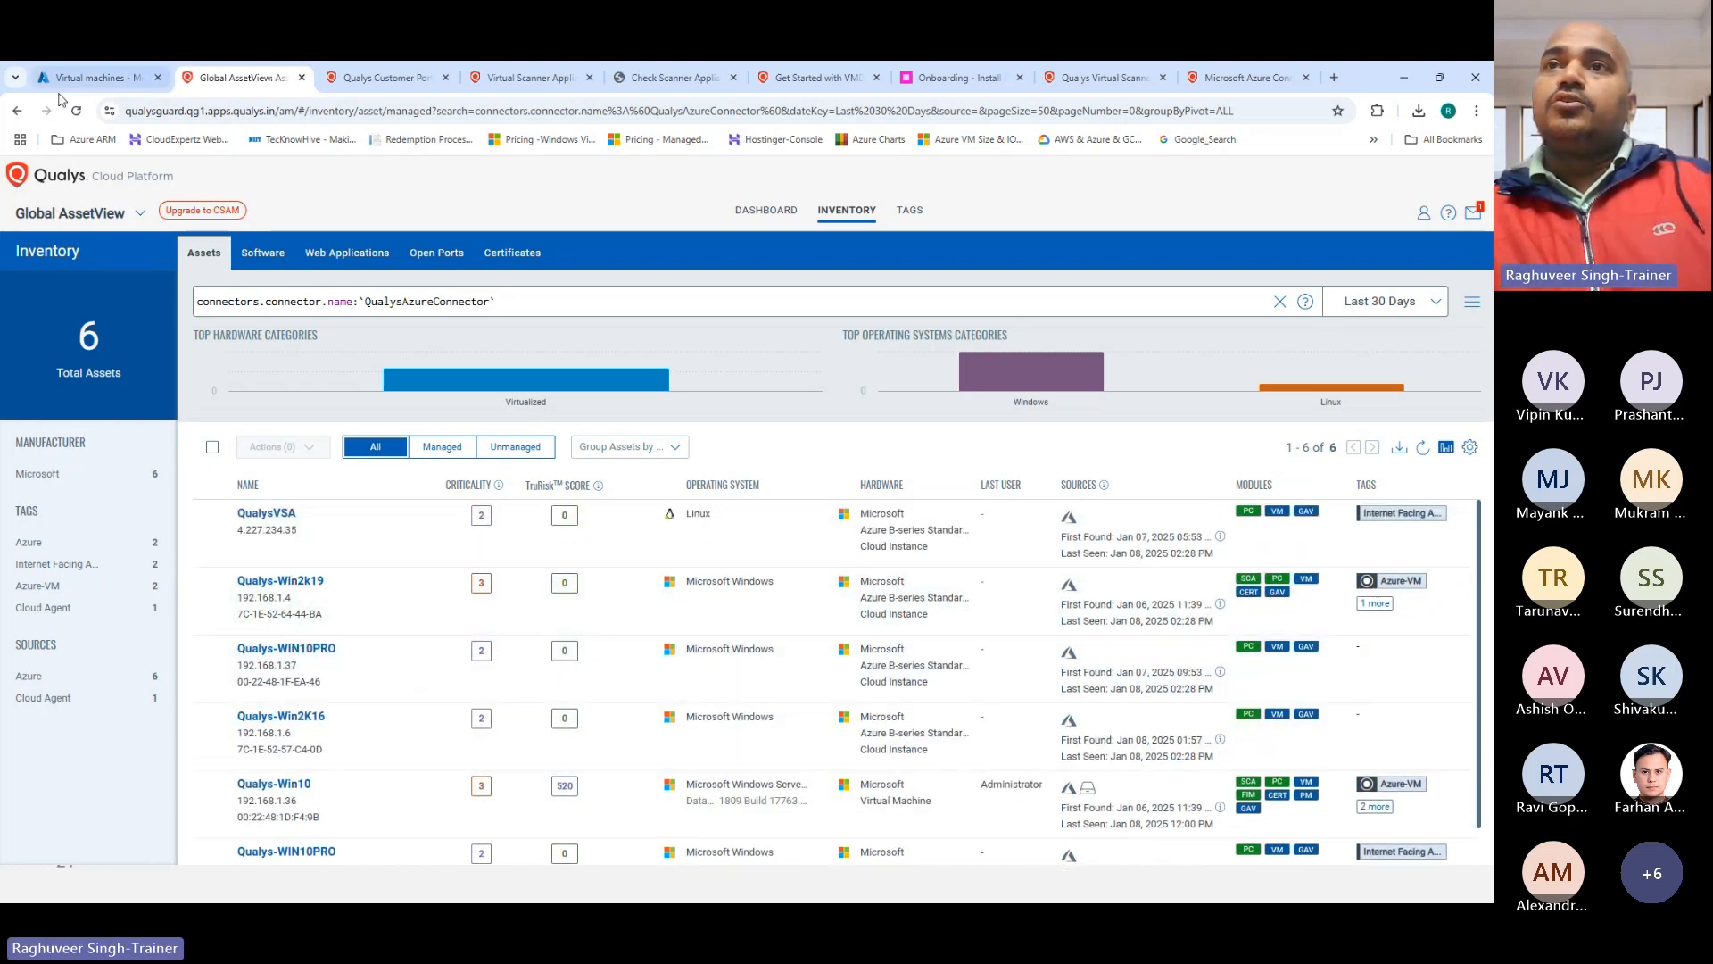
# Step: Return to the connector list, then consult the Microsoft Azure Connectors documentation for its prerequisites and related links
pyautogui.click(17, 111)
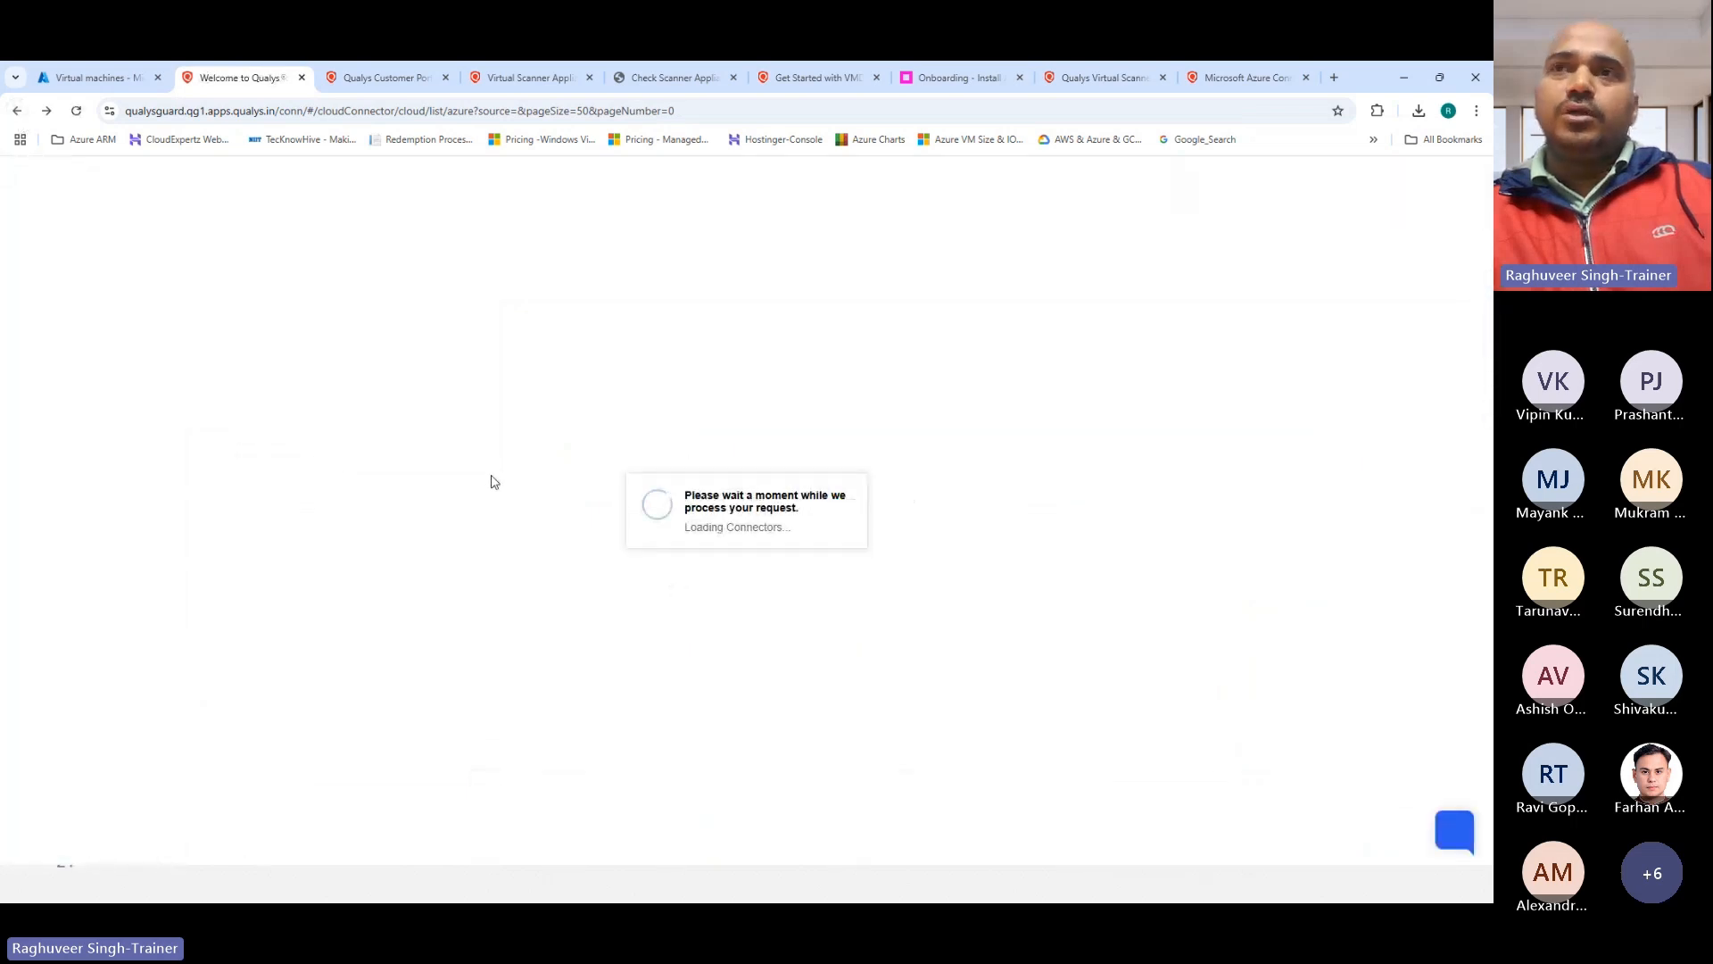
pyautogui.click(1245, 78)
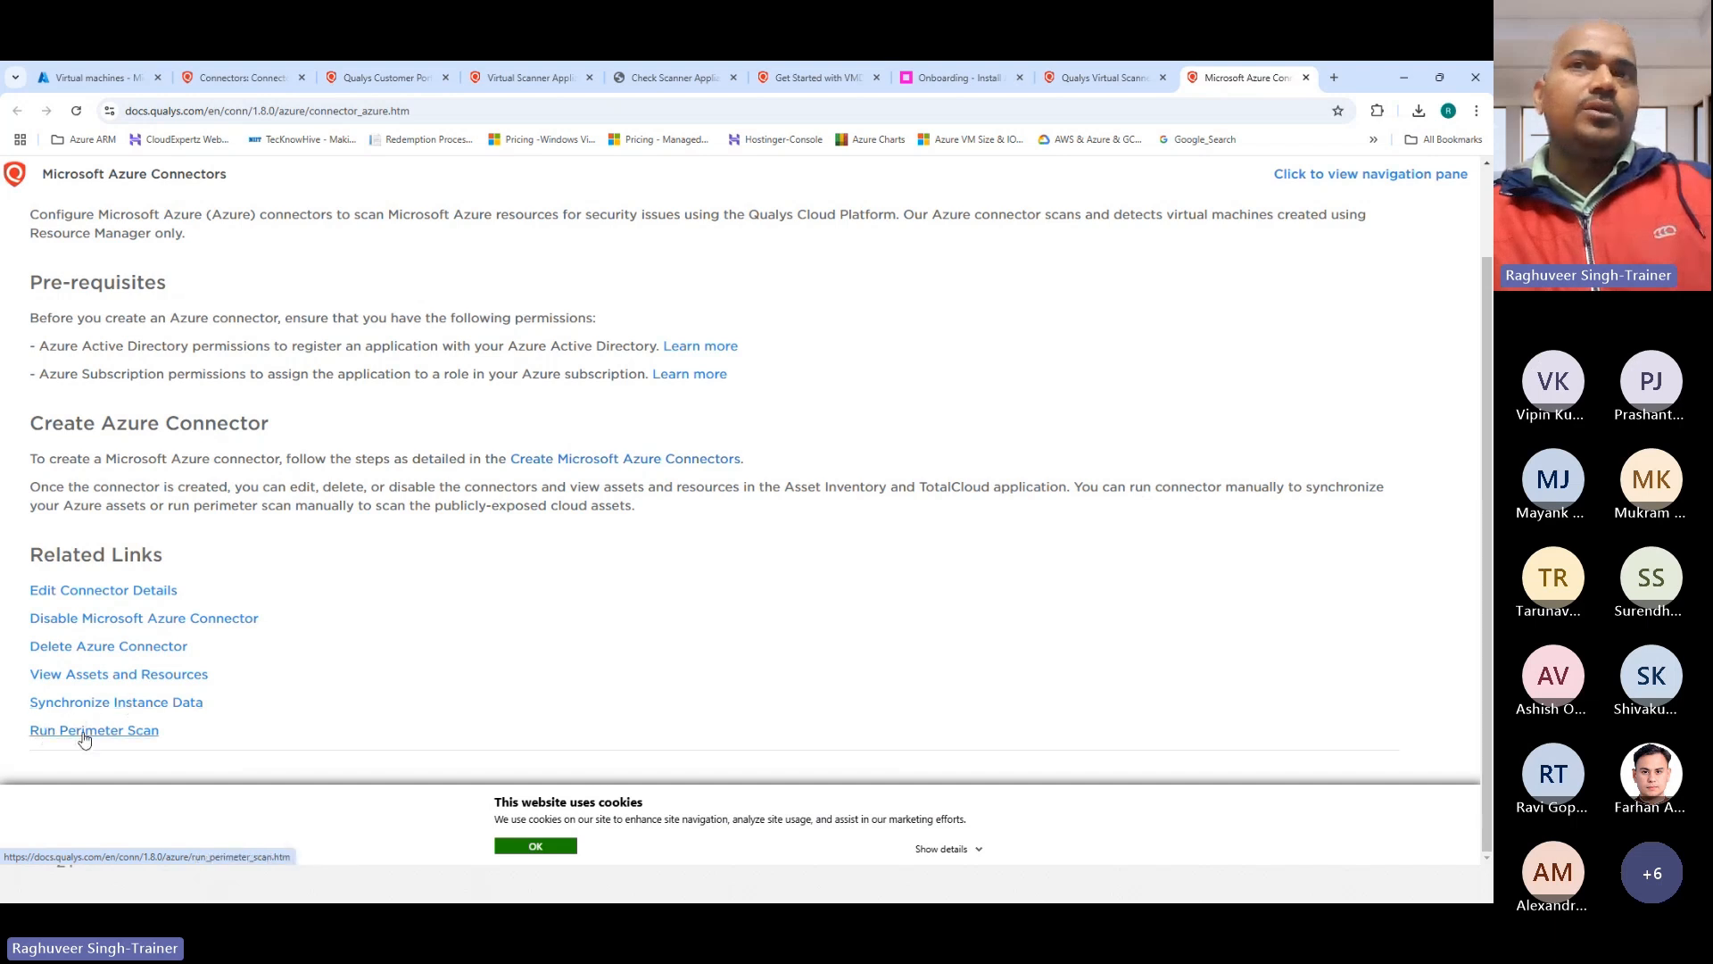
pyautogui.scroll(2, 84, 739)
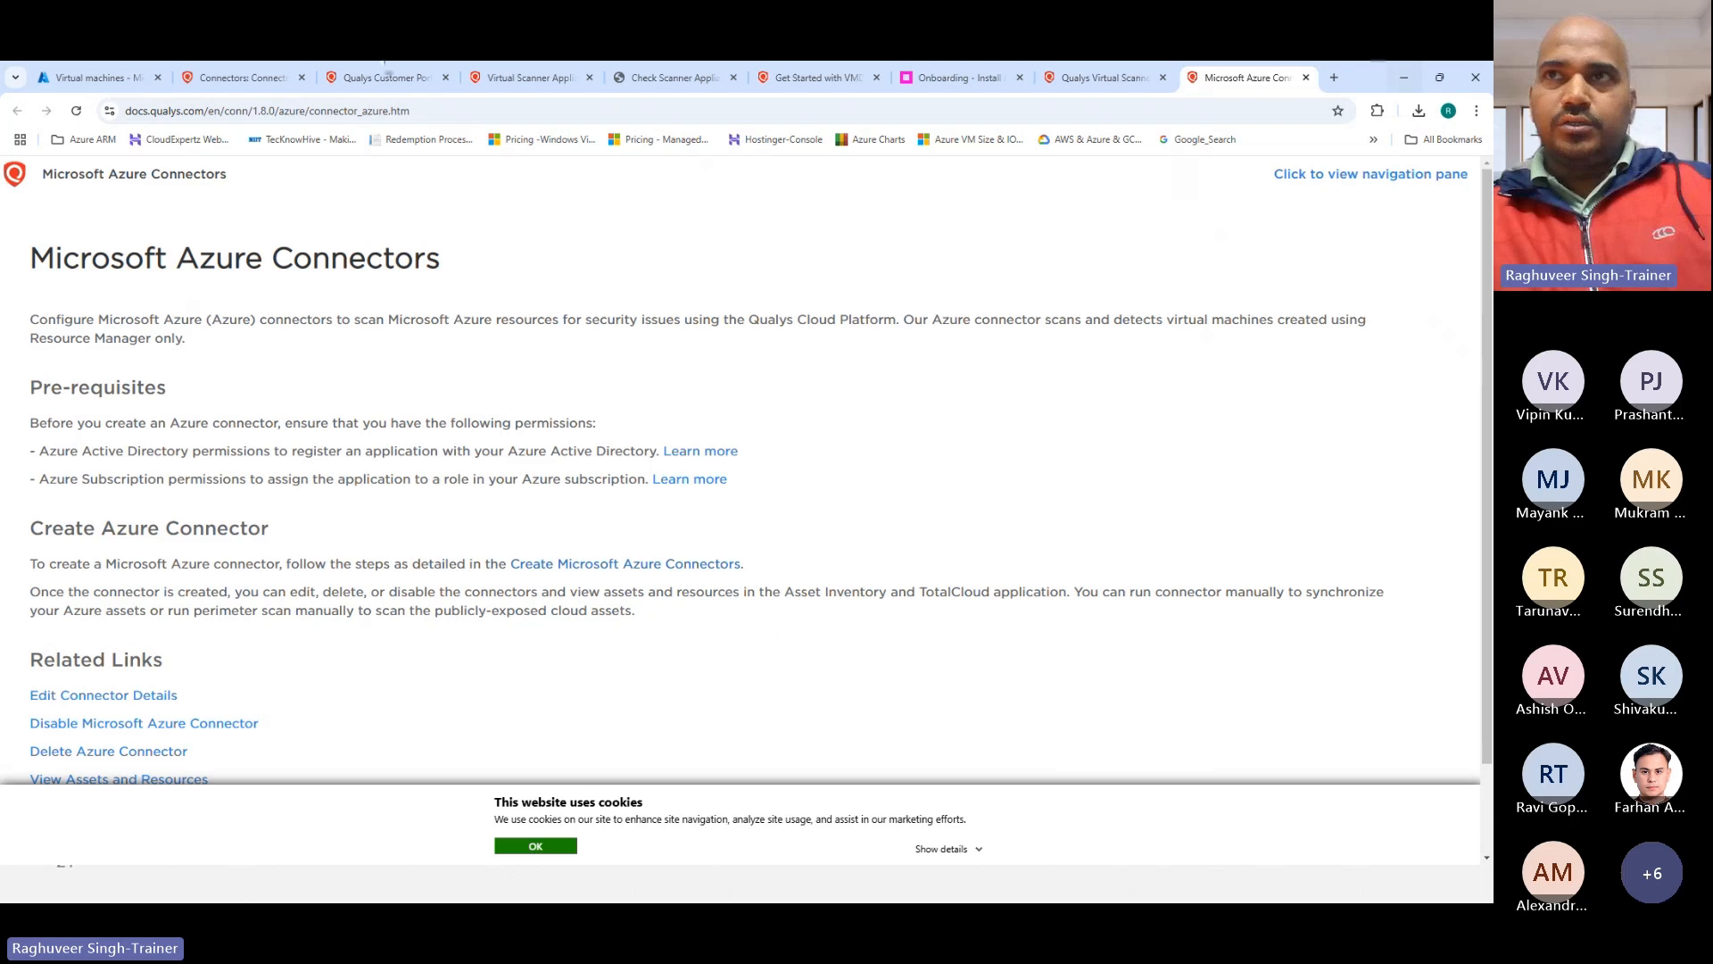
# Step: Switch to the Azure portal, continue with a signed-in account, and open the network settings of the Qualys-WIN10PRO virtual machine
pyautogui.click(108, 77)
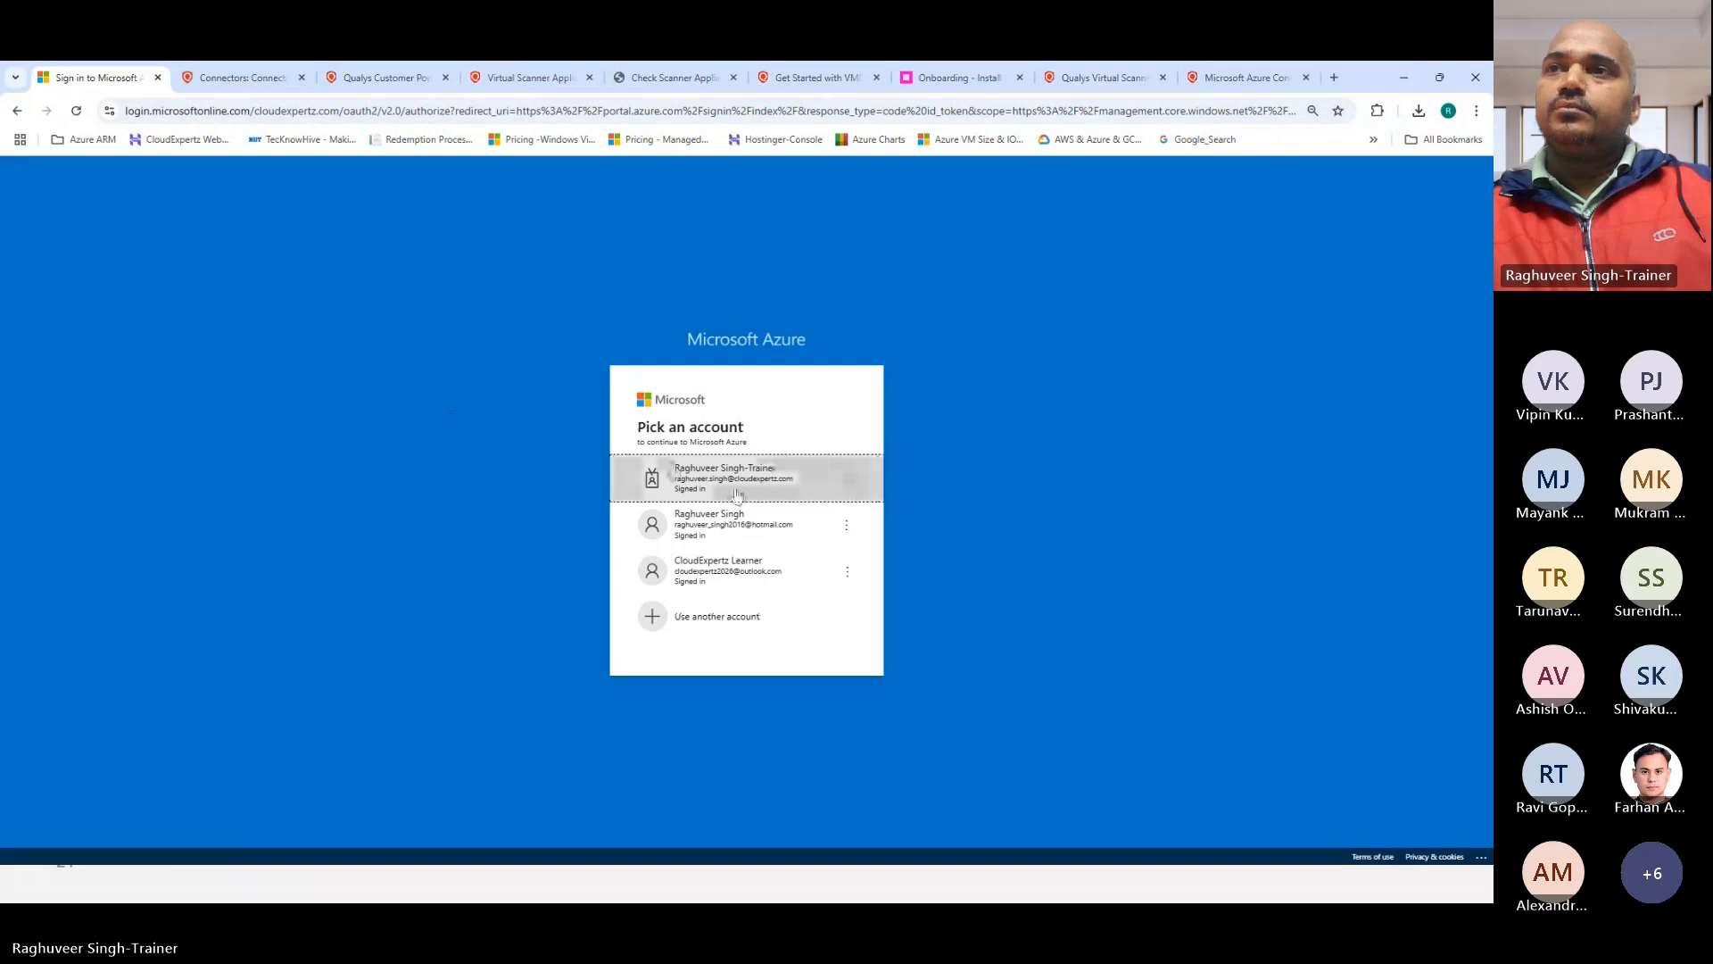
pyautogui.click(737, 493)
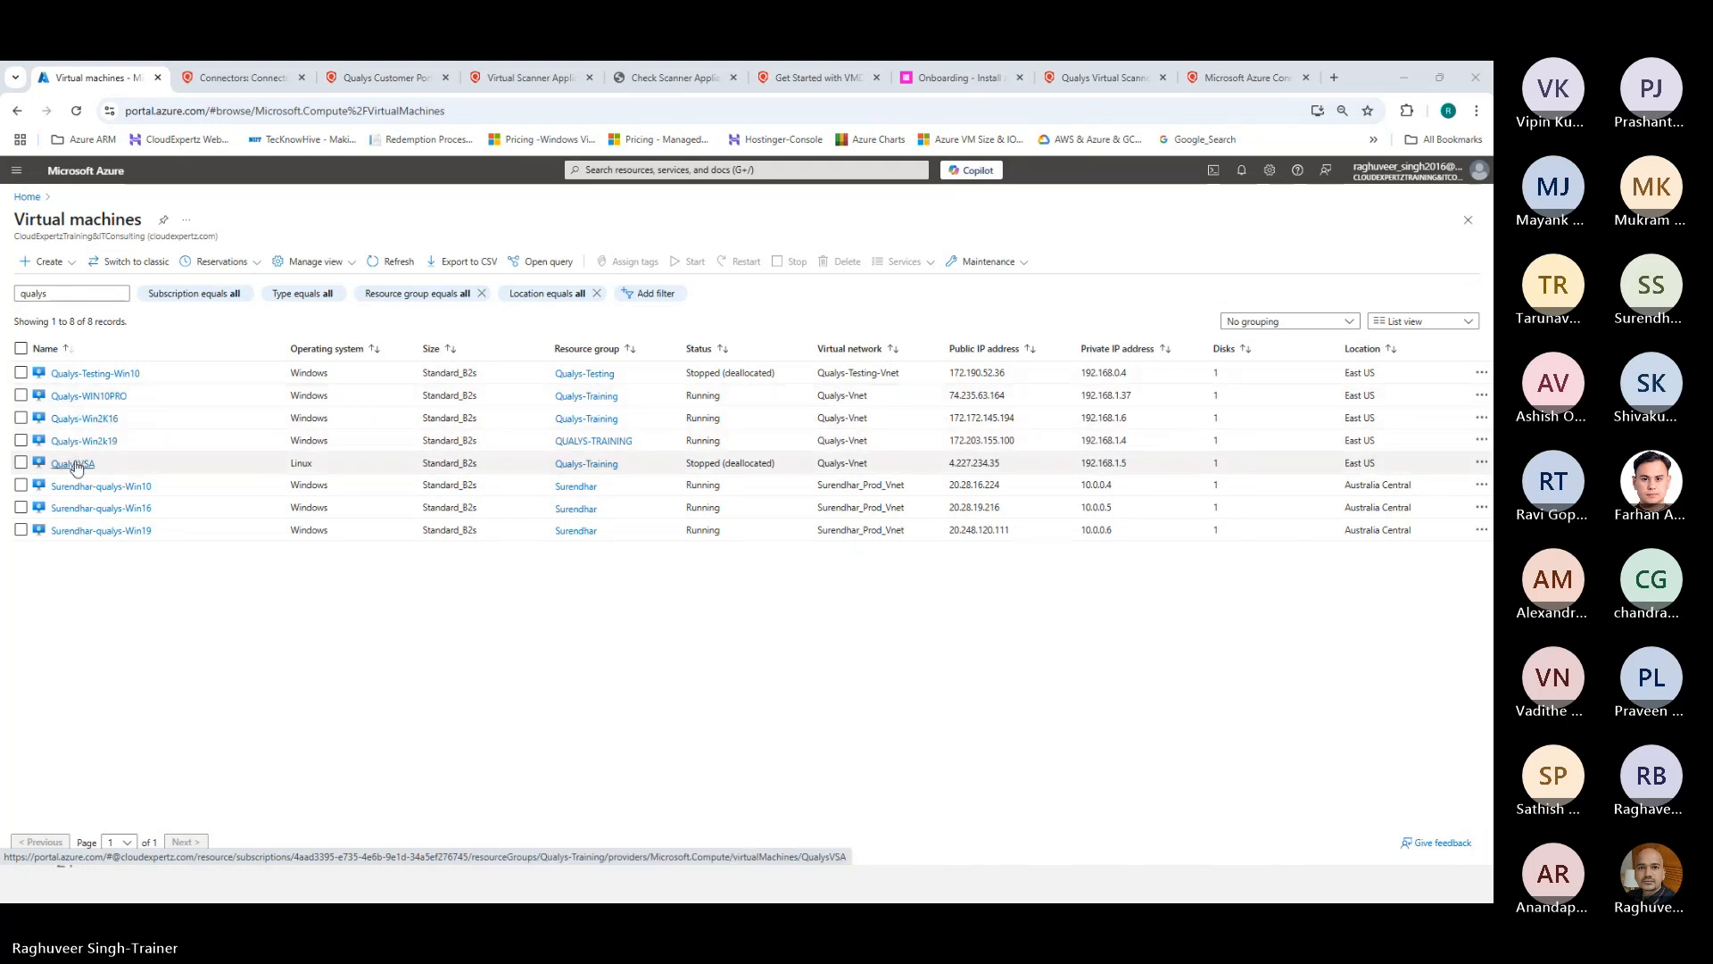
pyautogui.click(89, 395)
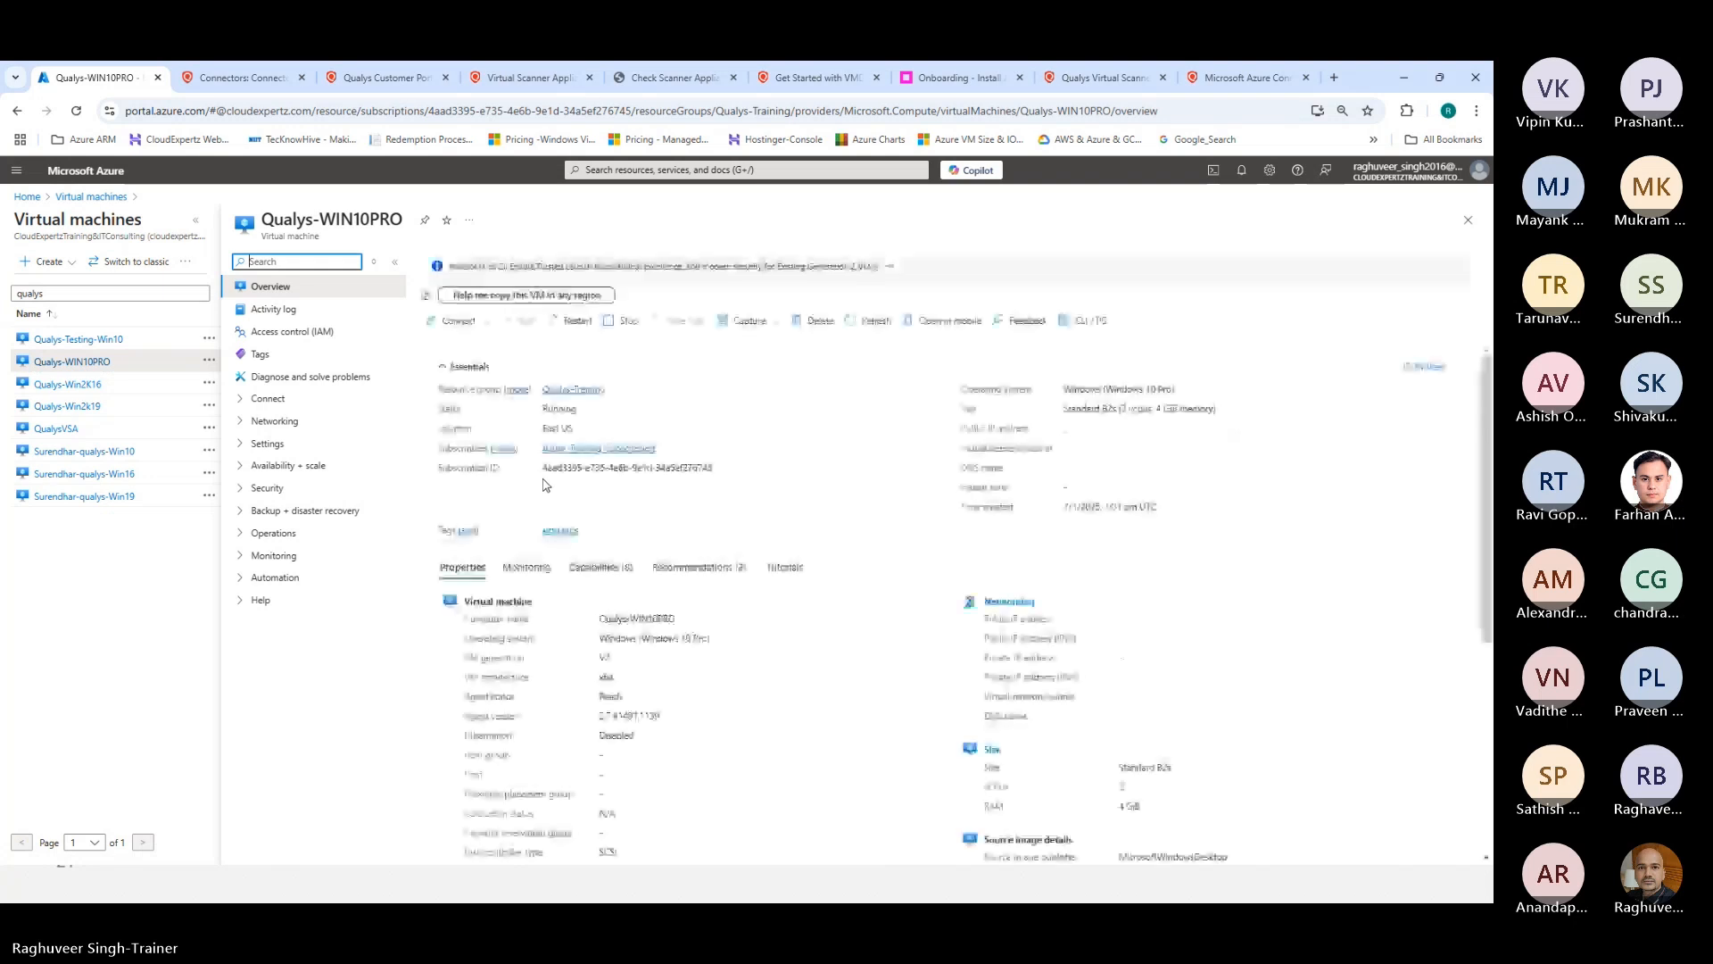
pyautogui.click(268, 421)
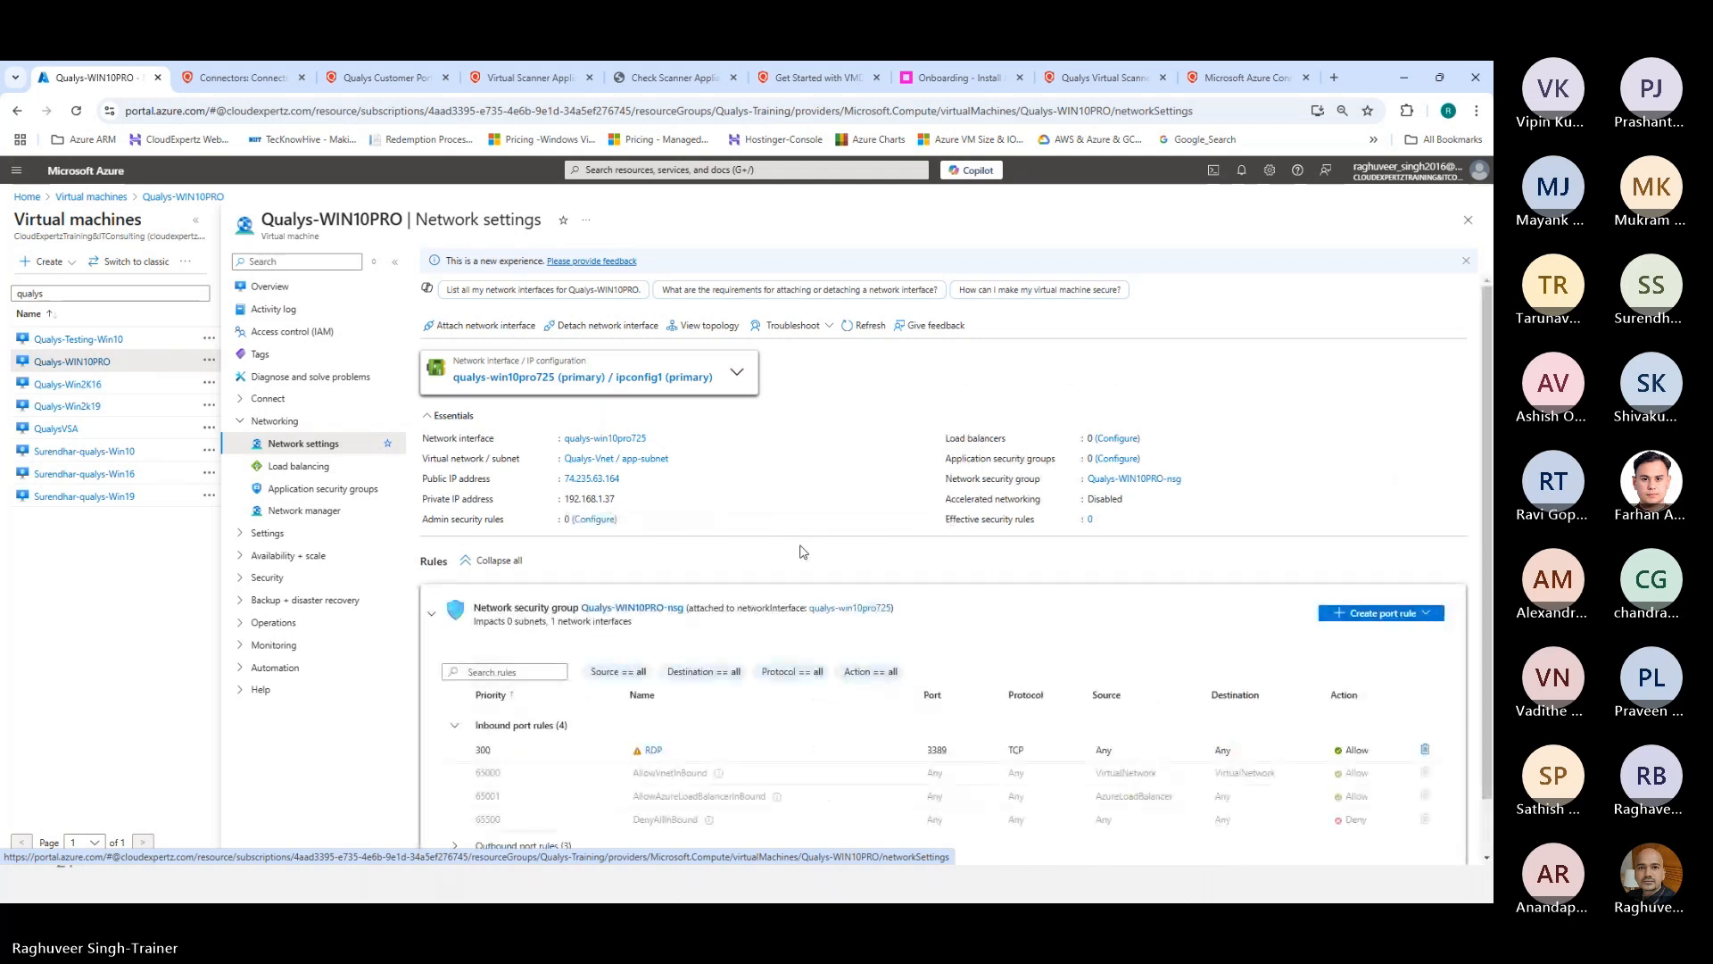
pyautogui.scroll(-1, 803, 552)
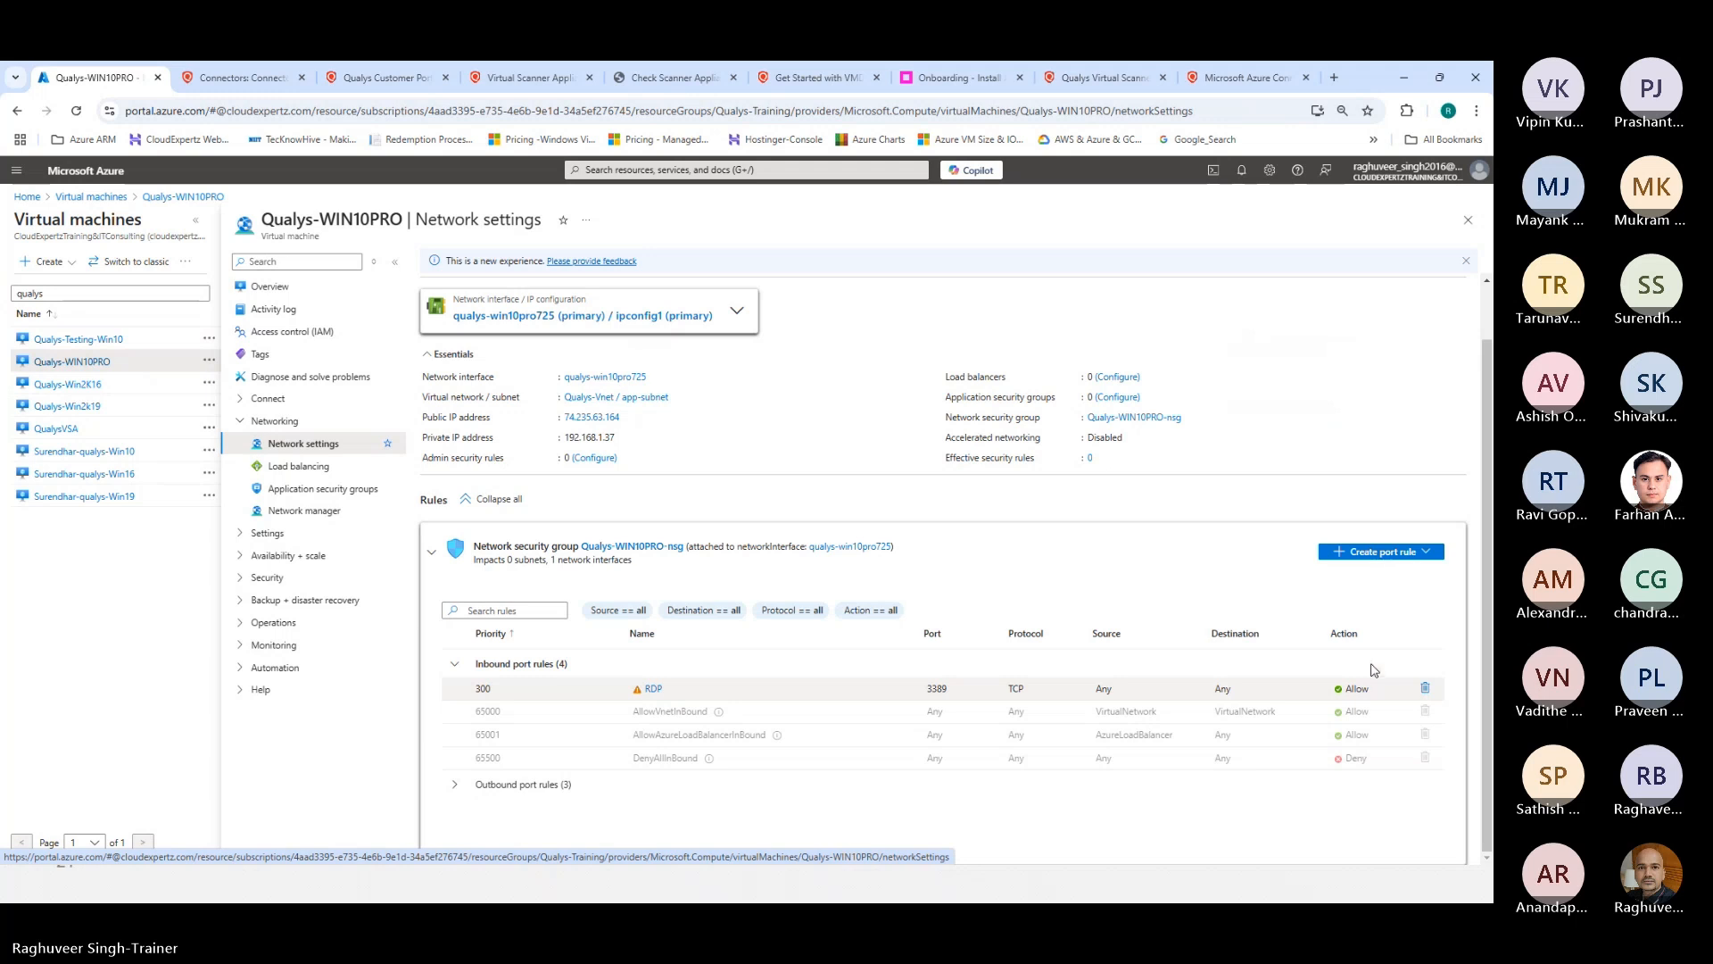
pyautogui.click(1374, 553)
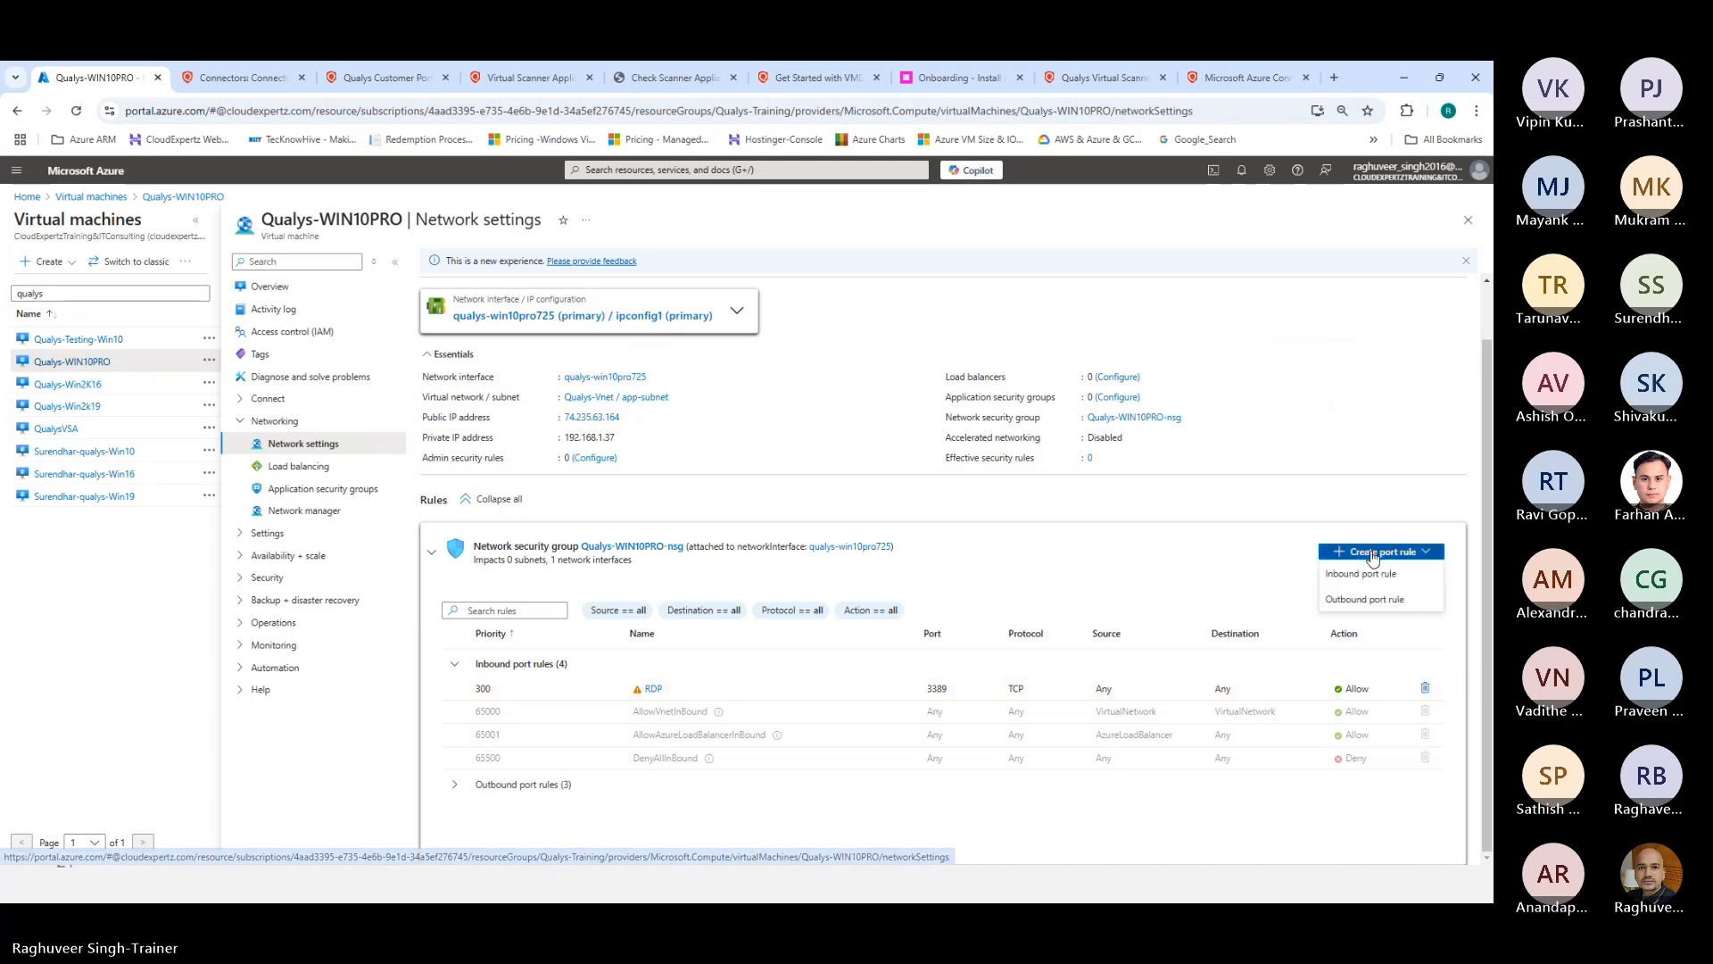
pyautogui.click(1365, 575)
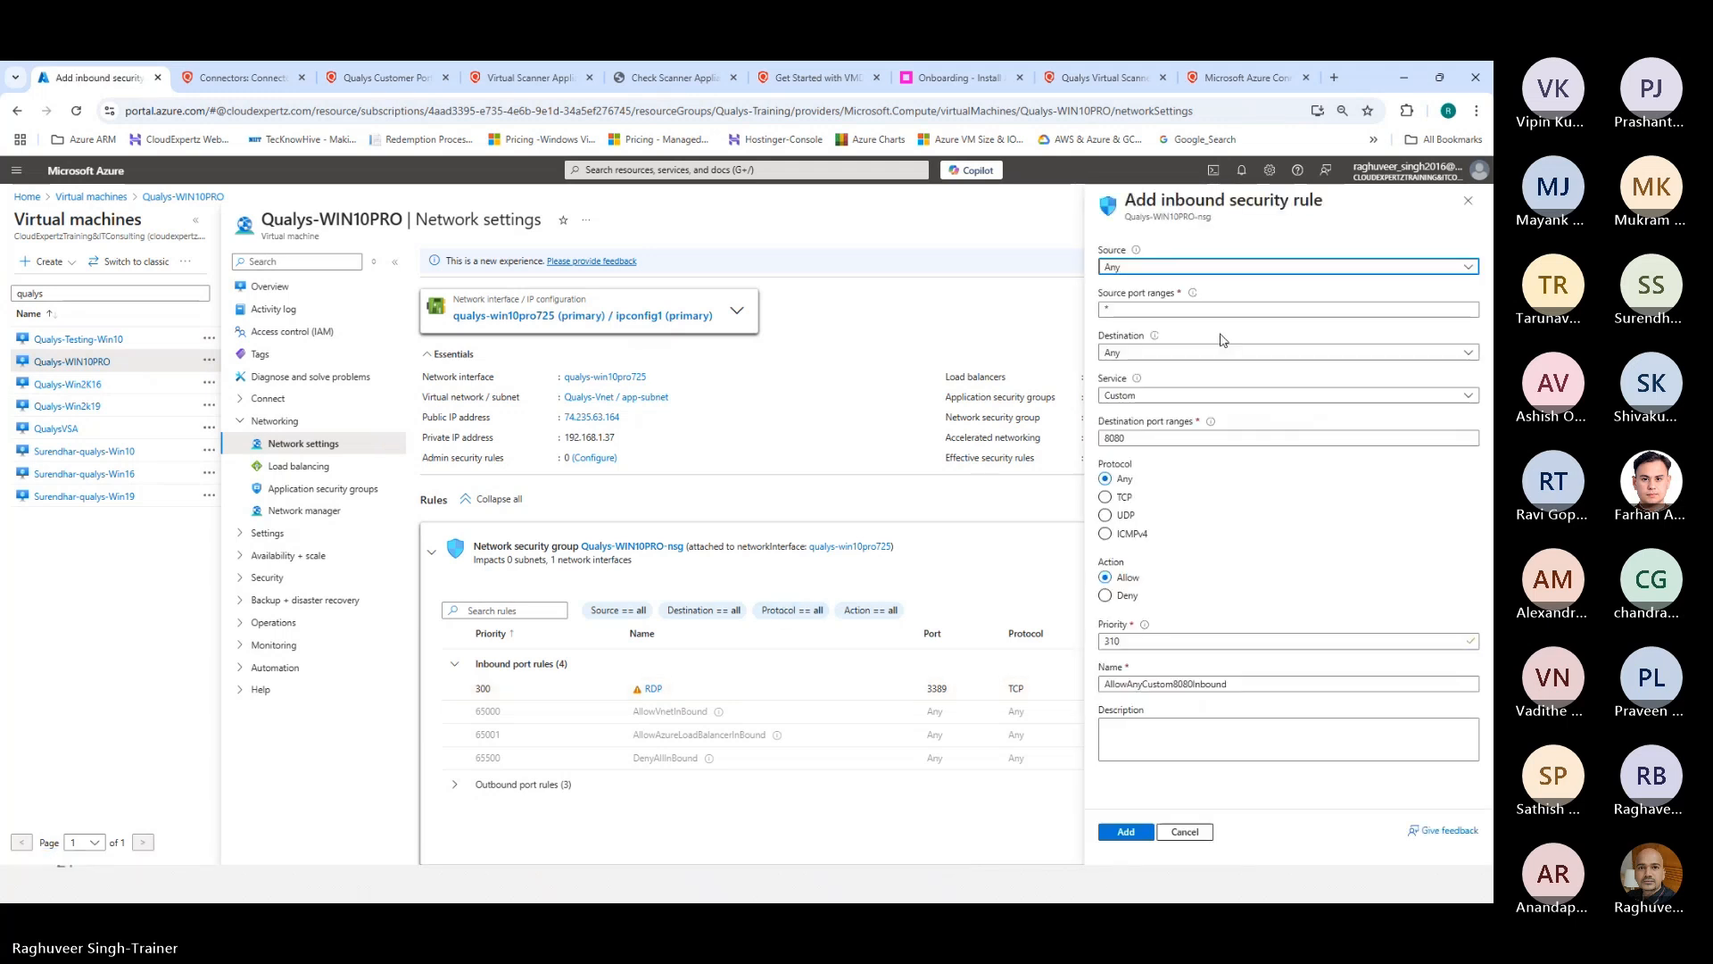
pyautogui.click(1126, 310)
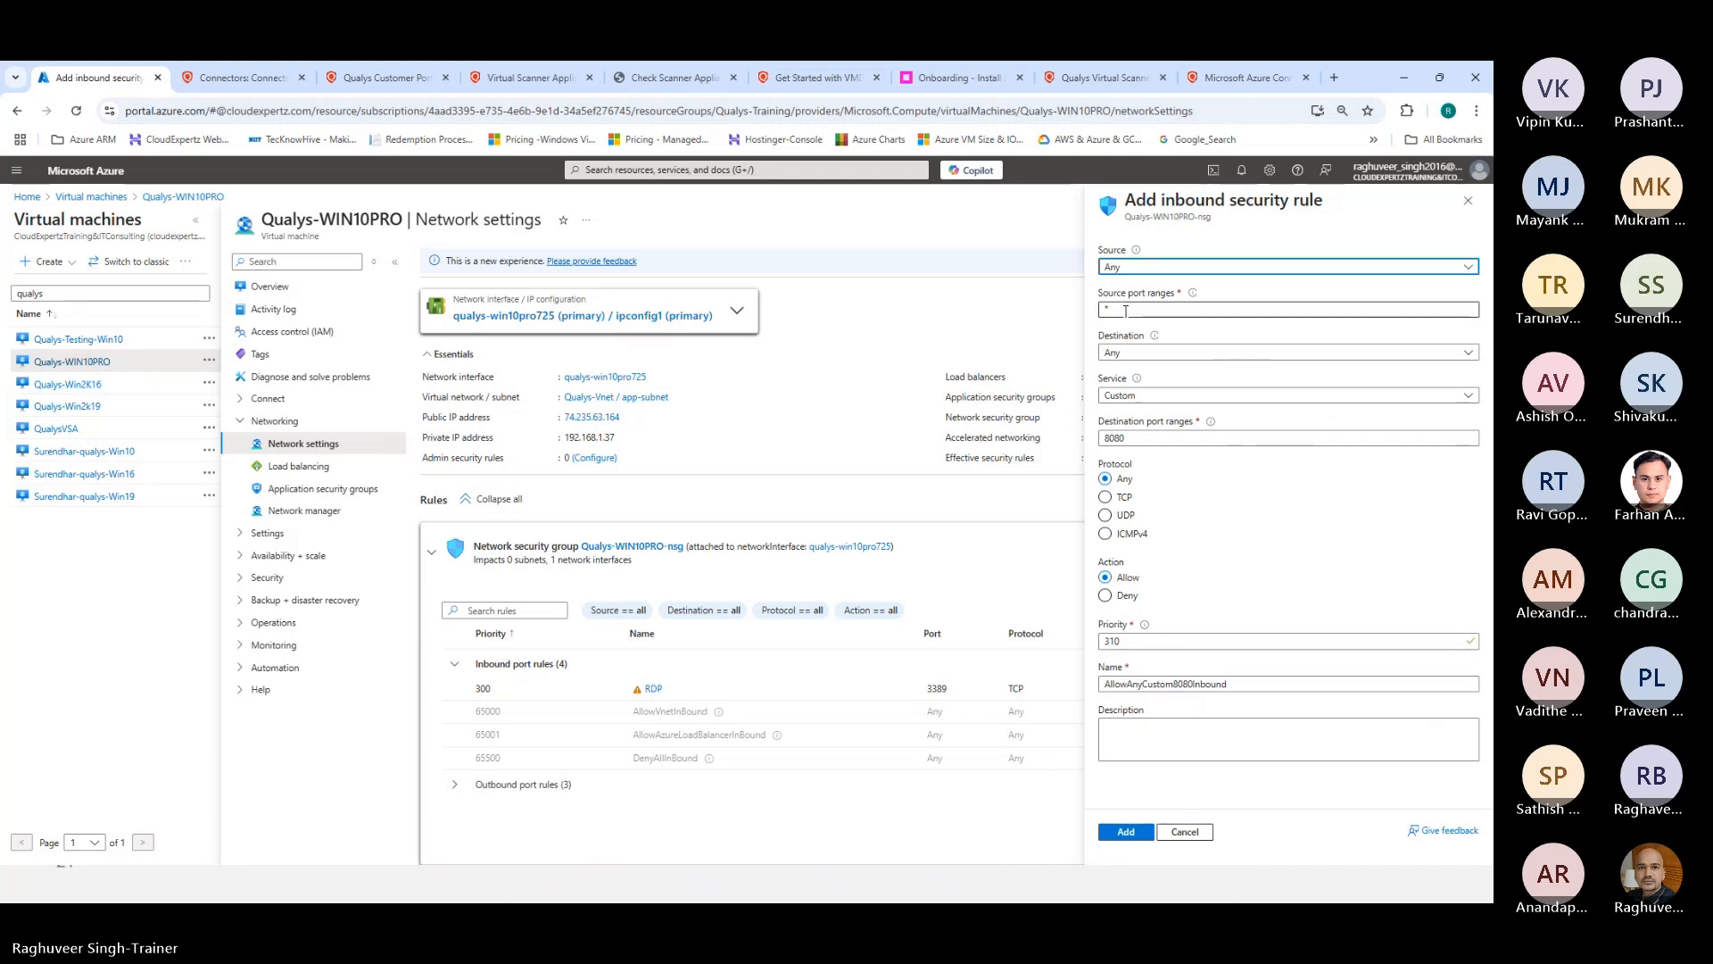
pyautogui.click(1148, 397)
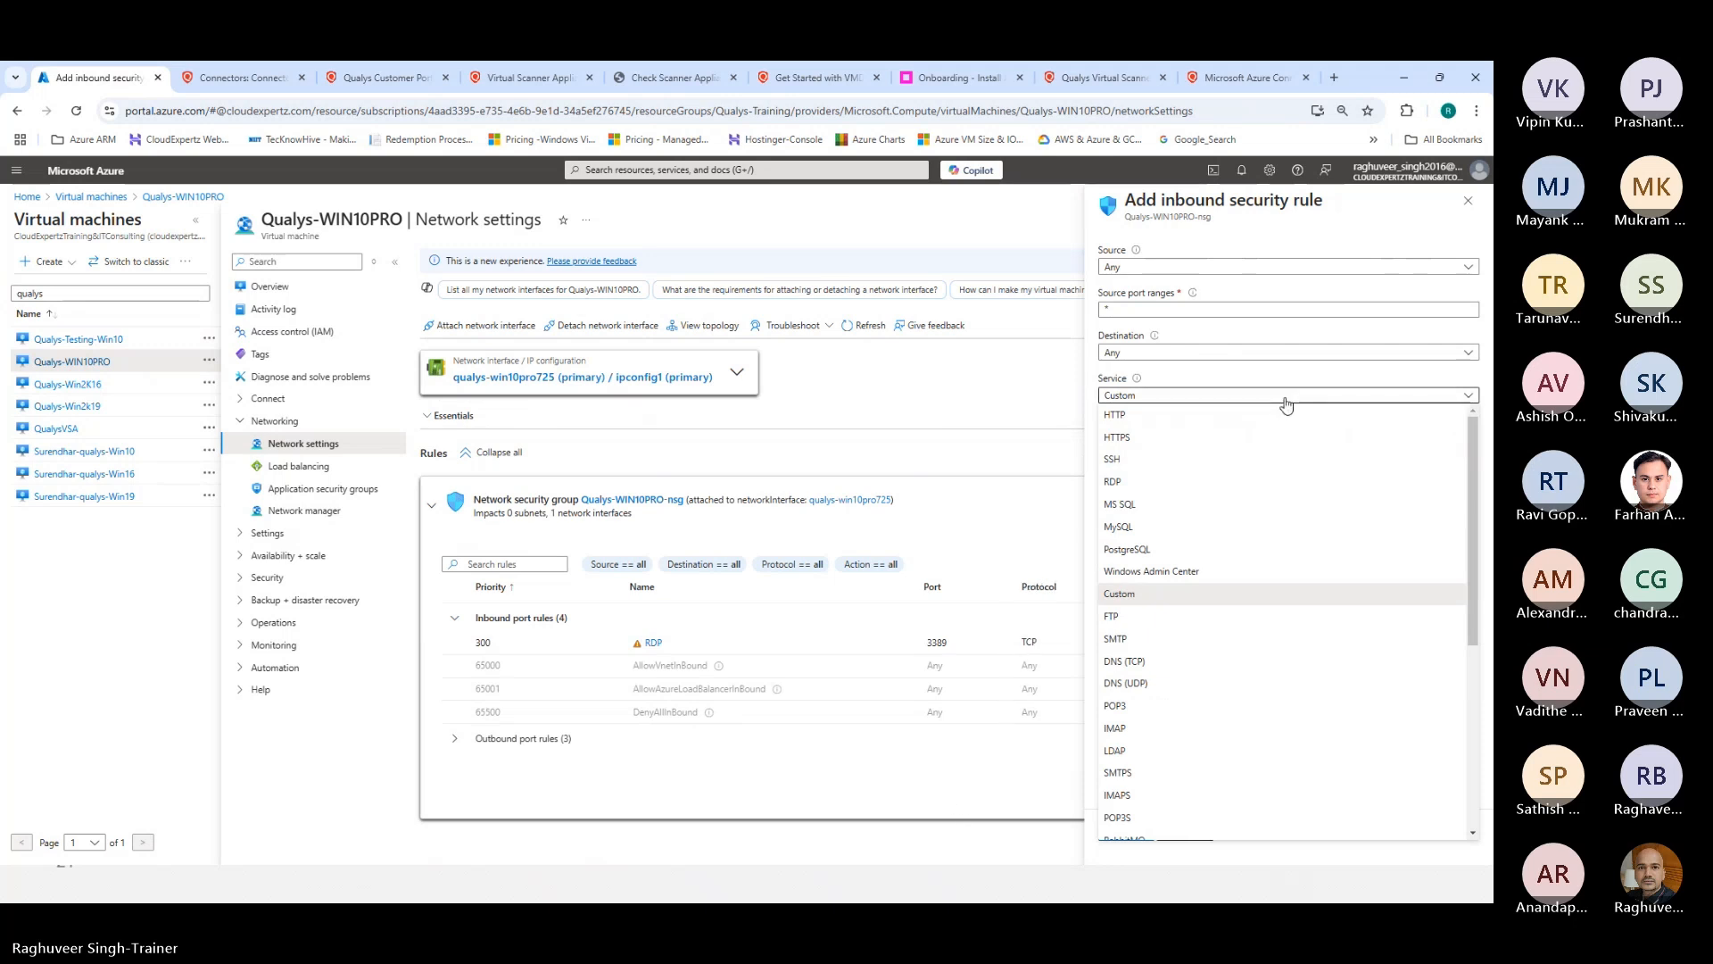
pyautogui.click(1468, 200)
# Step: Add an inbound port rule to Qualys-WIN10PRO allowing any source and protocol, with destination port range * and priority 310
pyautogui.click(1374, 507)
pyautogui.click(1369, 529)
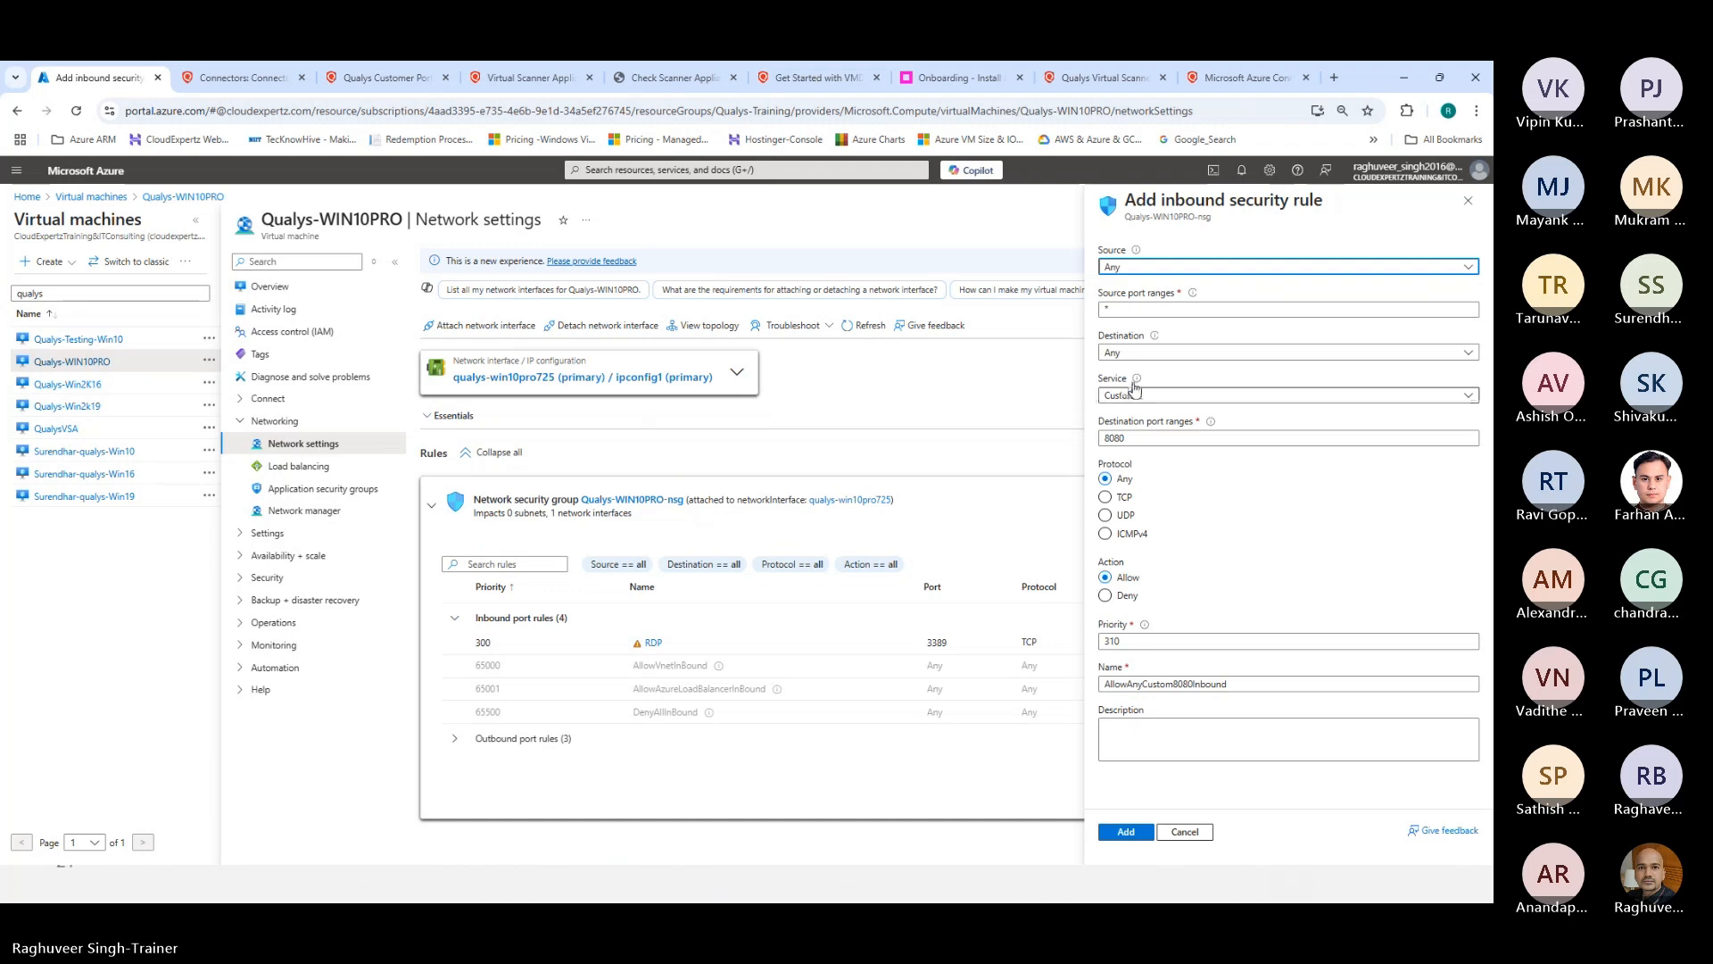
pyautogui.moveTo(1143, 437); pyautogui.dragTo(973, 432)
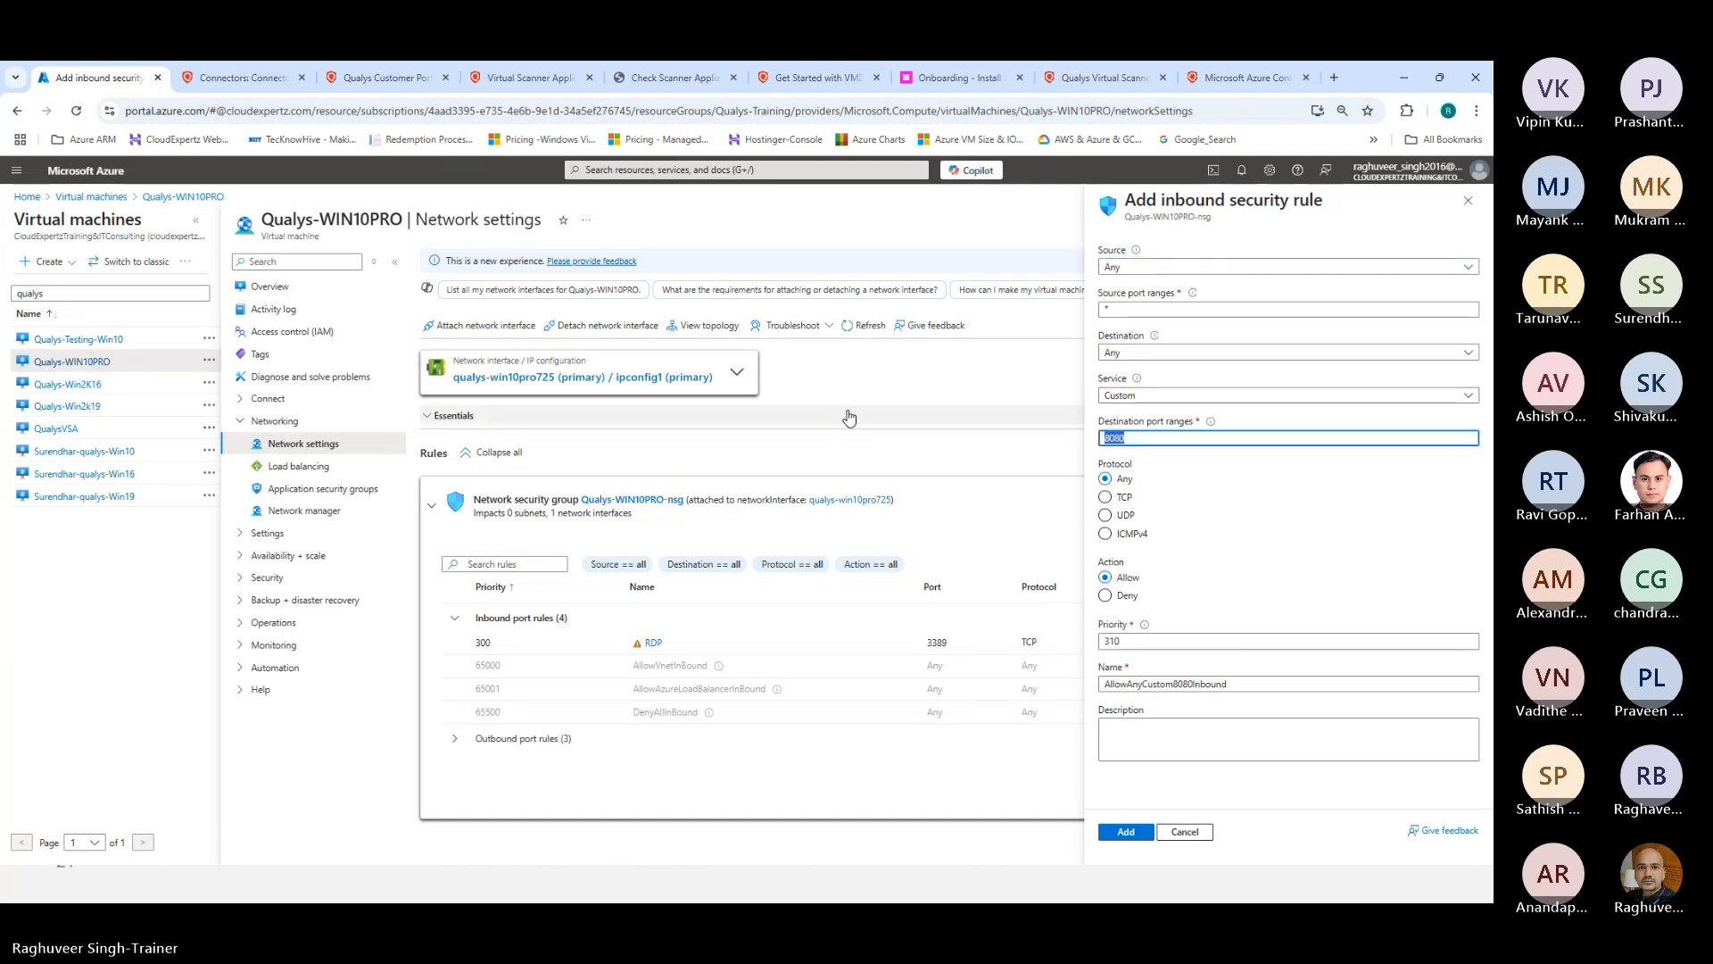
pyautogui.write('*')
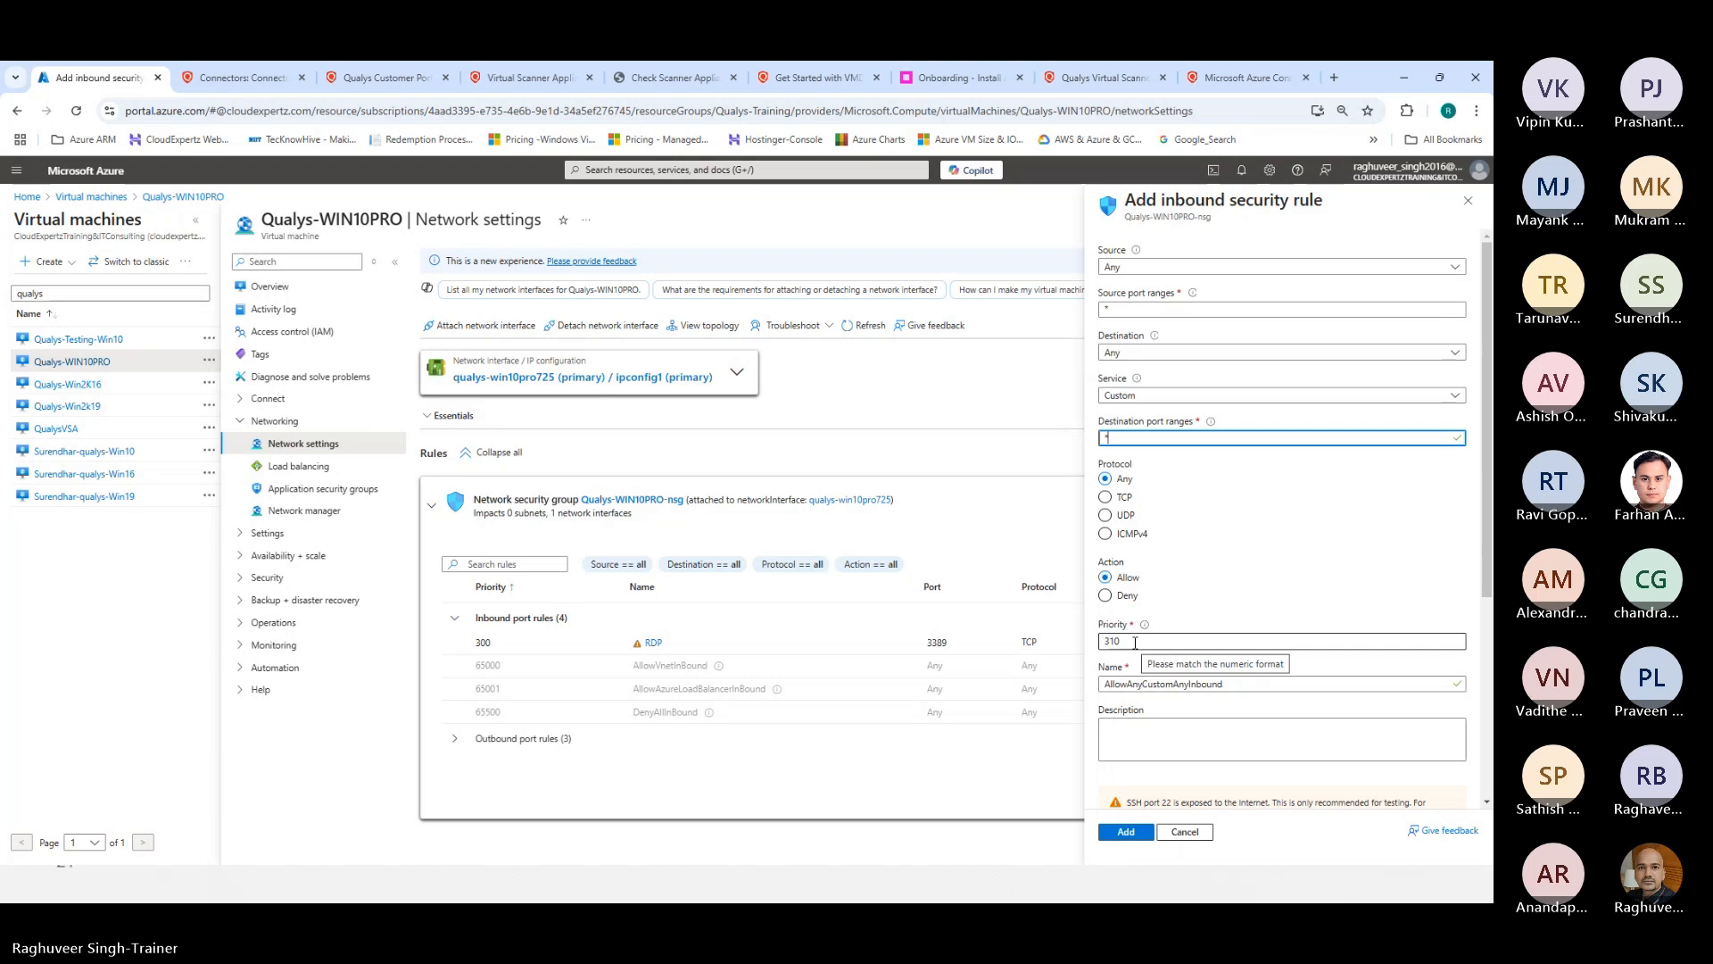
pyautogui.click(1127, 833)
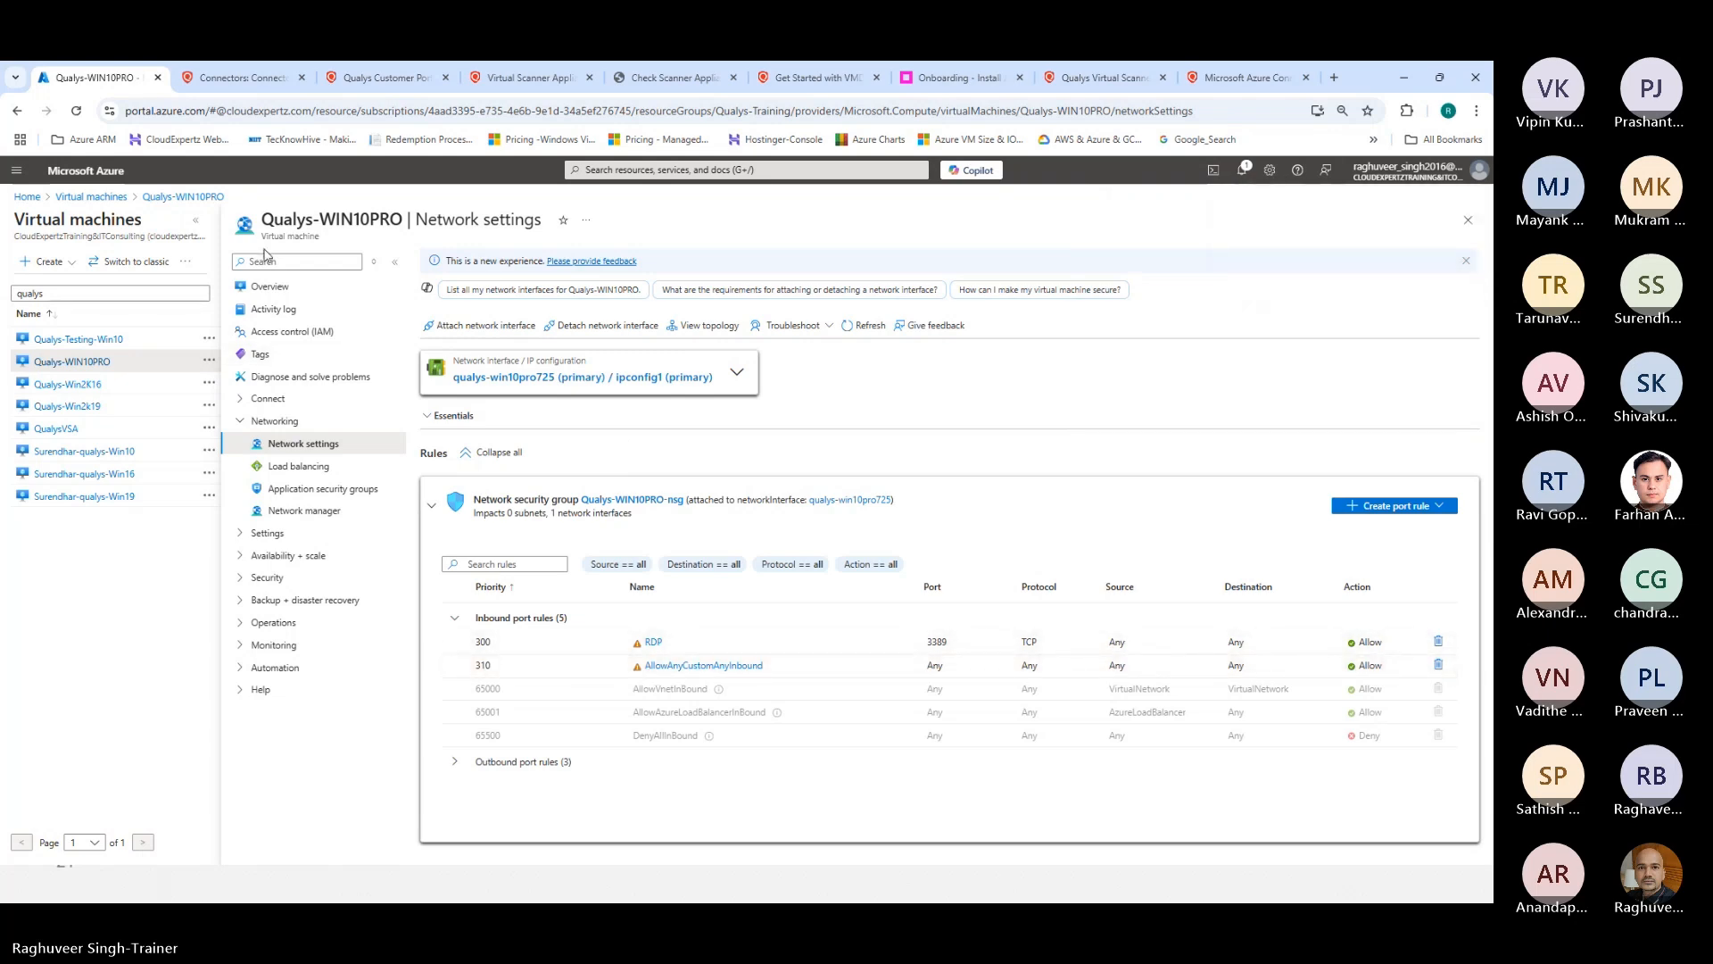
# Step: Close the virtual machine's network settings, then consult the Virtual Scanner Appliance User Guide and Microsoft Azure Connectors documentation
pyautogui.click(1464, 225)
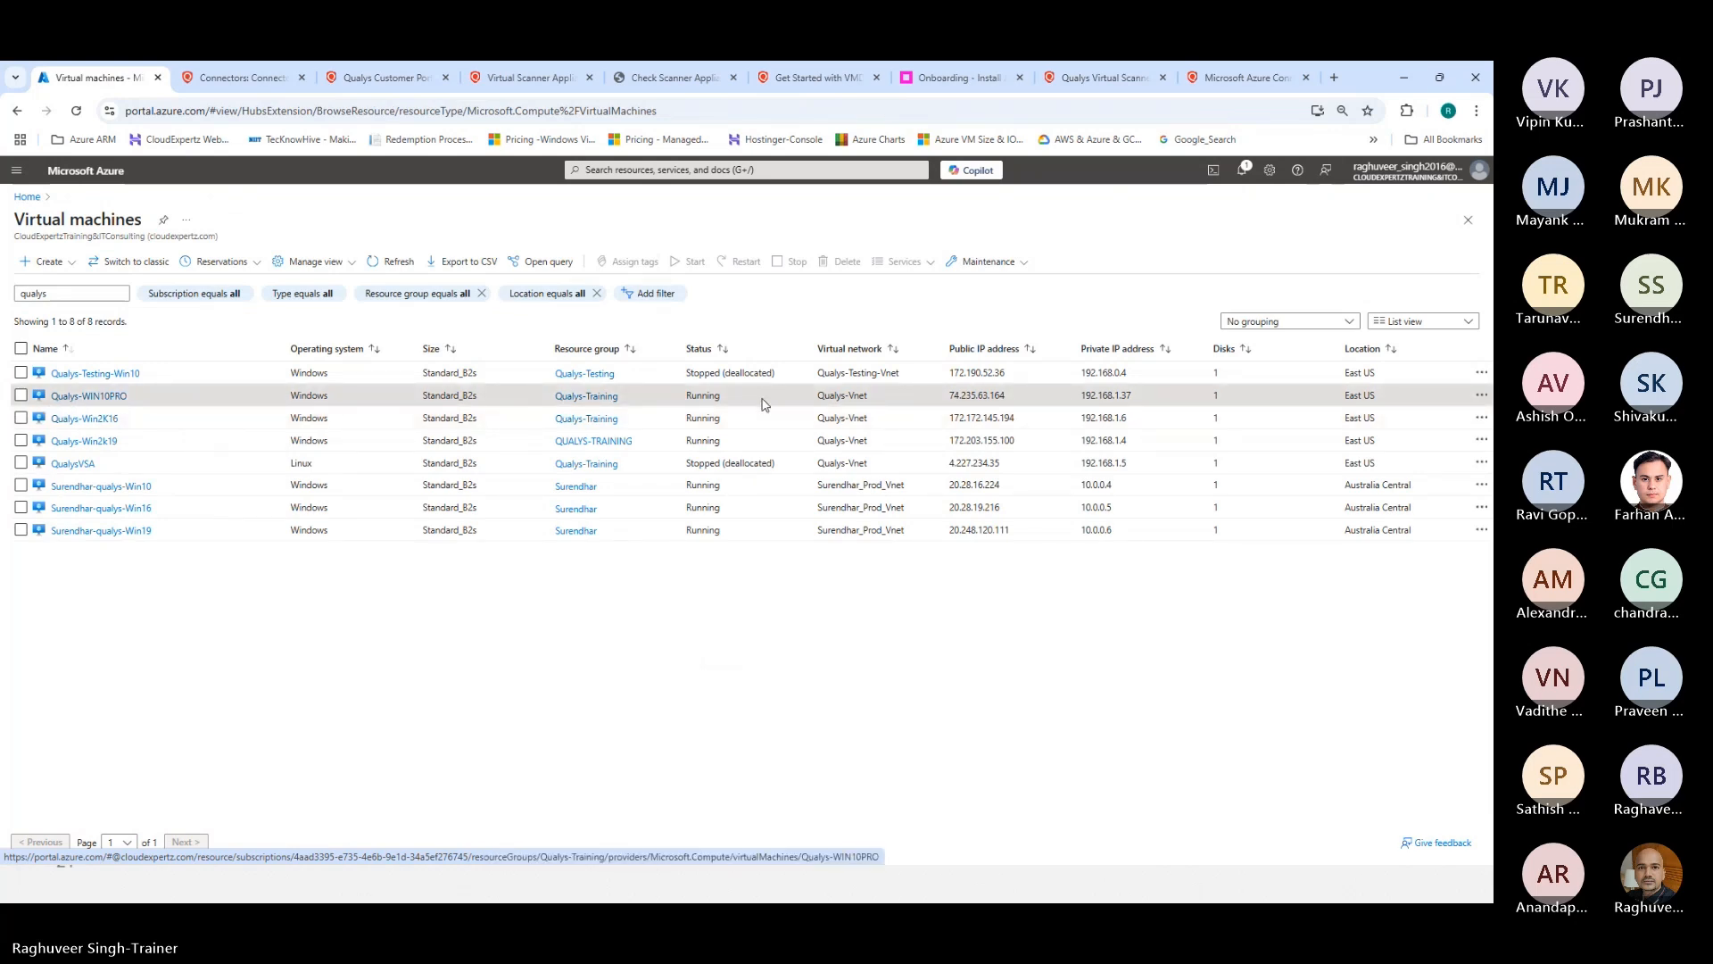
pyautogui.hotkey('ctrl', 'Tab')
pyautogui.hotkey('ctrl', 'shift', 'Tab')
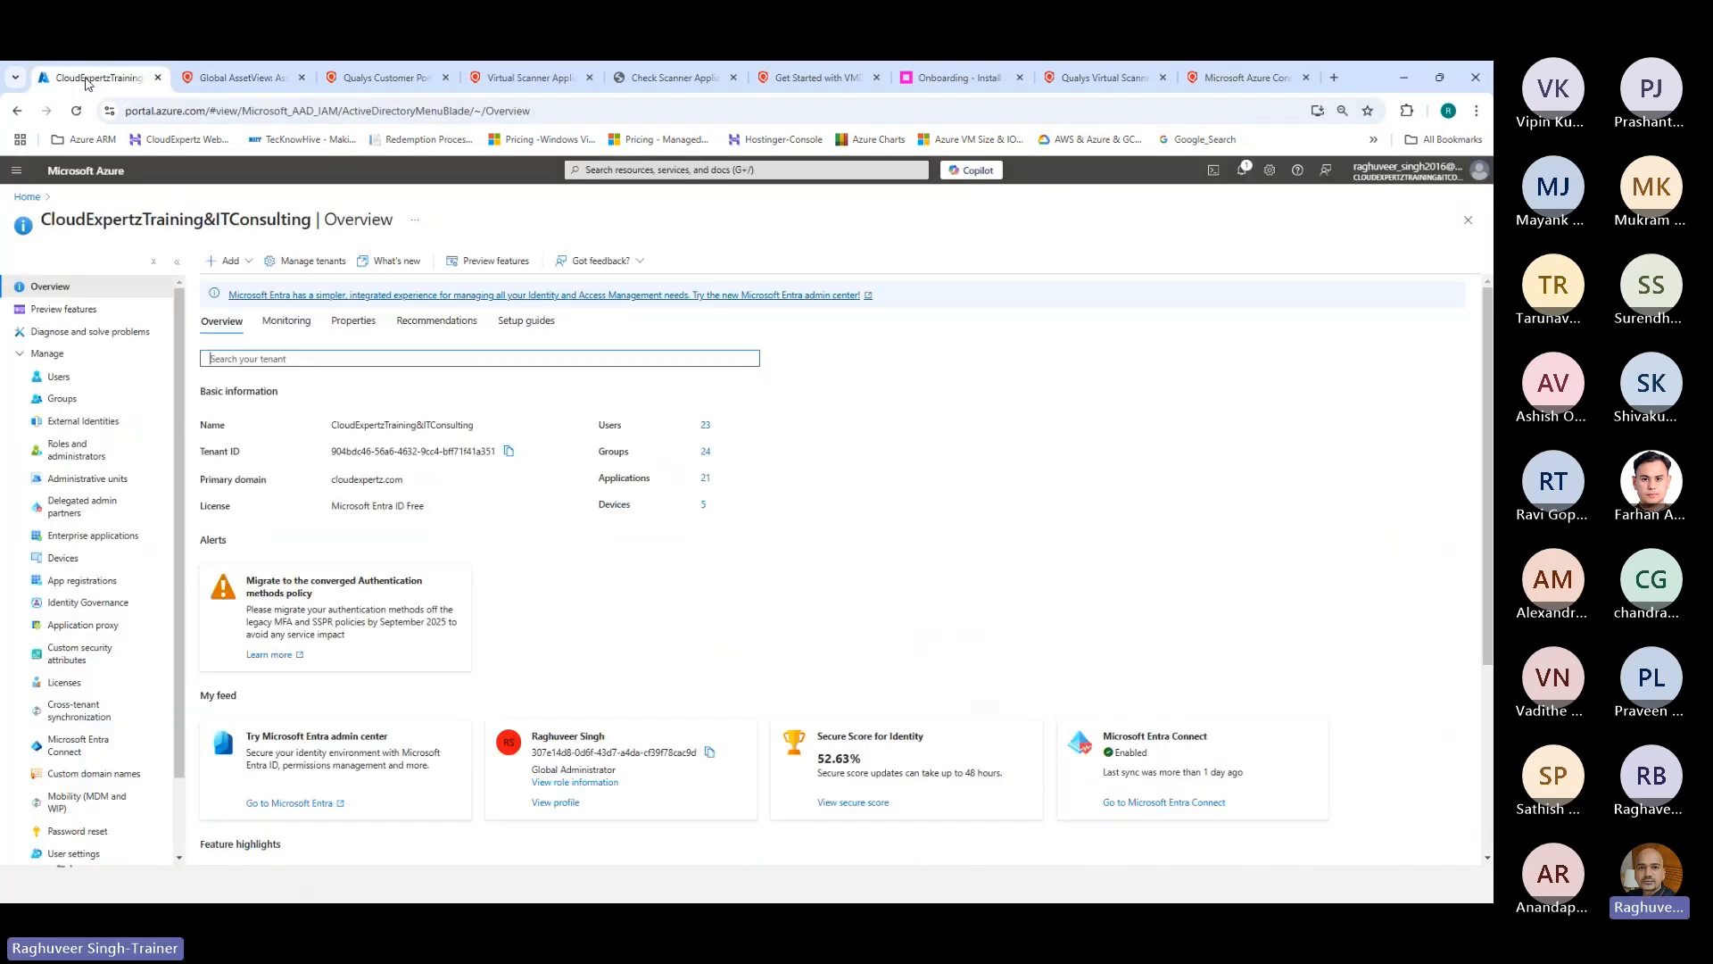
pyautogui.click(1109, 80)
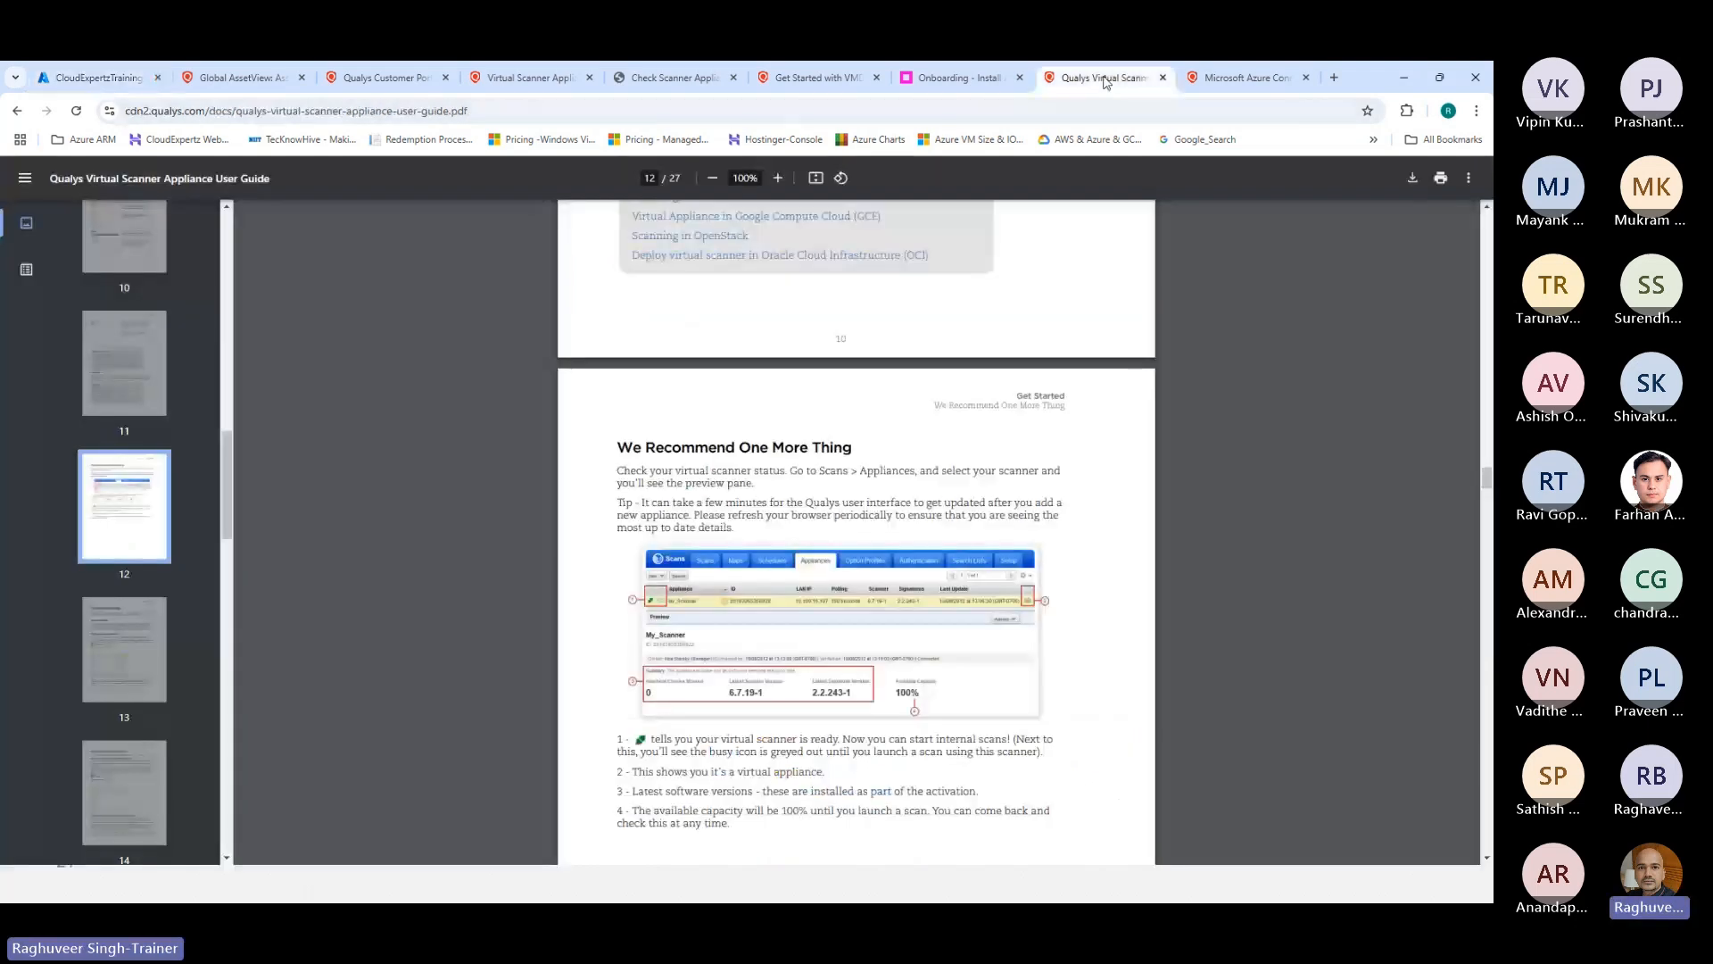
pyautogui.click(1216, 78)
pyautogui.scroll(2, 348, 340)
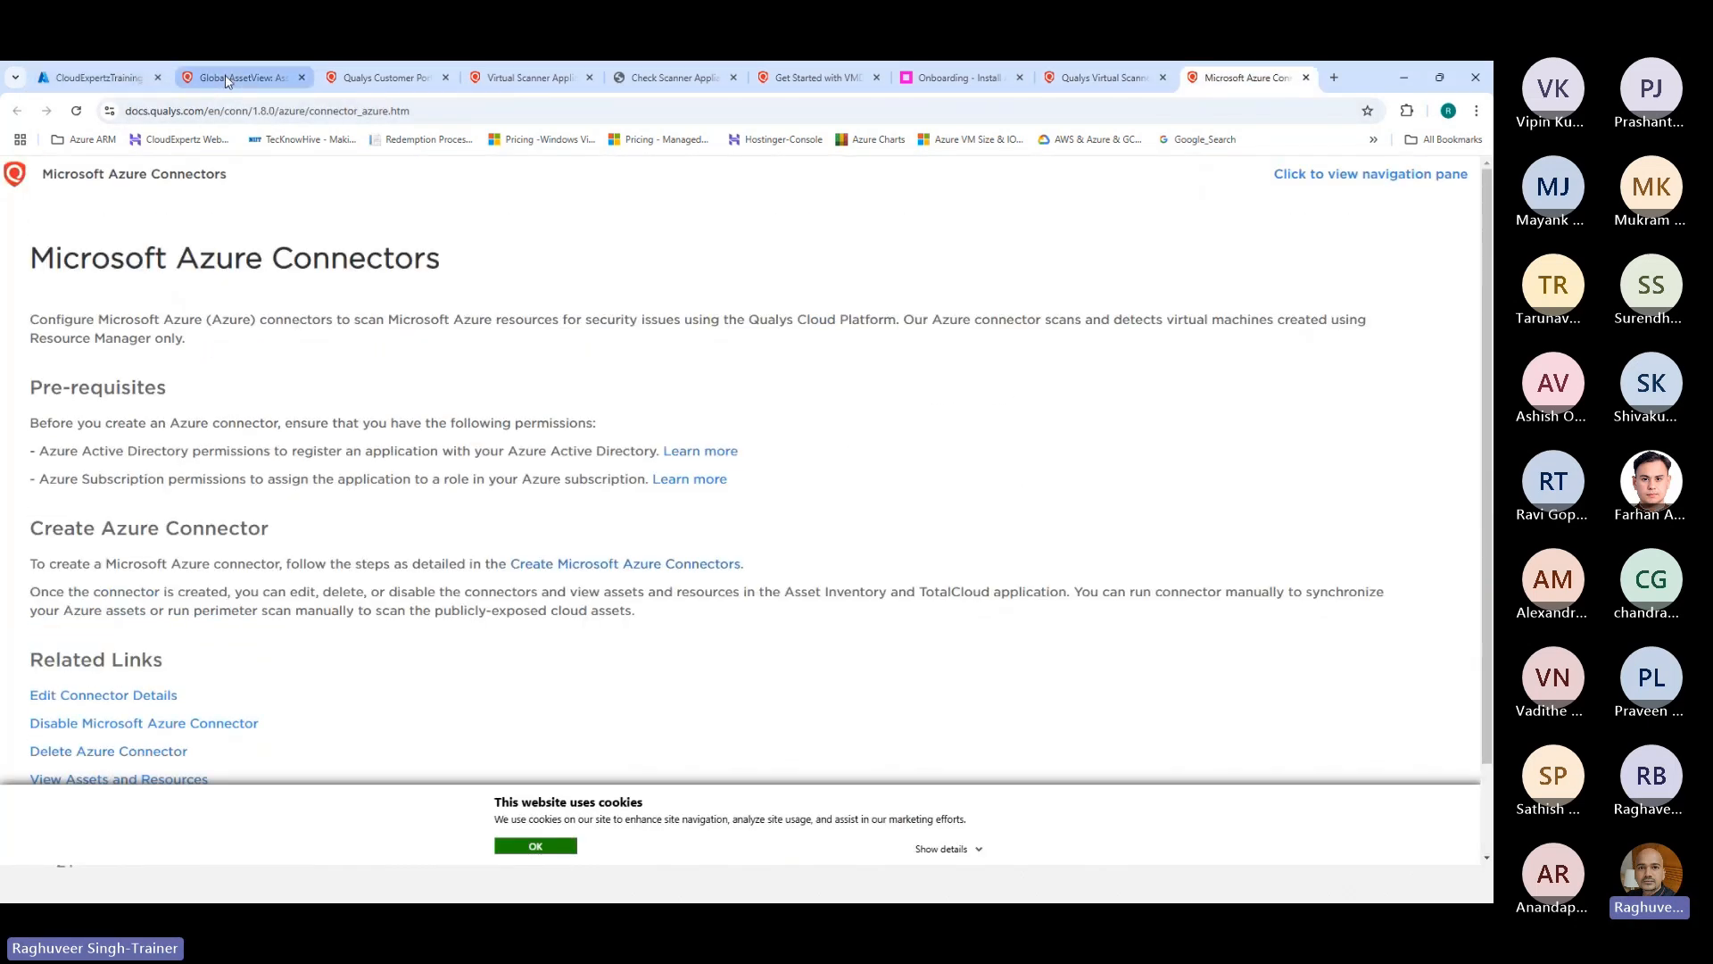
# Step: Return to the Global AssetView inventory filtered by QualysAzureConnector and look at the available modules
pyautogui.click(233, 78)
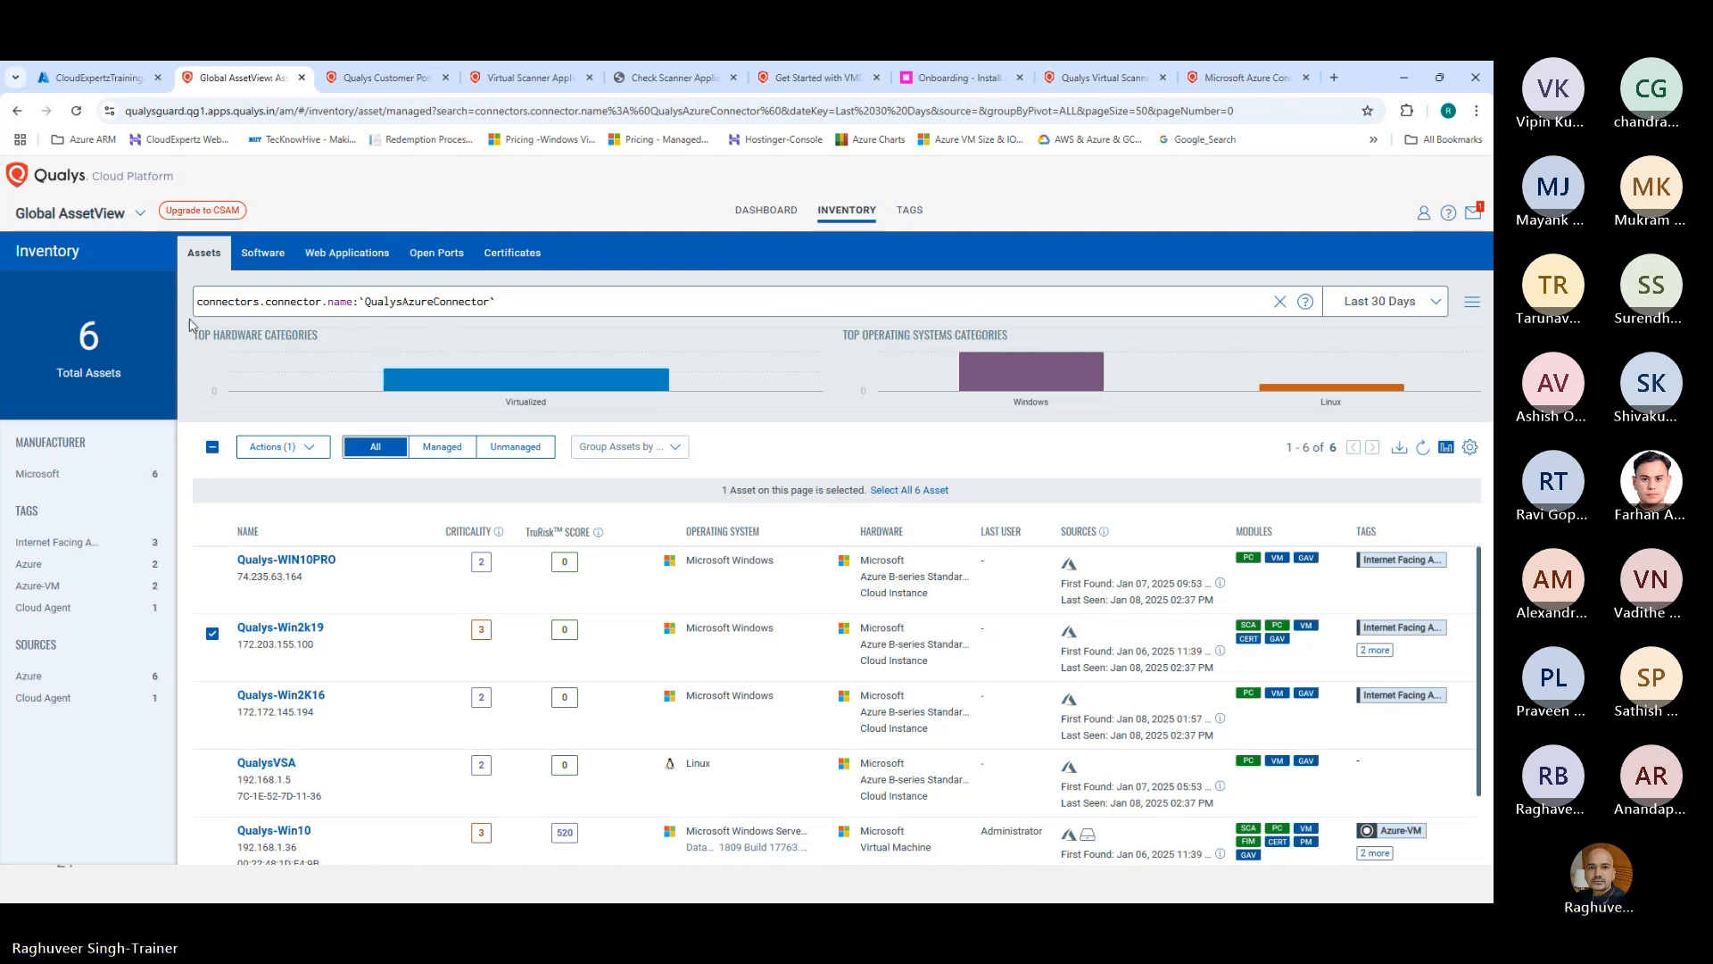
pyautogui.click(85, 214)
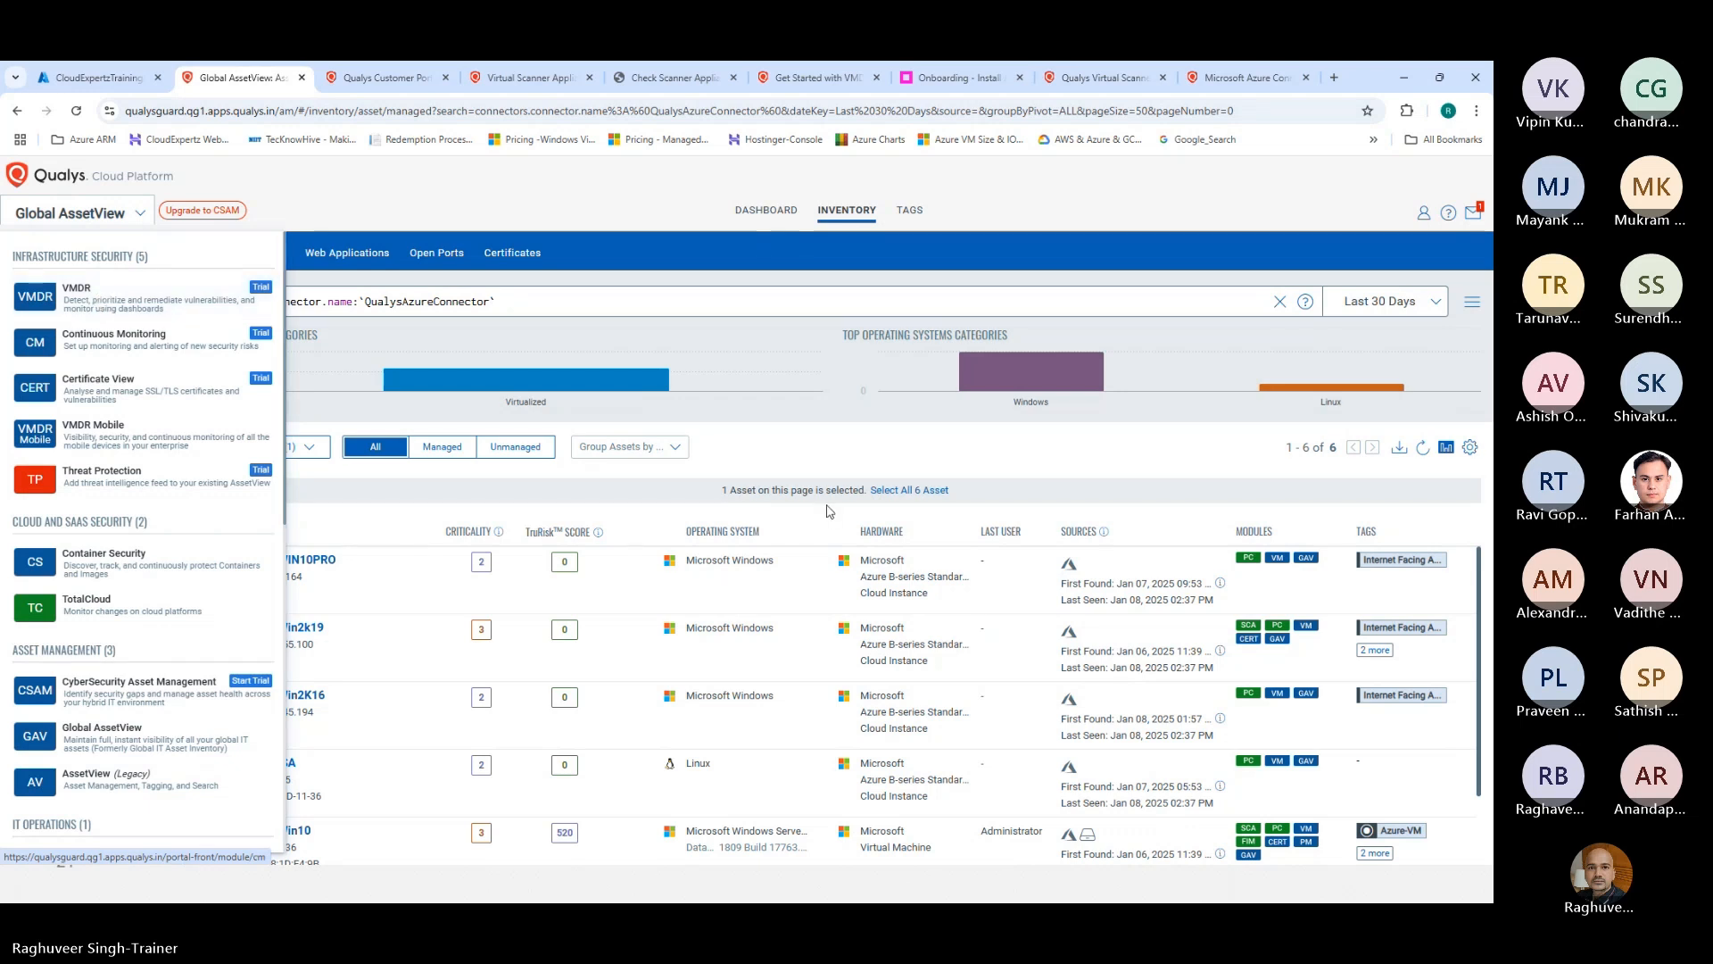
pyautogui.click(433, 195)
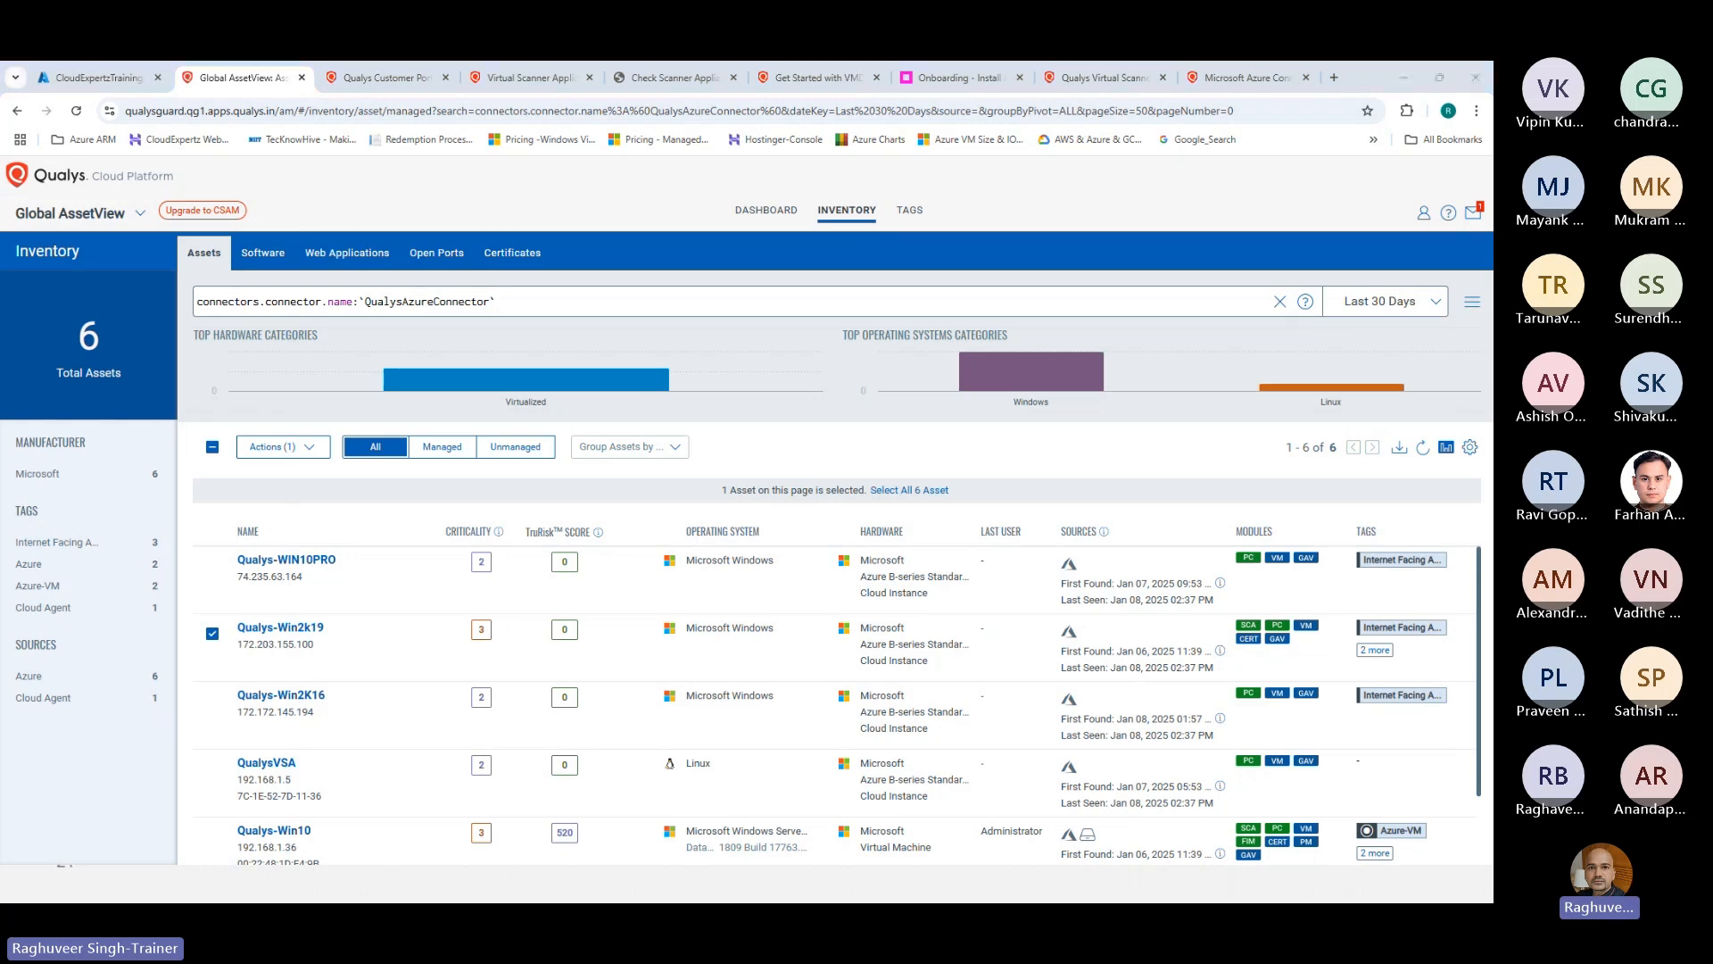
# Step: Switch to the Session_Transcript_Jan062025 Word document and read the Day 3rd notes on cloud perimeter scans and scanner appliances
pyautogui.hotkey('alt', 'Tab')
pyautogui.scroll(-4, 400, 566)
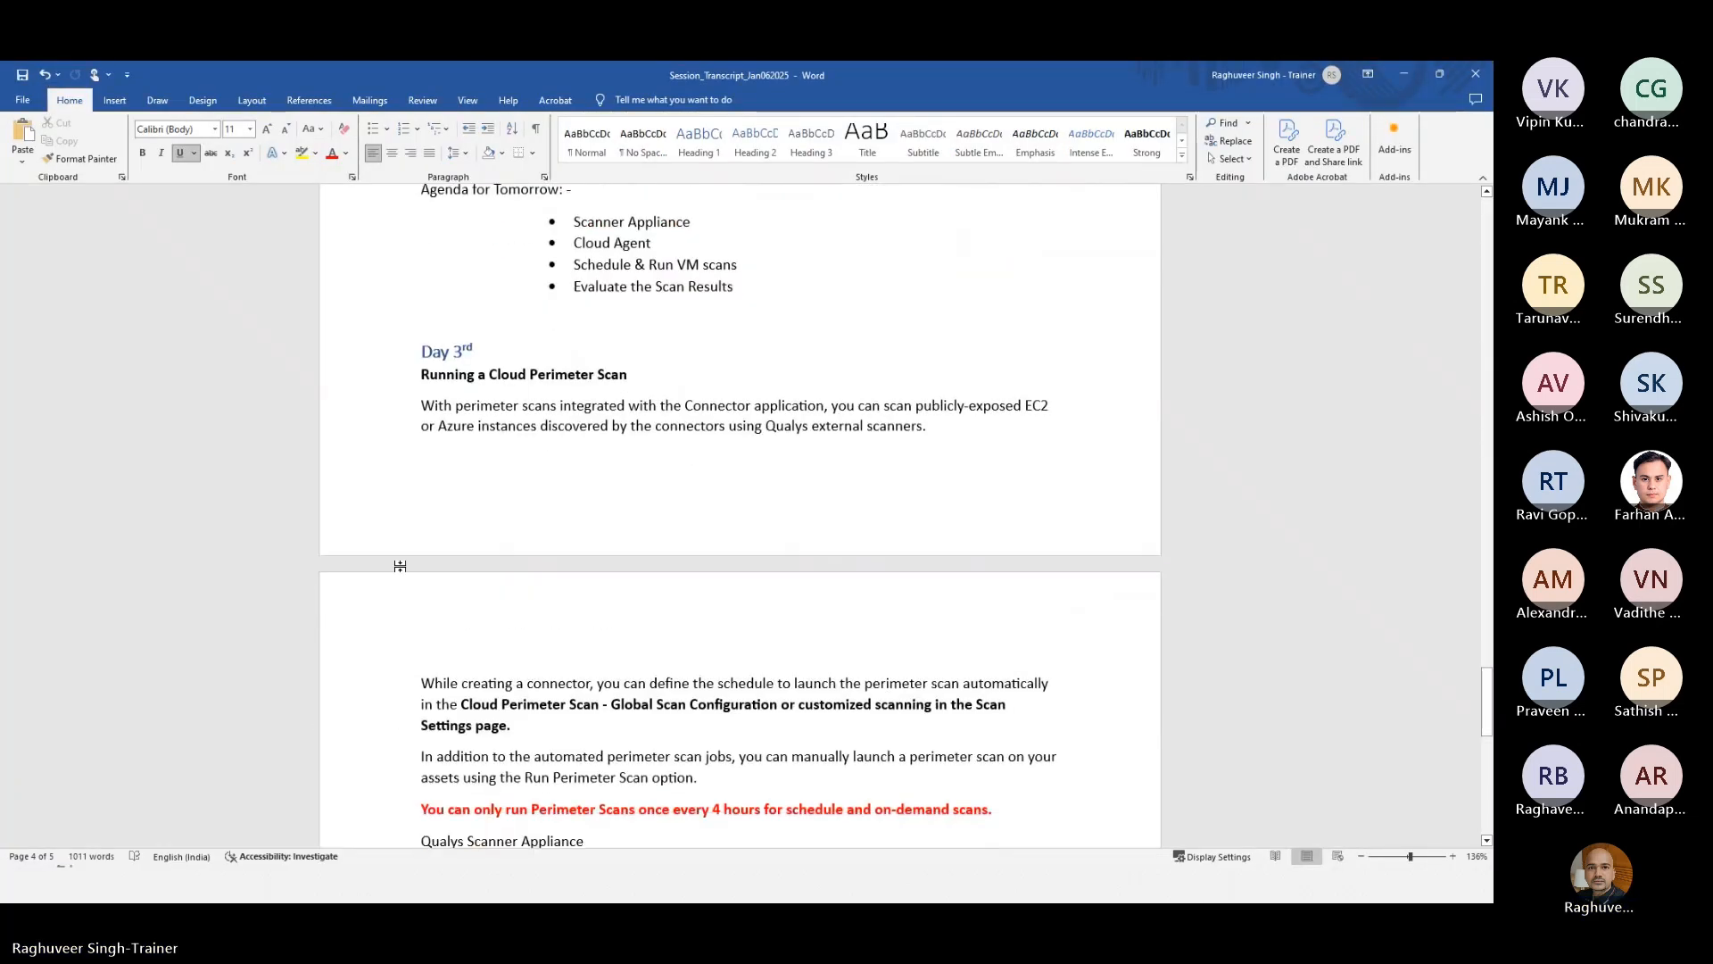
pyautogui.scroll(3, 400, 566)
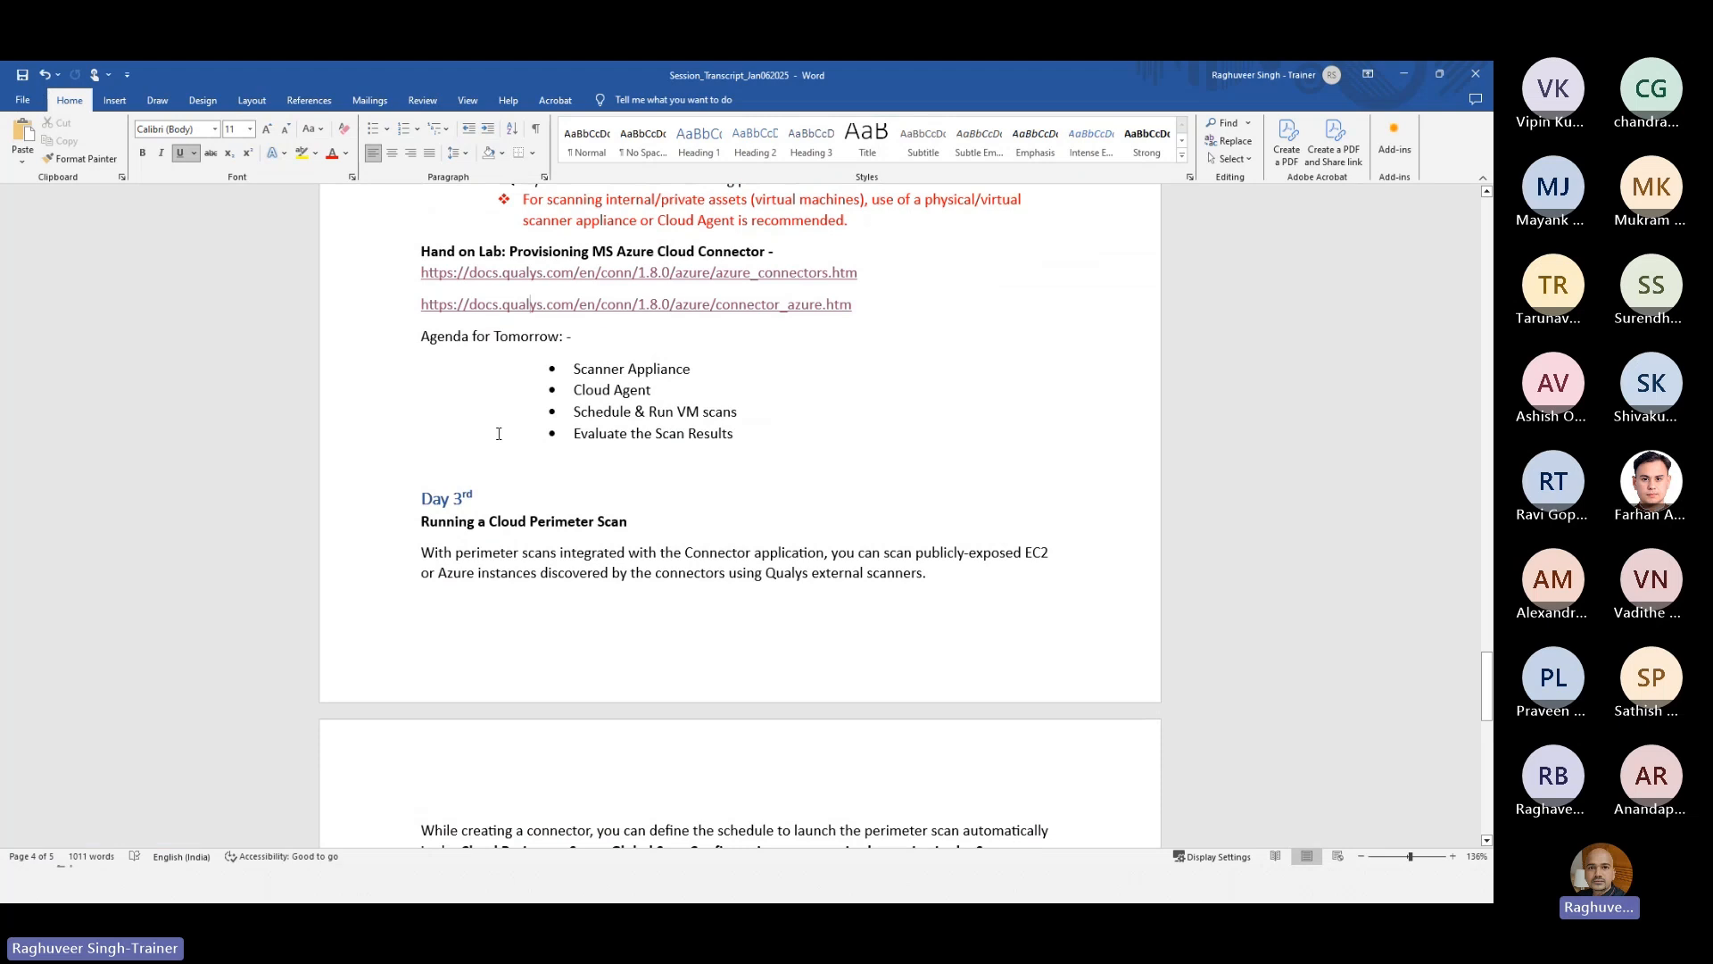
pyautogui.scroll(-1, 535, 499)
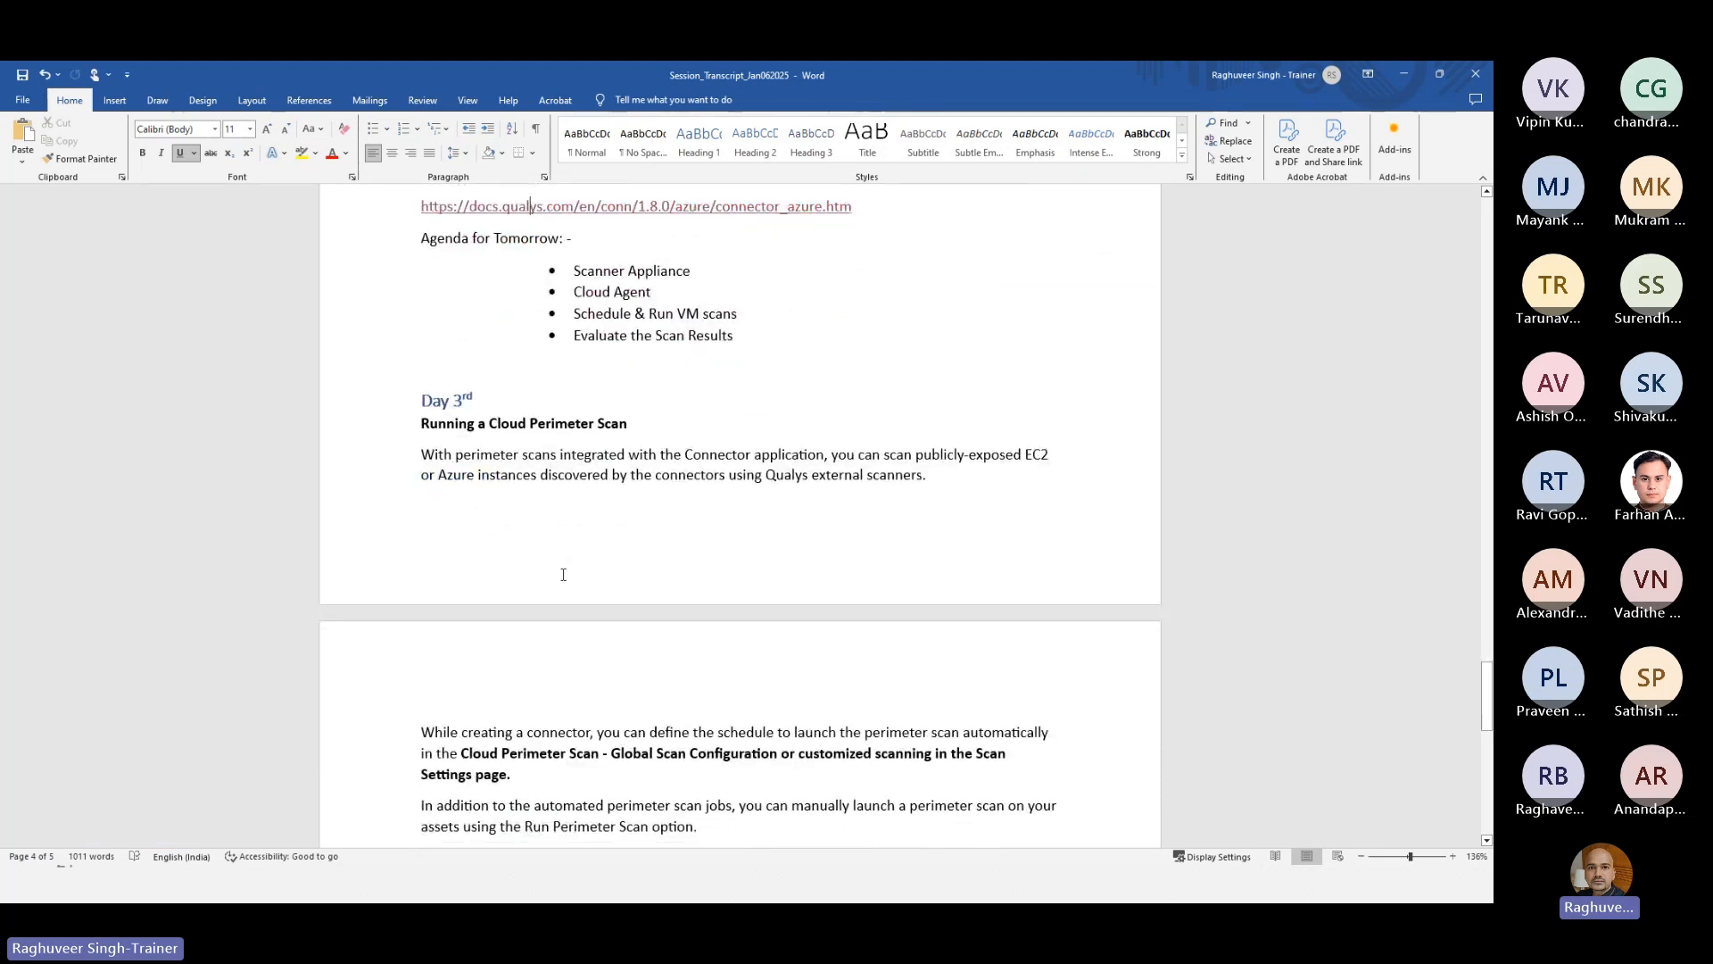
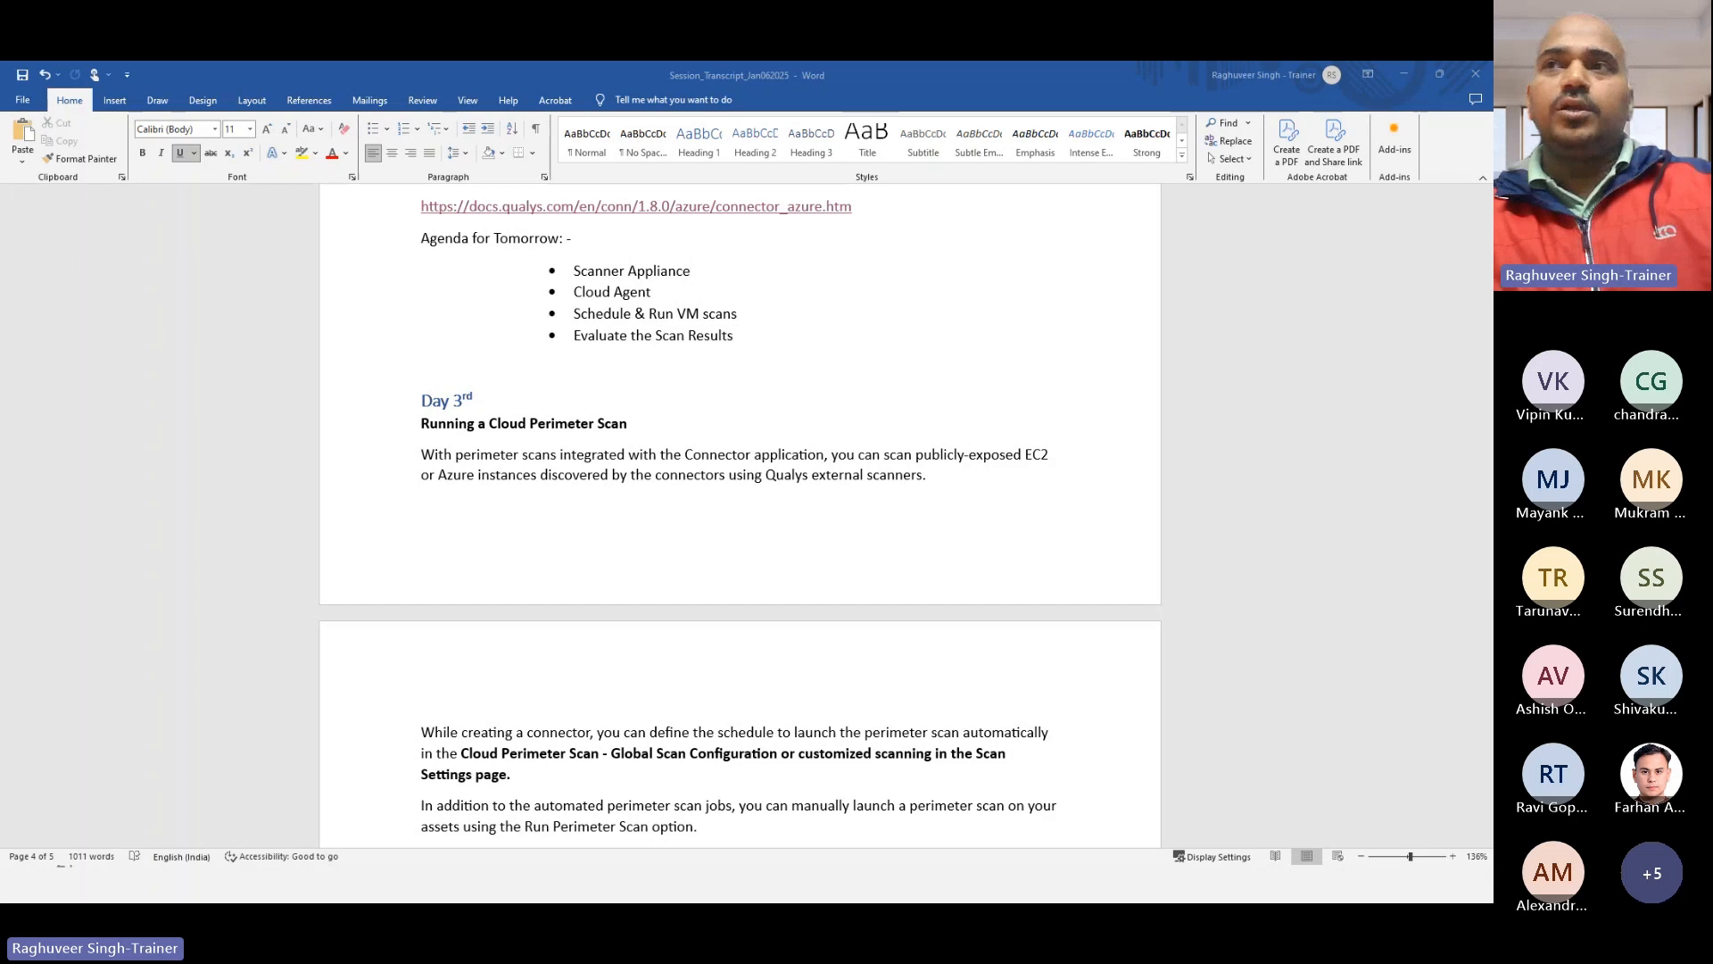
pyautogui.scroll(-2, 645, 632)
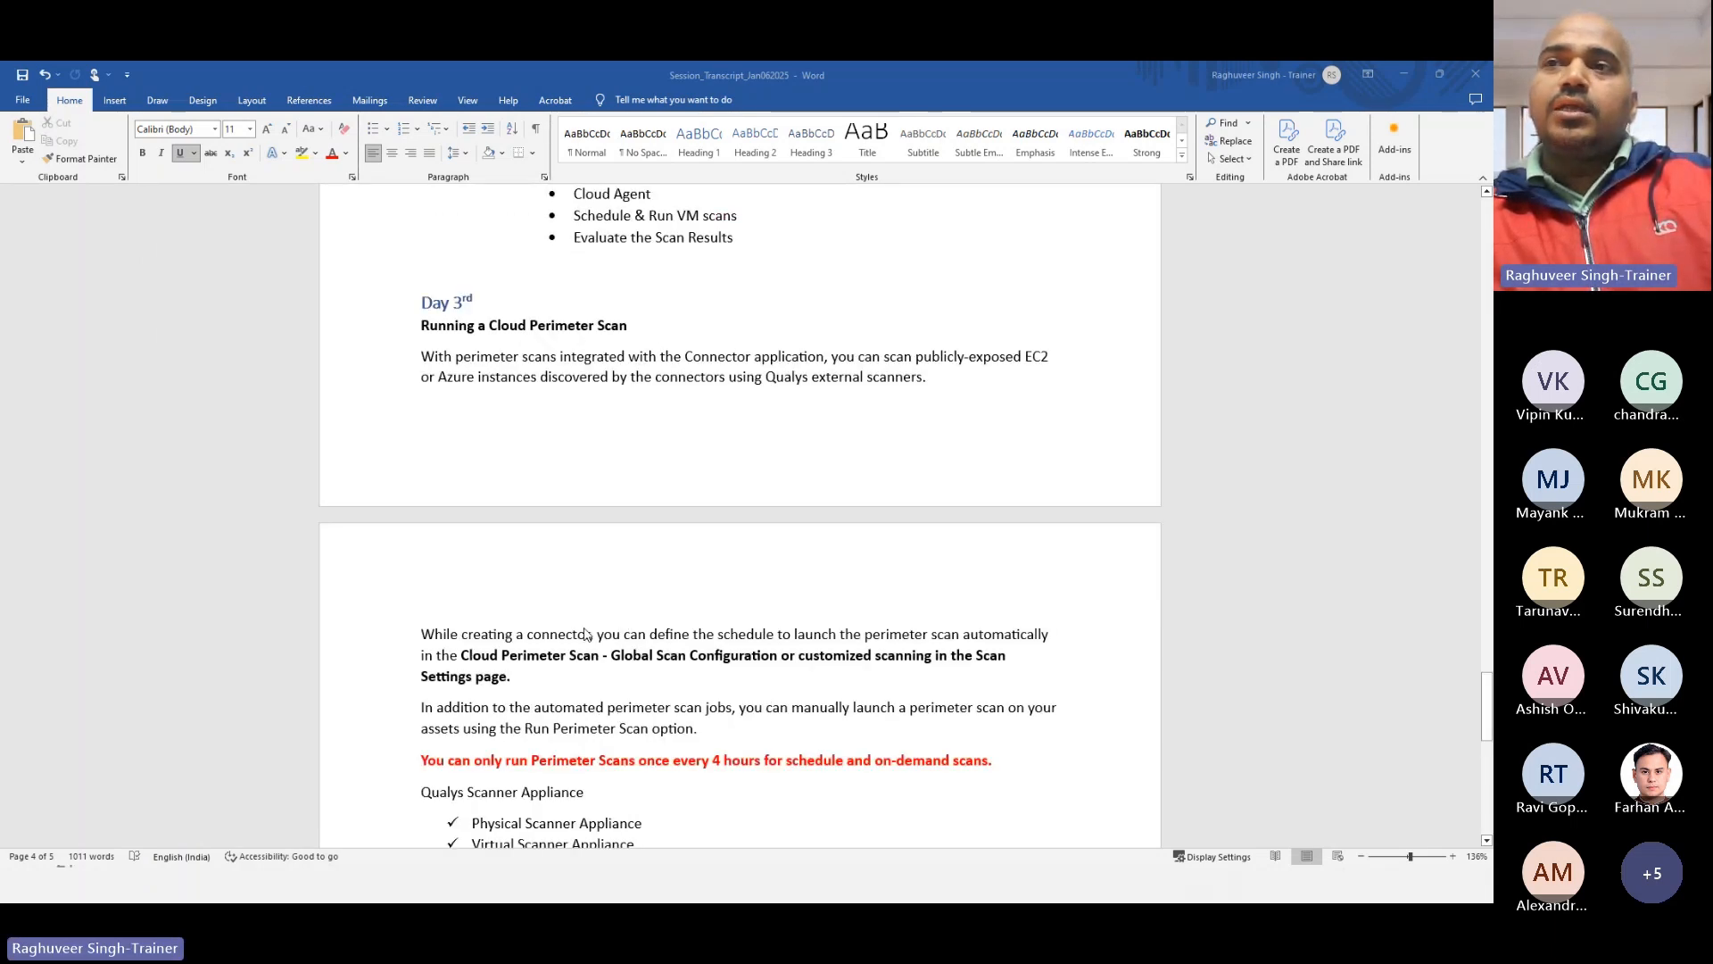
pyautogui.scroll(-2, 589, 635)
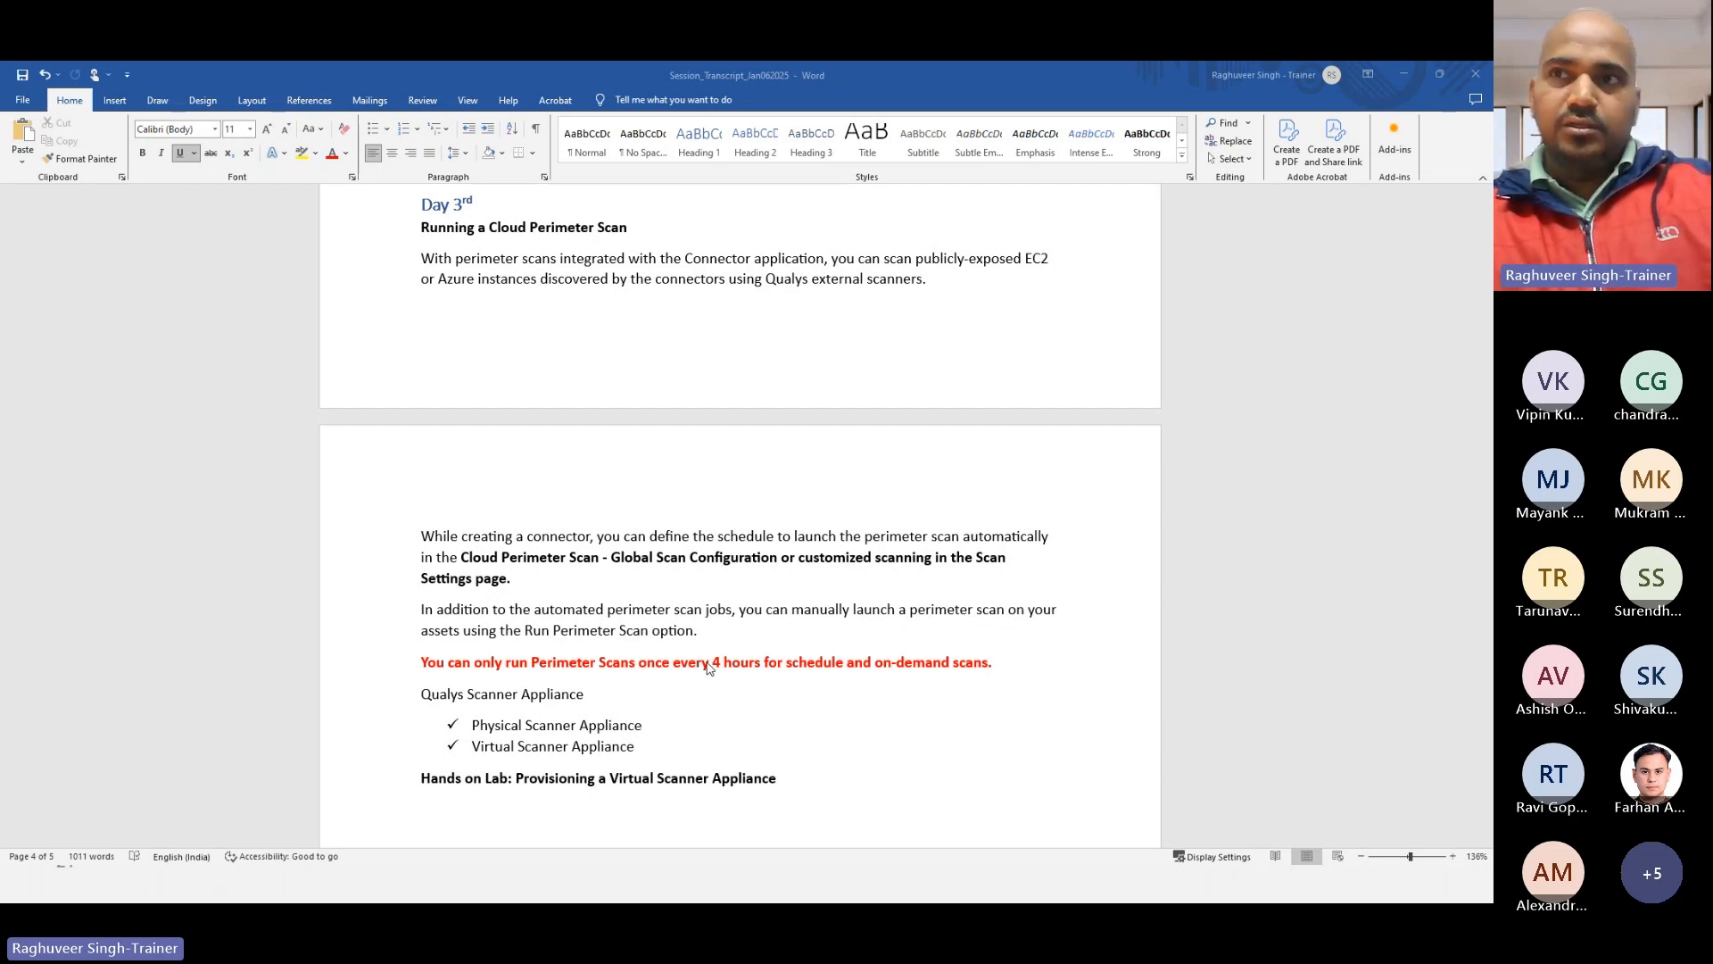
pyautogui.scroll(-1, 658, 681)
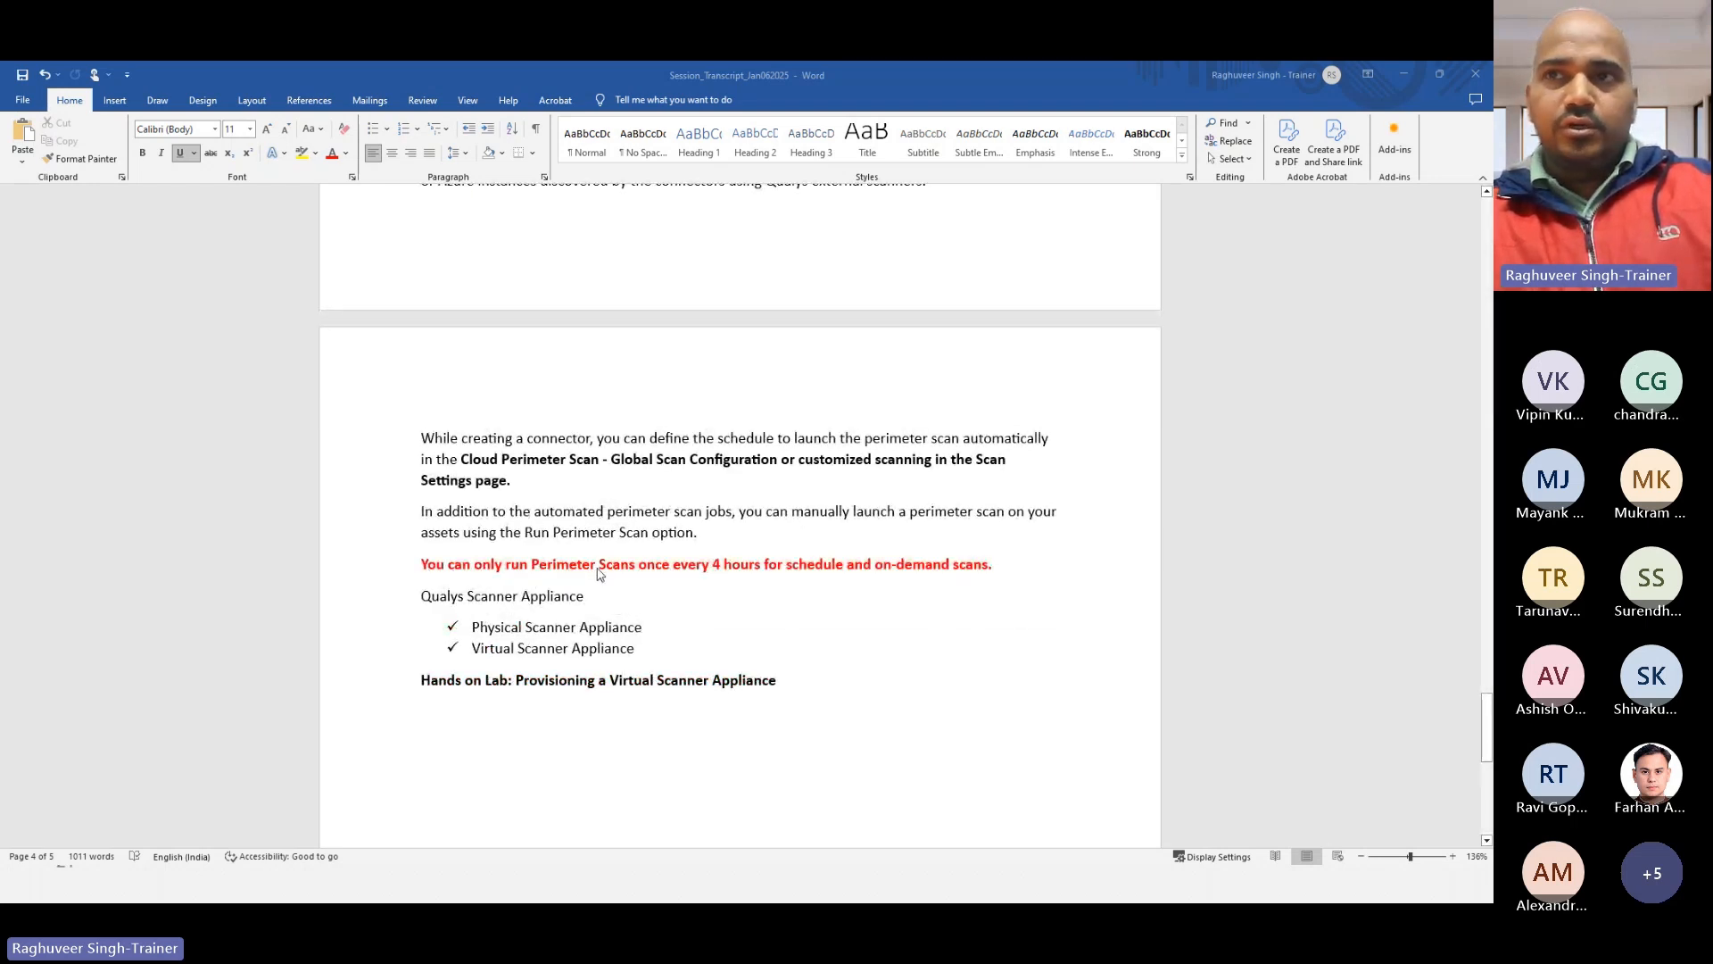
pyautogui.scroll(1, 597, 573)
pyautogui.scroll(-1, 629, 655)
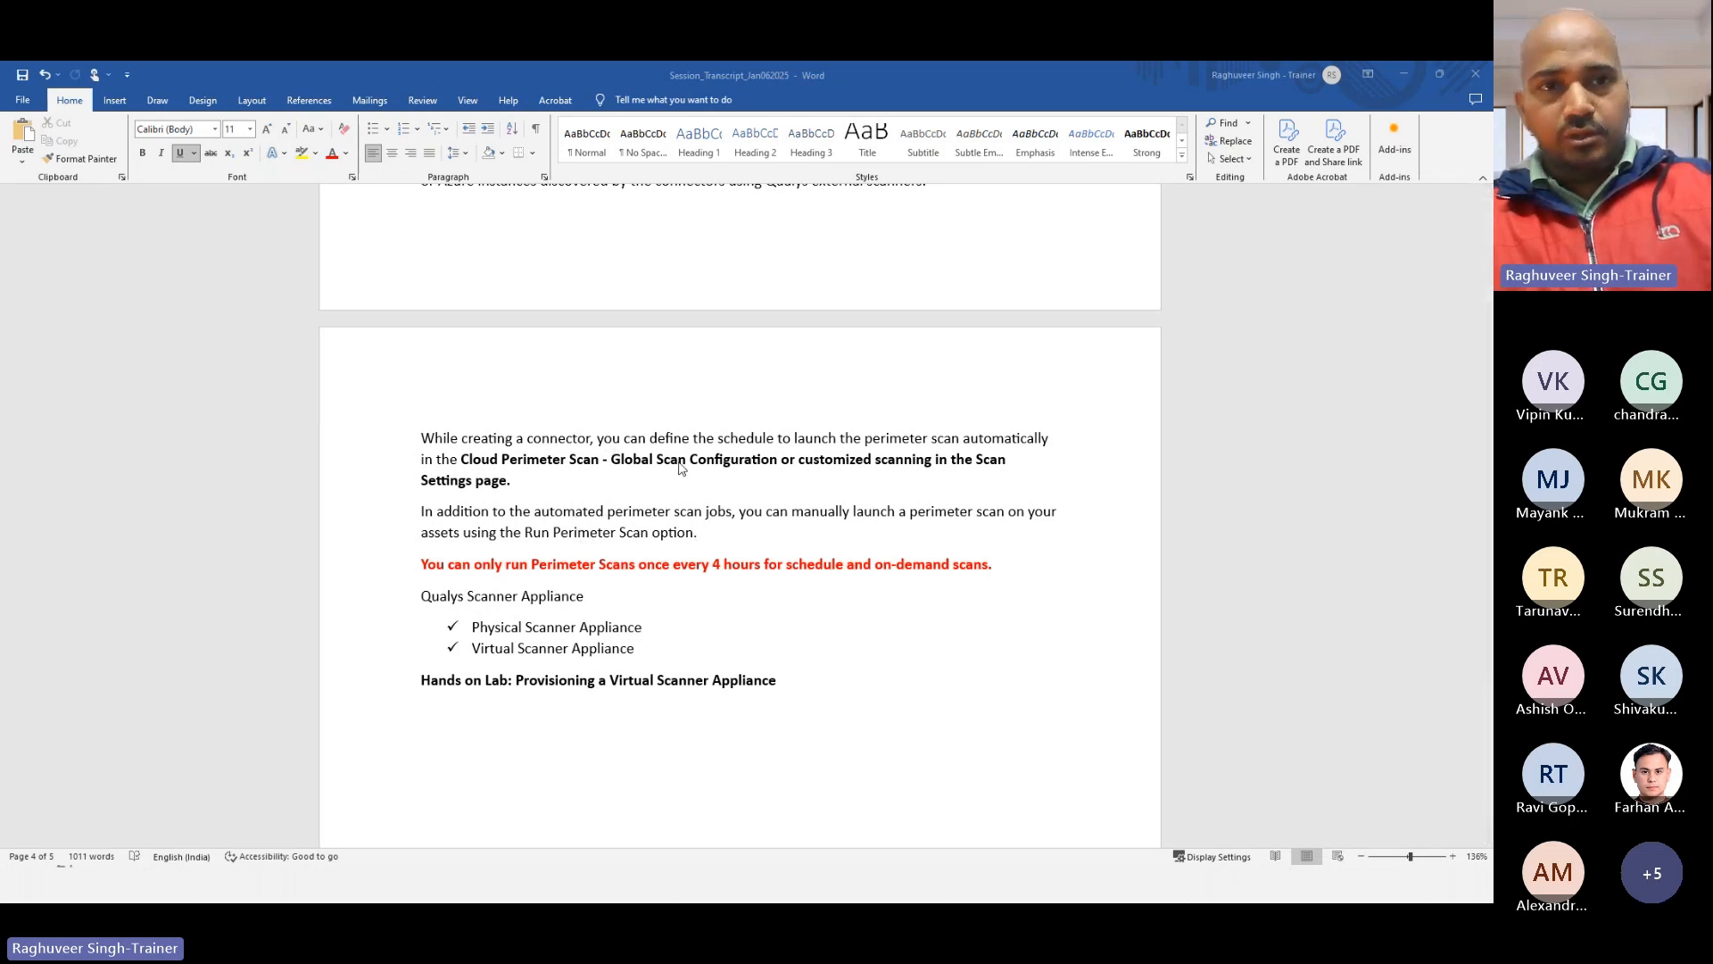
pyautogui.scroll(5, 679, 468)
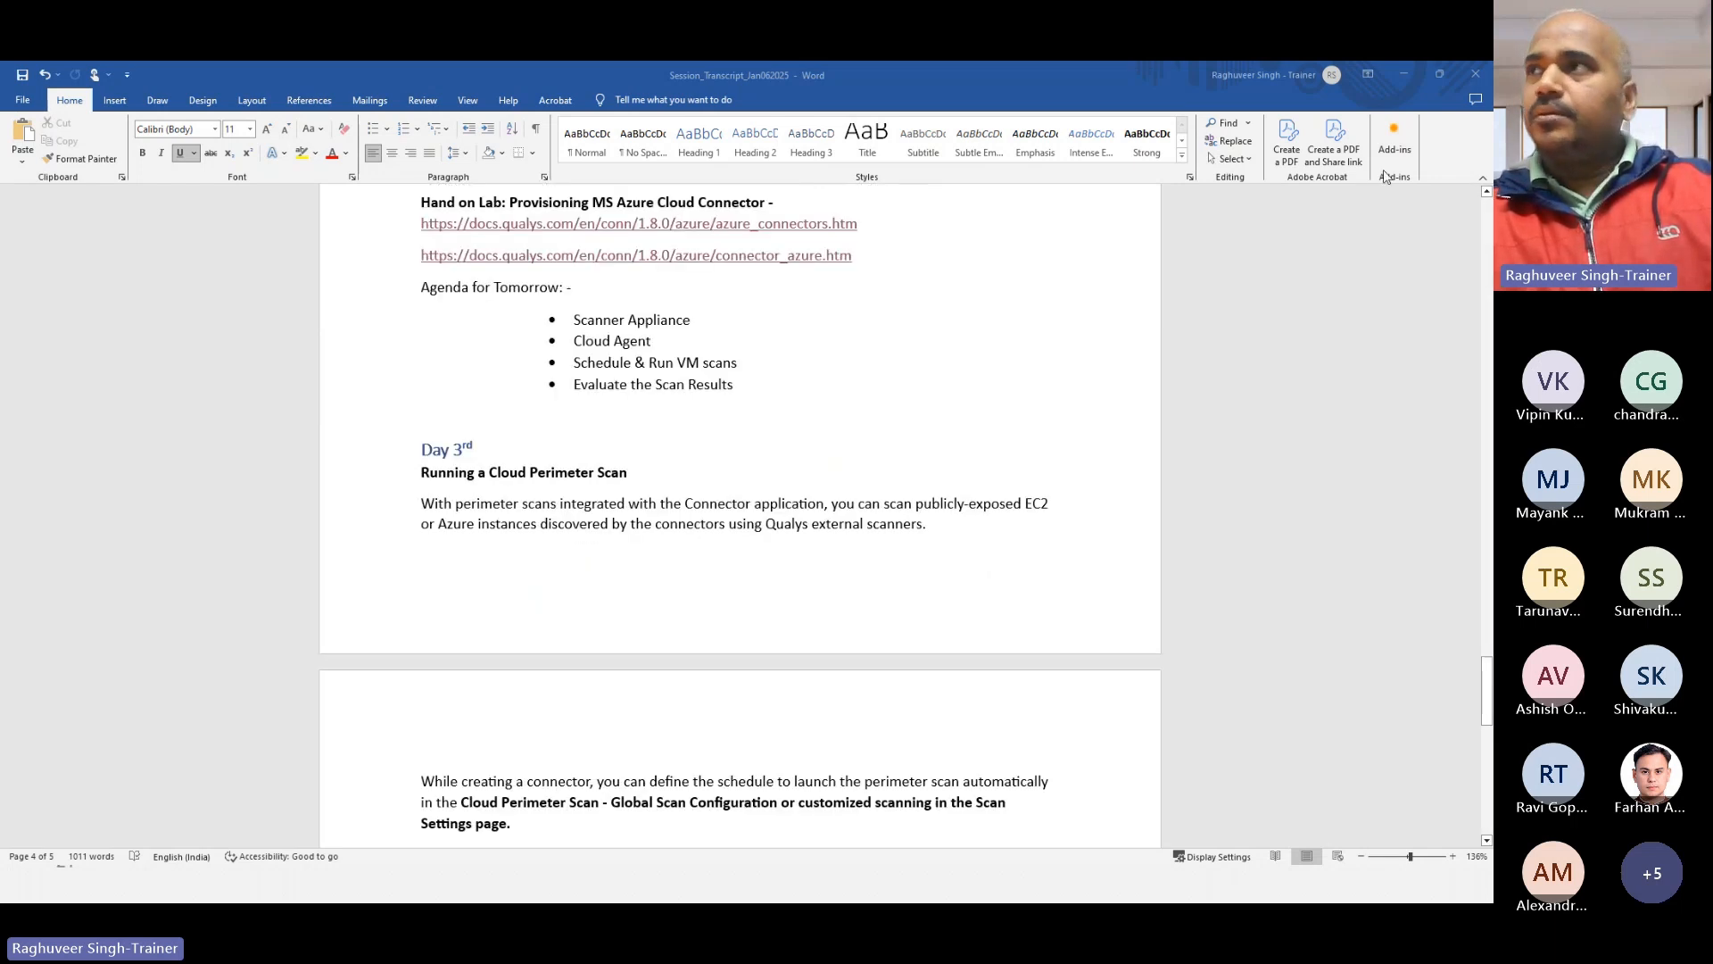
# Step: Return to Qualys in the browser and open the Microsoft Azure connector list in the Connectors module
pyautogui.click(1415, 75)
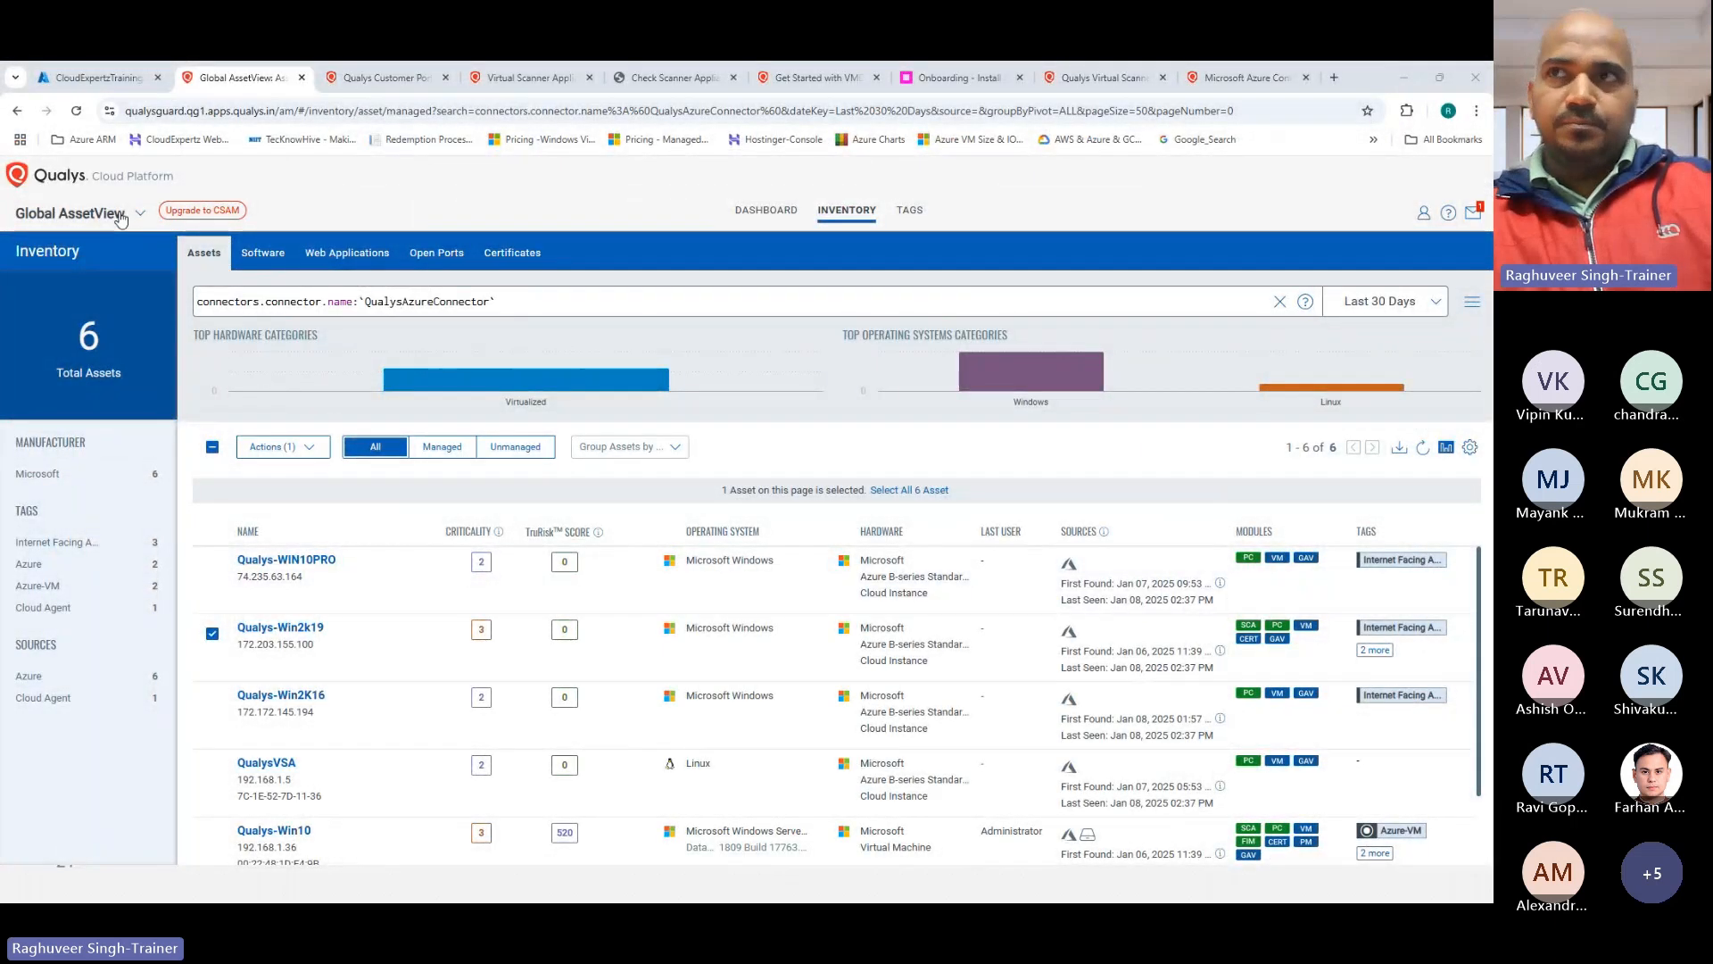
pyautogui.click(50, 217)
pyautogui.scroll(-8, 98, 625)
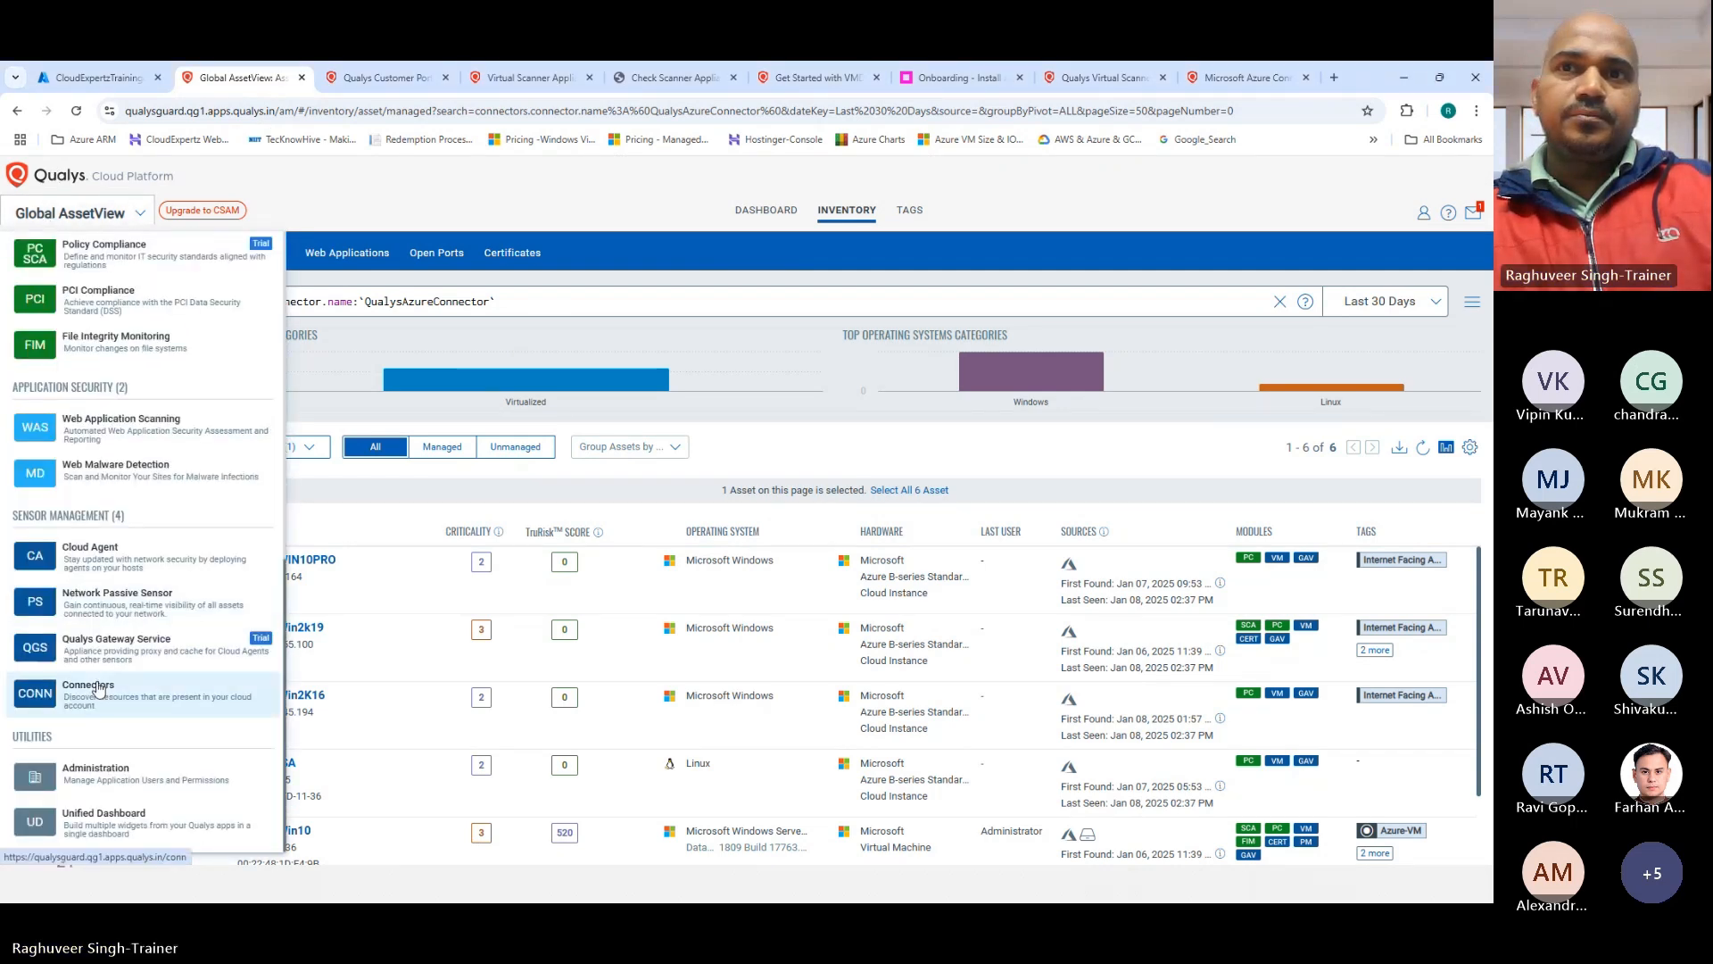
pyautogui.click(94, 687)
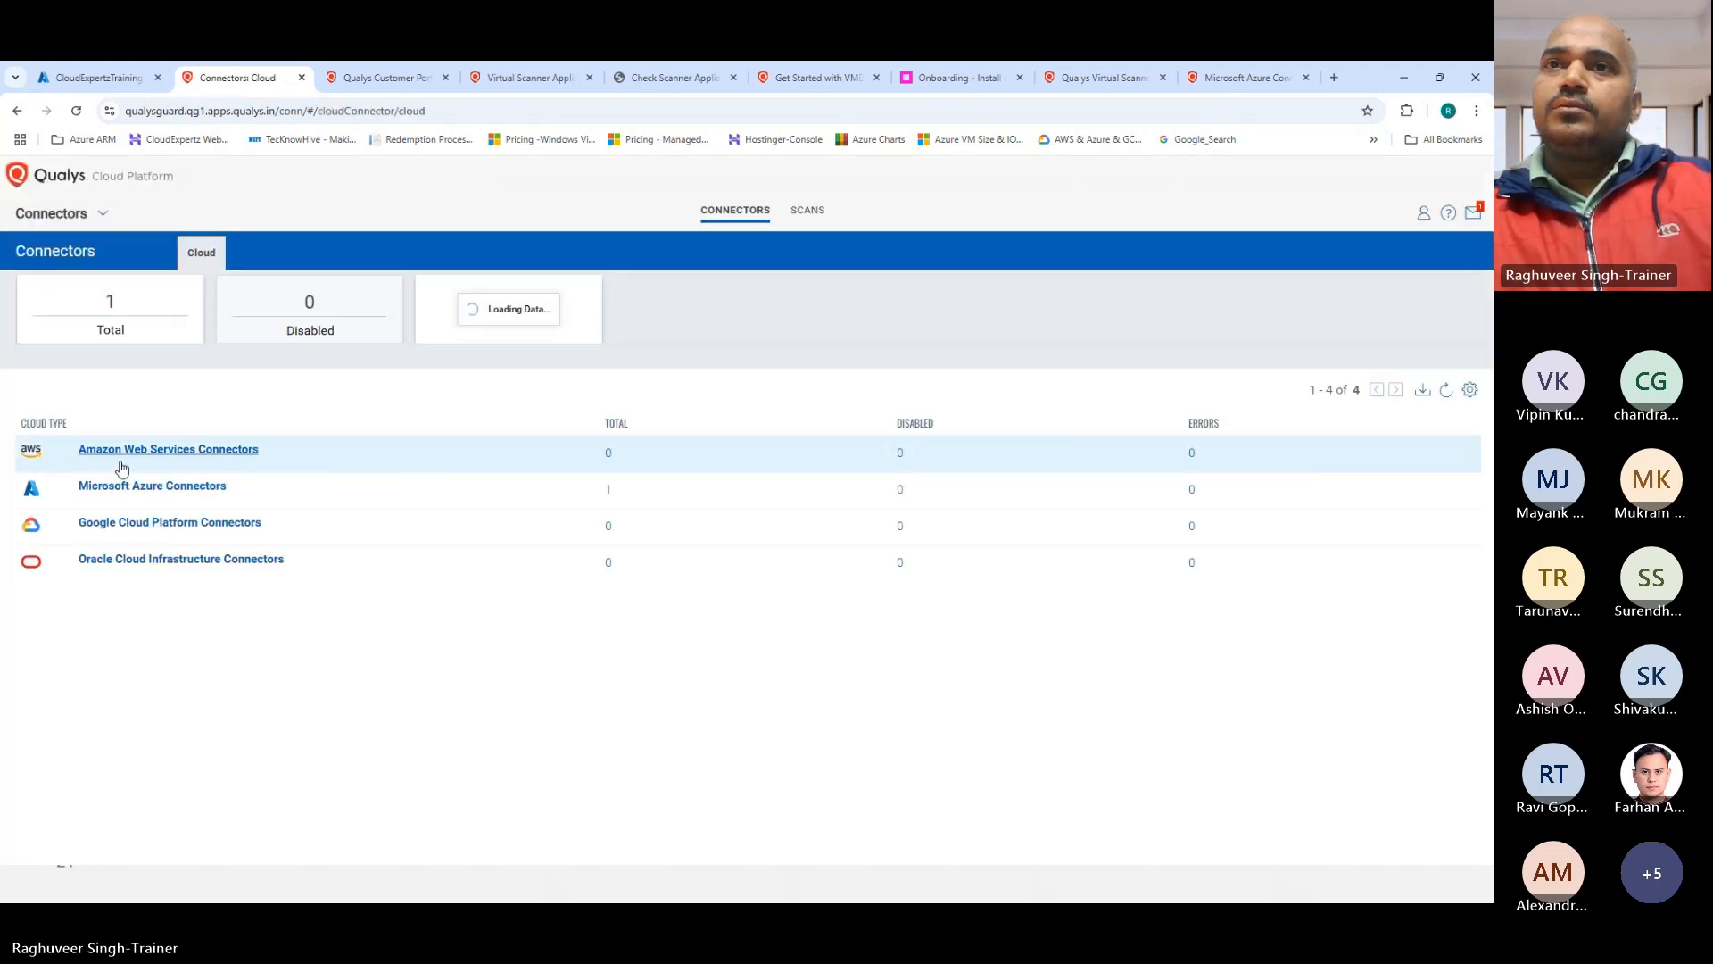
pyautogui.click(133, 486)
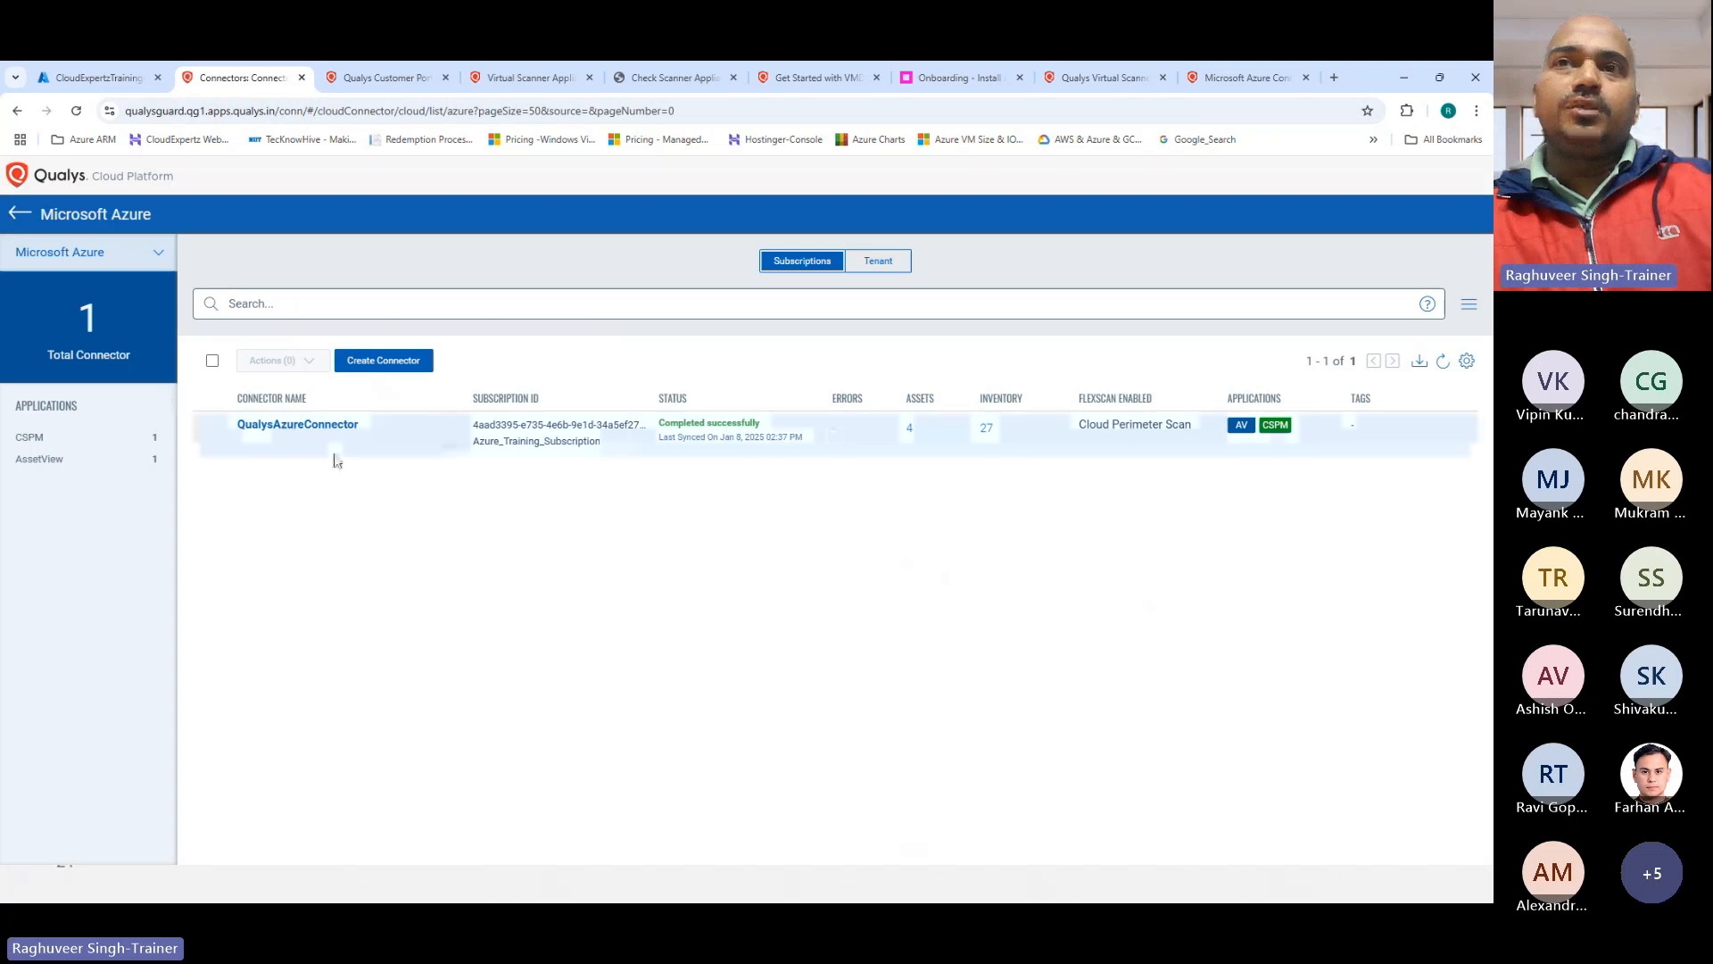
# Step: Check the Run Perimeter Scan option for QualysAzureConnector and decline its confirmation
pyautogui.click(212, 432)
pyautogui.click(448, 433)
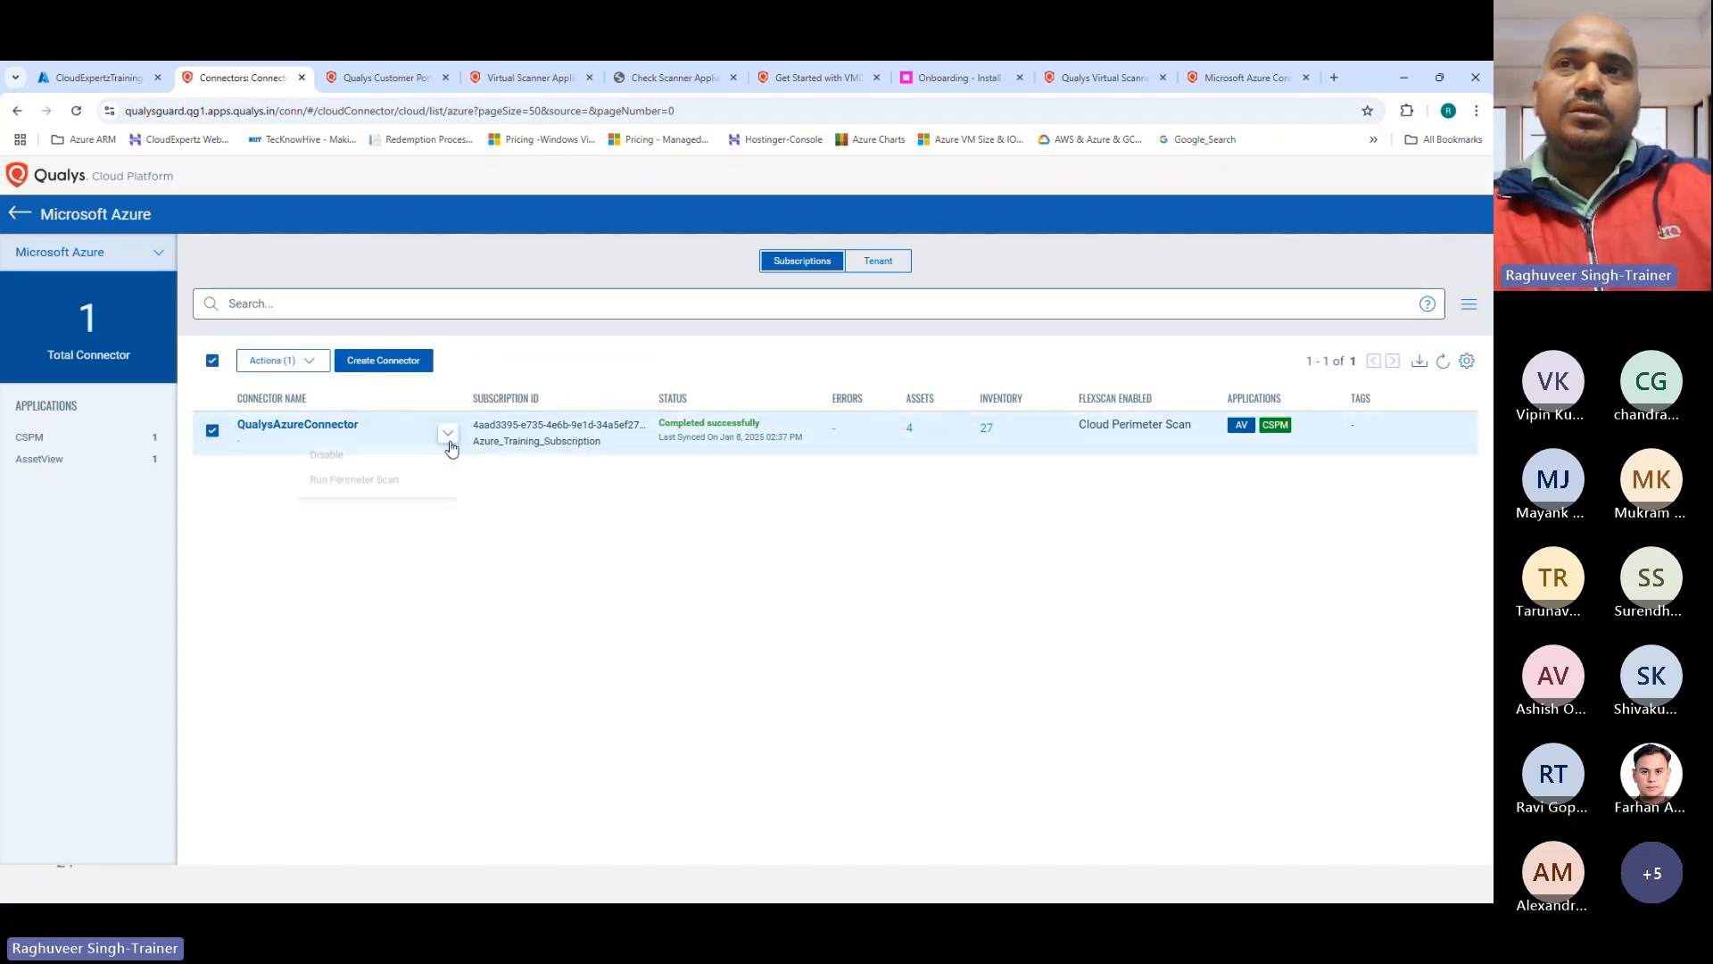
pyautogui.scroll(-3, 345, 531)
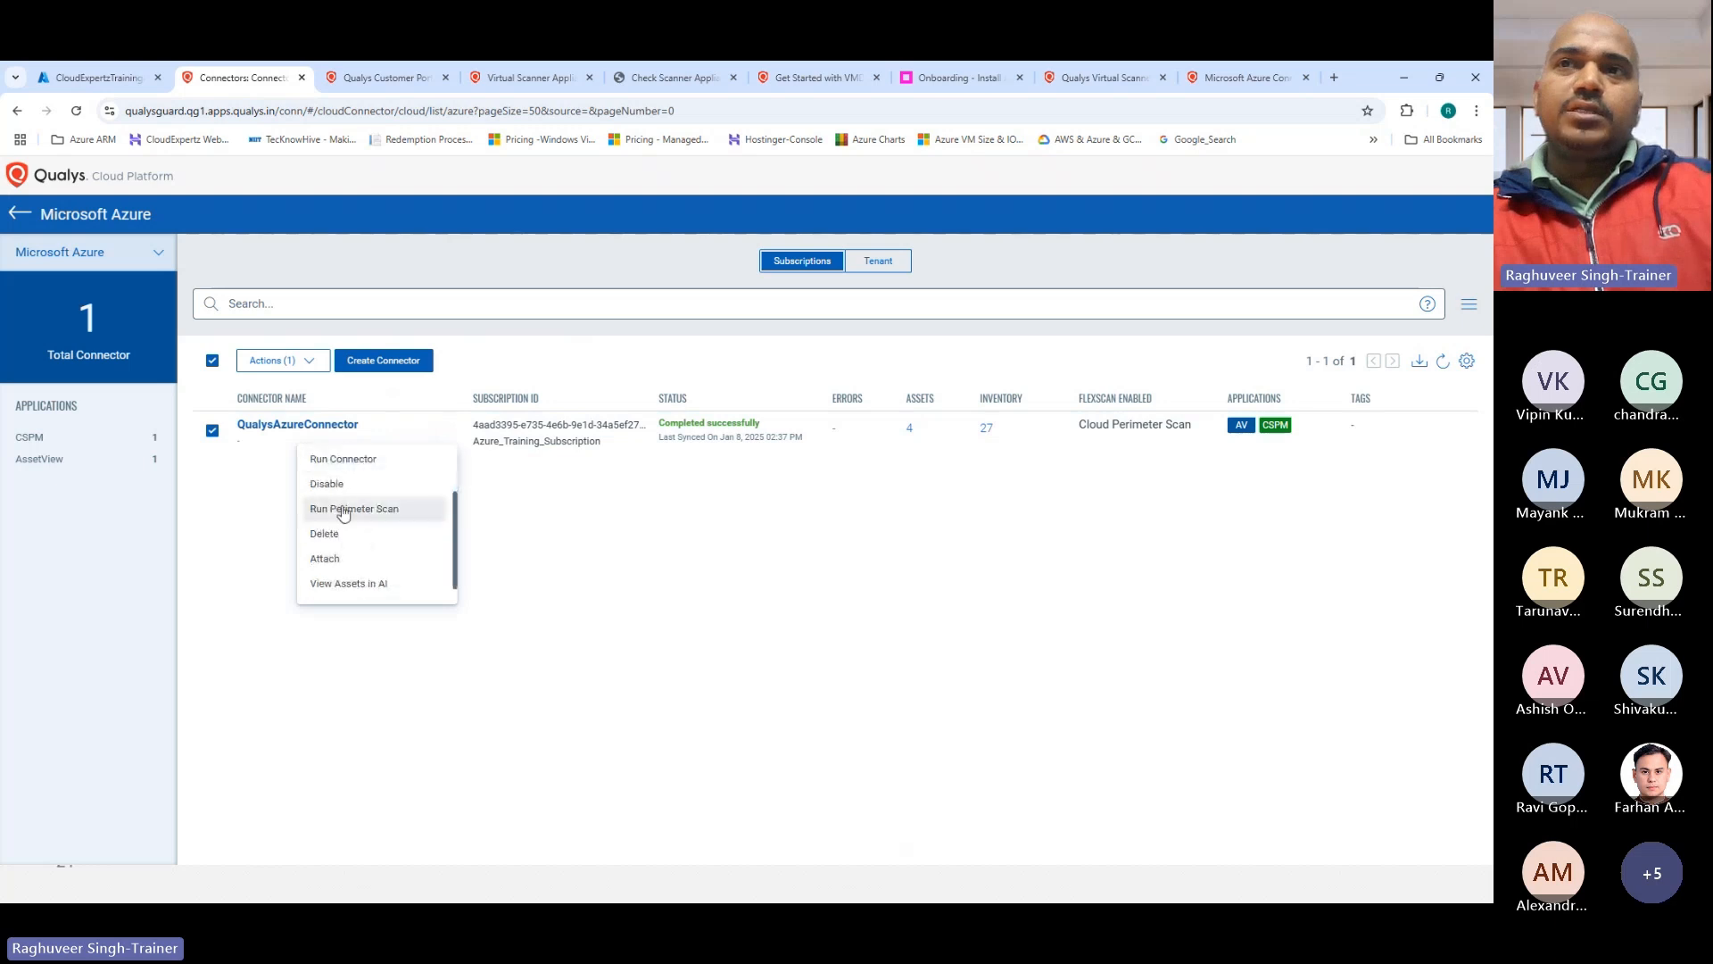
pyautogui.click(340, 511)
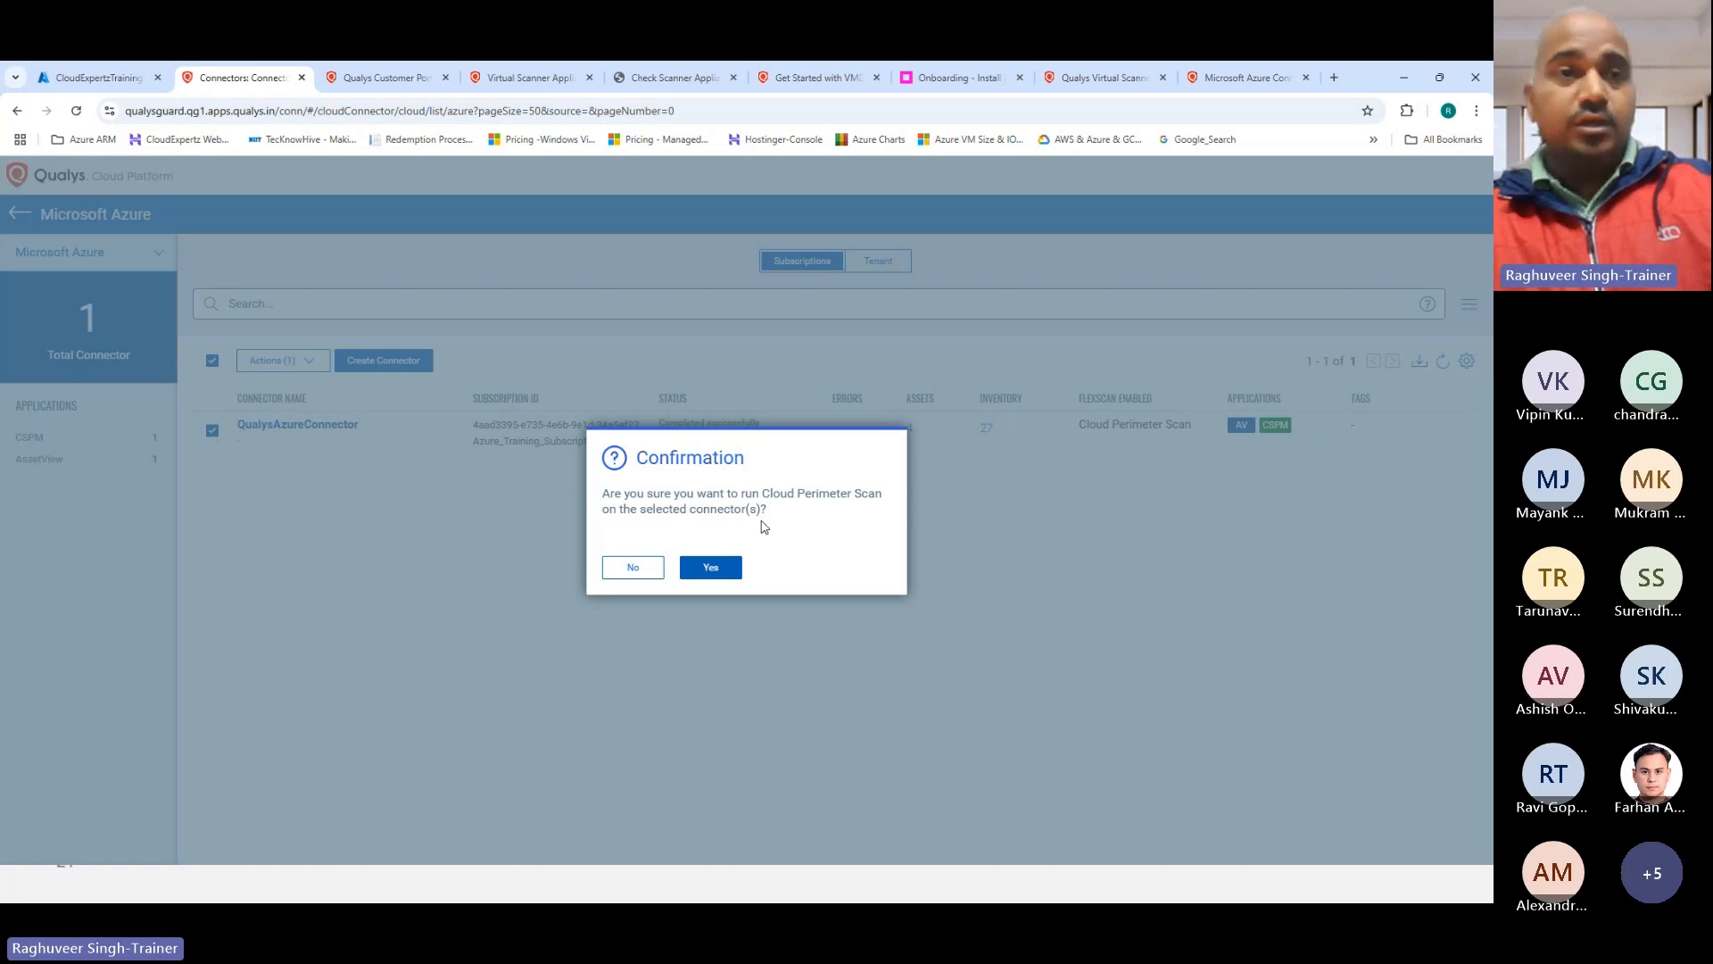
pyautogui.click(631, 567)
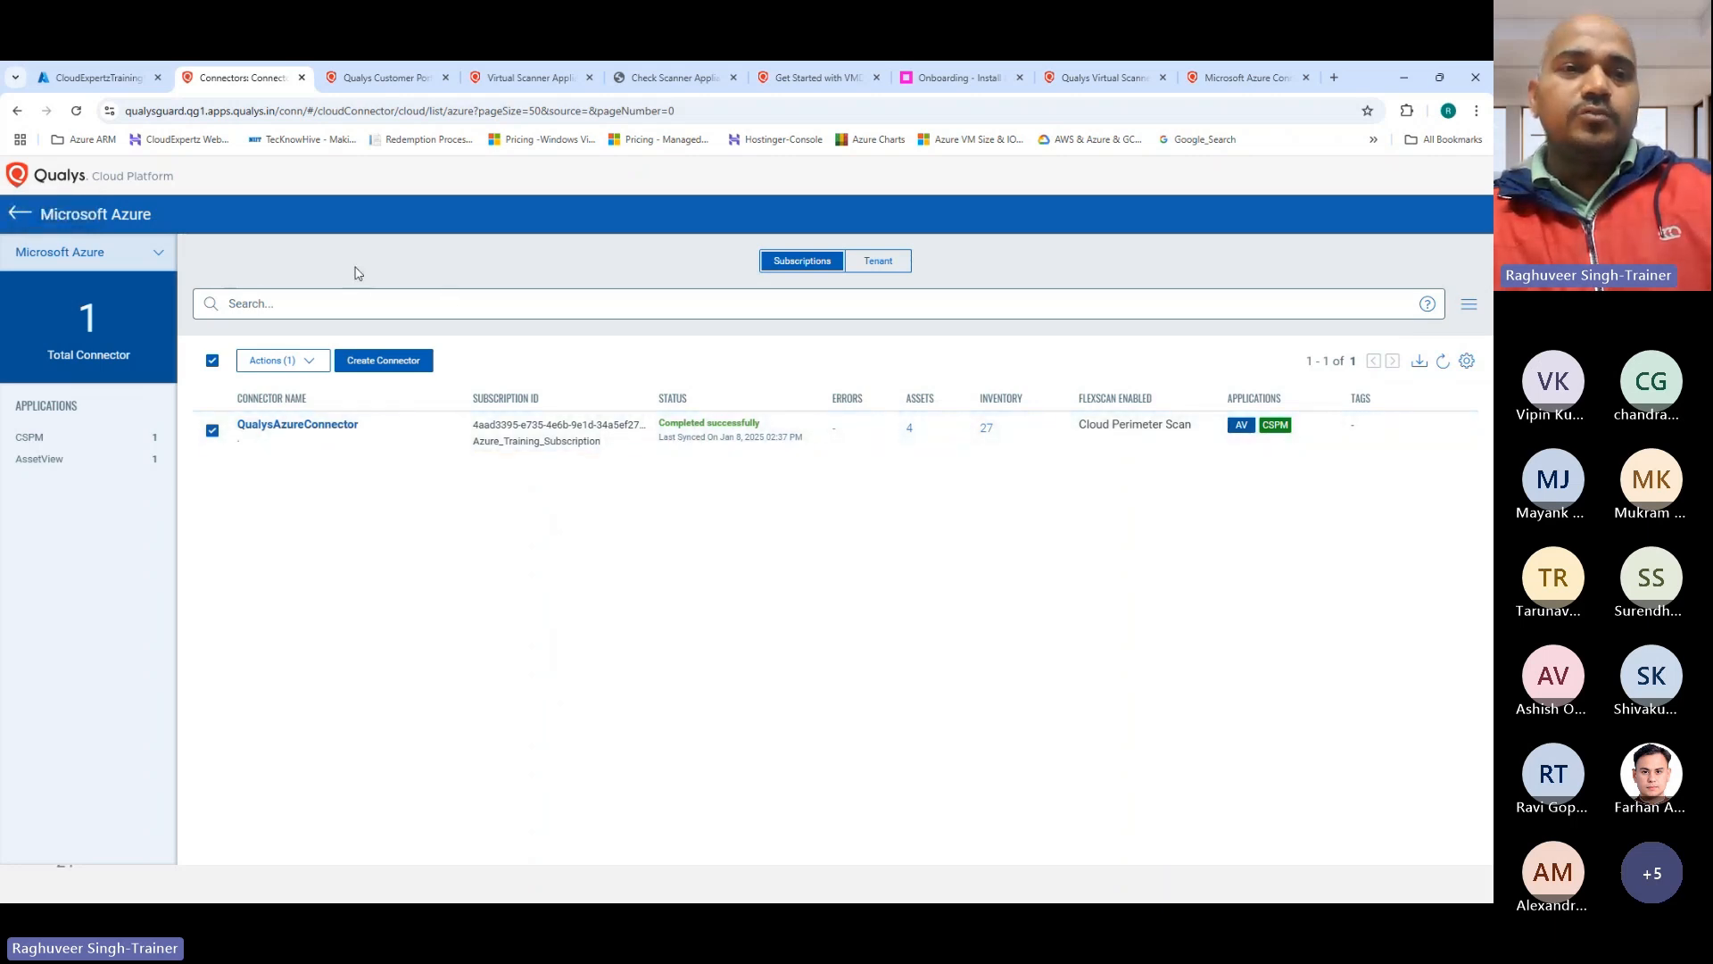
# Step: Leave the Microsoft Azure connector list and switch to the VMDR module's dashboard
pyautogui.click(20, 215)
pyautogui.click(55, 216)
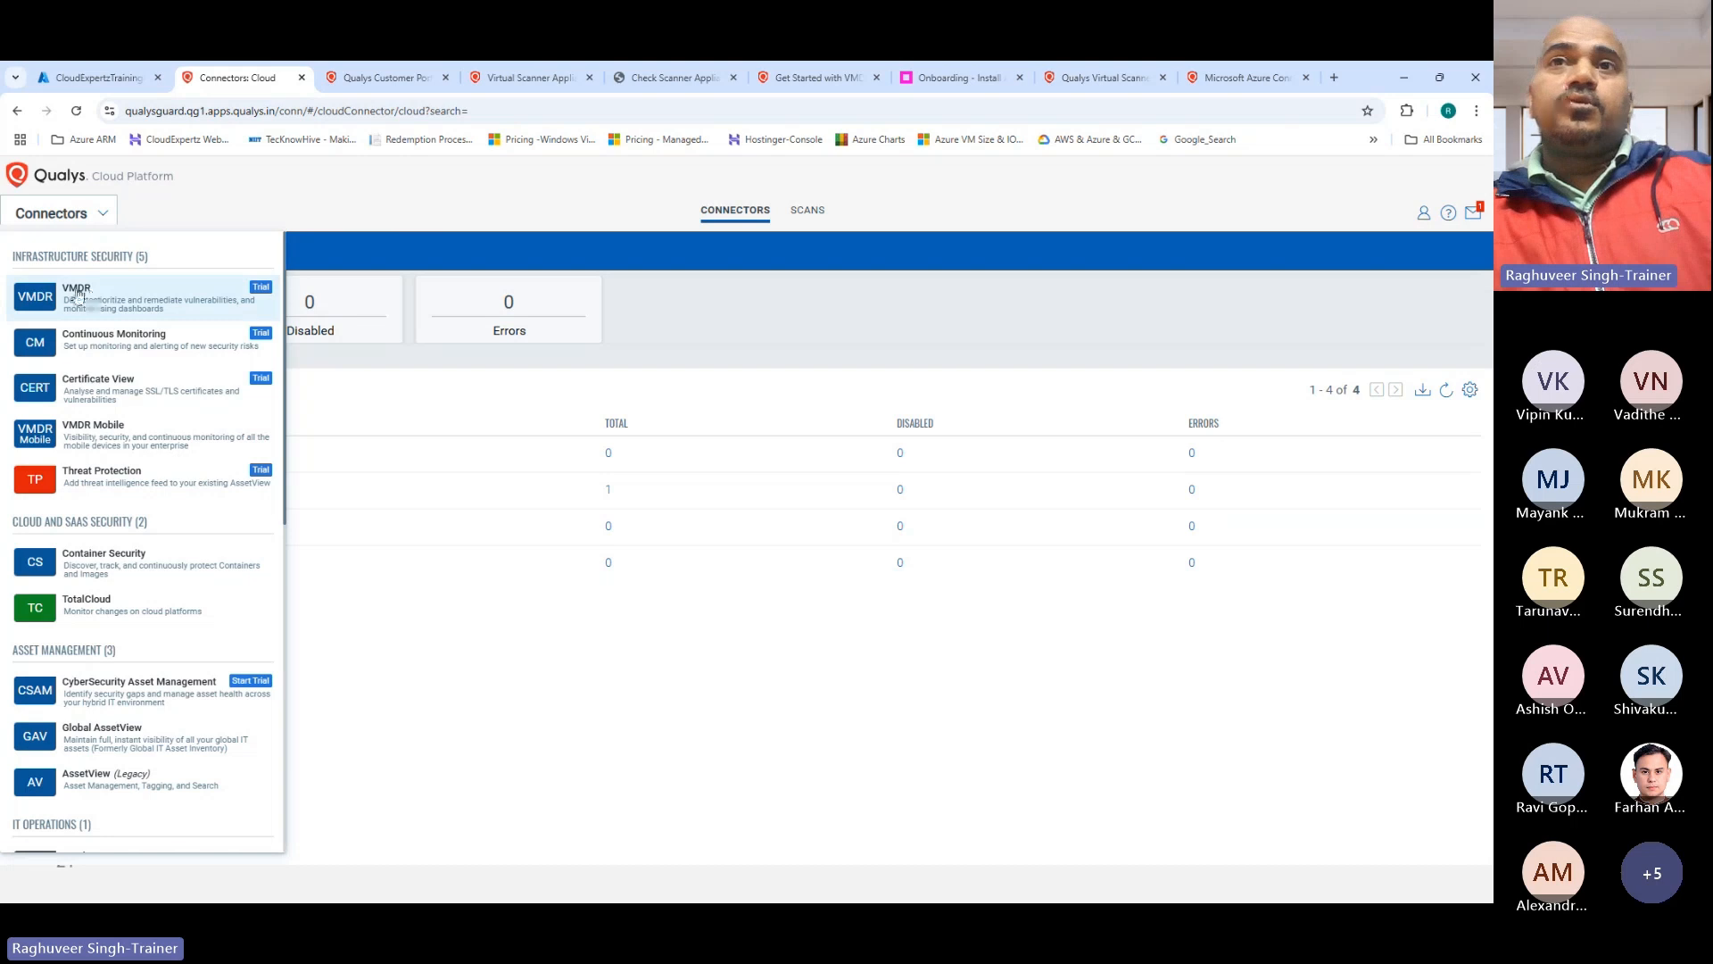
pyautogui.click(68, 289)
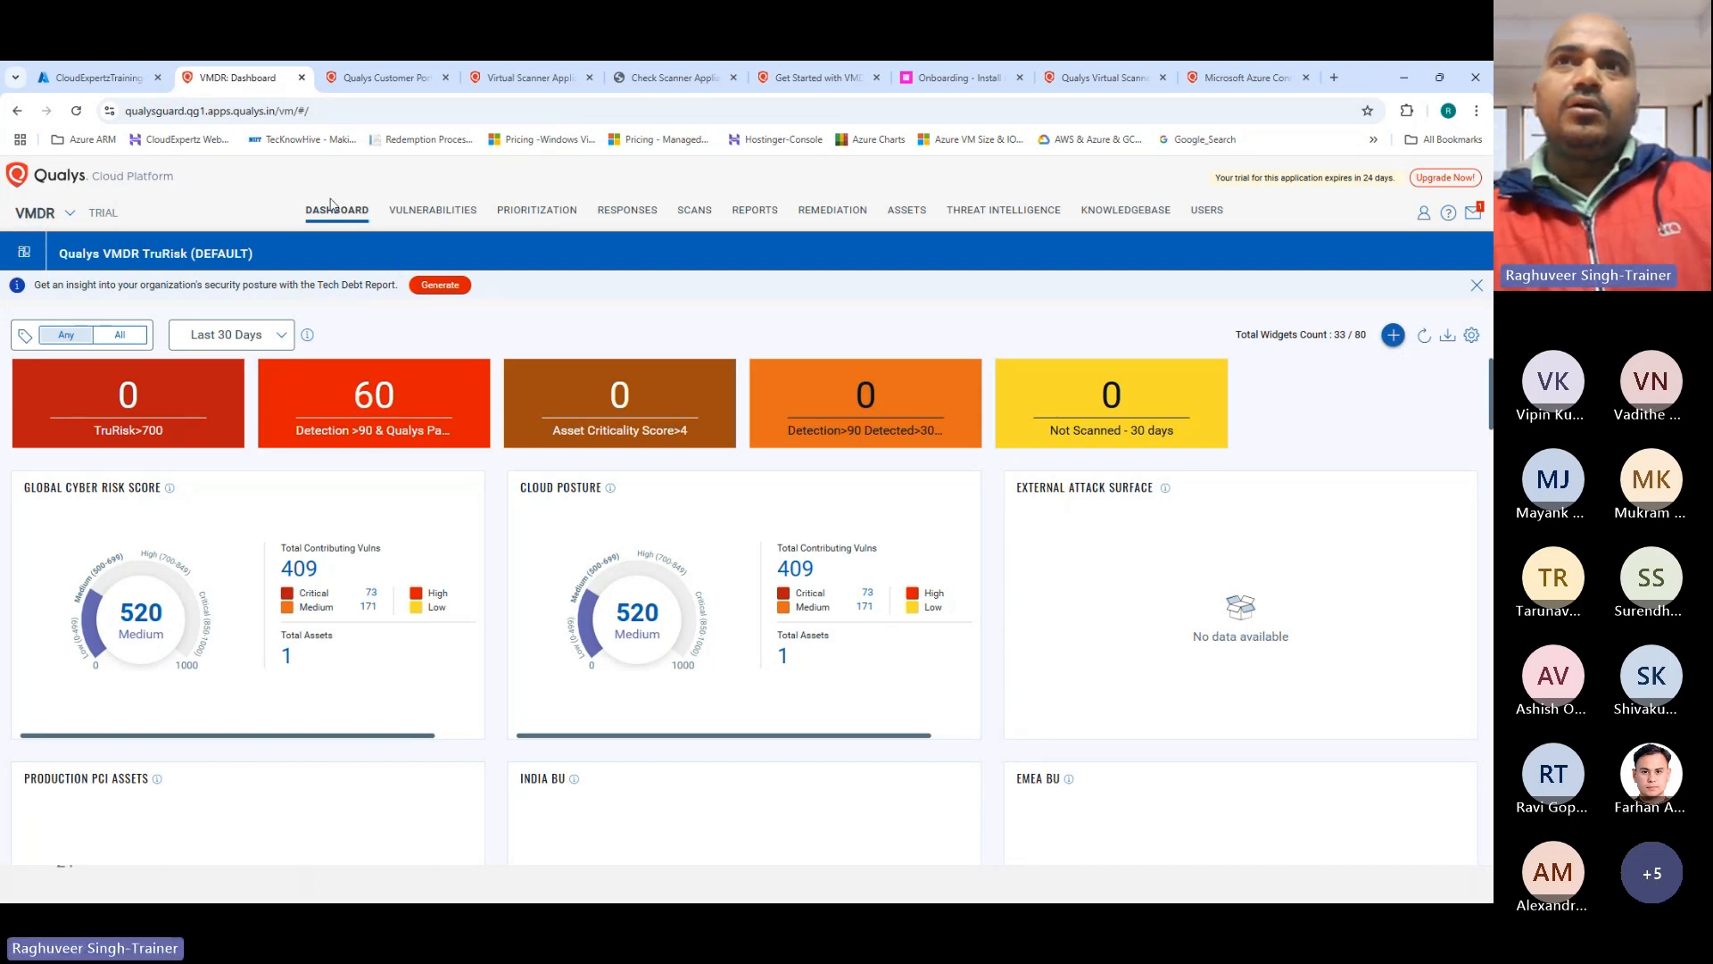
# Step: Start a new cloud perimeter scan from the VMDR scans list and choose Microsoft Azure as its provider
pyautogui.click(690, 220)
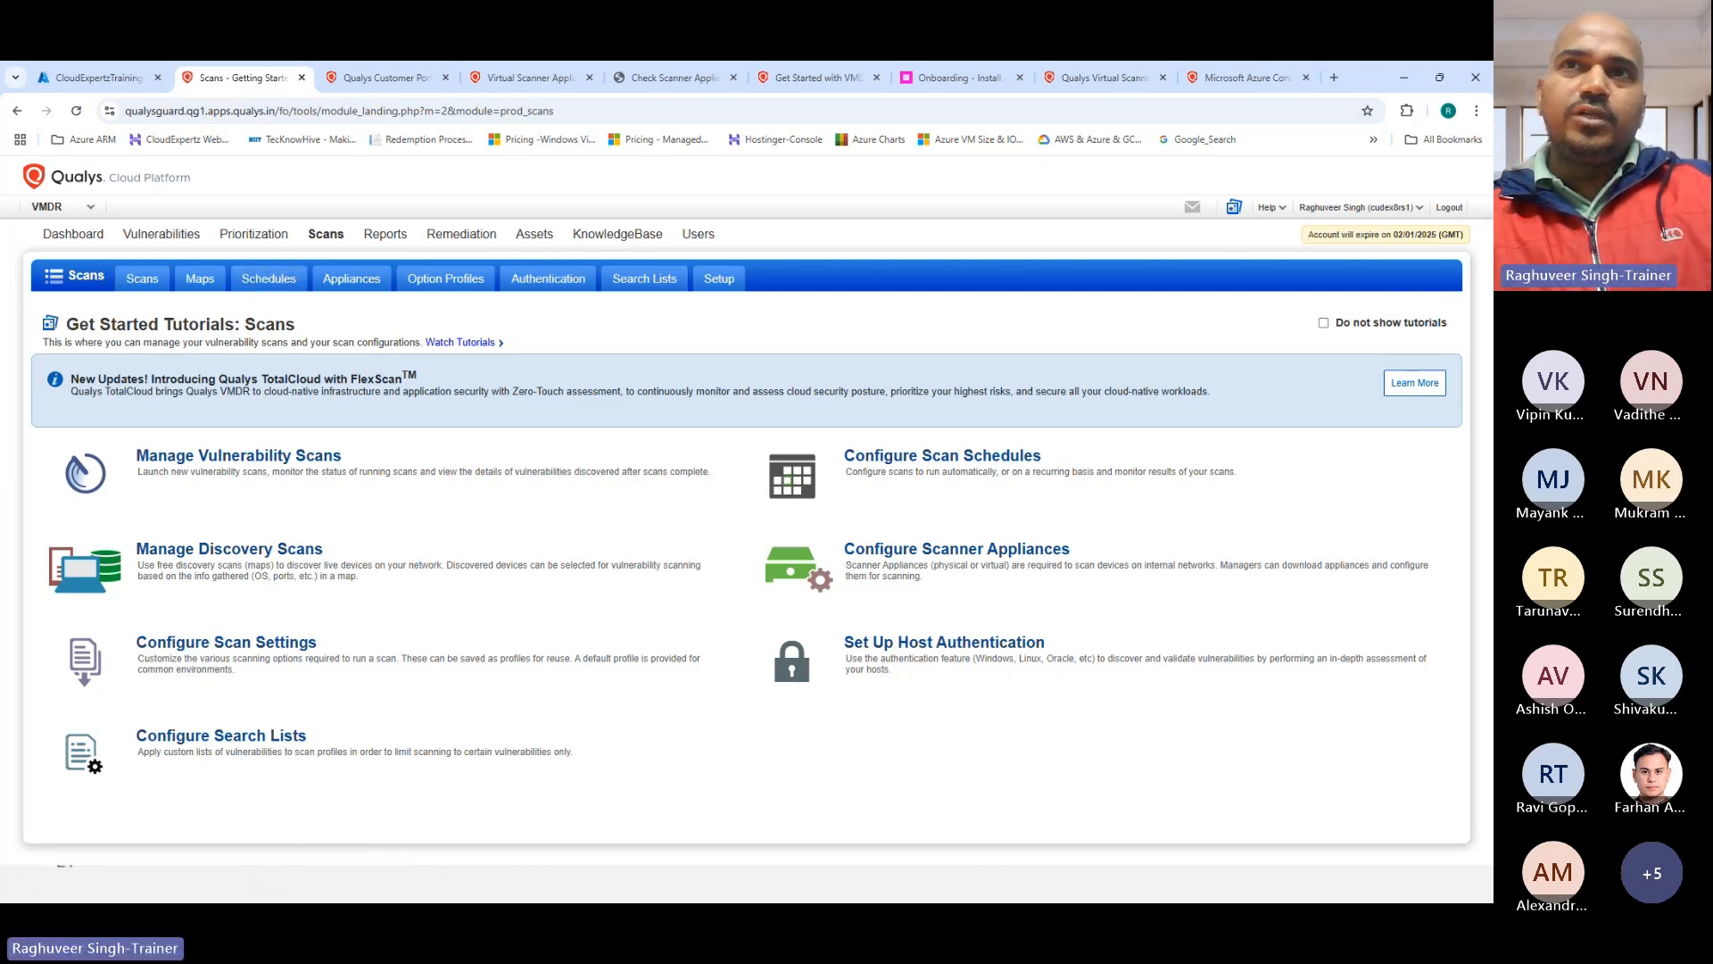
pyautogui.click(120, 282)
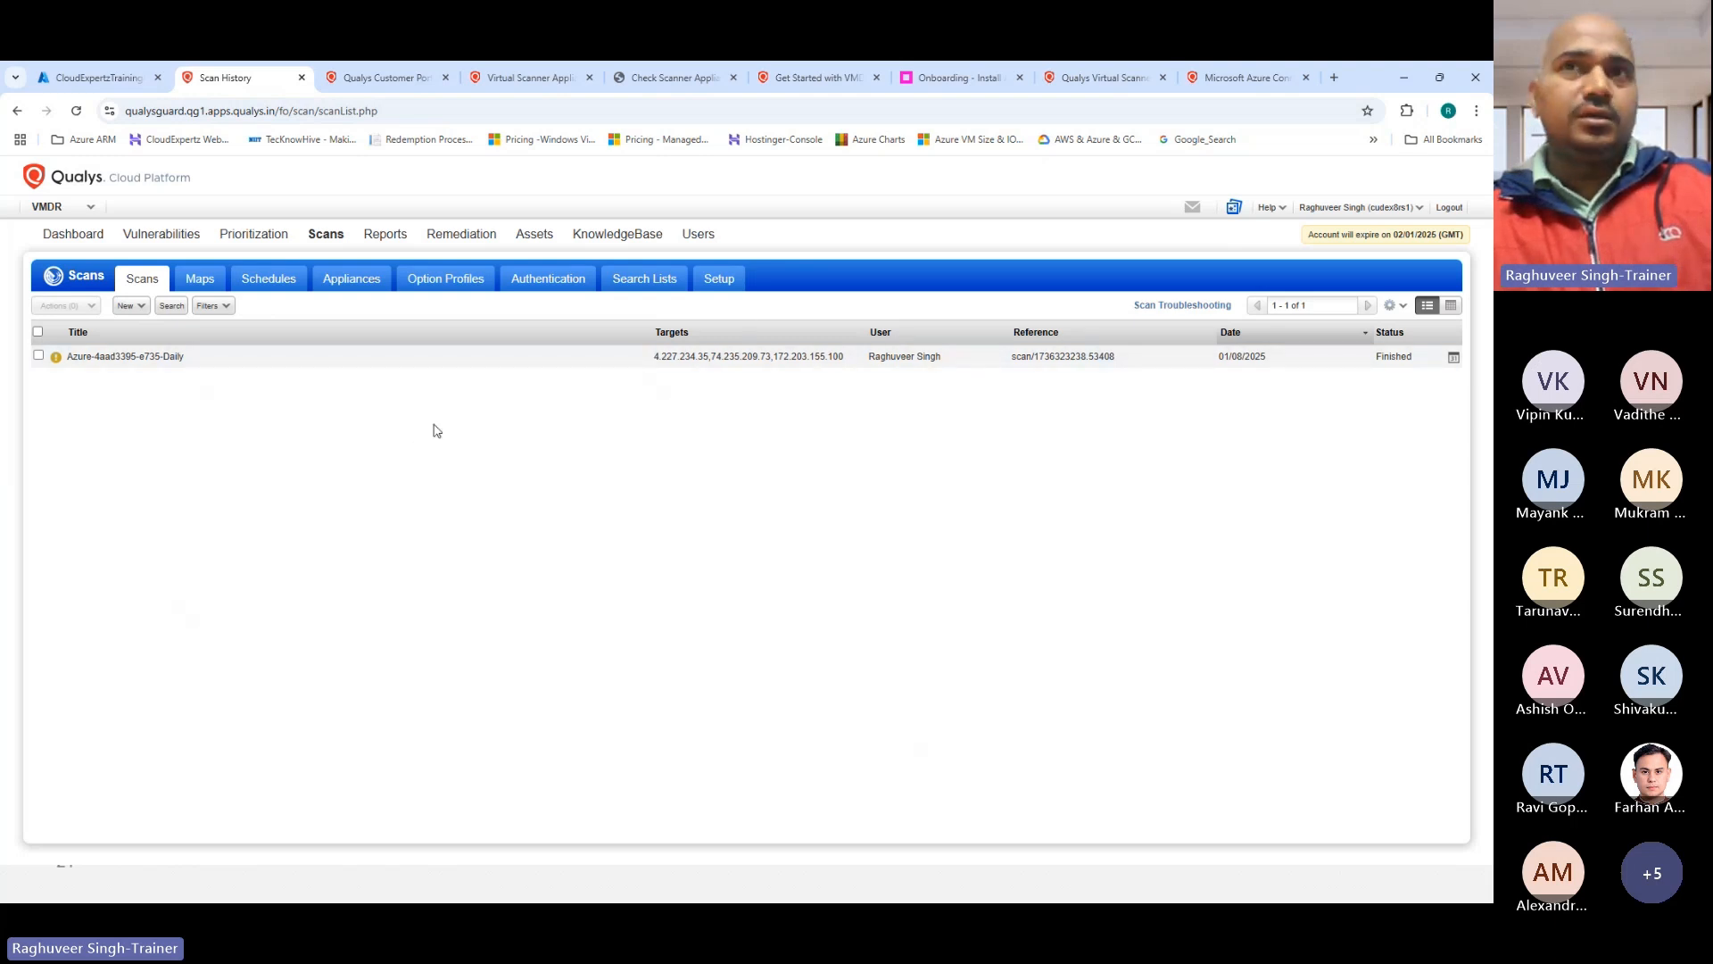
pyautogui.click(136, 310)
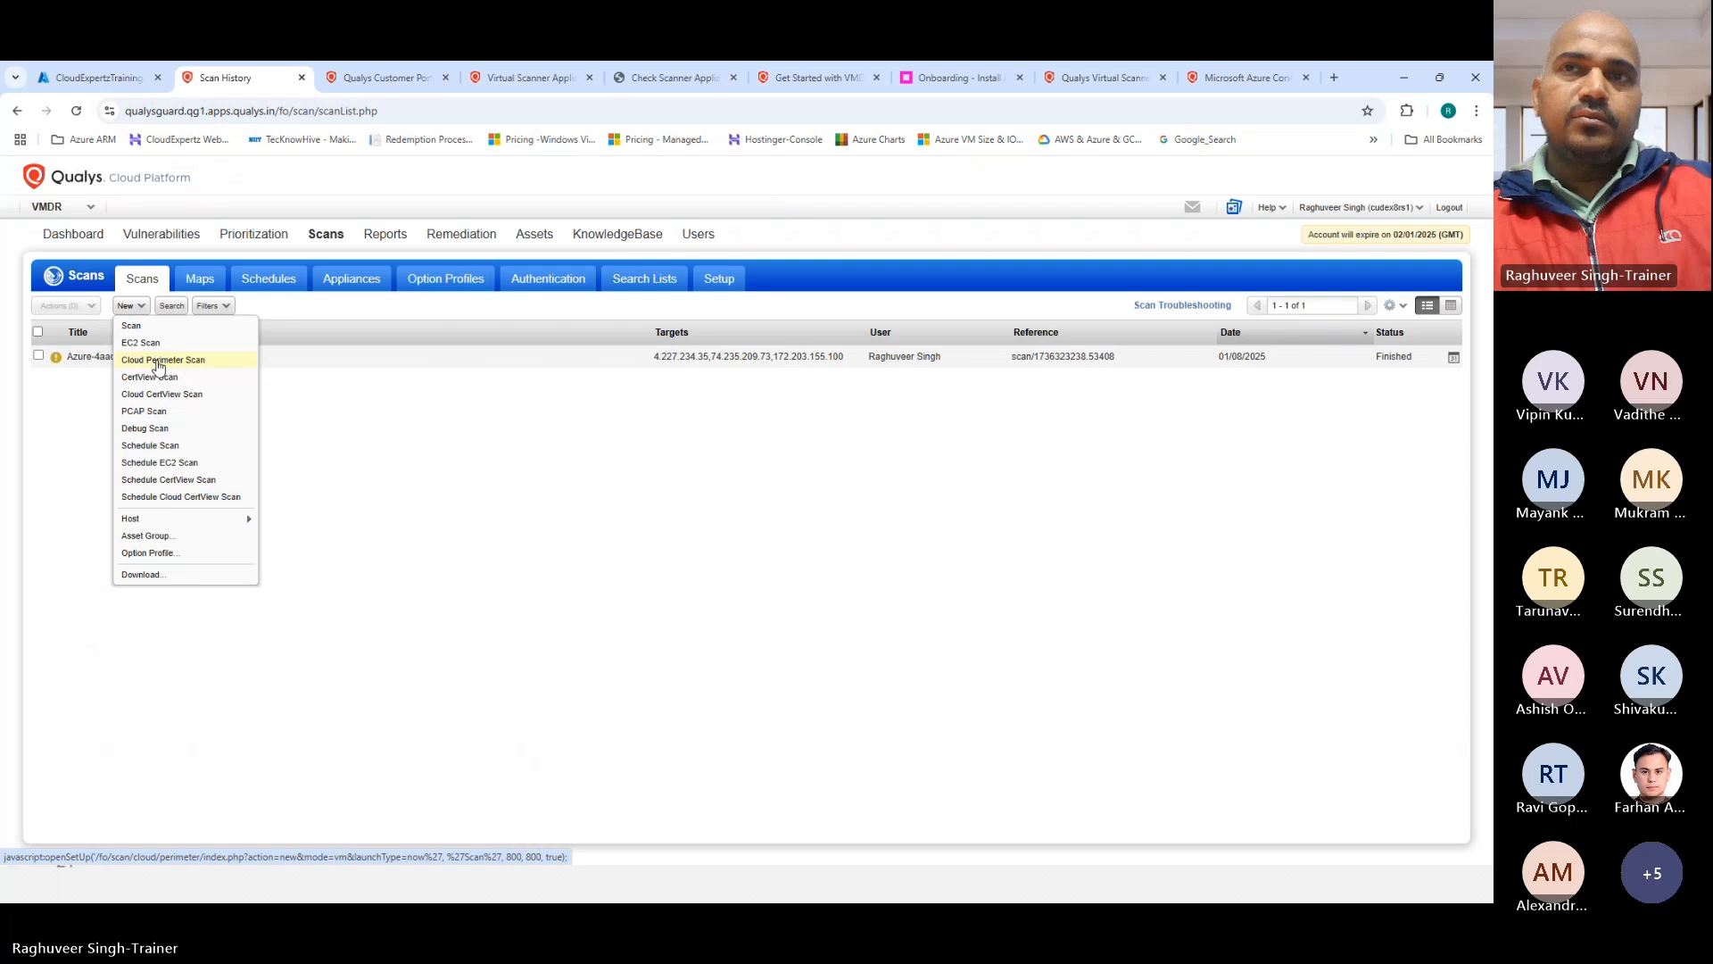
pyautogui.click(158, 364)
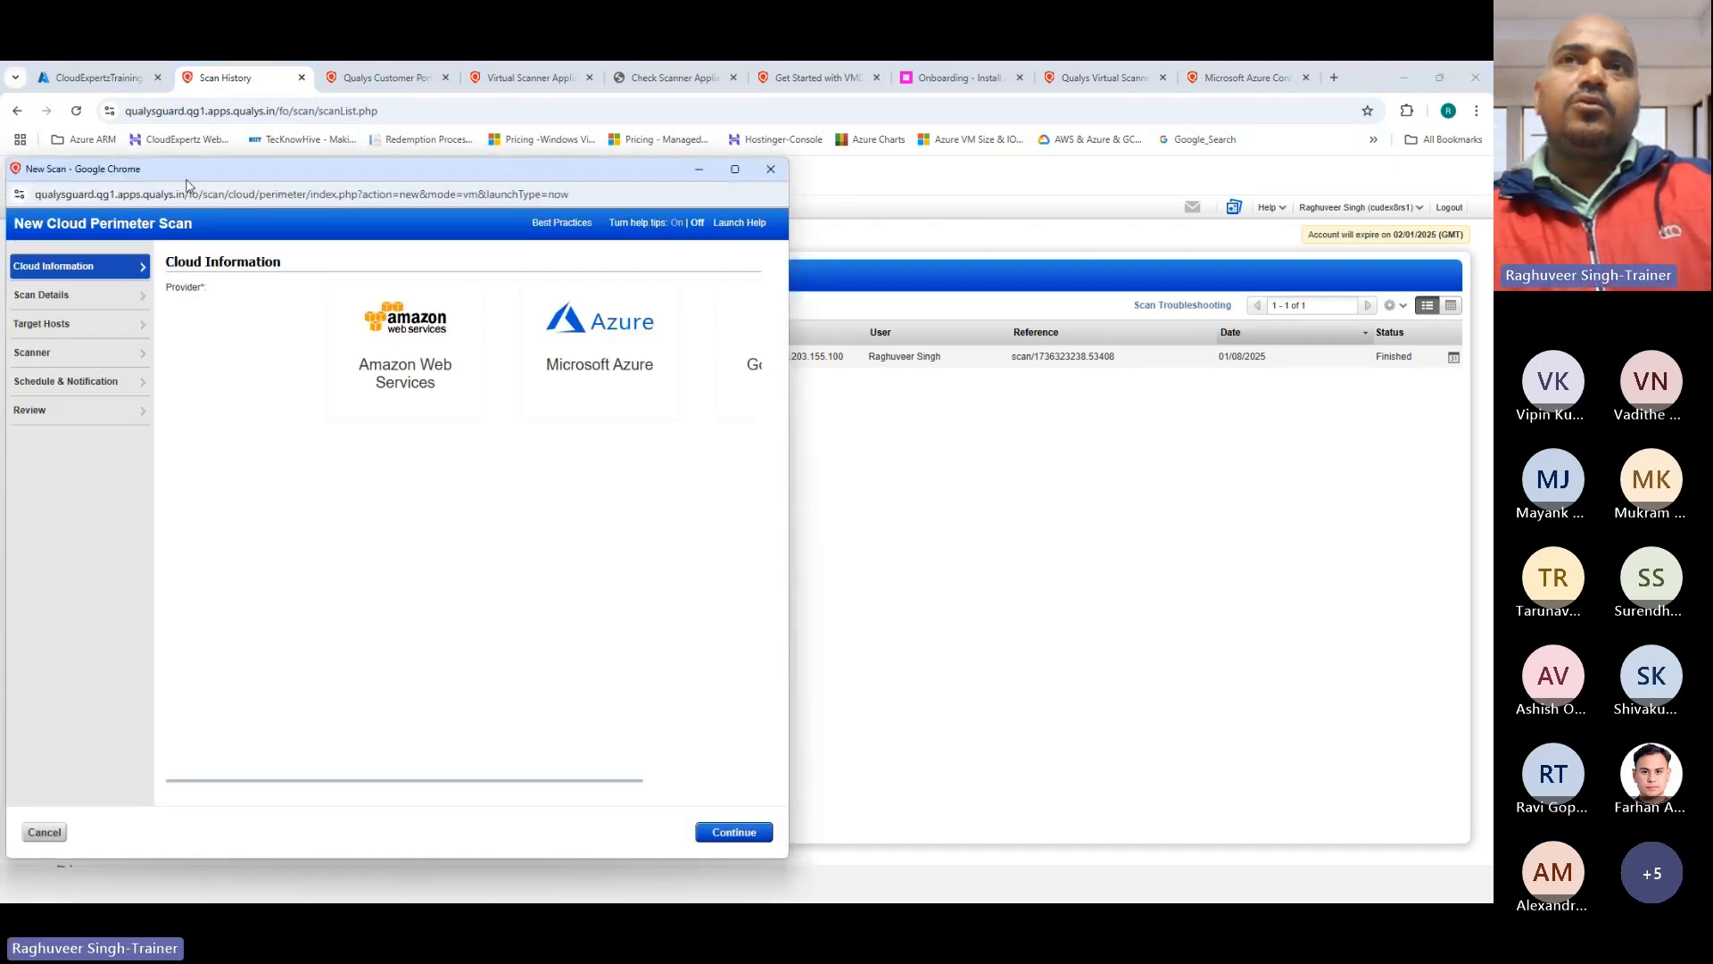
pyautogui.moveTo(182, 176); pyautogui.dragTo(393, 125)
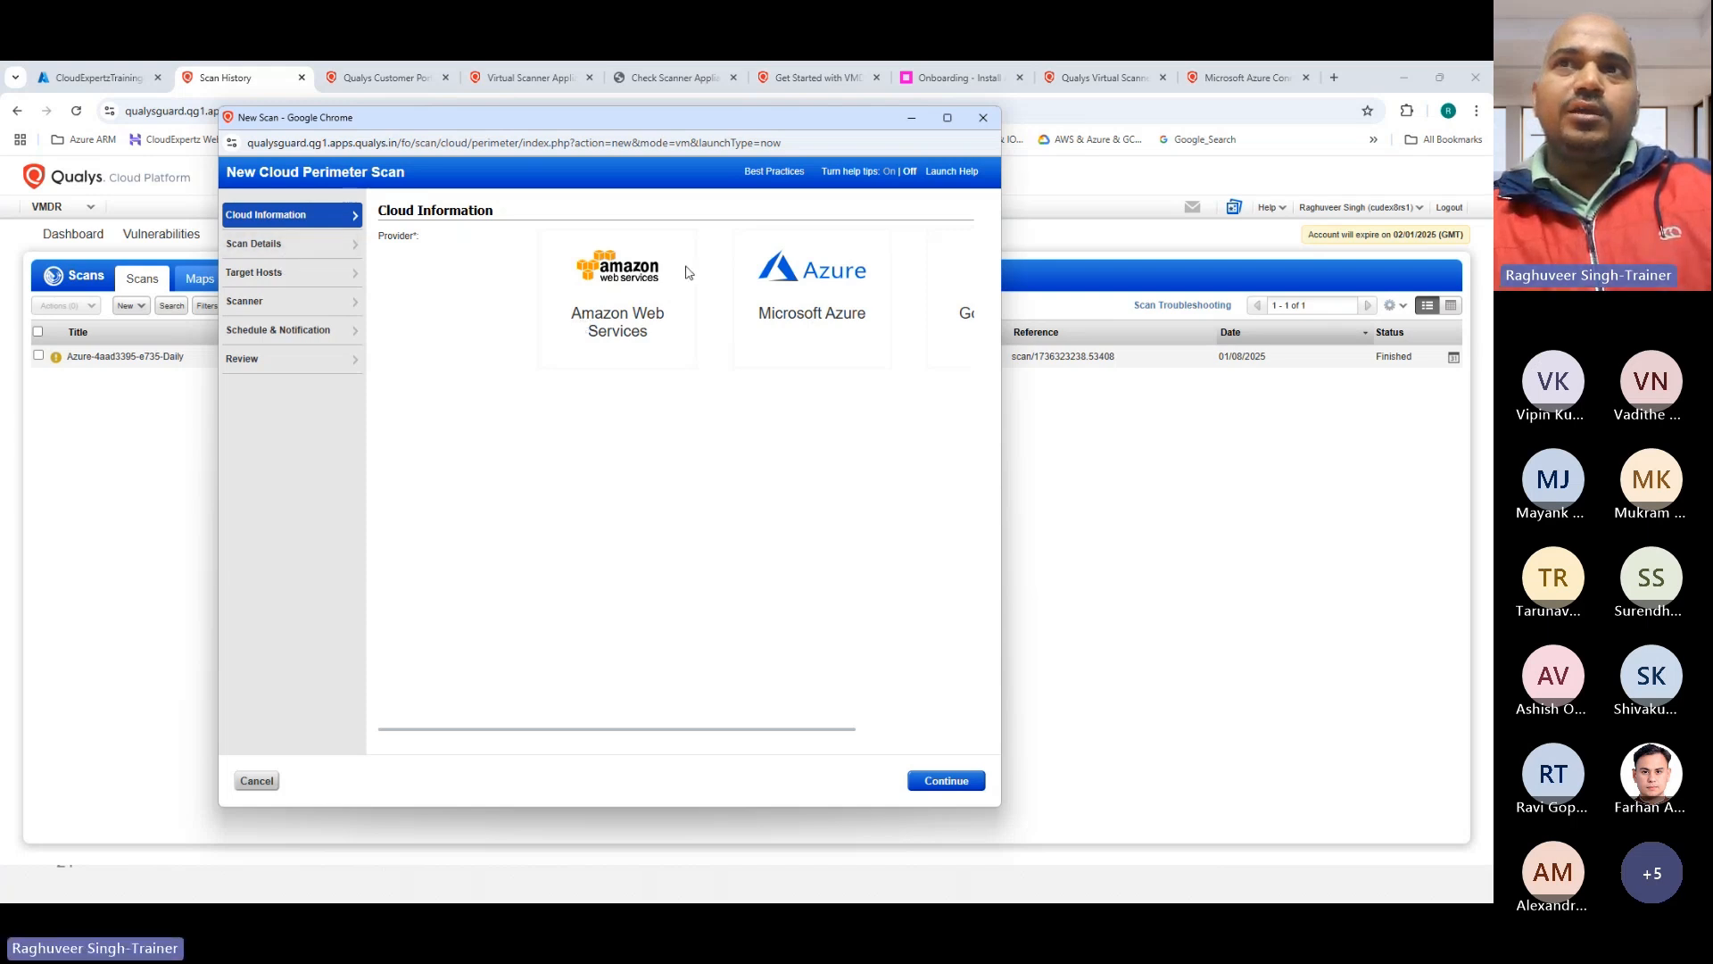
pyautogui.click(799, 284)
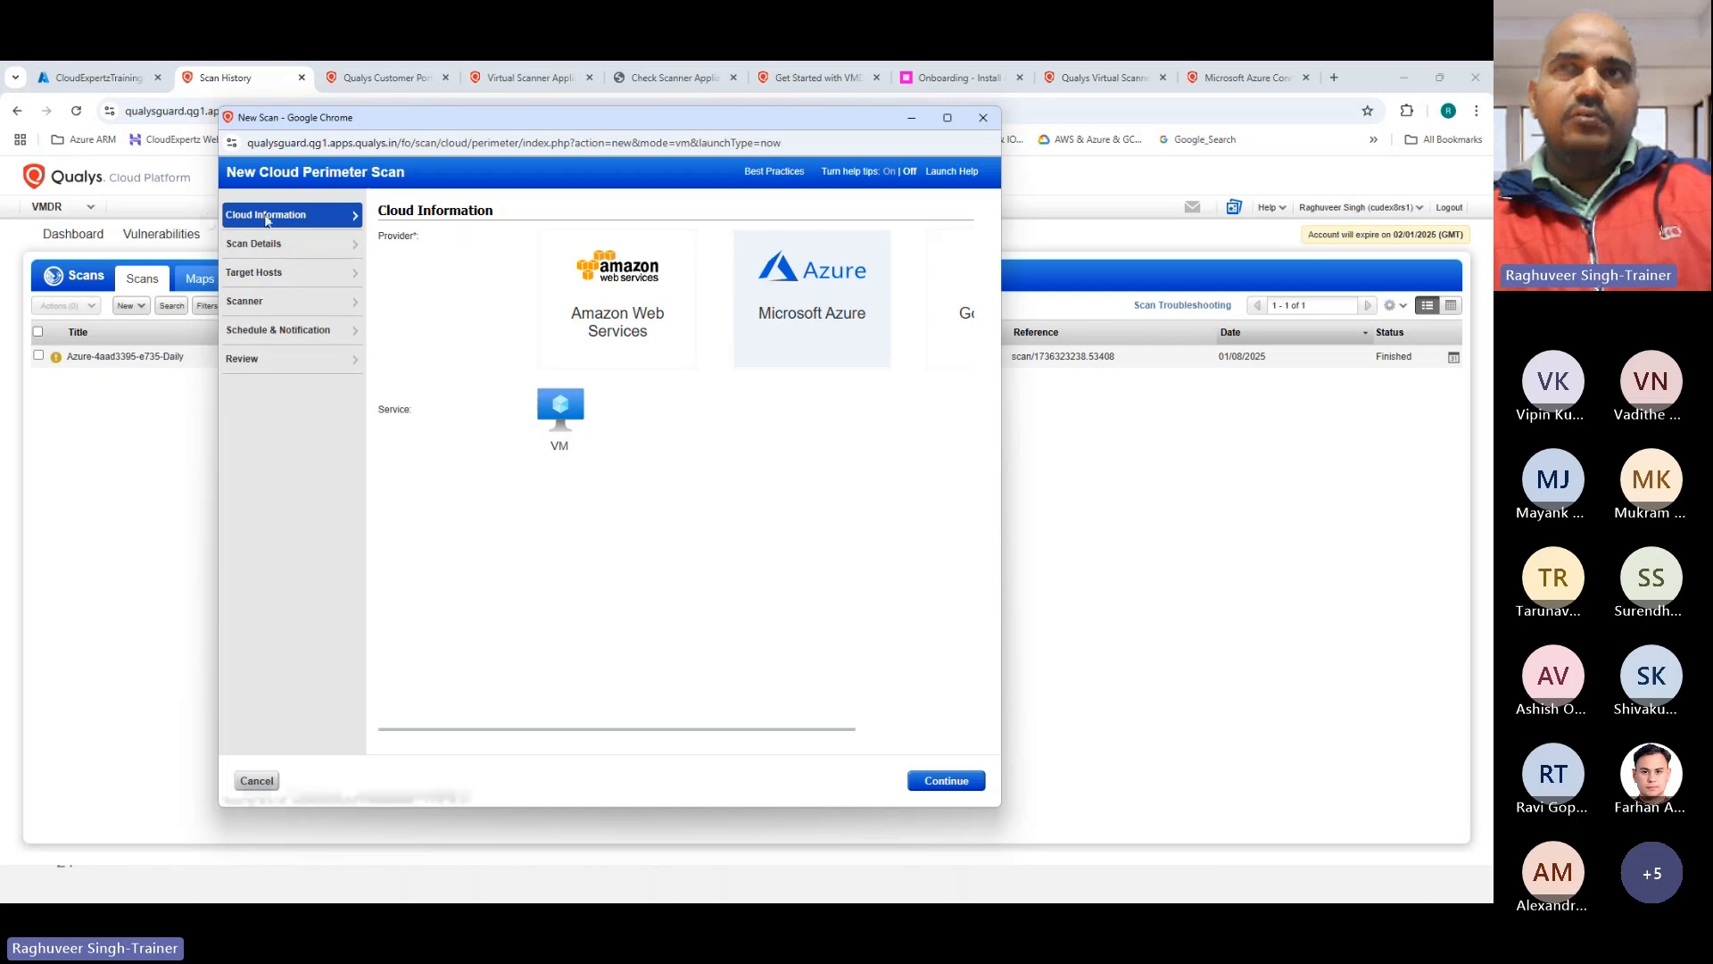
# Step: Title the scan "Cloud Perimeter Scan 20250108-TestingPS" and select Qualys Recommended Option Profile (default) as its option profile
pyautogui.click(251, 248)
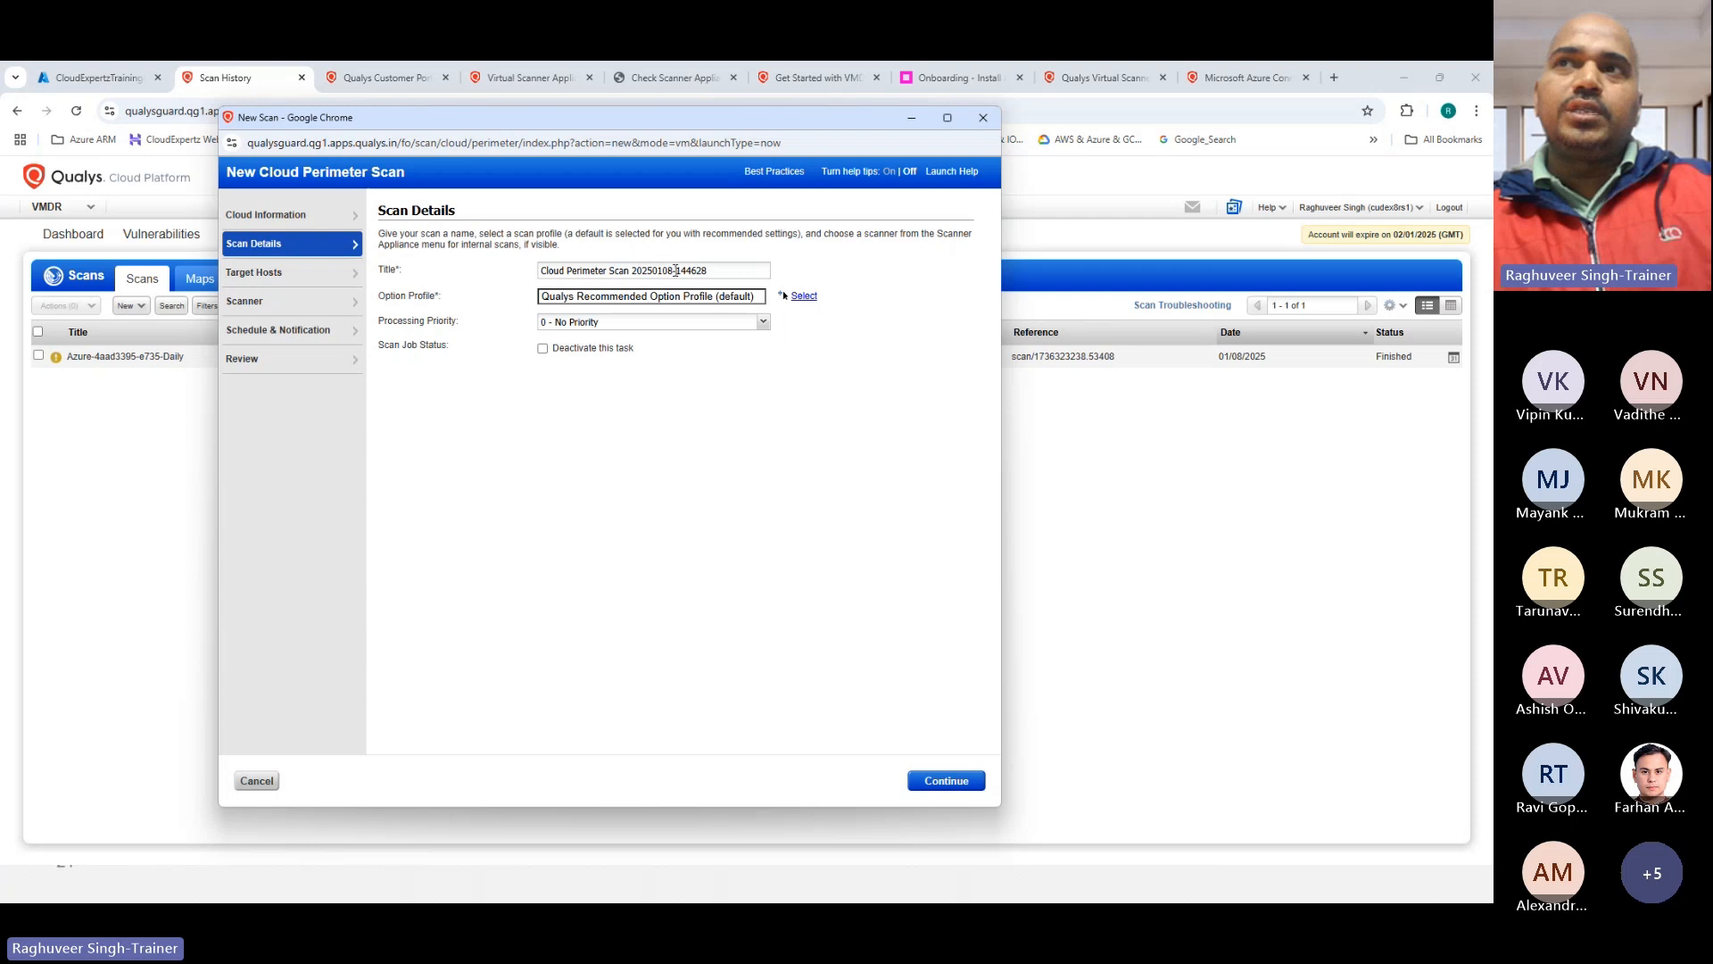
pyautogui.moveTo(680, 269); pyautogui.dragTo(730, 270)
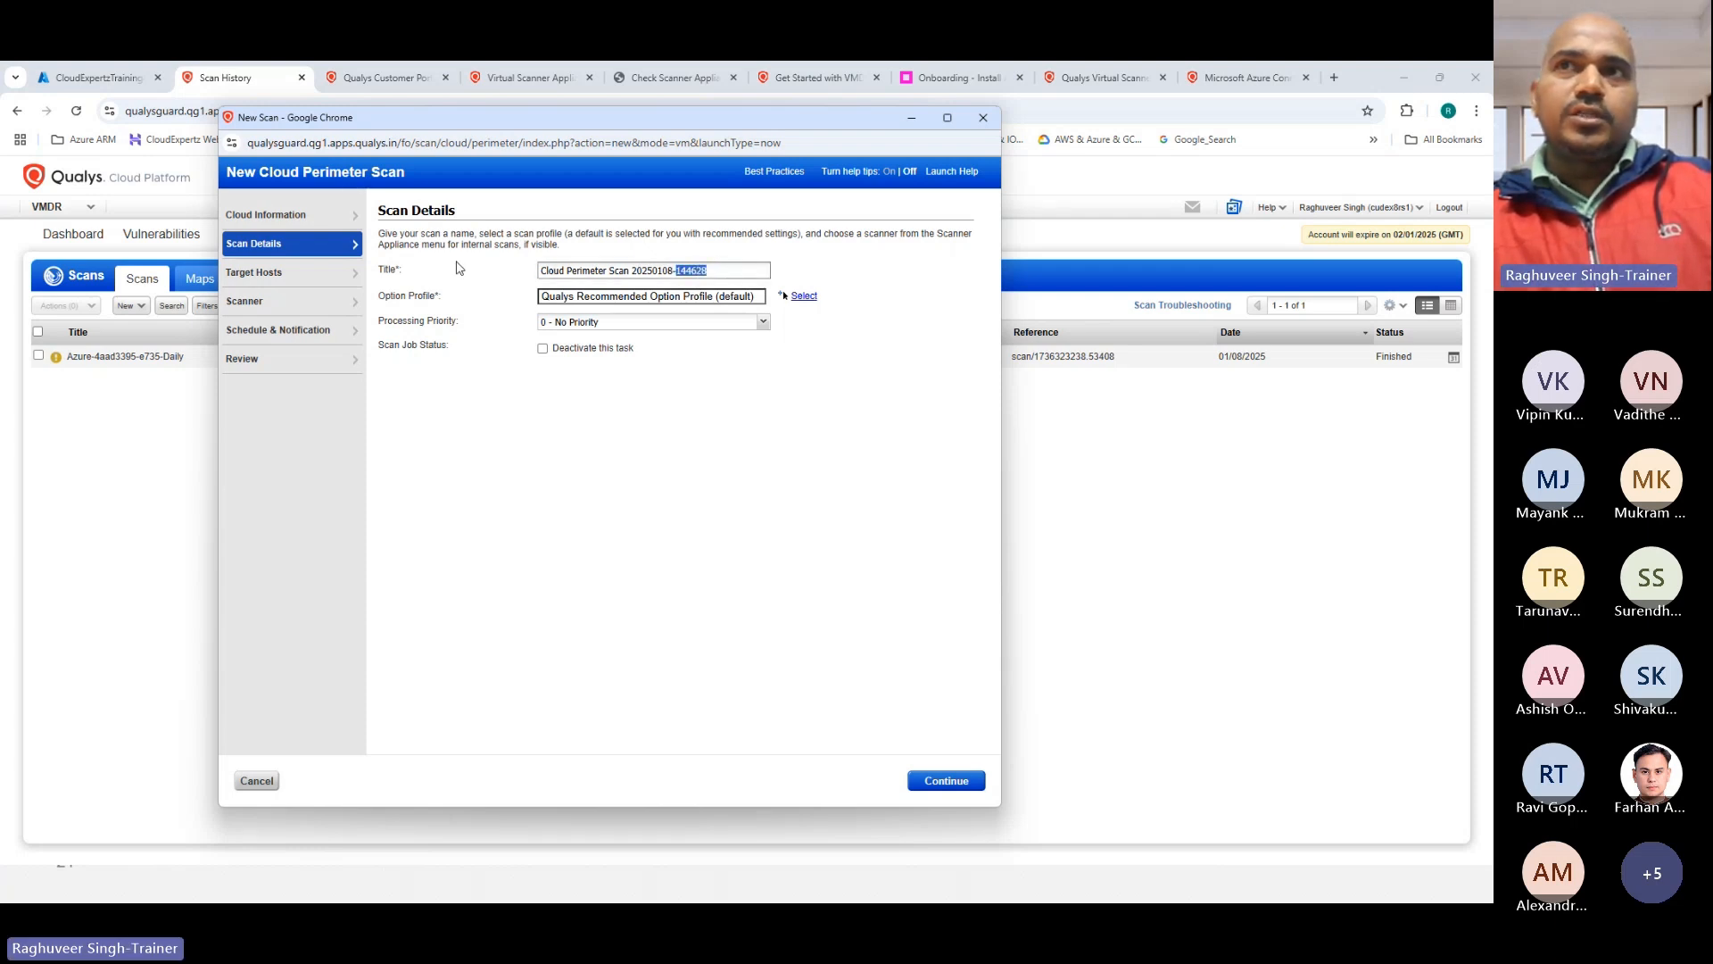
pyautogui.click(728, 274)
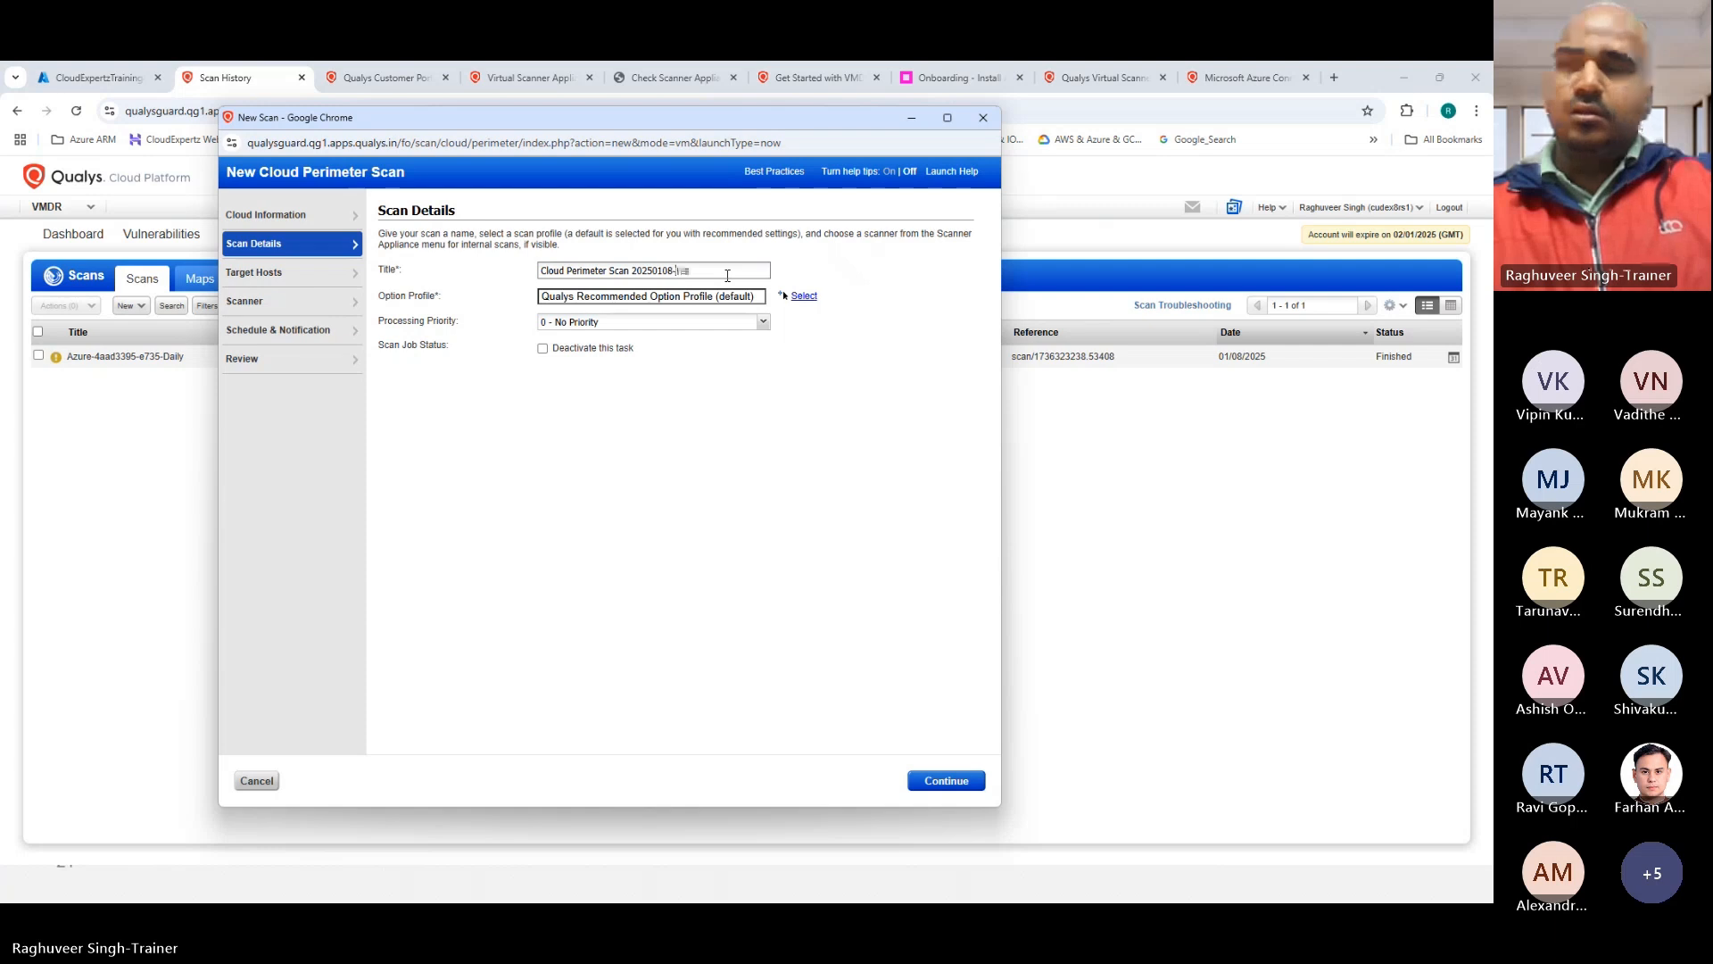
pyautogui.write('Testing')
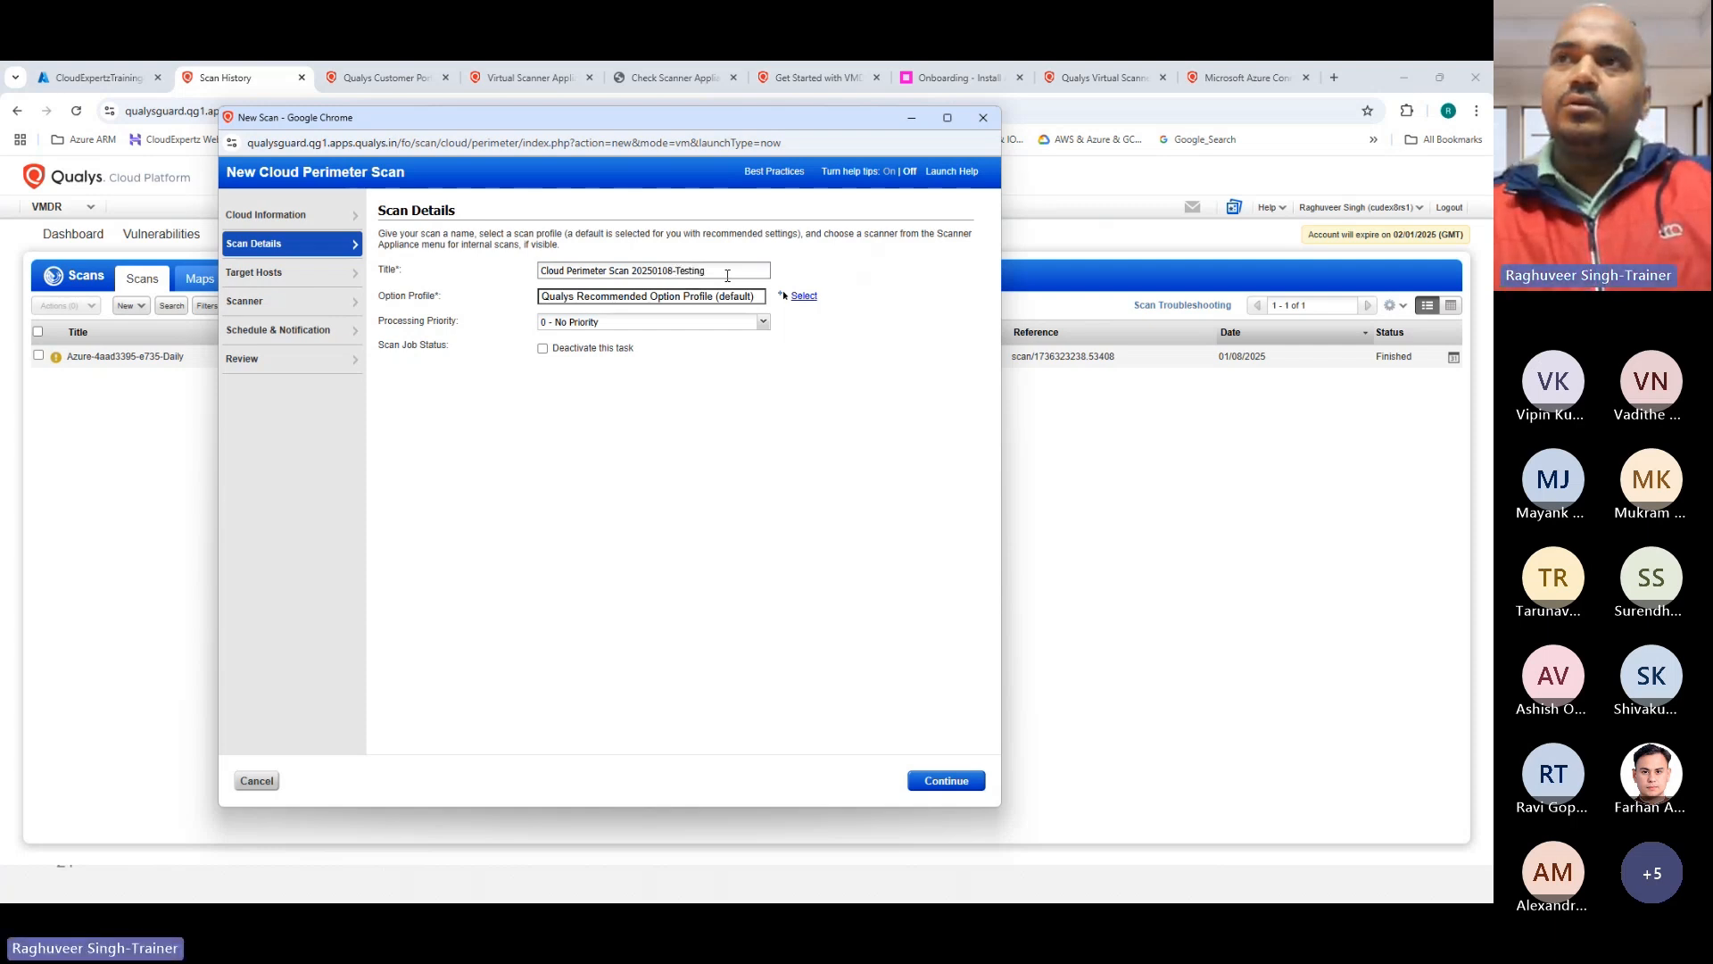
pyautogui.write('PS')
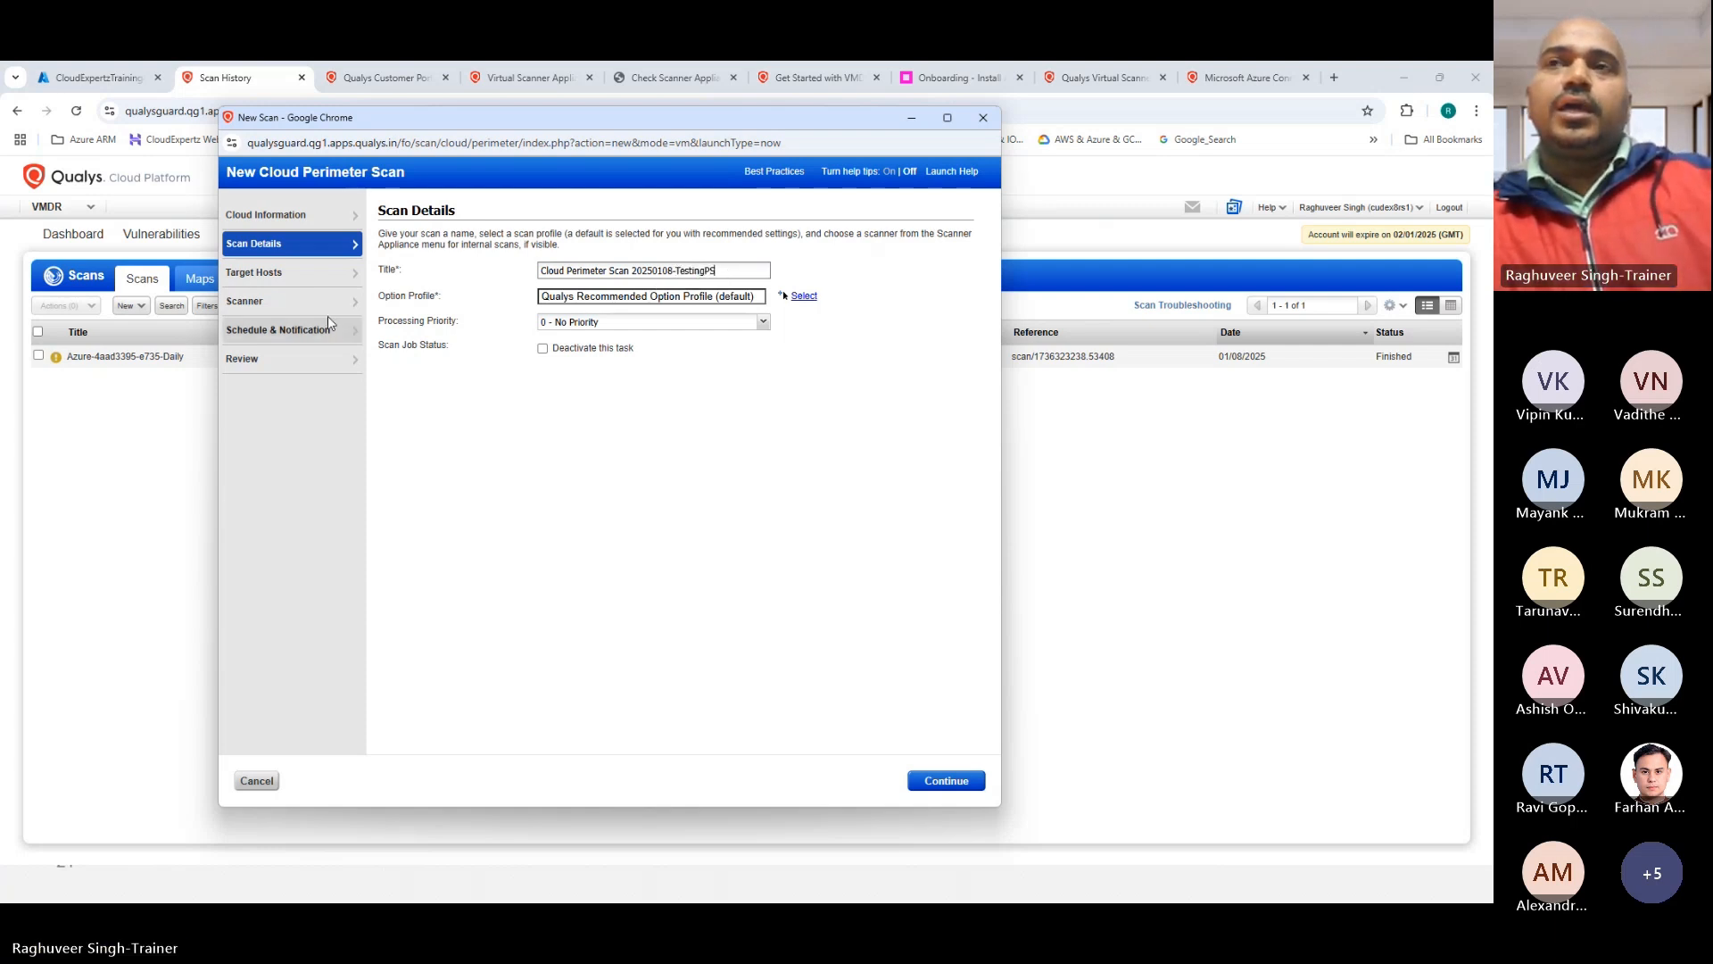
pyautogui.click(587, 297)
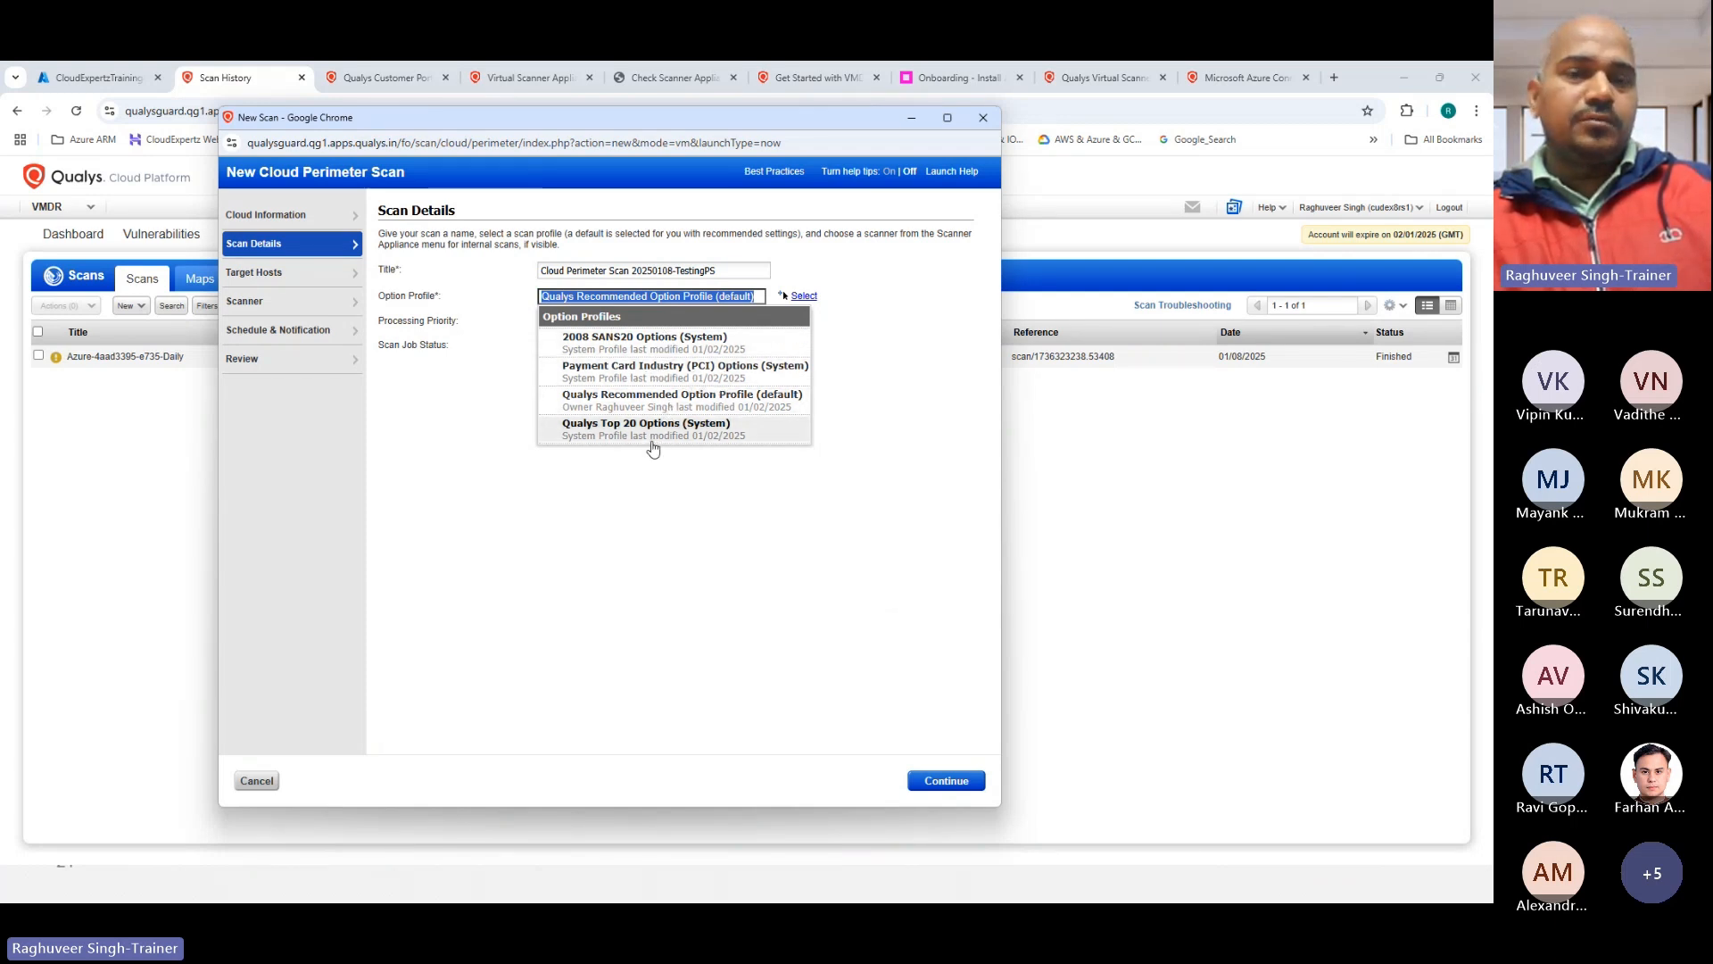
pyautogui.click(680, 399)
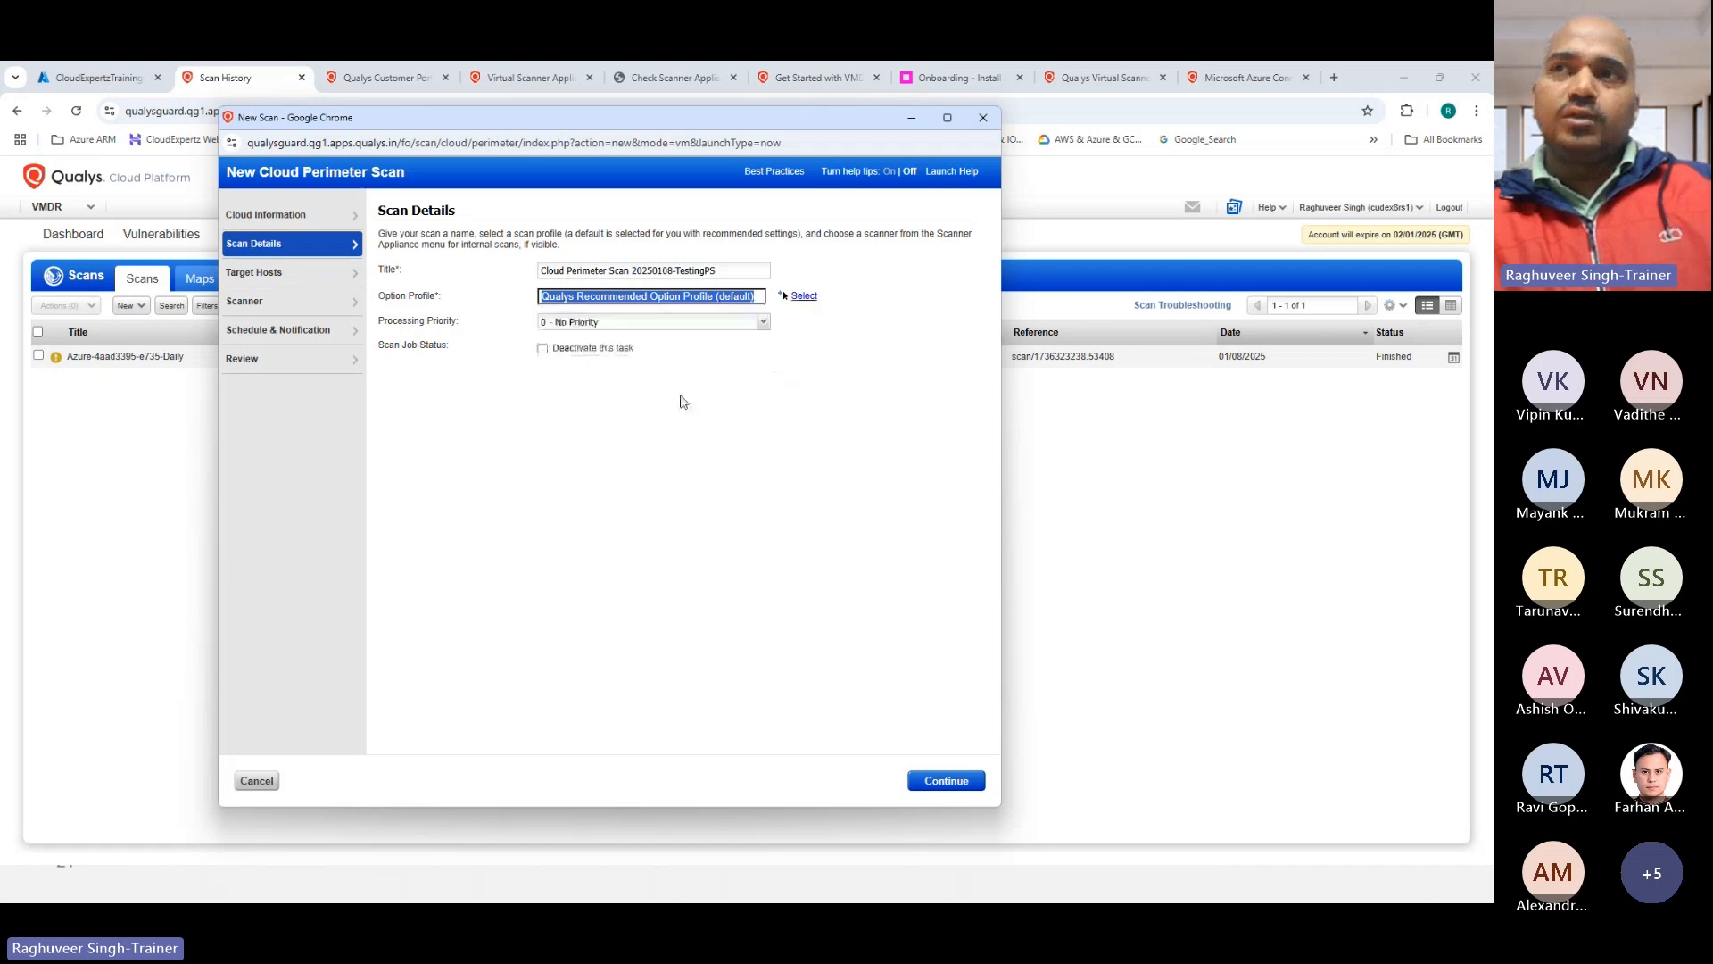
# Step: Try the processing priorities 1 - Emergency and 3 - Critical for the perimeter scan
pyautogui.click(571, 322)
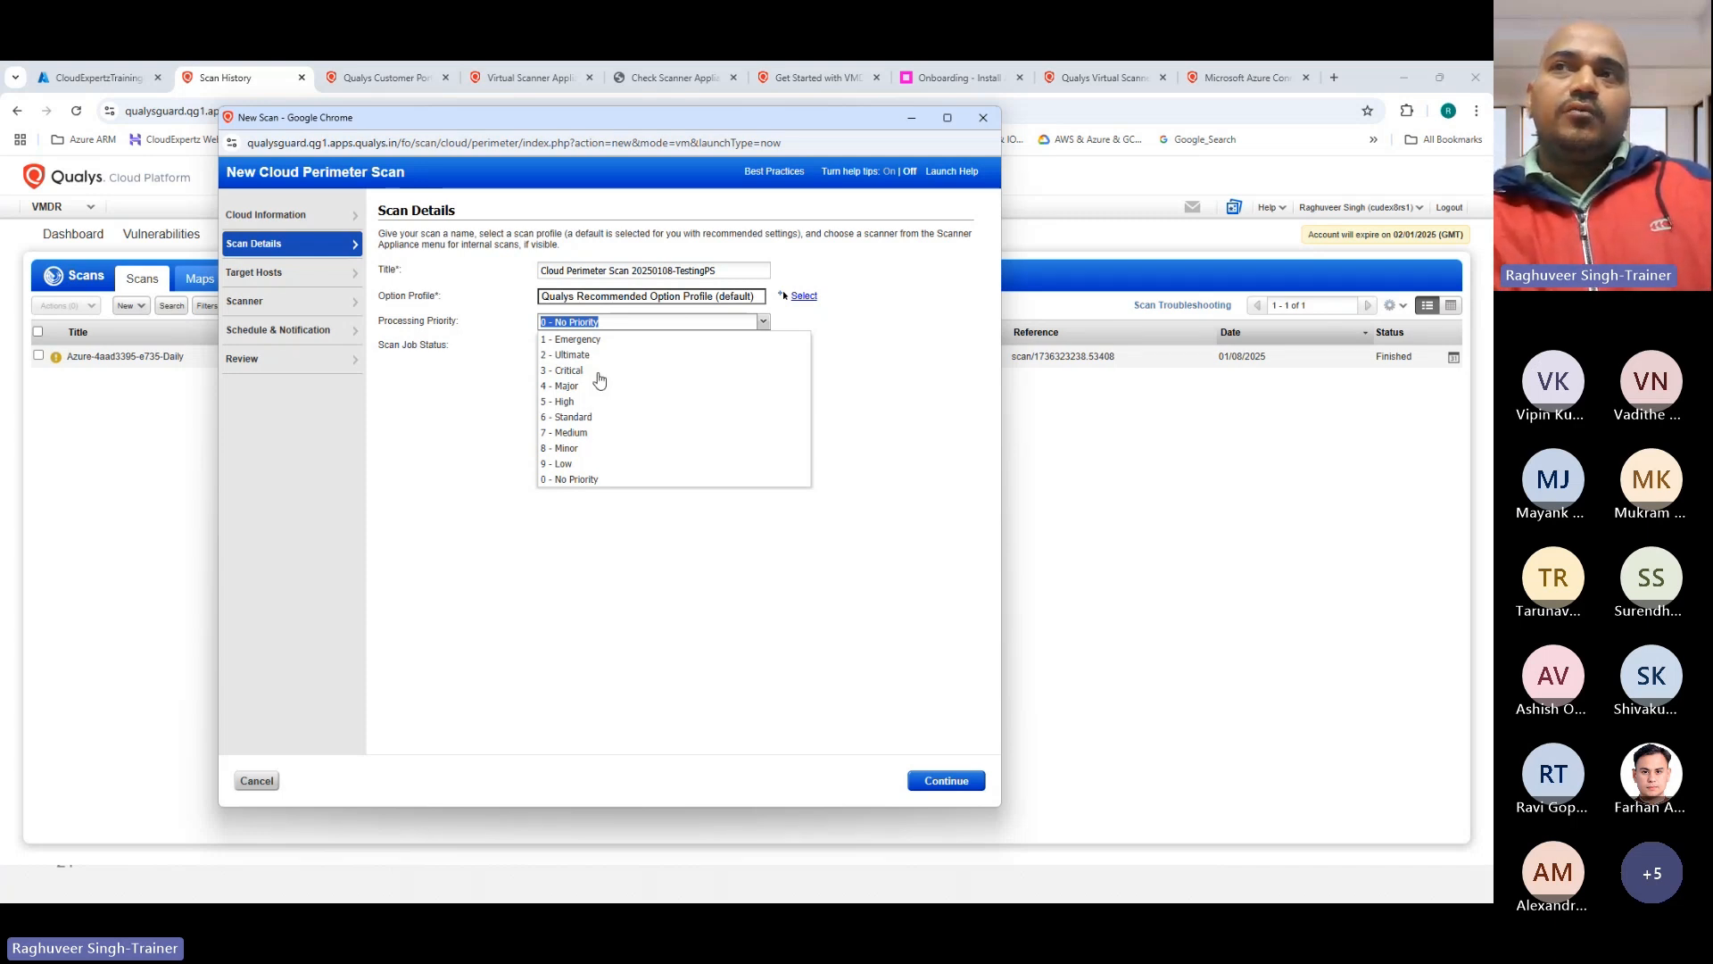
pyautogui.click(578, 340)
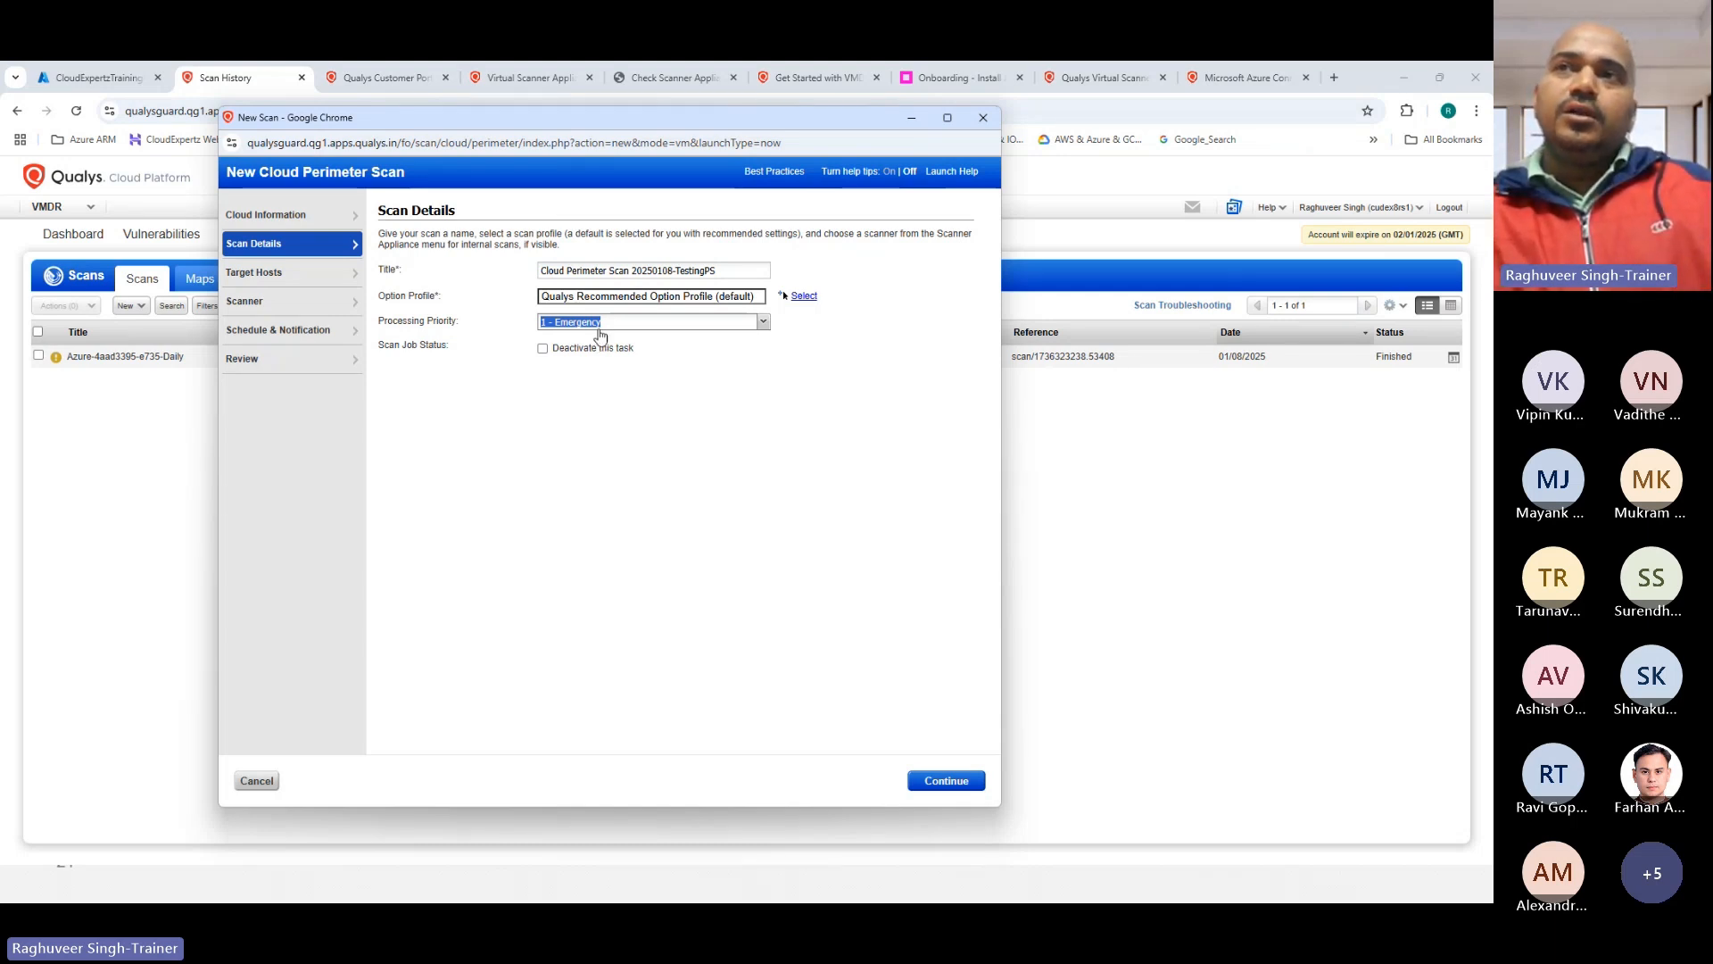
pyautogui.click(600, 326)
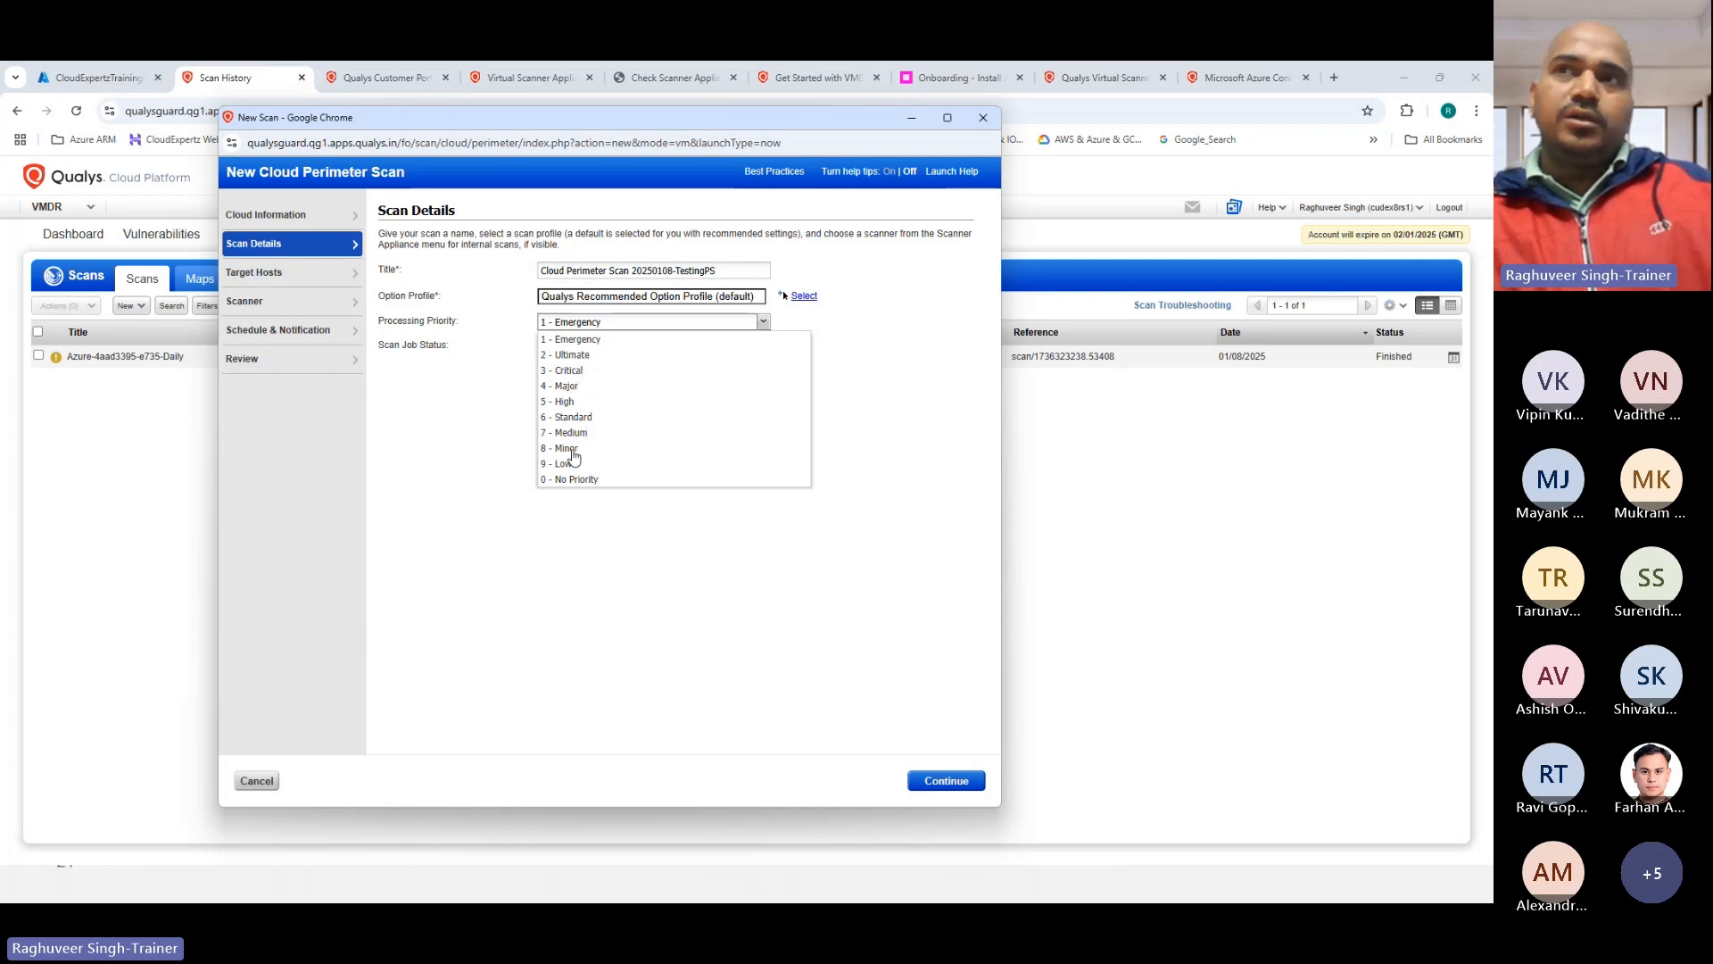
pyautogui.click(567, 371)
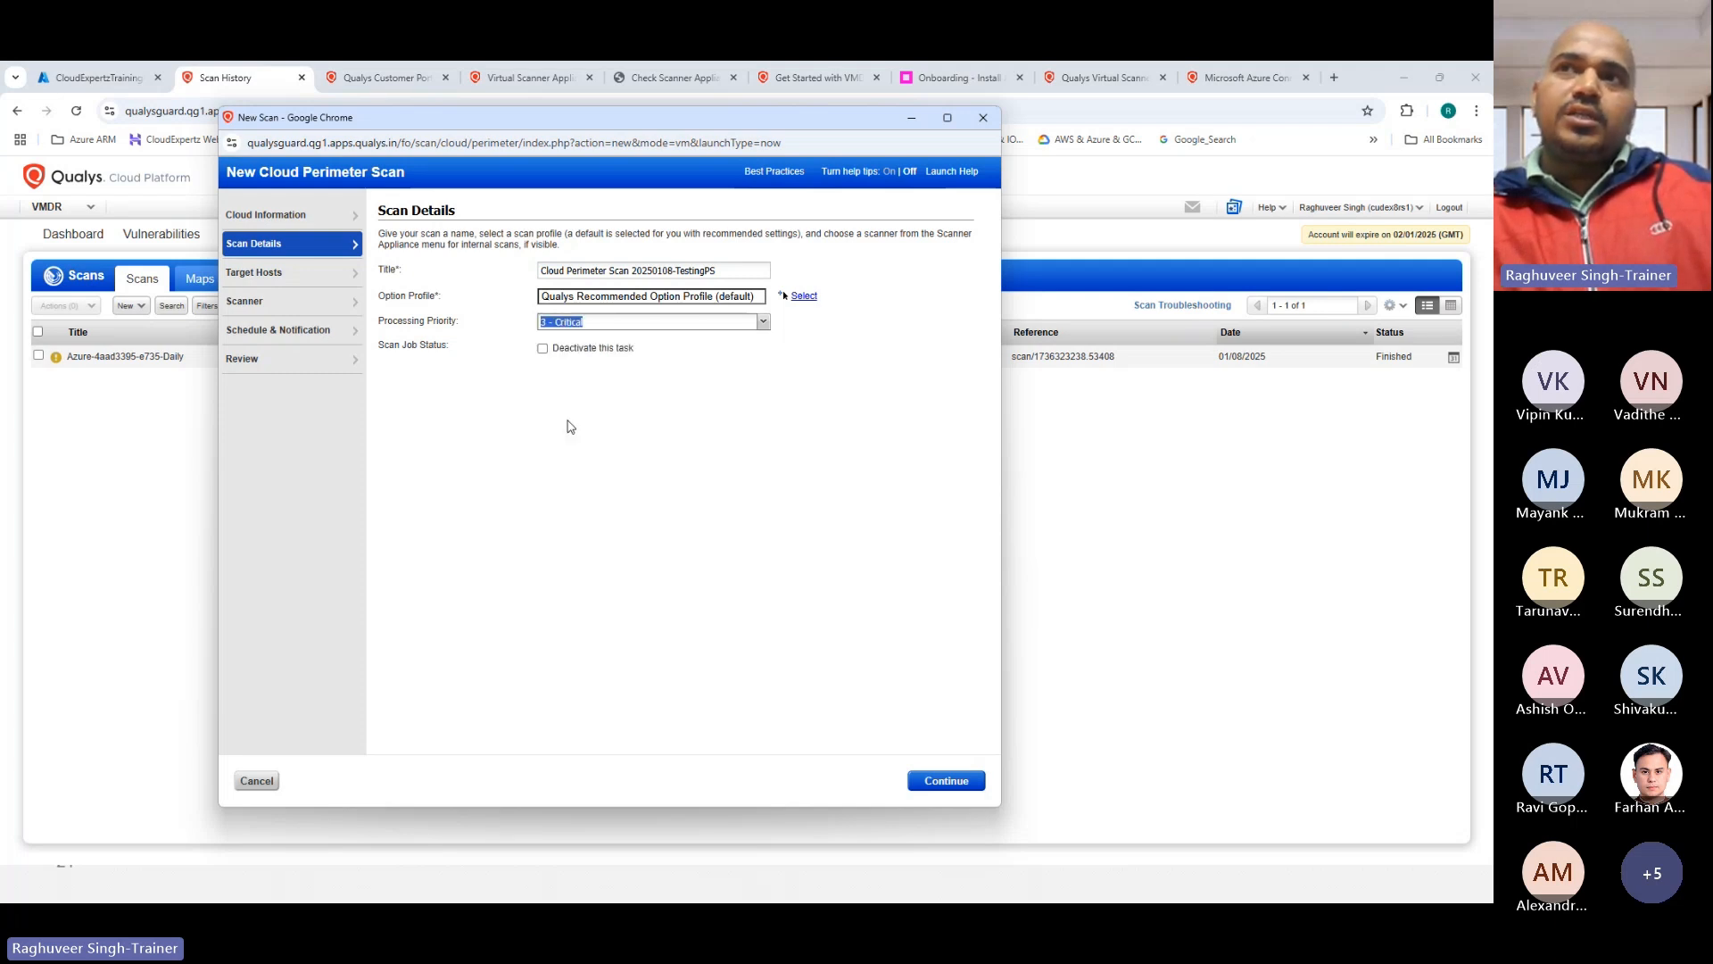
# Step: Set the scan's processing priority to 5 - High and leave Deactivate this task off after briefly enabling it
pyautogui.click(581, 324)
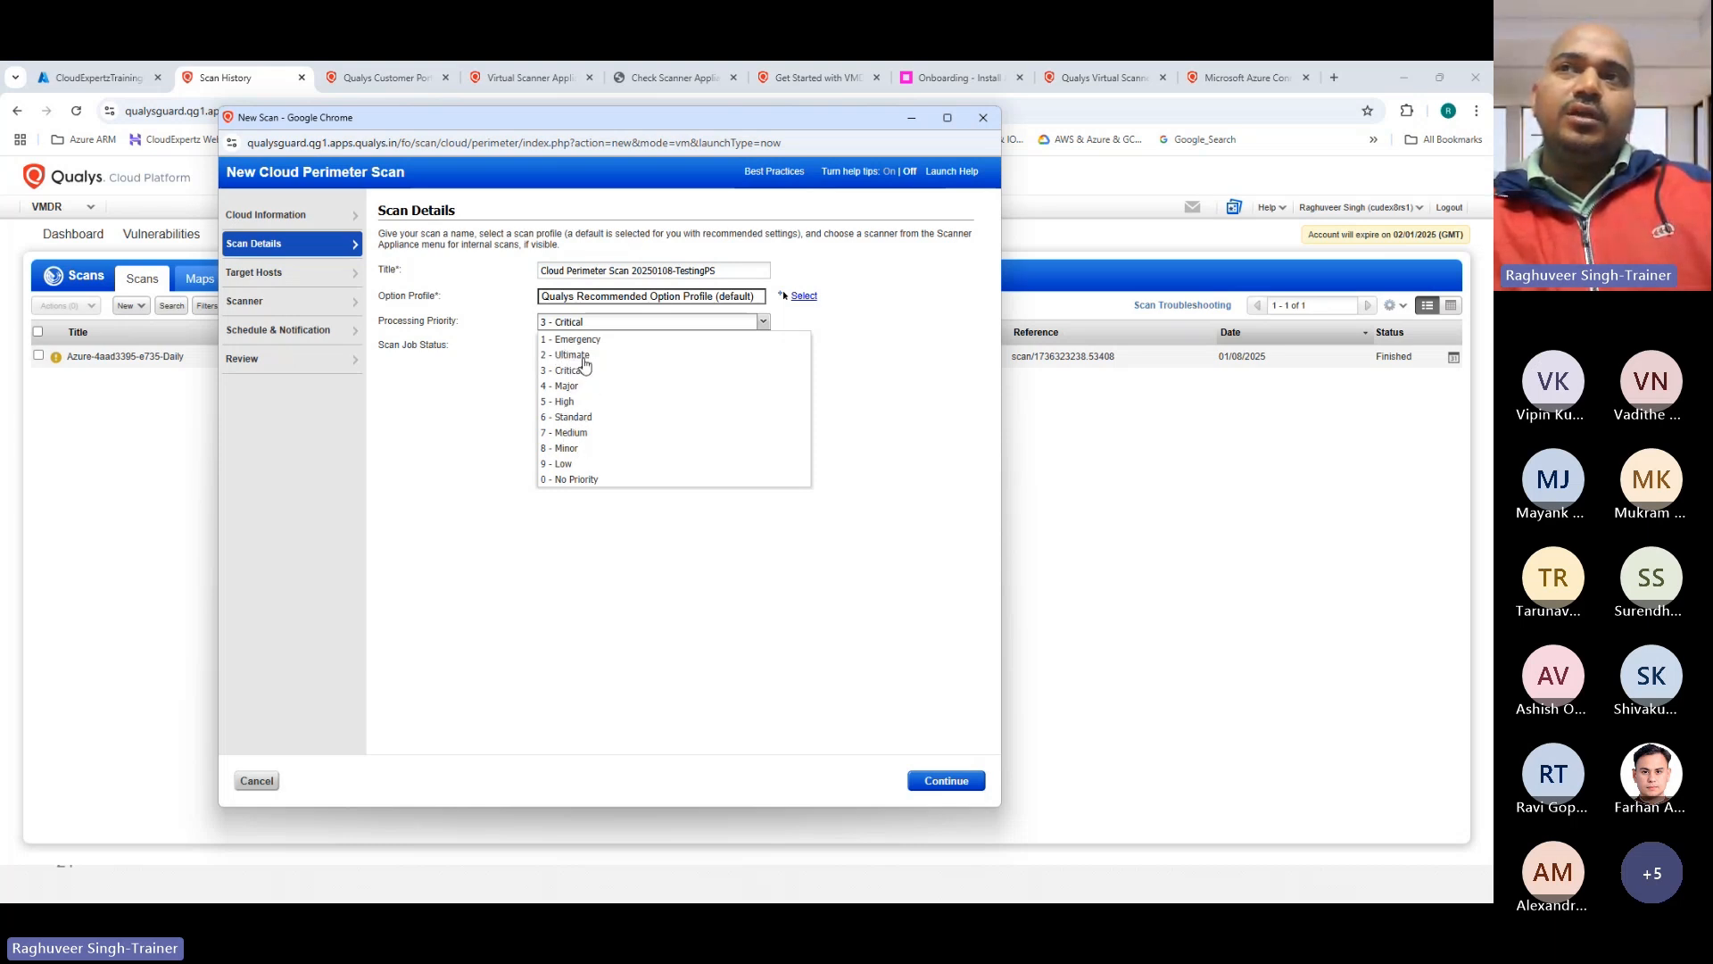
pyautogui.click(564, 402)
pyautogui.click(570, 327)
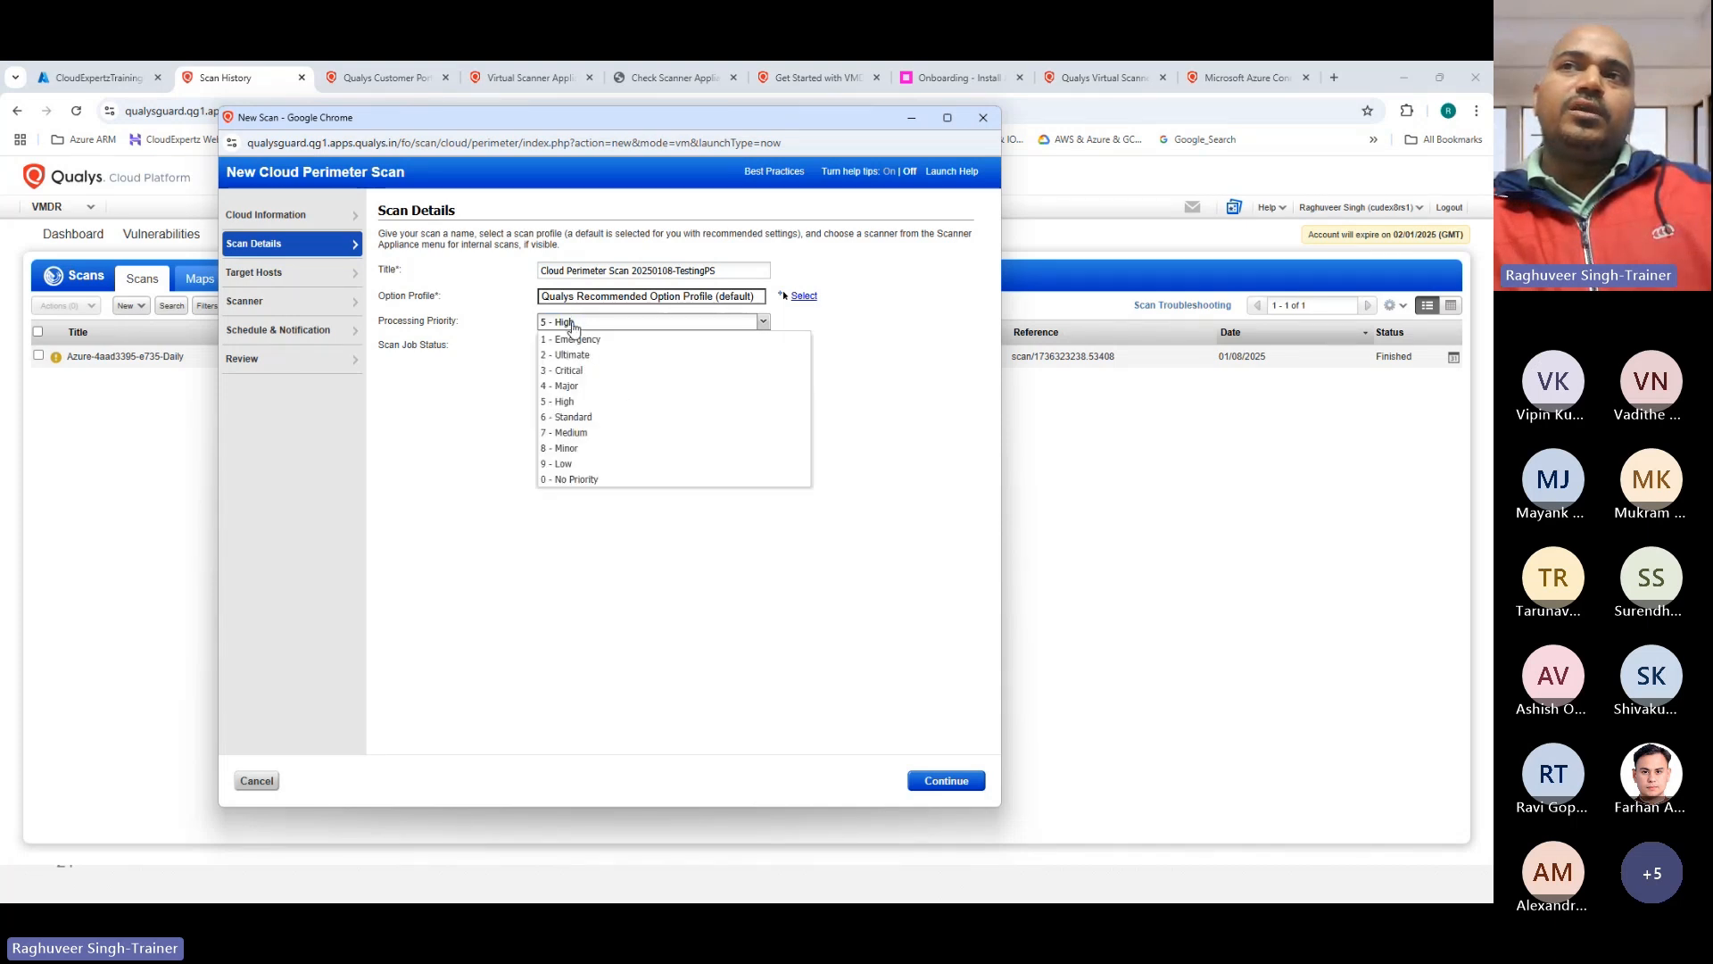
pyautogui.click(567, 410)
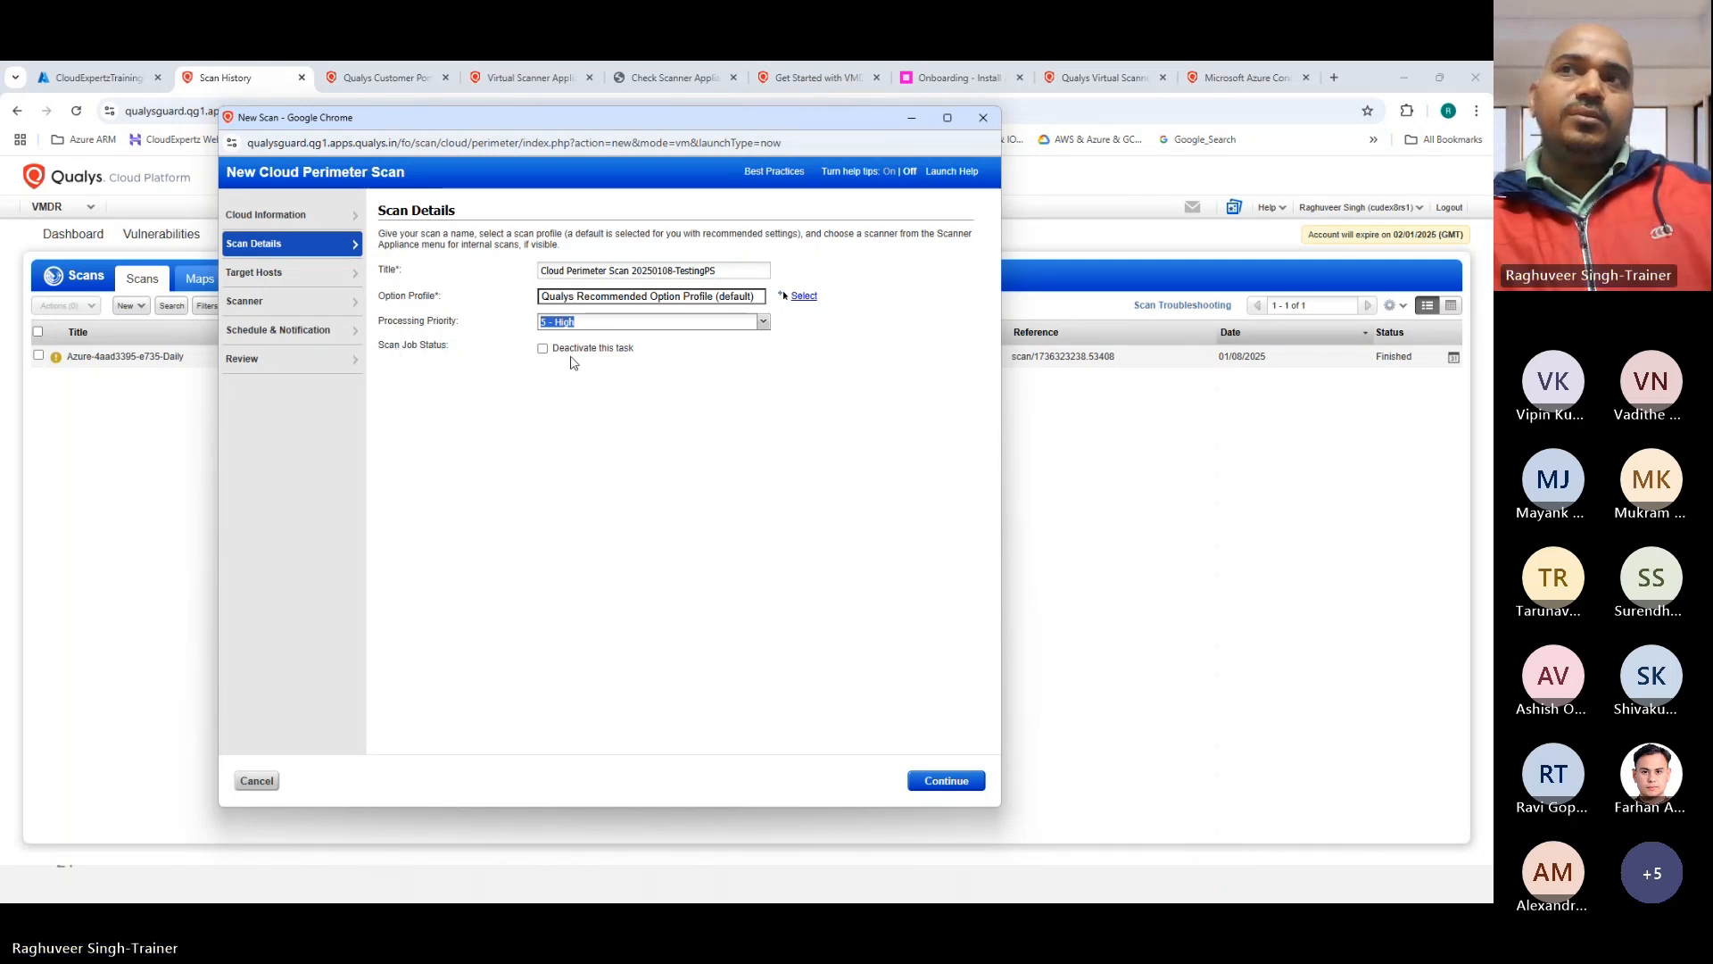
pyautogui.click(542, 349)
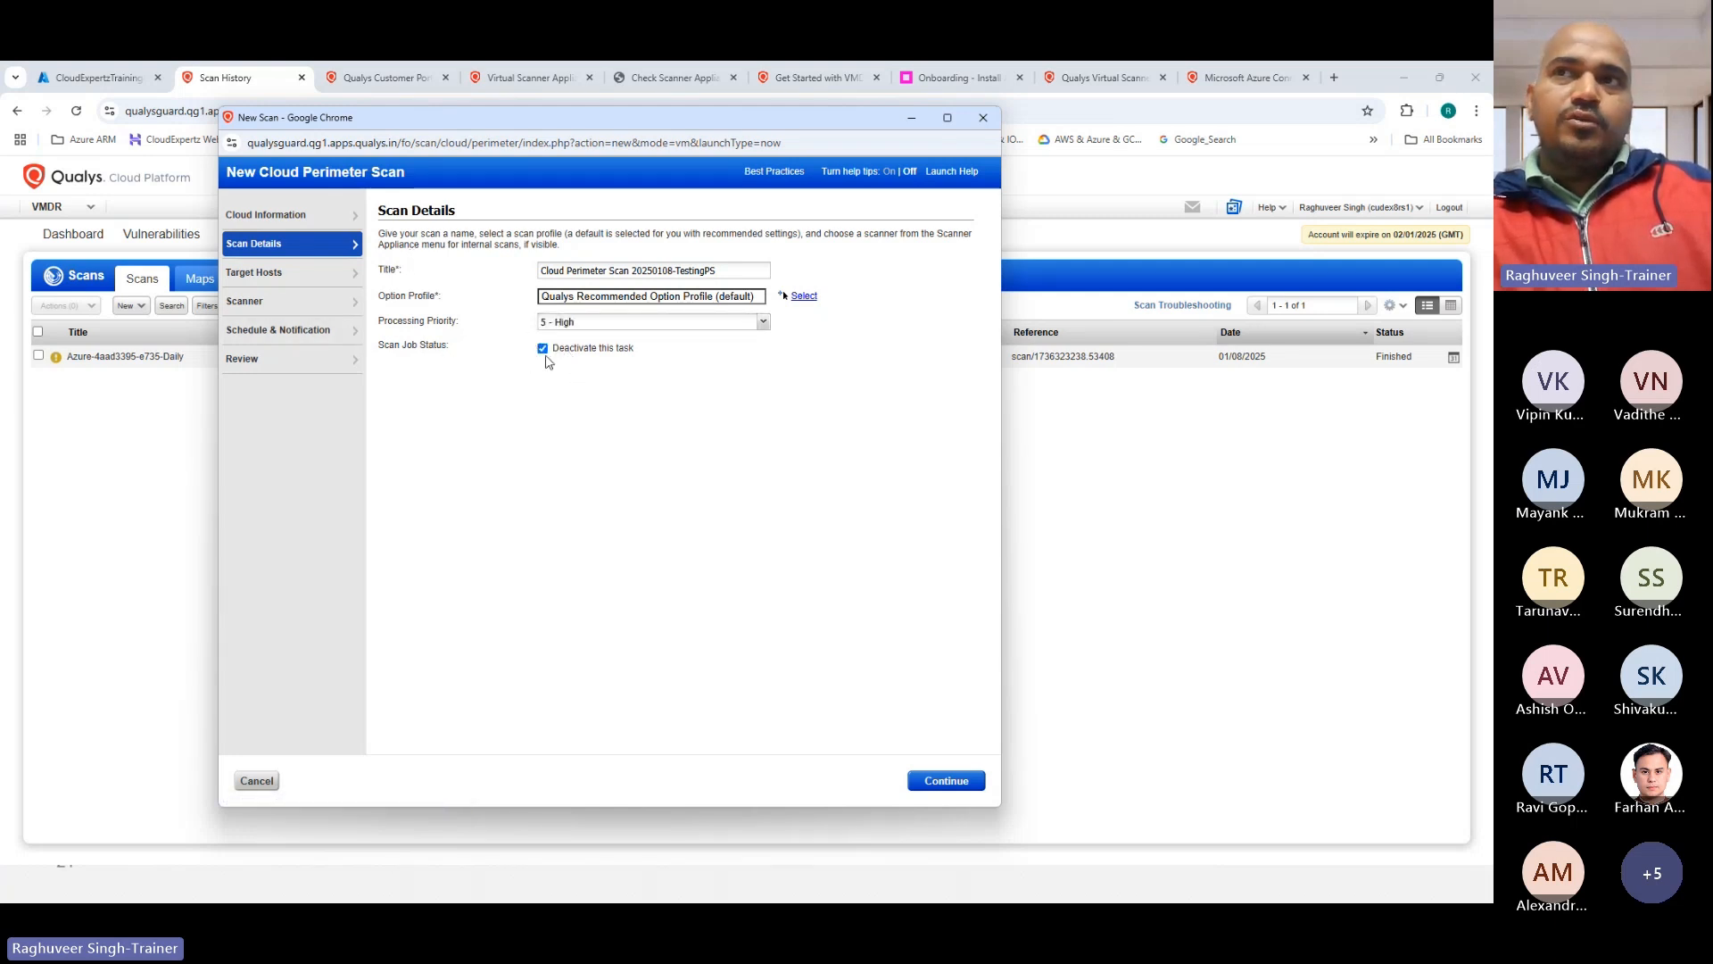
pyautogui.click(542, 348)
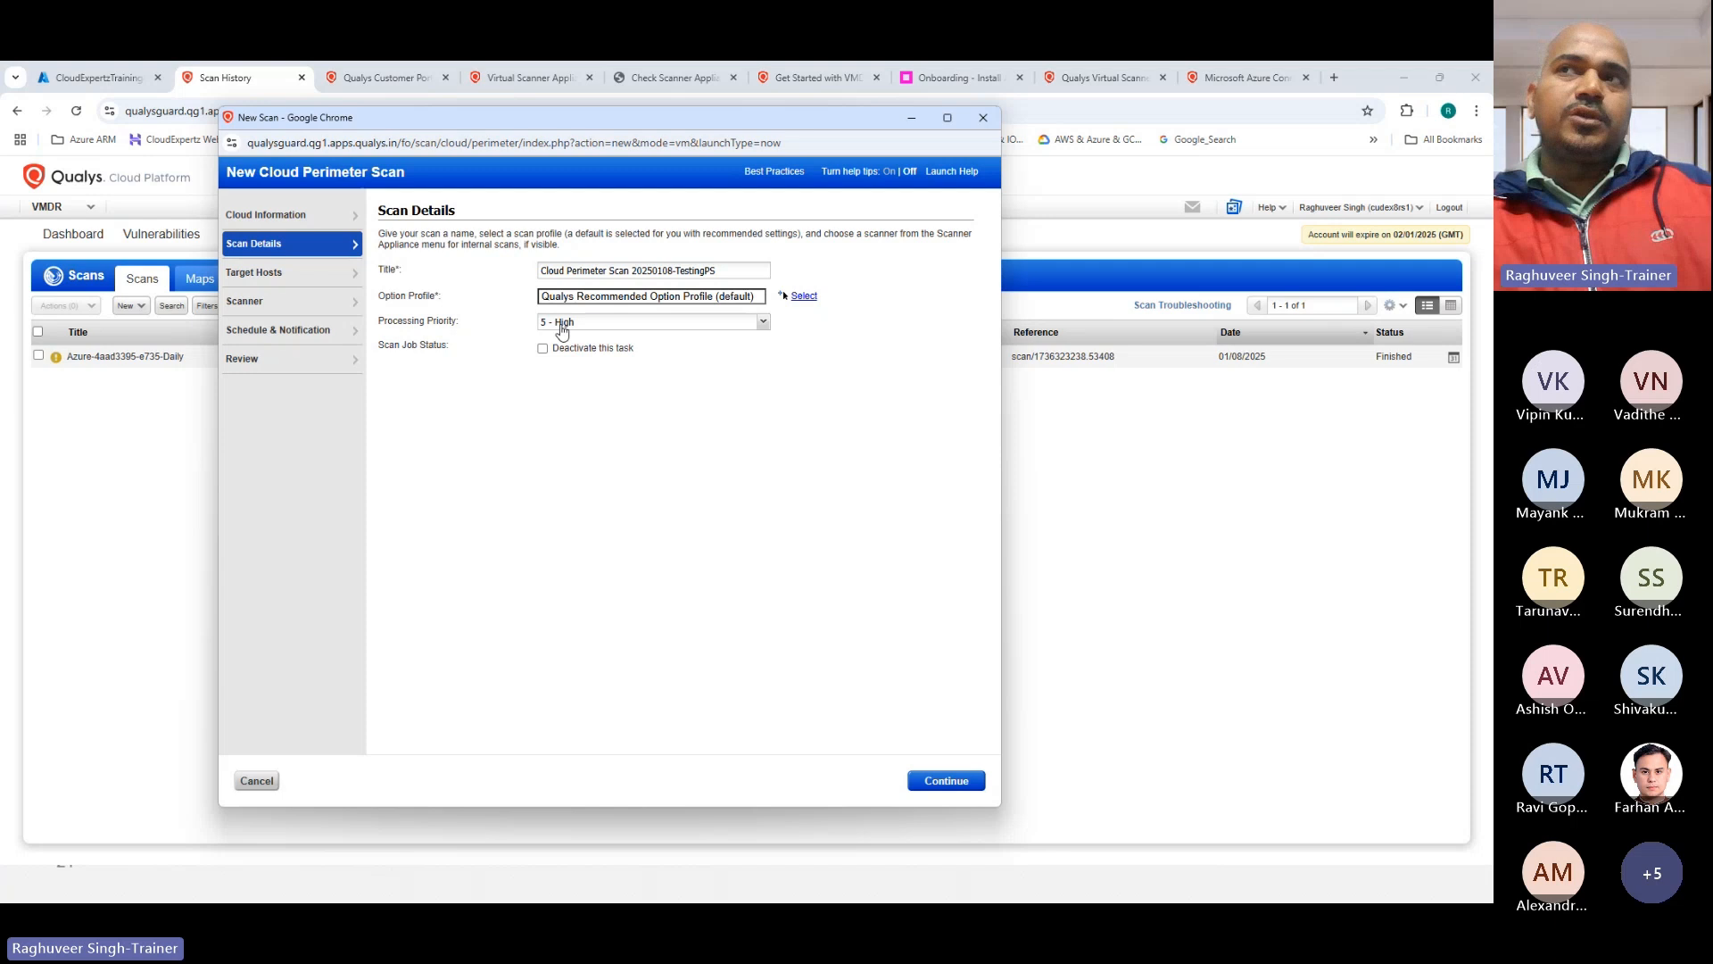
# Step: Choose QualysAzureConnector as the connector for the perimeter scan's target hosts
pyautogui.click(263, 277)
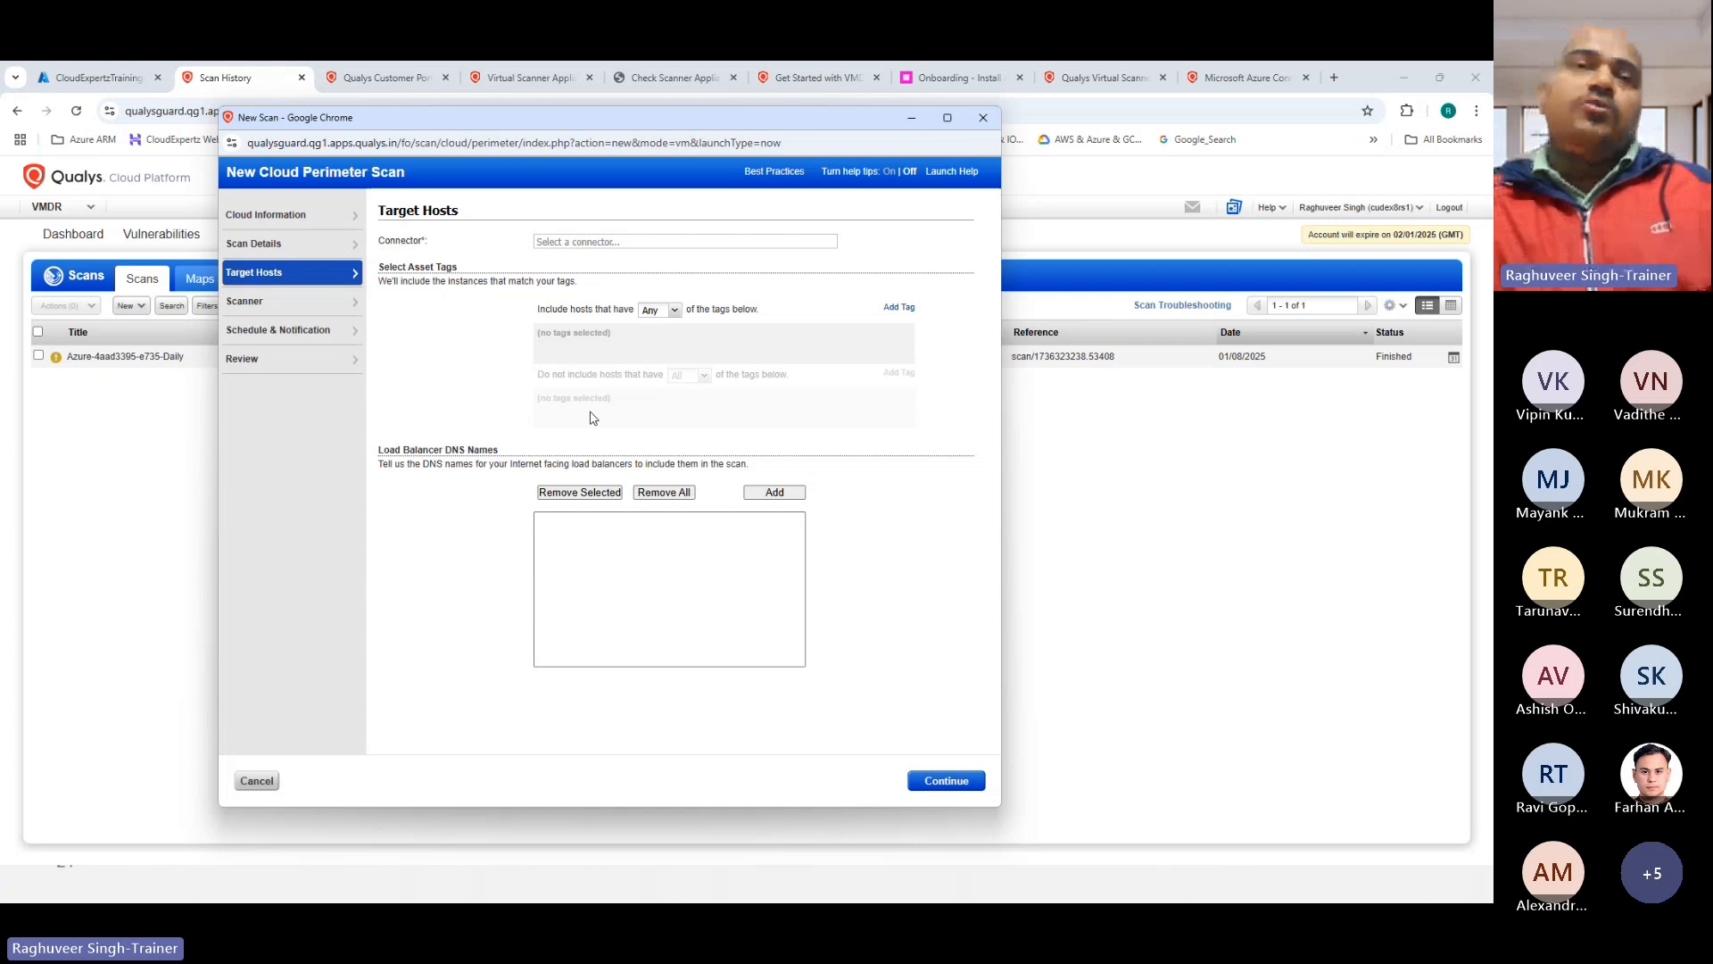
pyautogui.click(575, 247)
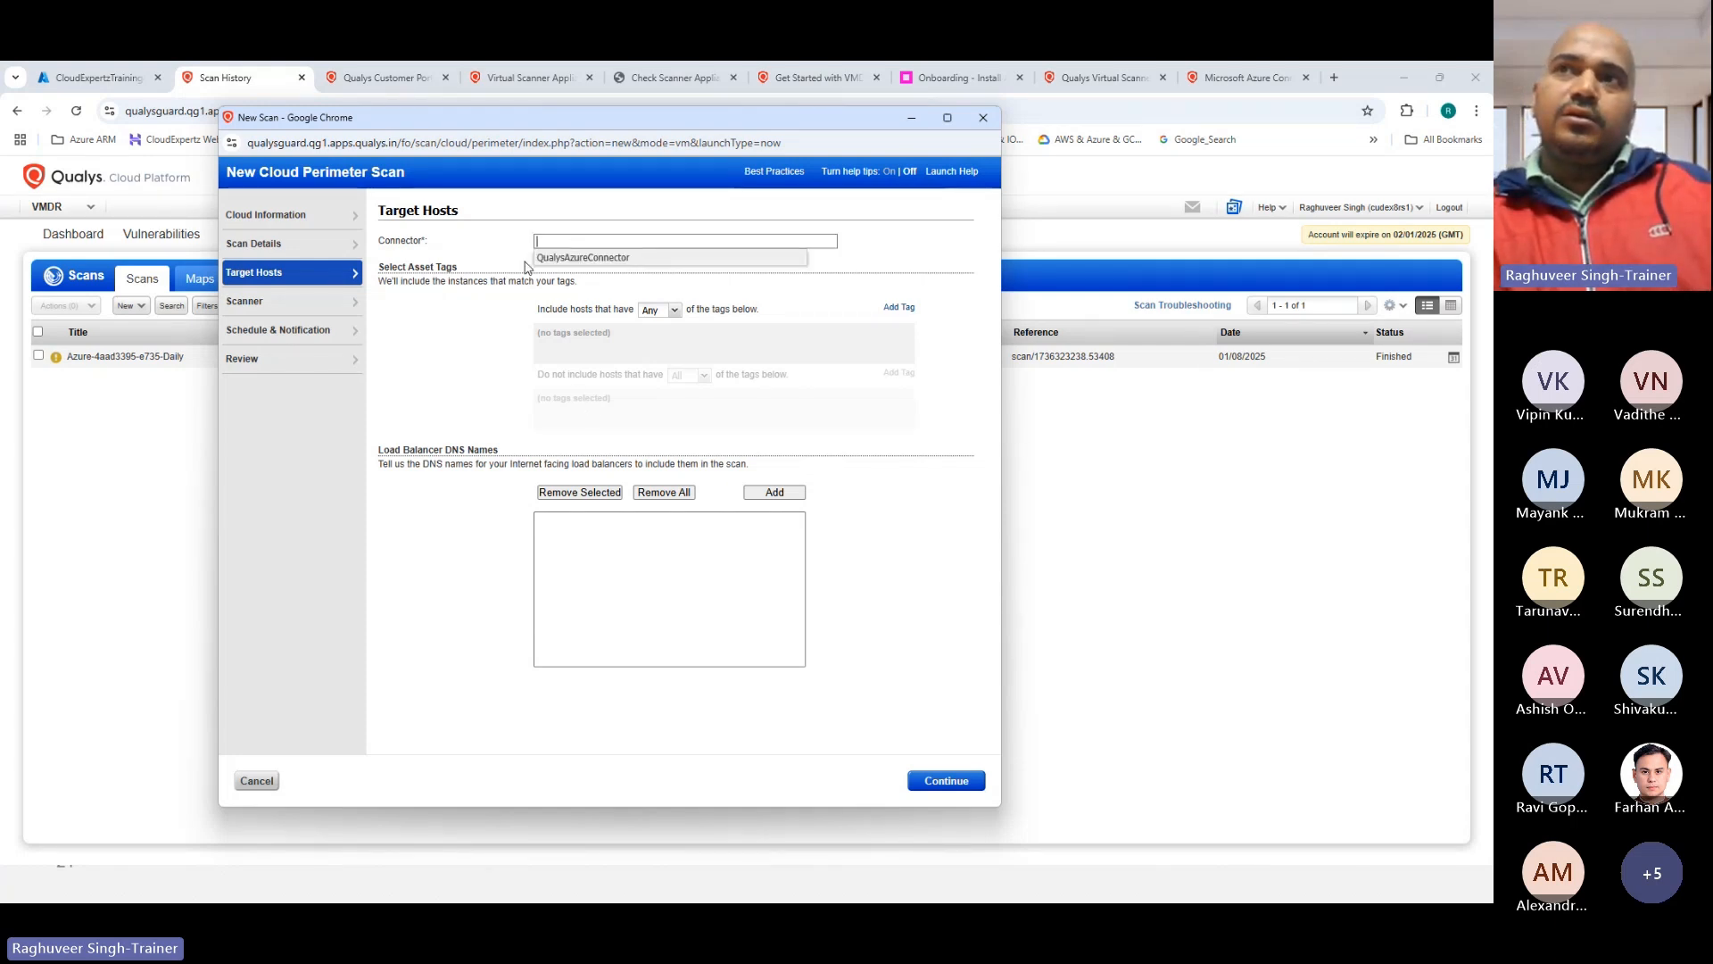
pyautogui.click(540, 260)
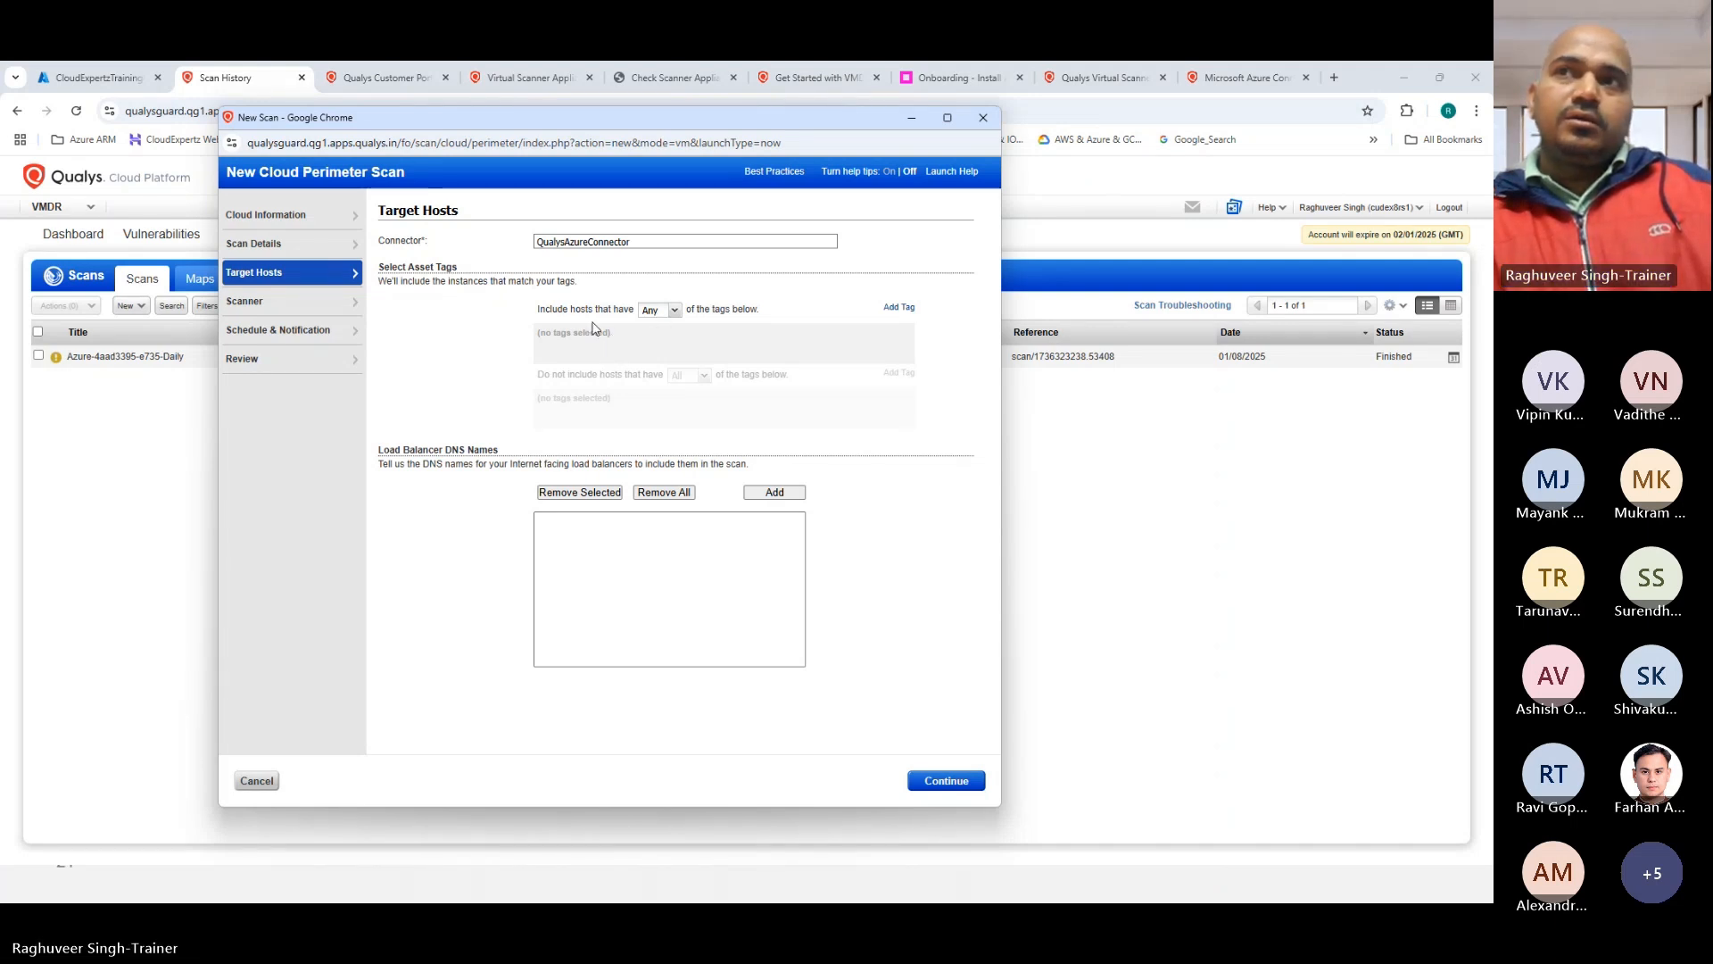
# Step: Add the asset tags AzureResource and Azure to the tags that include hosts in the scan
pyautogui.click(898, 307)
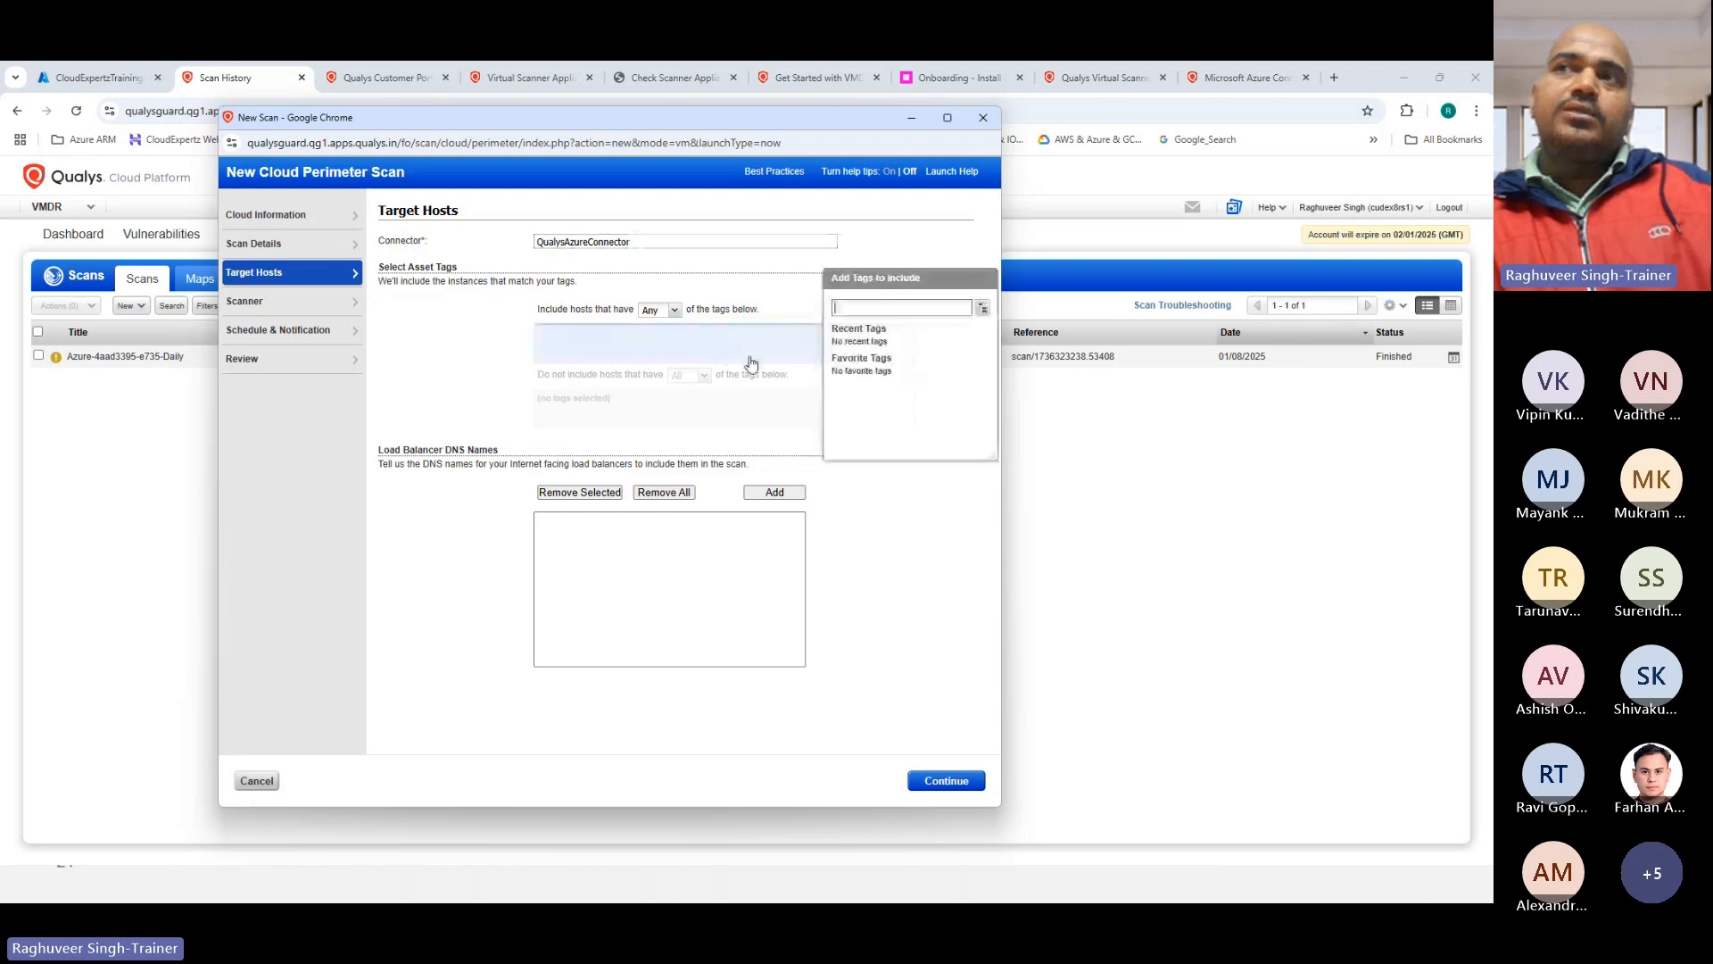
pyautogui.click(982, 310)
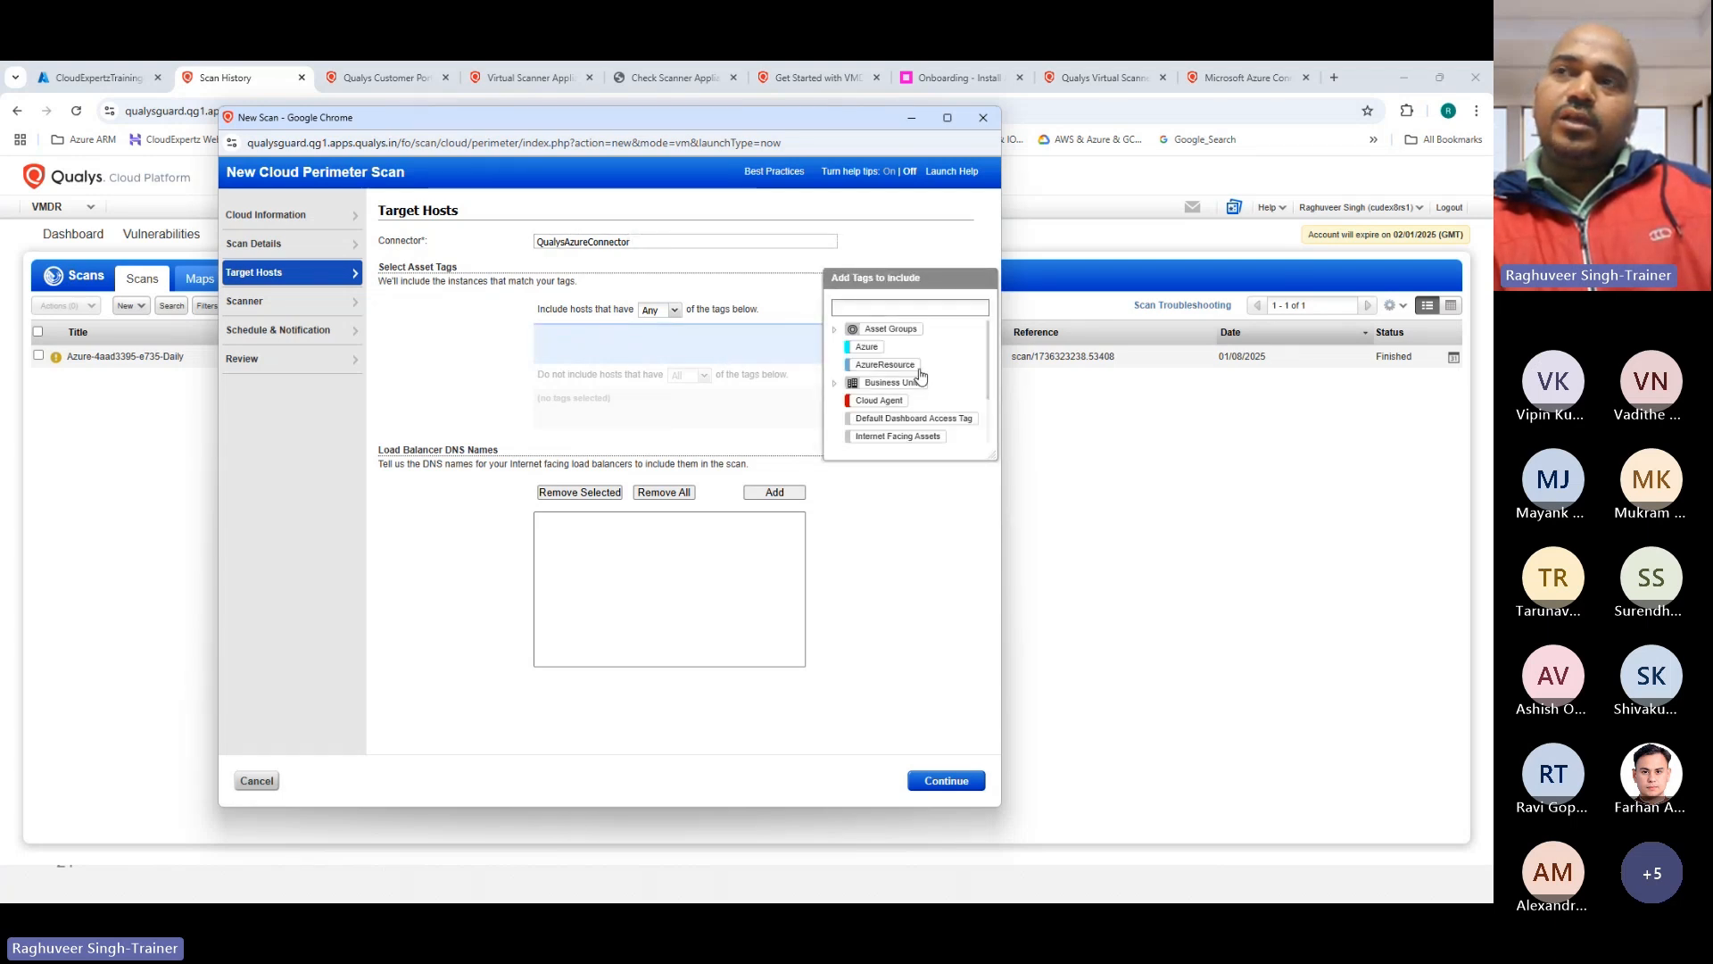
pyautogui.scroll(-1, 913, 337)
pyautogui.scroll(1, 907, 395)
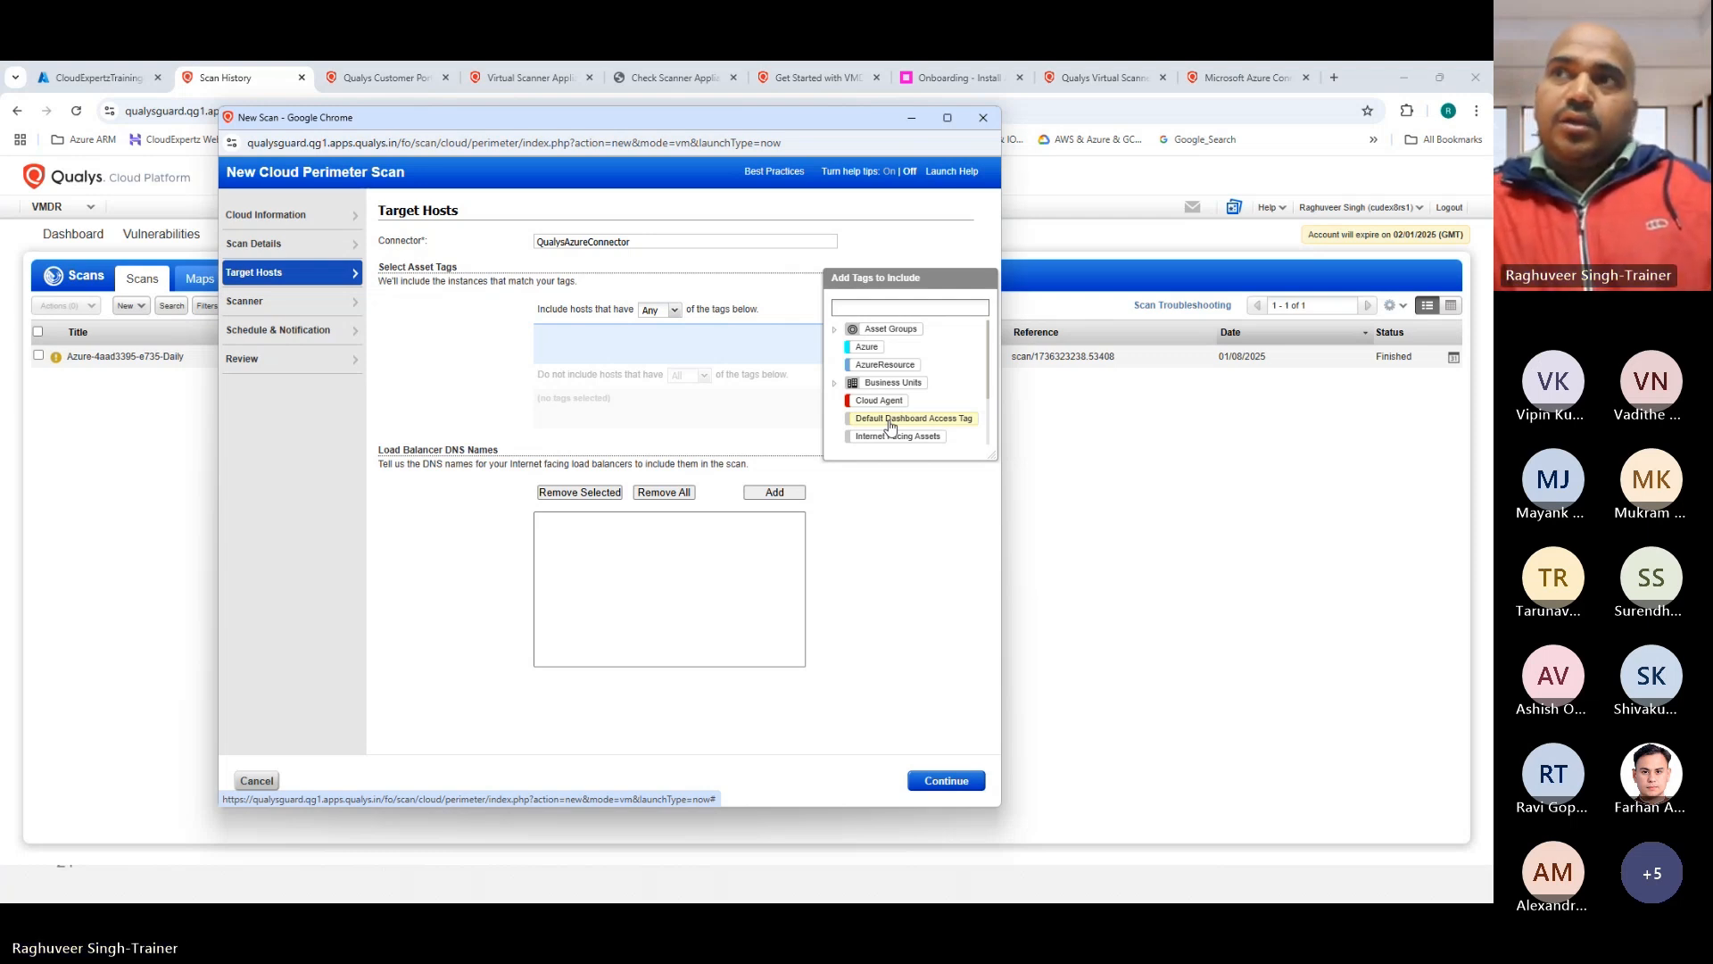
pyautogui.click(873, 368)
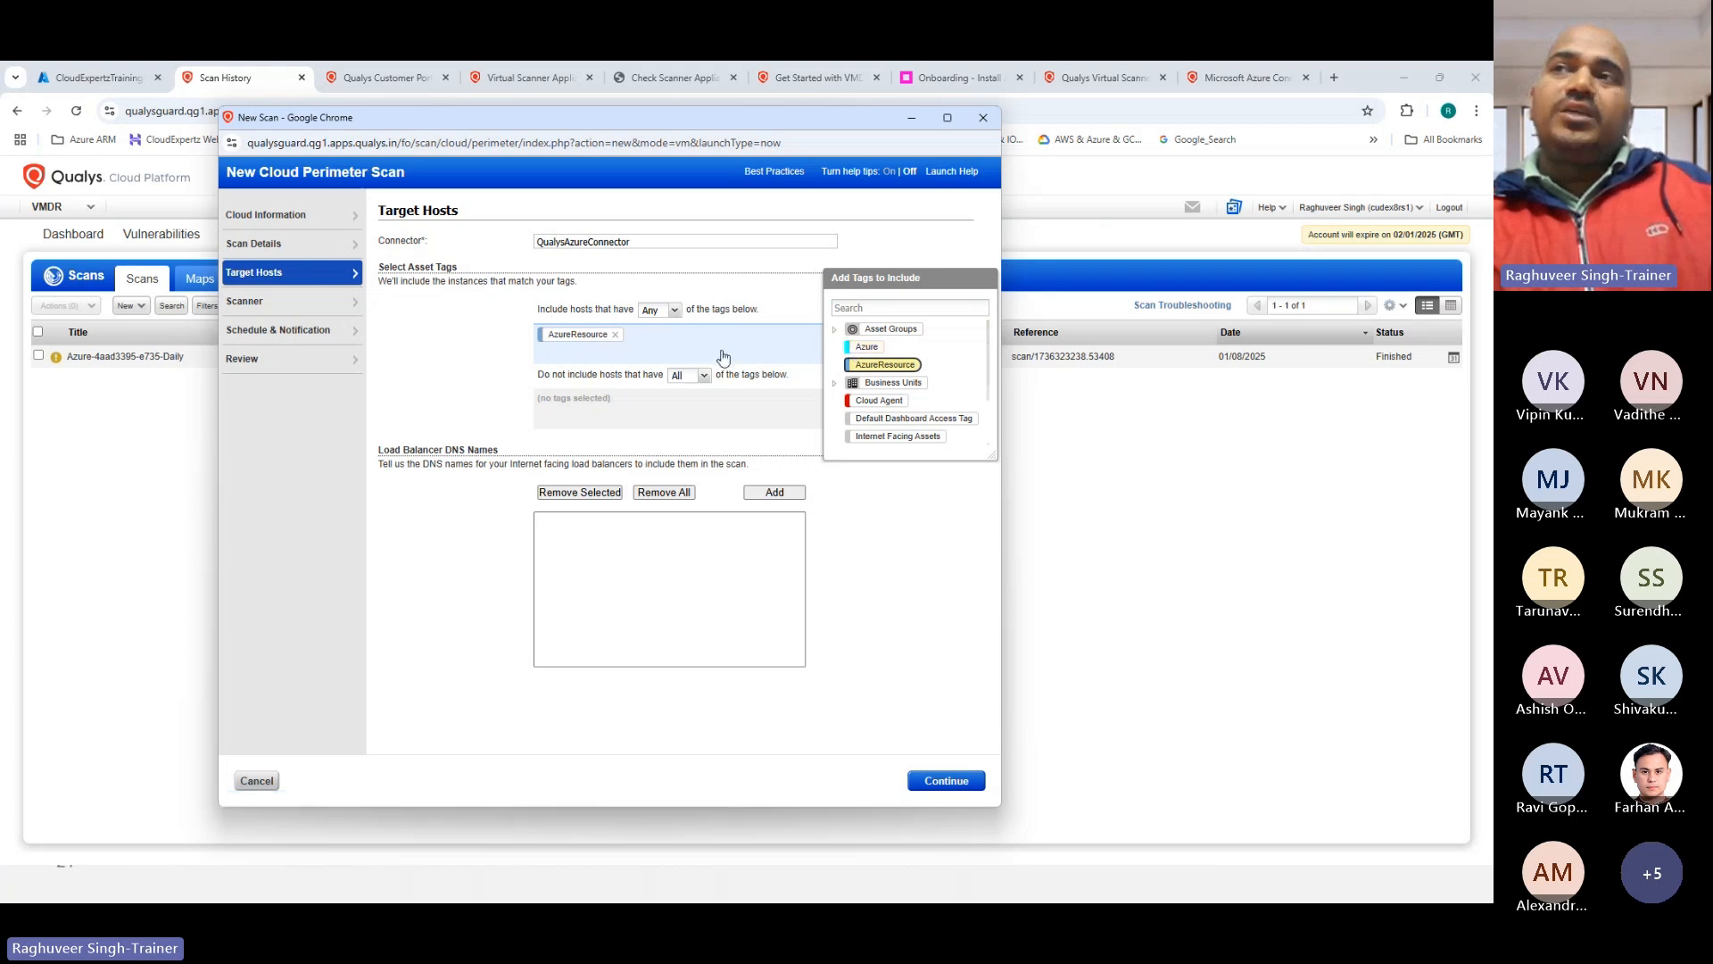
pyautogui.click(867, 348)
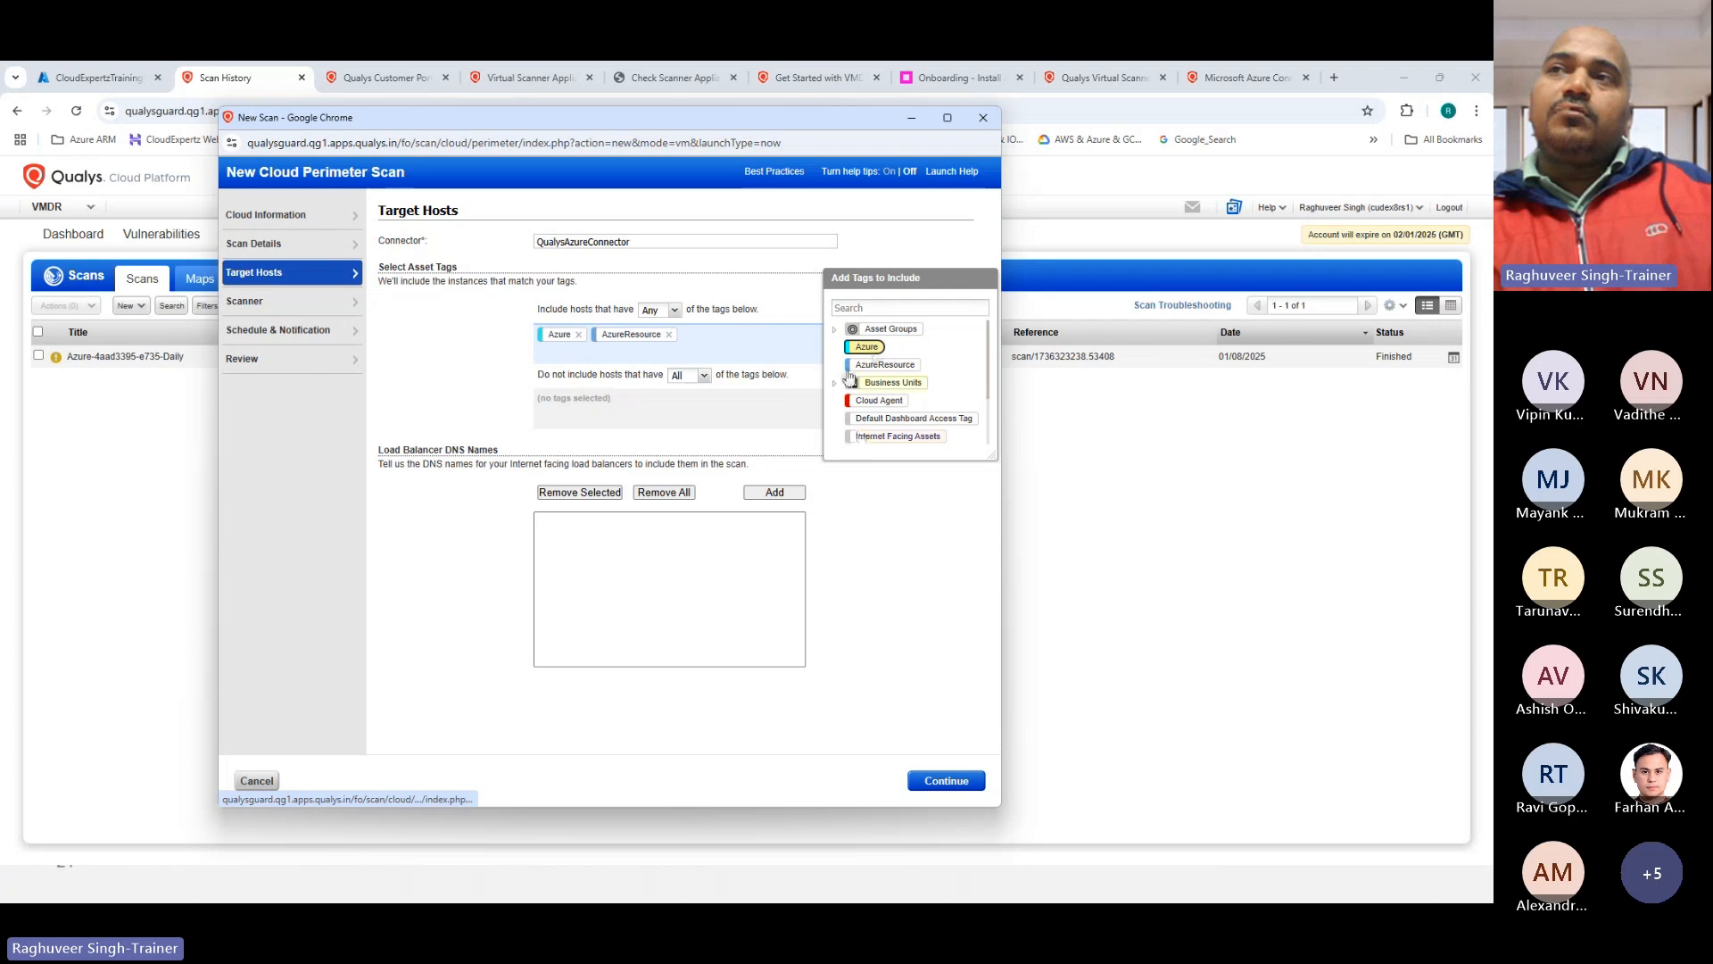
# Step: Examine the tag selection and the All/Any matching choices for excluding hosts from the scan
pyautogui.click(719, 423)
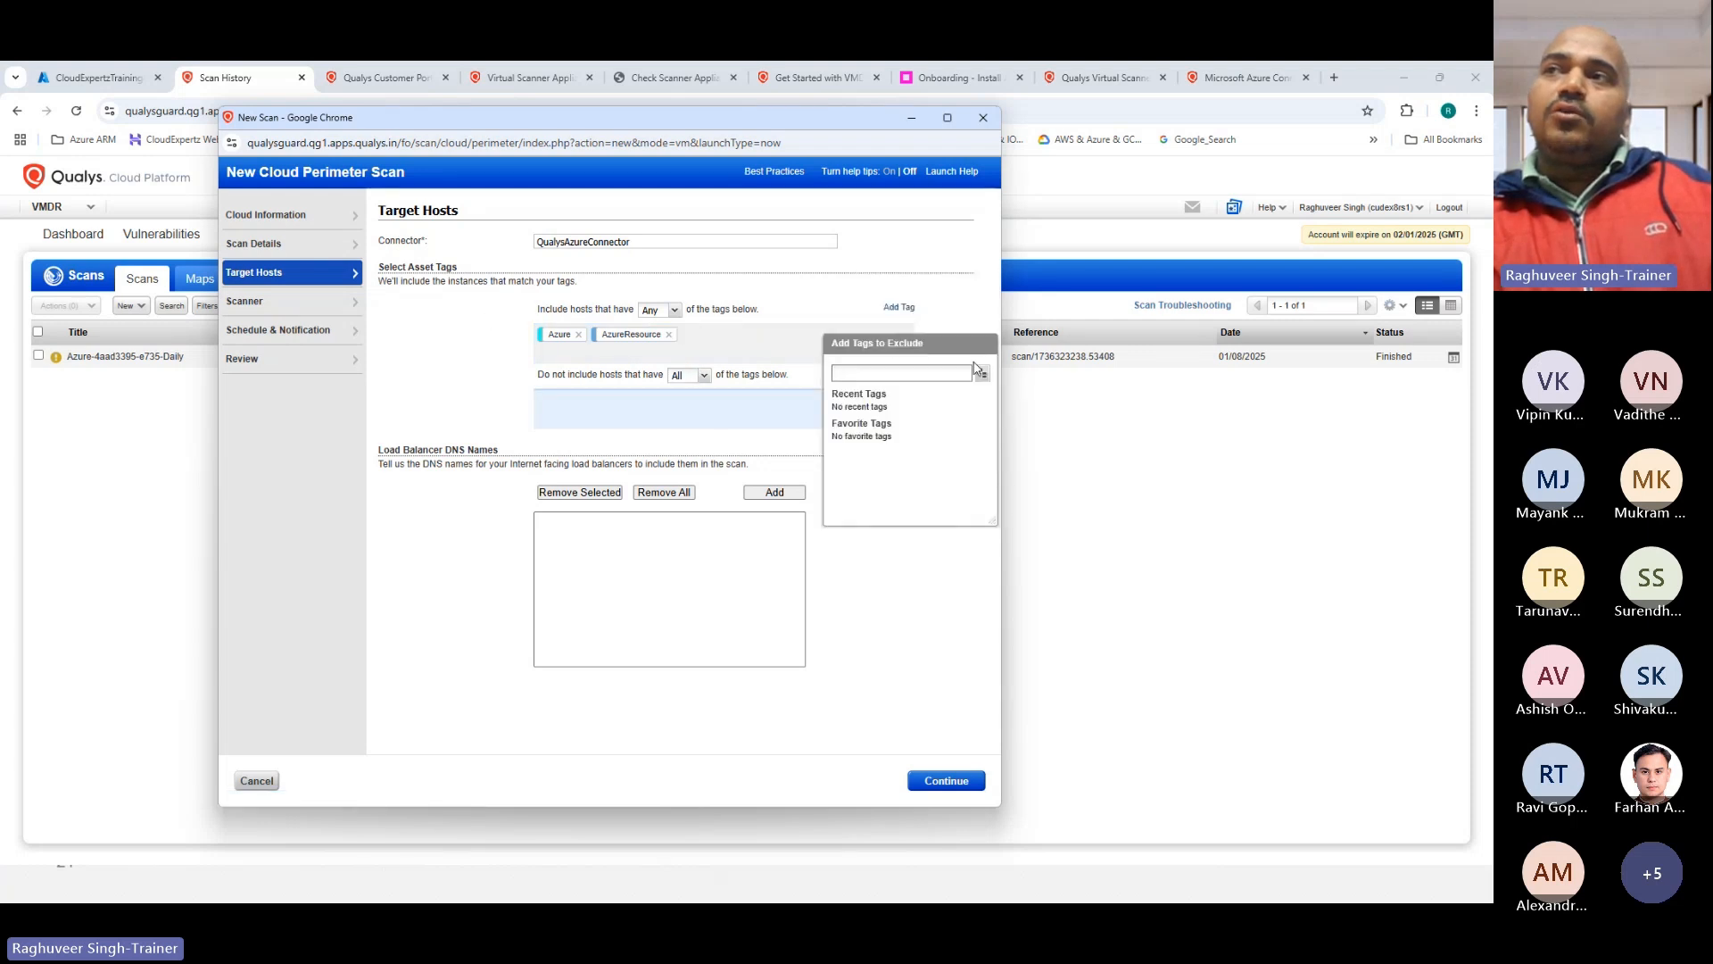
pyautogui.click(962, 595)
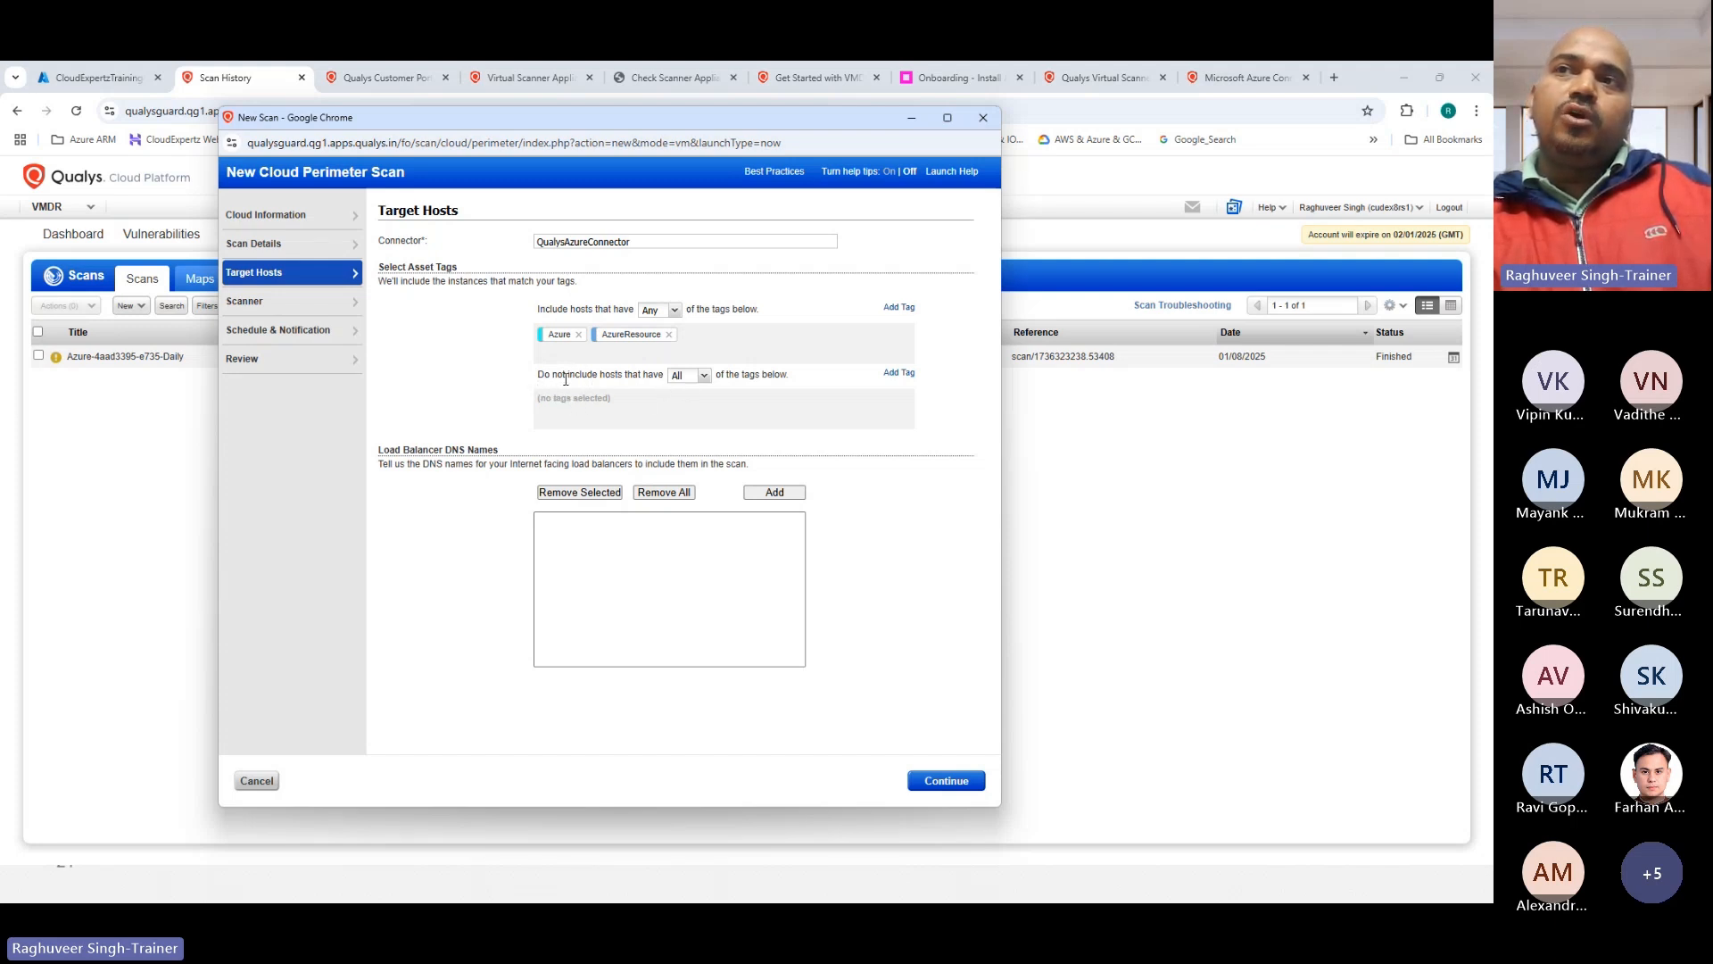
pyautogui.click(703, 382)
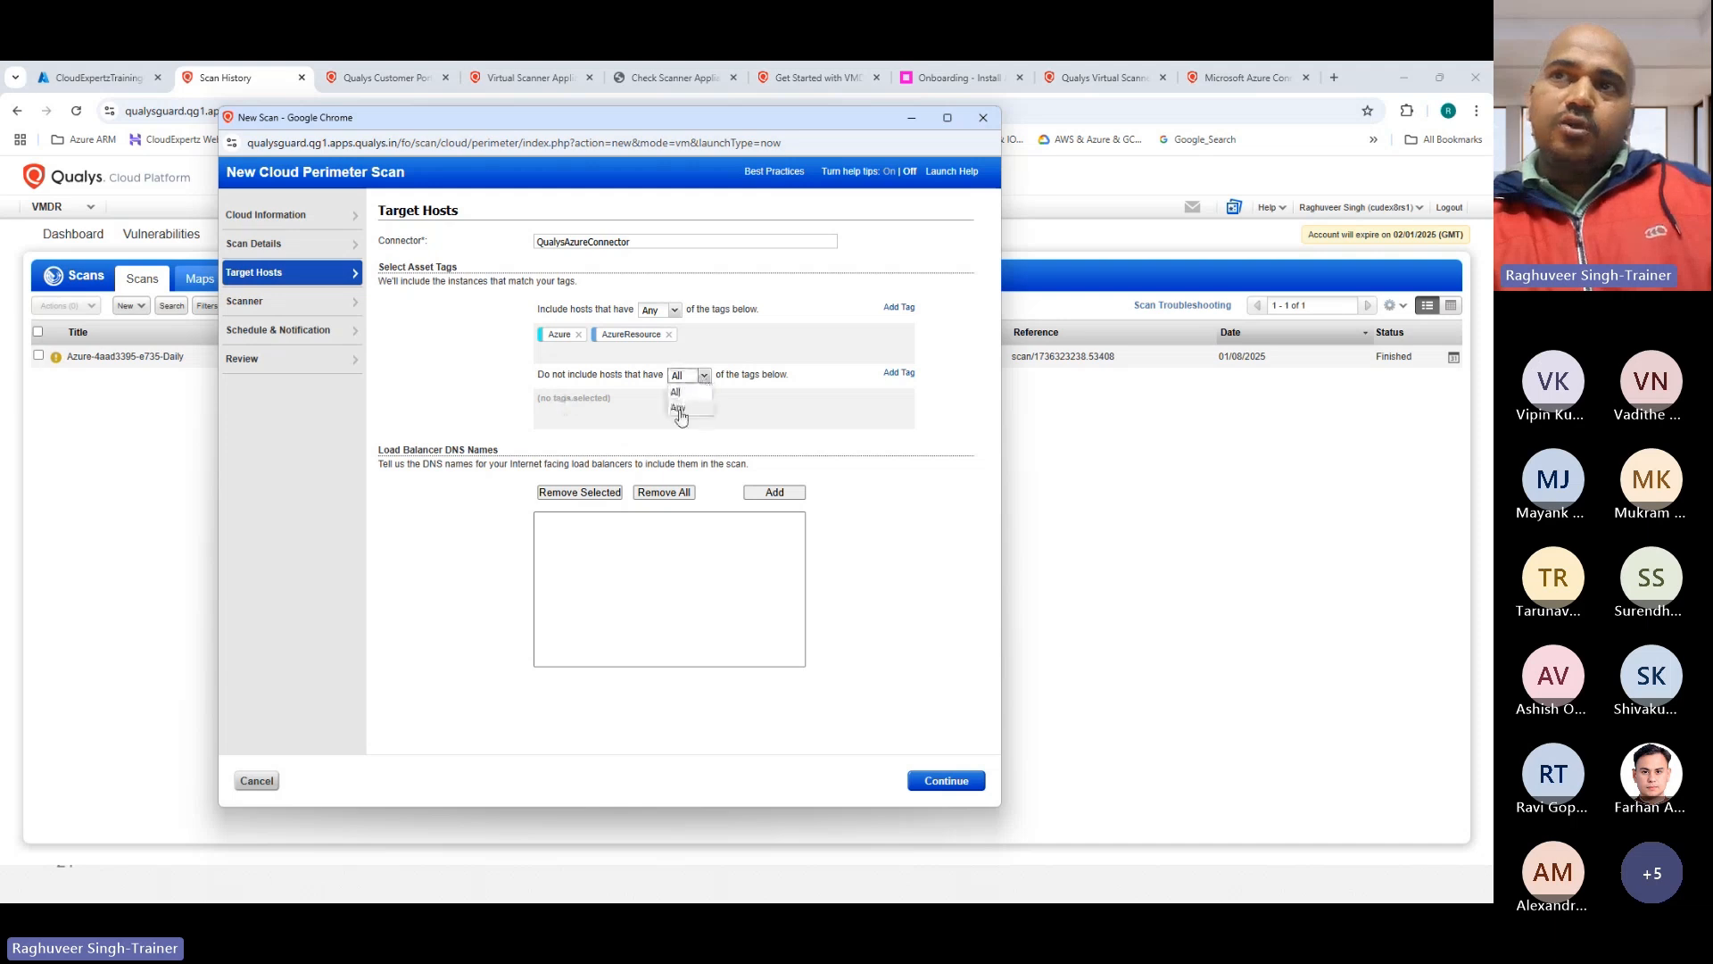
pyautogui.click(731, 410)
pyautogui.click(884, 626)
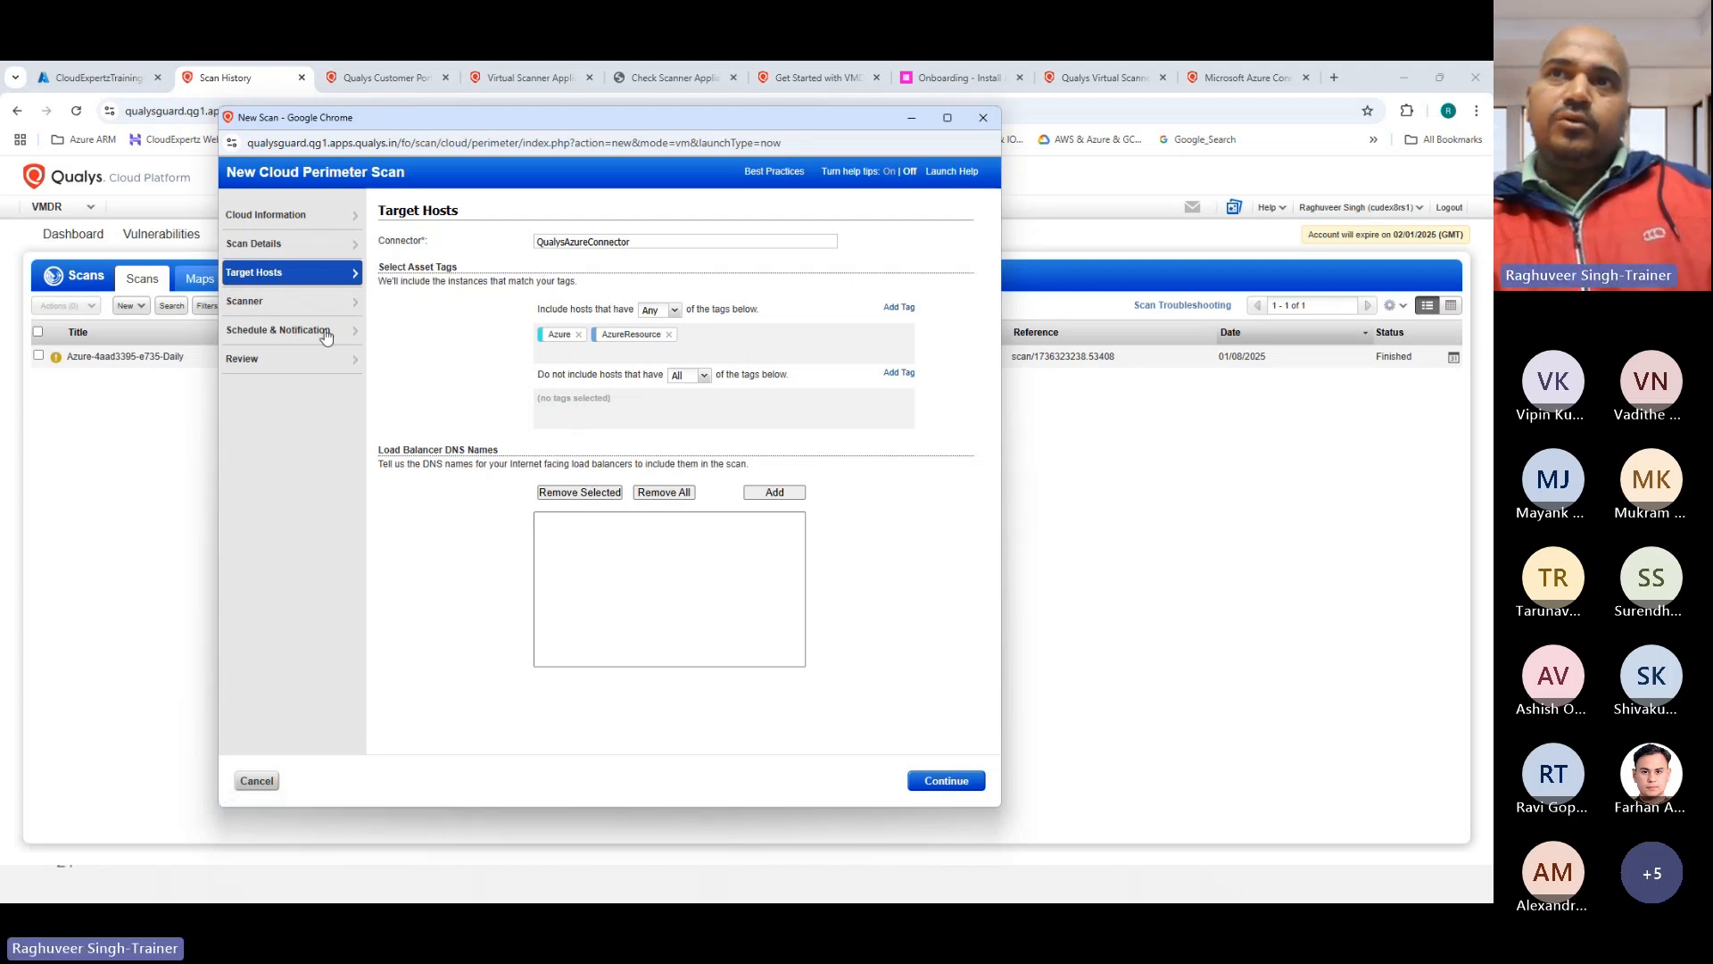
# Step: Choose External as the scanner appliance for the cloud perimeter scan
pyautogui.click(237, 303)
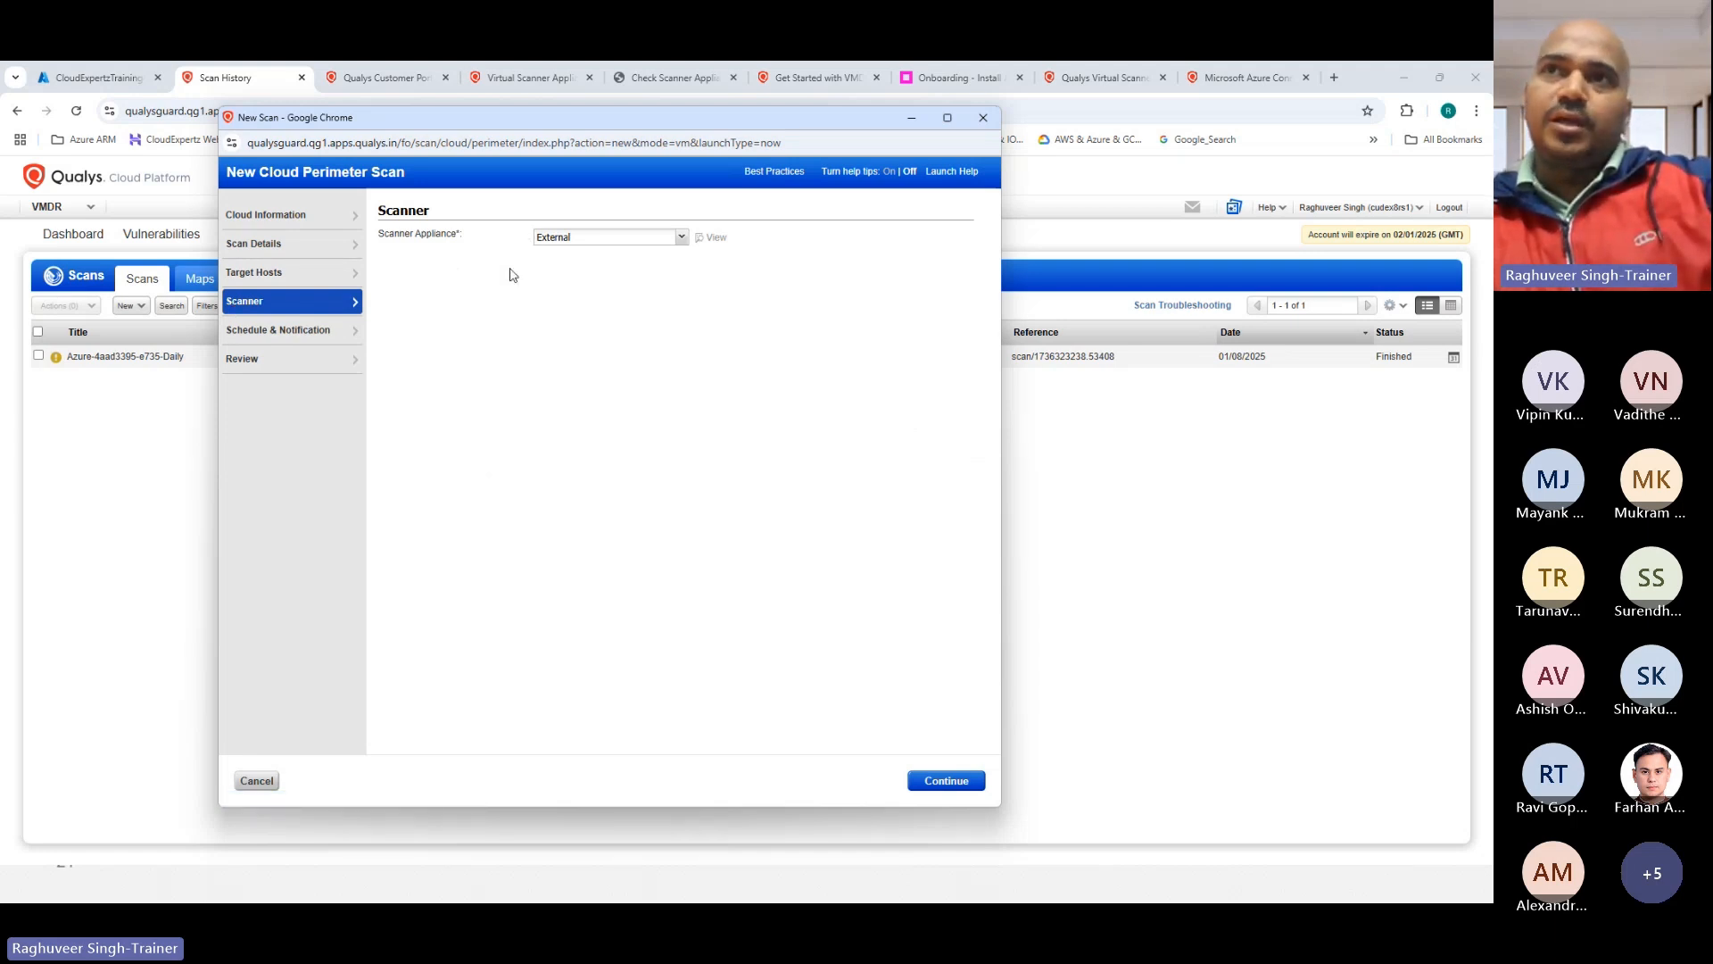
pyautogui.click(571, 237)
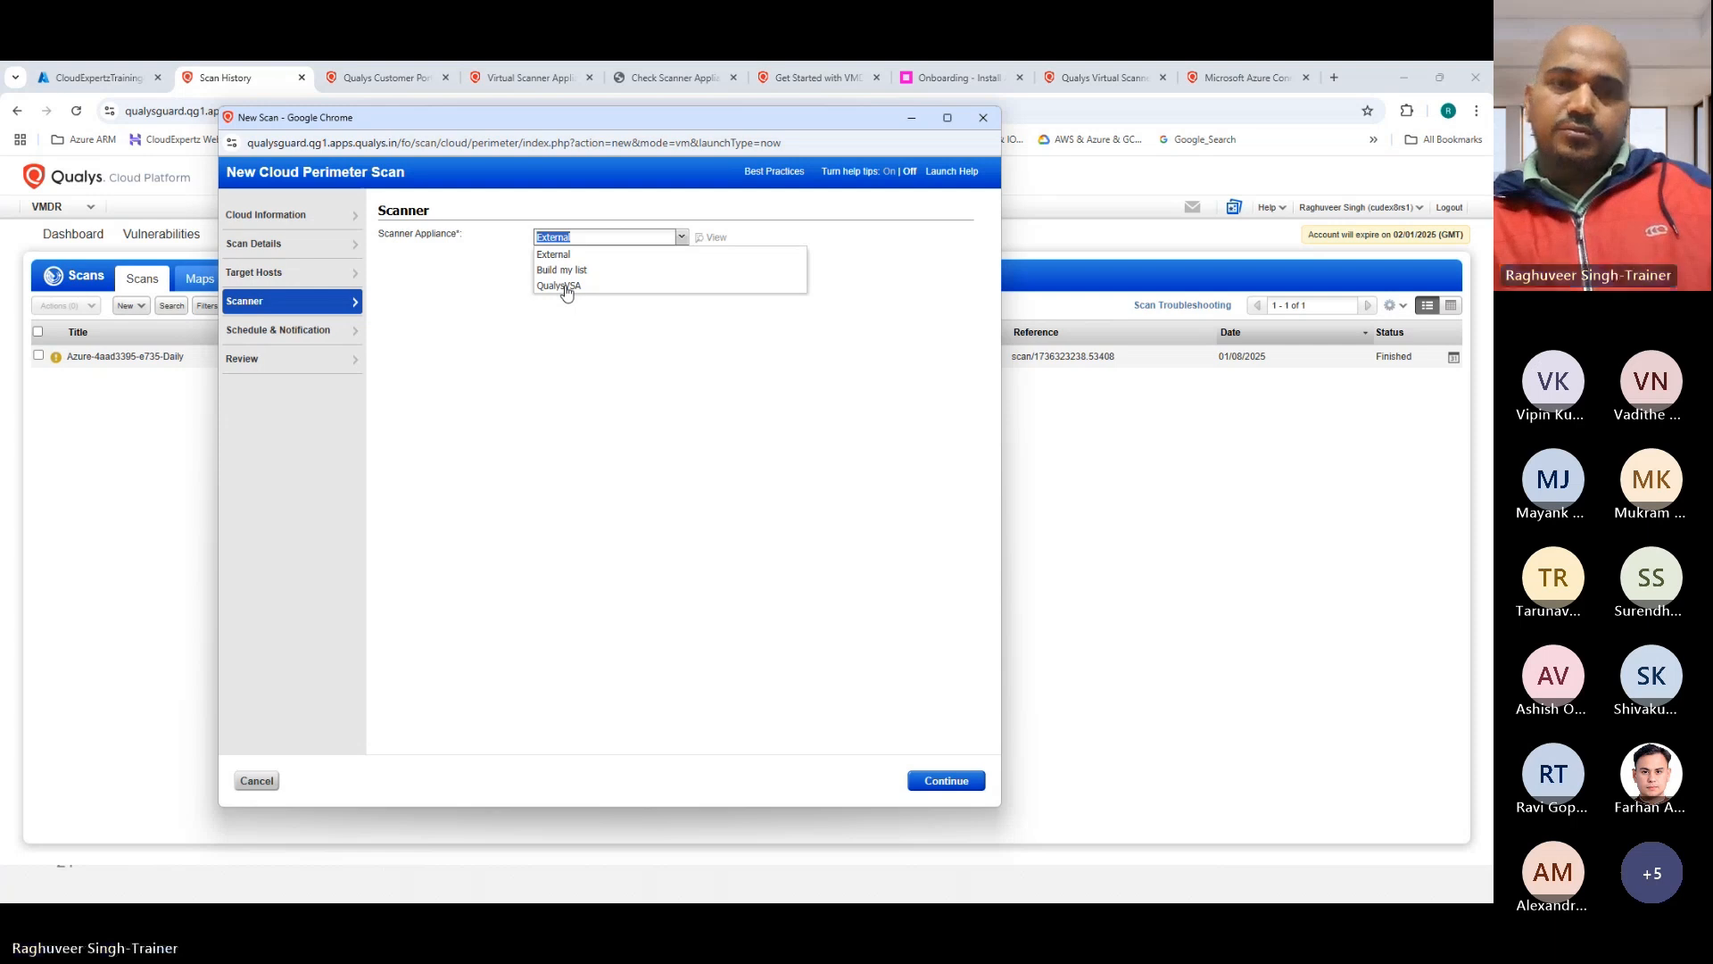
pyautogui.click(544, 256)
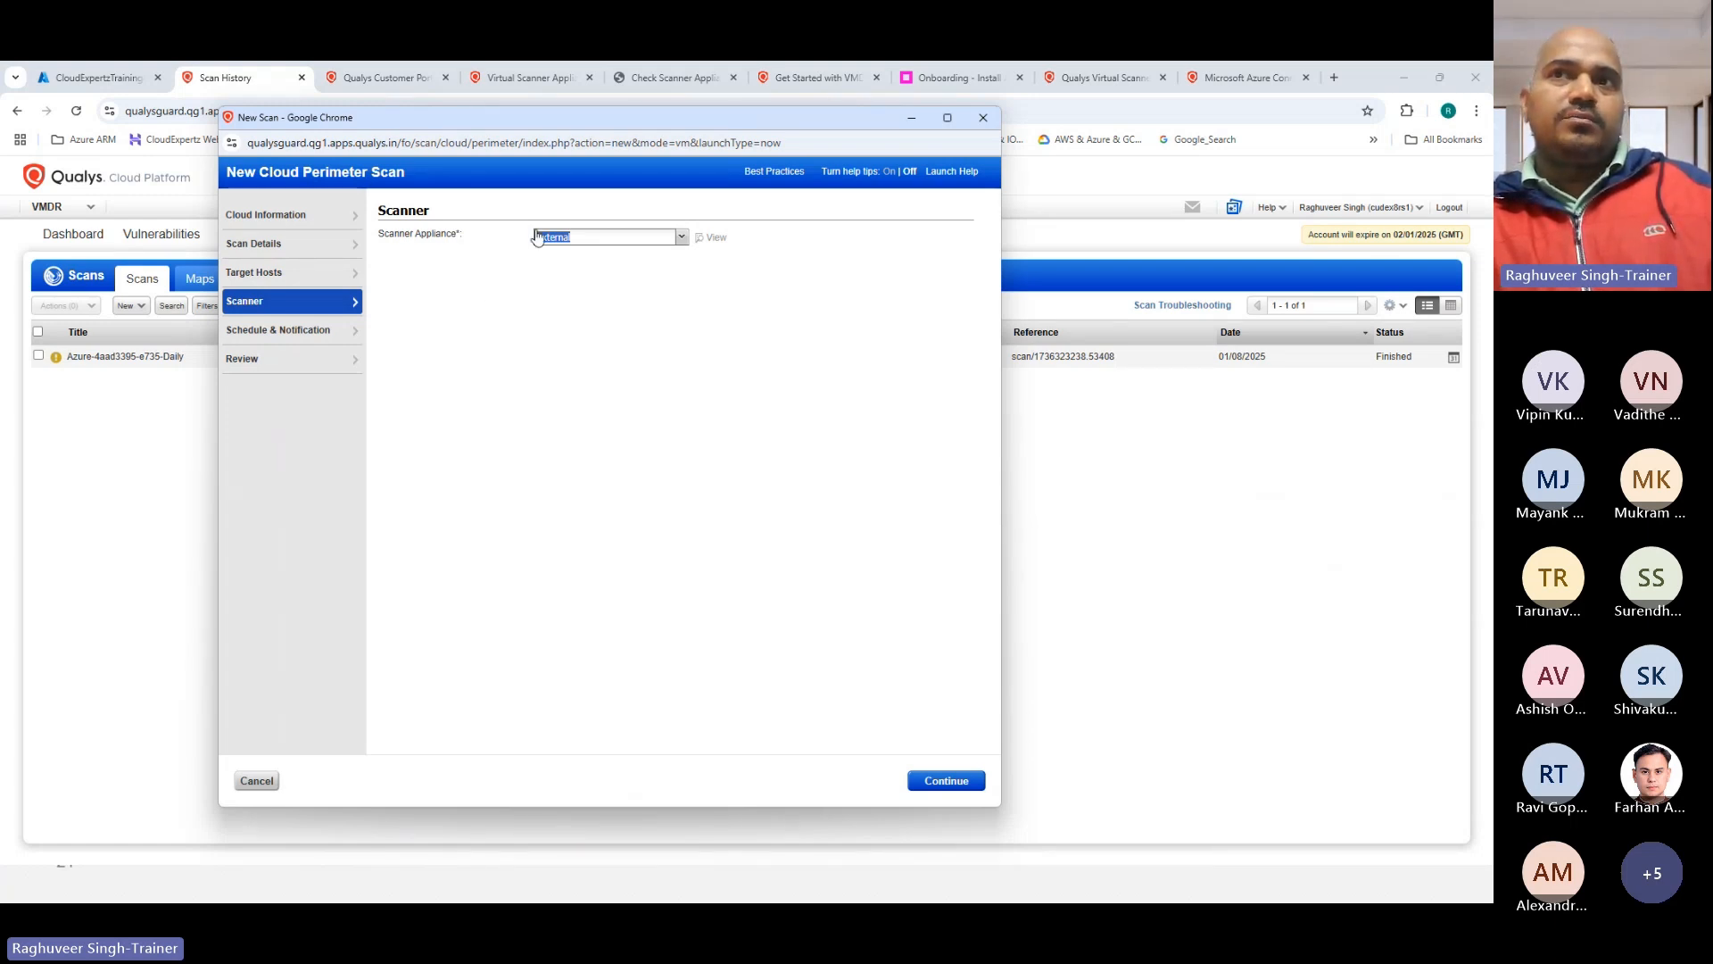
# Step: View the Recurring schedule options for the perimeter scan, and set the schedule to Now
pyautogui.click(255, 334)
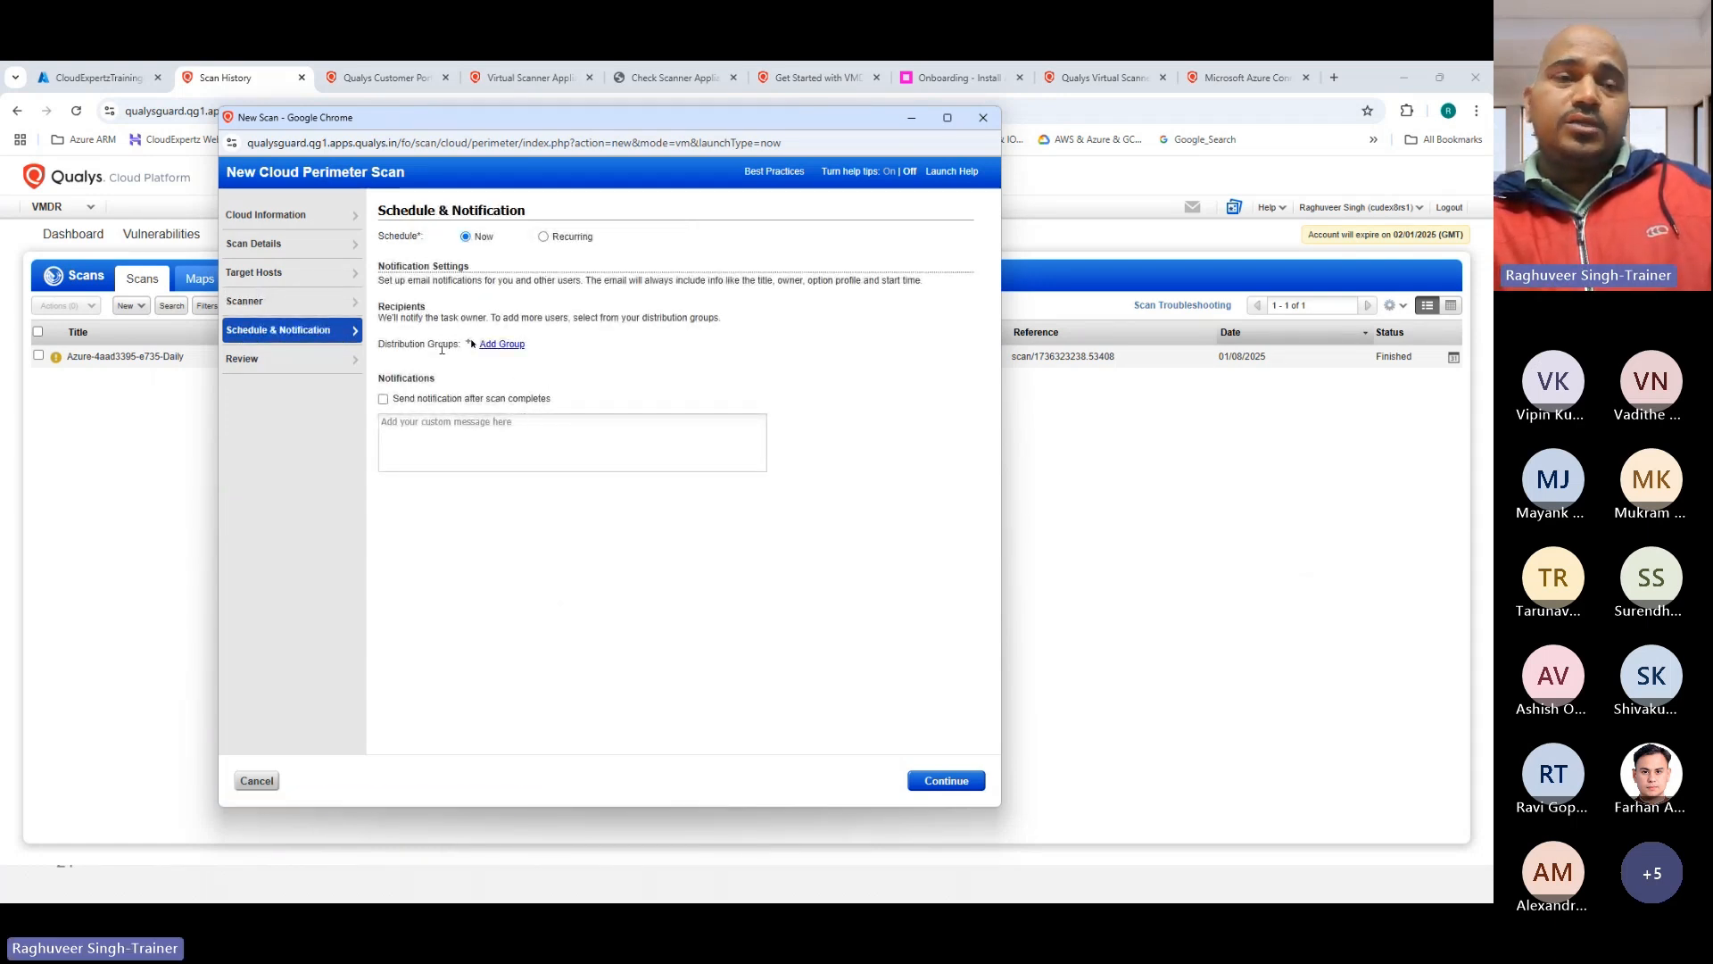
pyautogui.click(543, 237)
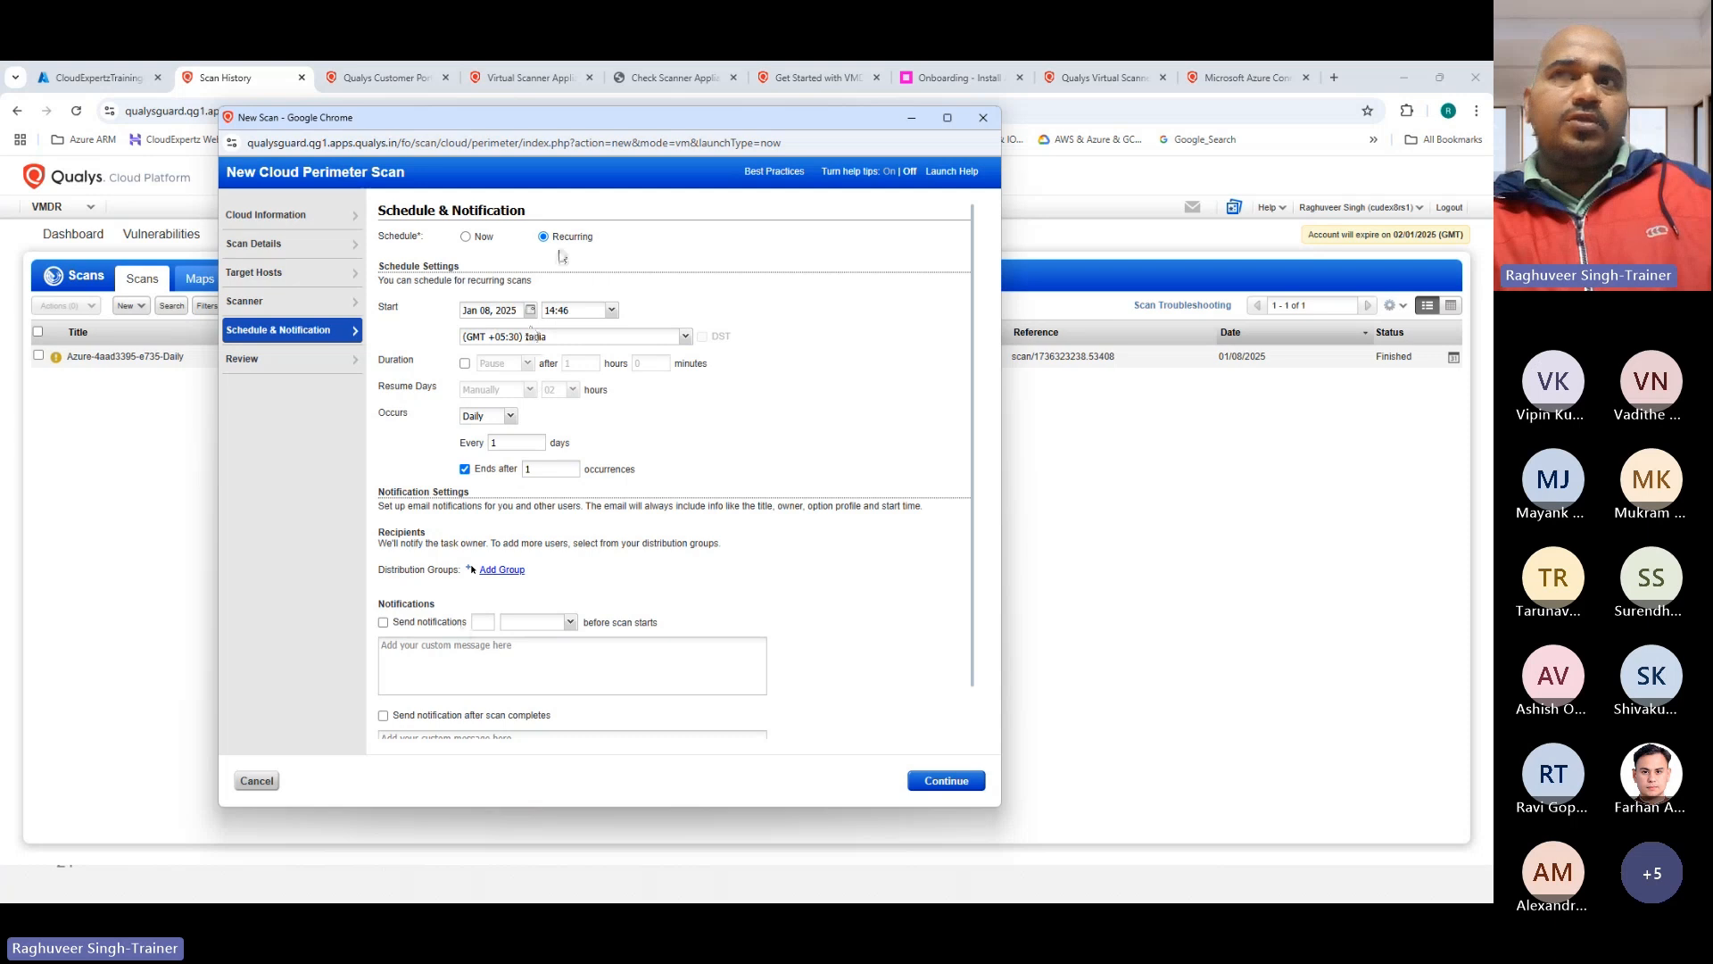
pyautogui.click(468, 237)
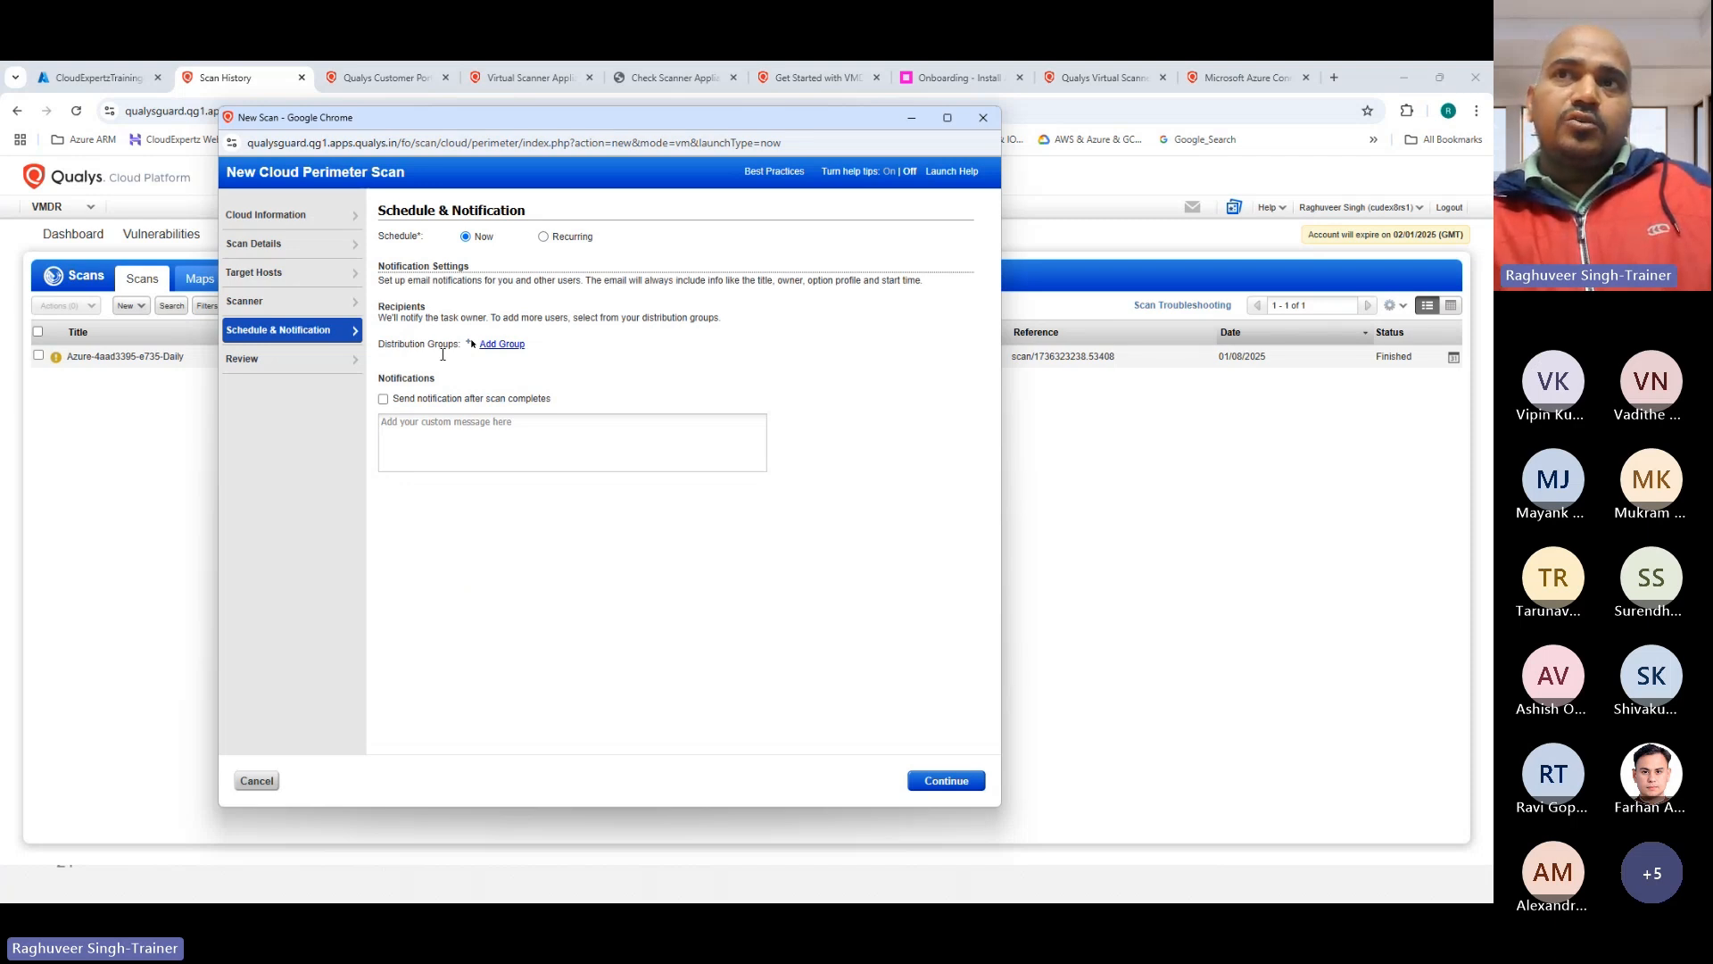
# Step: Enable the notification after the scan completes, with the custom message "The perimeter scan is completed successfully."
pyautogui.click(384, 400)
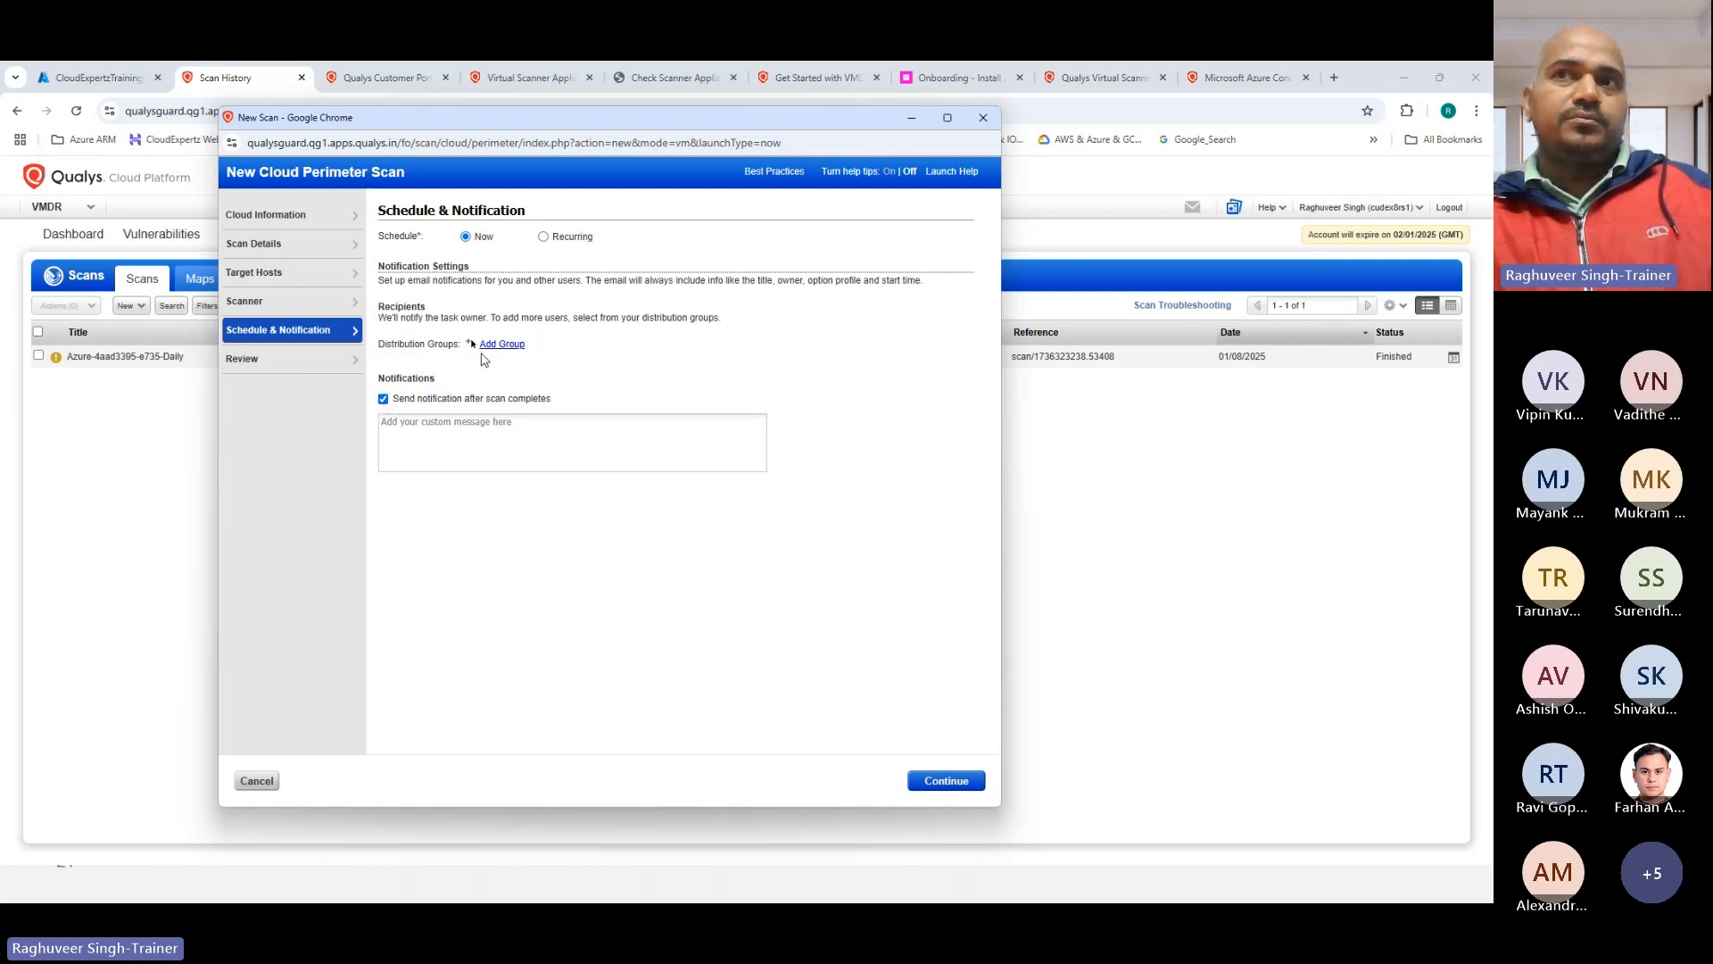
pyautogui.click(530, 432)
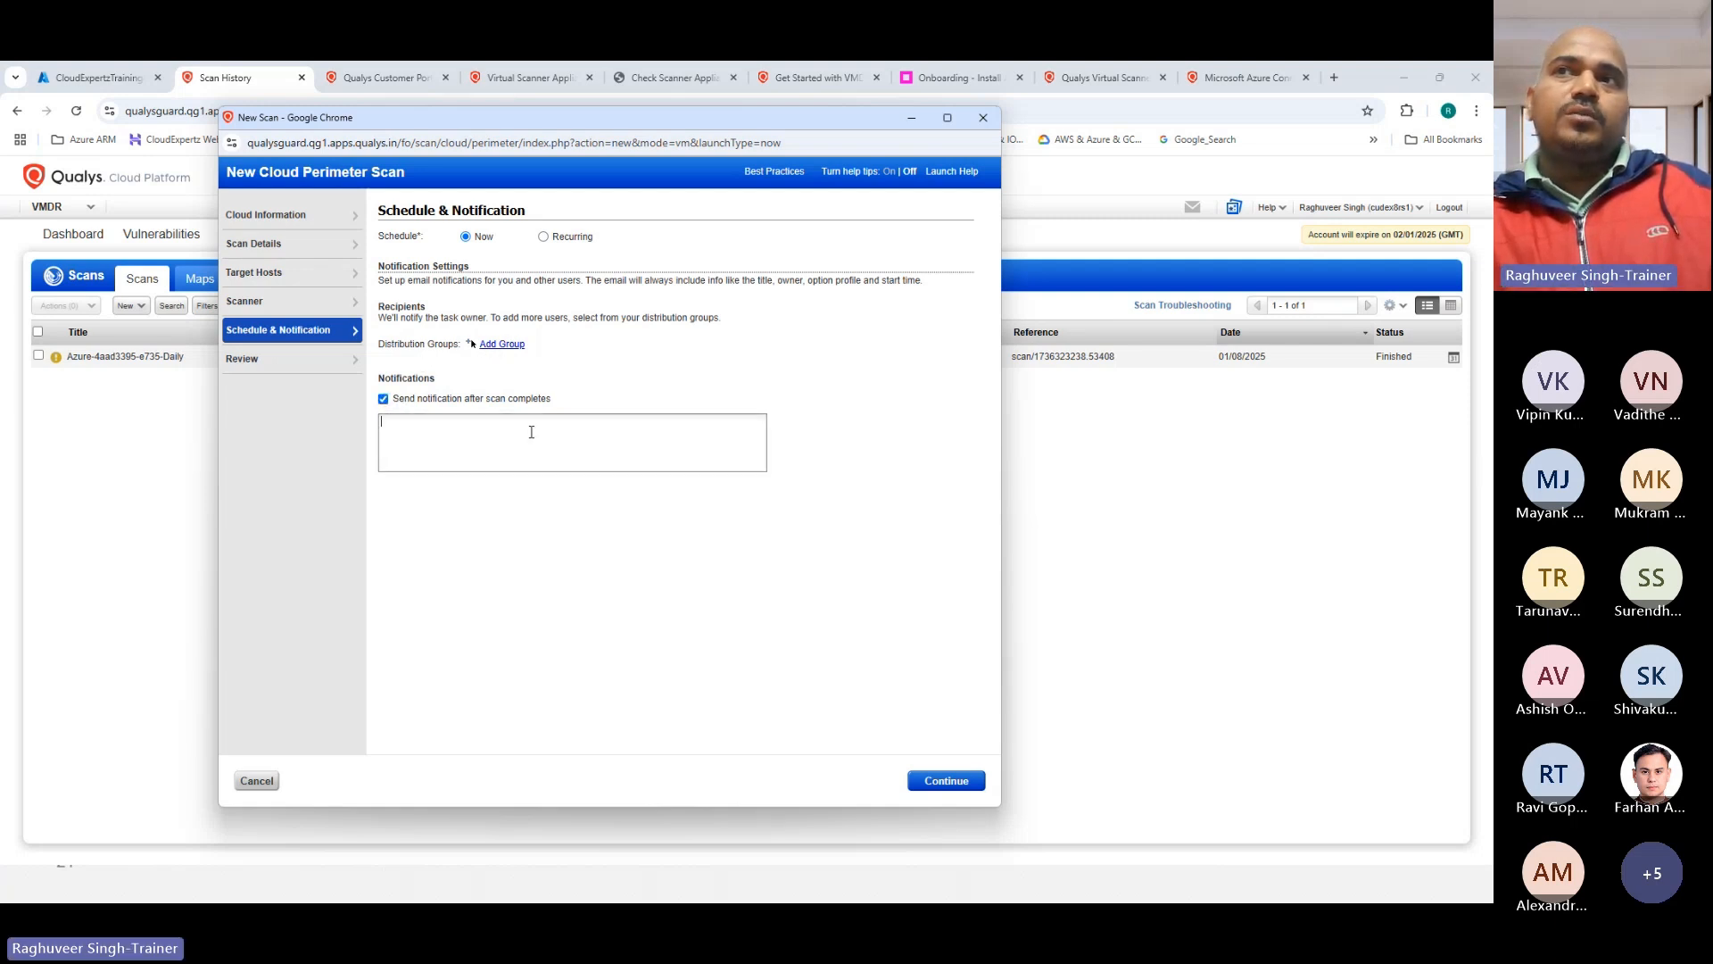
pyautogui.write('the ')
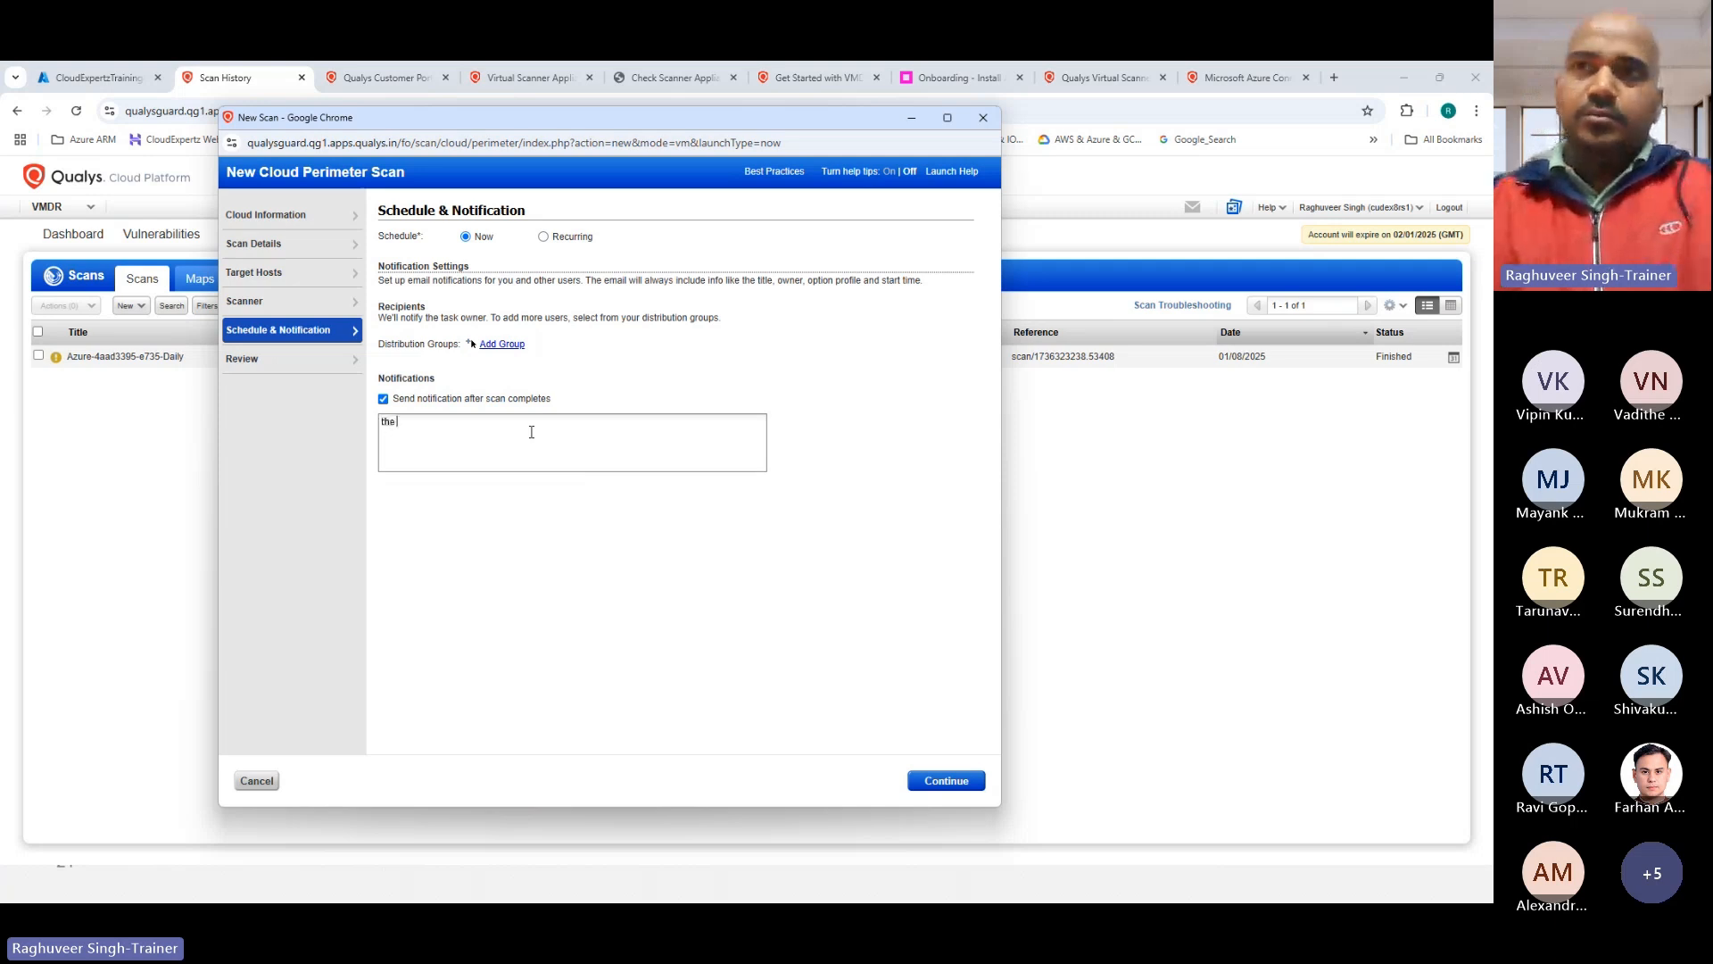
pyautogui.write('he perim')
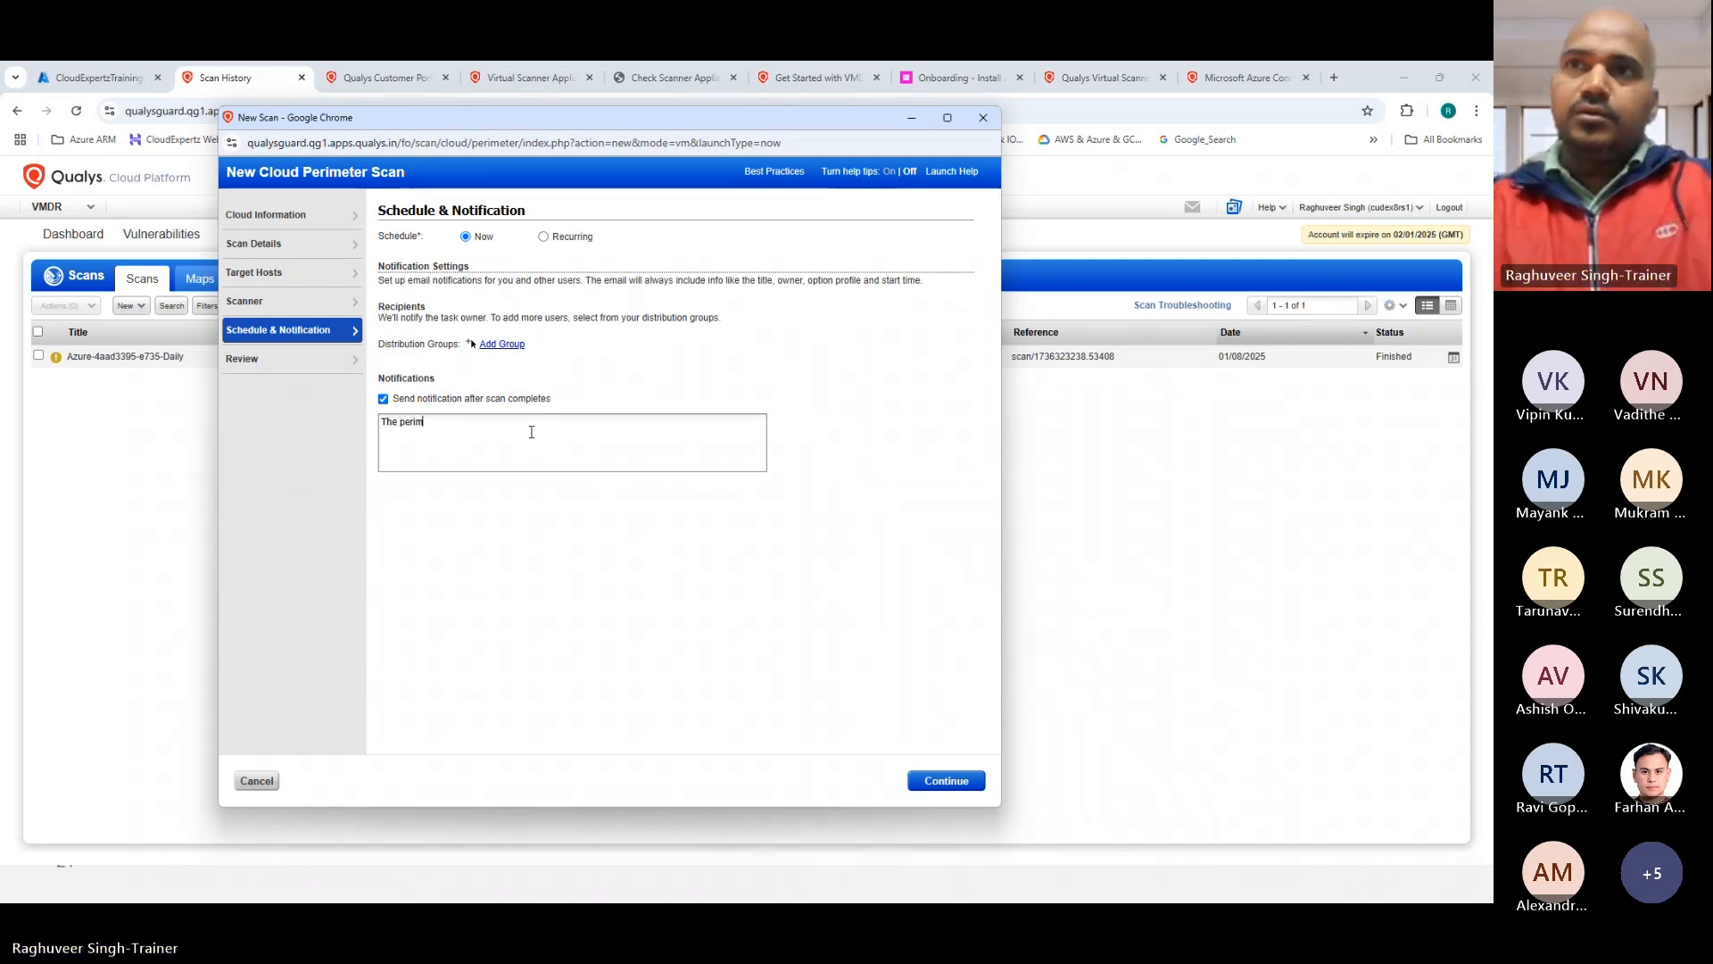
pyautogui.write('eter is')
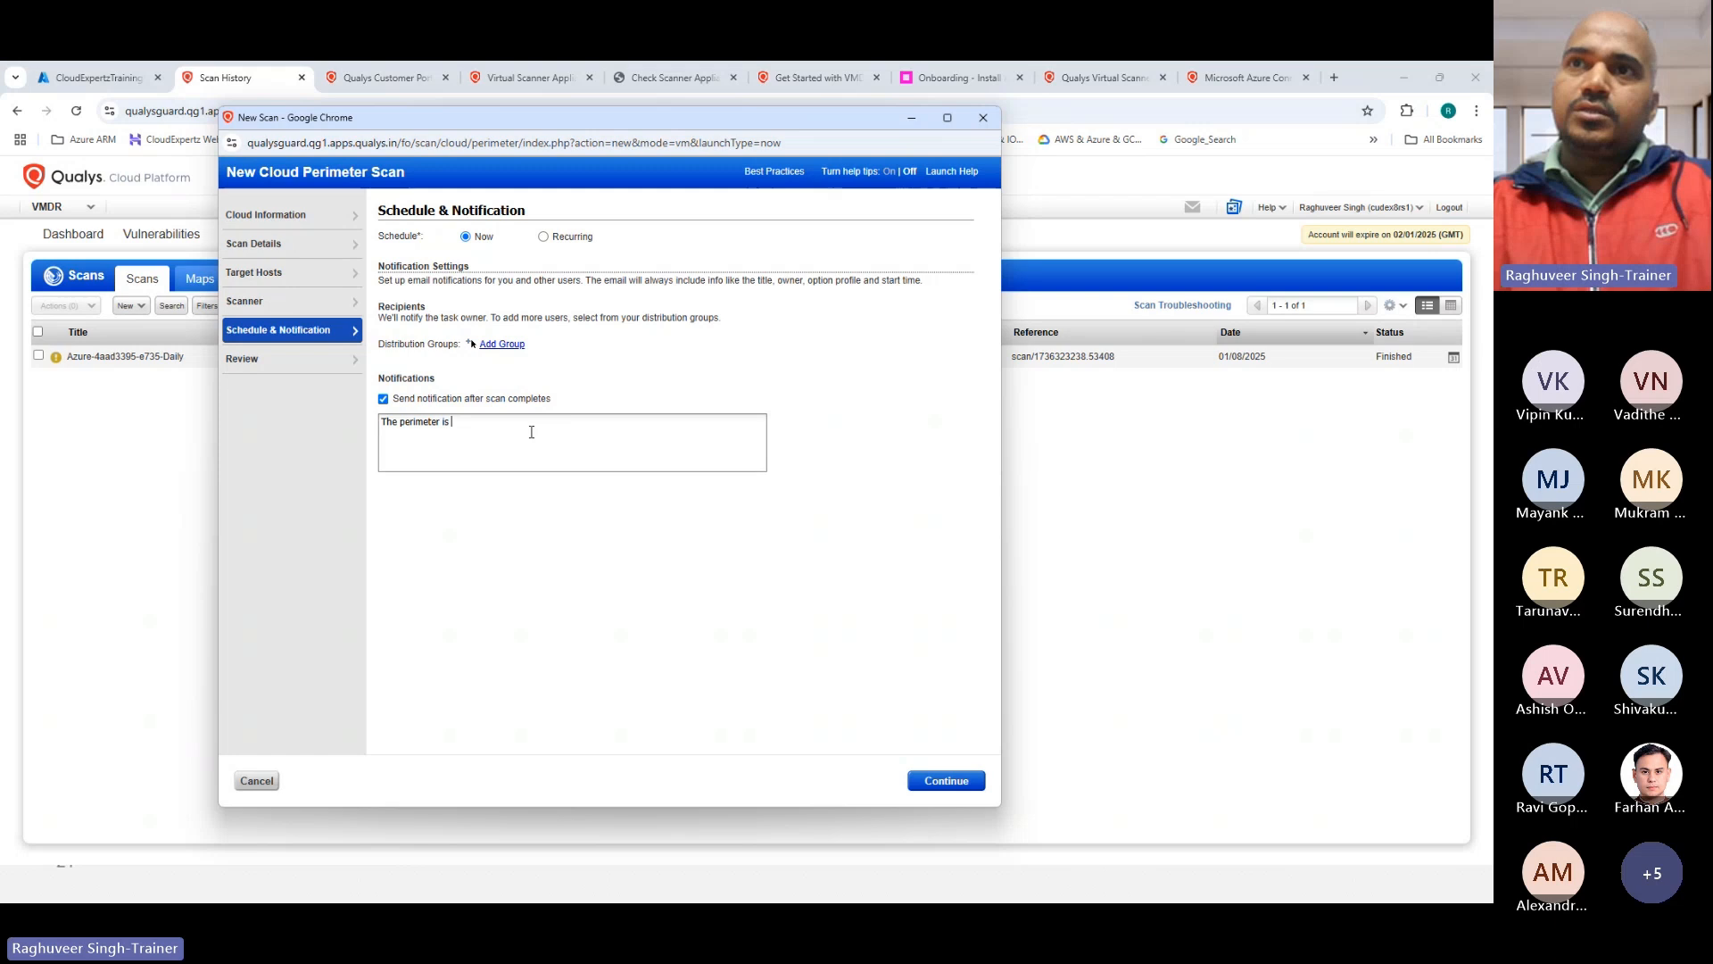
pyautogui.press('BackSpace')
pyautogui.press('BackSpace')
pyautogui.press('BackSpace')
pyautogui.write('scan ')
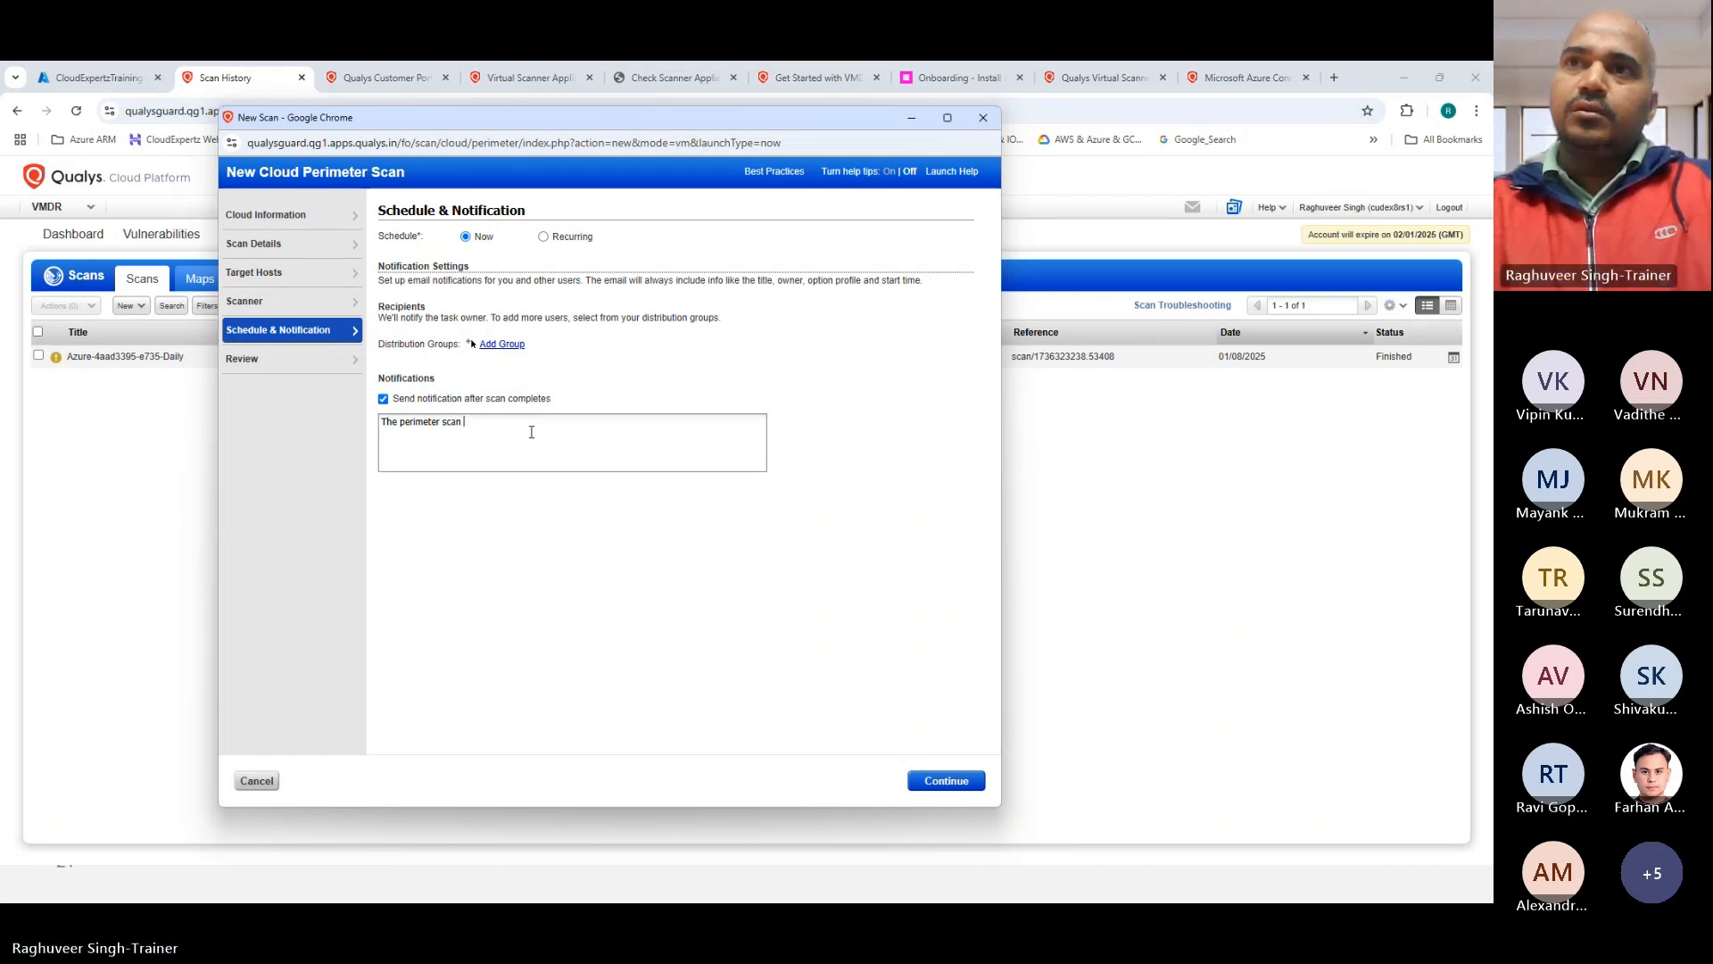
pyautogui.write('is complet')
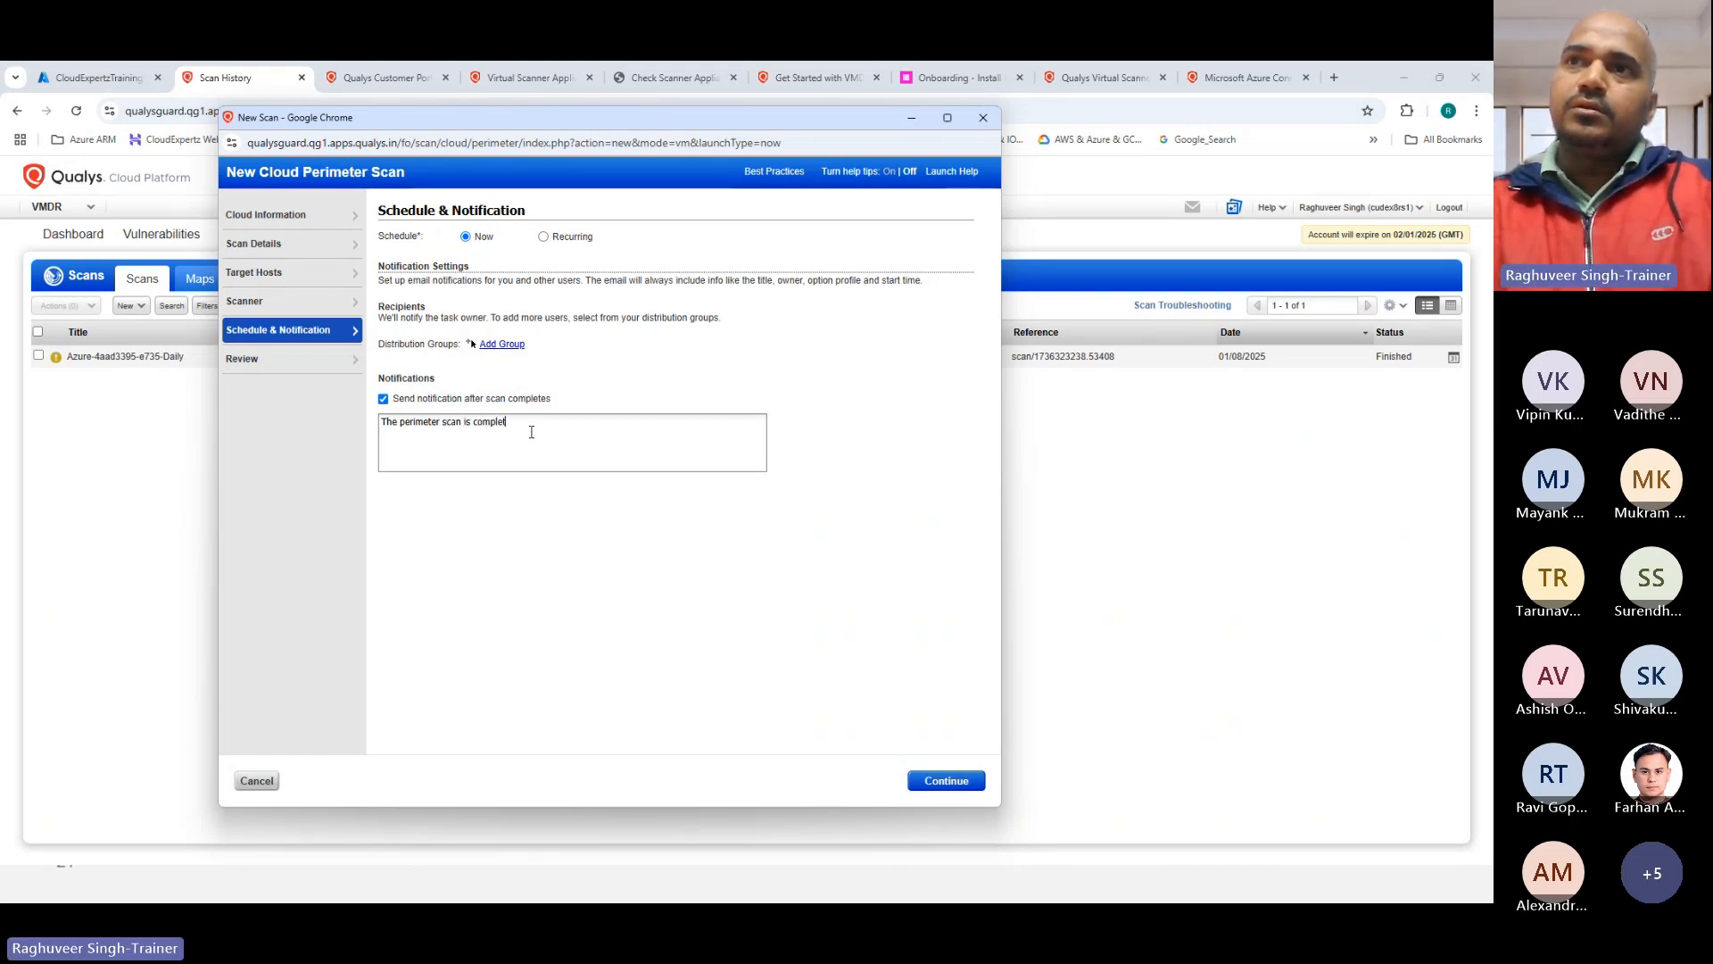
pyautogui.write('ed successfuly')
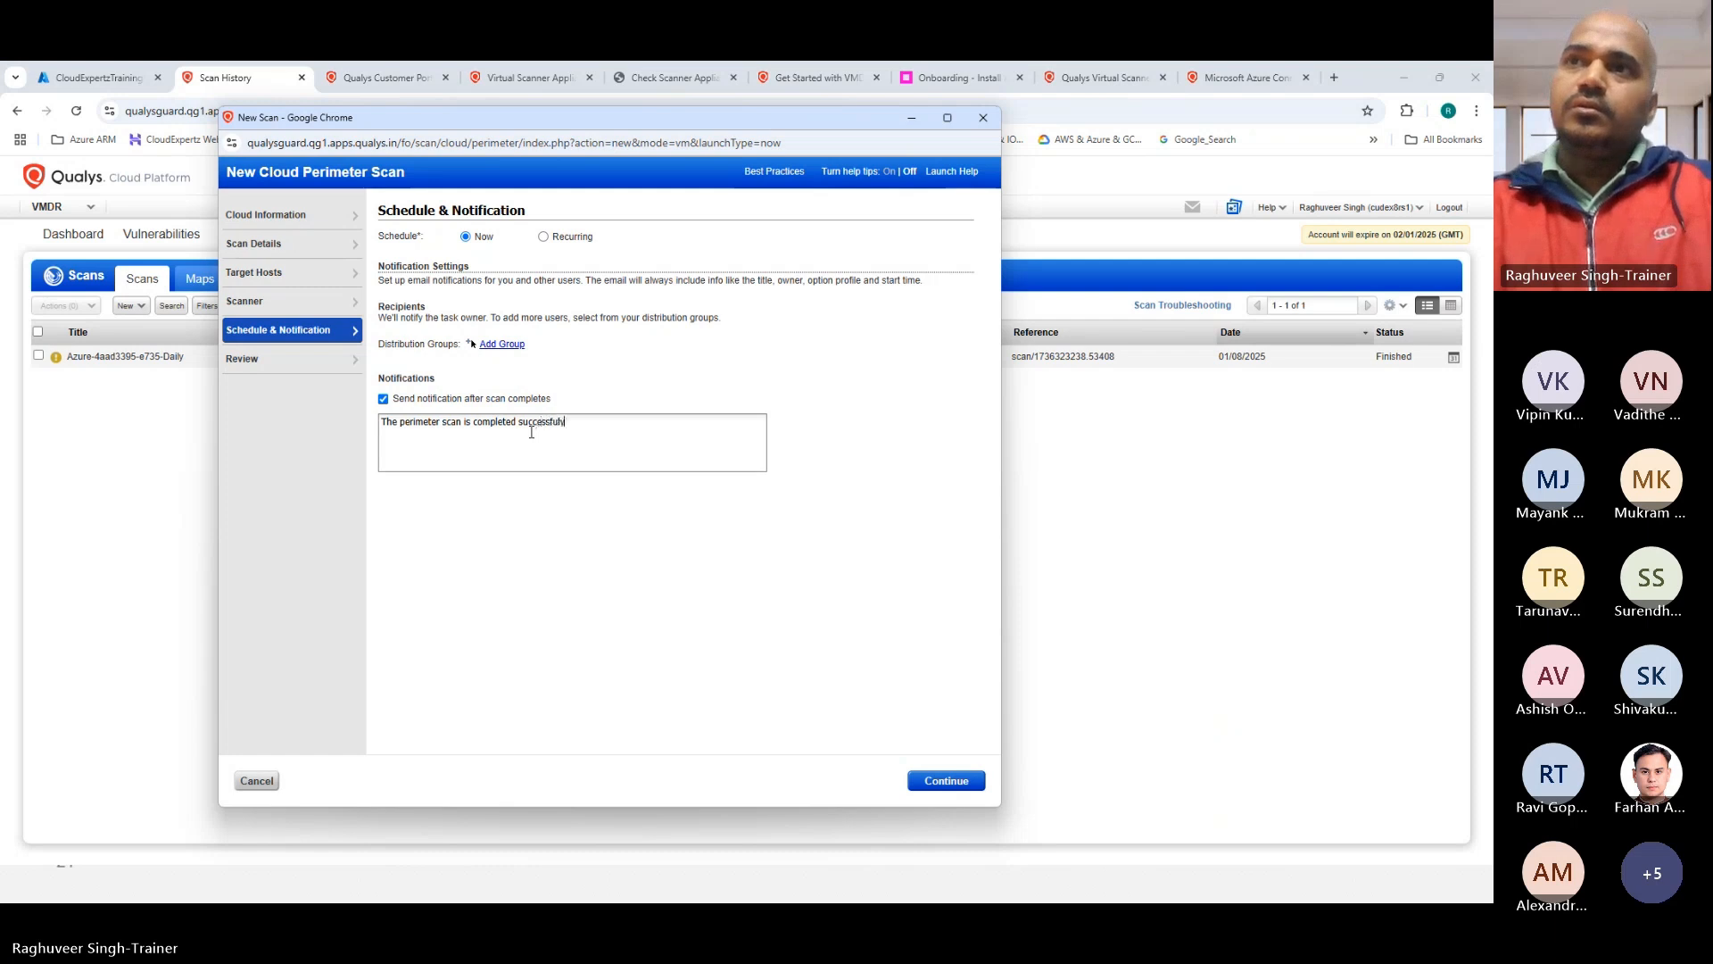
pyautogui.write('l')
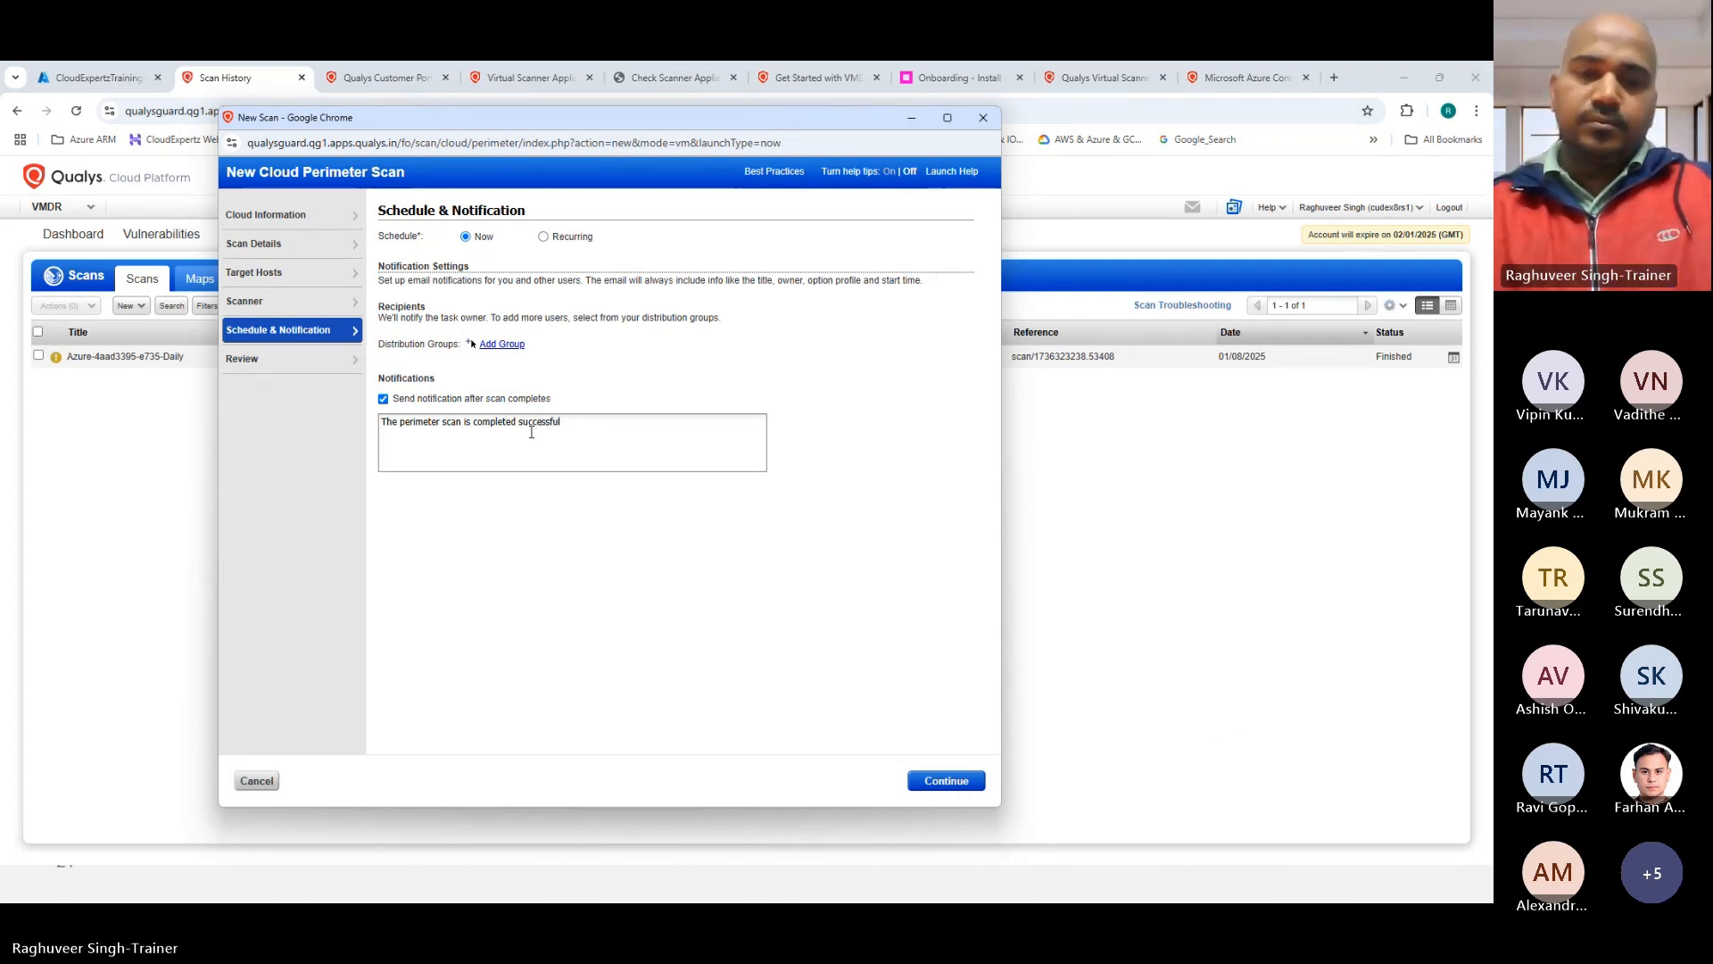
pyautogui.write('y.ly')
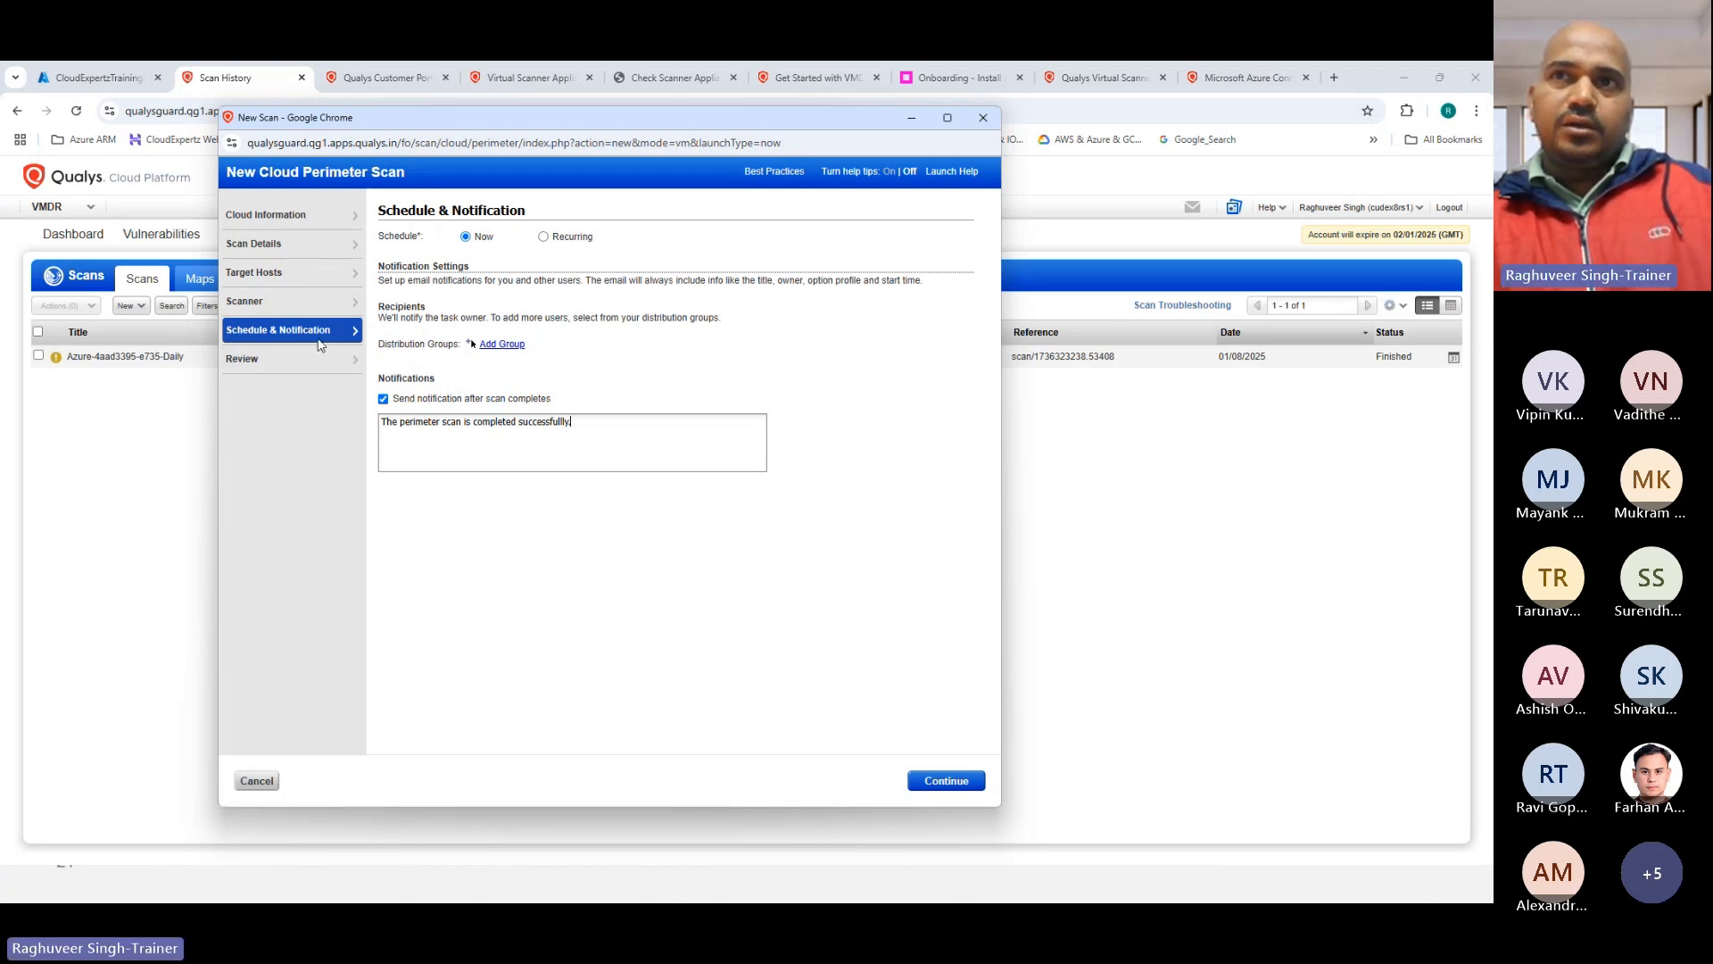
# Step: Review and submit the perimeter scan job, and reload the scans list to check for it
pyautogui.click(243, 373)
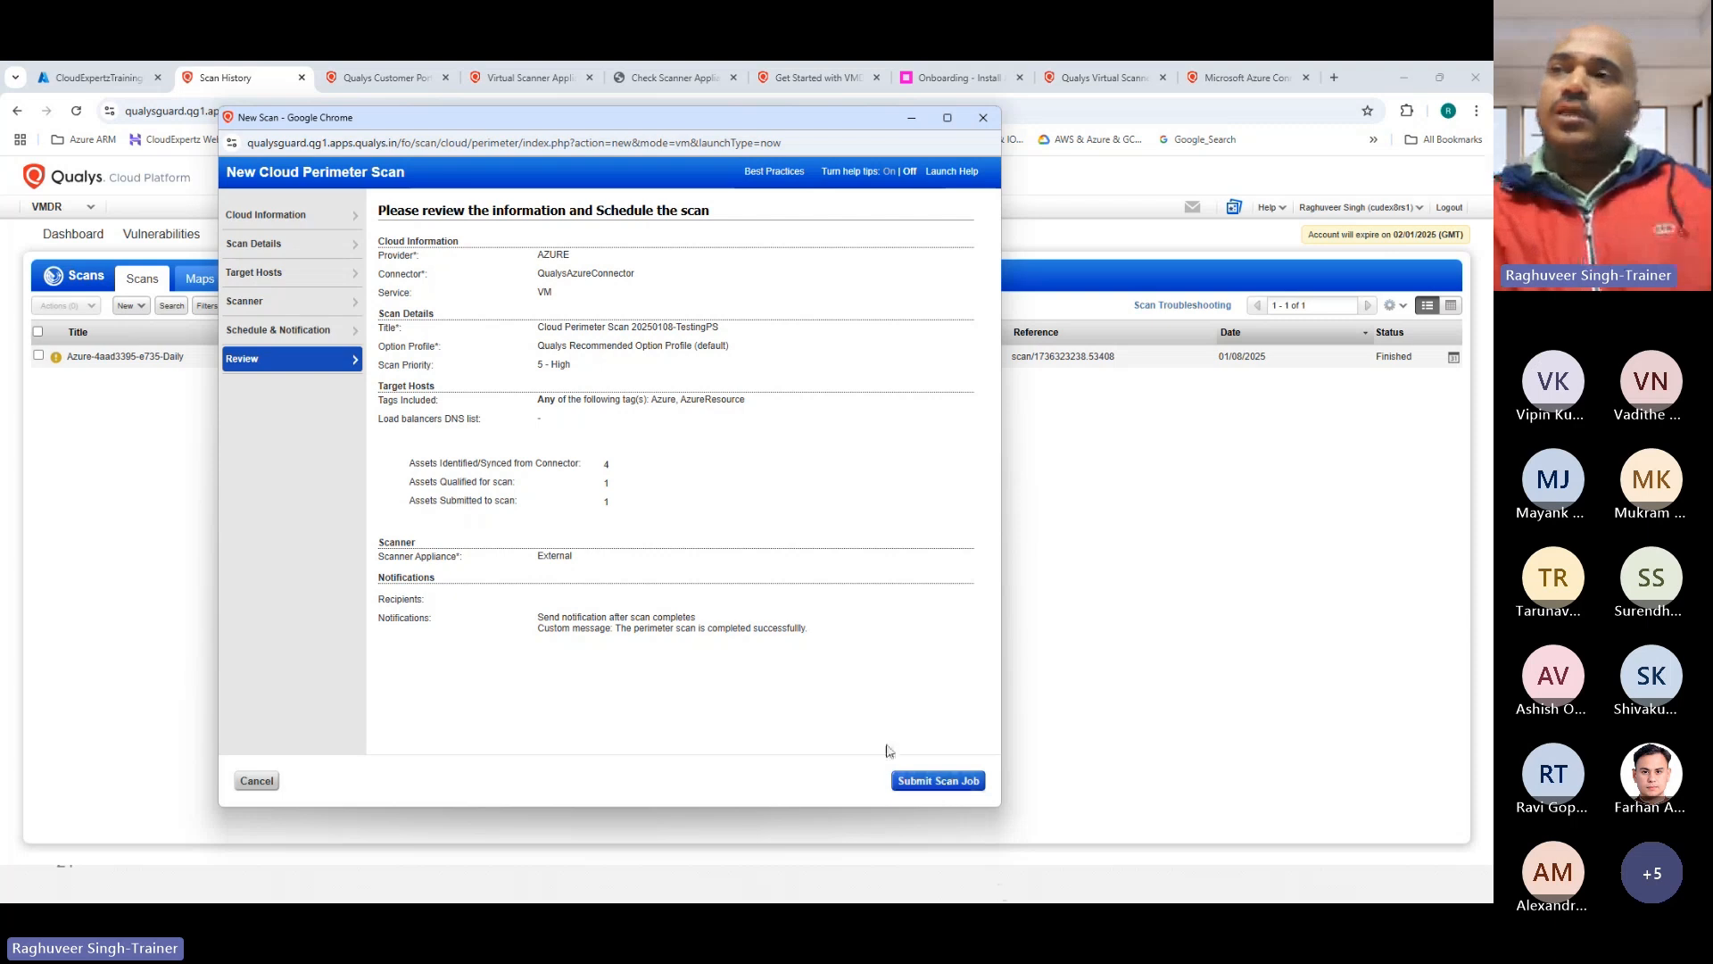
pyautogui.click(934, 782)
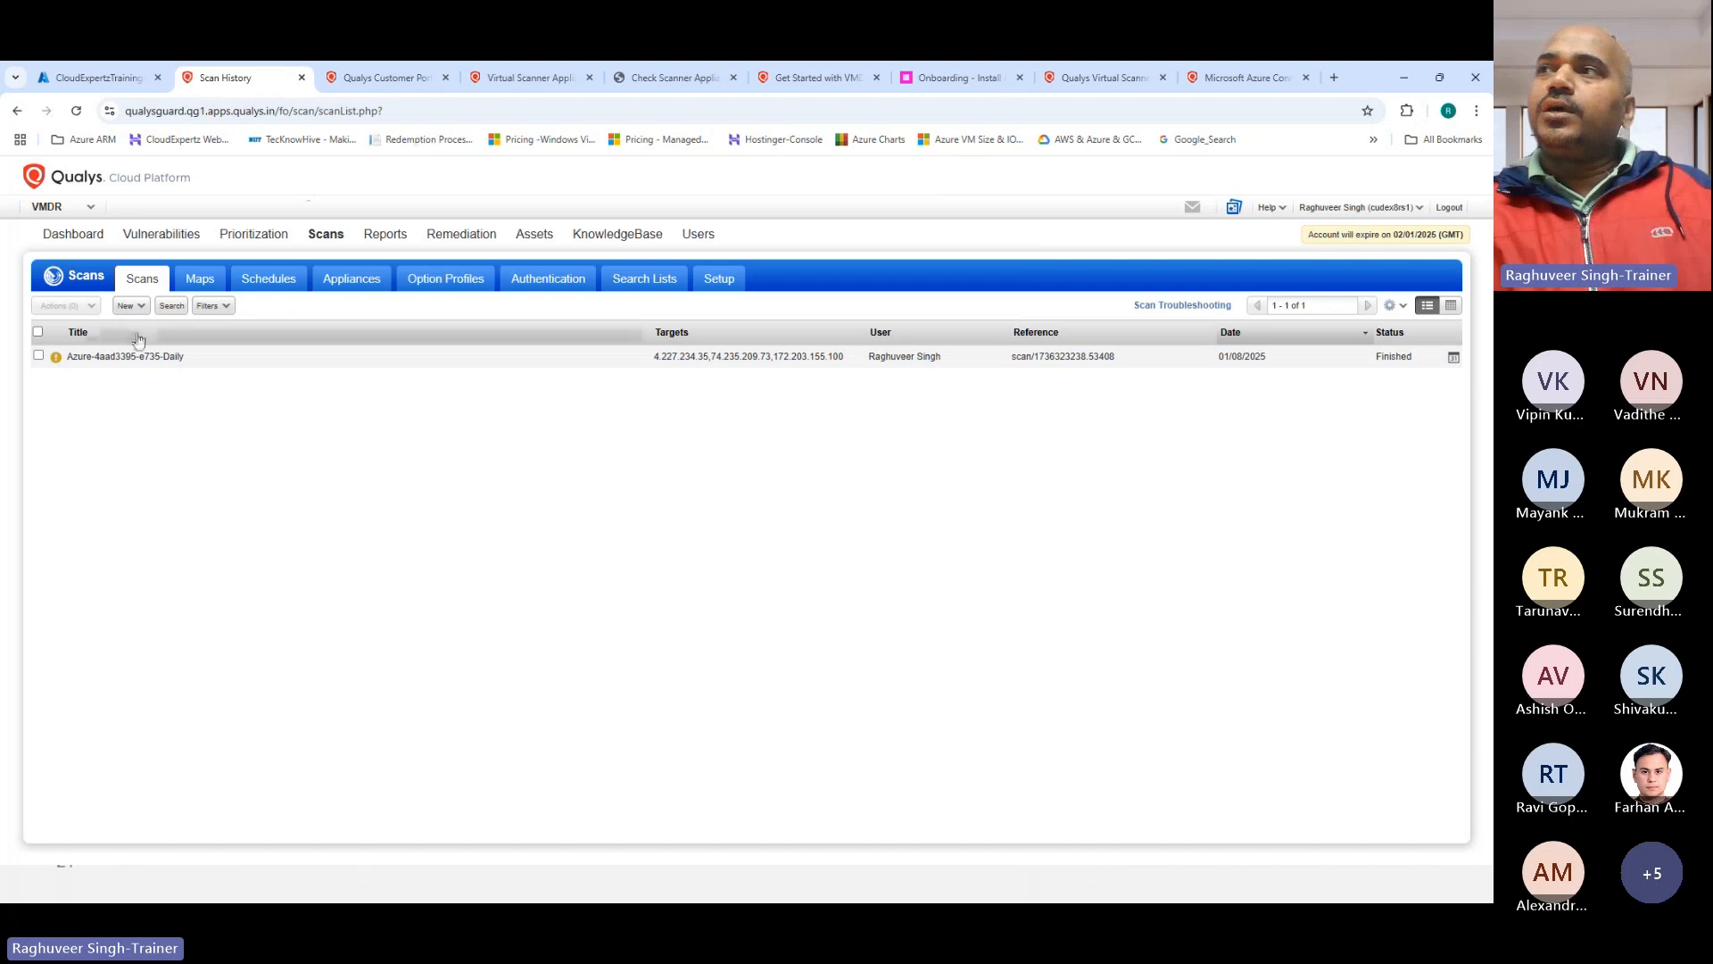
pyautogui.press('F5')
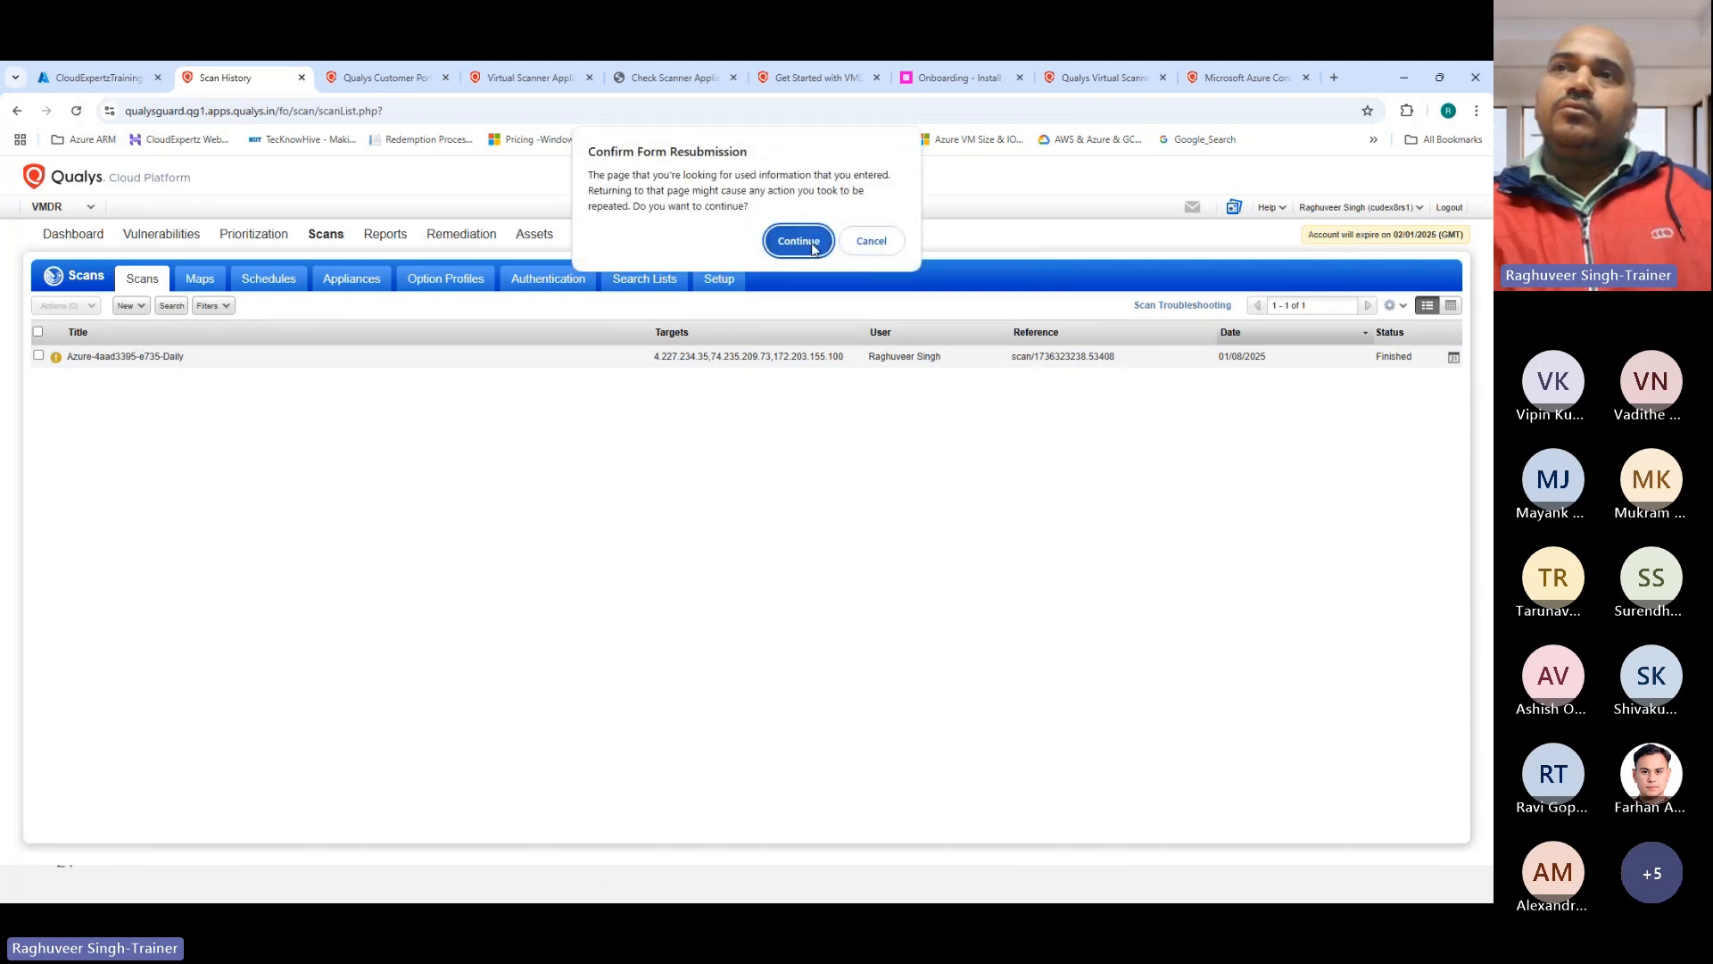
pyautogui.press('Return')
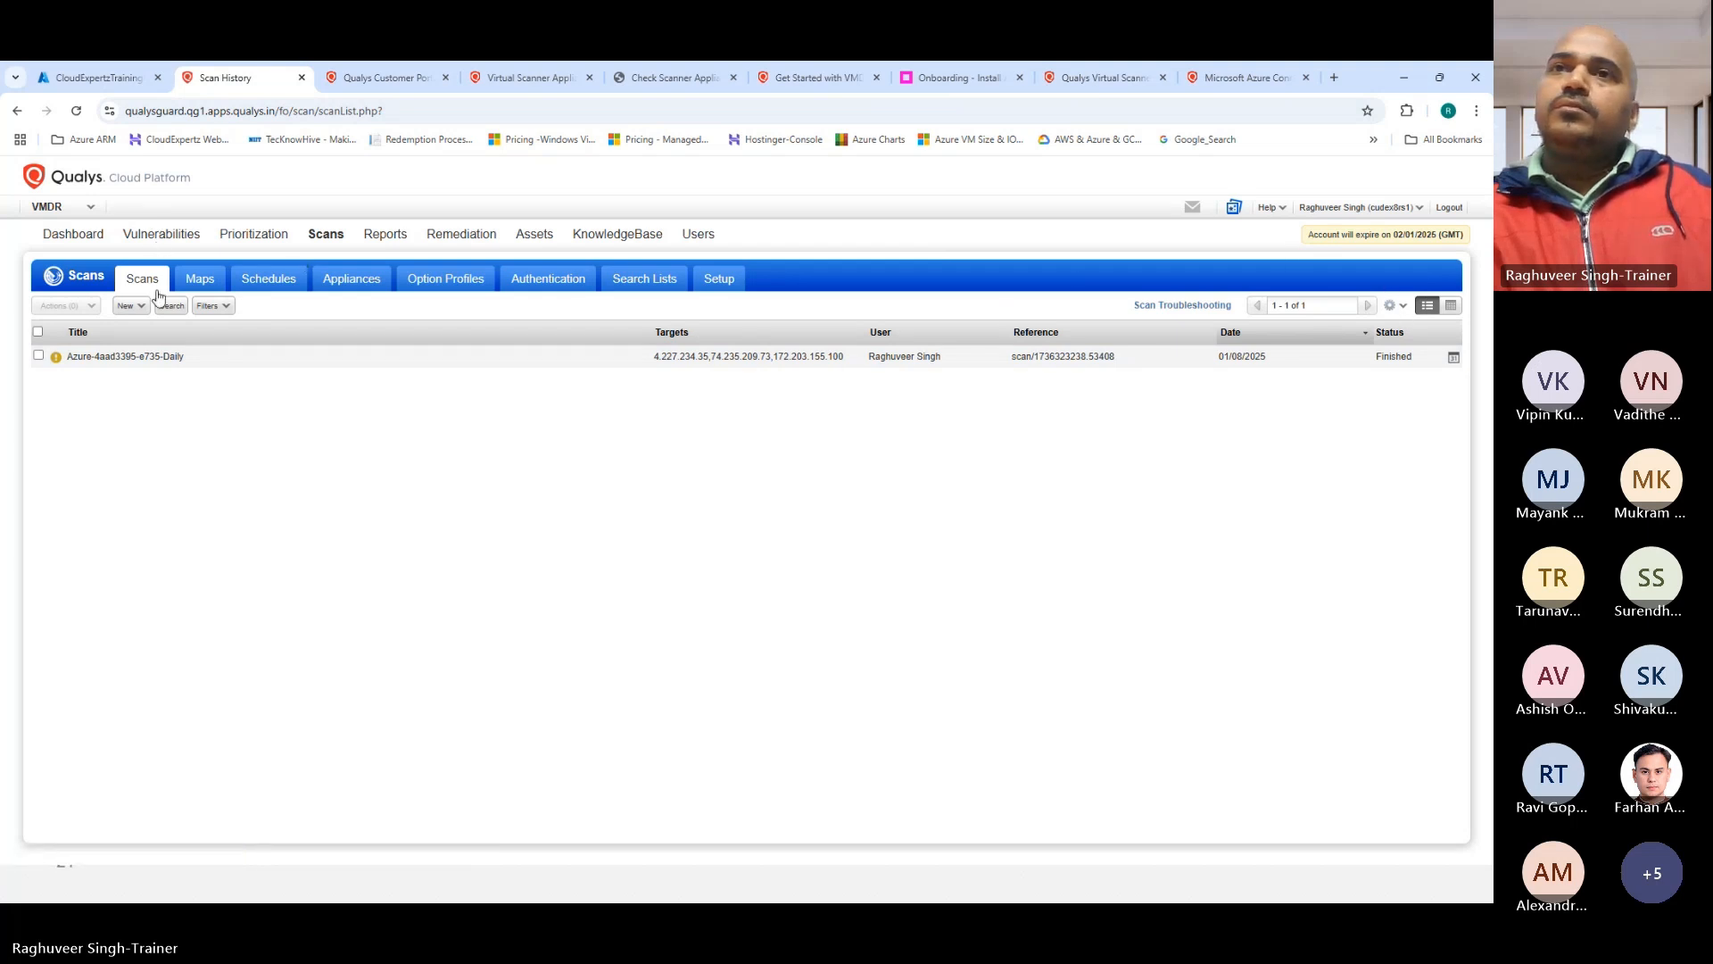
pyautogui.click(158, 294)
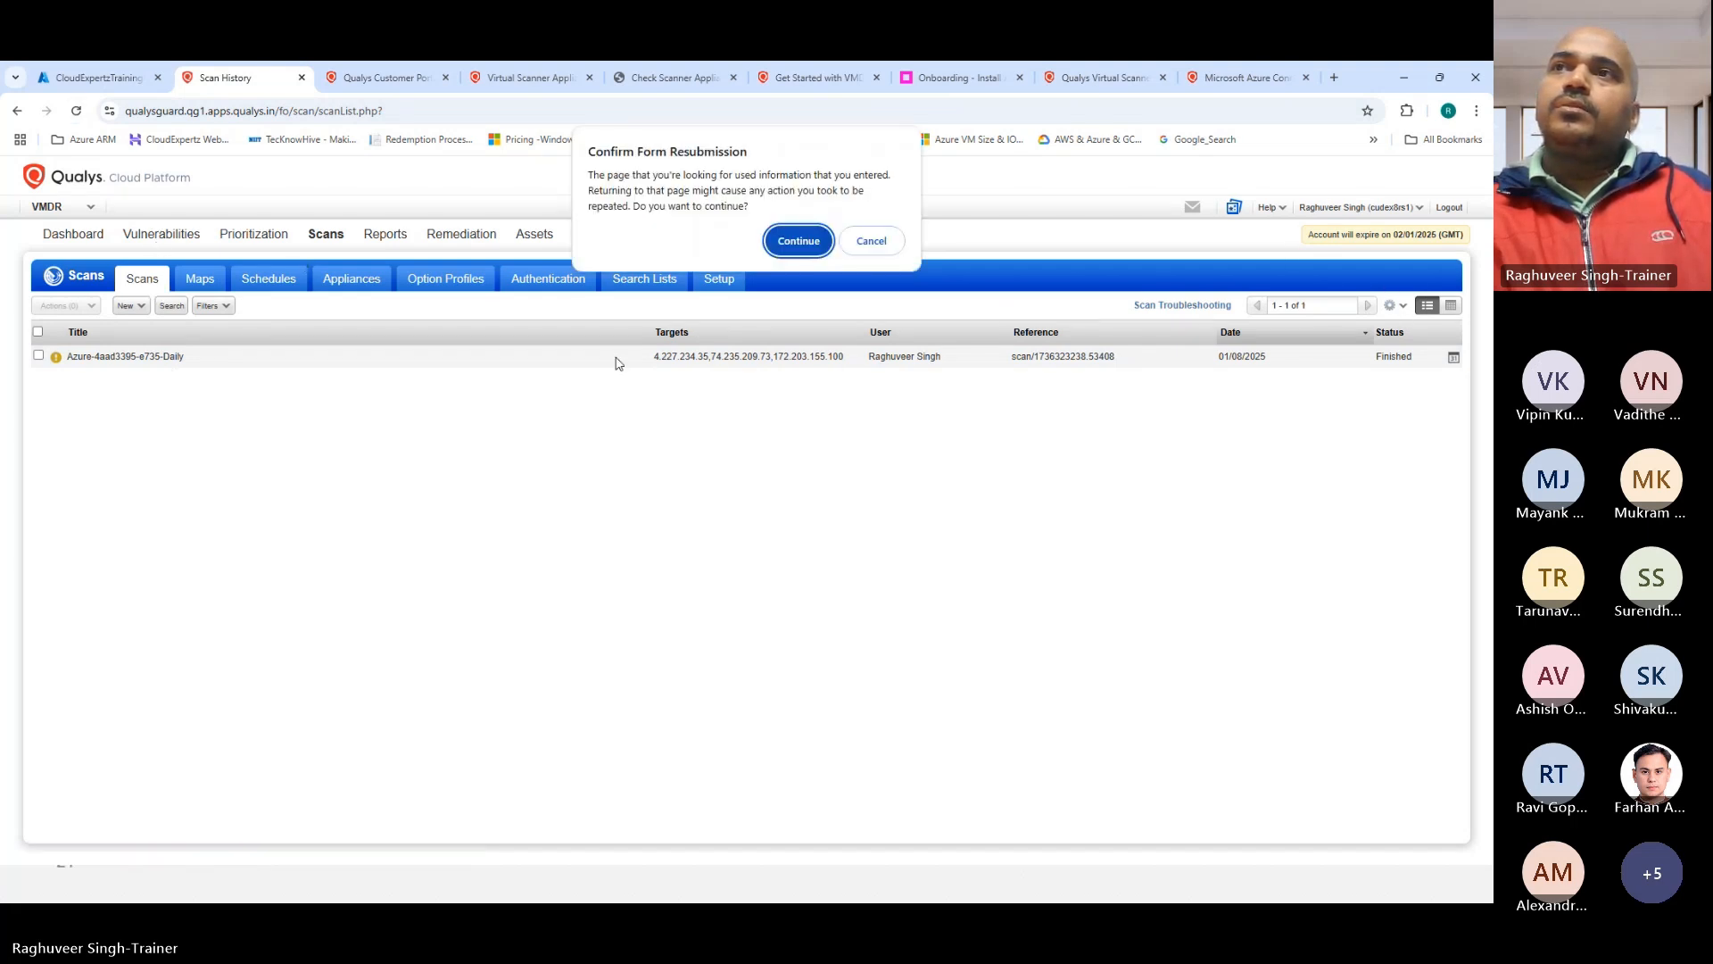
pyautogui.click(797, 241)
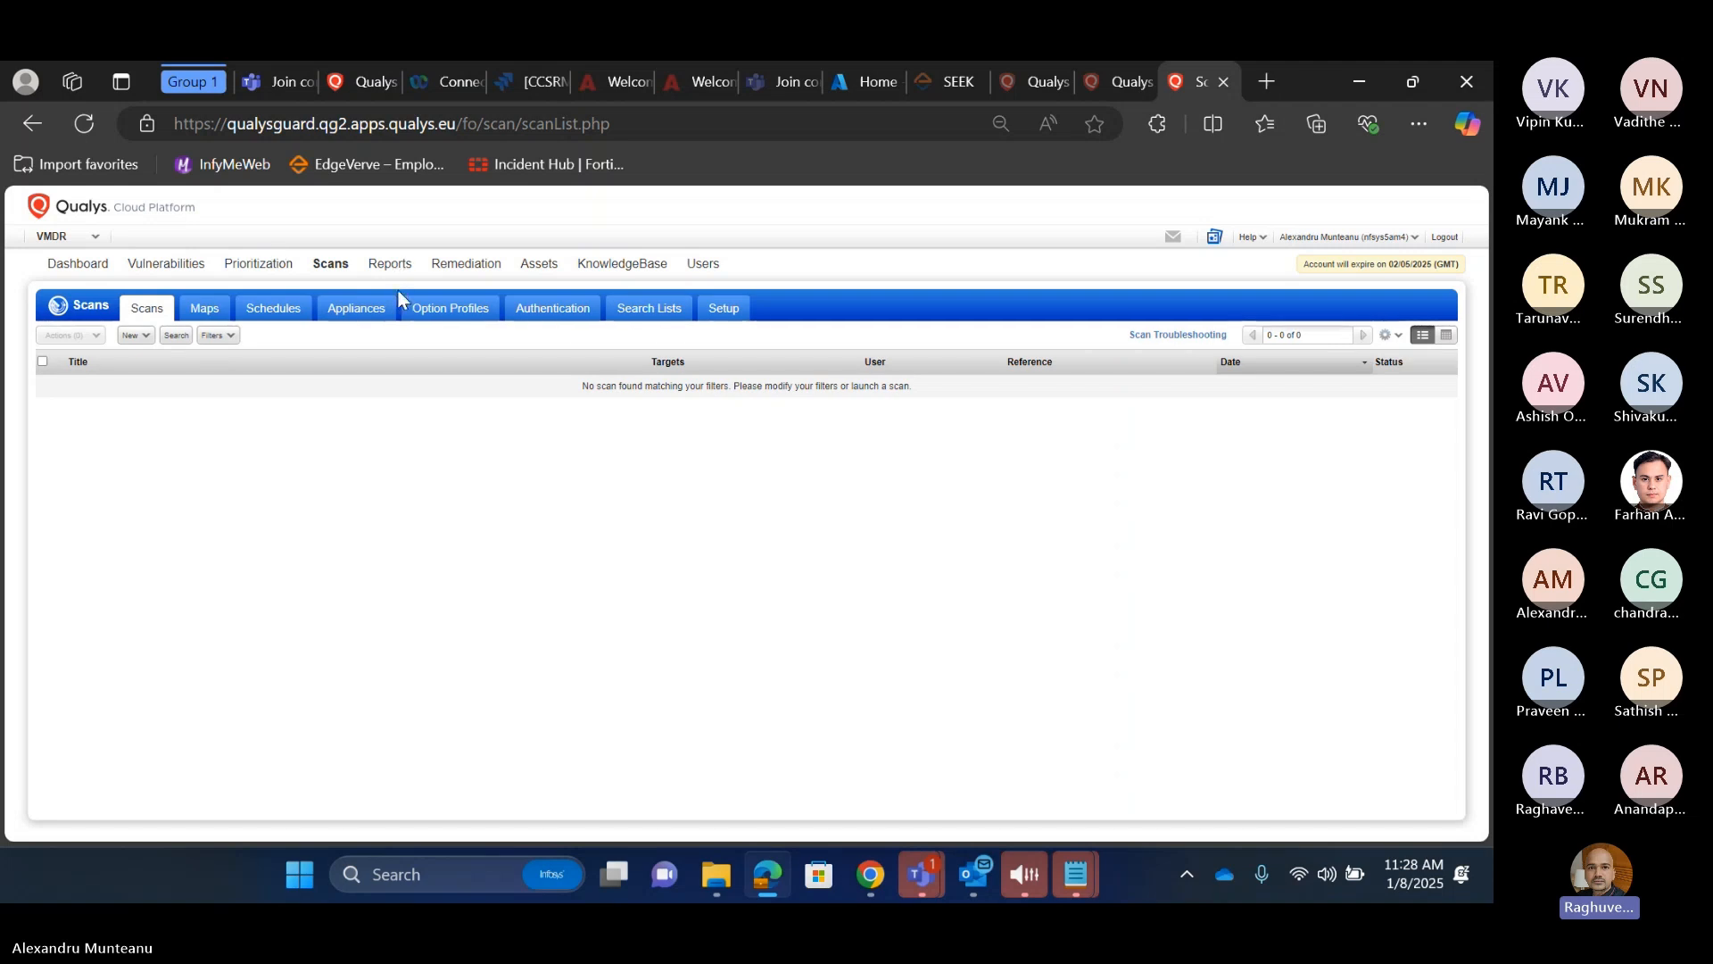
# Step: Switch to the Connectors app and open the Azure connector QualysAzureConnector for editing at its Tags and Activation settings
pyautogui.click(67, 236)
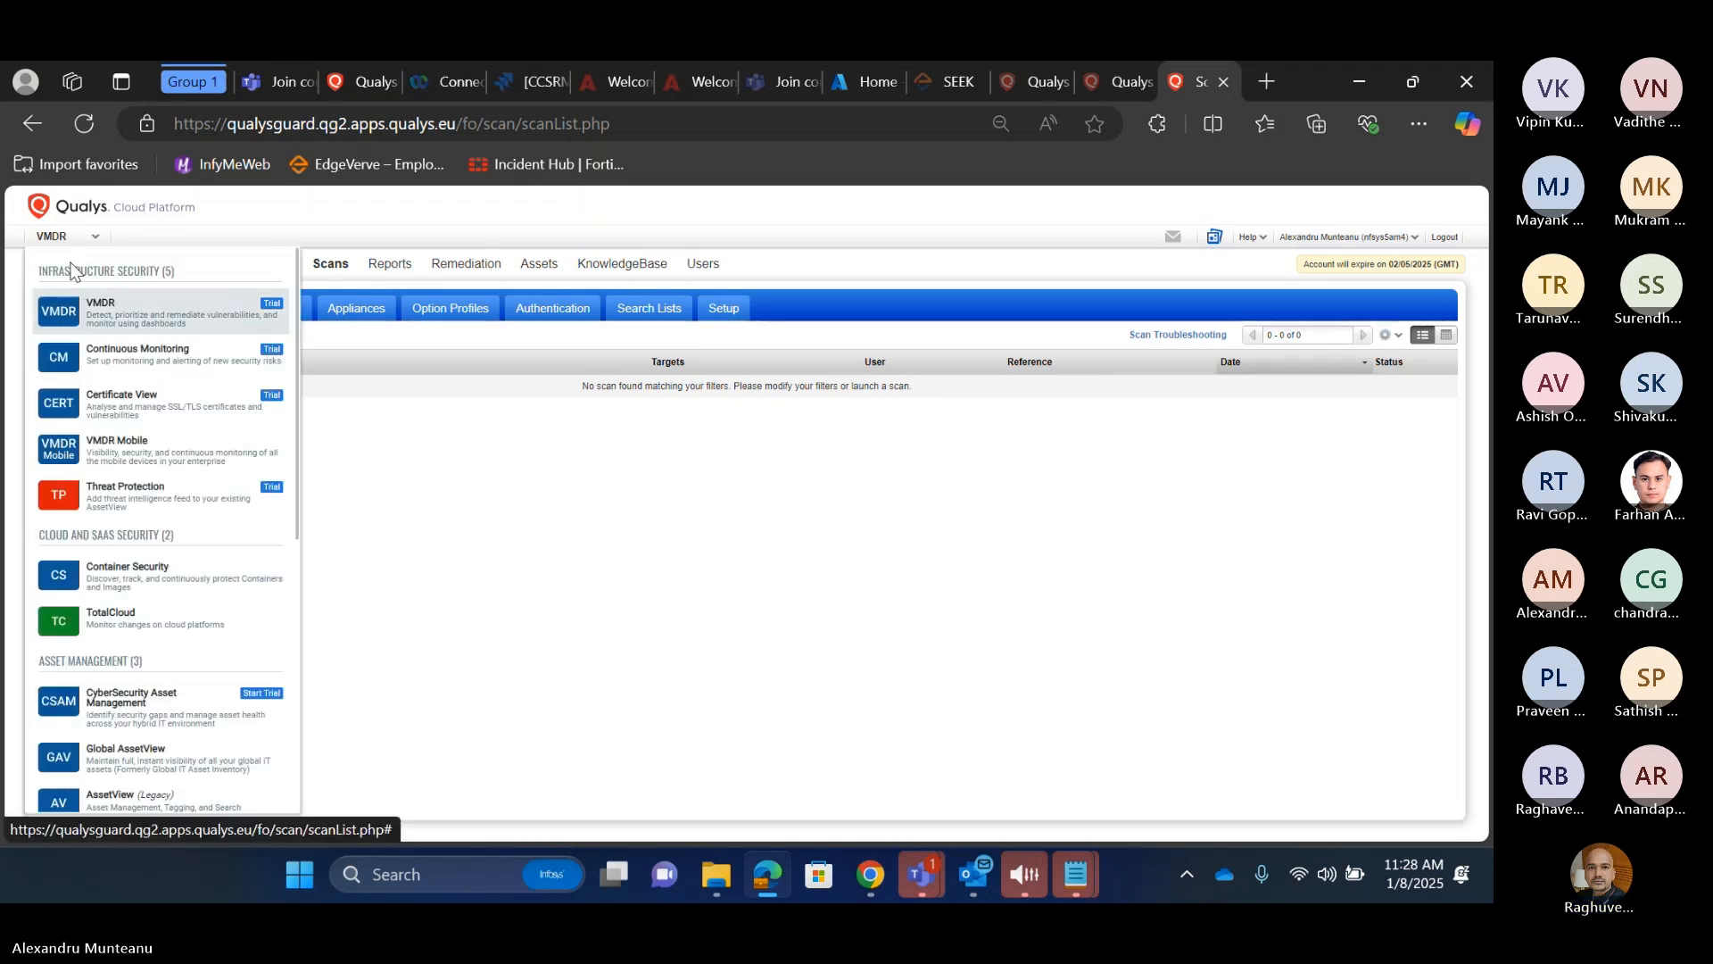
pyautogui.scroll(-6, 142, 625)
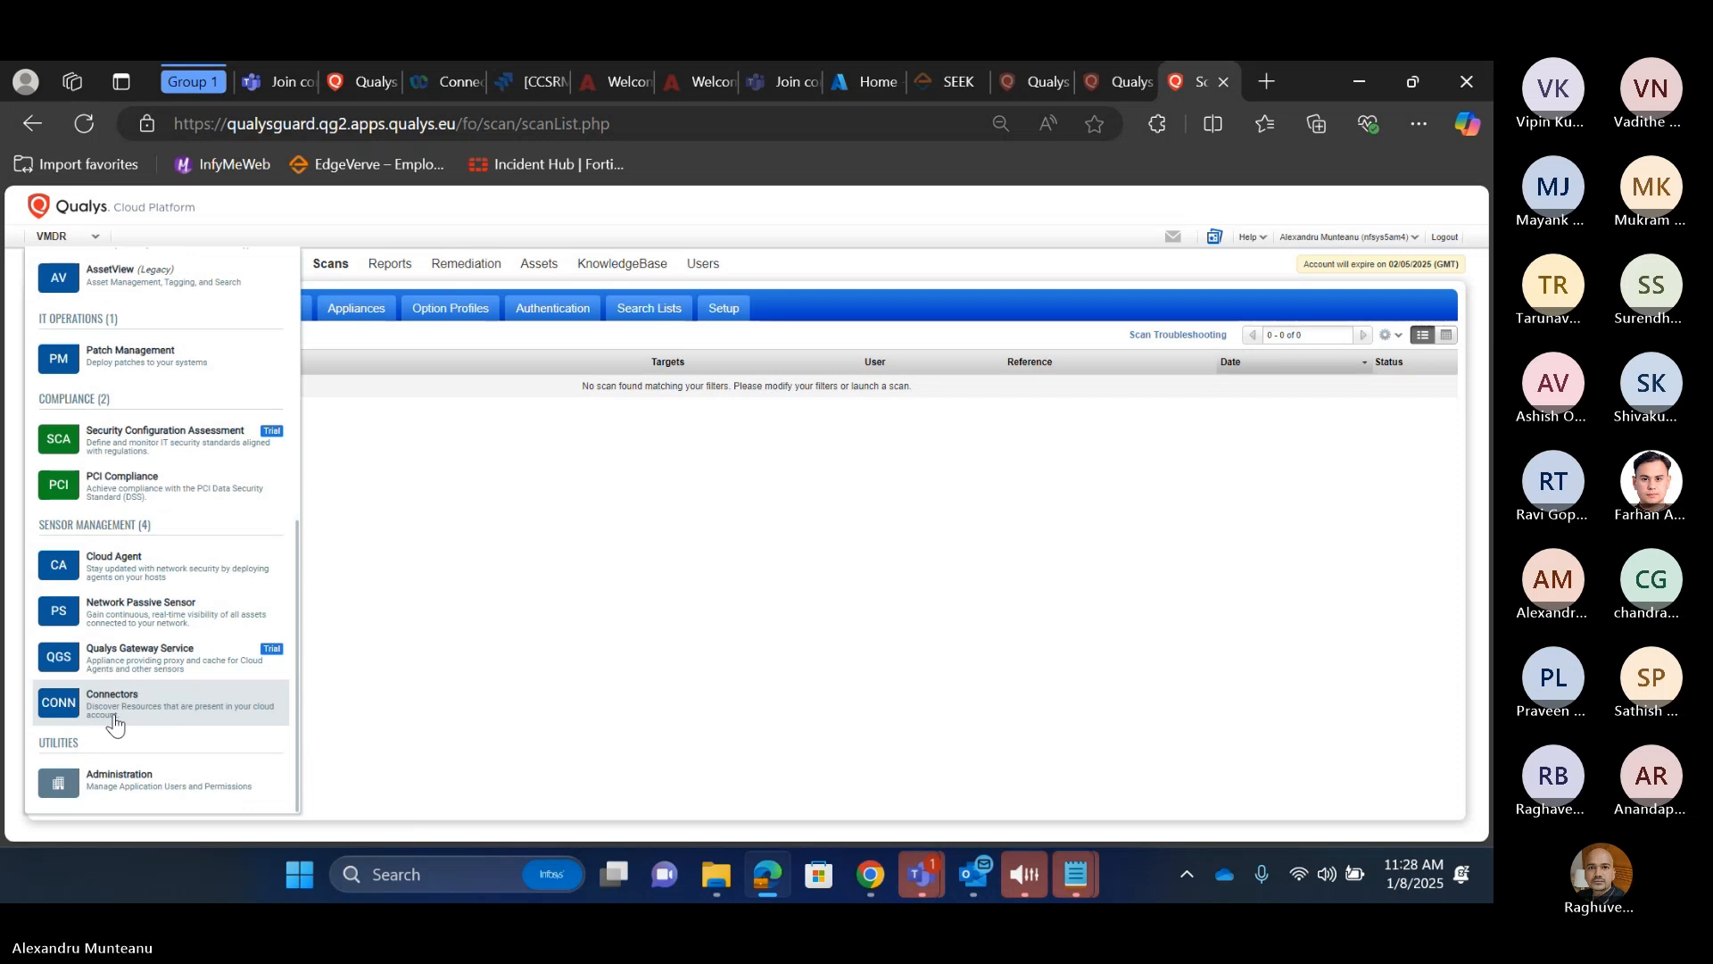
pyautogui.click(115, 714)
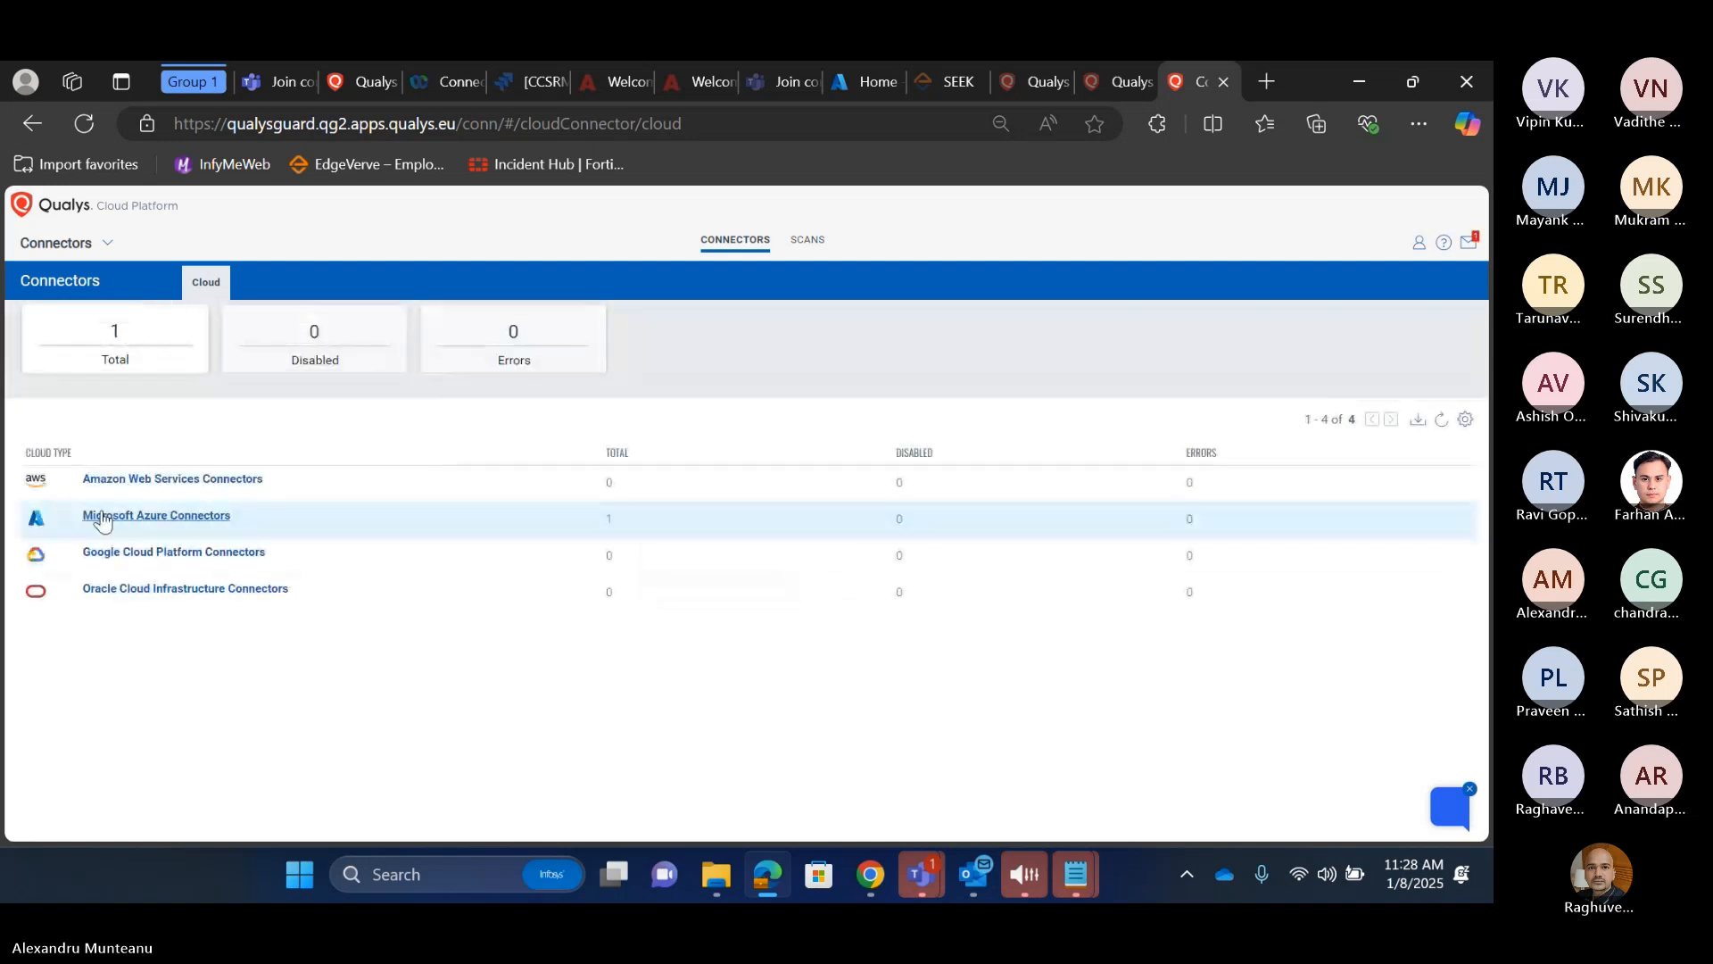
pyautogui.click(103, 517)
pyautogui.click(234, 452)
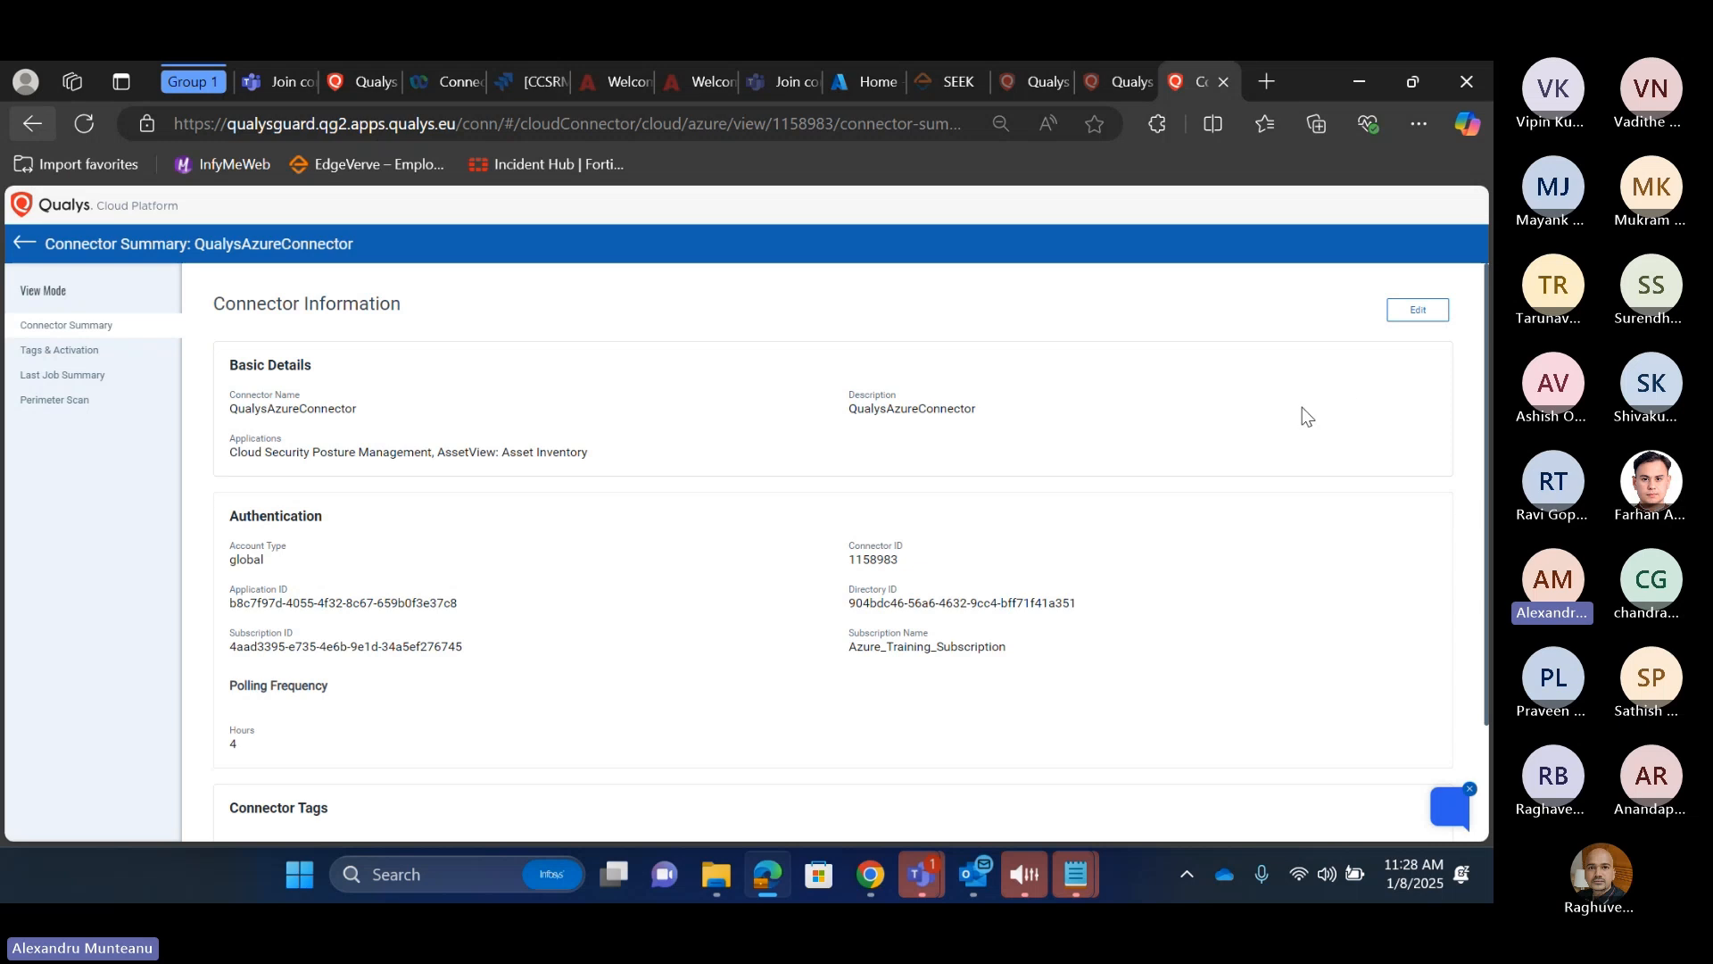
pyautogui.click(1415, 312)
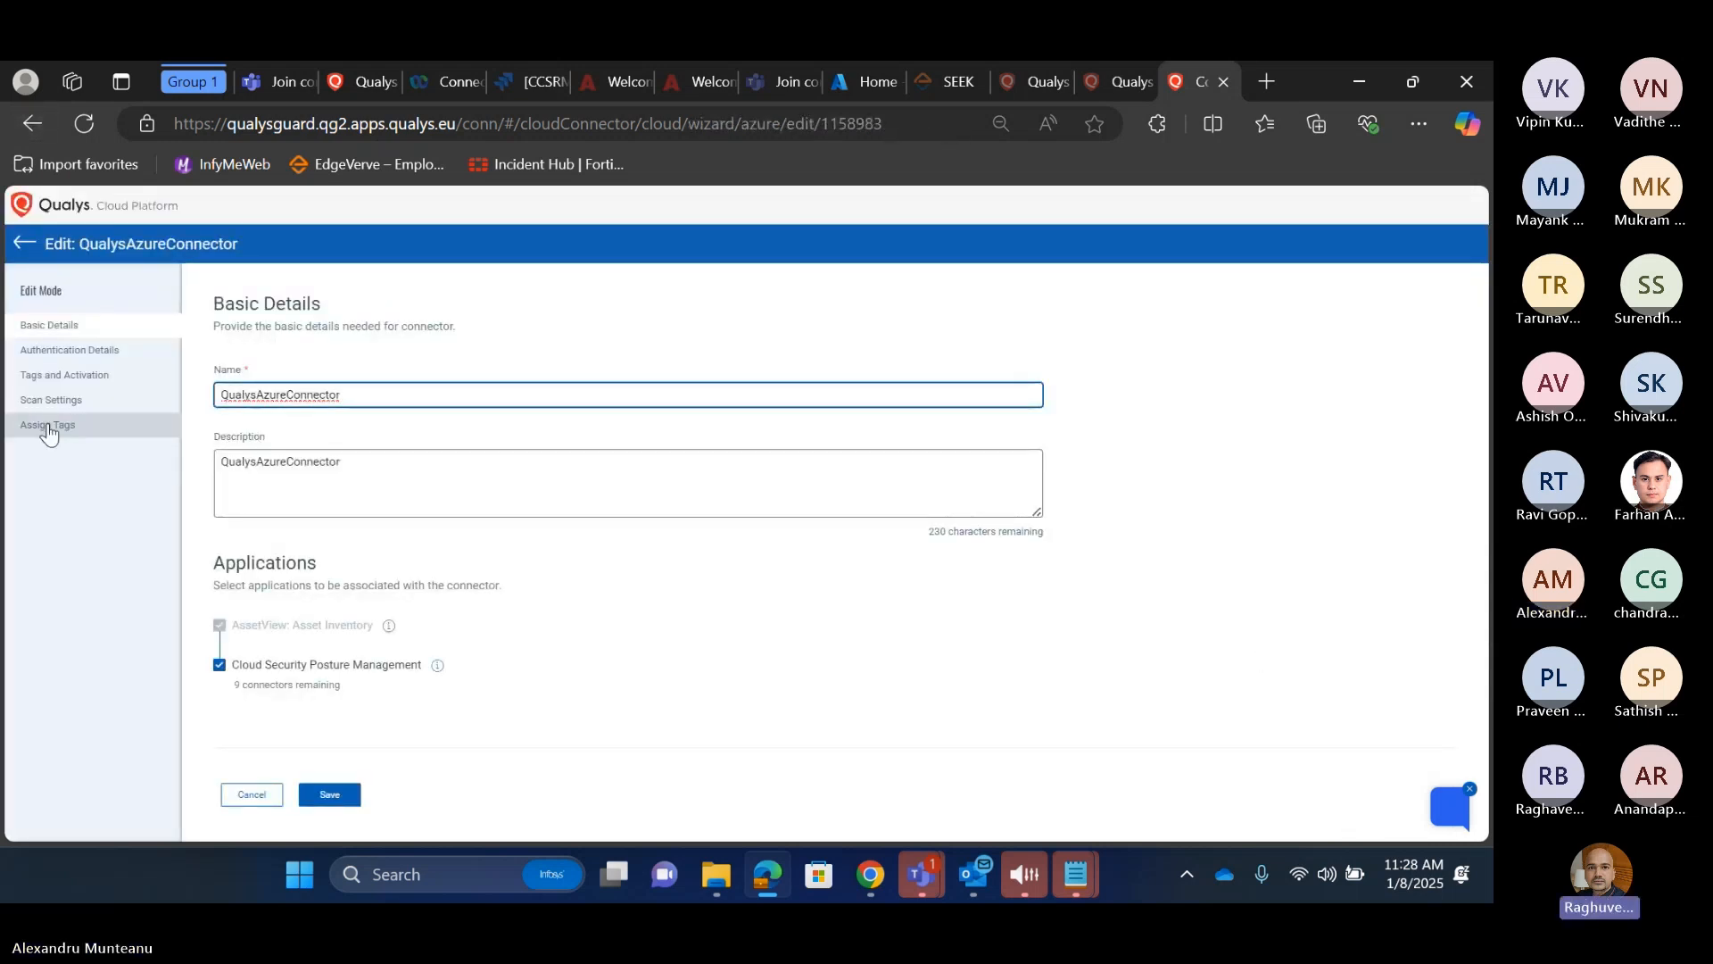
pyautogui.click(64, 376)
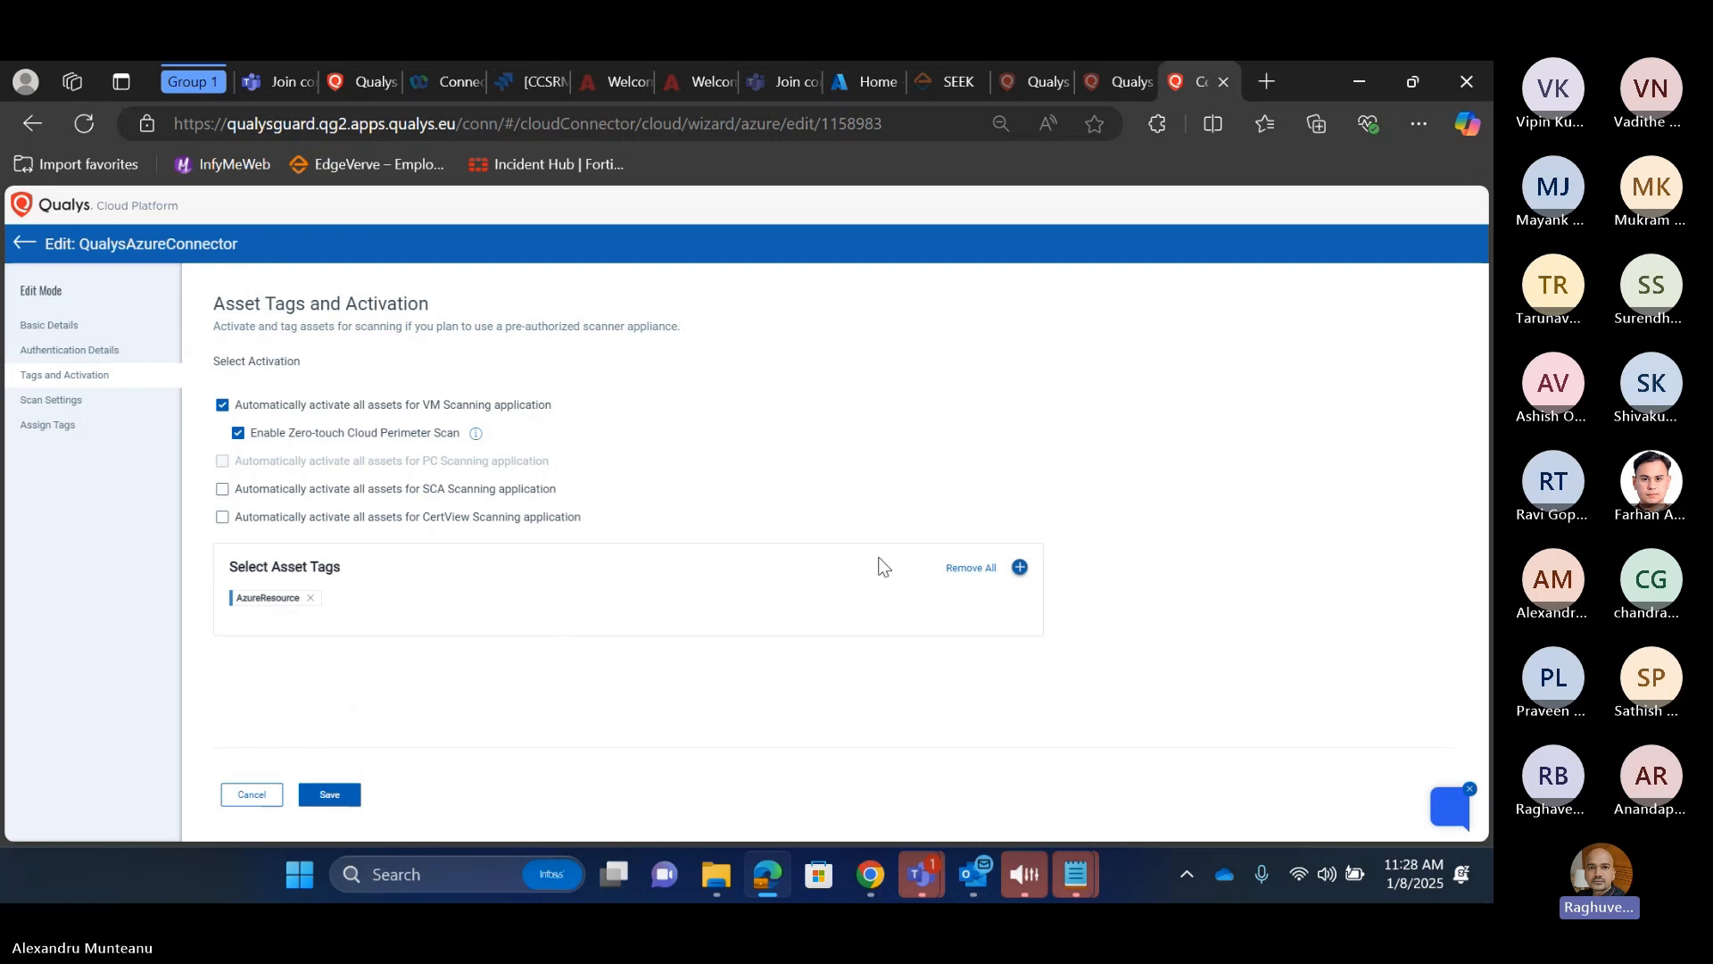
# Step: Examine all tags available for the connector's assets, including those under Business Units
pyautogui.click(1019, 568)
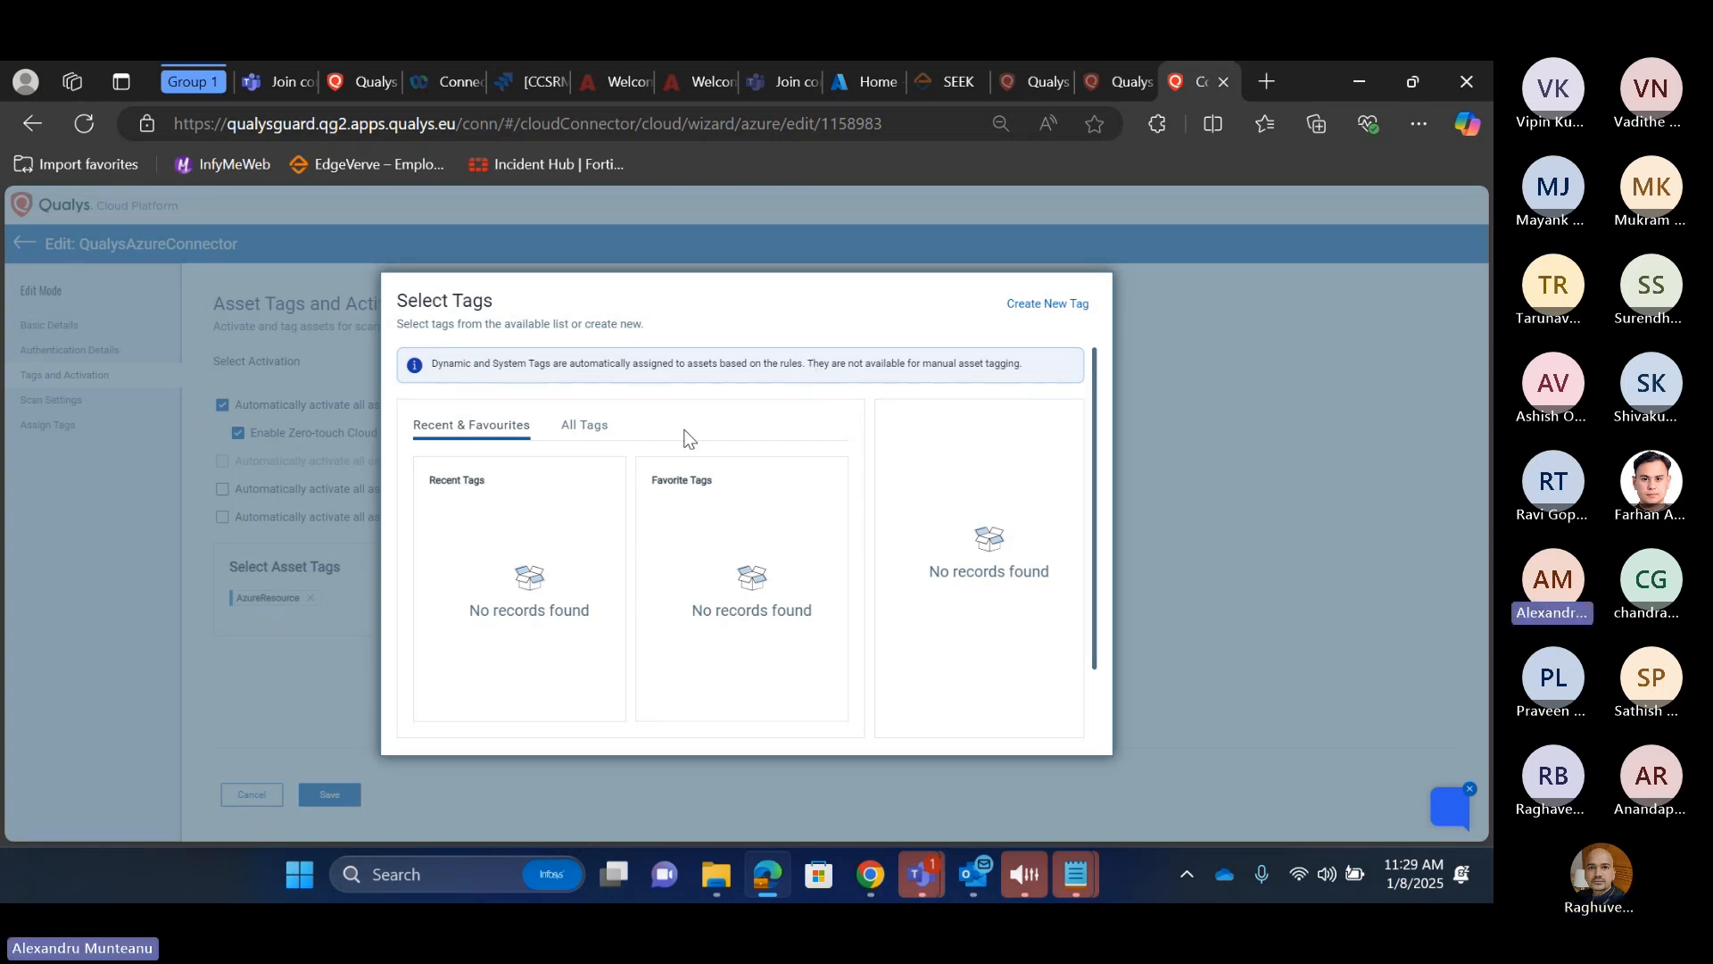
pyautogui.click(1287, 436)
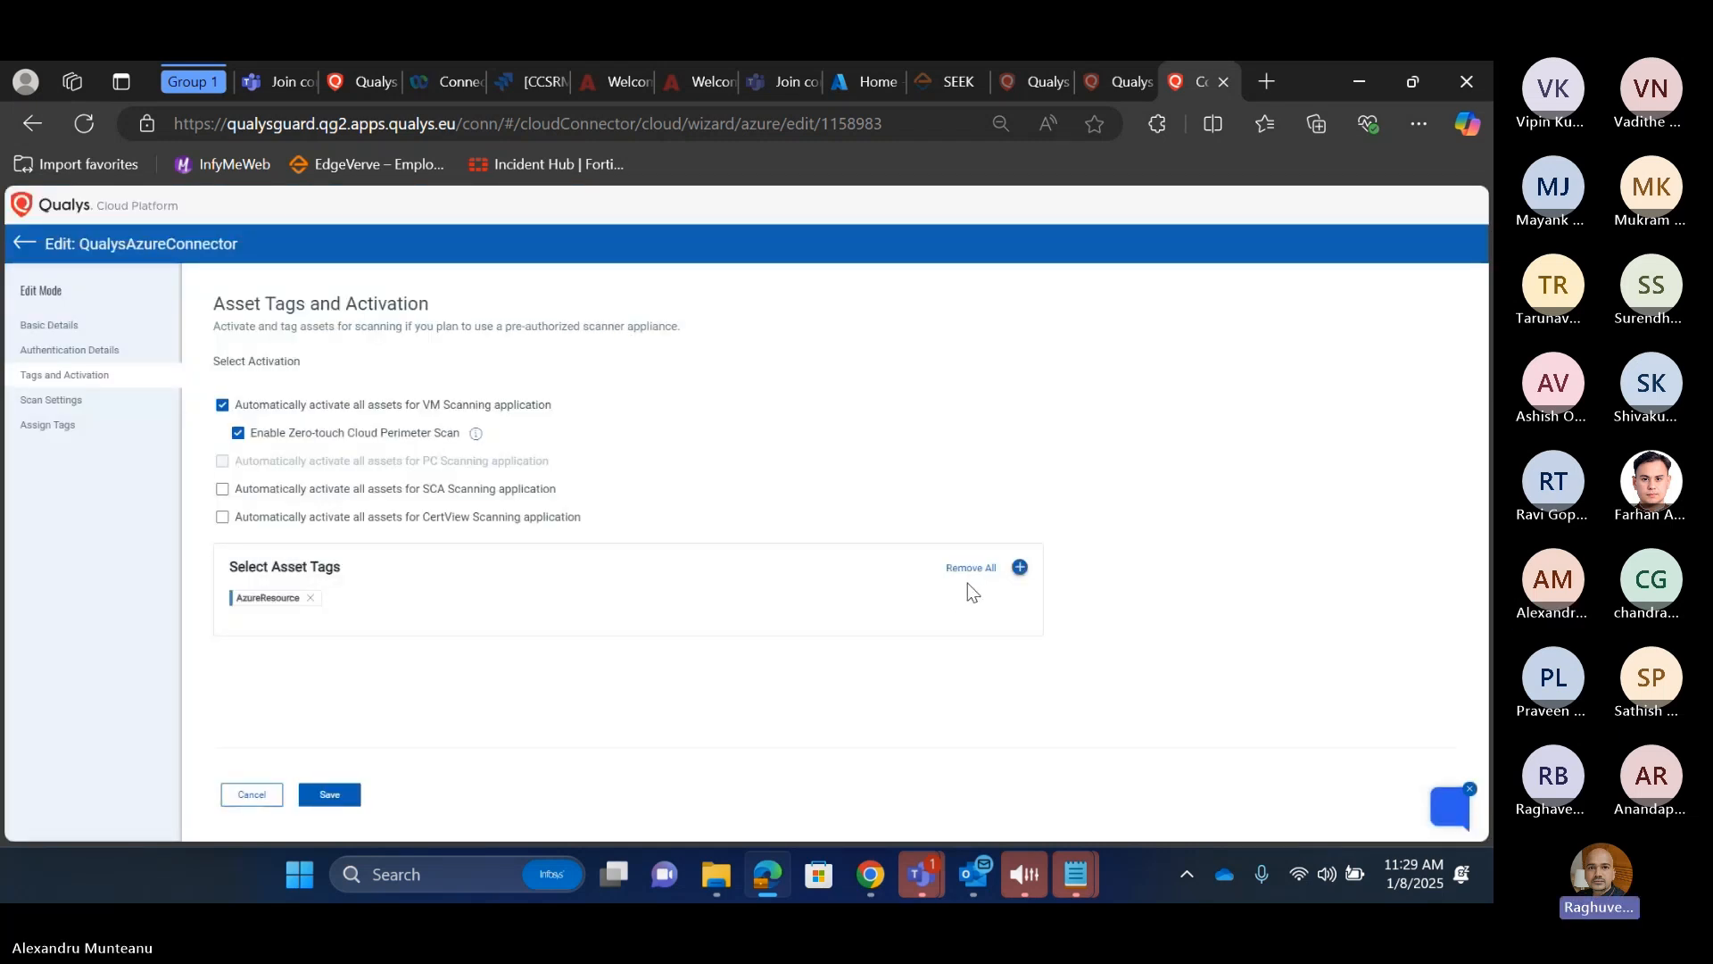
pyautogui.click(1019, 569)
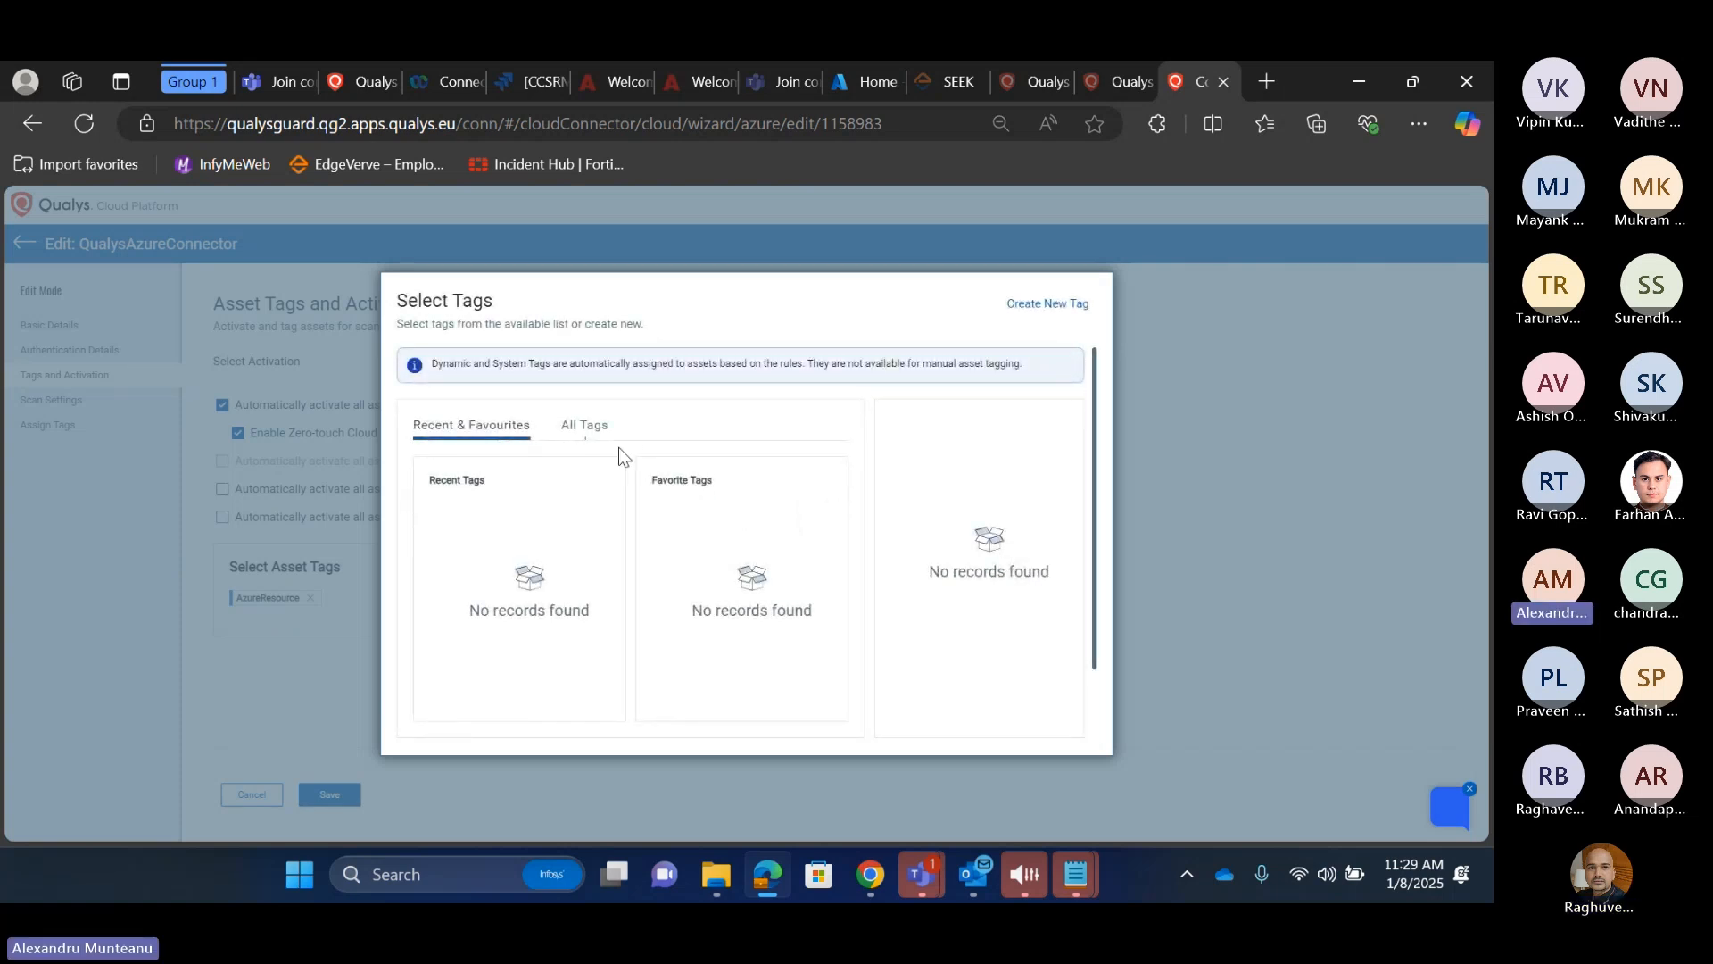
pyautogui.moveTo(603, 434); pyautogui.dragTo(597, 436)
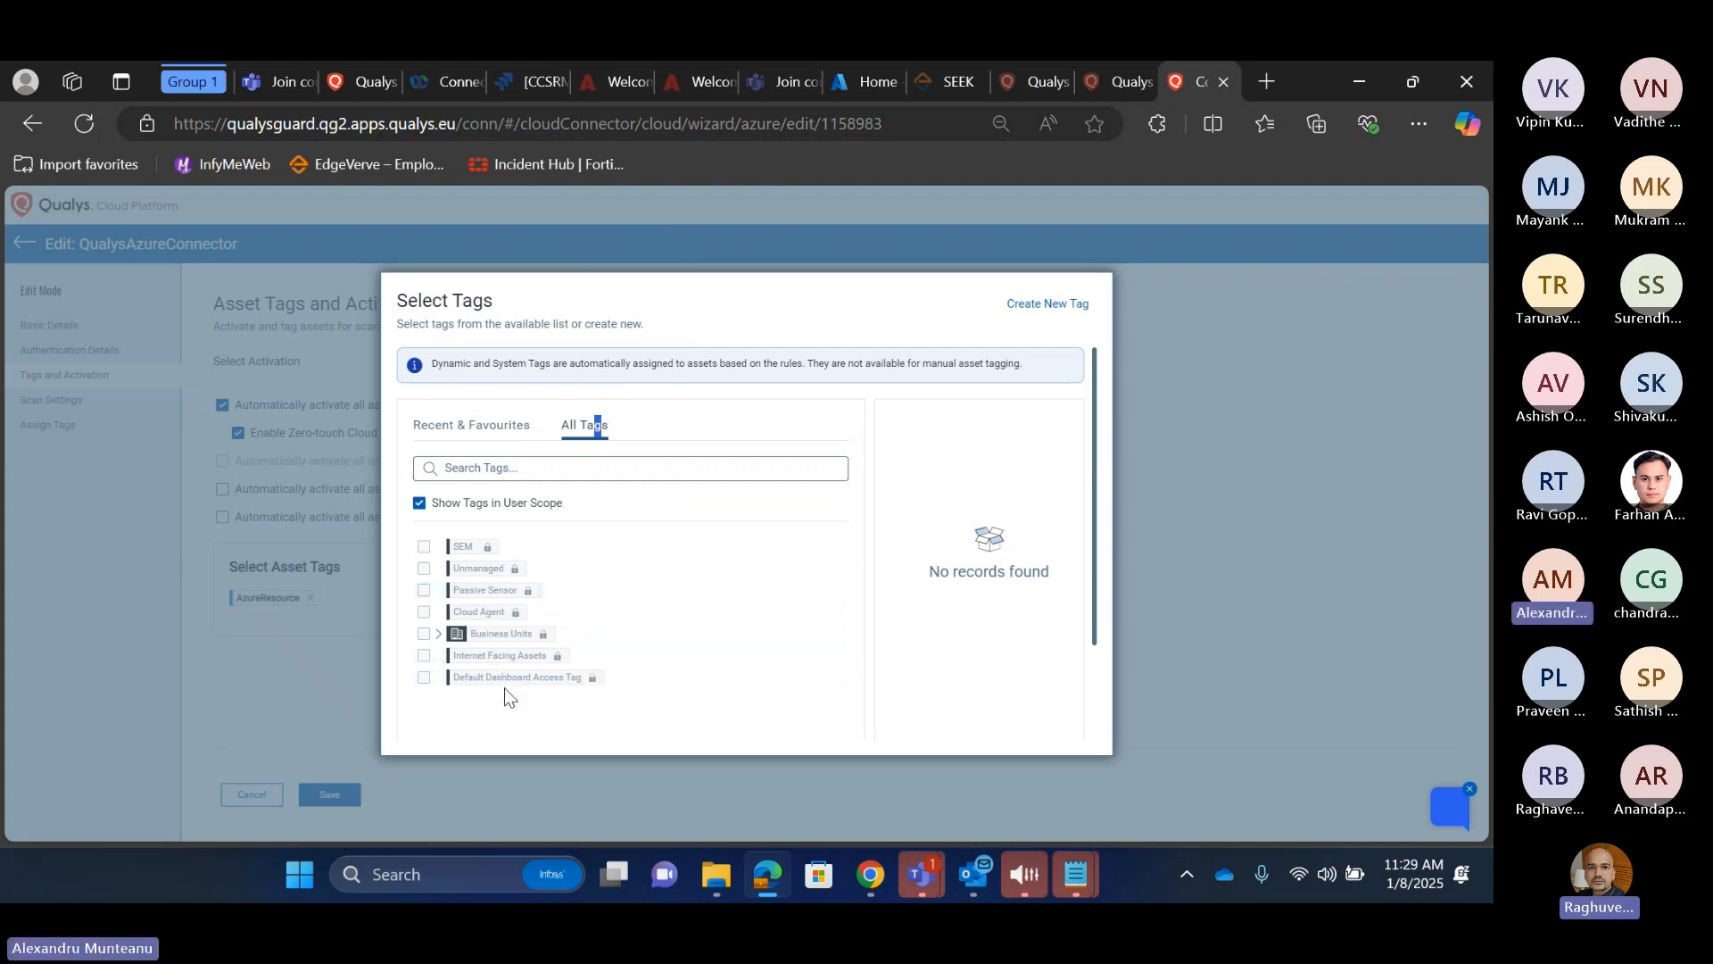
pyautogui.scroll(-2, 520, 580)
pyautogui.scroll(2, 523, 572)
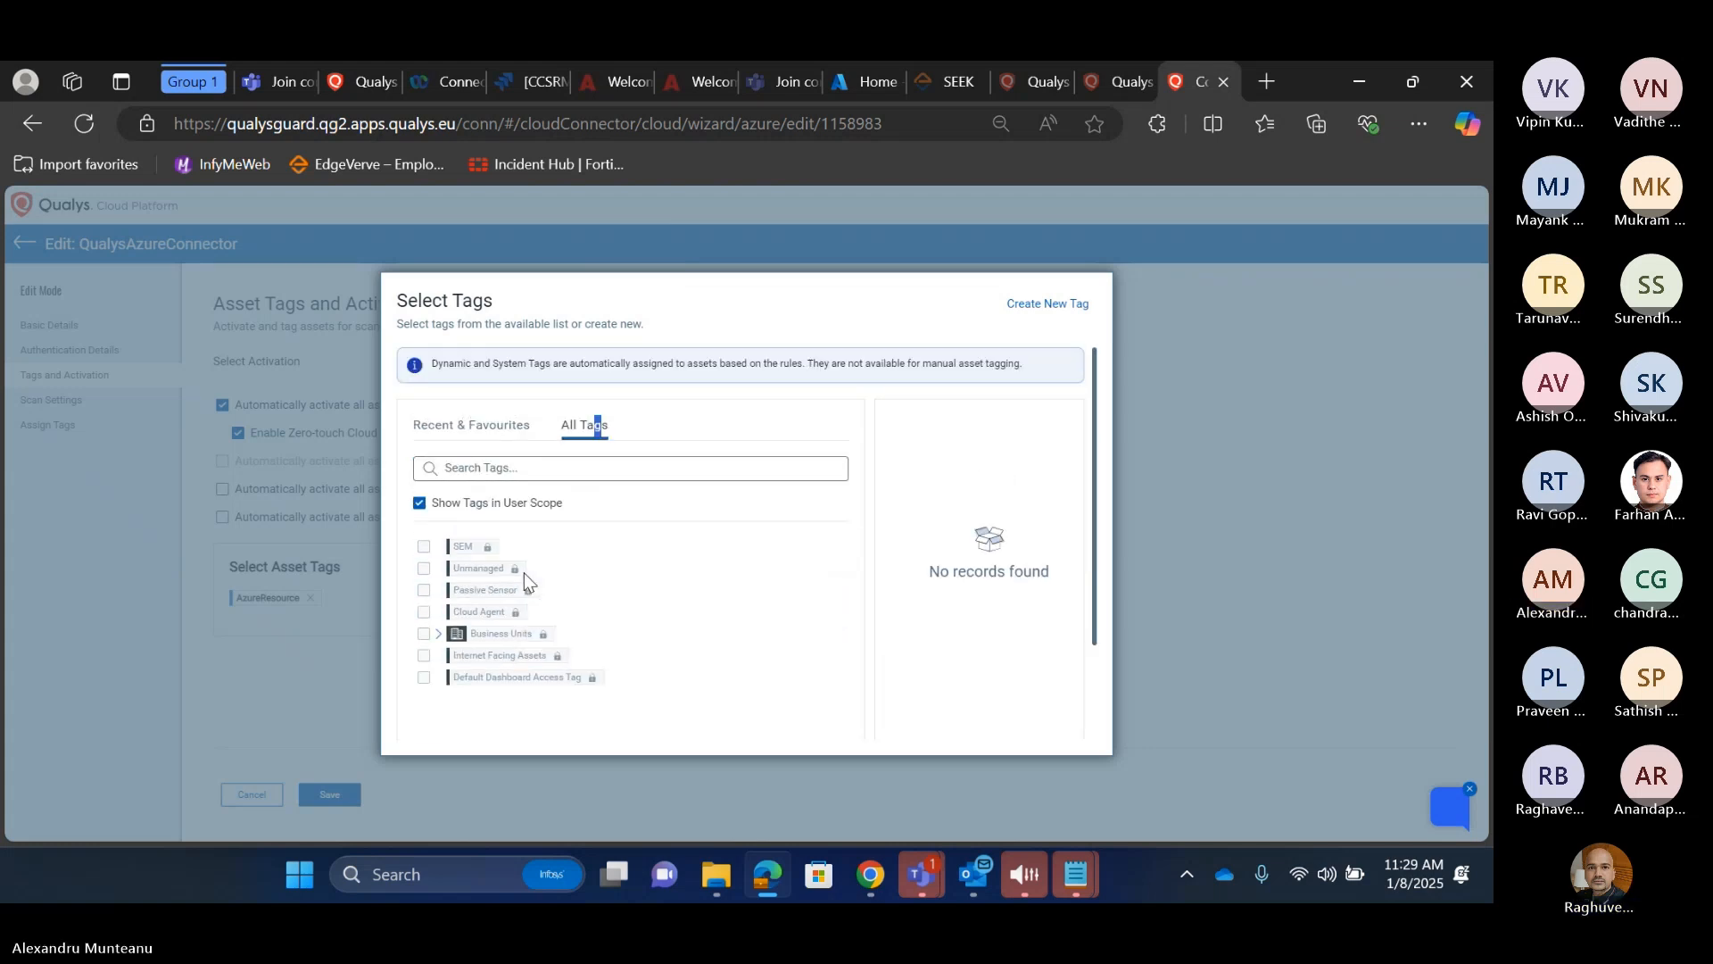
pyautogui.scroll(-2, 523, 574)
pyautogui.scroll(2, 523, 575)
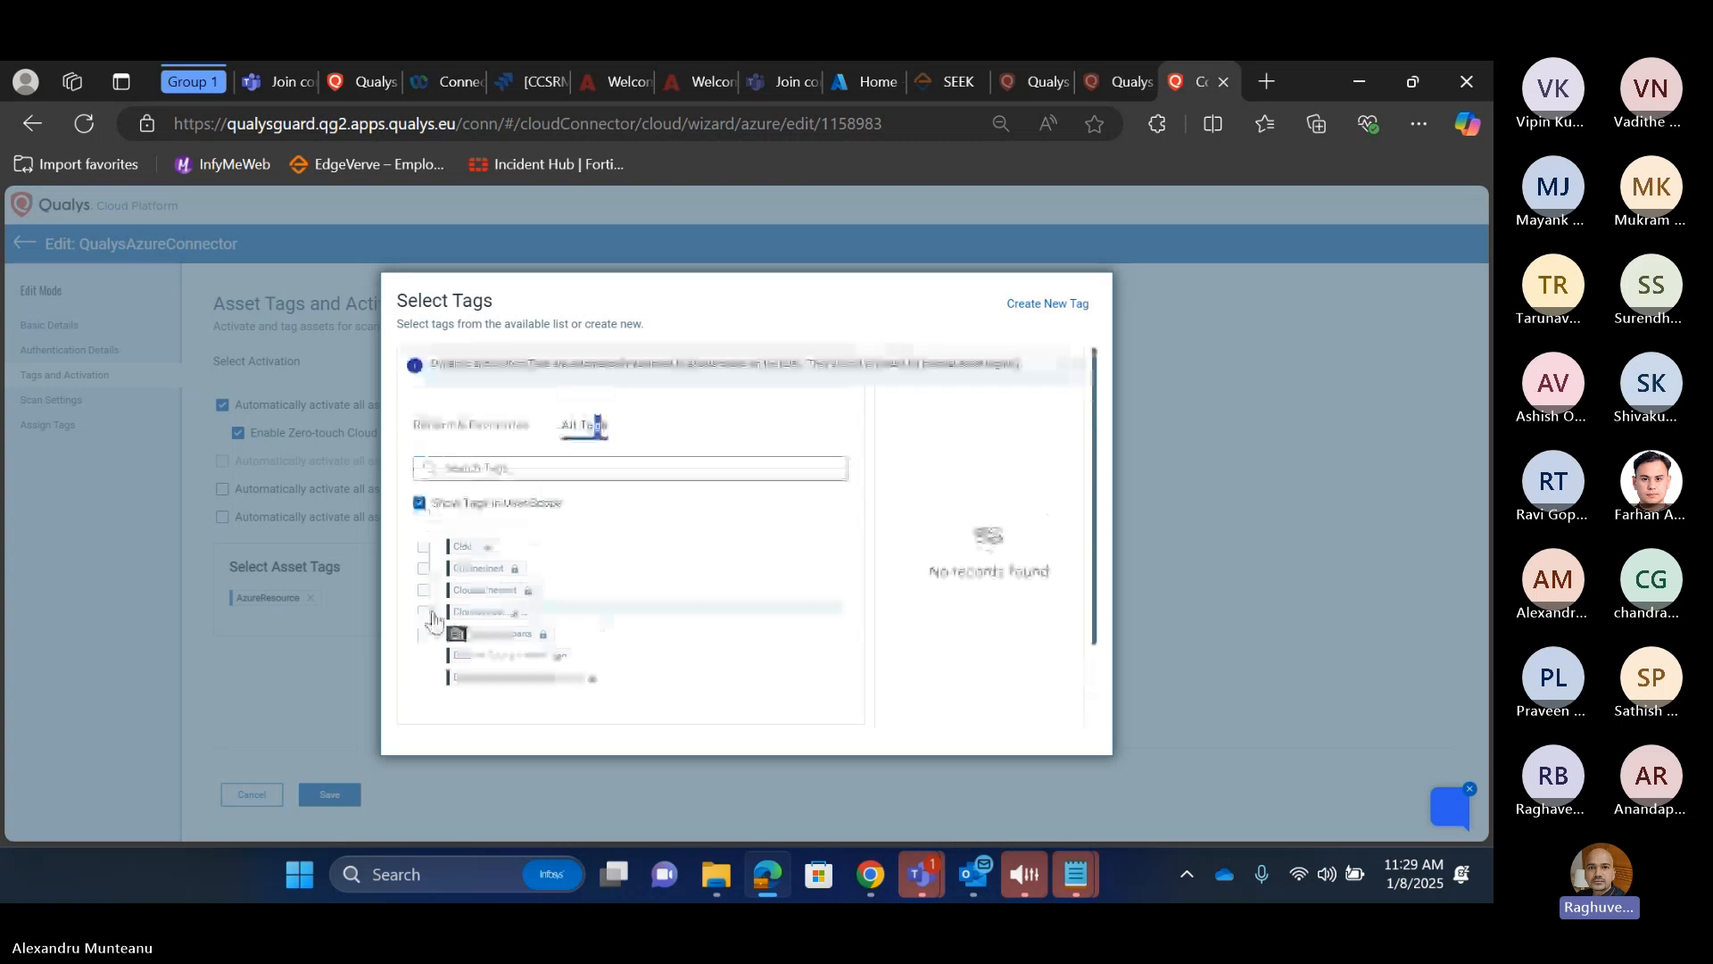
pyautogui.click(438, 635)
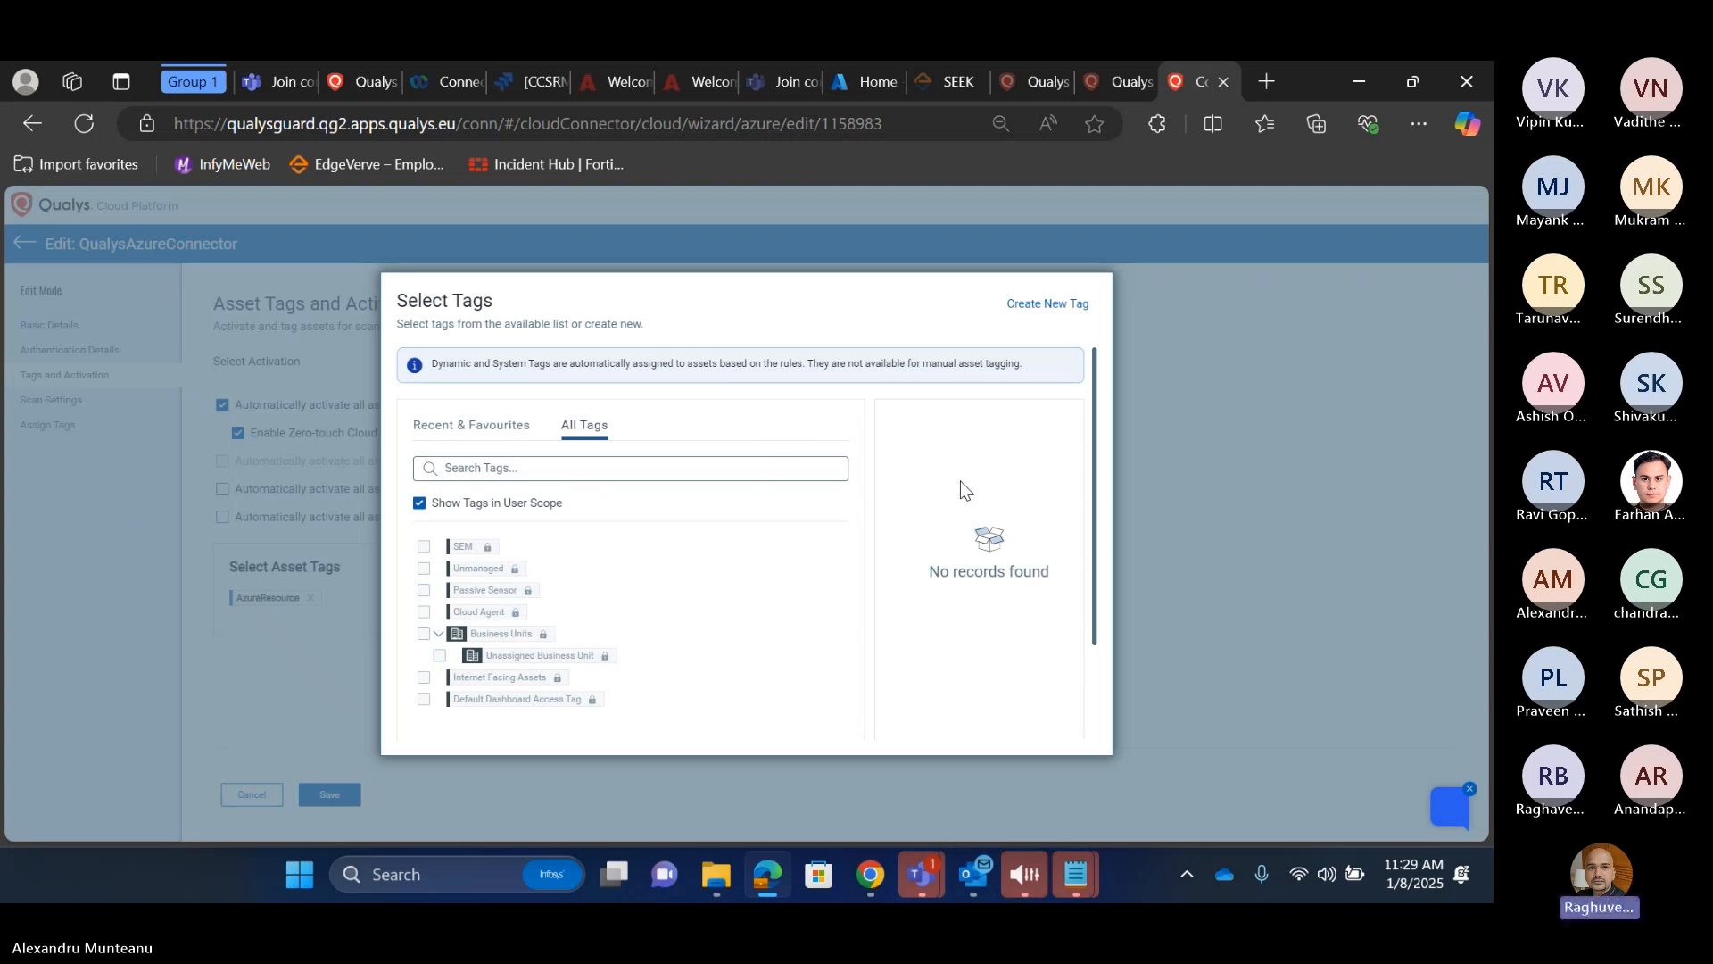
# Step: Start creating a new asset tag for the connector and name it Azure
pyautogui.scroll(-2, 961, 489)
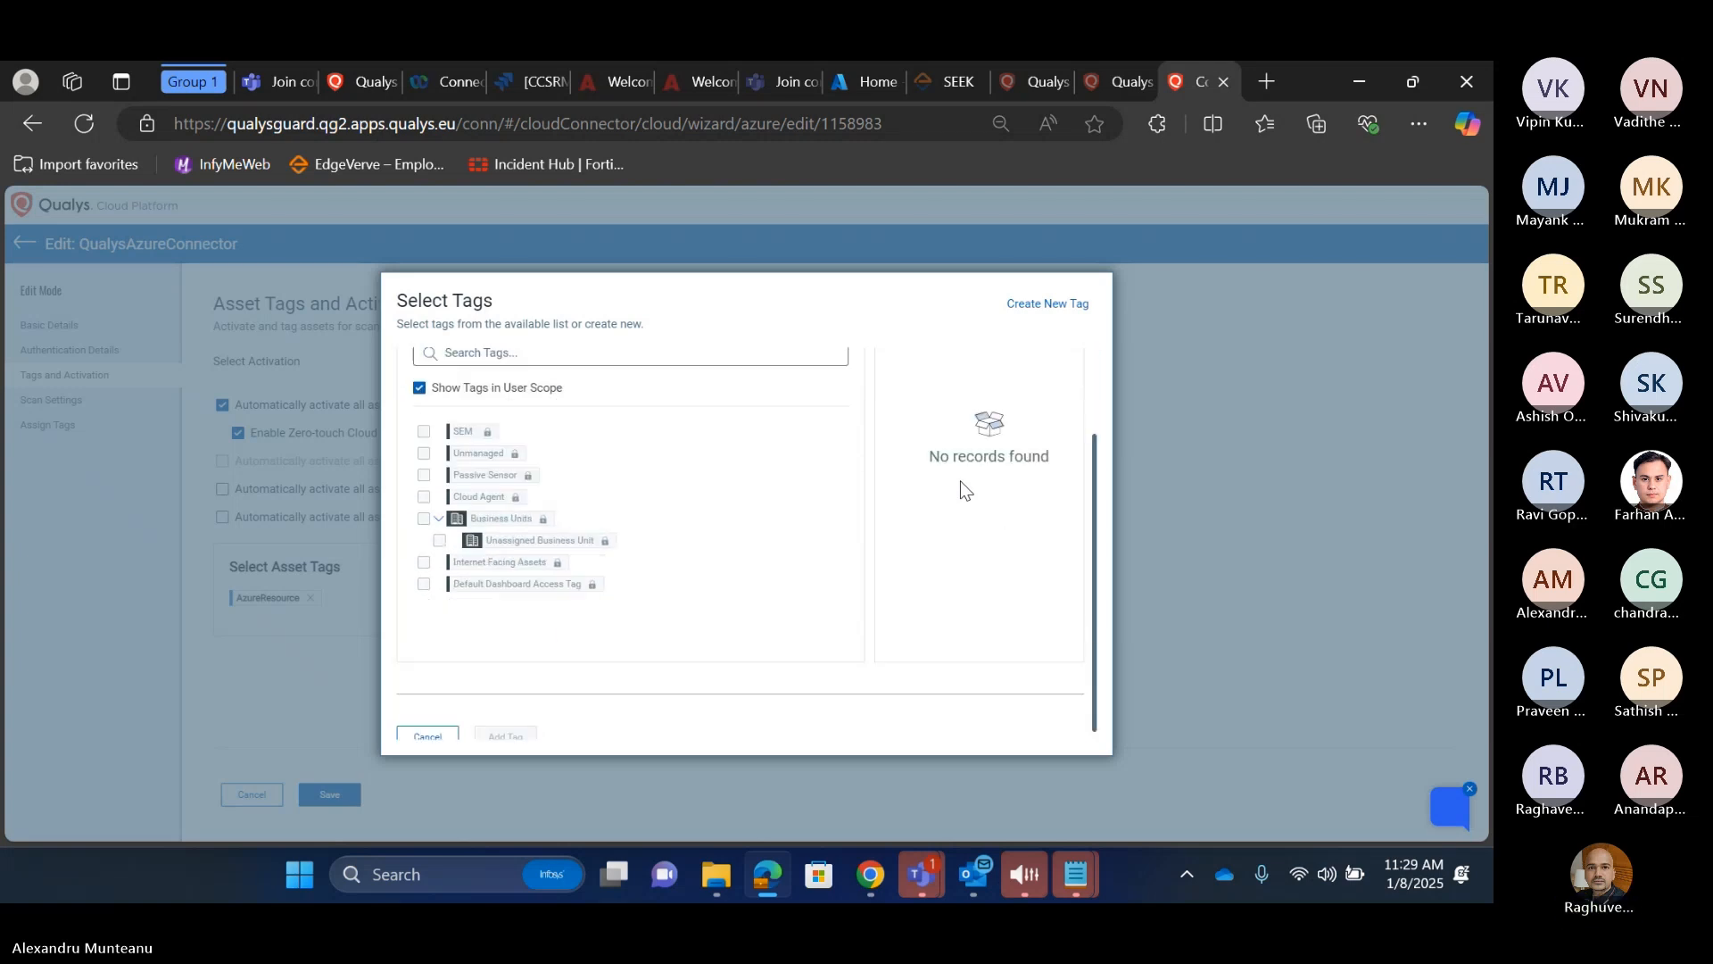
pyautogui.scroll(2, 961, 489)
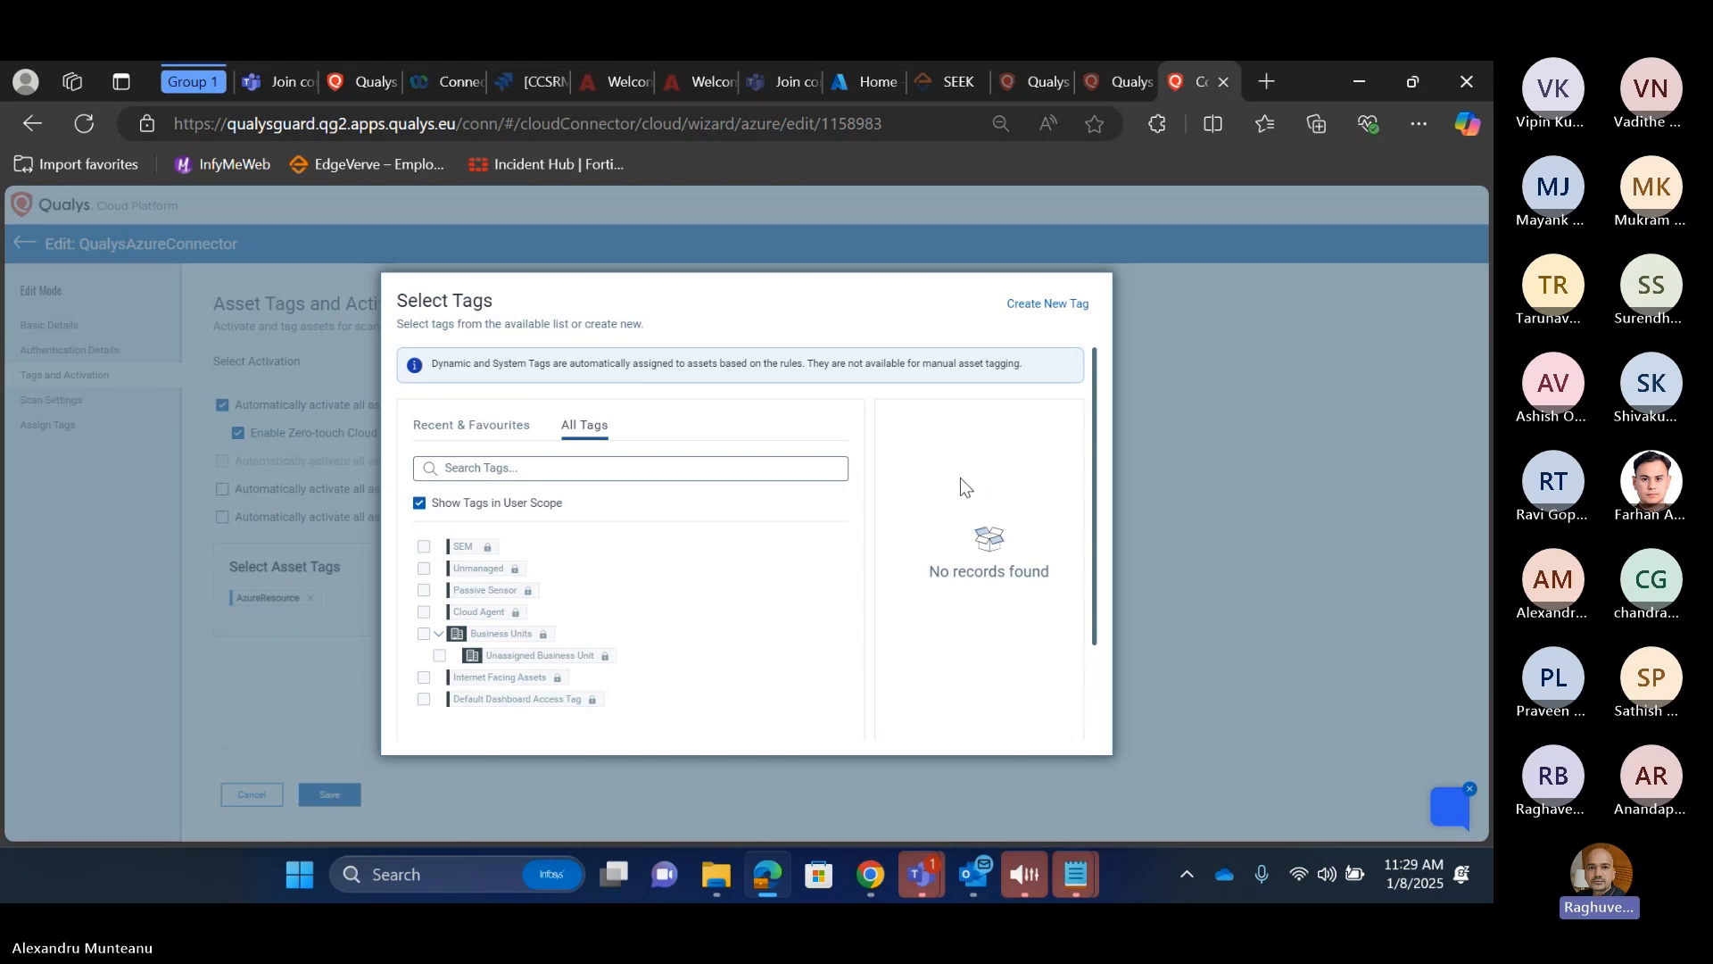
pyautogui.click(1026, 305)
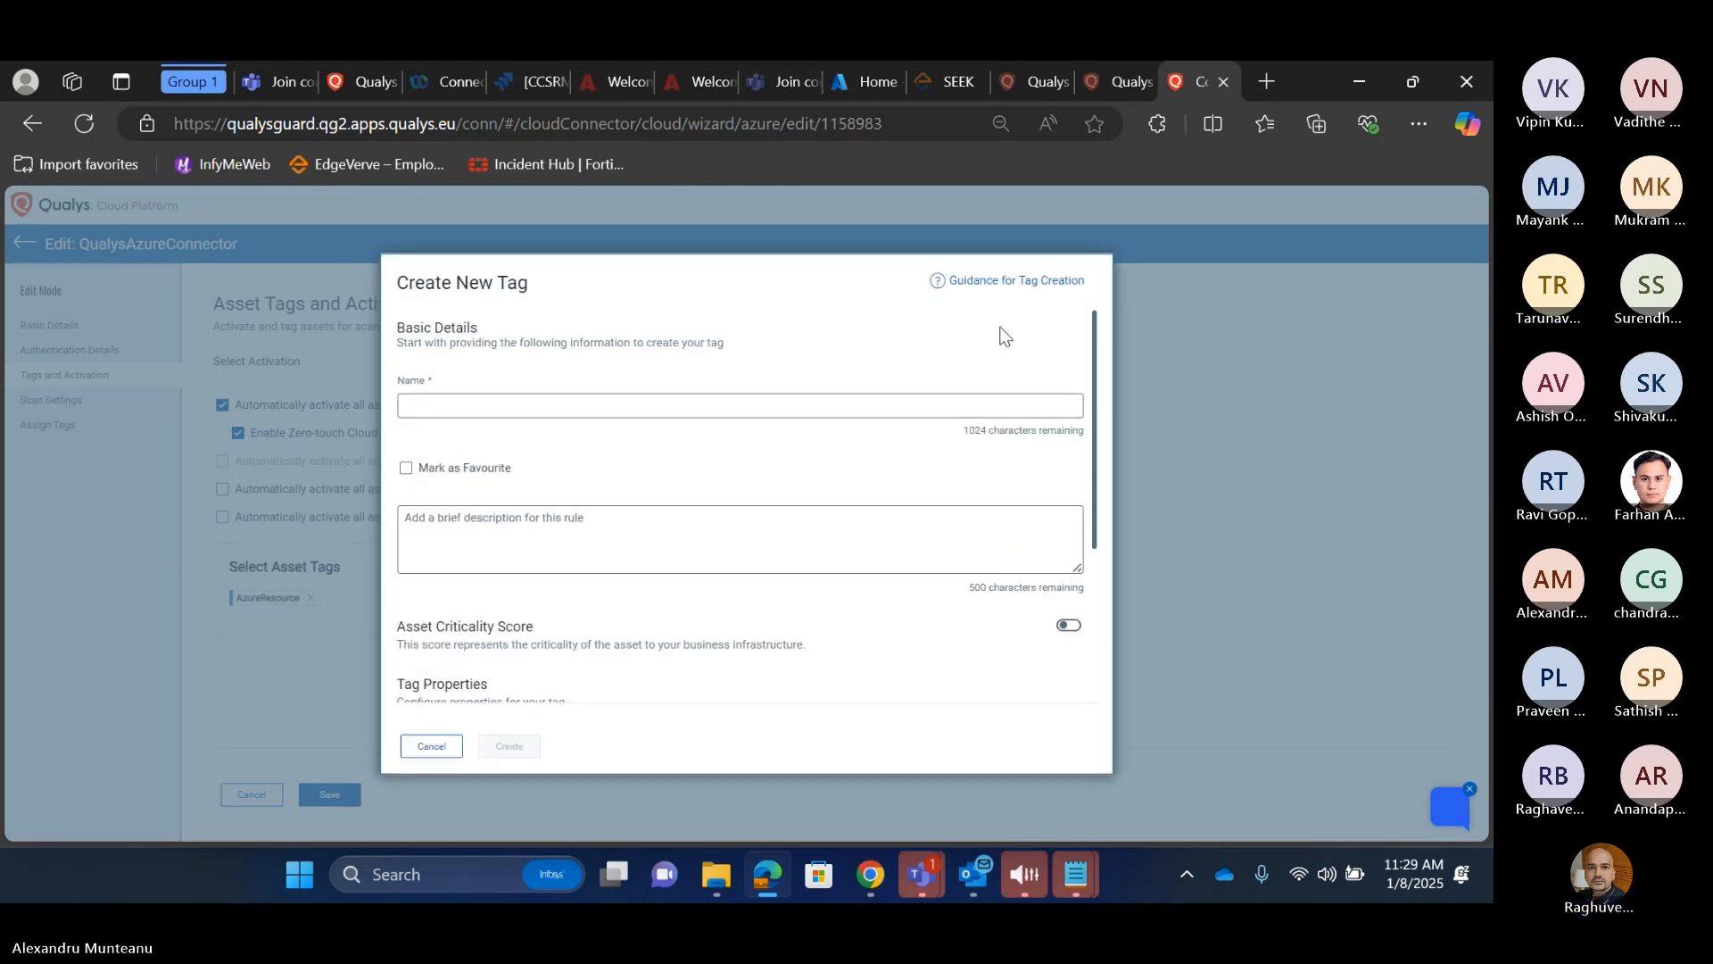
pyautogui.click(447, 409)
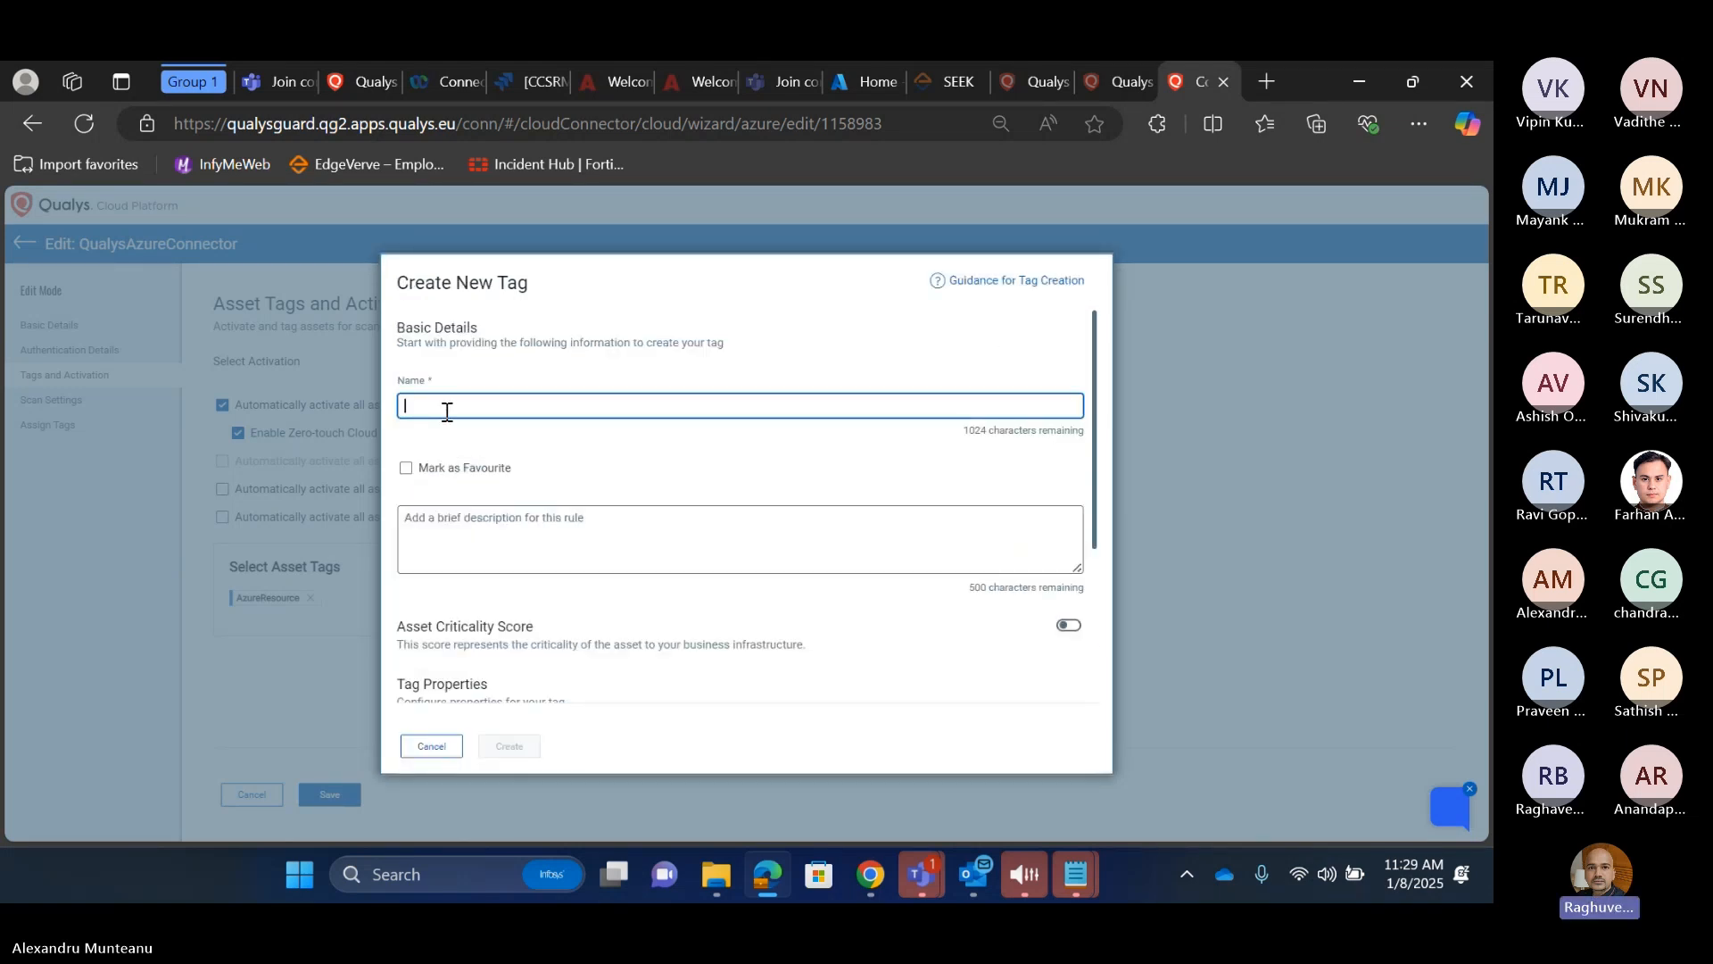
pyautogui.write('Azure')
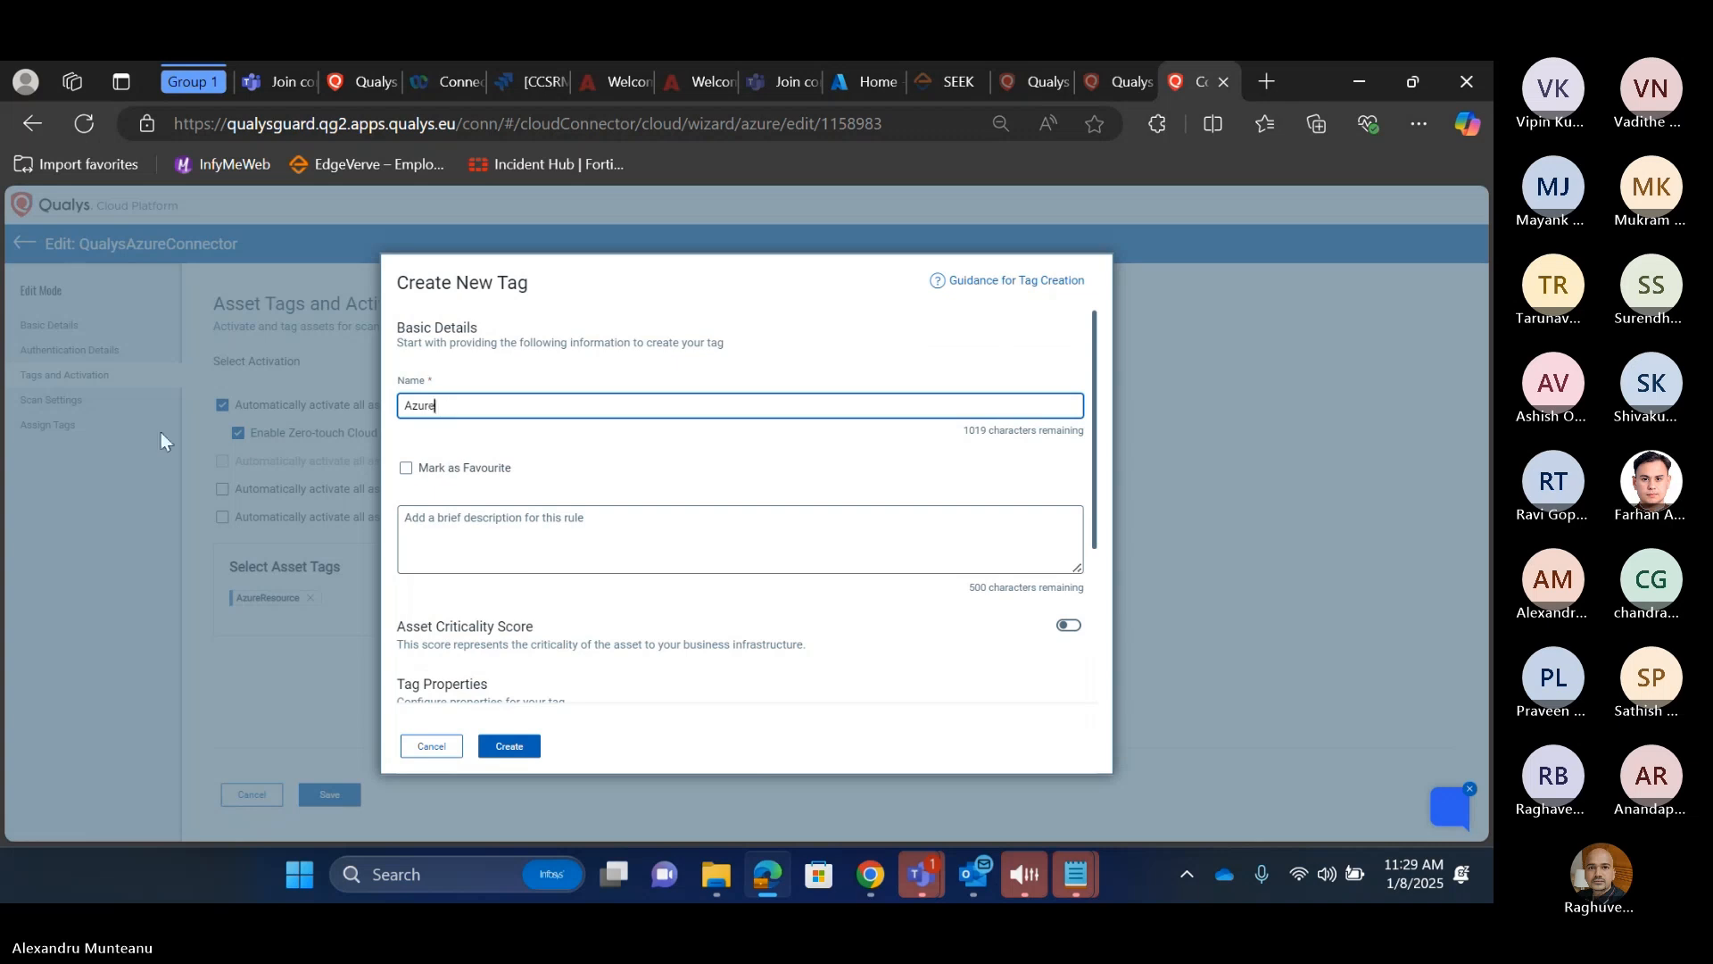
pyautogui.click(453, 527)
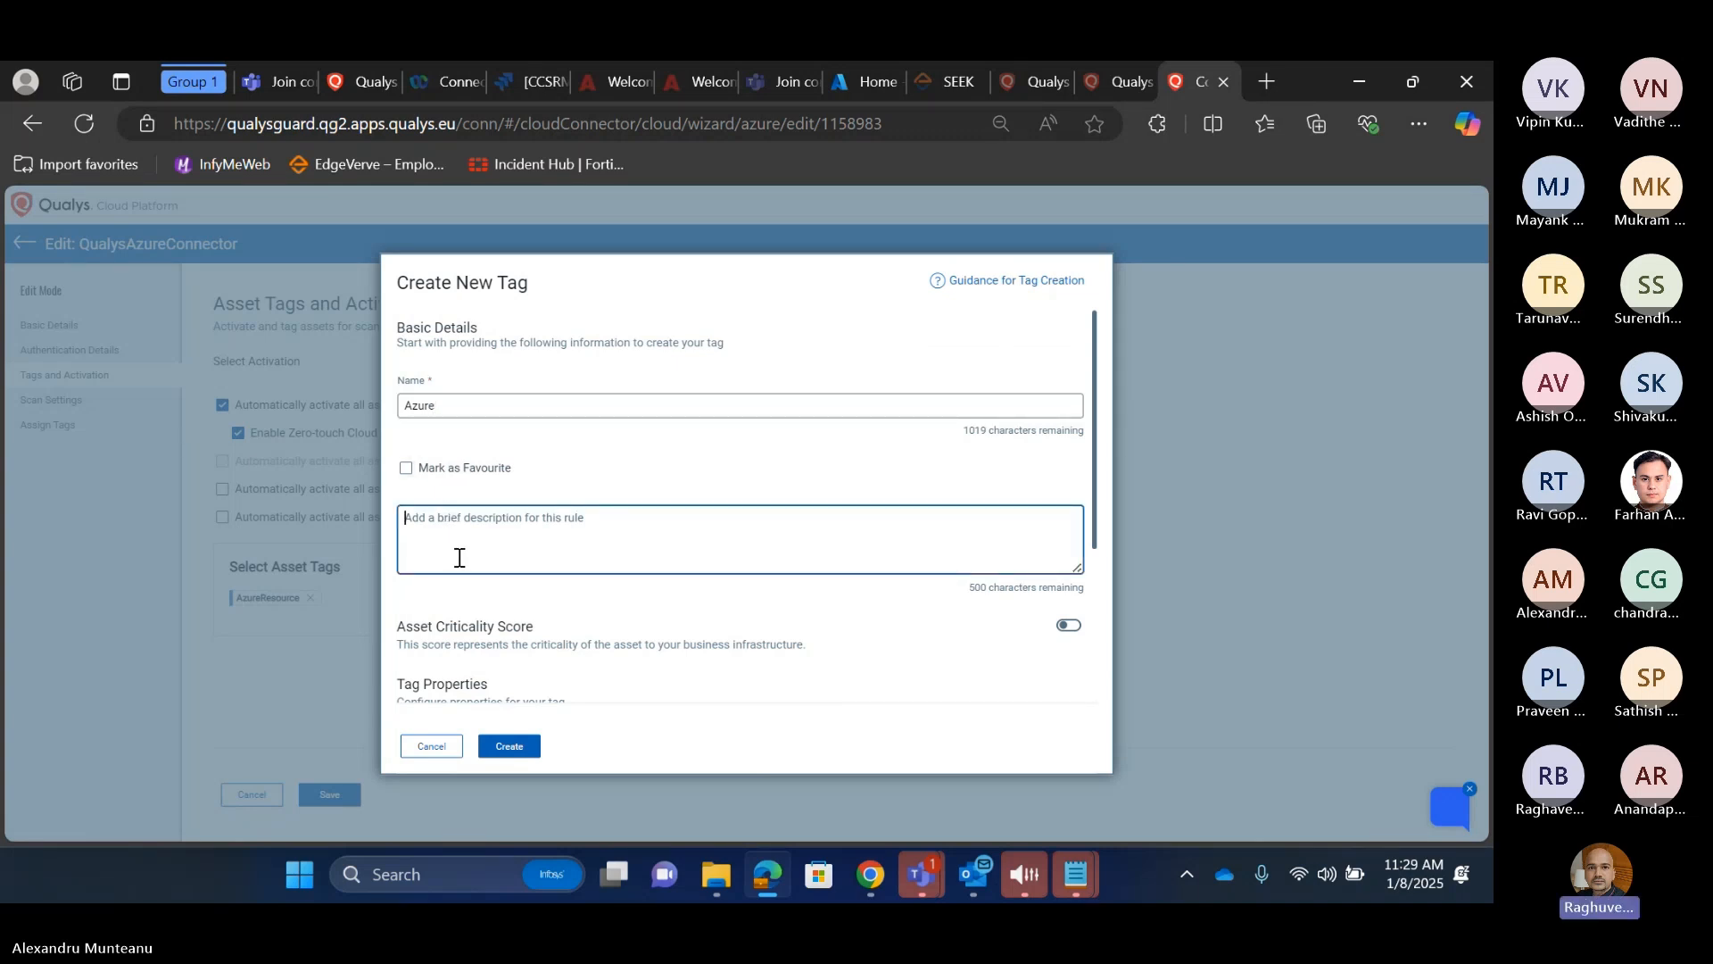
# Step: Set the new tag's color to a medium blue in its tag properties
pyautogui.scroll(-1, 464, 559)
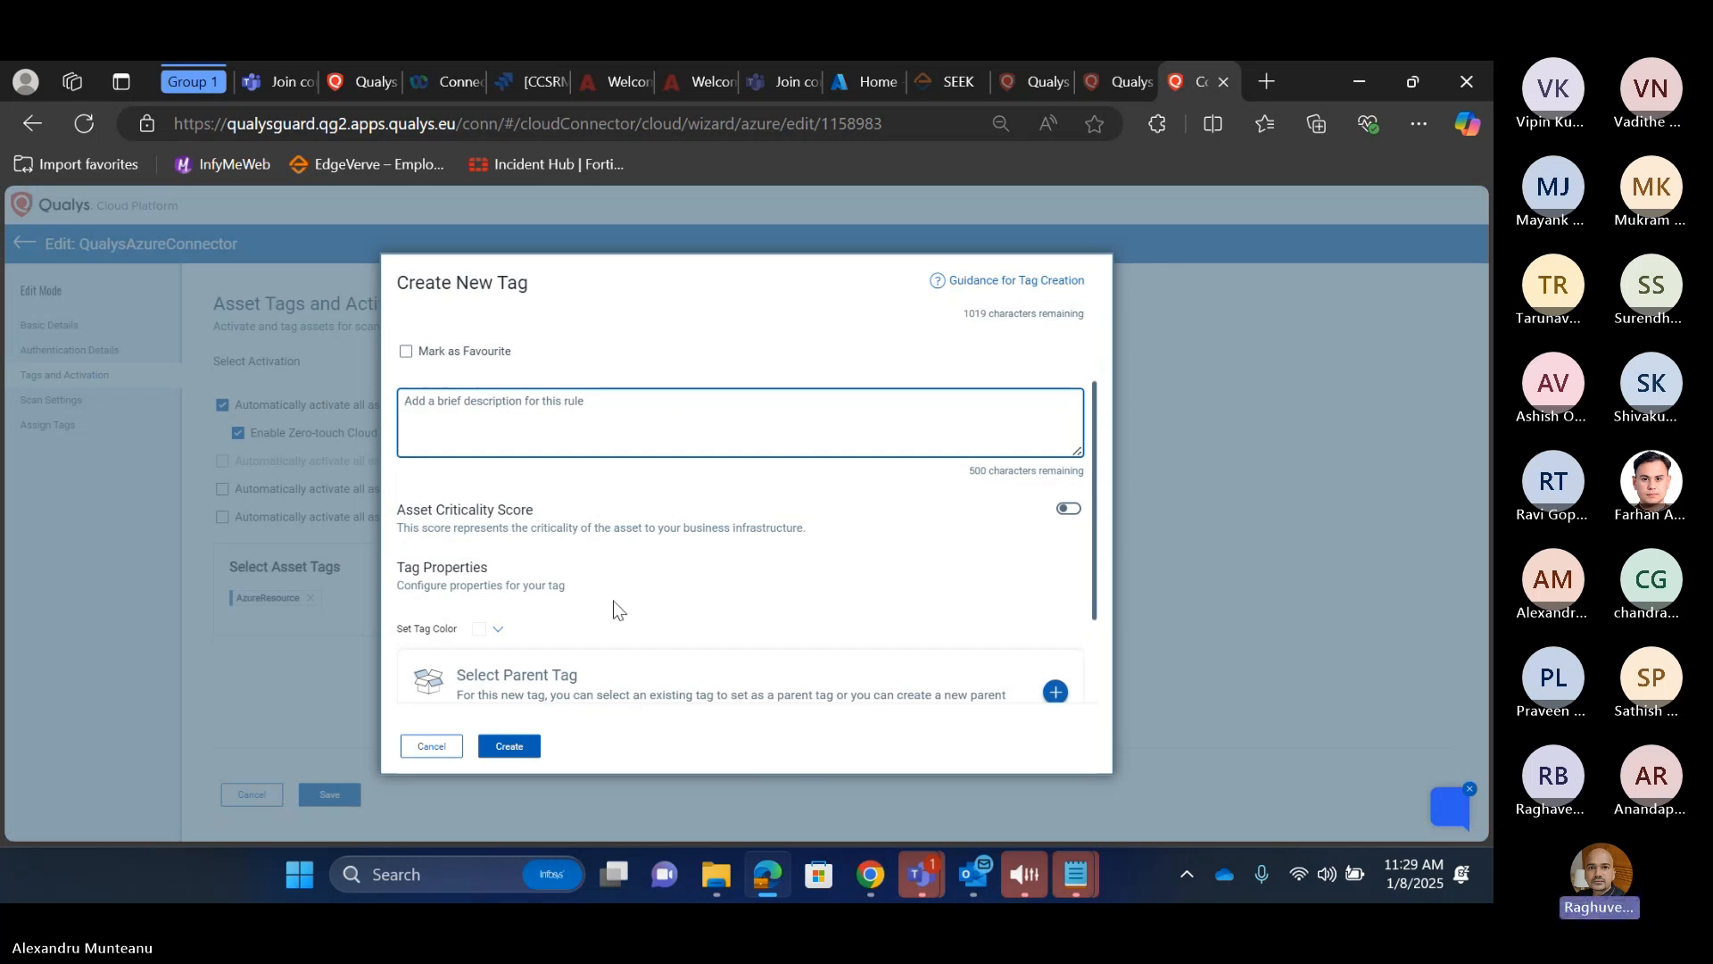
pyautogui.scroll(-1, 615, 607)
pyautogui.click(497, 511)
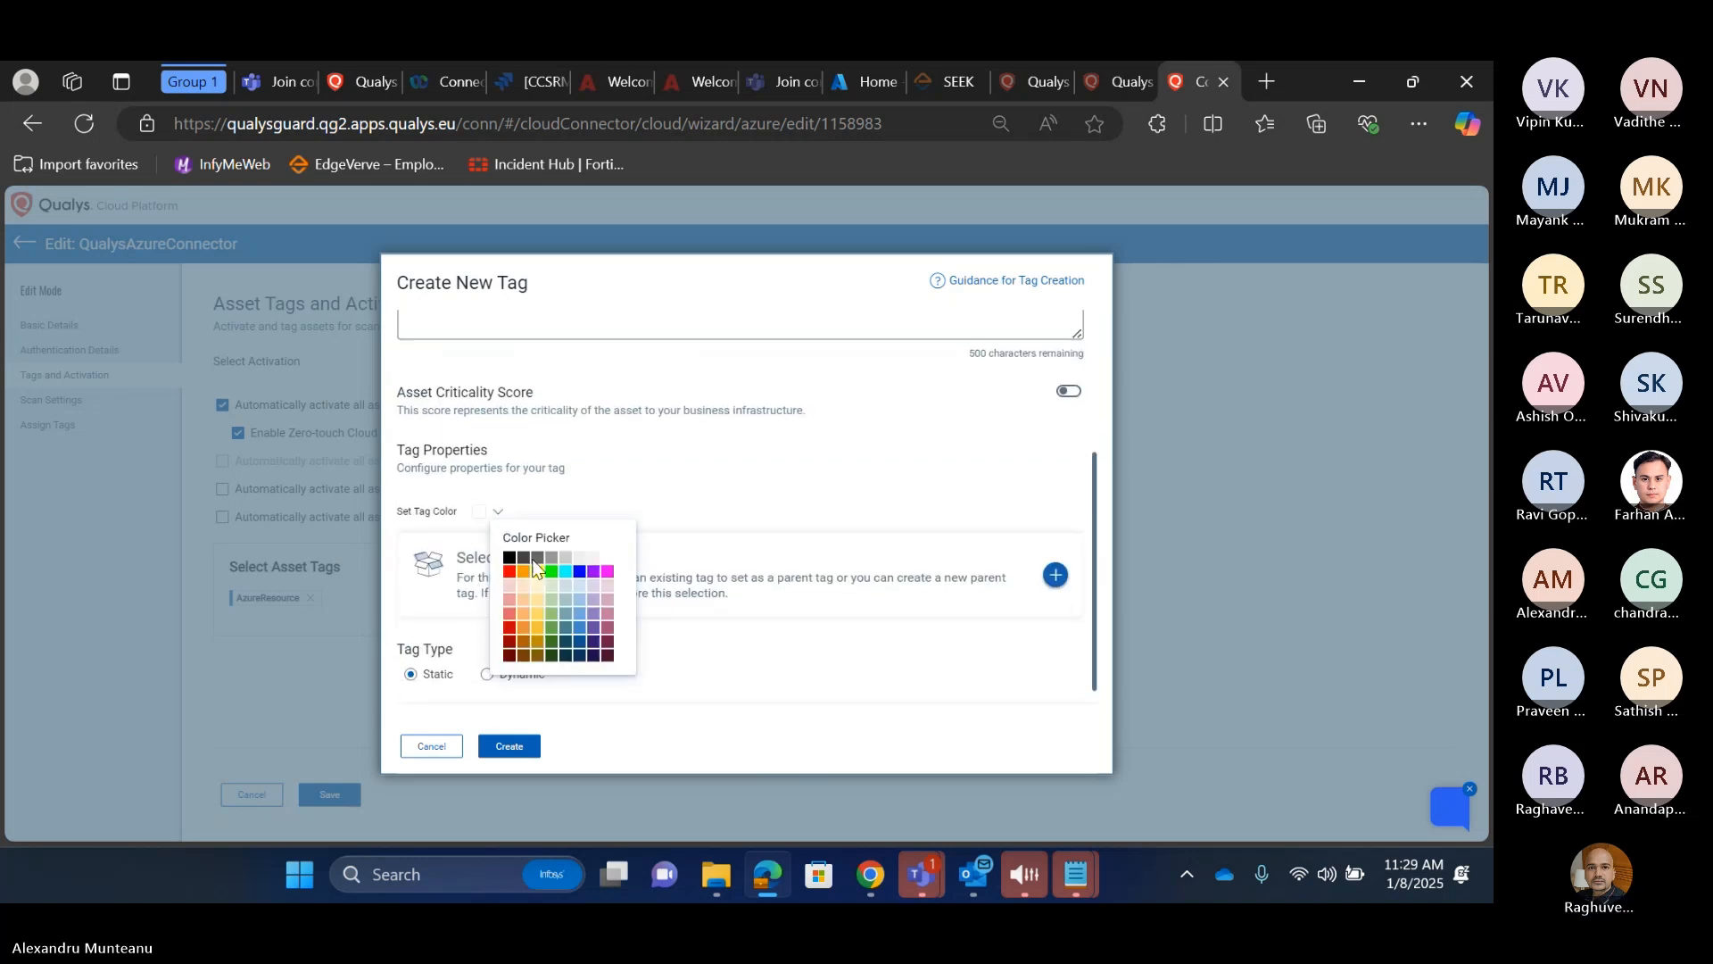
pyautogui.click(586, 626)
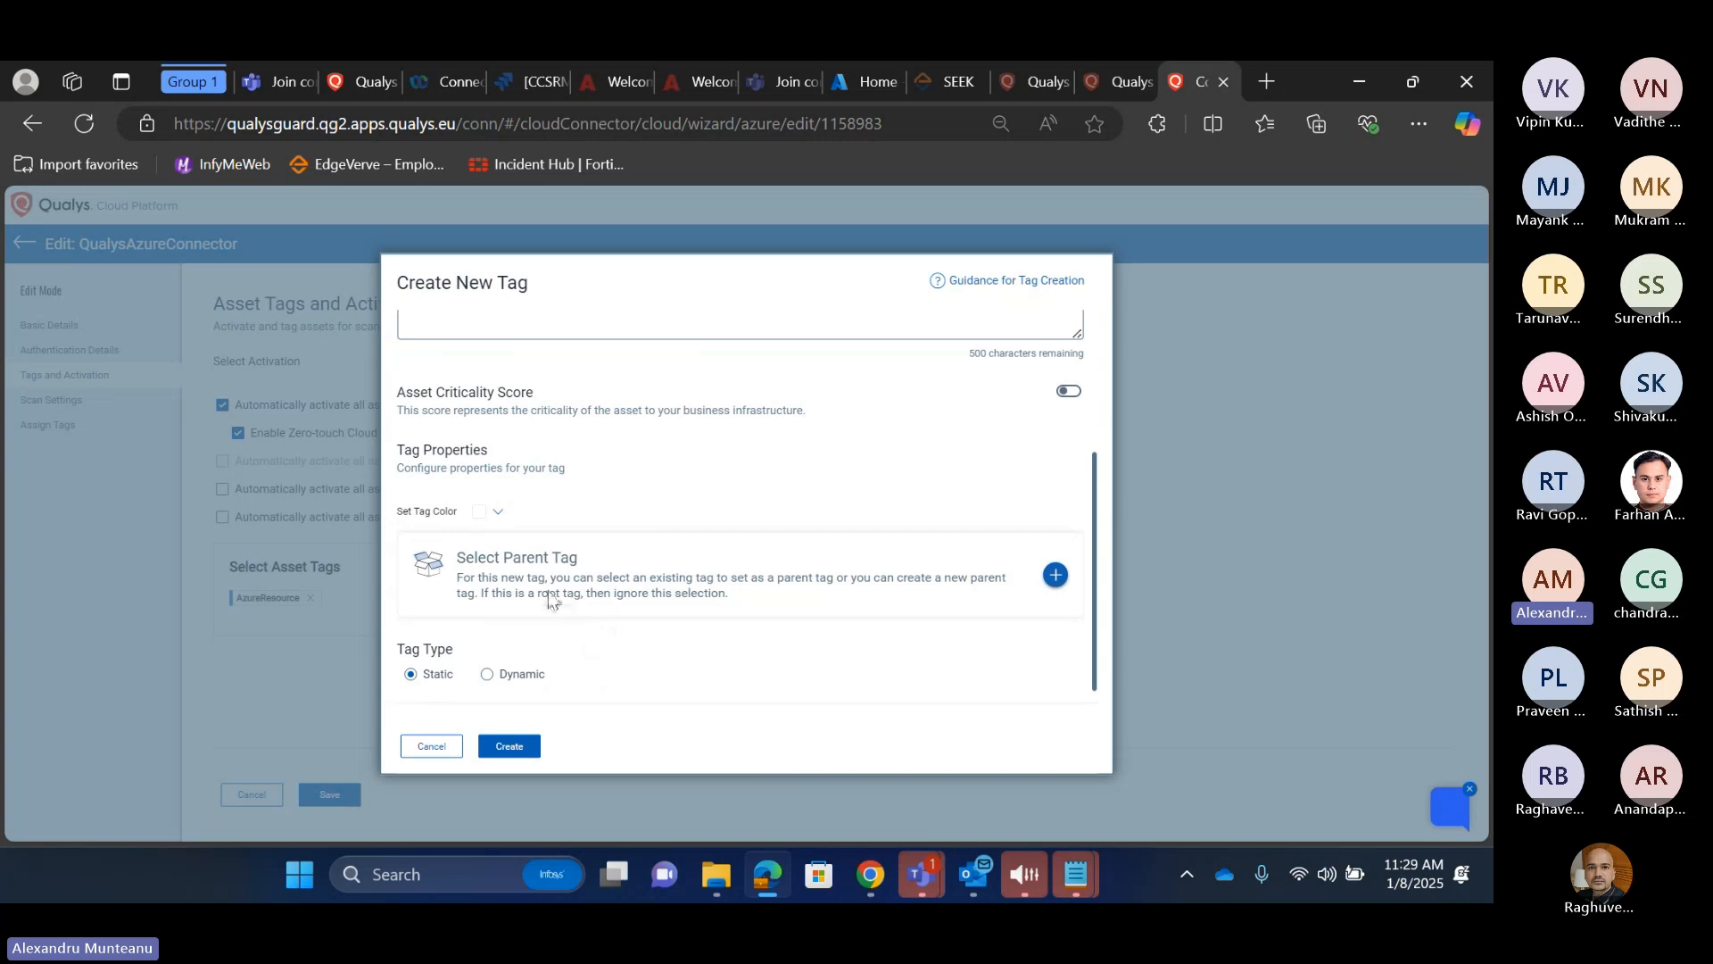
pyautogui.click(496, 512)
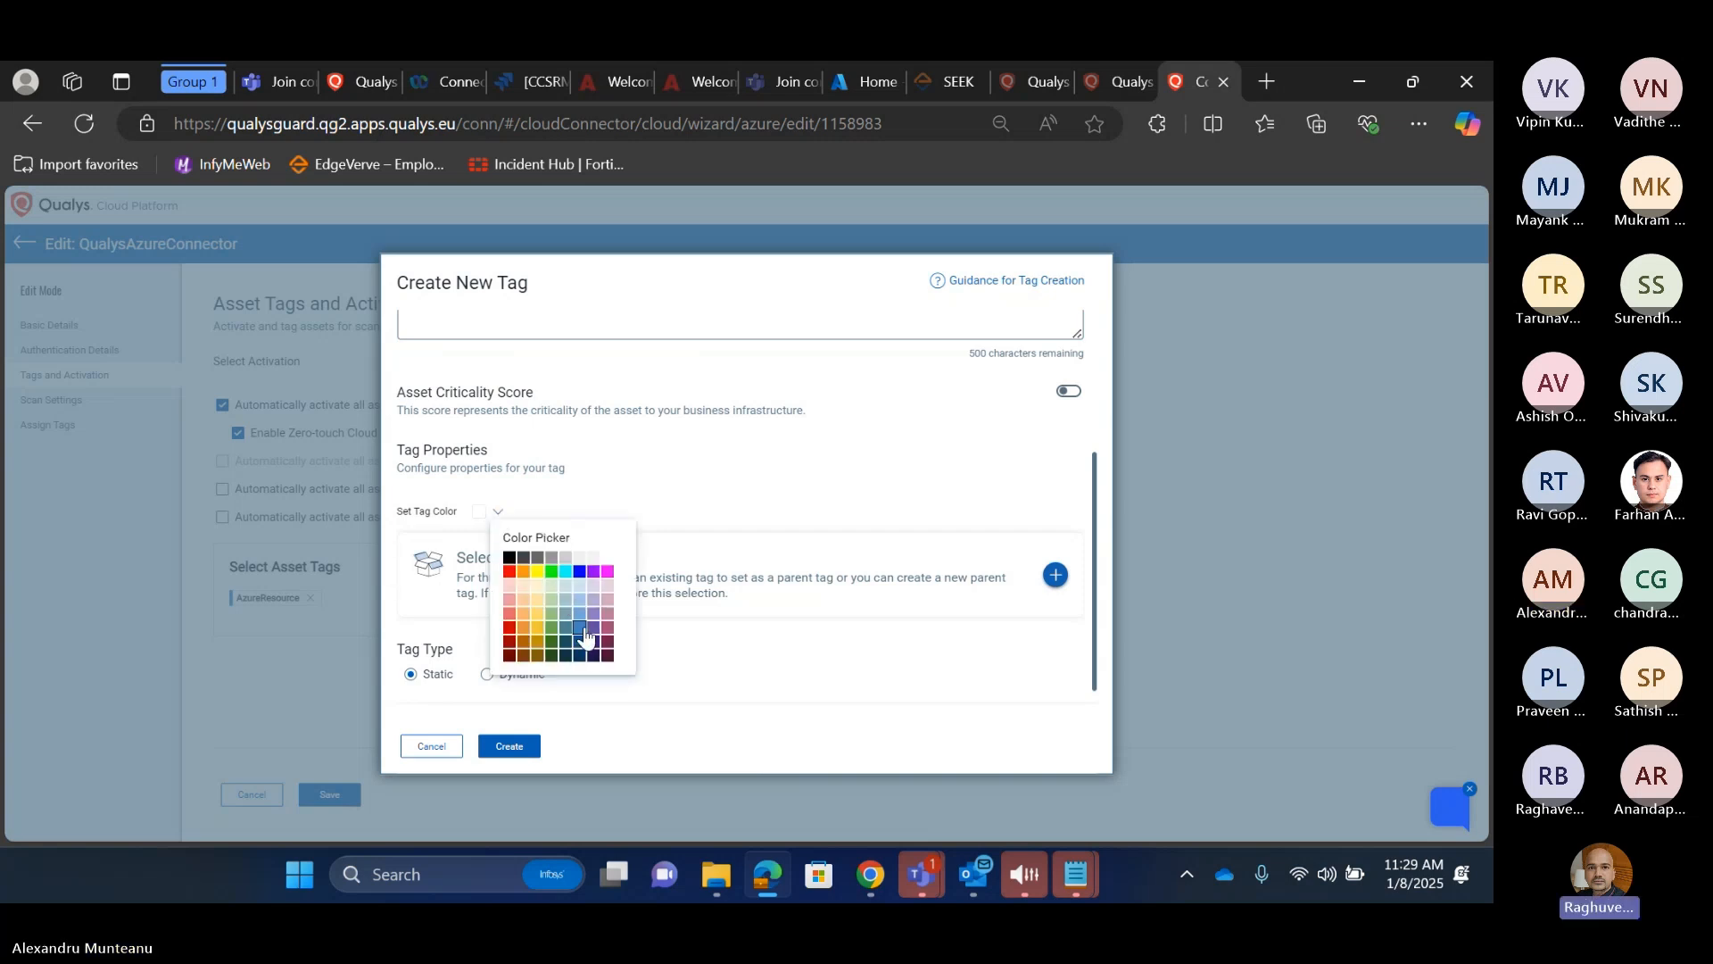
pyautogui.click(578, 629)
# Step: Open the parent tag selection for the new tag and examine the recent, favourite and full tag lists for a possible parent
pyautogui.scroll(-1, 624, 550)
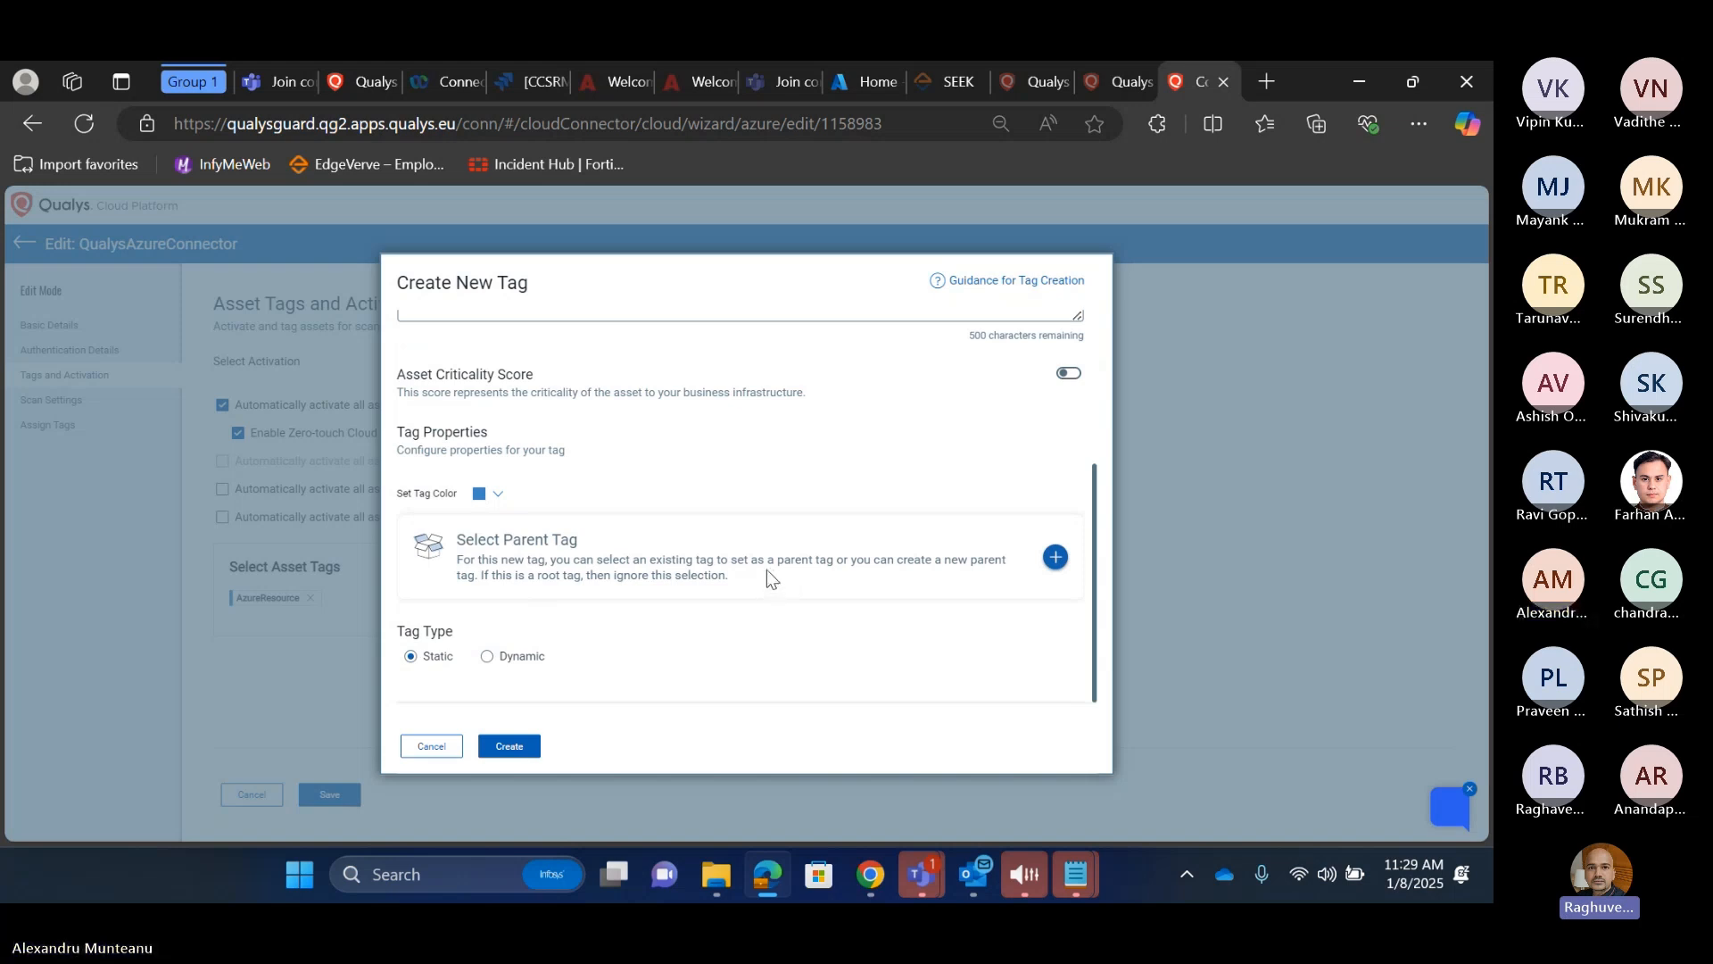
pyautogui.click(1056, 558)
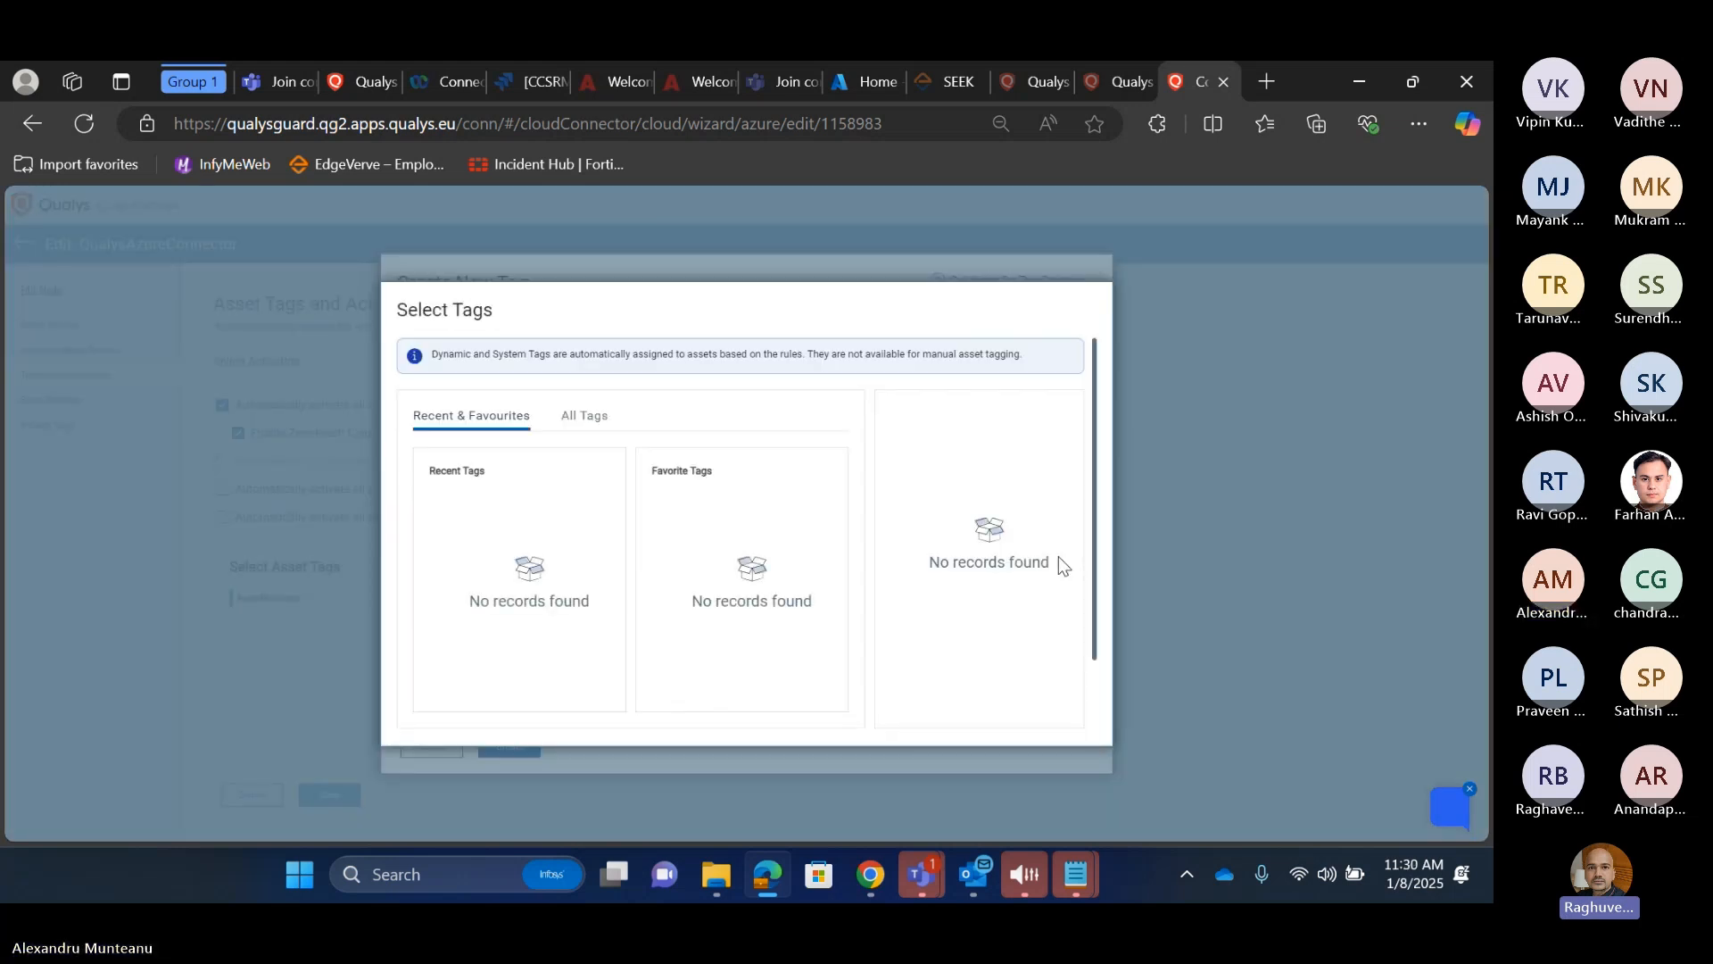
pyautogui.scroll(-1, 937, 516)
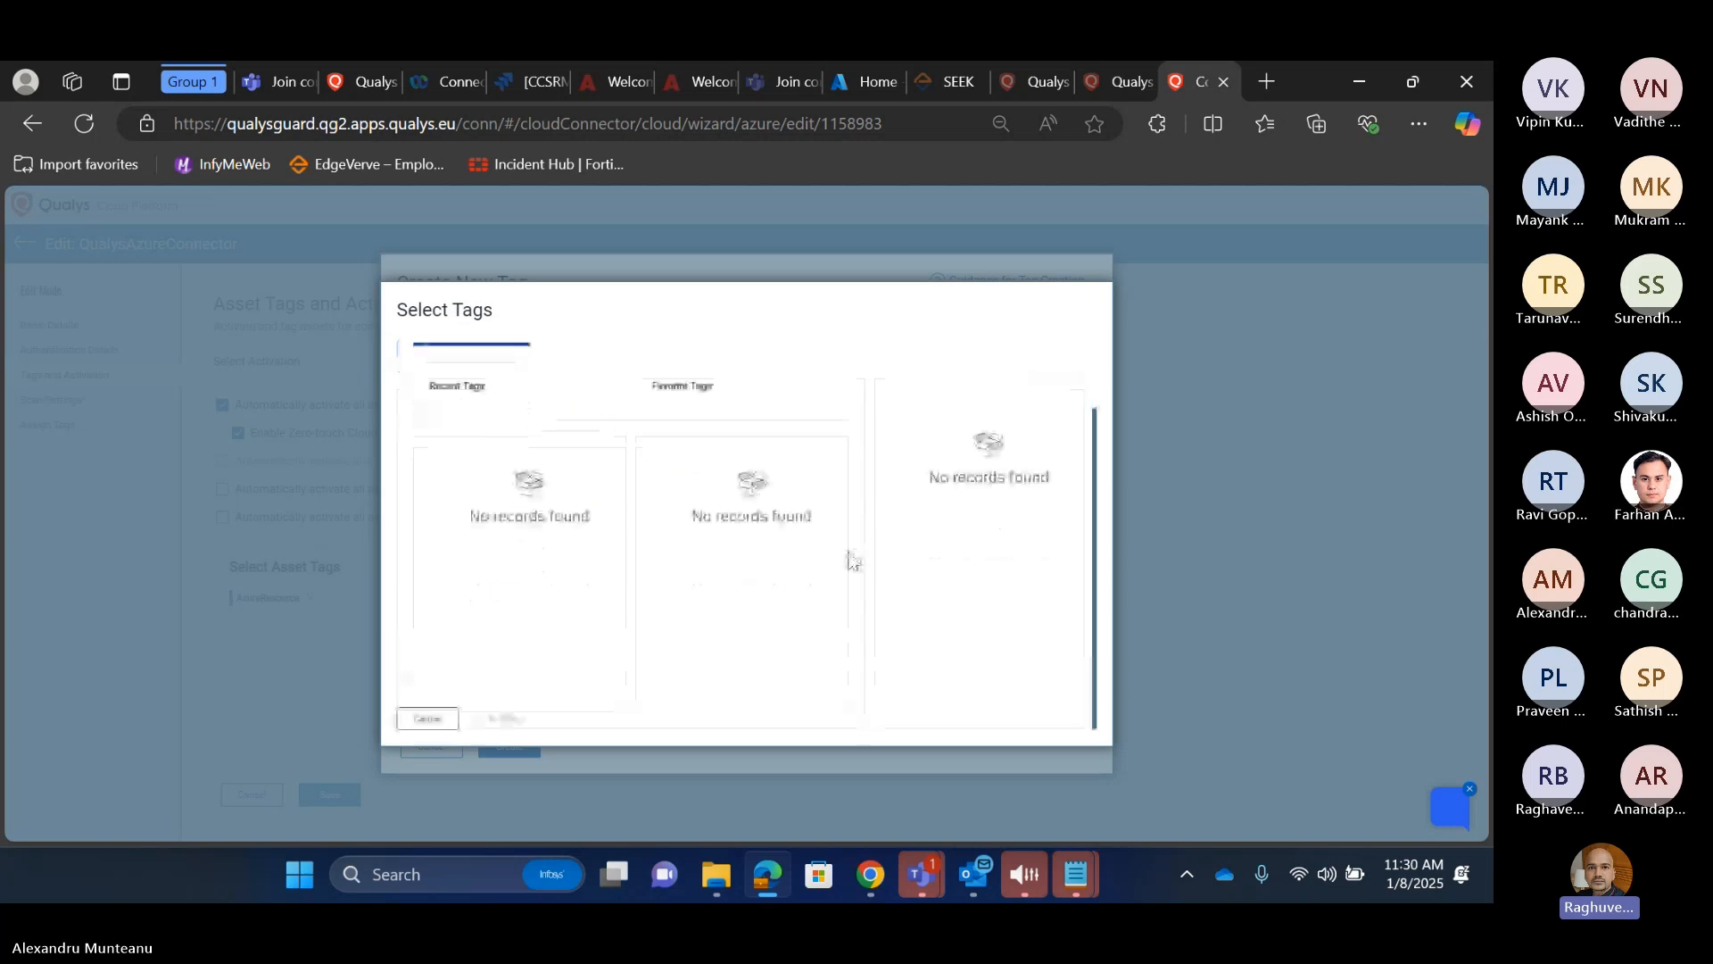
pyautogui.scroll(1, 852, 560)
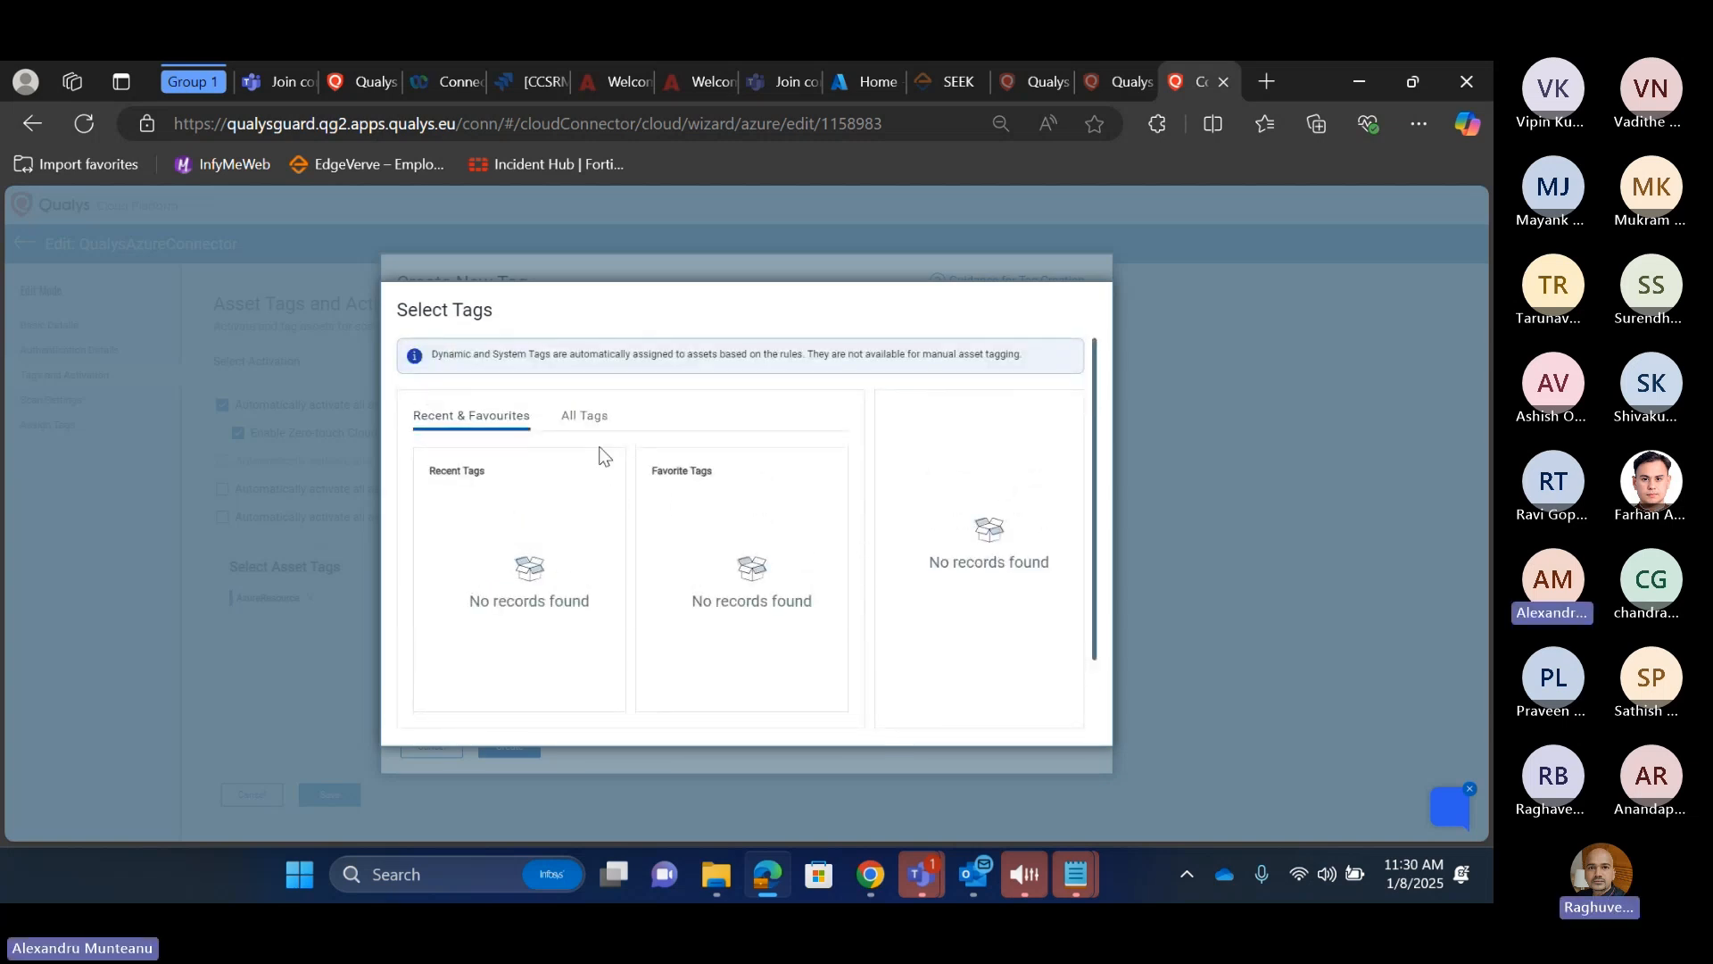
pyautogui.click(585, 419)
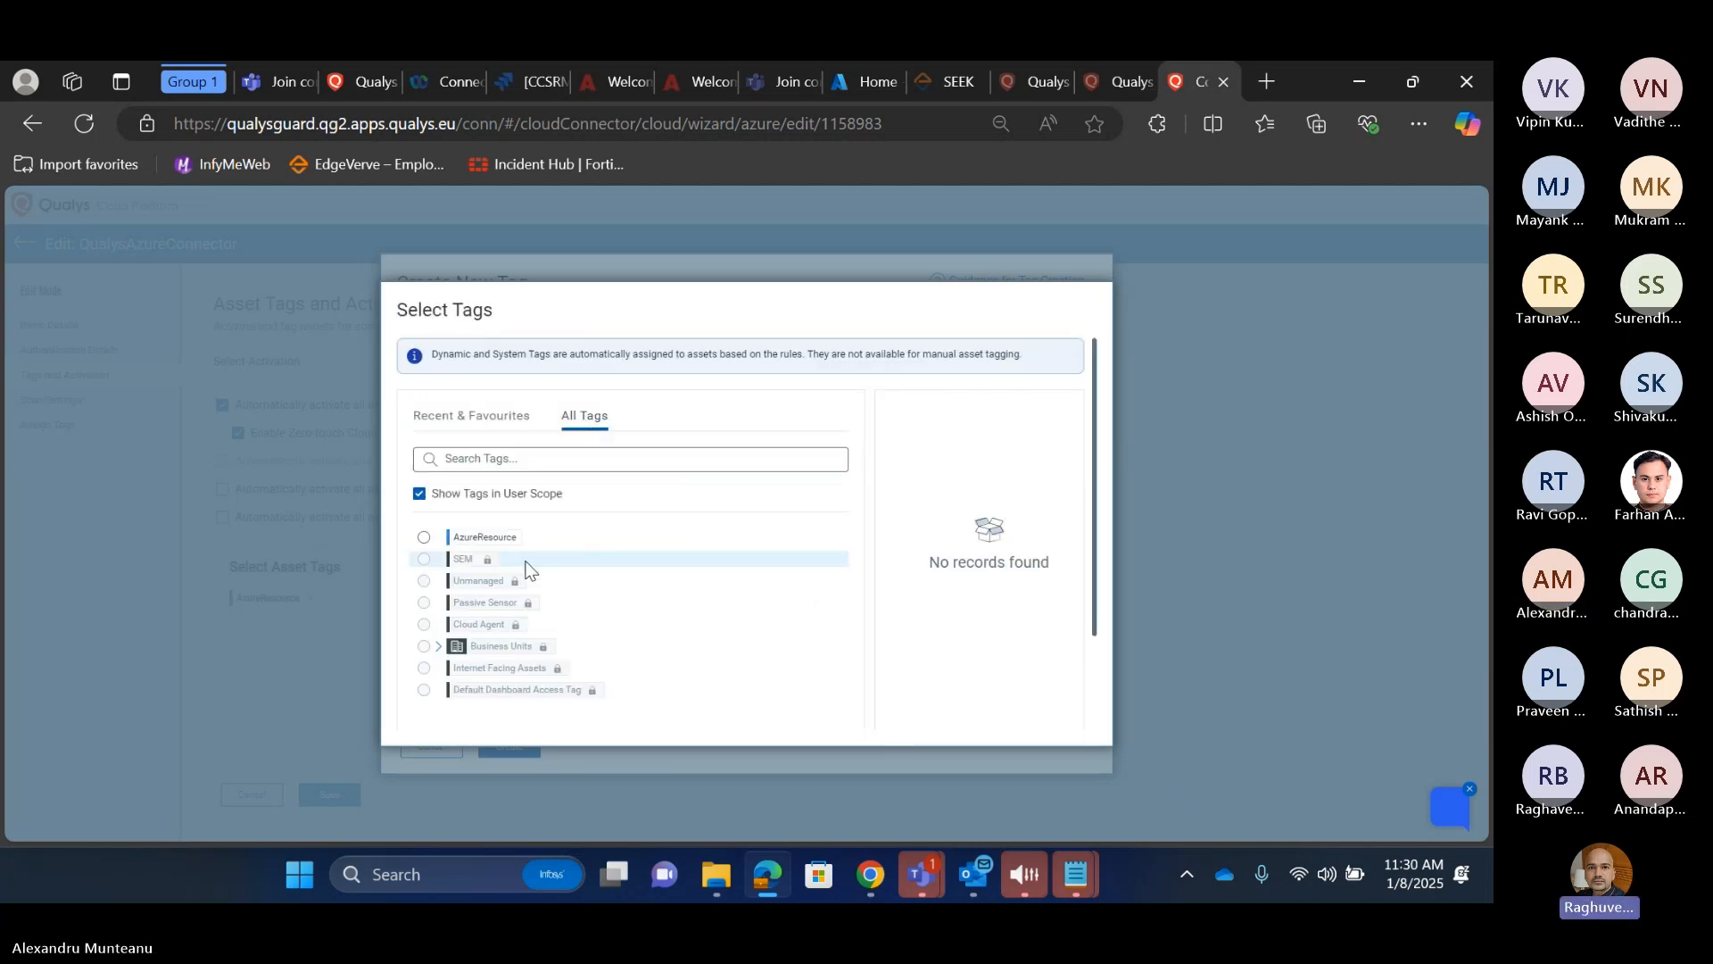
pyautogui.click(466, 412)
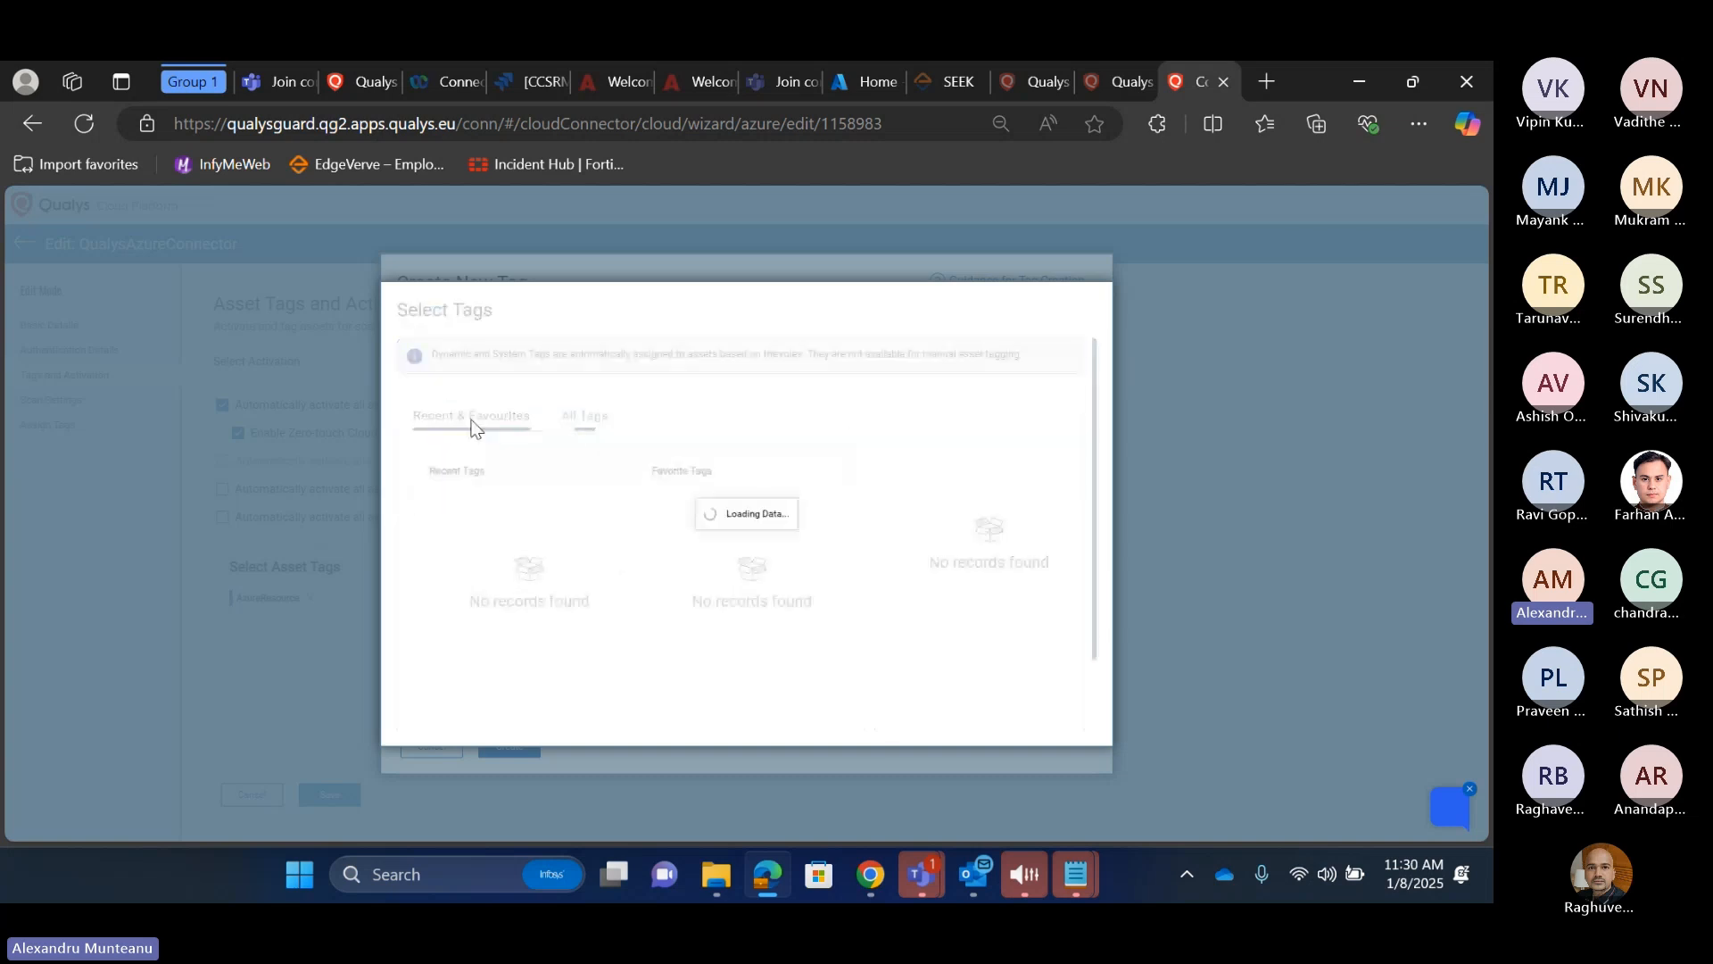
pyautogui.click(596, 421)
pyautogui.scroll(-2, 715, 504)
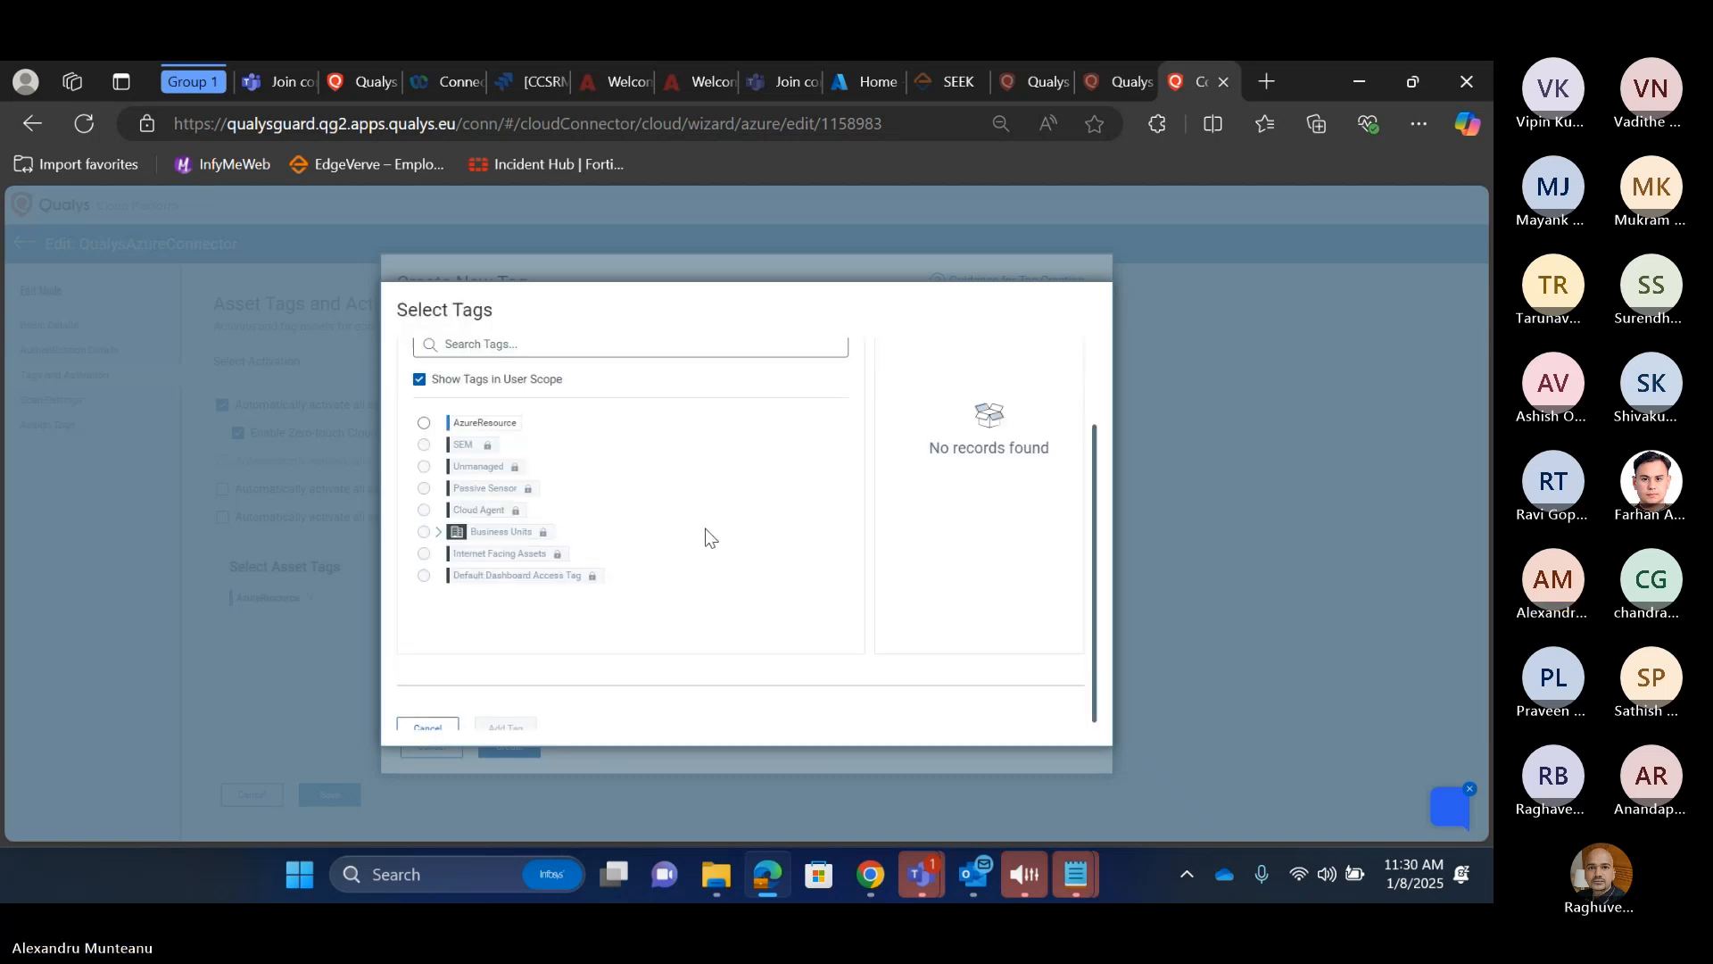
pyautogui.scroll(2, 711, 543)
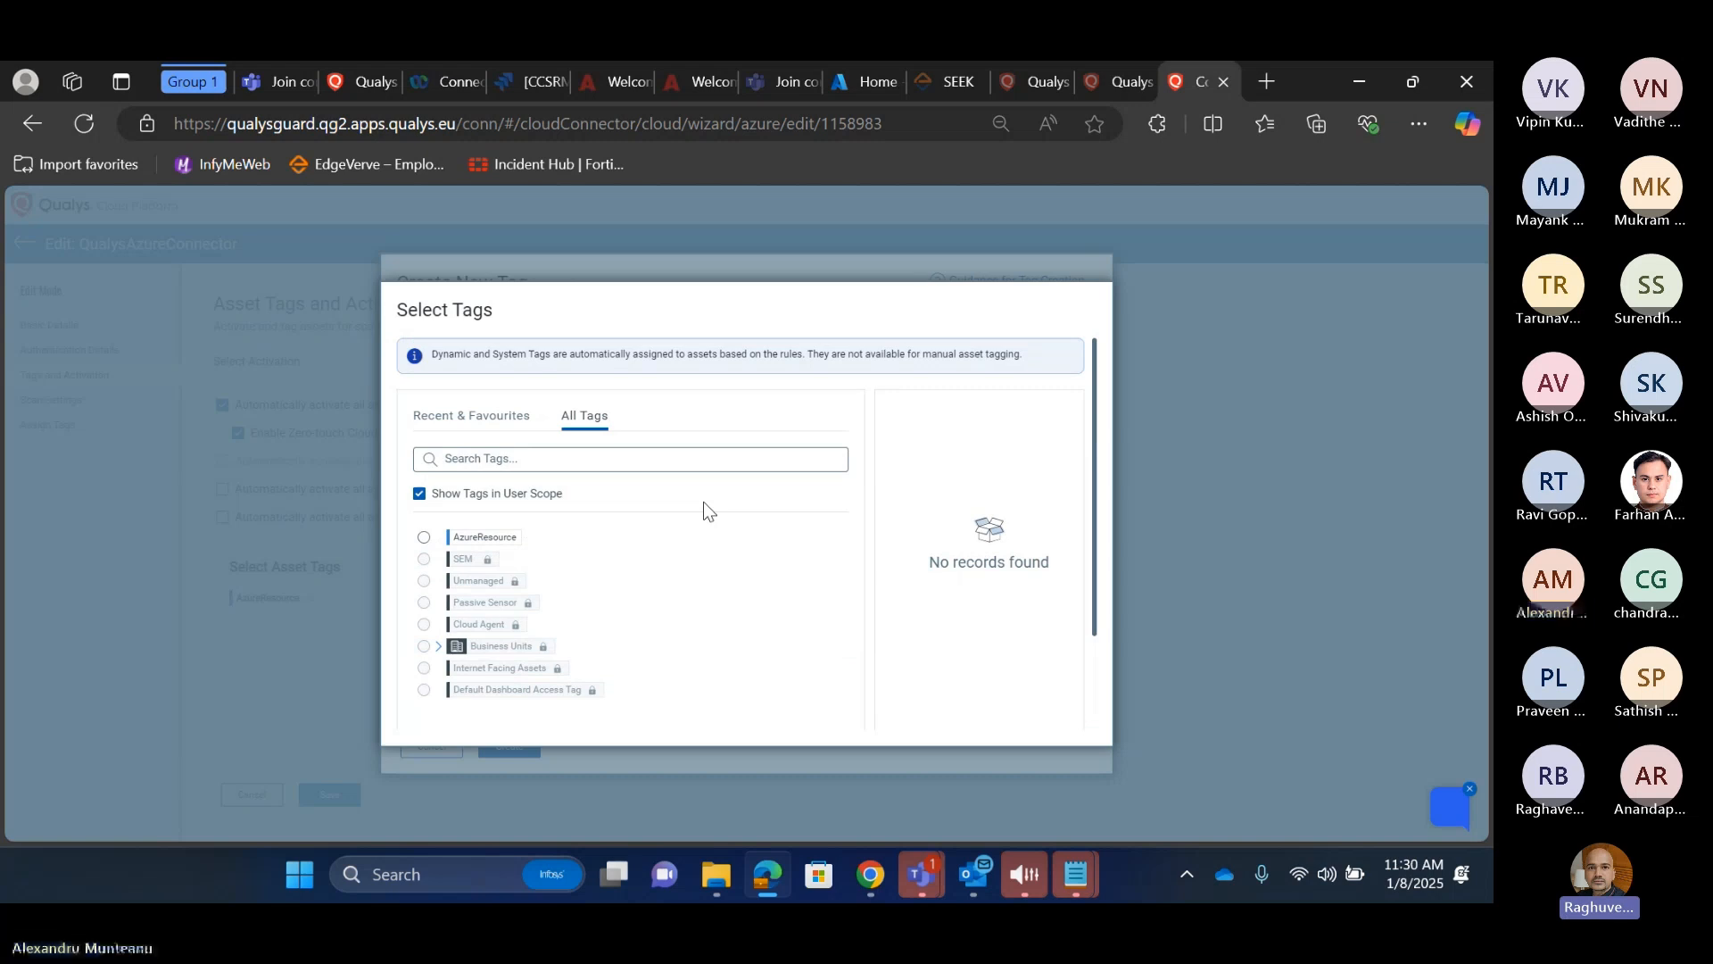
# Step: Choose AzureResource as the parent tag for the new tag and add it
pyautogui.scroll(-2, 745, 555)
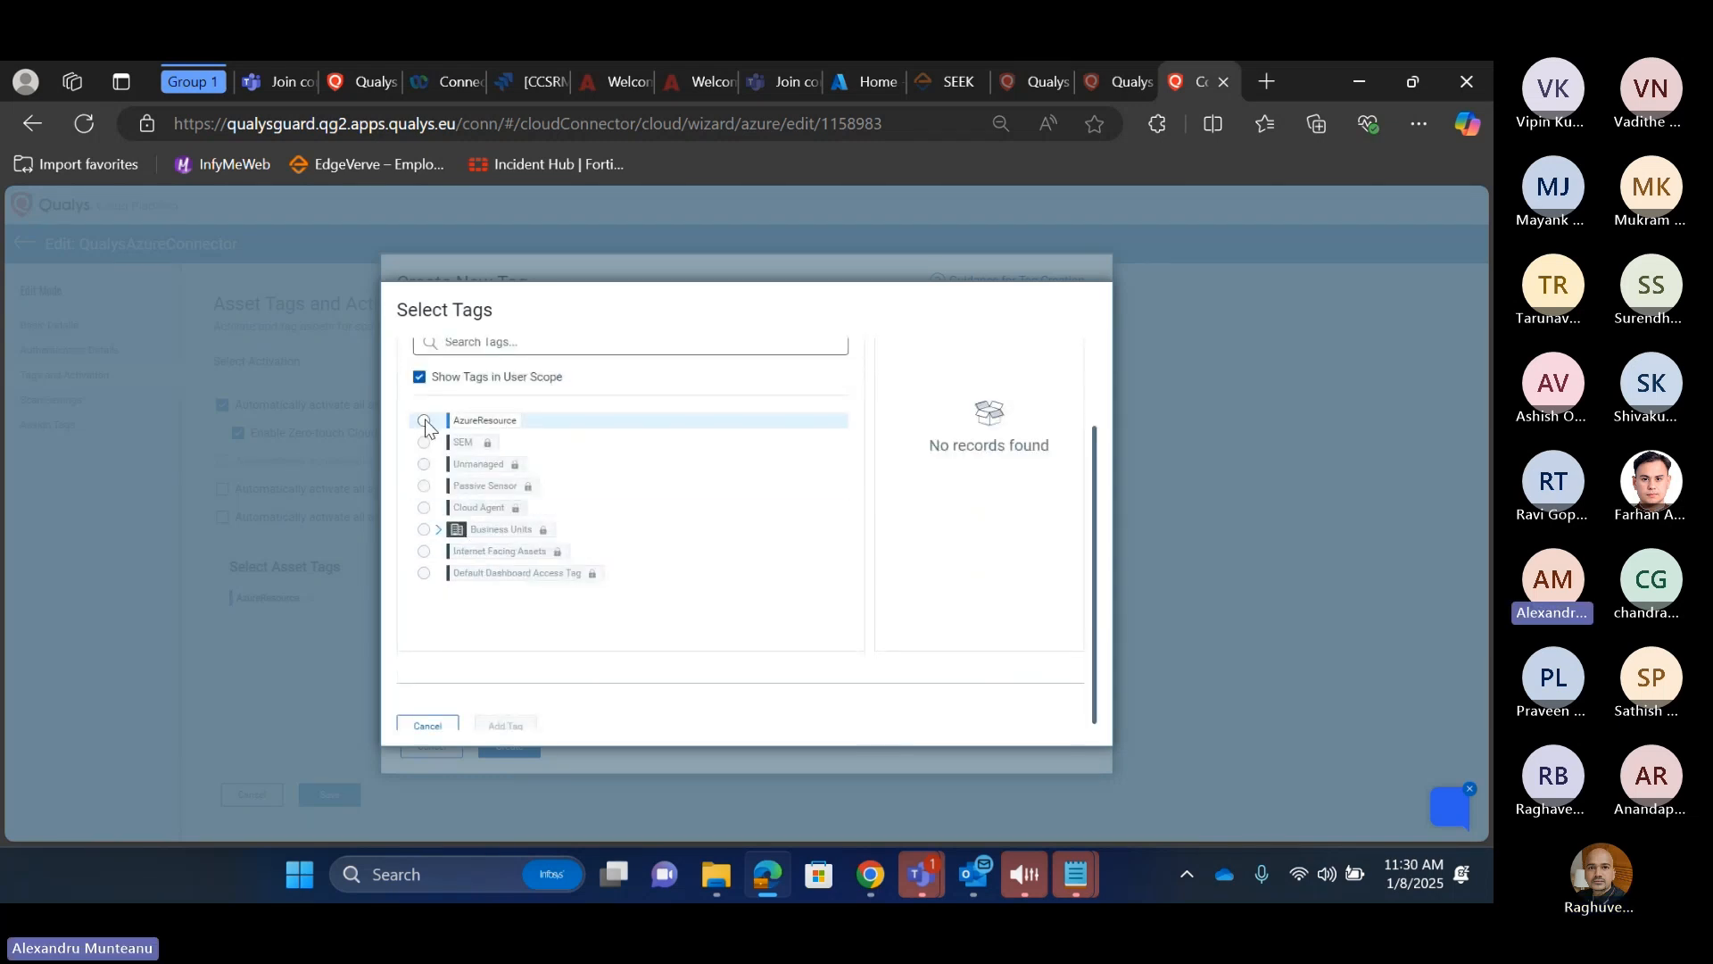
pyautogui.click(439, 529)
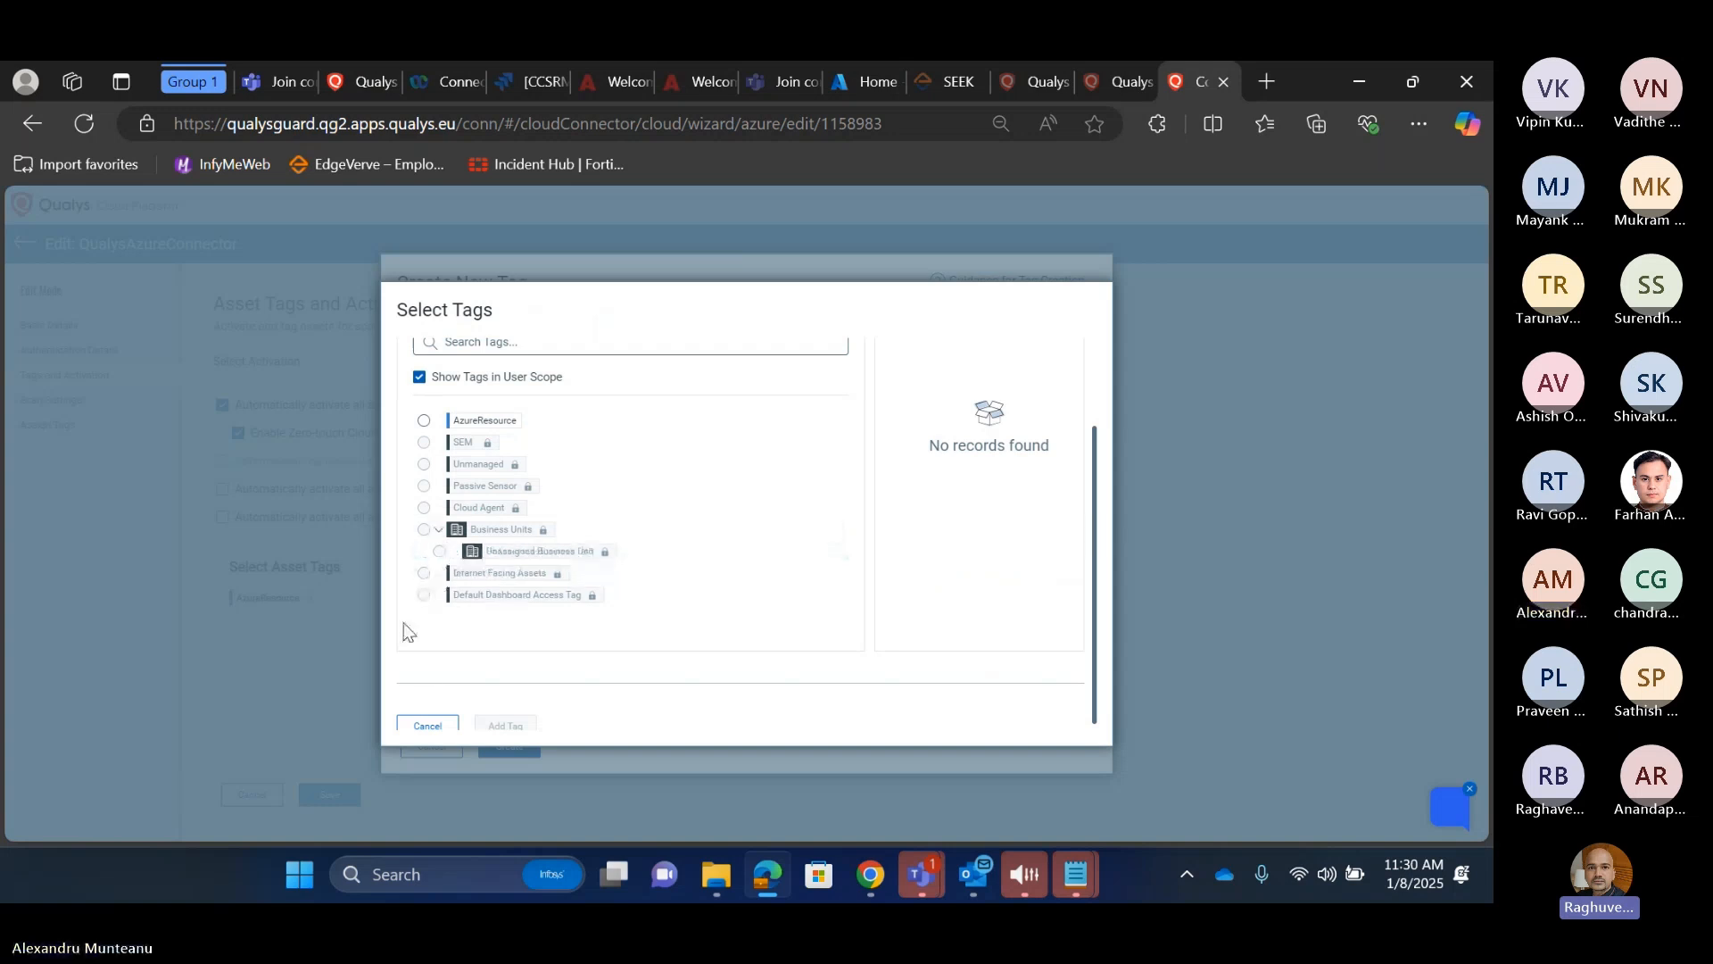
pyautogui.scroll(1, 559, 662)
pyautogui.scroll(-1, 548, 675)
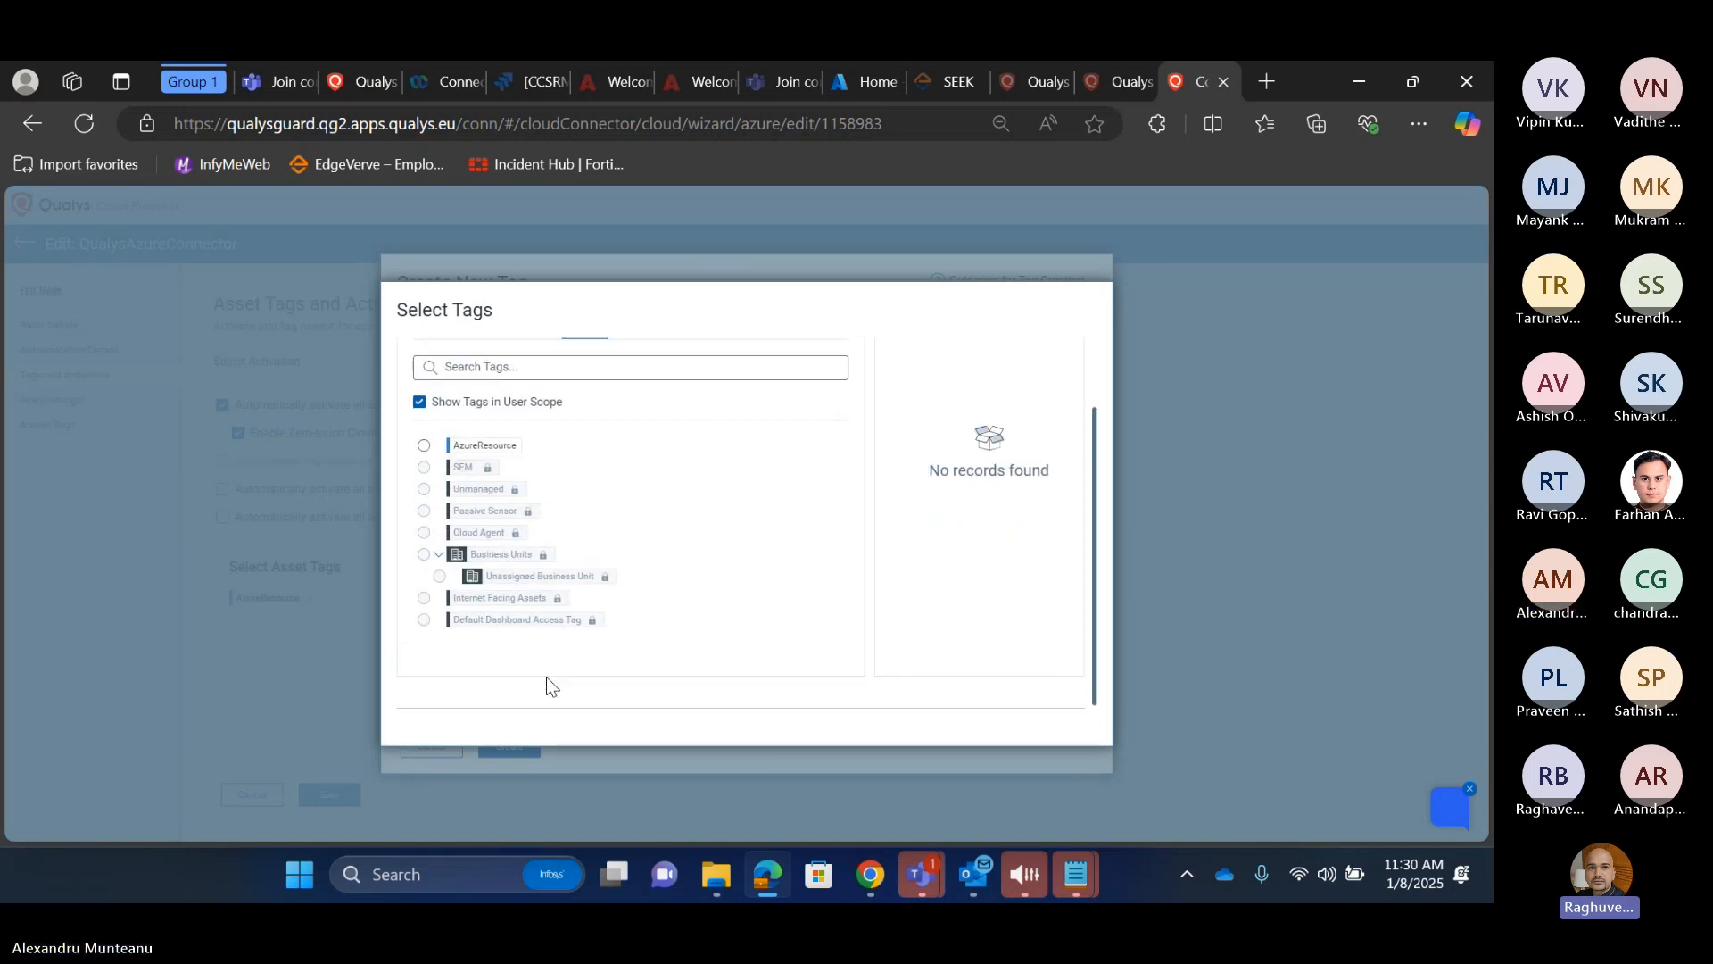
pyautogui.scroll(2, 478, 535)
pyautogui.click(425, 536)
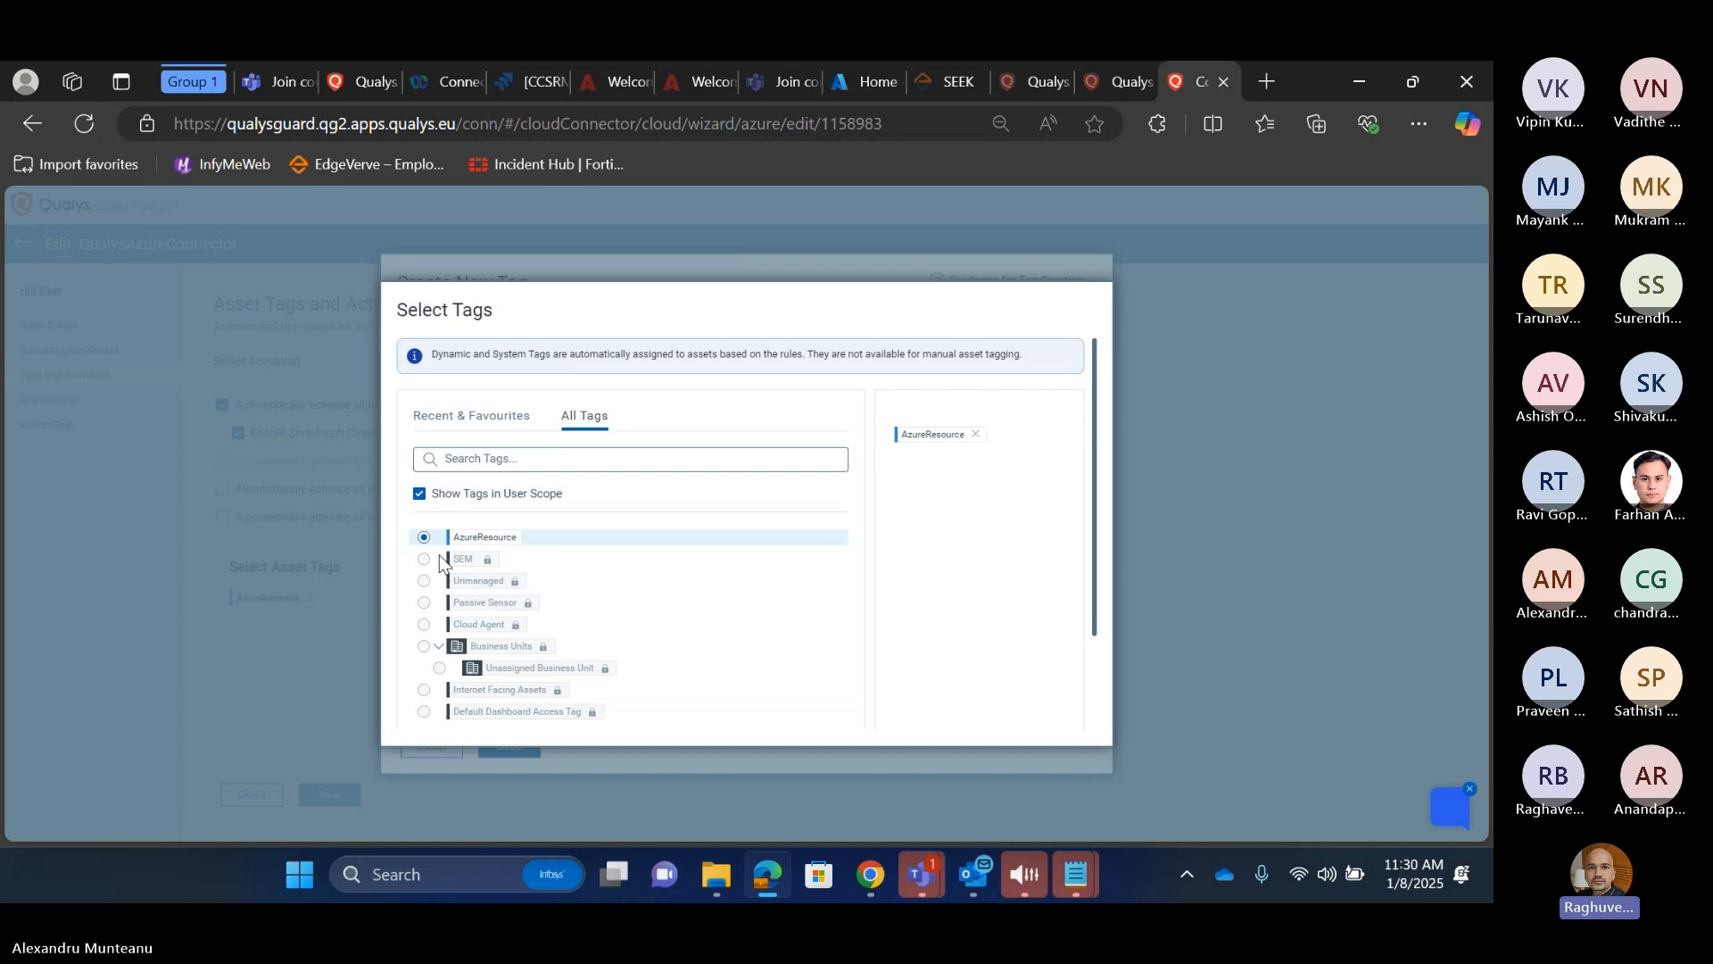
pyautogui.scroll(-2, 446, 580)
pyautogui.click(500, 715)
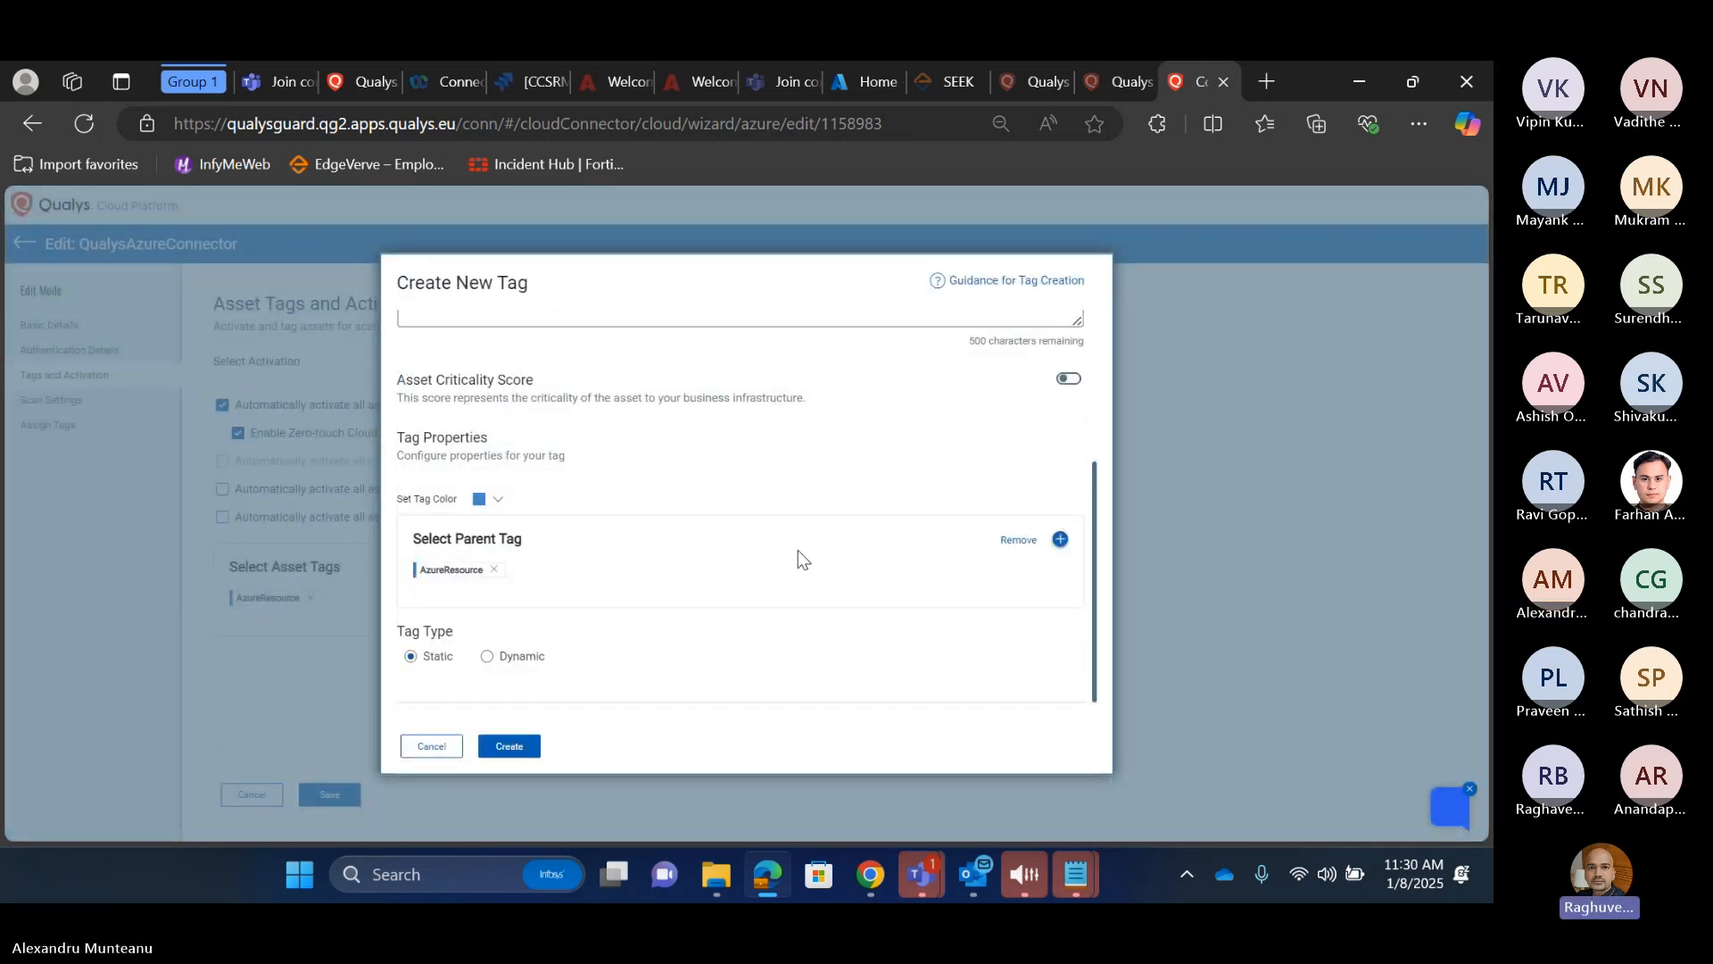
# Step: Review the new tag's properties and create it as a Static tag
pyautogui.scroll(2, 816, 560)
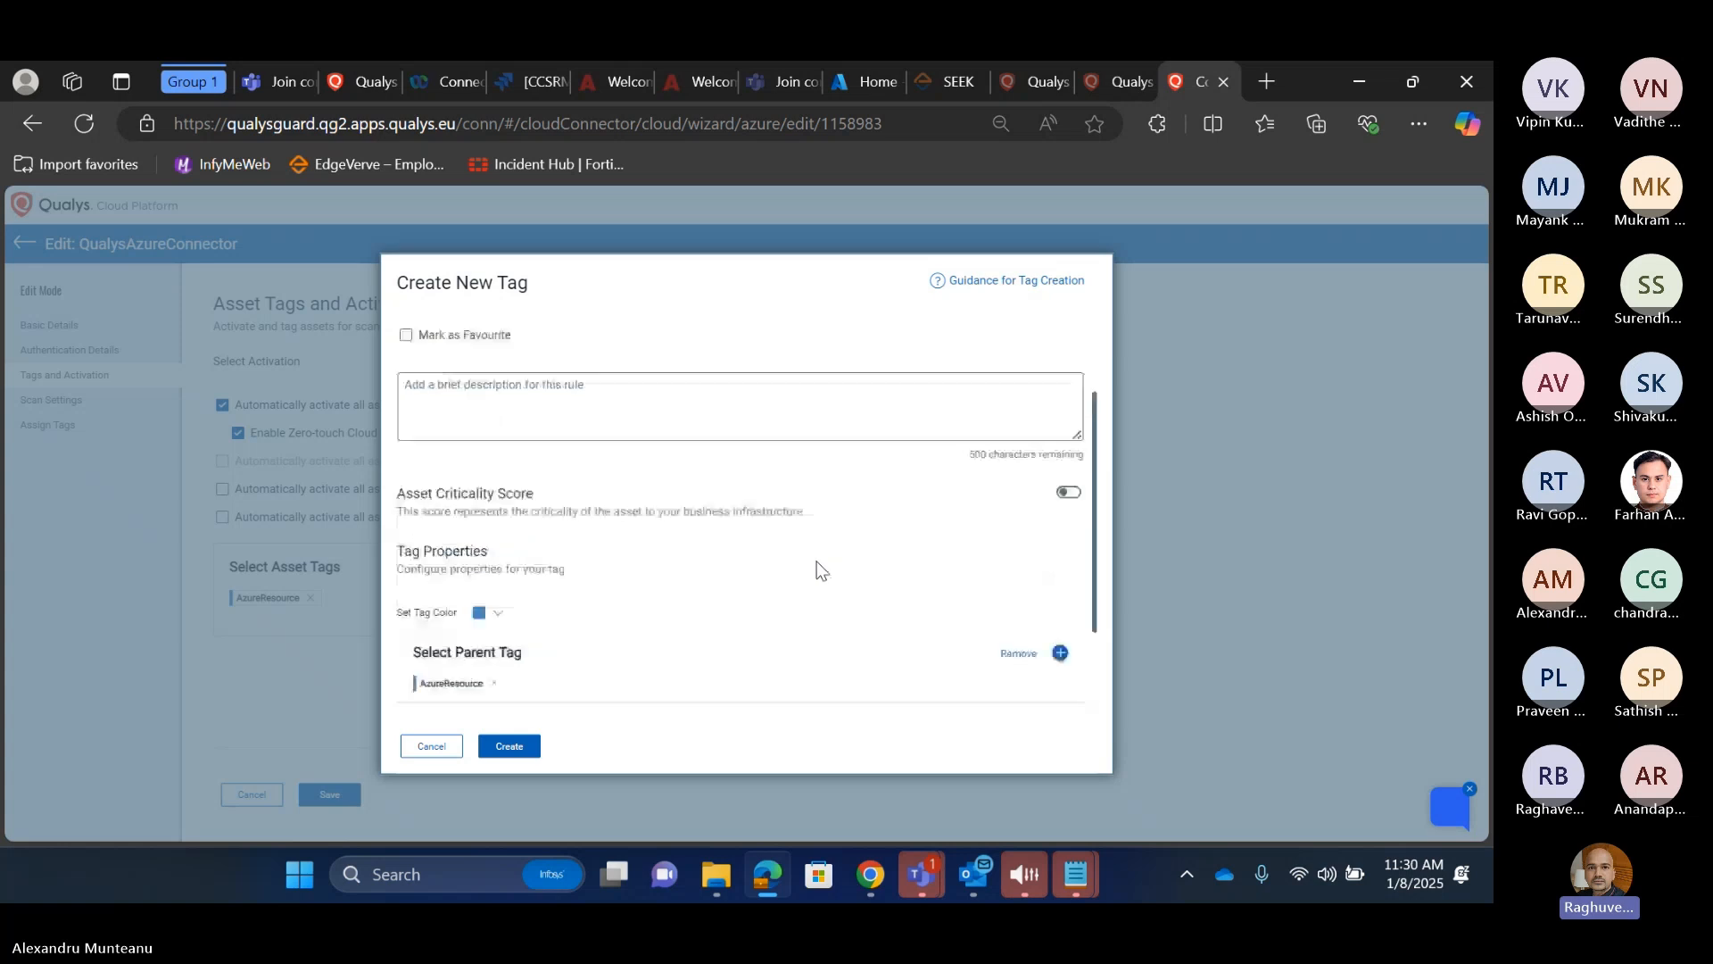
pyautogui.scroll(-2, 819, 571)
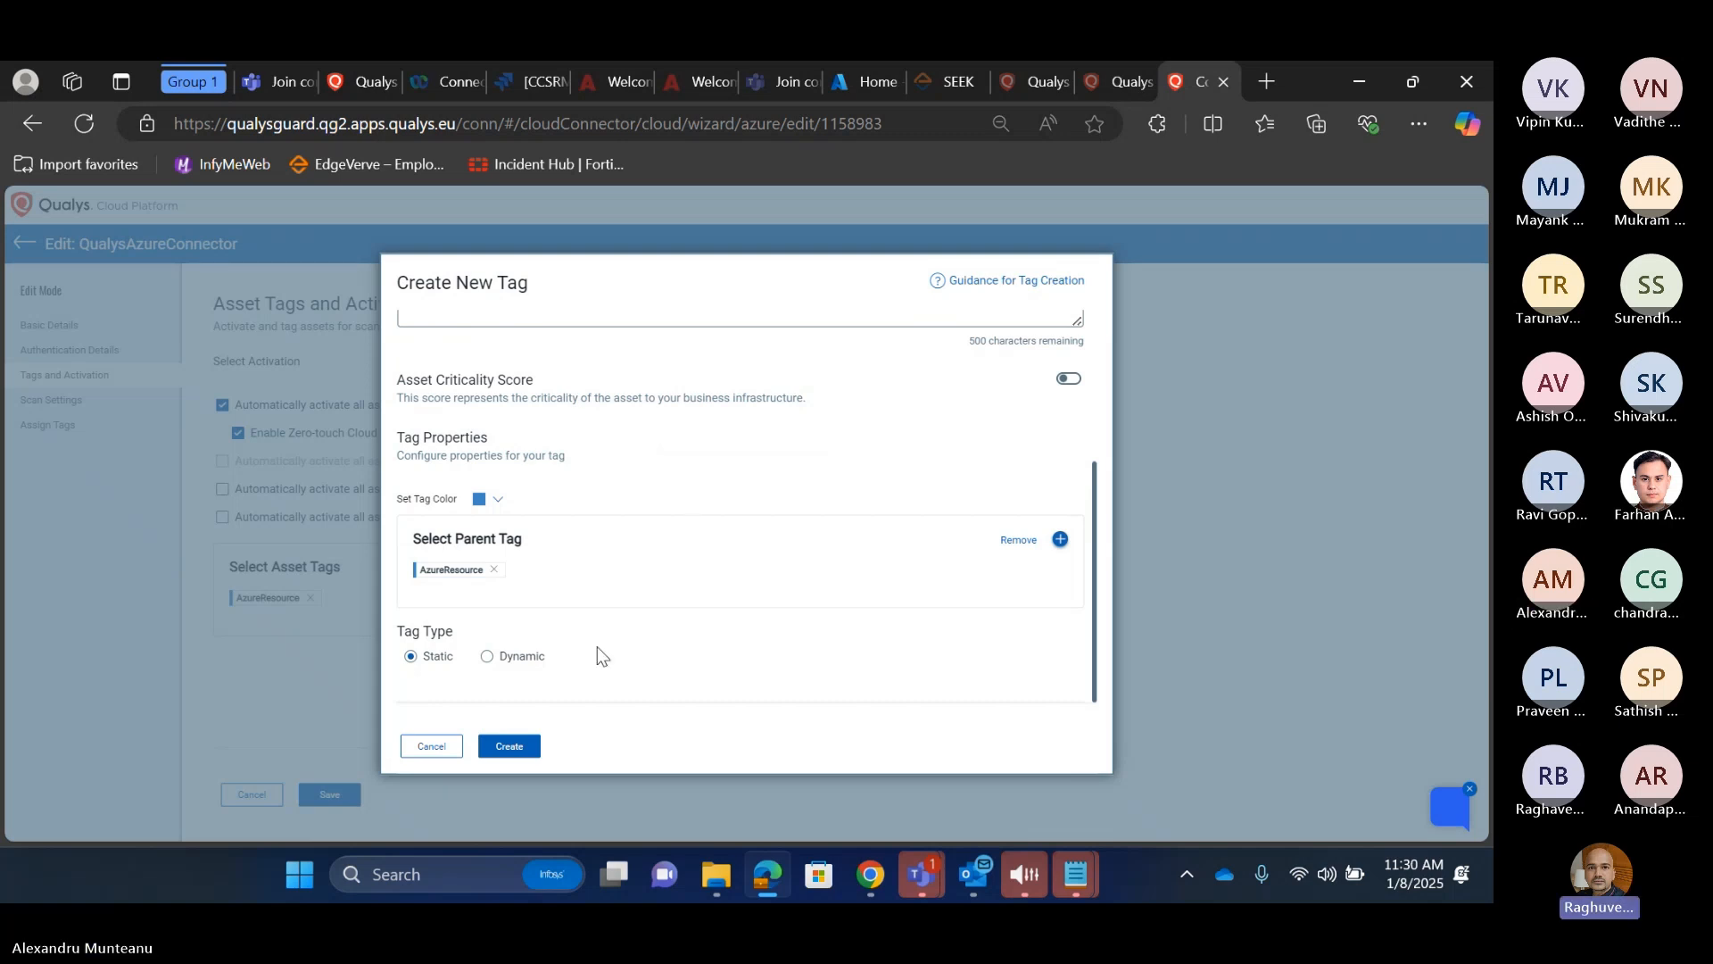
pyautogui.click(525, 754)
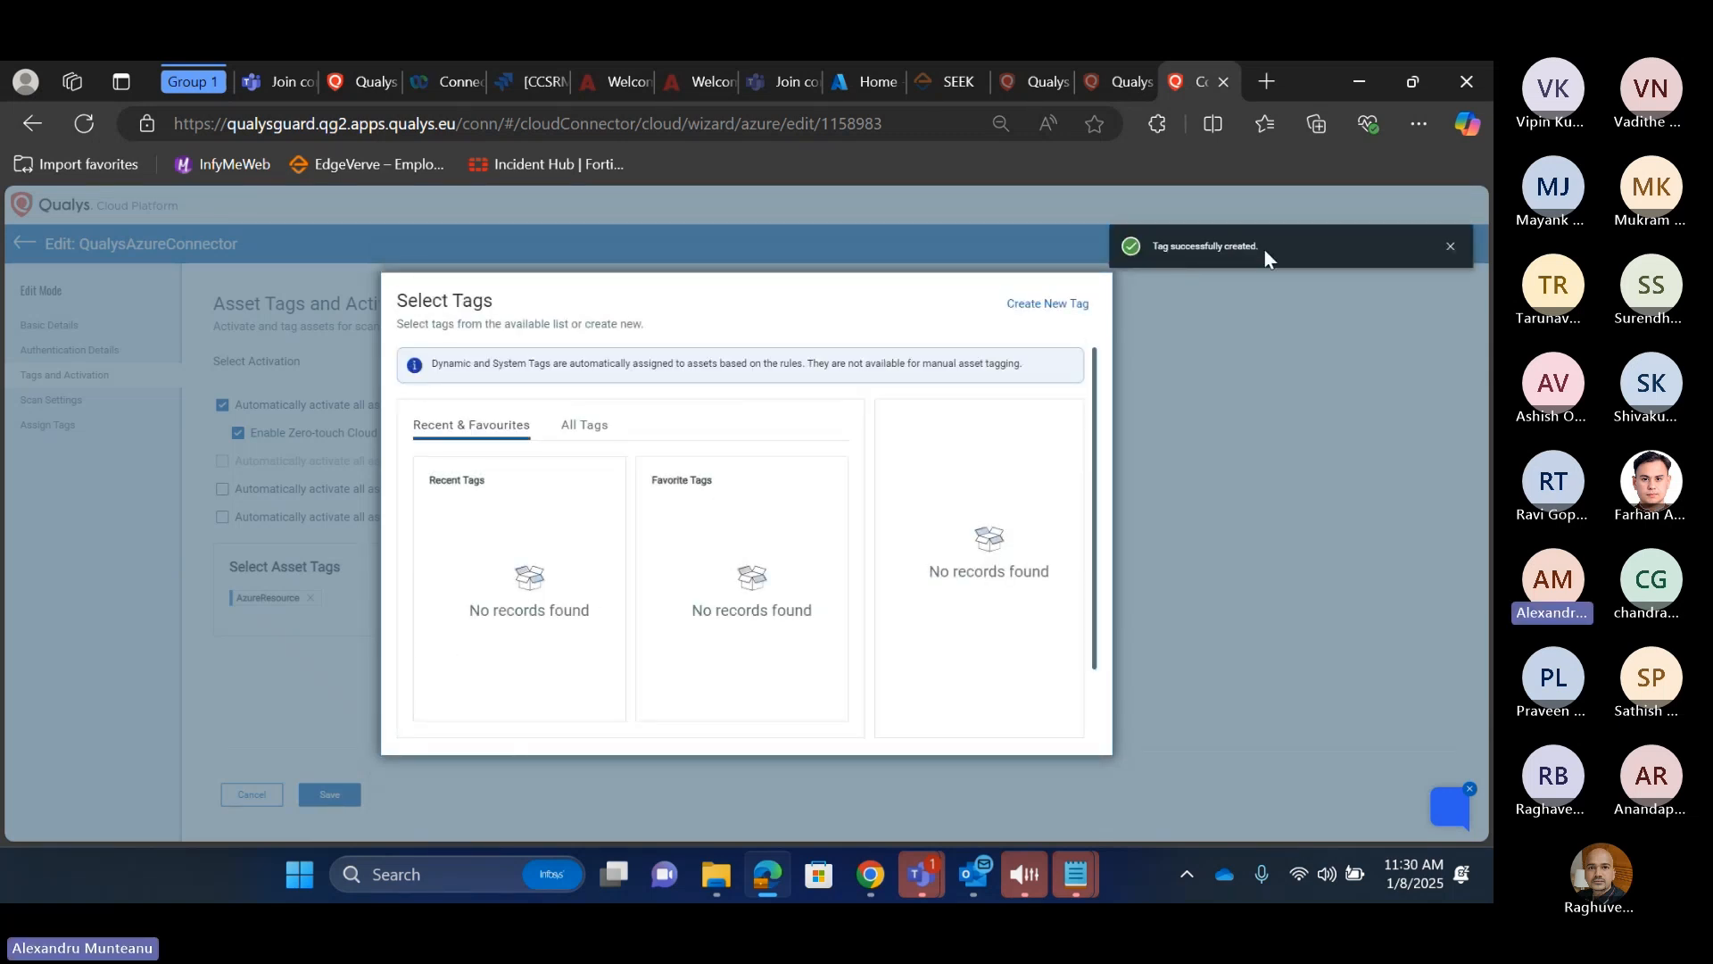
# Step: Leave the tag selection and save the tags and activation settings of QualysAzureConnector
pyautogui.doubleClick(1239, 248)
pyautogui.click(1238, 248)
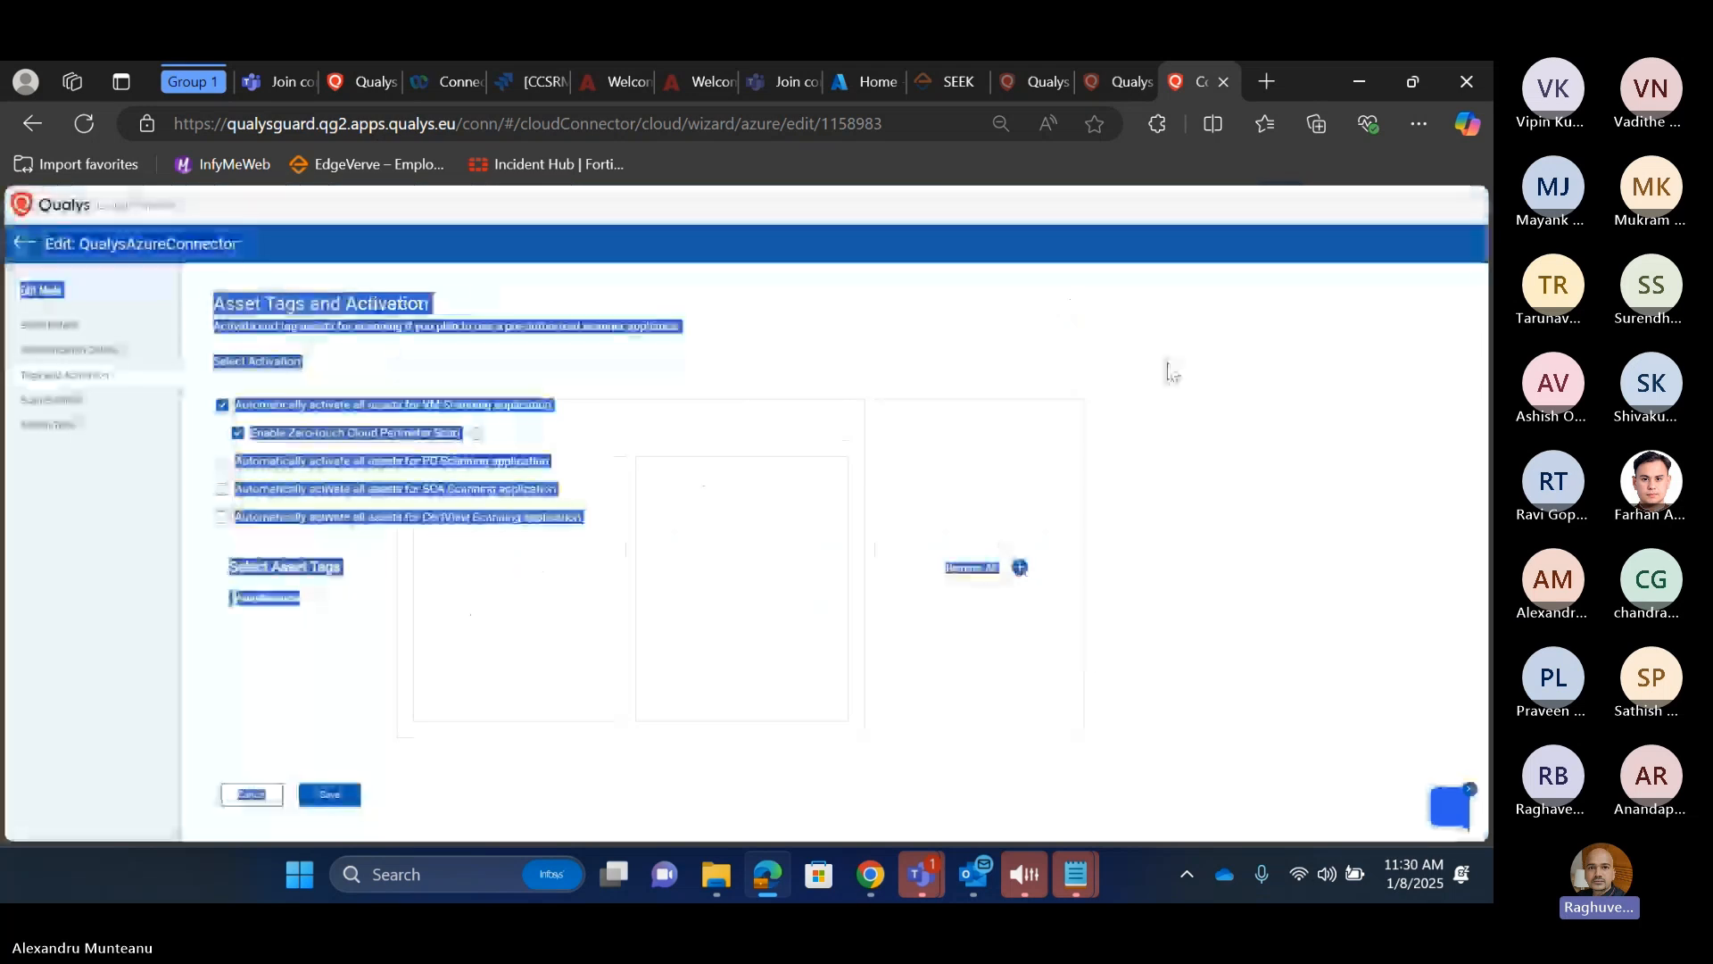
pyautogui.click(790, 561)
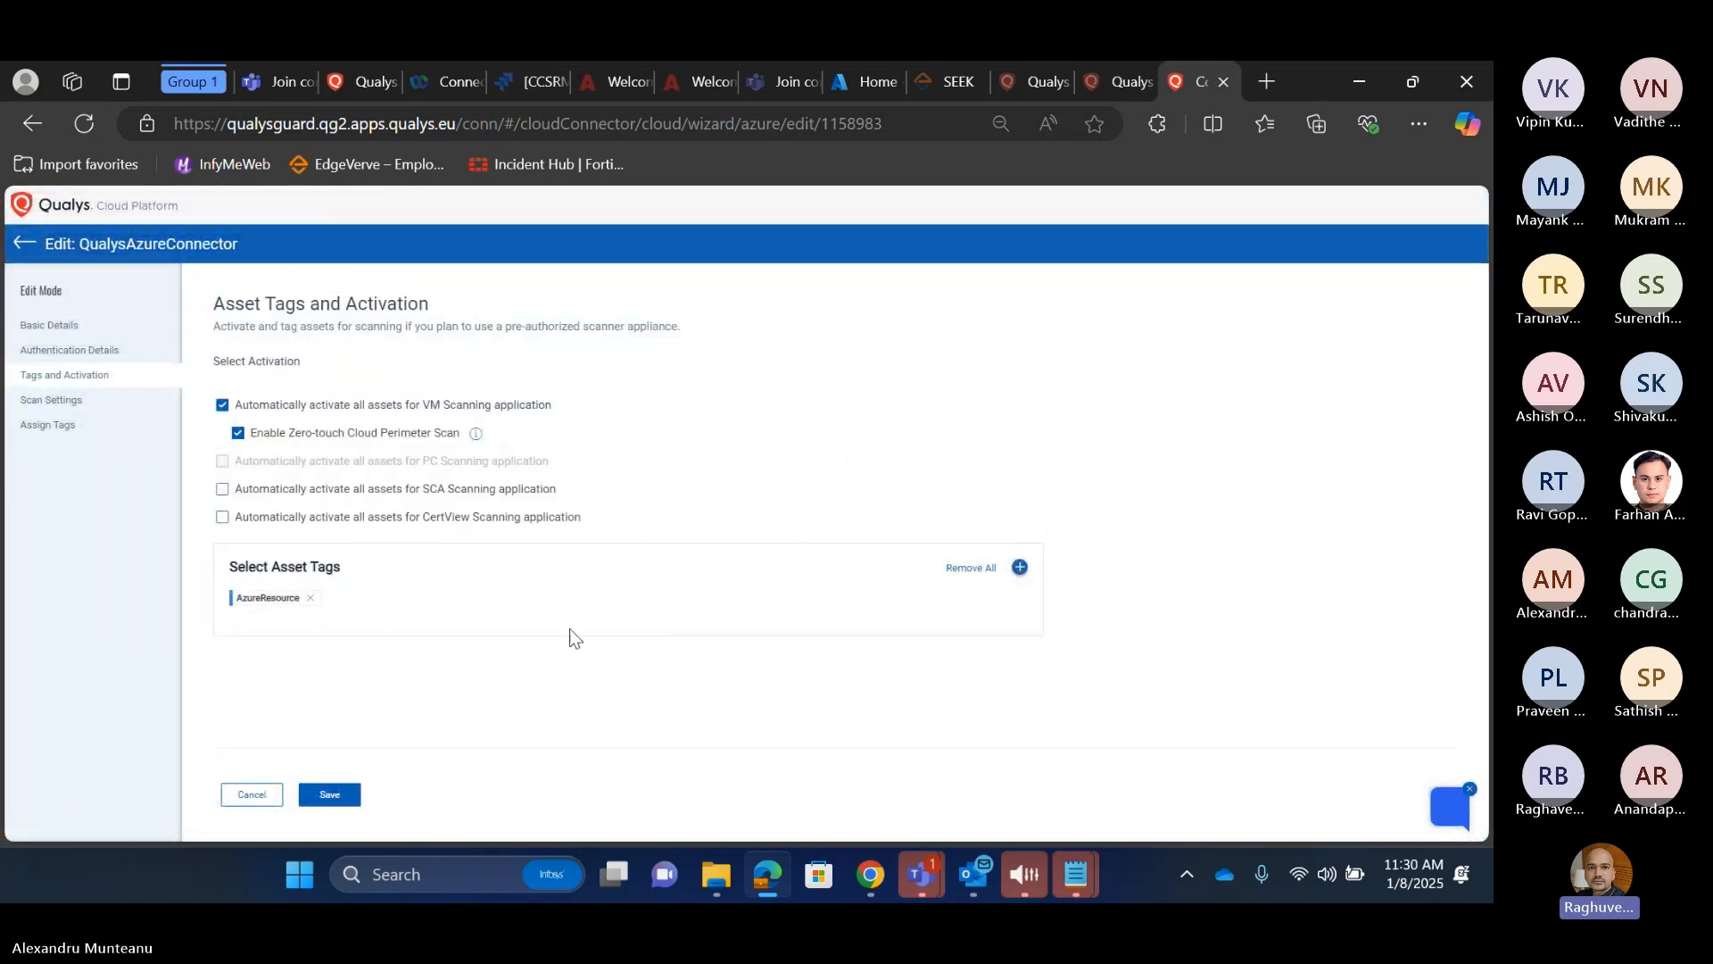
pyautogui.click(331, 796)
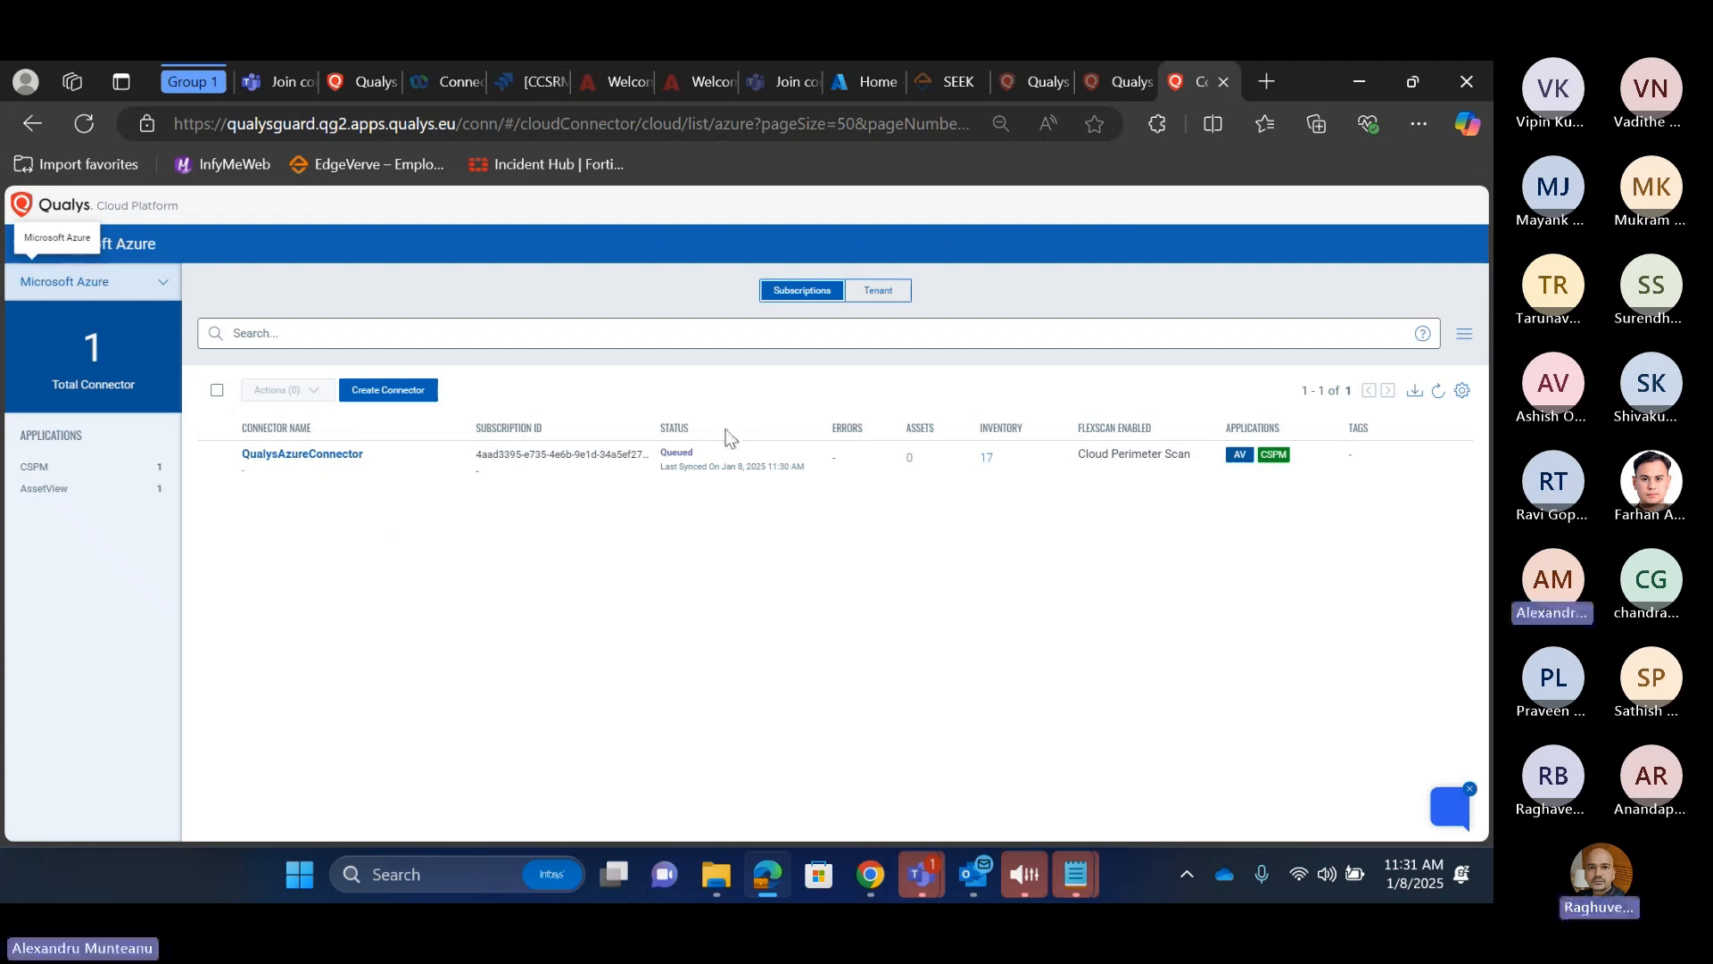
# Step: Run the QualysAzureConnector from the Microsoft Azure connector list and confirm the run
pyautogui.click(217, 461)
pyautogui.click(287, 390)
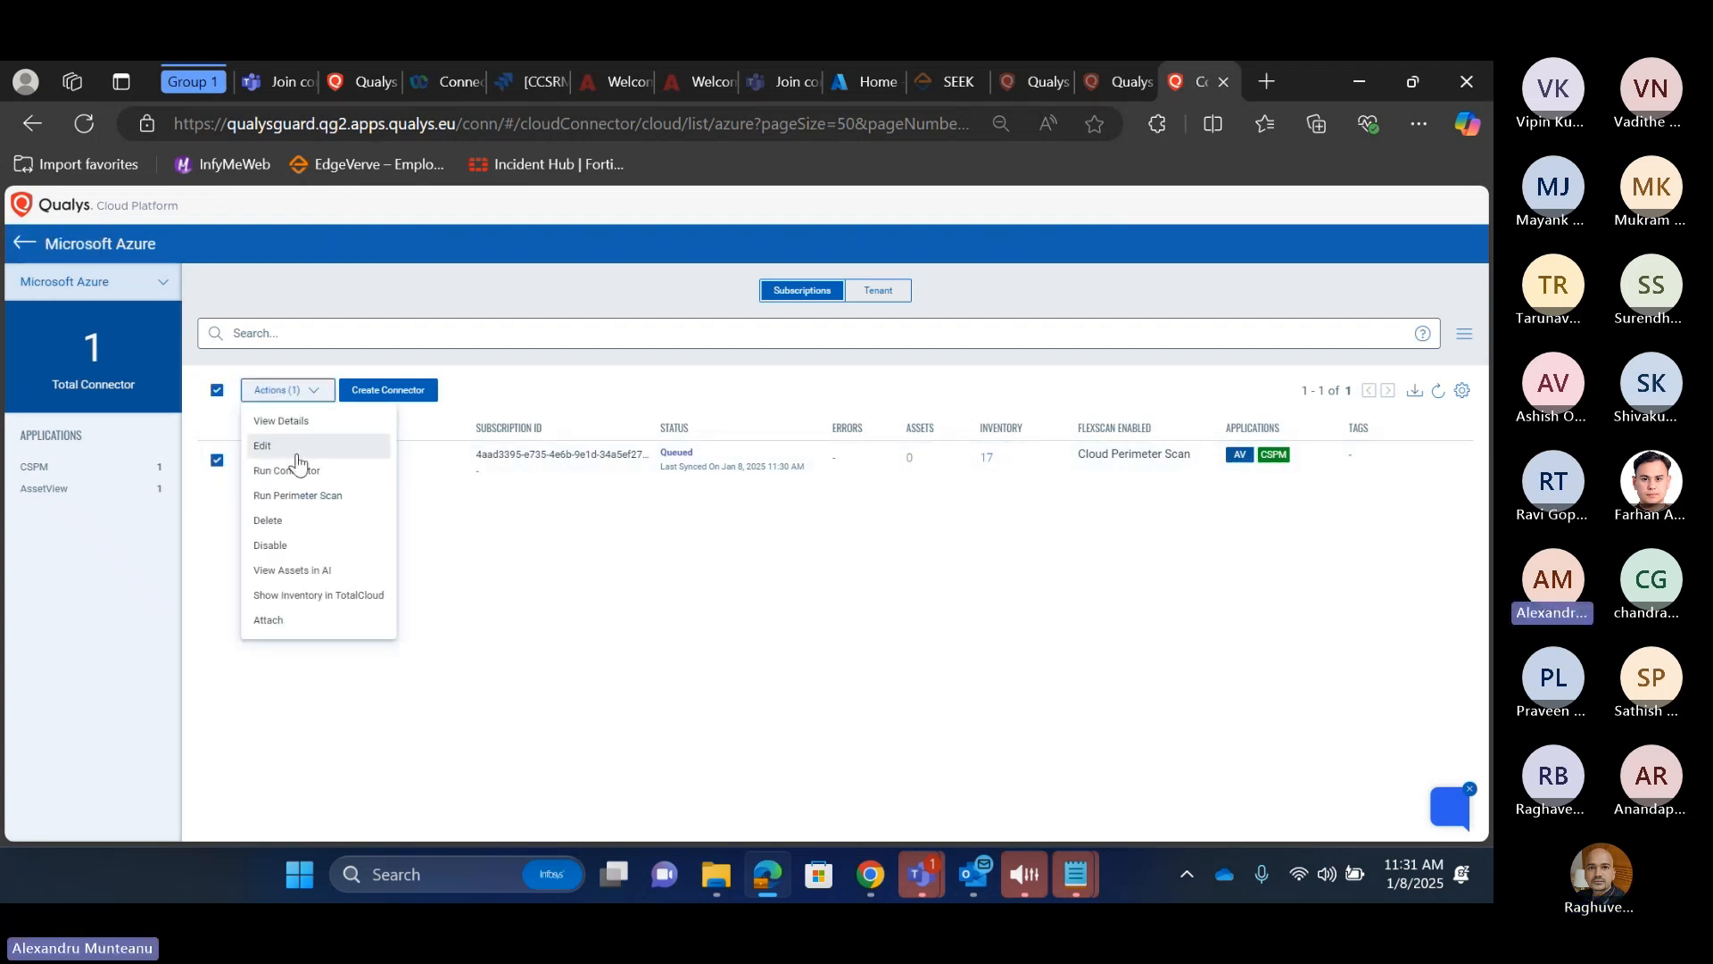
pyautogui.click(576, 593)
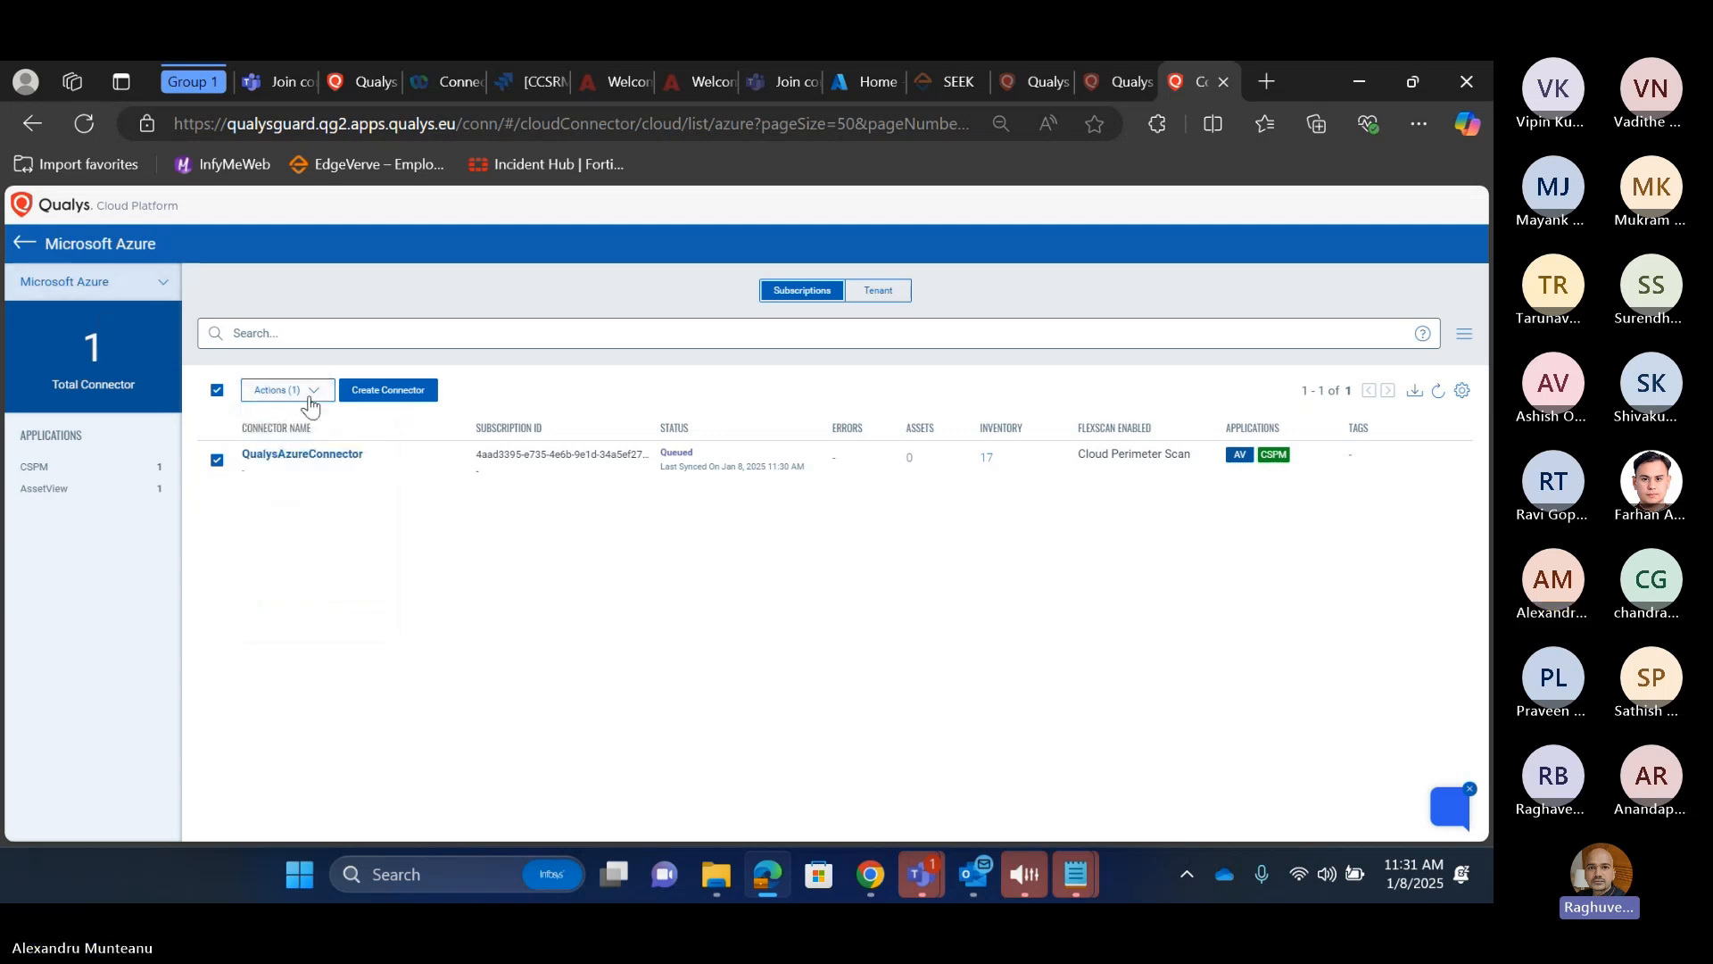
pyautogui.click(310, 406)
pyautogui.click(295, 475)
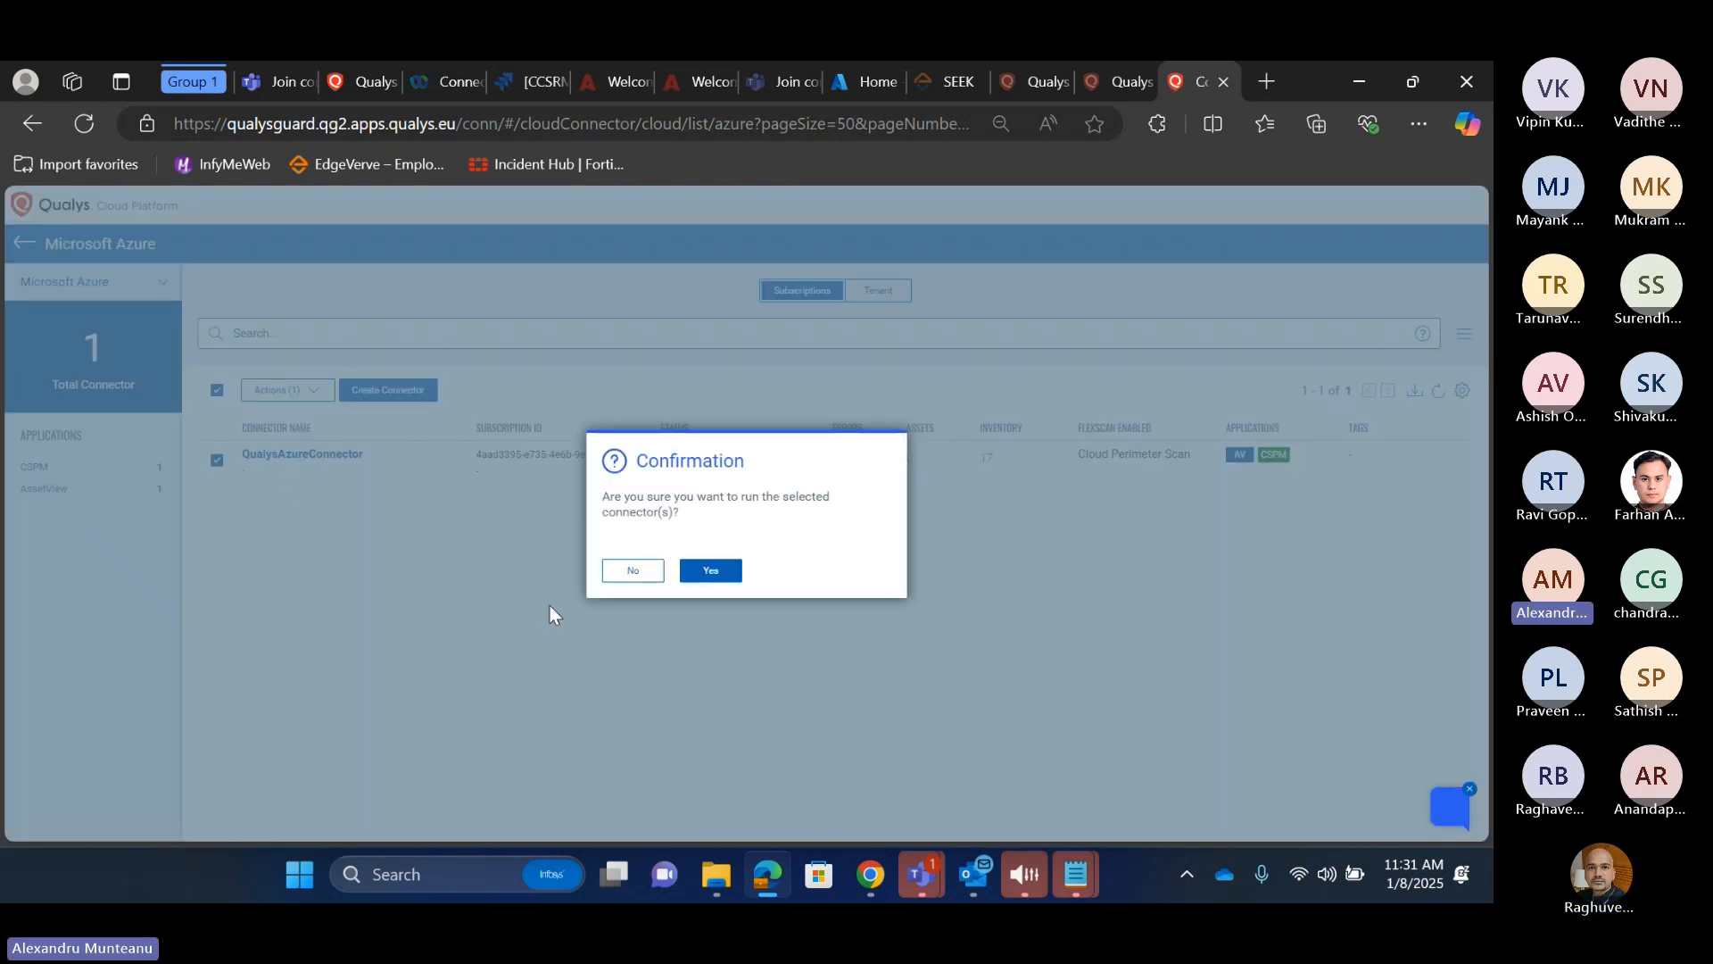
pyautogui.click(707, 573)
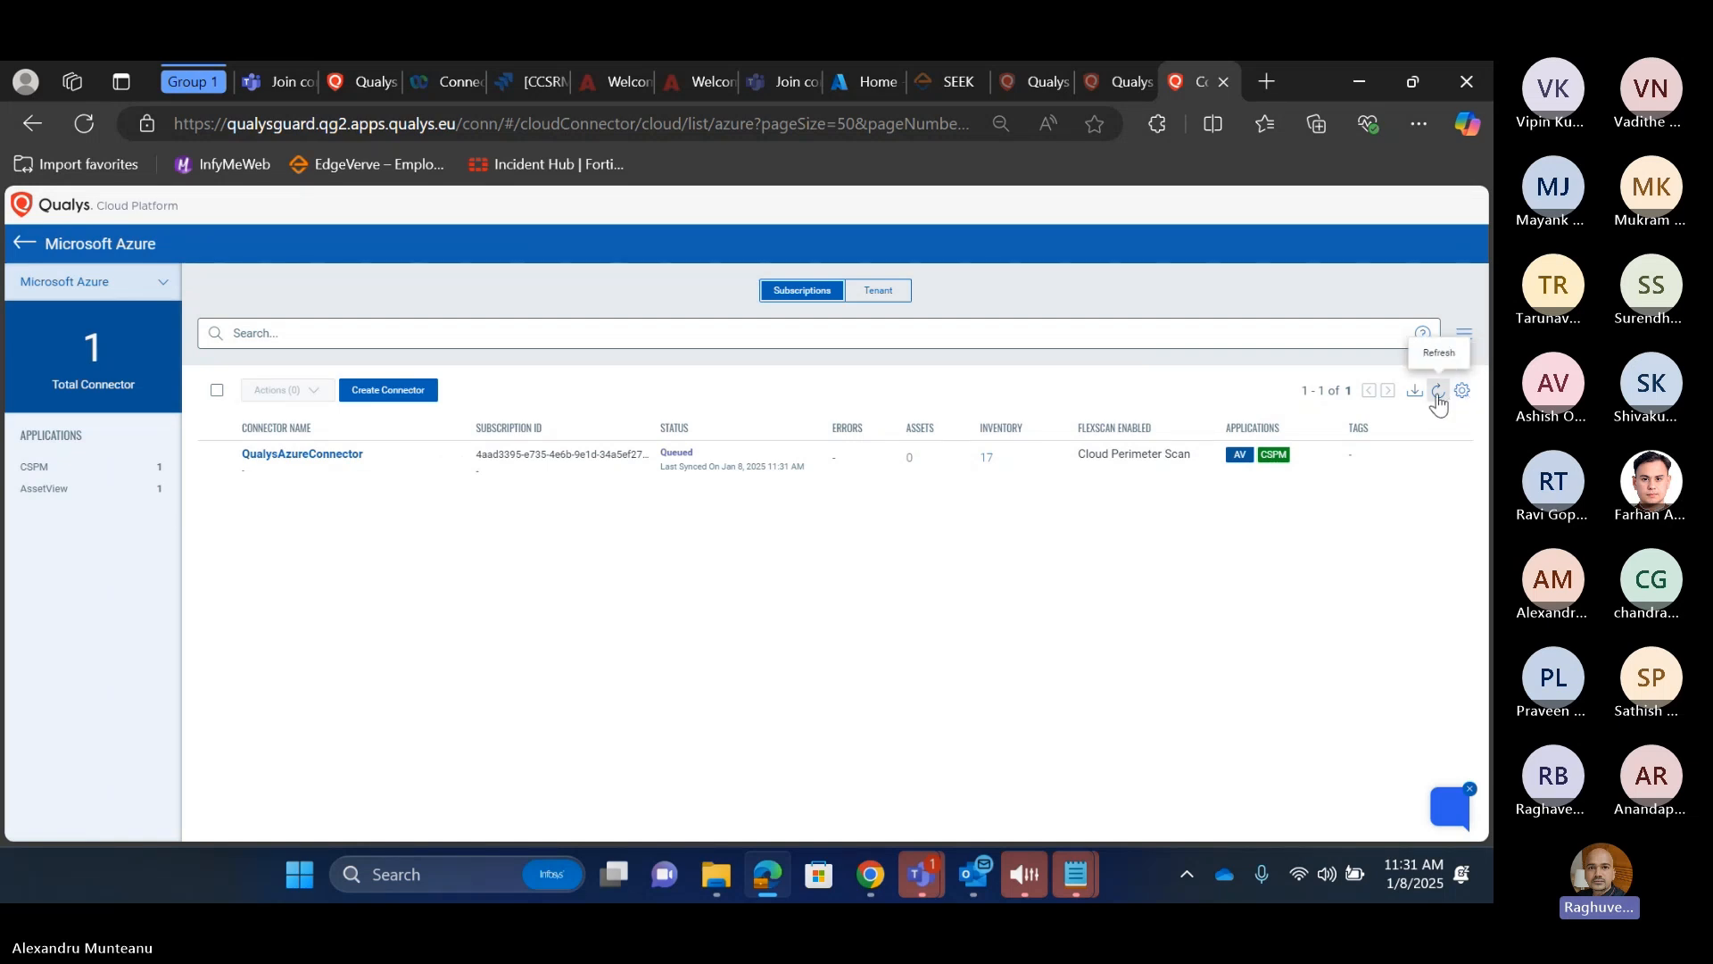
# Step: Switch to the Azure portal in Chrome, refresh the virtual machines list, and return to Qualys in Edge
pyautogui.click(871, 875)
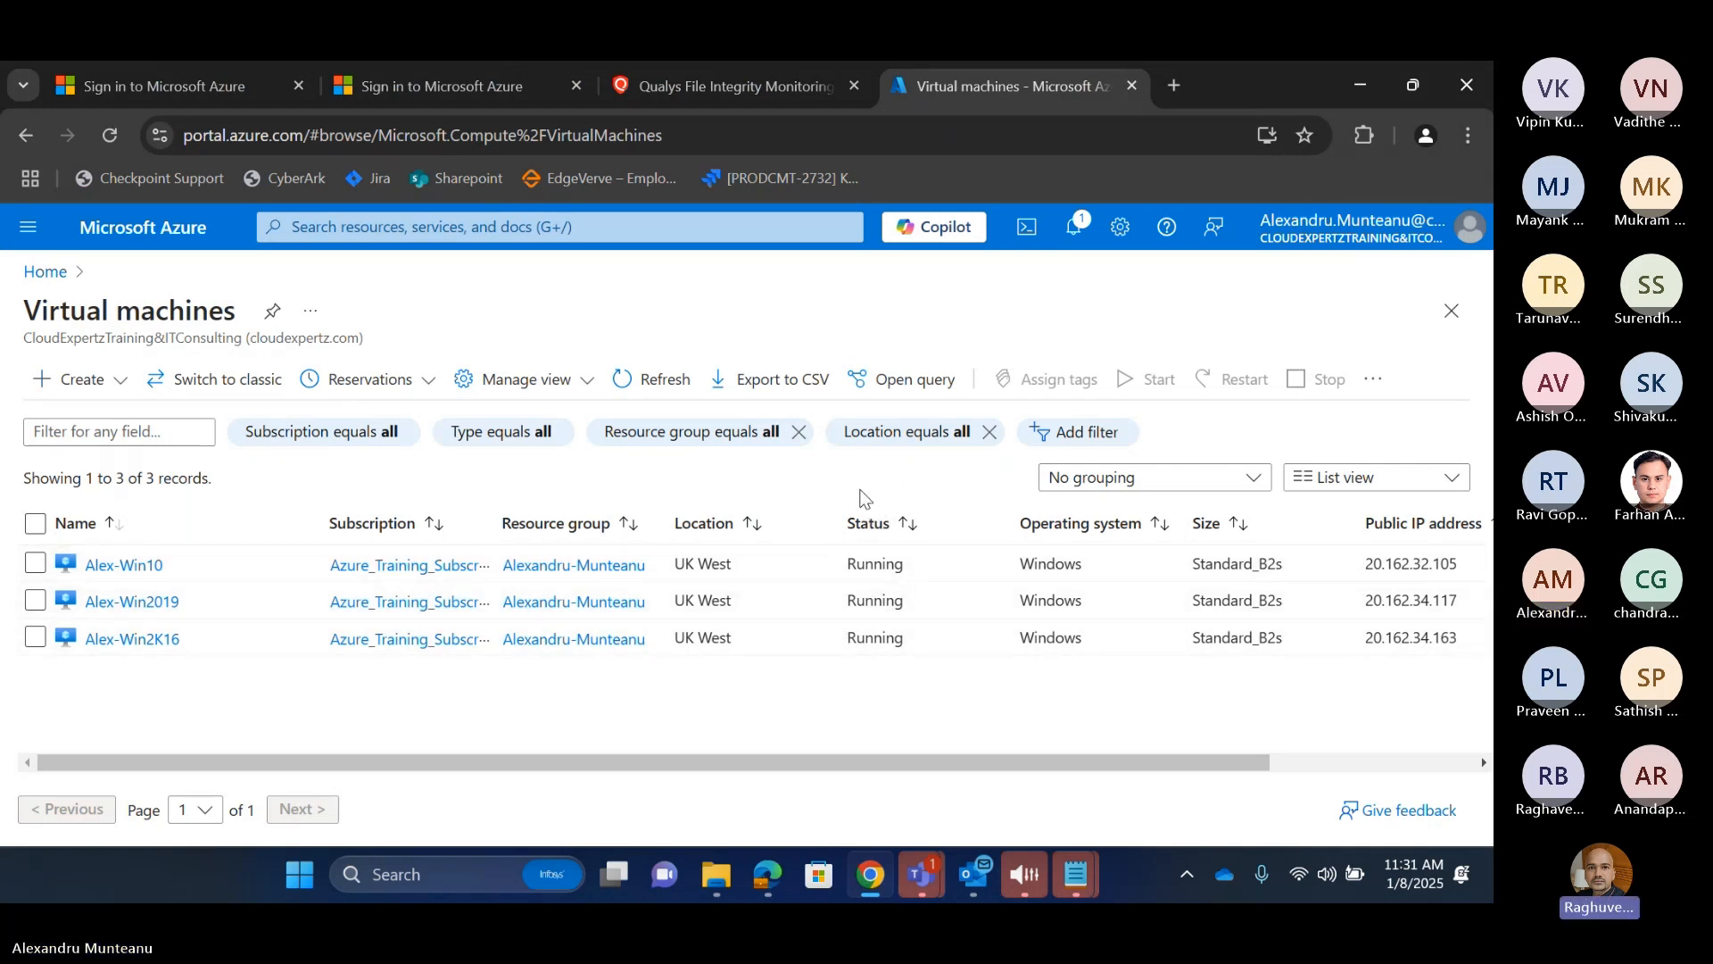
pyautogui.click(654, 379)
pyautogui.click(767, 875)
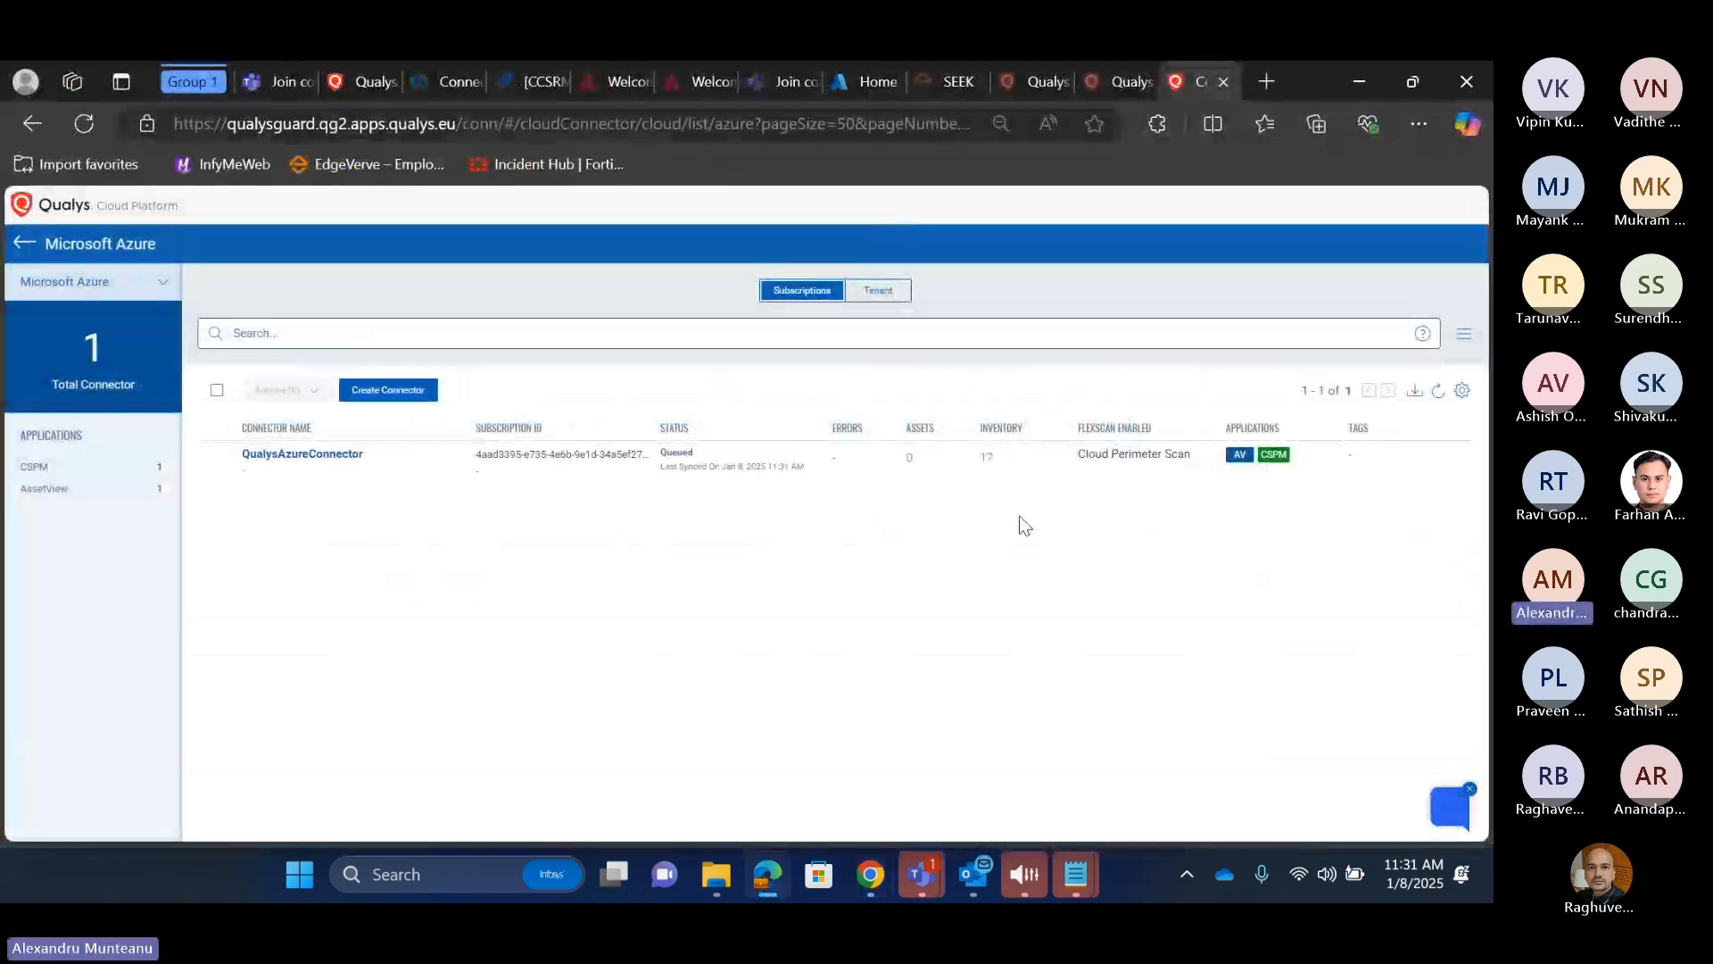
# Step: Refresh the Microsoft Azure connector list repeatedly to check the run status of QualysAzureConnector
pyautogui.click(1437, 390)
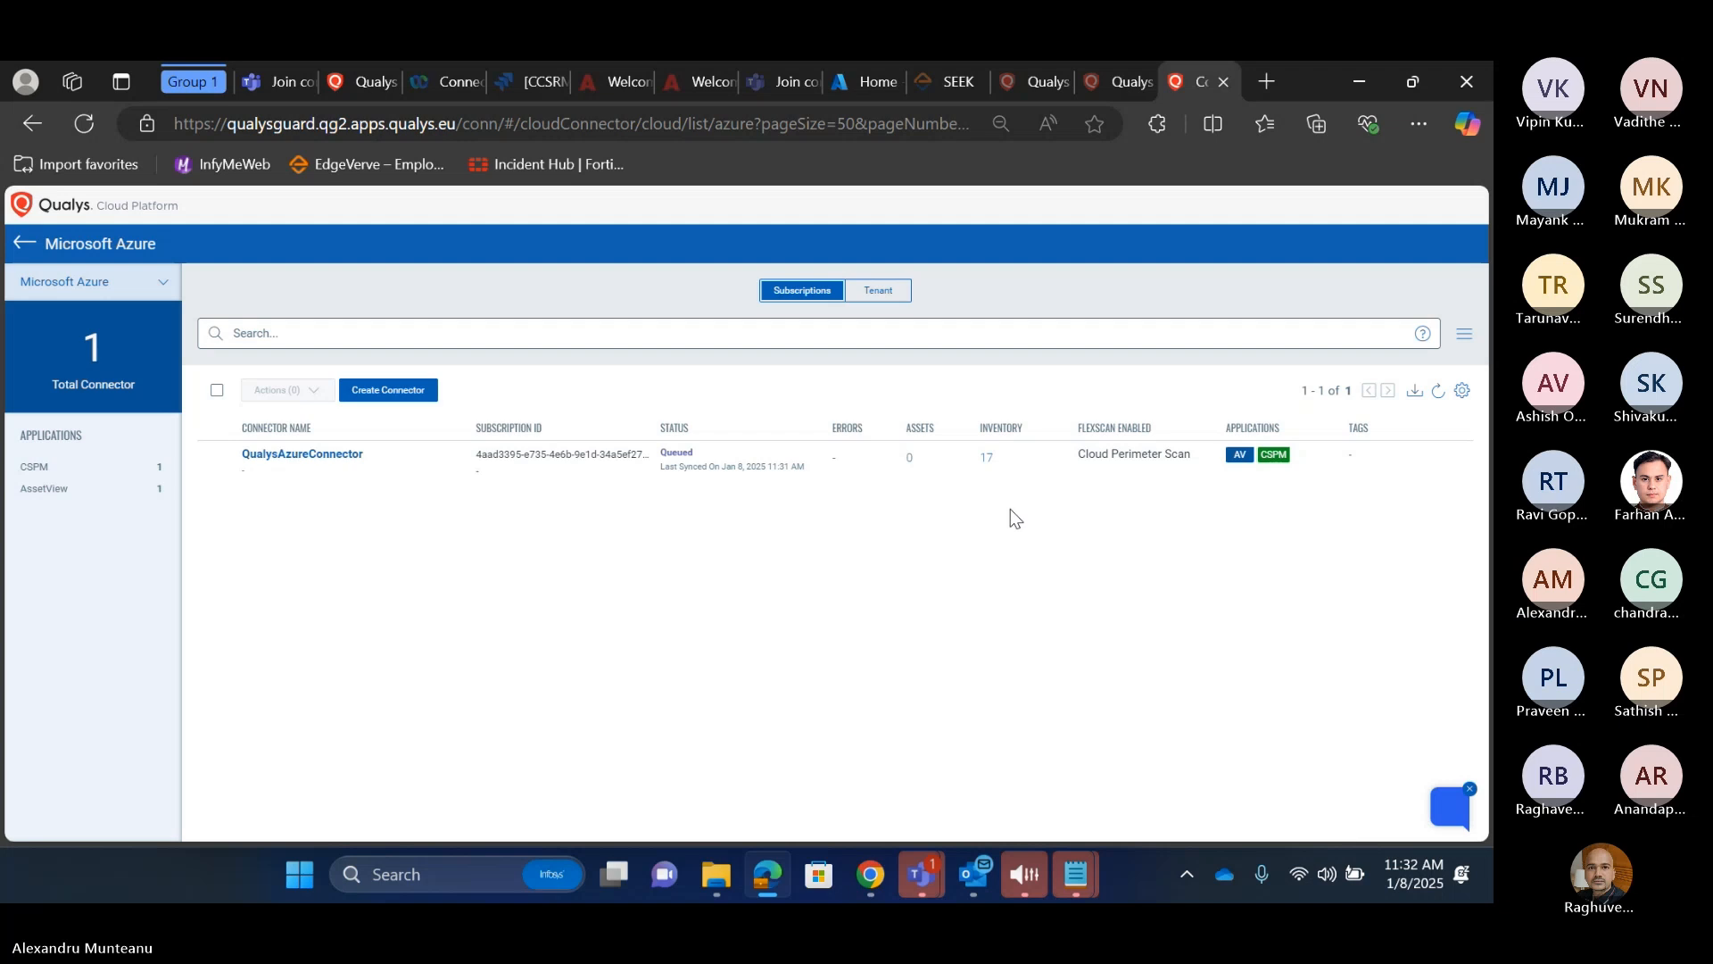
pyautogui.click(1438, 392)
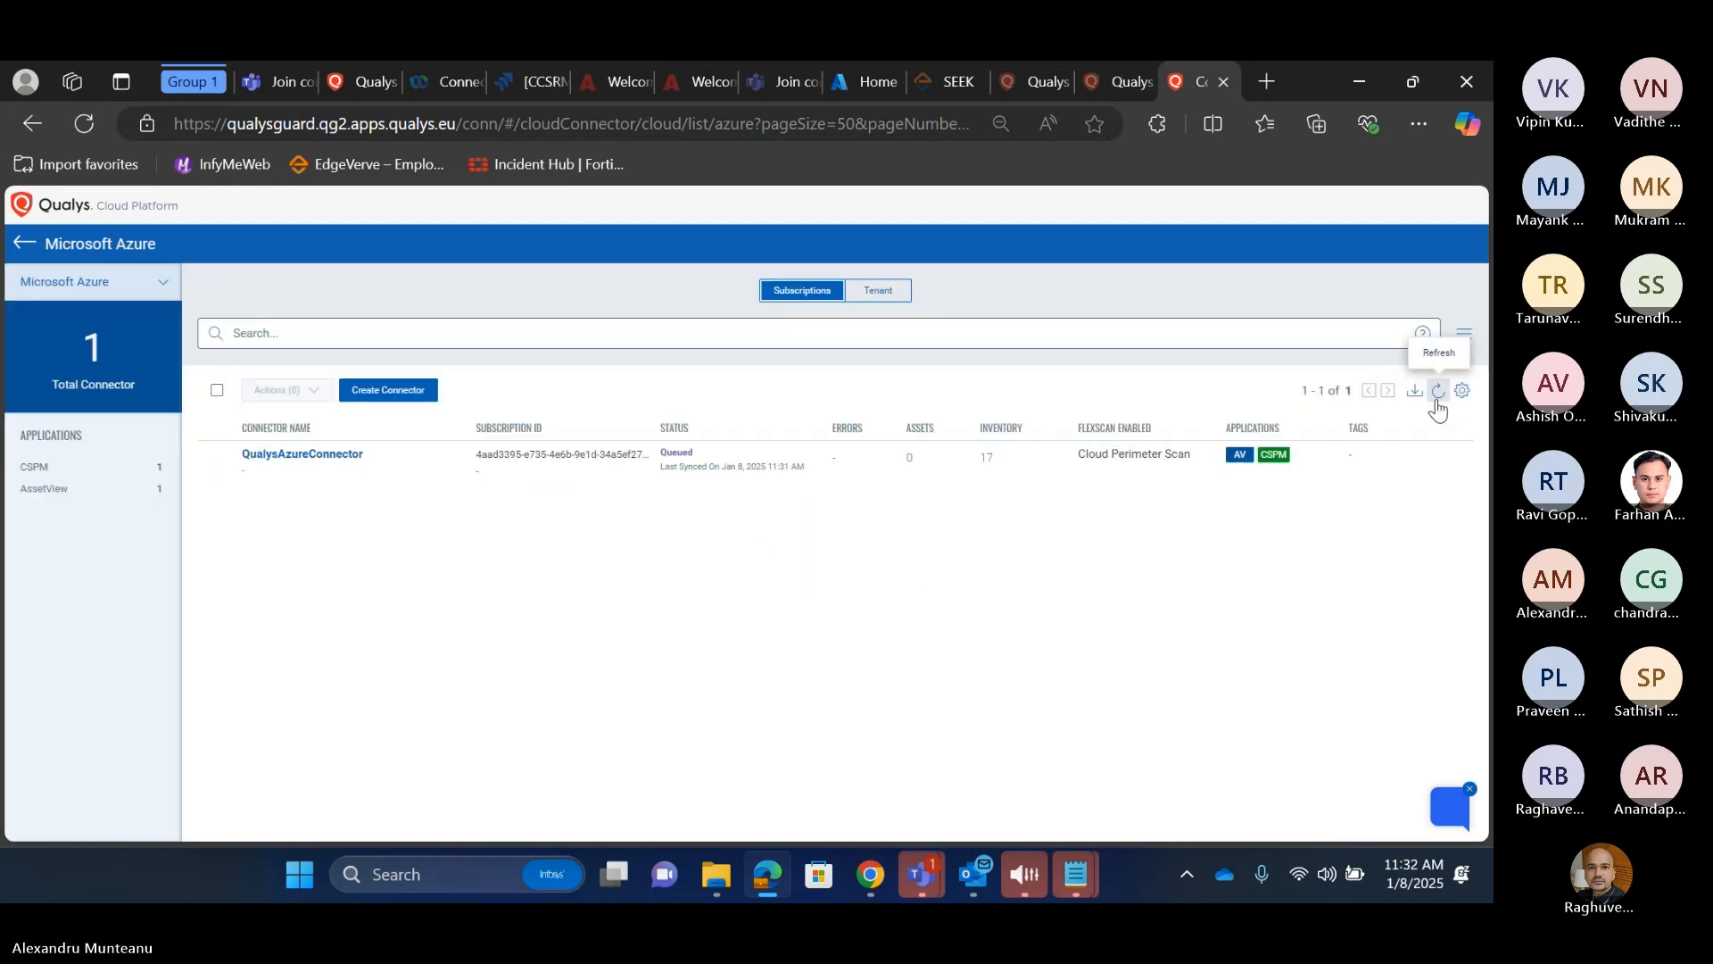
pyautogui.click(1437, 401)
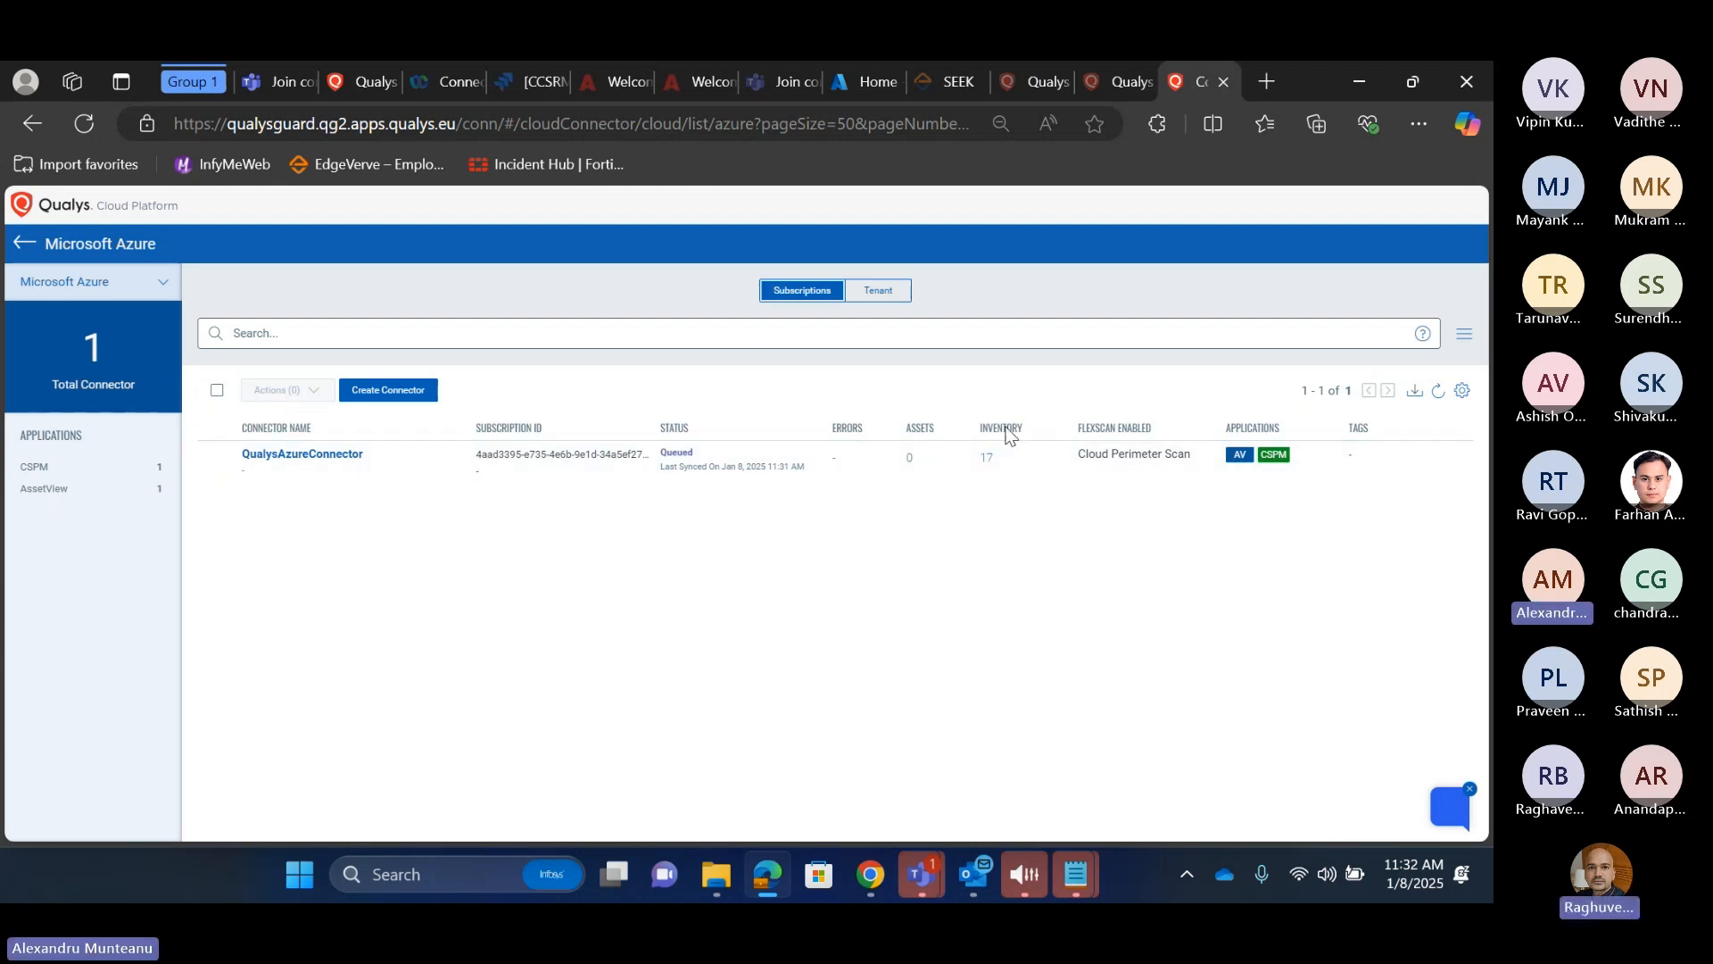
# Step: Open the inventory of QualysAzureConnector in TotalCloud and find the Virtual Machine inventory type
pyautogui.click(986, 457)
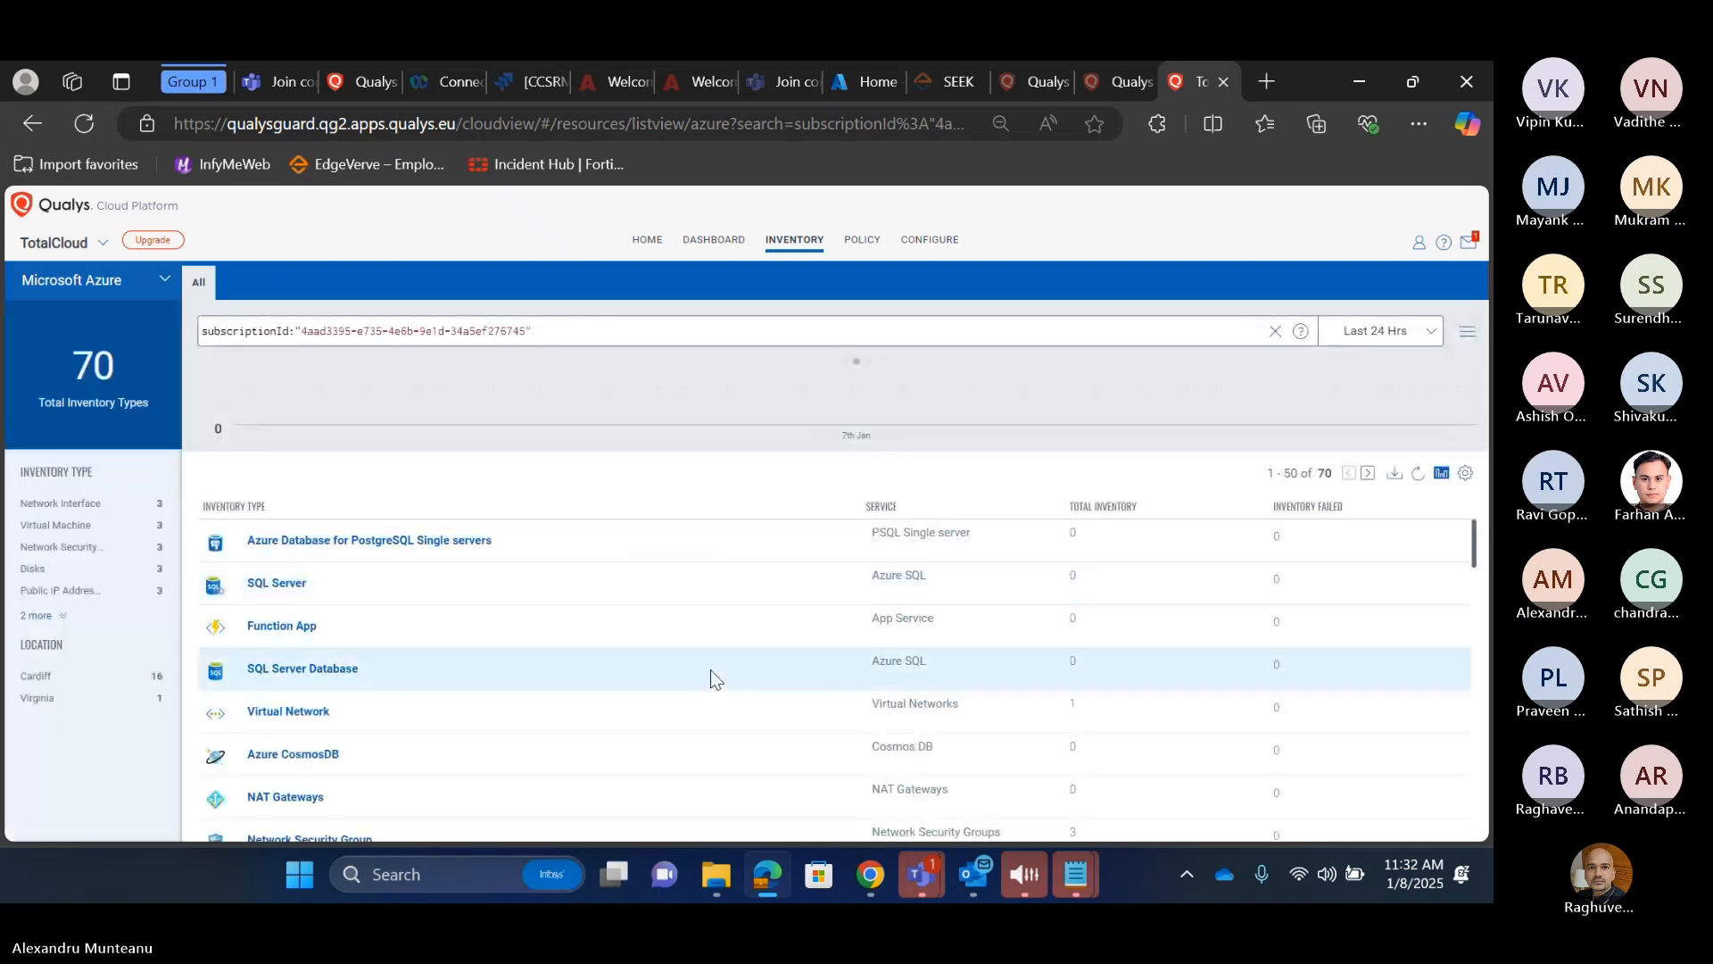
pyautogui.scroll(-5, 713, 693)
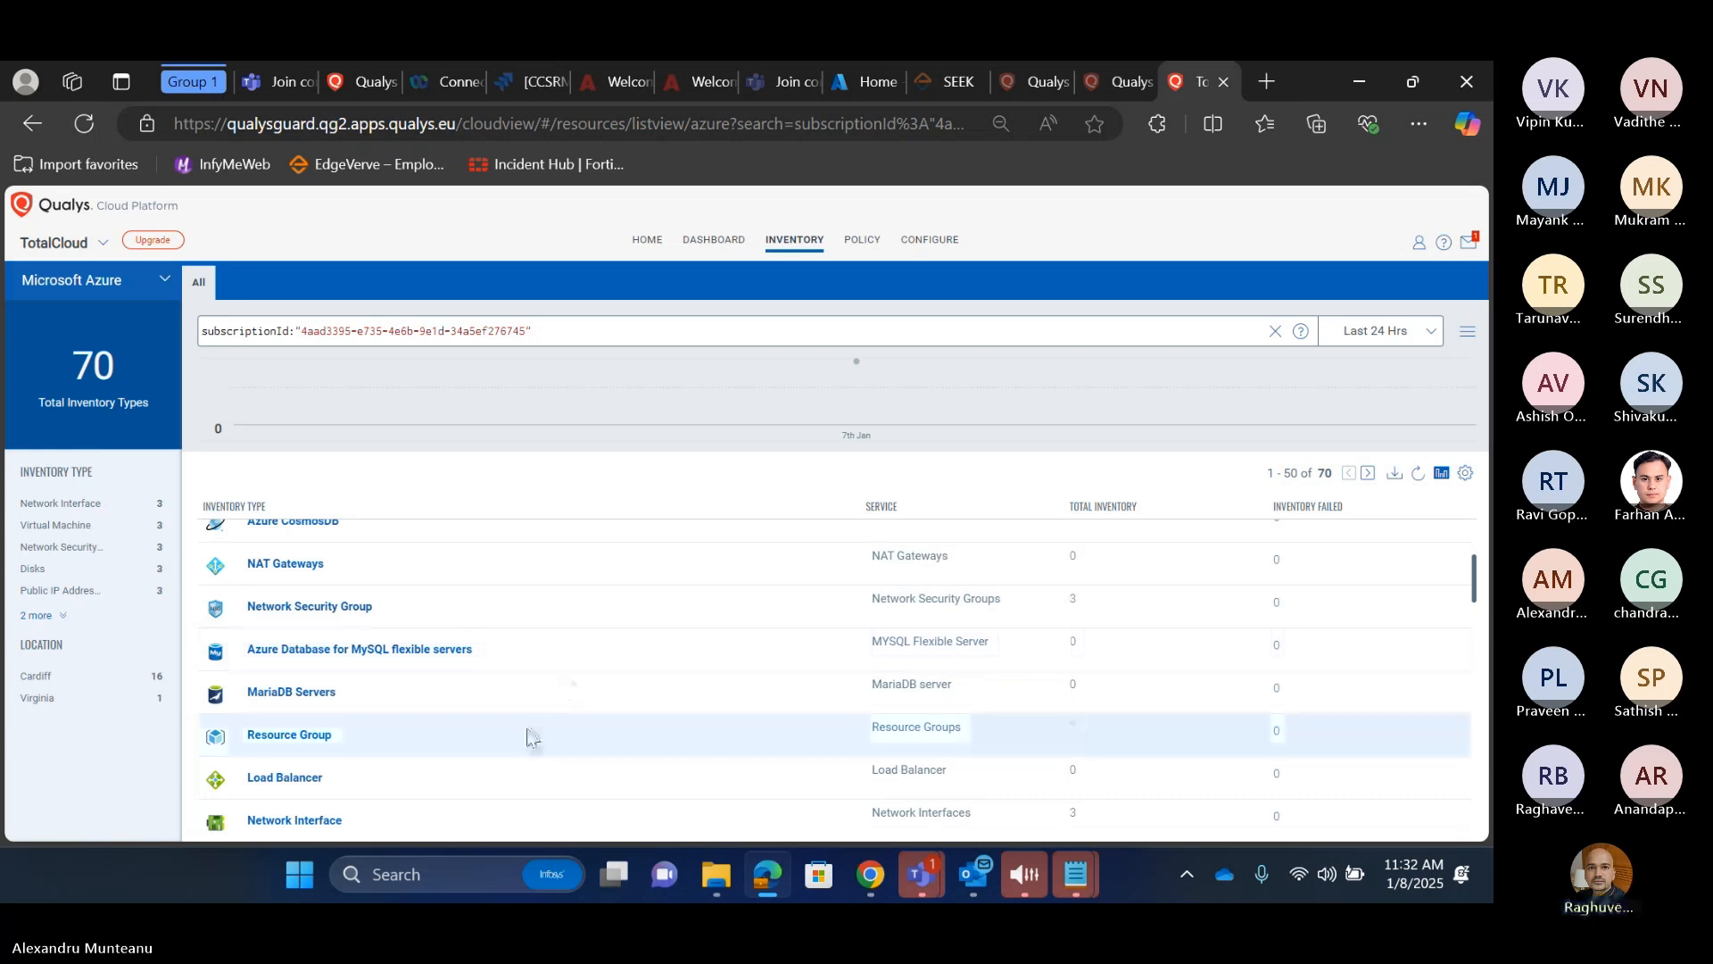
pyautogui.scroll(-5, 526, 739)
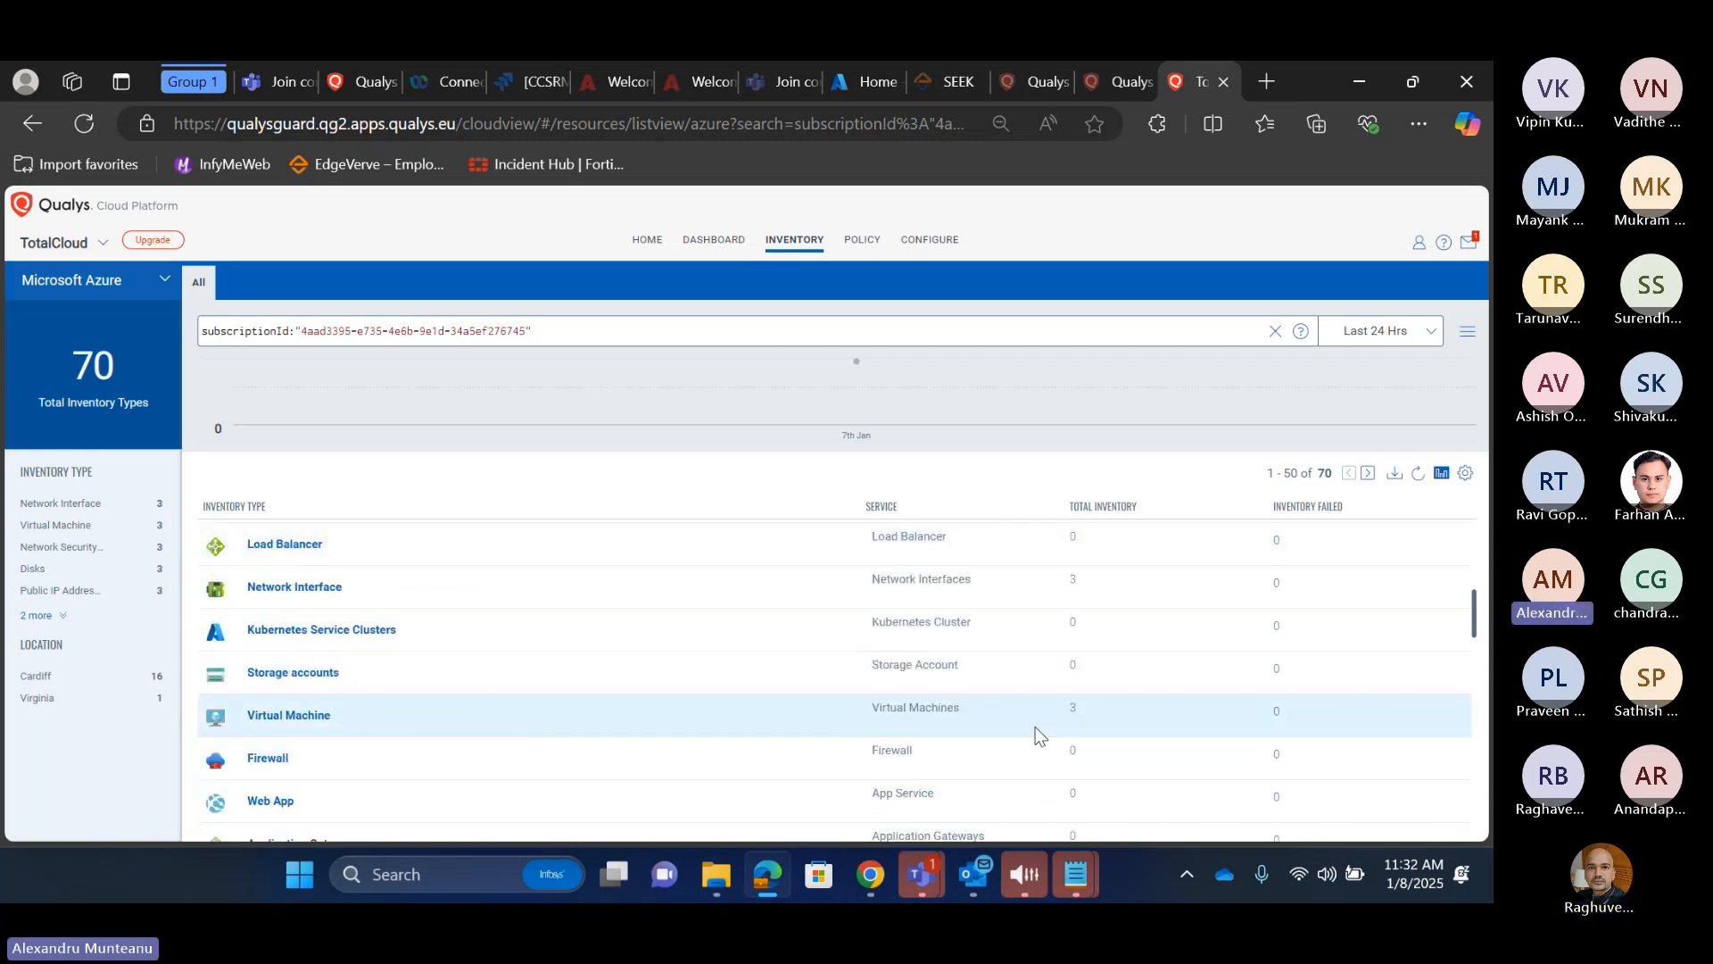
# Step: Check the Virtual Machine total and filter the inventory to the Virtual Machine type
pyautogui.doubleClick(1073, 707)
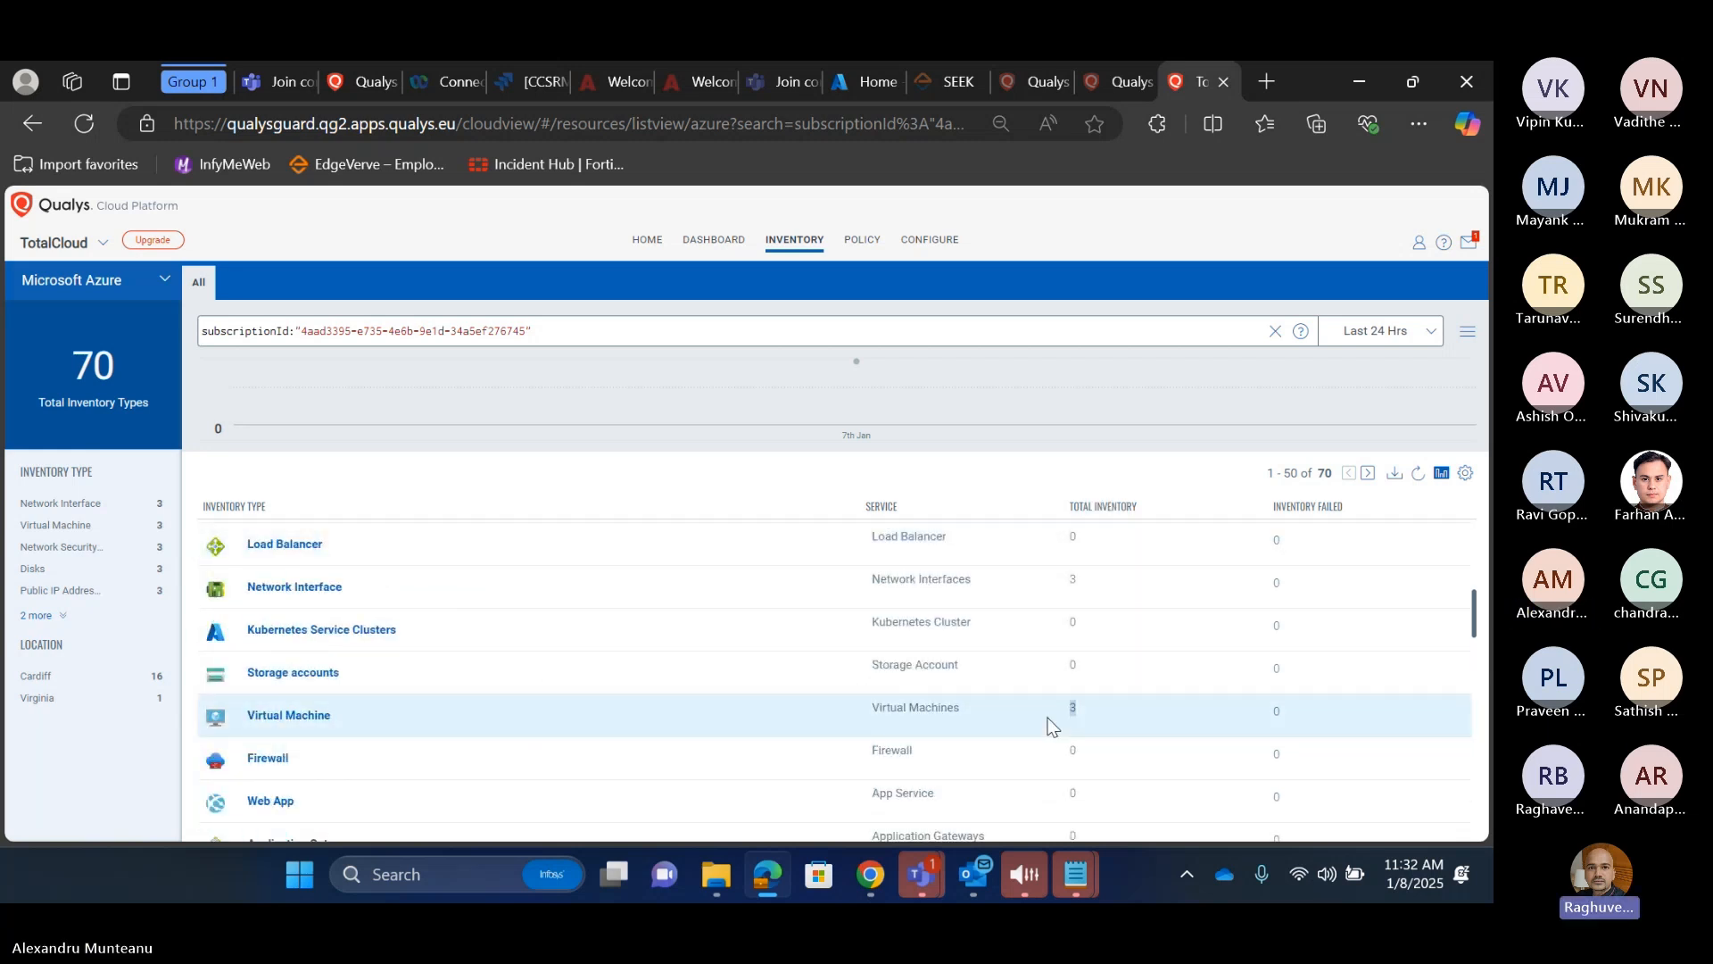
pyautogui.tripleClick(1046, 719)
pyautogui.click(1079, 711)
pyautogui.doubleClick(1073, 709)
pyautogui.click(158, 528)
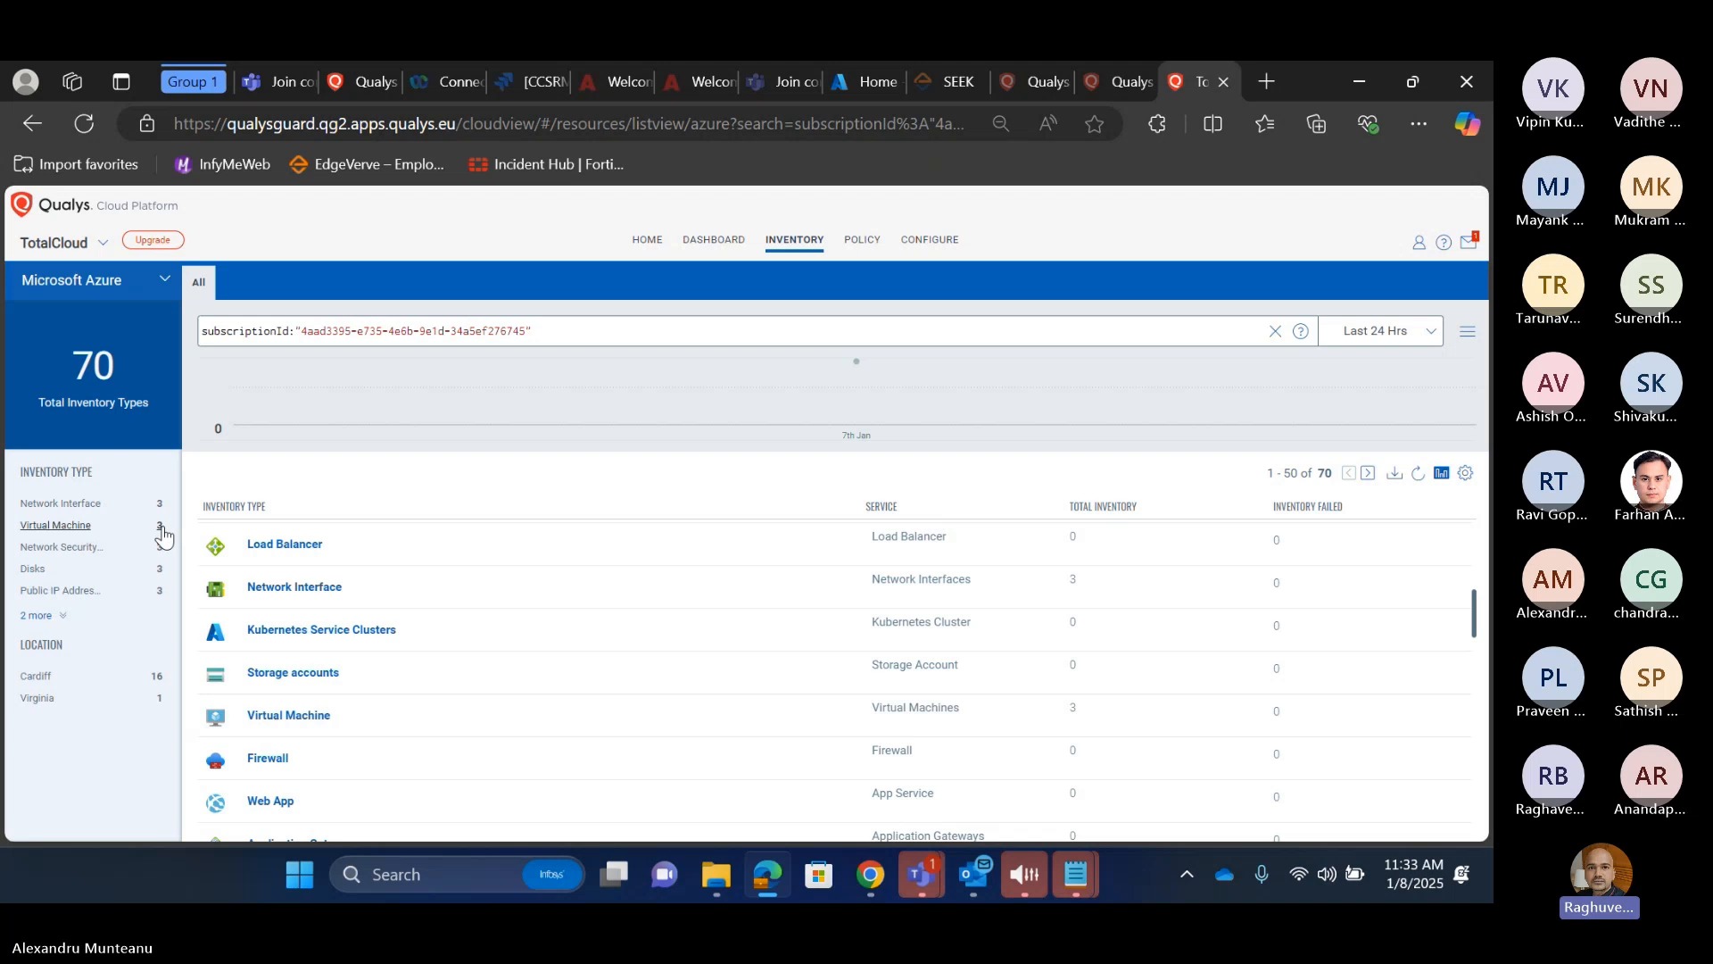
pyautogui.click(62, 528)
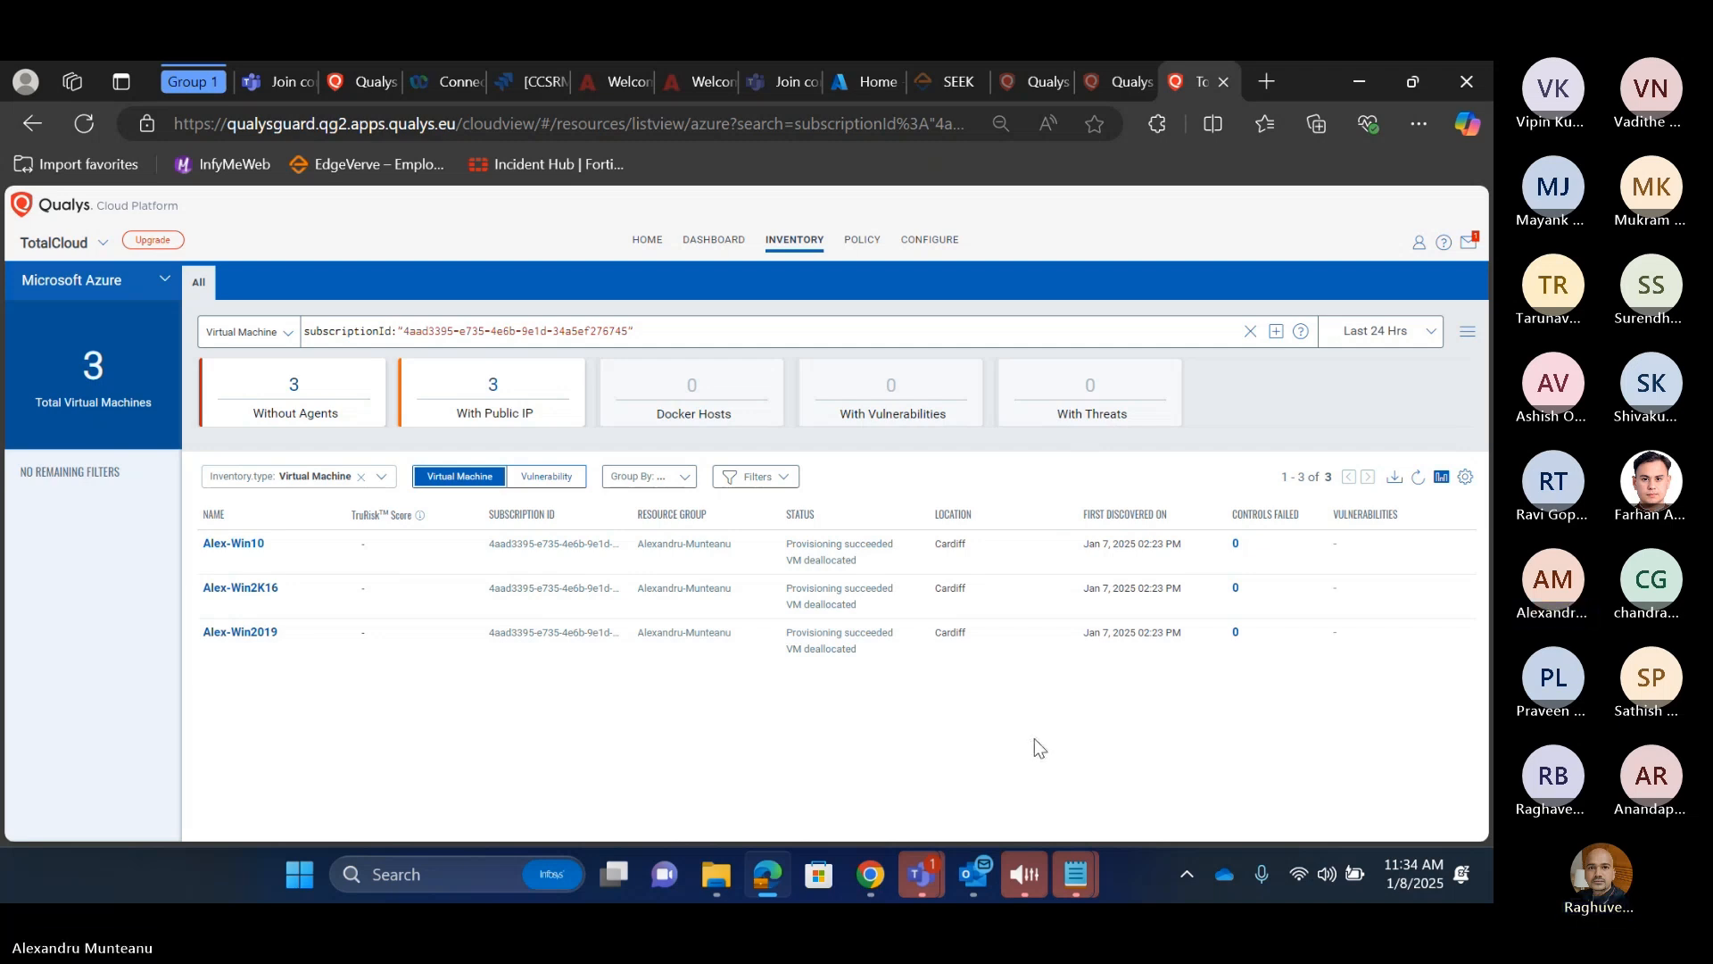
# Step: Switch to the Connectors module and open the connector summary of QualysAzureConnector under Microsoft Azure
pyautogui.click(99, 253)
pyautogui.scroll(-5, 110, 558)
pyautogui.click(186, 774)
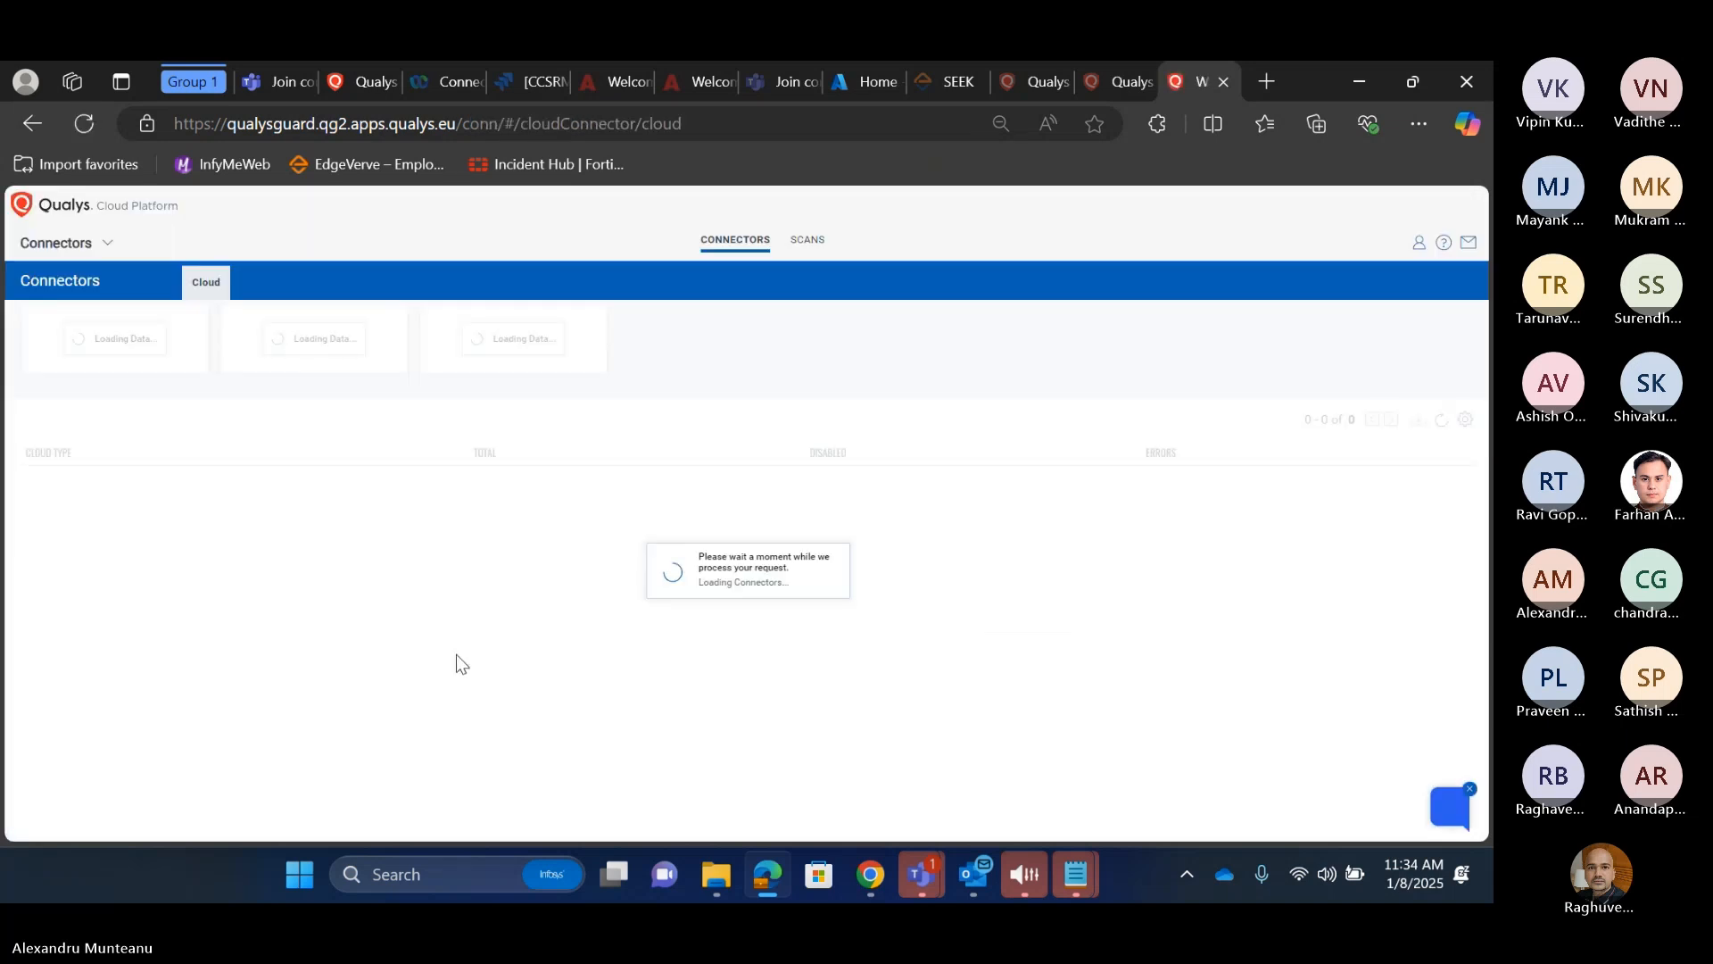
pyautogui.click(212, 523)
pyautogui.click(291, 462)
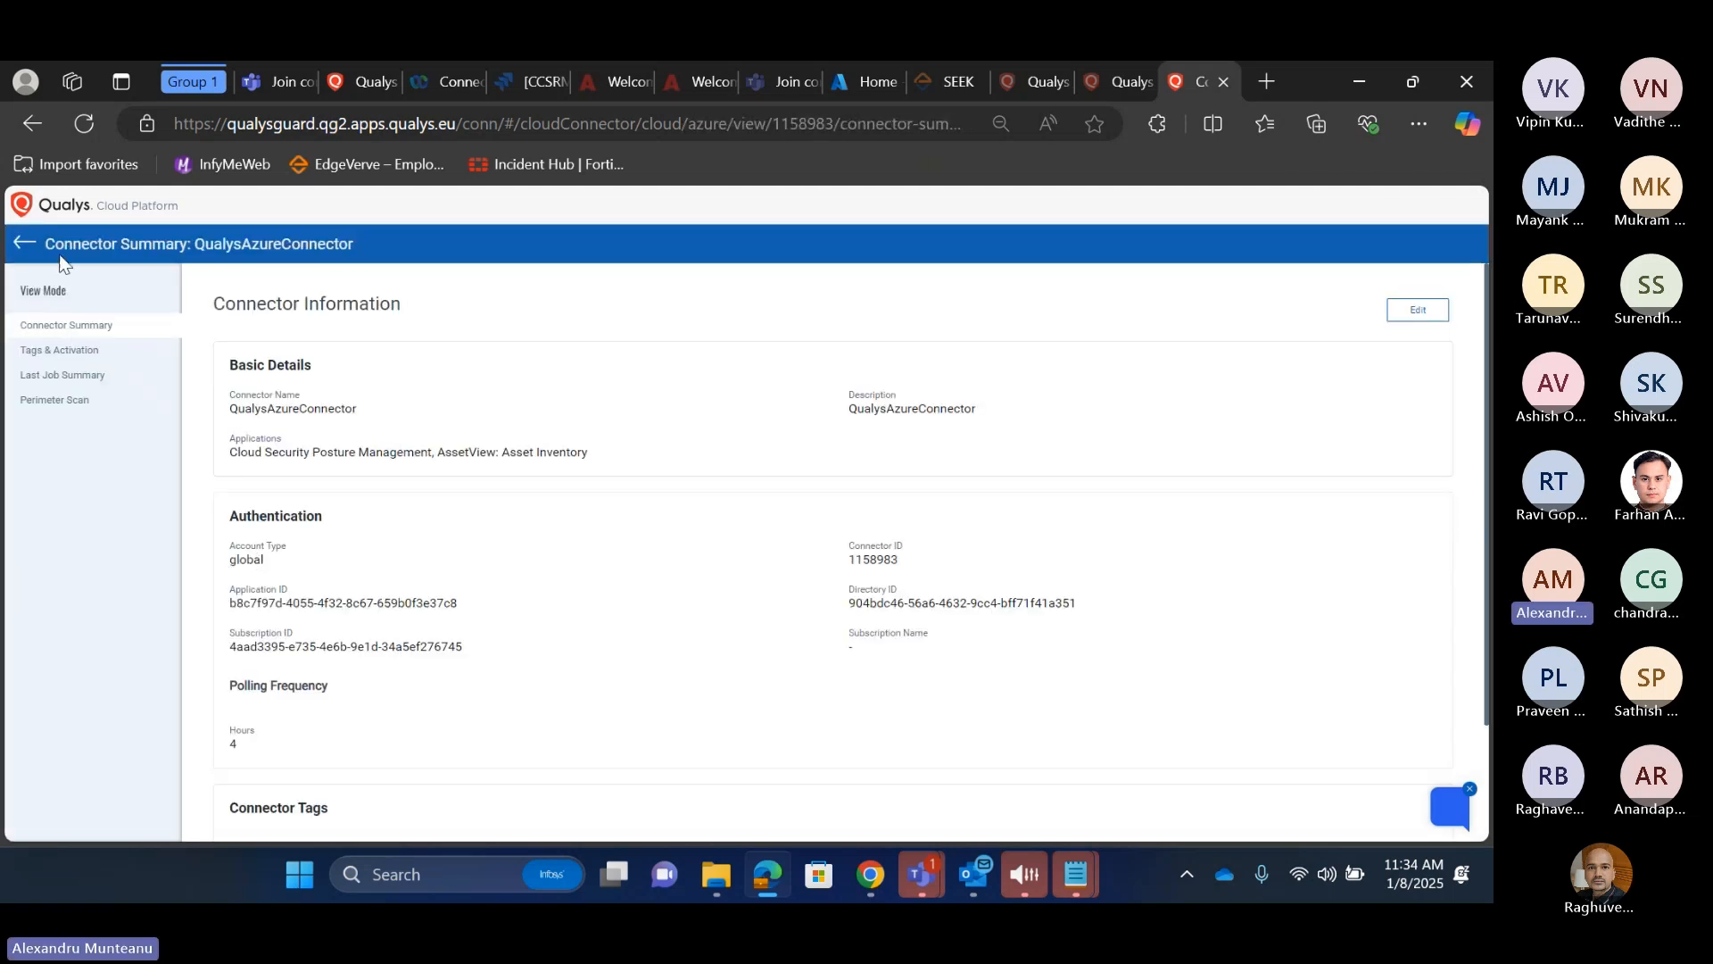
# Step: Return to the Azure connector list, select QualysAzureConnector, and review its available actions without running one
pyautogui.click(24, 243)
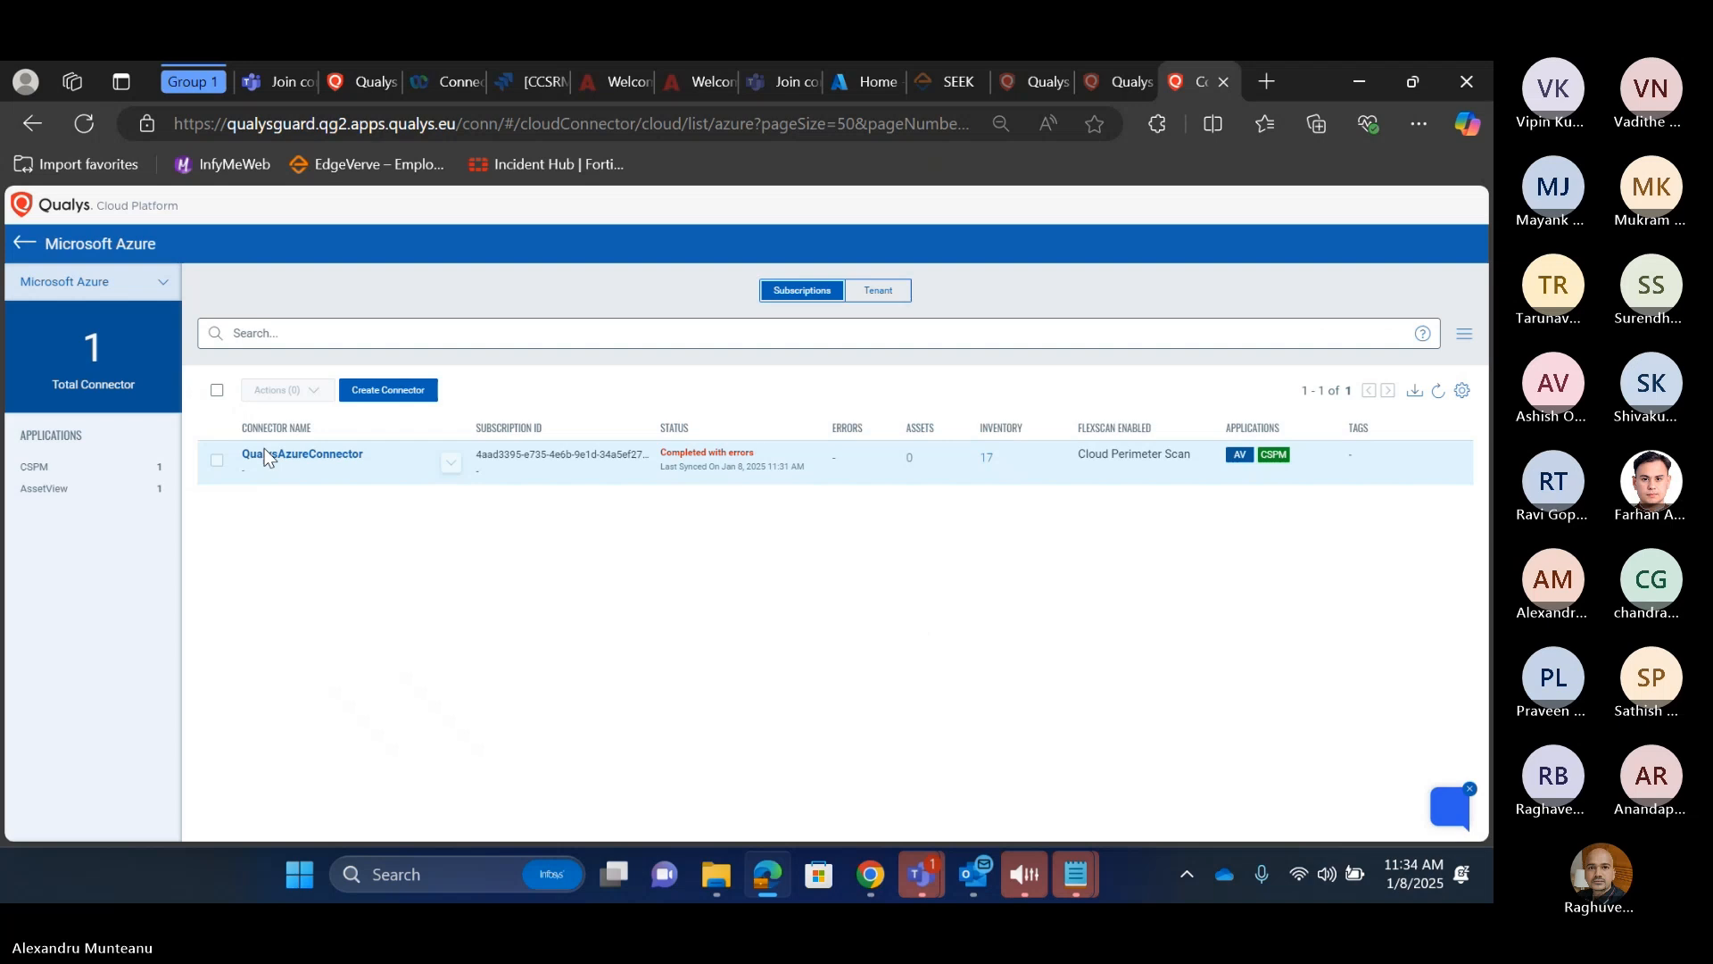
pyautogui.click(217, 459)
pyautogui.click(323, 398)
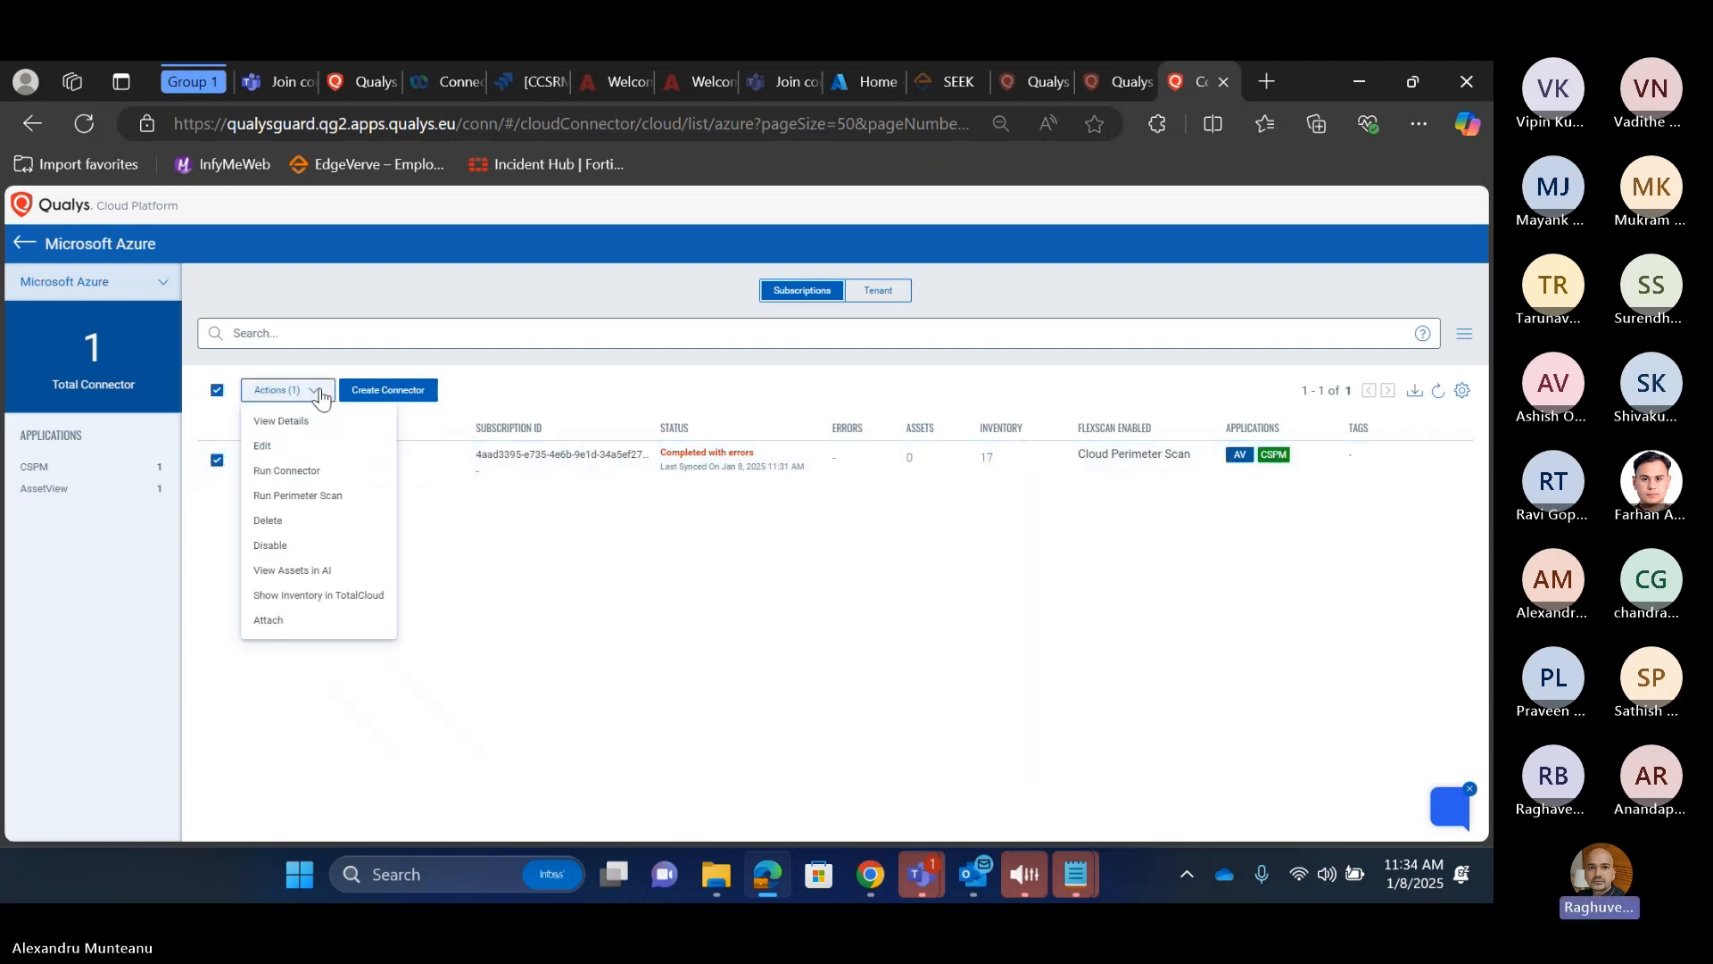
pyautogui.click(705, 628)
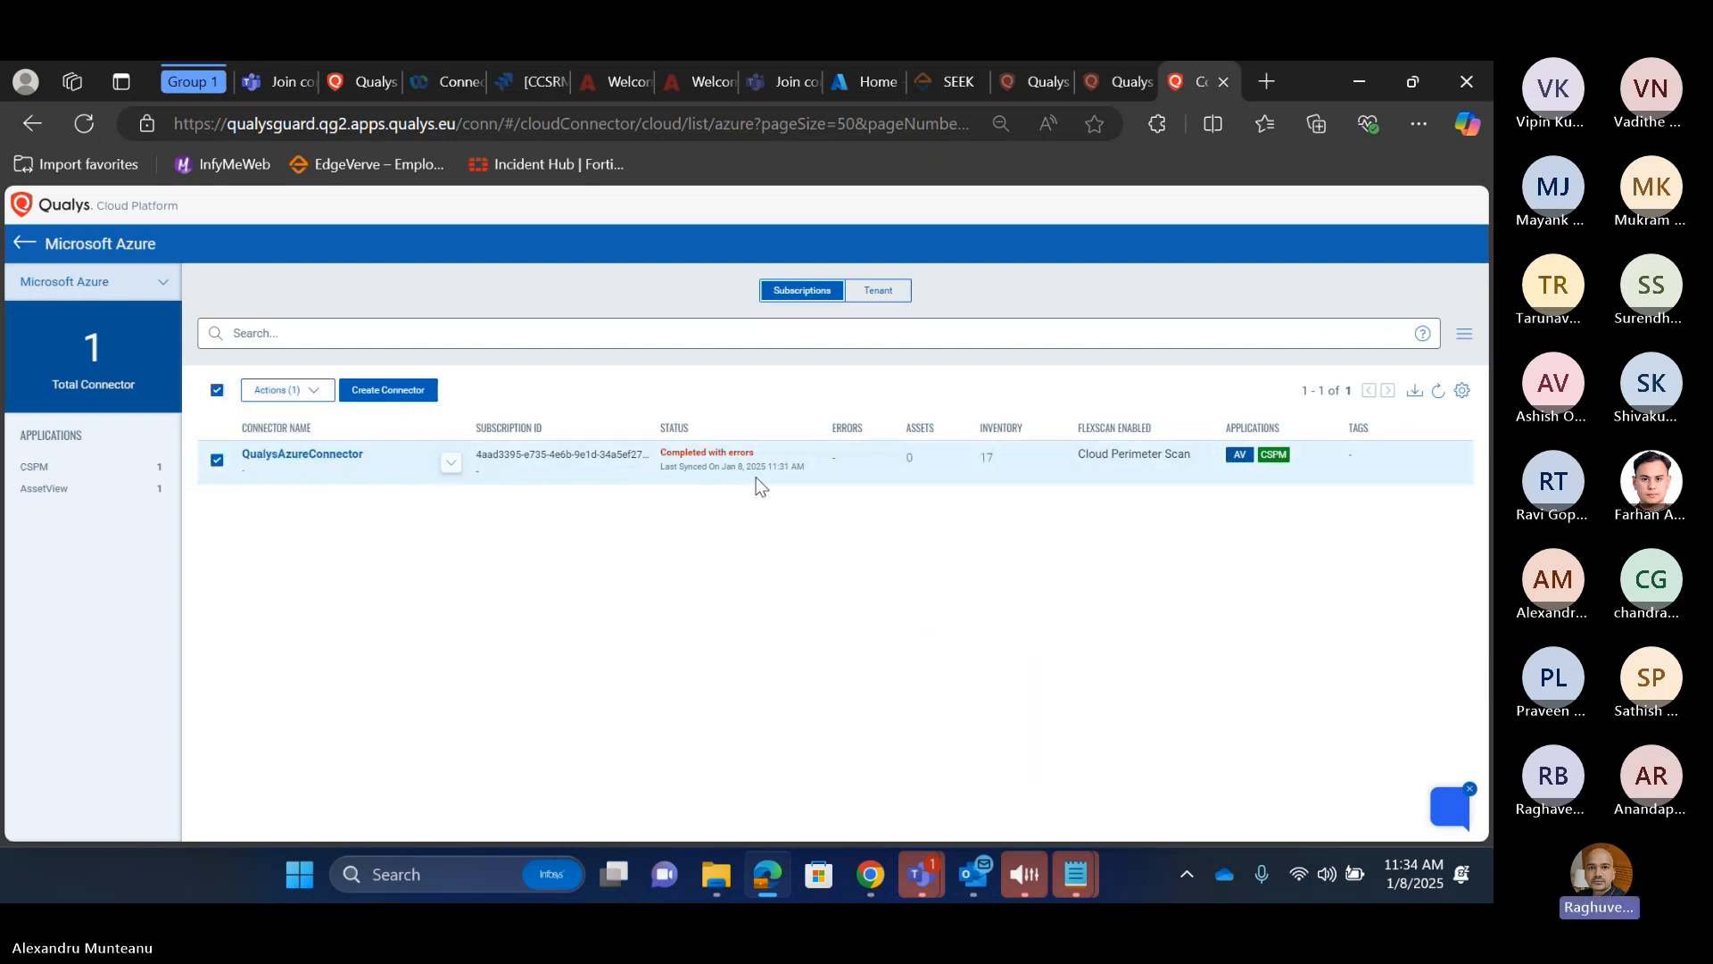
# Step: Examine the status and last sync entry of QualysAzureConnector in the connector list
pyautogui.click(699, 454)
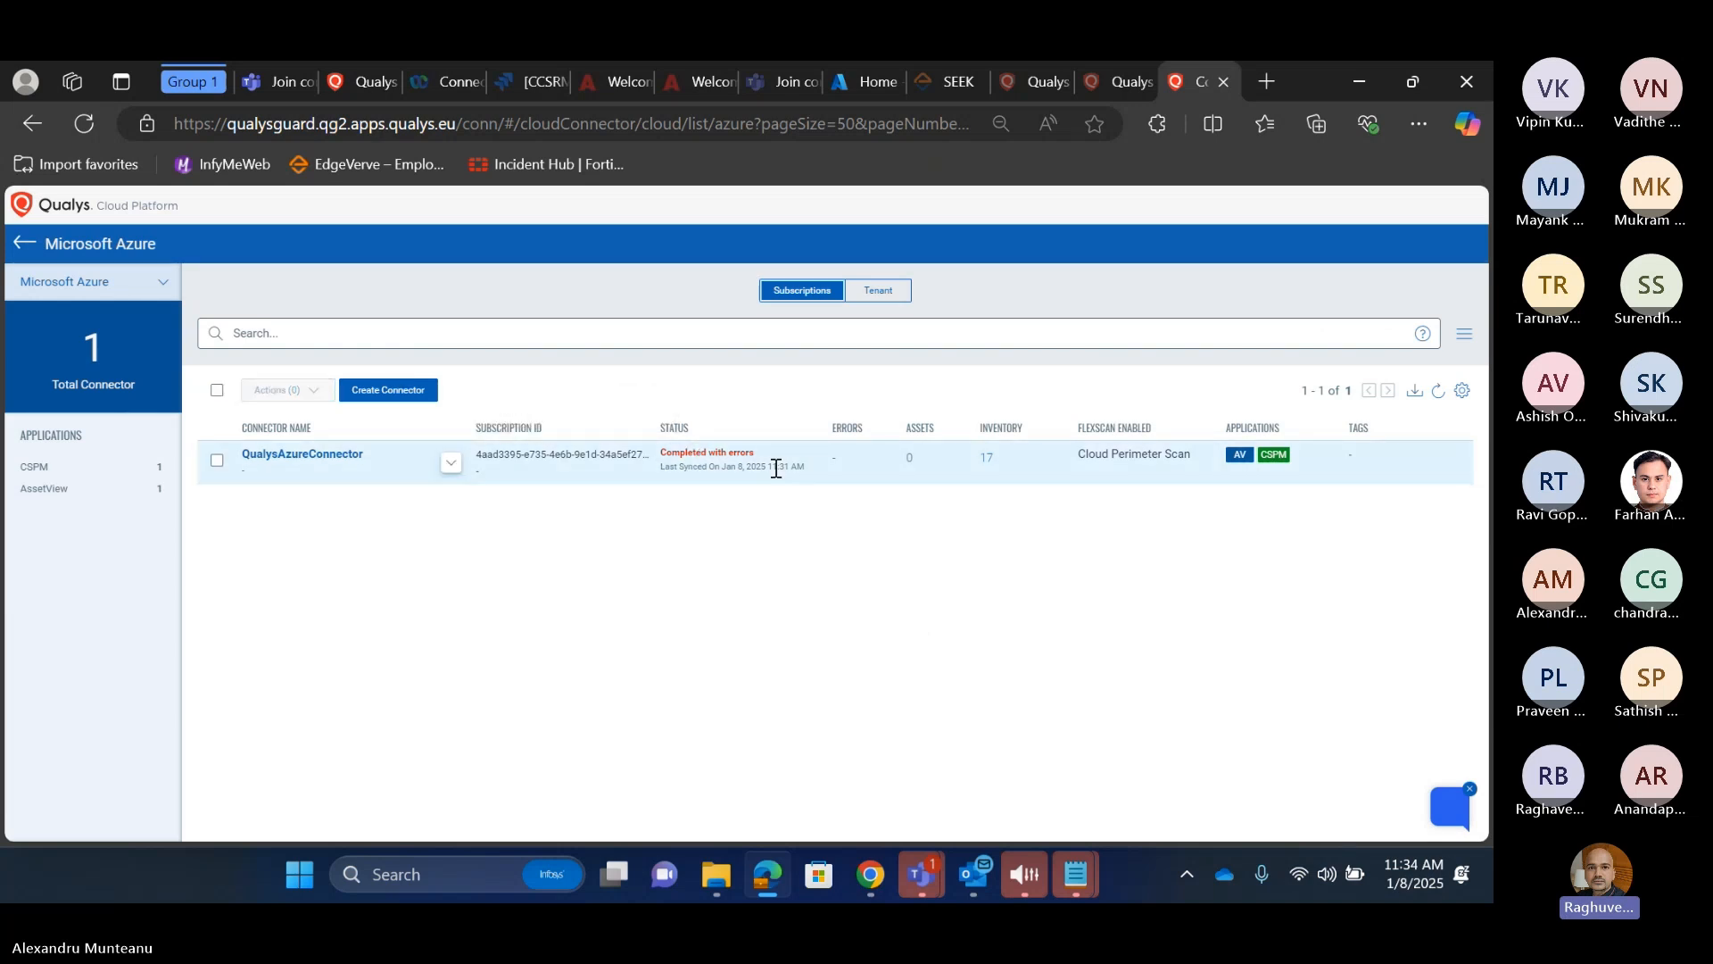
pyautogui.click(696, 455)
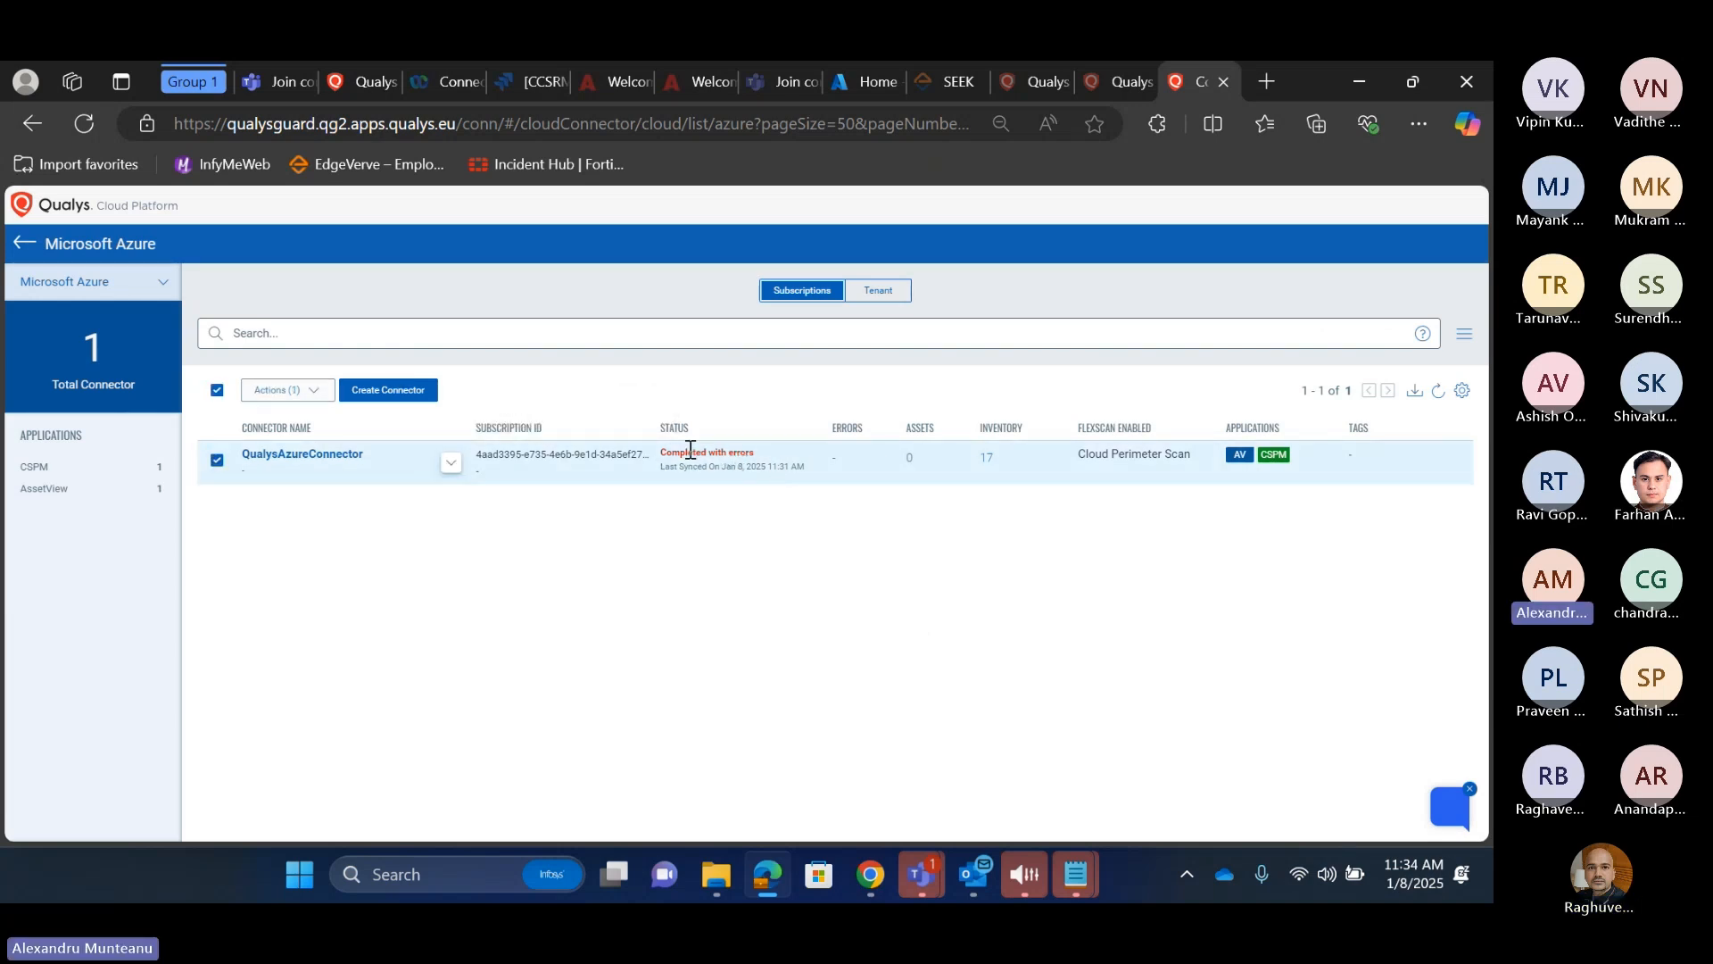
pyautogui.click(691, 465)
pyautogui.click(702, 453)
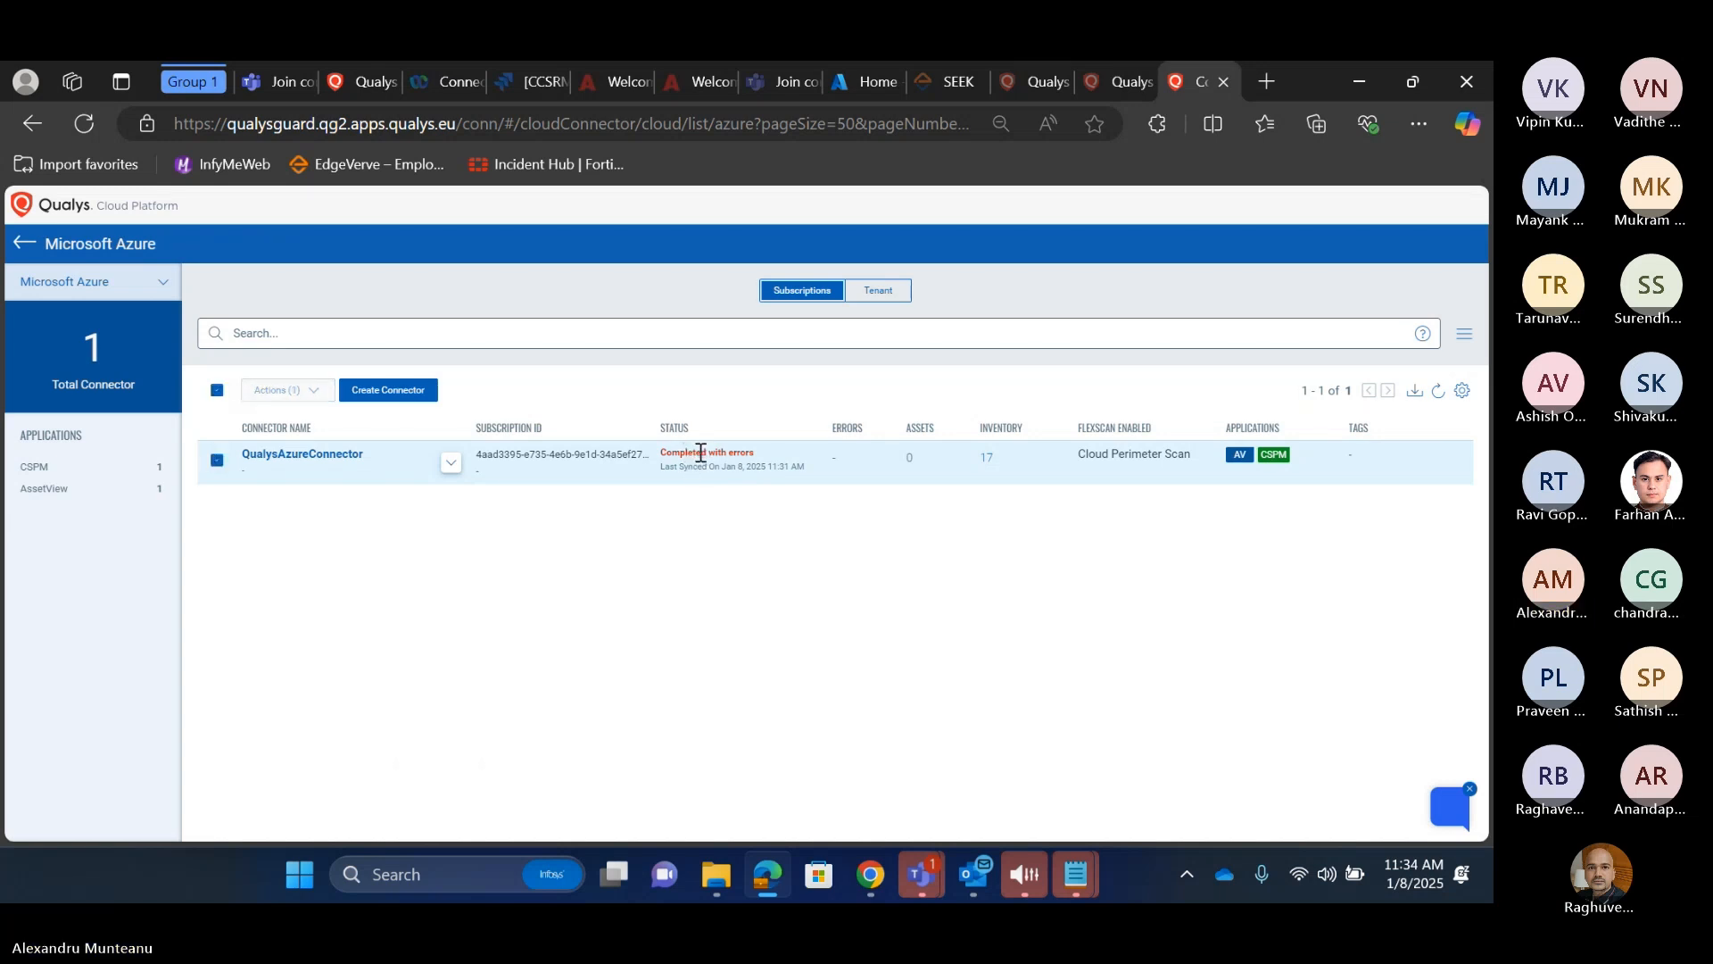
pyautogui.tripleClick(705, 466)
pyautogui.moveTo(706, 465); pyautogui.dragTo(686, 536)
pyautogui.click(685, 456)
pyautogui.click(688, 537)
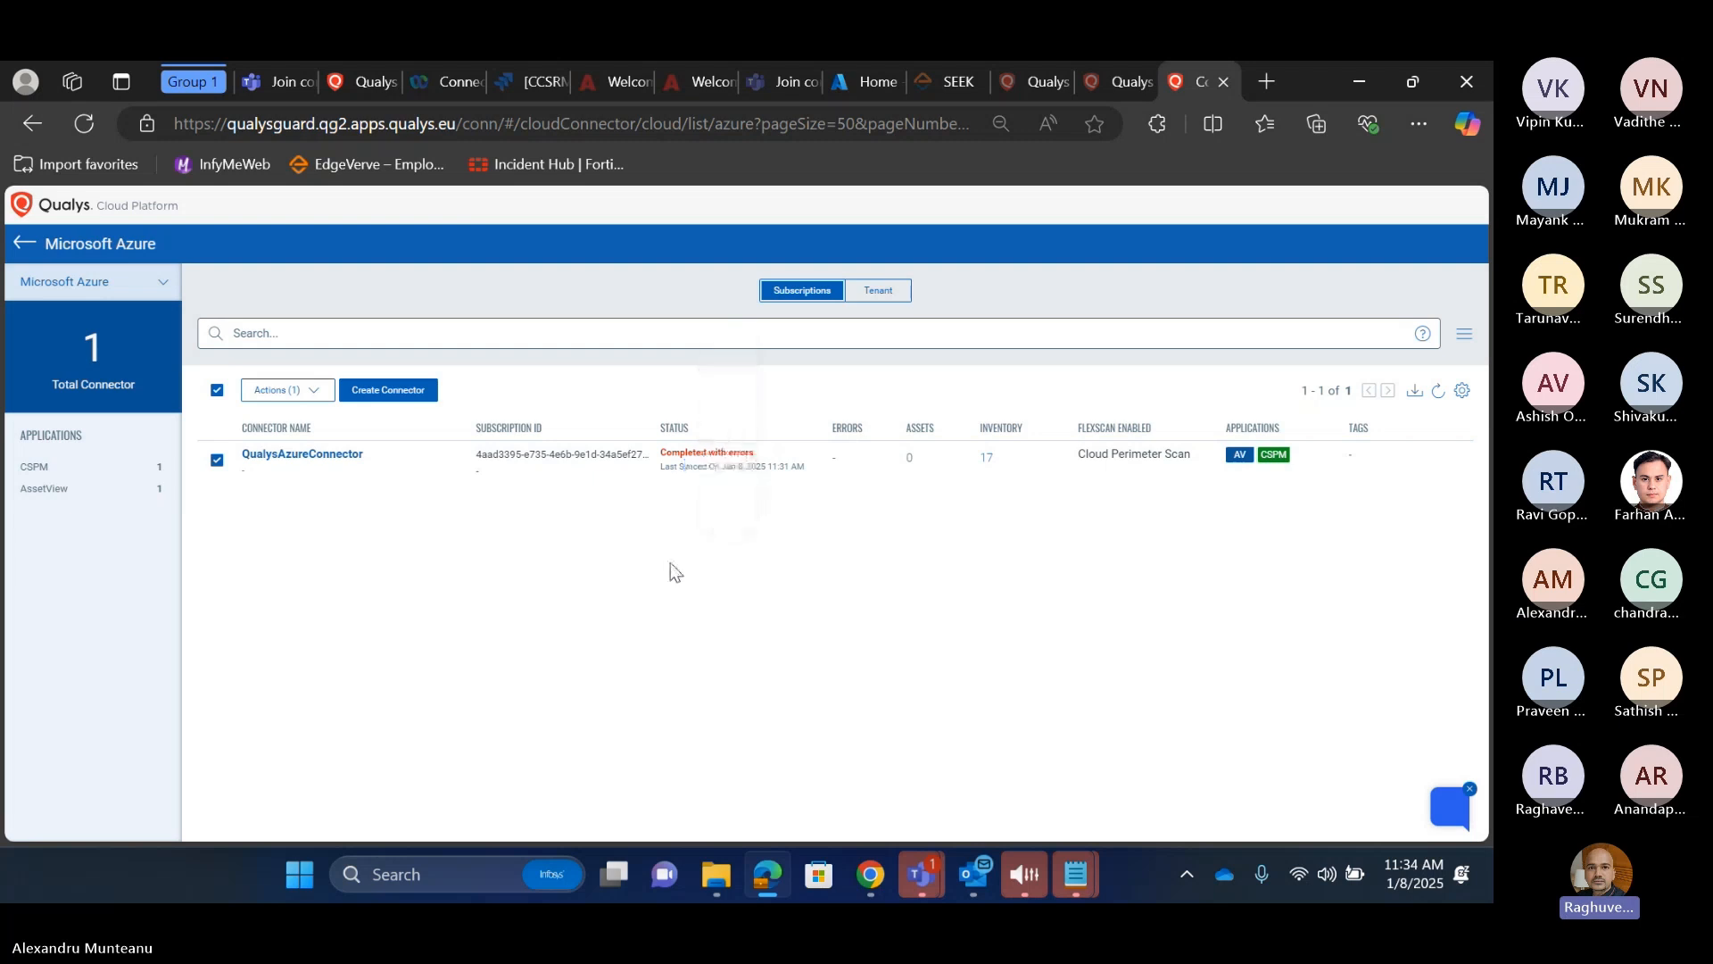
# Step: Open QualysAzureConnector for editing, test its Azure connection from the authentication details, and dismiss the result
pyautogui.click(317, 391)
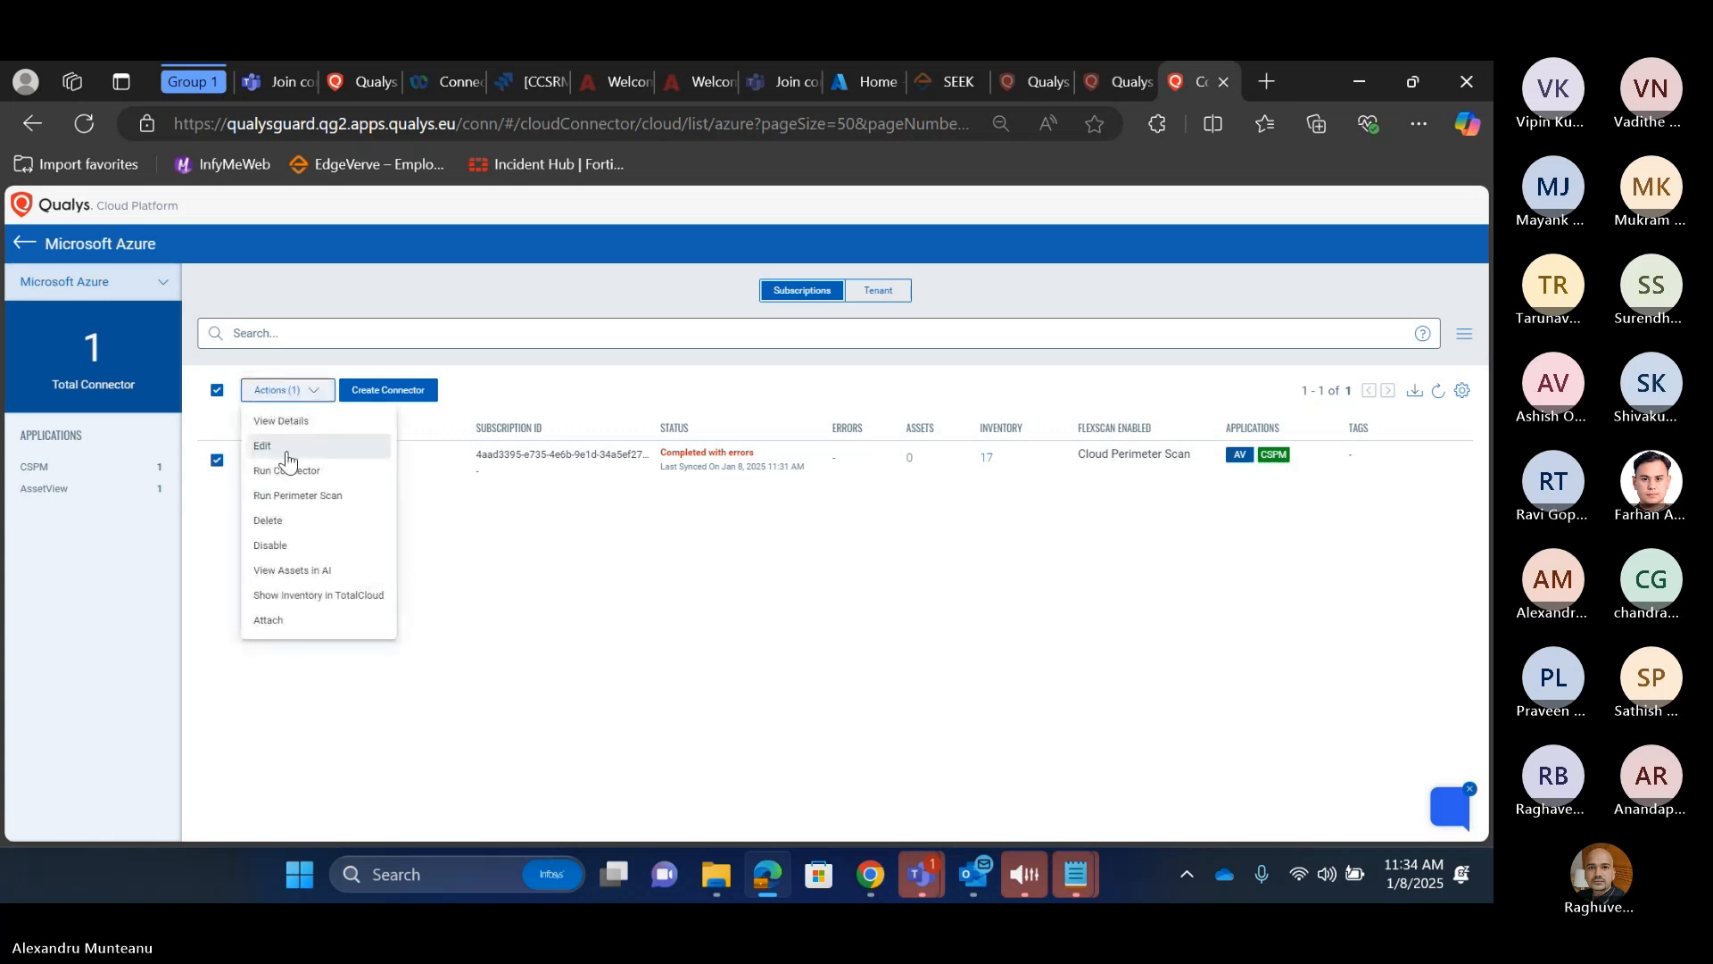
pyautogui.click(289, 450)
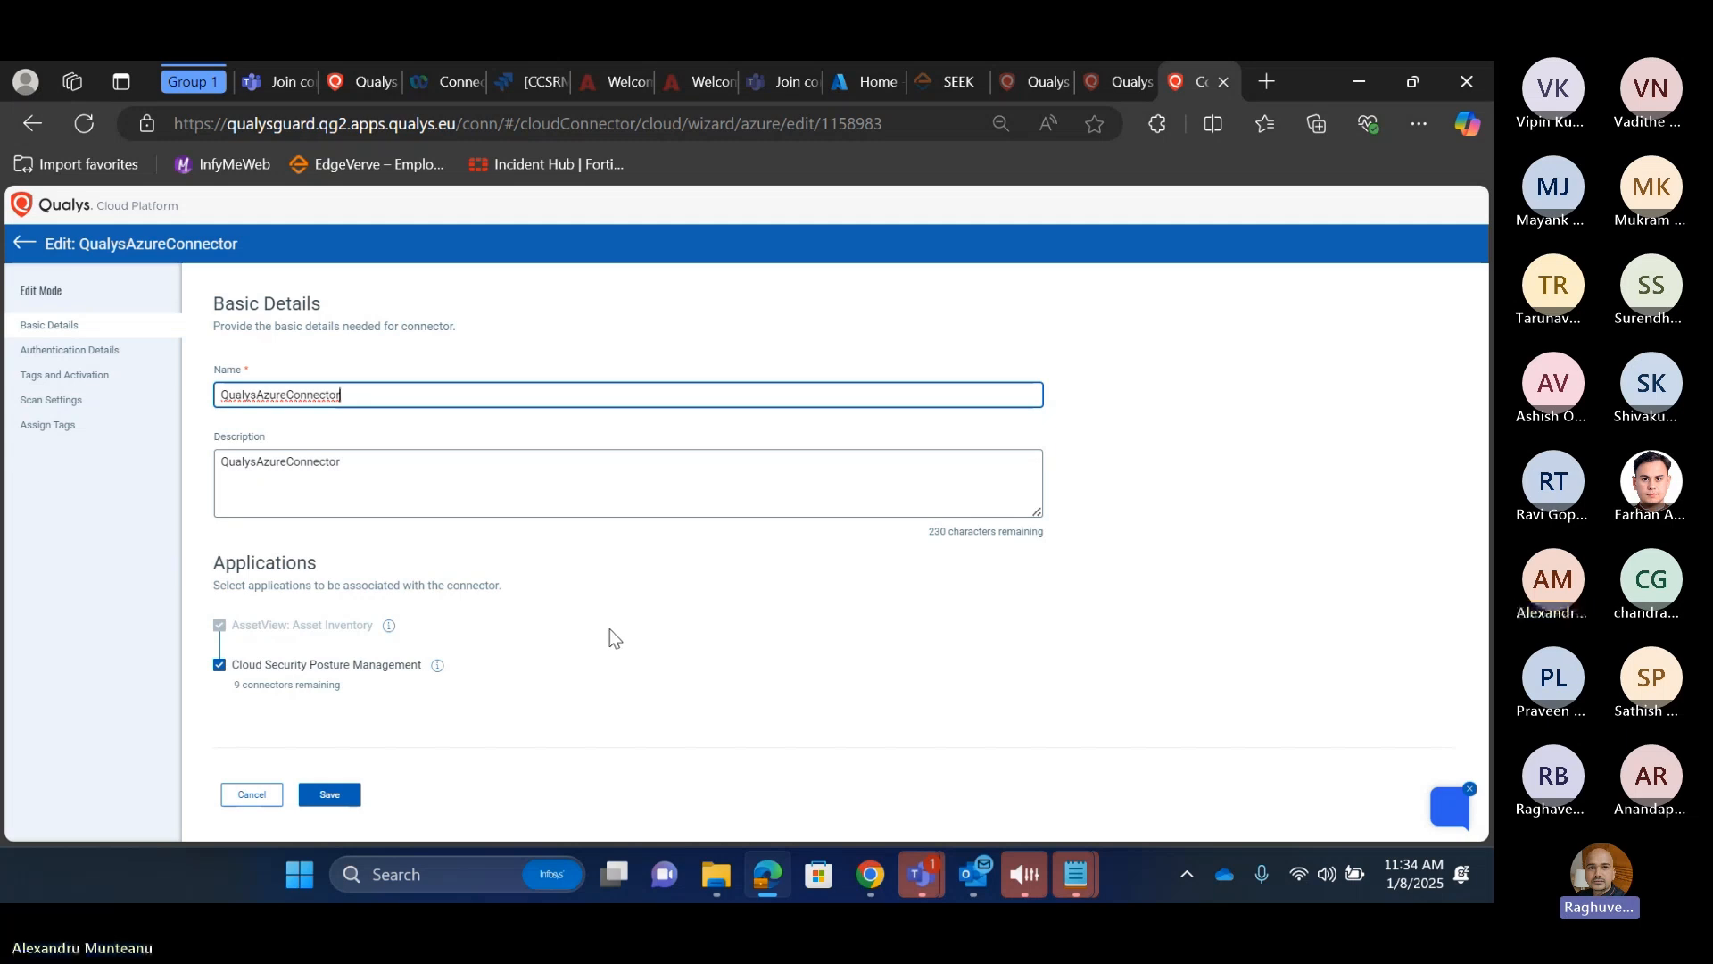
pyautogui.click(69, 350)
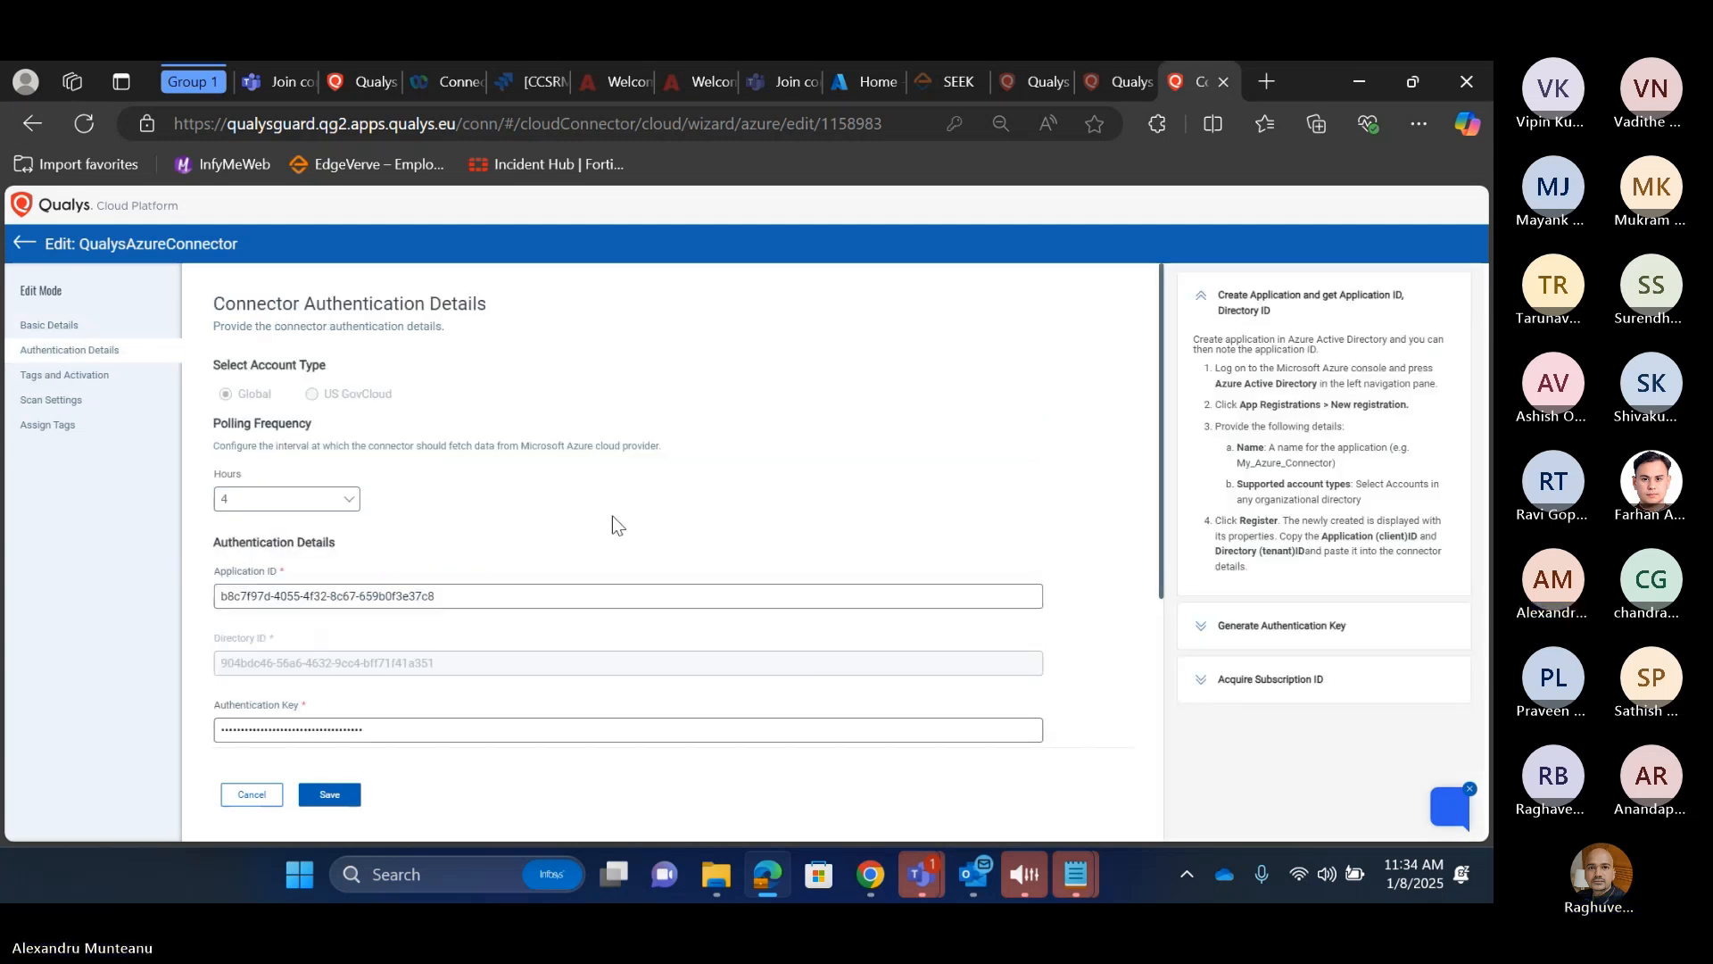
pyautogui.scroll(-3, 578, 586)
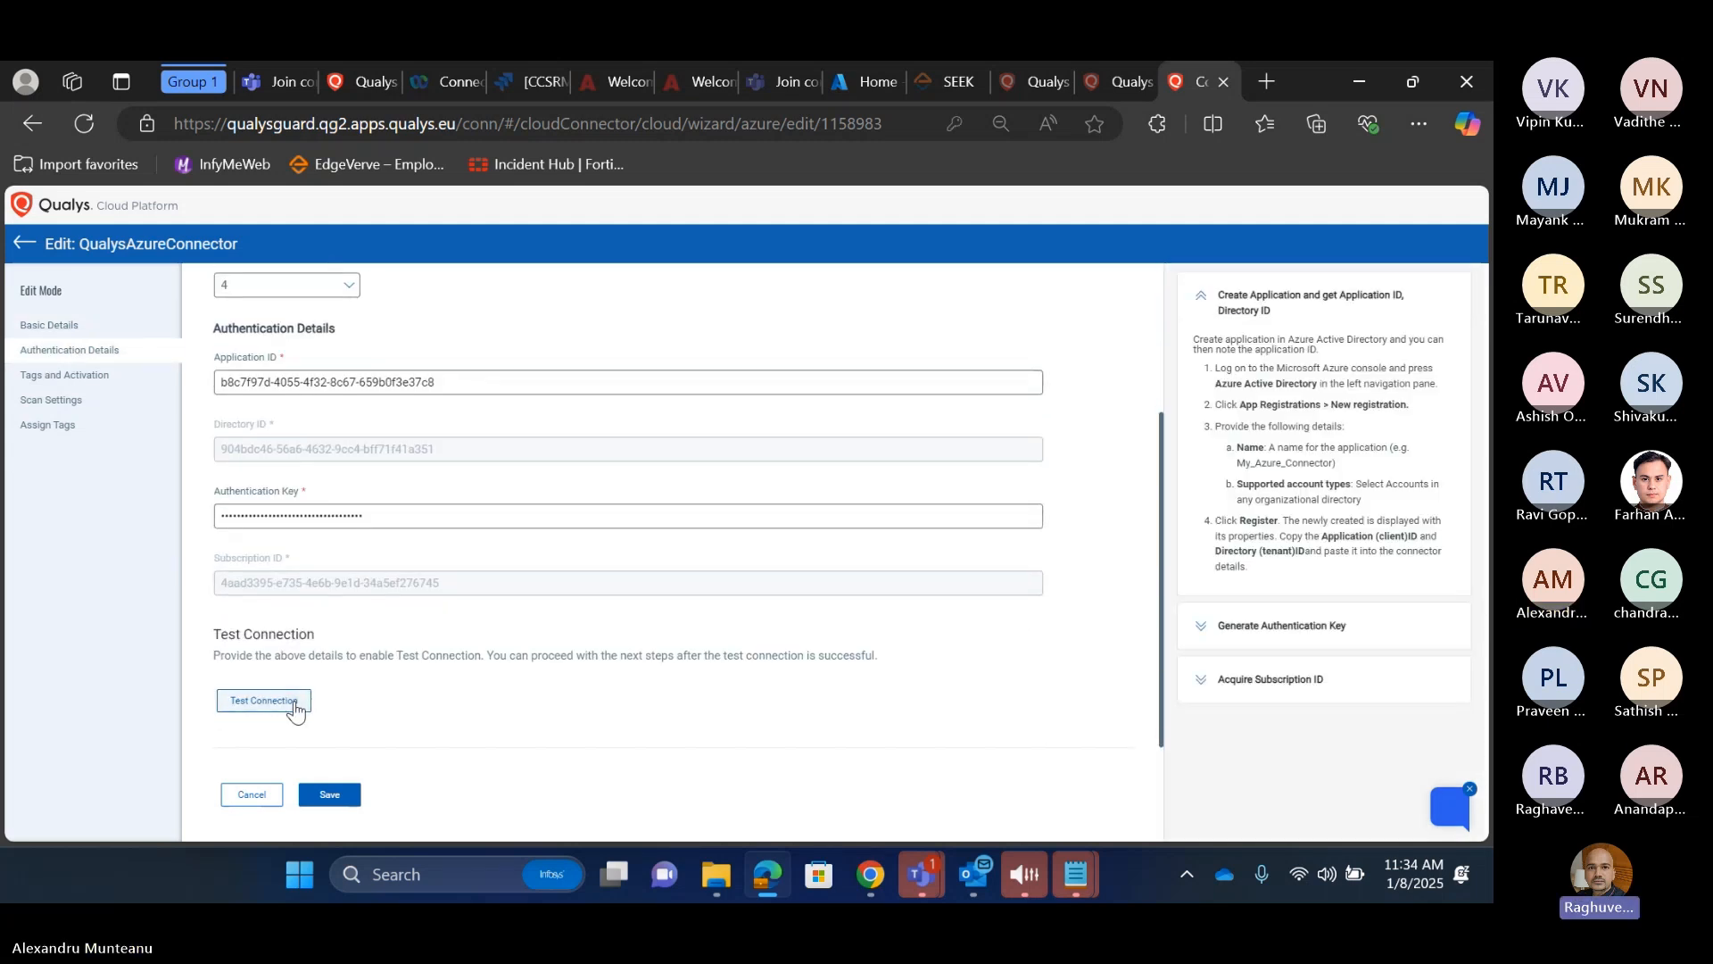
pyautogui.click(295, 711)
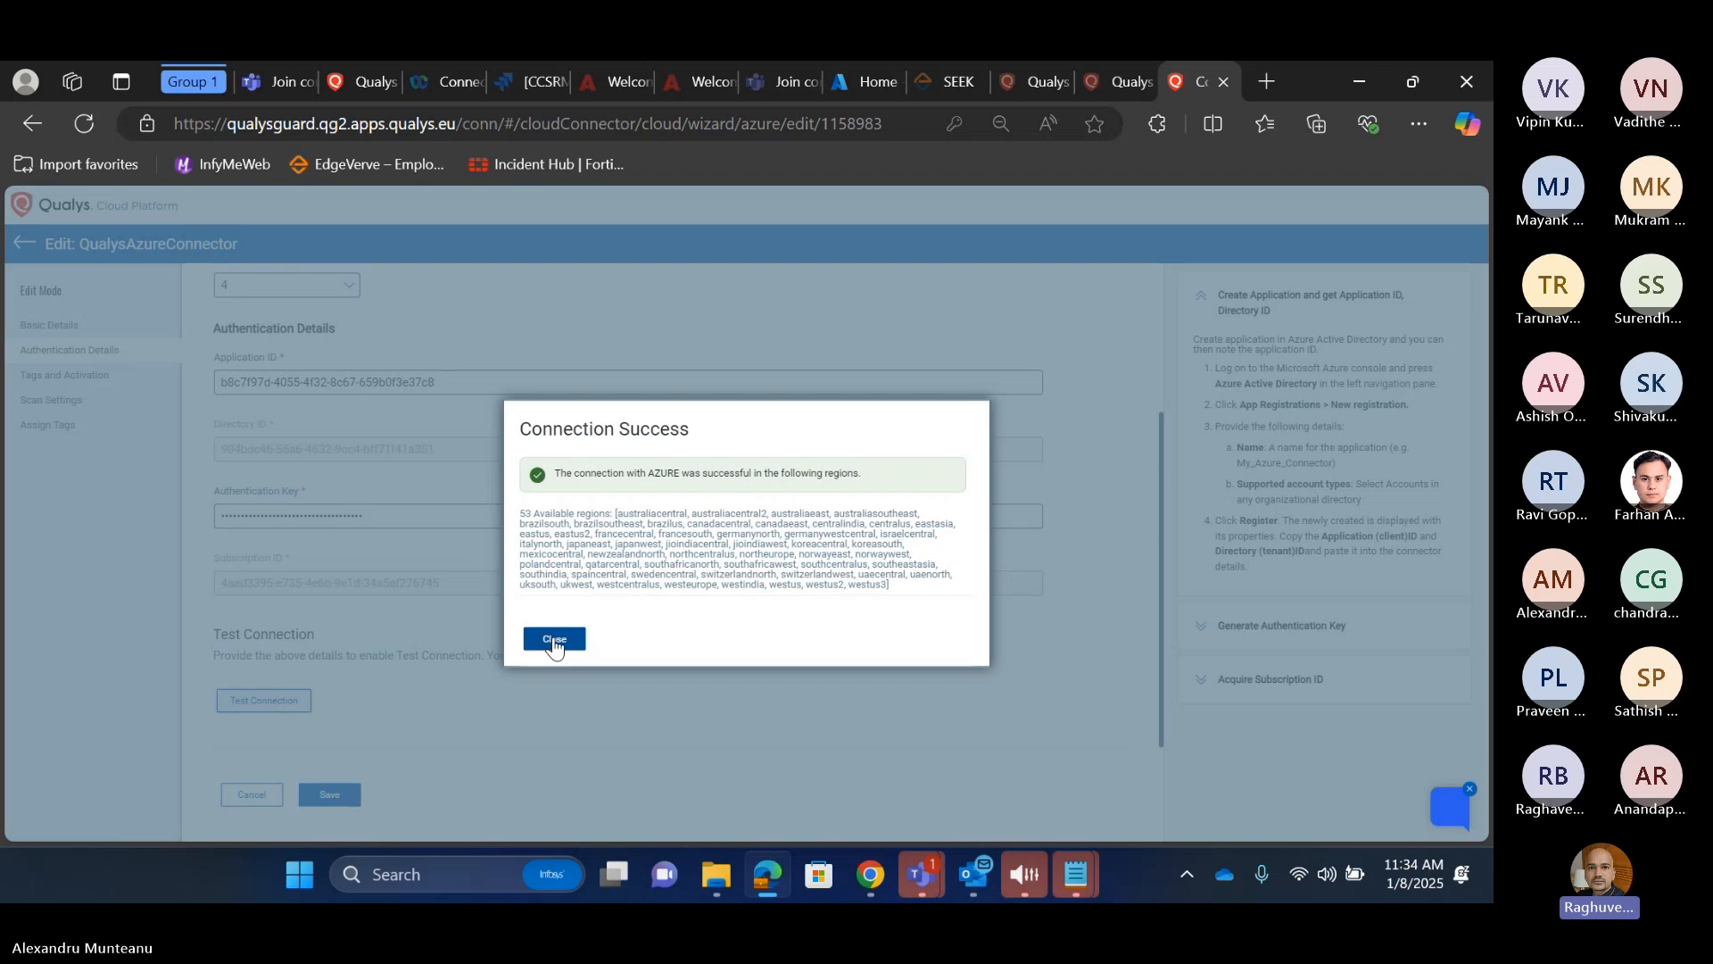
pyautogui.click(553, 639)
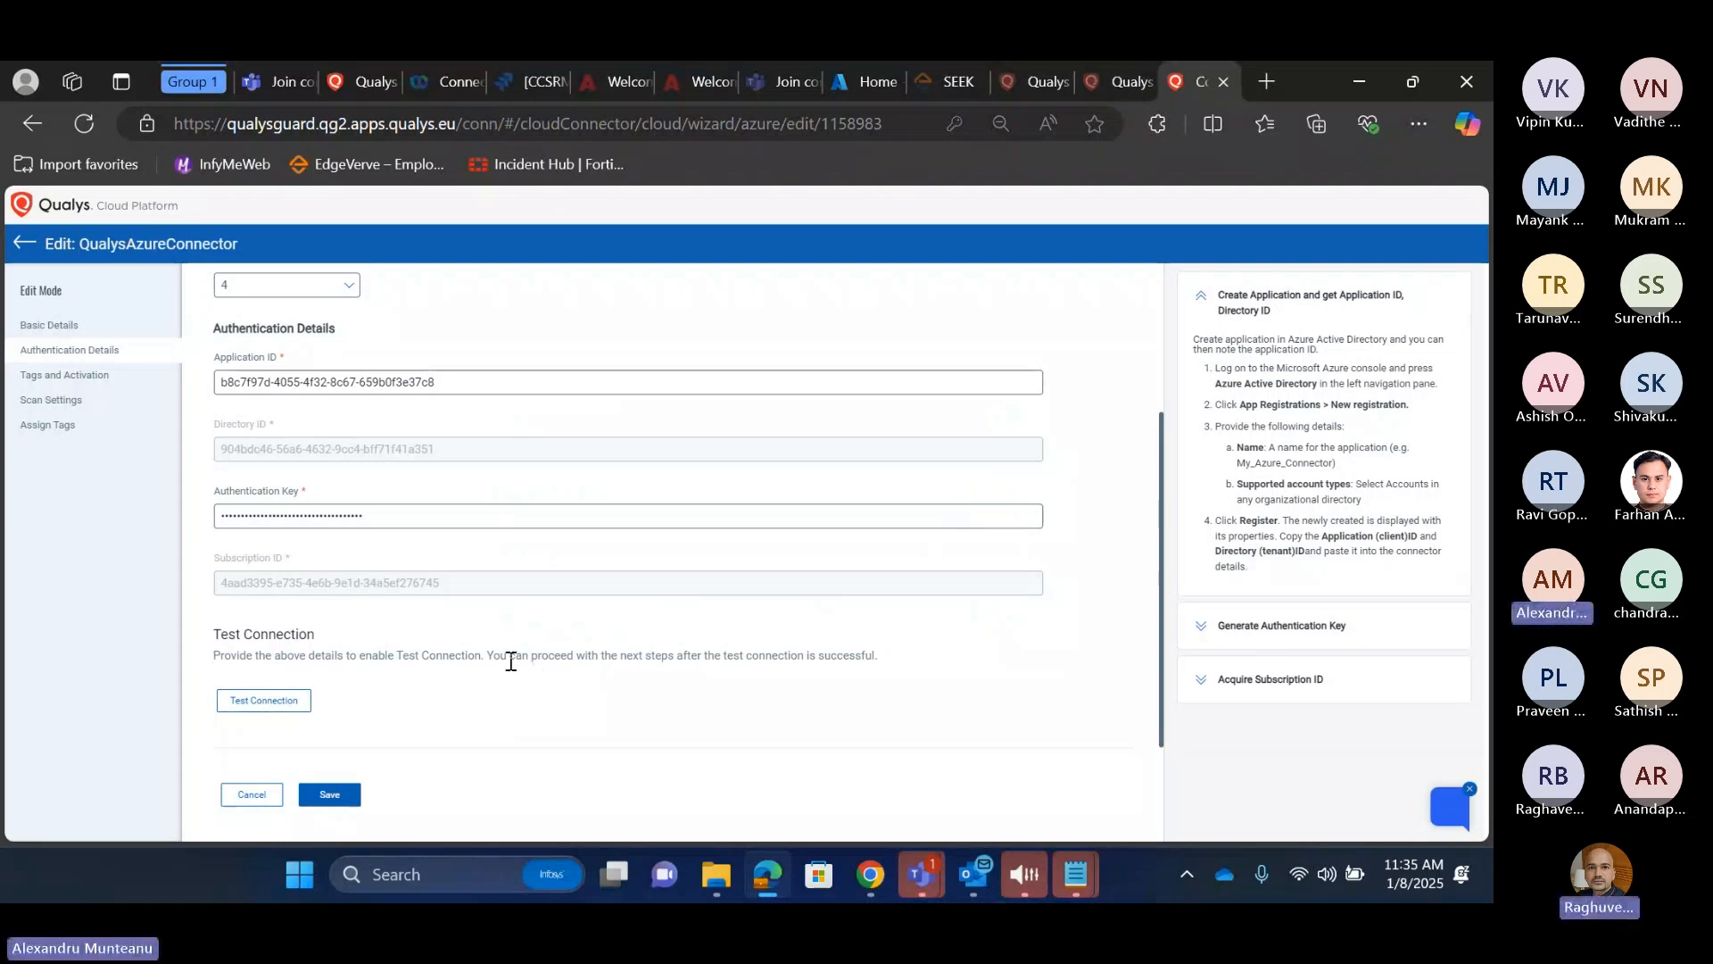
# Step: Review the connector tags and the asset tag and activation settings of QualysAzureConnector, and leave editing without saving
pyautogui.click(56, 426)
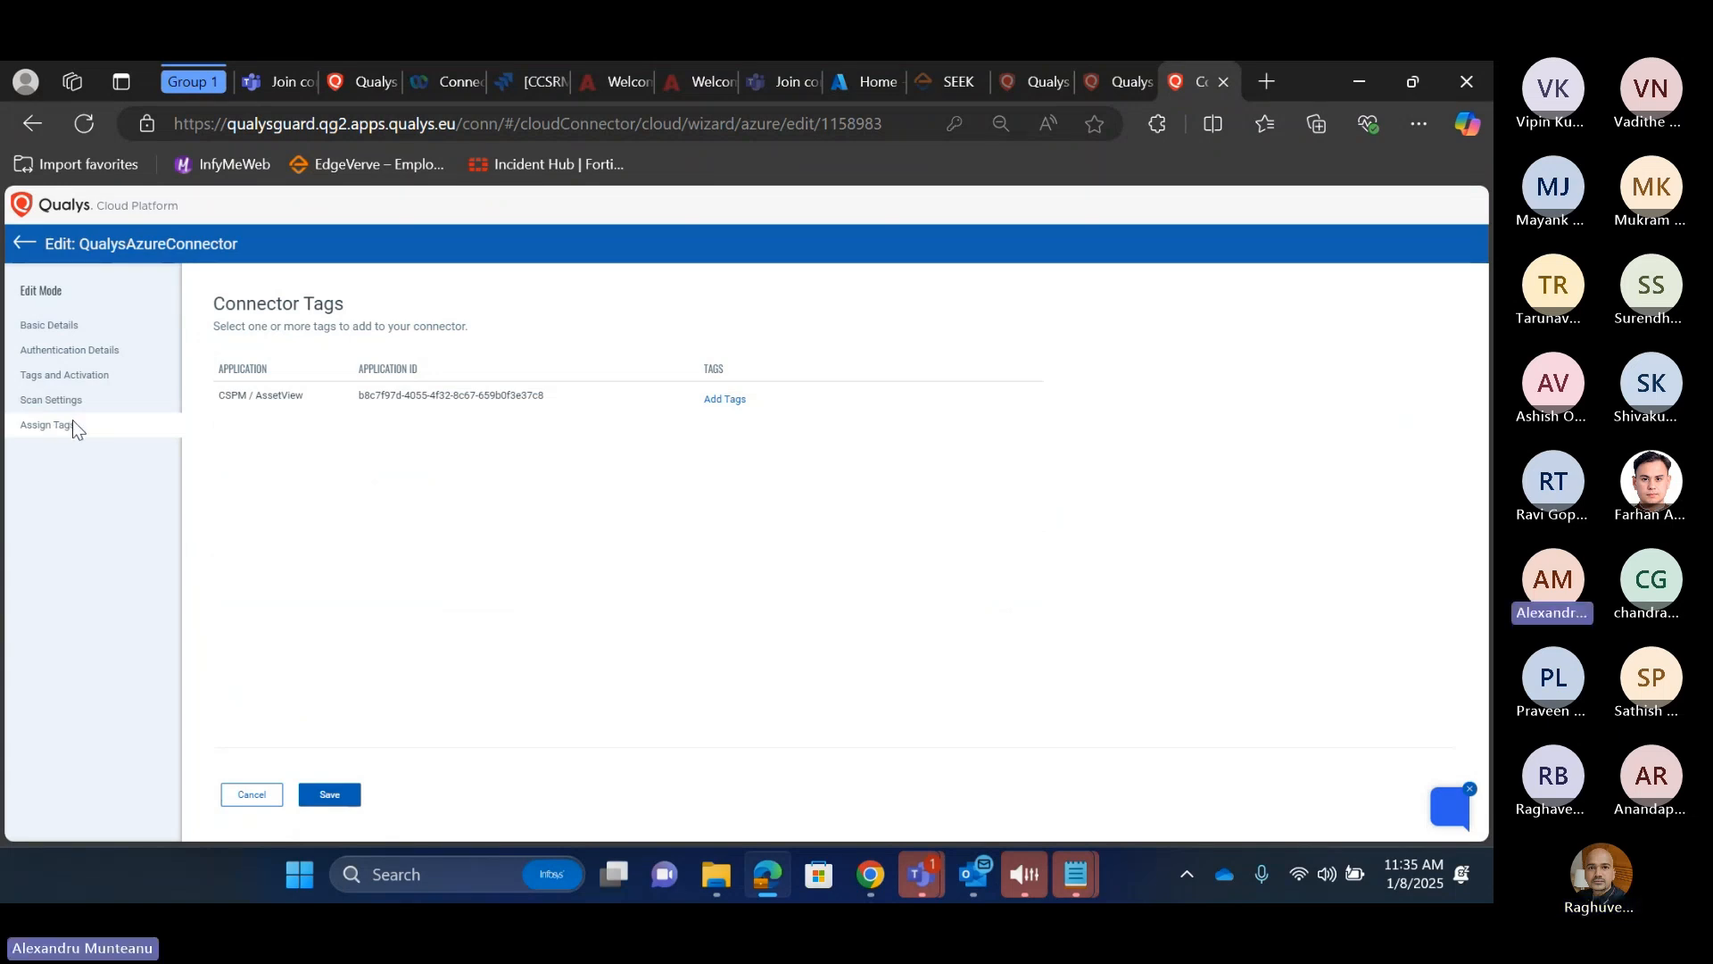
pyautogui.click(65, 375)
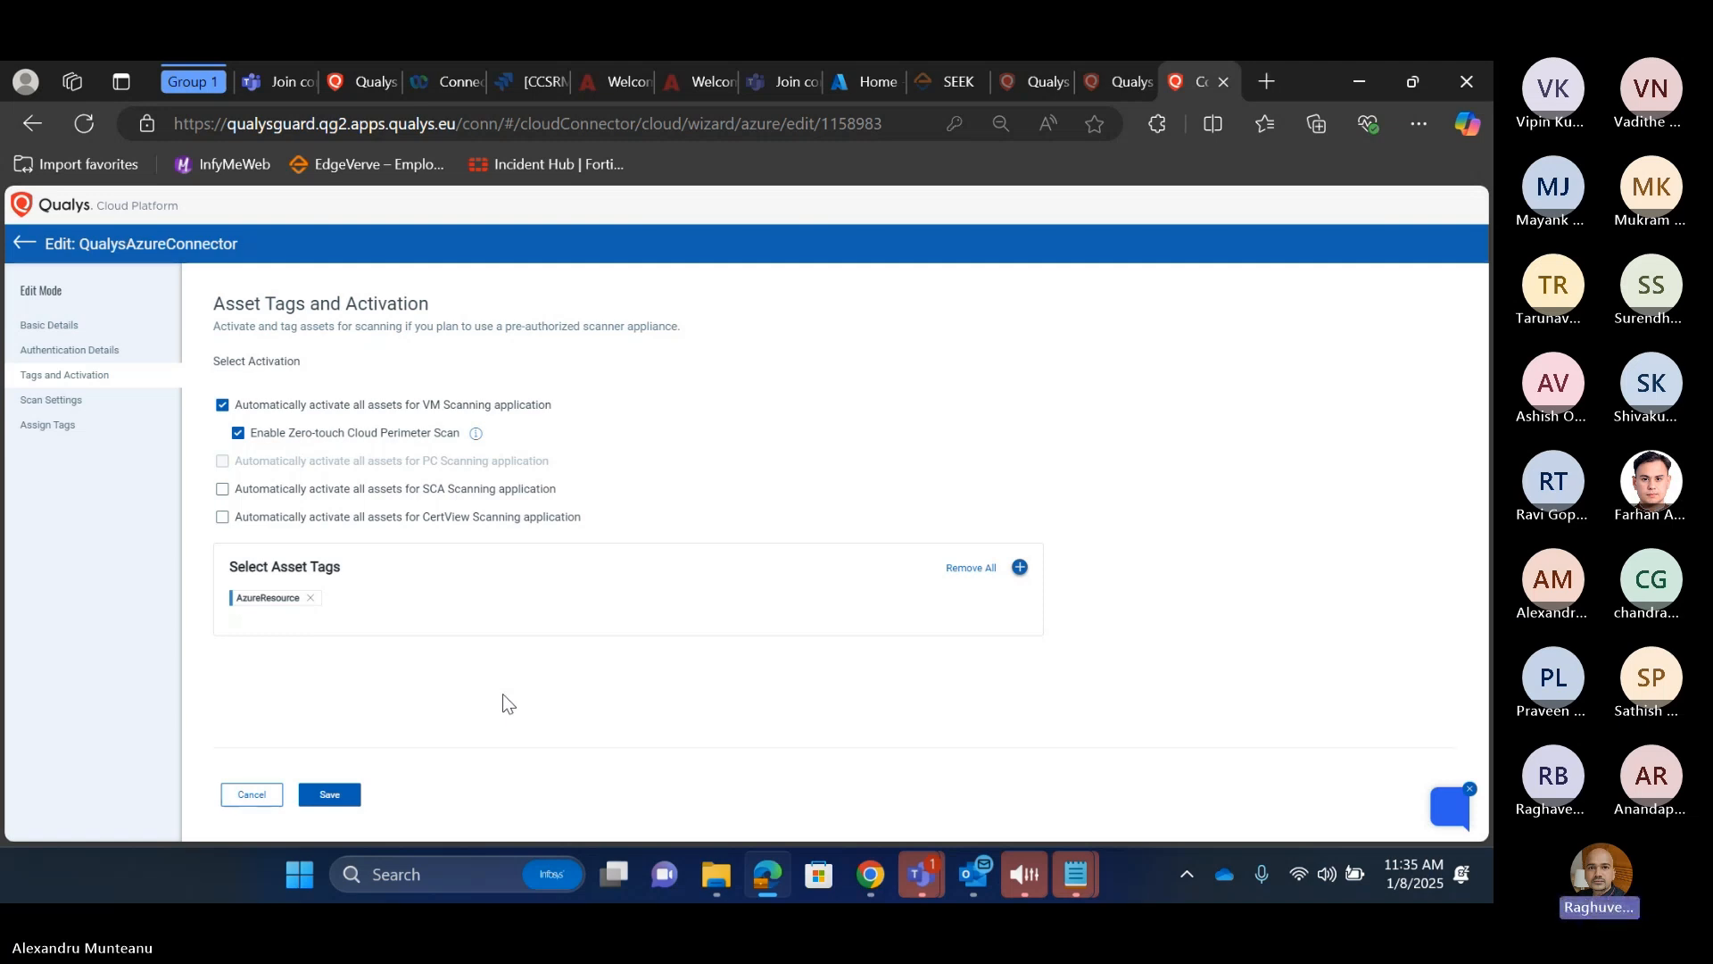
pyautogui.click(253, 793)
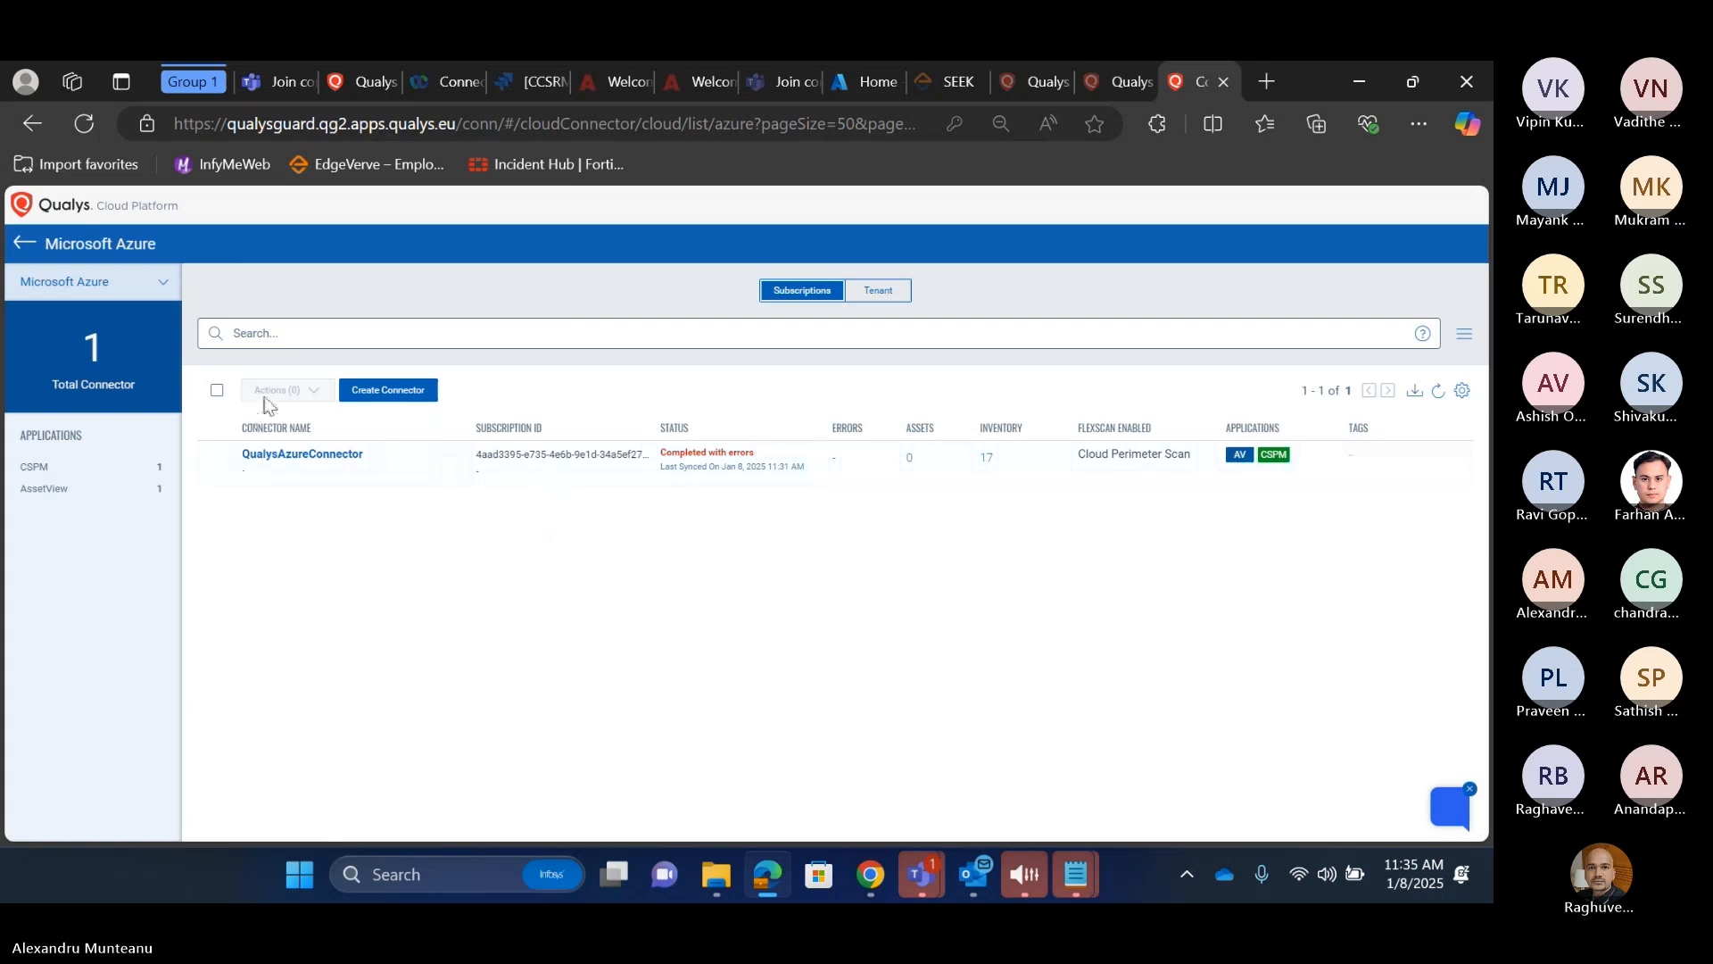
# Step: Run QualysAzureConnector from the Azure connector list and confirm the run
pyautogui.click(217, 461)
pyautogui.click(284, 390)
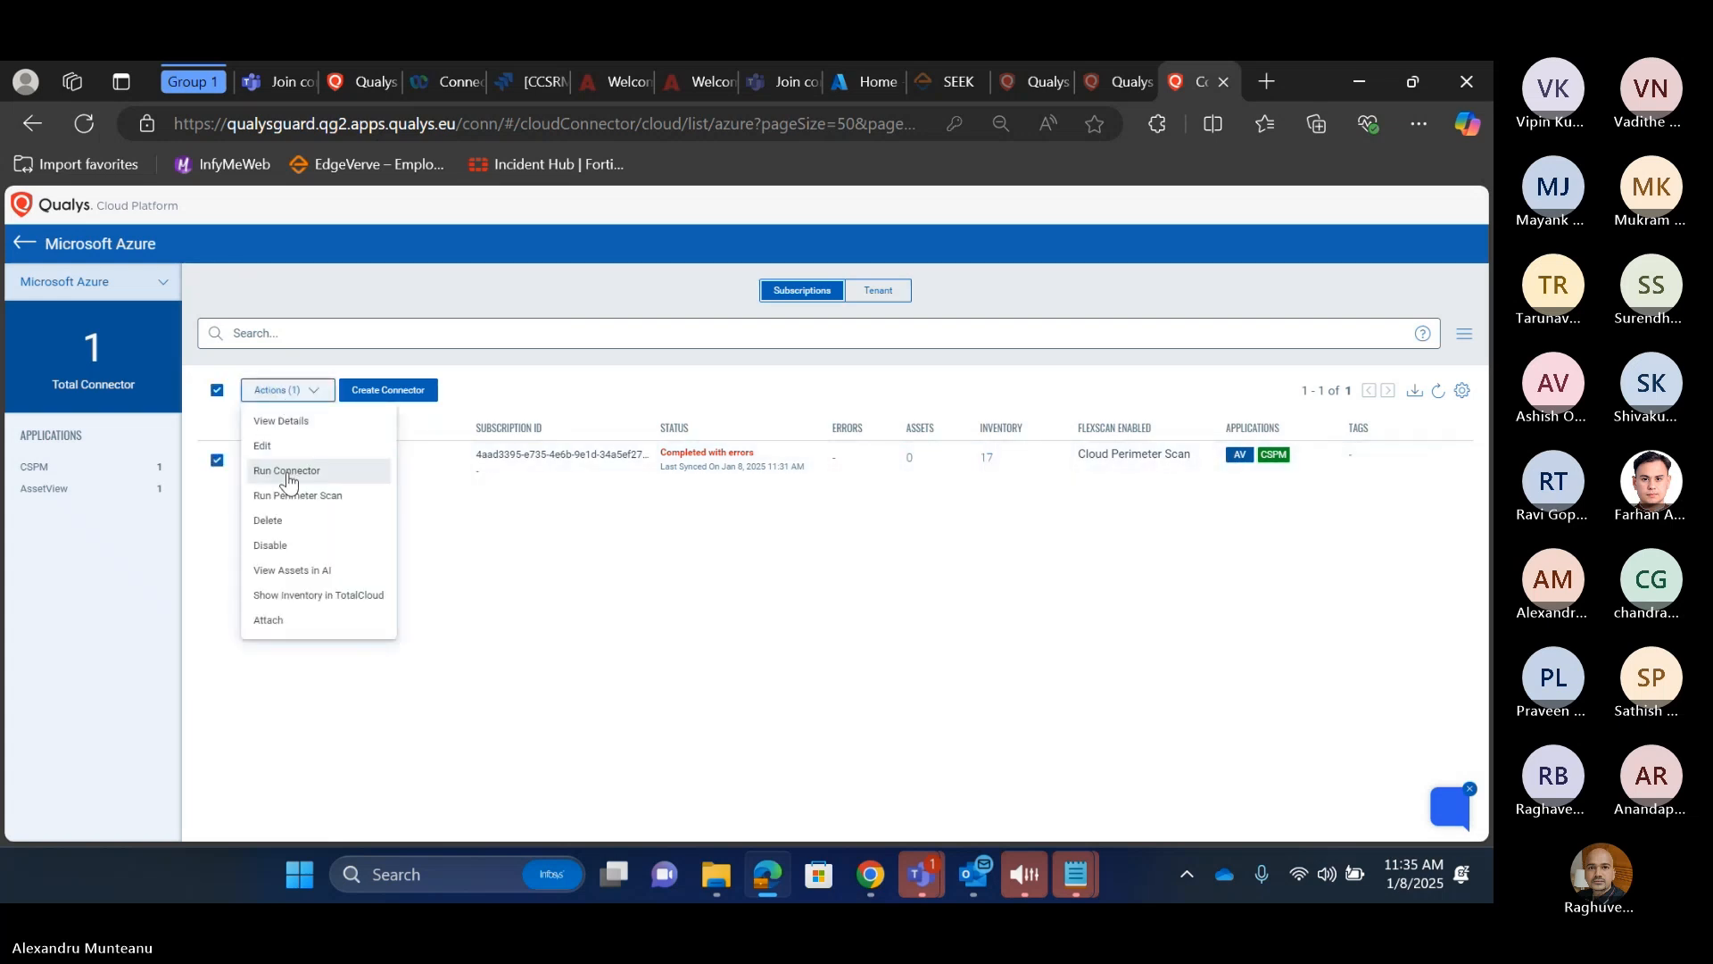
pyautogui.click(286, 471)
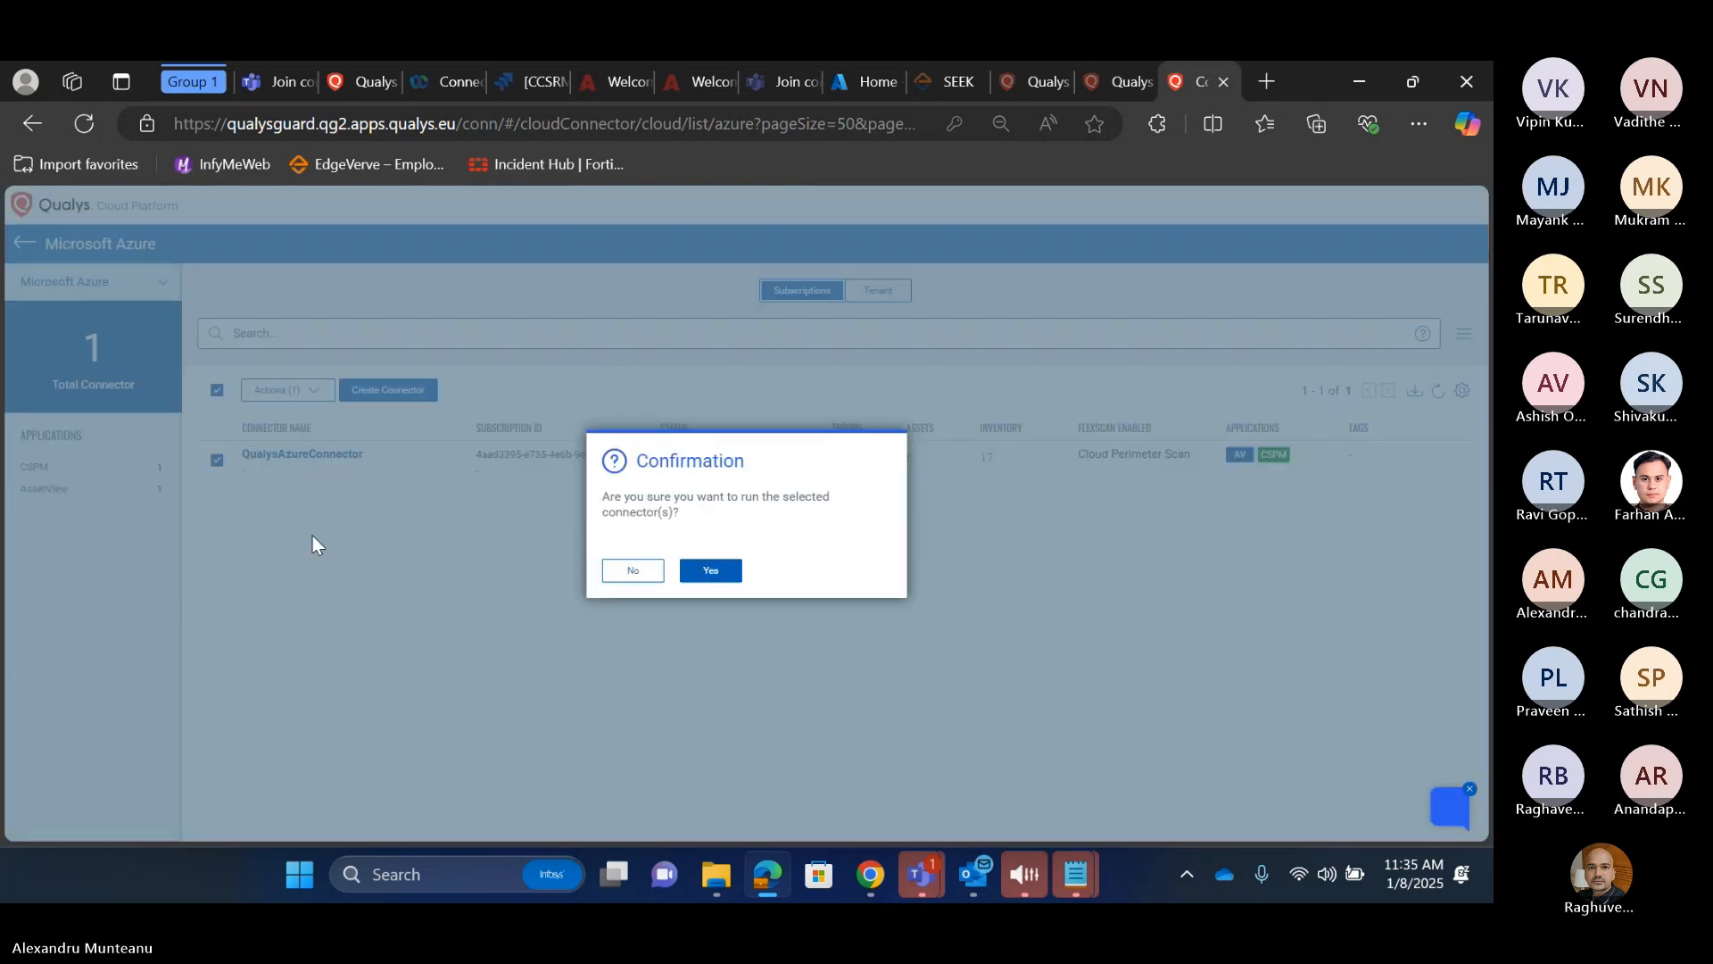
pyautogui.click(721, 574)
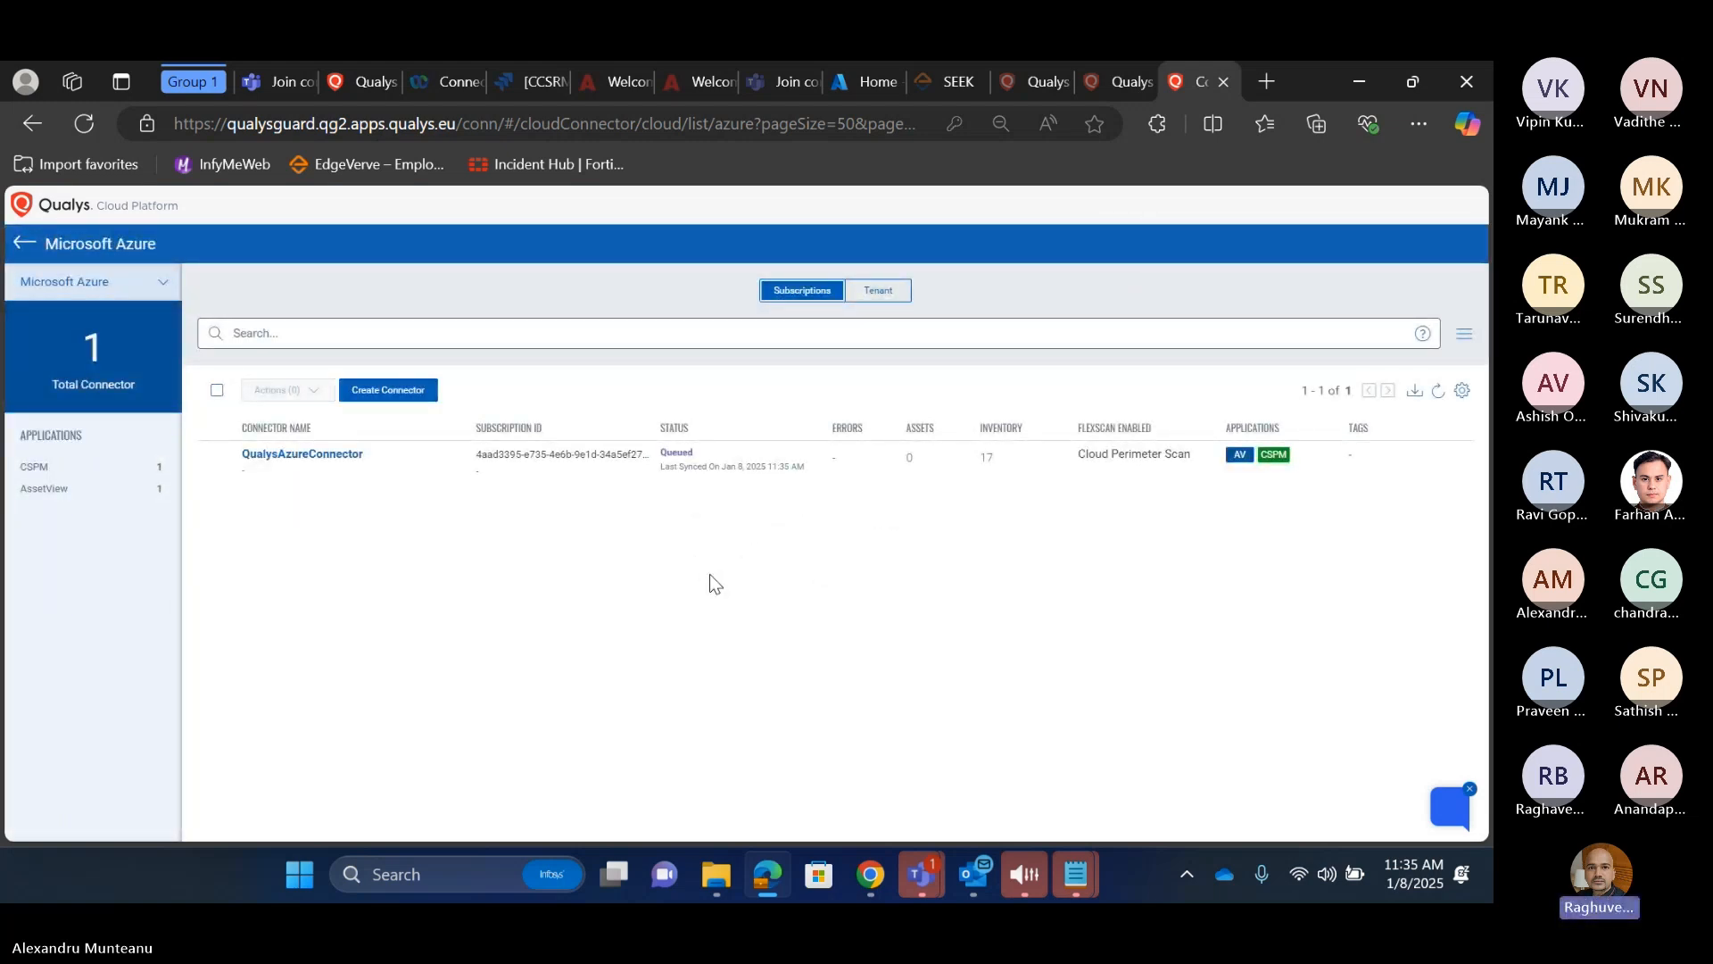
# Step: Refresh the Azure connector list repeatedly to check the run status of QualysAzureConnector
pyautogui.click(1472, 793)
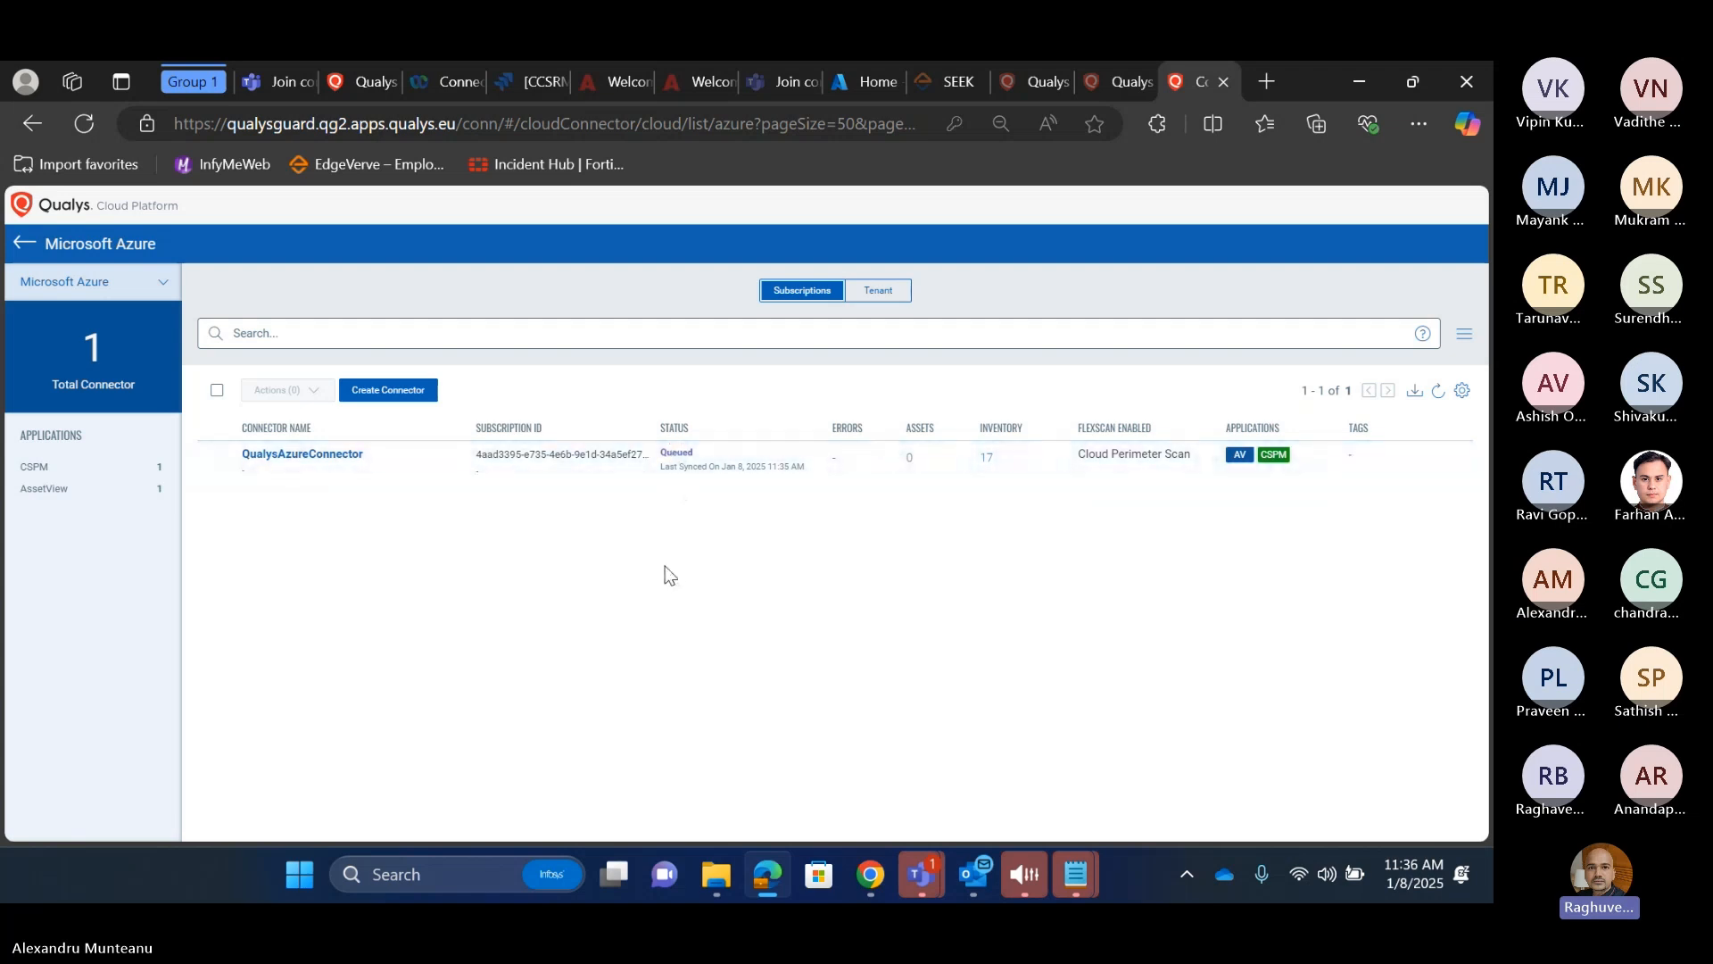
pyautogui.click(1437, 391)
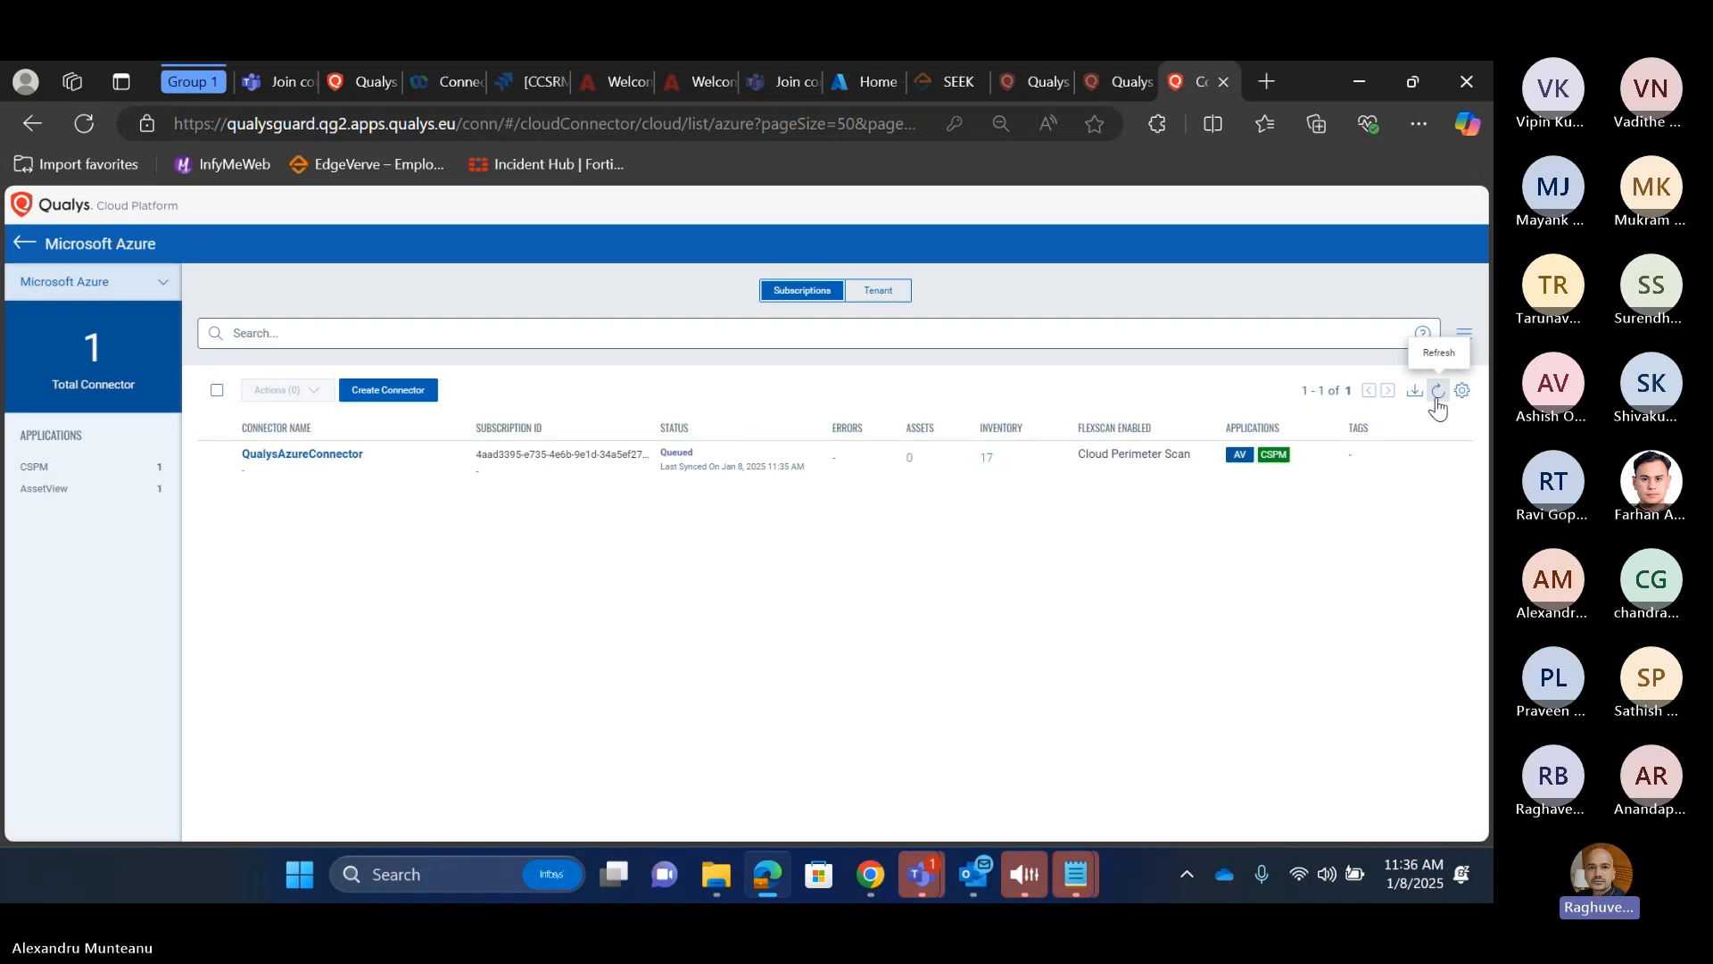
pyautogui.click(1438, 400)
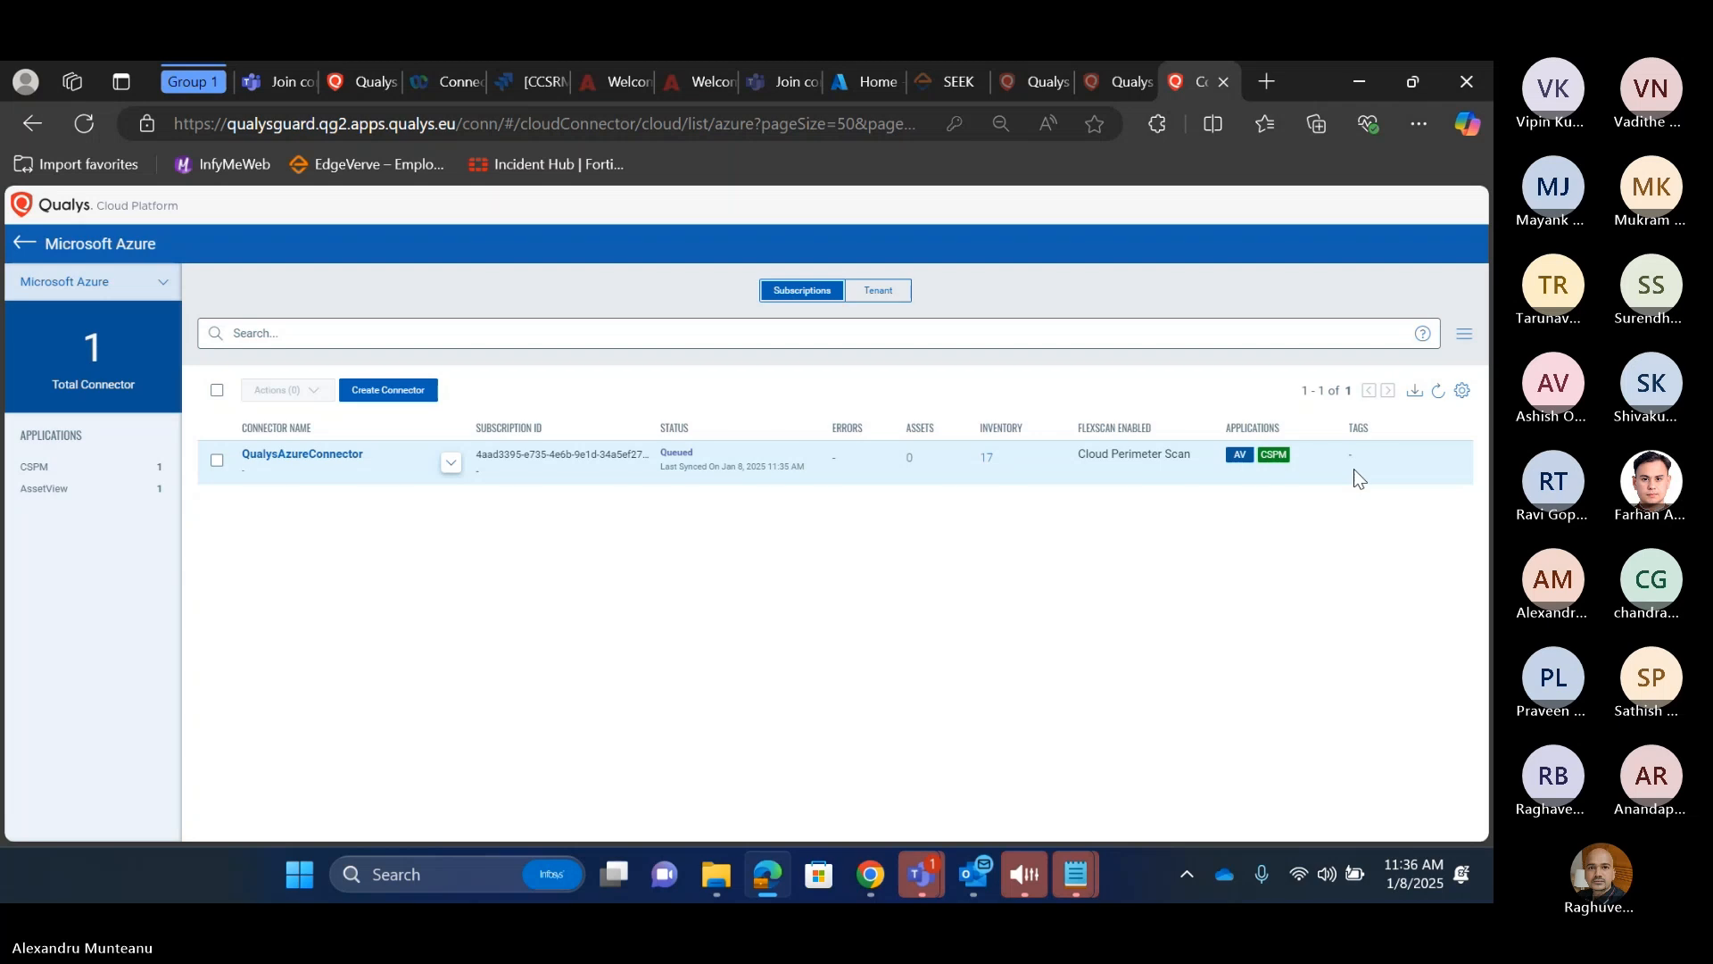
pyautogui.click(1438, 391)
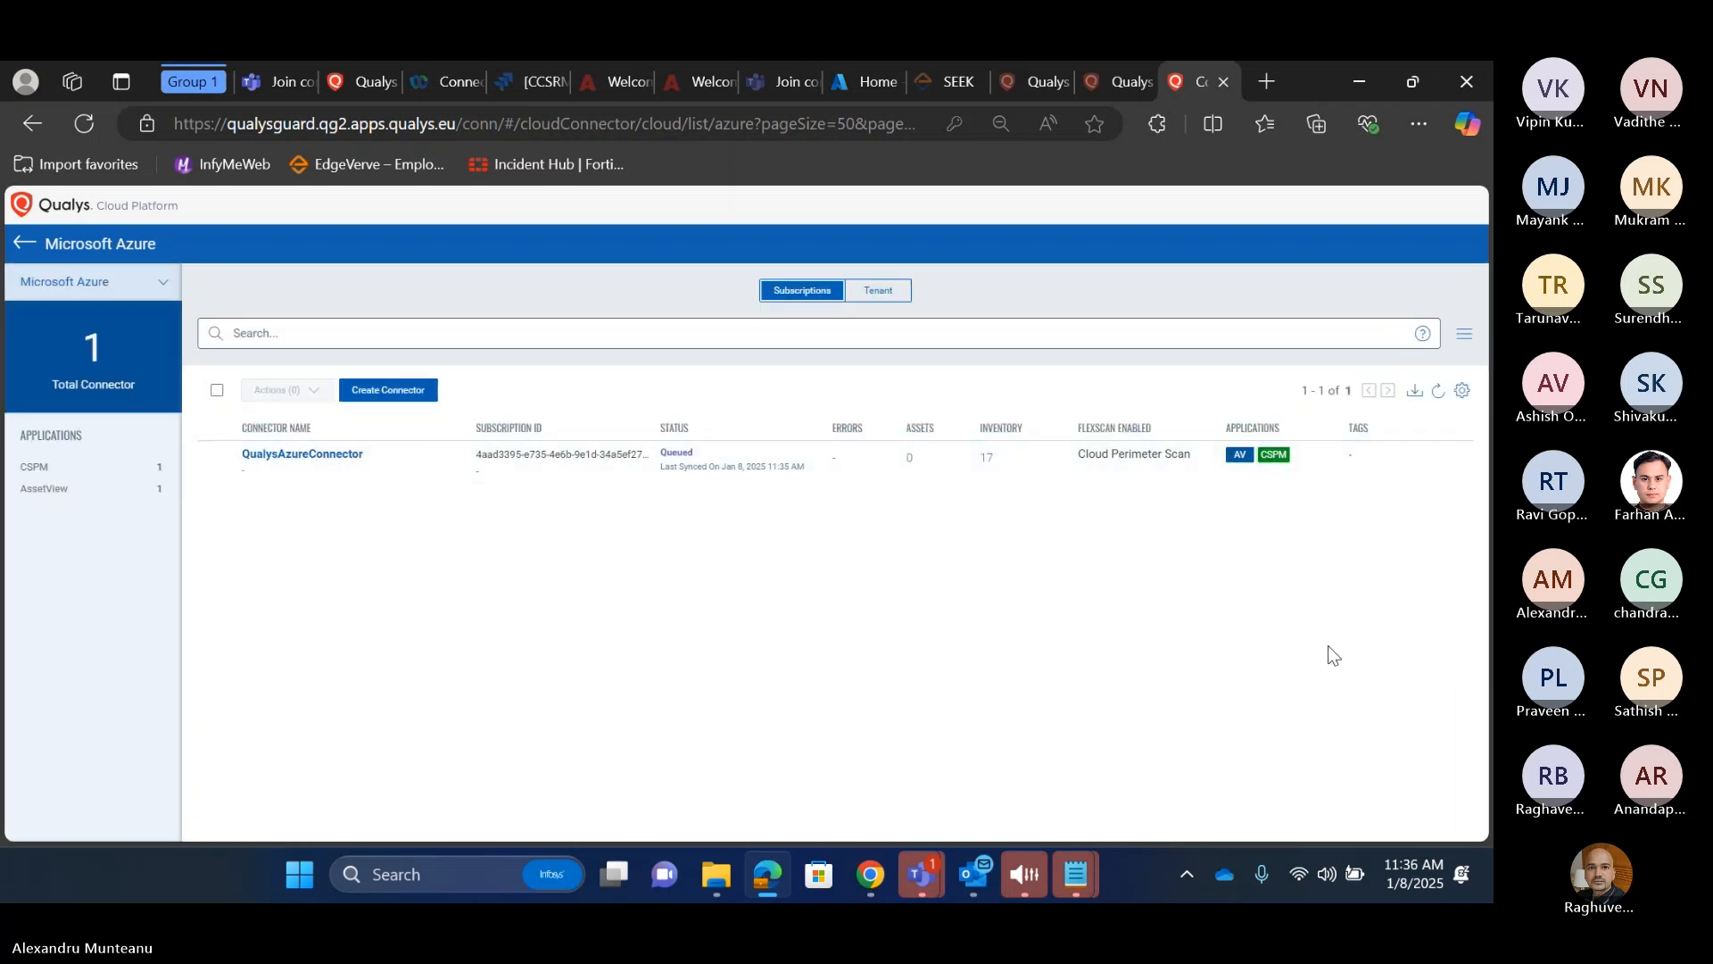
pyautogui.click(1437, 391)
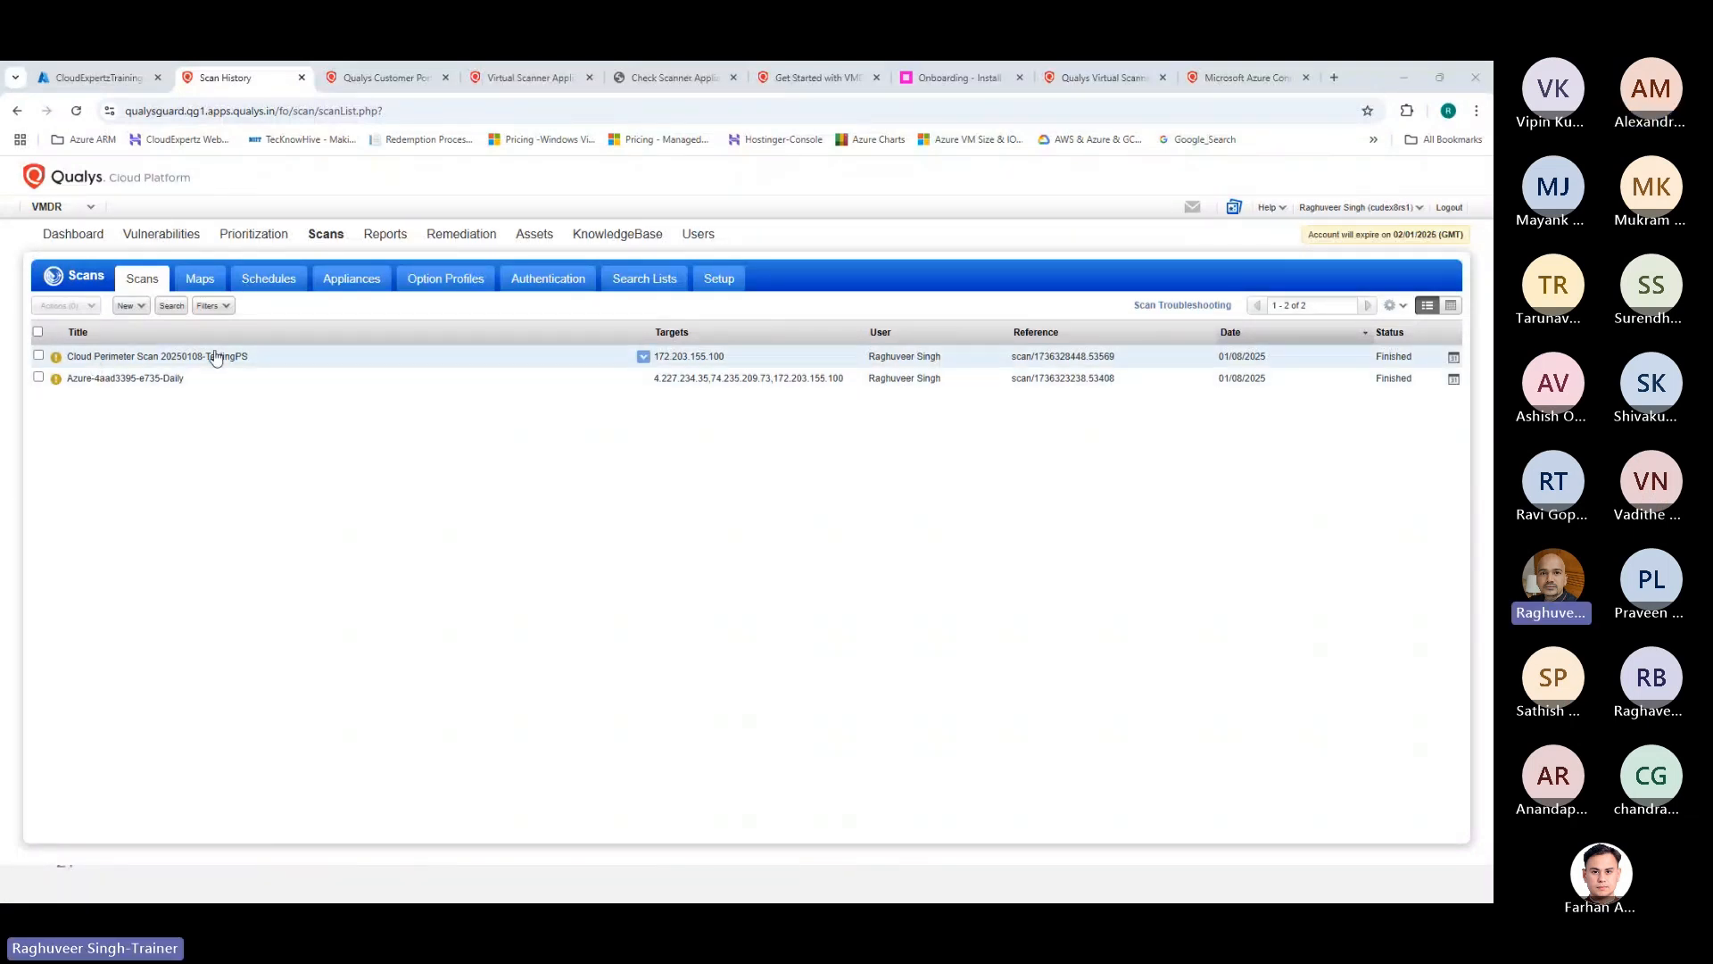
# Step: Preview Cloud Perimeter Scan 20250108-TestingPS, and switch to the Azure portal to filter the virtual machines by "qual"
pyautogui.click(38, 355)
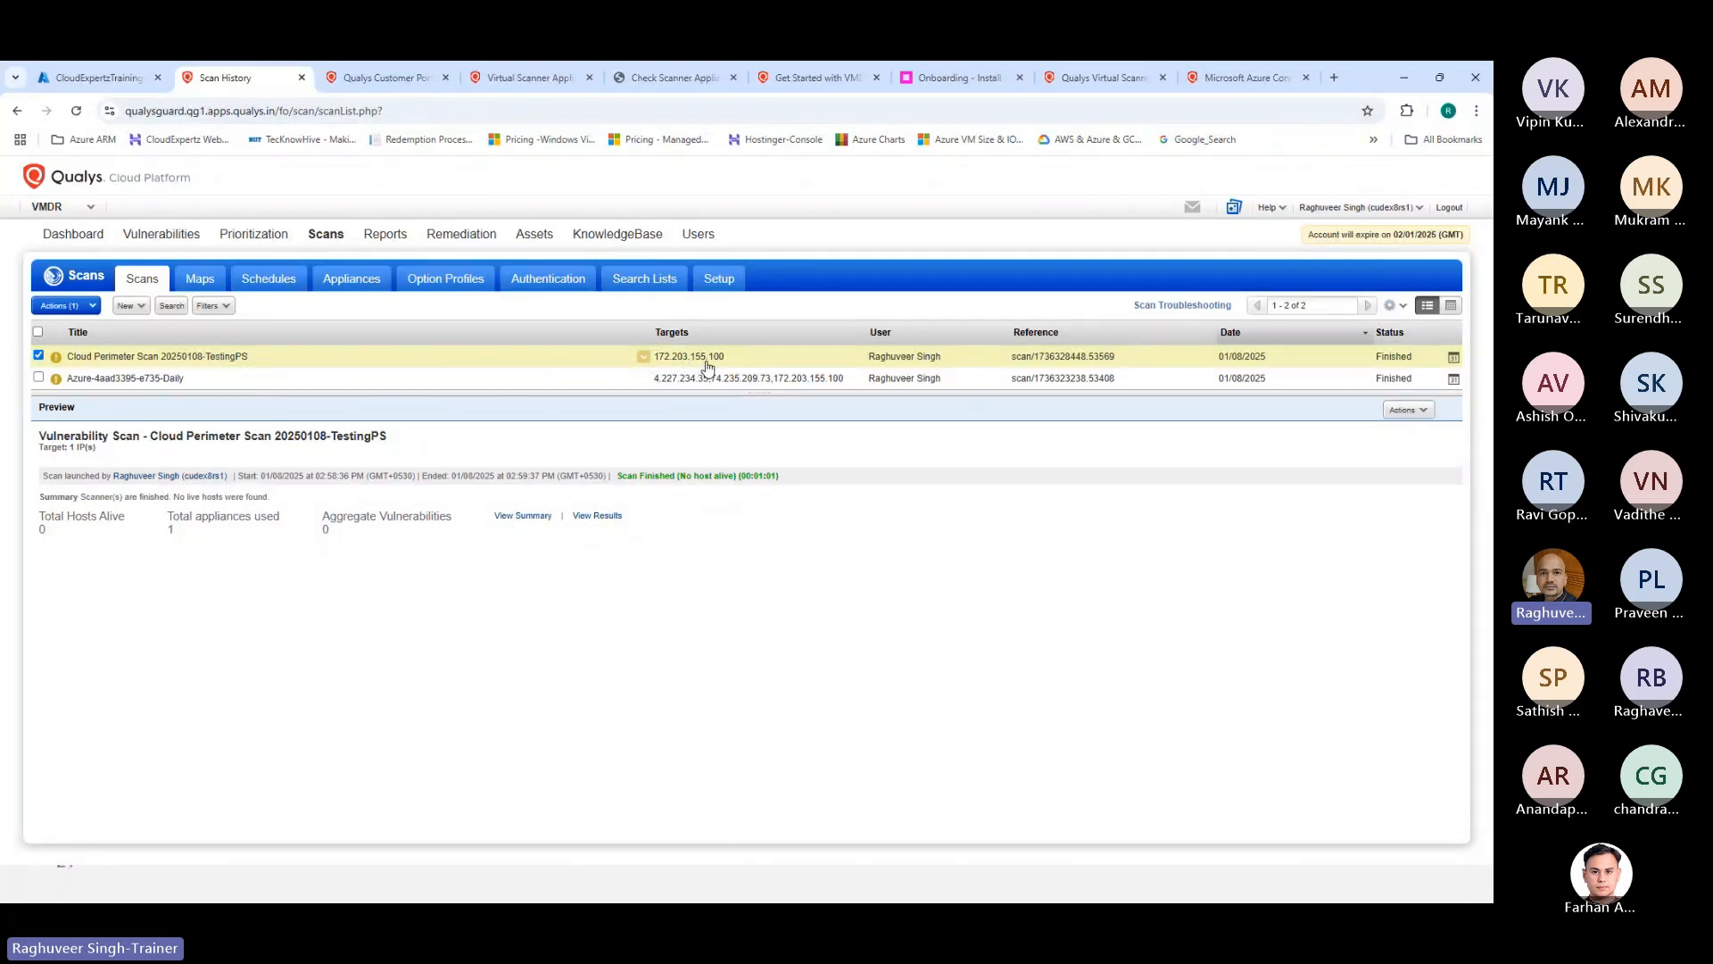
pyautogui.click(99, 77)
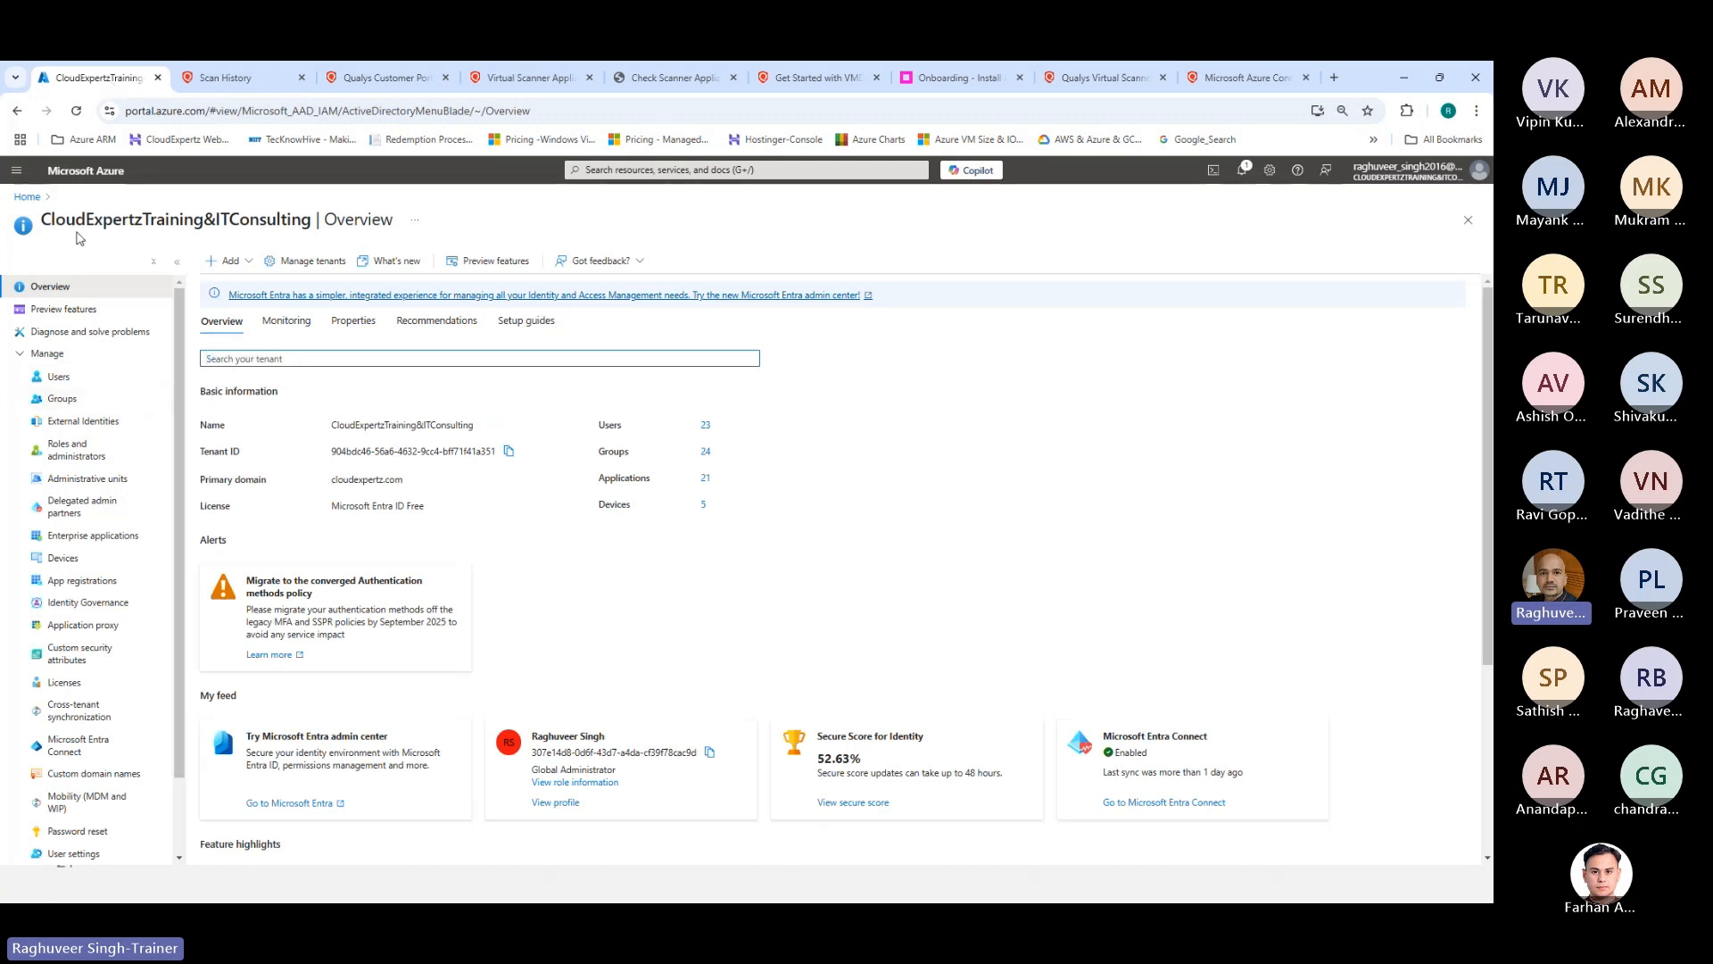
pyautogui.click(27, 196)
pyautogui.click(626, 174)
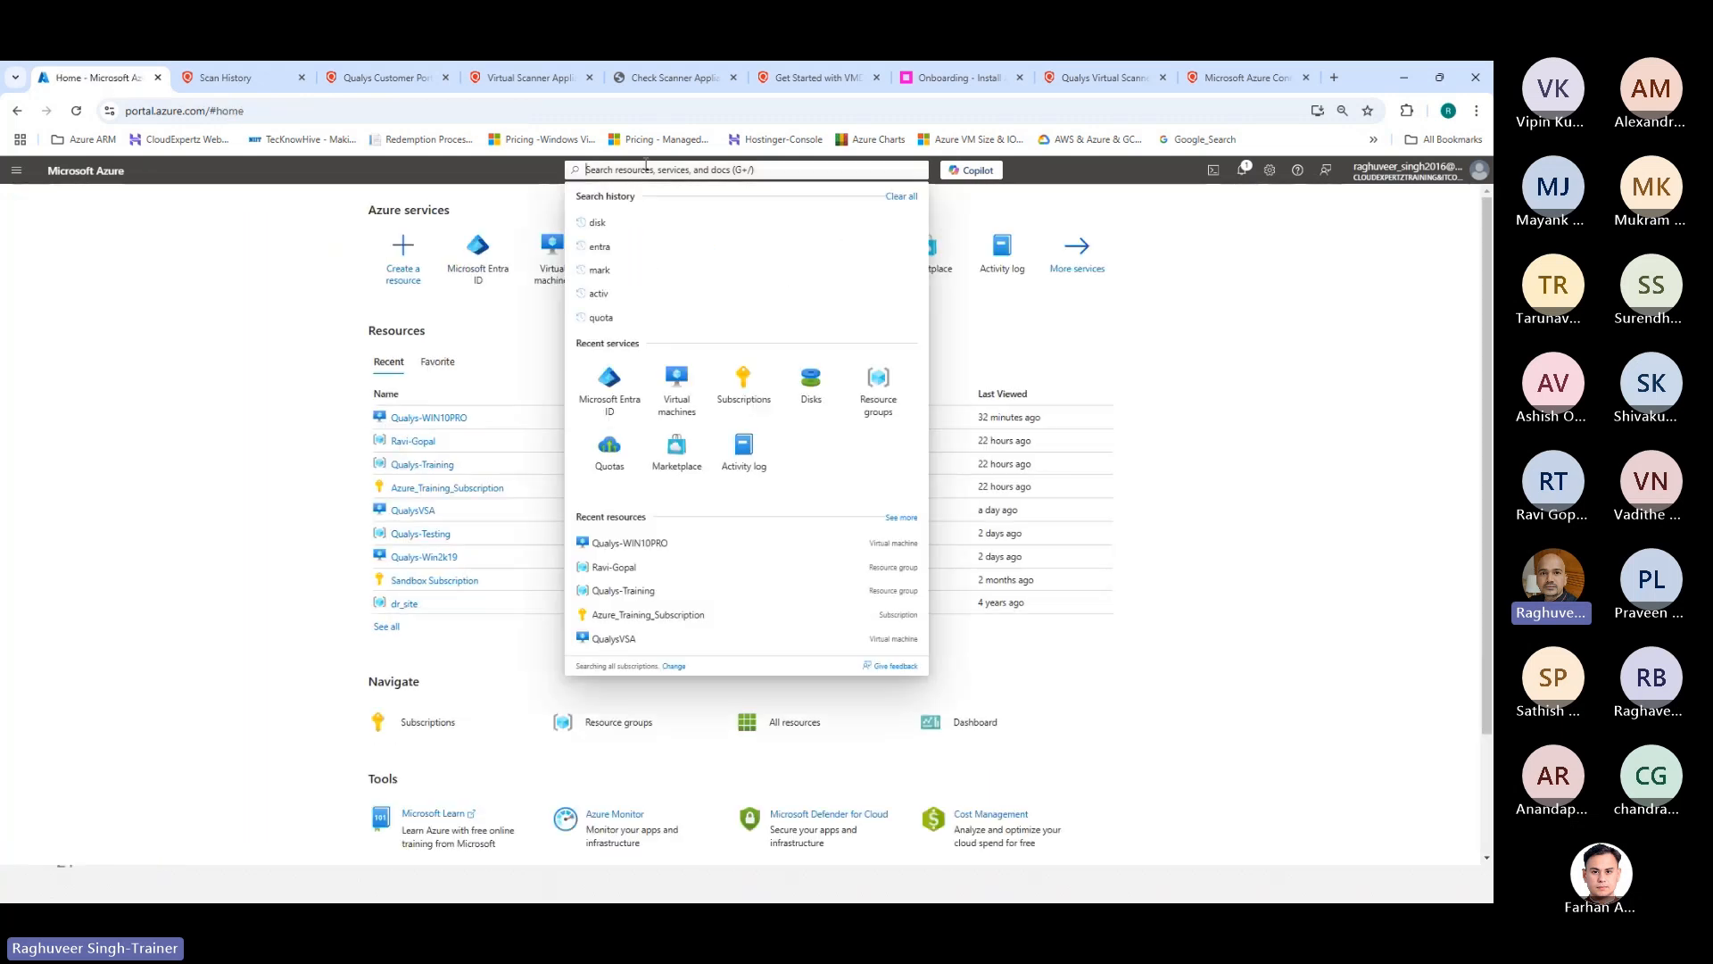
pyautogui.click(673, 451)
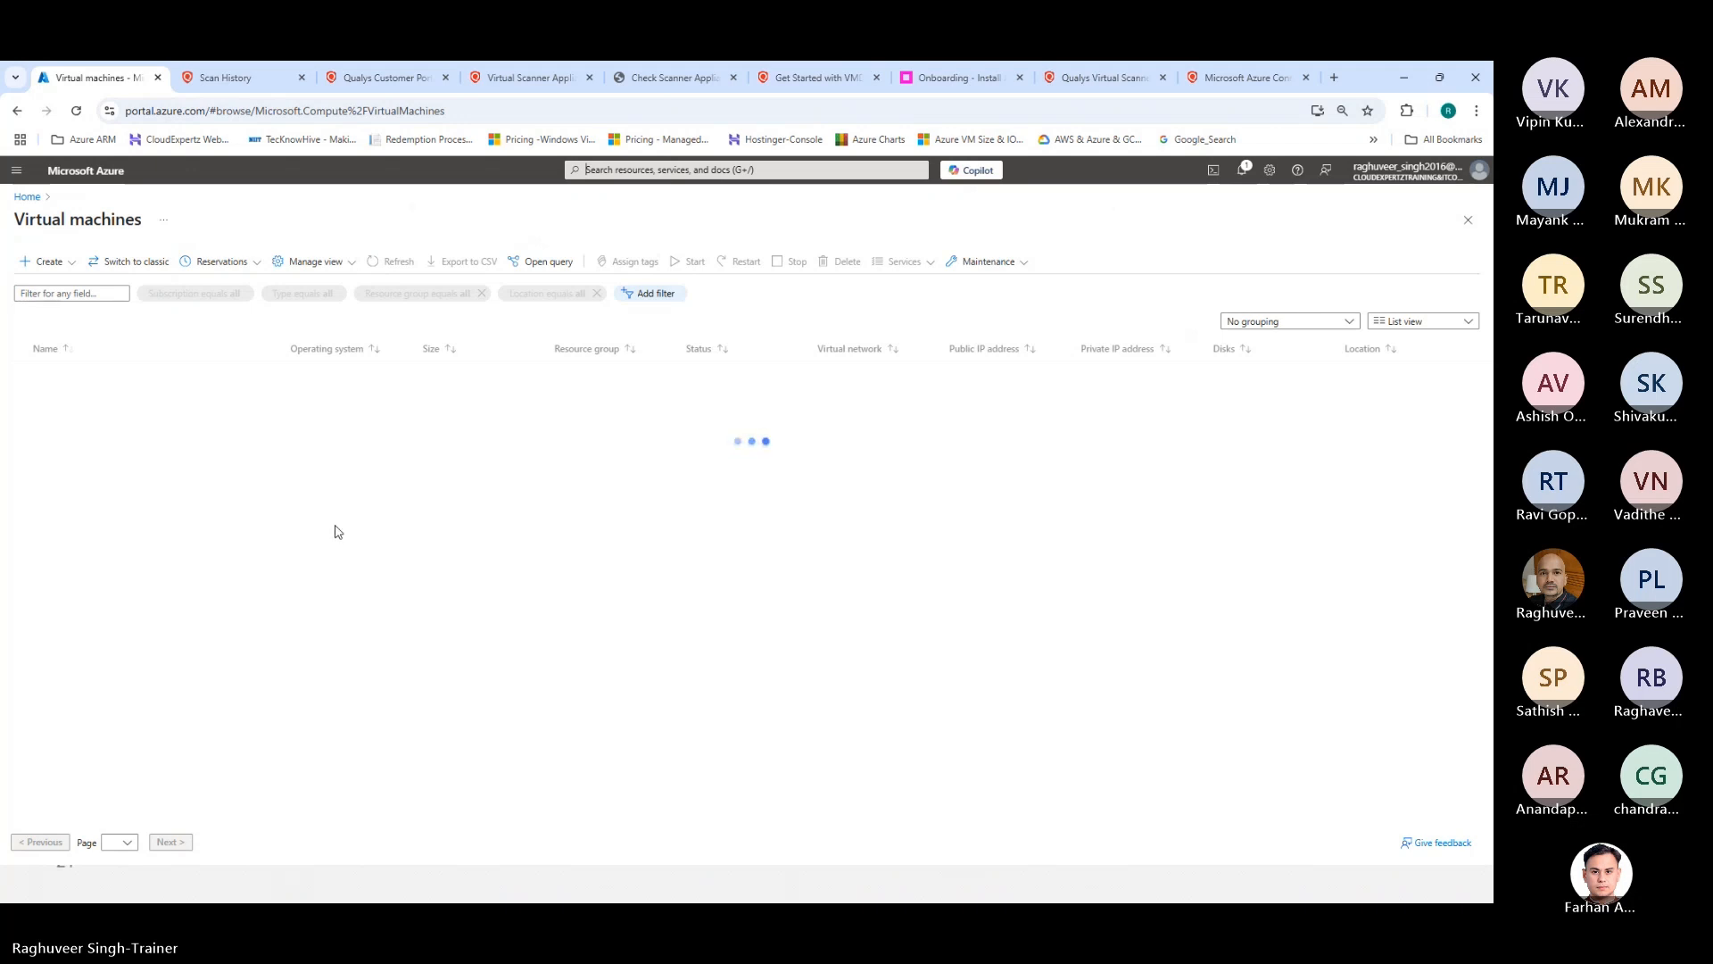
pyautogui.write('qual')
# Step: Select the virtual machines Qualys-WIN10PRO, Qualys-Win2K16 and Qualys-Win2k19, leaving QualysVSA unselected
pyautogui.click(20, 441)
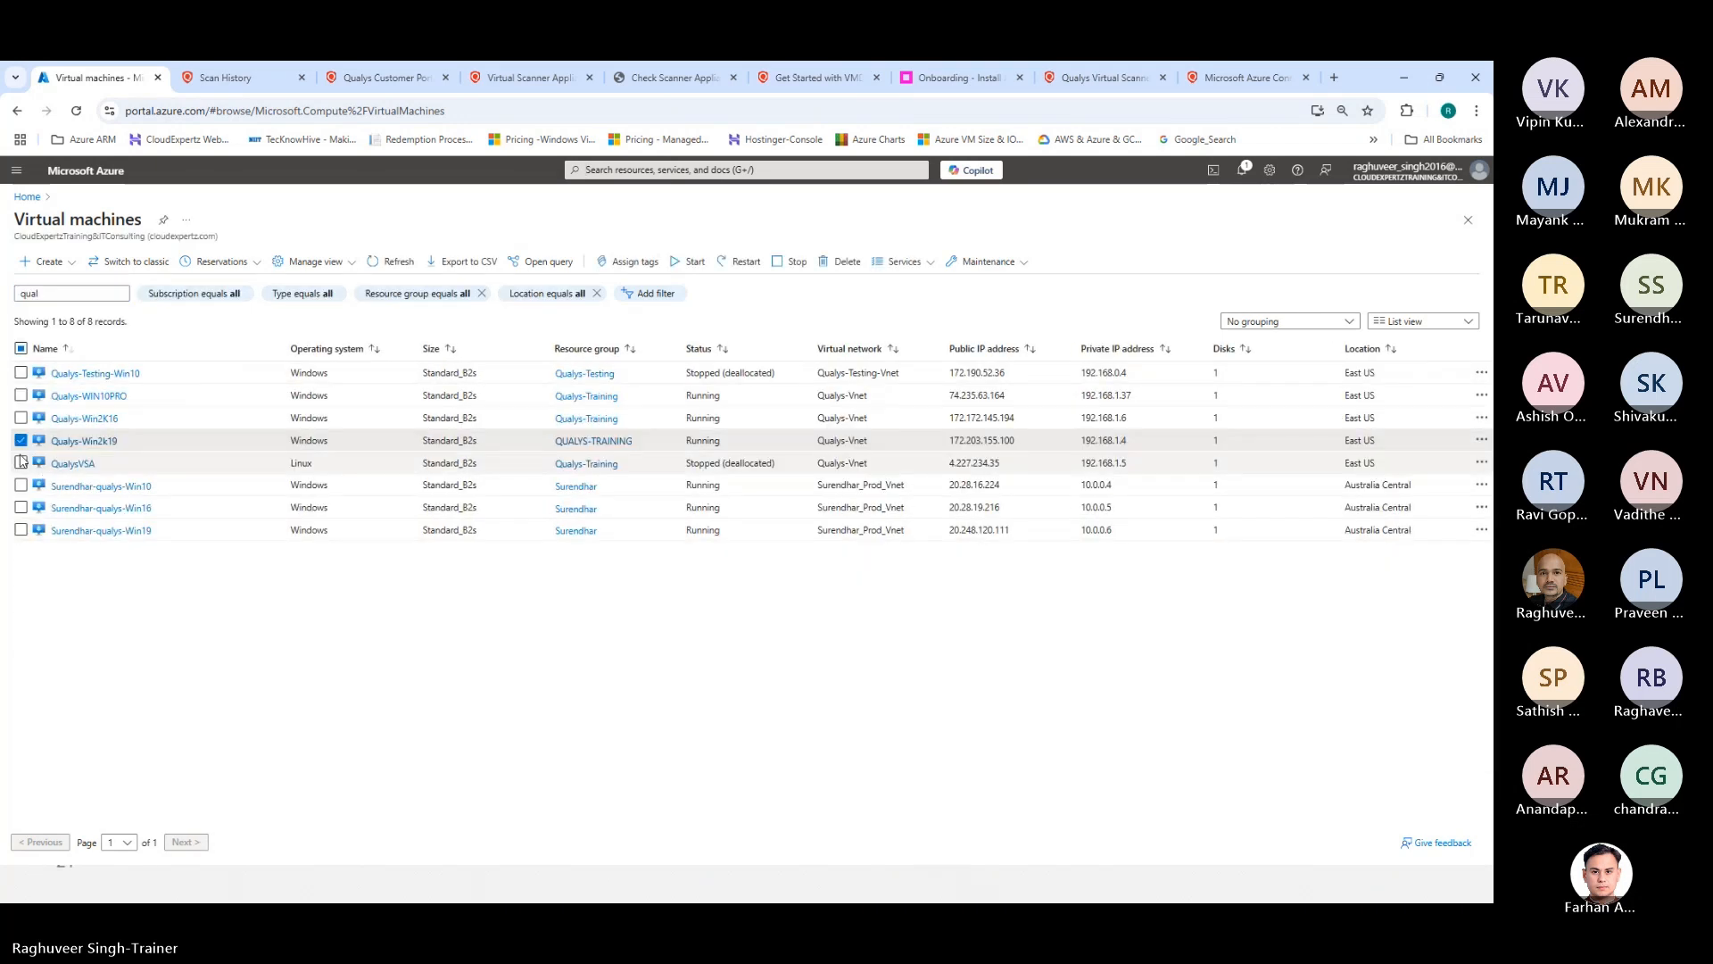
pyautogui.click(19, 463)
pyautogui.click(20, 418)
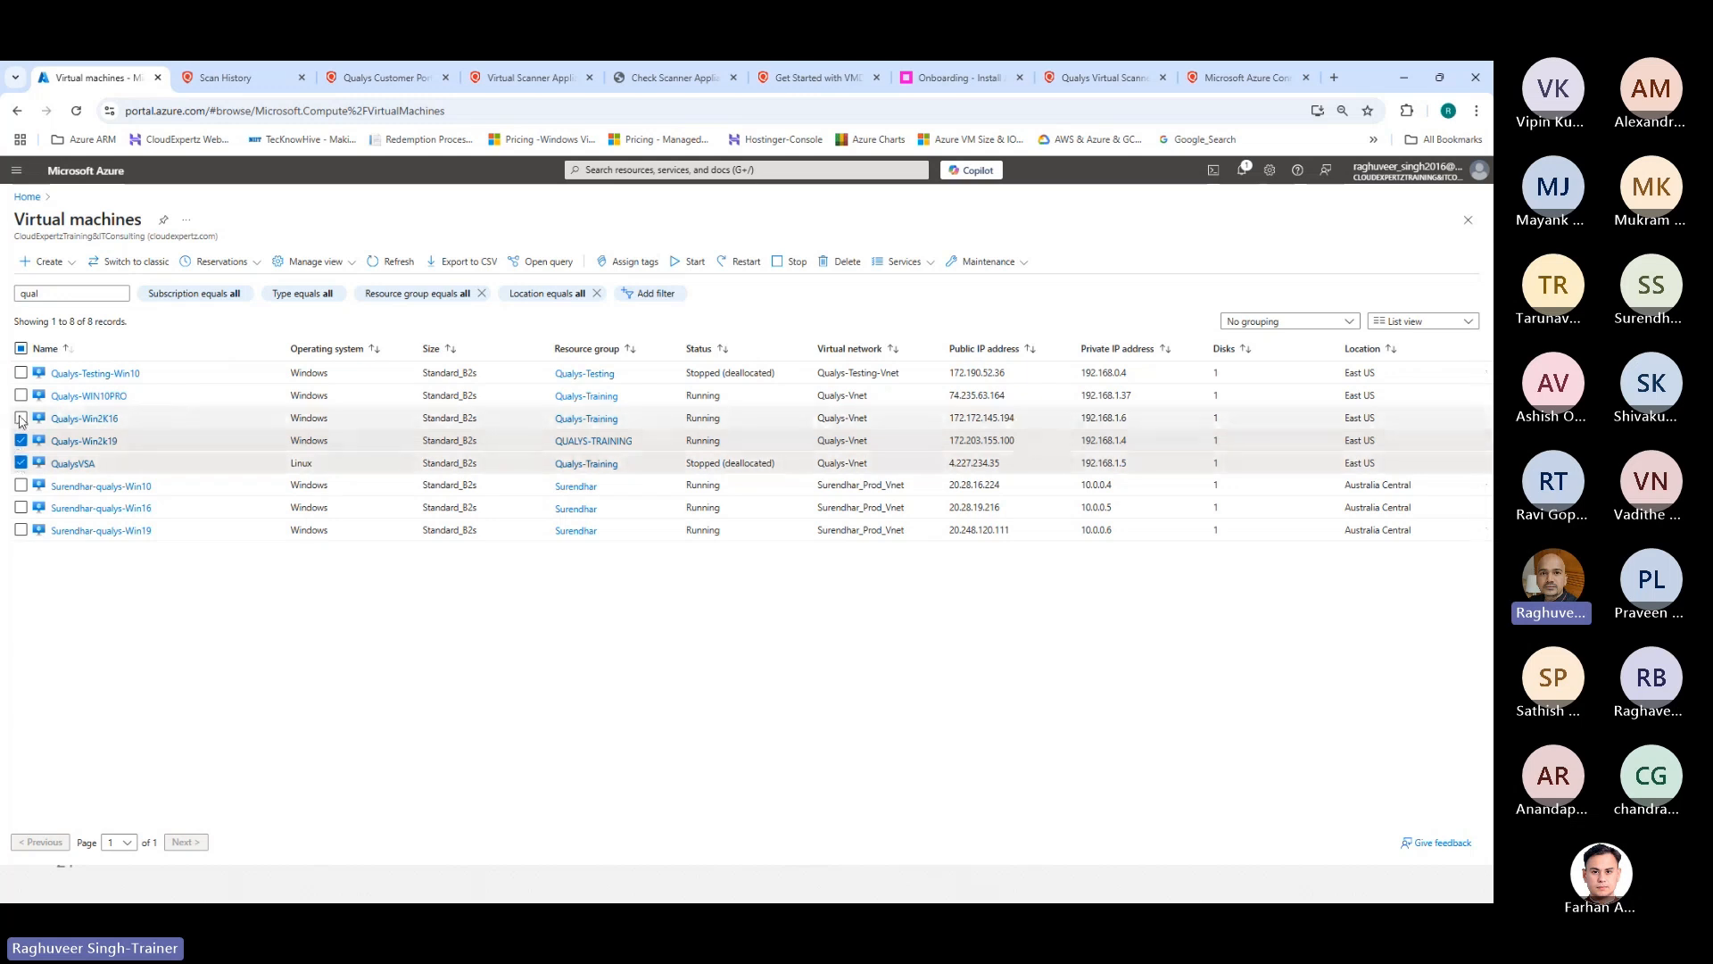
pyautogui.click(21, 396)
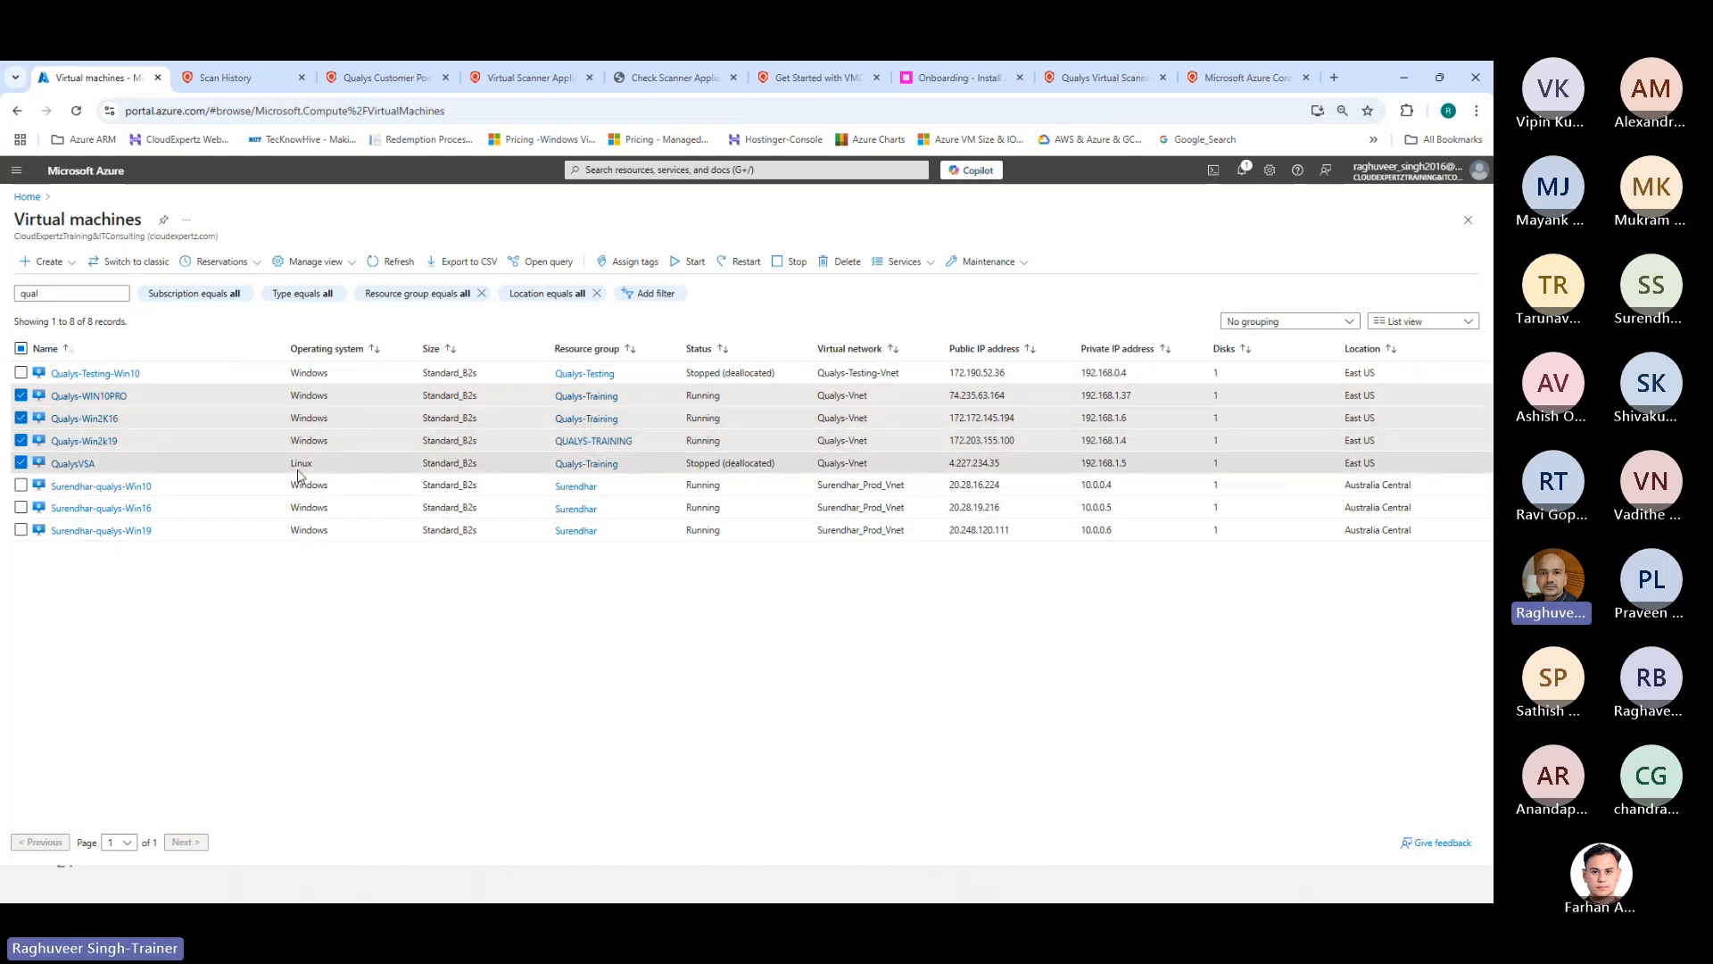
pyautogui.click(21, 463)
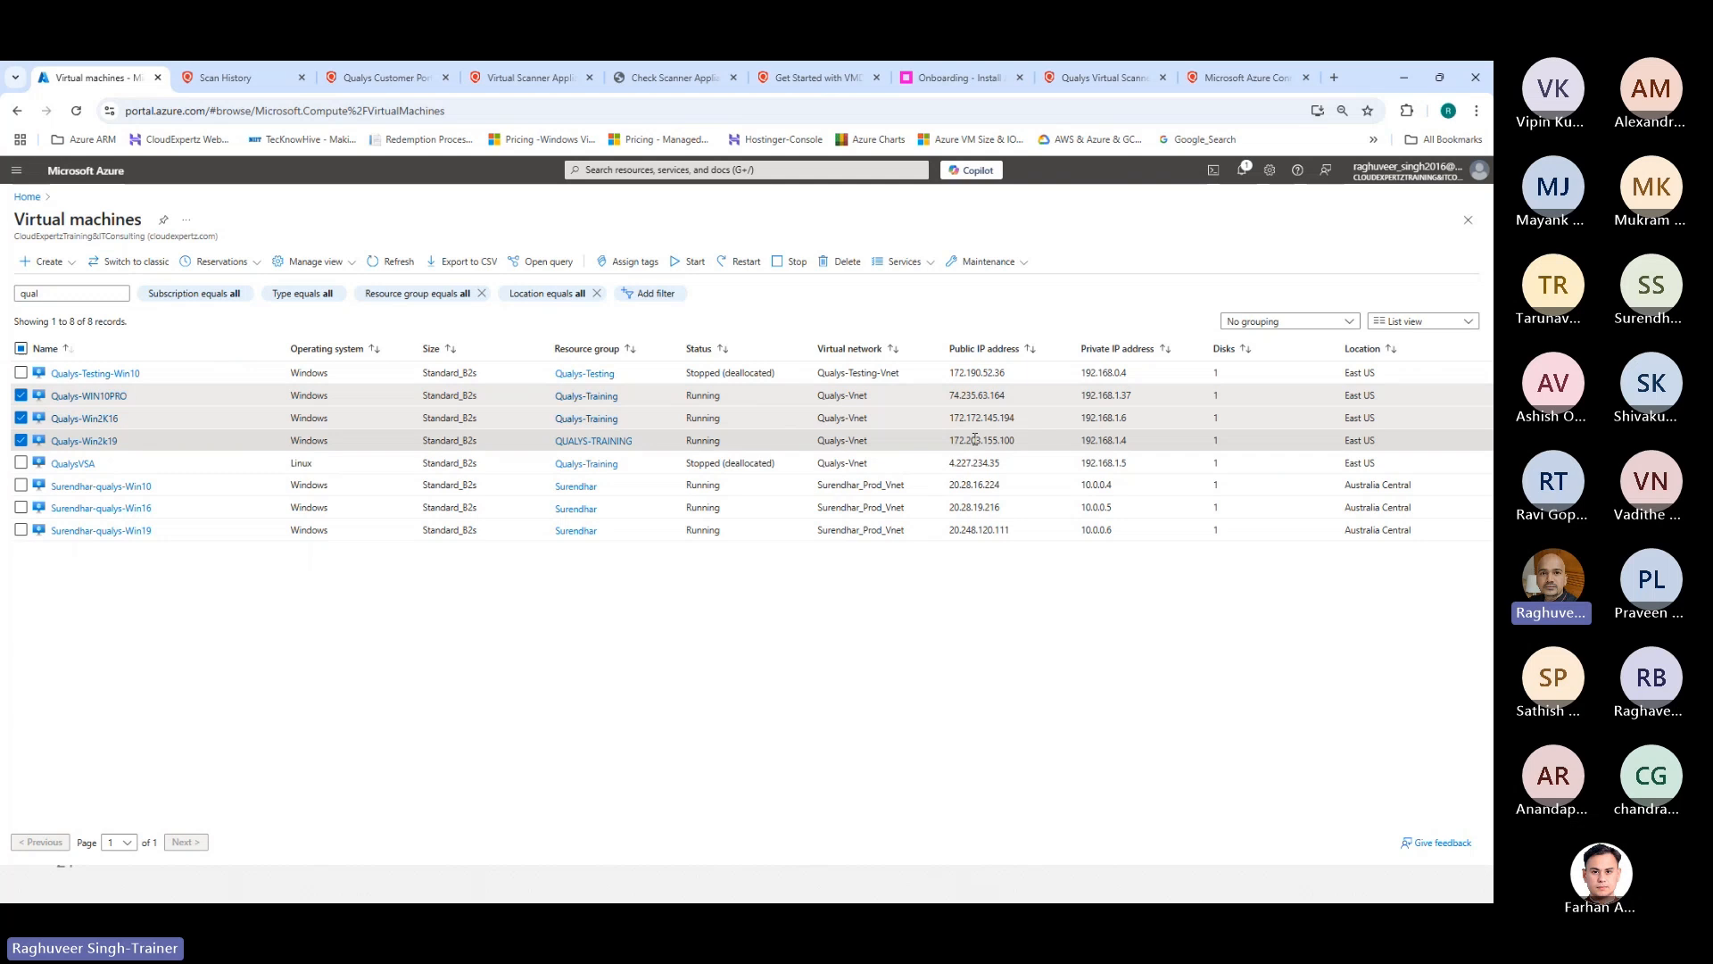
# Step: Compare the Cloud Perimeter Scan's target IP in Qualys with the name and public IP address of Qualys-Win2k19 in Azure
pyautogui.click(218, 79)
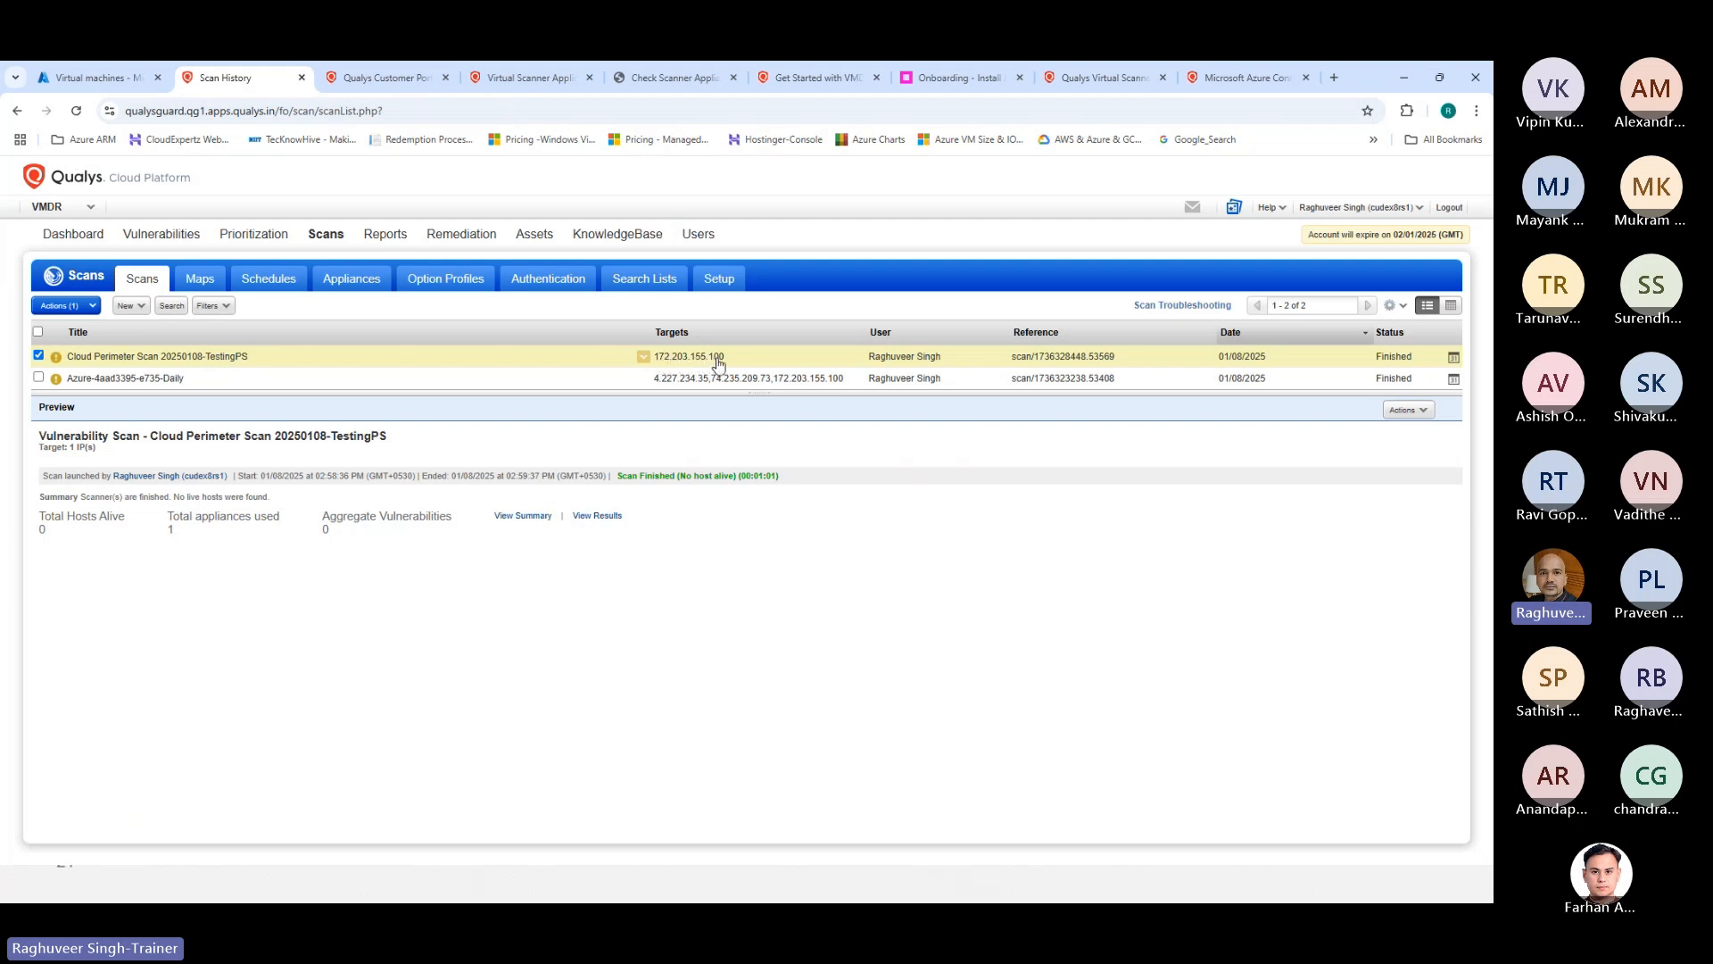
pyautogui.click(89, 79)
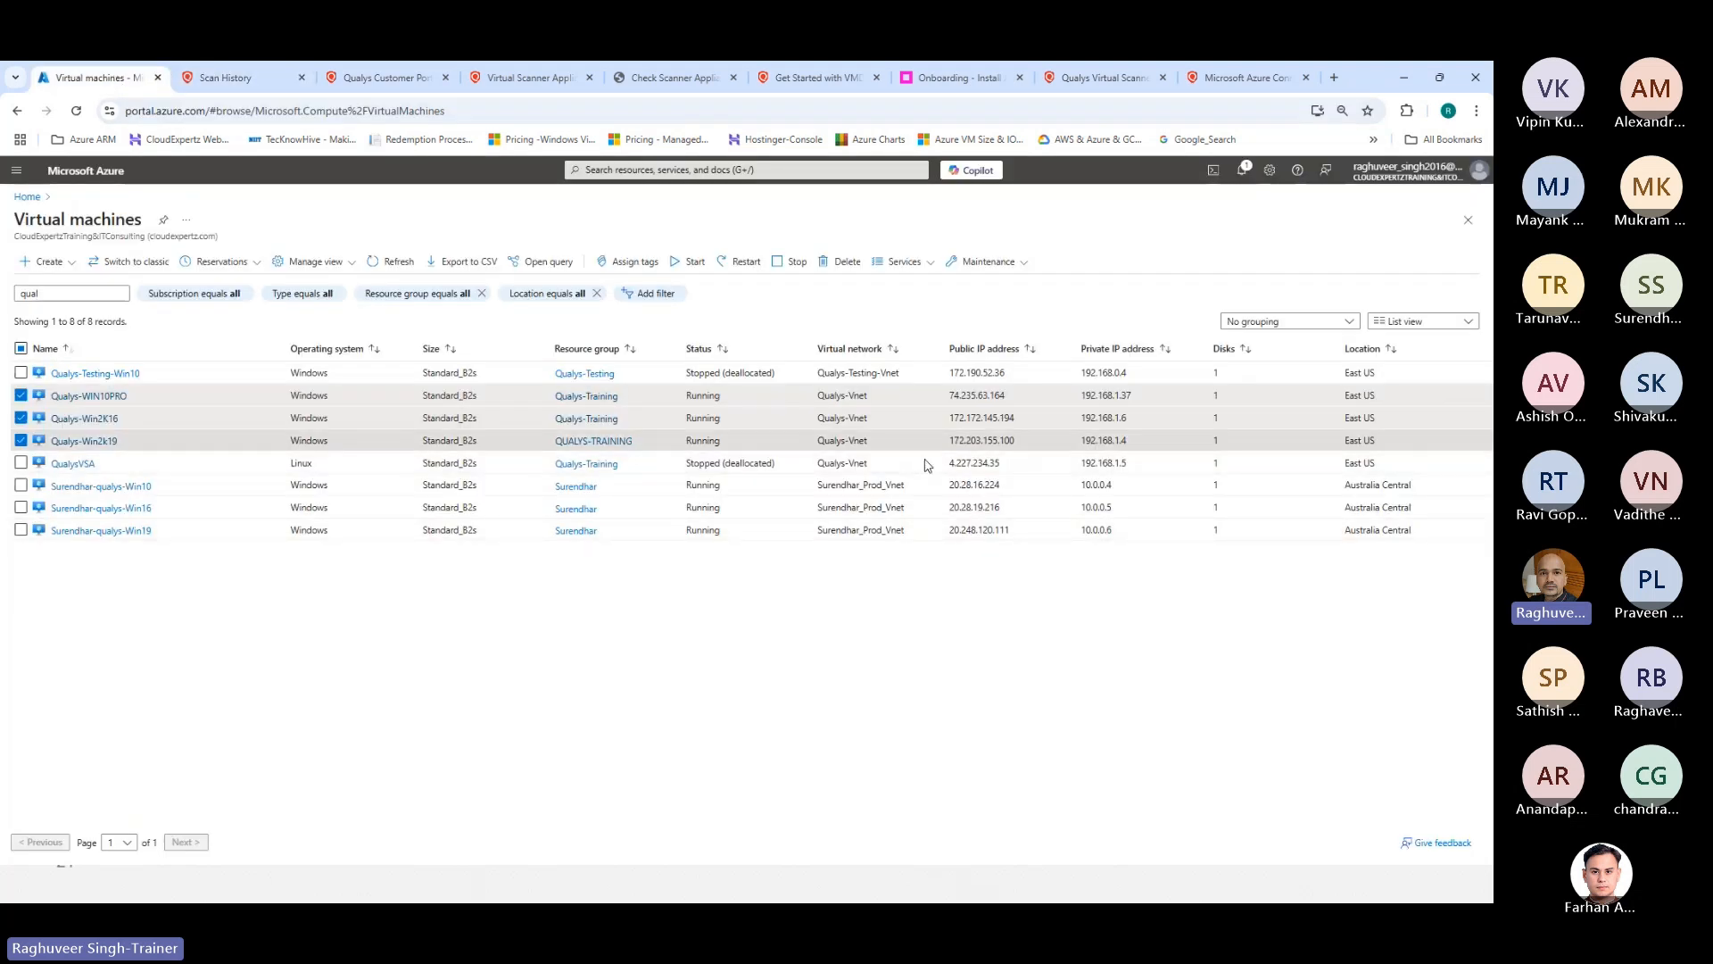
pyautogui.moveTo(948, 439); pyautogui.dragTo(1022, 443)
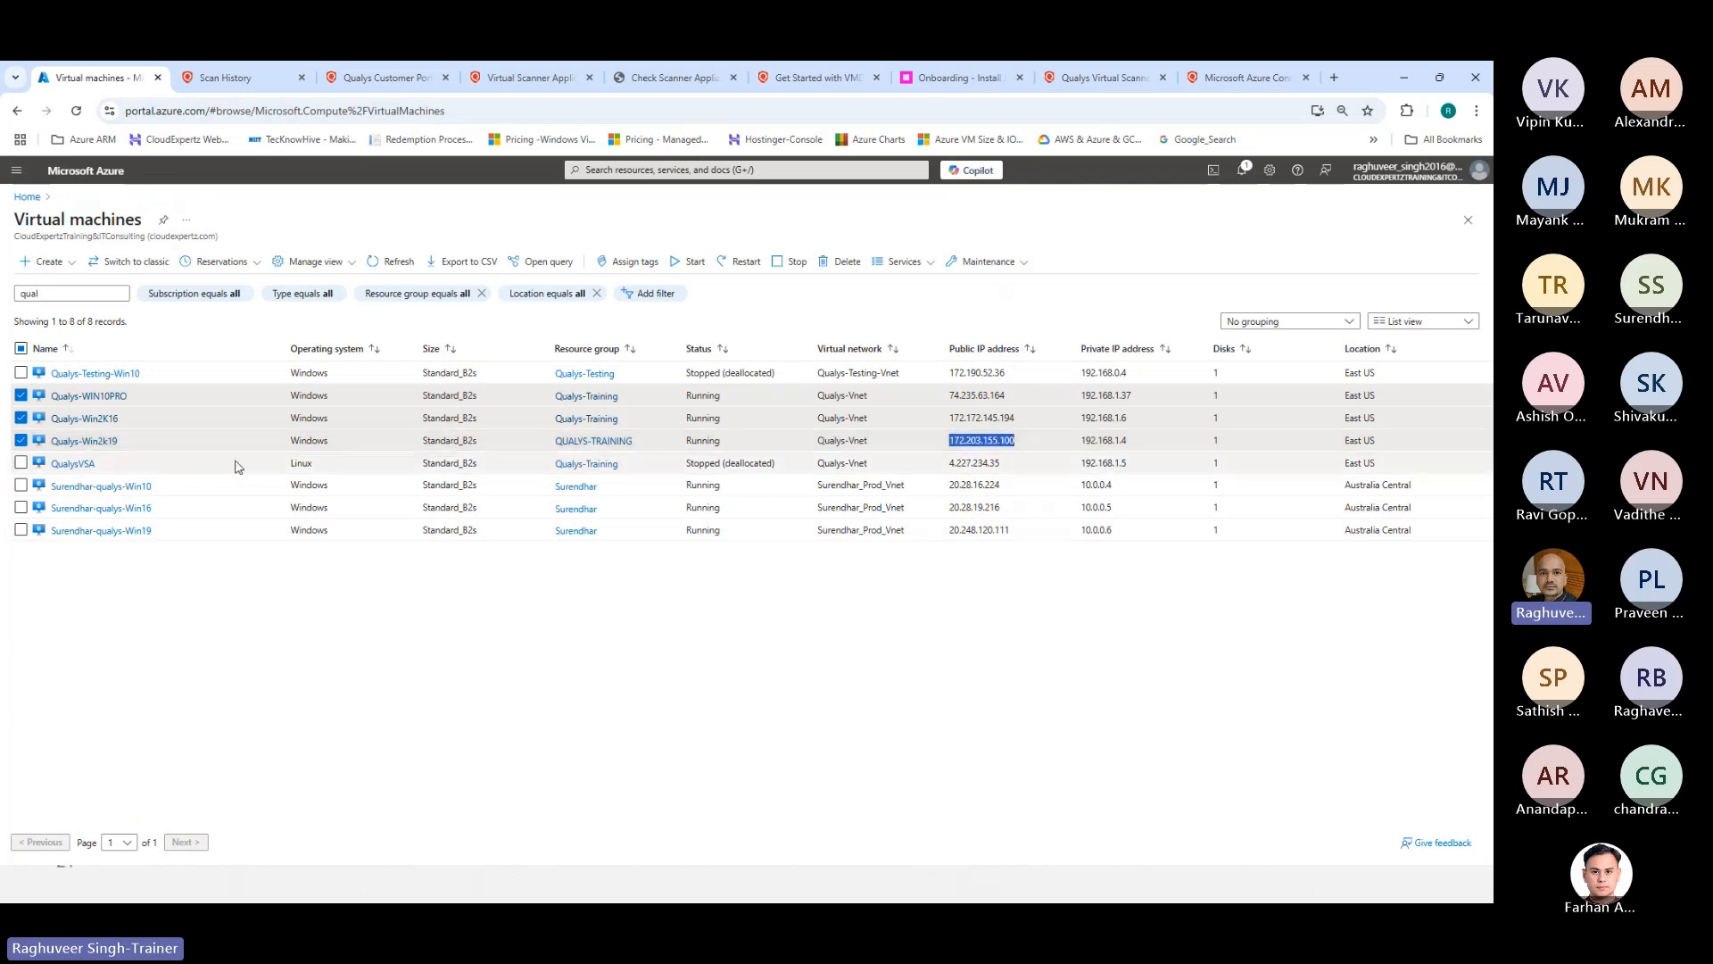
pyautogui.moveTo(118, 441); pyautogui.dragTo(56, 444)
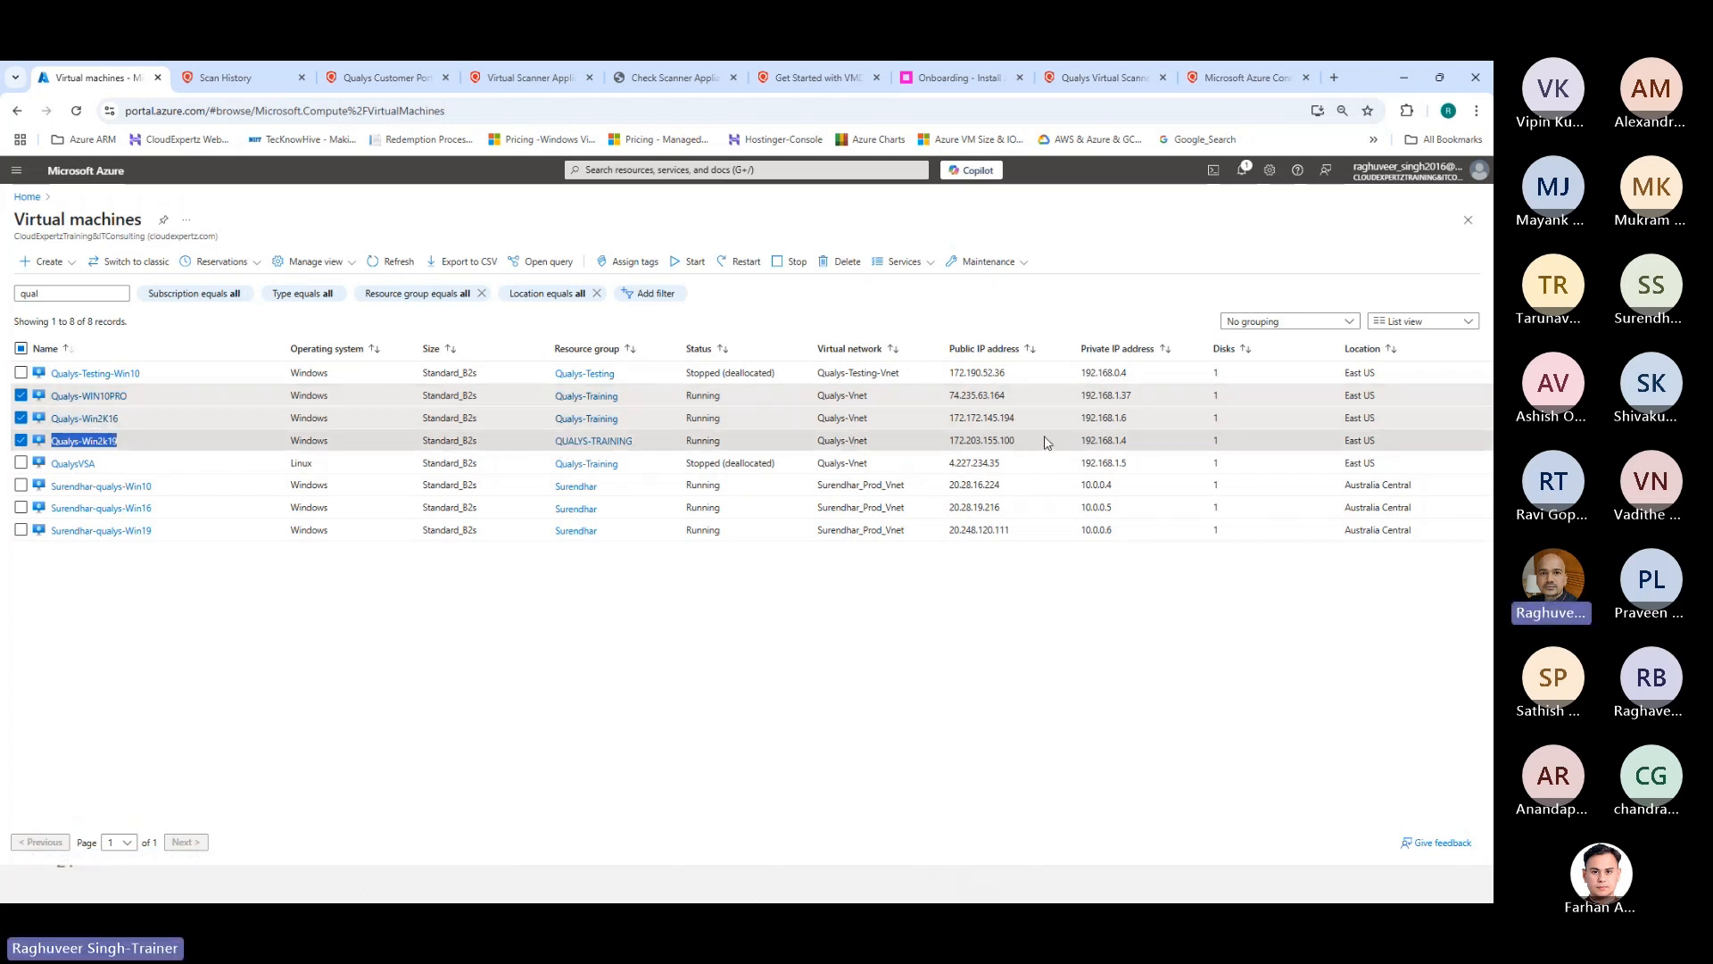
# Step: Open the Cloud Perimeter Scan's status summary in Qualys and review its scanner appliance, targets and Hosts Exceeded Duration details
pyautogui.click(223, 77)
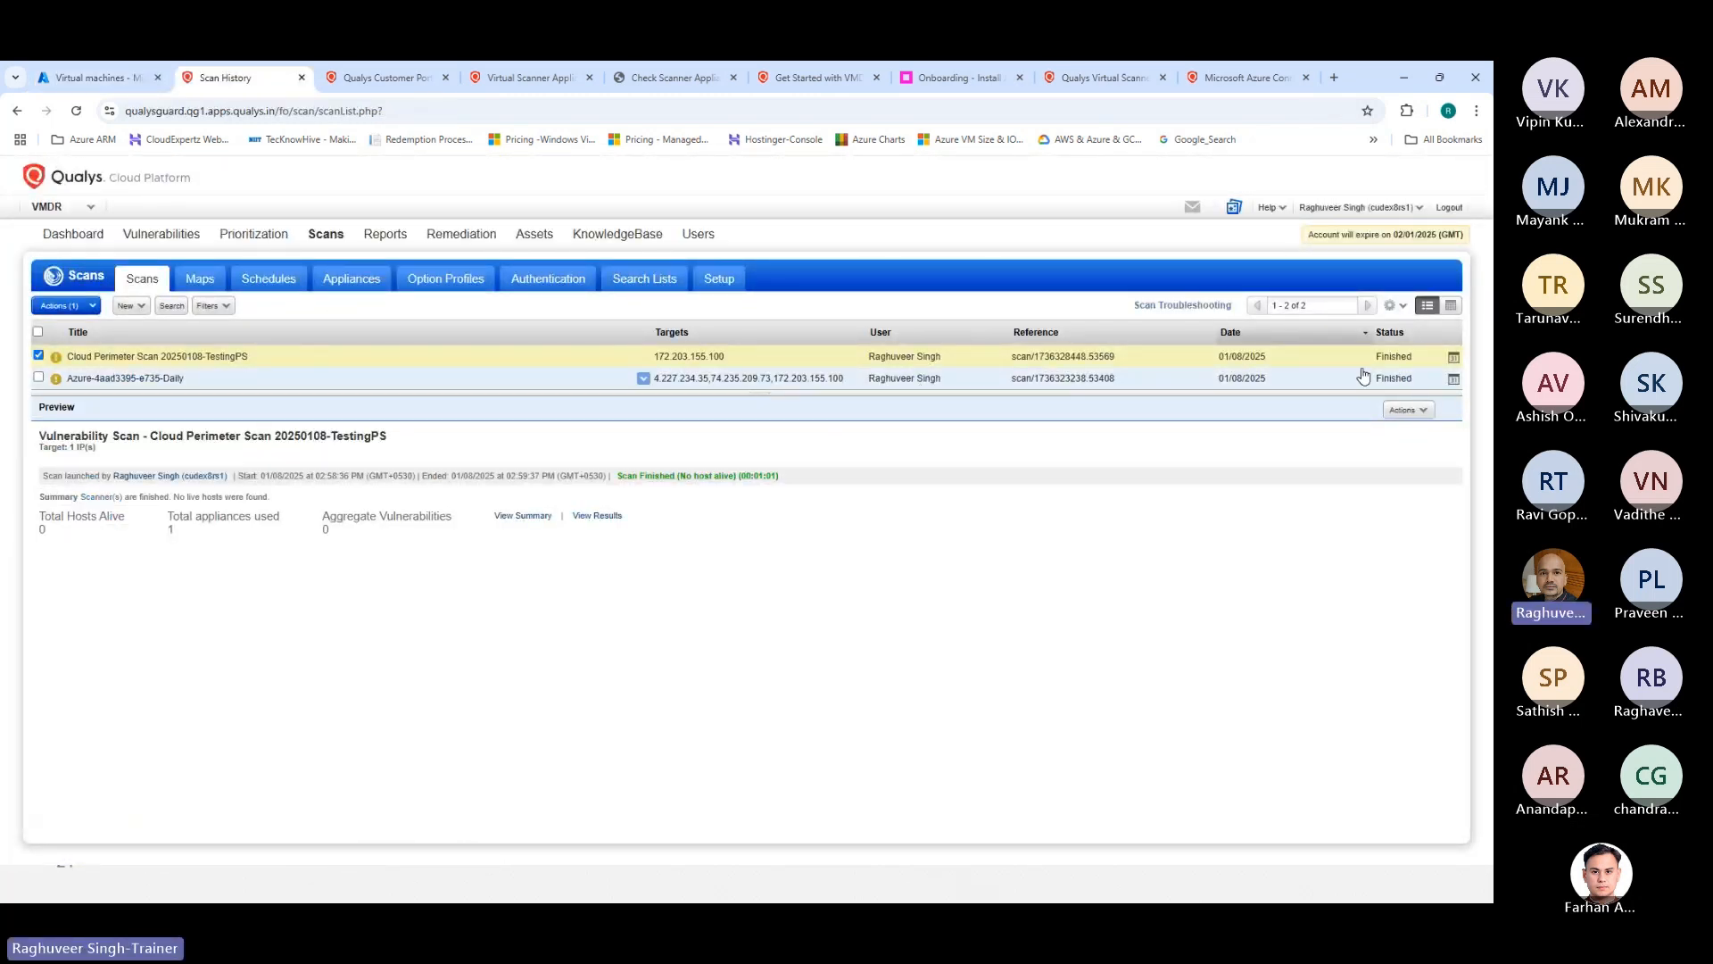
pyautogui.click(104, 375)
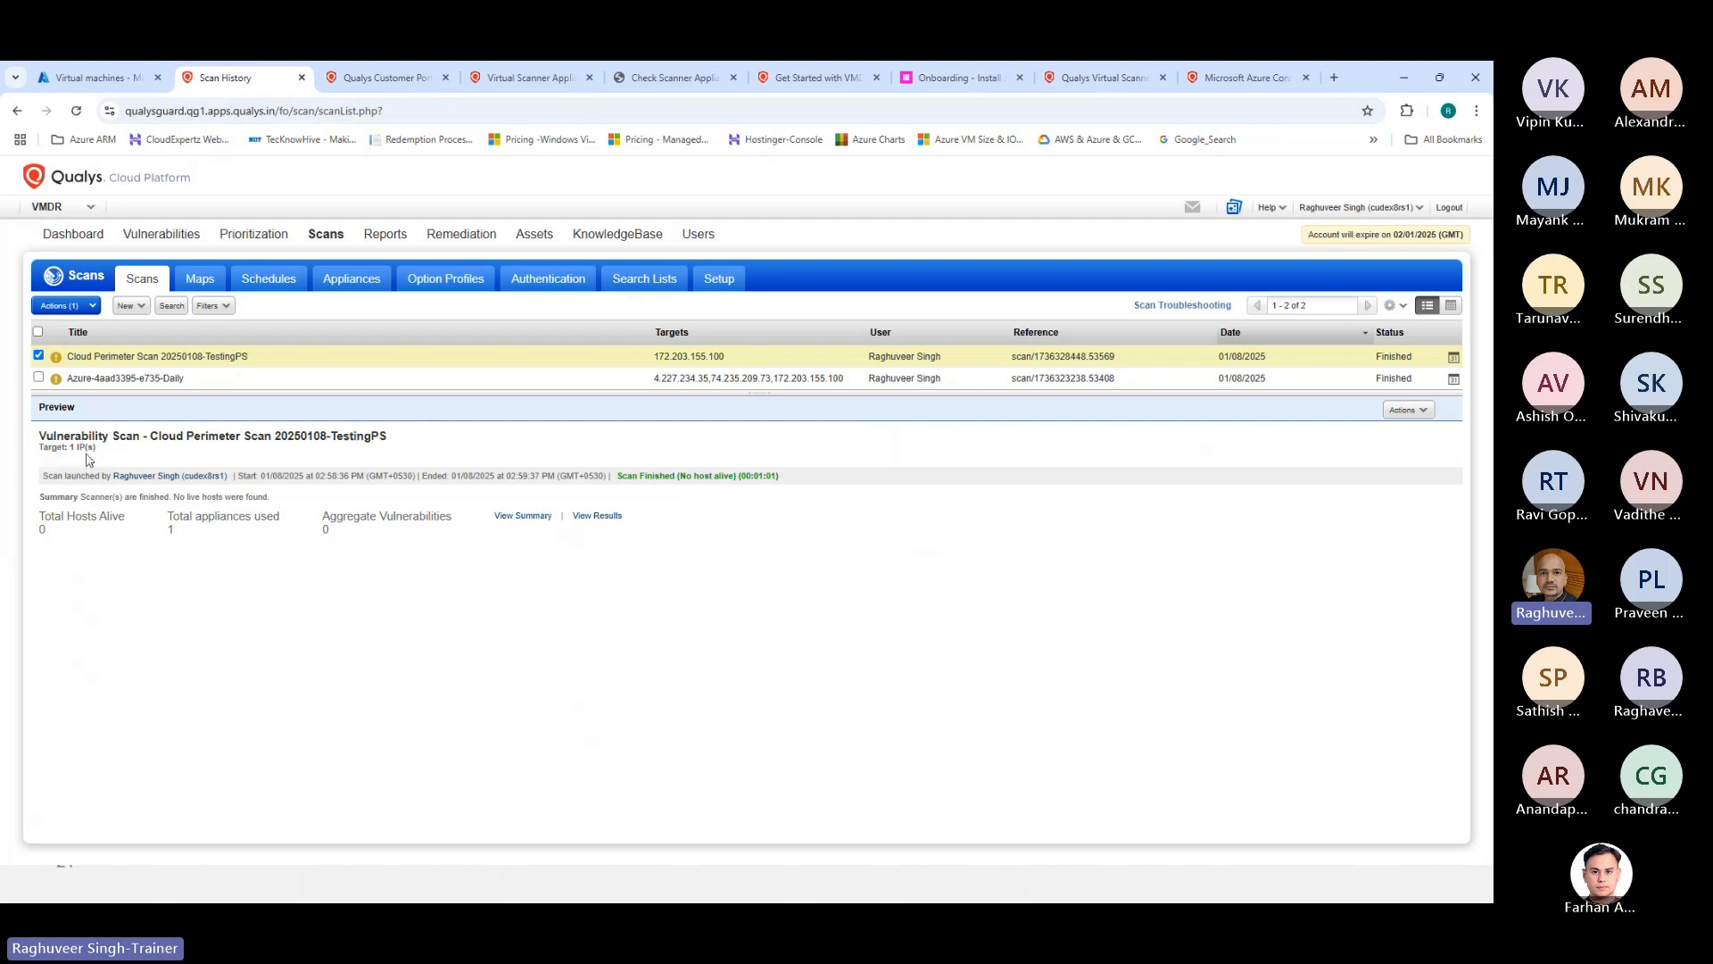
pyautogui.moveTo(47, 516); pyautogui.dragTo(439, 517)
pyautogui.click(522, 515)
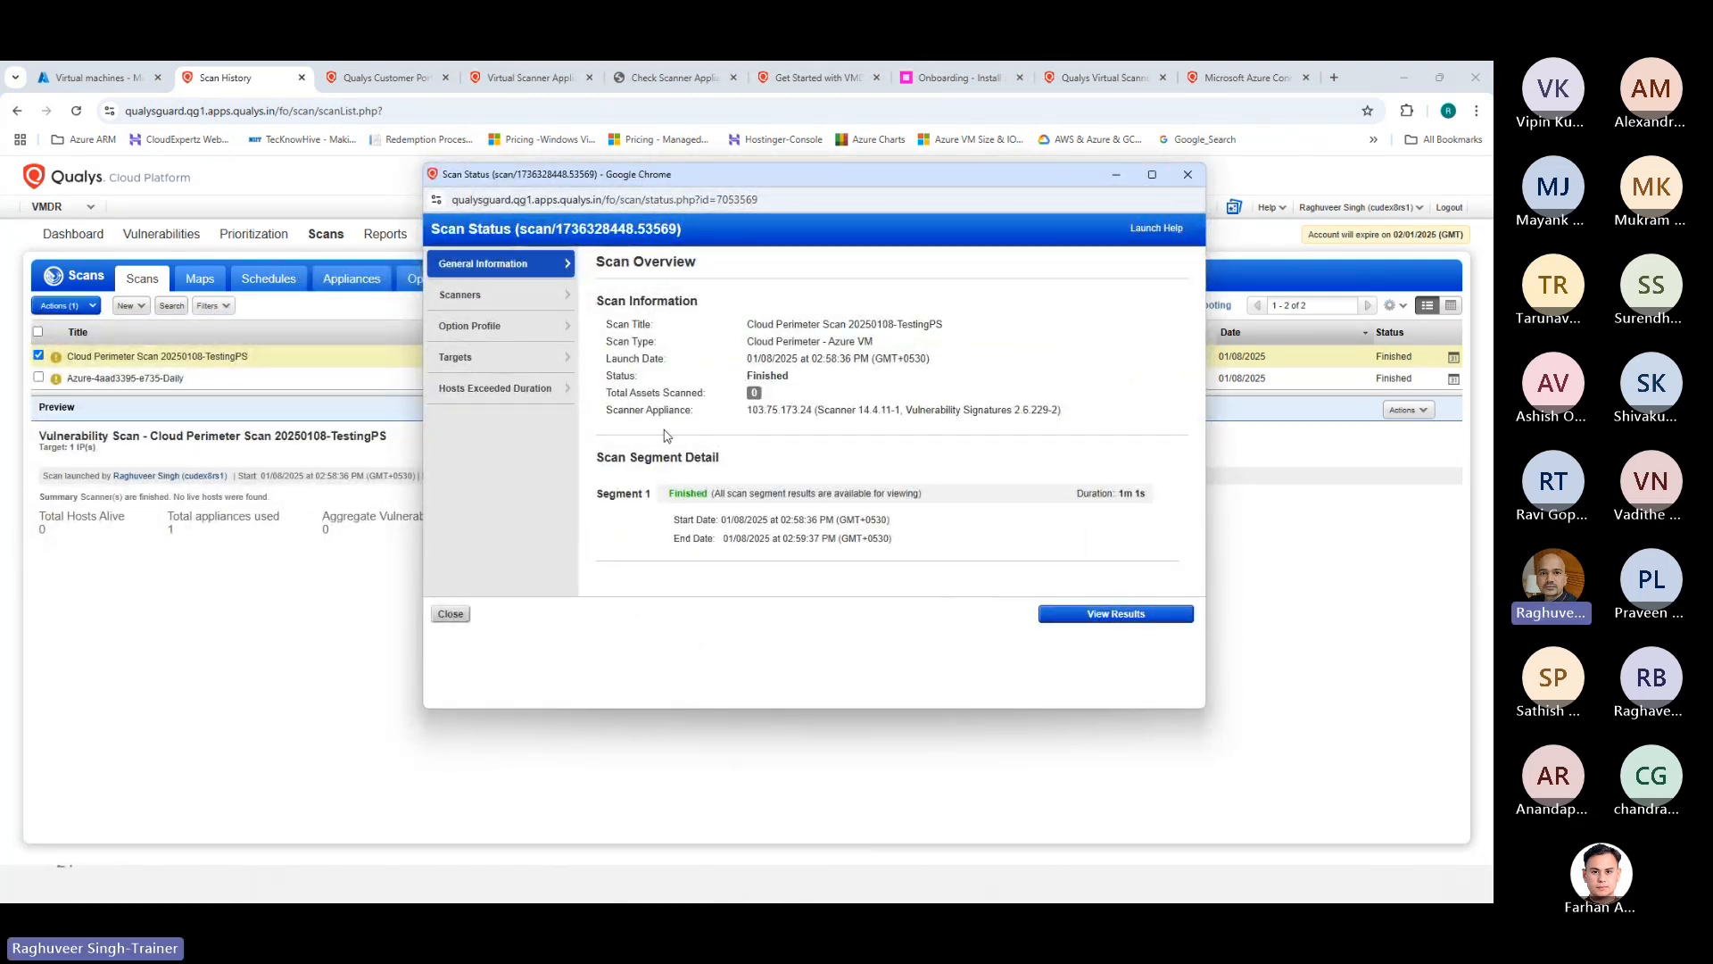
pyautogui.moveTo(760, 412); pyautogui.dragTo(1052, 410)
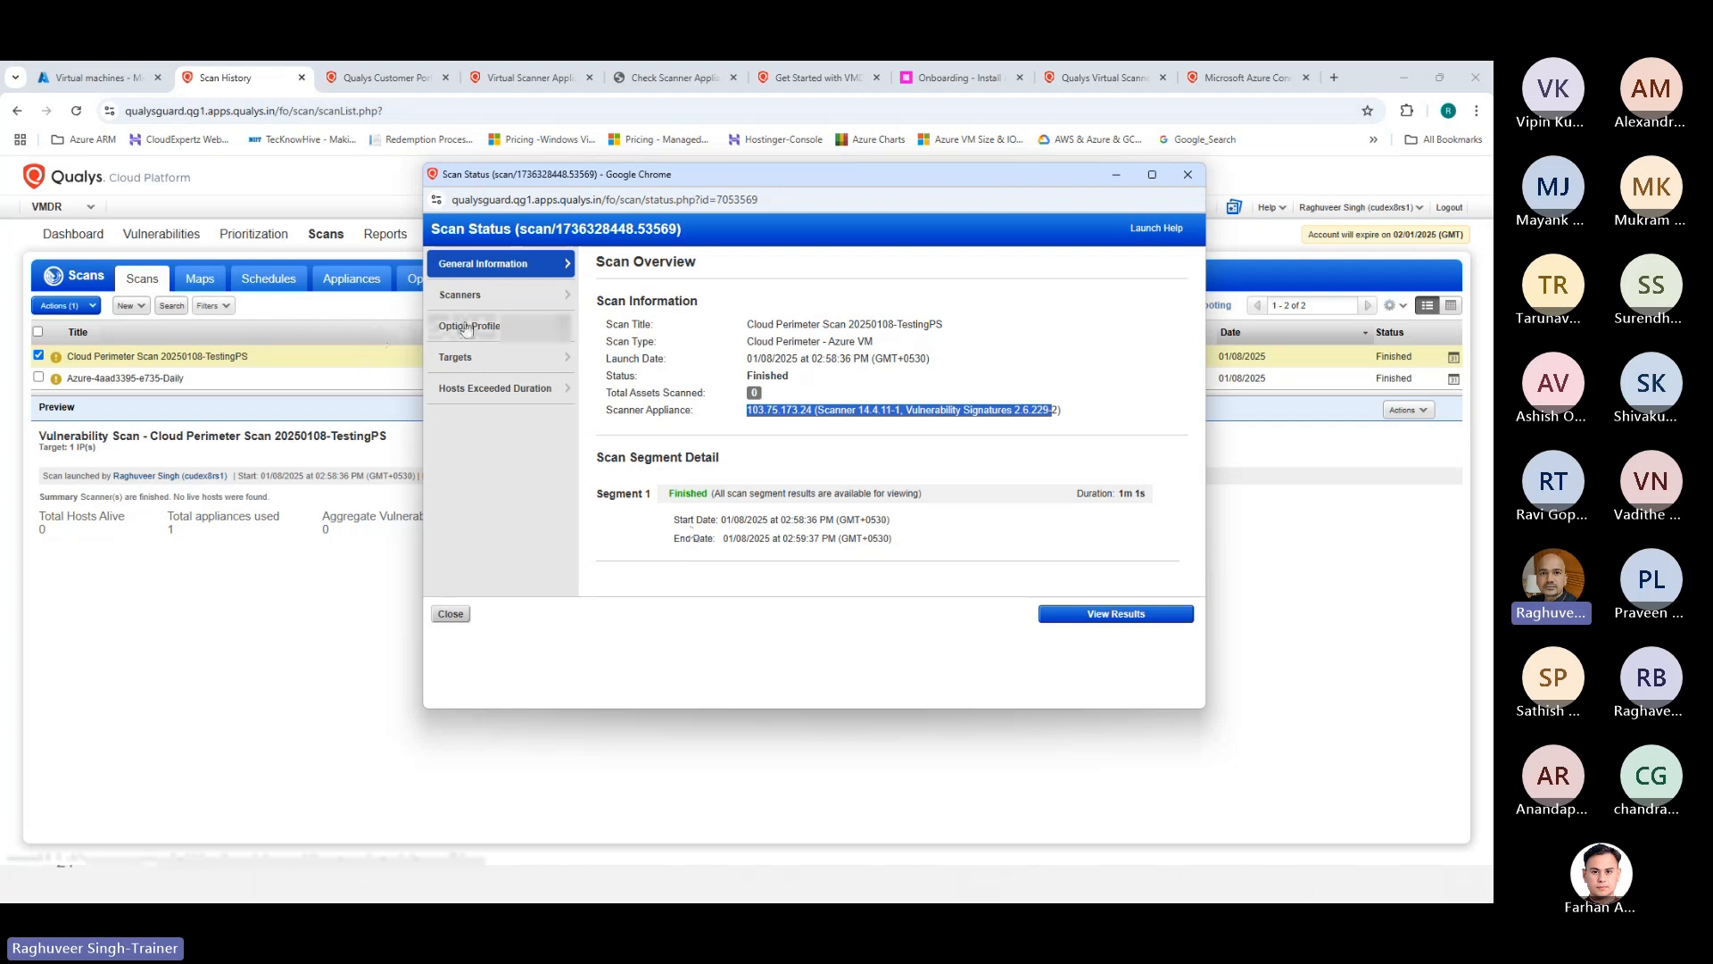
pyautogui.click(460, 360)
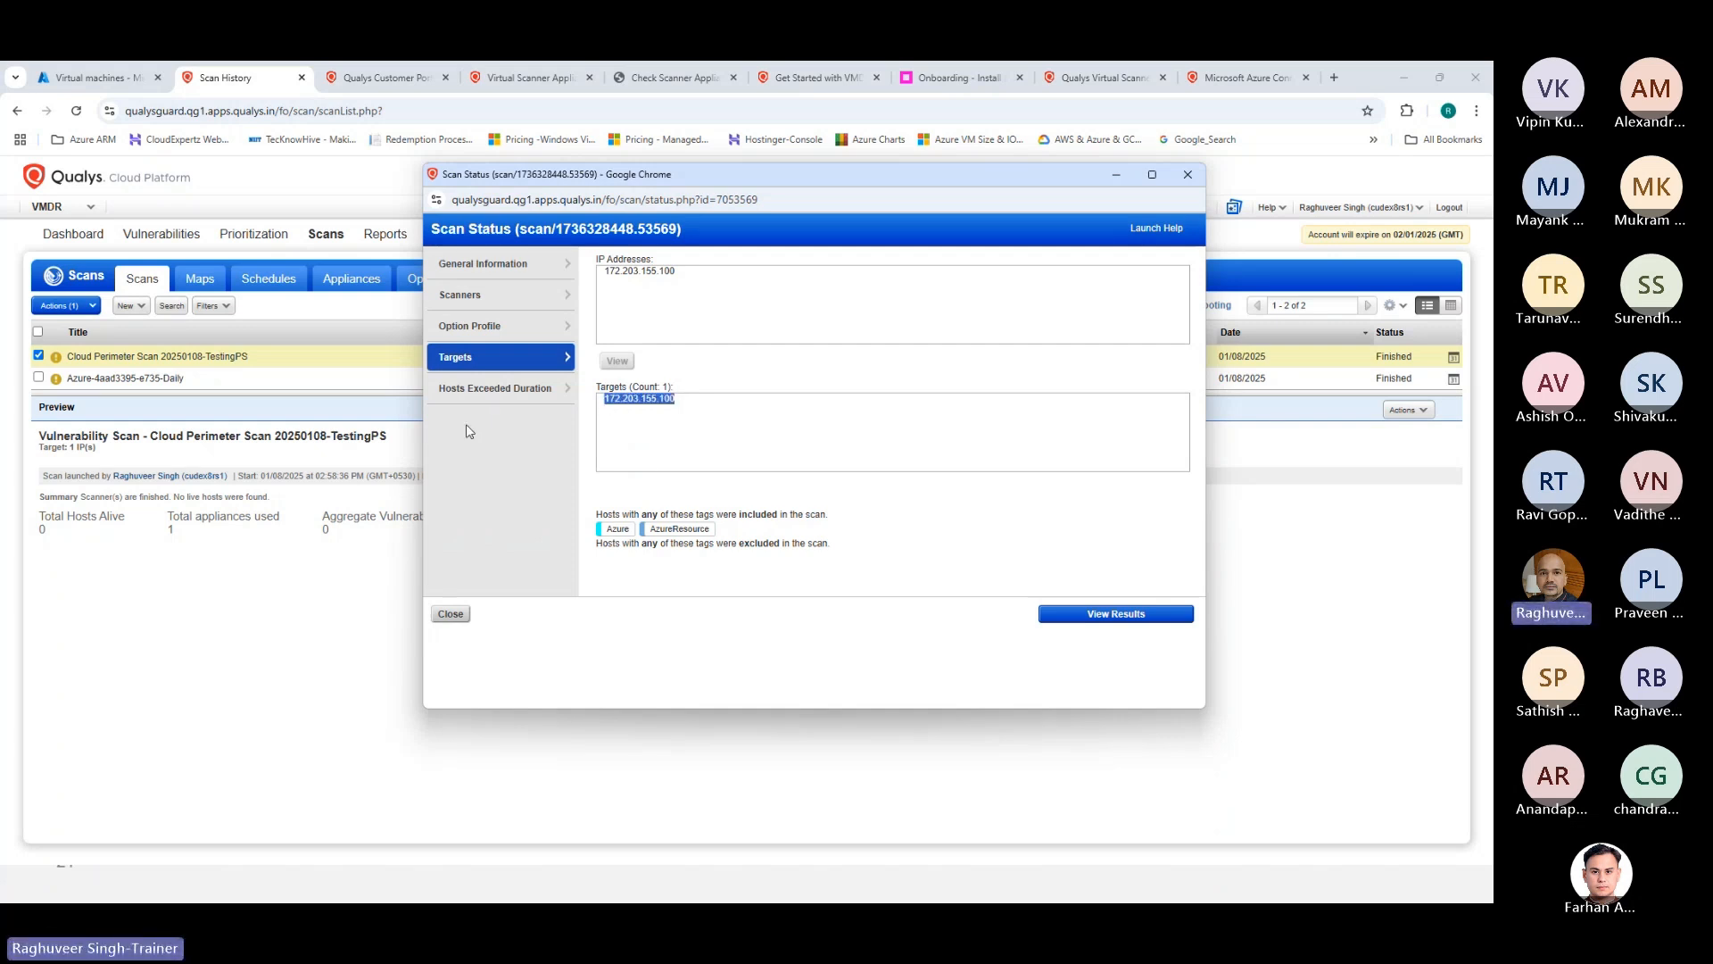
pyautogui.click(493, 396)
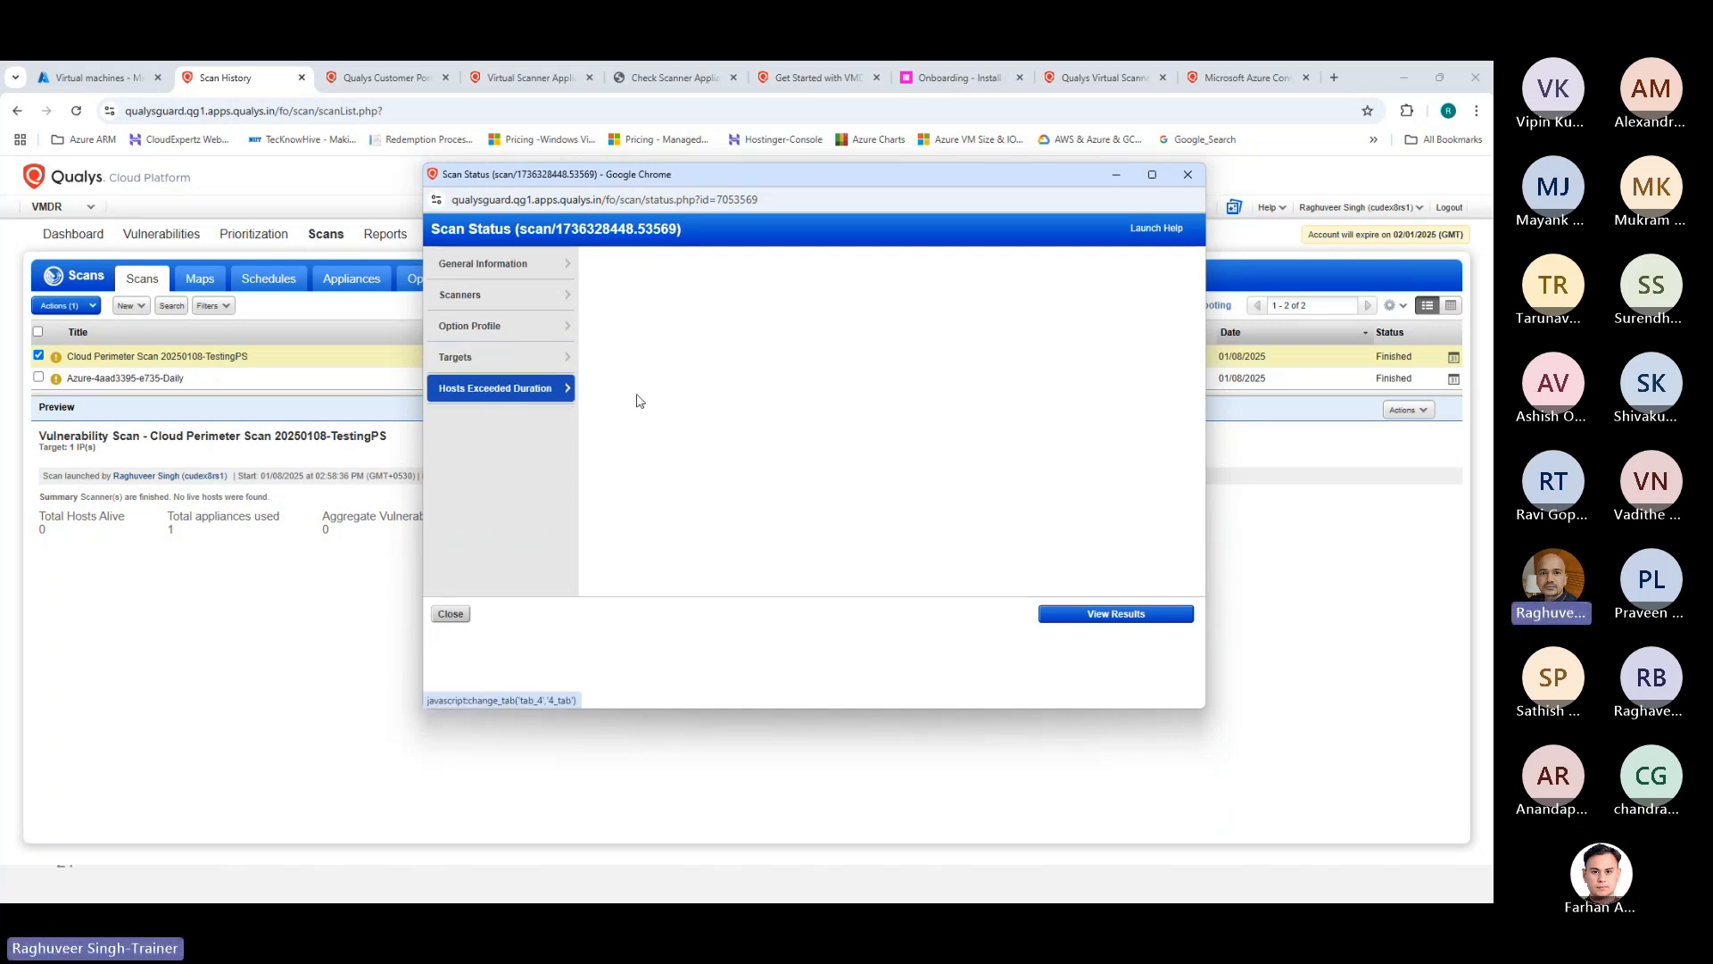
# Step: Close the scan status summary and open the Microsoft Azure connectors list in the Connectors module
pyautogui.click(450, 614)
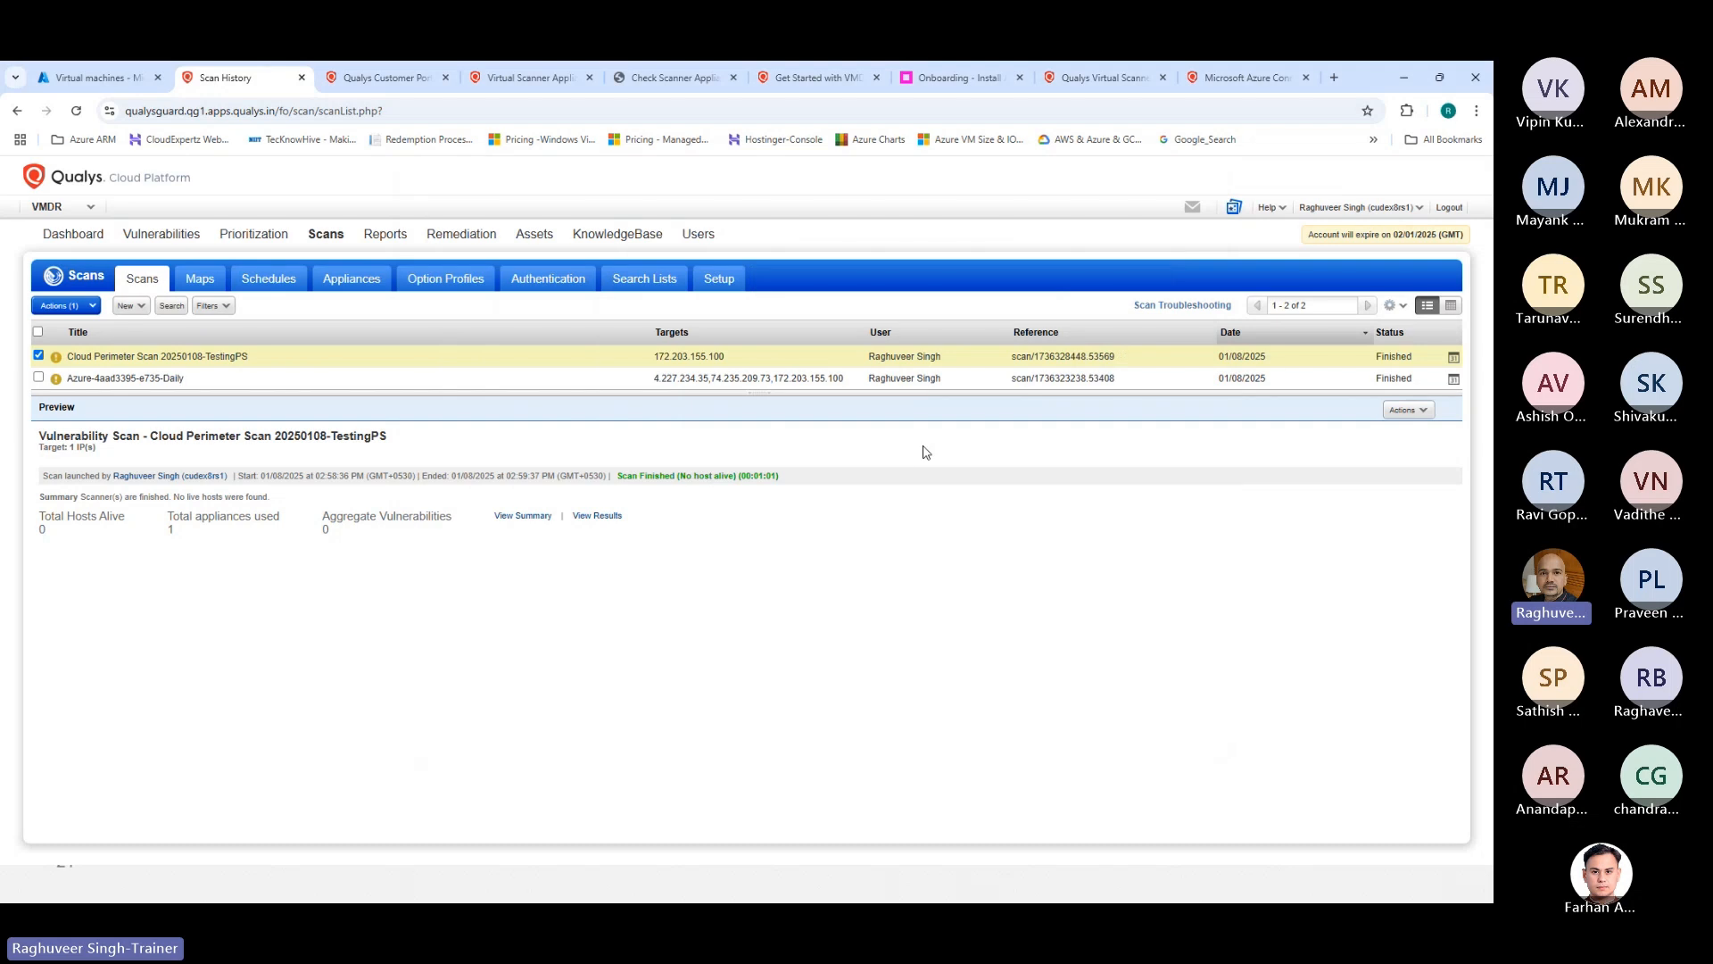
pyautogui.click(1409, 411)
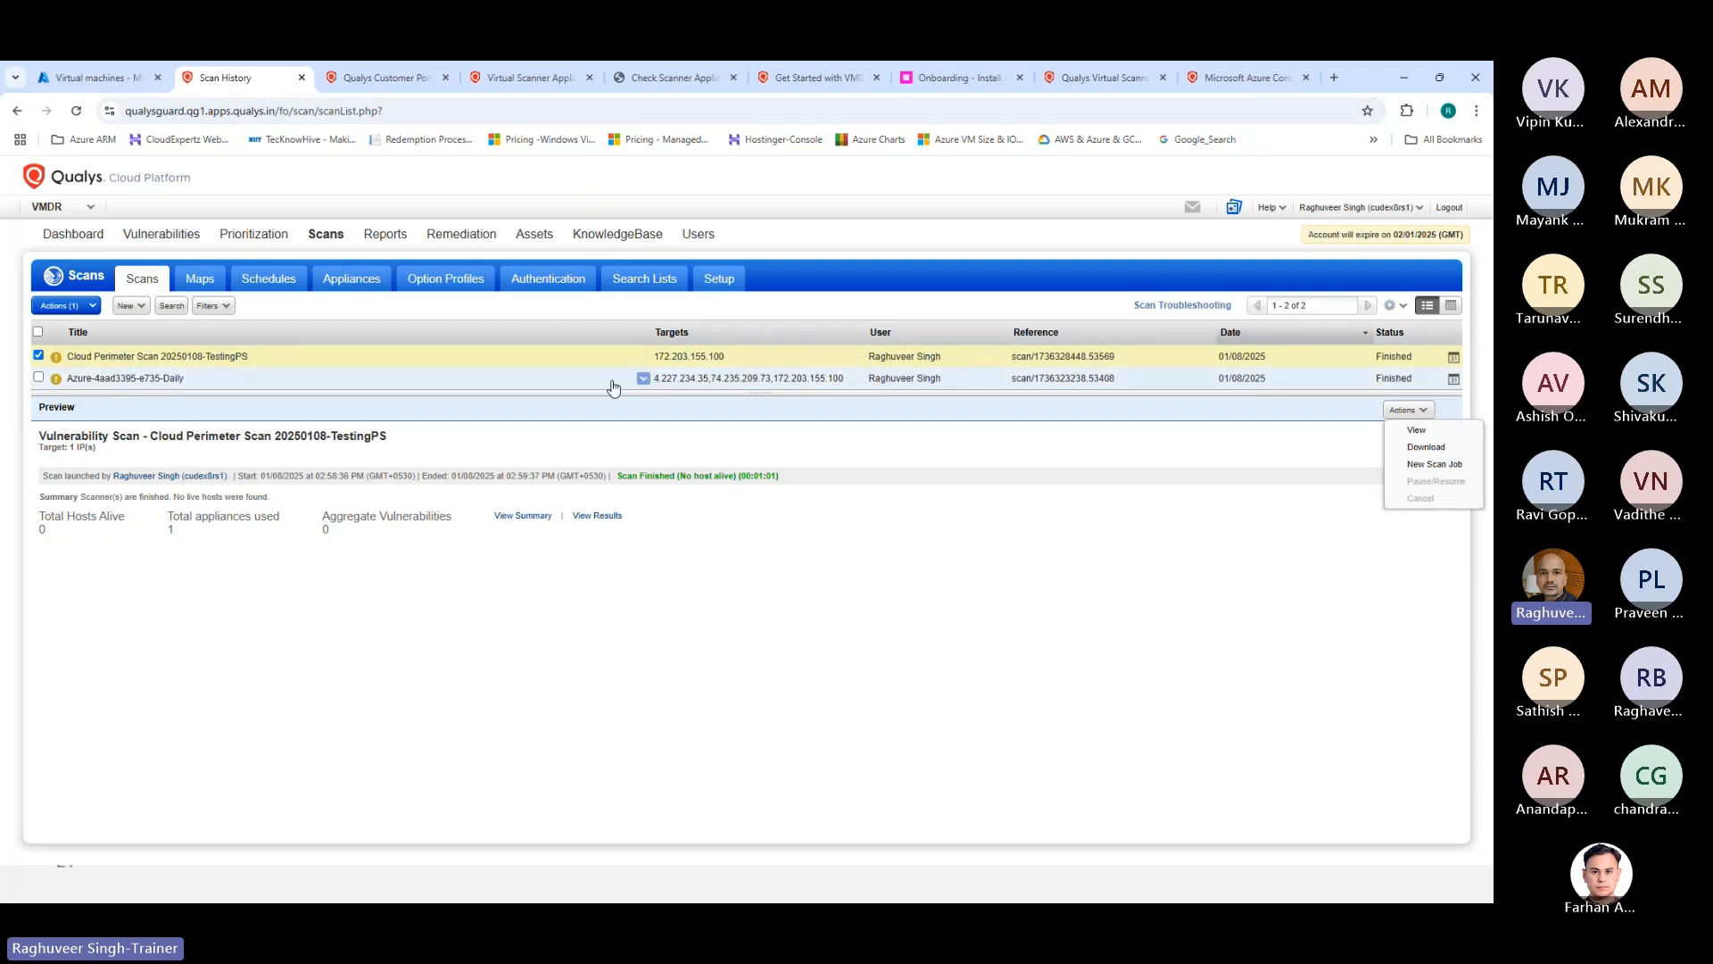
pyautogui.click(57, 211)
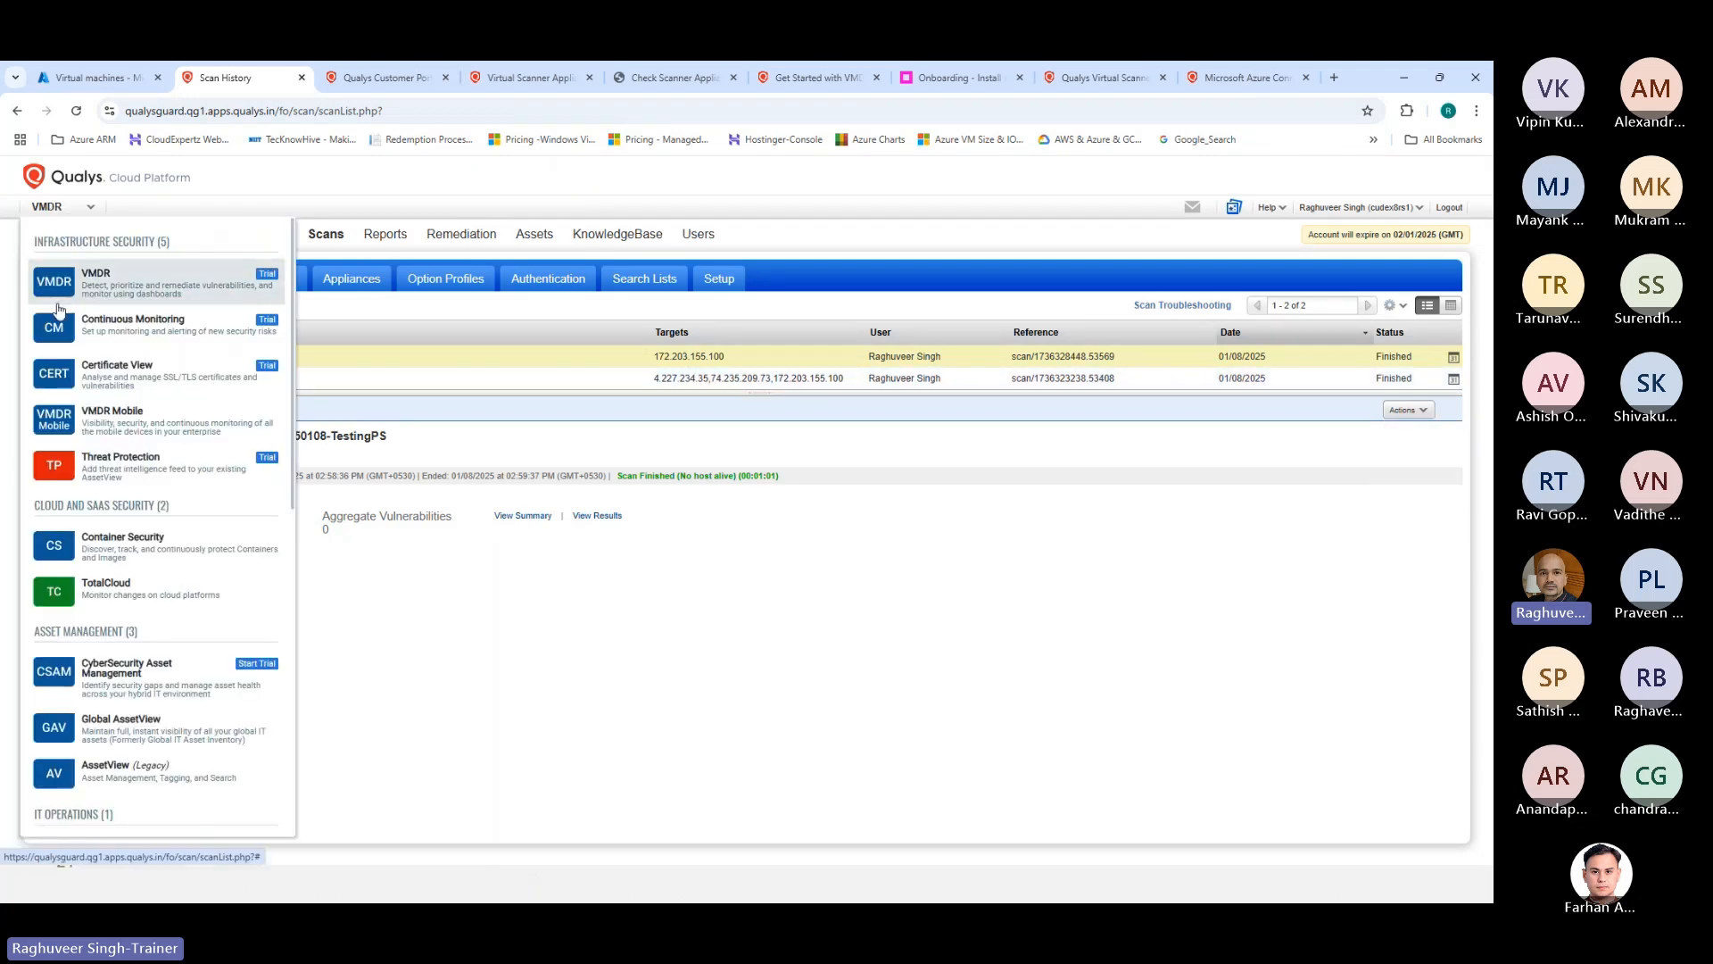
pyautogui.scroll(-6, 142, 707)
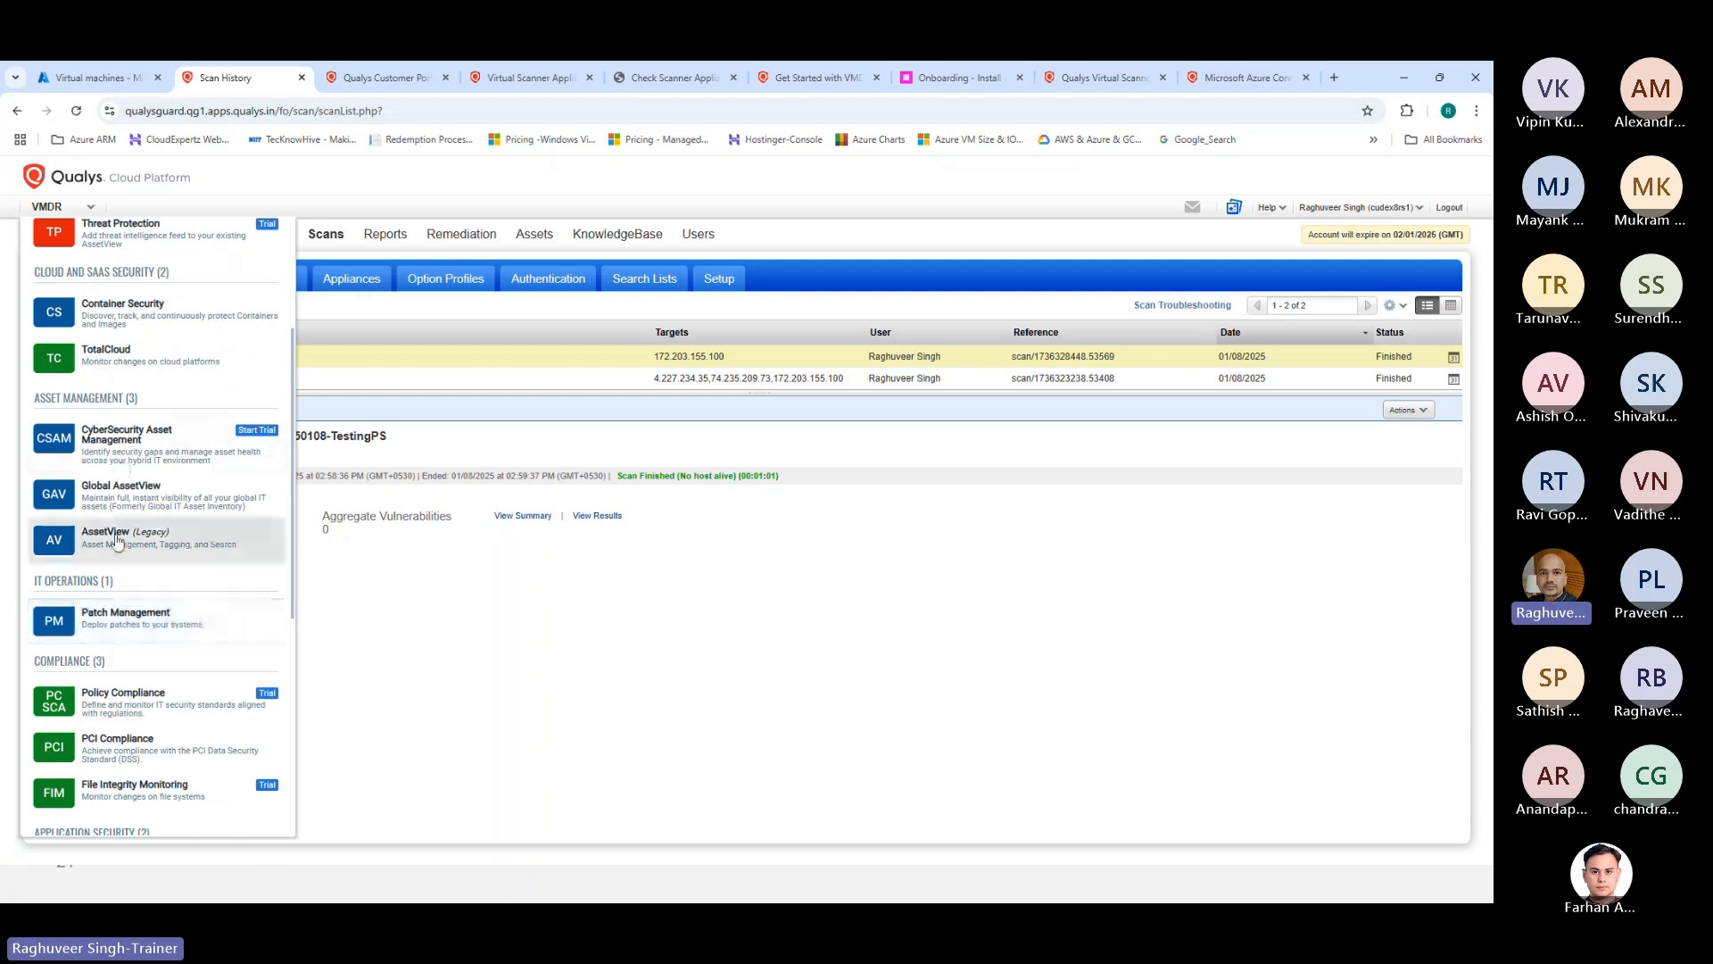
pyautogui.scroll(-2, 115, 581)
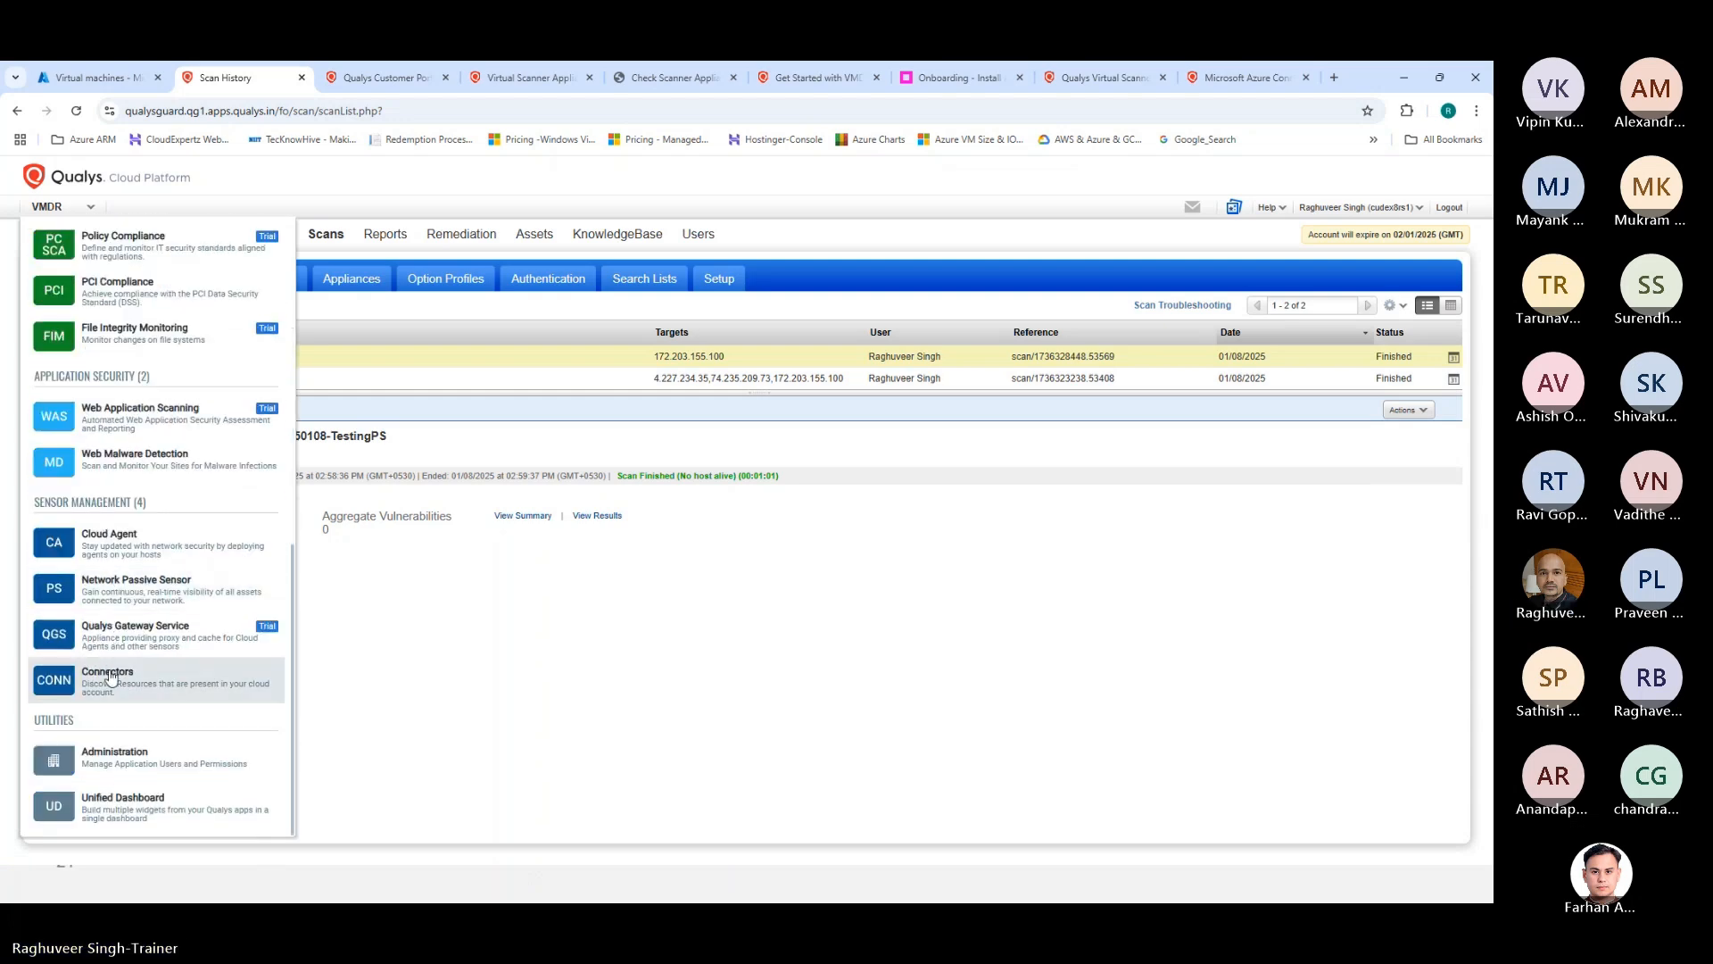
pyautogui.click(108, 680)
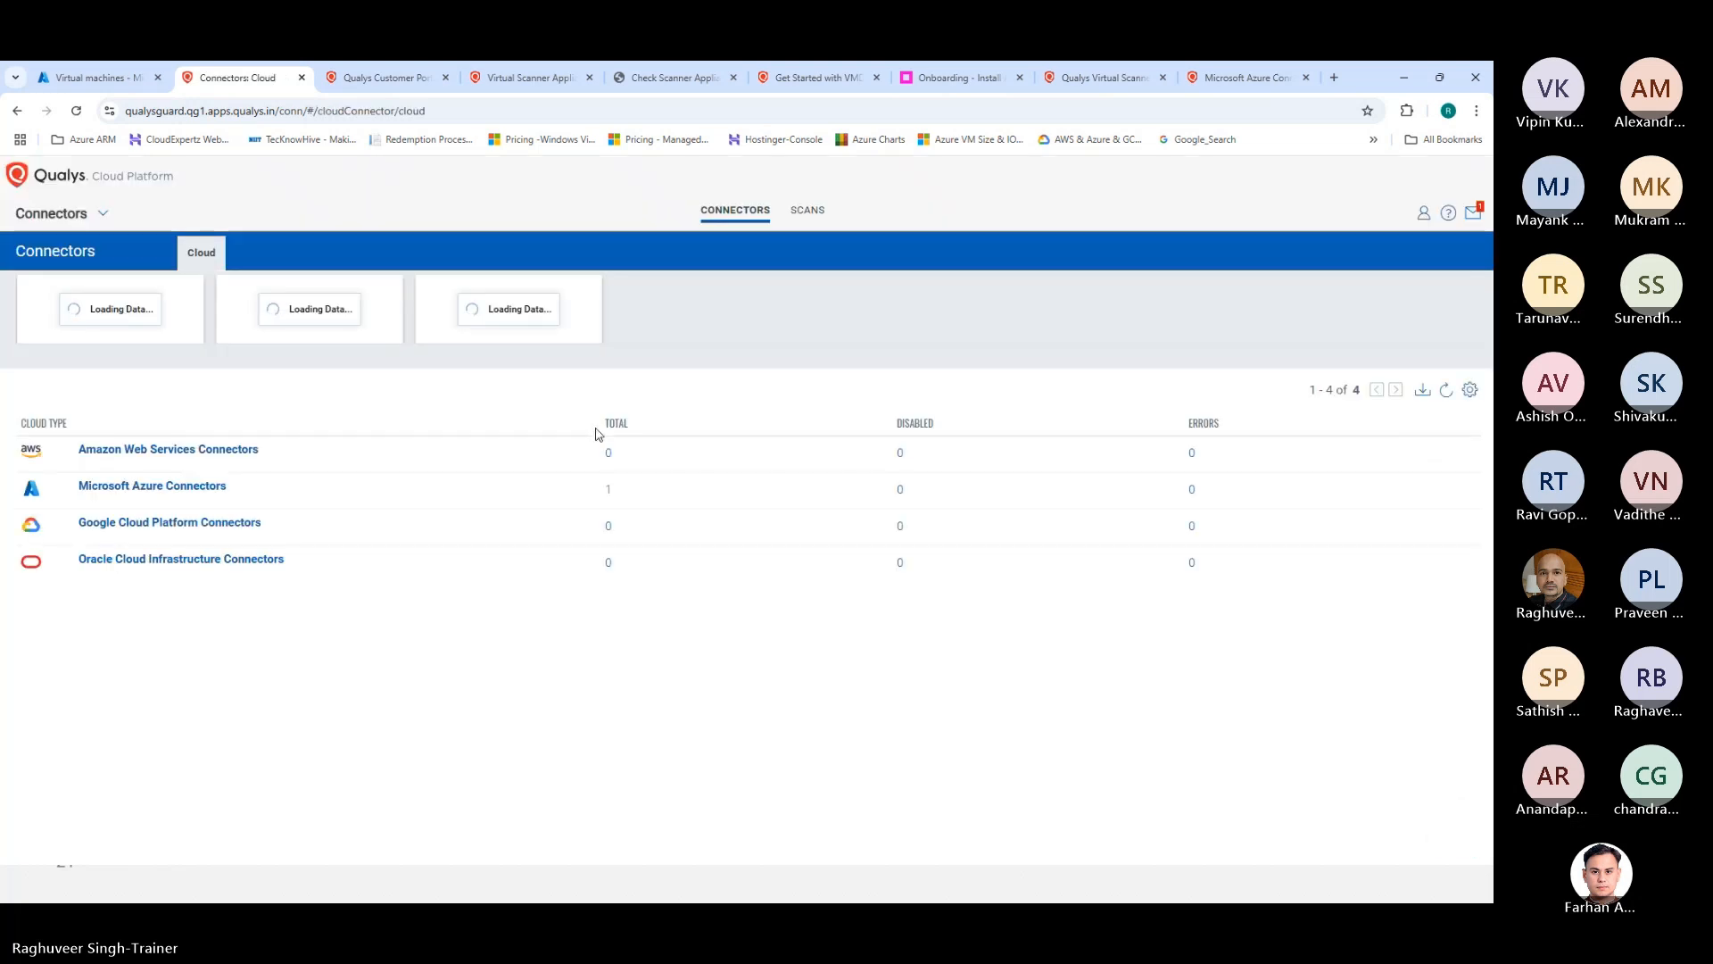
pyautogui.click(127, 488)
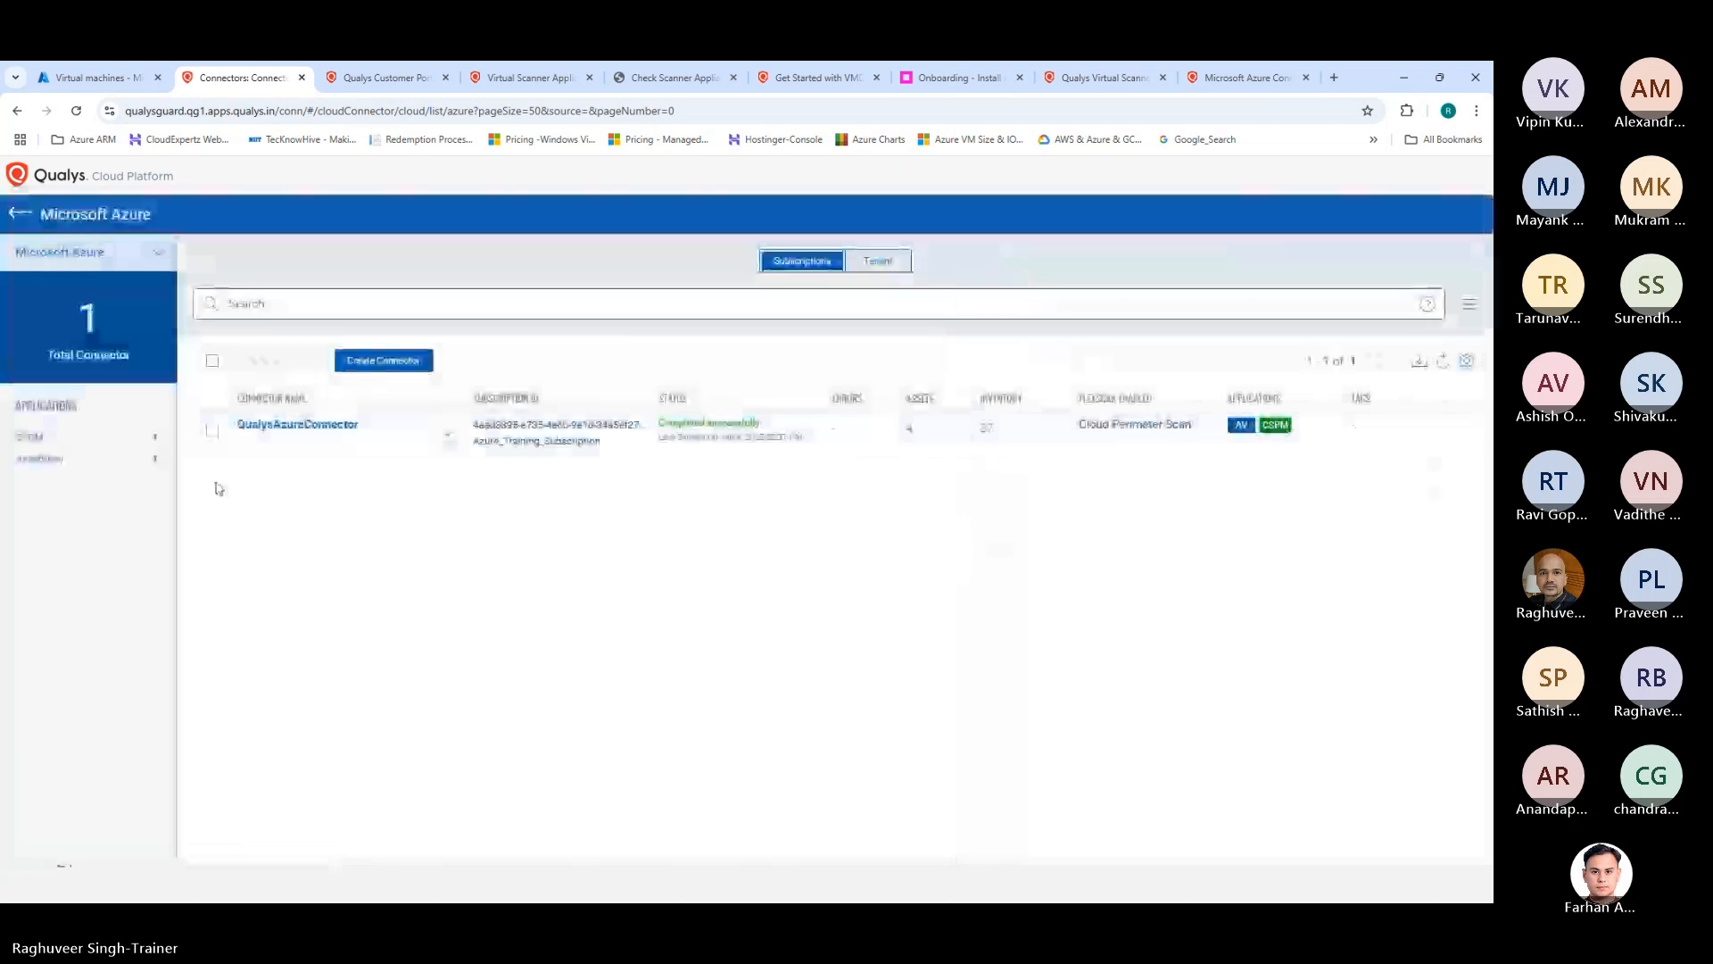
# Step: Open QualysAzureConnector for editing and go to its Asset Tags and Activation settings
pyautogui.click(213, 430)
pyautogui.click(282, 360)
pyautogui.click(259, 417)
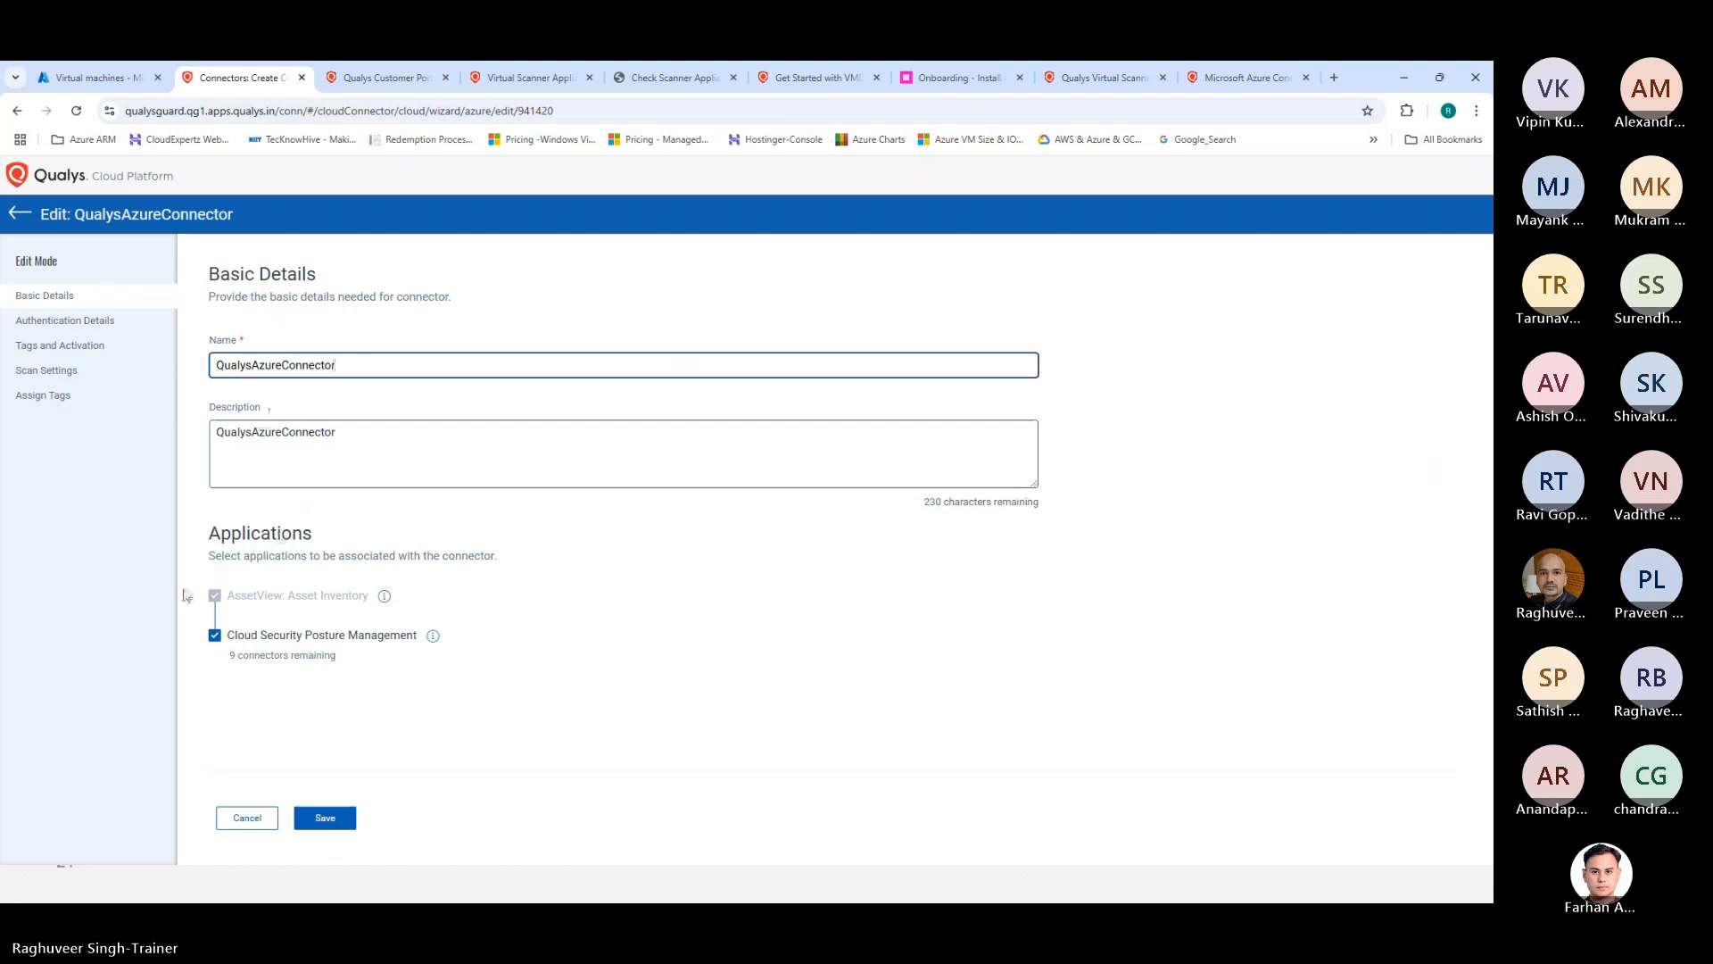
pyautogui.click(49, 345)
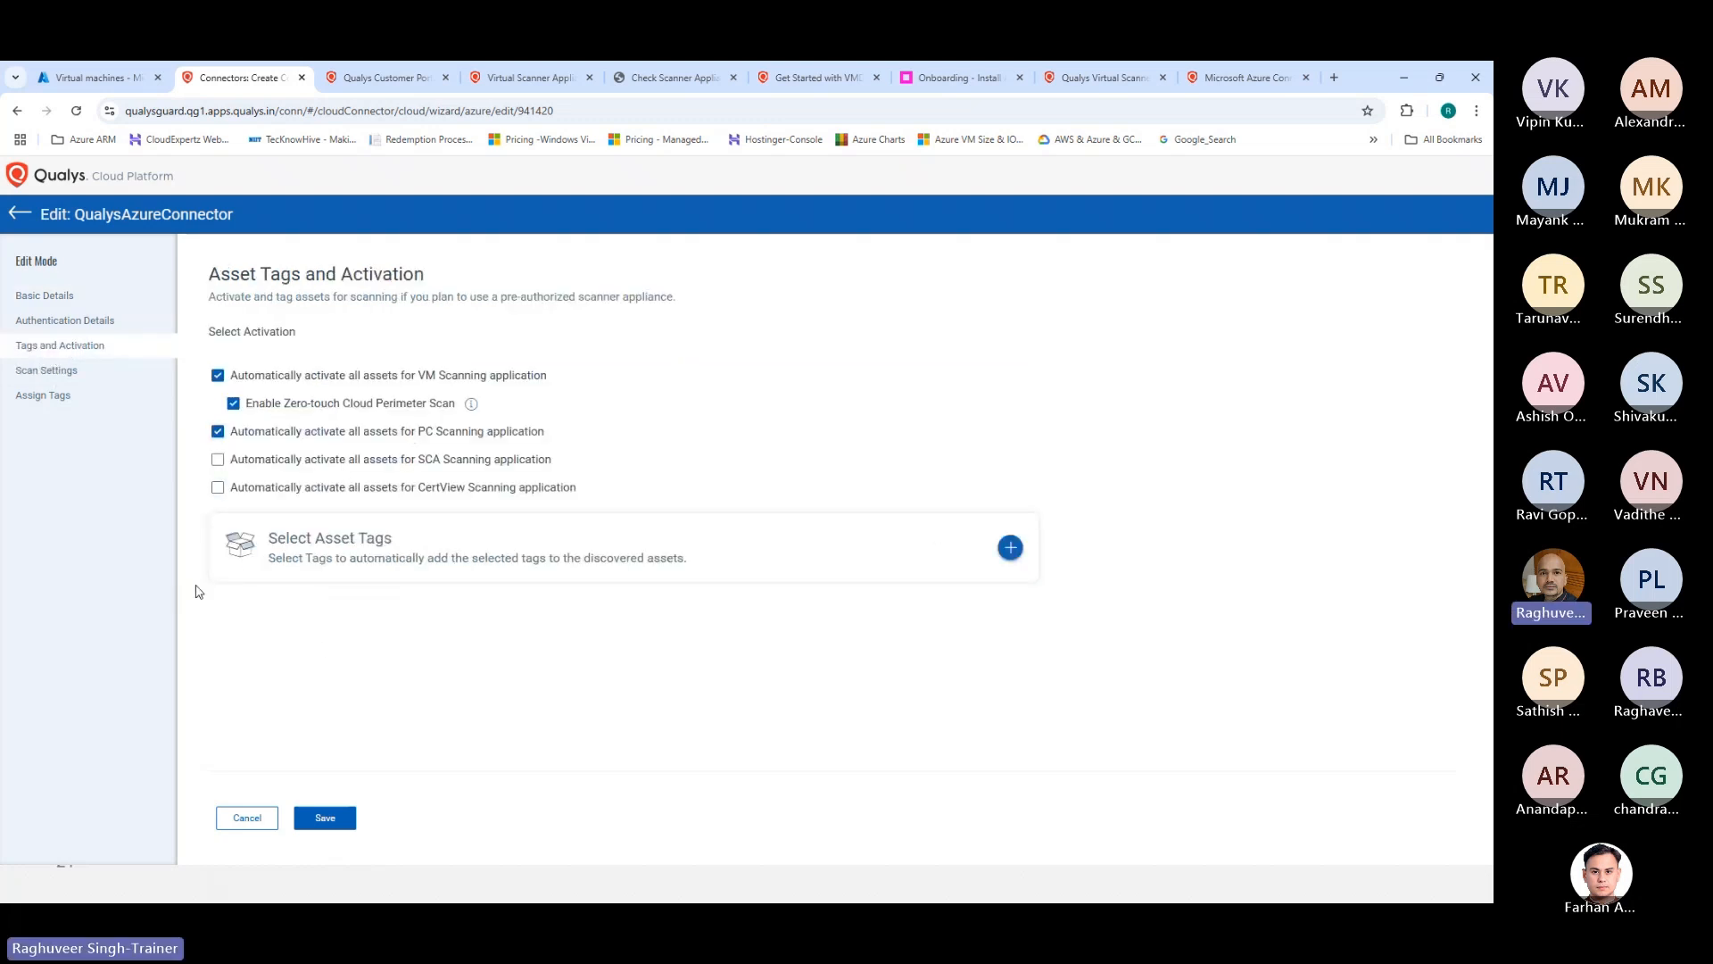
# Step: Add the AzureResource and Azure asset tags to QualysAzureConnector and save the connector
pyautogui.click(1010, 547)
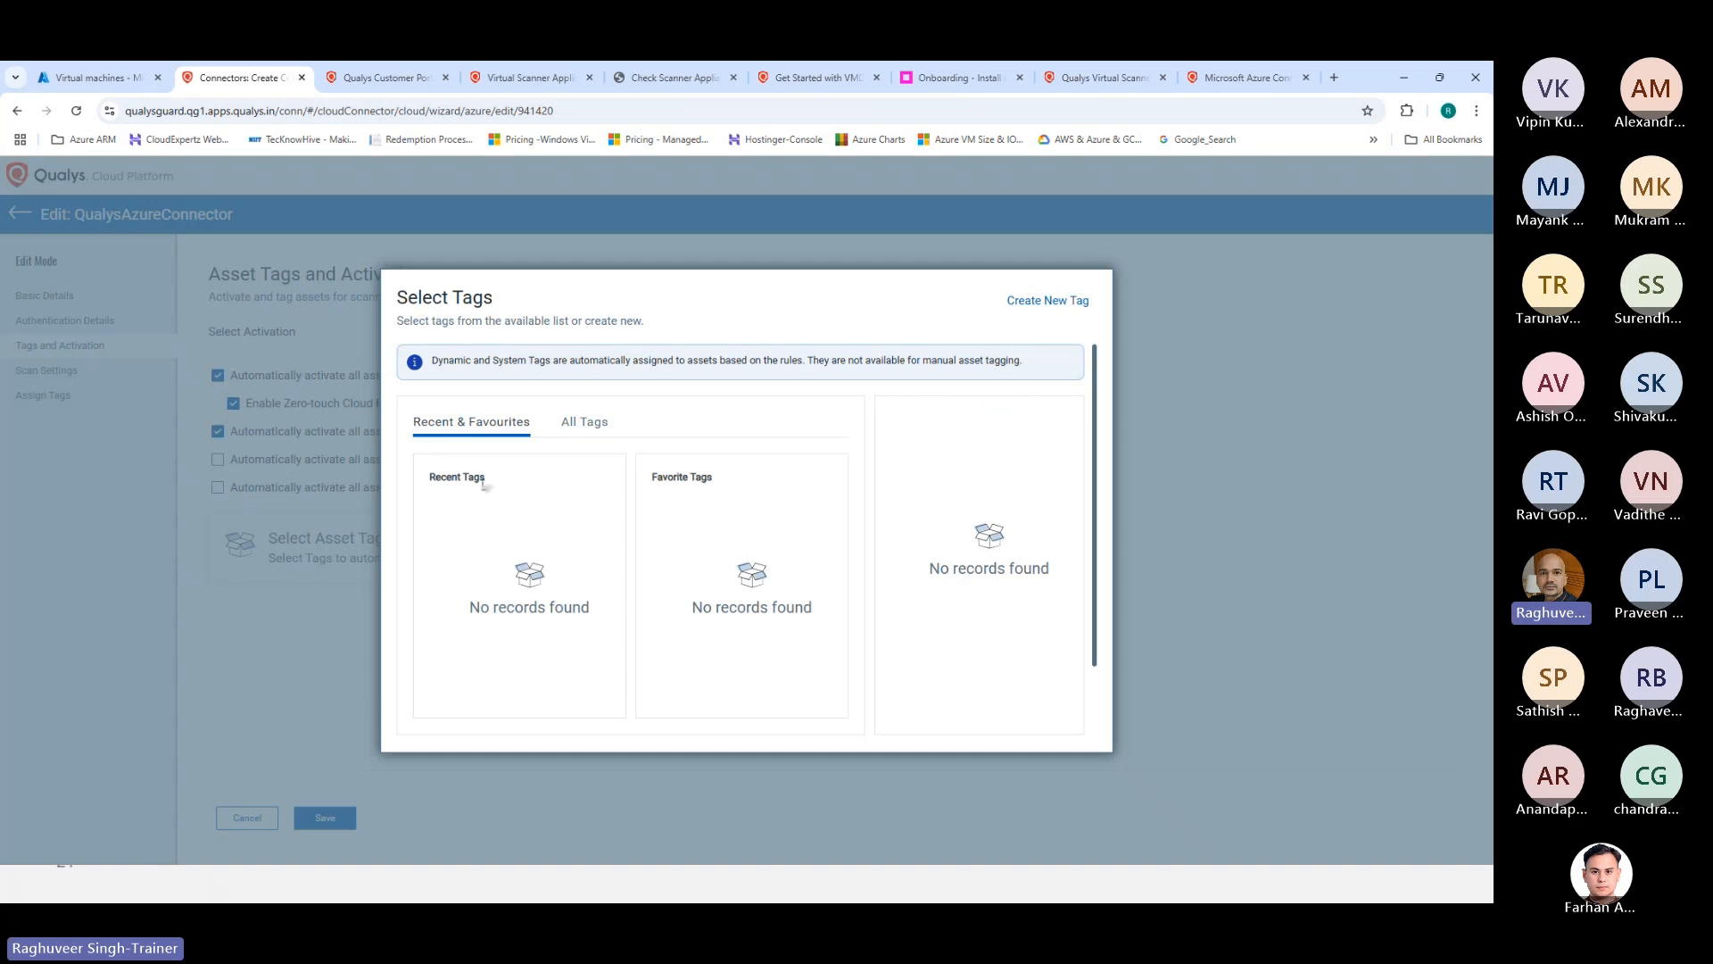
pyautogui.click(603, 422)
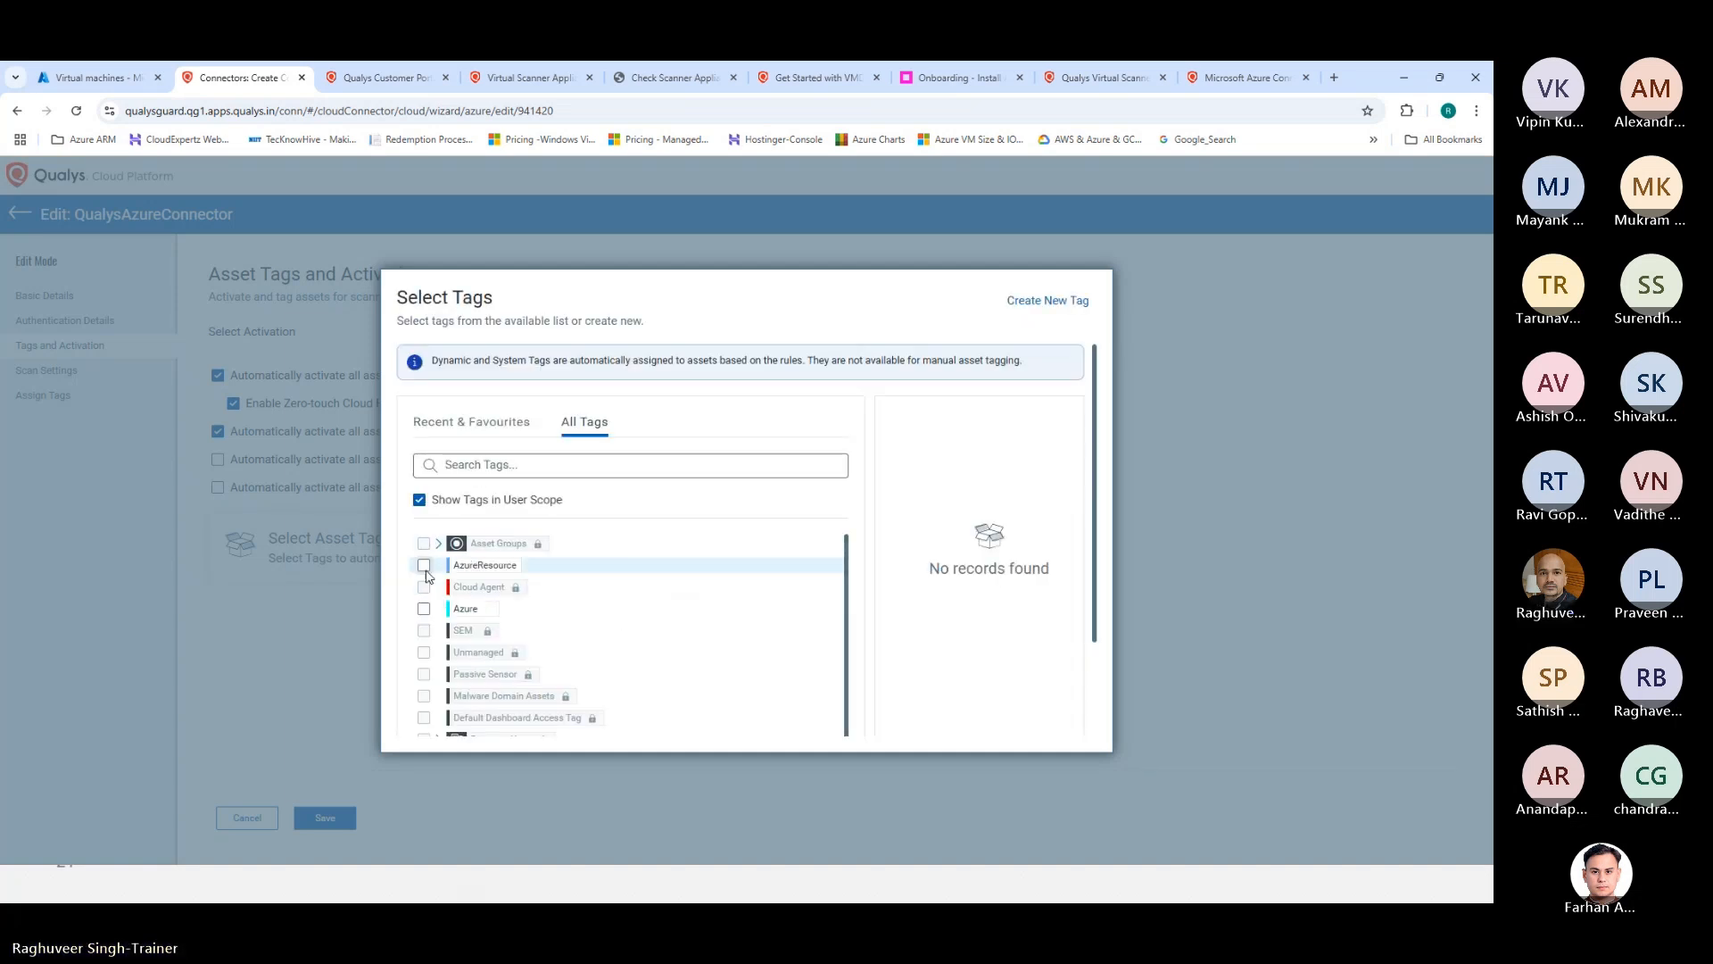
pyautogui.click(424, 565)
pyautogui.click(424, 609)
pyautogui.scroll(-1, 553, 656)
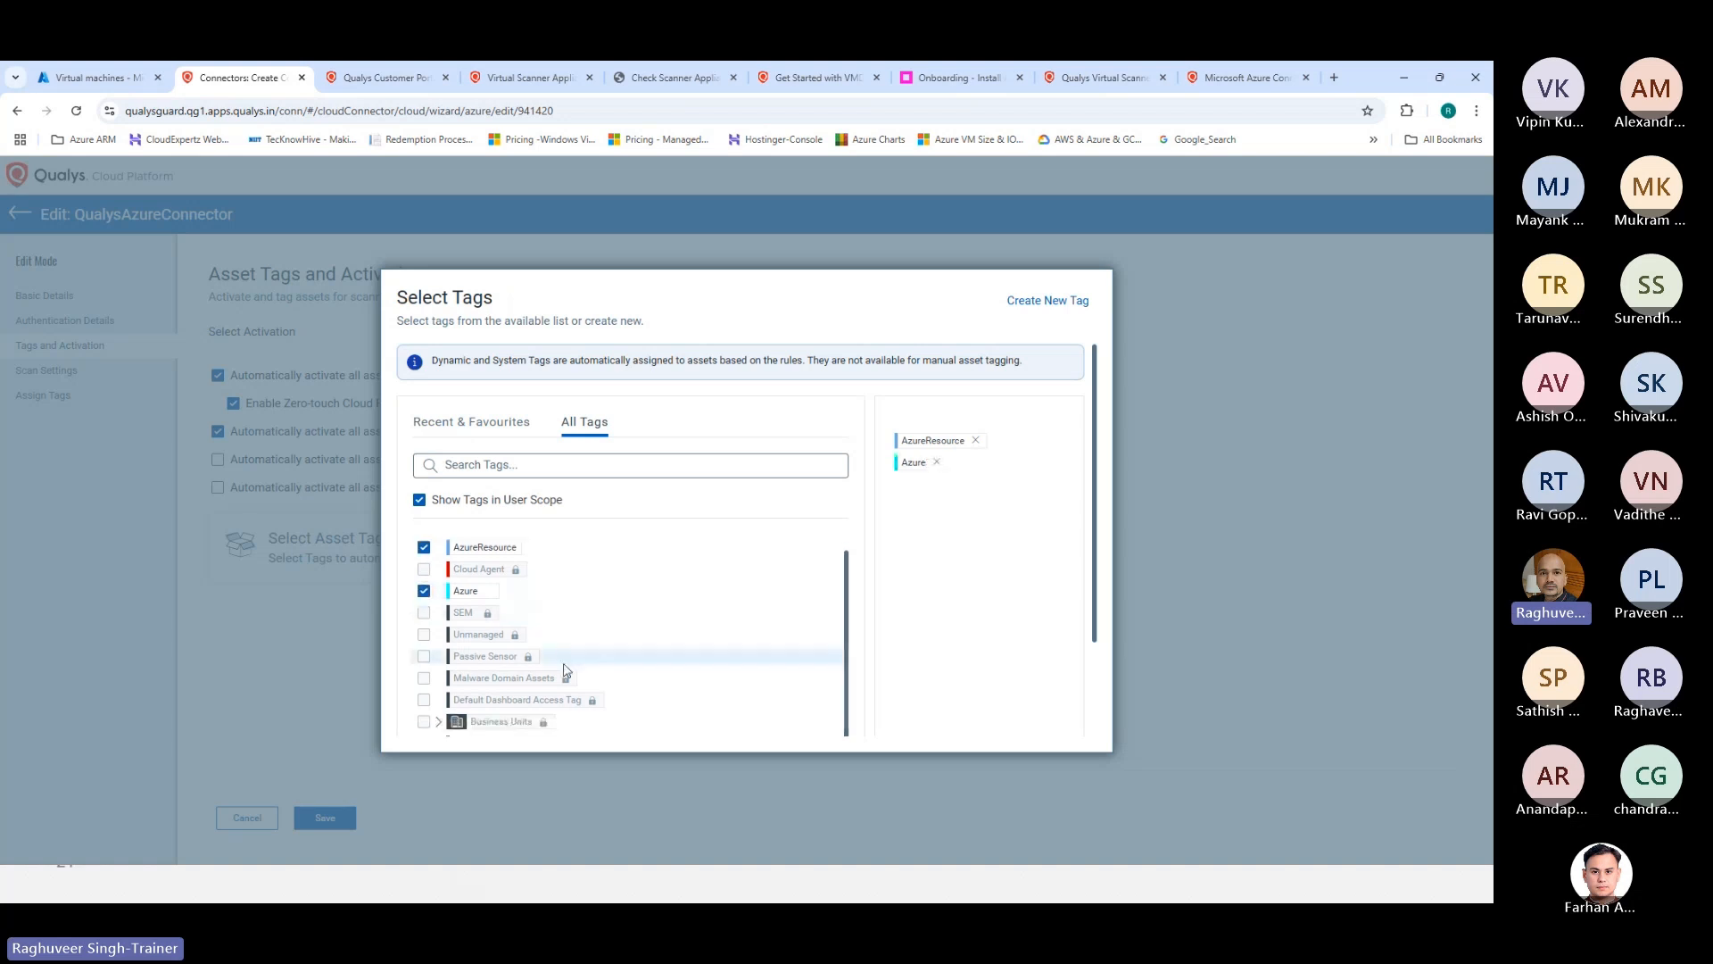
pyautogui.scroll(-3, 565, 671)
pyautogui.click(502, 723)
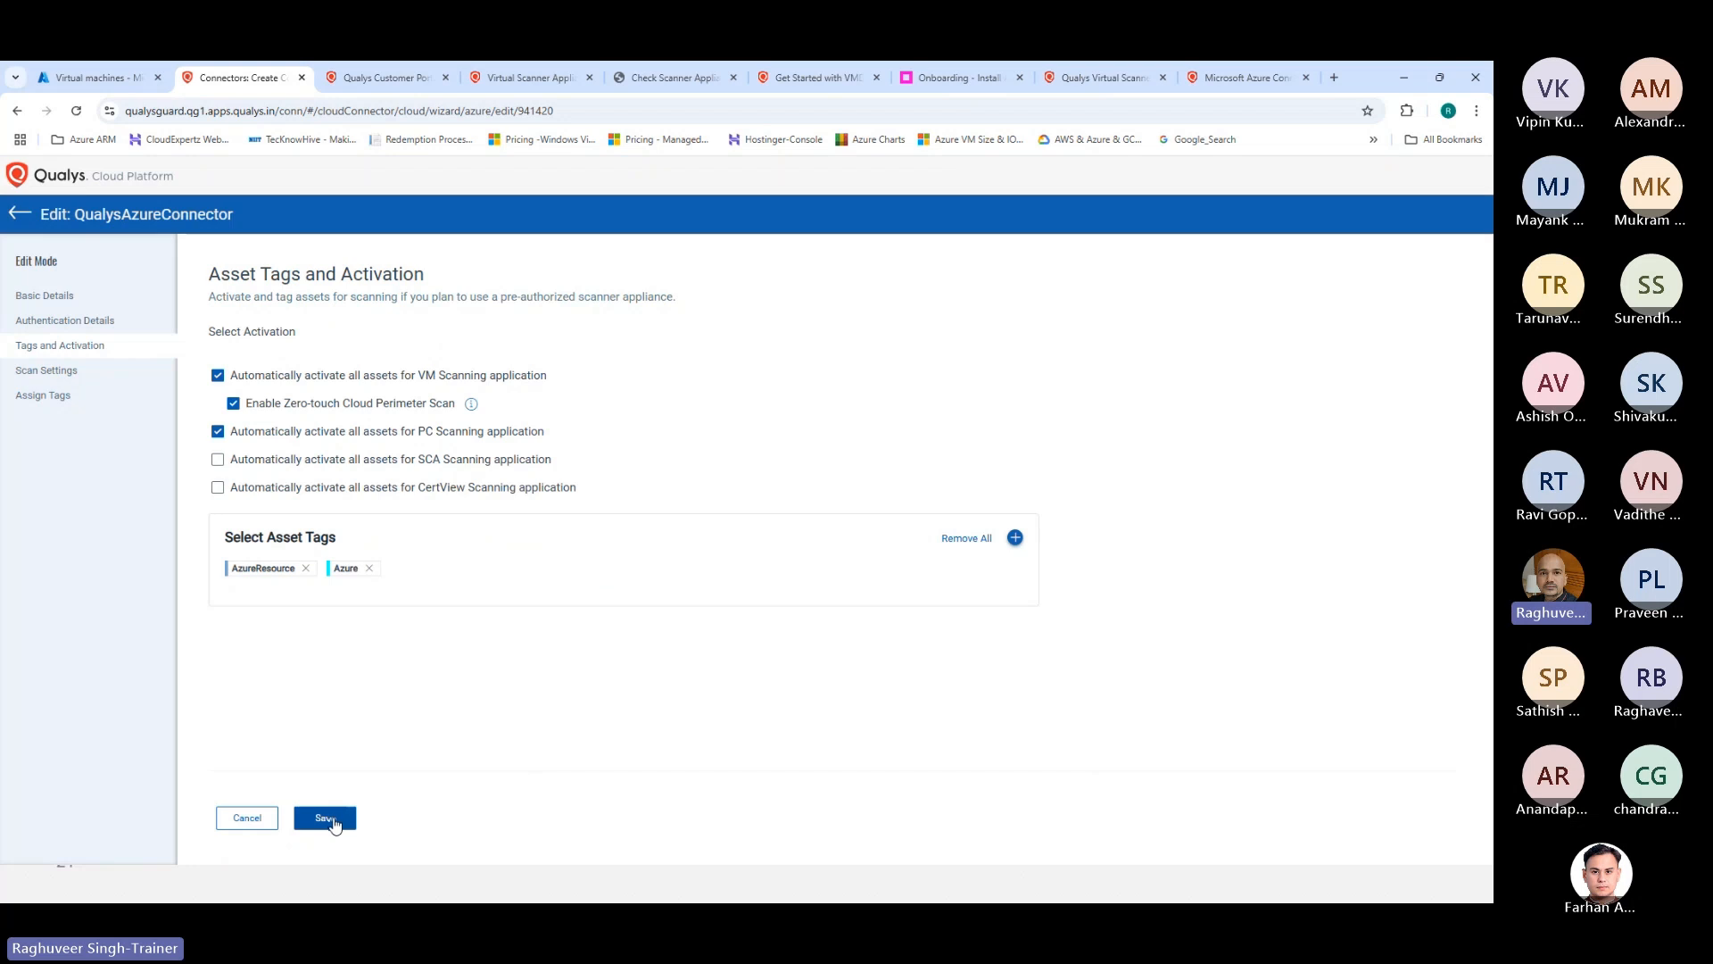
pyautogui.click(327, 817)
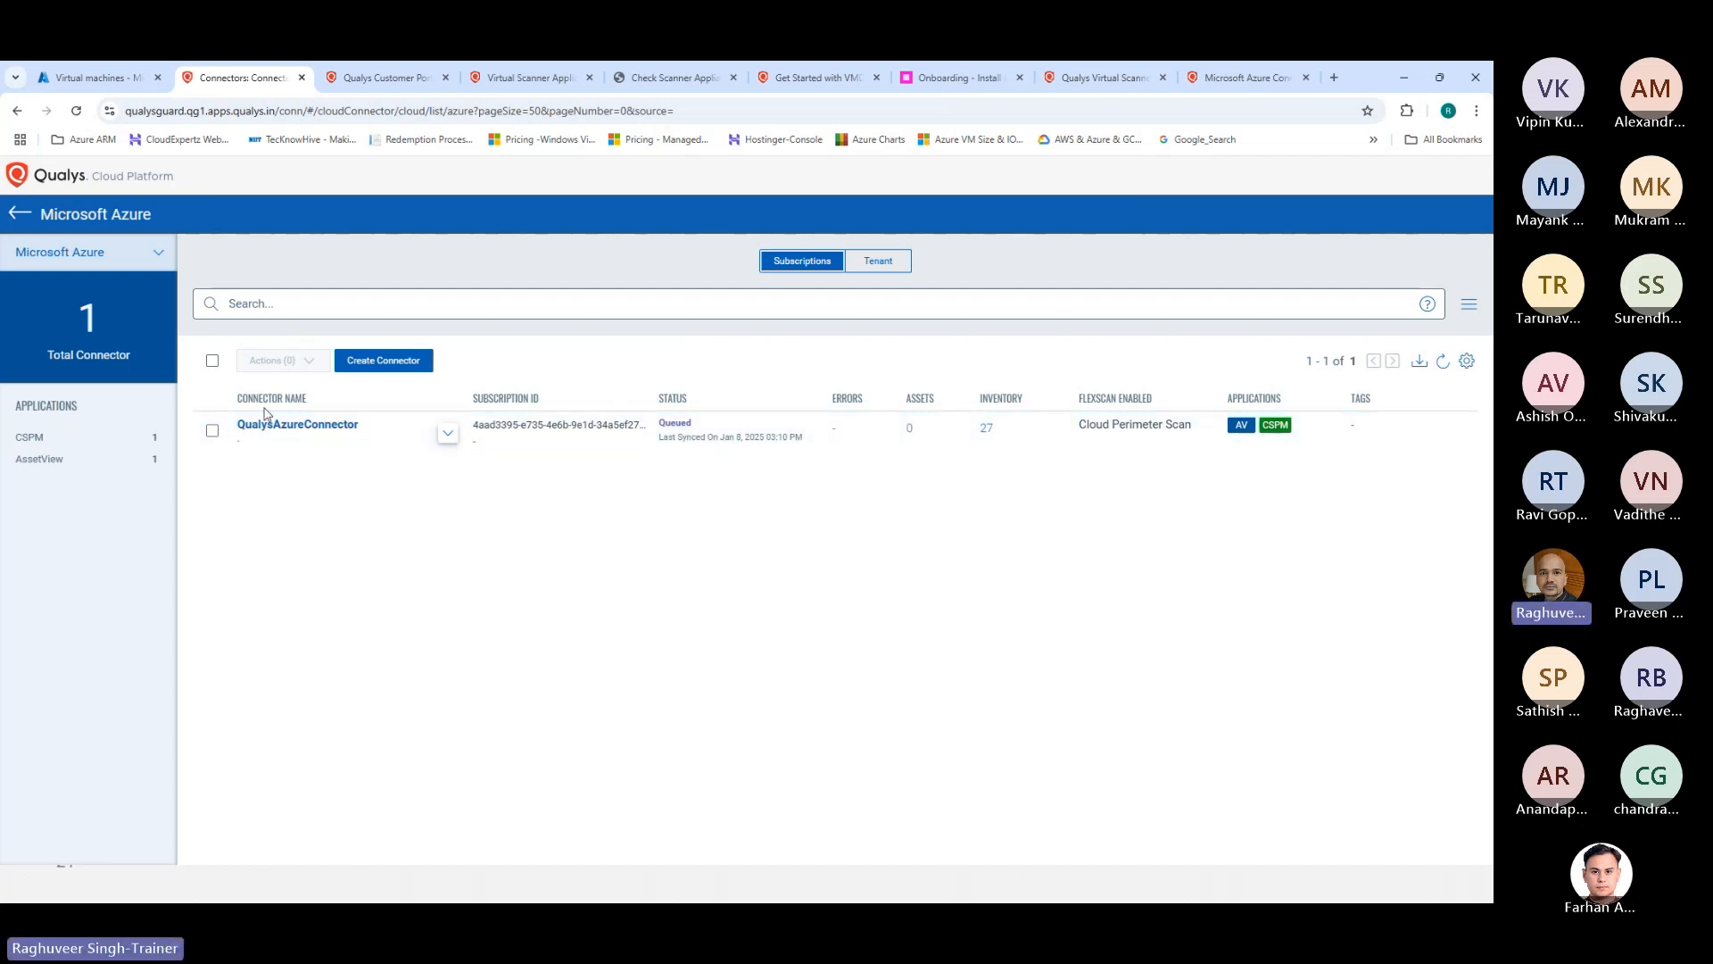
# Step: Run QualysAzureConnector from the Azure subscriptions list and confirm the run
pyautogui.click(212, 431)
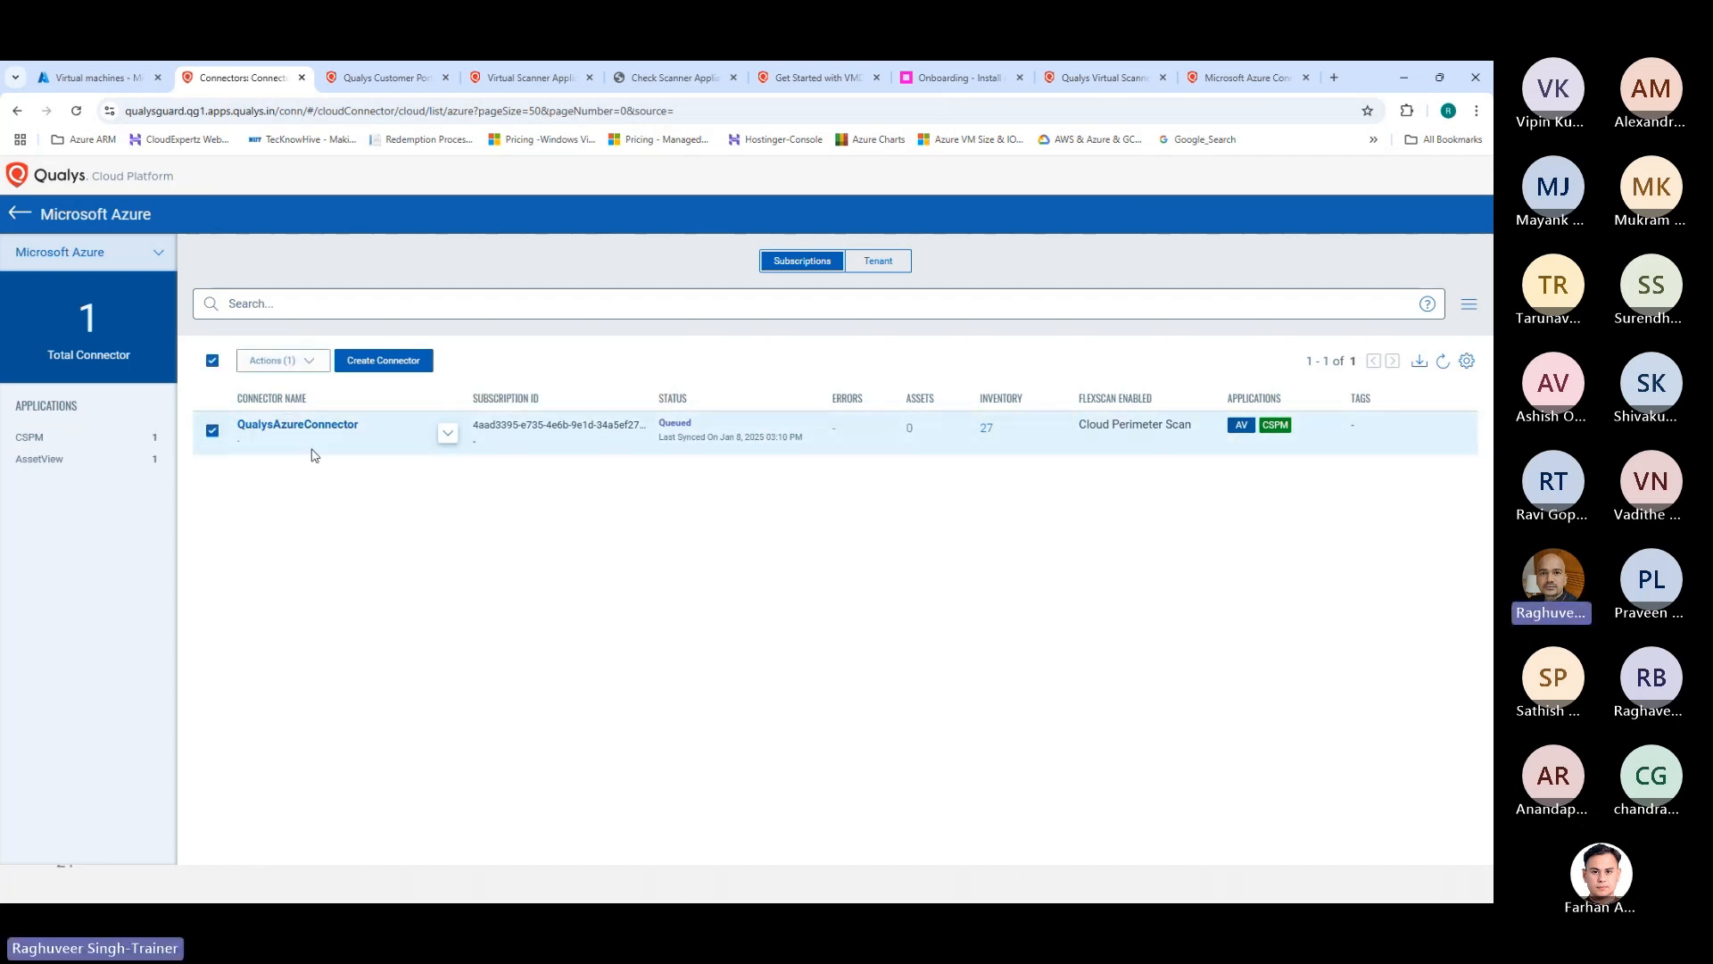
pyautogui.click(447, 434)
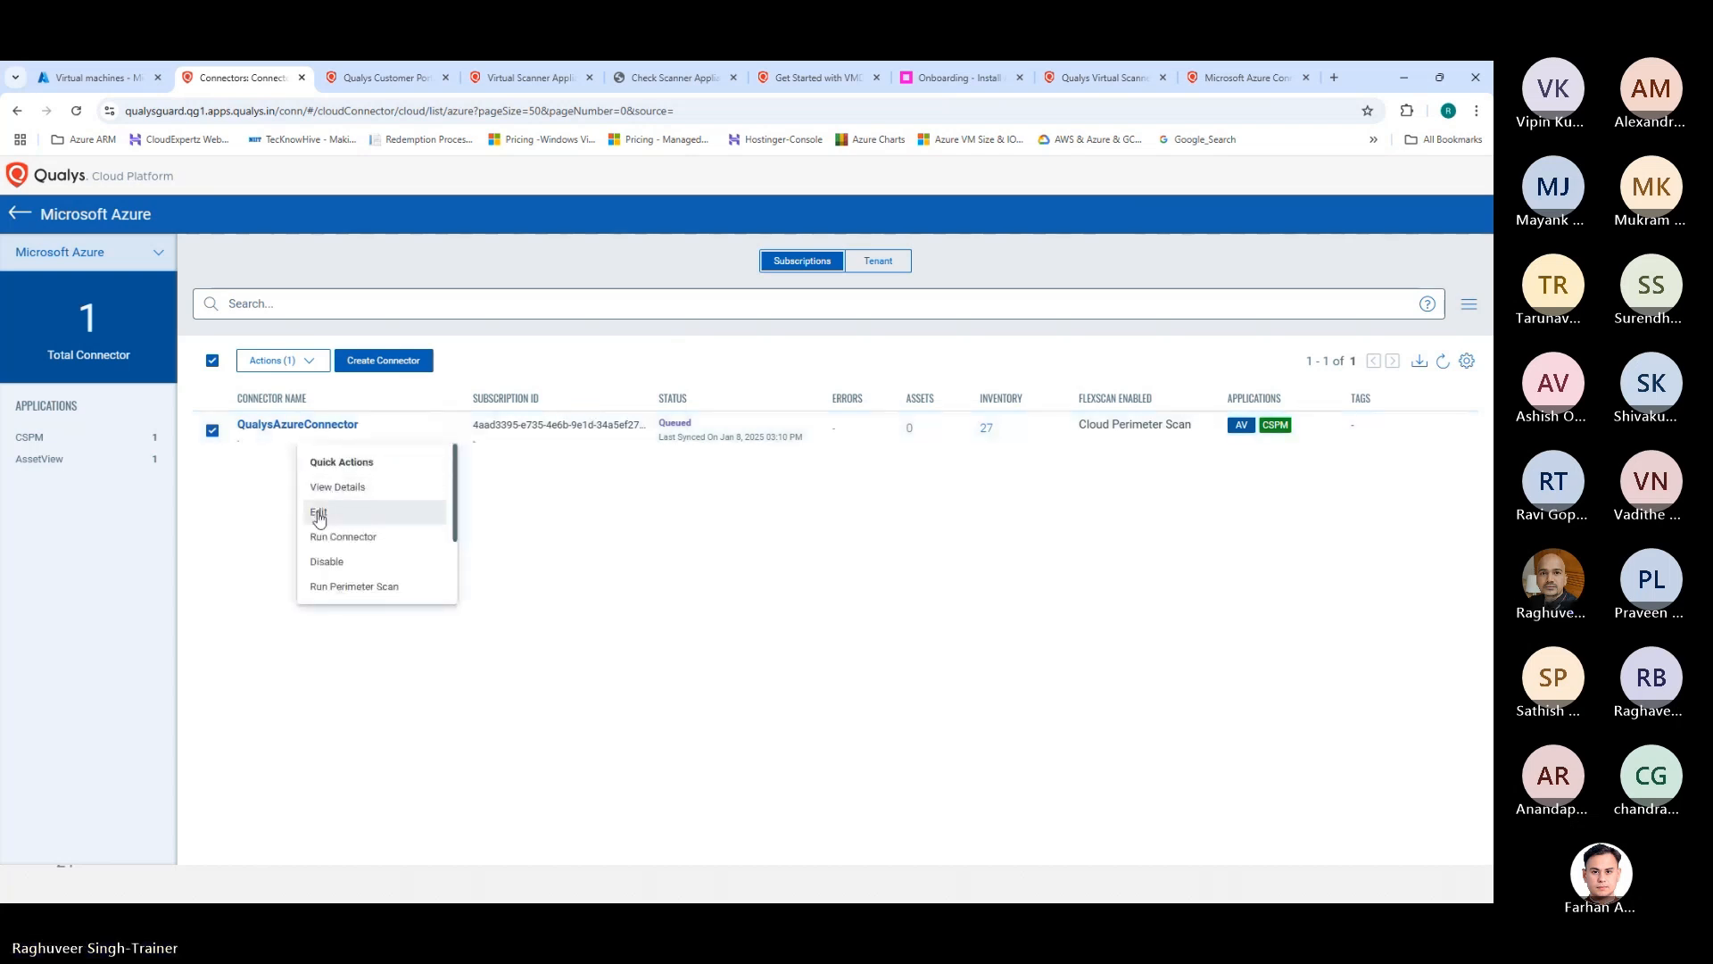
pyautogui.click(332, 537)
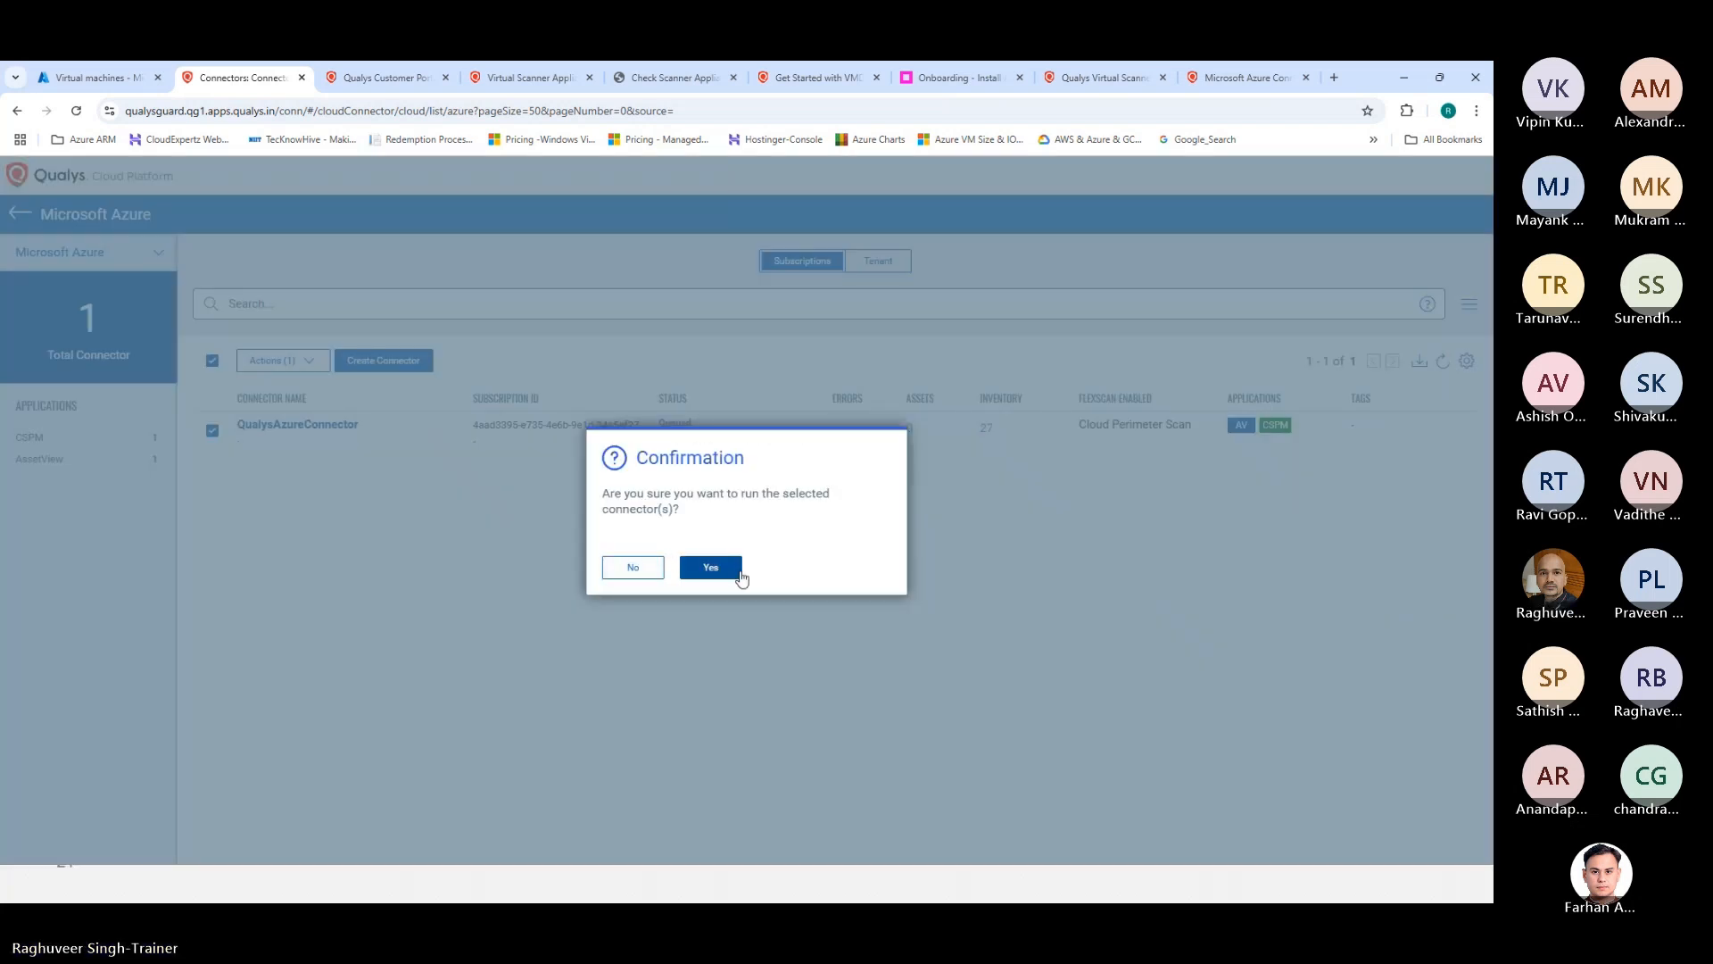
pyautogui.click(712, 568)
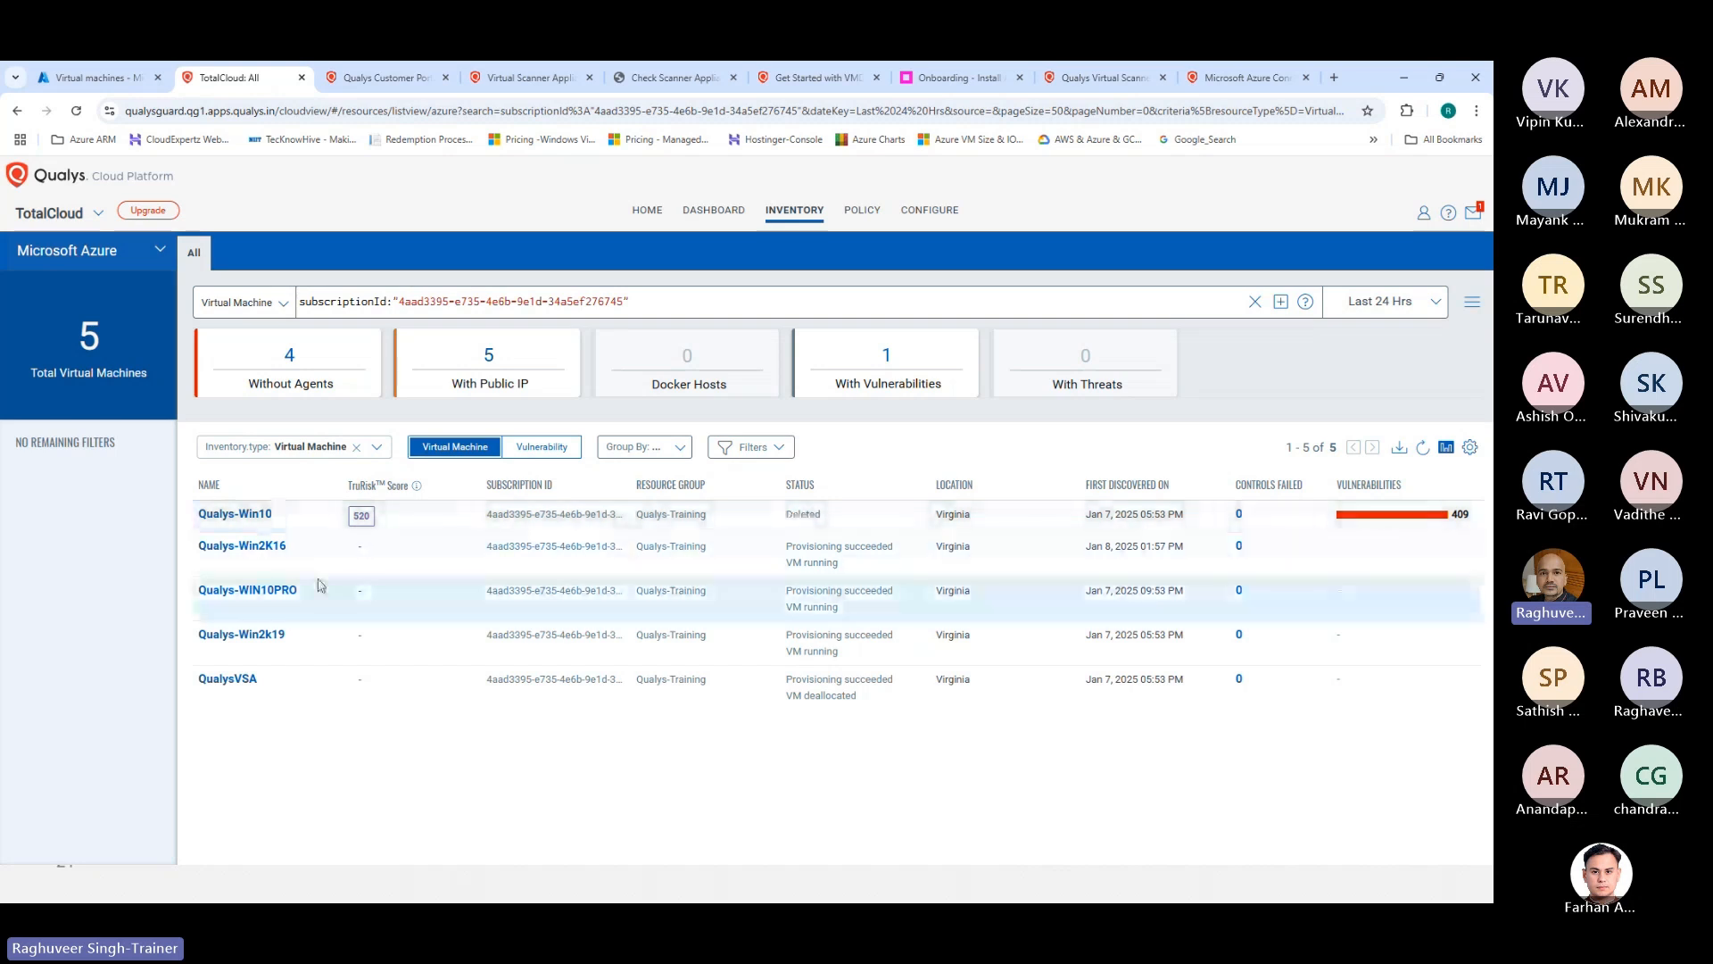
# Step: Compare the TotalCloud virtual machine inventory with the Azure portal list, selecting QualysVSA there and deselecting Qualys-Win2k19
pyautogui.moveTo(779, 557); pyautogui.dragTo(843, 653)
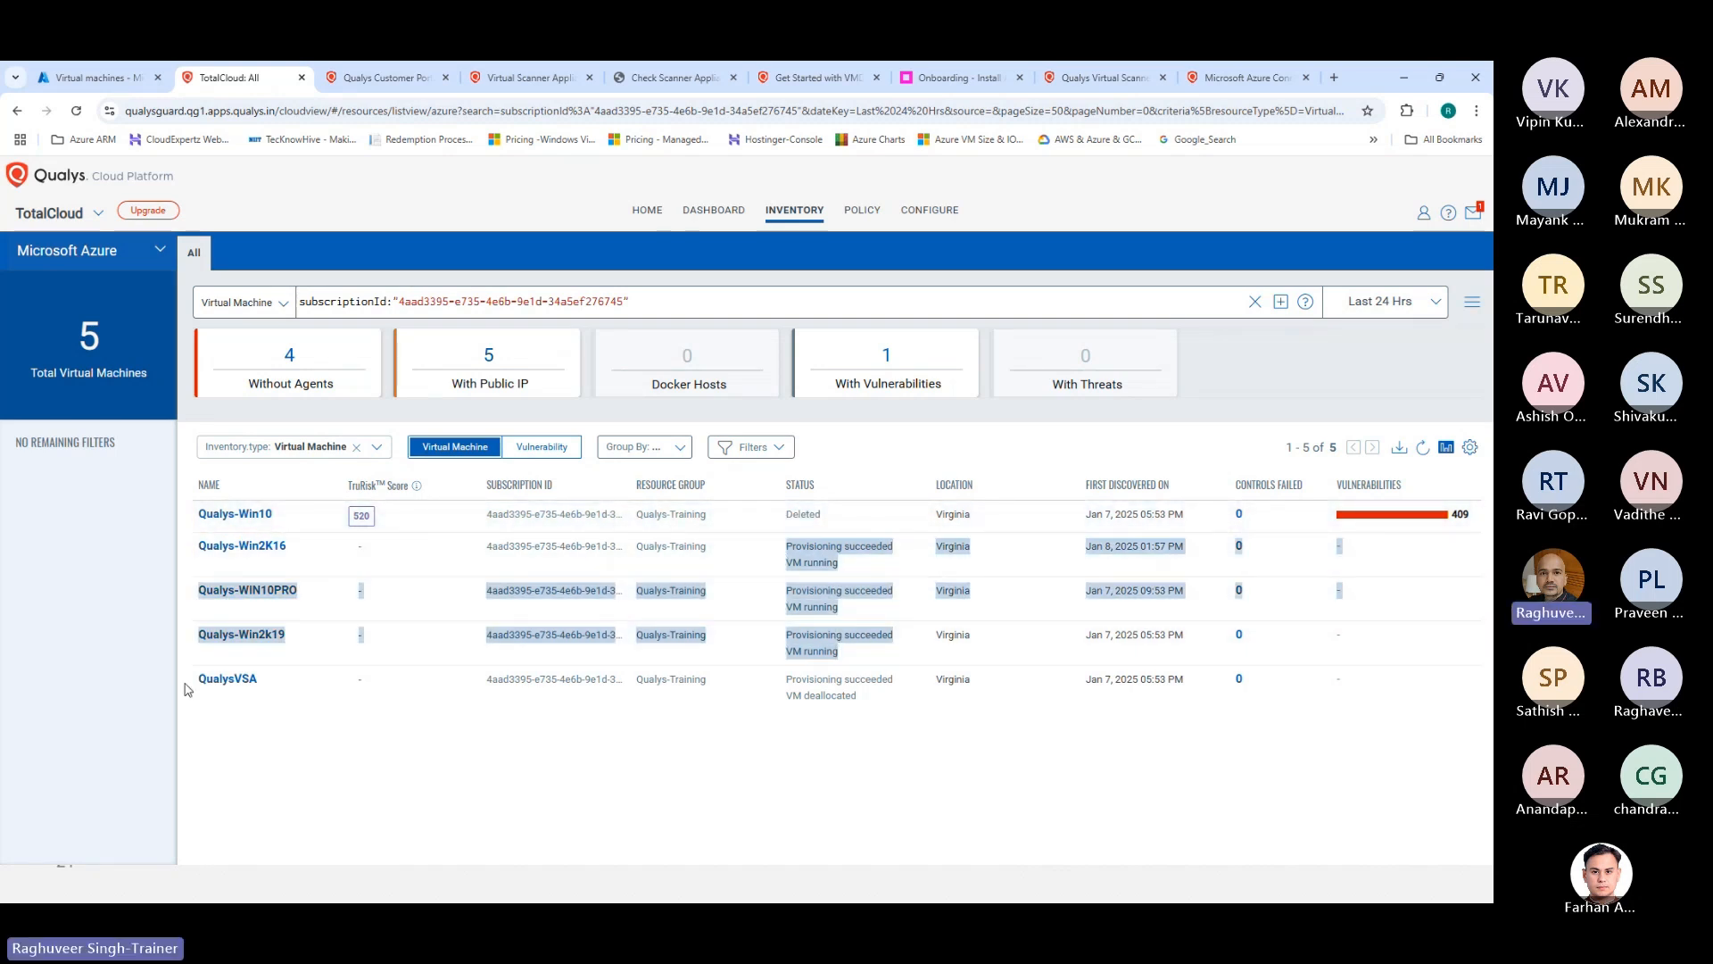
pyautogui.click(787, 688)
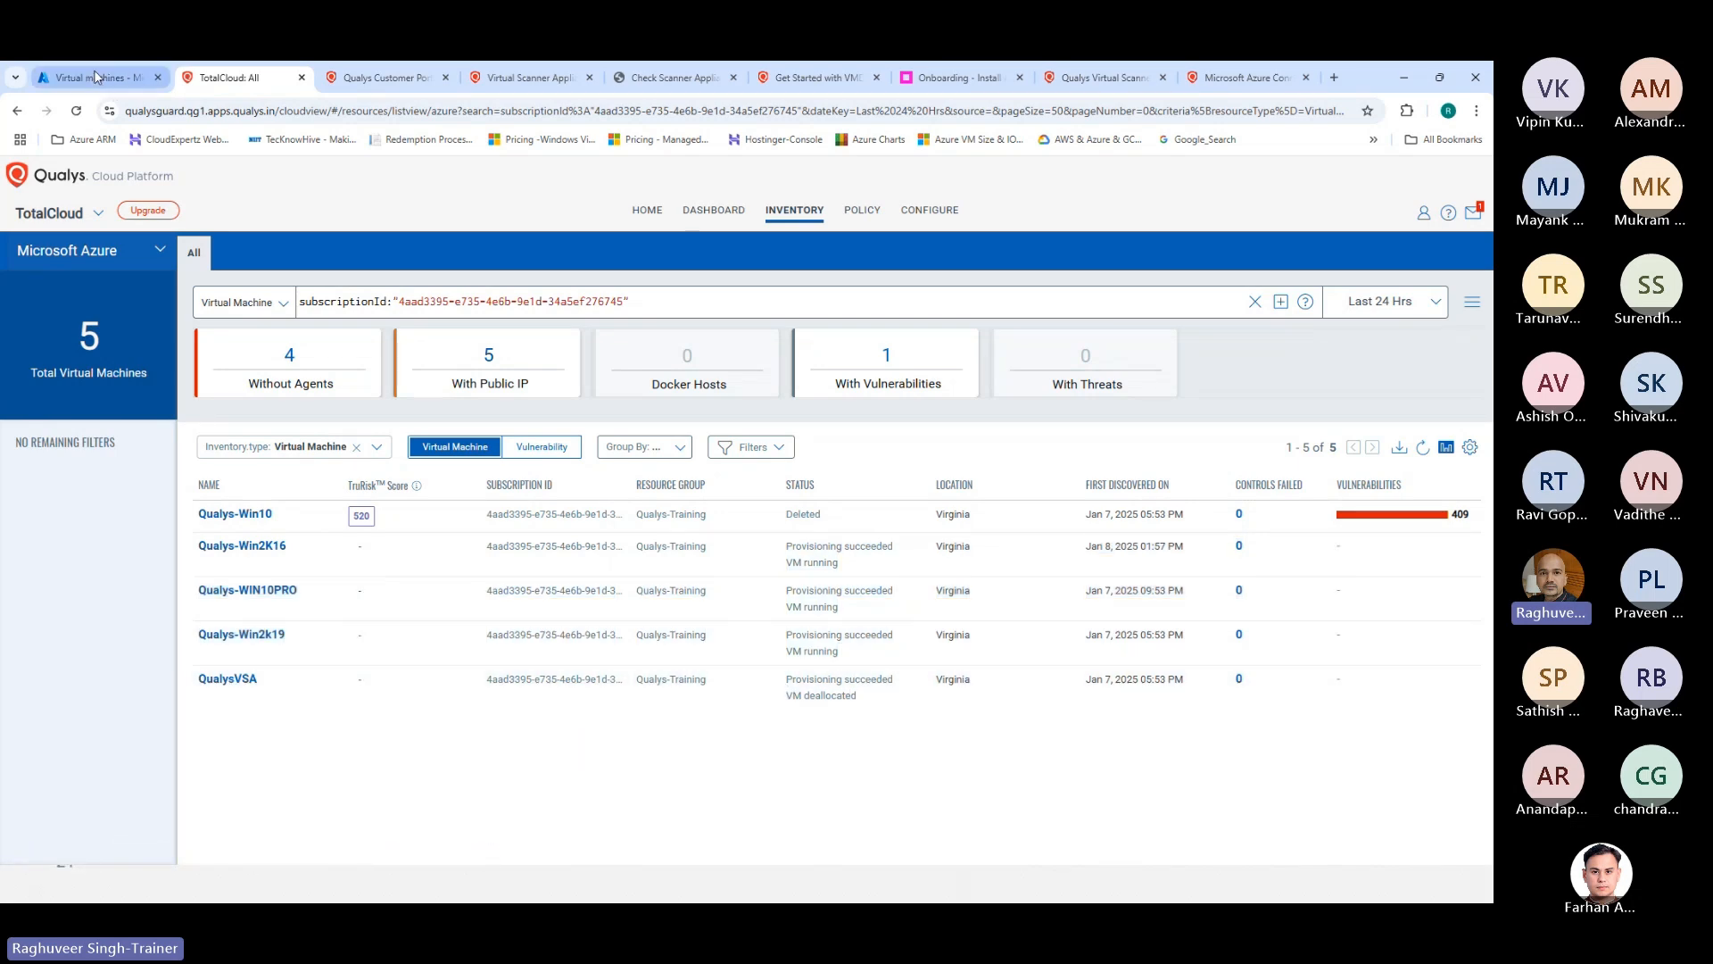
pyautogui.click(94, 77)
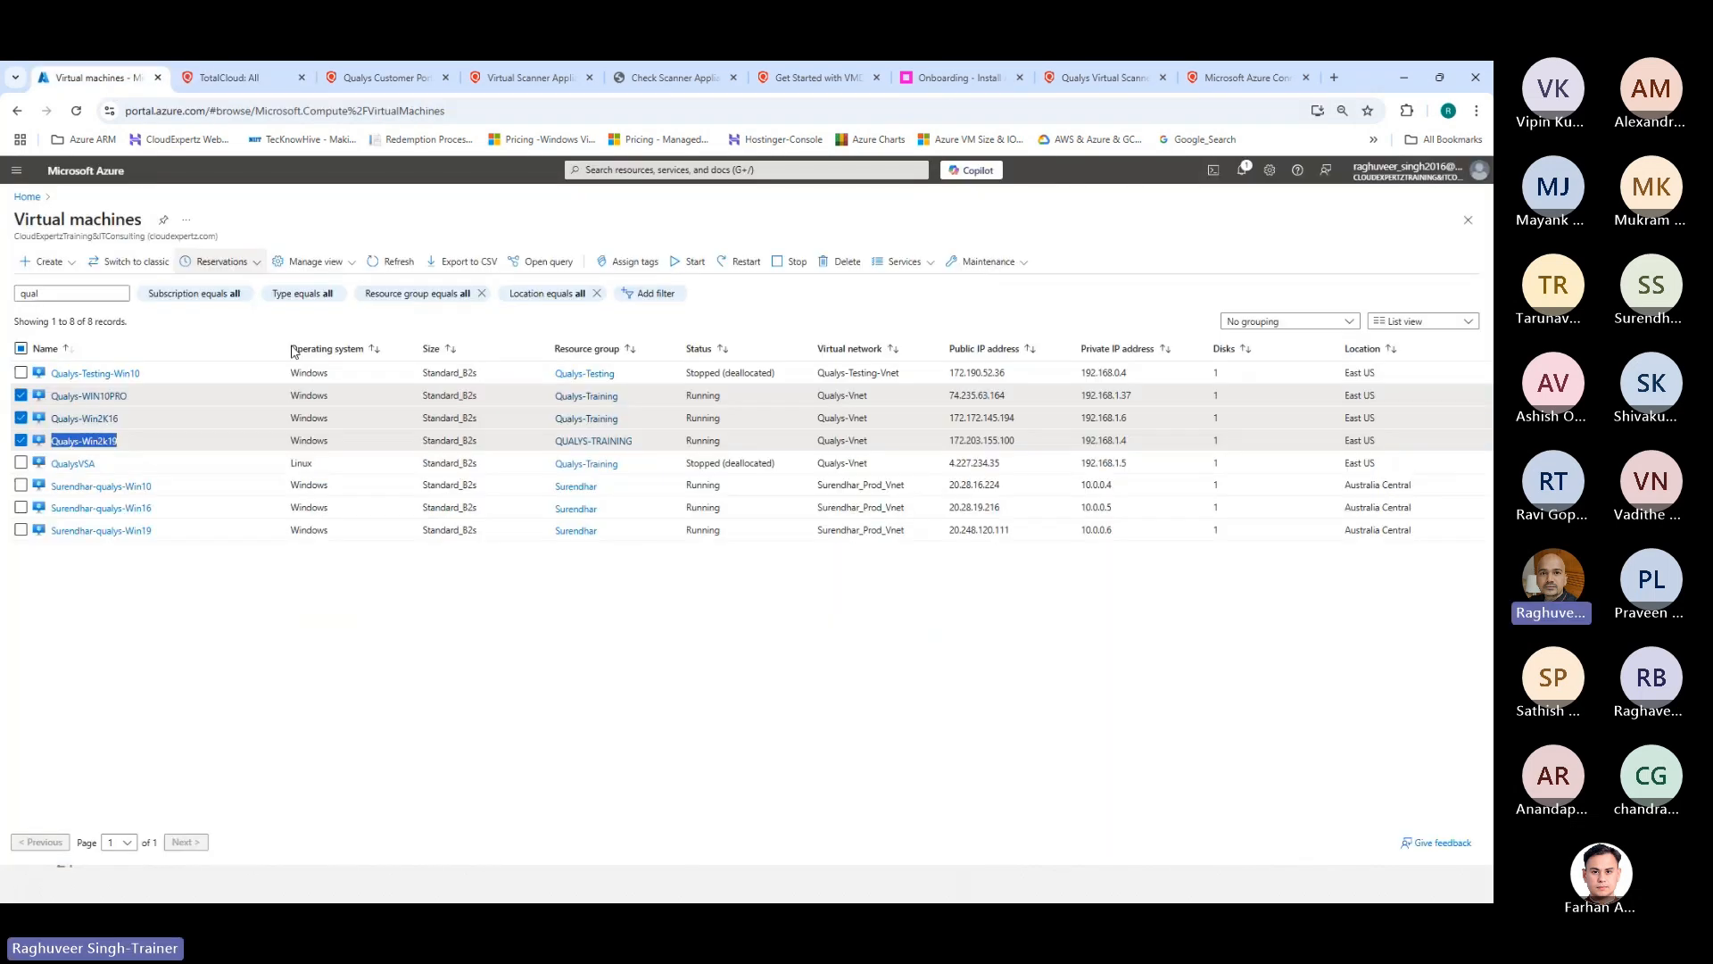
pyautogui.click(20, 440)
pyautogui.click(21, 463)
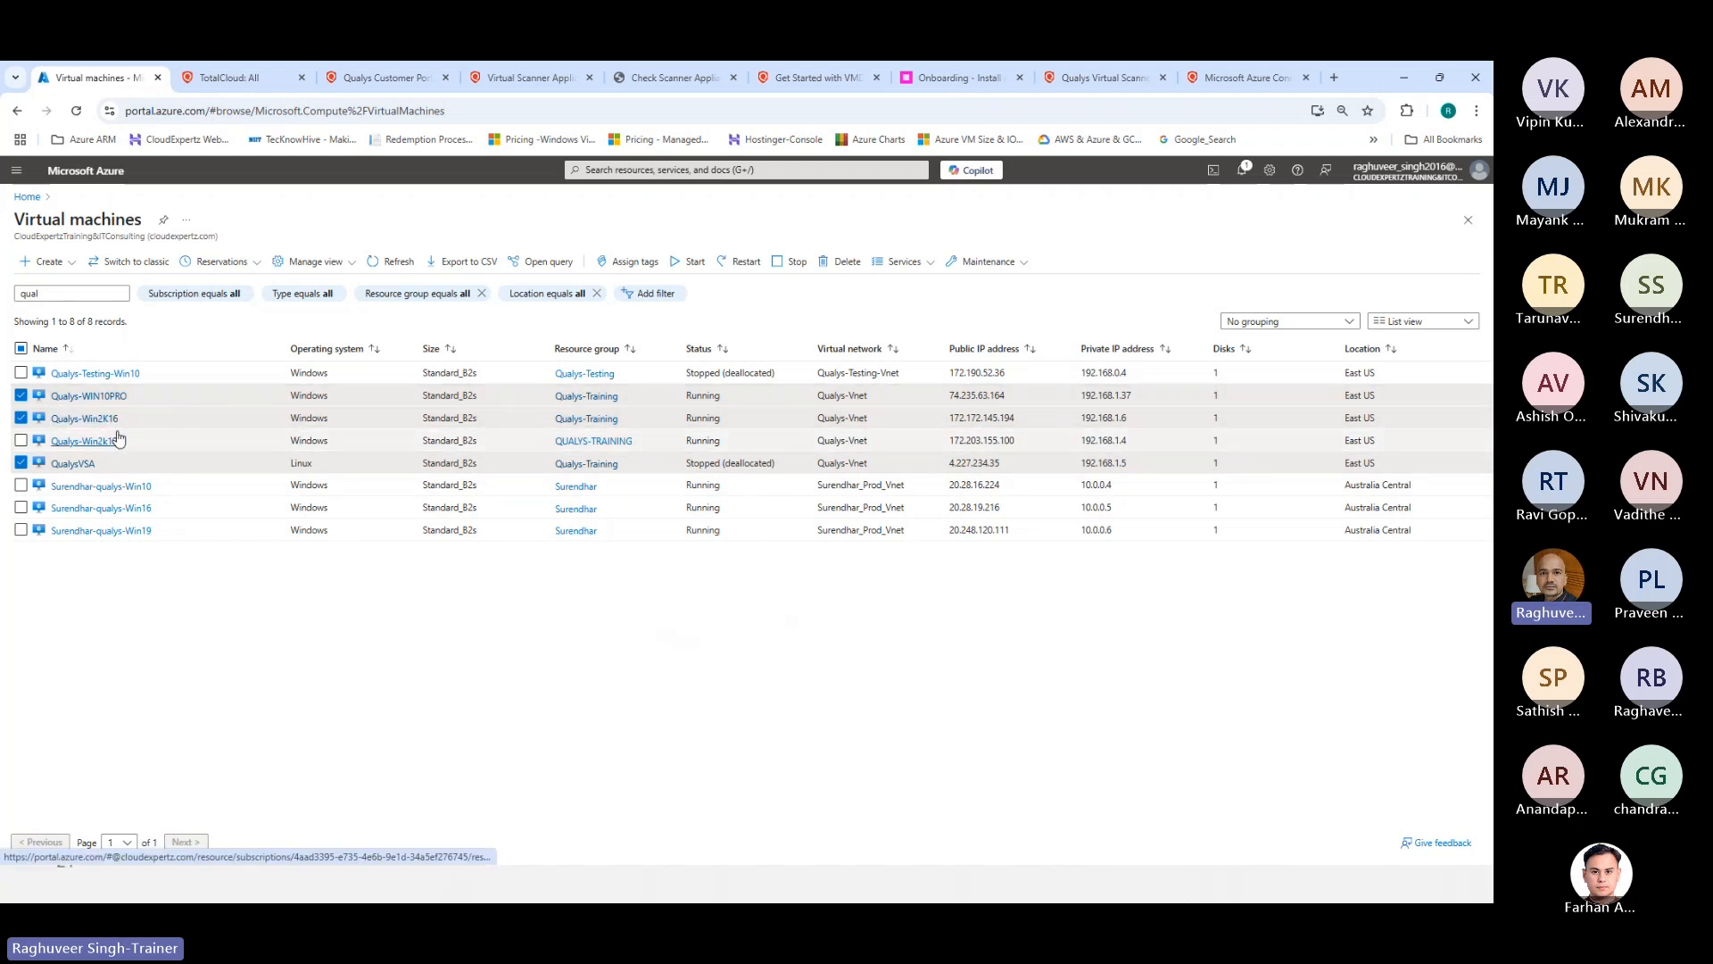
pyautogui.click(216, 76)
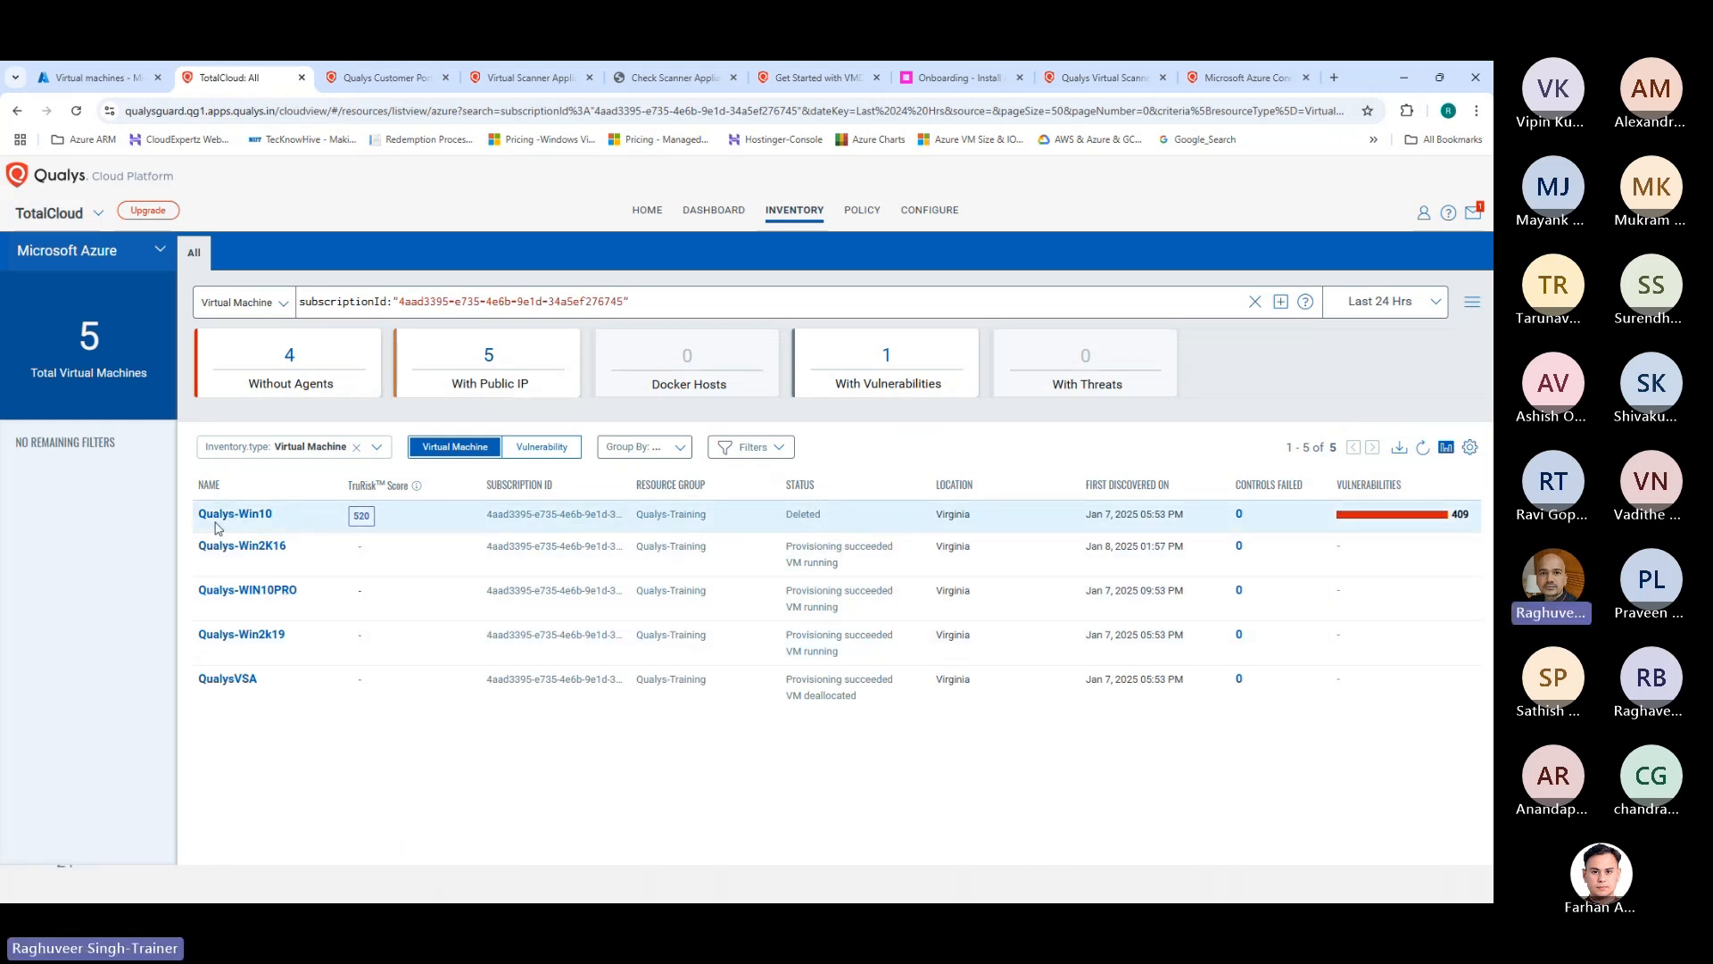
pyautogui.click(101, 81)
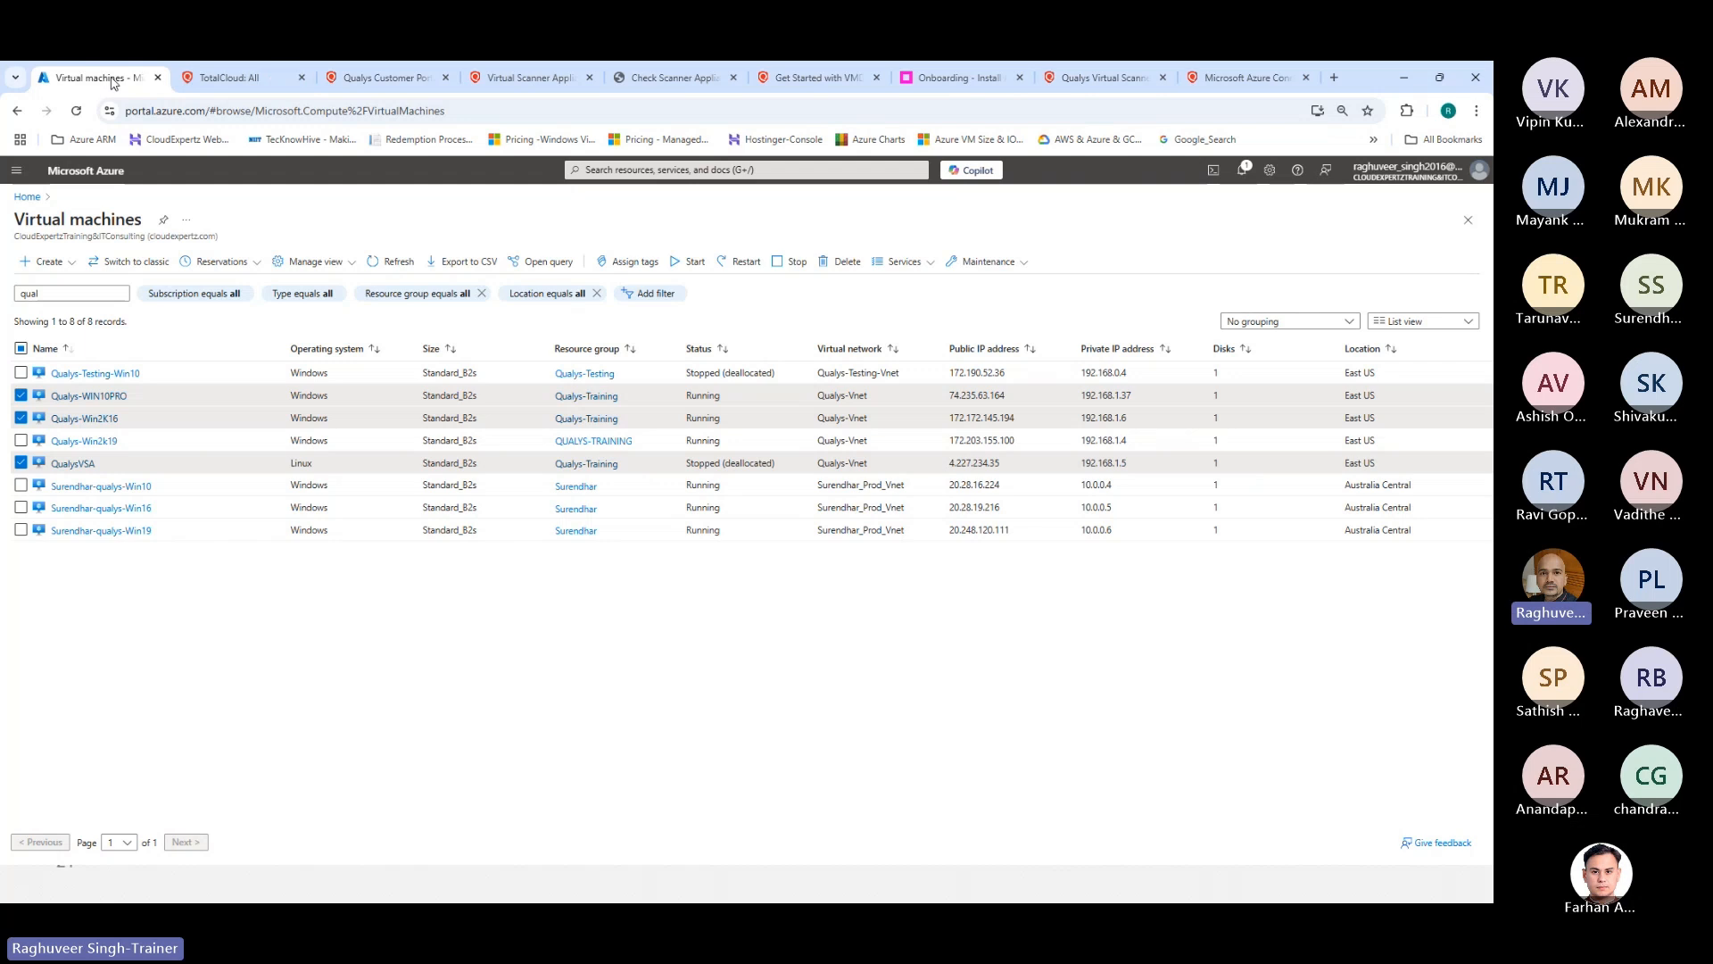
pyautogui.click(247, 80)
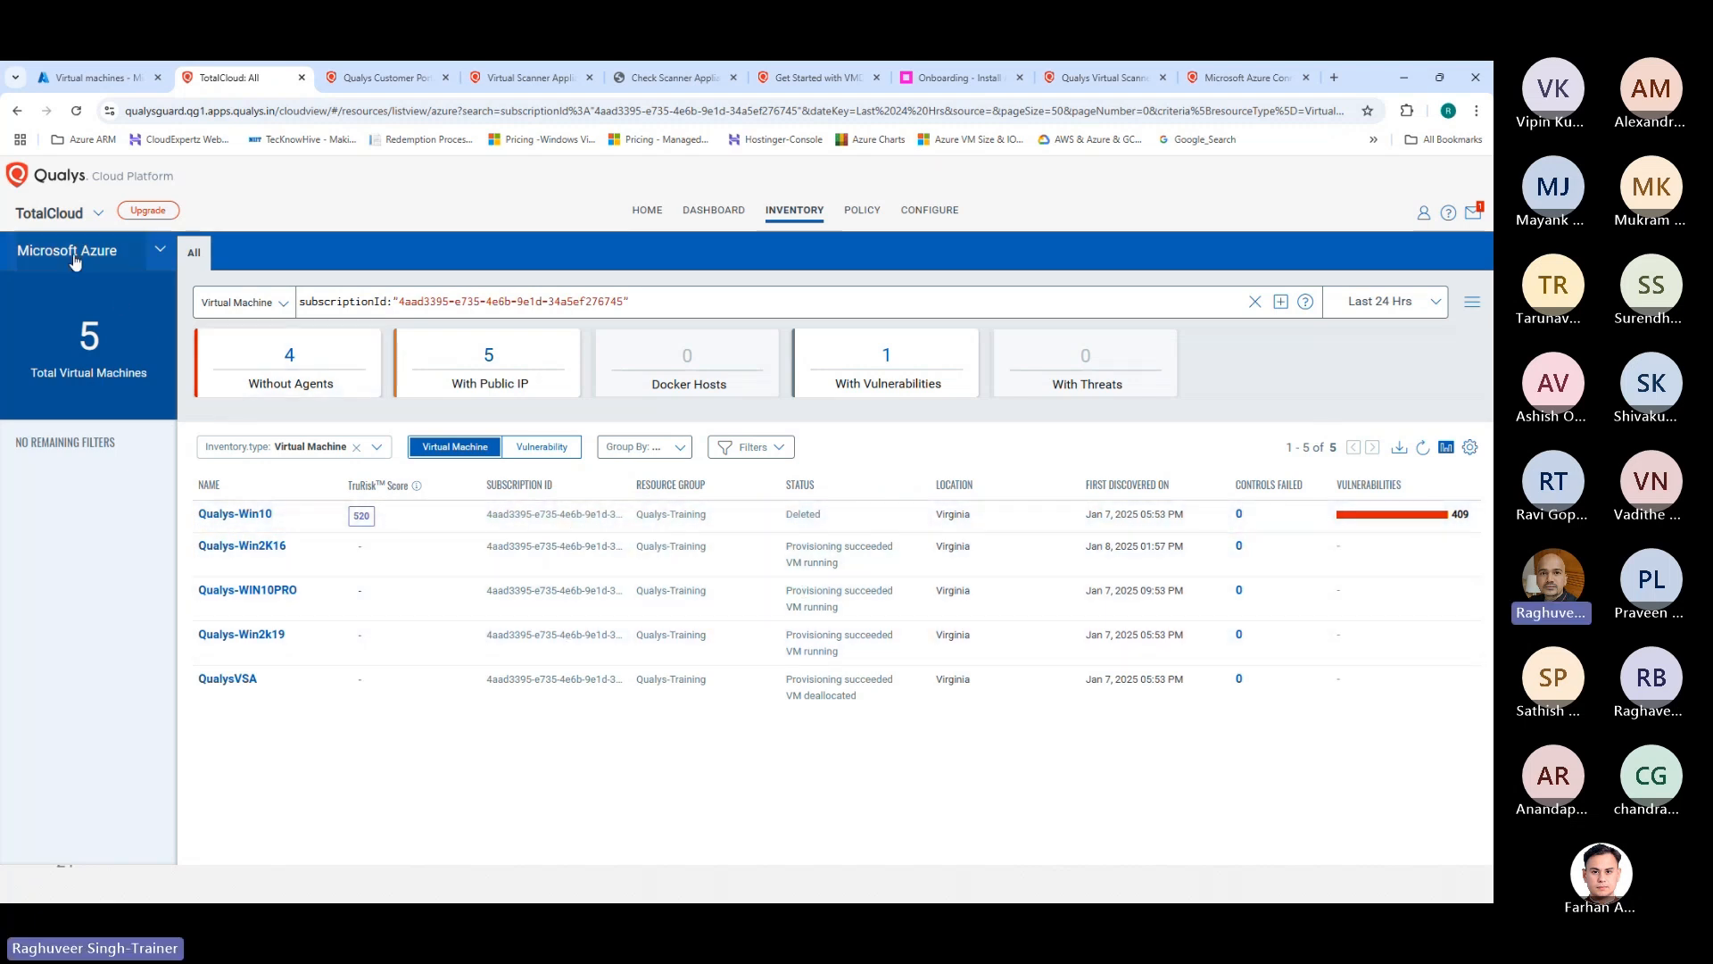
# Step: Return from TotalCloud to the Connectors module and open the Microsoft Azure connectors
pyautogui.click(70, 223)
pyautogui.scroll(-3, 84, 642)
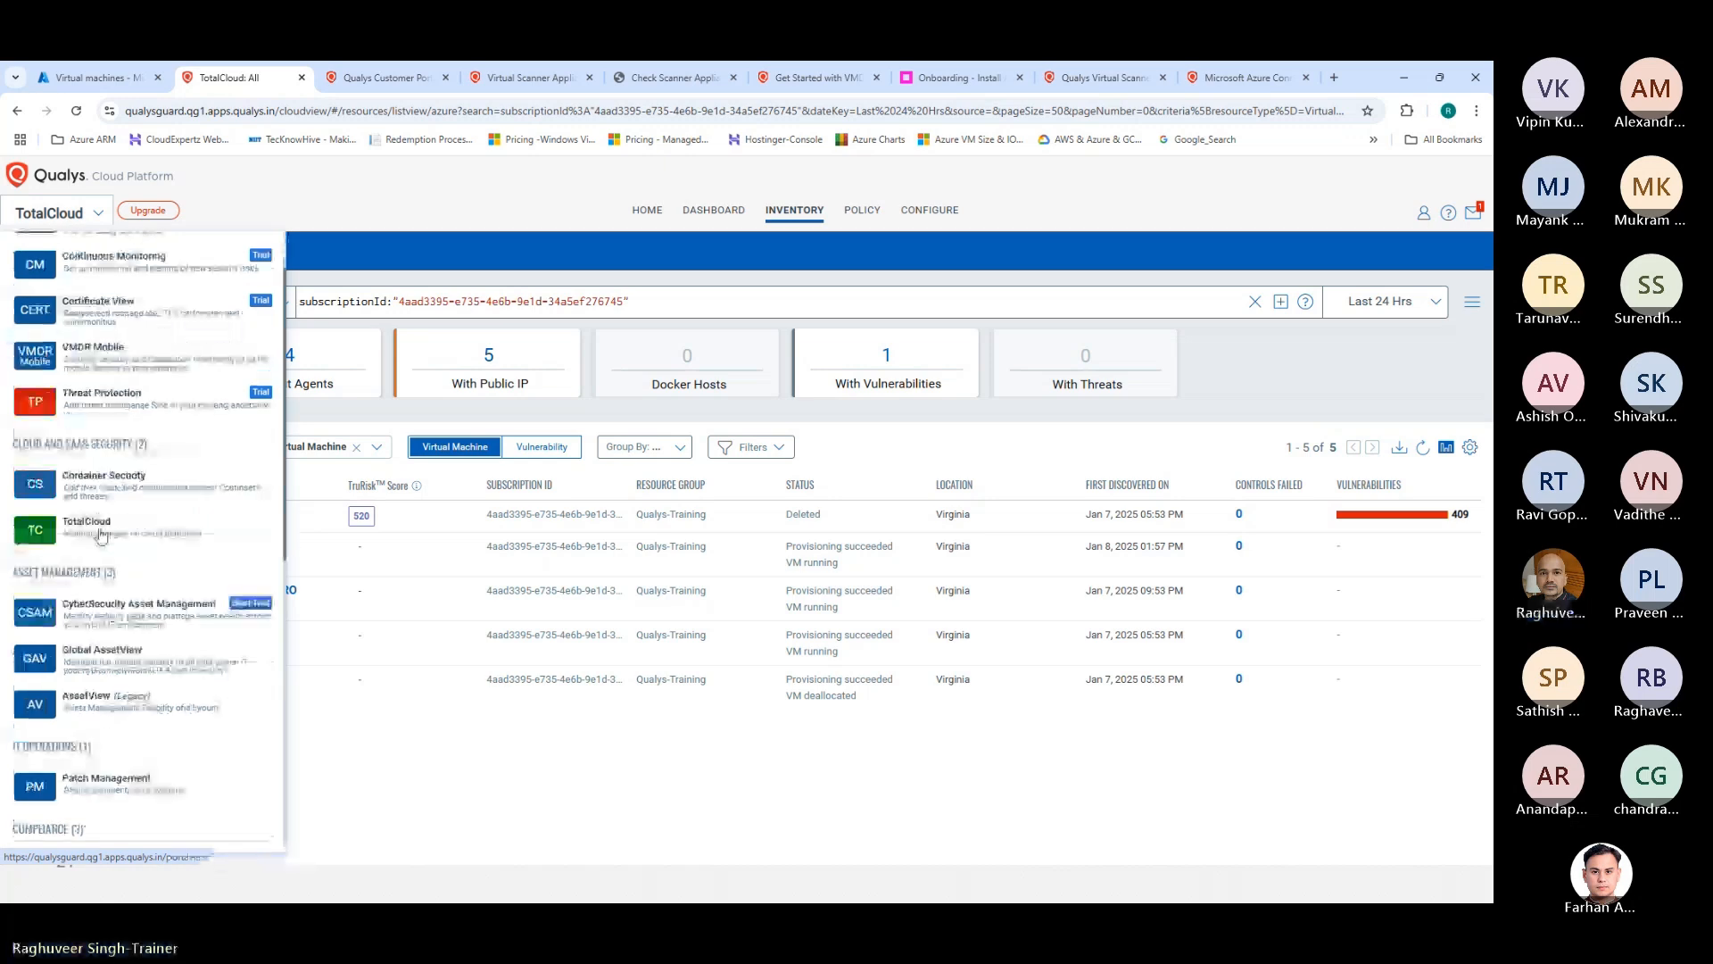
pyautogui.scroll(-5, 98, 643)
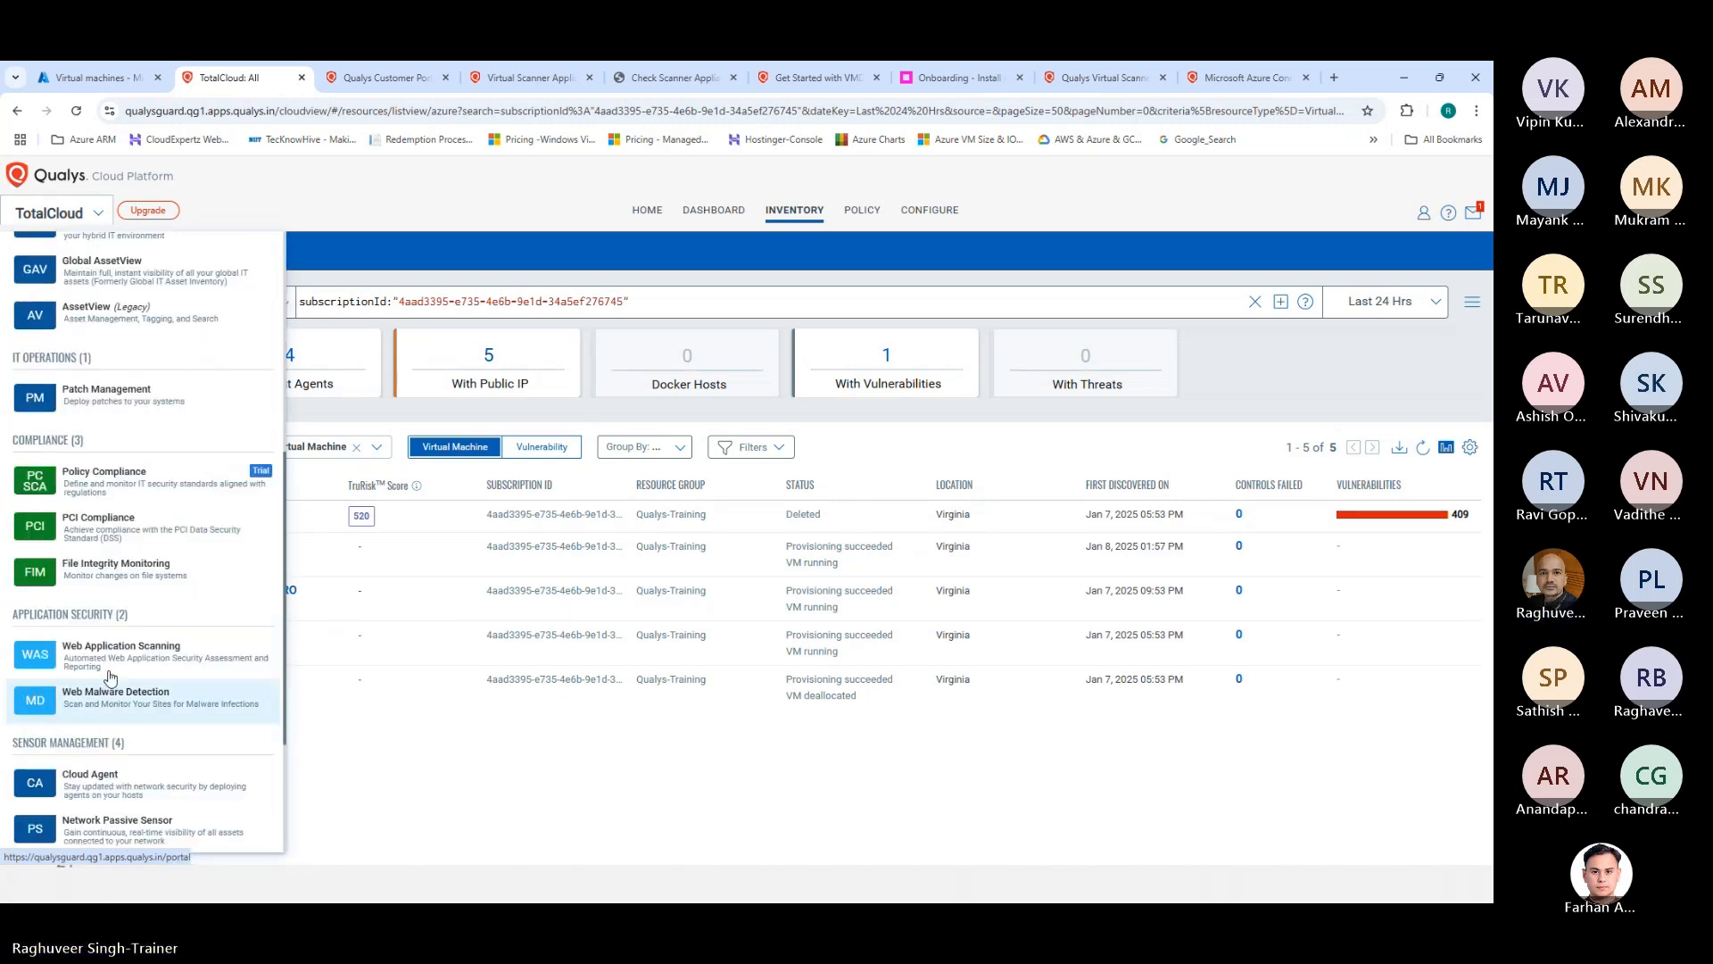
pyautogui.click(108, 706)
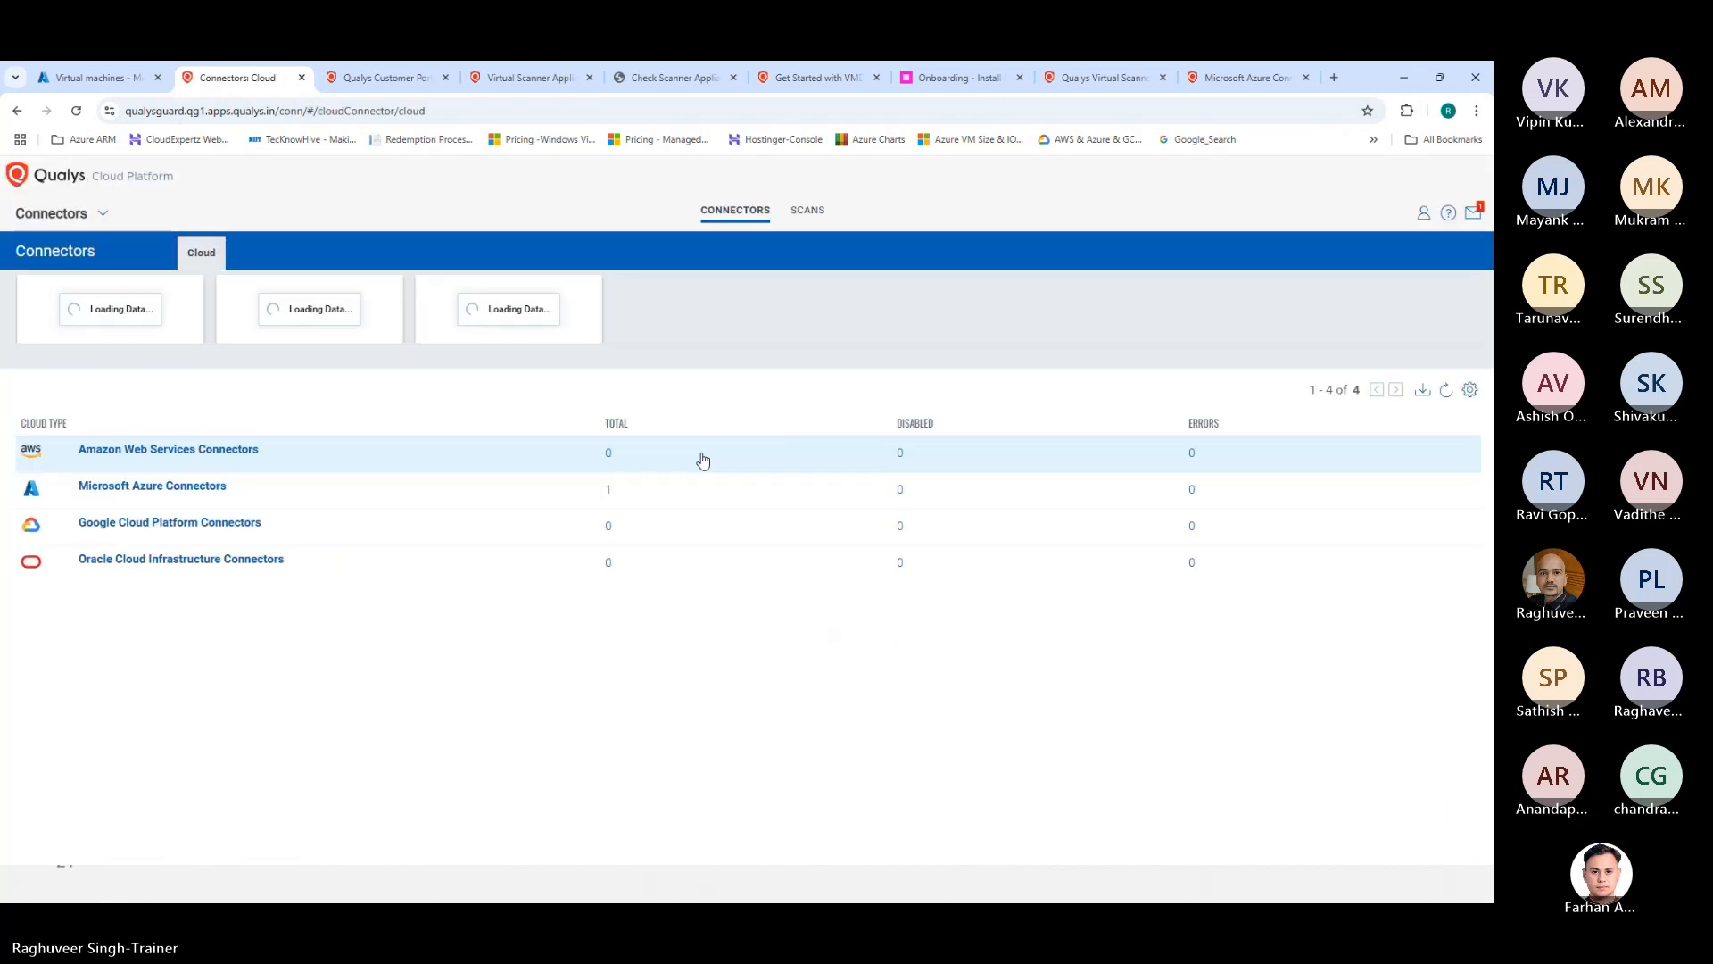
pyautogui.click(199, 486)
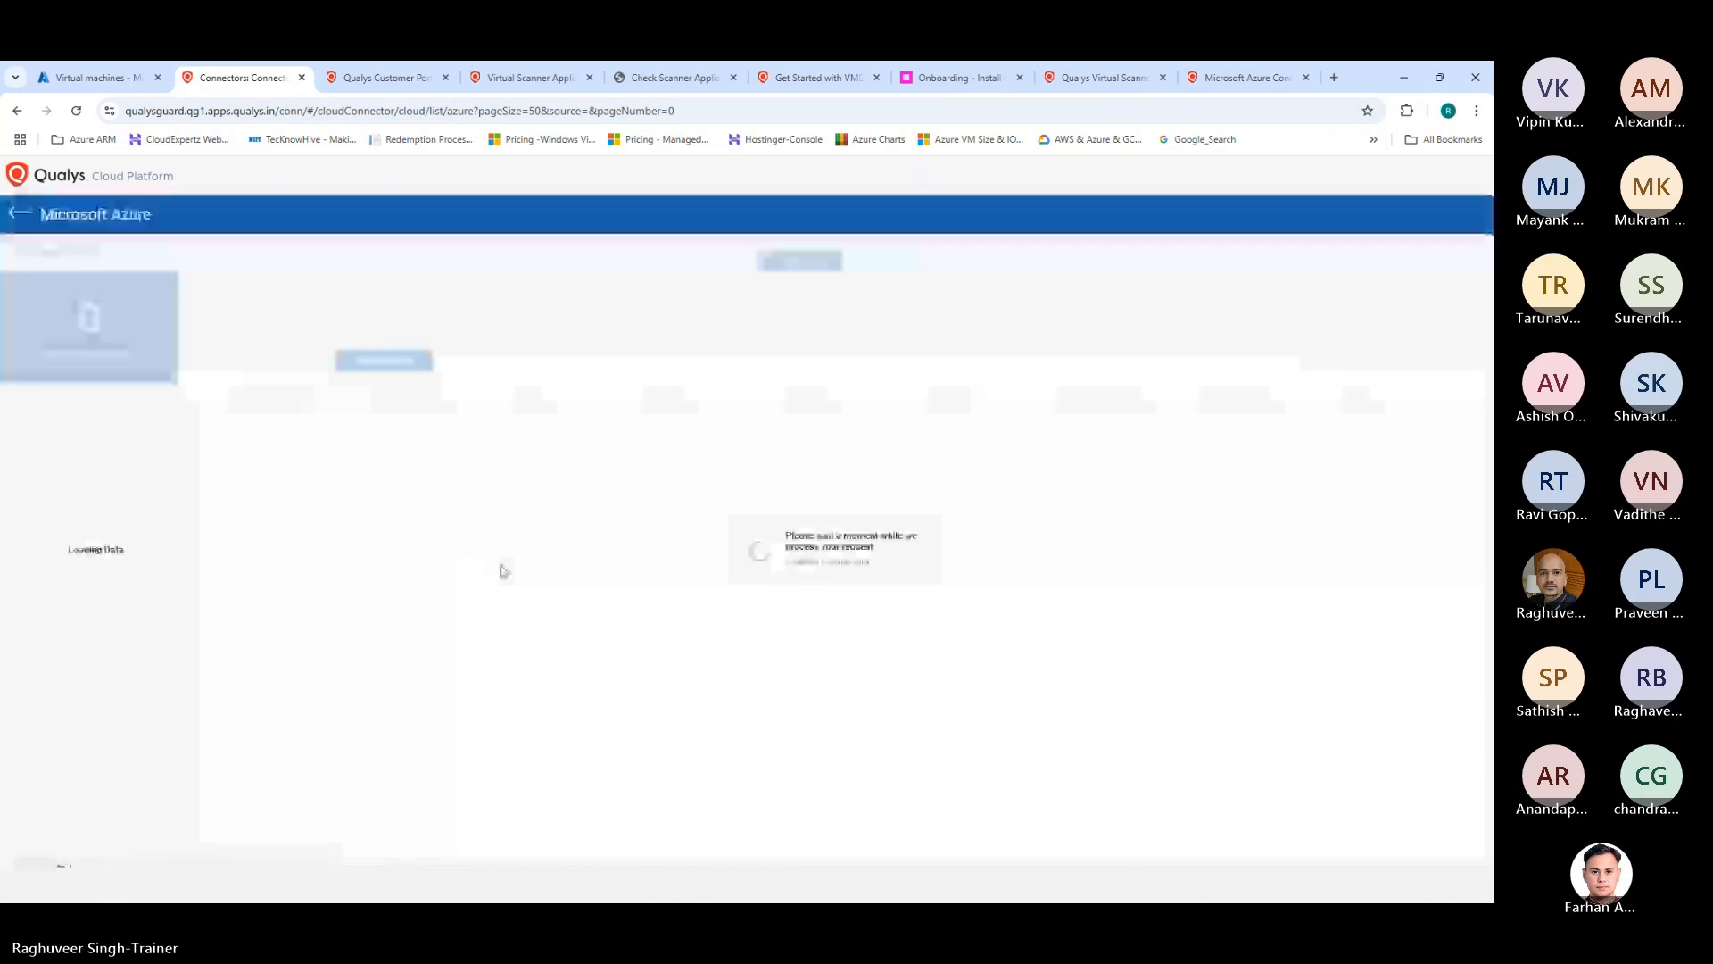
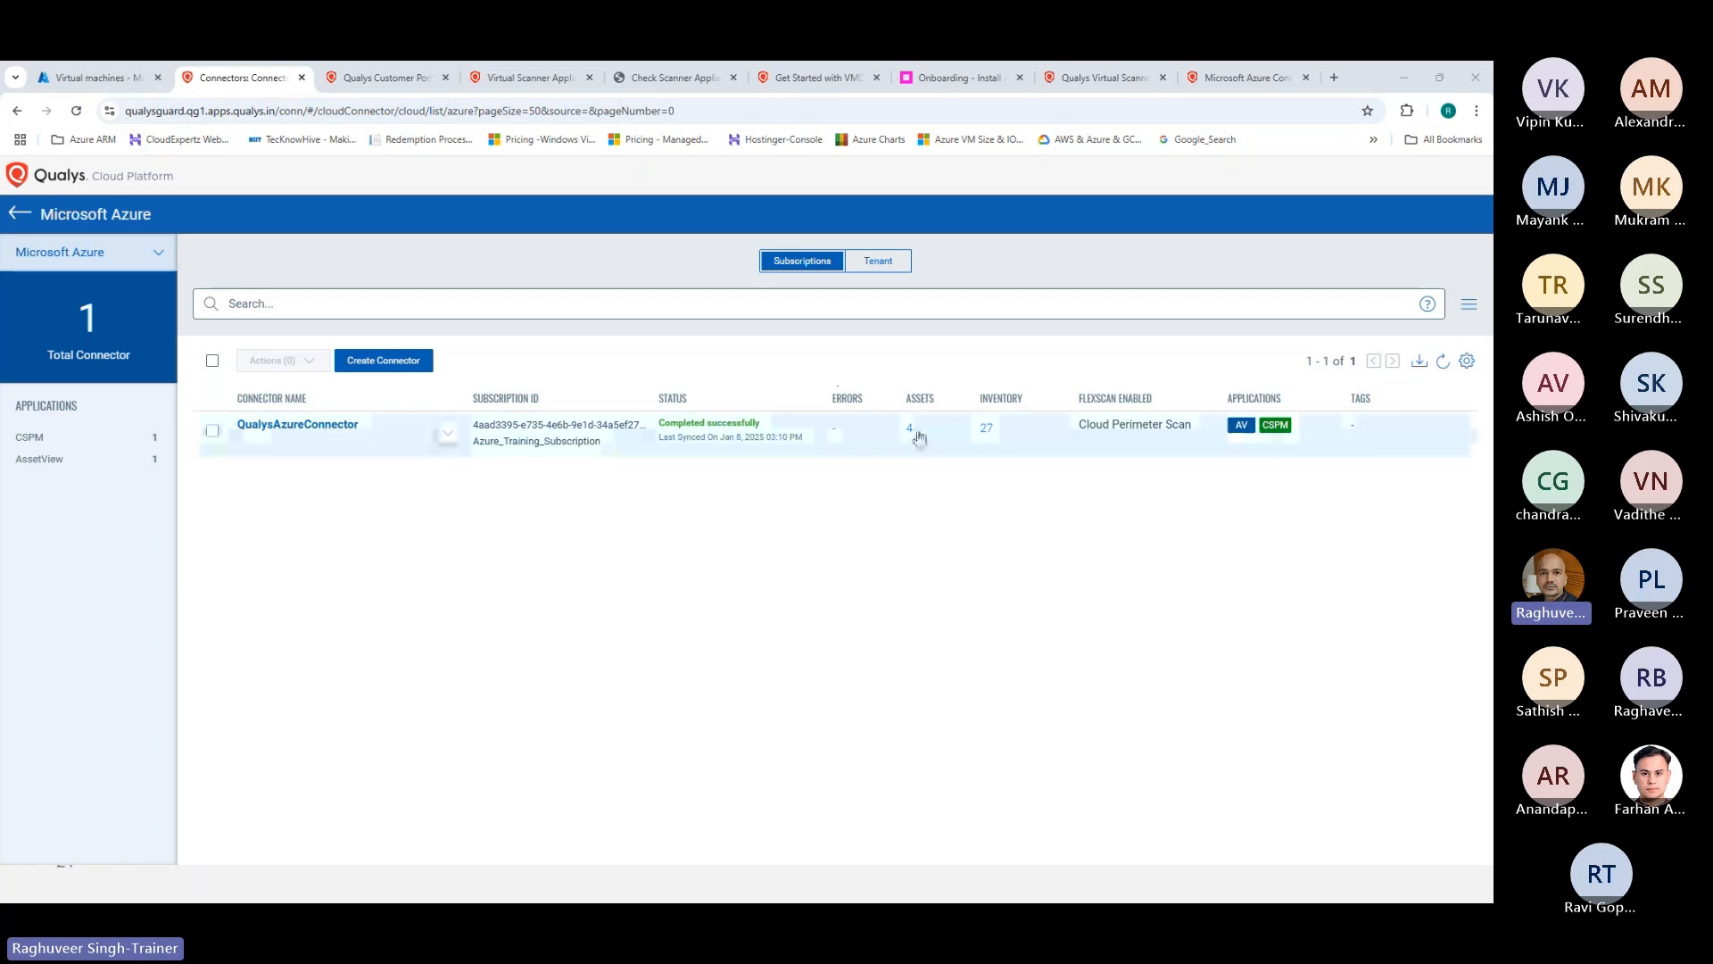
# Step: Check the asset tags and activation settings in QualysAzureConnector's edit mode, and leave without saving
pyautogui.click(212, 432)
pyautogui.click(290, 361)
pyautogui.click(263, 423)
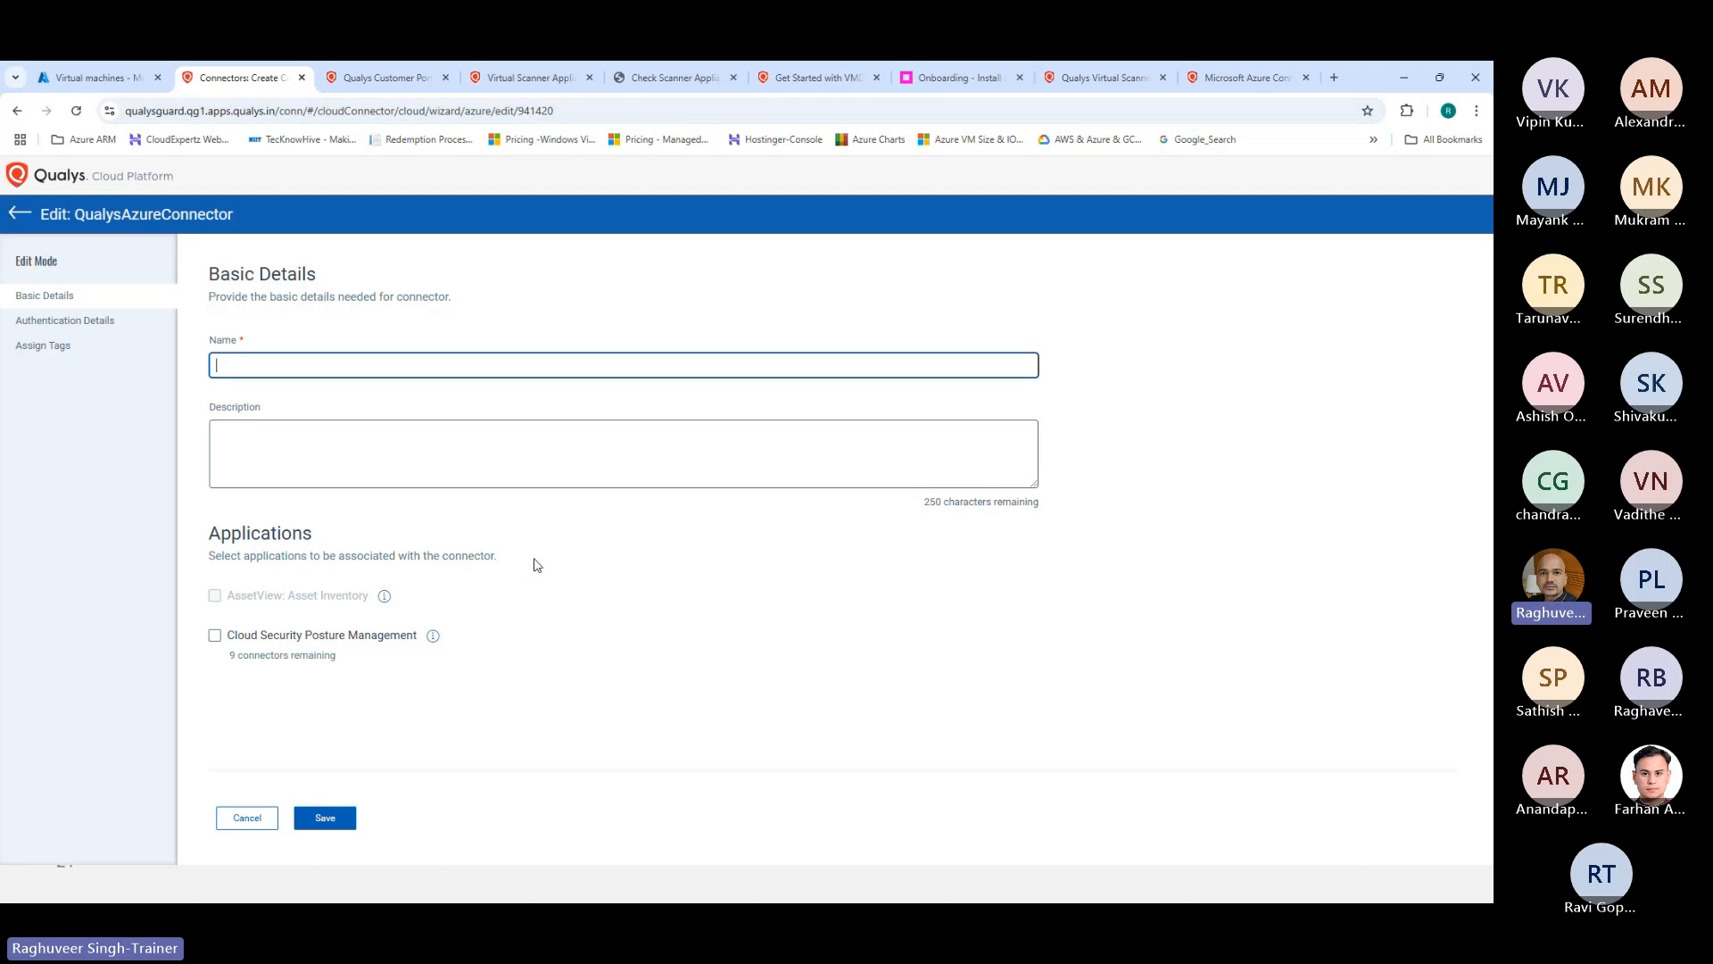
pyautogui.click(60, 346)
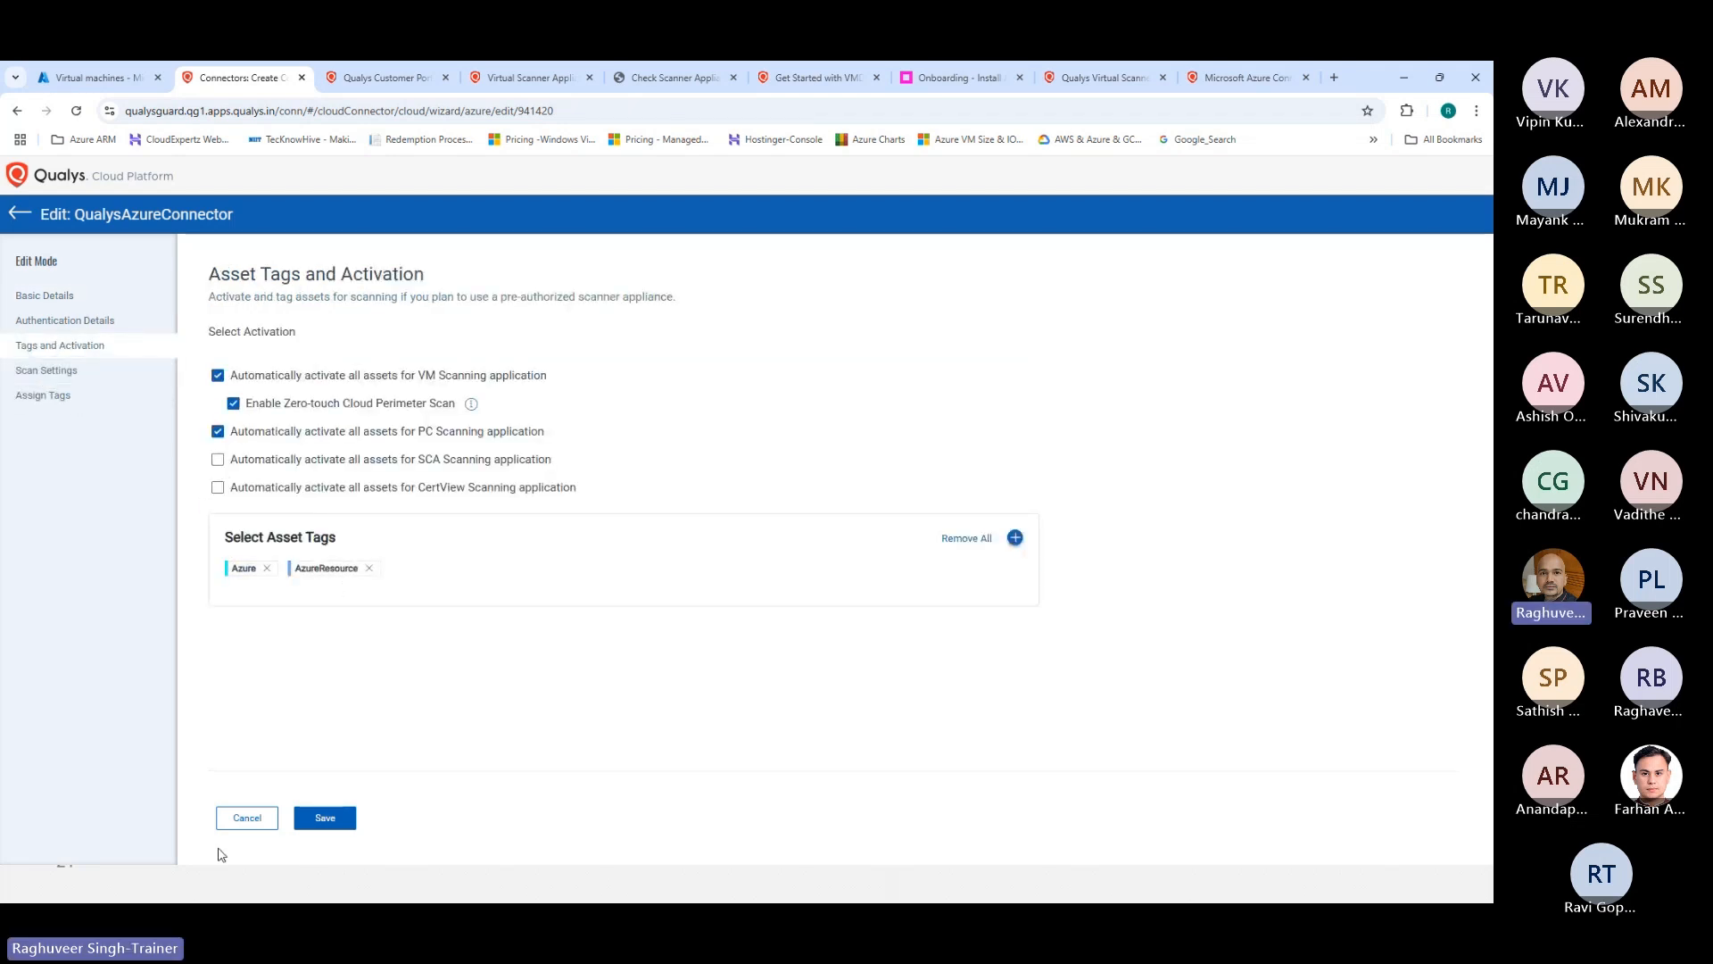
pyautogui.click(248, 819)
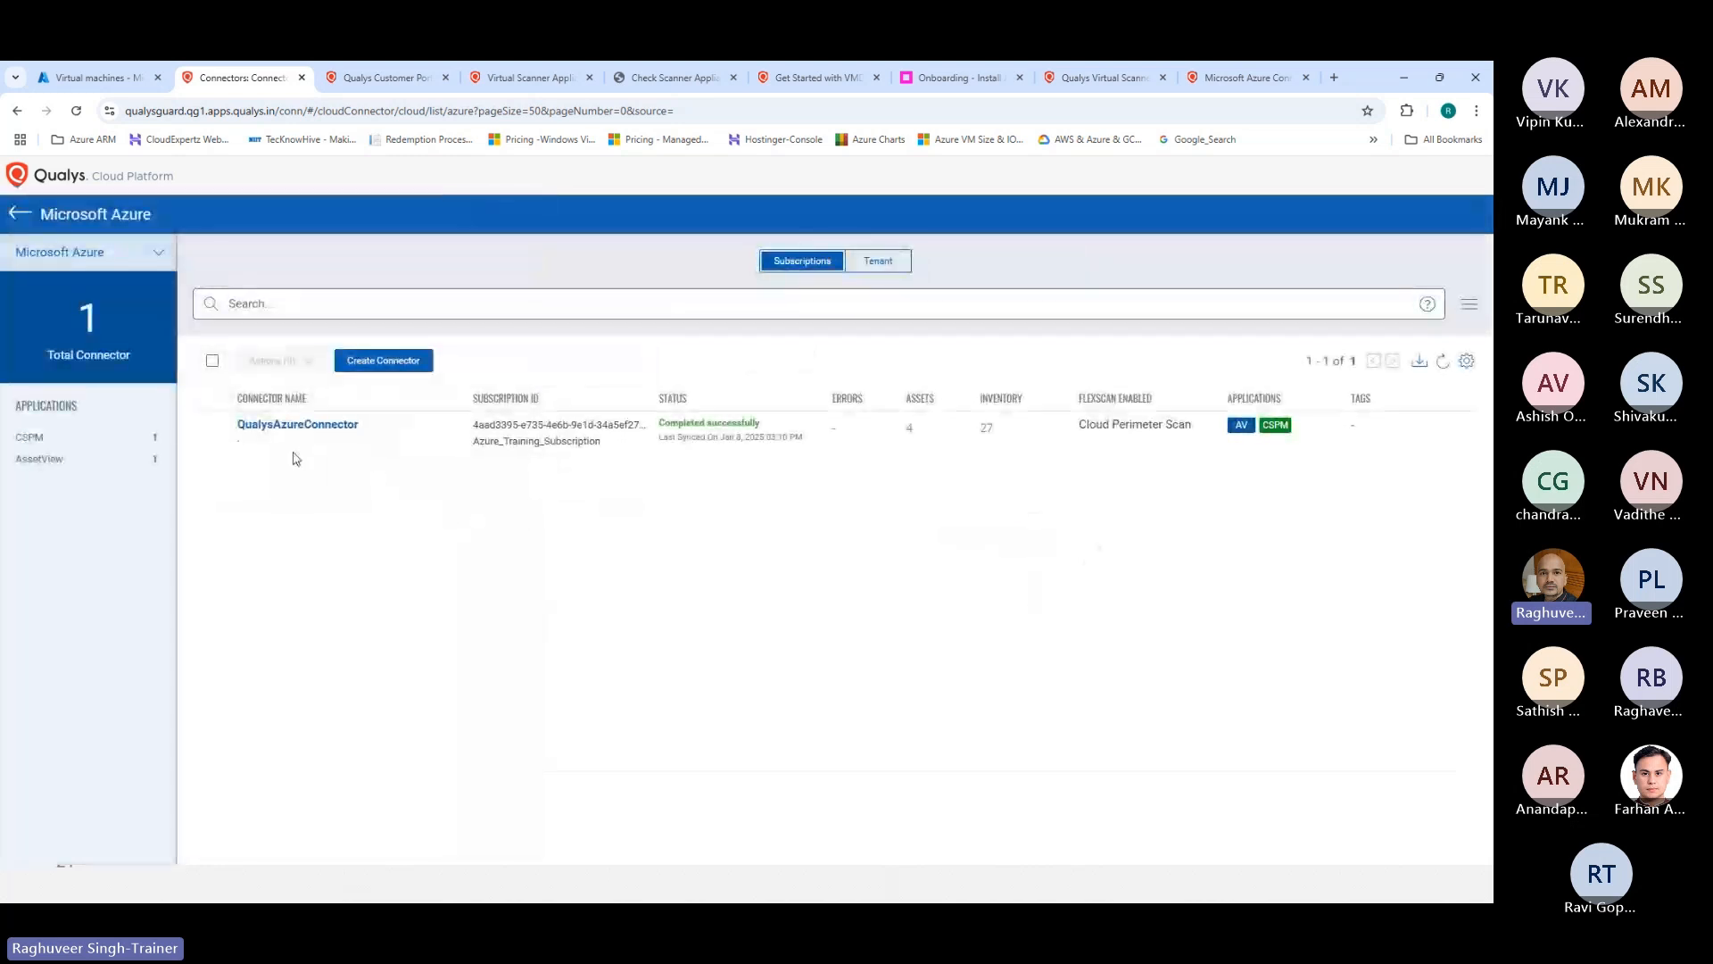
# Step: Open the assets discovered by QualysAzureConnector in Global AssetView and review their sources, modules and tags
pyautogui.click(910, 433)
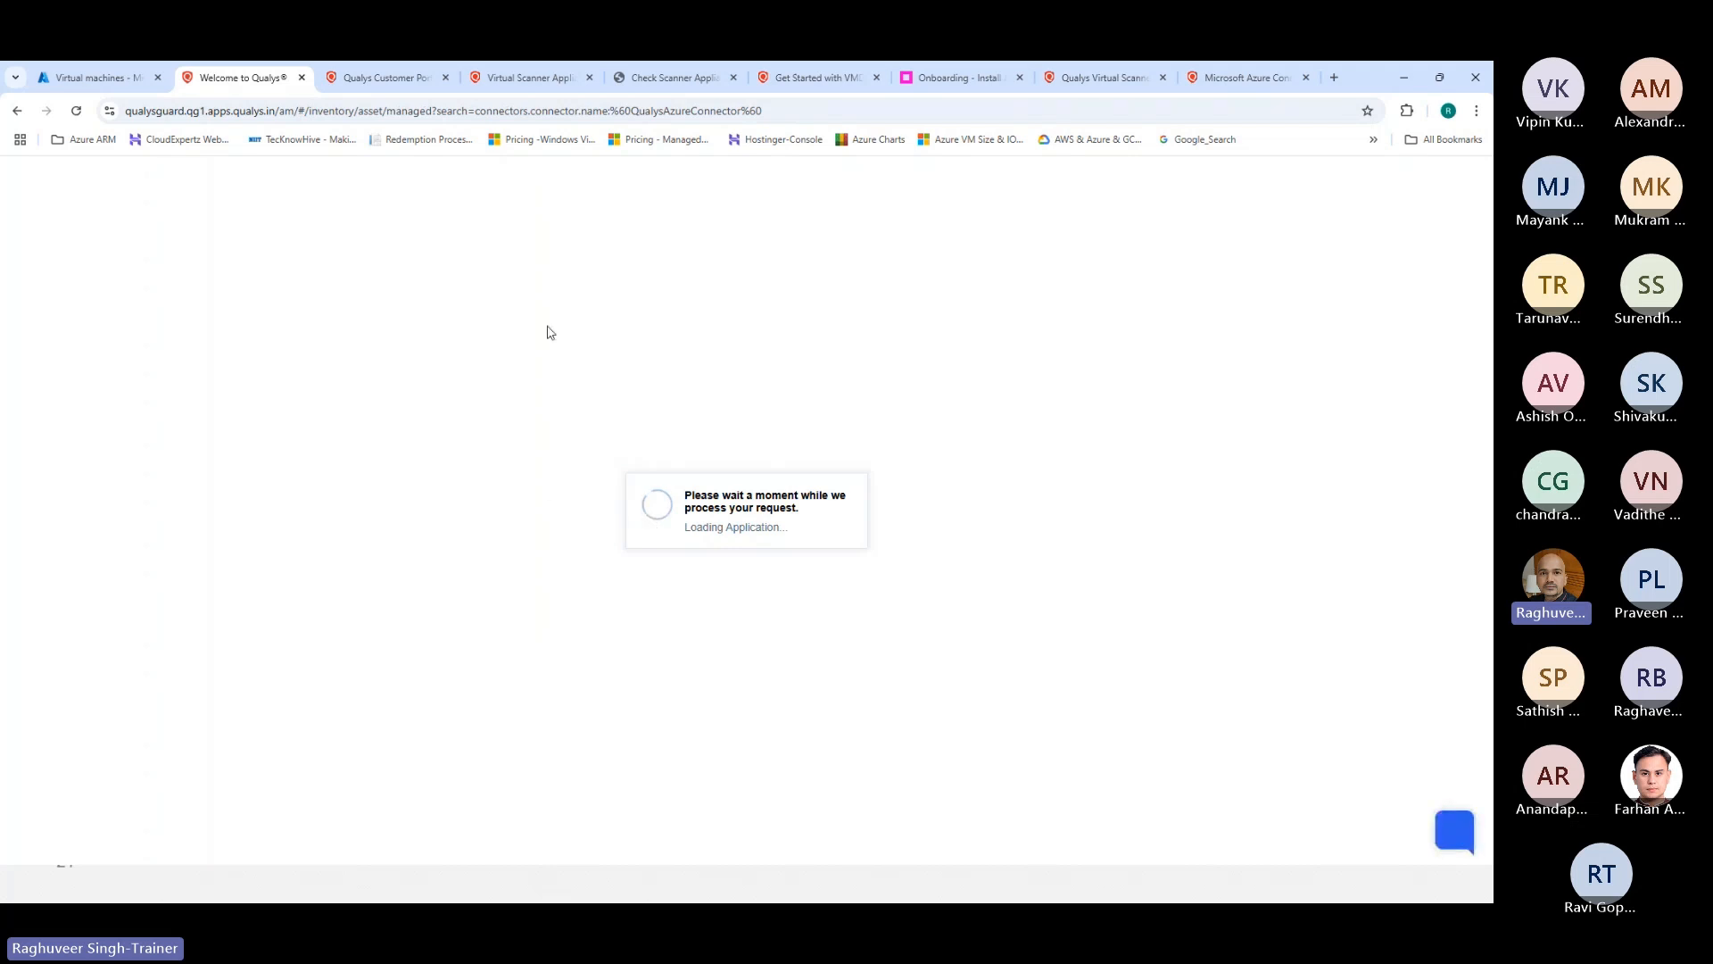
pyautogui.scroll(-1, 480, 584)
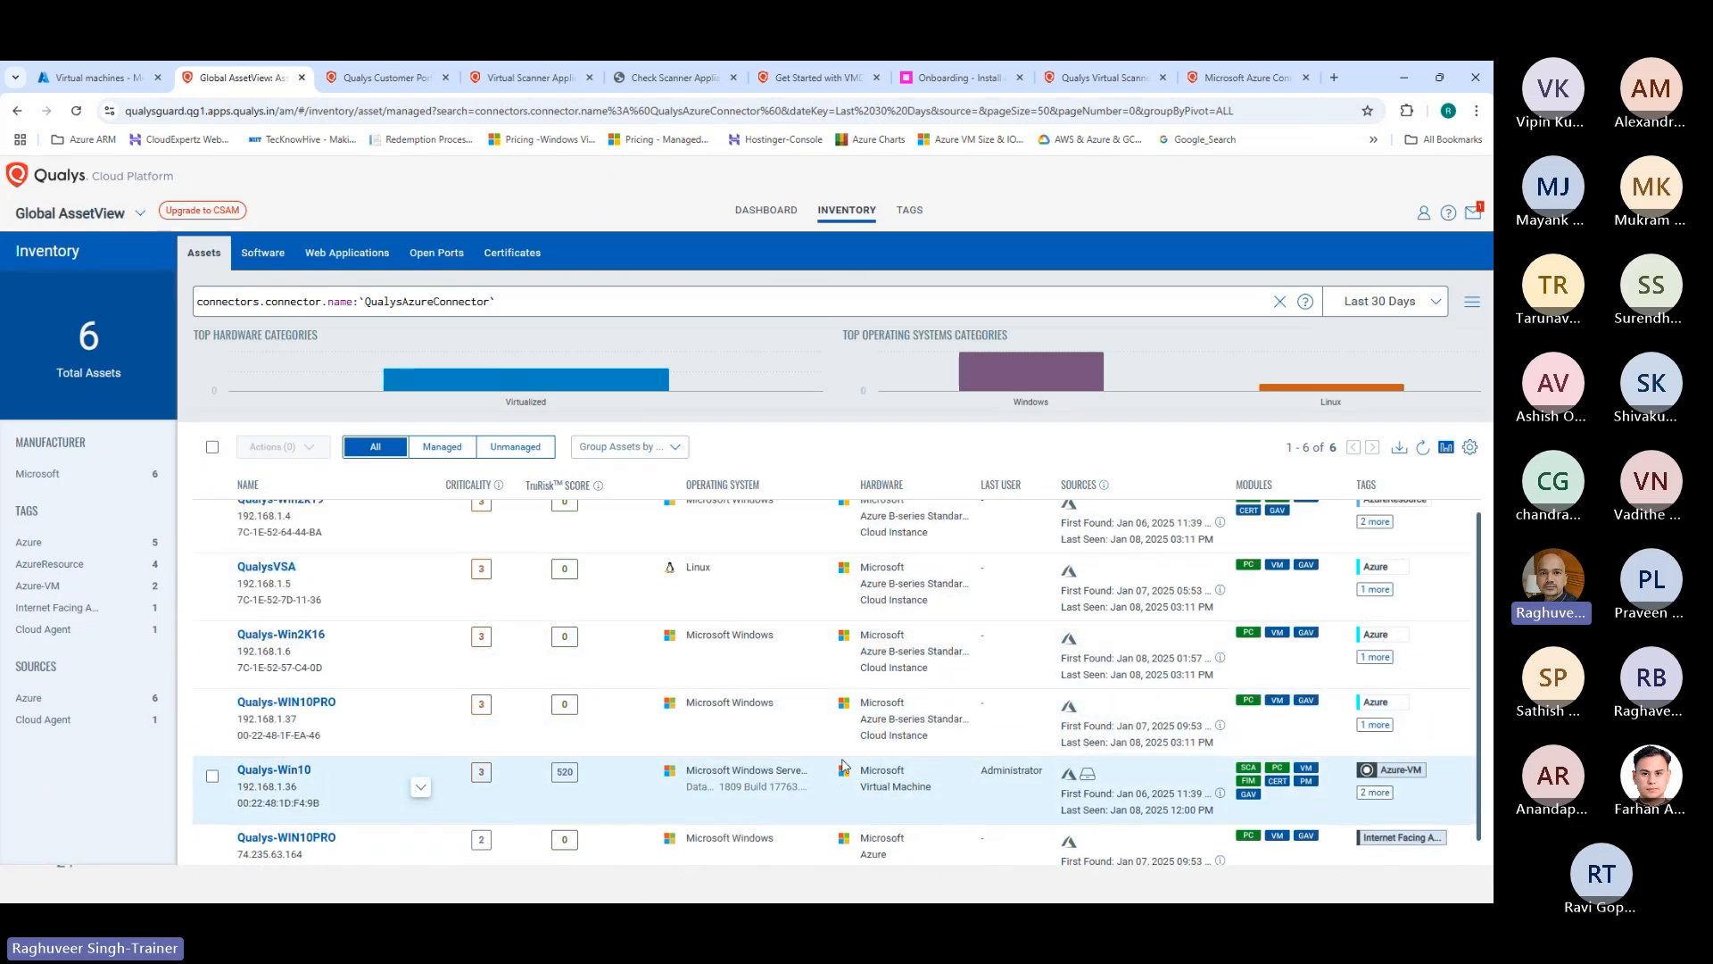
# Step: Review QualysAzureConnector's discovered assets and restrict the inventory list to managed assets
pyautogui.scroll(1, 446, 789)
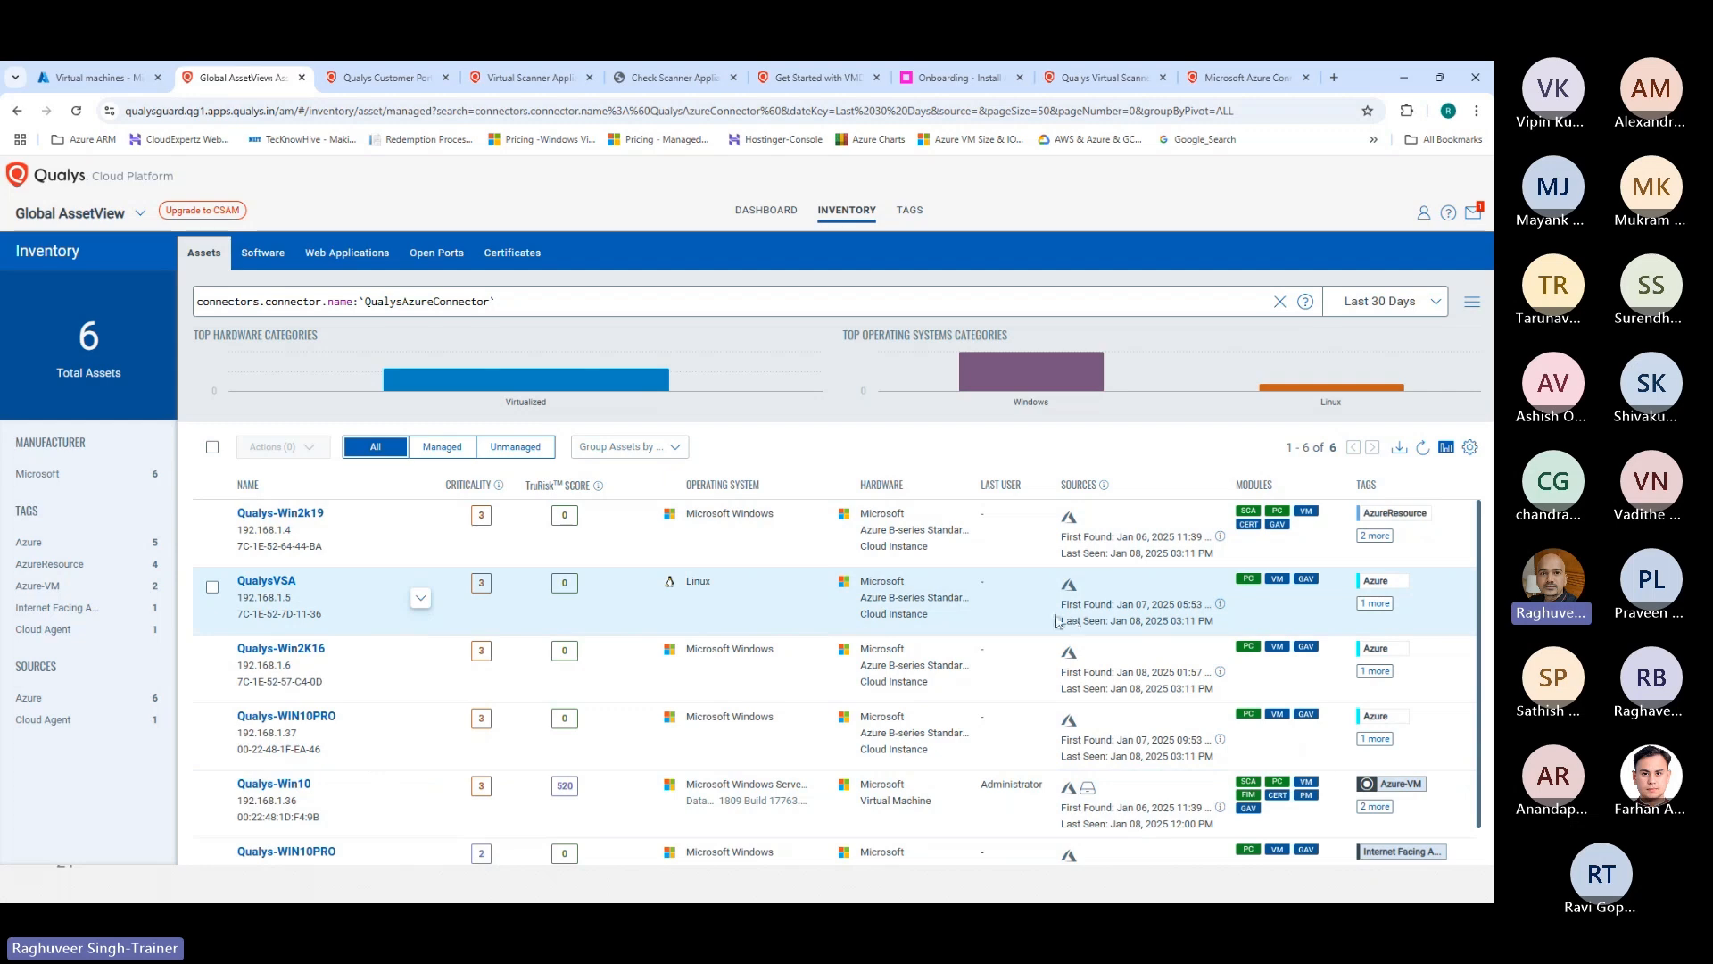
pyautogui.scroll(-1, 516, 562)
pyautogui.scroll(1, 516, 562)
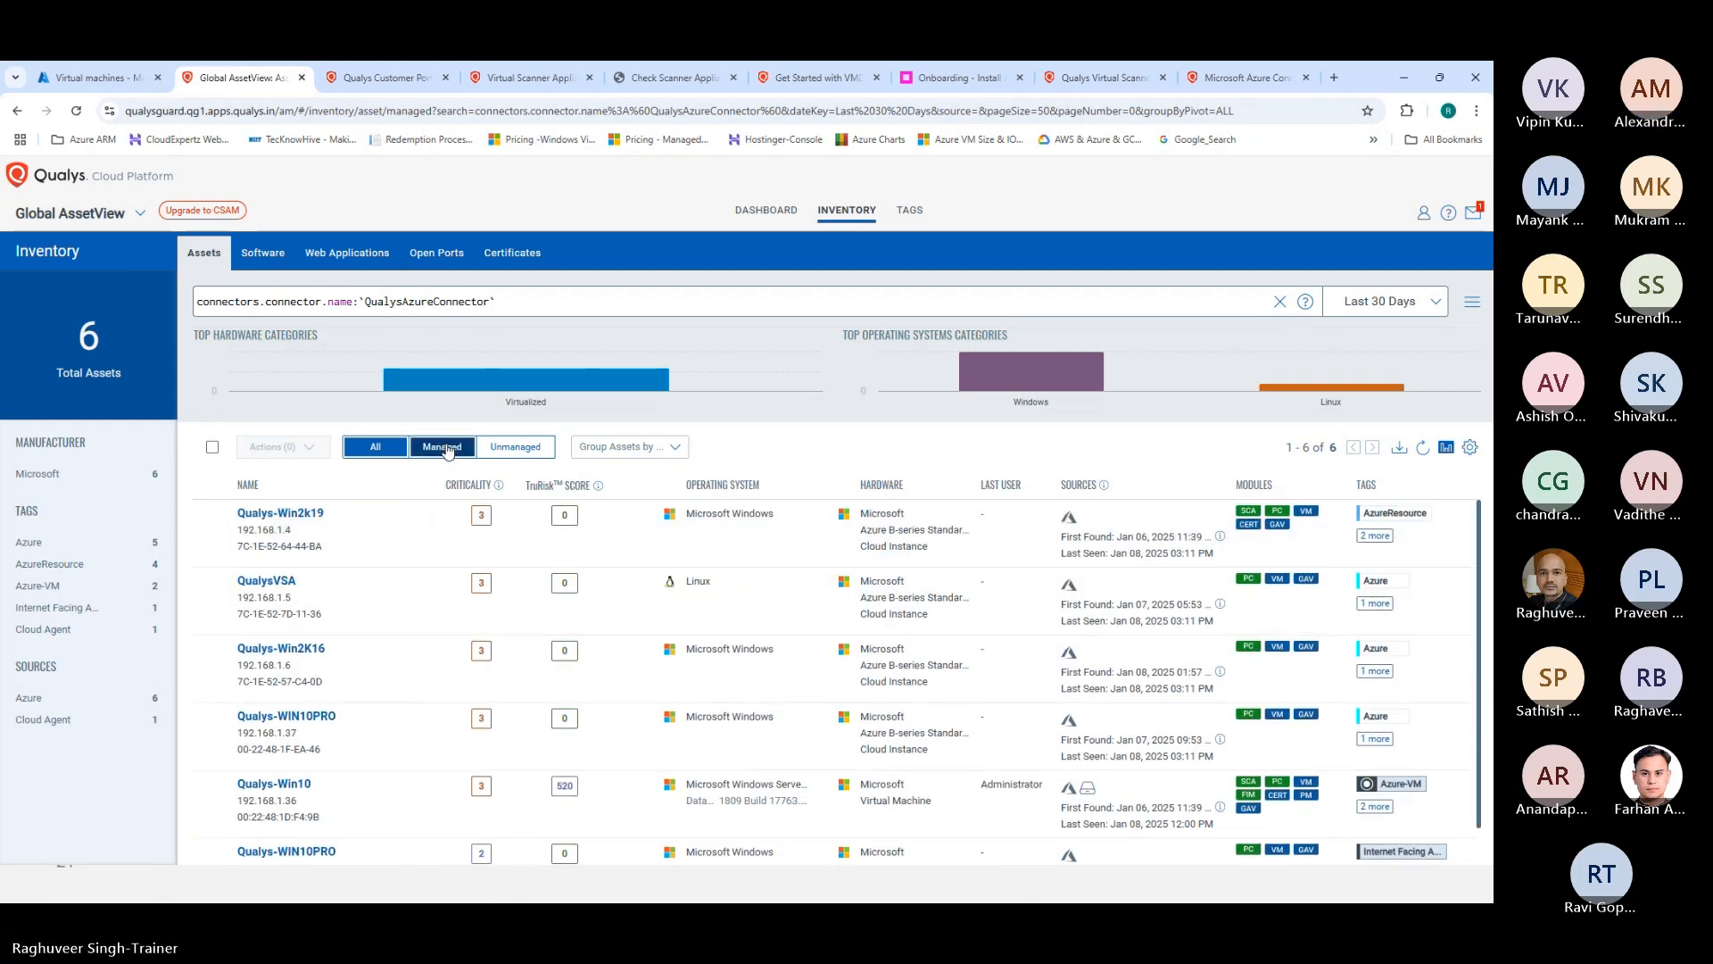
pyautogui.click(448, 448)
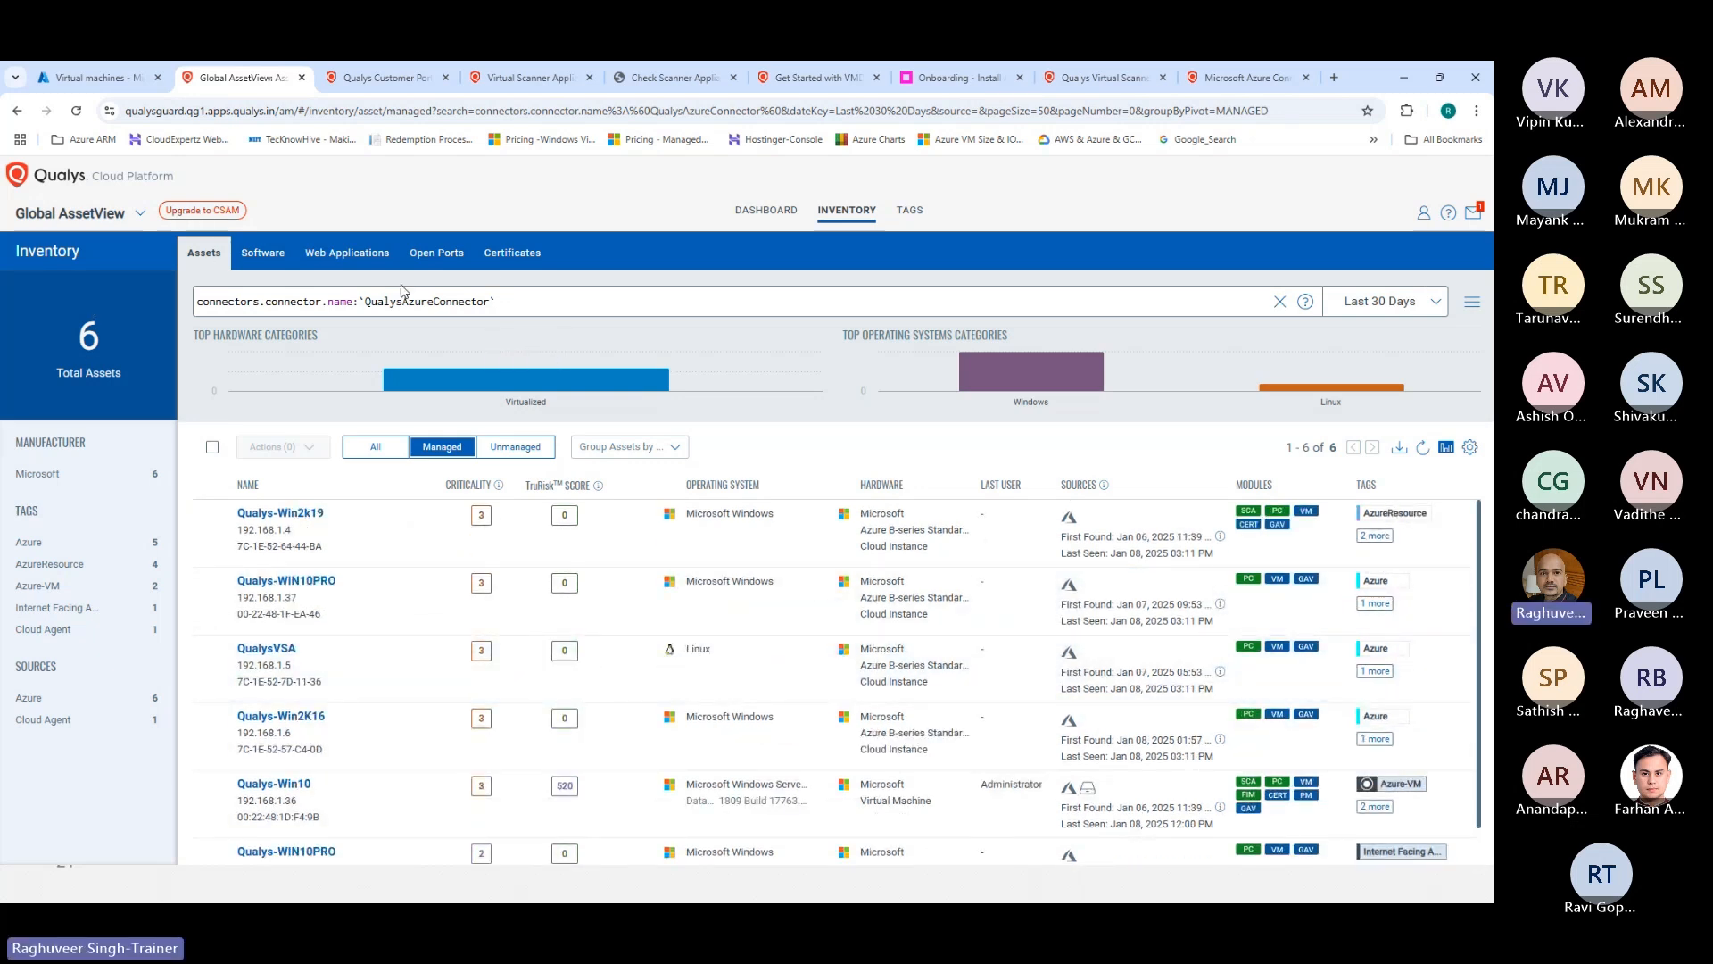
# Step: Switch from Global AssetView to the VMDR module and open its list of scans
pyautogui.click(88, 217)
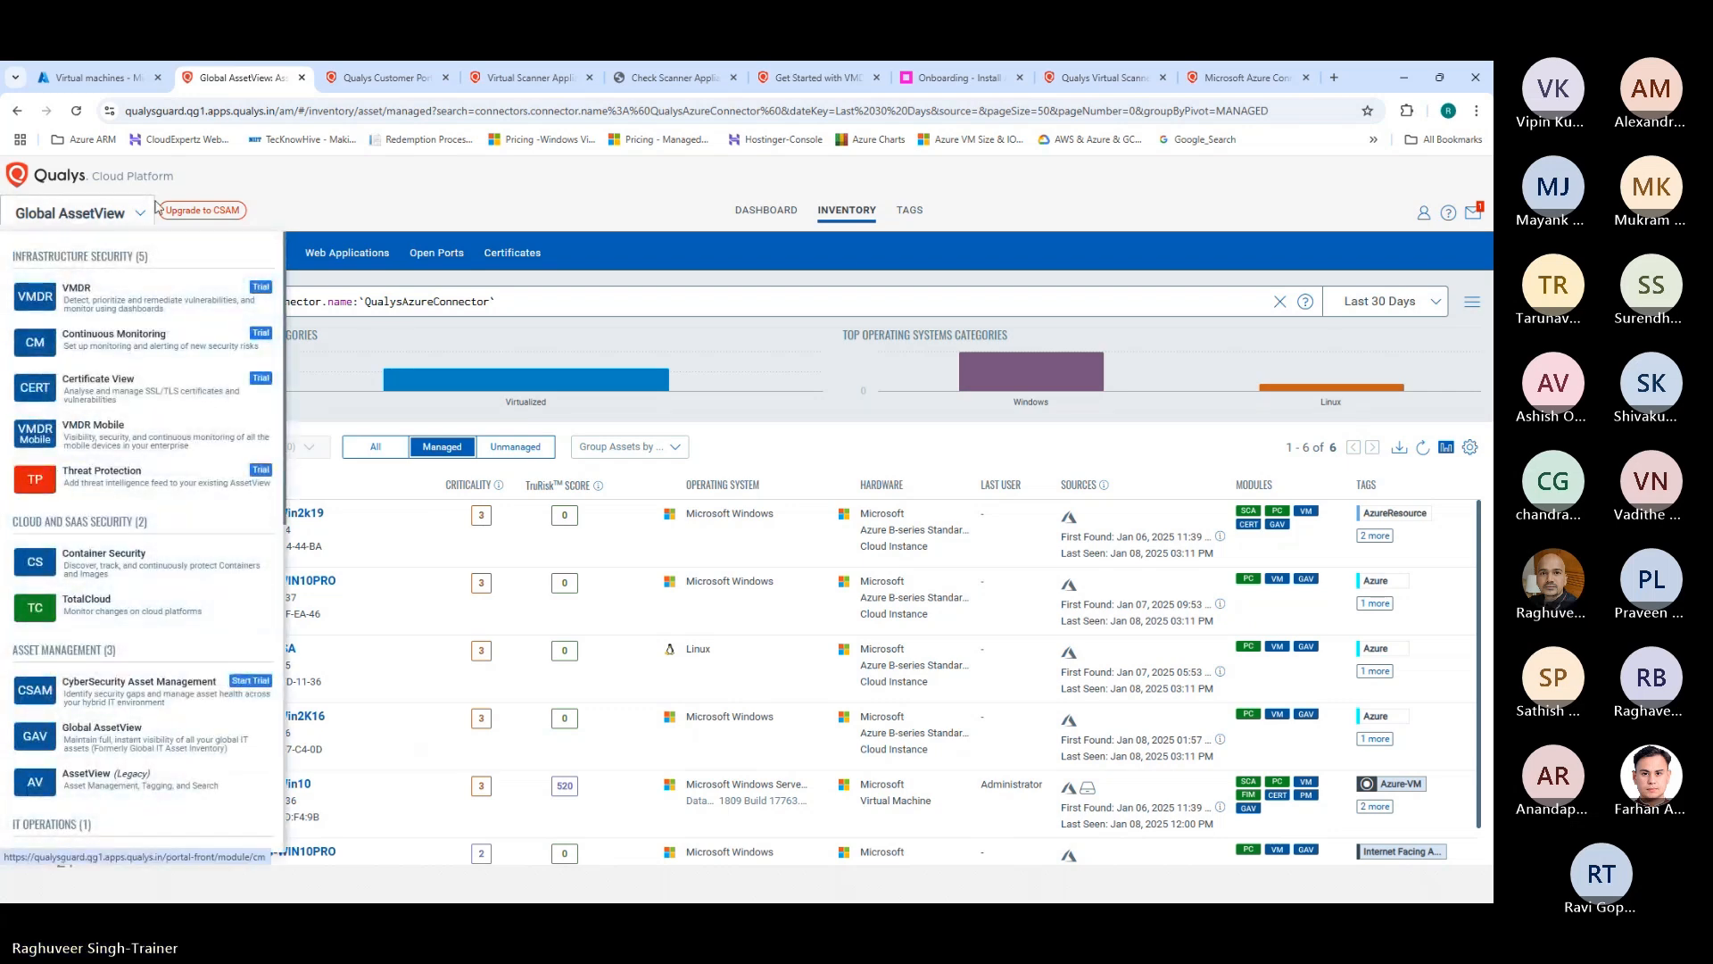
pyautogui.click(766, 211)
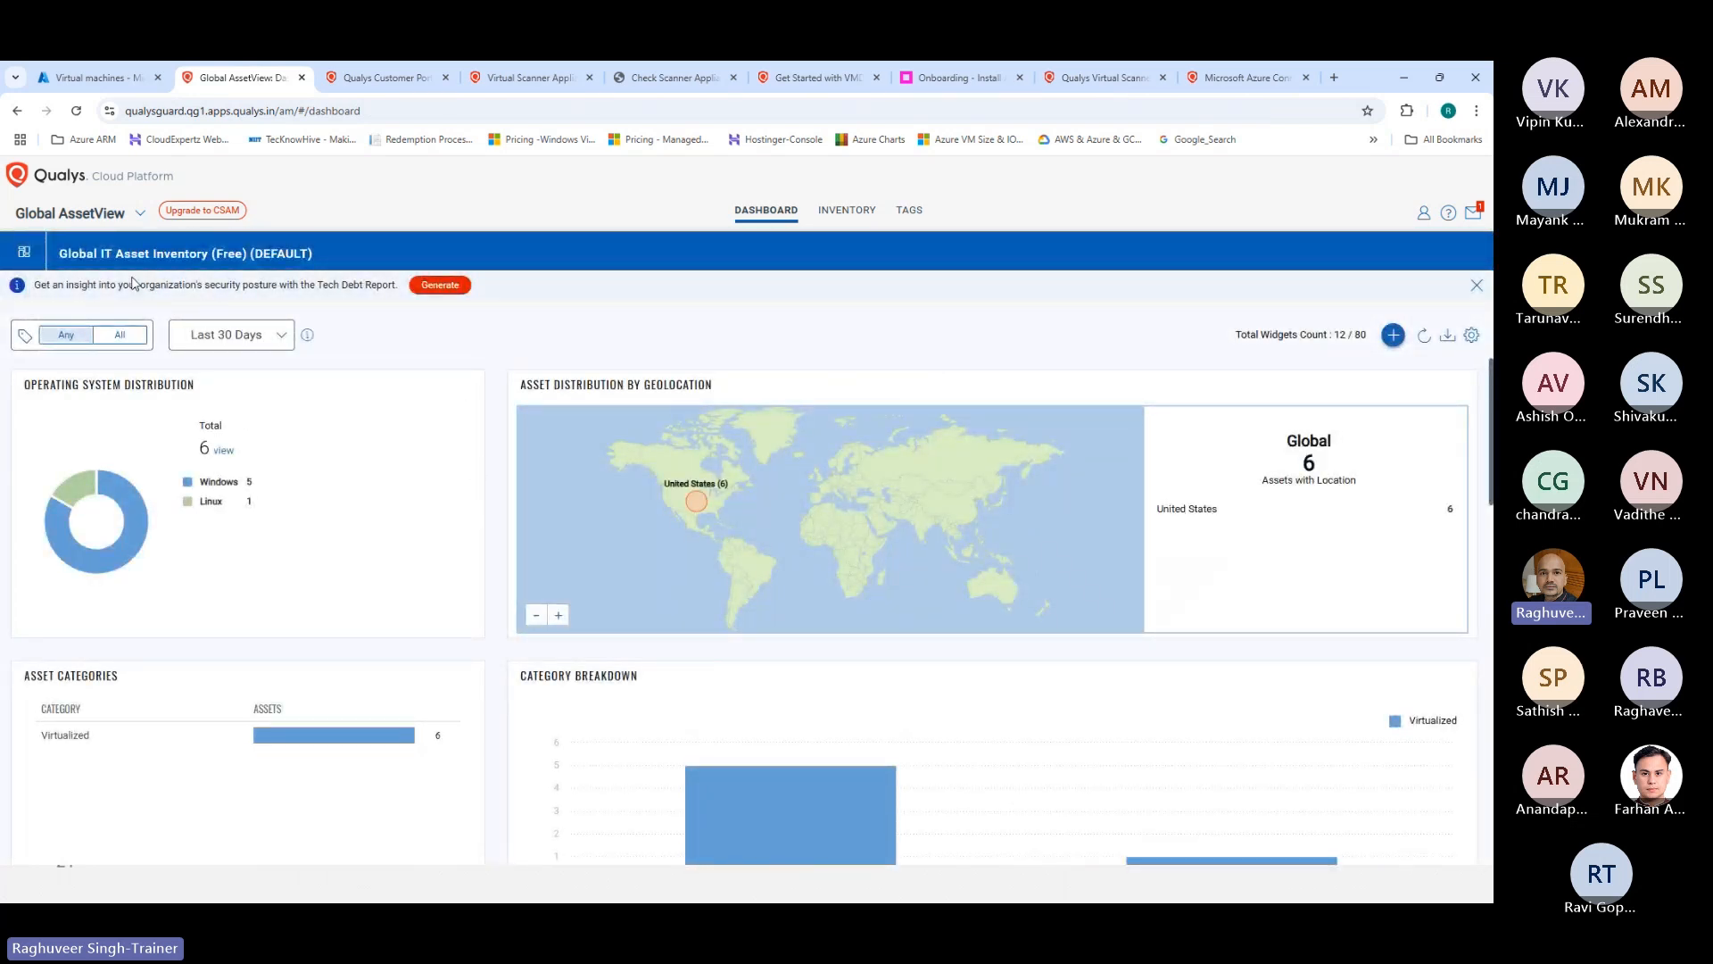
pyautogui.click(99, 214)
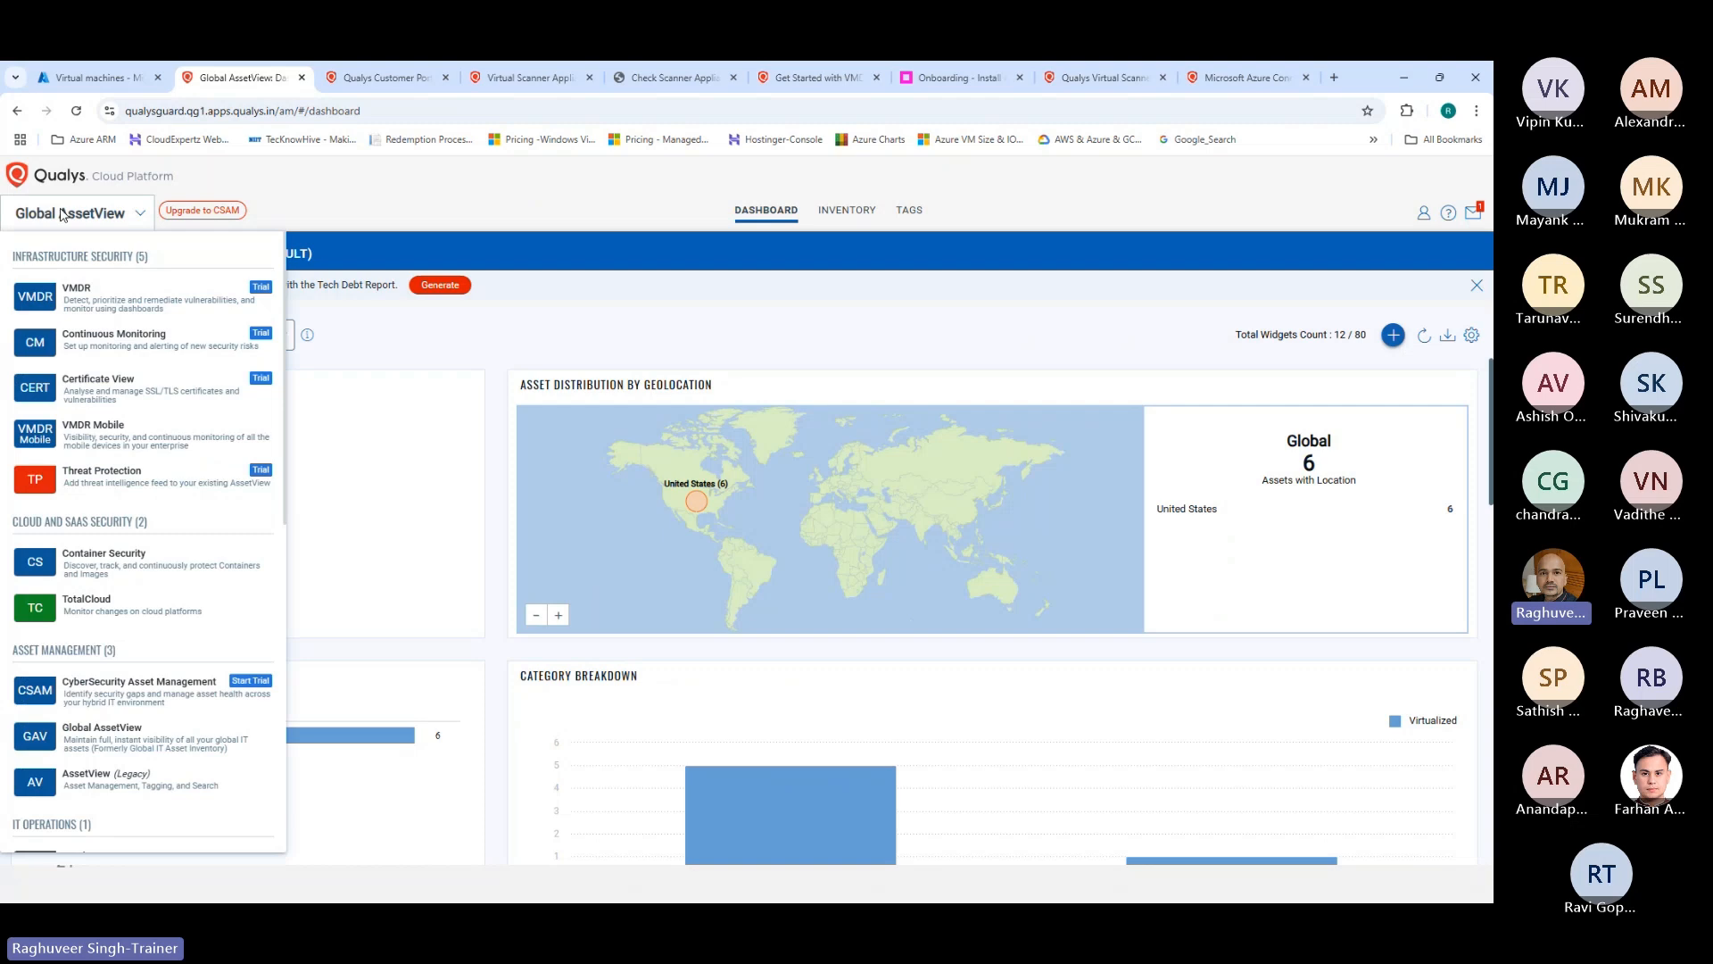
pyautogui.scroll(-4, 97, 625)
pyautogui.scroll(-3, 94, 633)
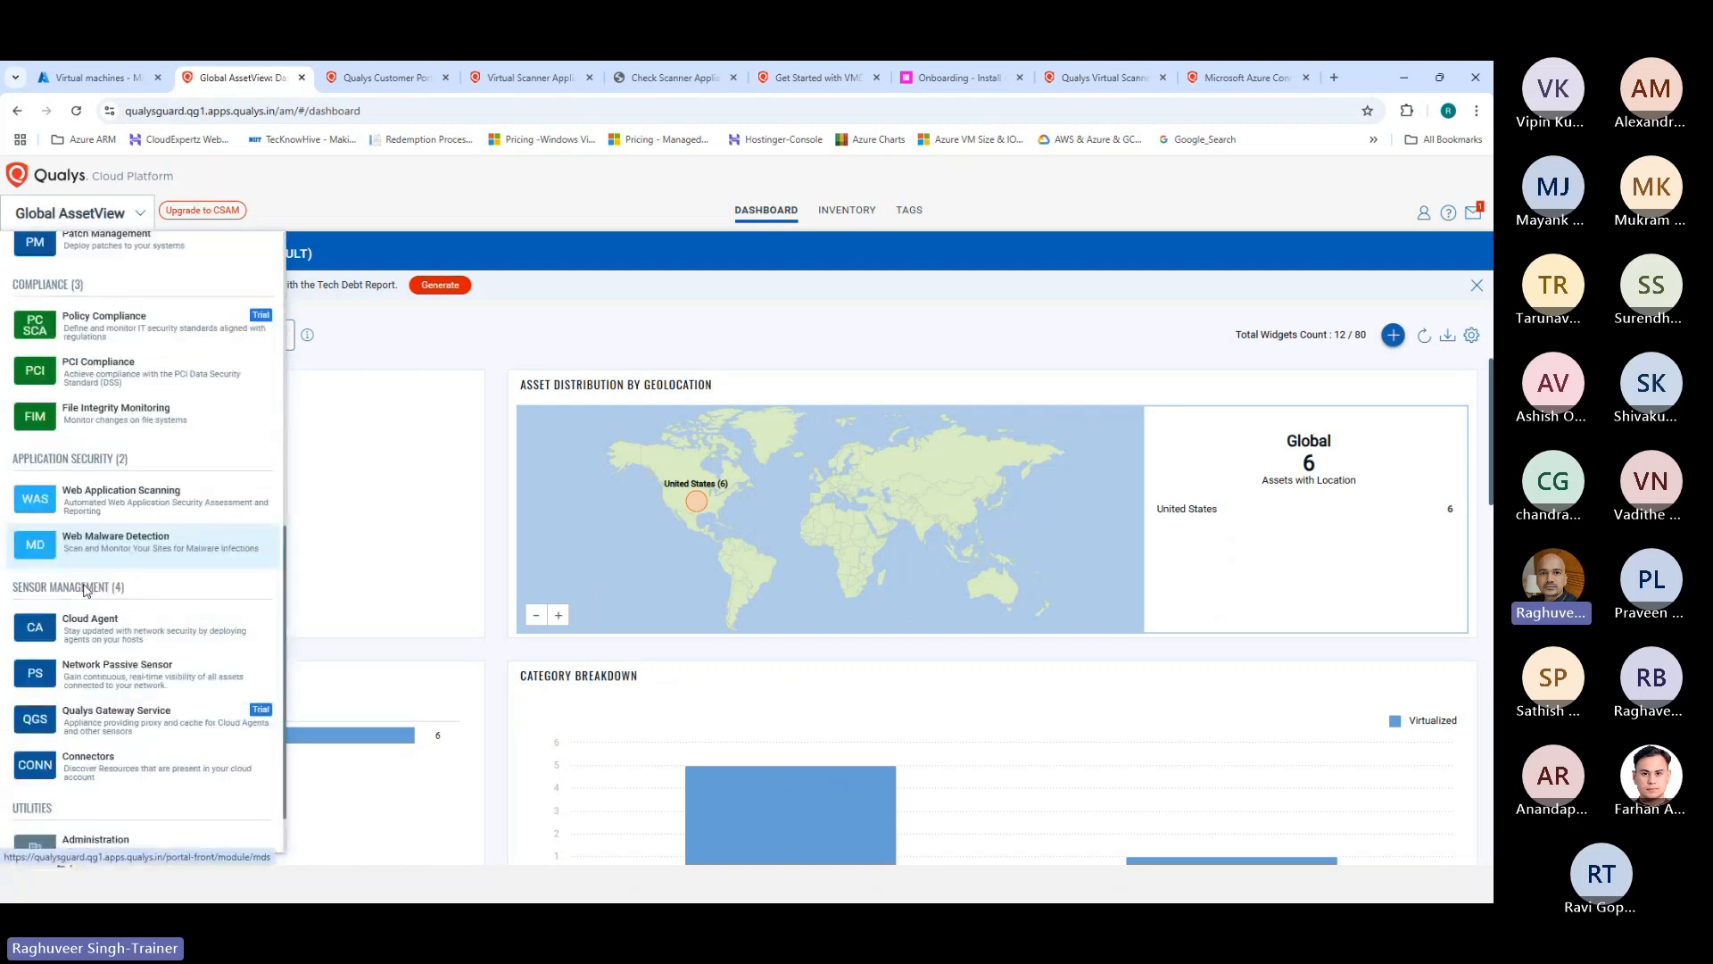
pyautogui.scroll(7, 87, 585)
pyautogui.click(77, 297)
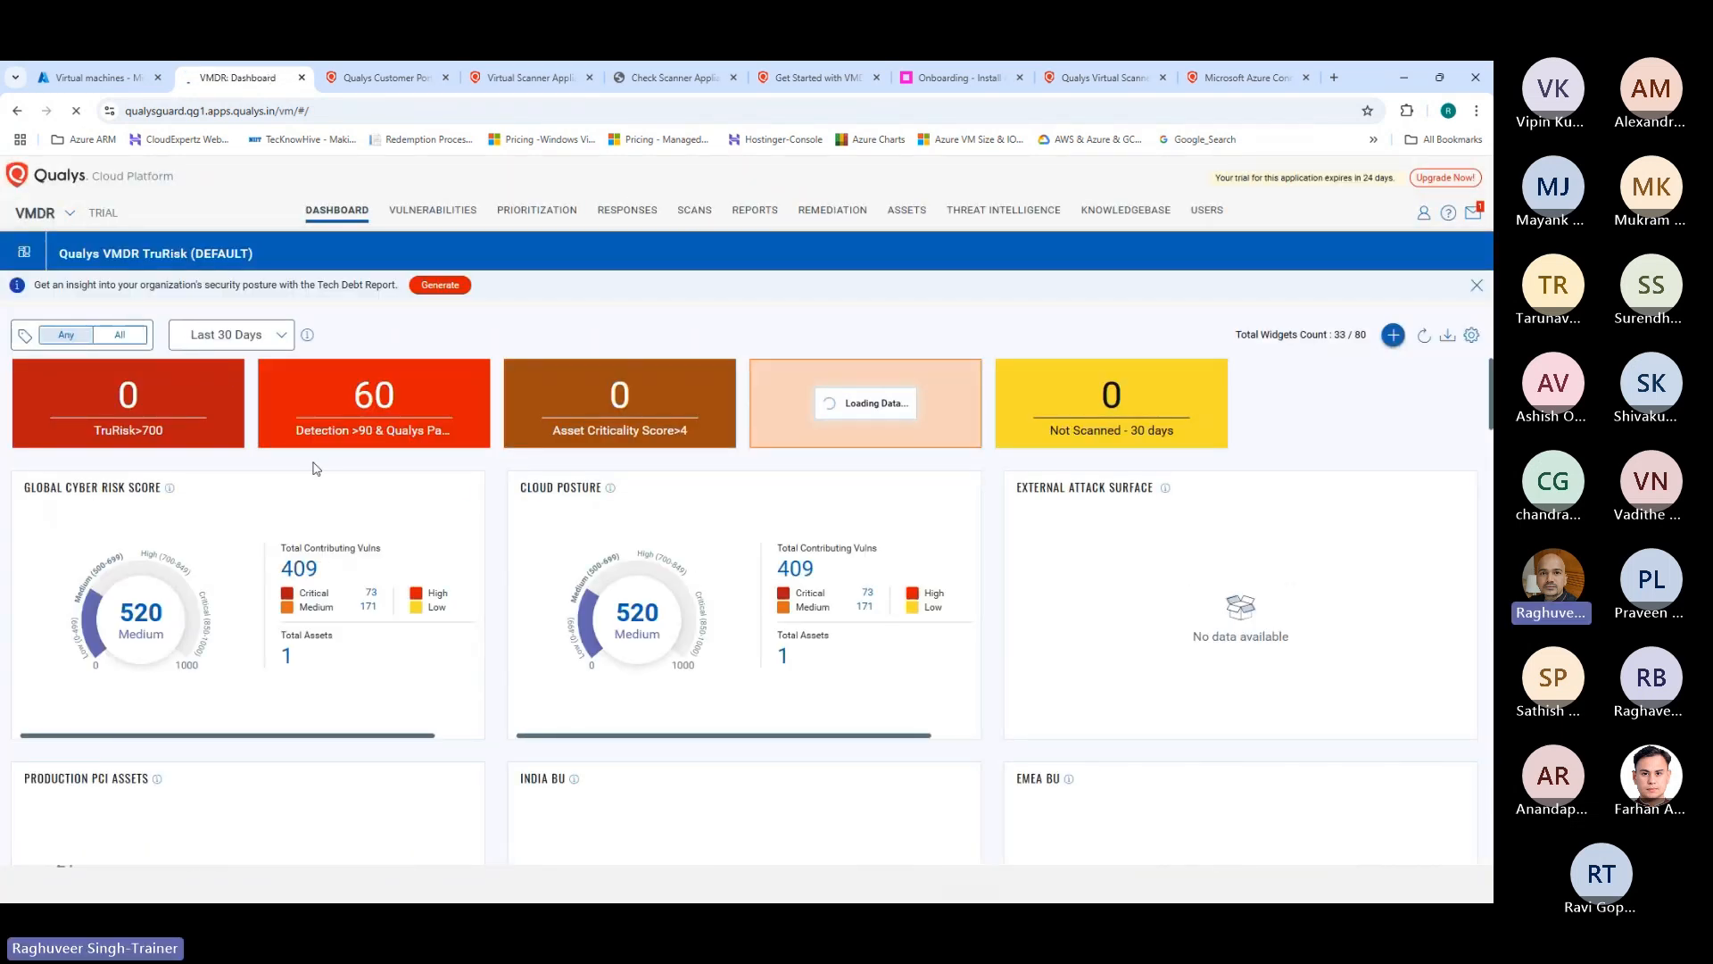
pyautogui.click(104, 492)
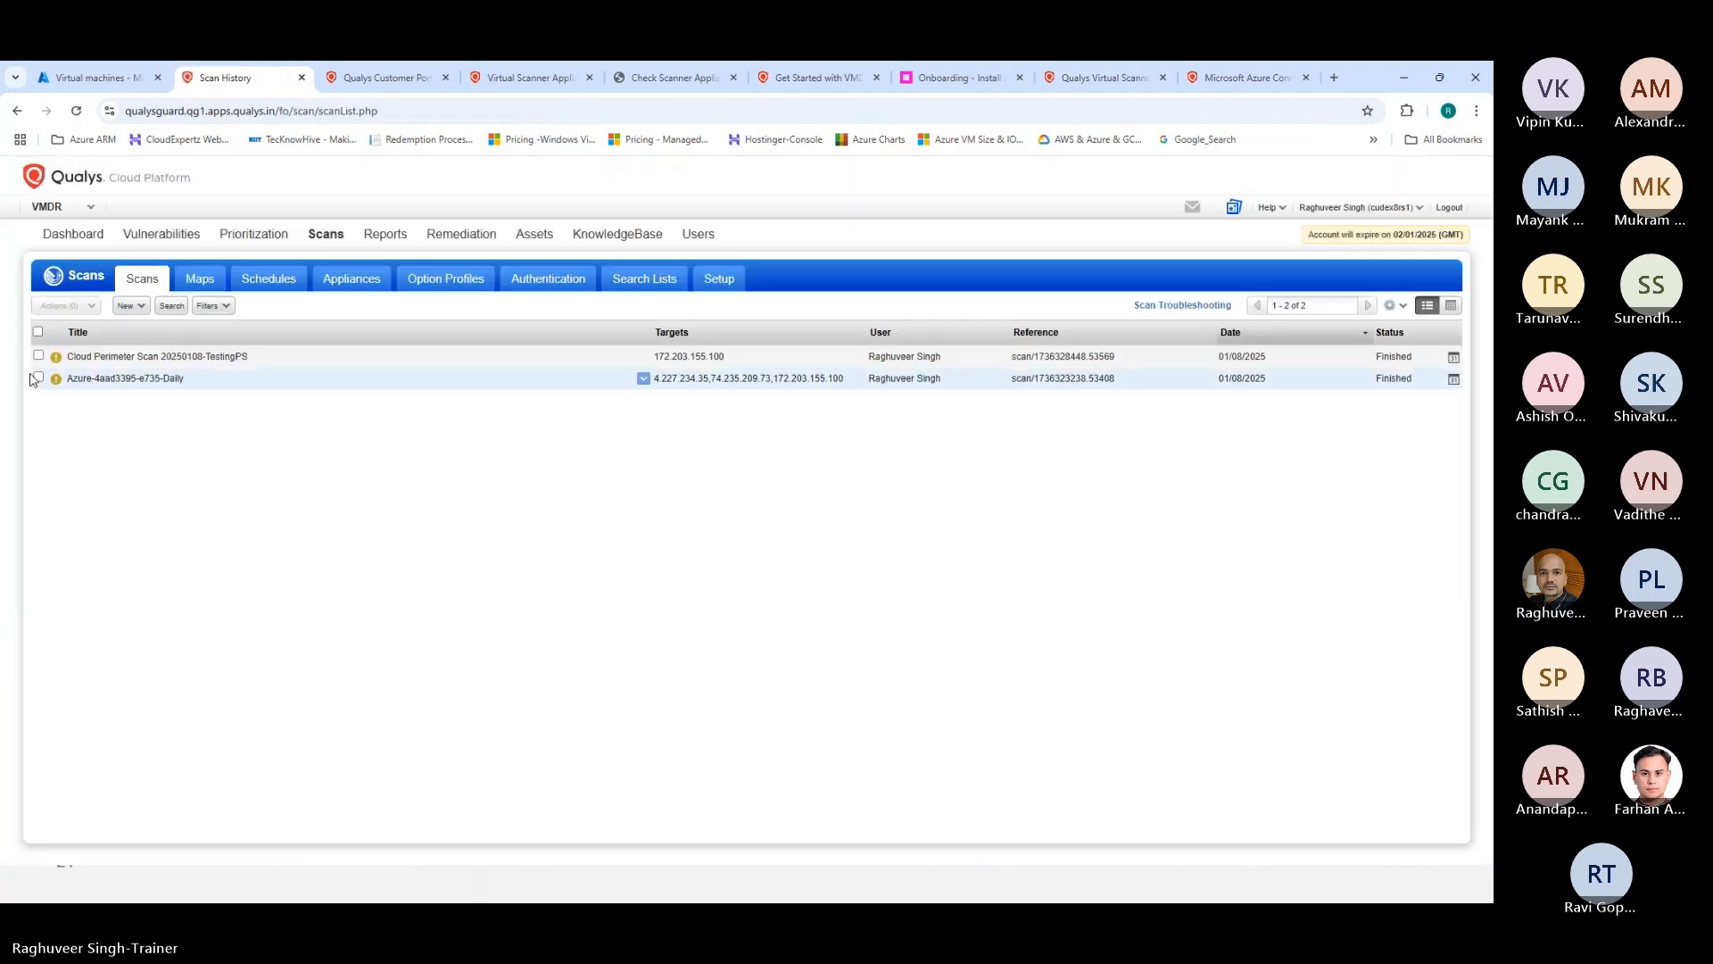
# Step: Start a new cloud perimeter scan with Microsoft Azure as the provider and proceed to its scan details
pyautogui.click(126, 309)
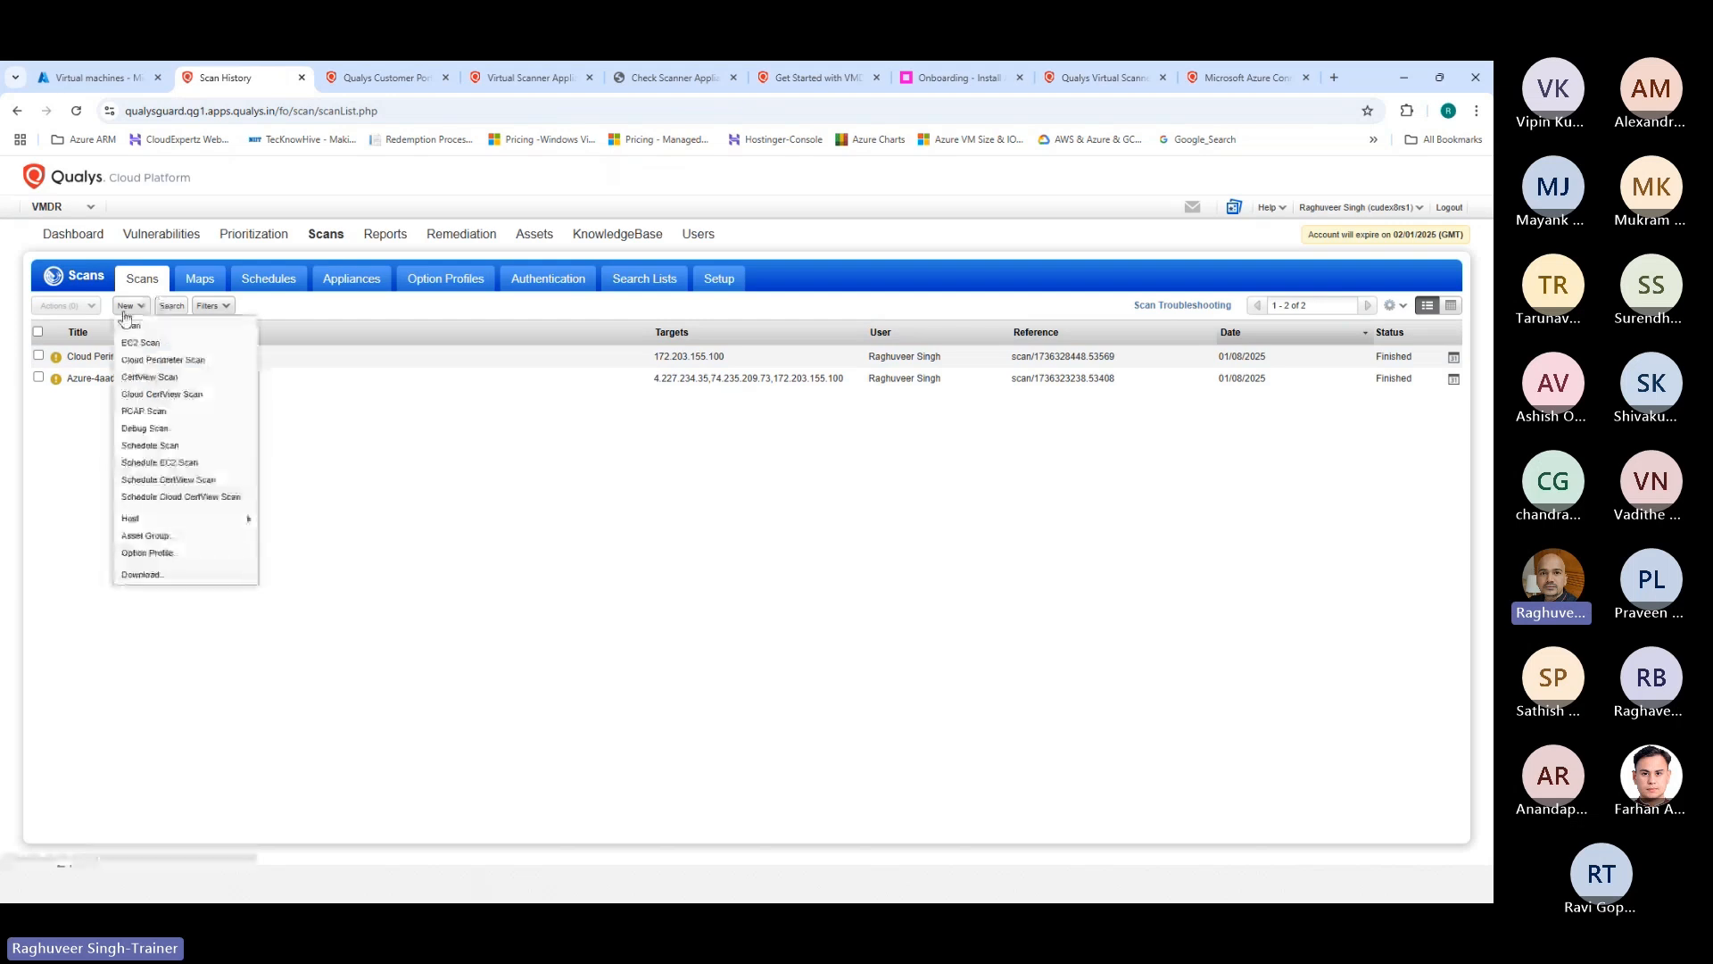
pyautogui.click(154, 359)
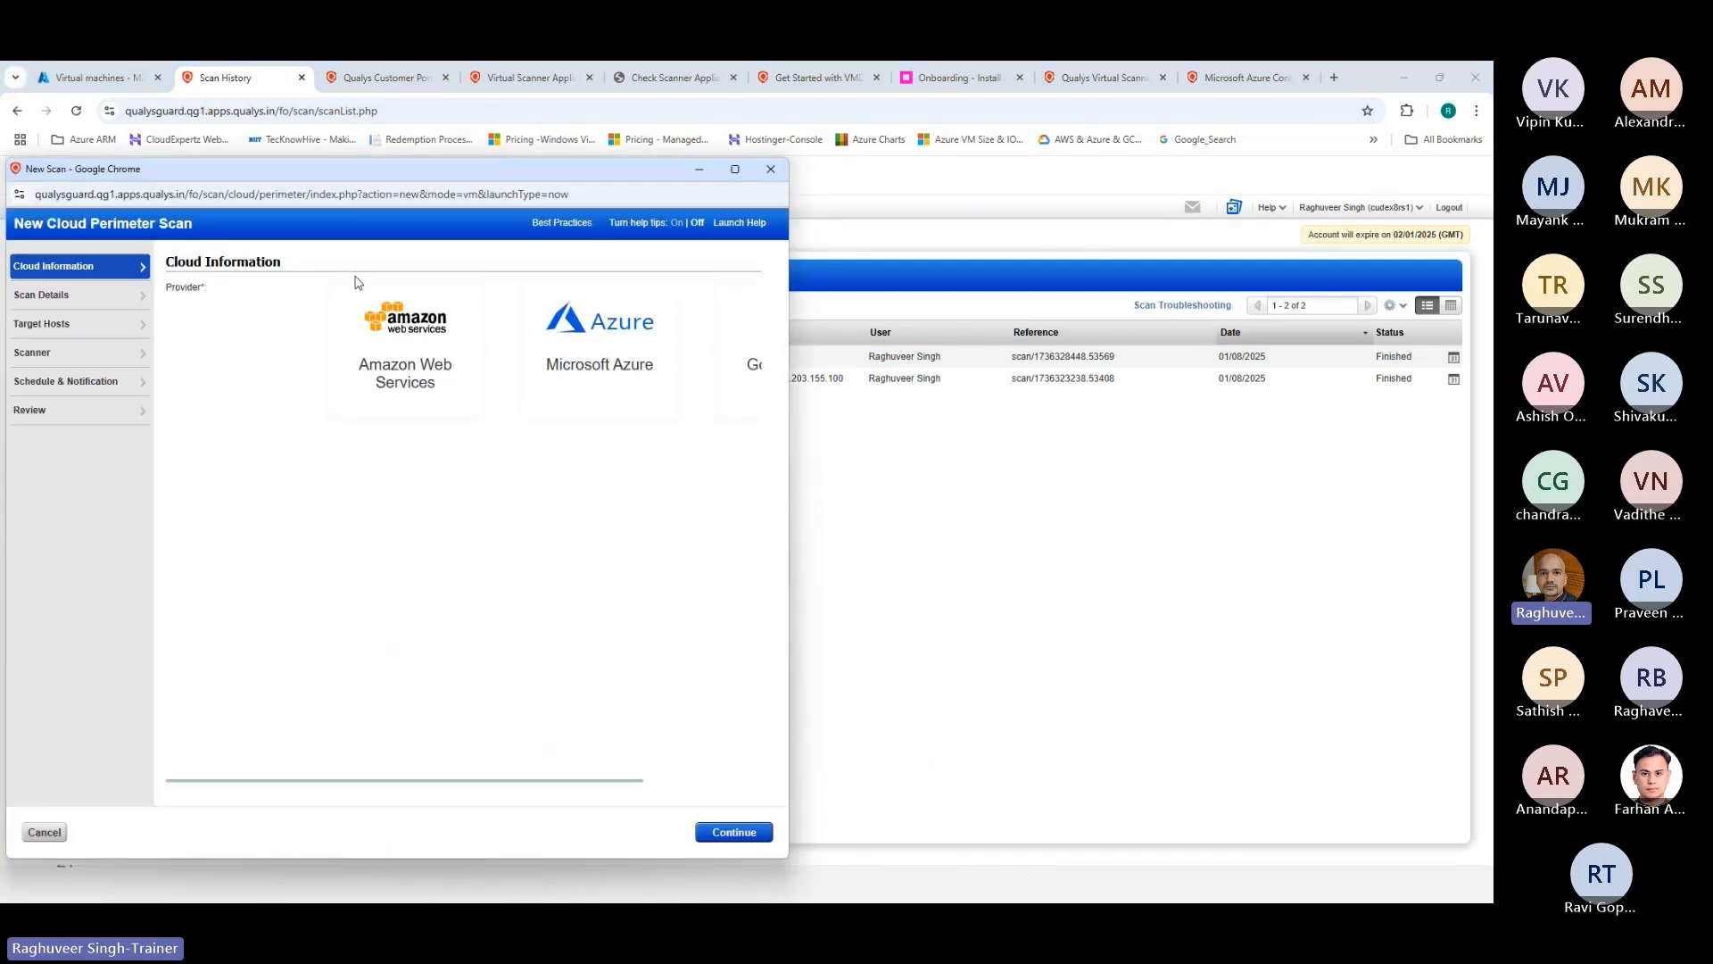
pyautogui.click(566, 305)
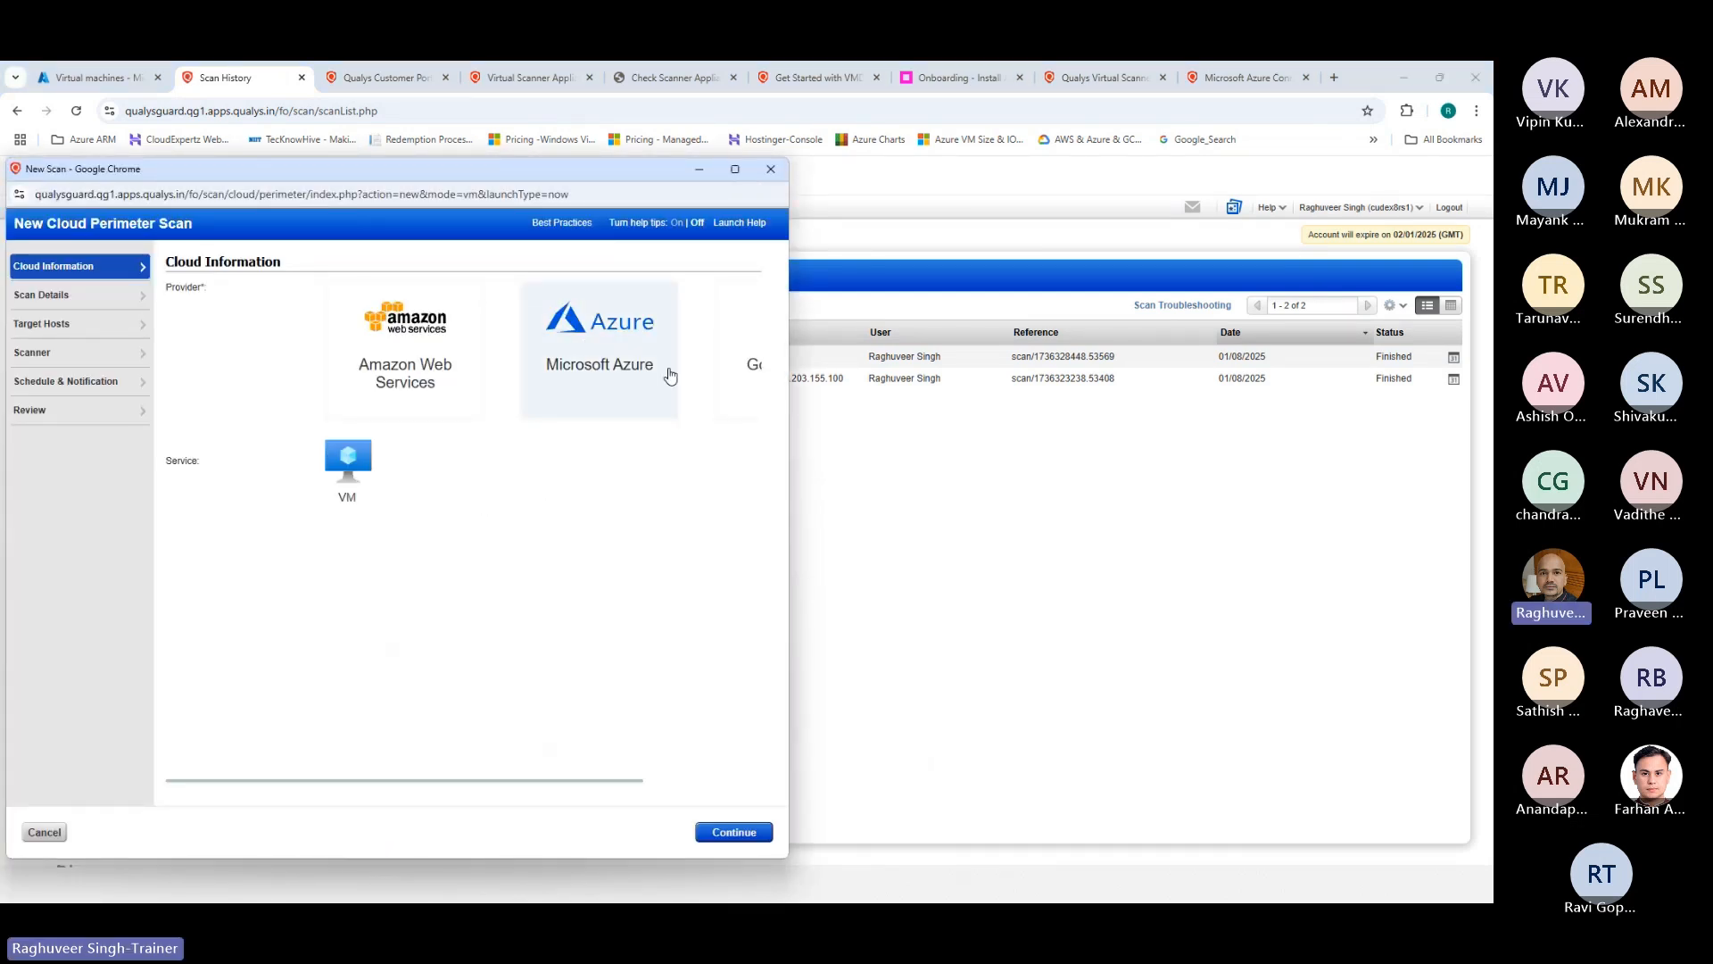
pyautogui.click(45, 295)
pyautogui.moveTo(345, 180); pyautogui.dragTo(737, 182)
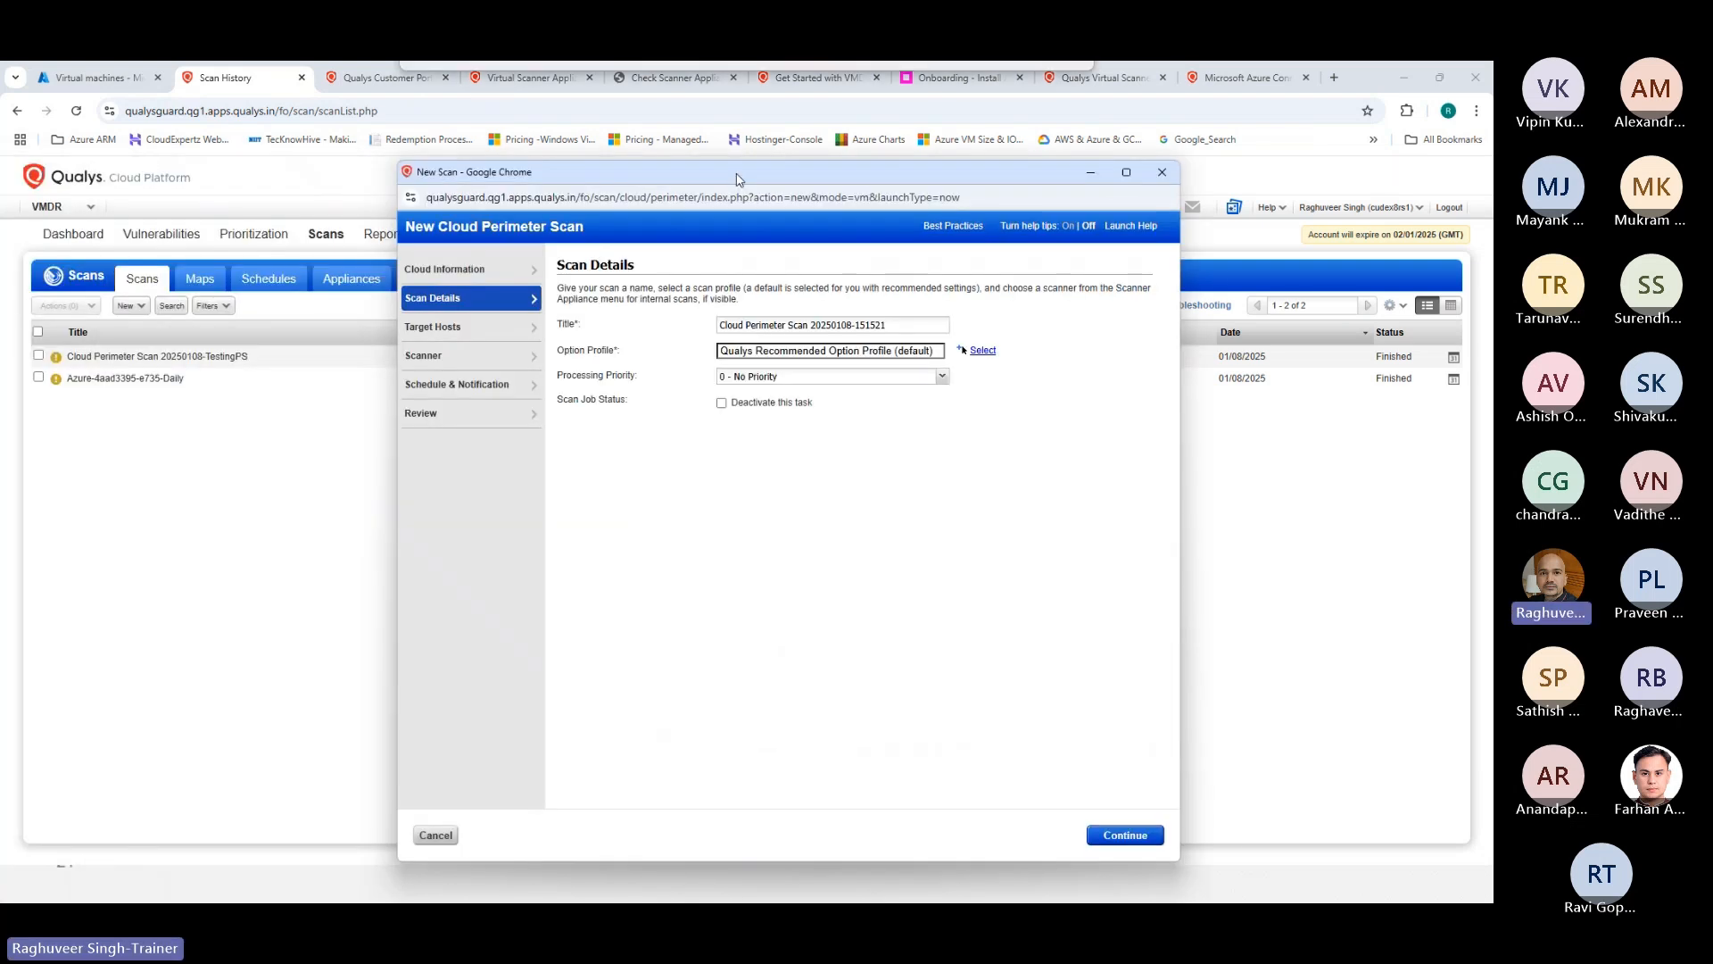
# Step: Title the scan "Cloud Perimeter Scan 20250108-TestingAgain" and set its processing priority to 2 - Ultimate
pyautogui.click(907, 323)
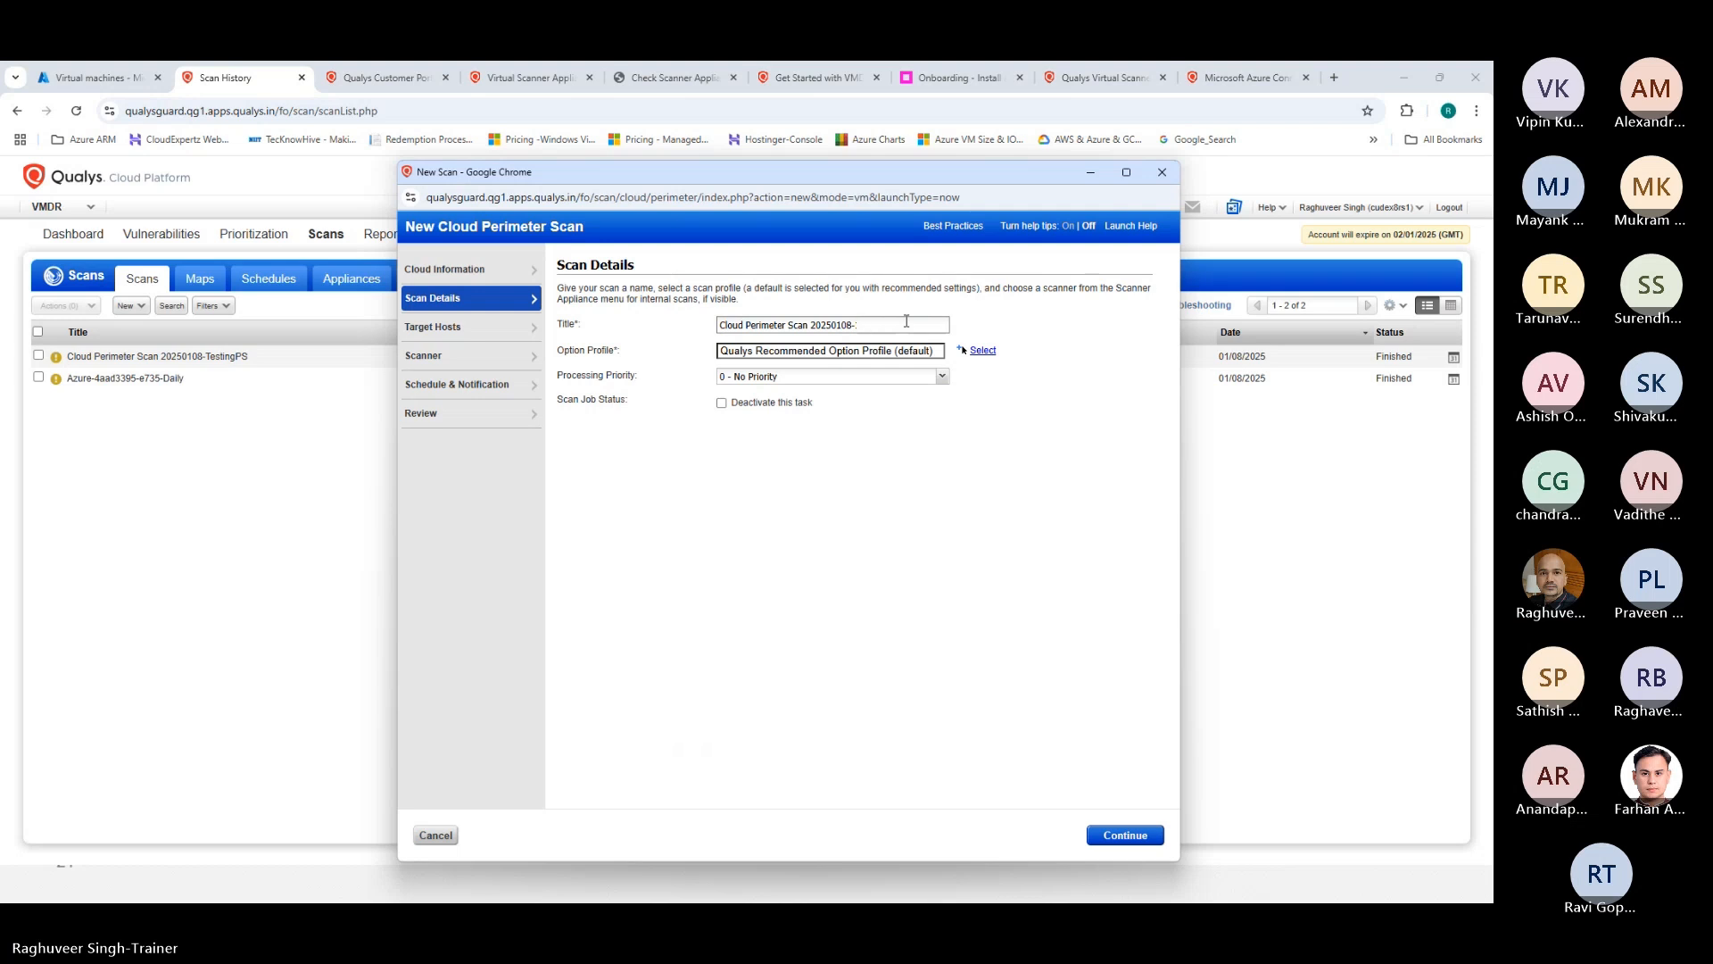
pyautogui.write('-TestingAgg')
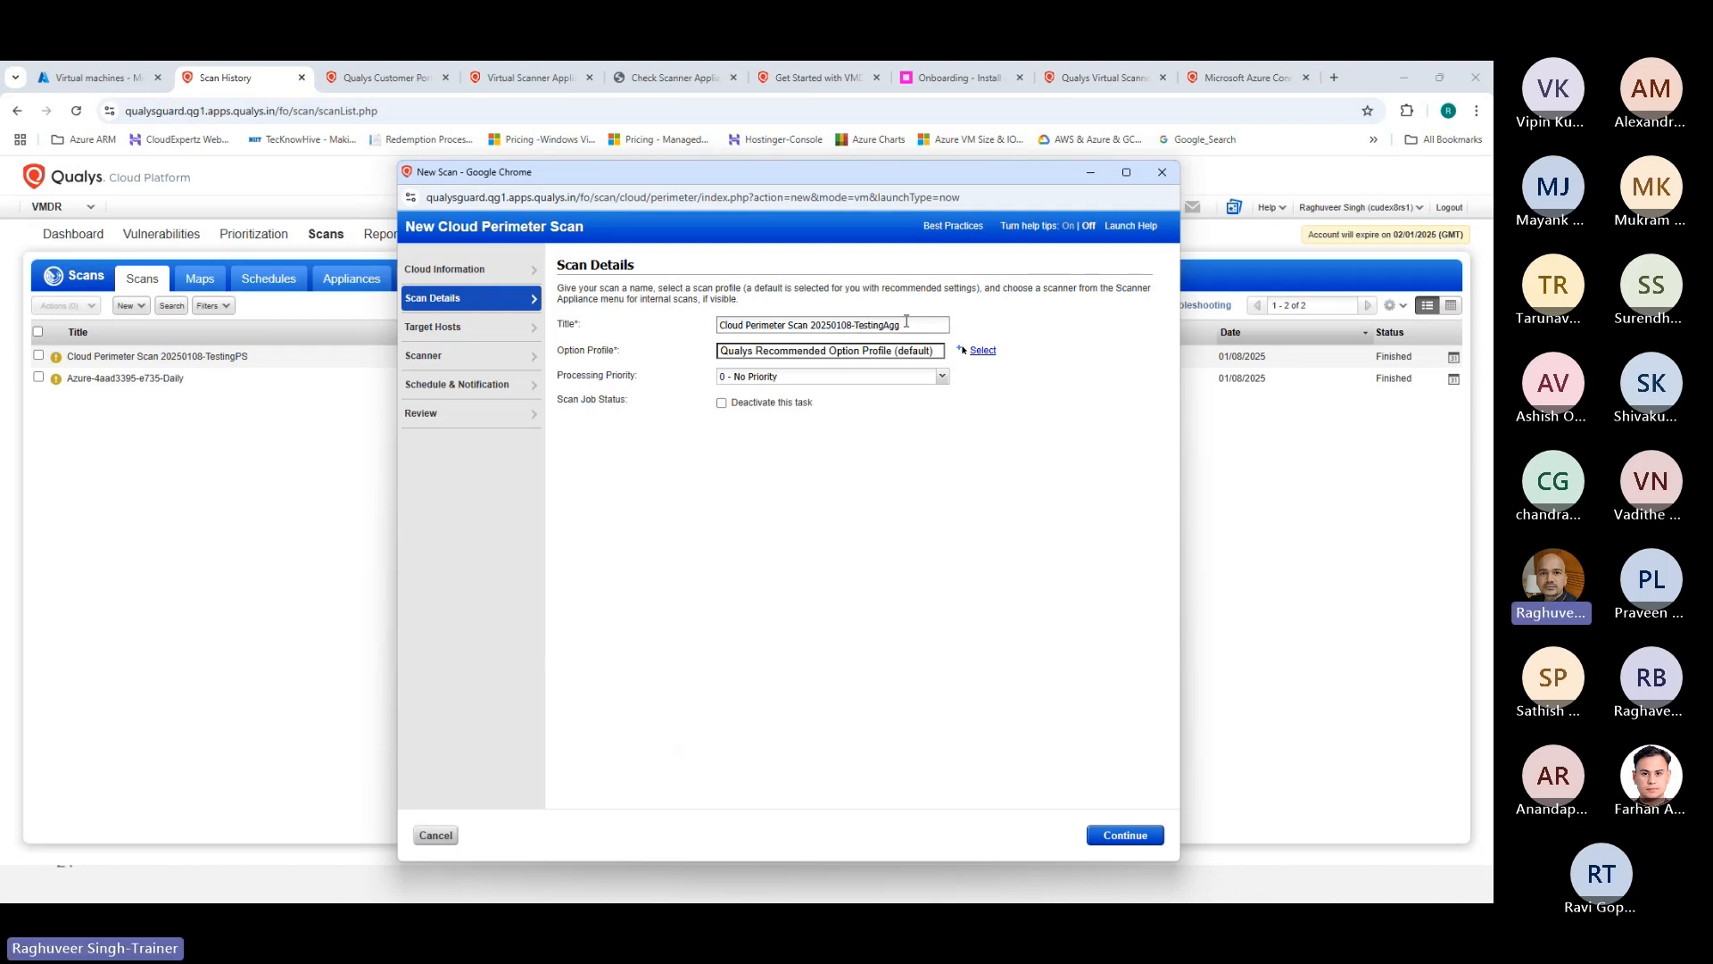
pyautogui.write('in')
pyautogui.press('BackSpace')
pyautogui.press('BackSpace')
pyautogui.press('BackSpace')
pyautogui.click(740, 377)
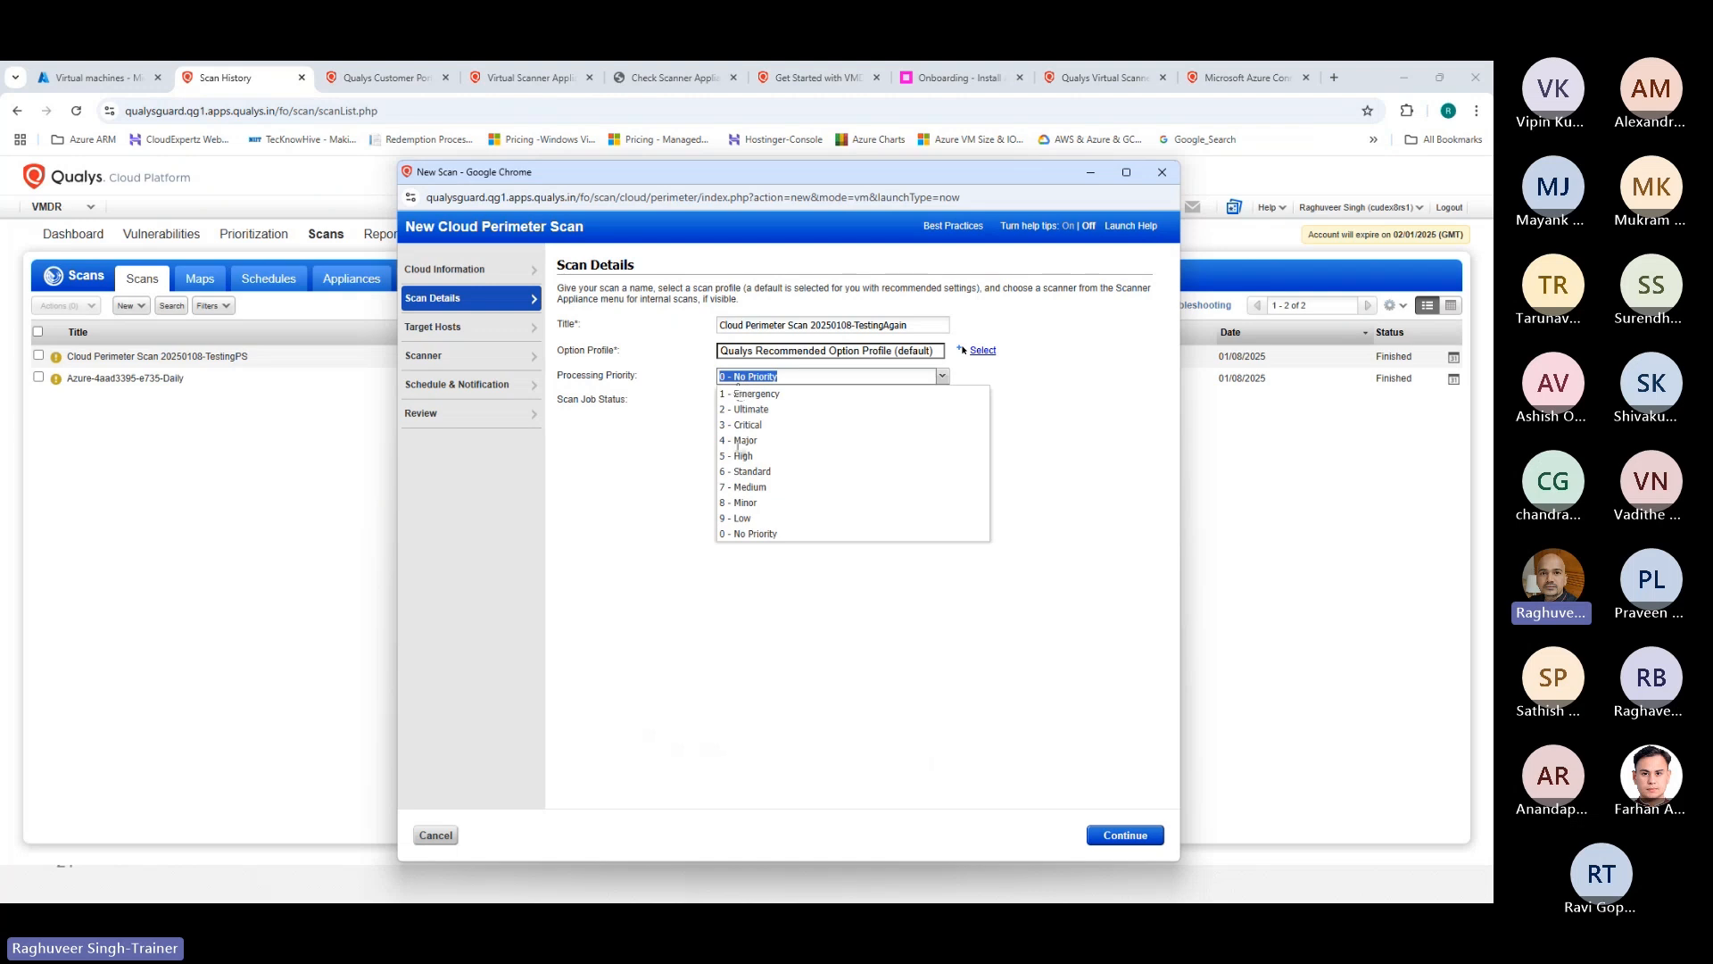
pyautogui.click(742, 419)
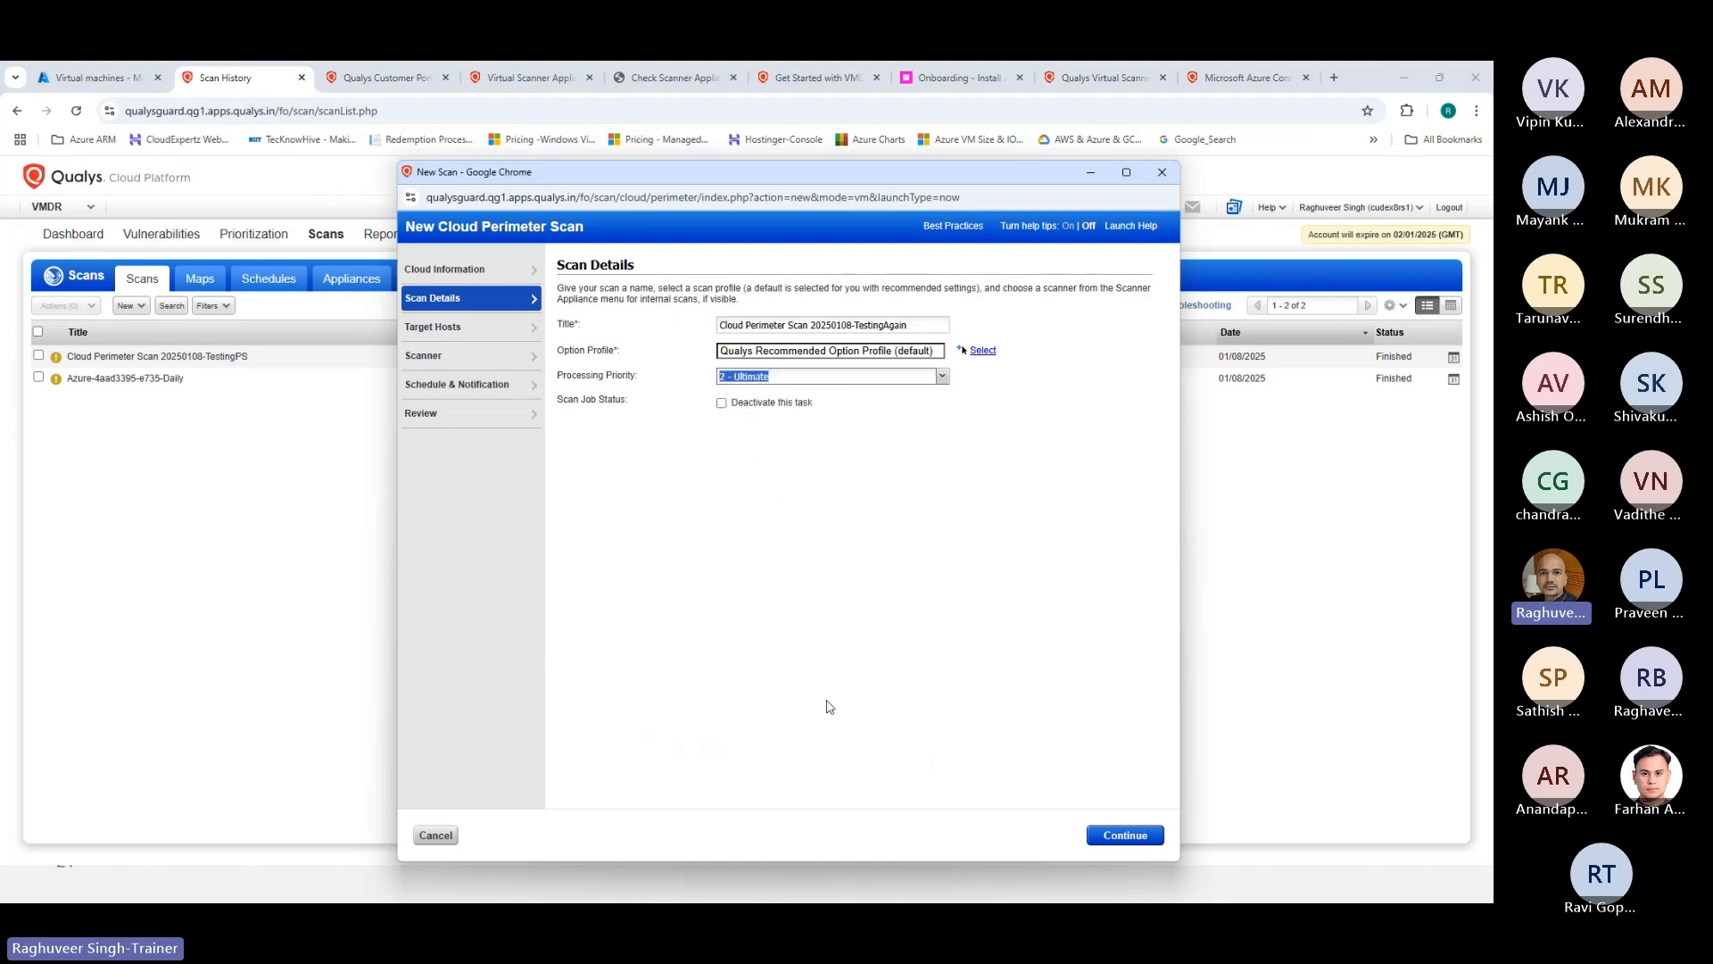
# Step: Target QualysAzureConnector and include hosts that have any of the asset tags Azure and AzureResource
pyautogui.click(431, 328)
pyautogui.click(752, 314)
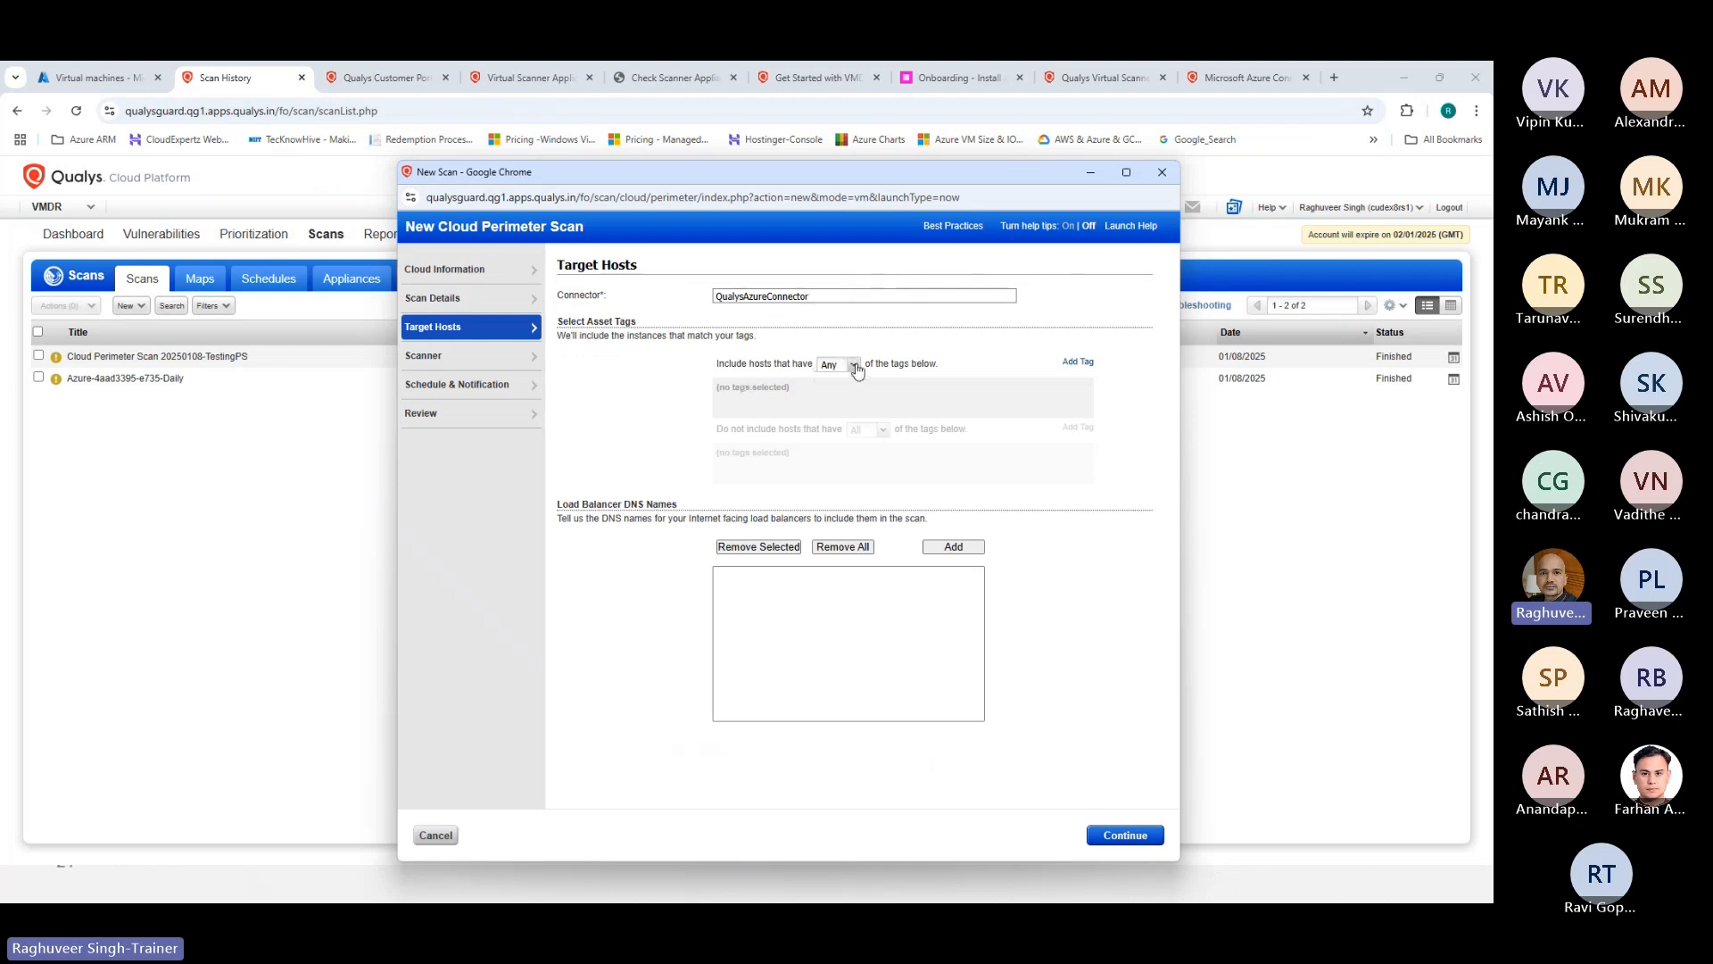
pyautogui.click(1077, 362)
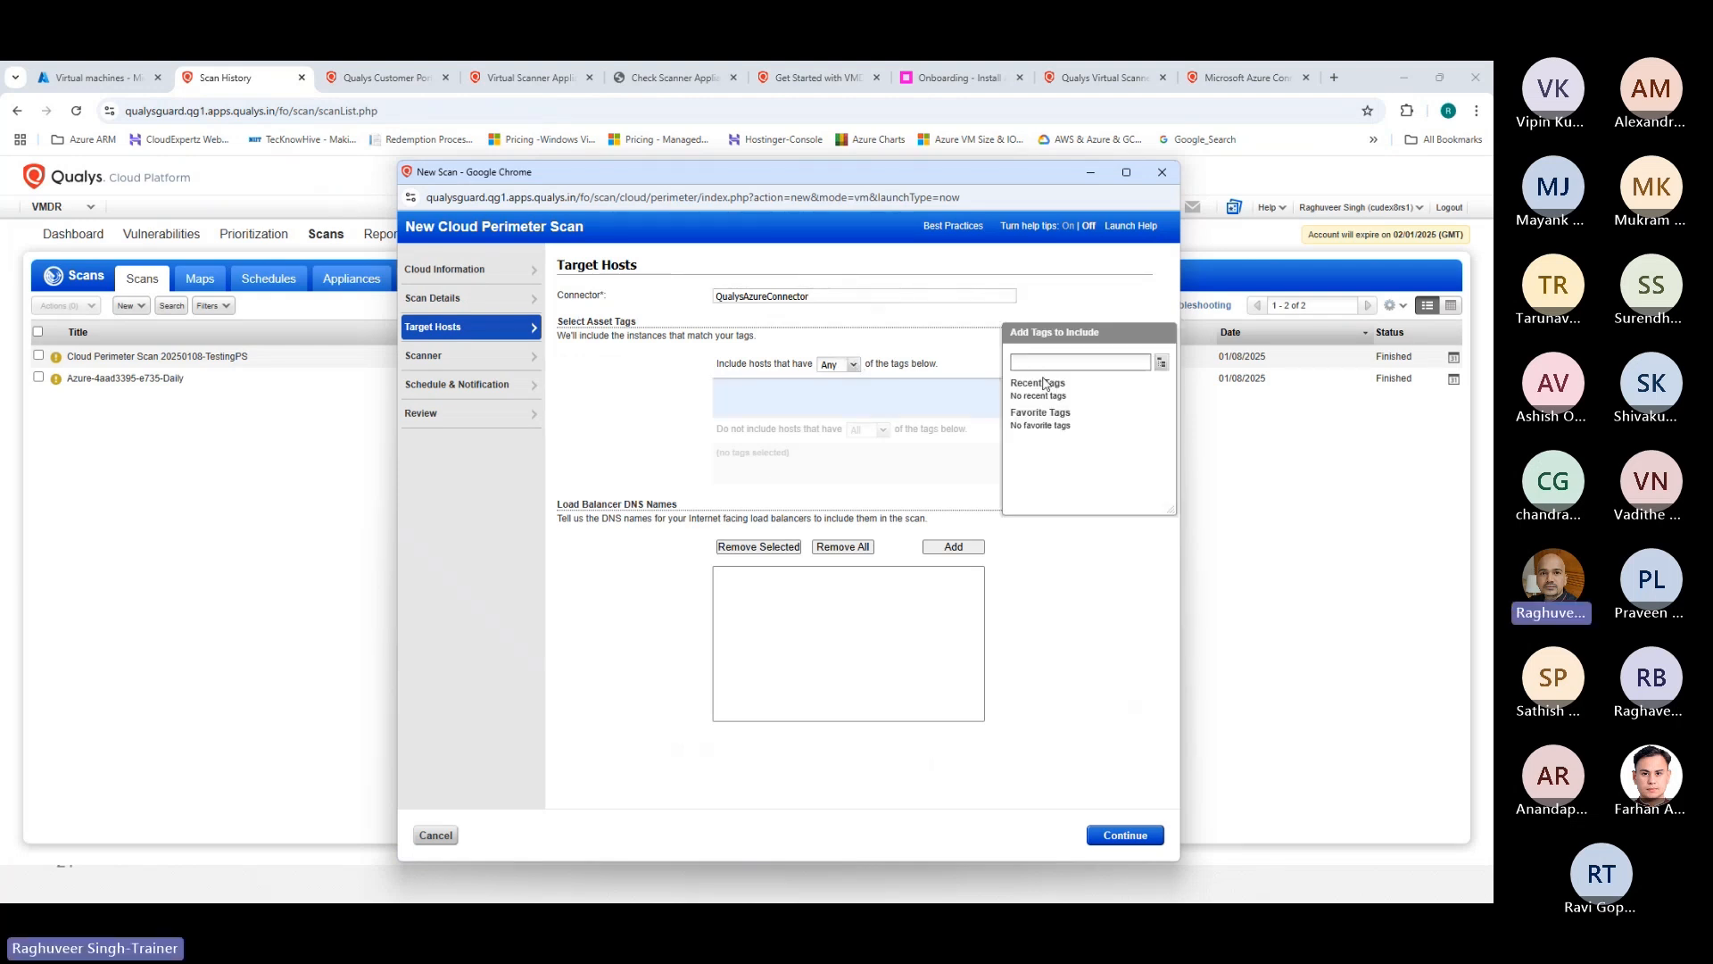
pyautogui.click(1161, 363)
pyautogui.click(1036, 404)
pyautogui.click(1041, 420)
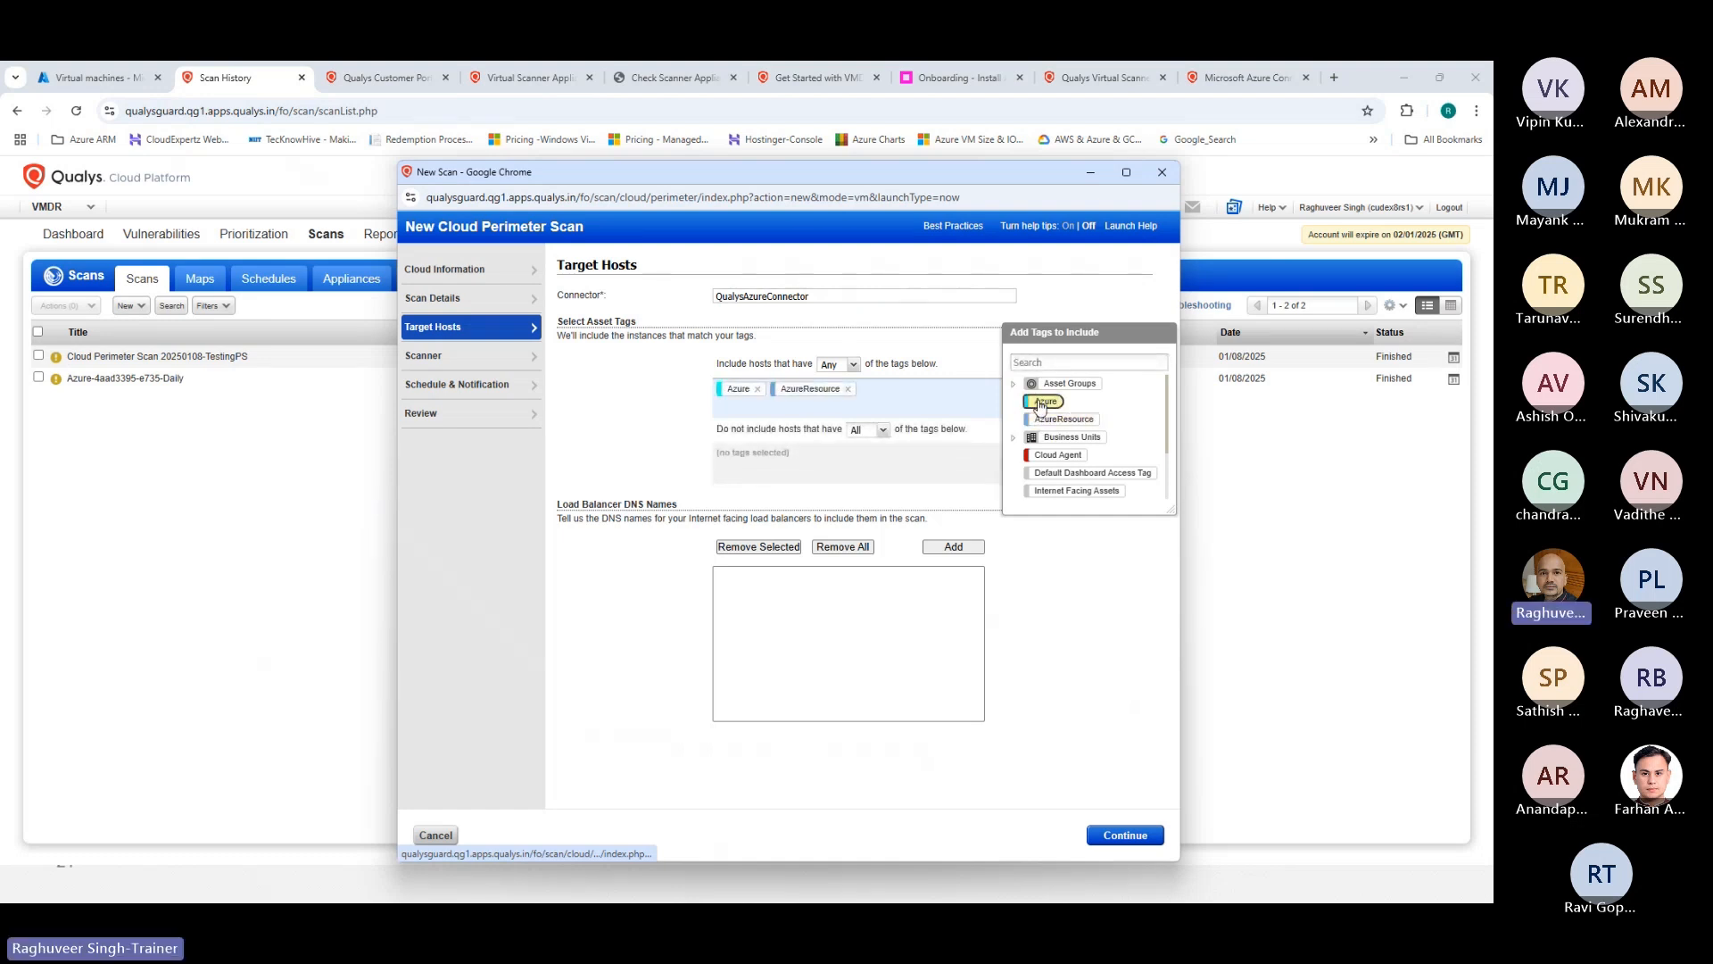
pyautogui.click(1102, 627)
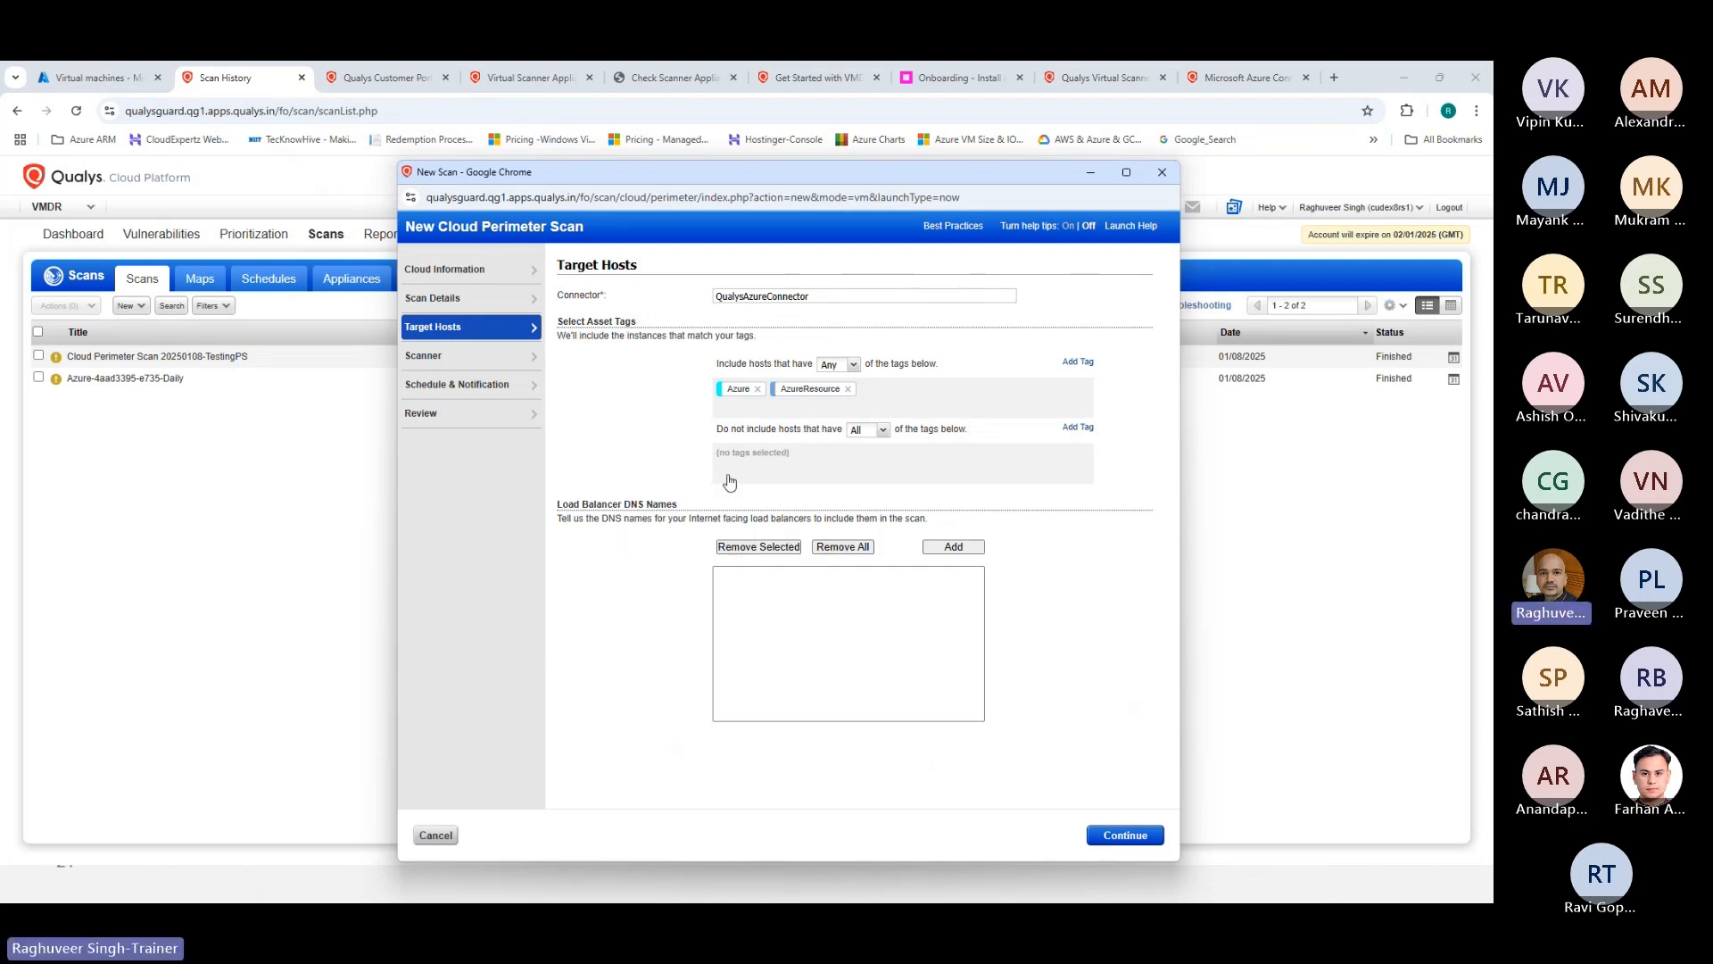
# Step: Use the External scanner appliance, keep the schedule at Now without notifications, and proceed to the scan review
pyautogui.click(426, 356)
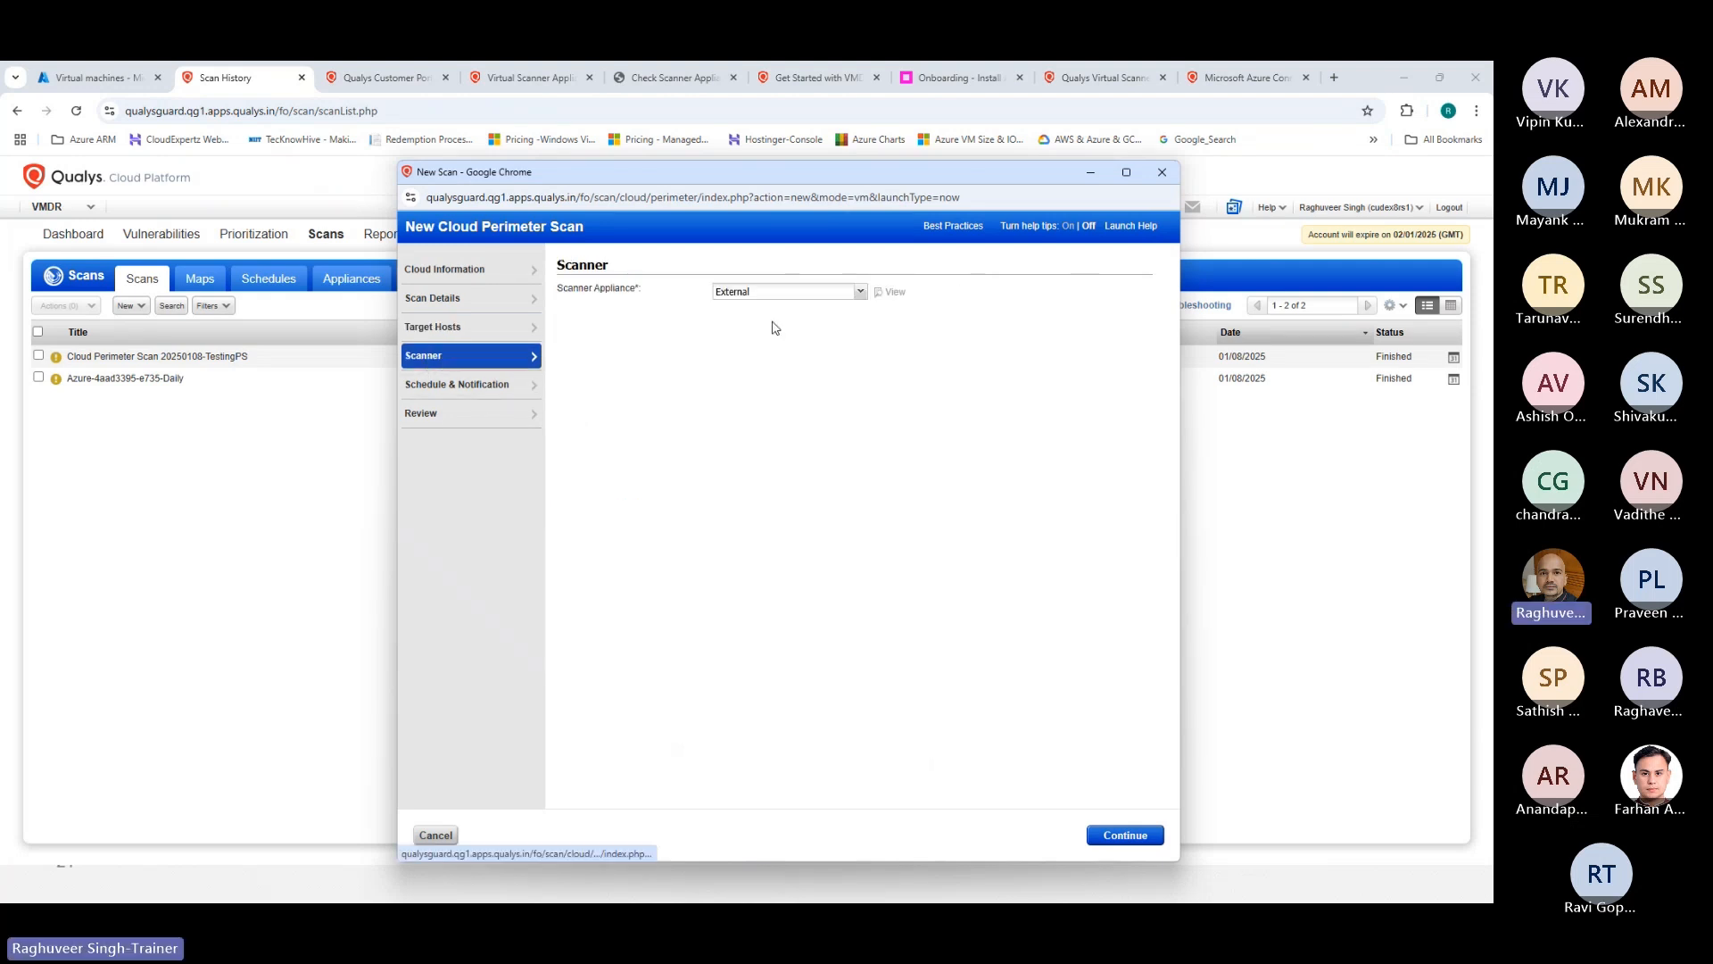
pyautogui.click(773, 292)
pyautogui.click(734, 307)
pyautogui.click(426, 386)
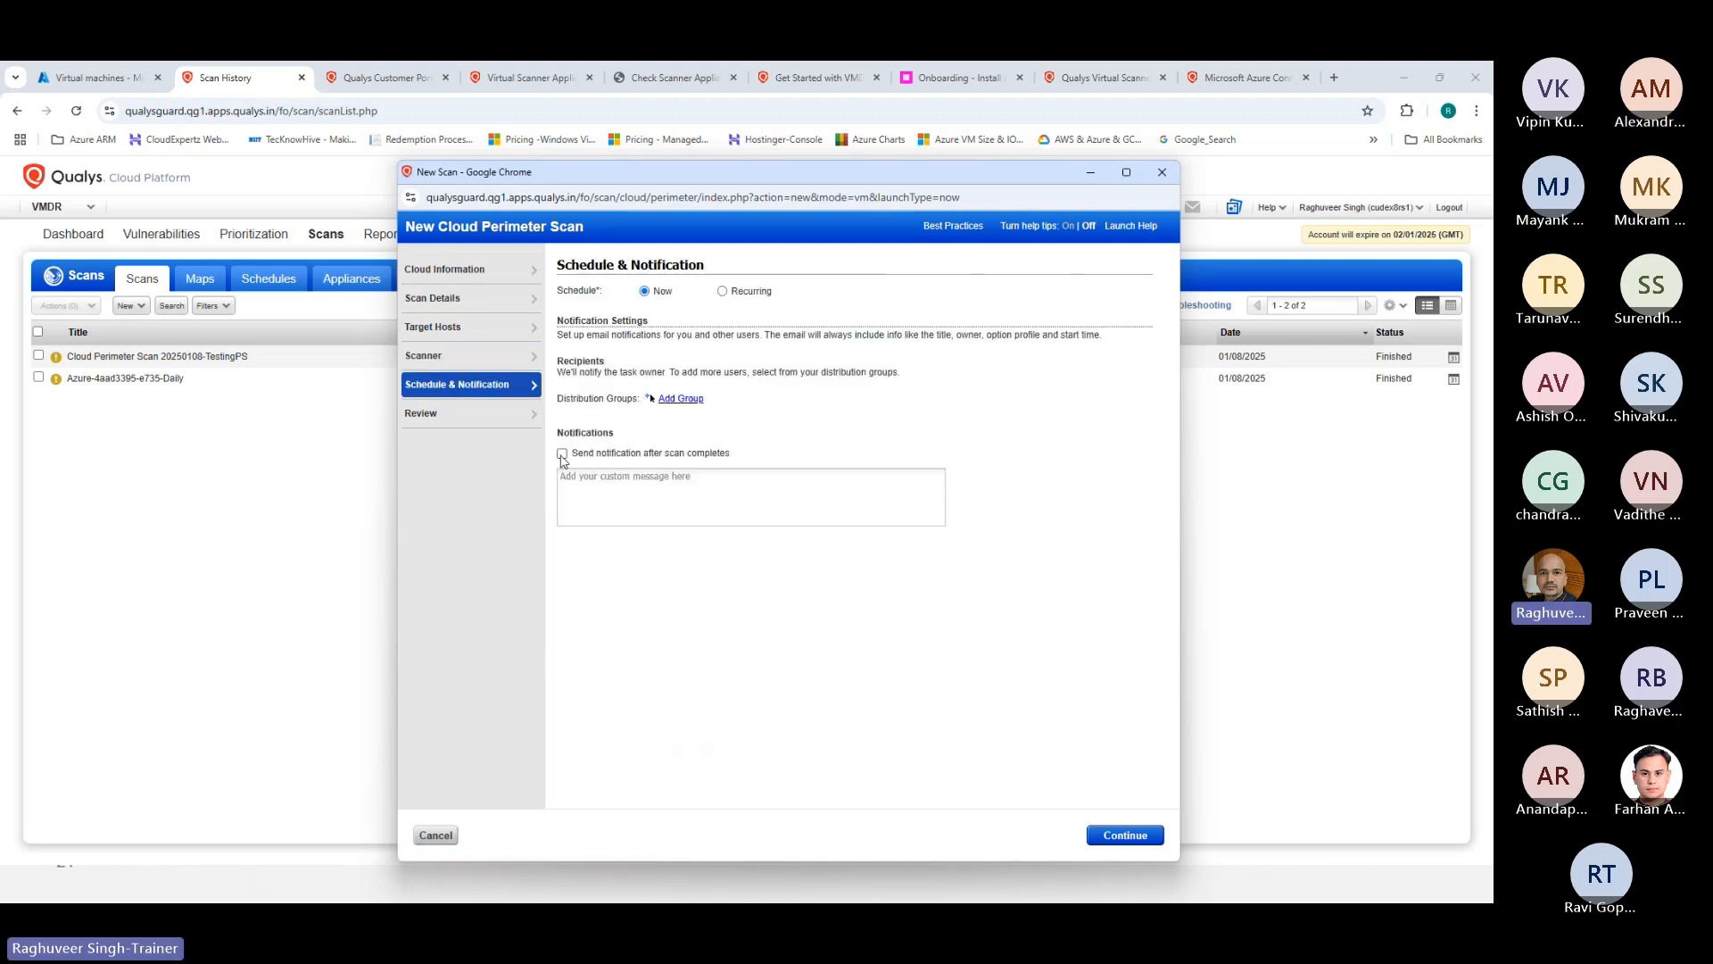
pyautogui.click(418, 414)
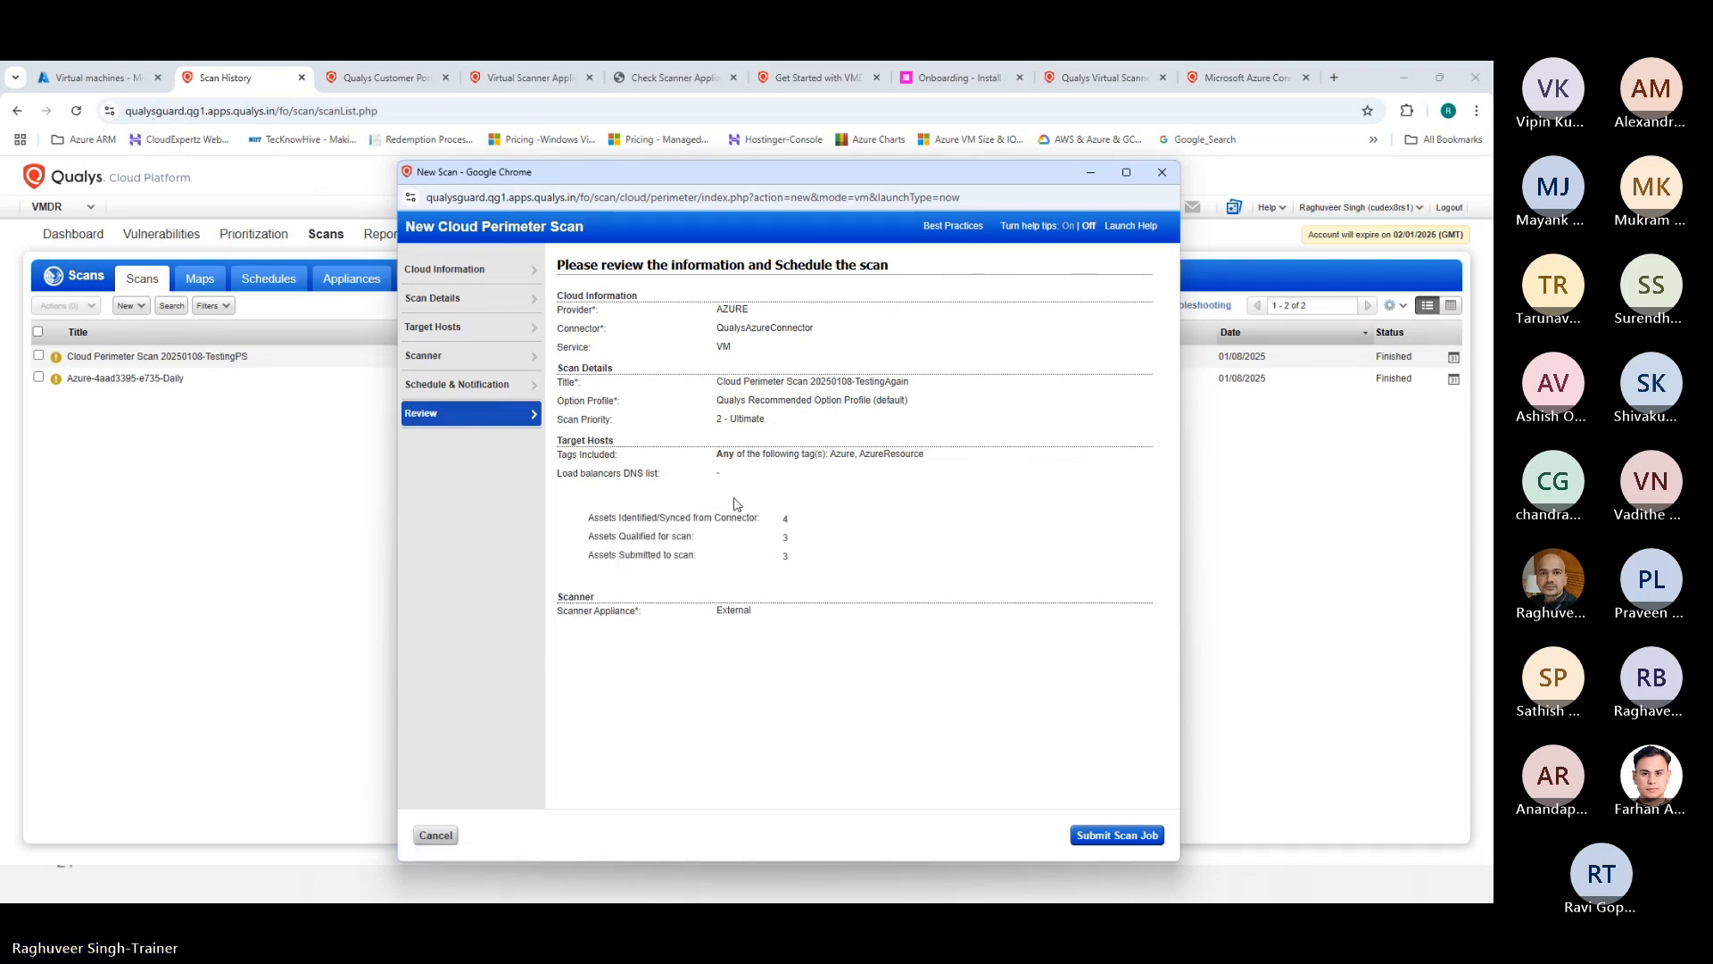
# Step: Compare the identified and qualified asset counts in the scan review with the Azure portal's virtual machine list
pyautogui.moveTo(590, 525); pyautogui.dragTo(790, 526)
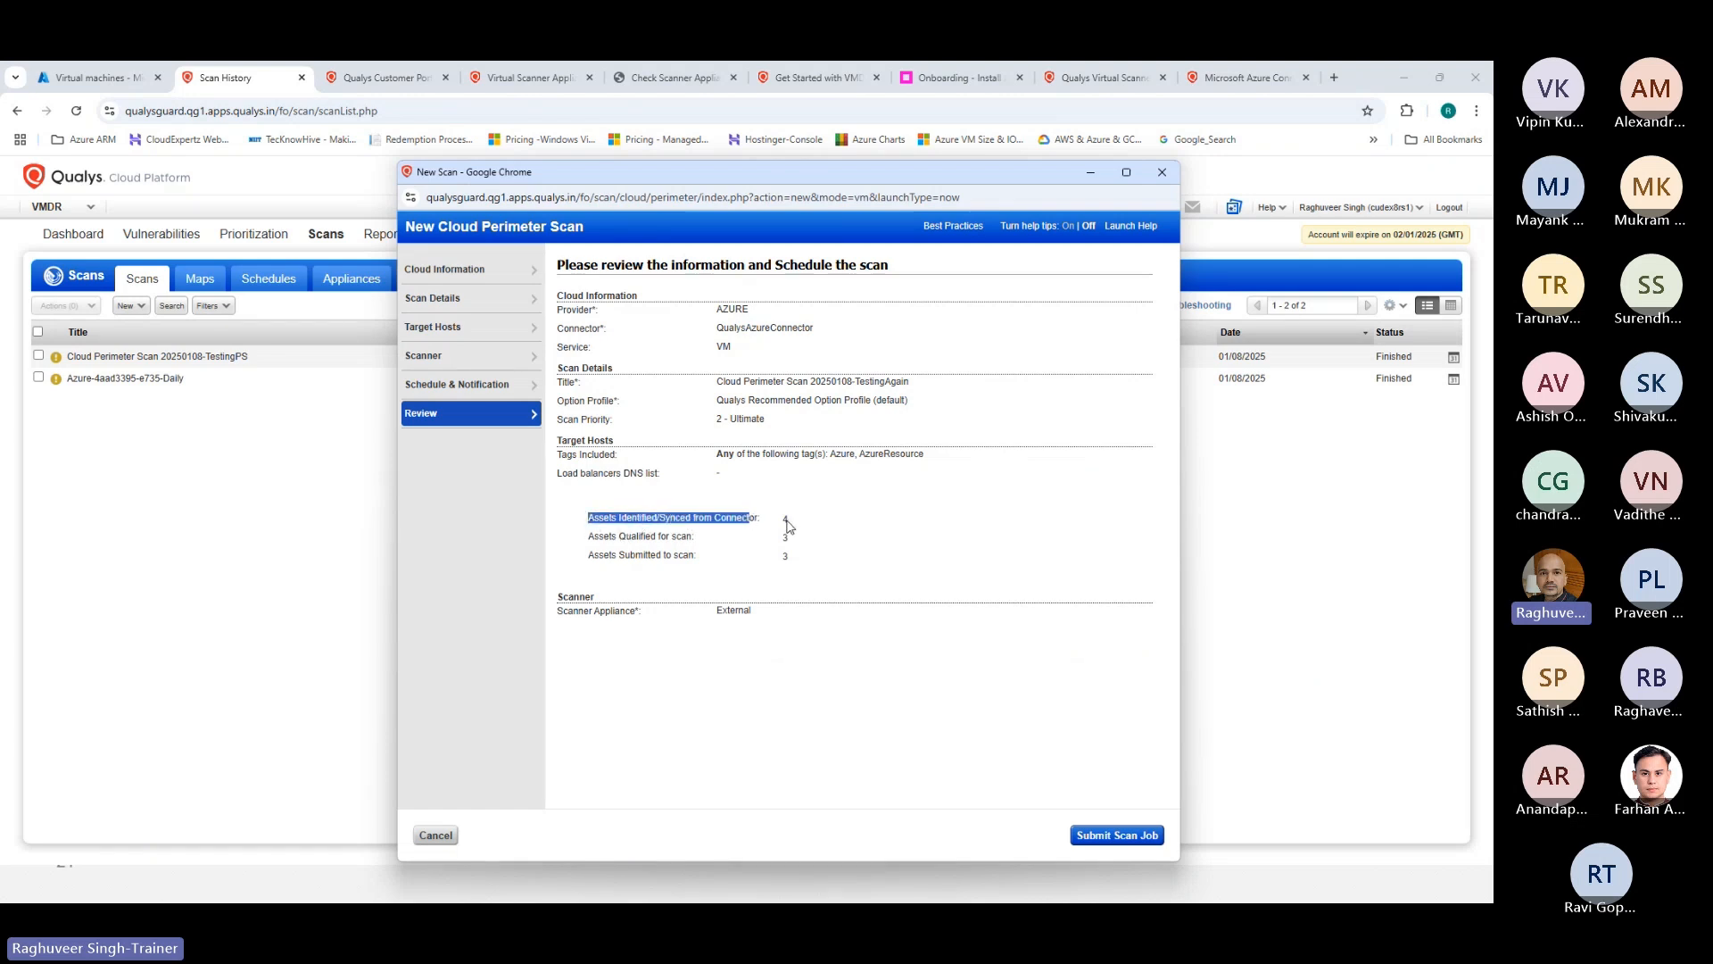
pyautogui.moveTo(589, 538); pyautogui.dragTo(788, 540)
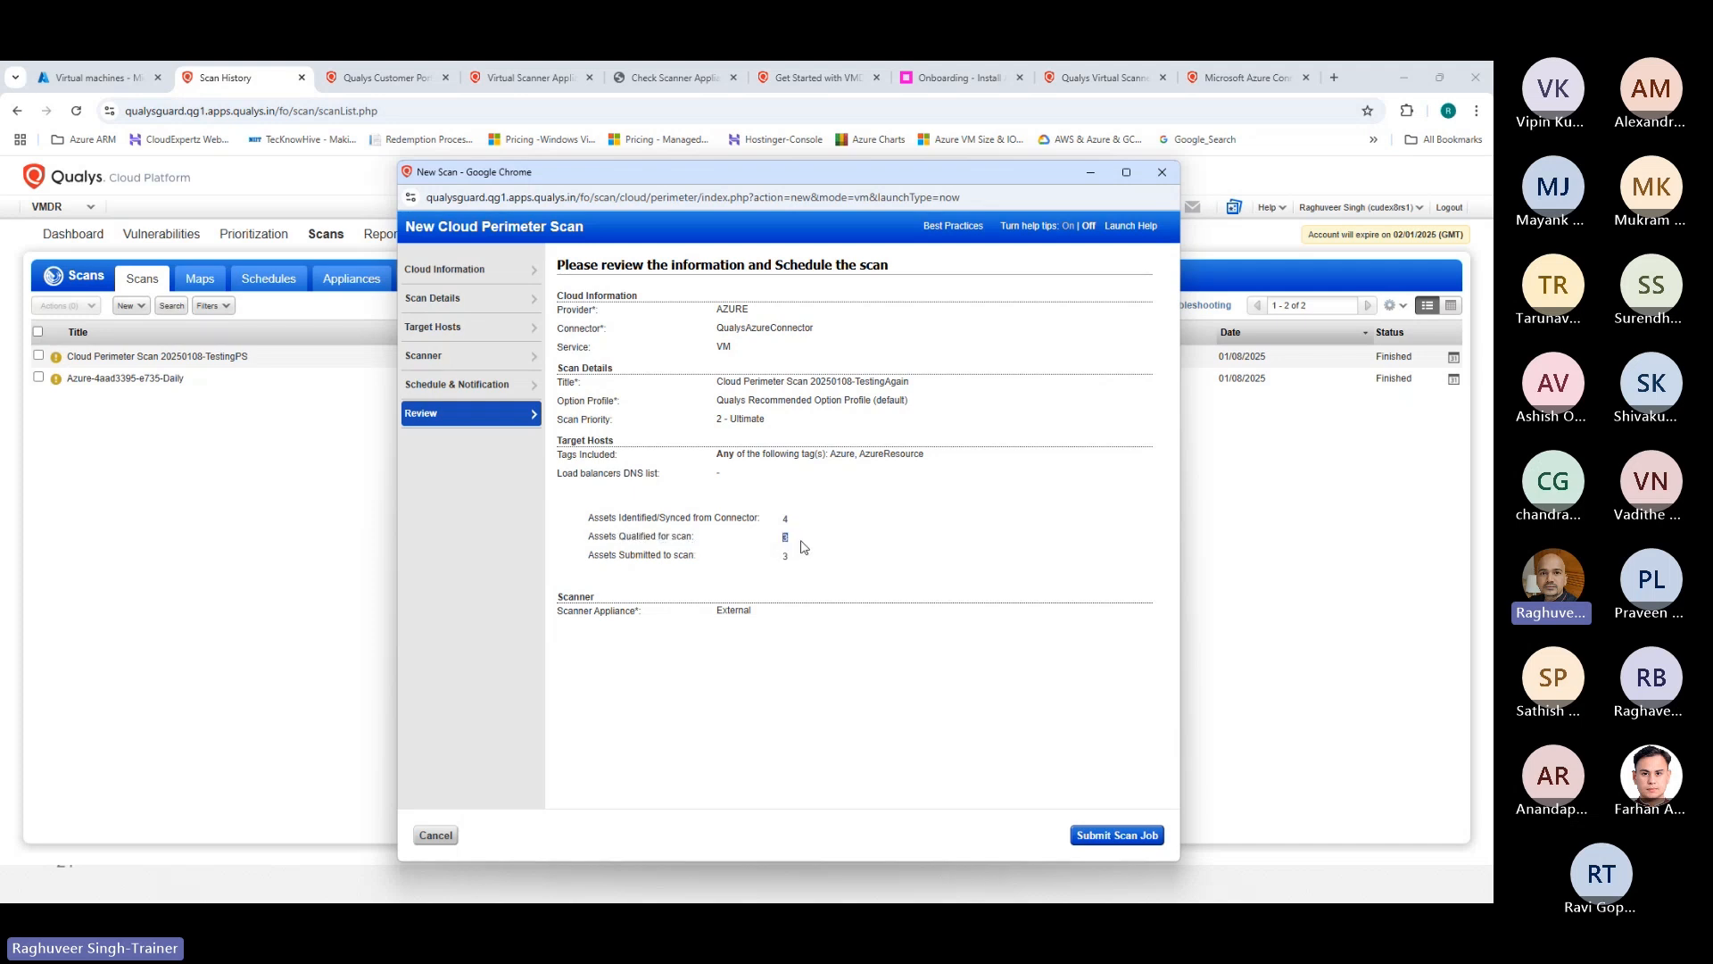
pyautogui.click(80, 78)
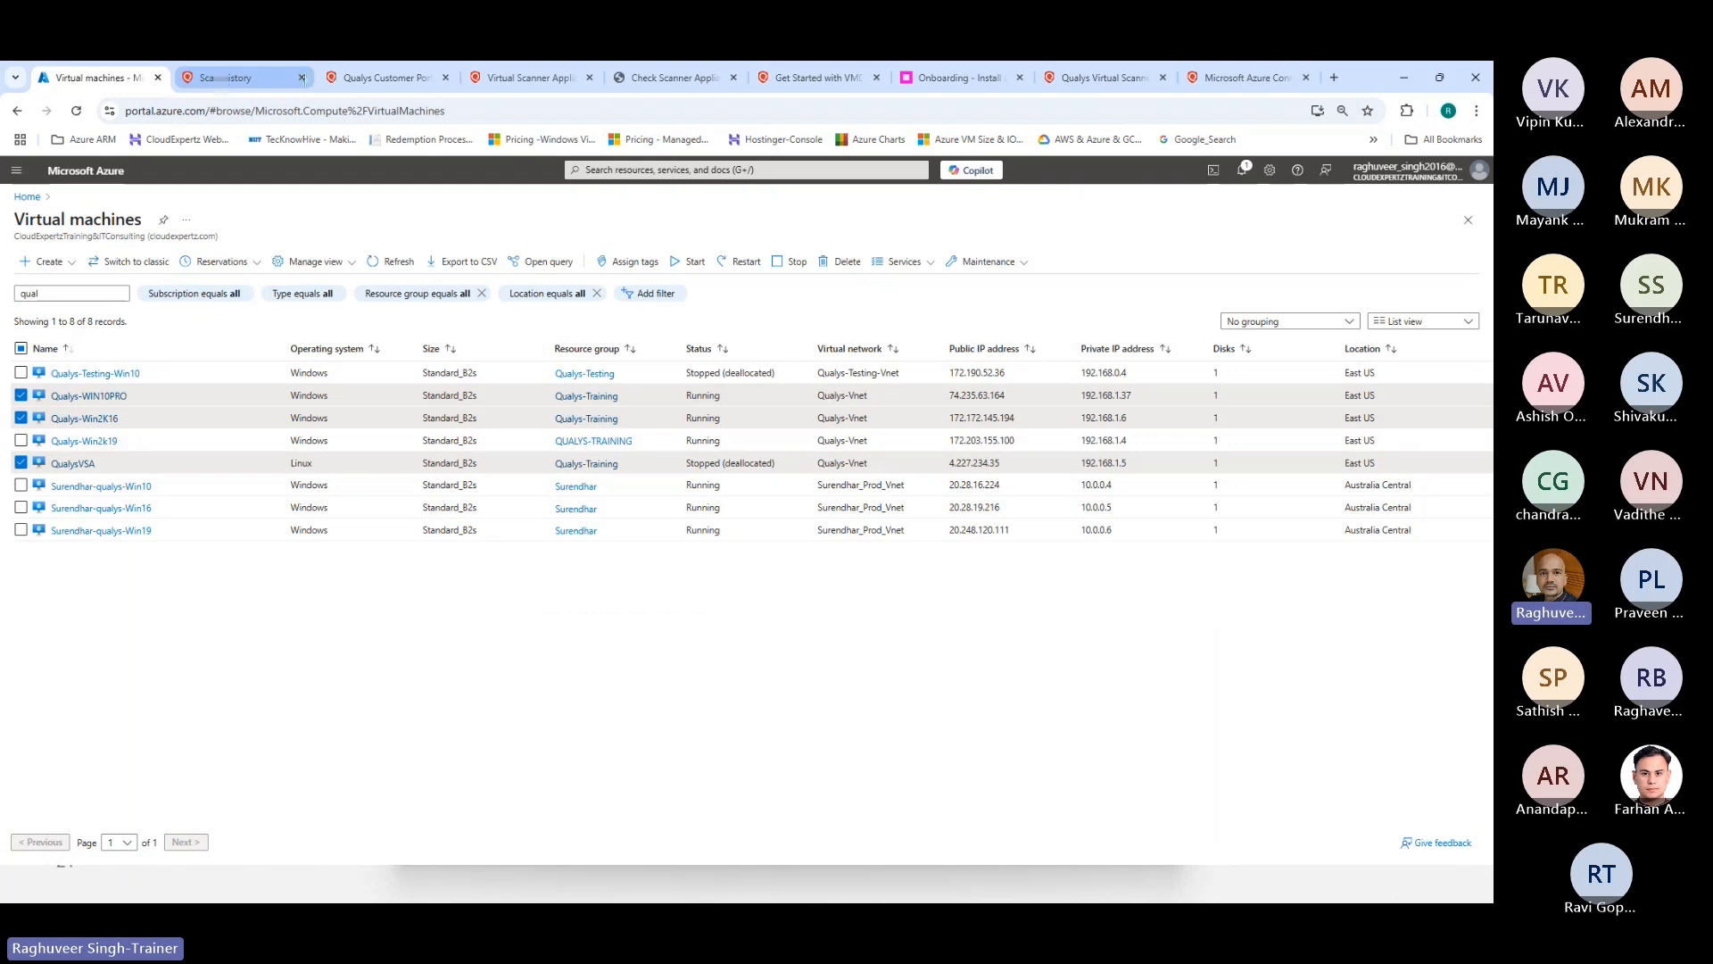
pyautogui.click(226, 77)
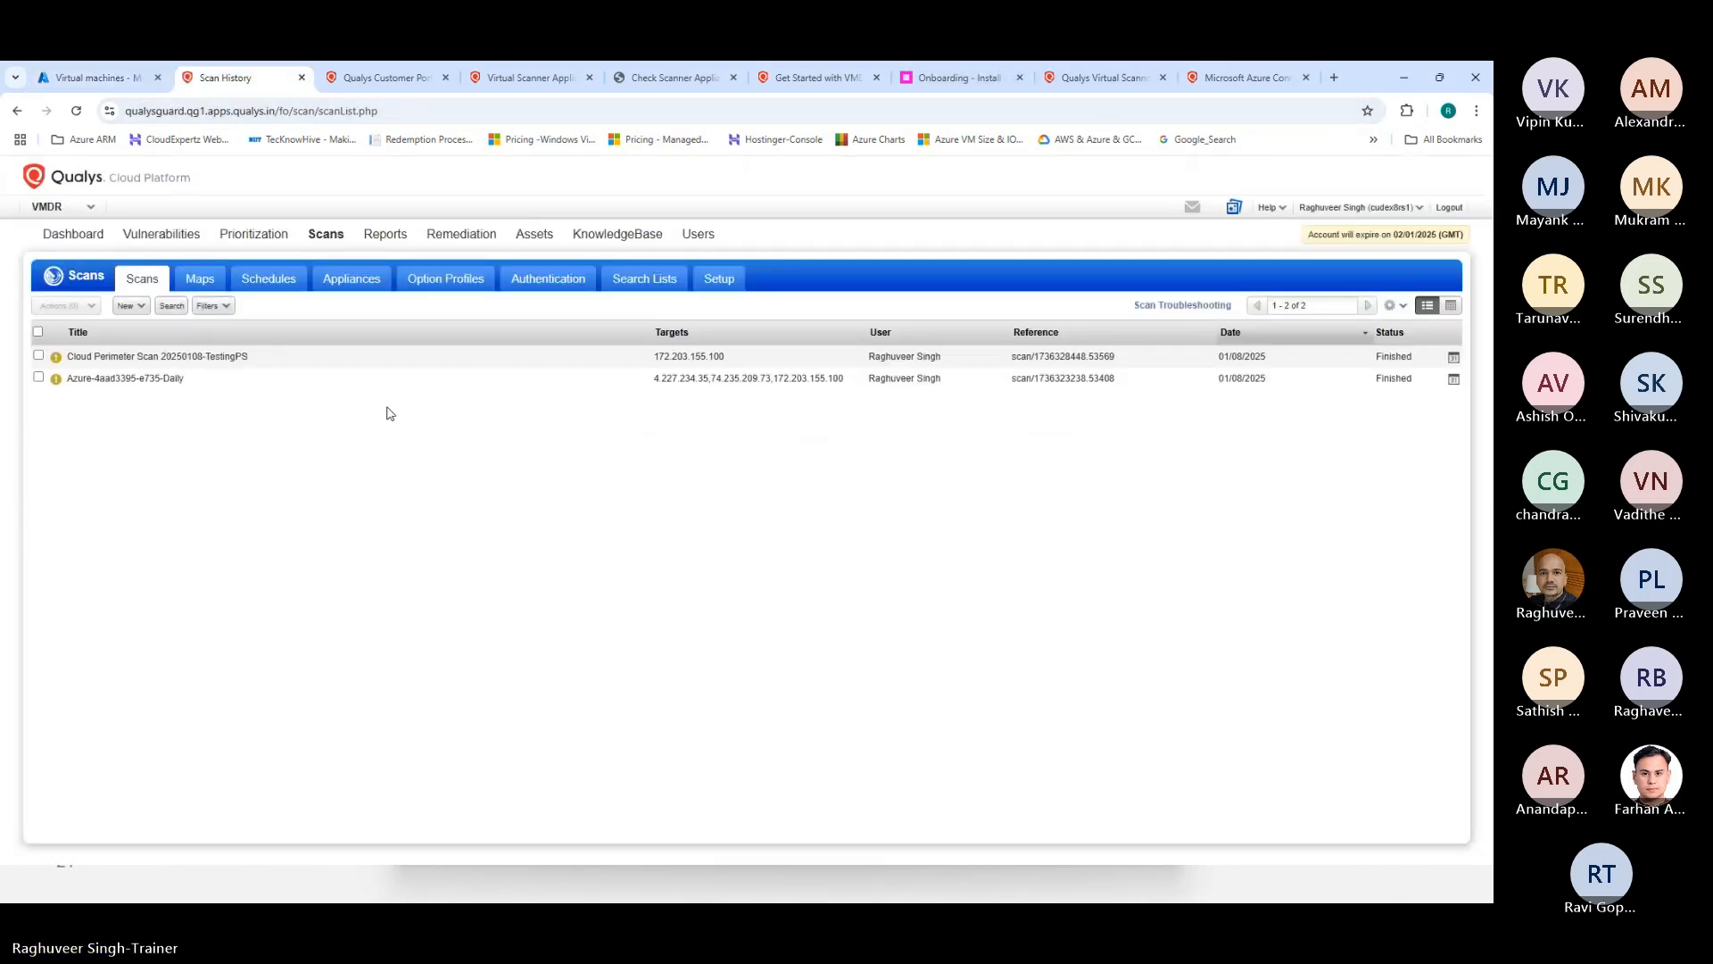
pyautogui.hotkey('alt', 'Tab')
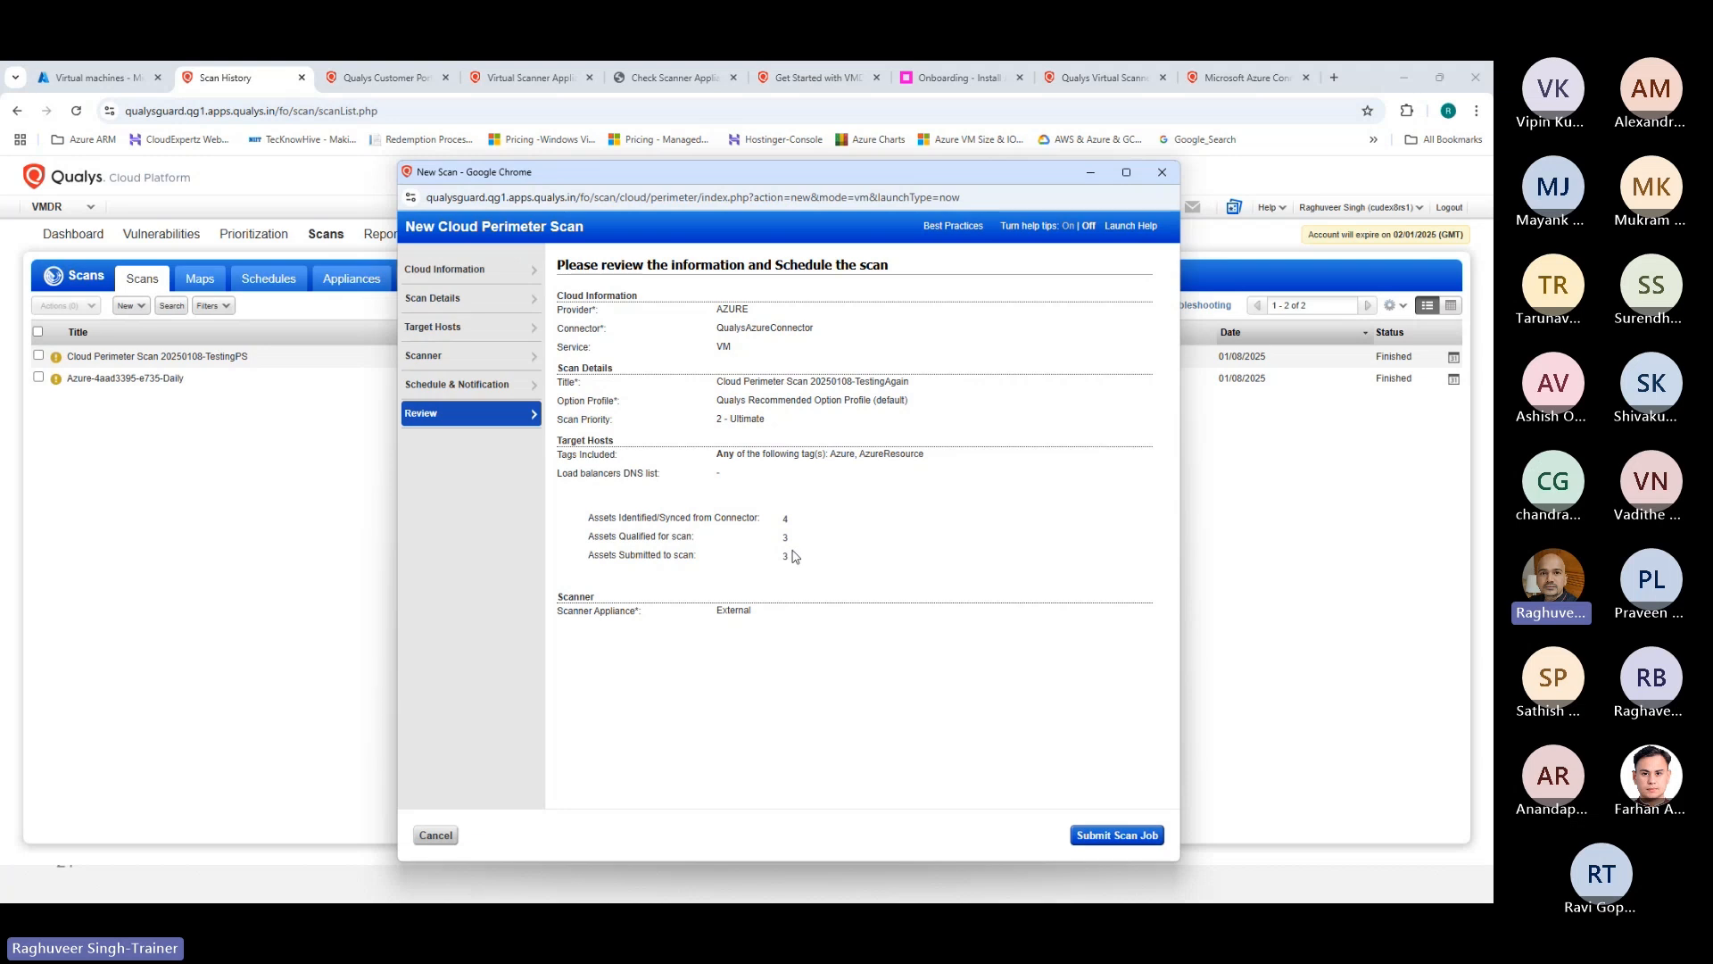
# Step: Submit the perimeter scan job and reload the scan list, confirming the form resubmission
pyautogui.click(1114, 835)
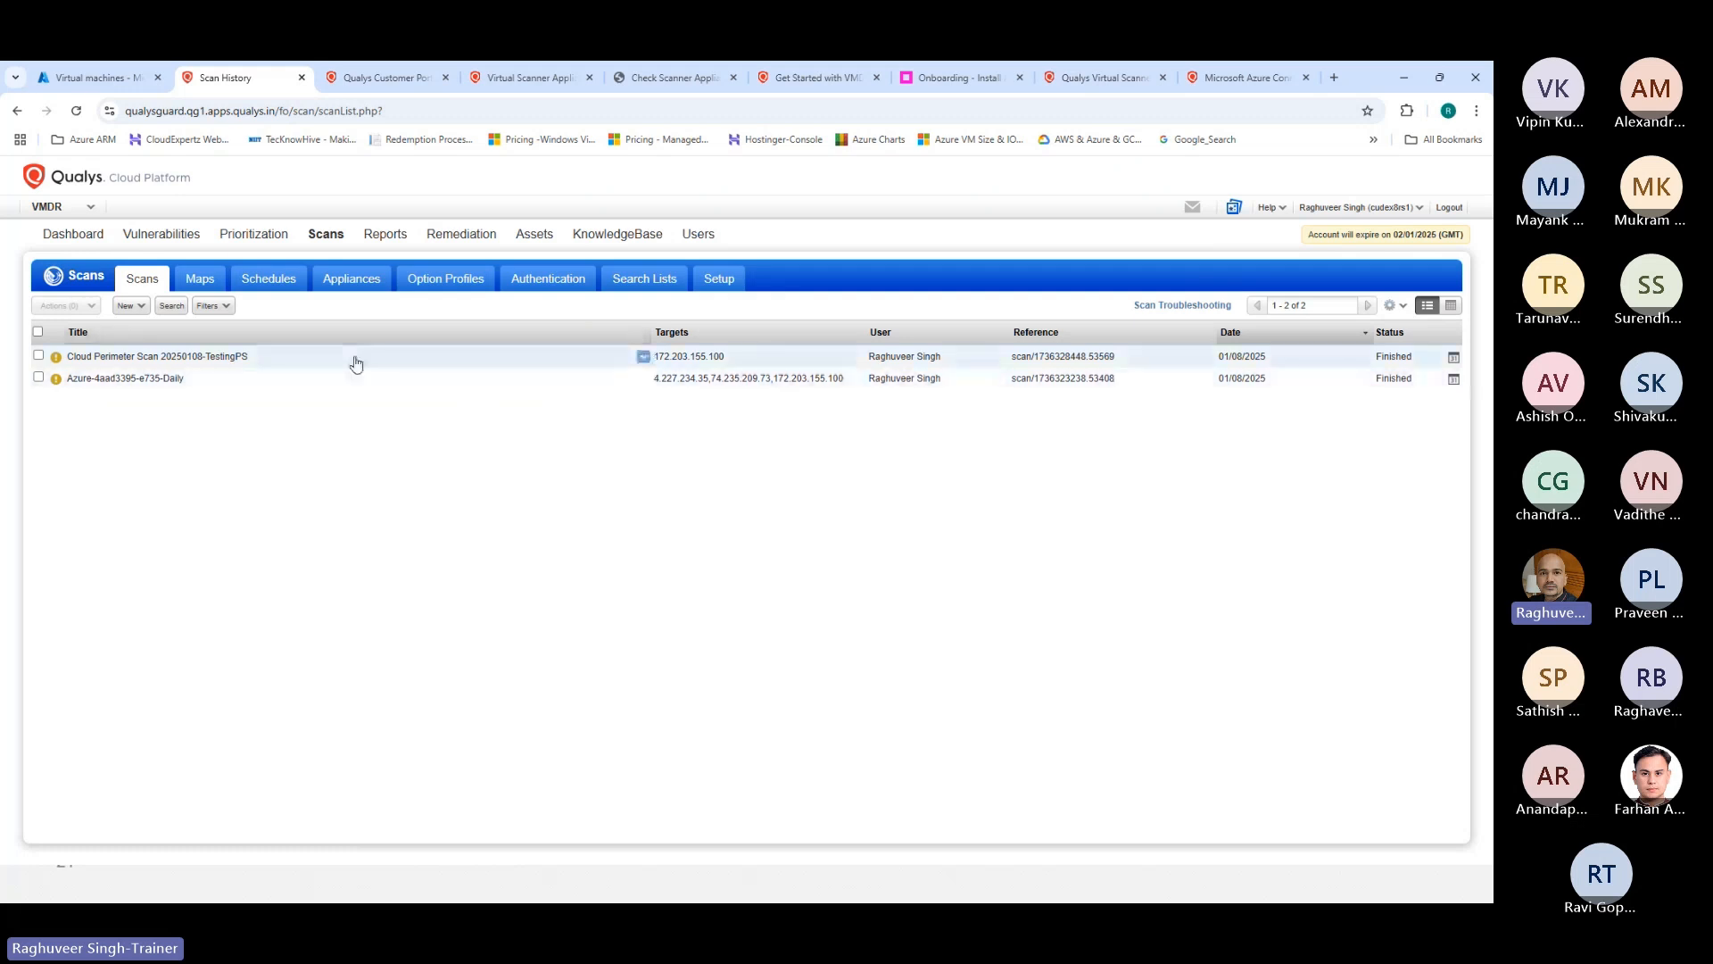
pyautogui.click(79, 113)
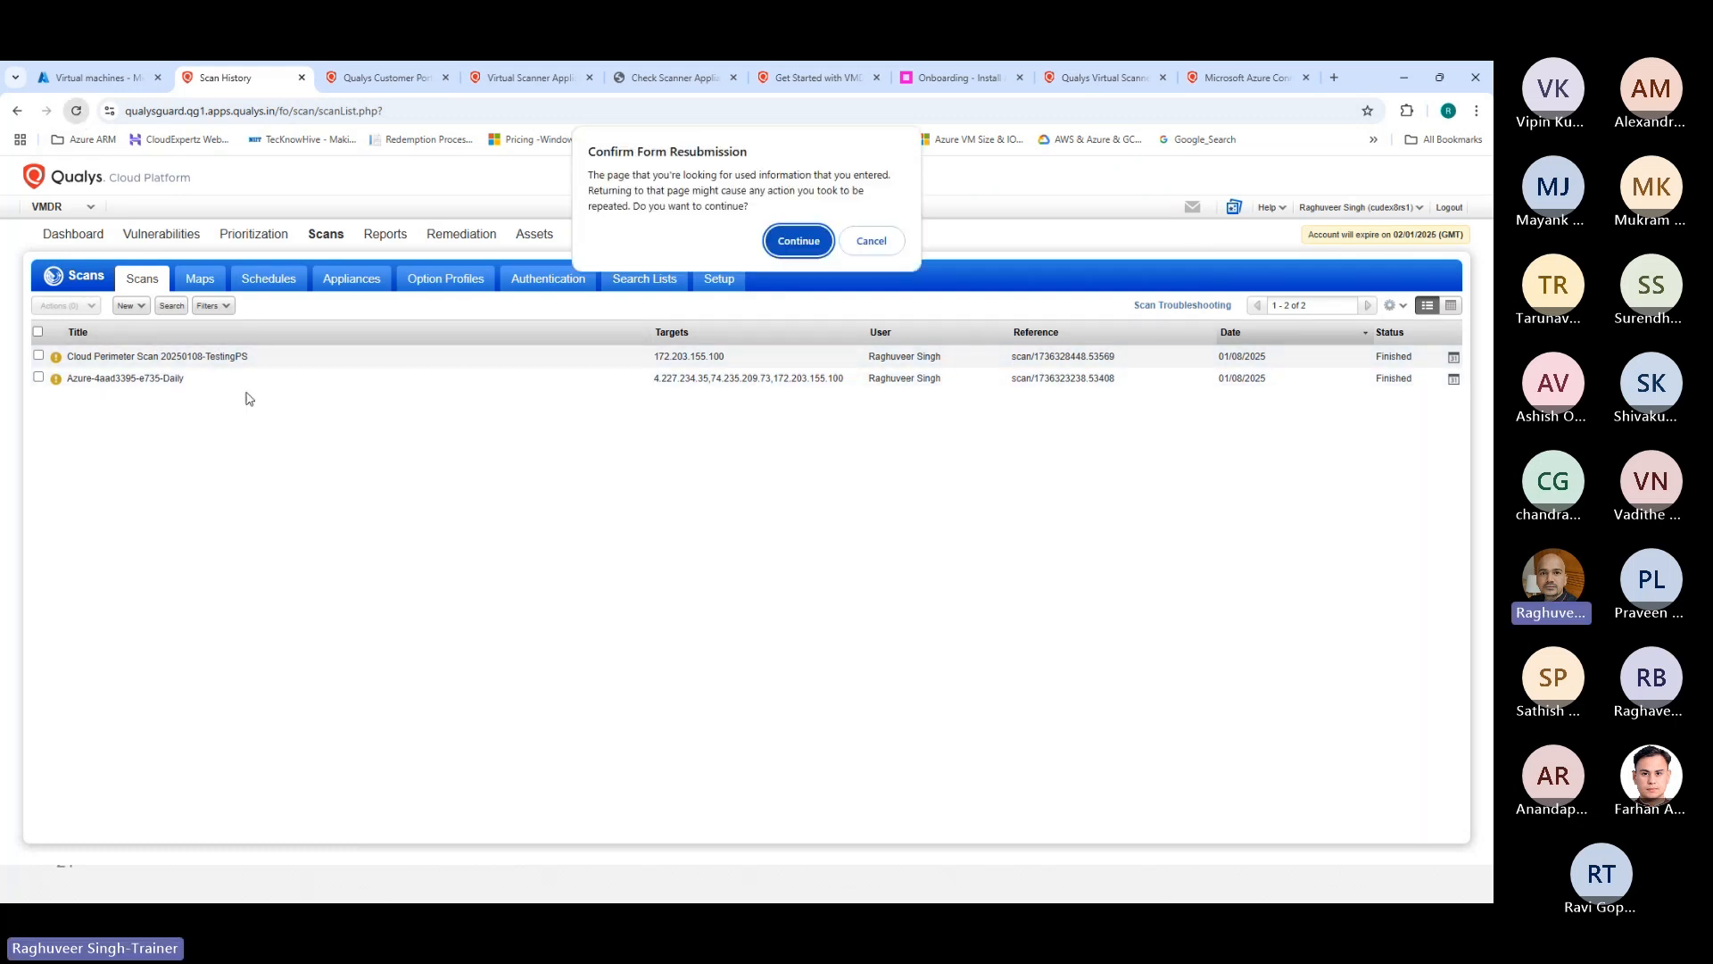
pyautogui.click(799, 240)
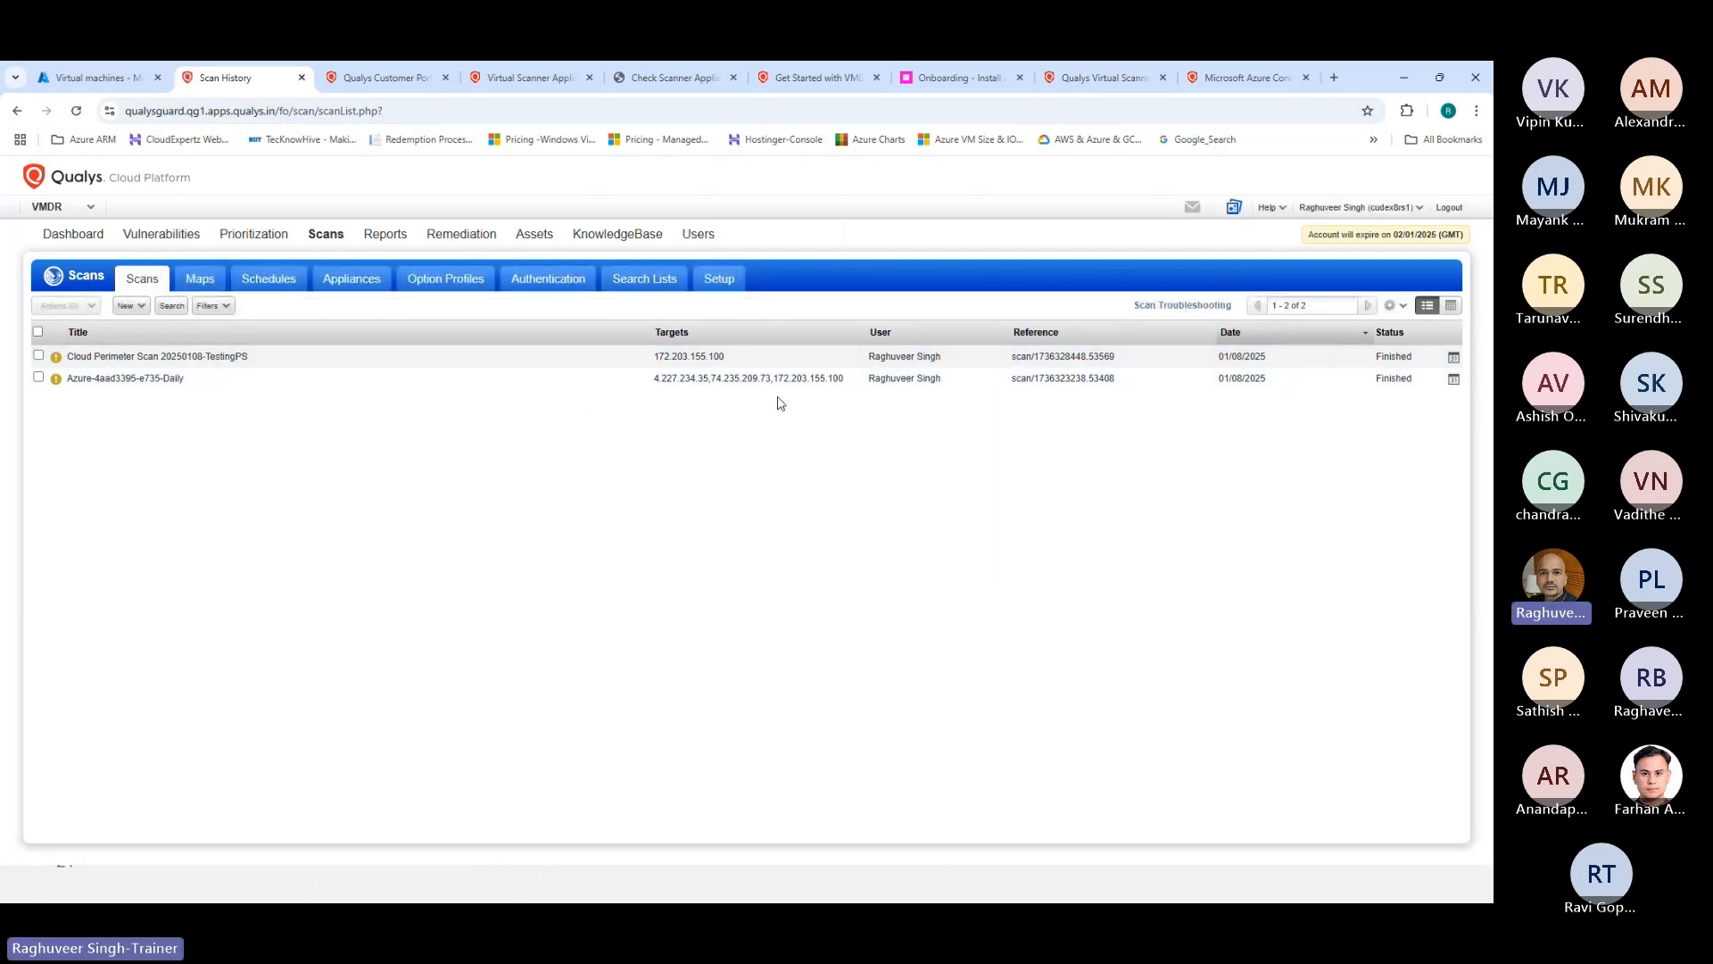
# Step: Check the TestingAgain scan's next launch among the schedules, and open its preview and quick actions in the scan list
pyautogui.click(268, 279)
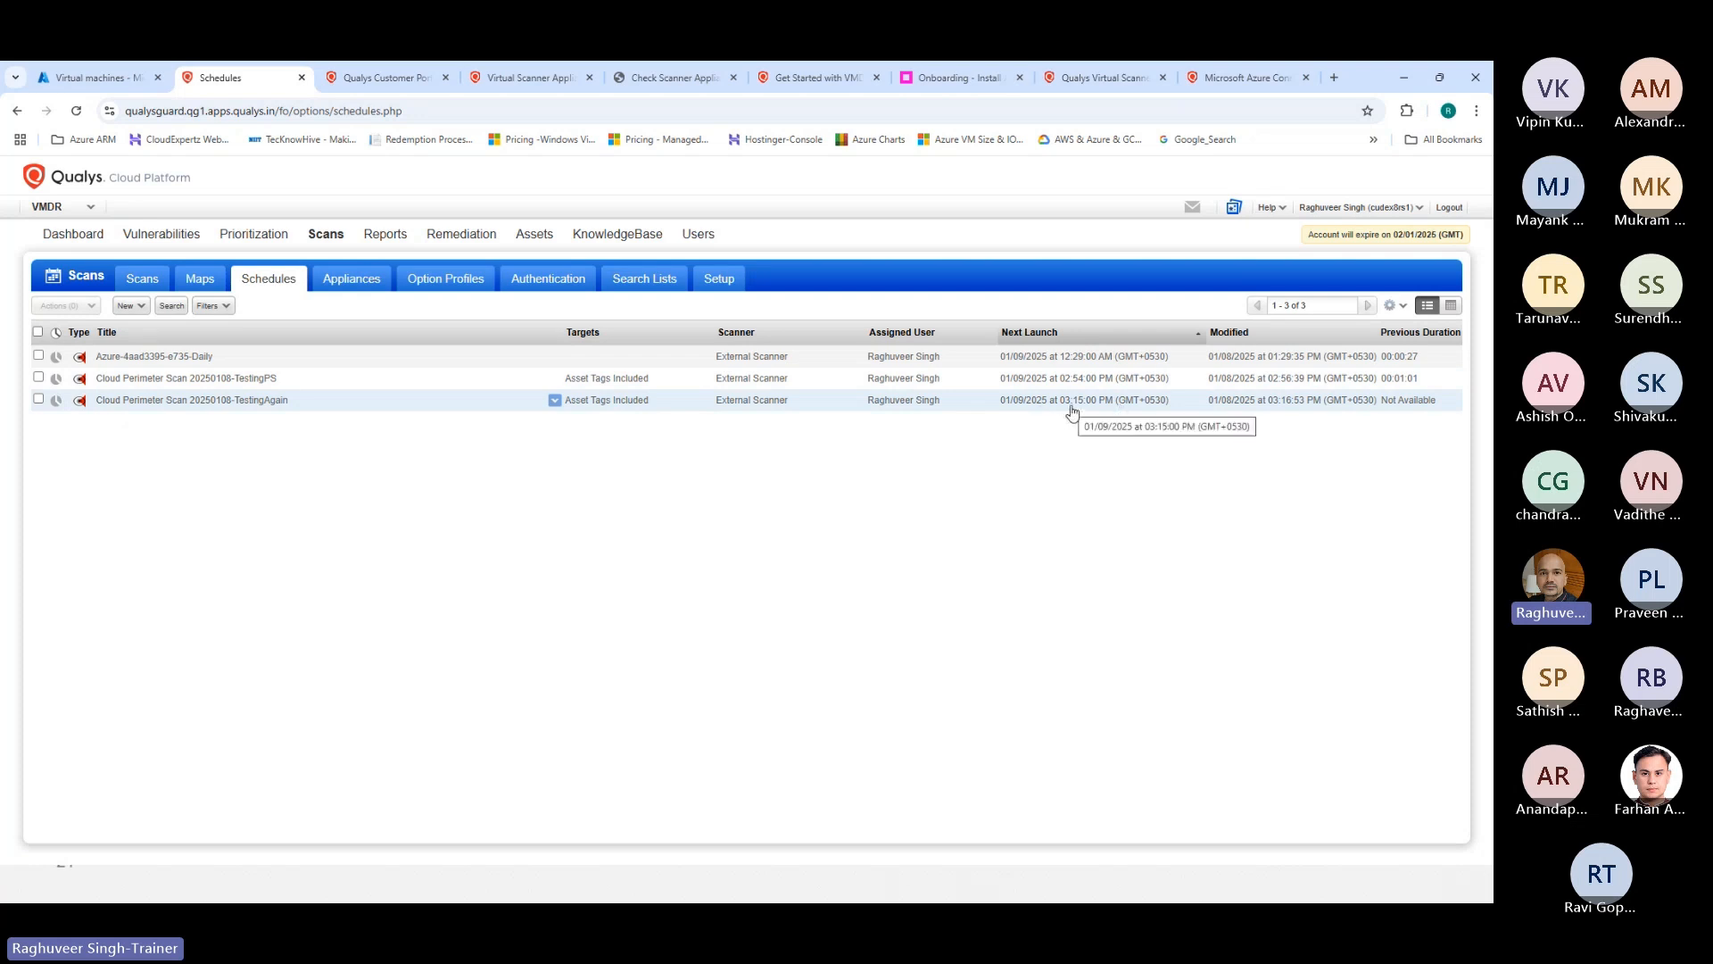
pyautogui.click(142, 279)
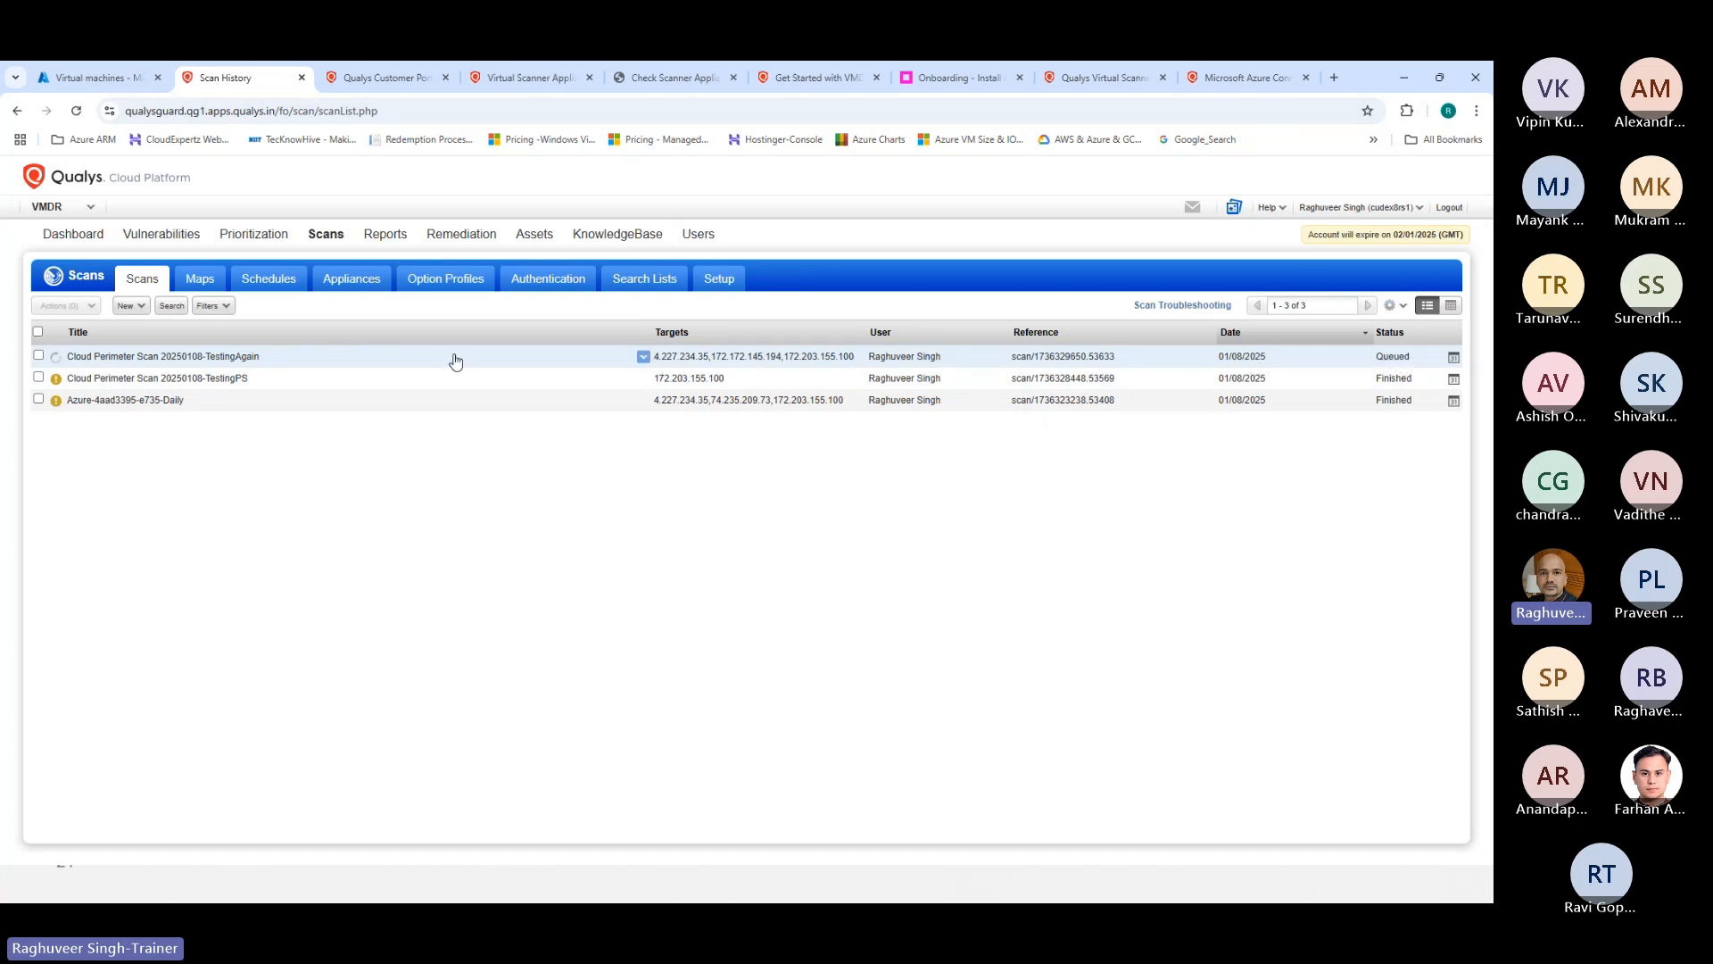
pyautogui.click(642, 356)
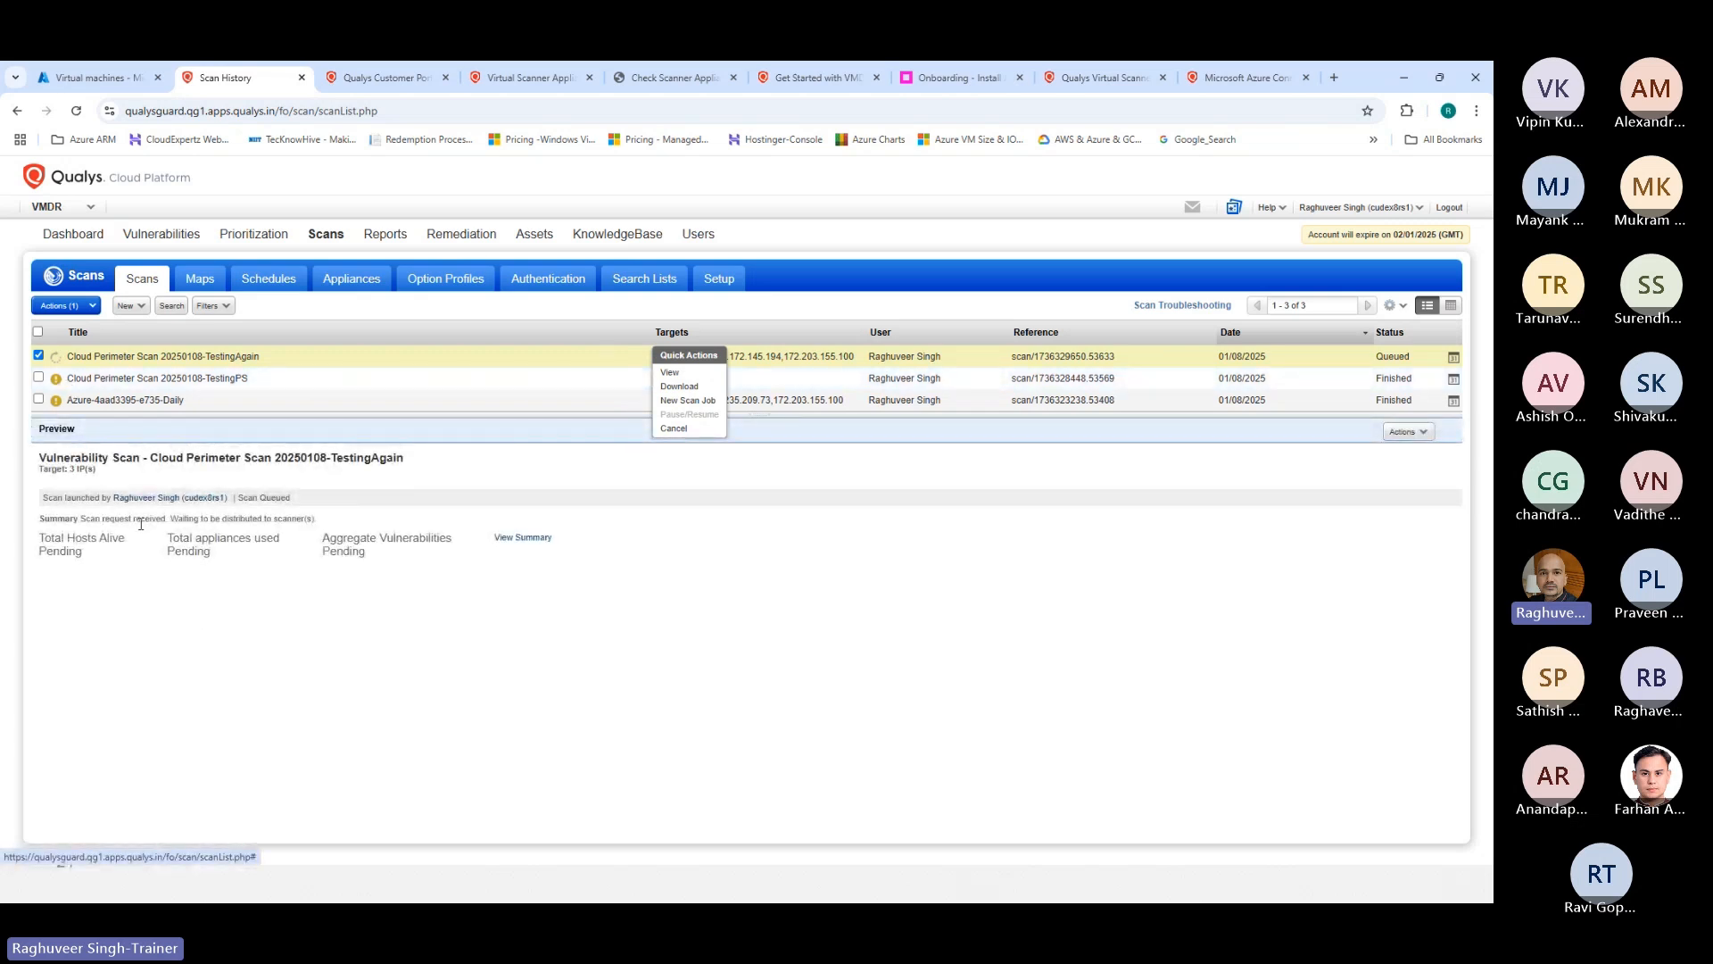
# Step: Examine the VMDR TruRisk dashboard's summary tiles, global cyber risk score and cloud posture widgets
pyautogui.click(660, 574)
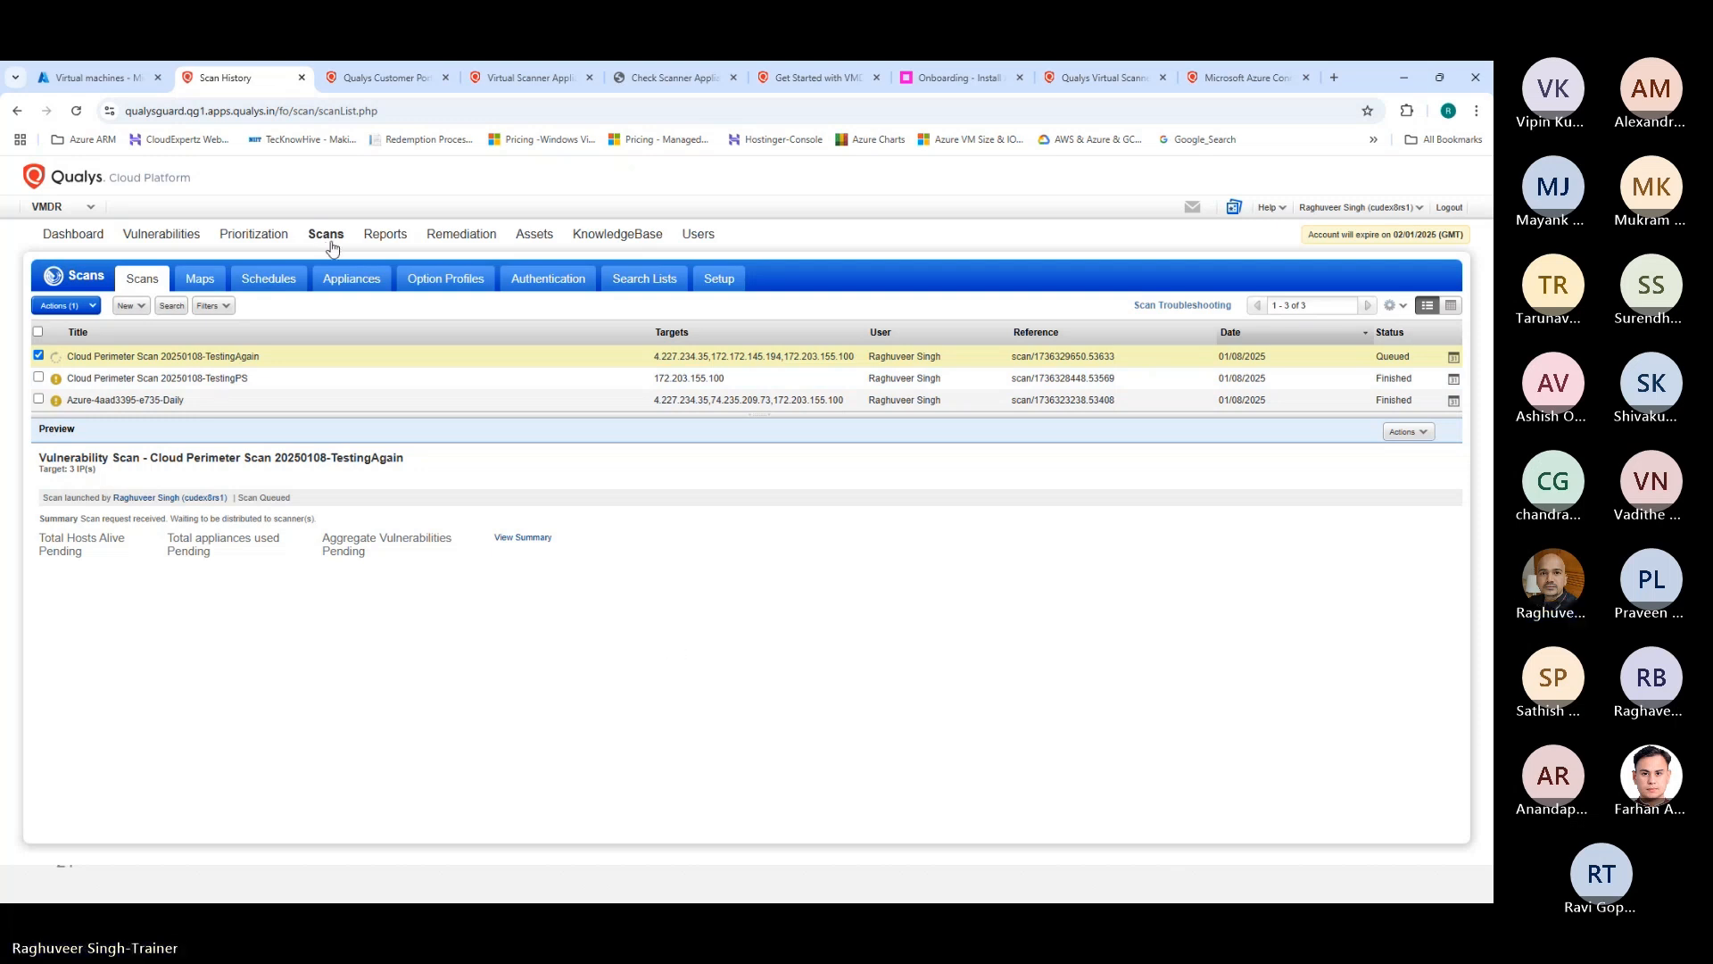
pyautogui.click(74, 236)
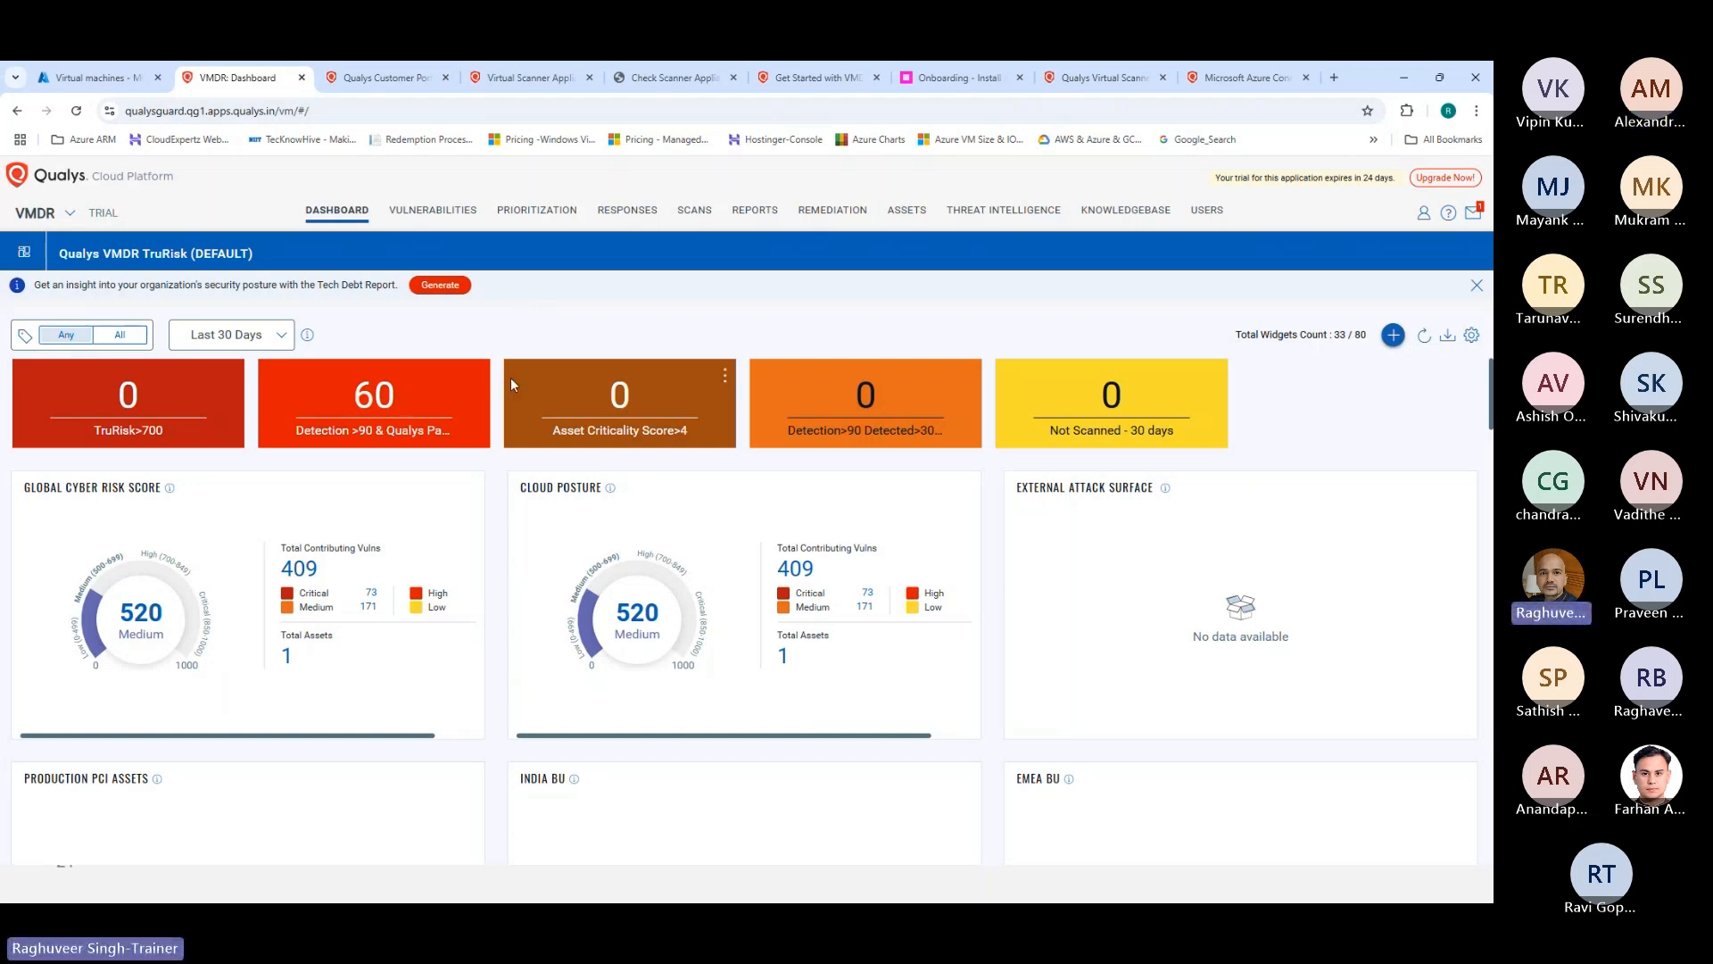
pyautogui.moveTo(462, 494)
pyautogui.click(694, 210)
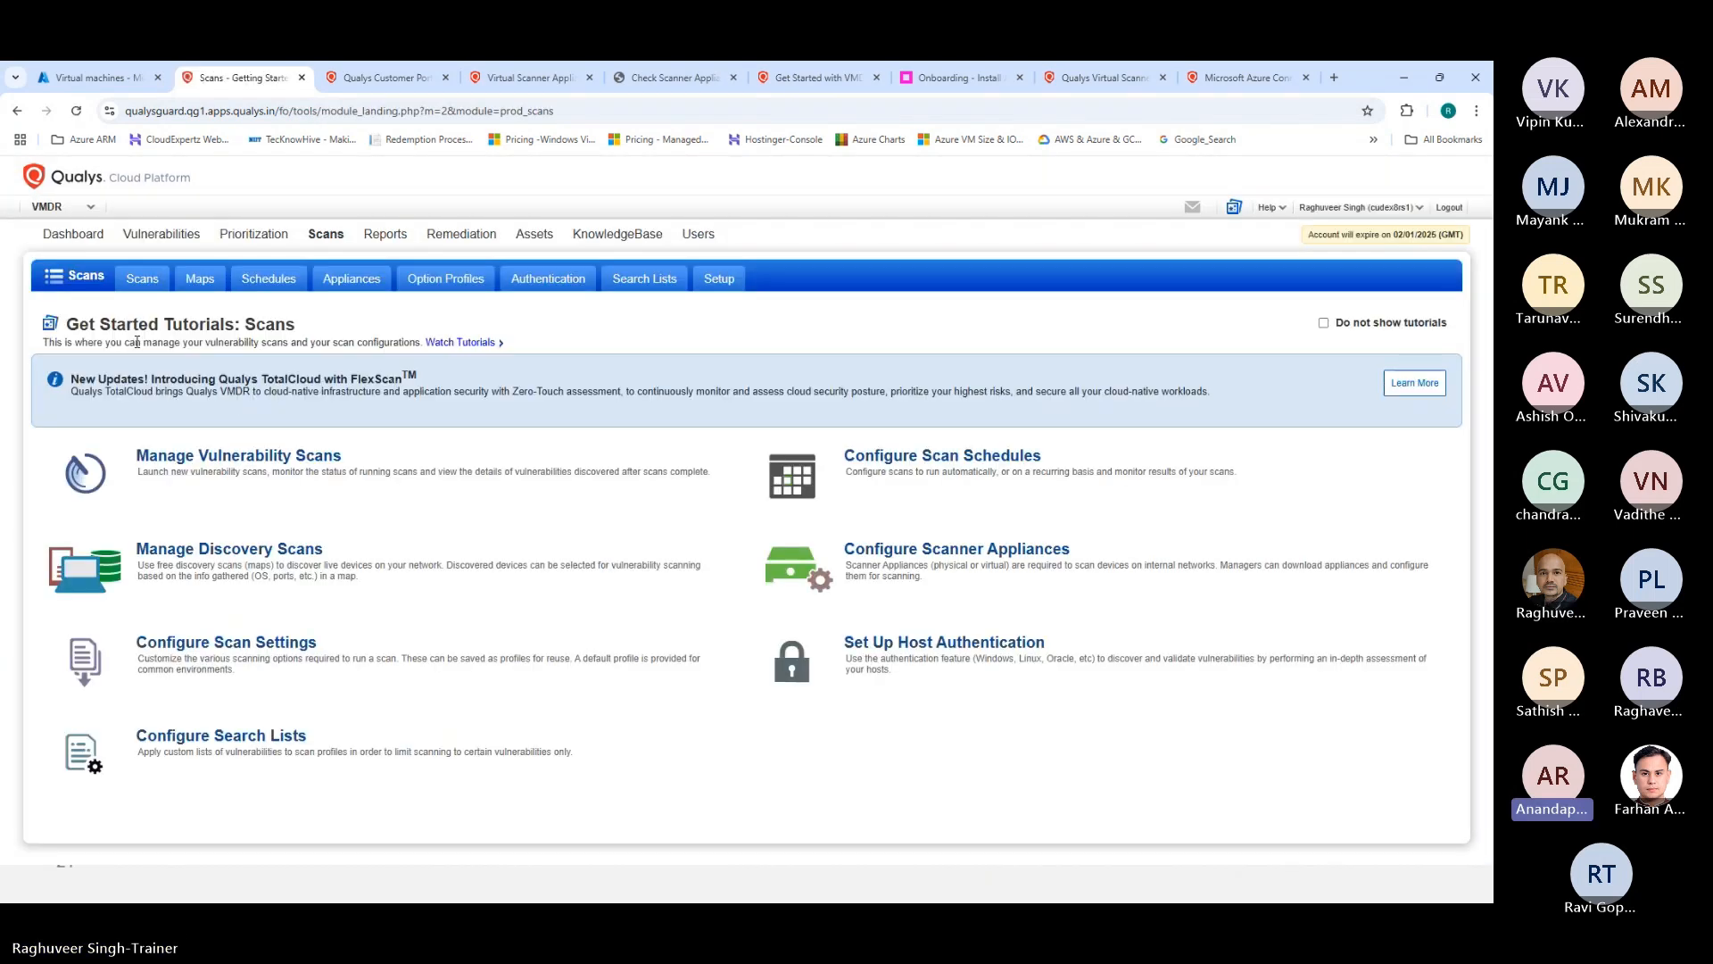
pyautogui.click(71, 235)
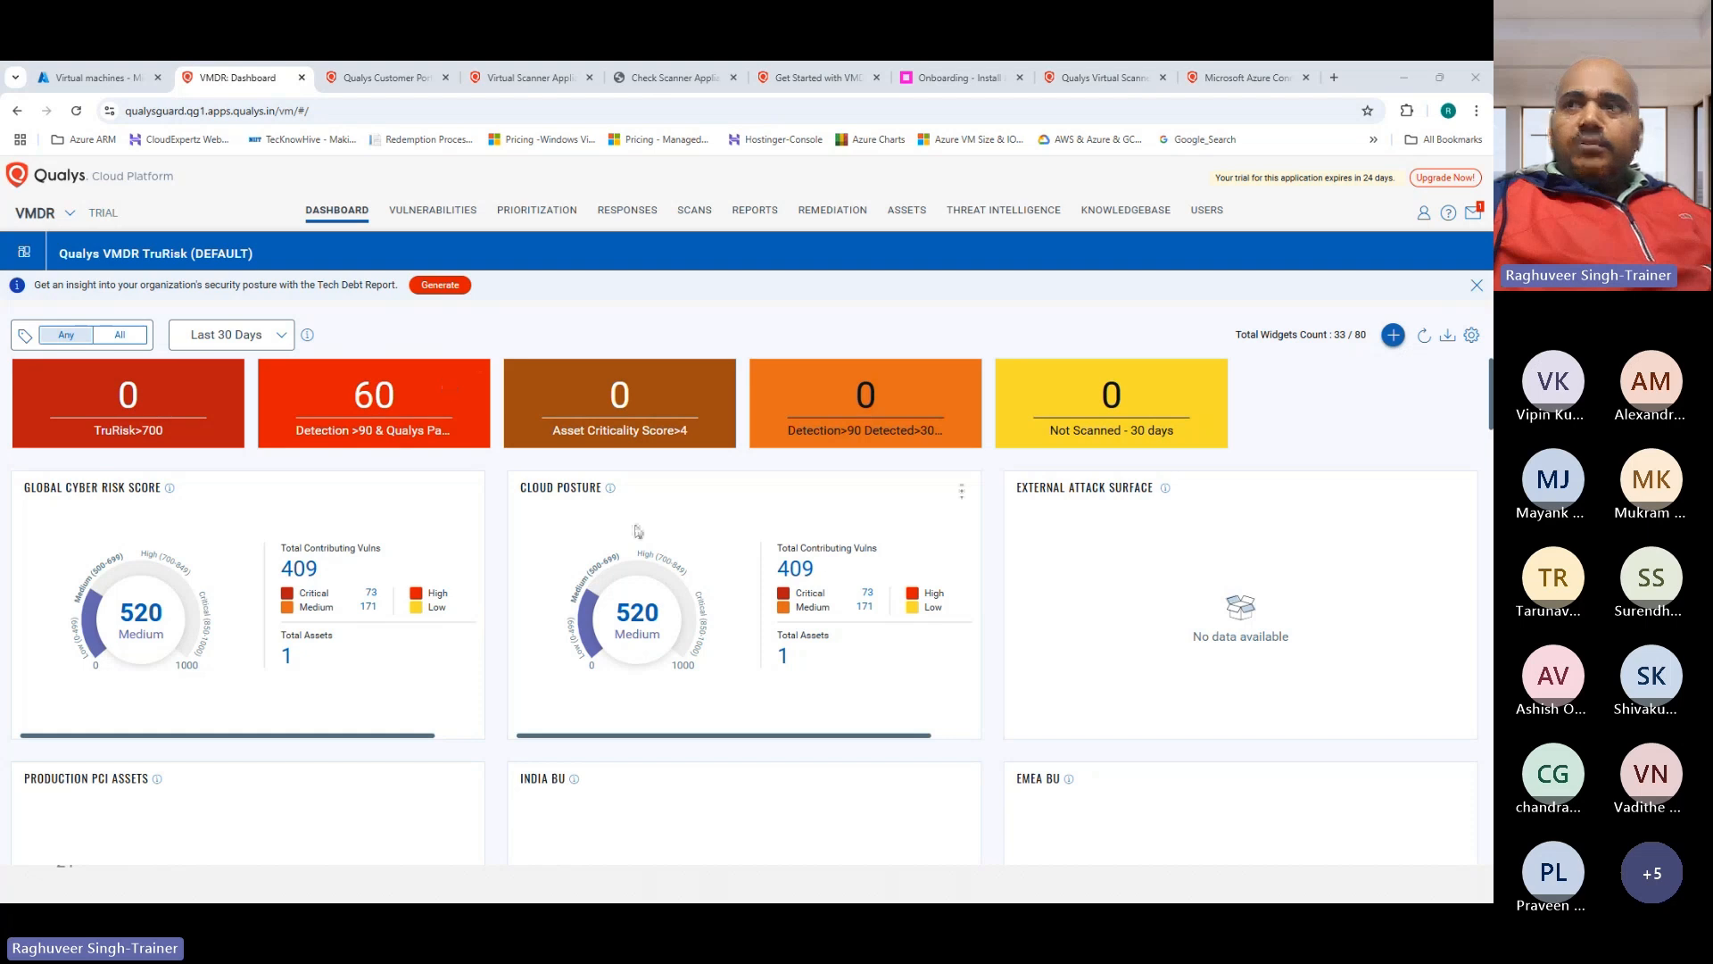
pyautogui.scroll(-1, 823, 580)
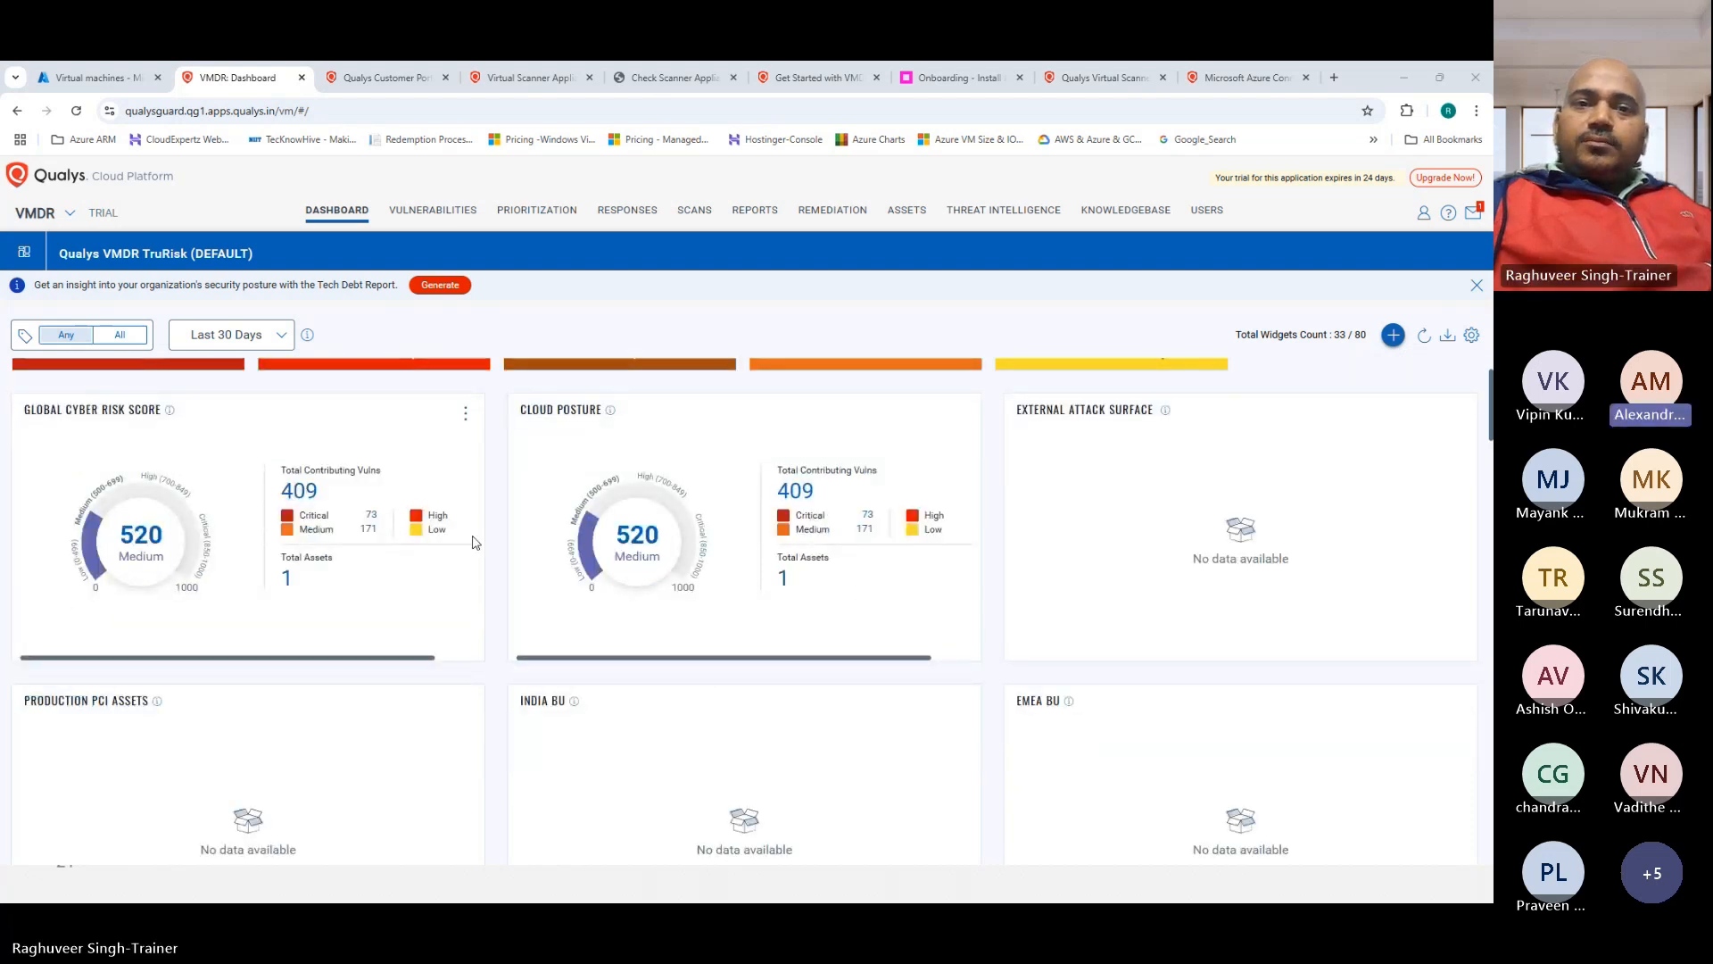
pyautogui.scroll(1, 475, 541)
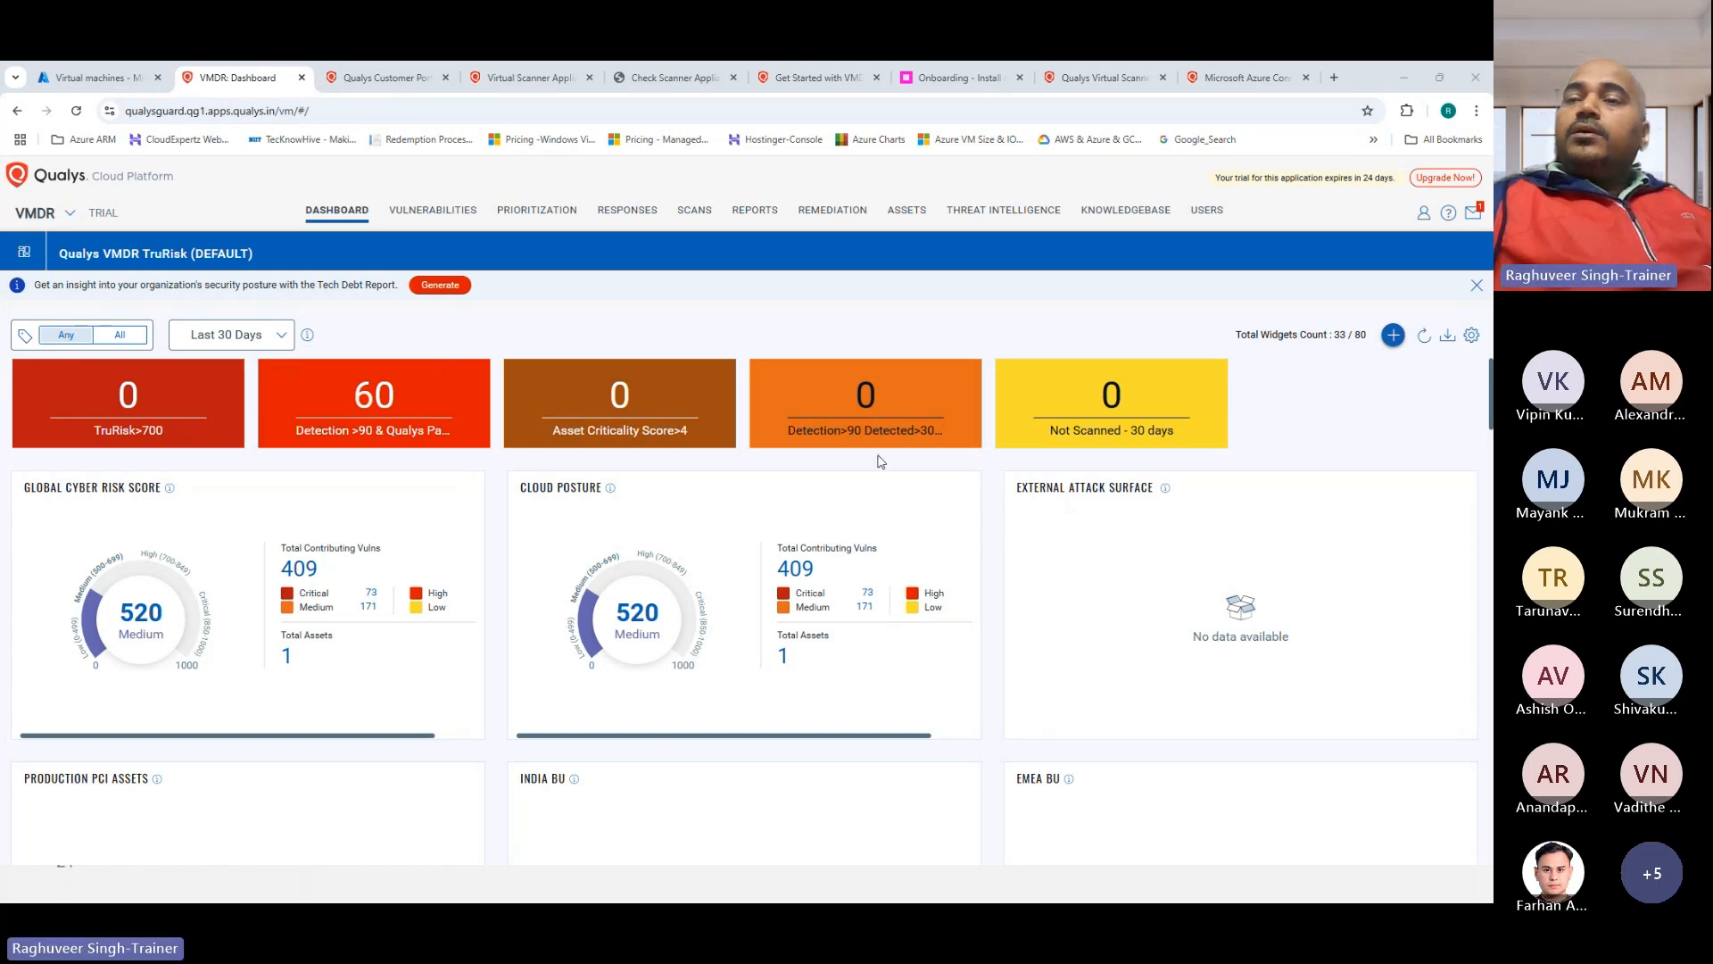
pyautogui.scroll(-1, 423, 394)
pyautogui.scroll(-5, 501, 474)
pyautogui.scroll(6, 600, 432)
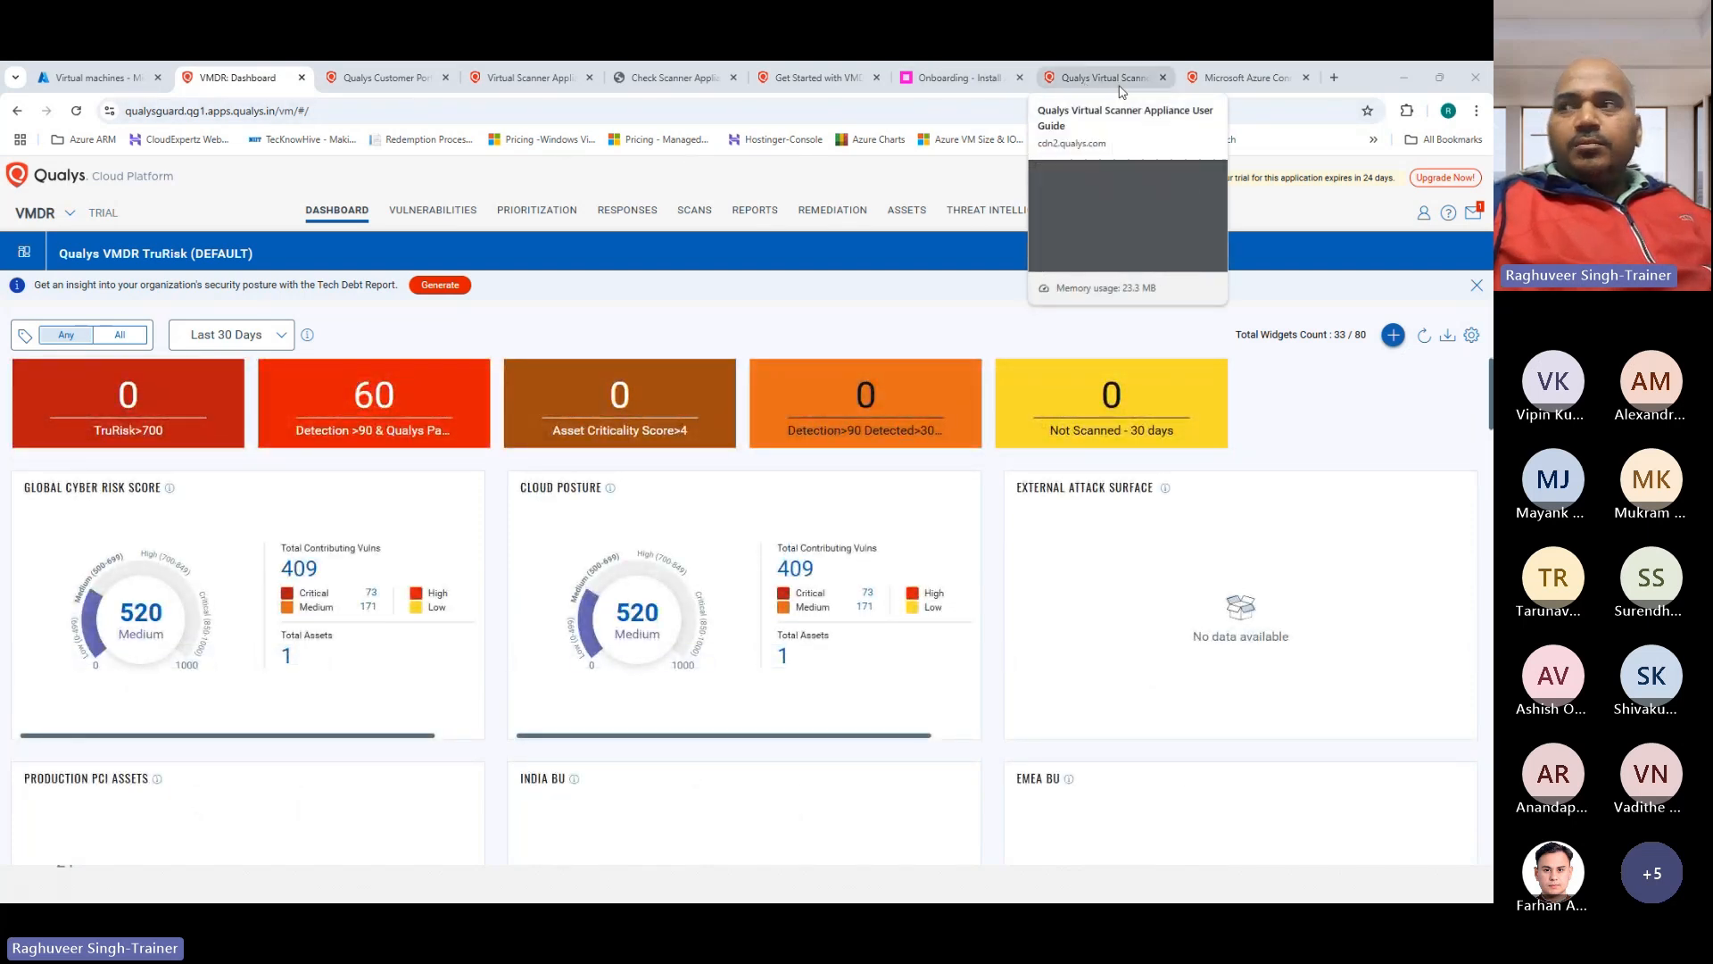
# Step: Switch to the Session_Transcript_Jan062025 document in Word and insert a new line below the red note on the 4-hour perimeter scan limit
pyautogui.hotkey('alt', 'Tab')
pyautogui.scroll(-5, 534, 413)
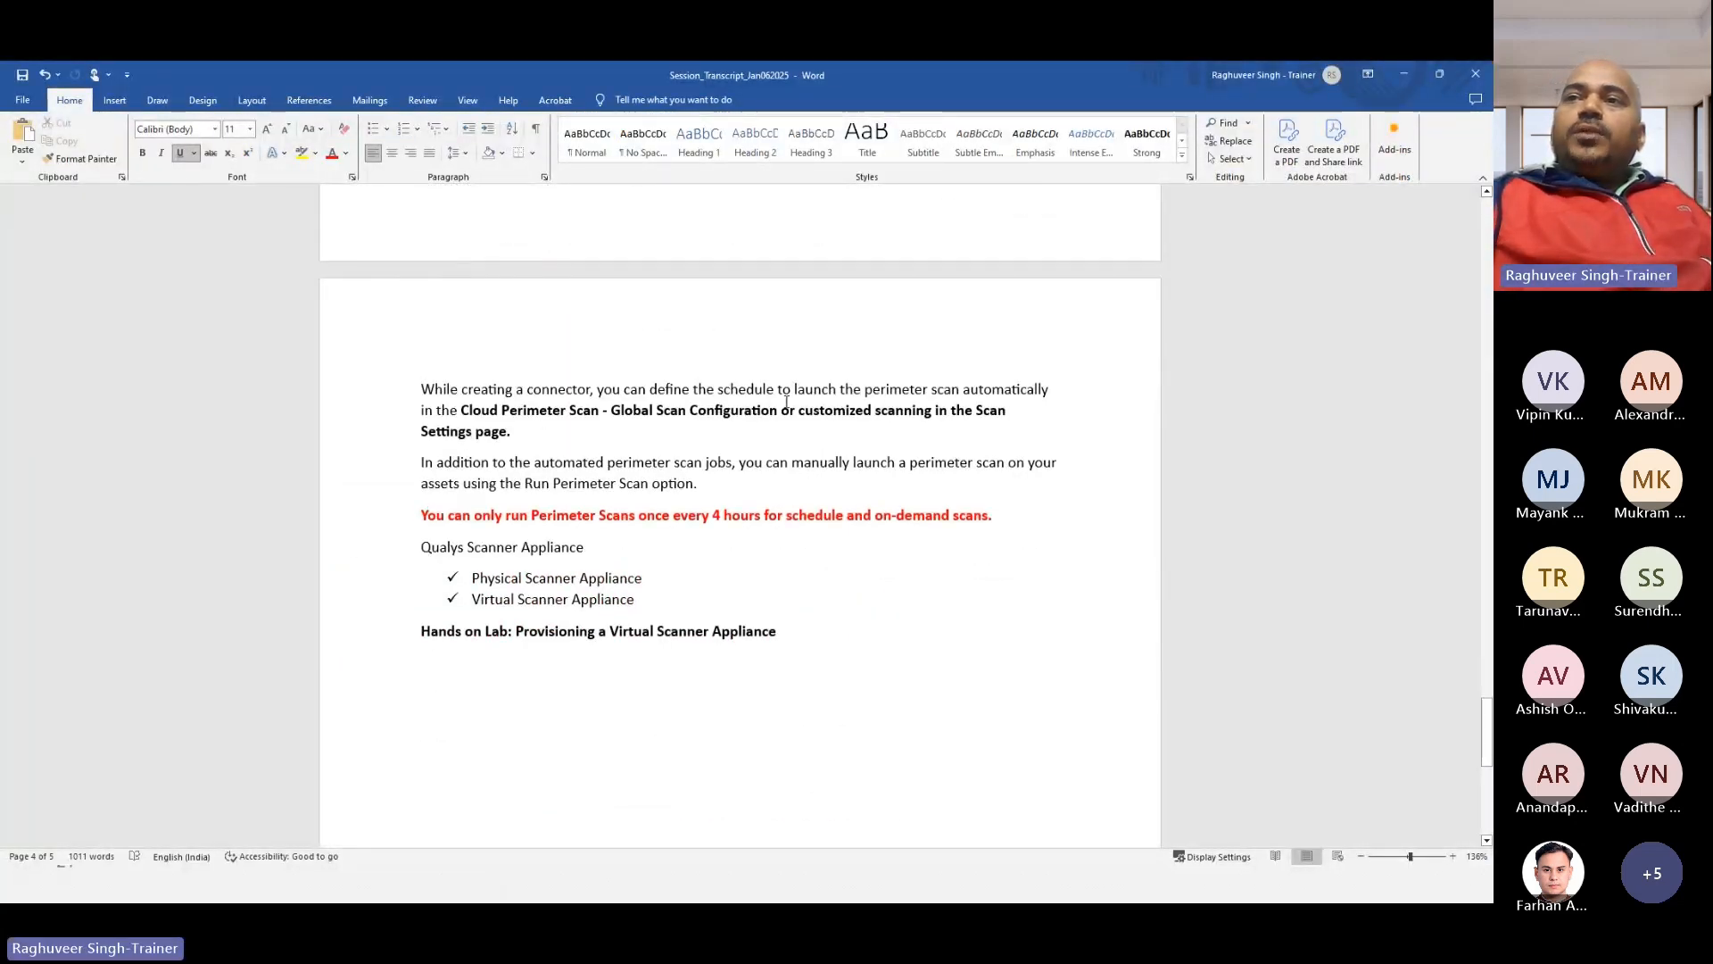
pyautogui.scroll(-2, 434, 476)
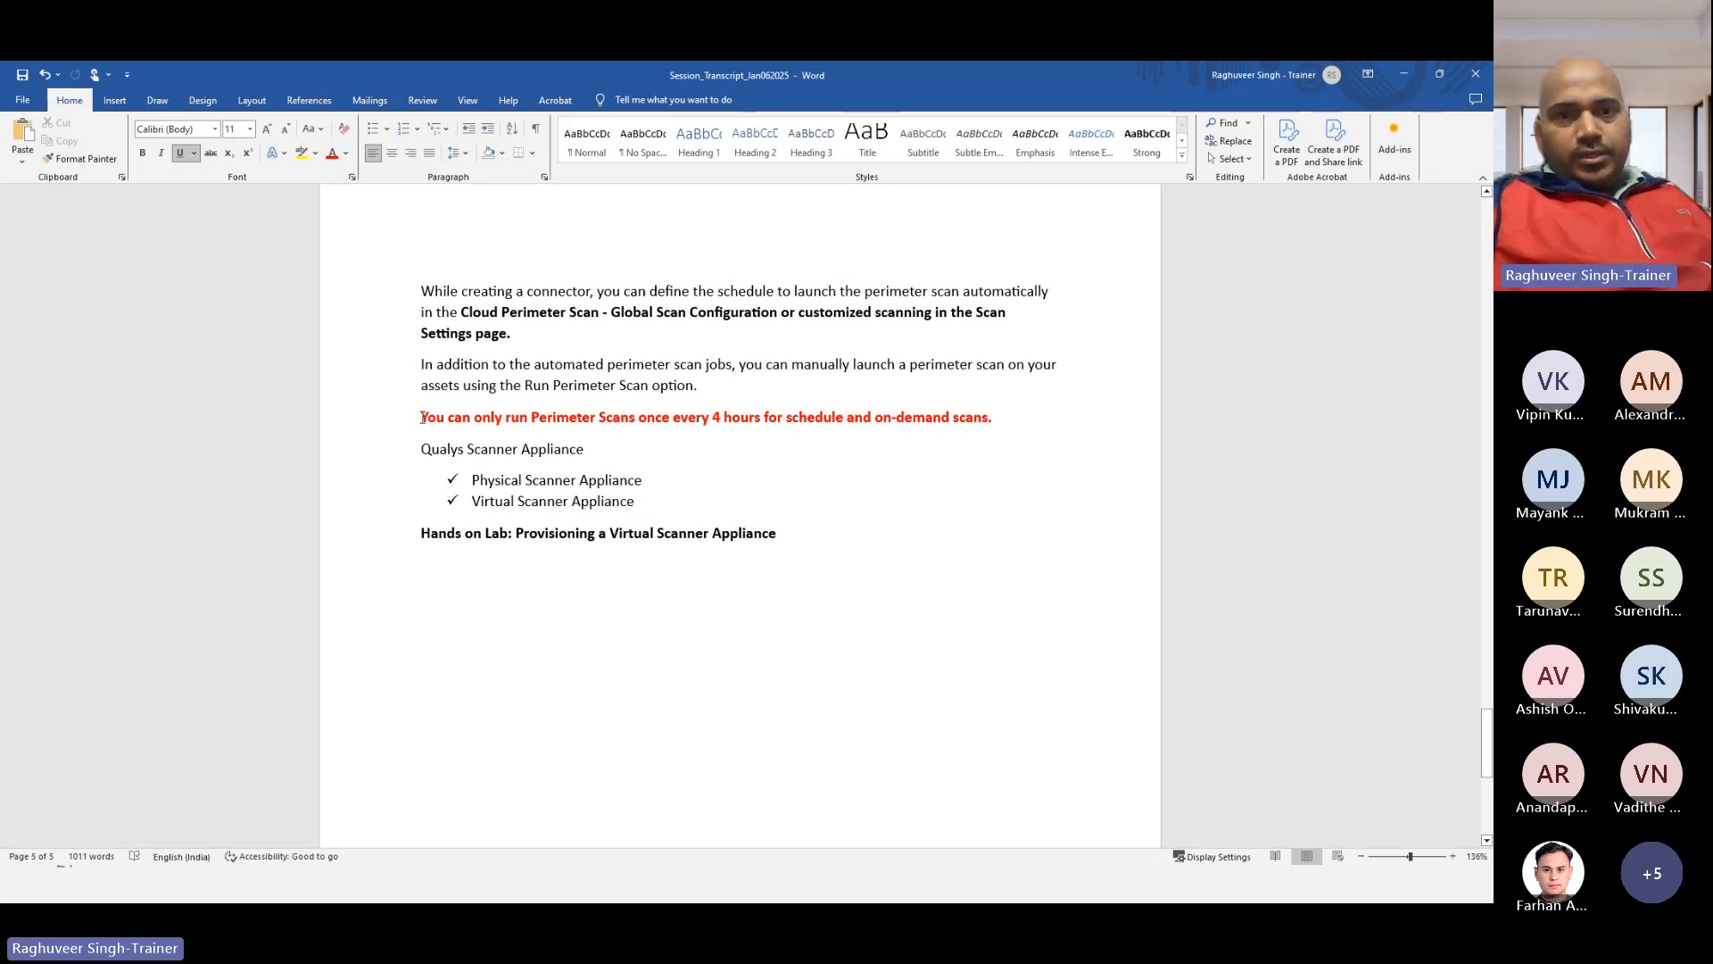
pyautogui.click(1012, 419)
pyautogui.press('Return')
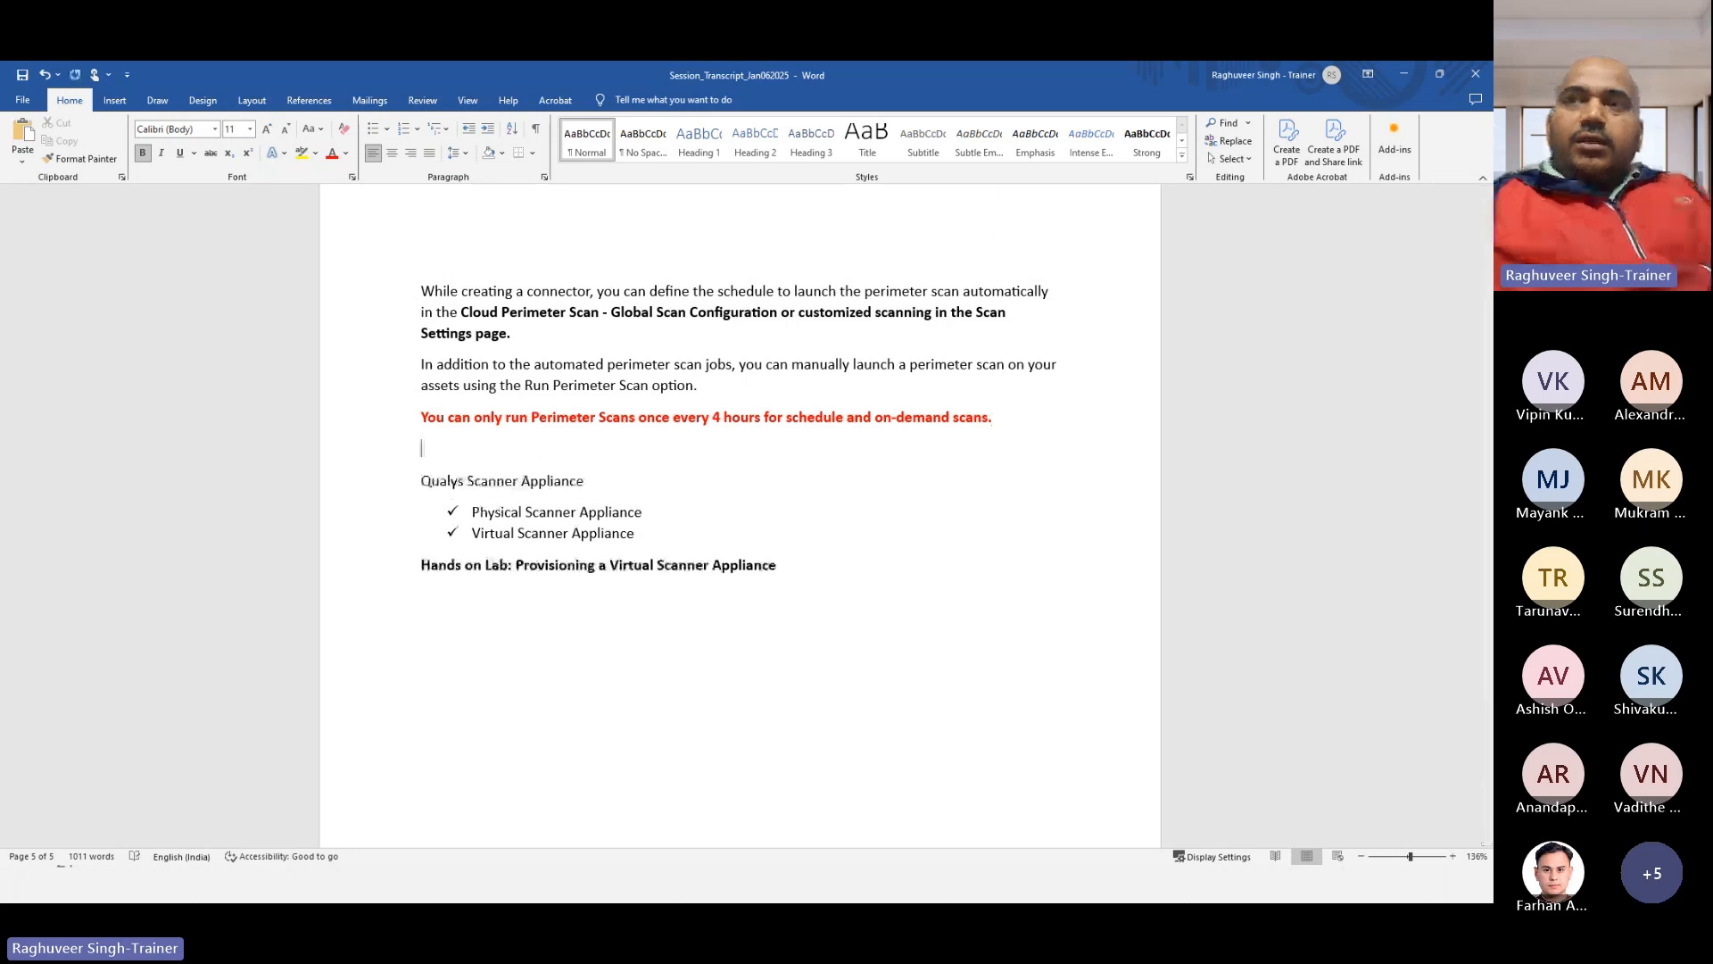
pyautogui.write('In')
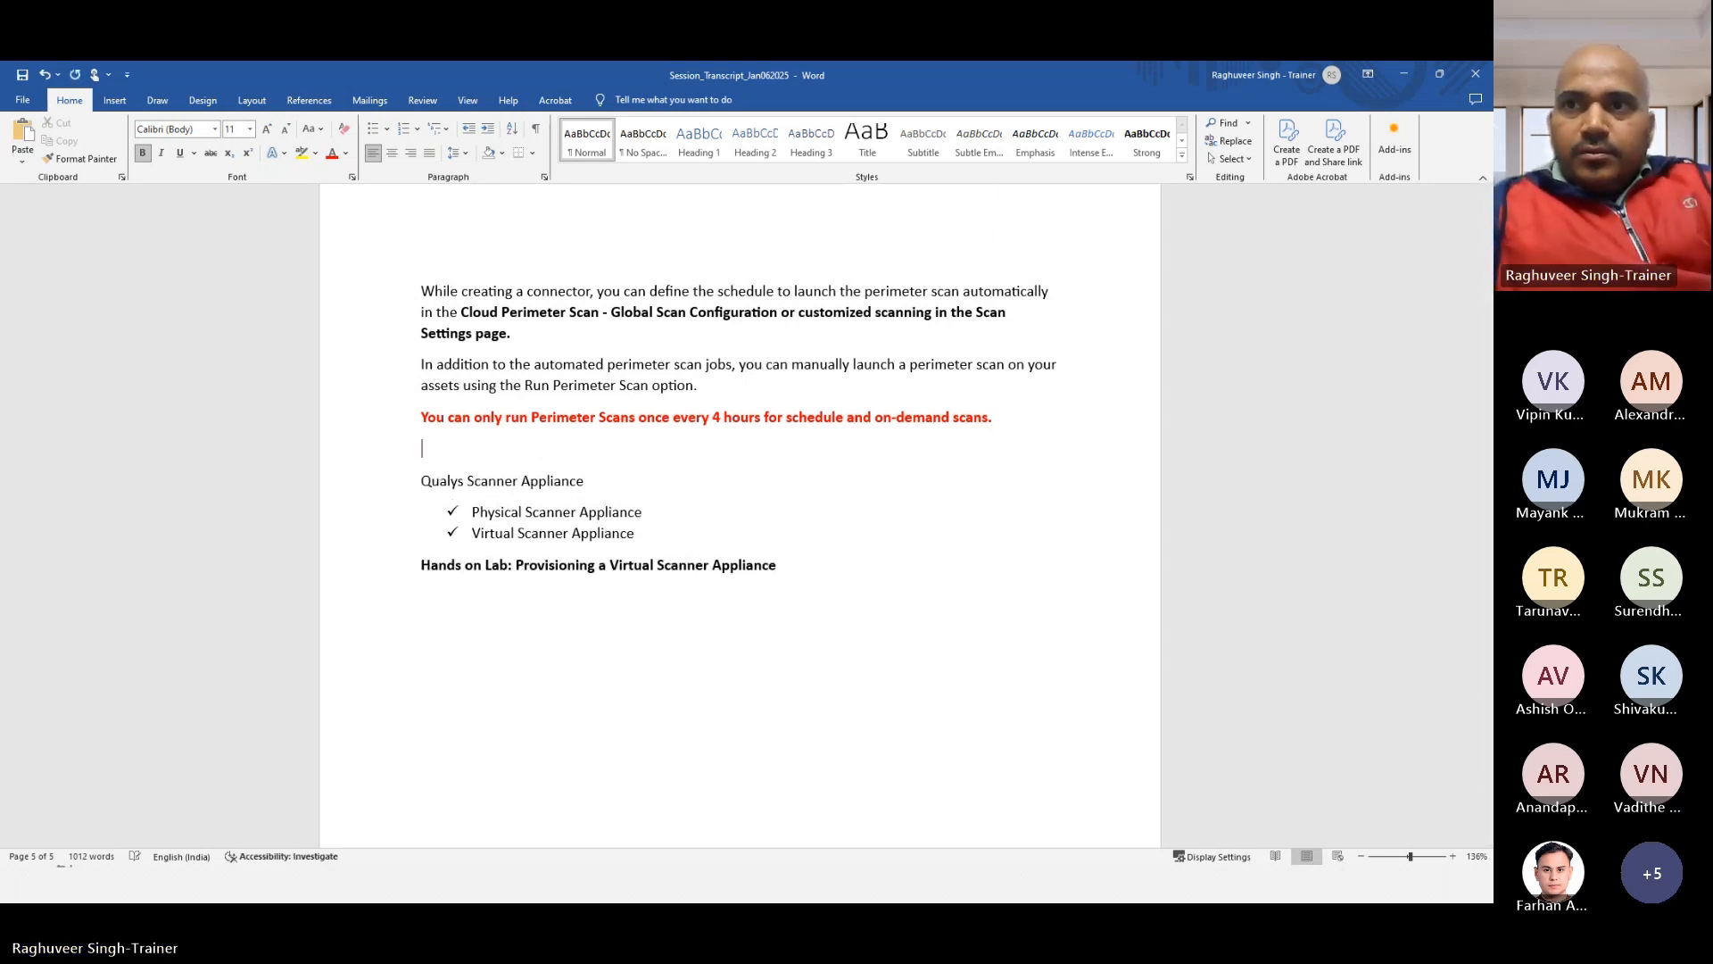
pyautogui.press('BackSpace')
pyautogui.press('BackSpace')
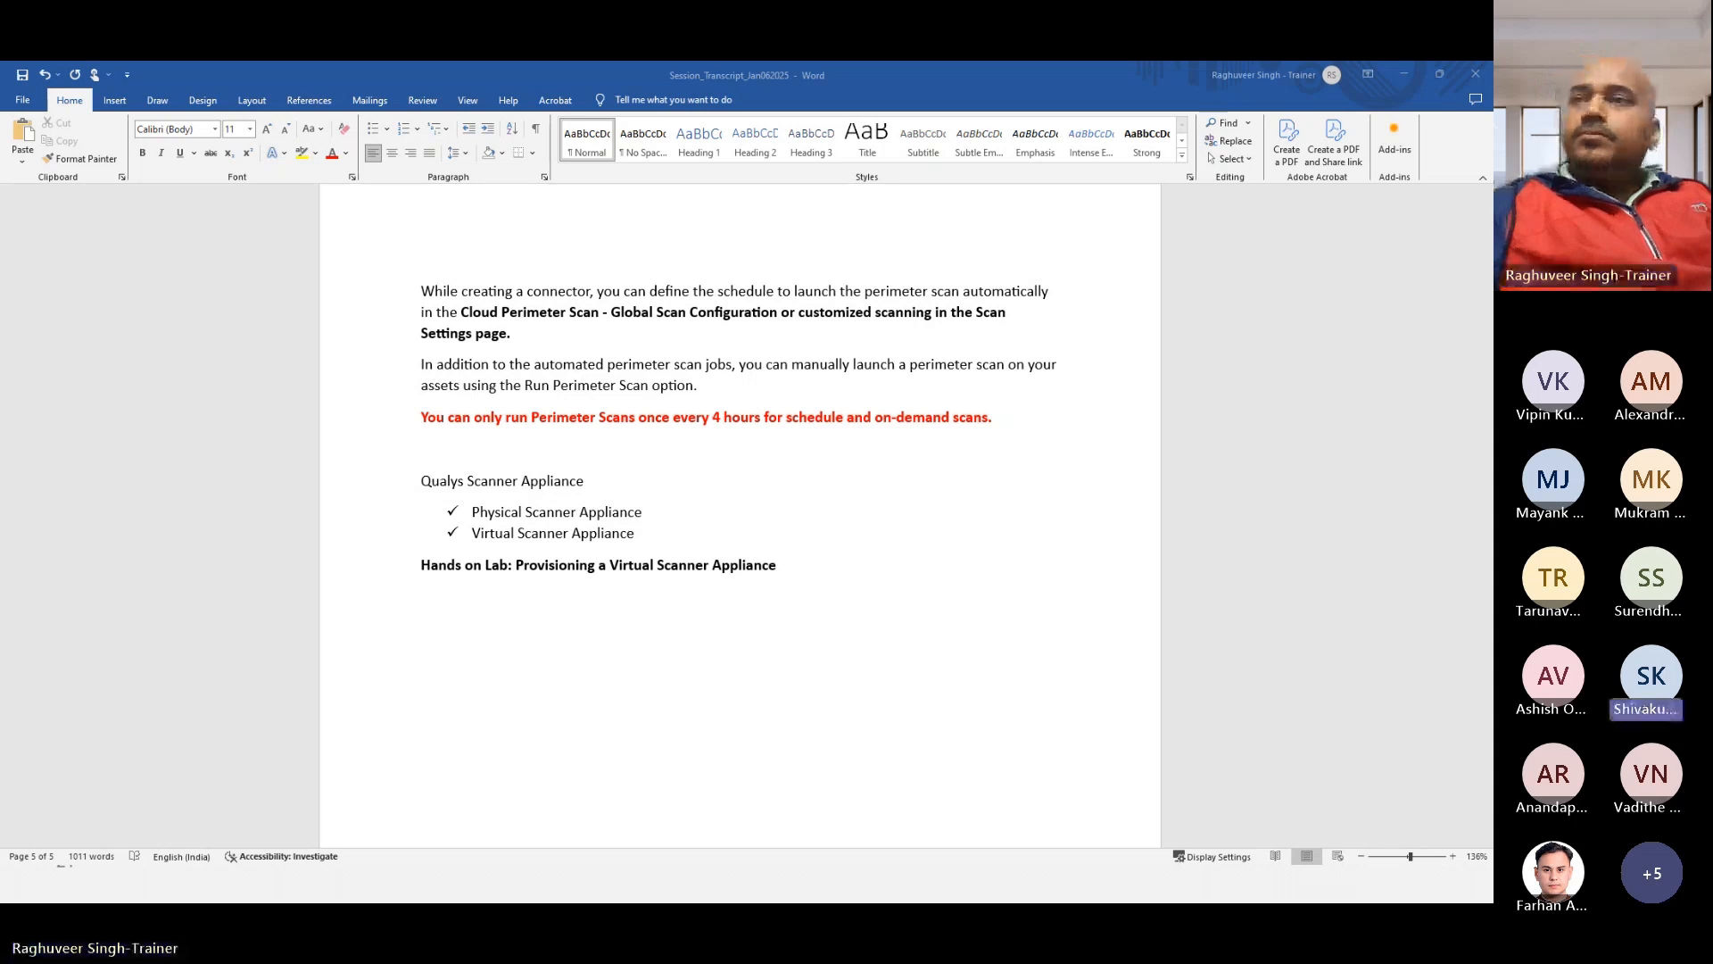
pyautogui.click(1406, 71)
pyautogui.hotkey('alt', 'Tab')
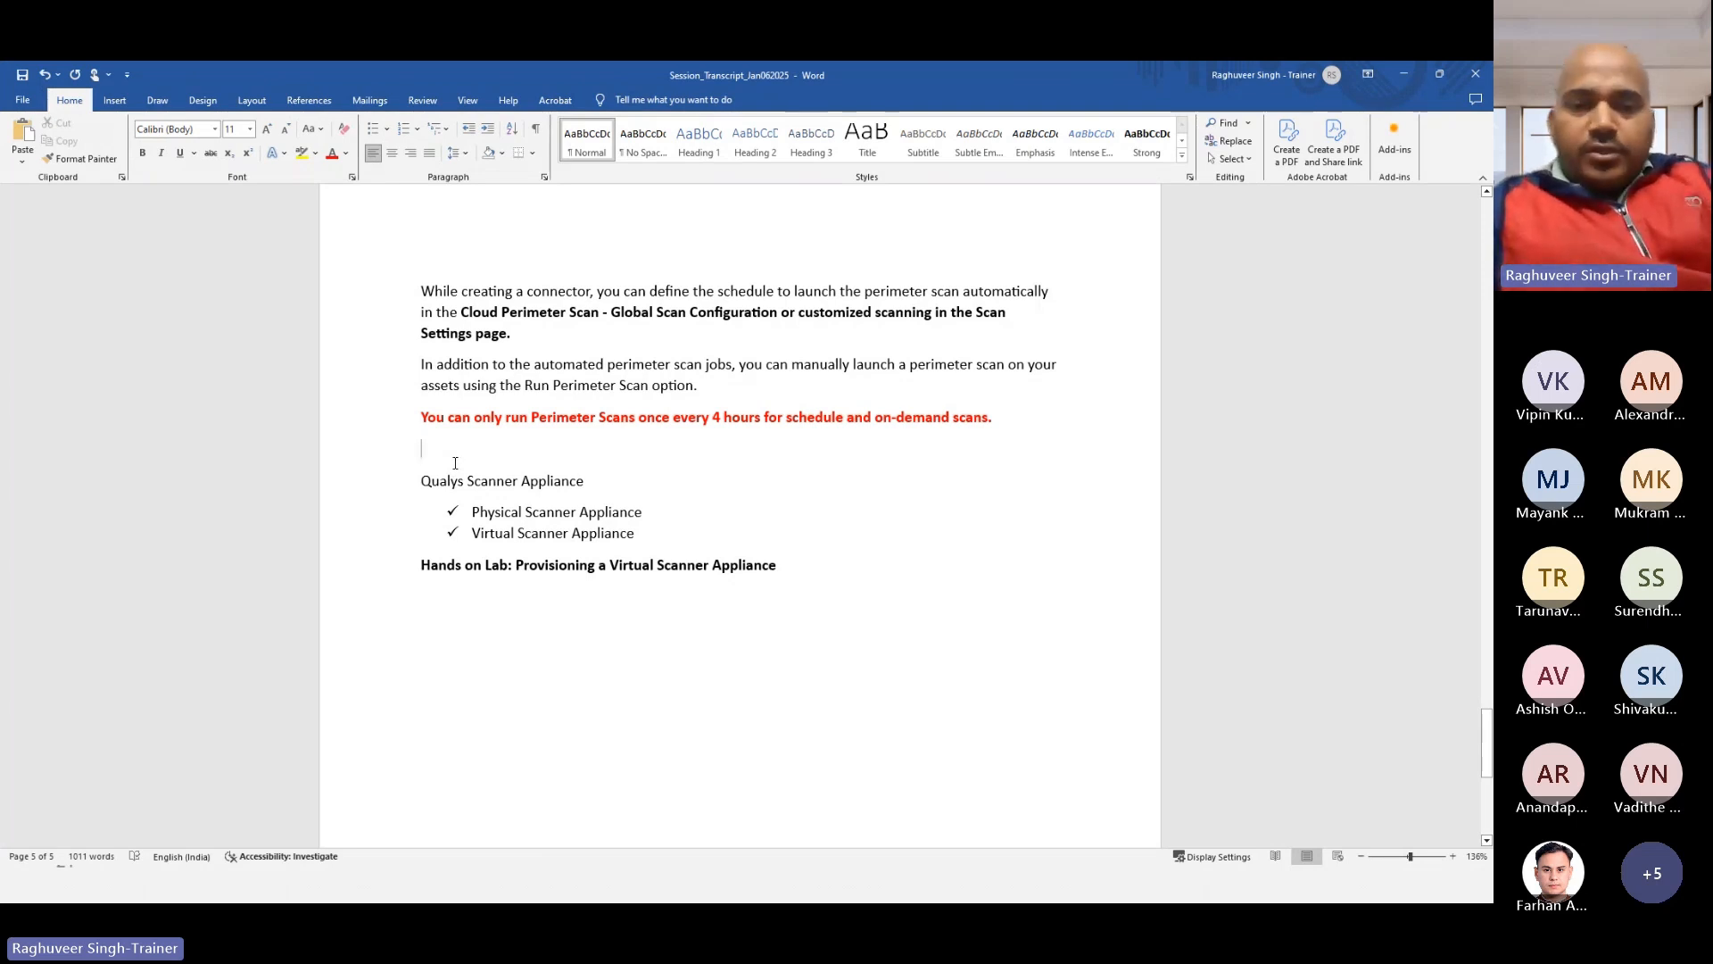
# Step: Enter the heading "Limitation of Perimeter Scan" on the empty line below the red note
pyautogui.write('Limitationof')
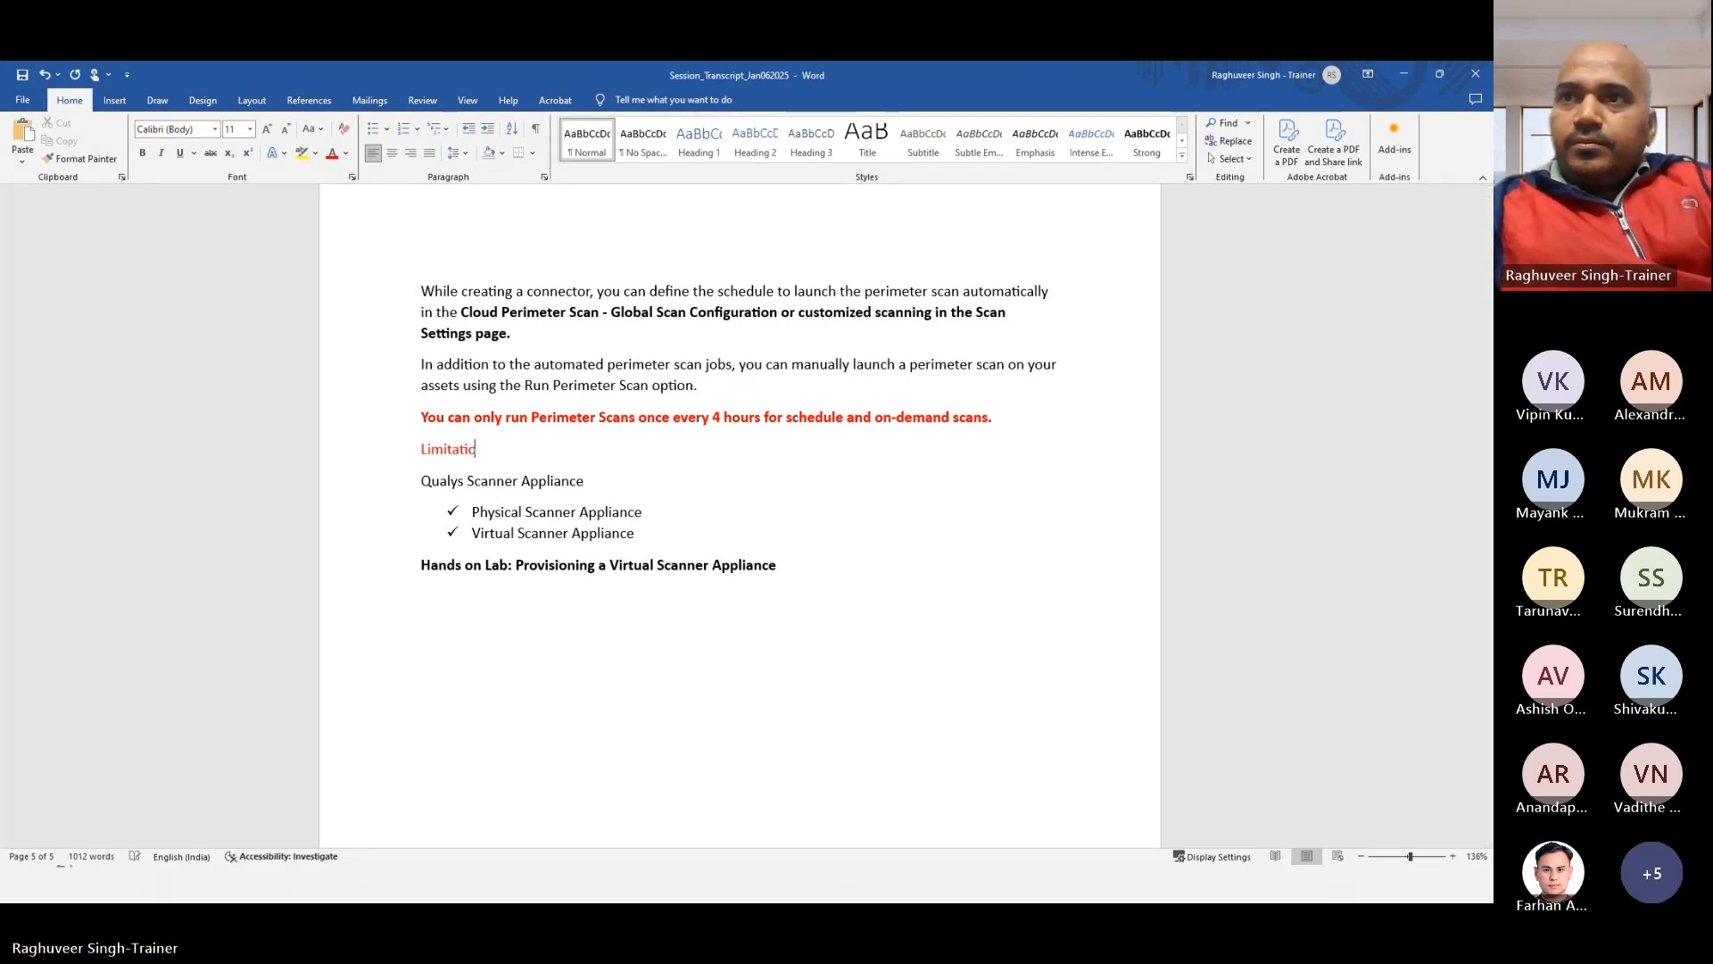
pyautogui.press('BackSpace')
pyautogui.press('BackSpace')
pyautogui.press('BackSpace')
pyautogui.write('of Pe')
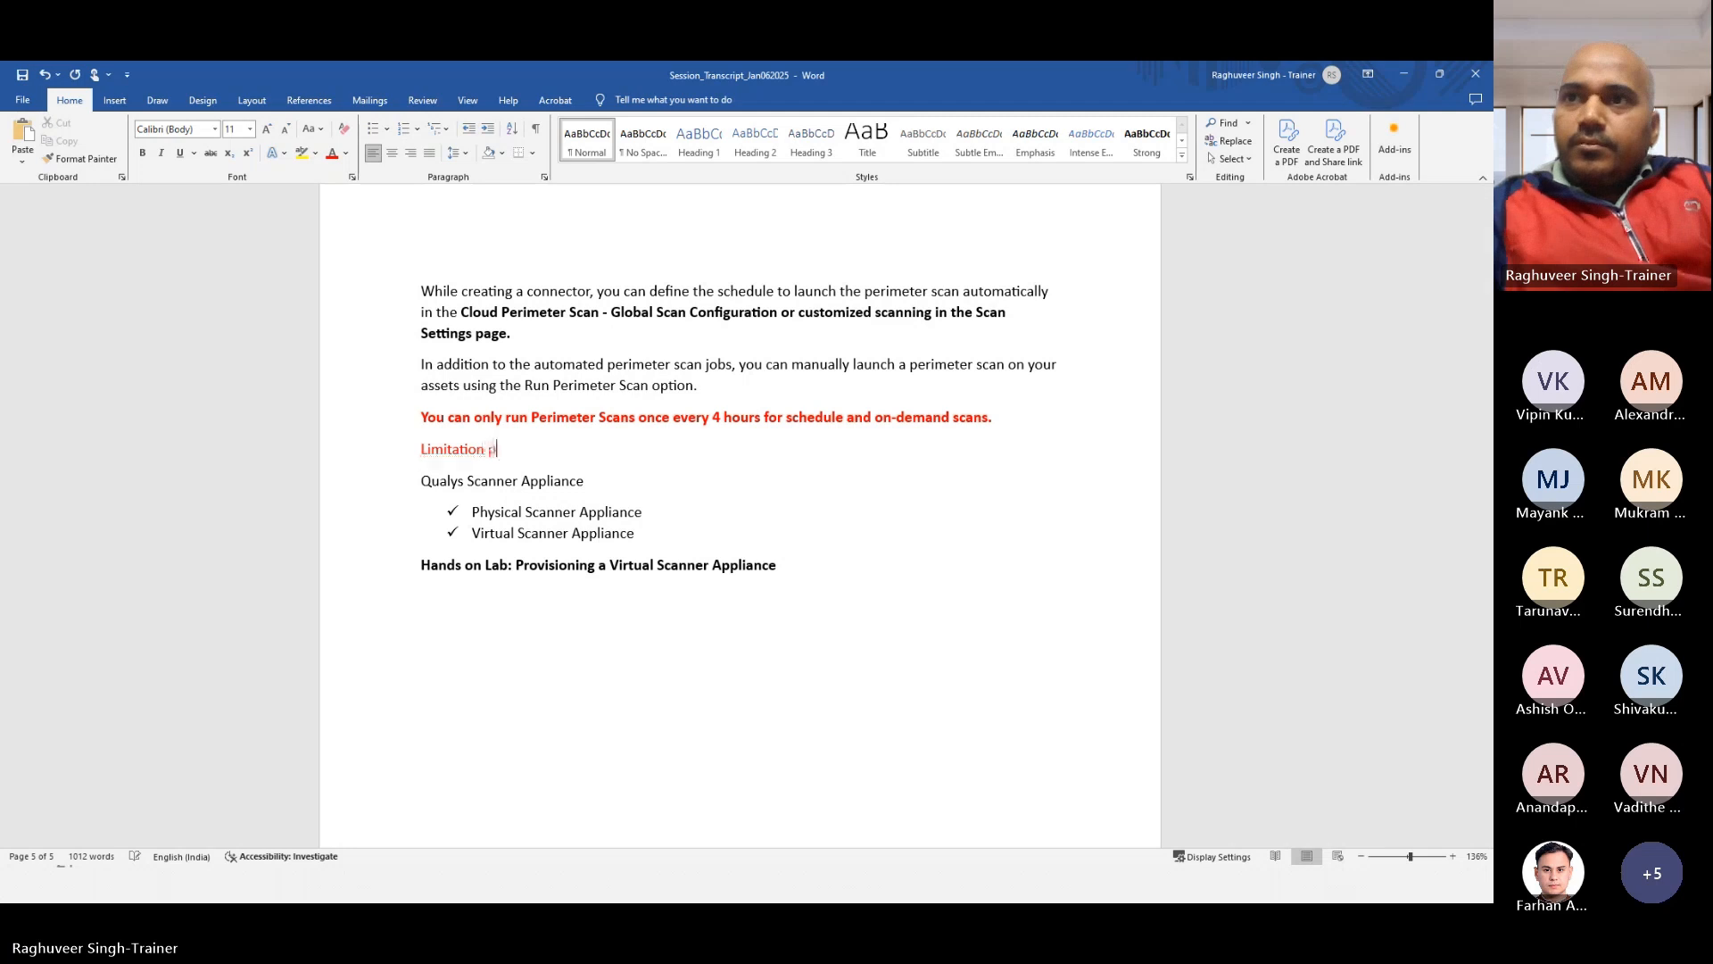
pyautogui.write('rim')
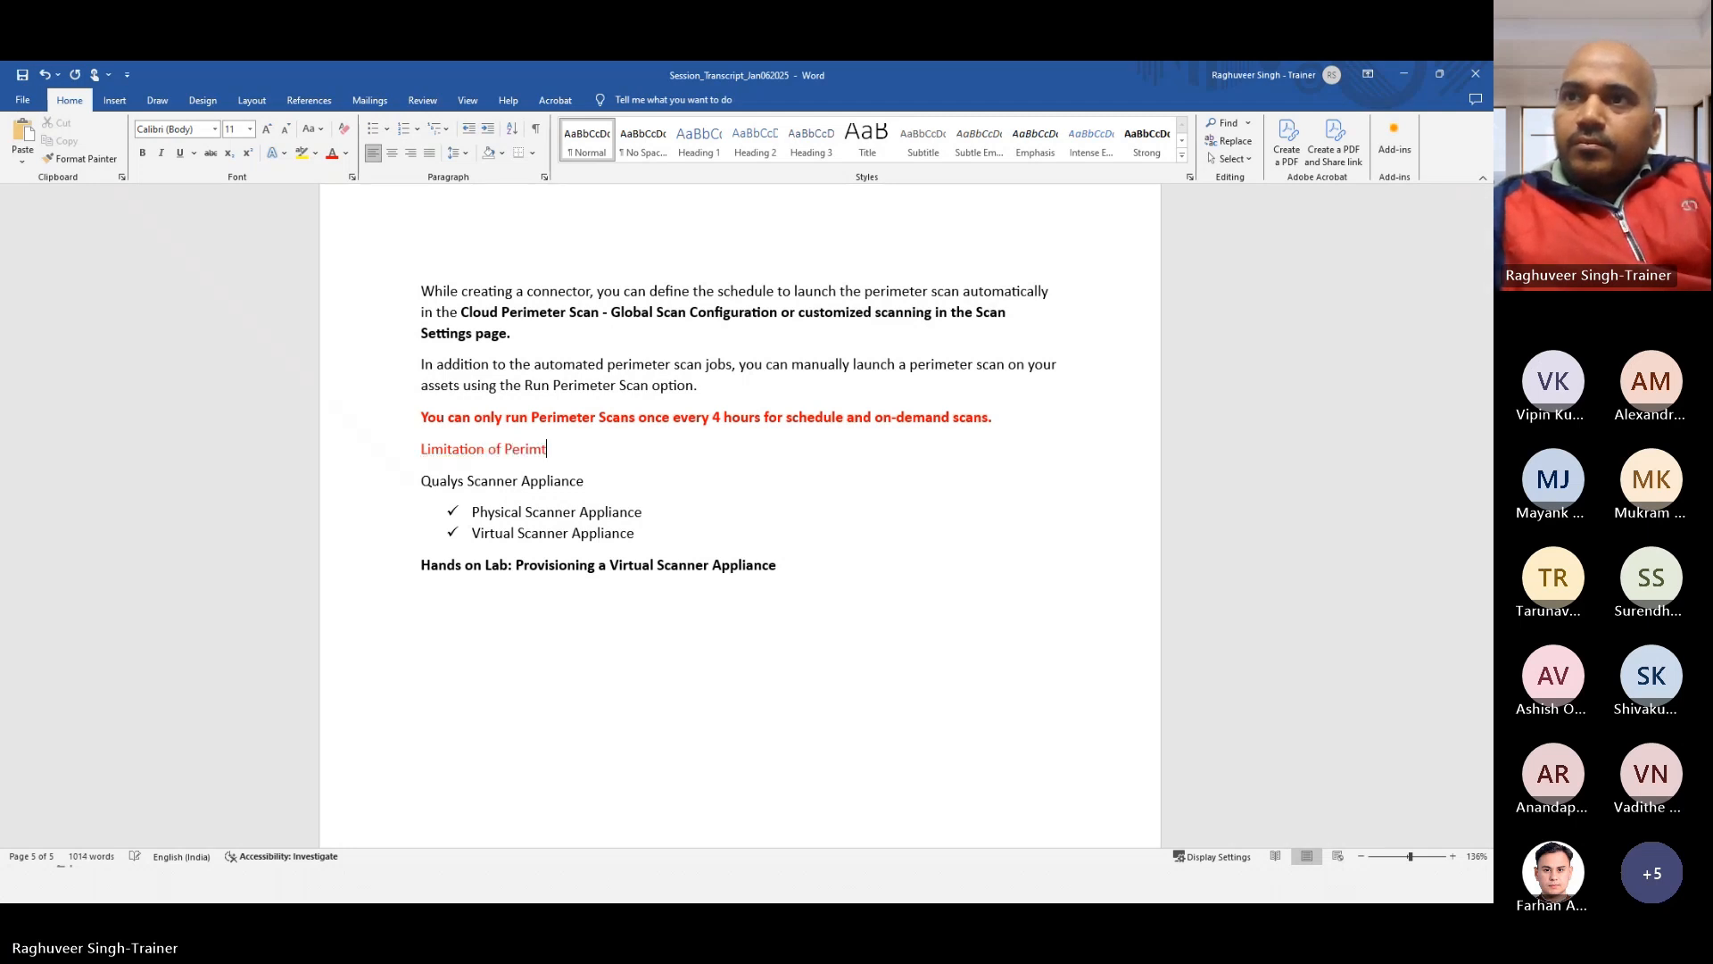
pyautogui.press('BackSpace')
pyautogui.write('eter ')
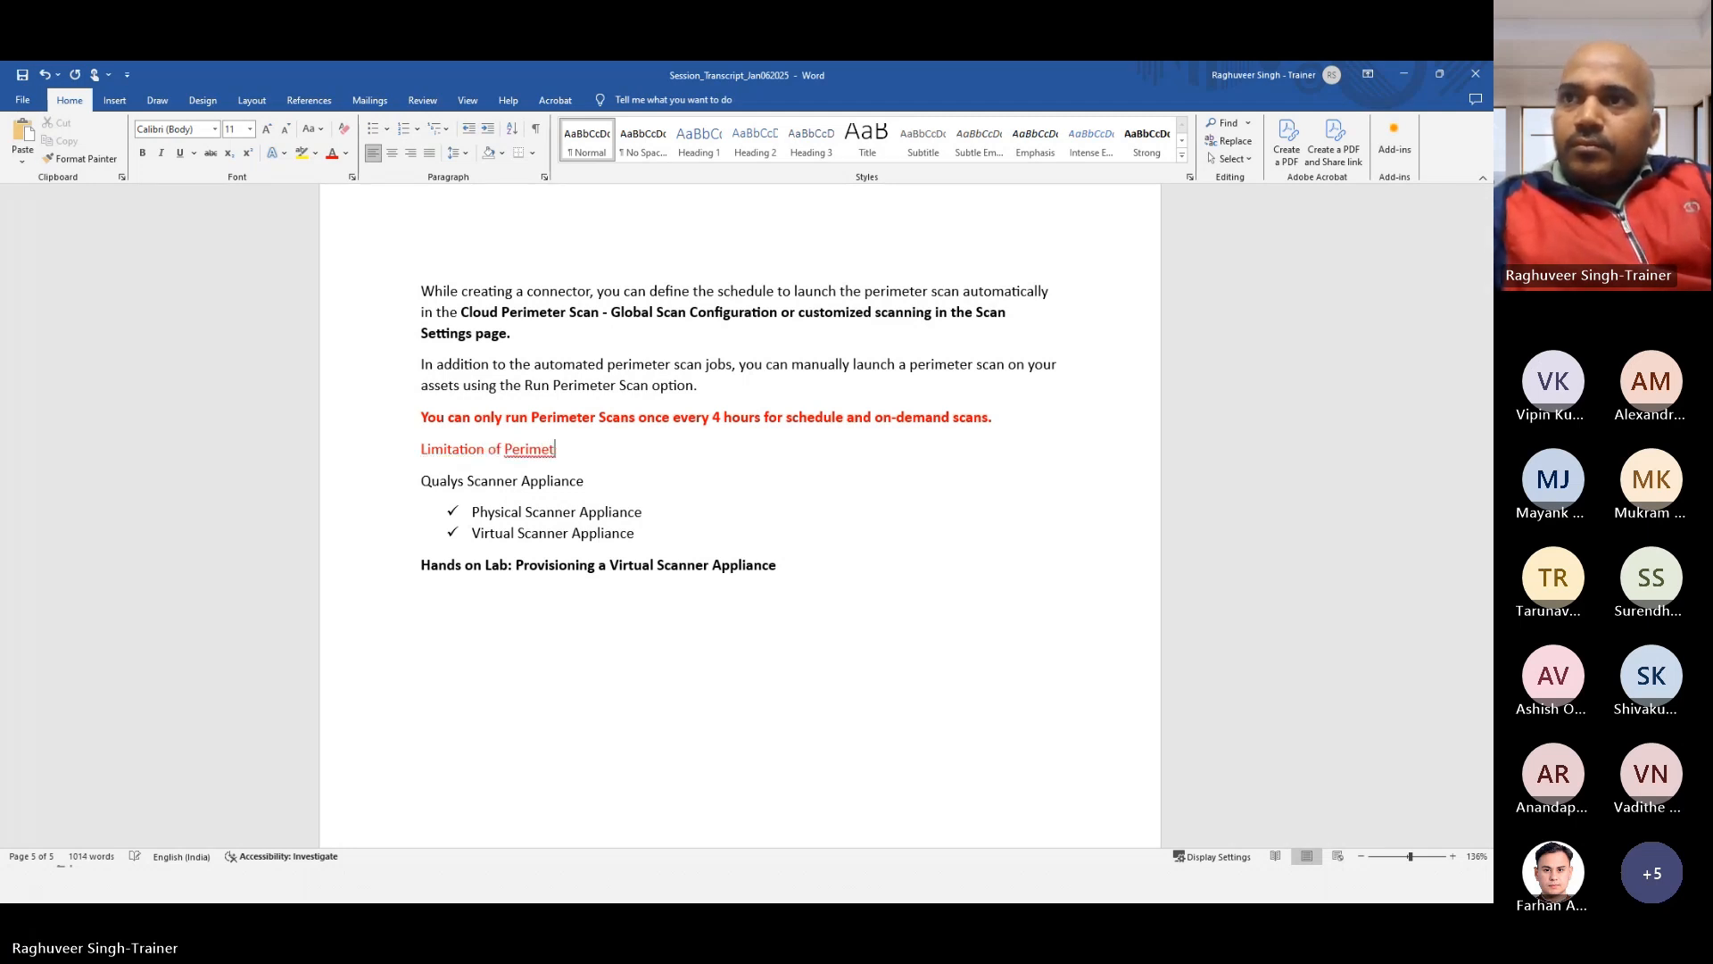
pyautogui.write('Scan')
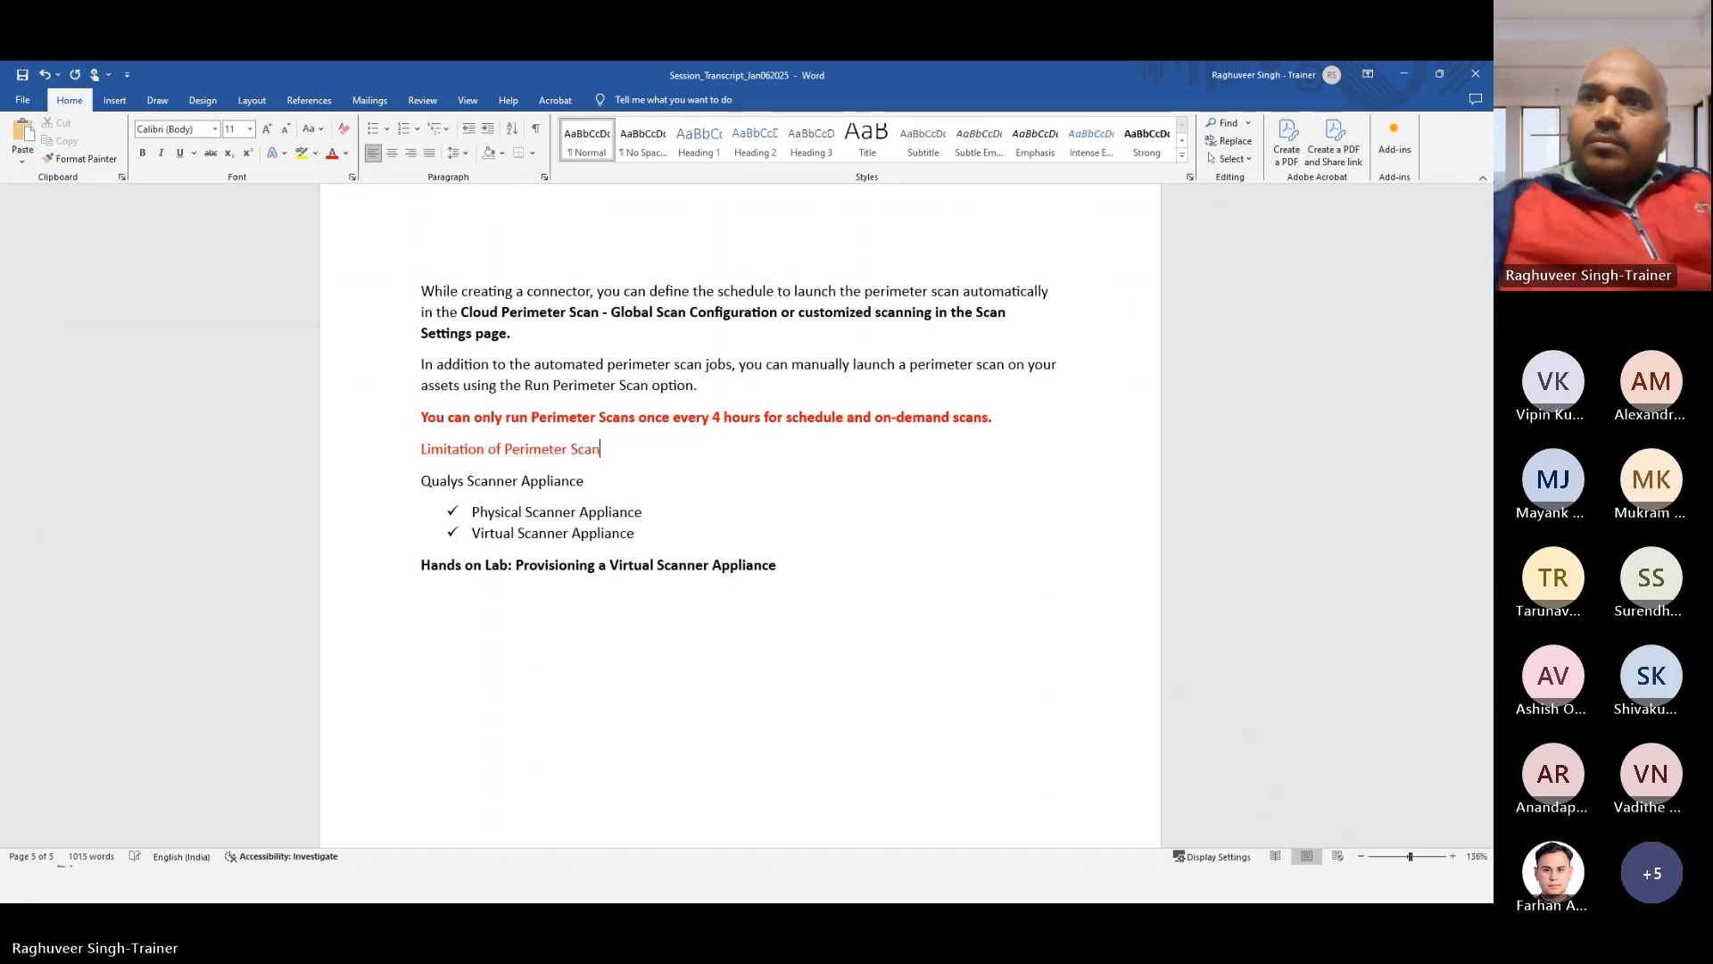
# Step: Format the "Limitation of Perimeter Scan" heading in bold with the automatic font colour and add an empty line below it
pyautogui.moveTo(422, 451); pyautogui.dragTo(667, 451)
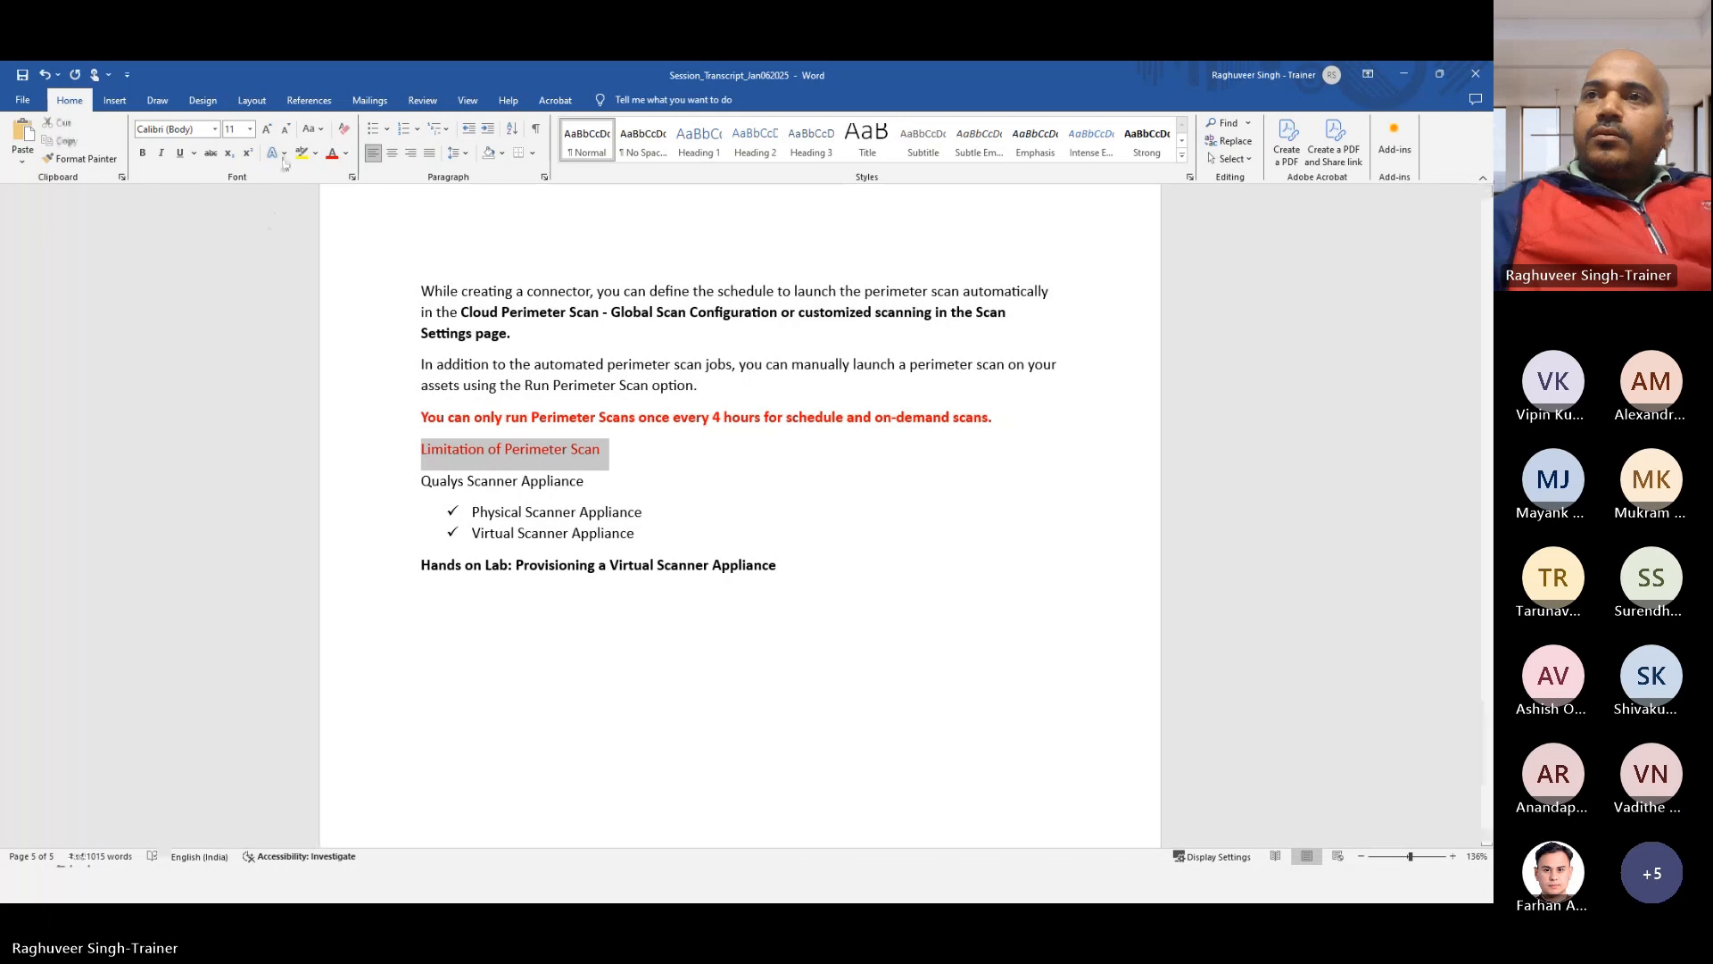
pyautogui.click(345, 158)
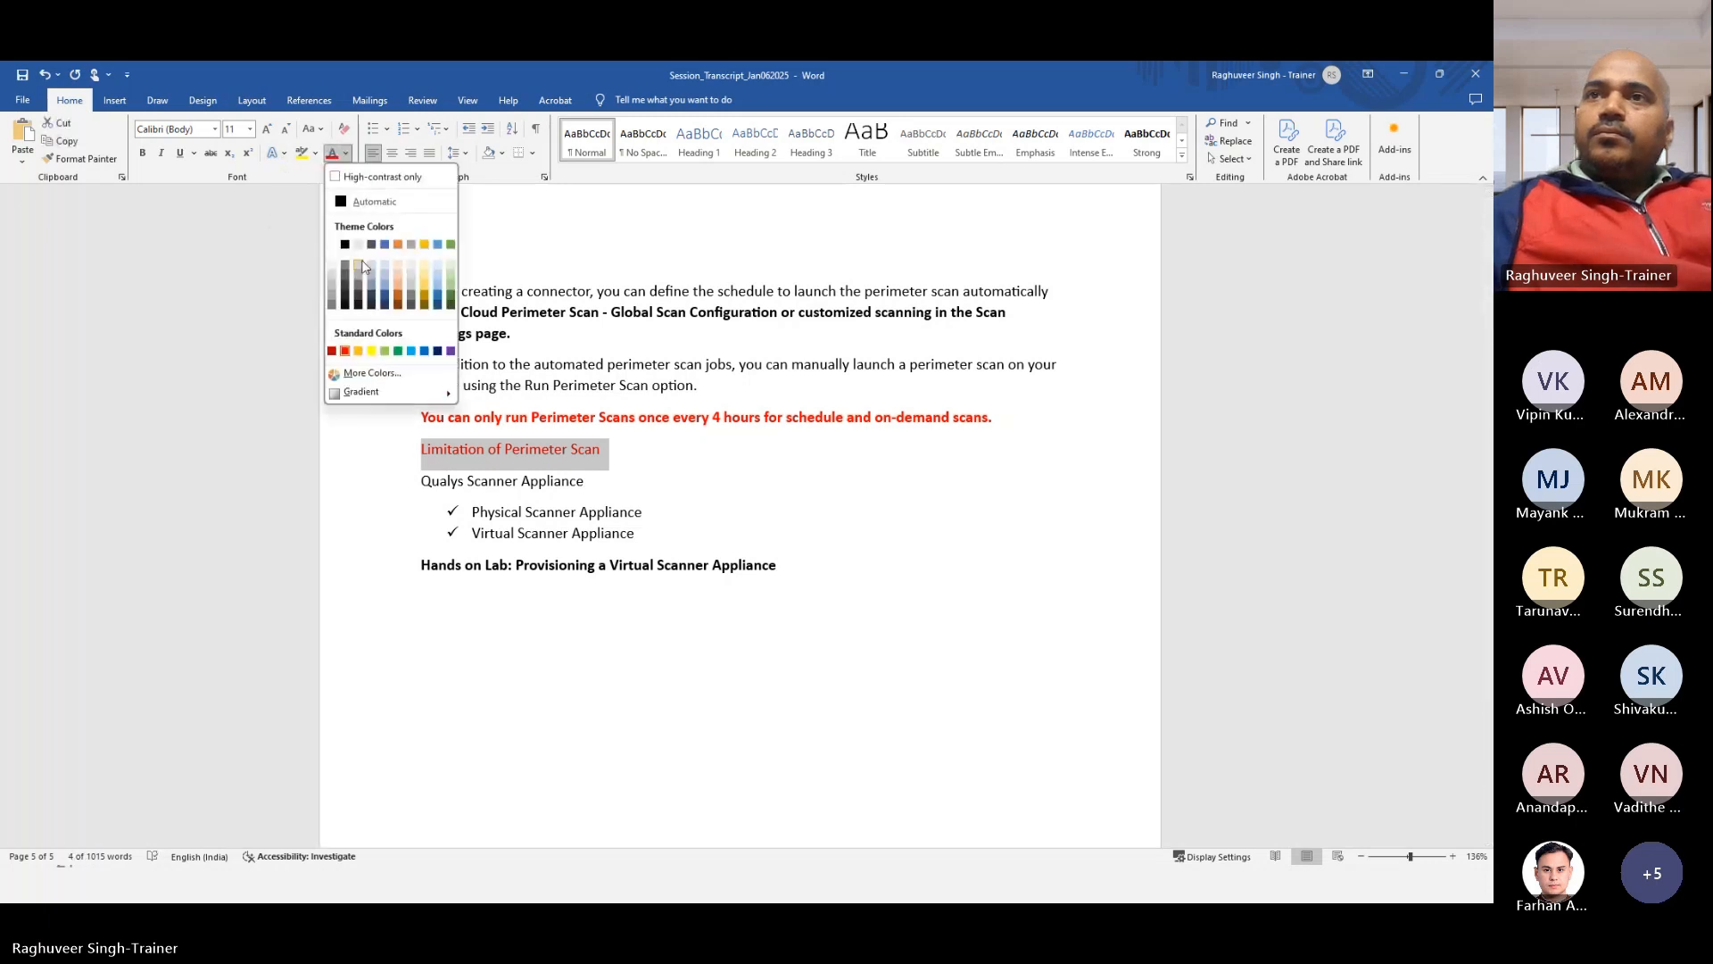
pyautogui.click(370, 198)
pyautogui.click(622, 440)
pyautogui.press('Return')
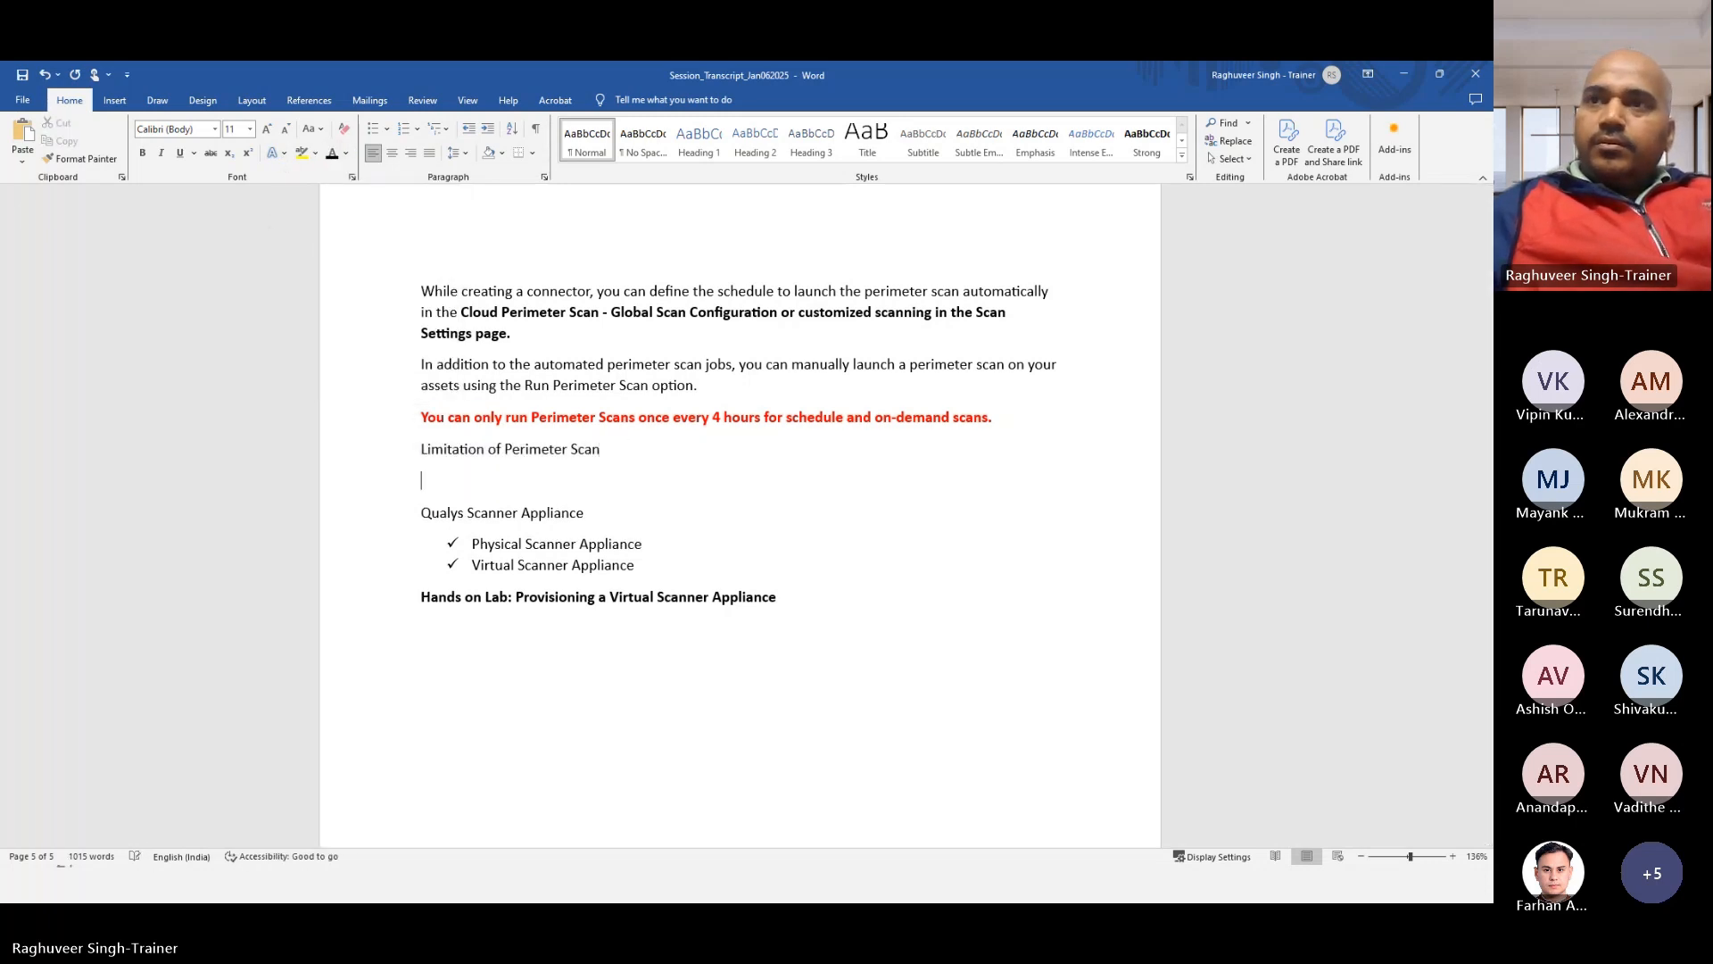
pyautogui.moveTo(421, 451); pyautogui.dragTo(625, 456)
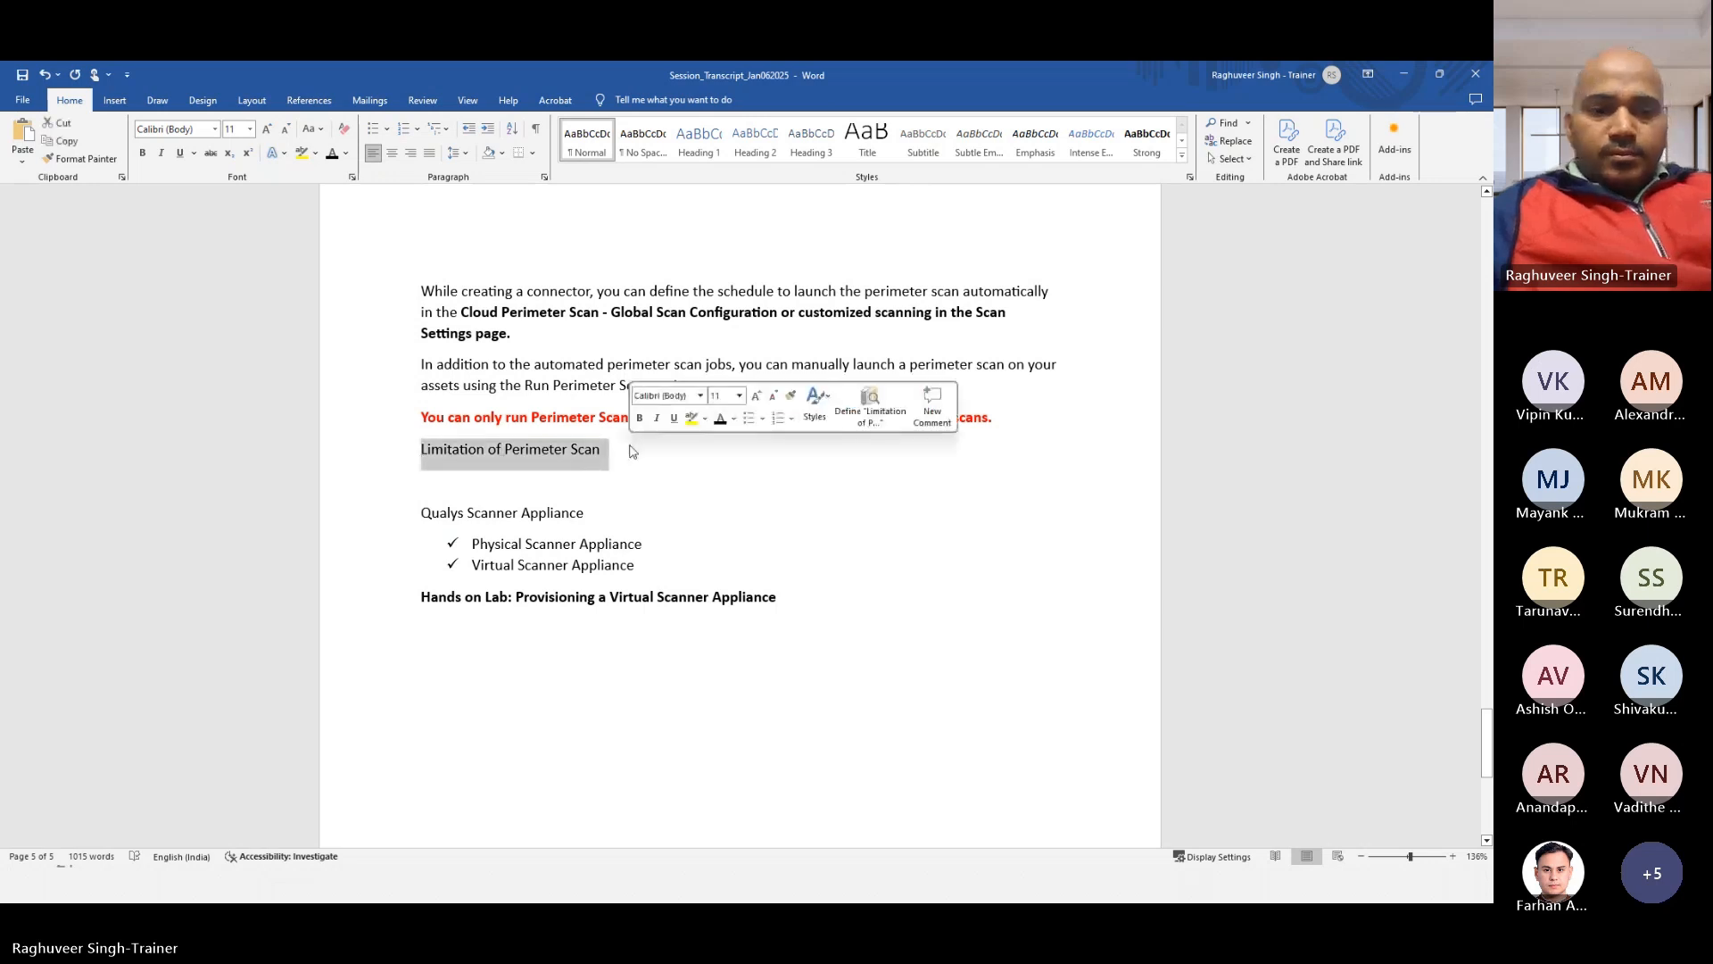
pyautogui.hotkey('ctrl', 'b')
pyautogui.click(654, 459)
# Step: Start a check-mark bullet list on a new line below the heading, with bold turned off
pyautogui.press('Return')
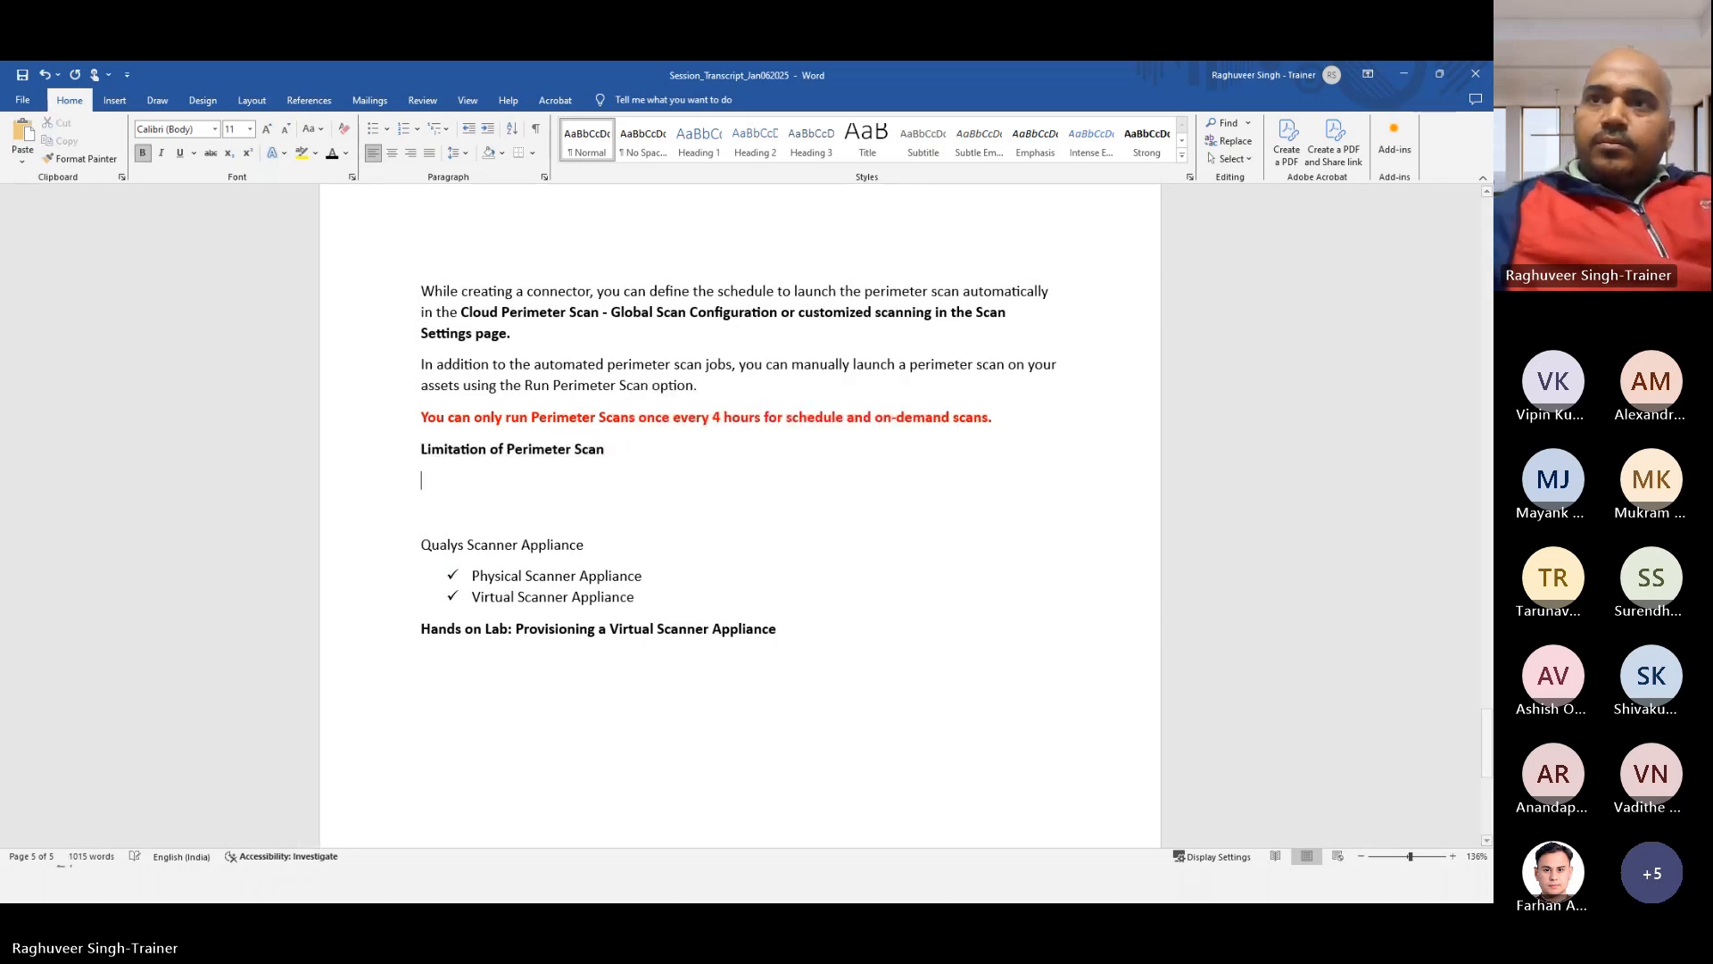
pyautogui.click(373, 129)
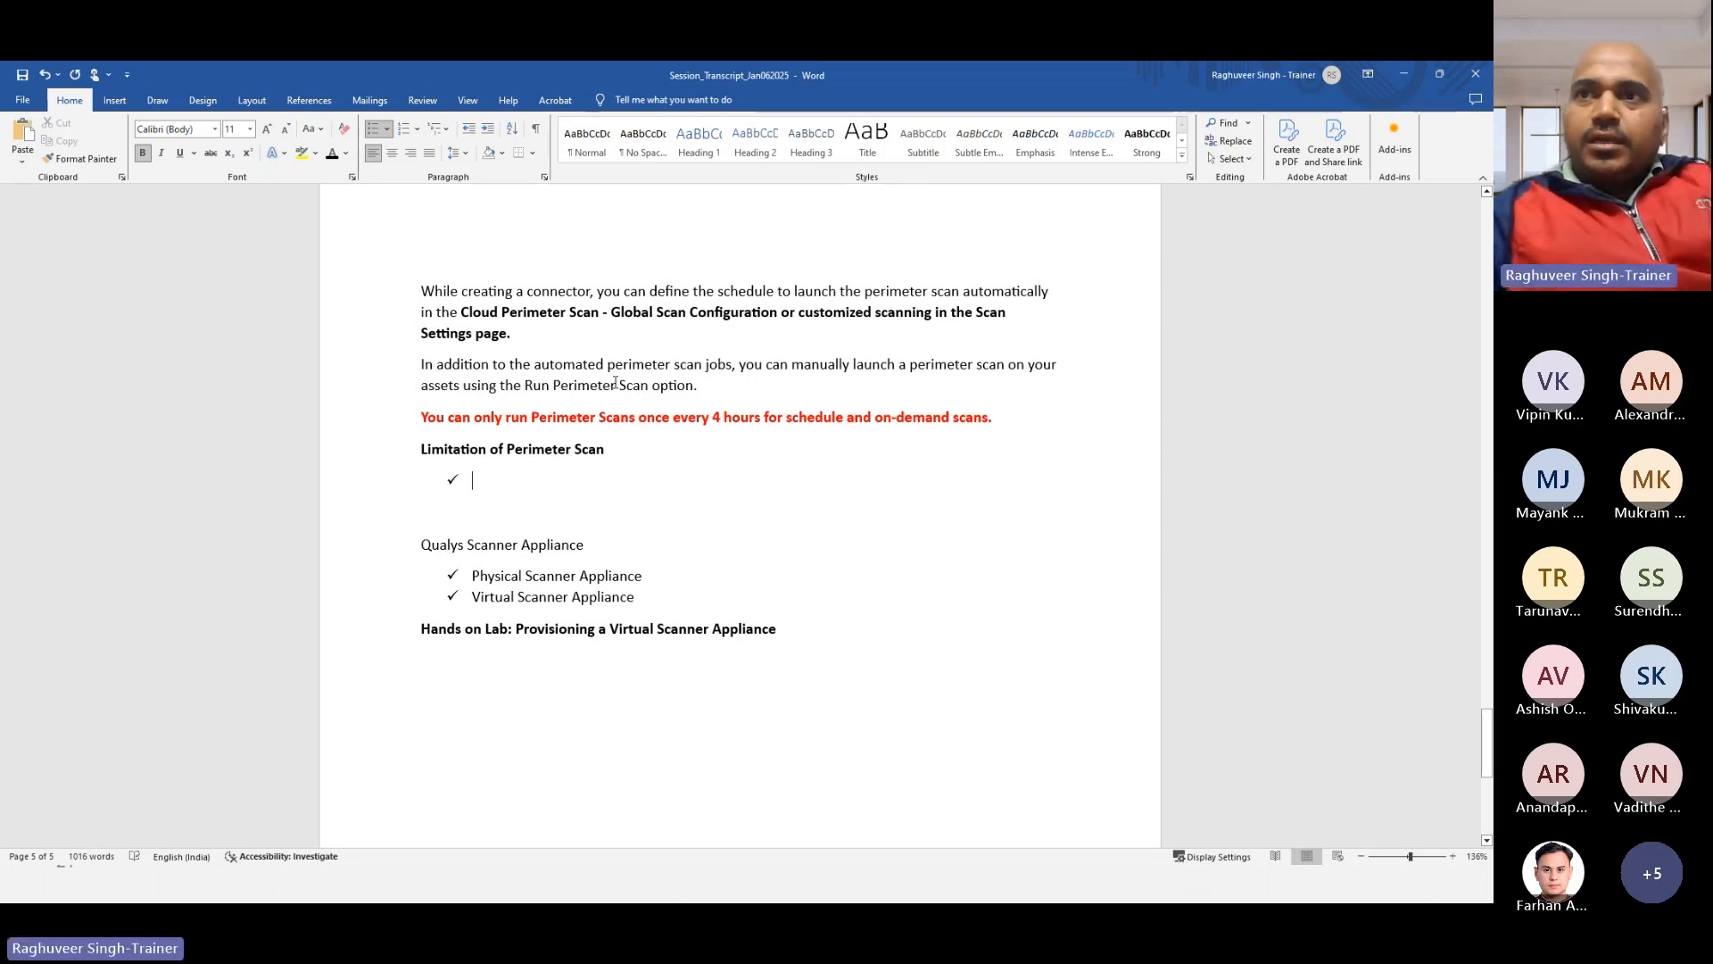
pyautogui.write('It is')
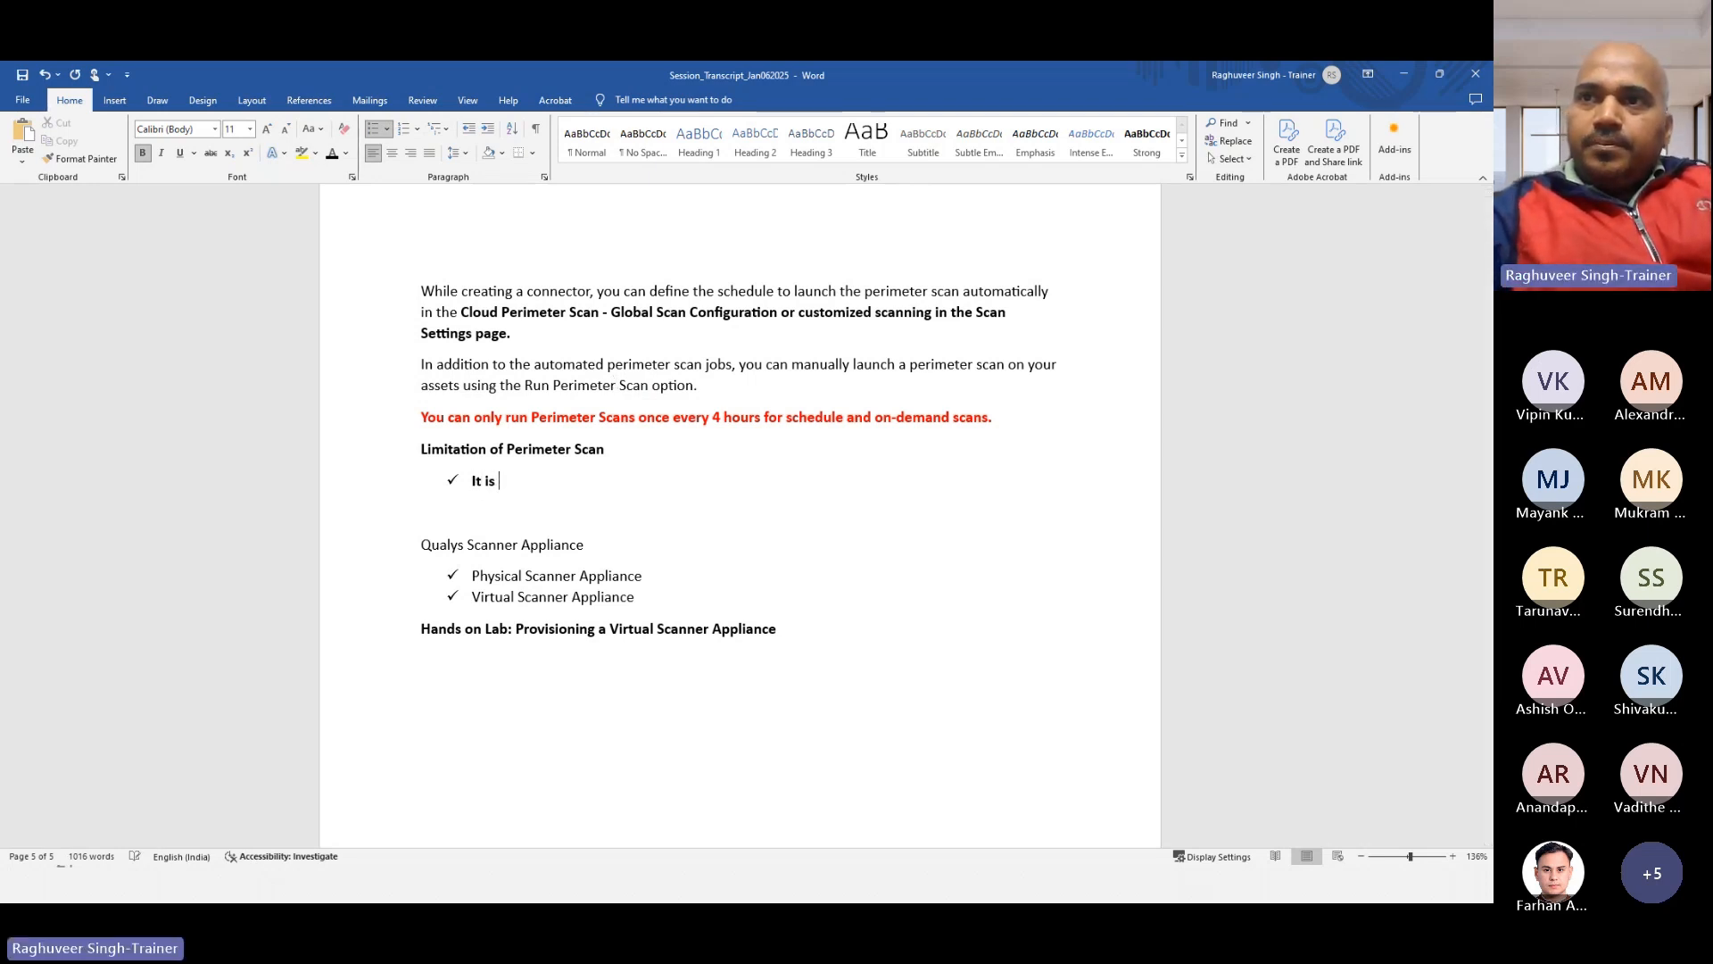
pyautogui.press('BackSpace')
pyautogui.press('BackSpace')
pyautogui.press('BackSpace')
pyautogui.press('BackSpace')
pyautogui.press('BackSpace')
pyautogui.press('BackSpace')
pyautogui.hotkey('ctrl', 'b')
# Step: Enter "It is only applicable for publicly exposed assets." as the first limitation bullet
pyautogui.write('It is only a')
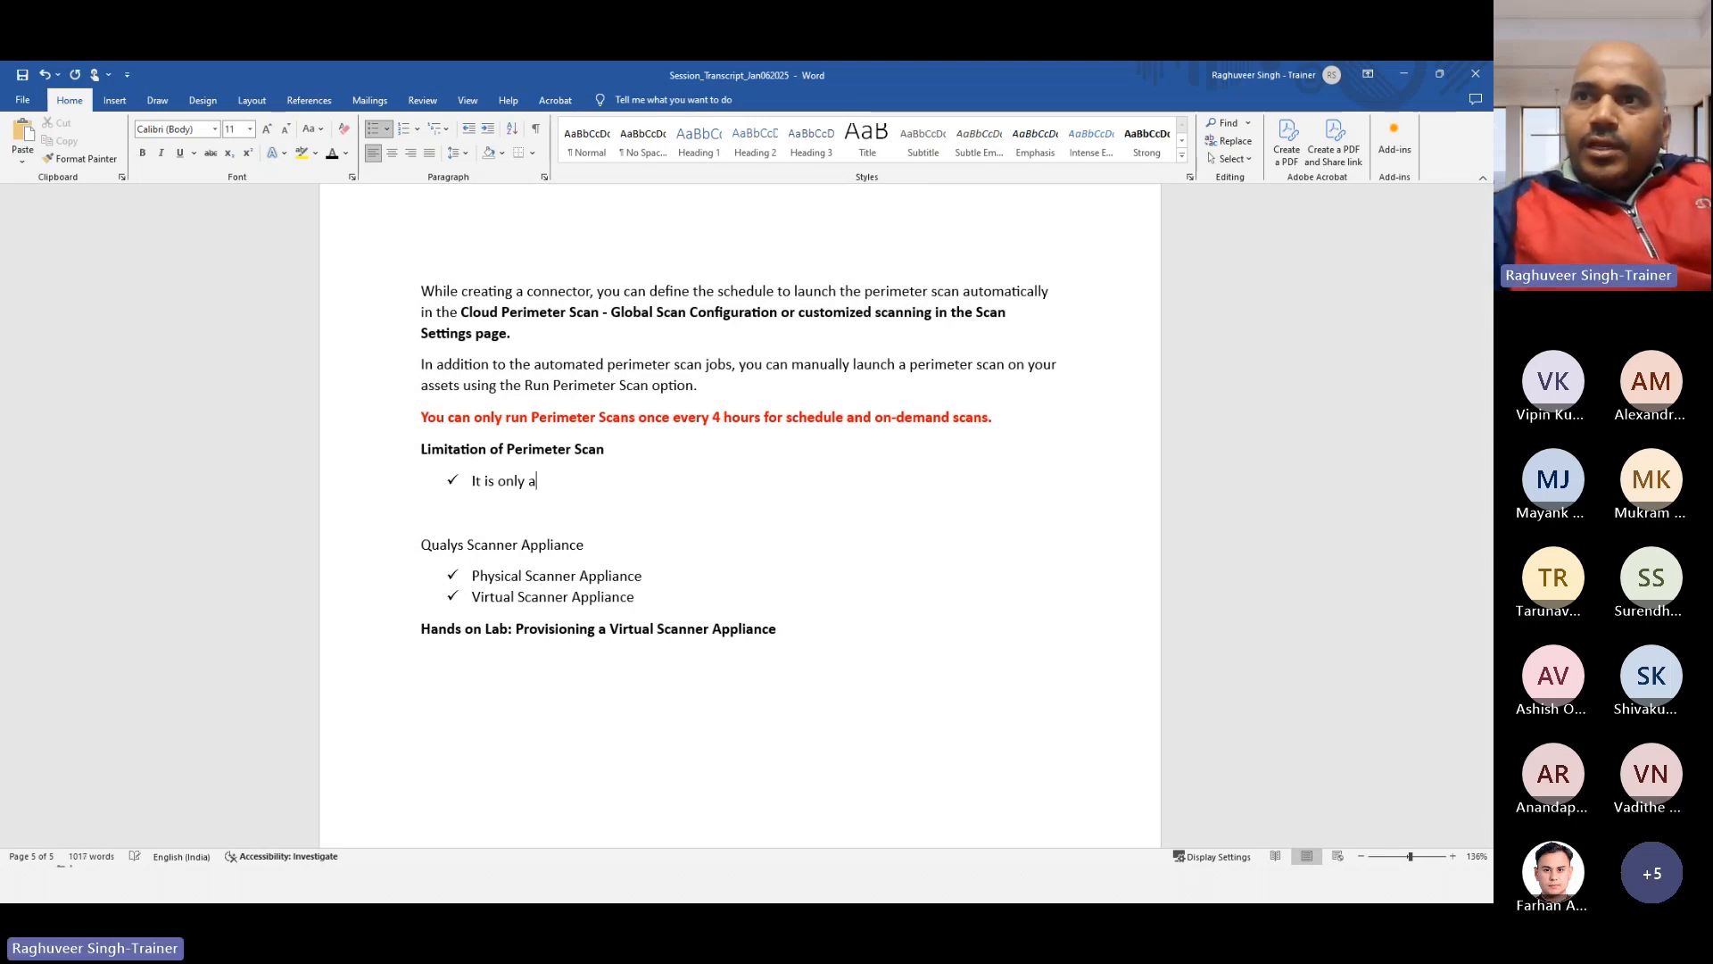
pyautogui.write('pplicable for')
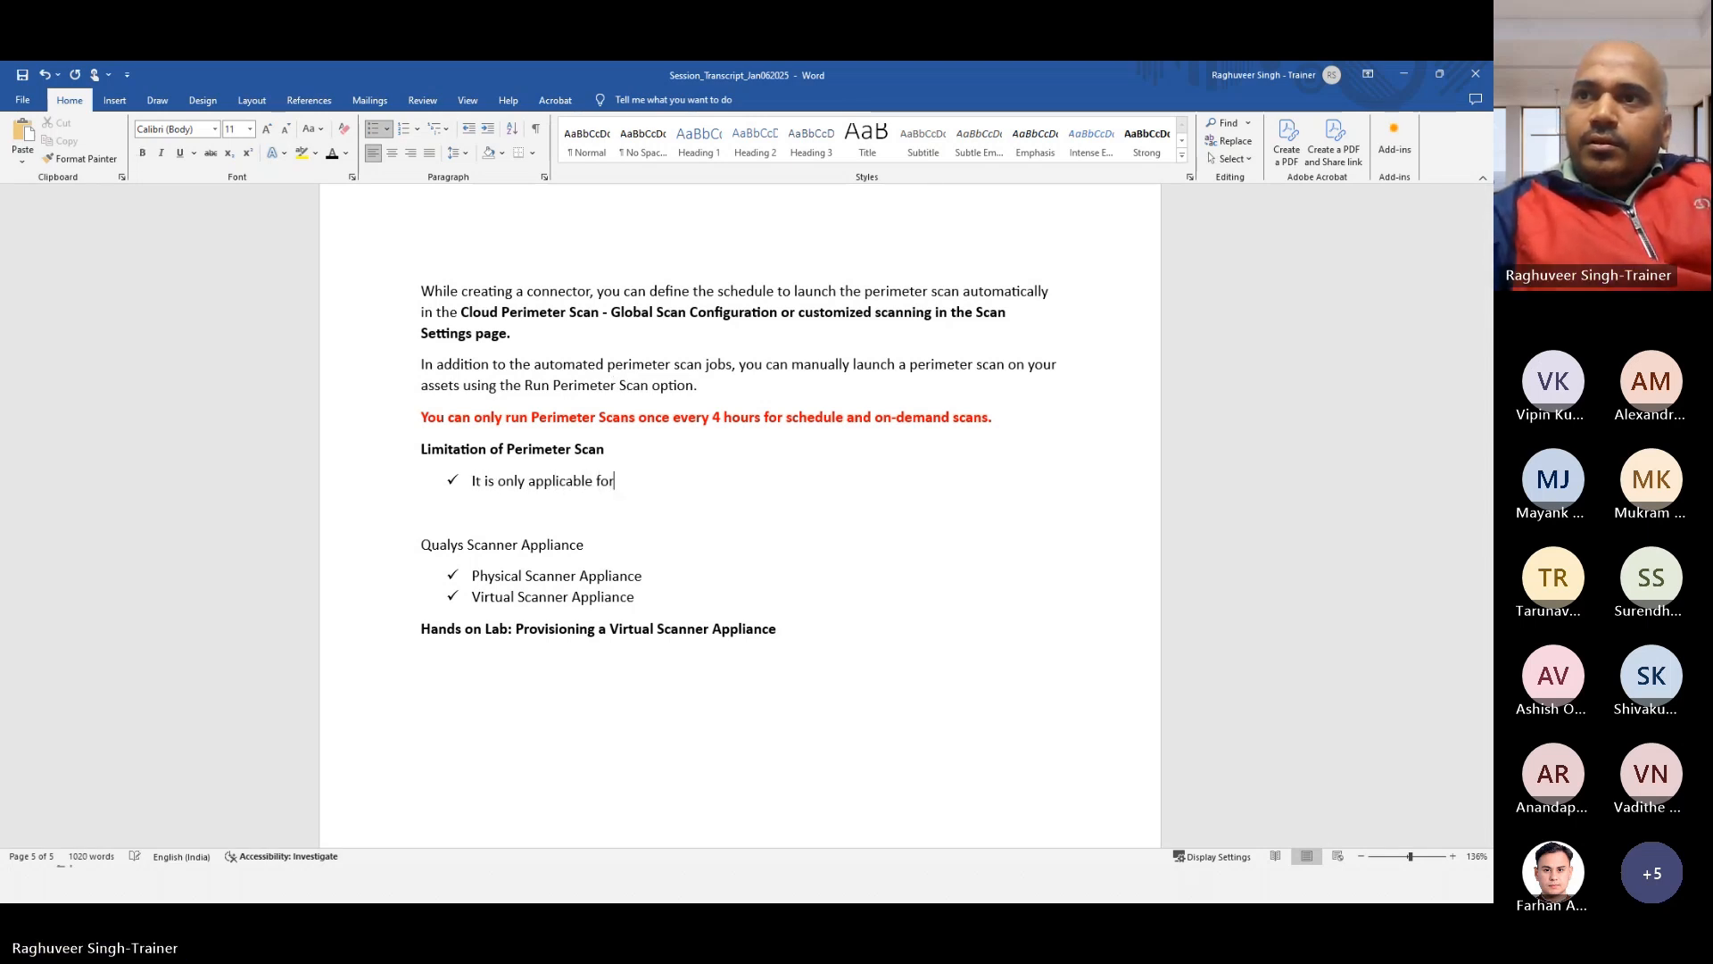
pyautogui.write(' publicly exposed ')
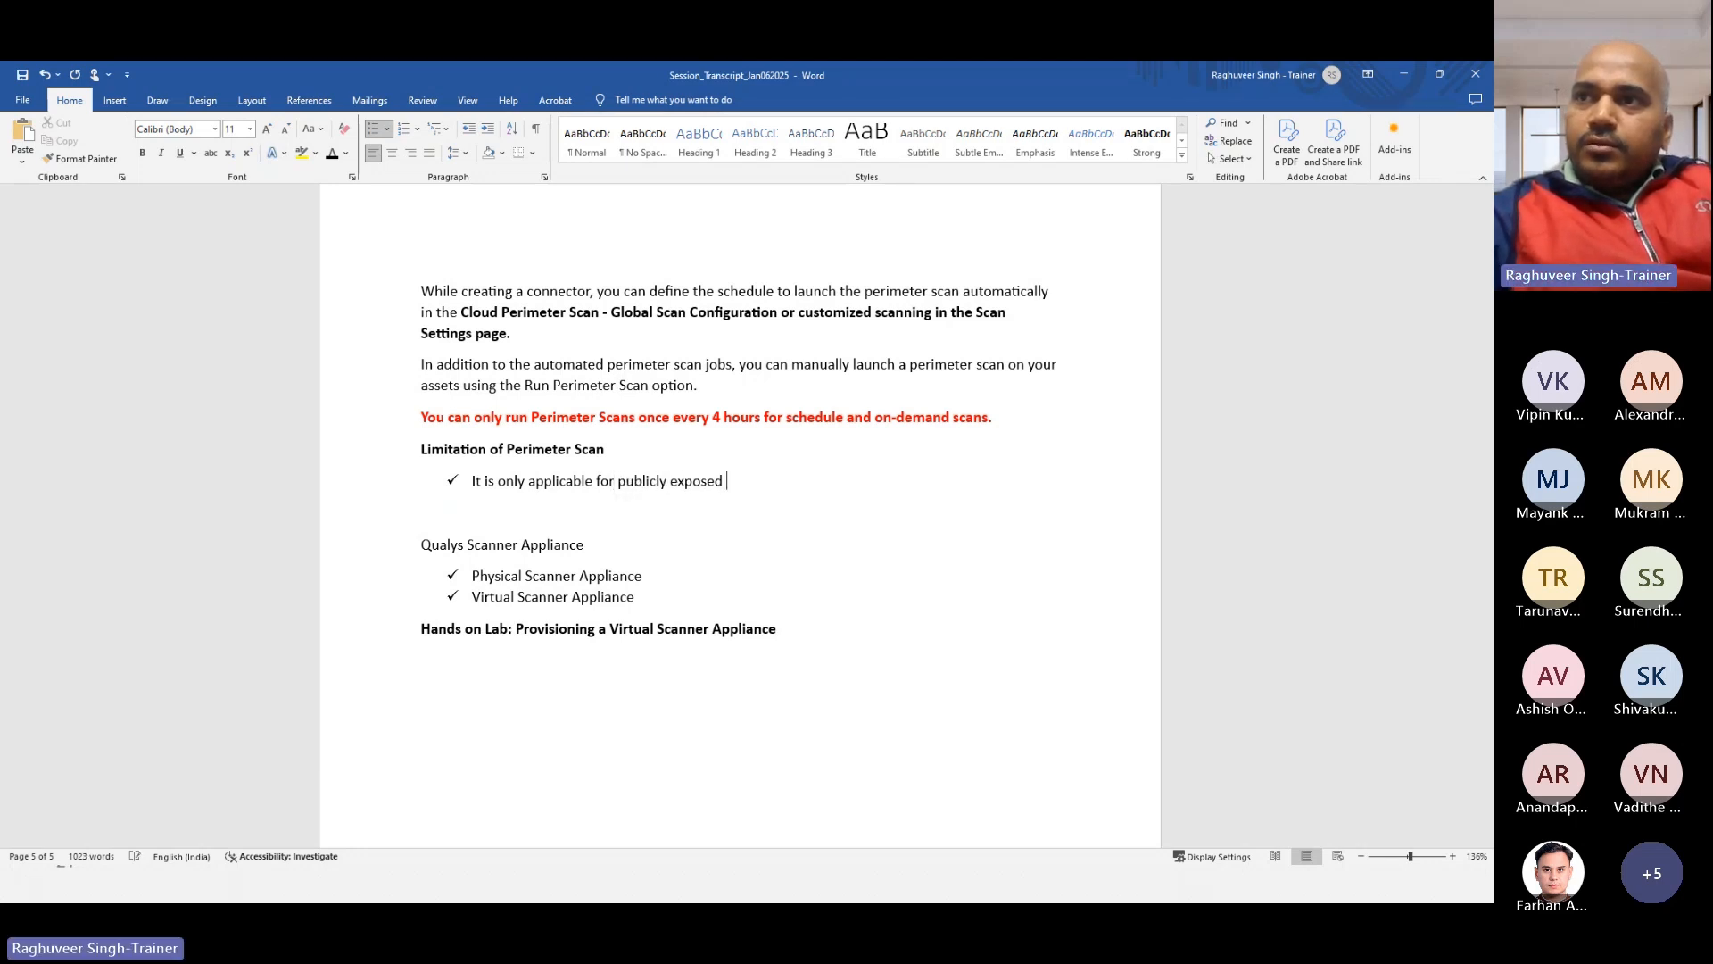
pyautogui.write('asseta')
pyautogui.press('BackSpace')
pyautogui.press('BackSpace')
pyautogui.write('ts.')
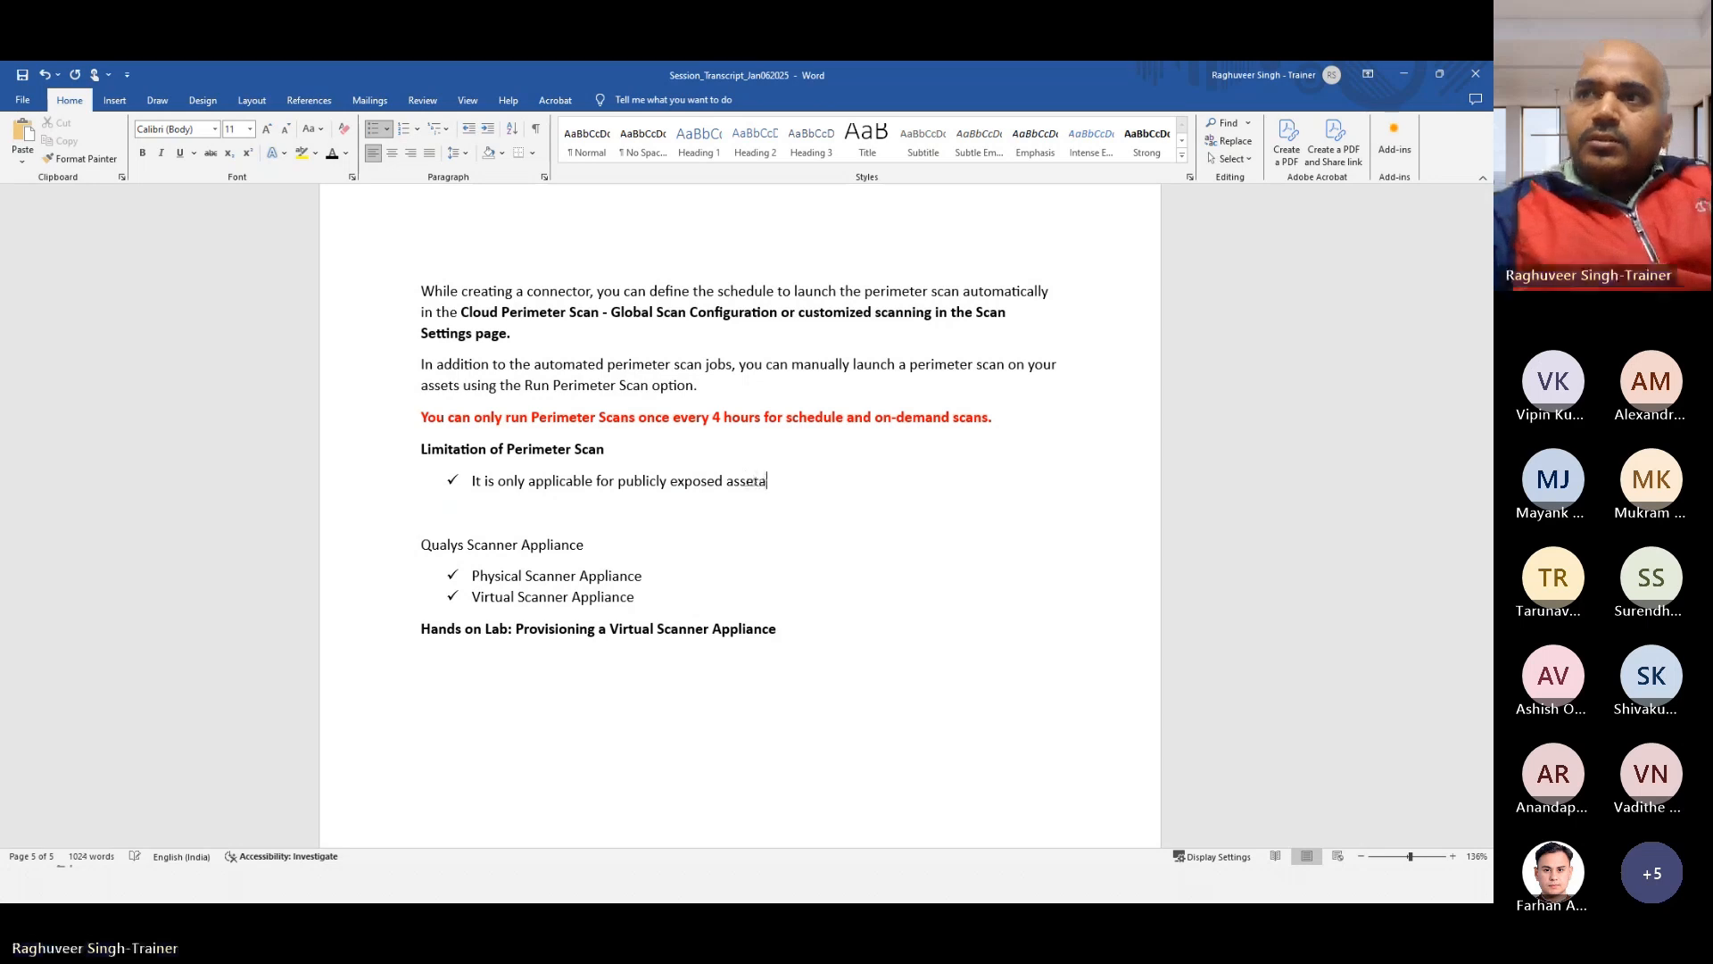
pyautogui.press('Return')
pyautogui.write('Cloud')
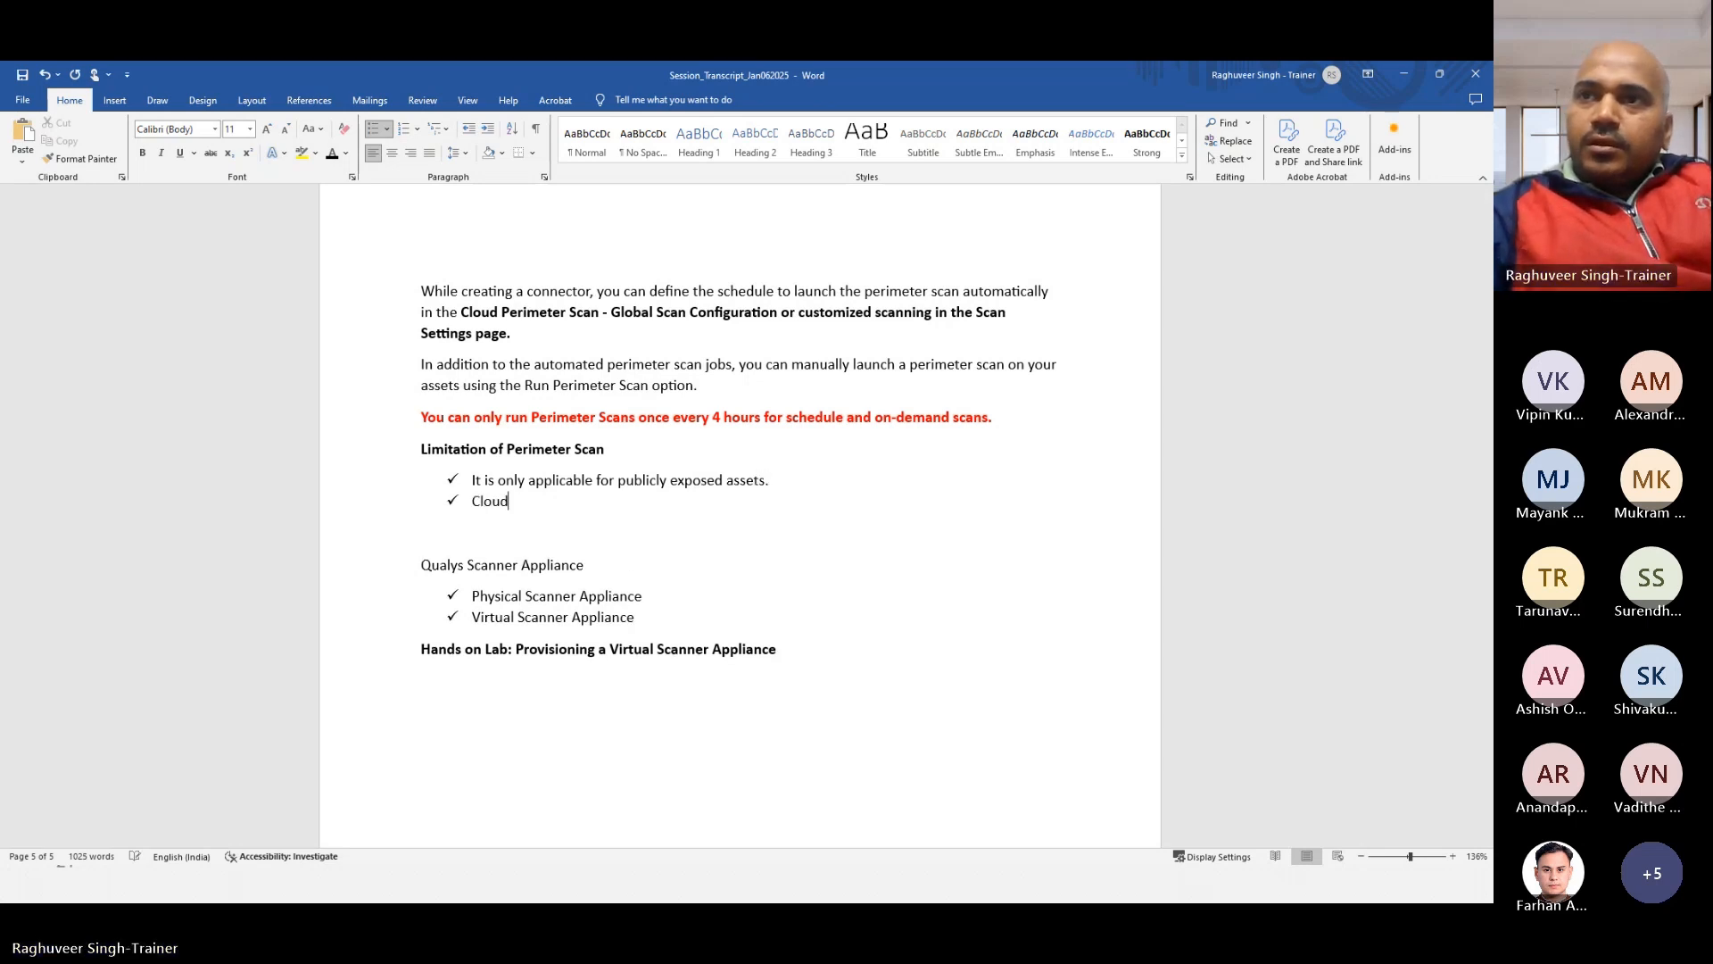
pyautogui.write(' Permiter')
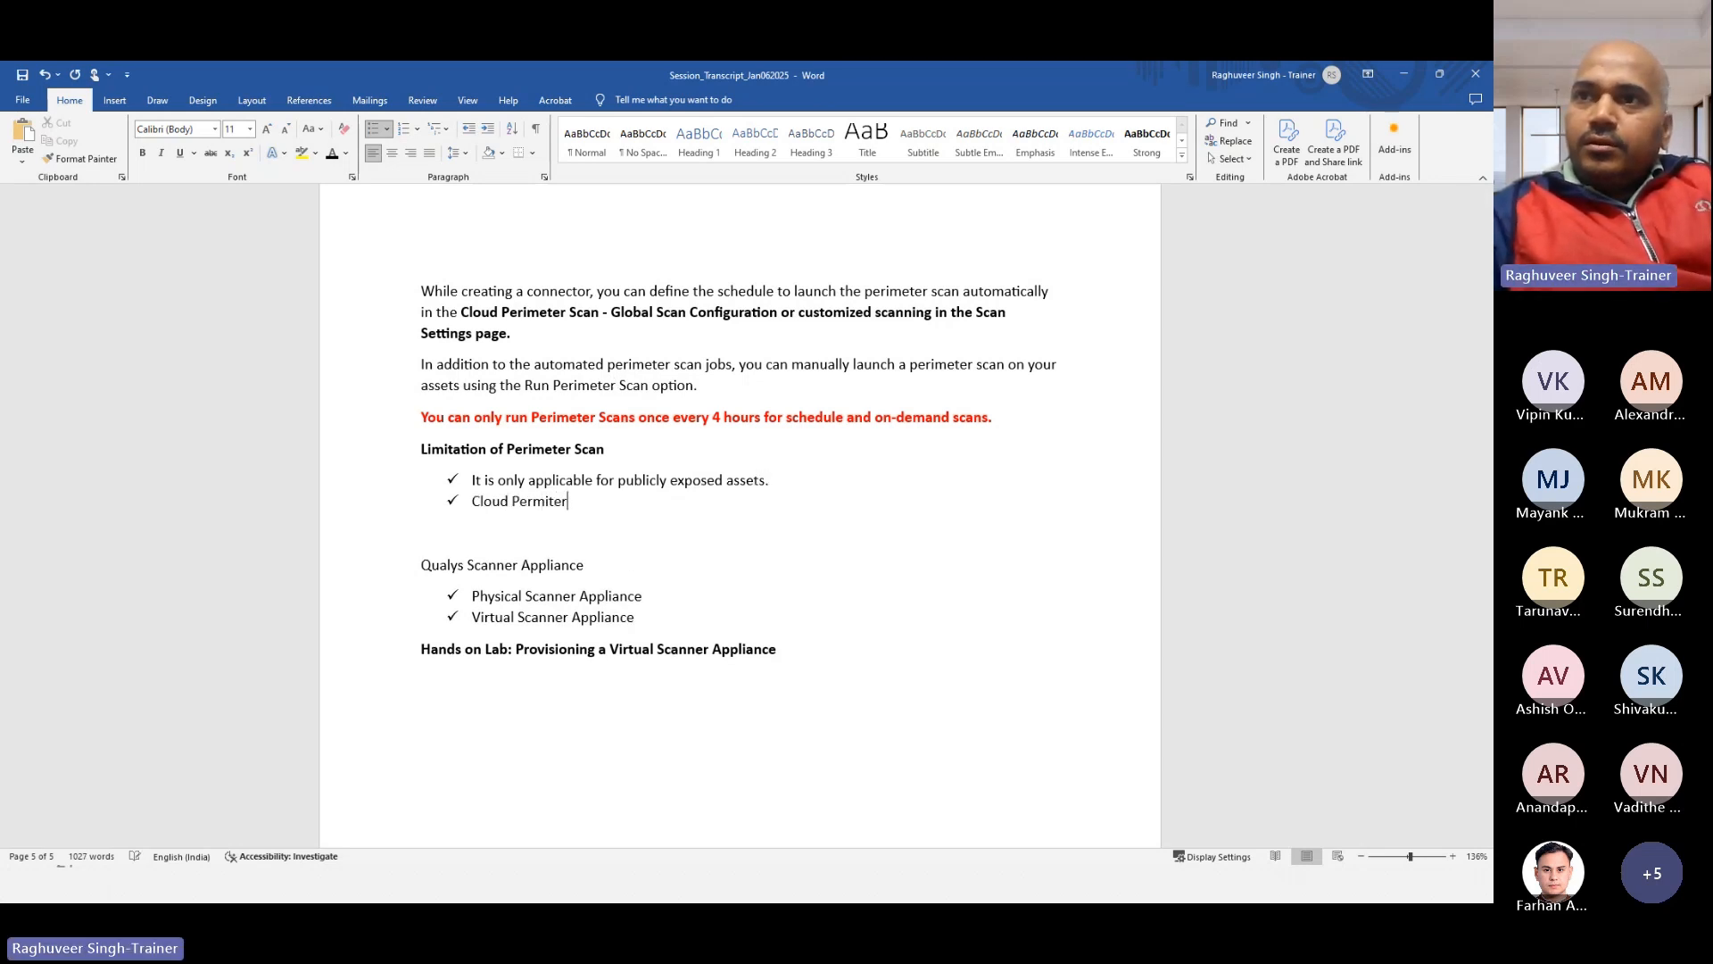
pyautogui.press('BackSpace')
pyautogui.press('BackSpace')
pyautogui.press('BackSpace')
pyautogui.press('BackSpace')
pyautogui.press('BackSpace')
pyautogui.press('BackSpace')
pyautogui.press('BackSpace')
pyautogui.press('BackSpace')
pyautogui.press('BackSpace')
pyautogui.press('BackSpace')
pyautogui.press('BackSpace')
pyautogui.press('BackSpace')
pyautogui.press('BackSpace')
pyautogui.press('BackSpace')
pyautogui.press('BackSpace')
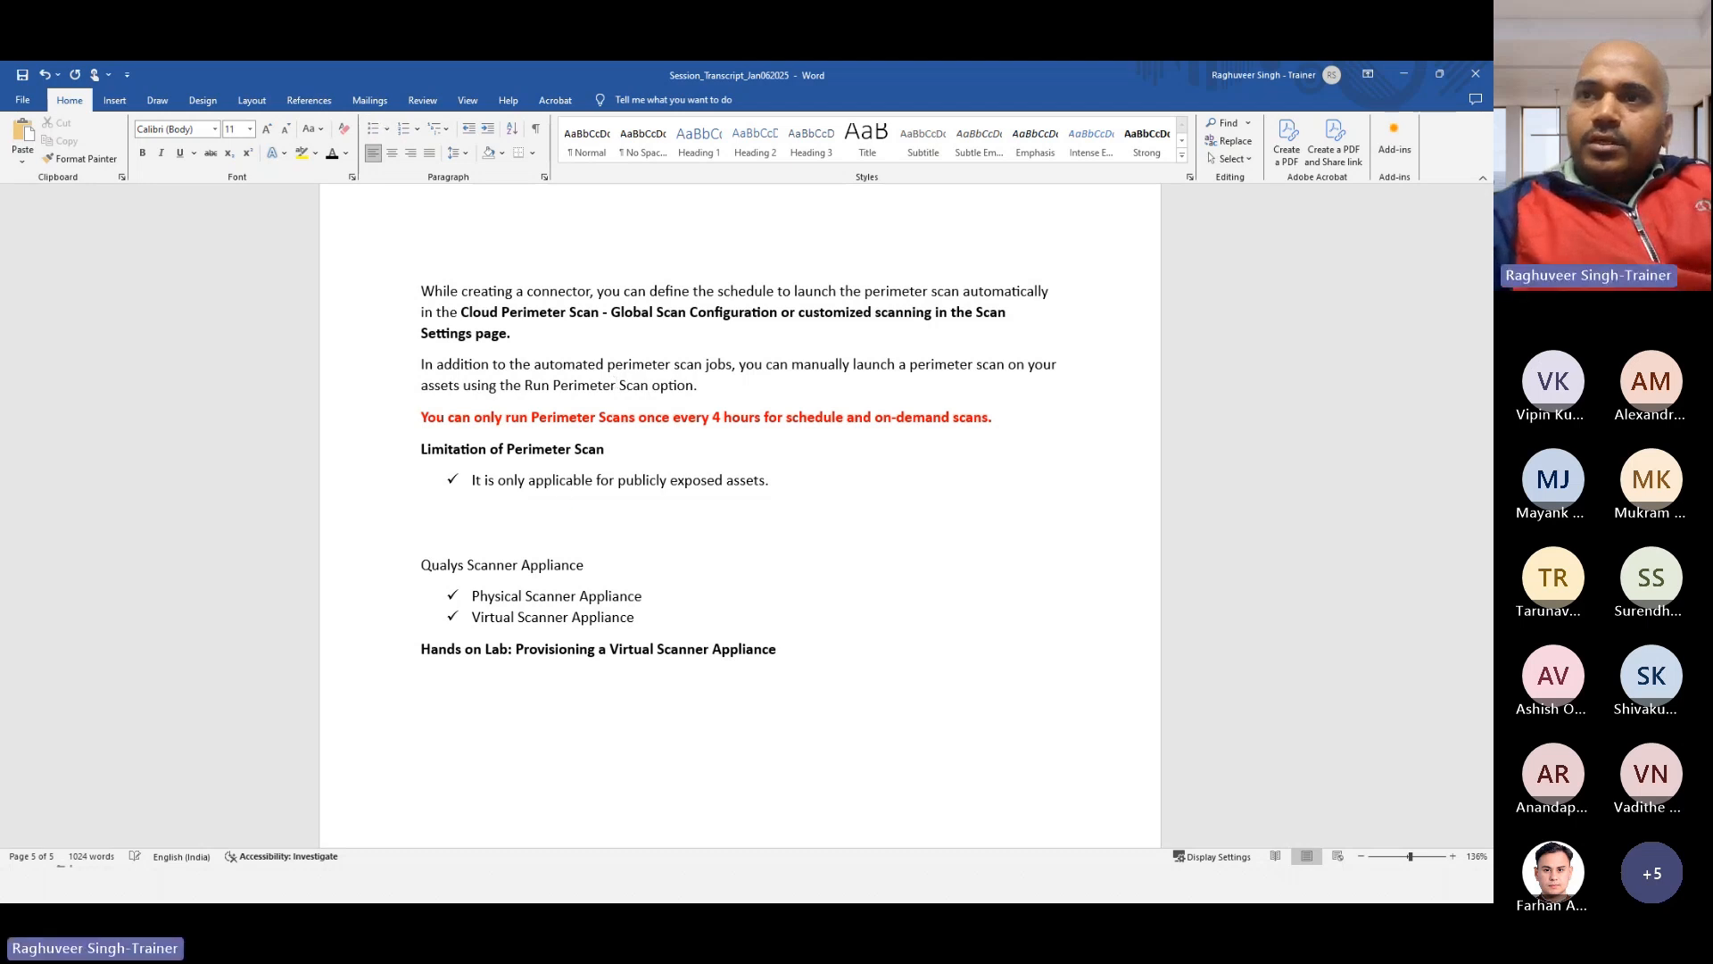
pyautogui.press('BackSpace')
pyautogui.press('BackSpace')
pyautogui.press('BackSpace')
# Step: Add a second limitation bullet reading "CSP perimeter firewall/DDOS service may interrupt perimeter scan" and start another bullet below it
pyautogui.press('Return')
pyautogui.write('CSP pe')
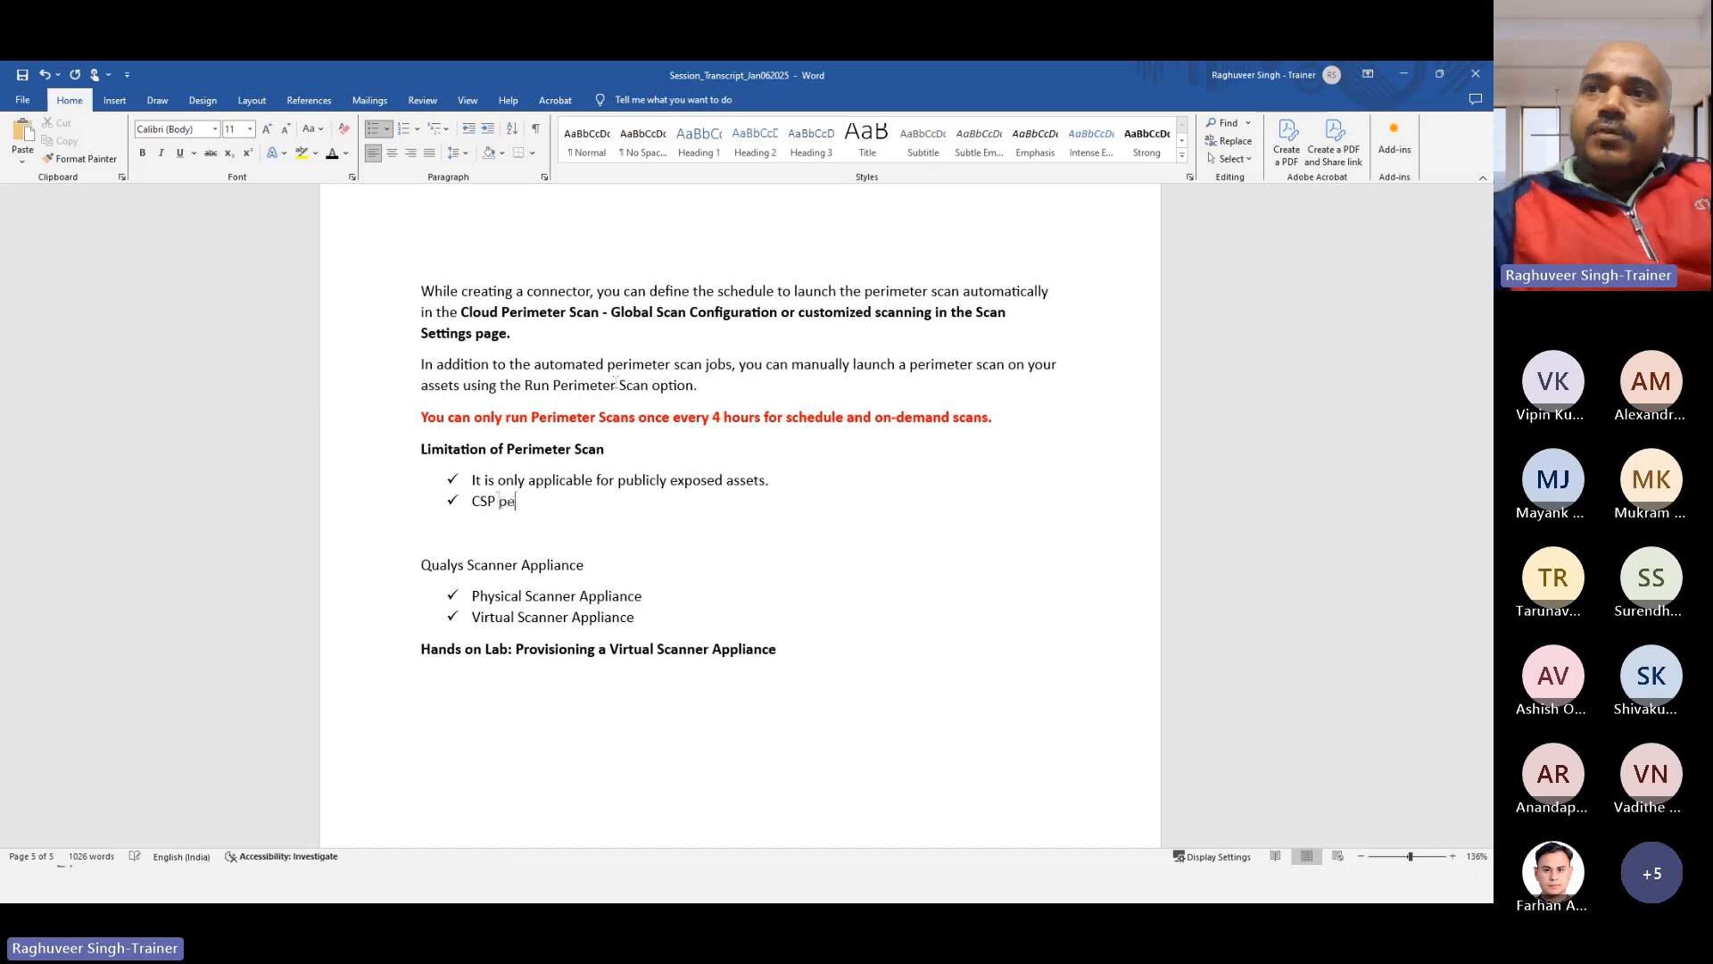
pyautogui.write('rim')
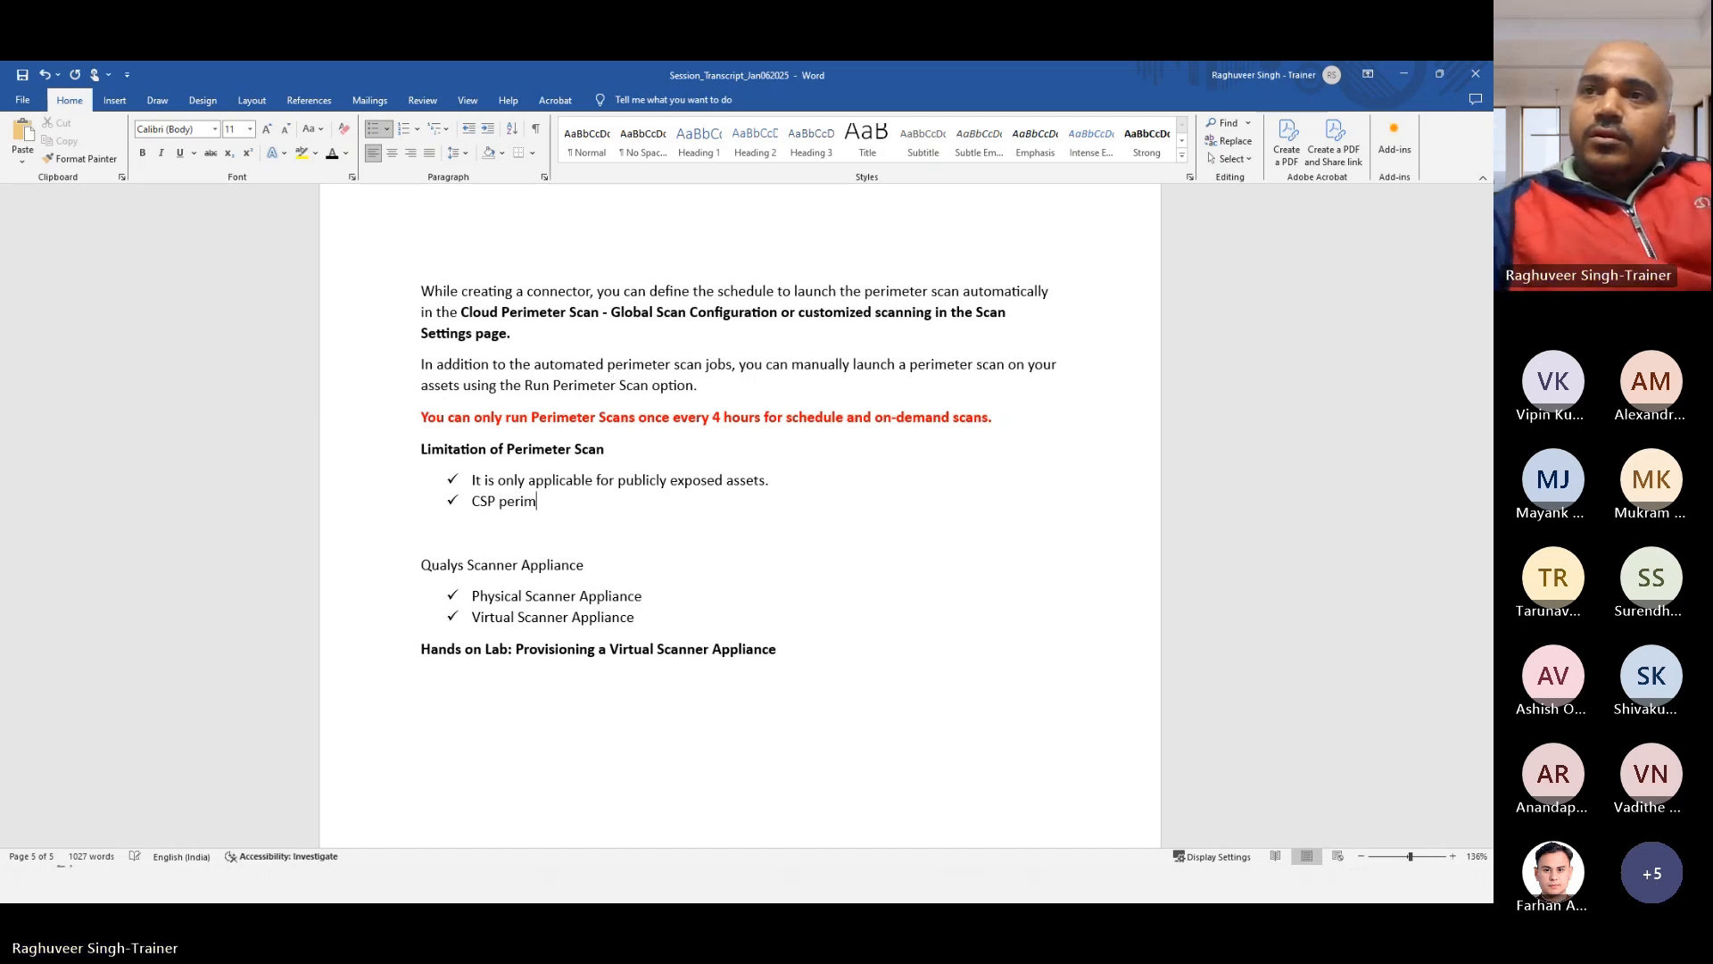
pyautogui.write('eter fir')
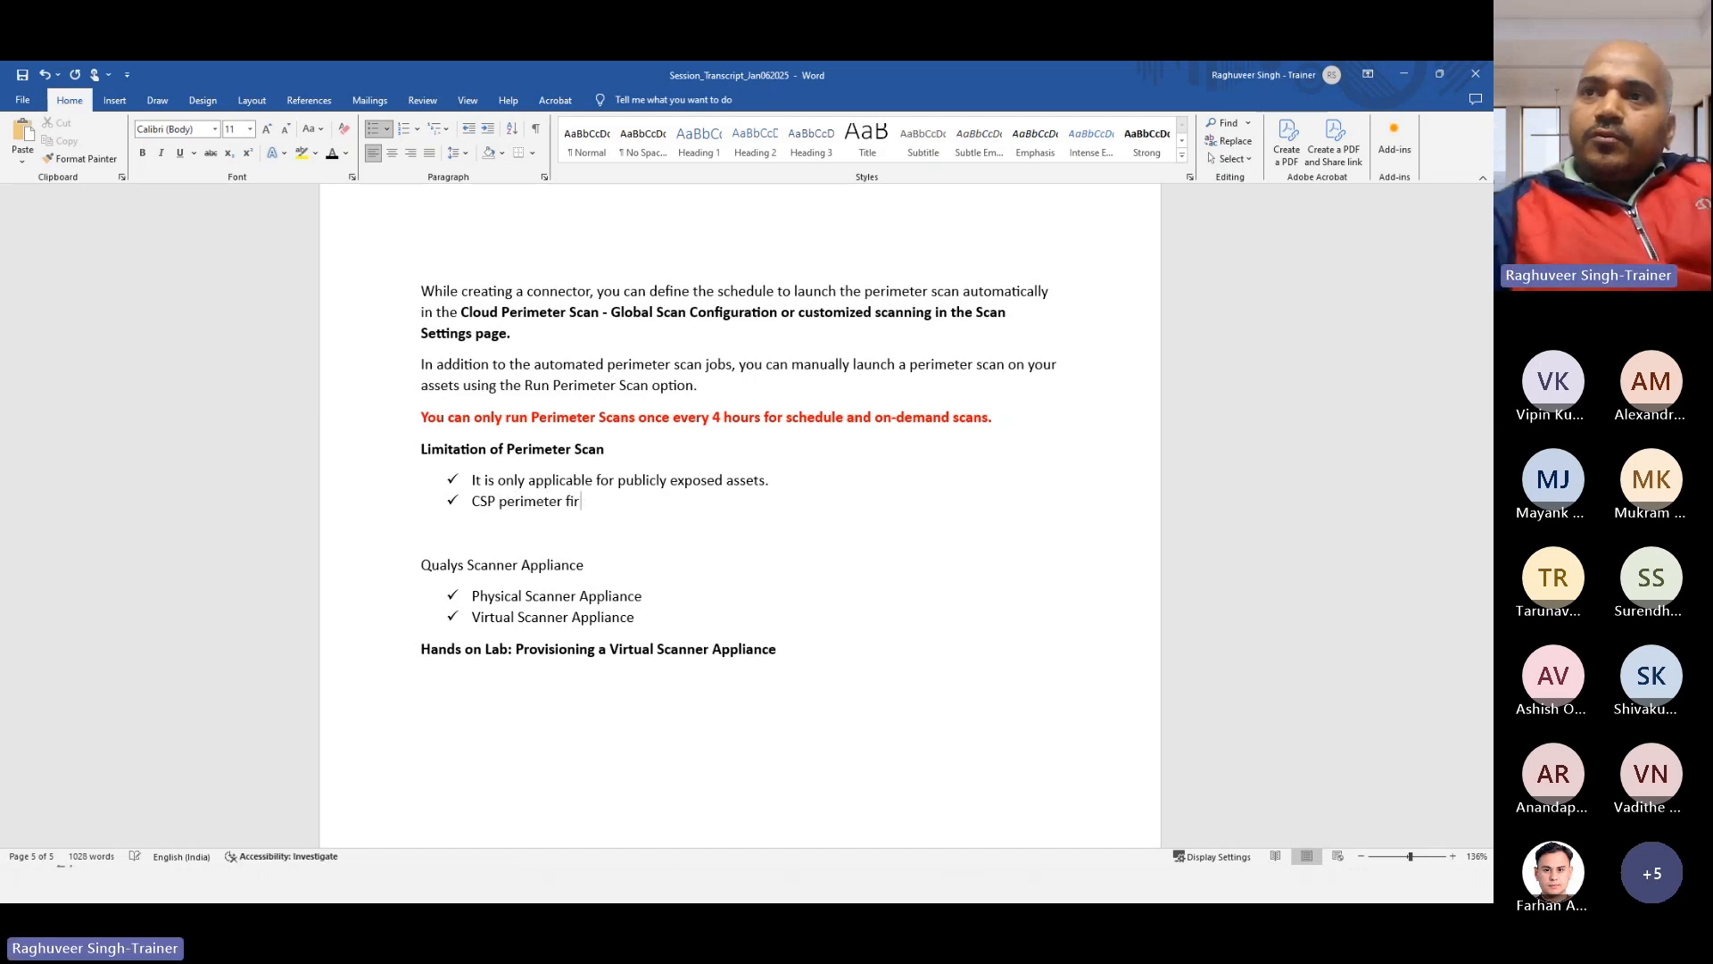
pyautogui.write('ewall/DDOS service may interu')
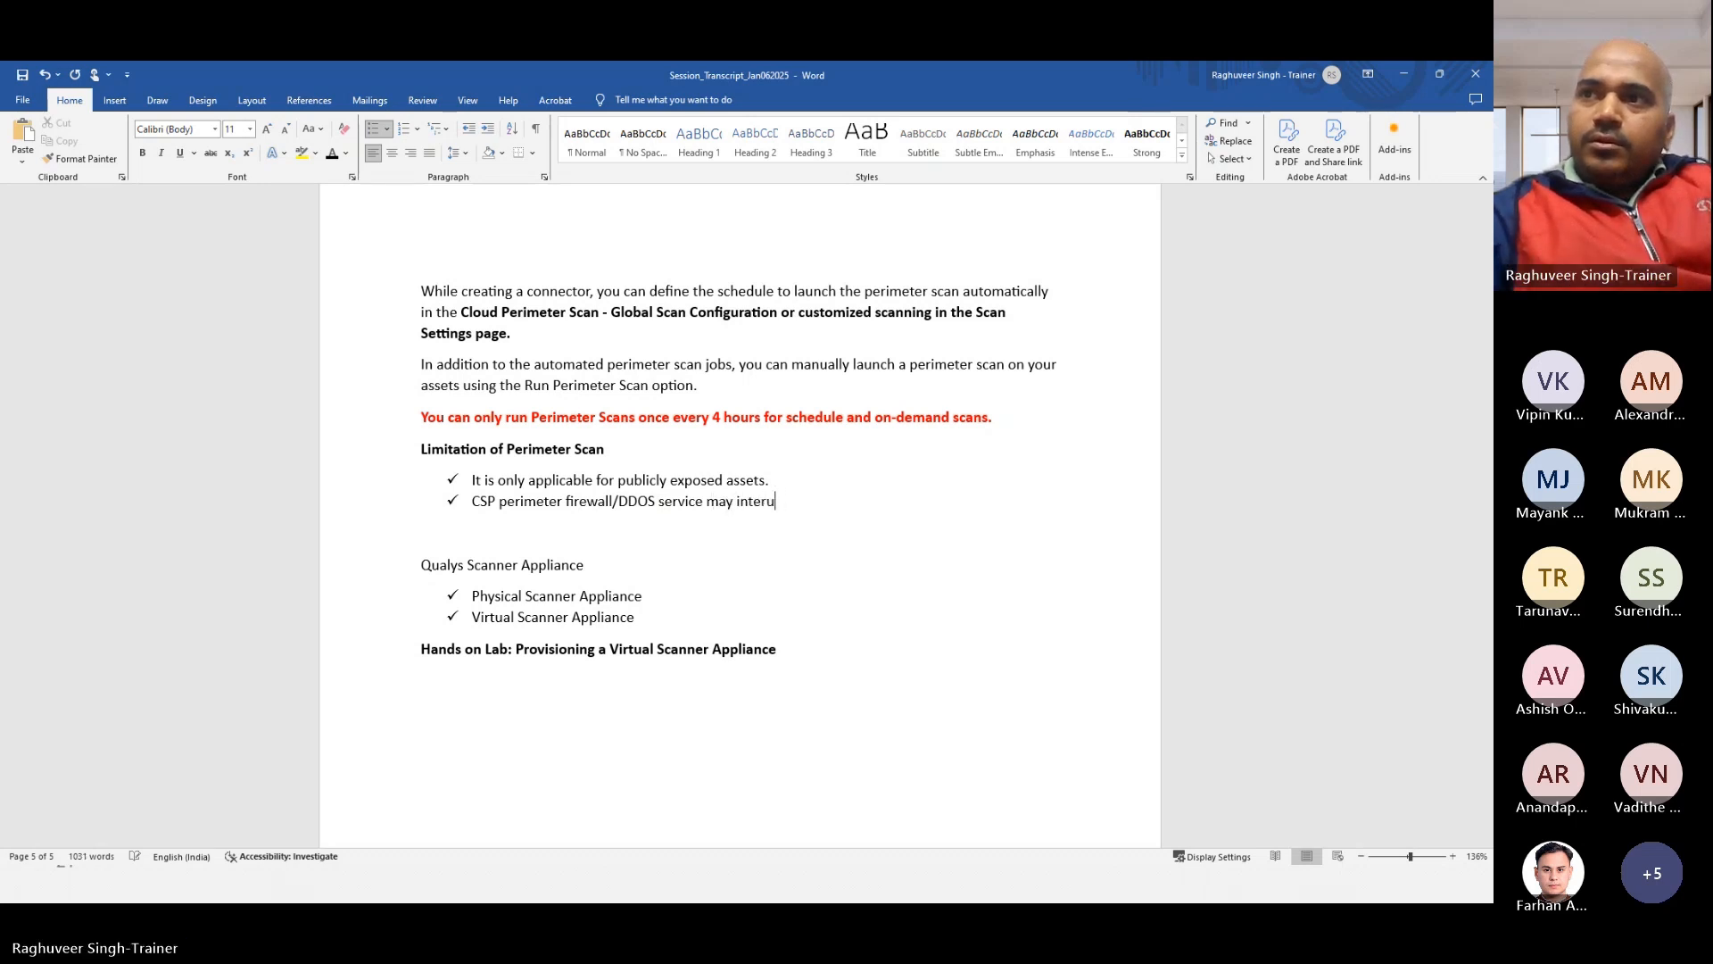
pyautogui.write('ut perimeter scan')
pyautogui.press('Return')
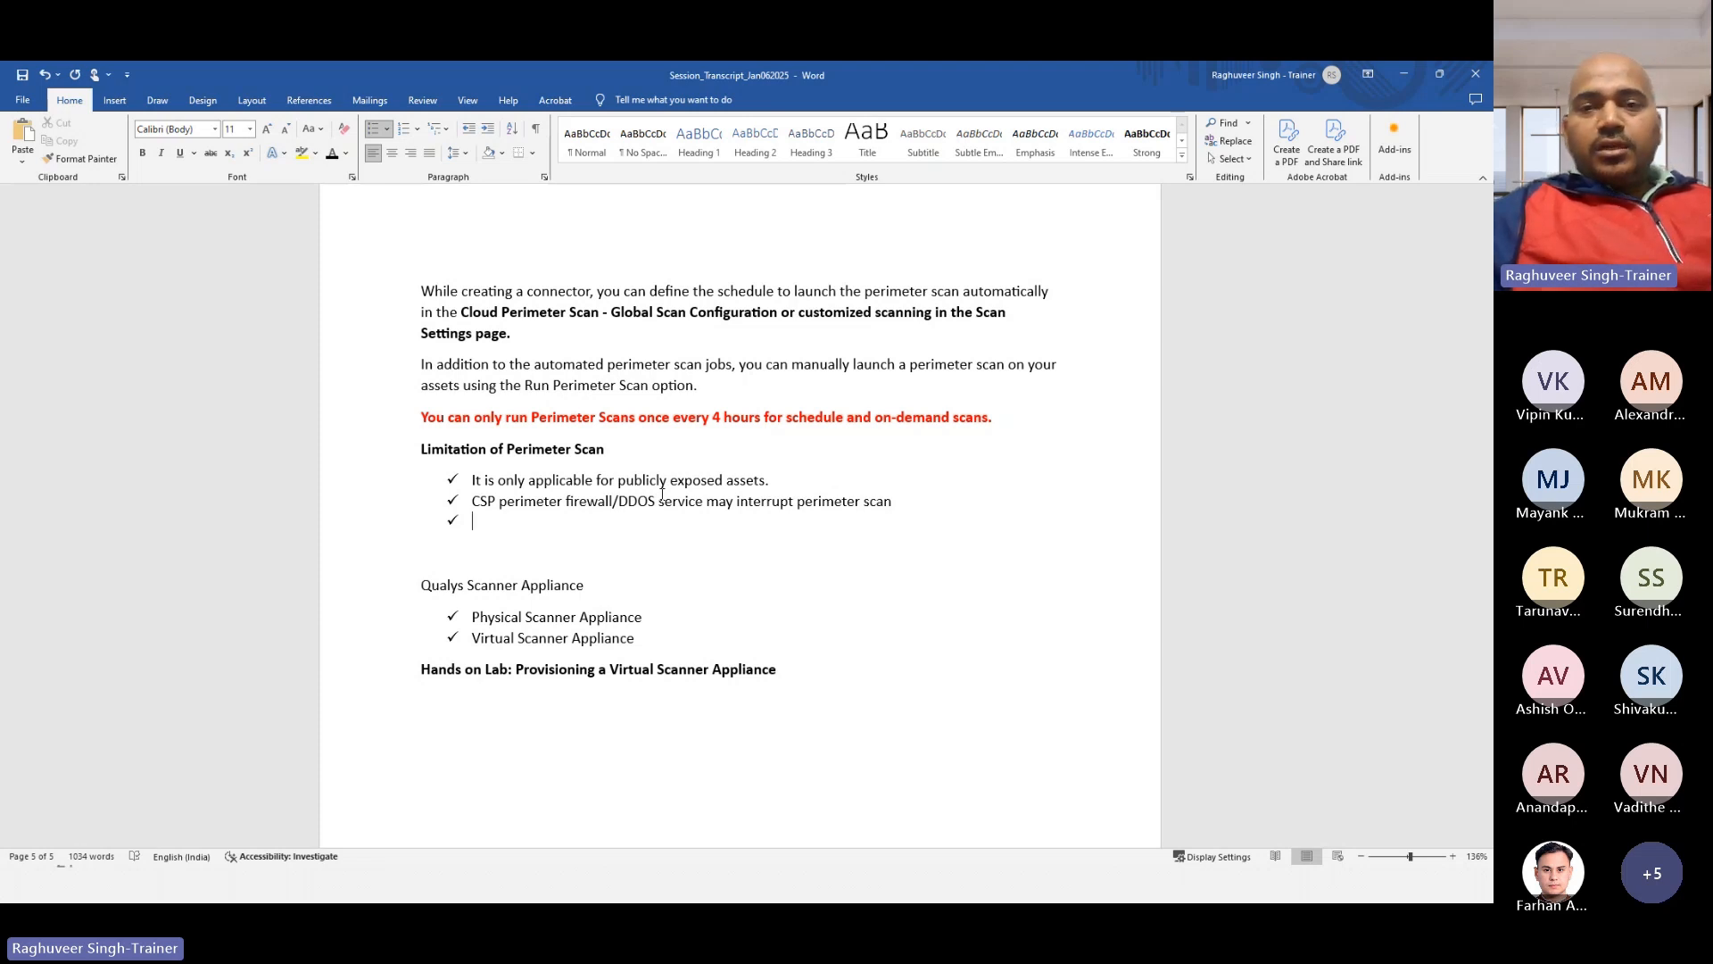
# Step: Begin the third limitation bullet with "Existing security software (EDR, NGFW, etc.)", keeping an empty bullet below it
pyautogui.click(899, 503)
pyautogui.press('Return')
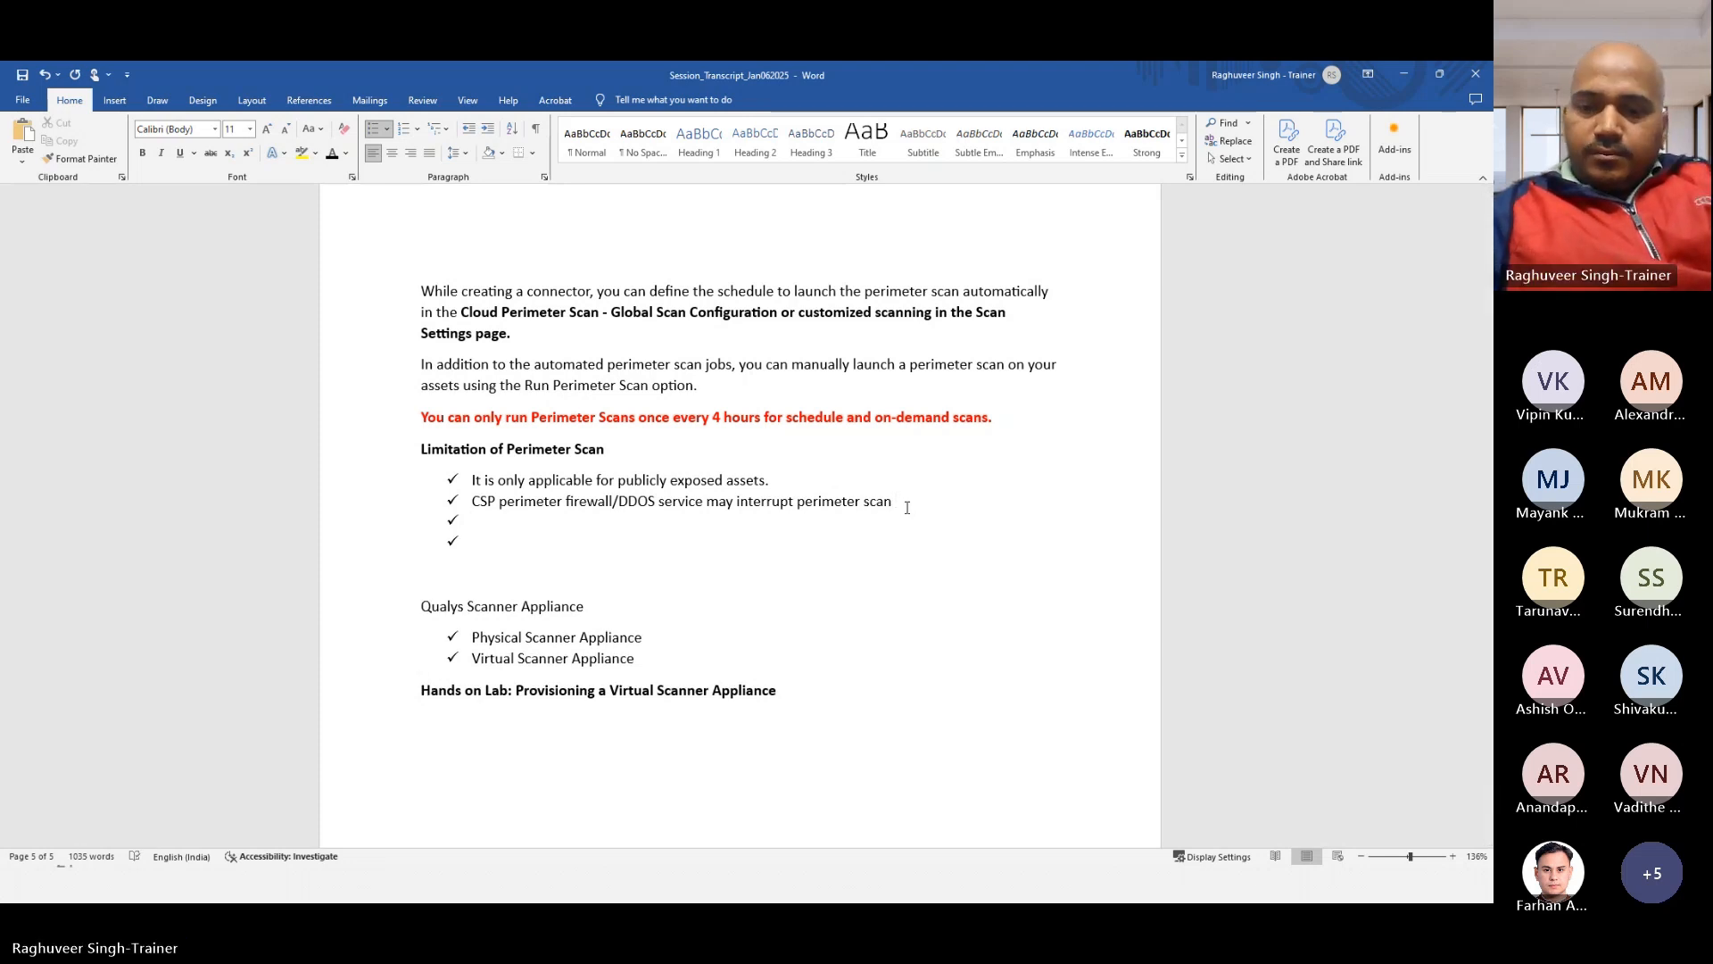
pyautogui.write('Exi')
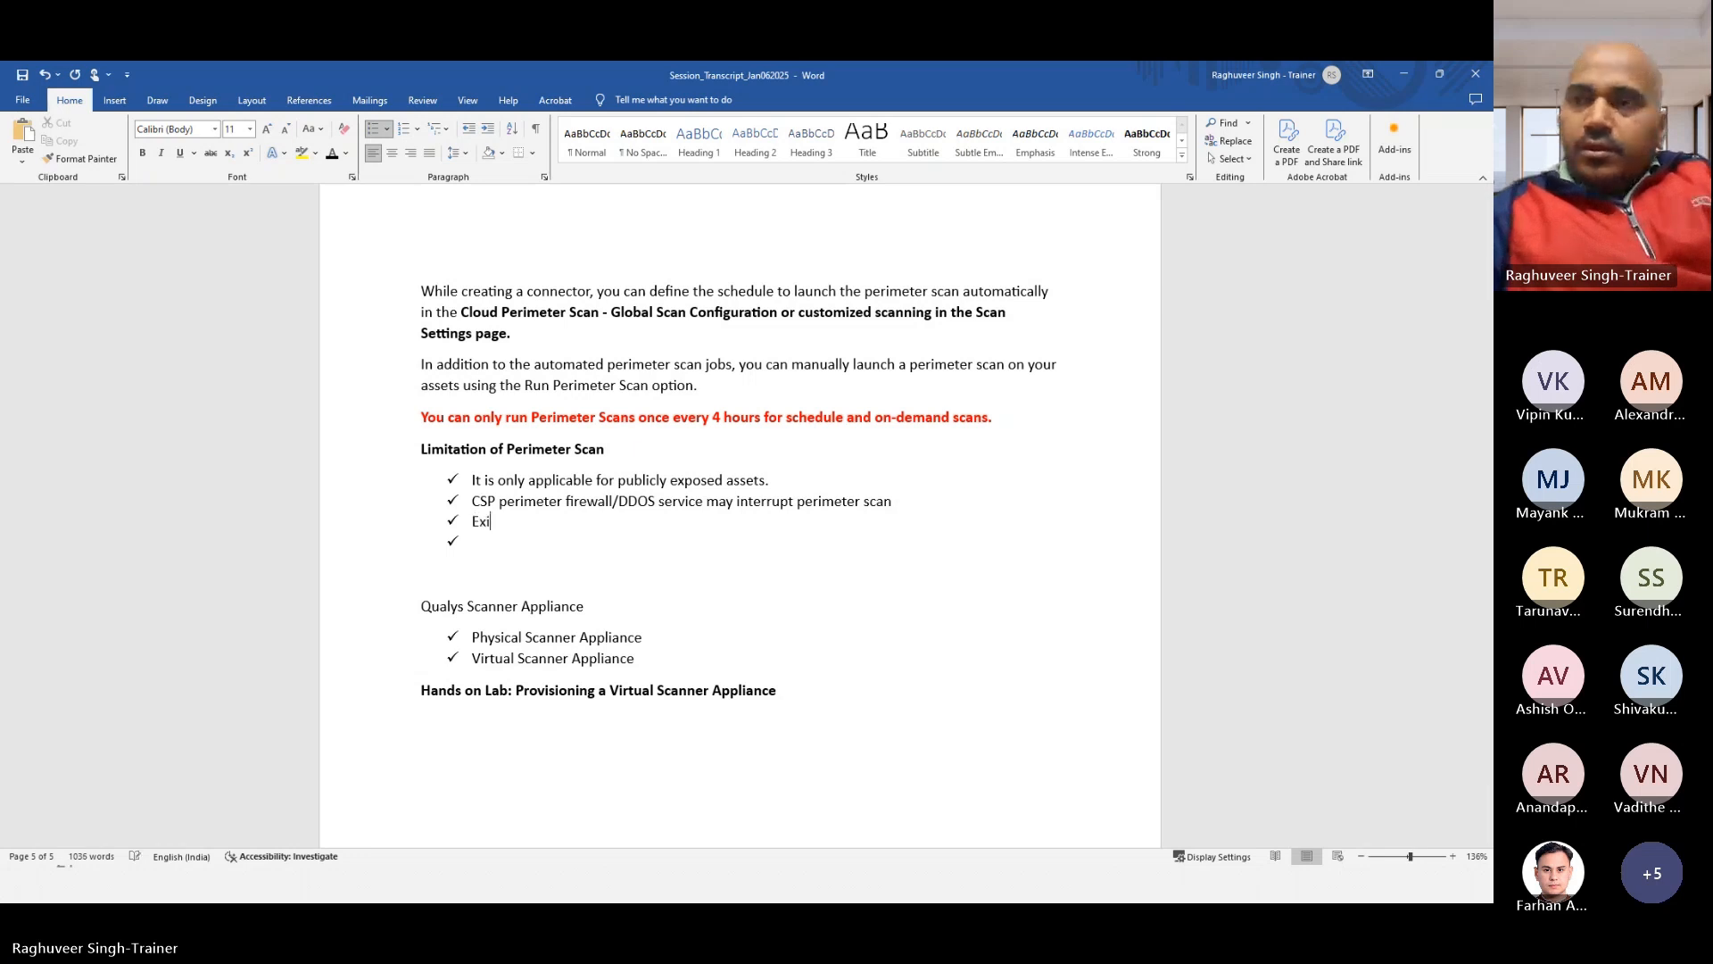
pyautogui.write('sting security ')
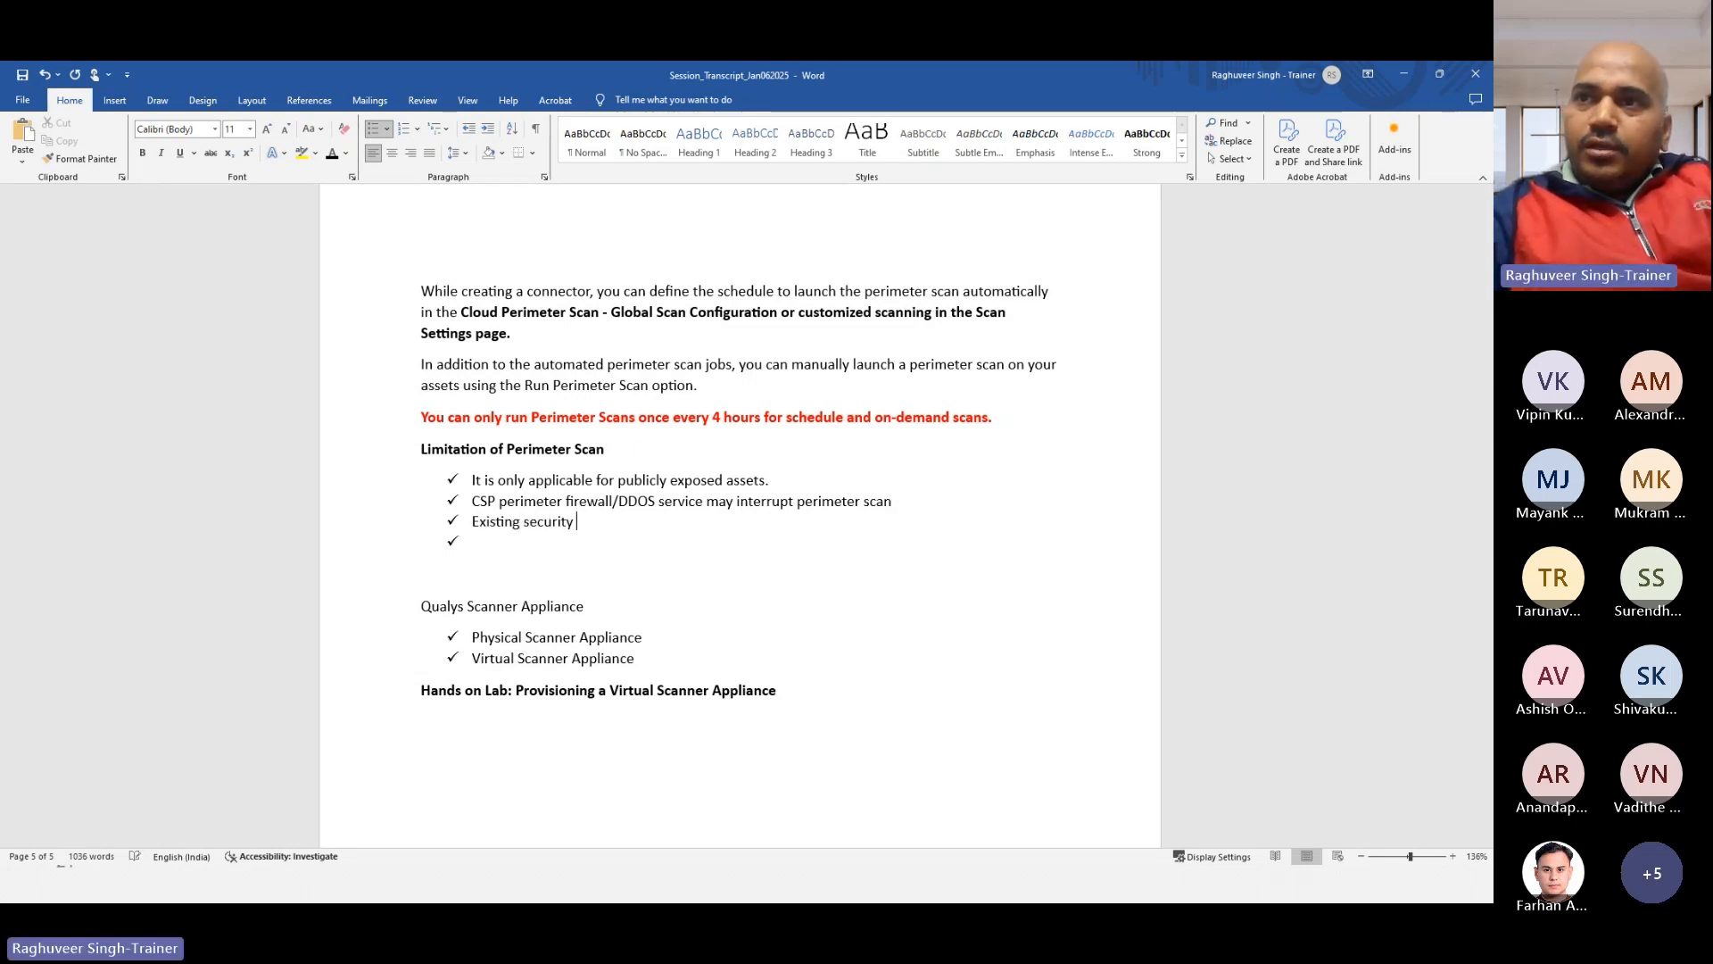
pyautogui.write('solutions')
pyautogui.press('BackSpace')
pyautogui.press('BackSpace')
pyautogui.press('BackSpace')
pyautogui.press('BackSpace')
pyautogui.press('BackSpace')
pyautogui.press('BackSpace')
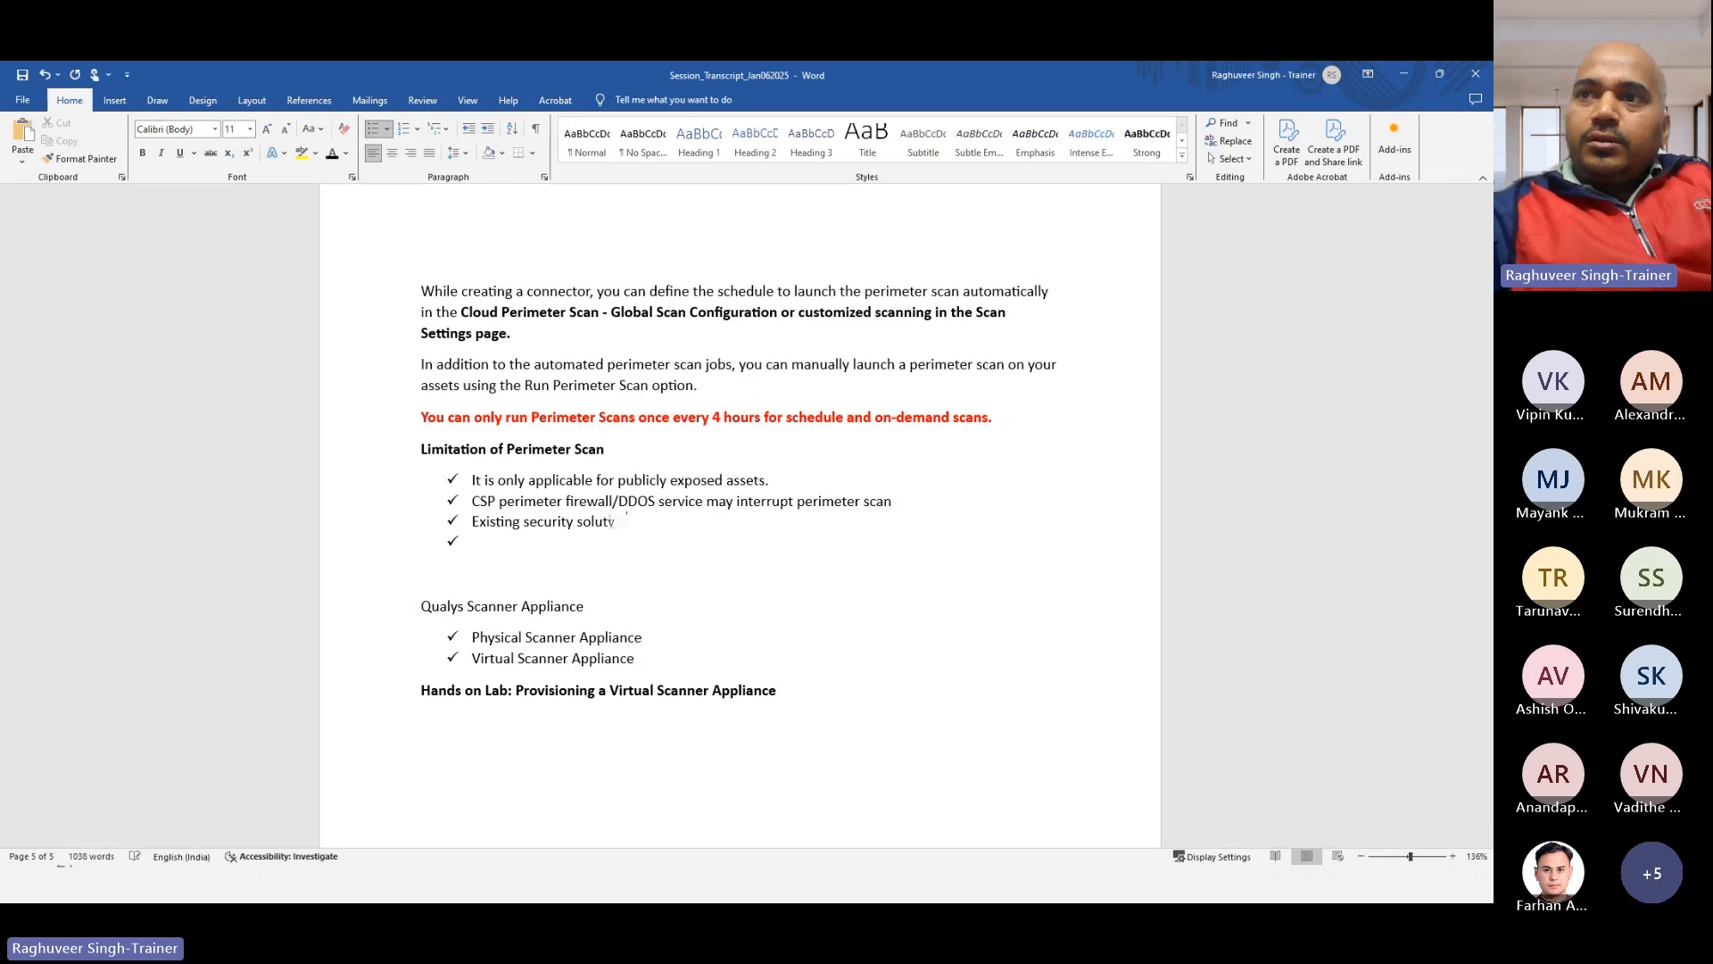
pyautogui.press('BackSpace')
pyautogui.write('ftware/')
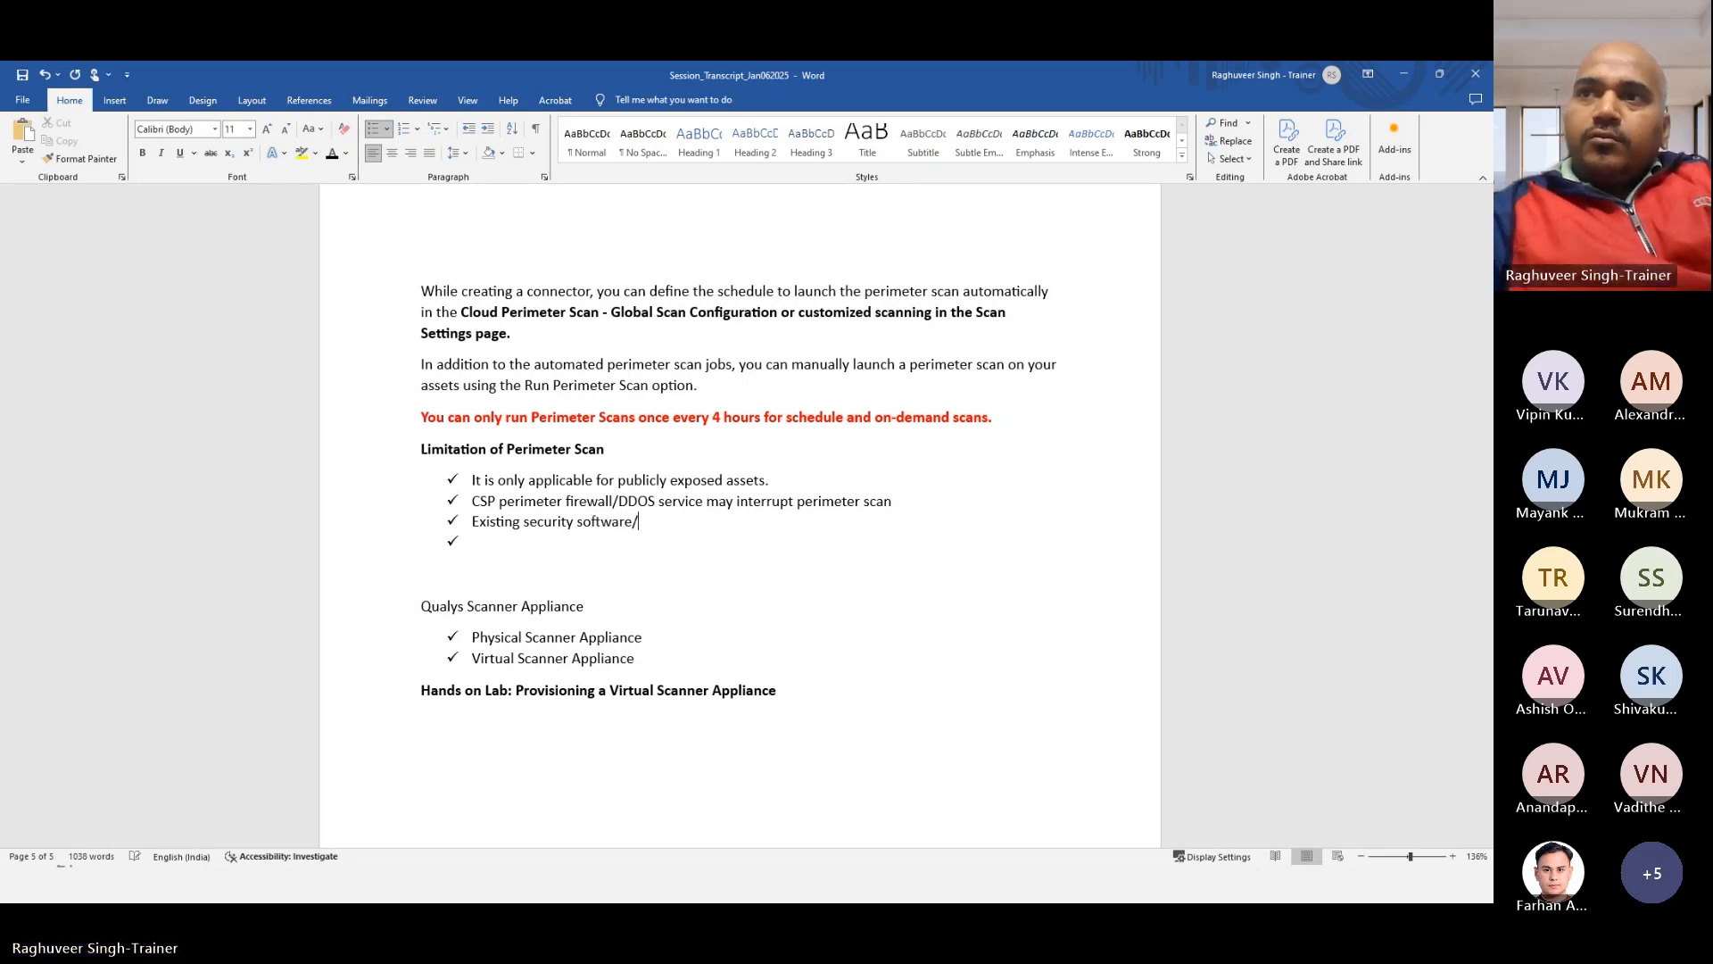
pyautogui.write(' (EDR)')
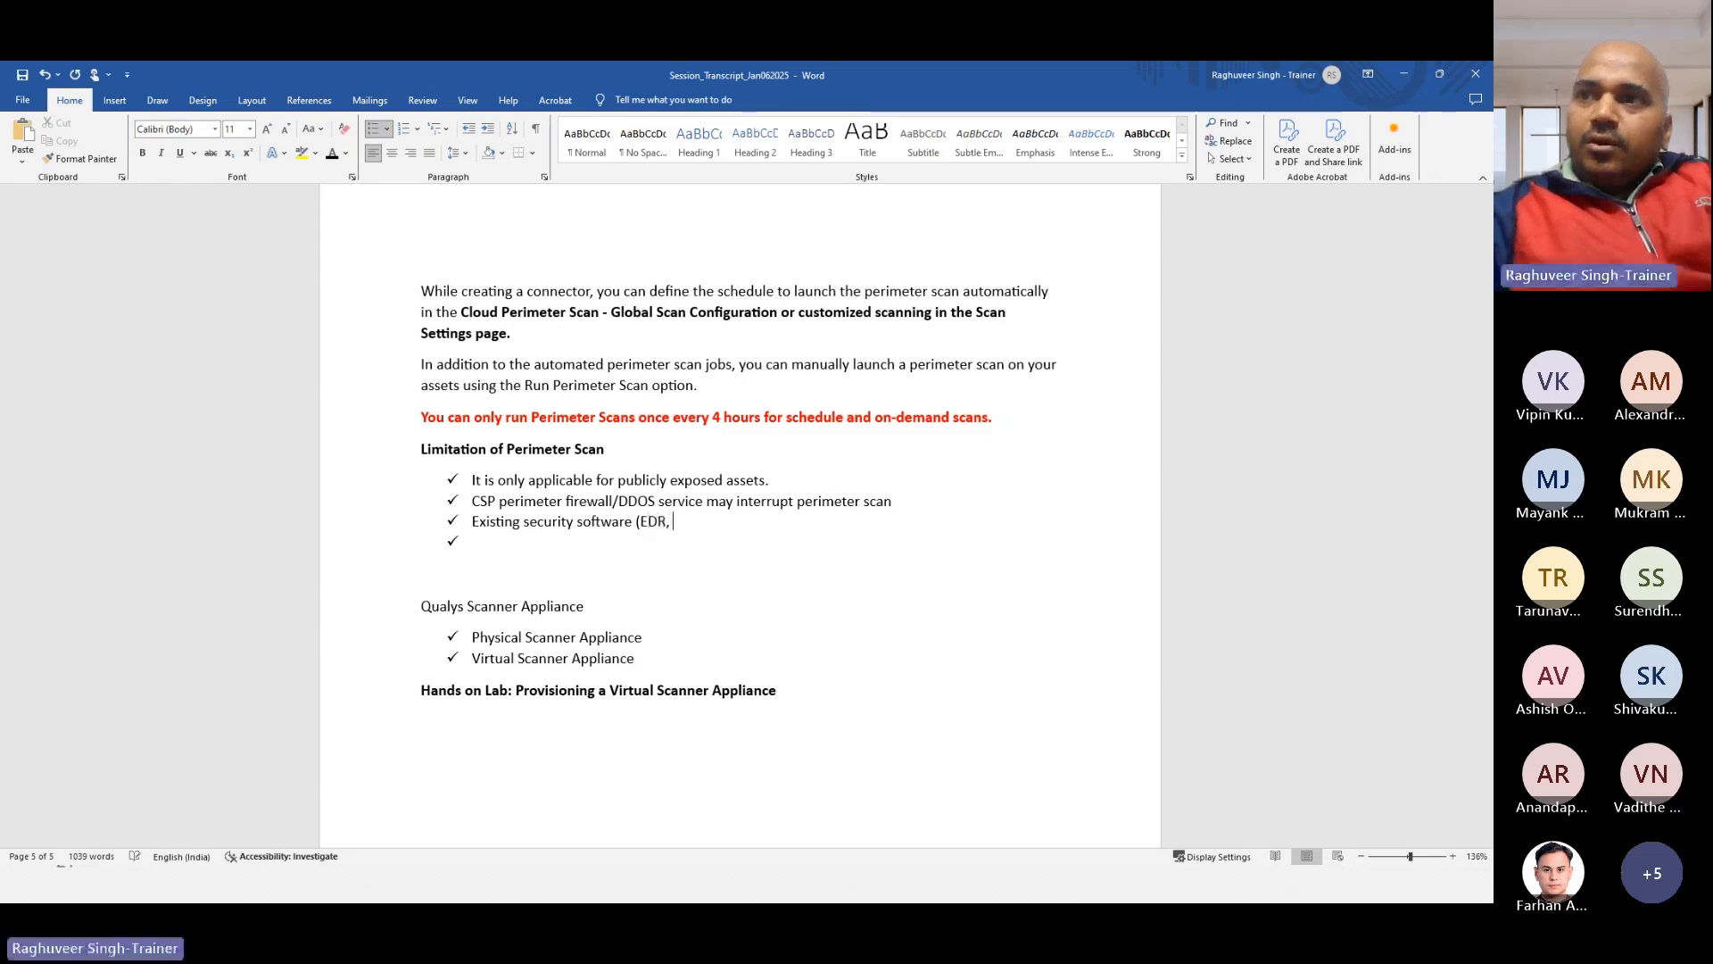
pyautogui.press('BackSpace')
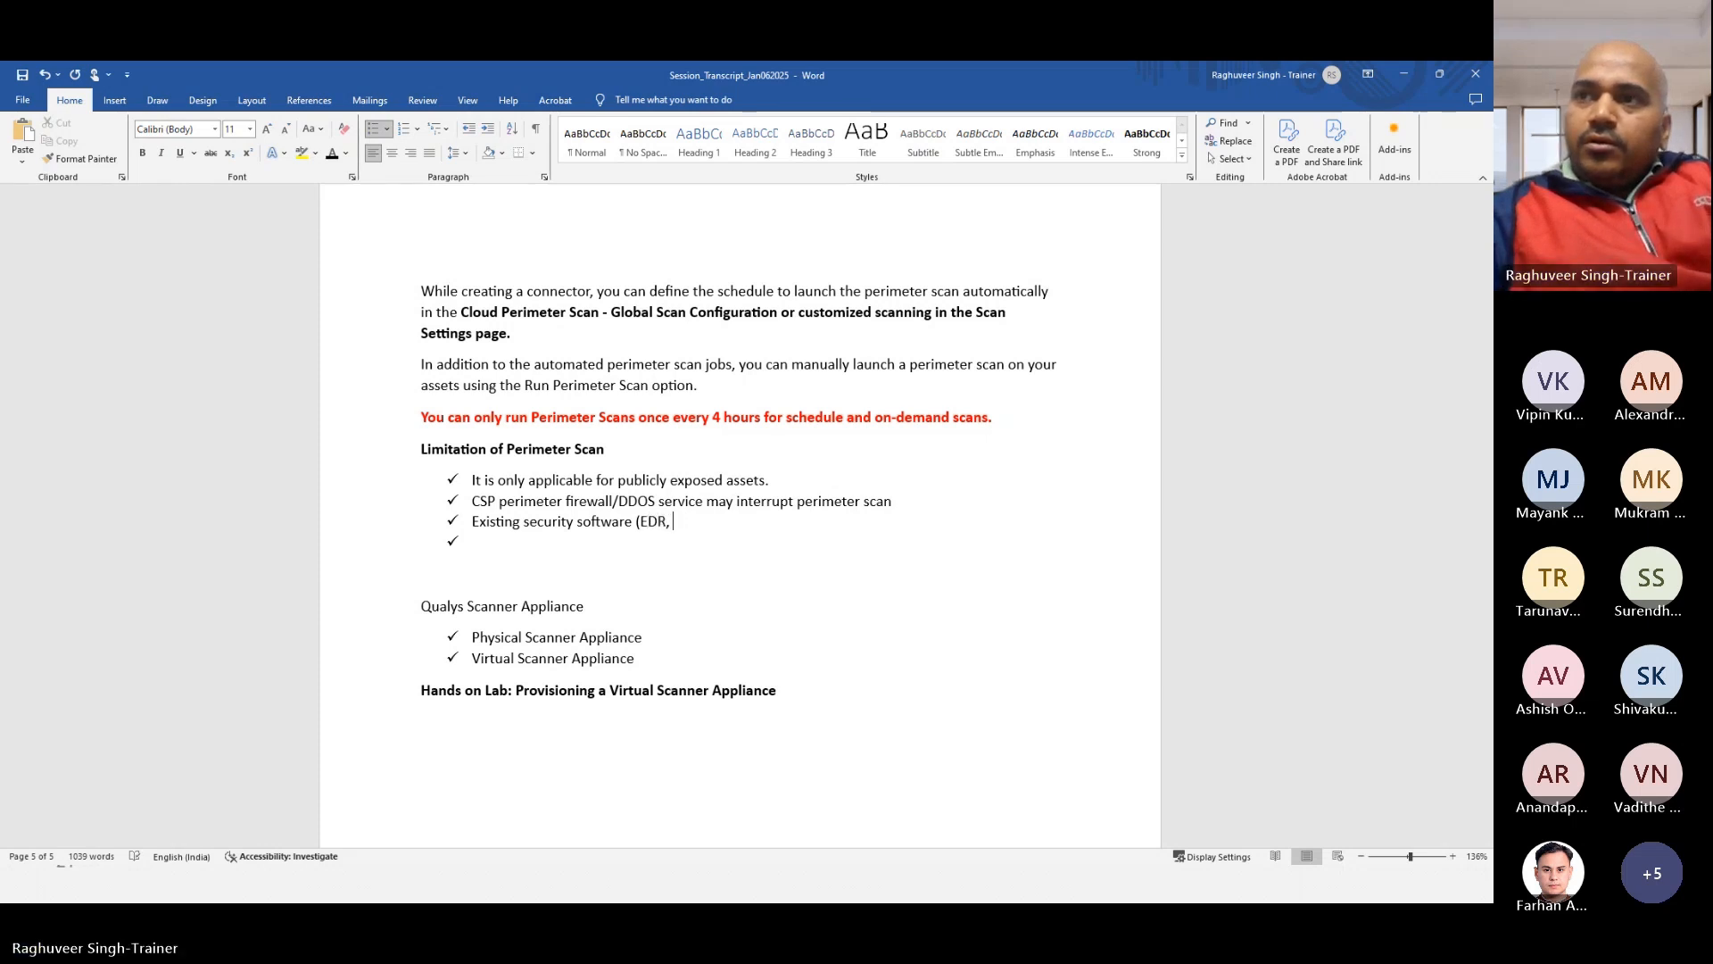
pyautogui.write('NGFW, etc')
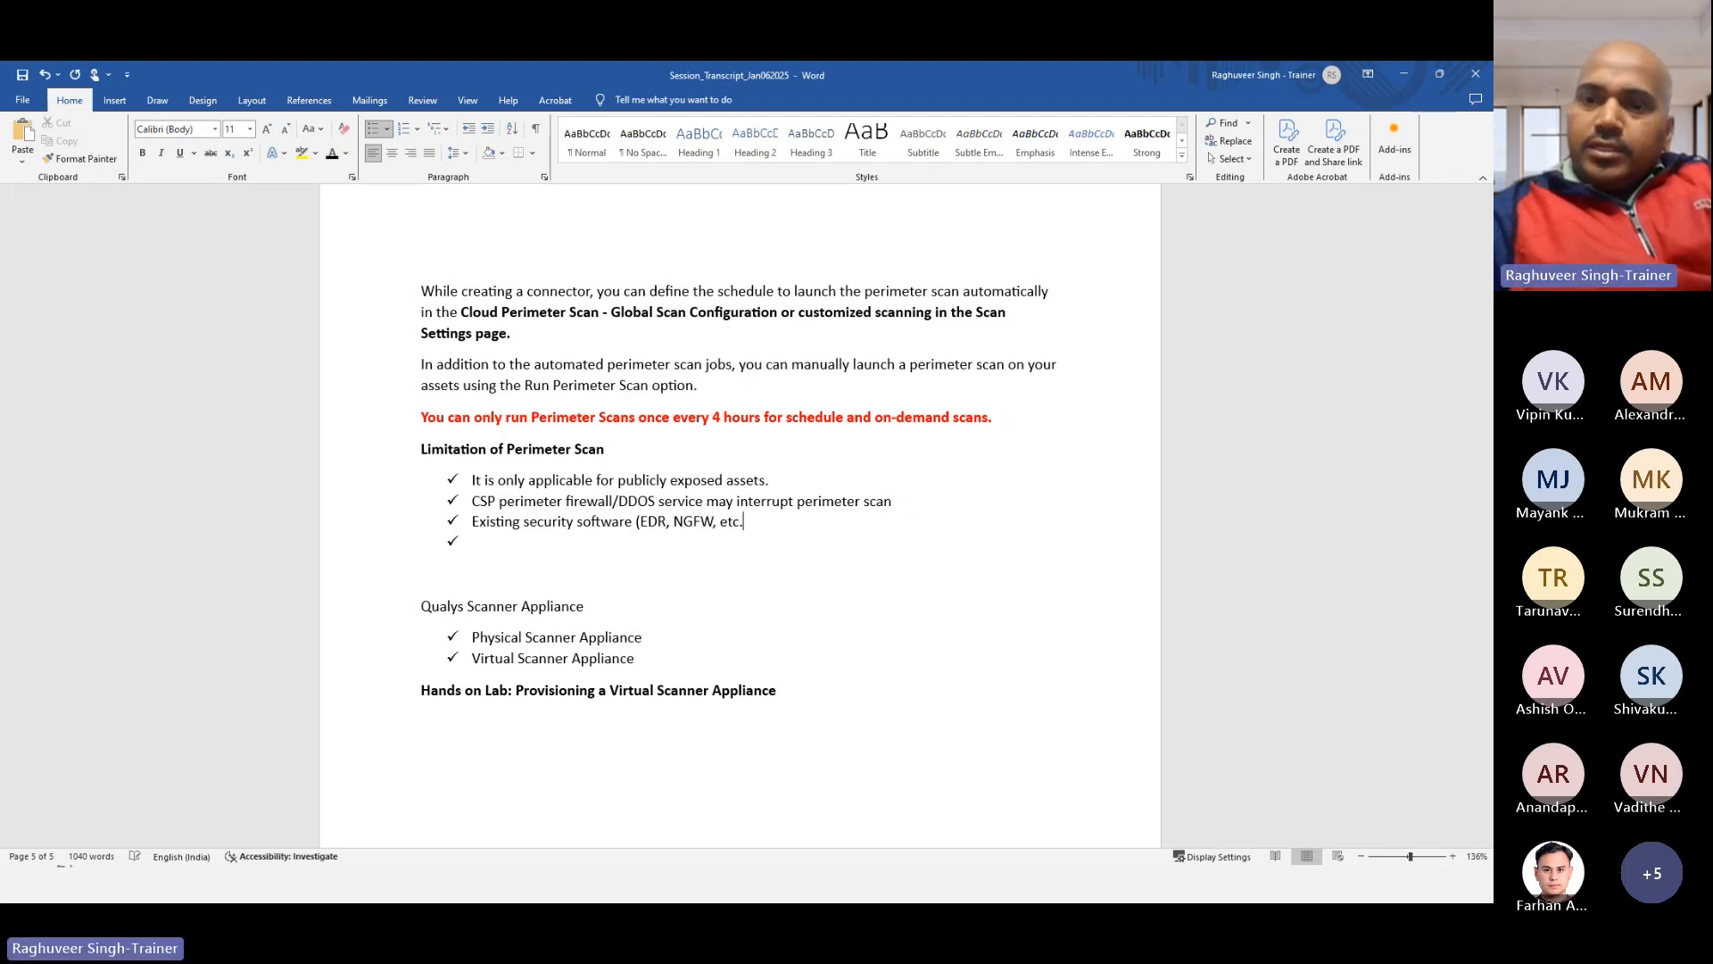
pyautogui.write('.) on')
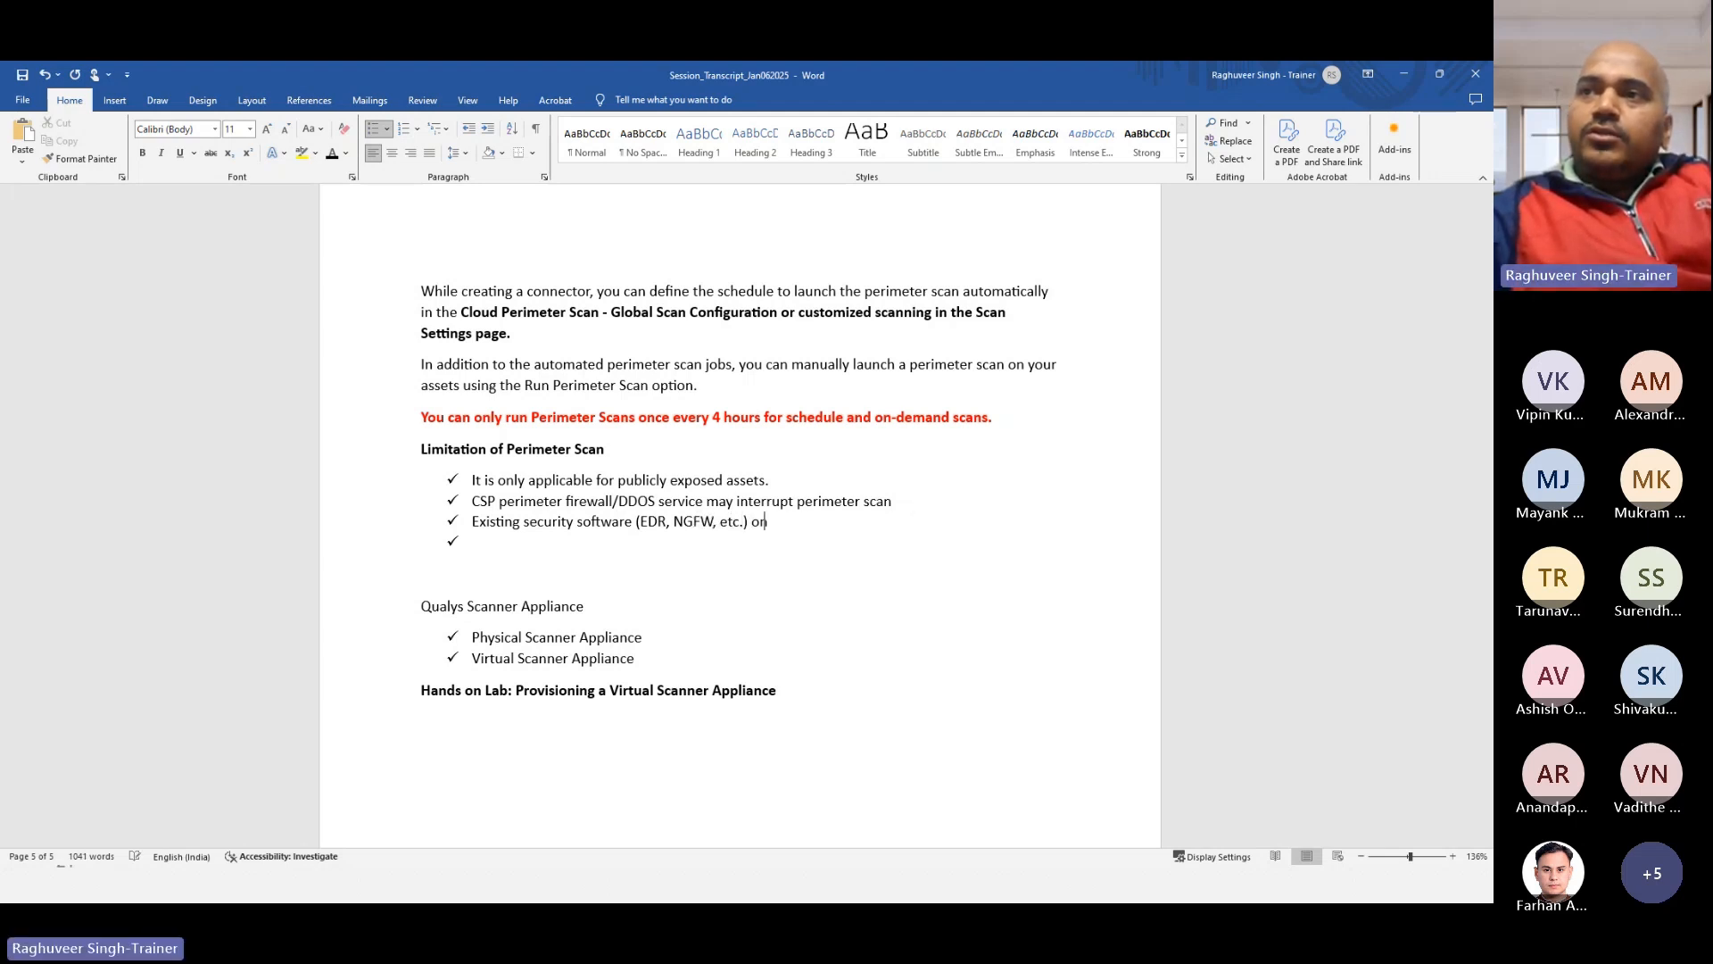
# Step: Complete the third limitation bullet with "deployed on the asset may also affect perimeter scan."
pyautogui.press('BackSpace')
pyautogui.press('BackSpace')
pyautogui.write('depl')
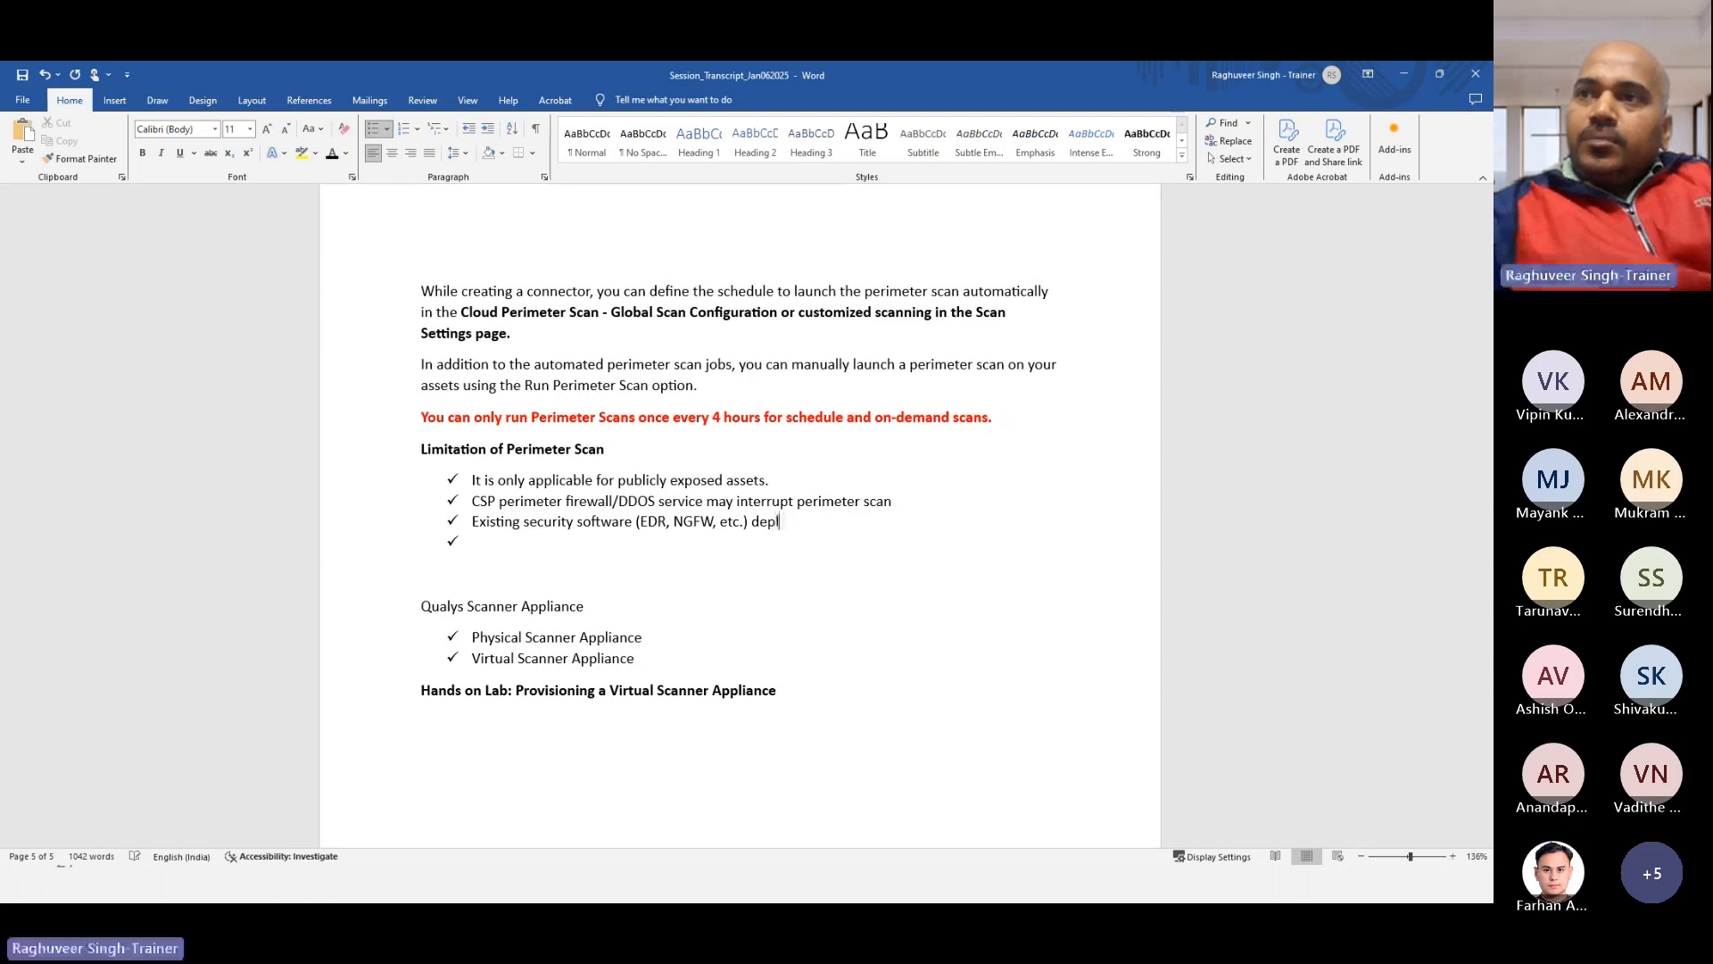
pyautogui.write('oyed on the asse')
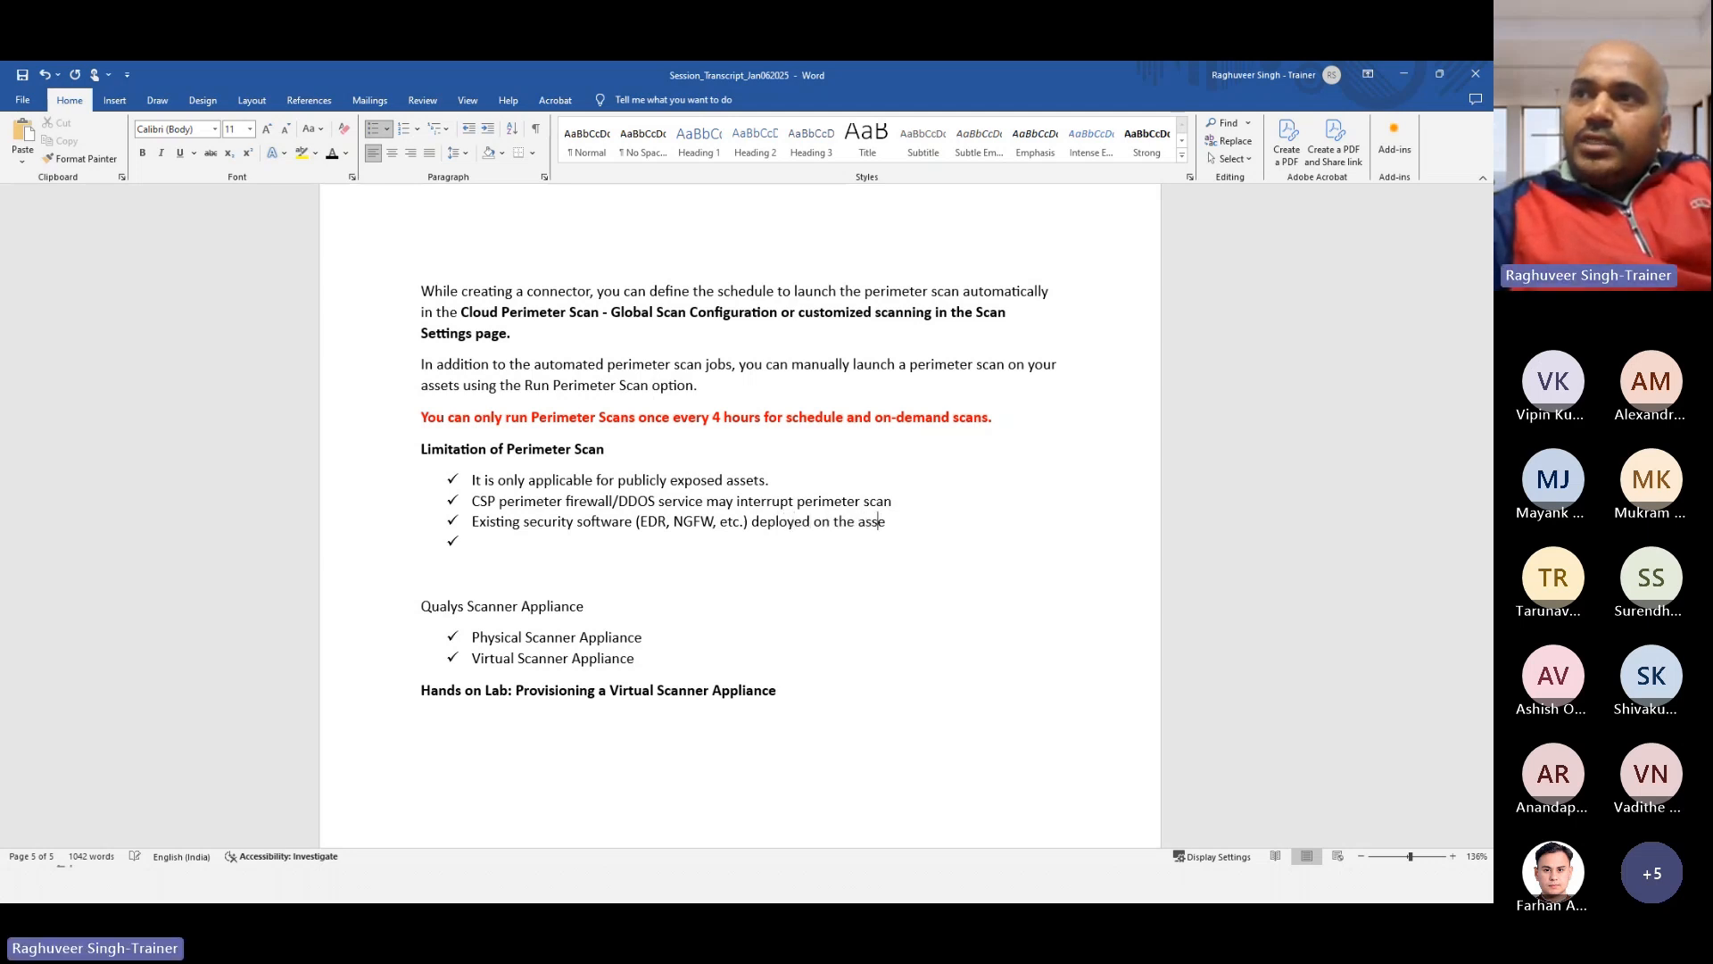
pyautogui.write('t may also ')
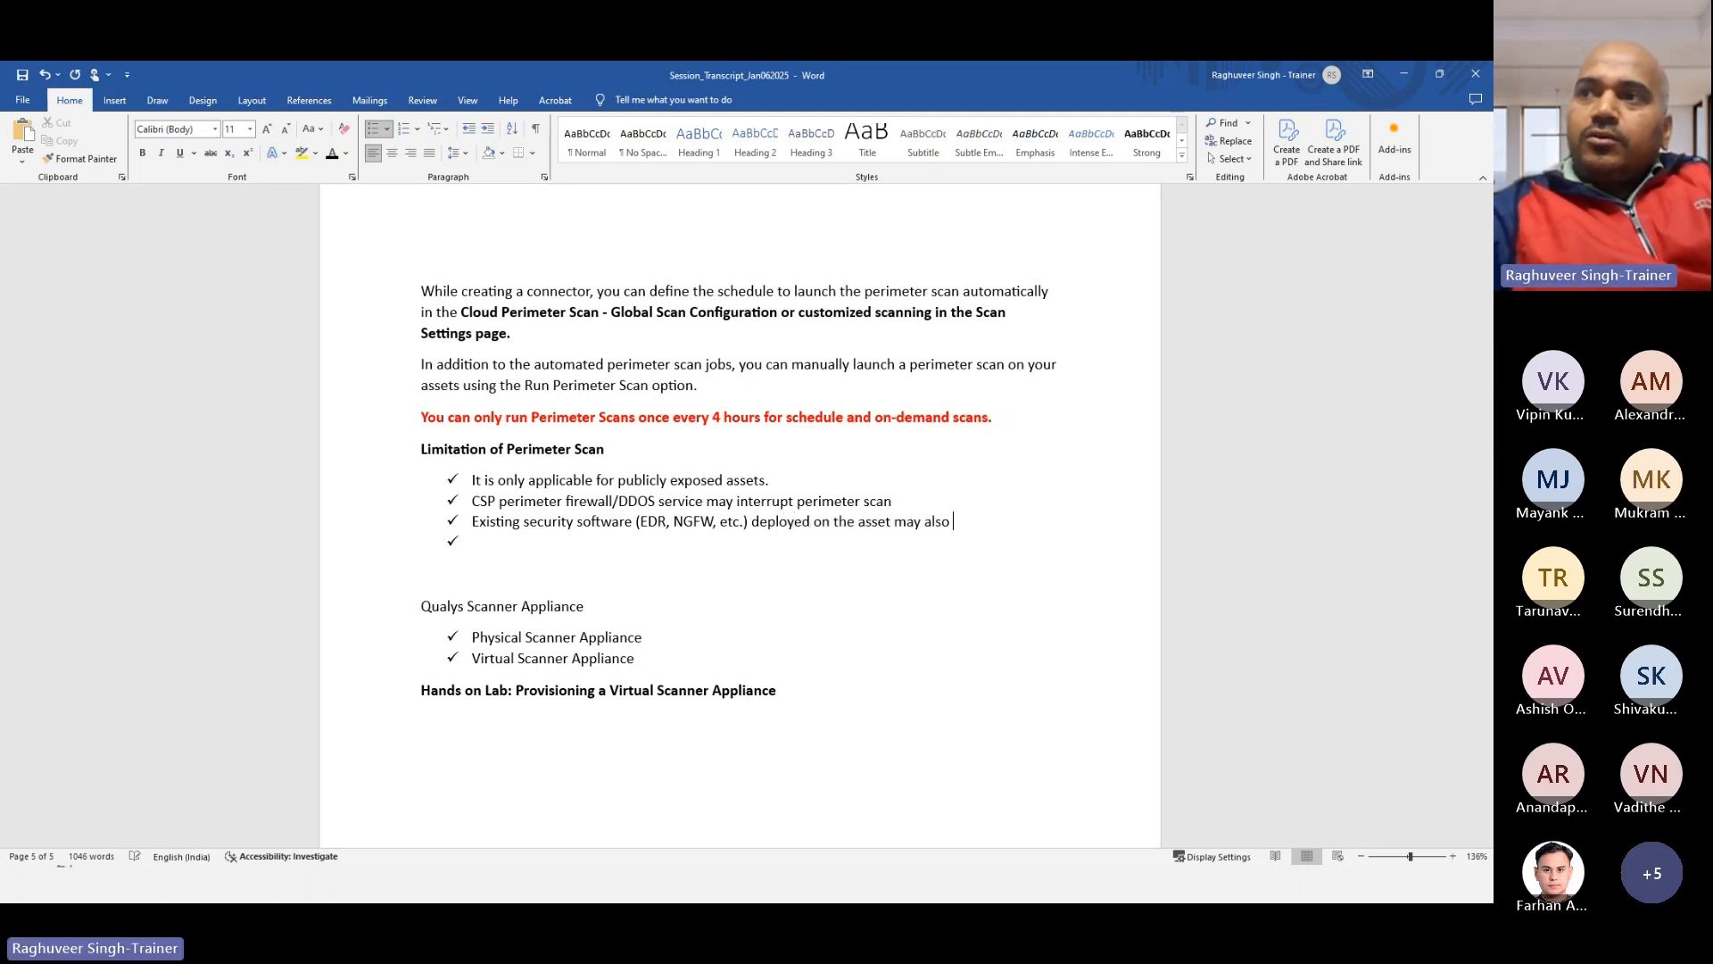
pyautogui.write('affect perf')
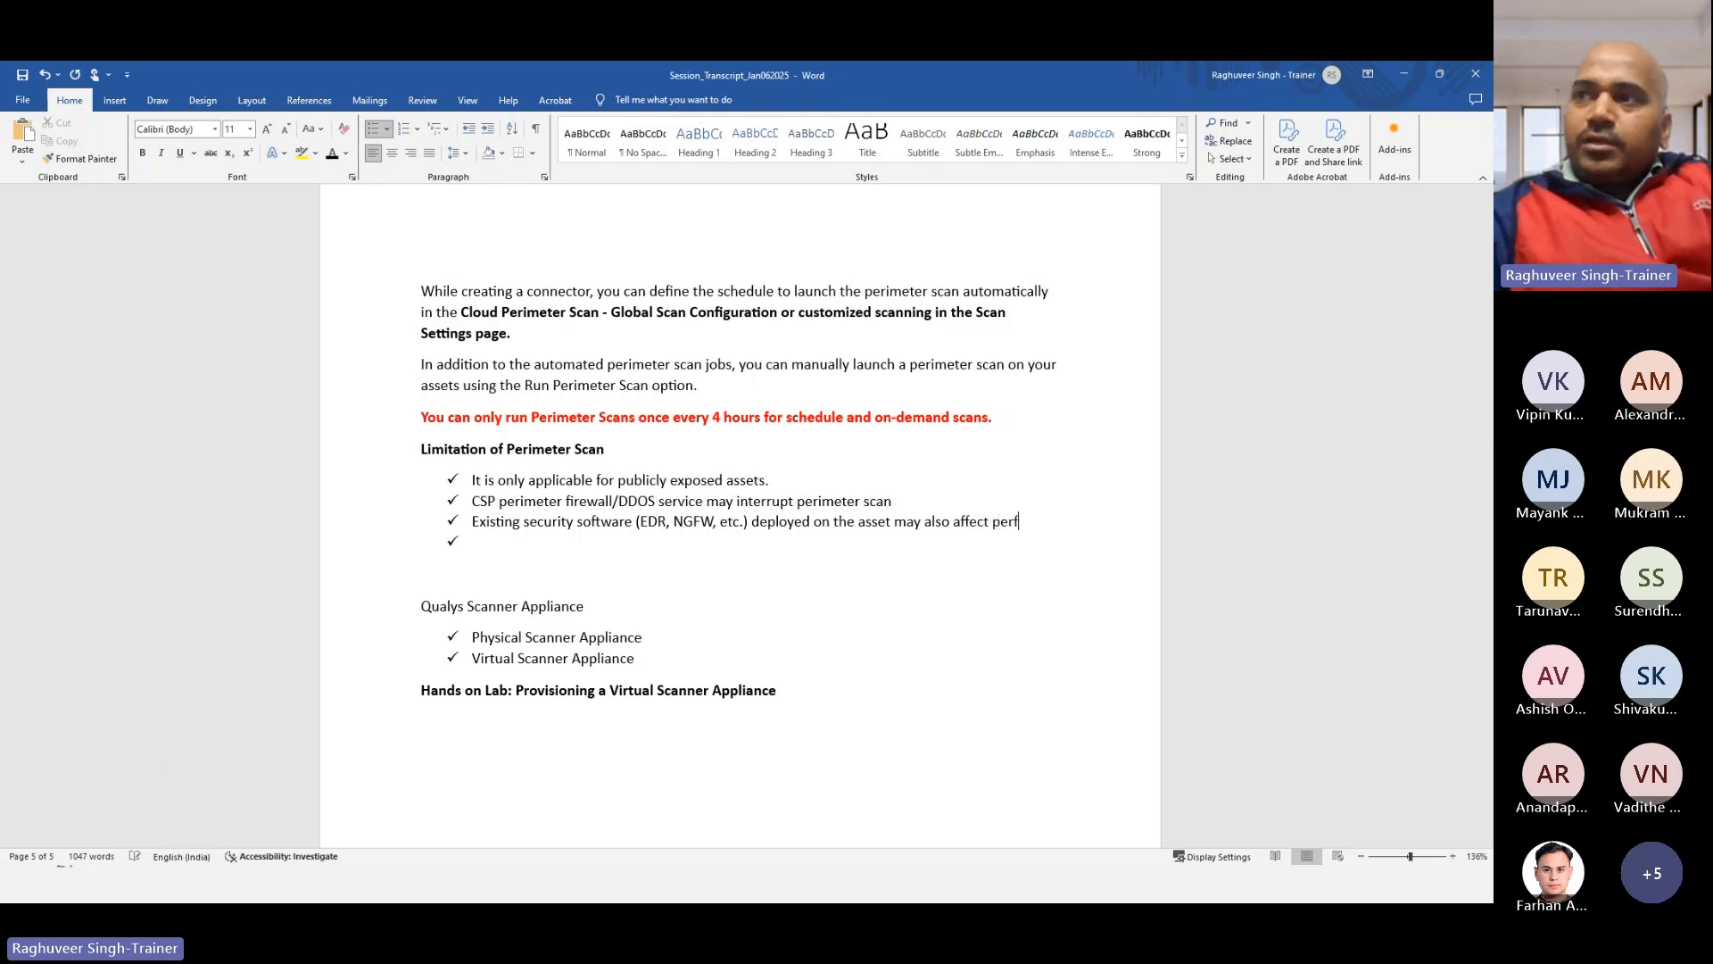
pyautogui.write('mte')
pyautogui.press('BackSpace')
pyautogui.press('BackSpace')
pyautogui.write('eter scan.')
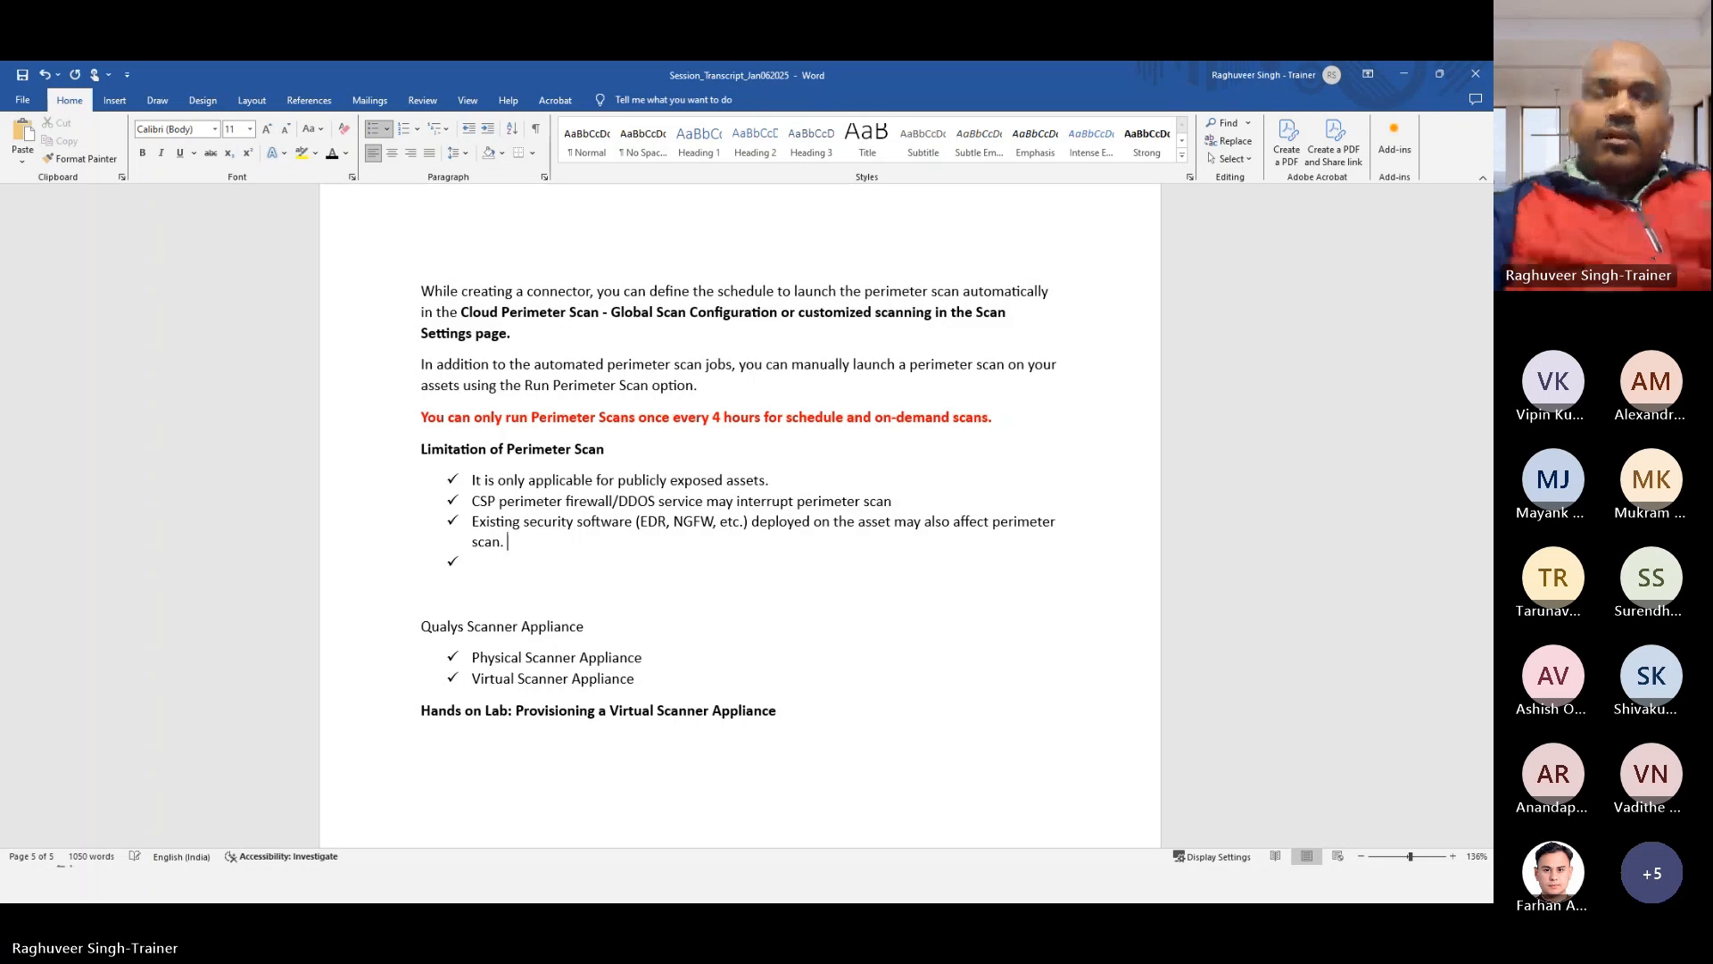
# Step: Begin the fourth limitation bullet with "Perimeter scan" in regular, non-bold text
pyautogui.hotkey('ctrl', 'b')
pyautogui.write('P')
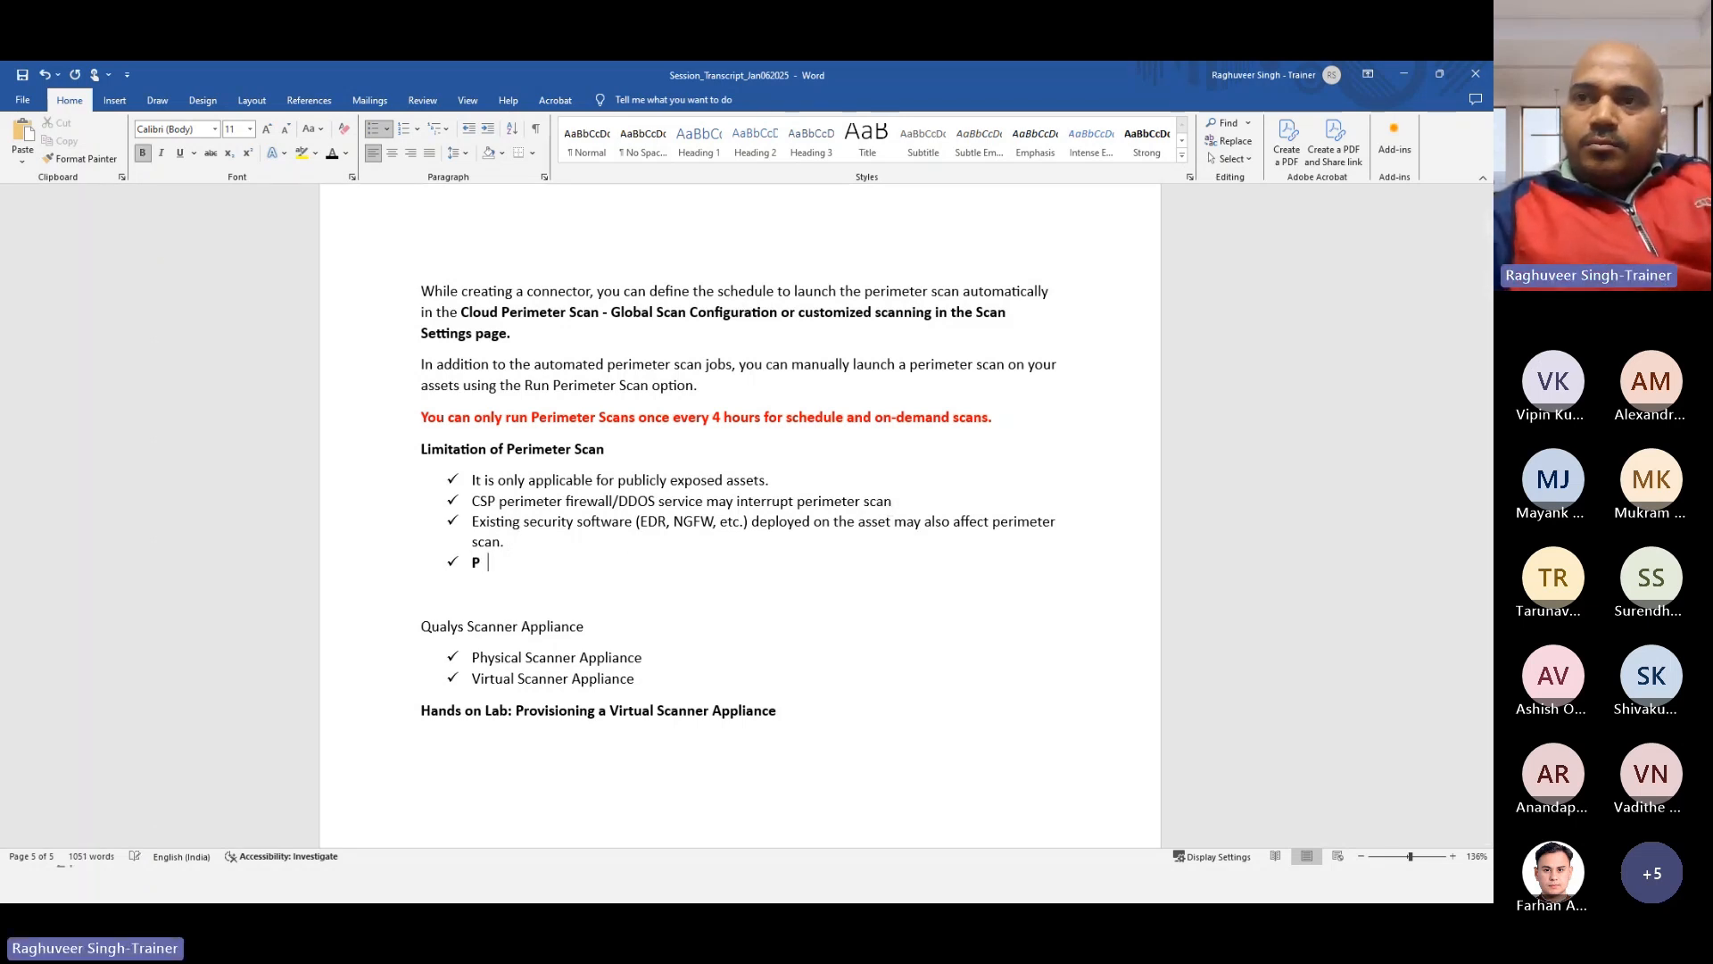
pyautogui.hotkey('ctrl', 'b')
pyautogui.write('Perimeter scan does not ')
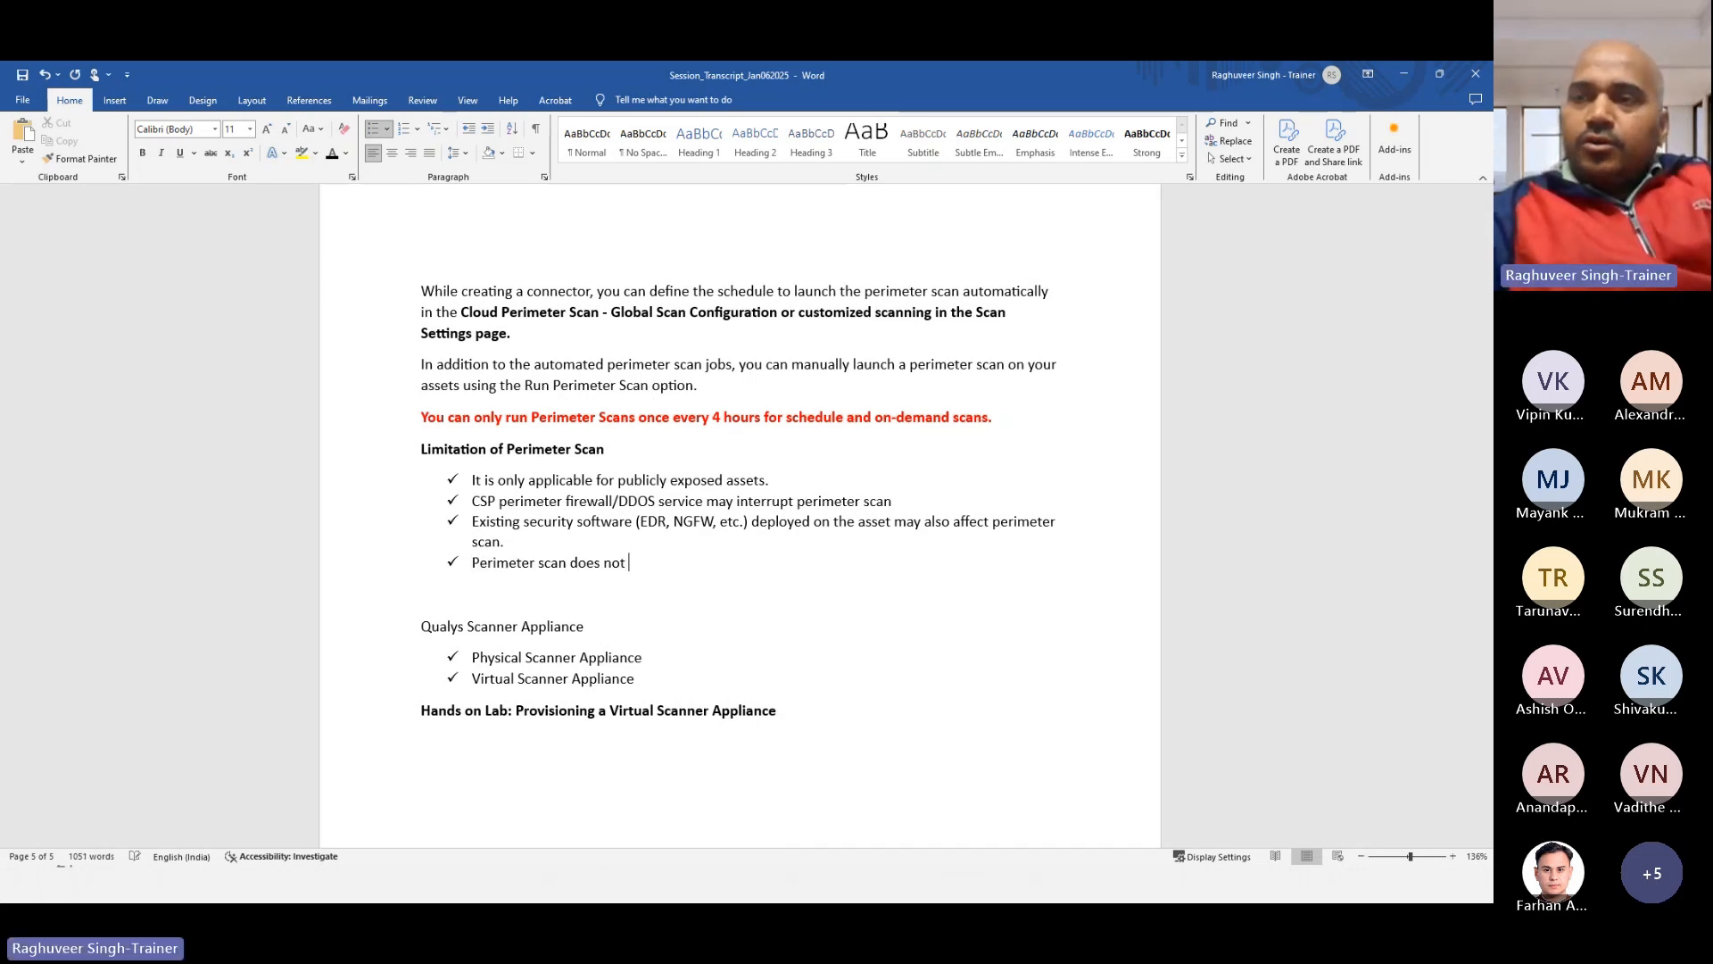
pyautogui.write('include')
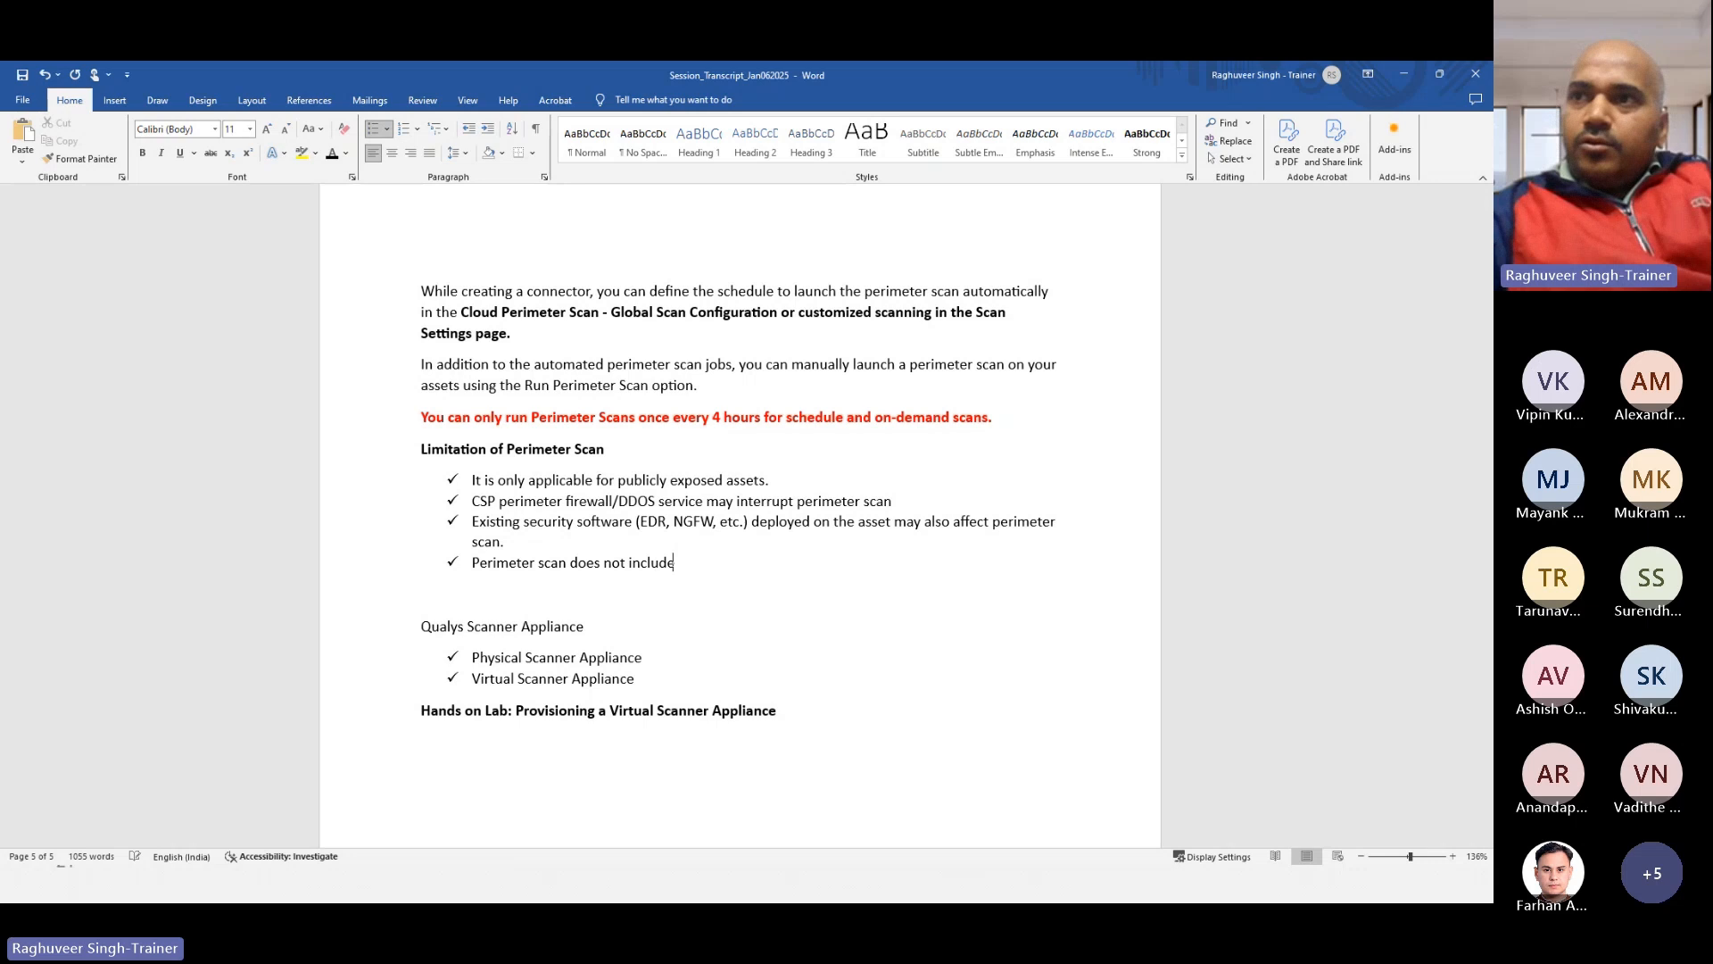
pyautogui.write(' any instal')
pyautogui.press('BackSpace')
pyautogui.press('BackSpace')
pyautogui.press('BackSpace')
pyautogui.press('BackSpace')
pyautogui.press('BackSpace')
pyautogui.press('BackSpace')
pyautogui.press('BackSpace')
pyautogui.press('BackSpace')
pyautogui.press('BackSpace')
pyautogui.press('BackSpace')
pyautogui.press('BackSpace')
pyautogui.press('BackSpace')
pyautogui.press('BackSpace')
pyautogui.press('BackSpace')
pyautogui.press('BackSpace')
pyautogui.press('BackSpace')
pyautogui.press('BackSpace')
pyautogui.press('BackSpace')
pyautogui.press('BackSpace')
pyautogui.press('BackSpace')
pyautogui.press('BackSpace')
pyautogui.press('BackSpace')
pyautogui.press('BackSpace')
pyautogui.press('BackSpace')
pyautogui.press('BackSpace')
pyautogui.press('BackSpace')
pyautogui.press('BackSpace')
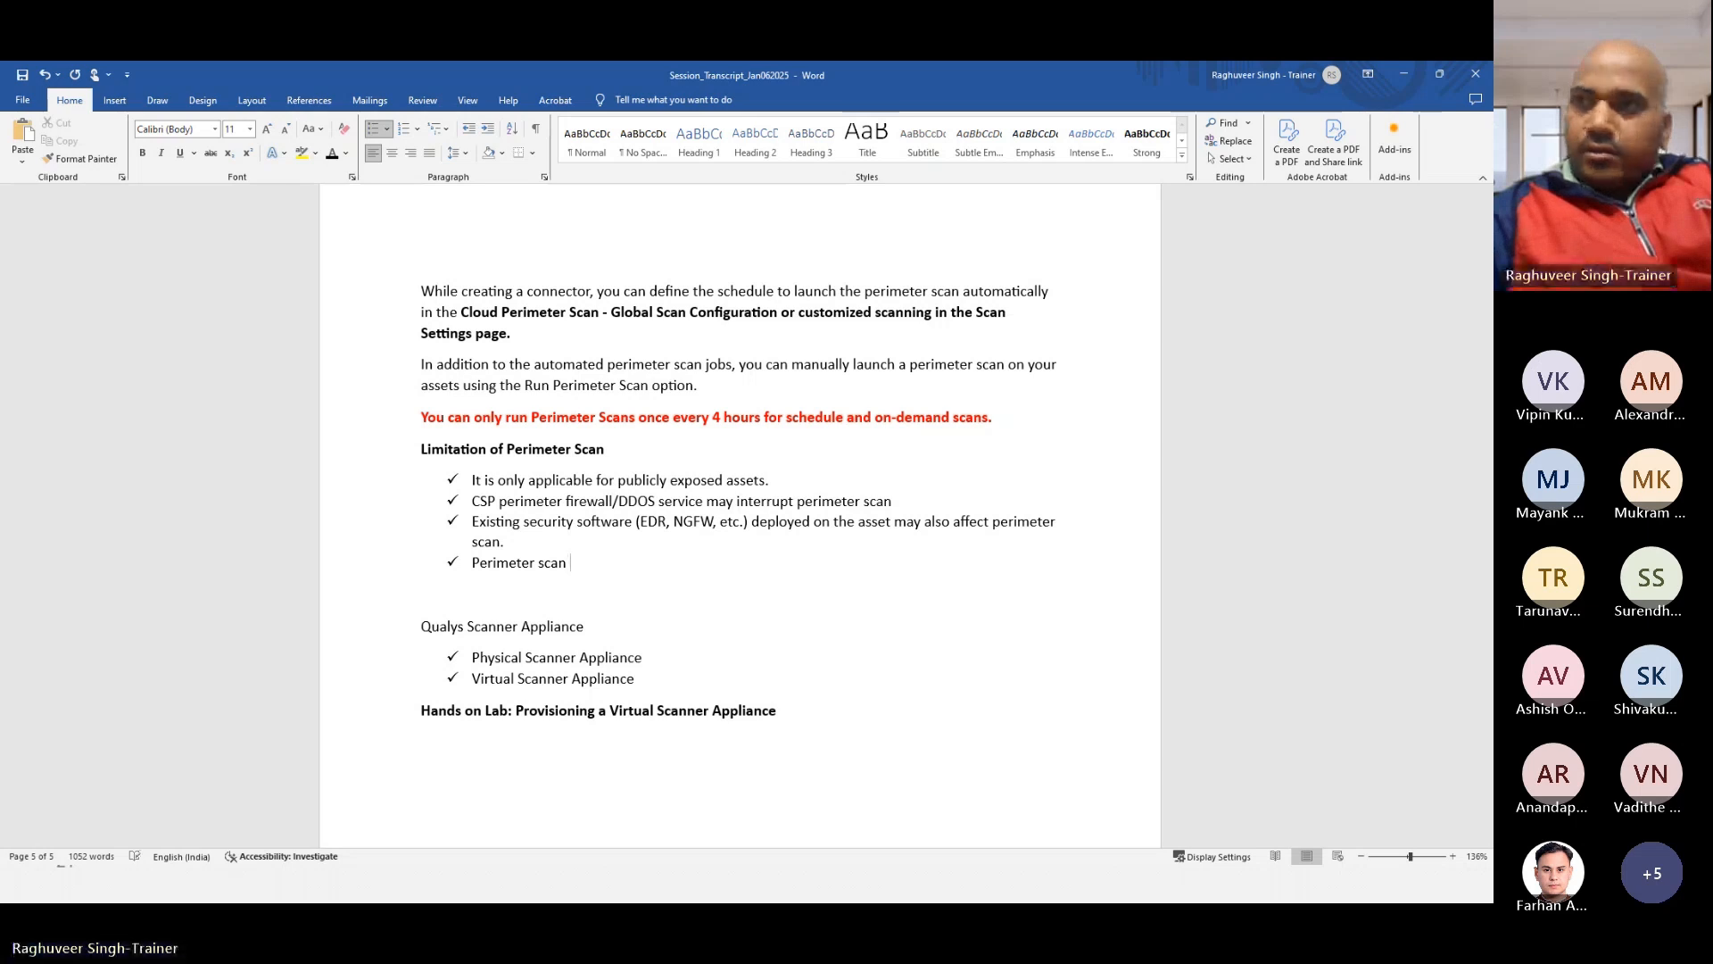
# Step: Continue the fourth limitation bullet after "Perimeter scan" with "cant scan any installed software/application on the in-scope asset."
pyautogui.write('cant')
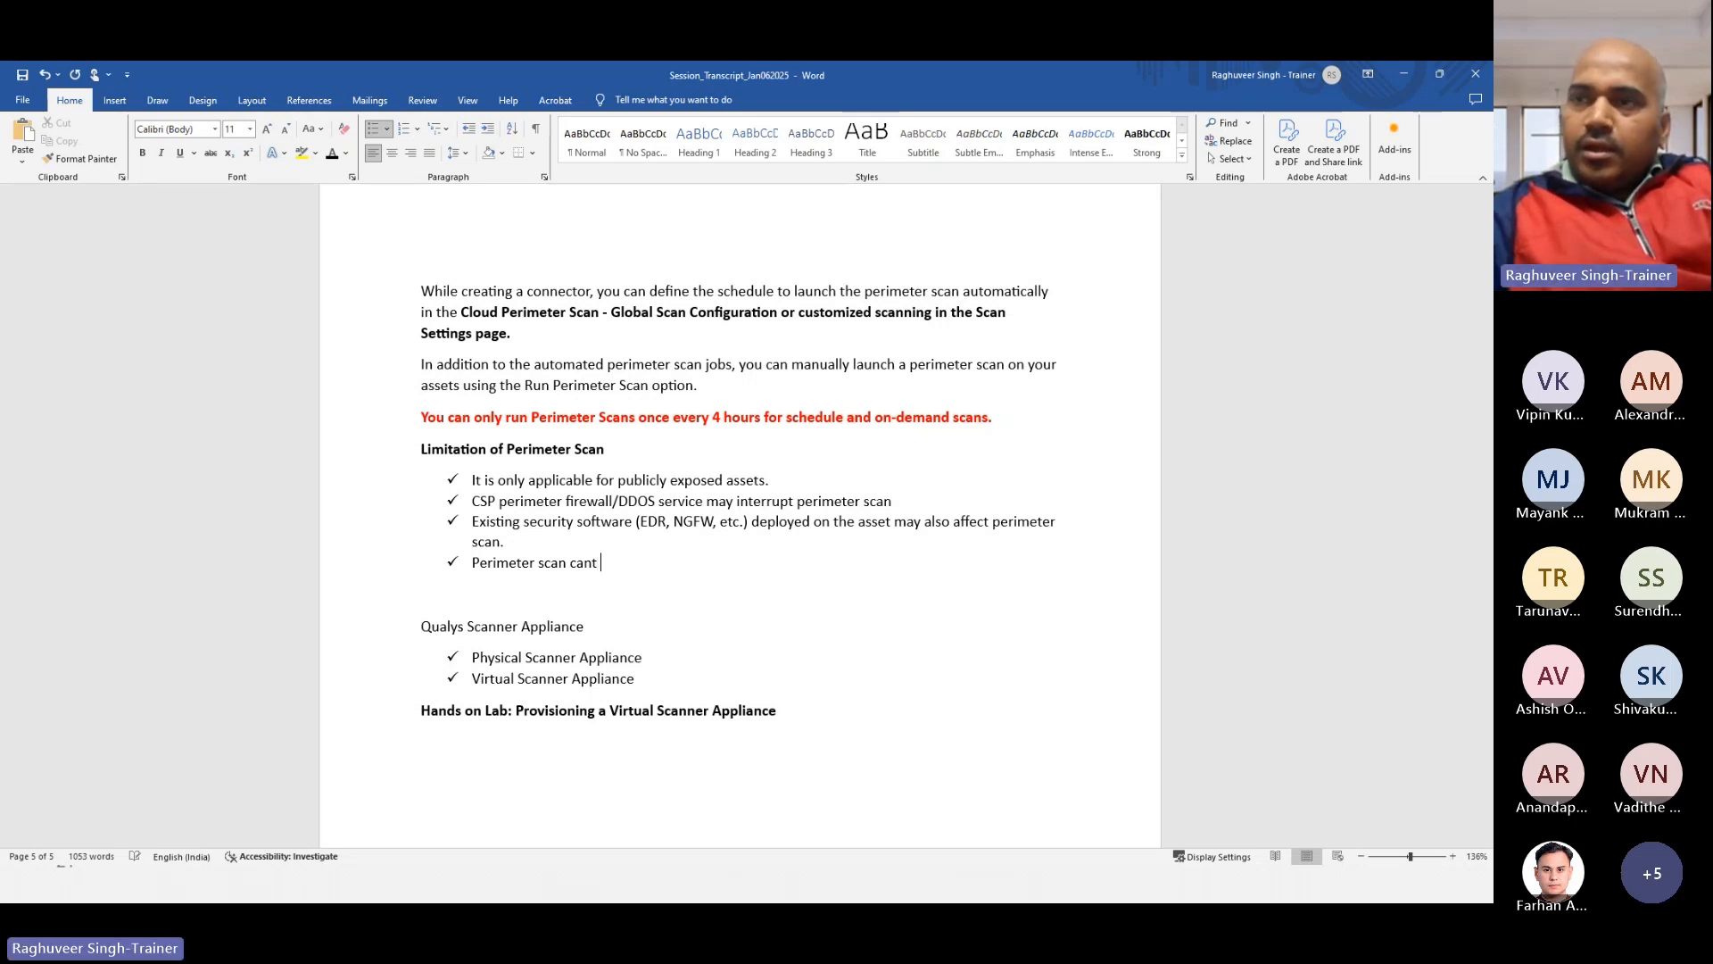
pyautogui.press('BackSpace')
pyautogui.press('BackSpace')
pyautogui.press('Return')
pyautogui.press('BackSpace')
pyautogui.press('BackSpace')
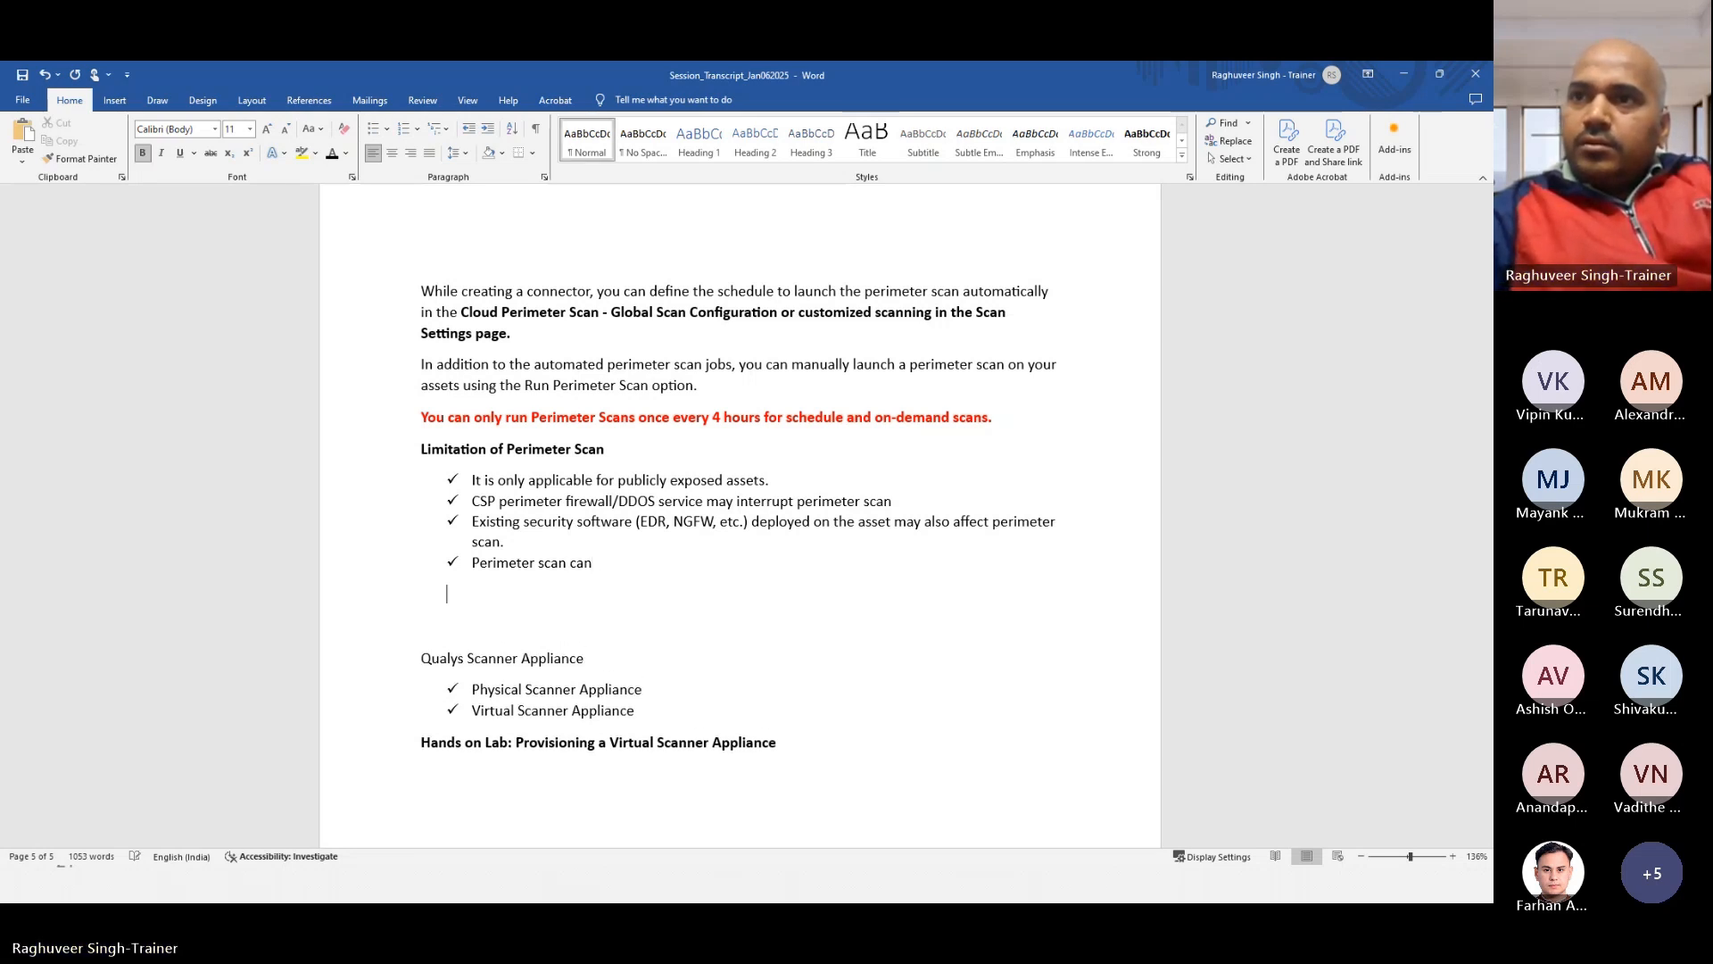
pyautogui.write('t sca')
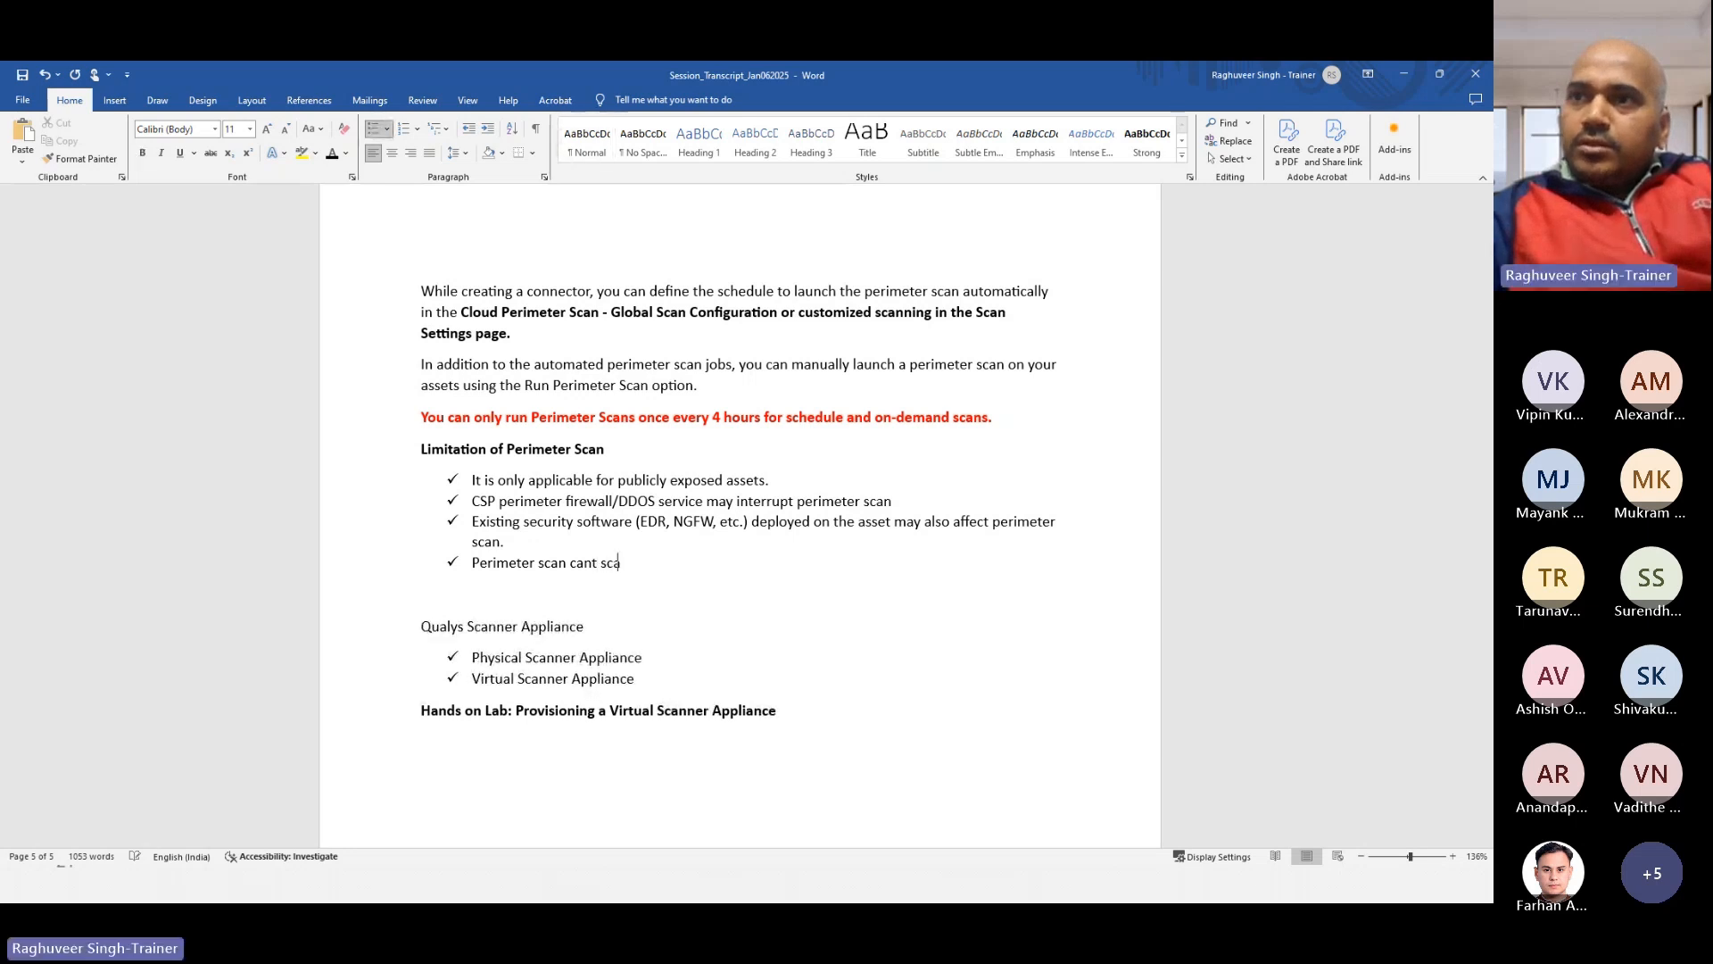
pyautogui.write('n any install')
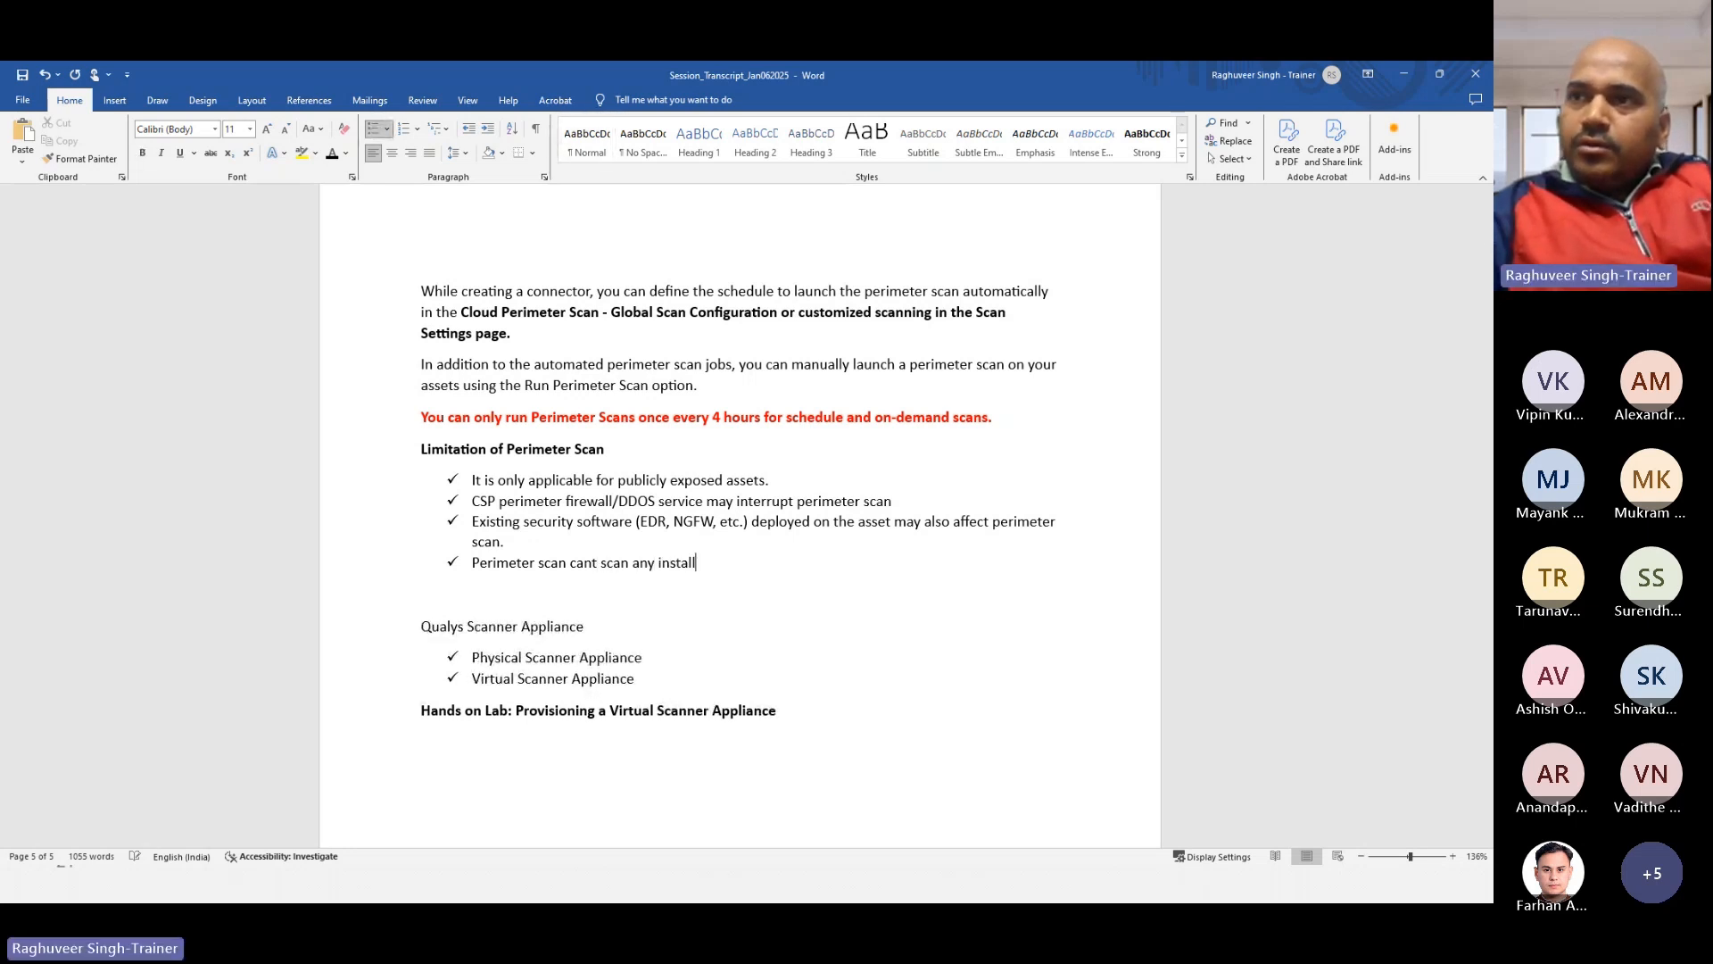
pyautogui.write('ed software/application on the ase')
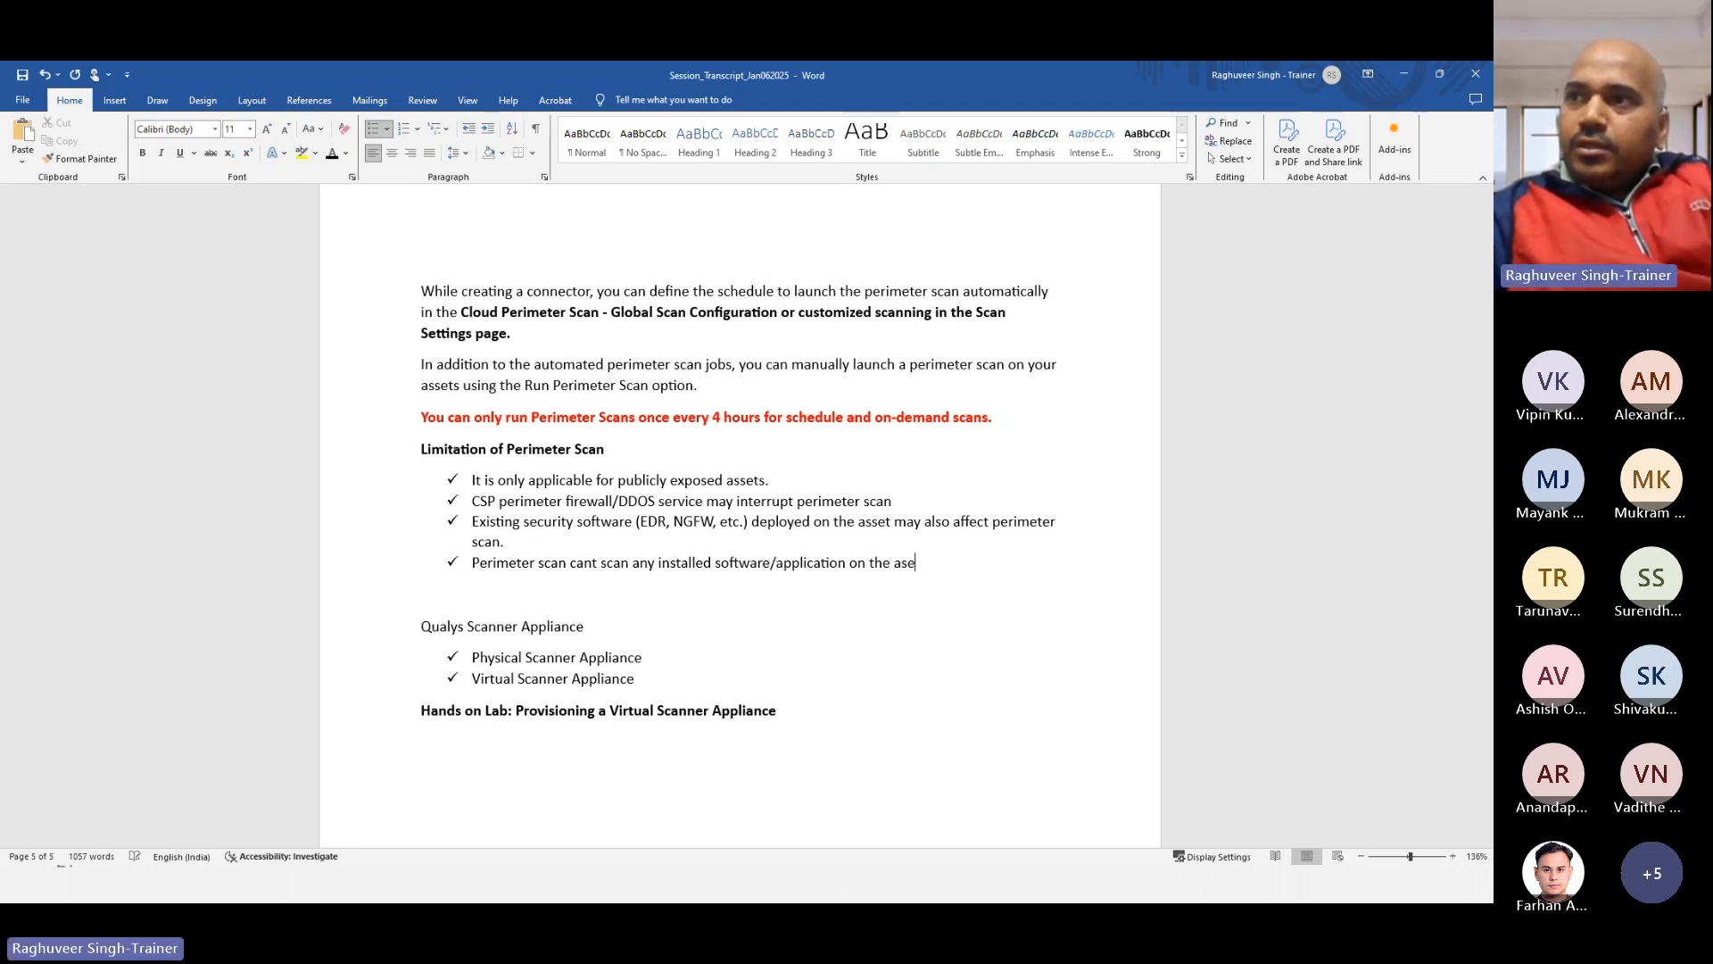
pyautogui.press('BackSpace')
pyautogui.press('BackSpace')
pyautogui.press('BackSpace')
pyautogui.write('in-scope asset.')
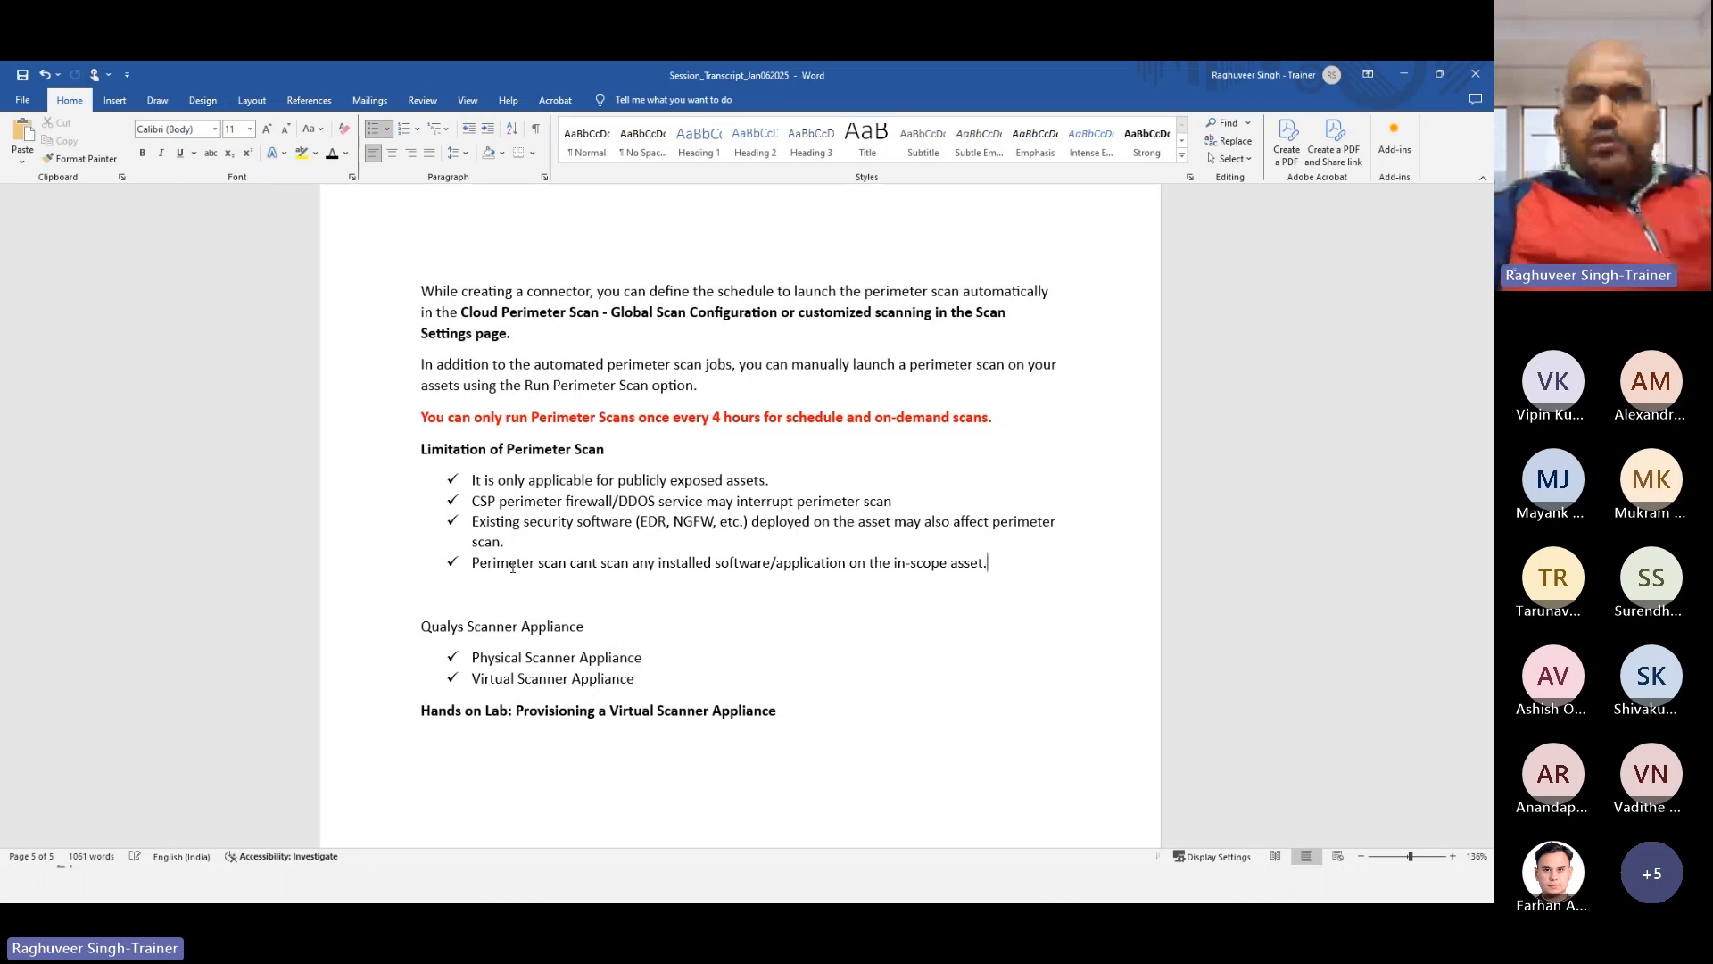
# Step: Remove the empty line above the "Qualys Scanner Appliance" heading and make that heading bold
pyautogui.scroll(-2, 513, 566)
pyautogui.click(480, 505)
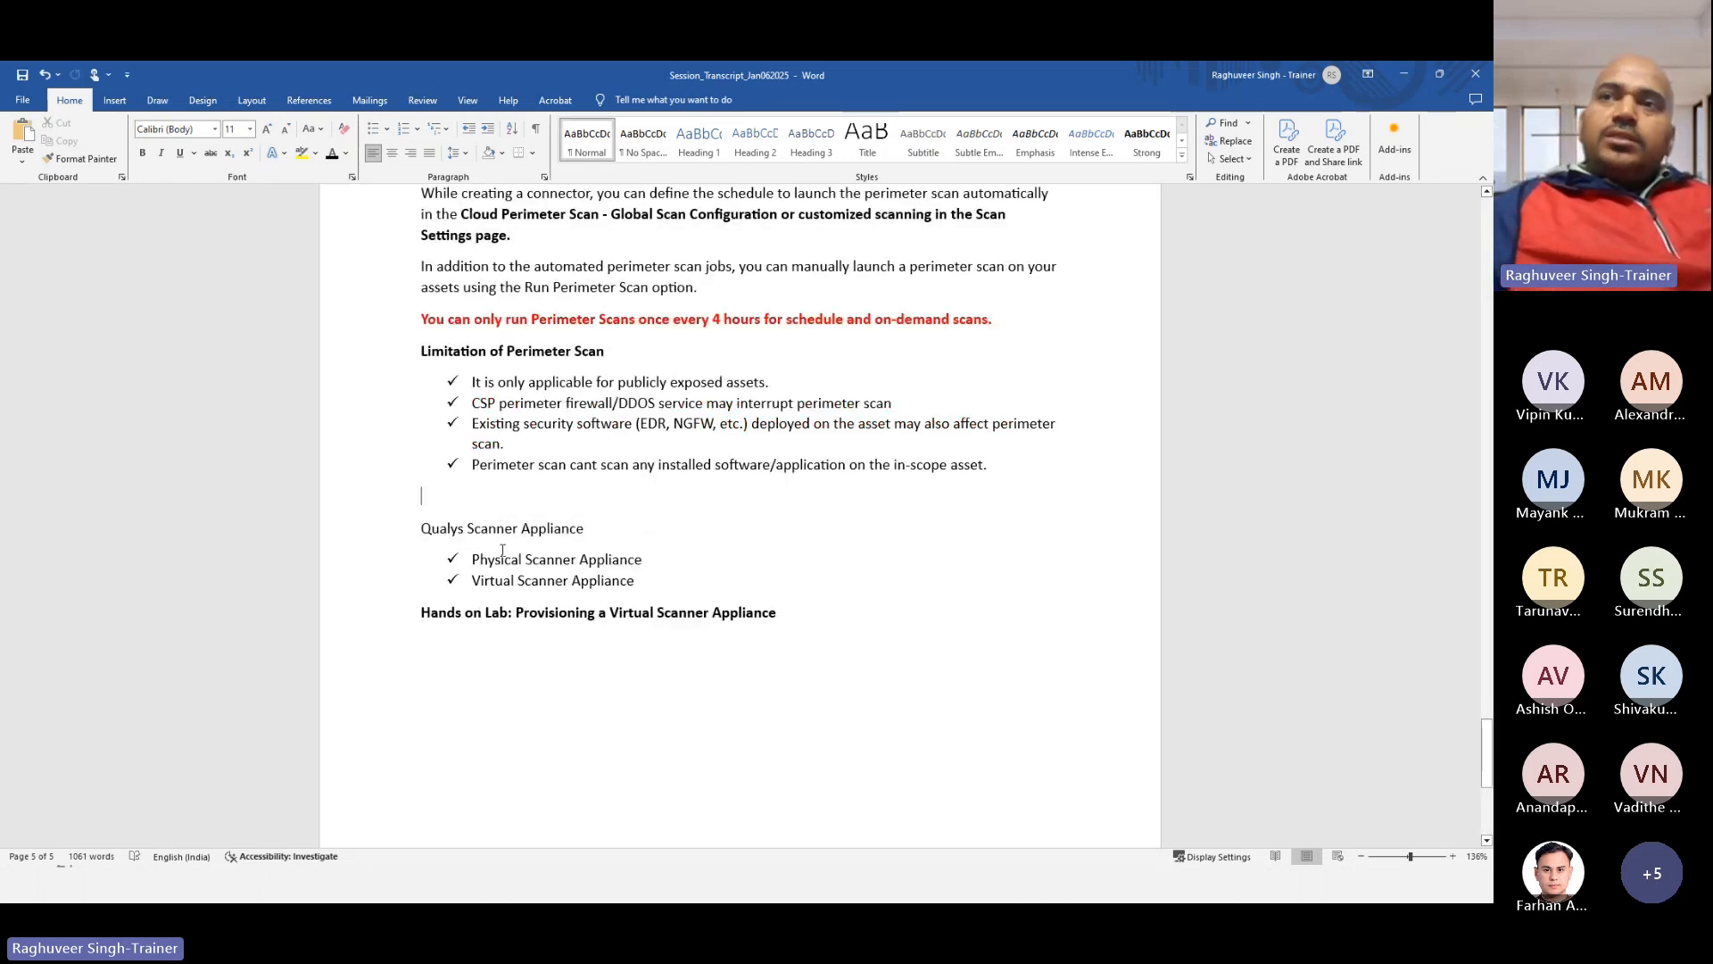
pyautogui.press('BackSpace')
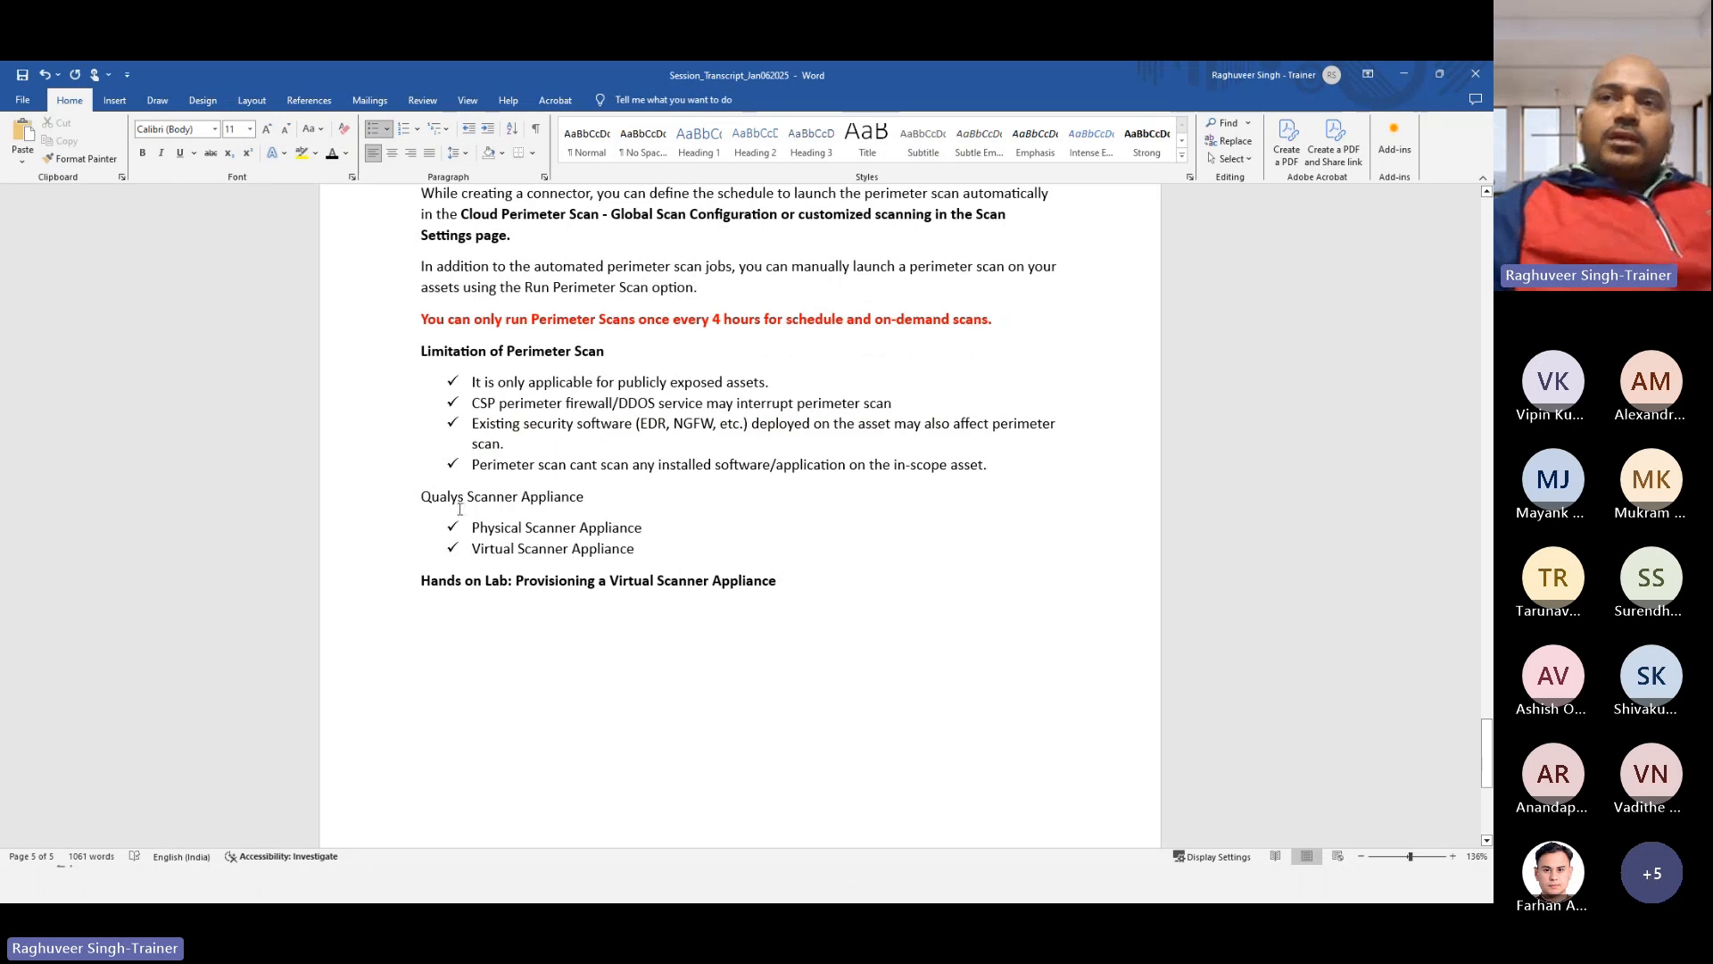
pyautogui.moveTo(419, 498); pyautogui.dragTo(596, 499)
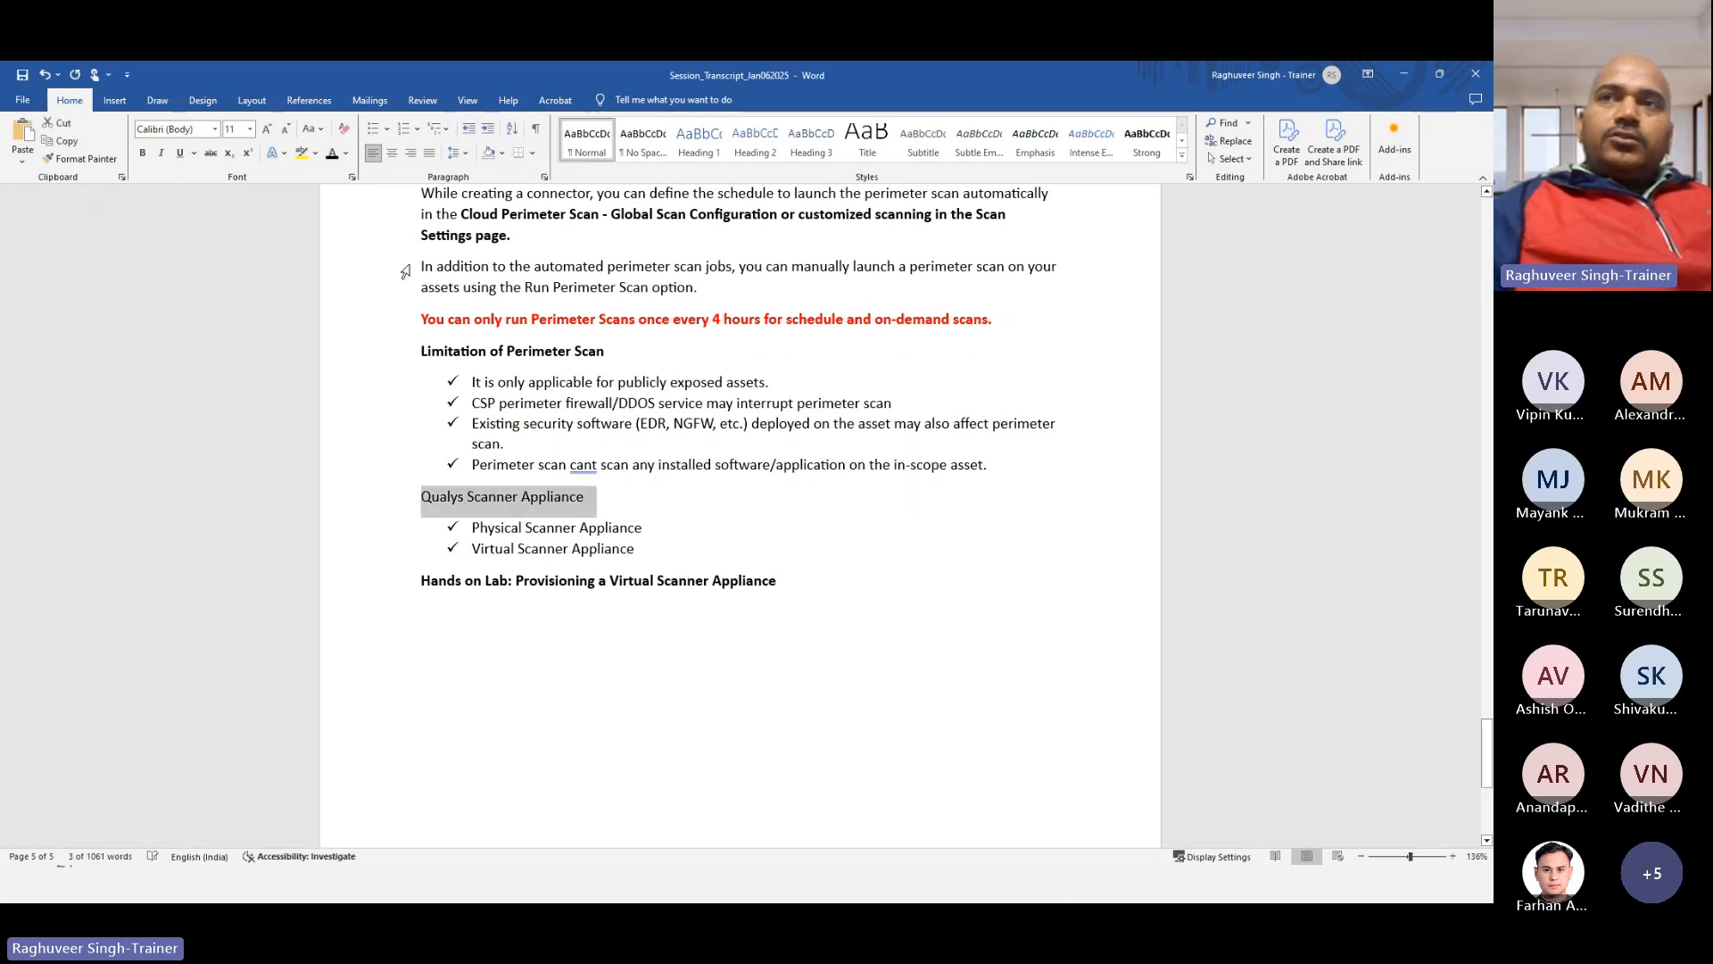
pyautogui.hotkey('ctrl', 'b')
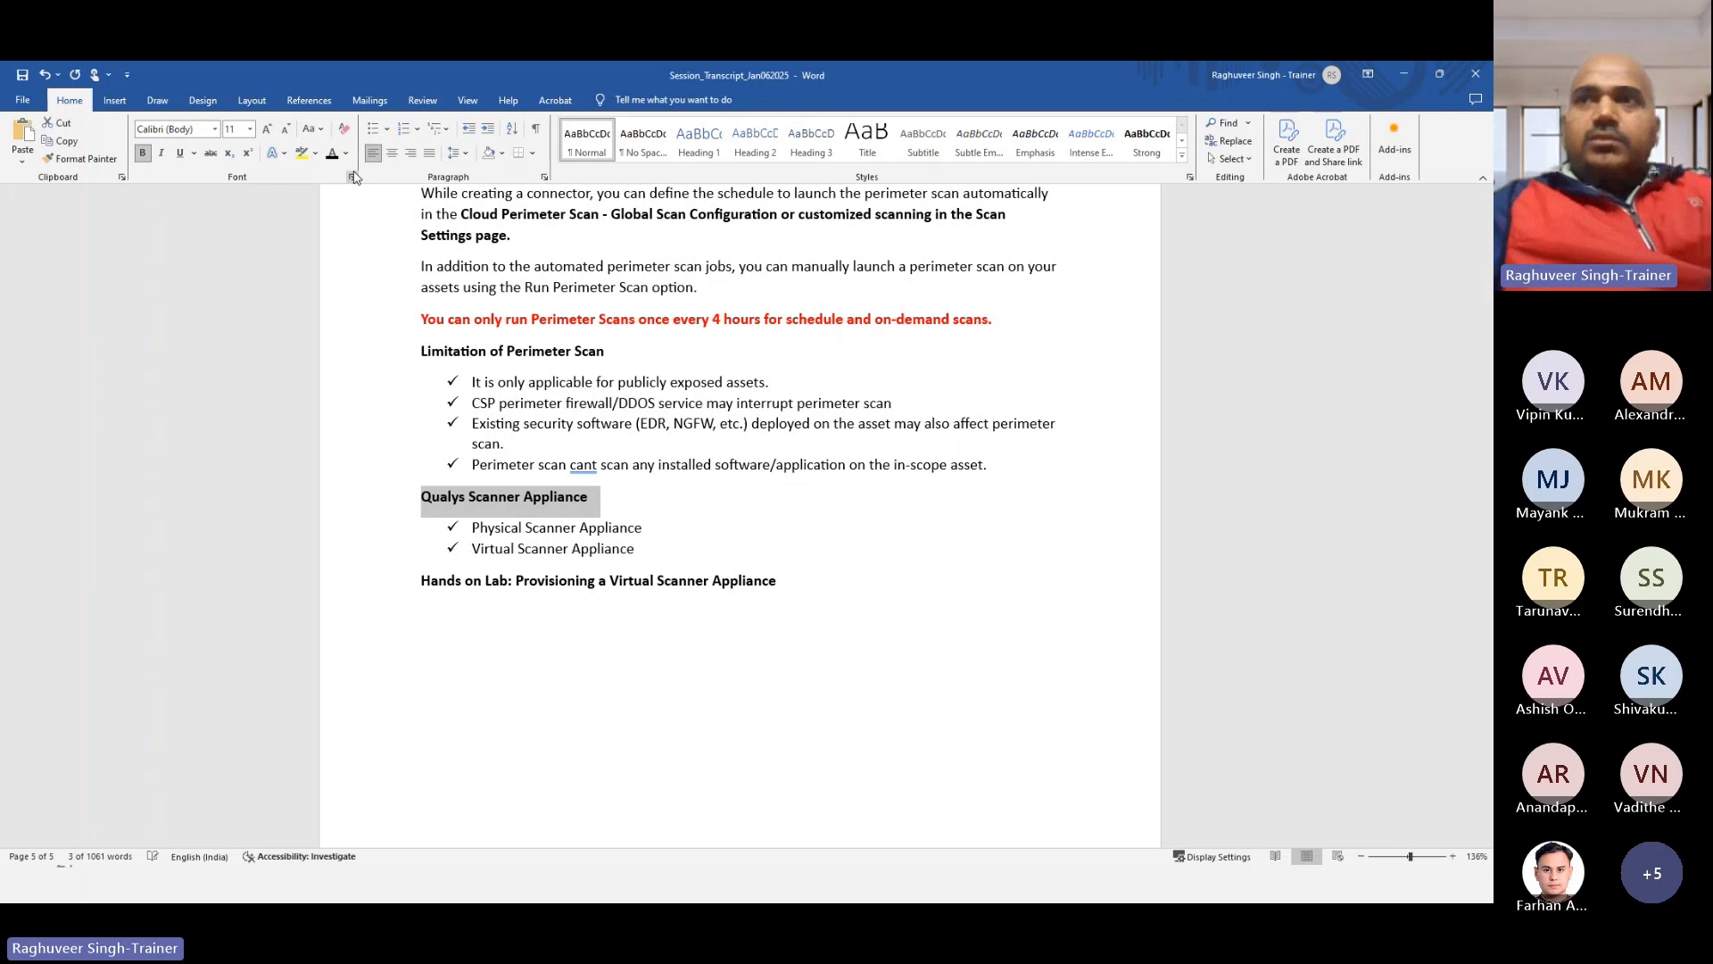
# Step: Correct the flagged word "cant" in the fourth limitation bullet to "can't" with the spelling suggestion
pyautogui.click(637, 527)
pyautogui.rightClick(580, 458)
pyautogui.click(531, 495)
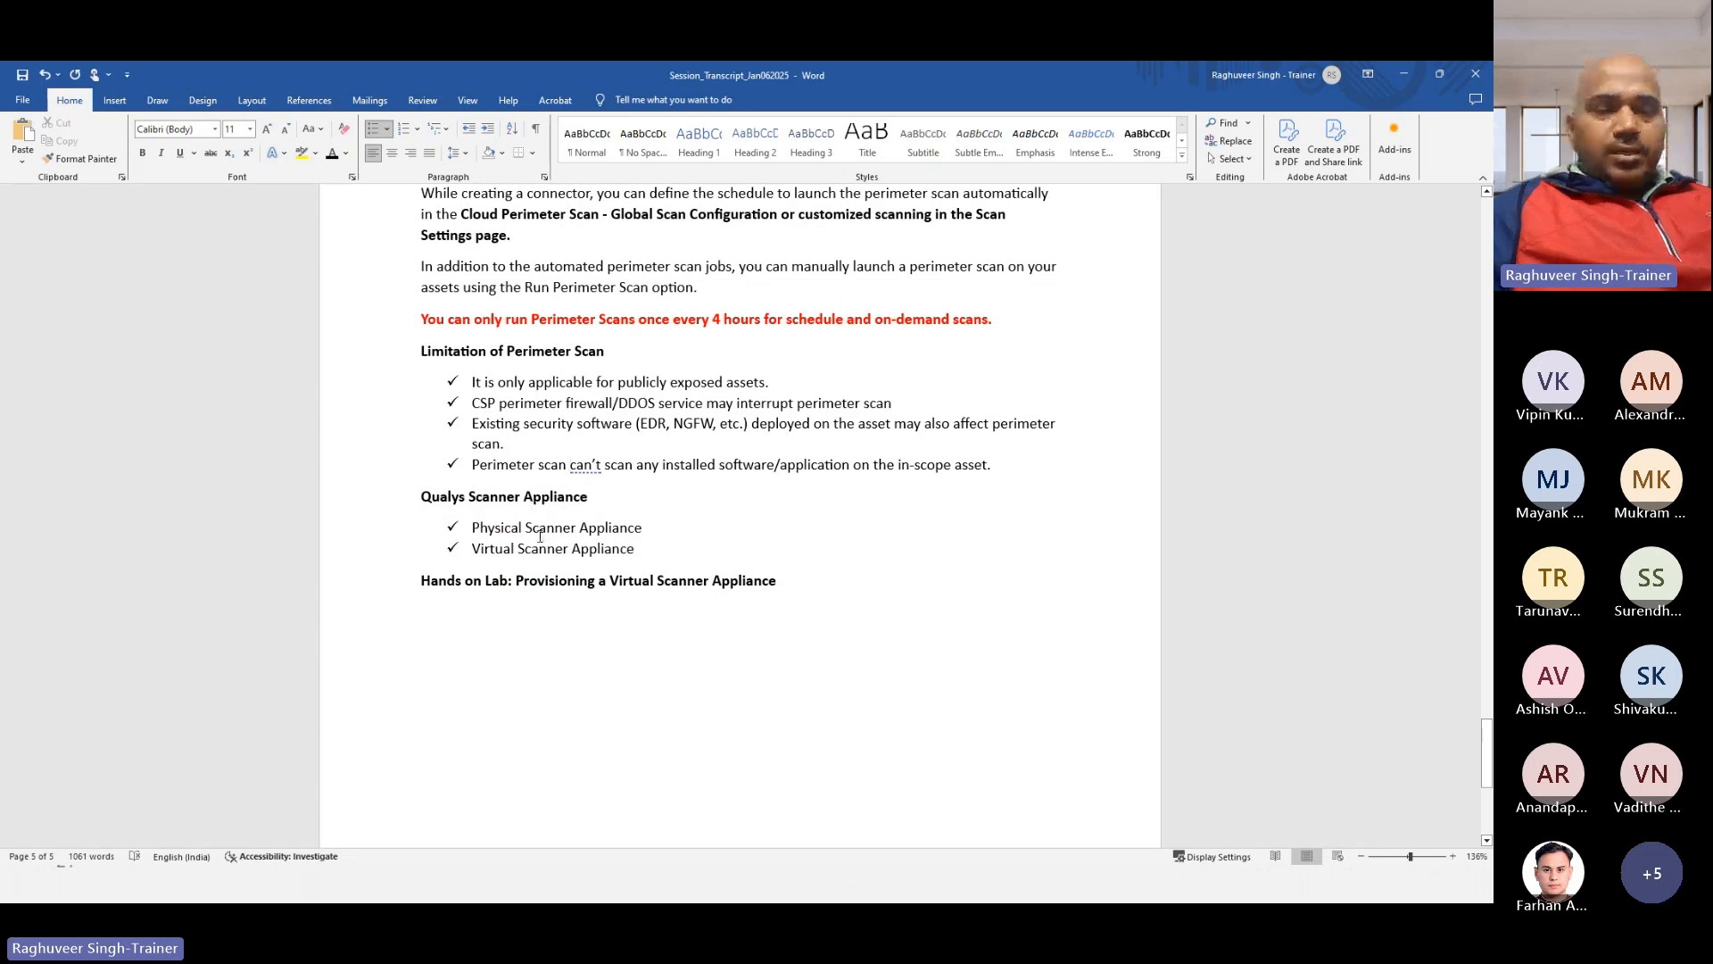
pyautogui.scroll(2, 527, 529)
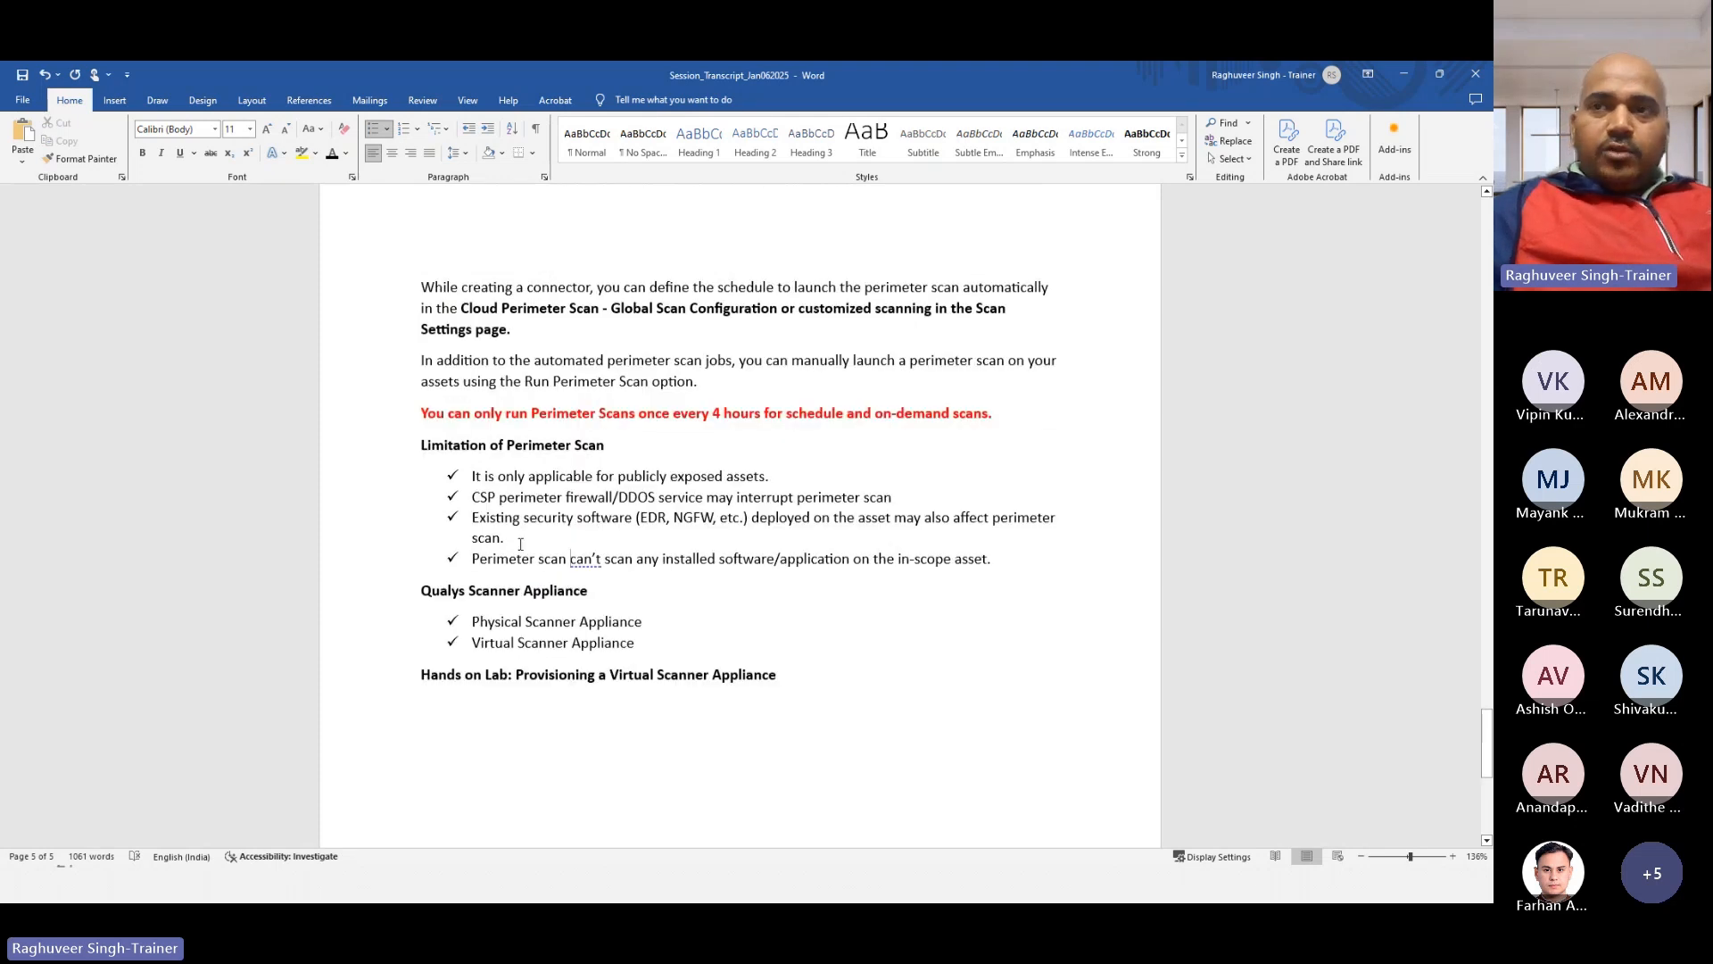
# Step: Replace "can't" with "cannot" in the fourth perimeter scan limitation bullet, using the proofing suggestion
pyautogui.rightClick(581, 562)
pyautogui.click(531, 582)
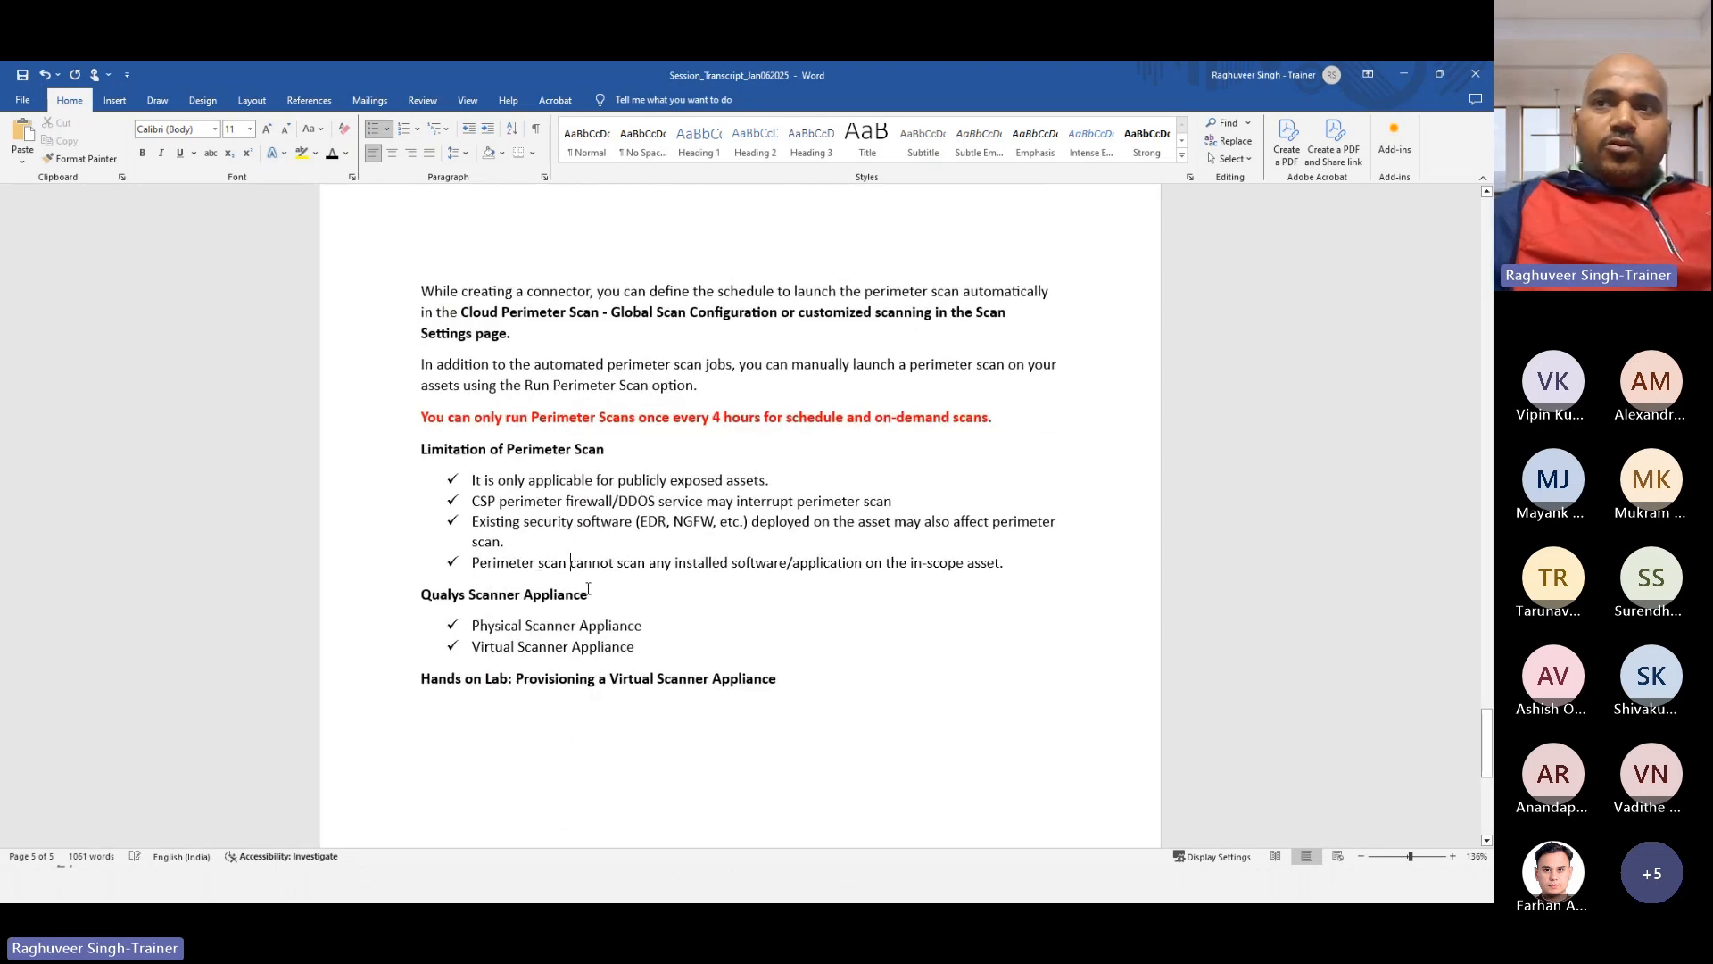
pyautogui.scroll(-2, 572, 536)
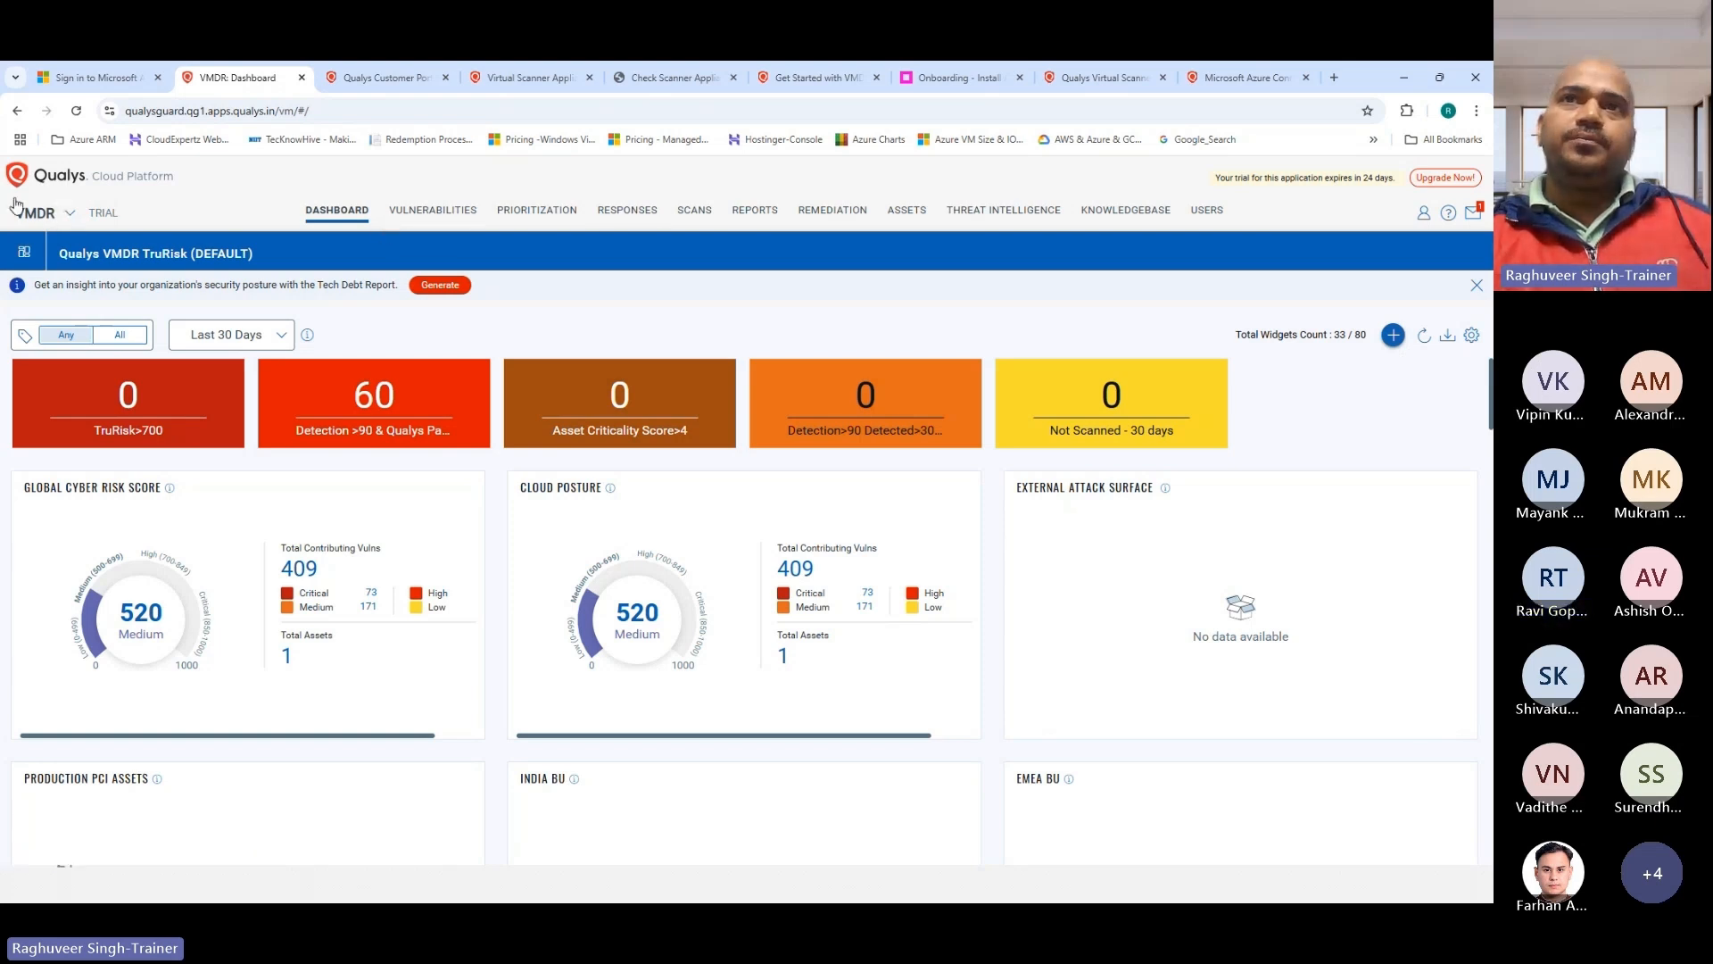
# Step: Switch to the Qualys VMDR page in Chrome and preview "Cloud Perimeter Scan 20250108-TestingAgain" in the vulnerability scan list
pyautogui.click(41, 214)
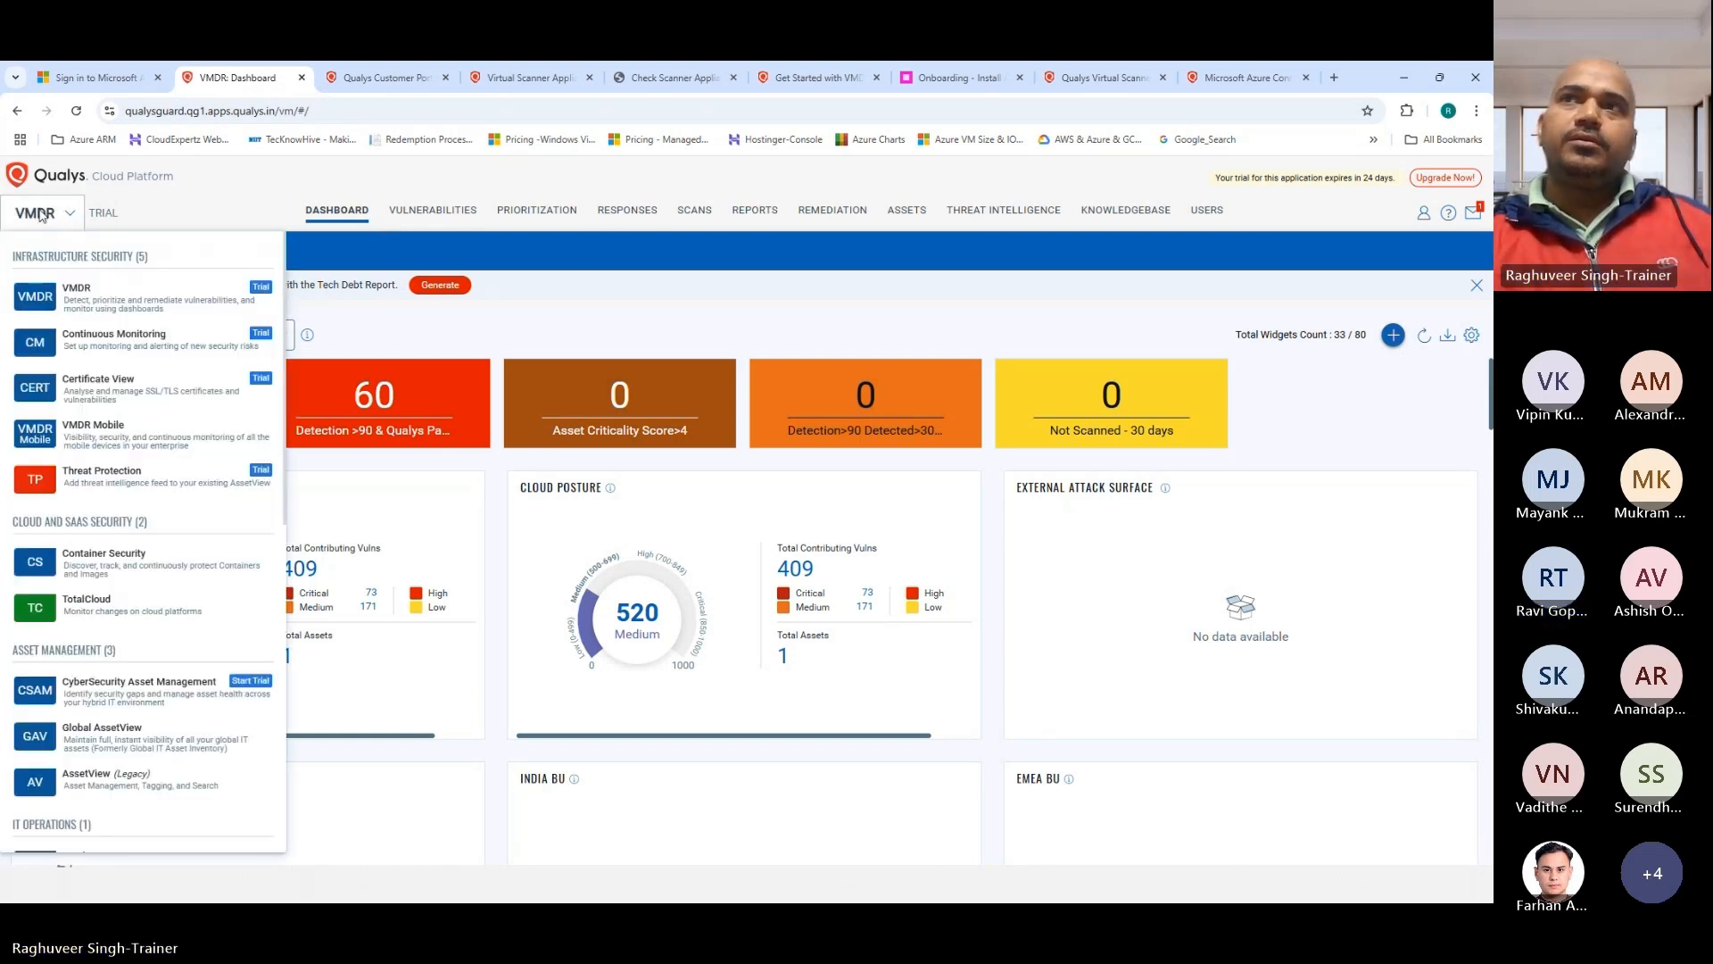
pyautogui.click(722, 236)
pyautogui.click(696, 216)
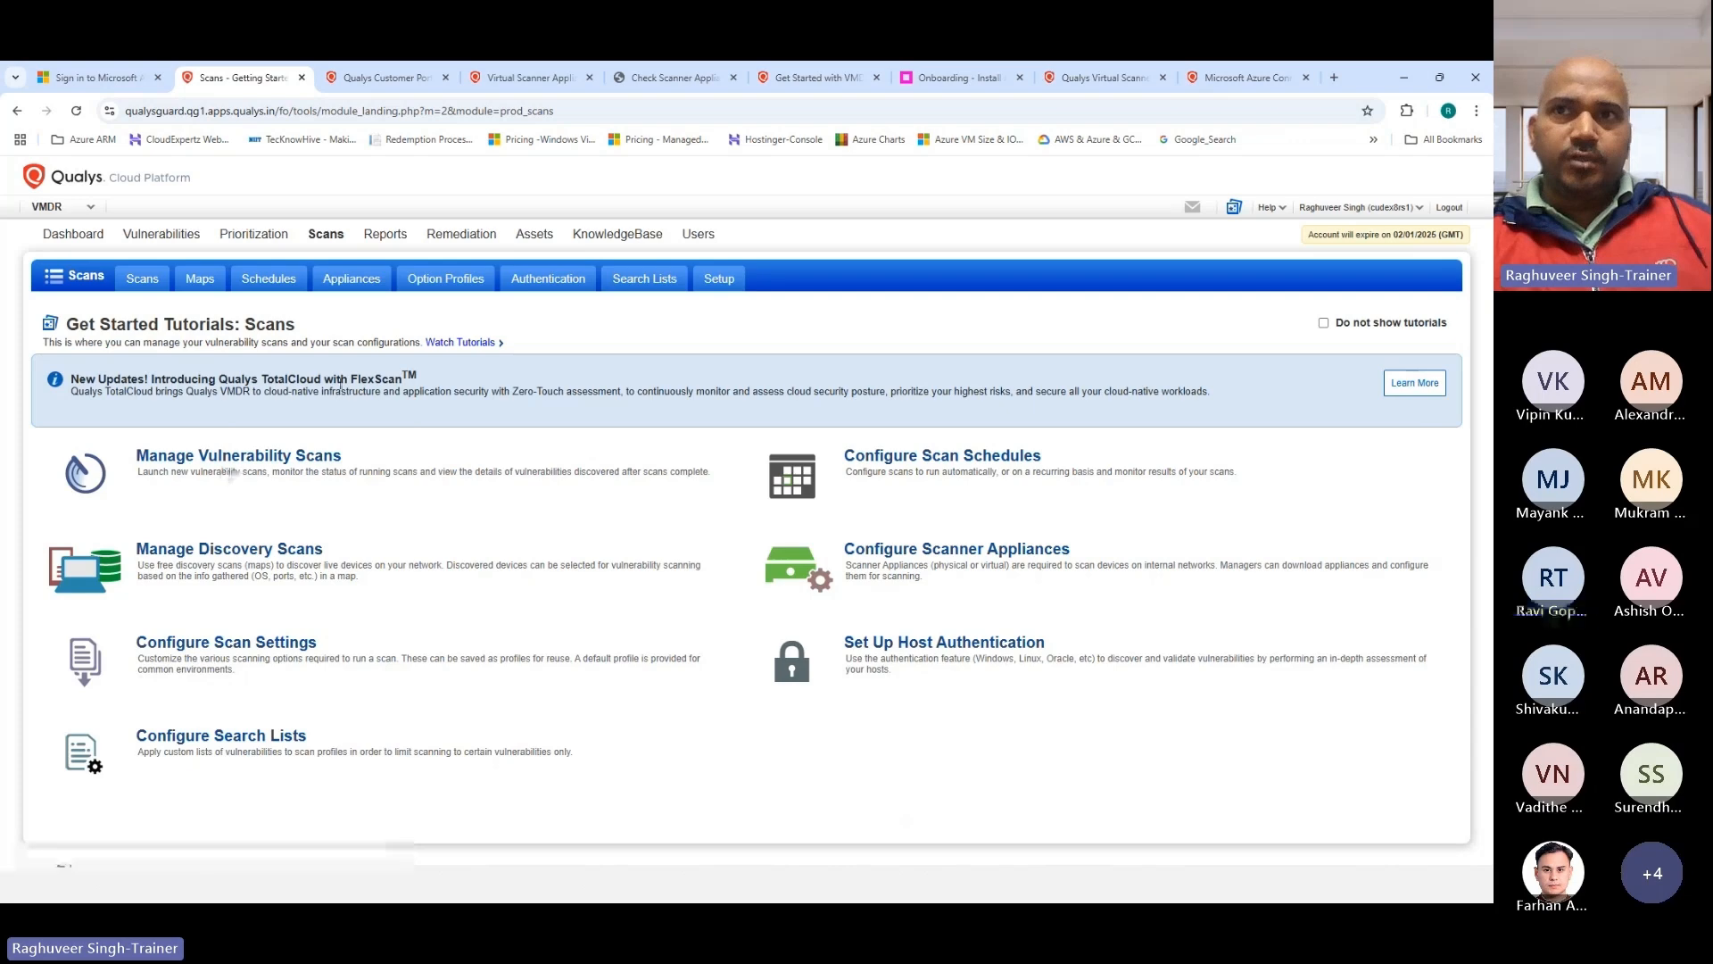
pyautogui.click(143, 280)
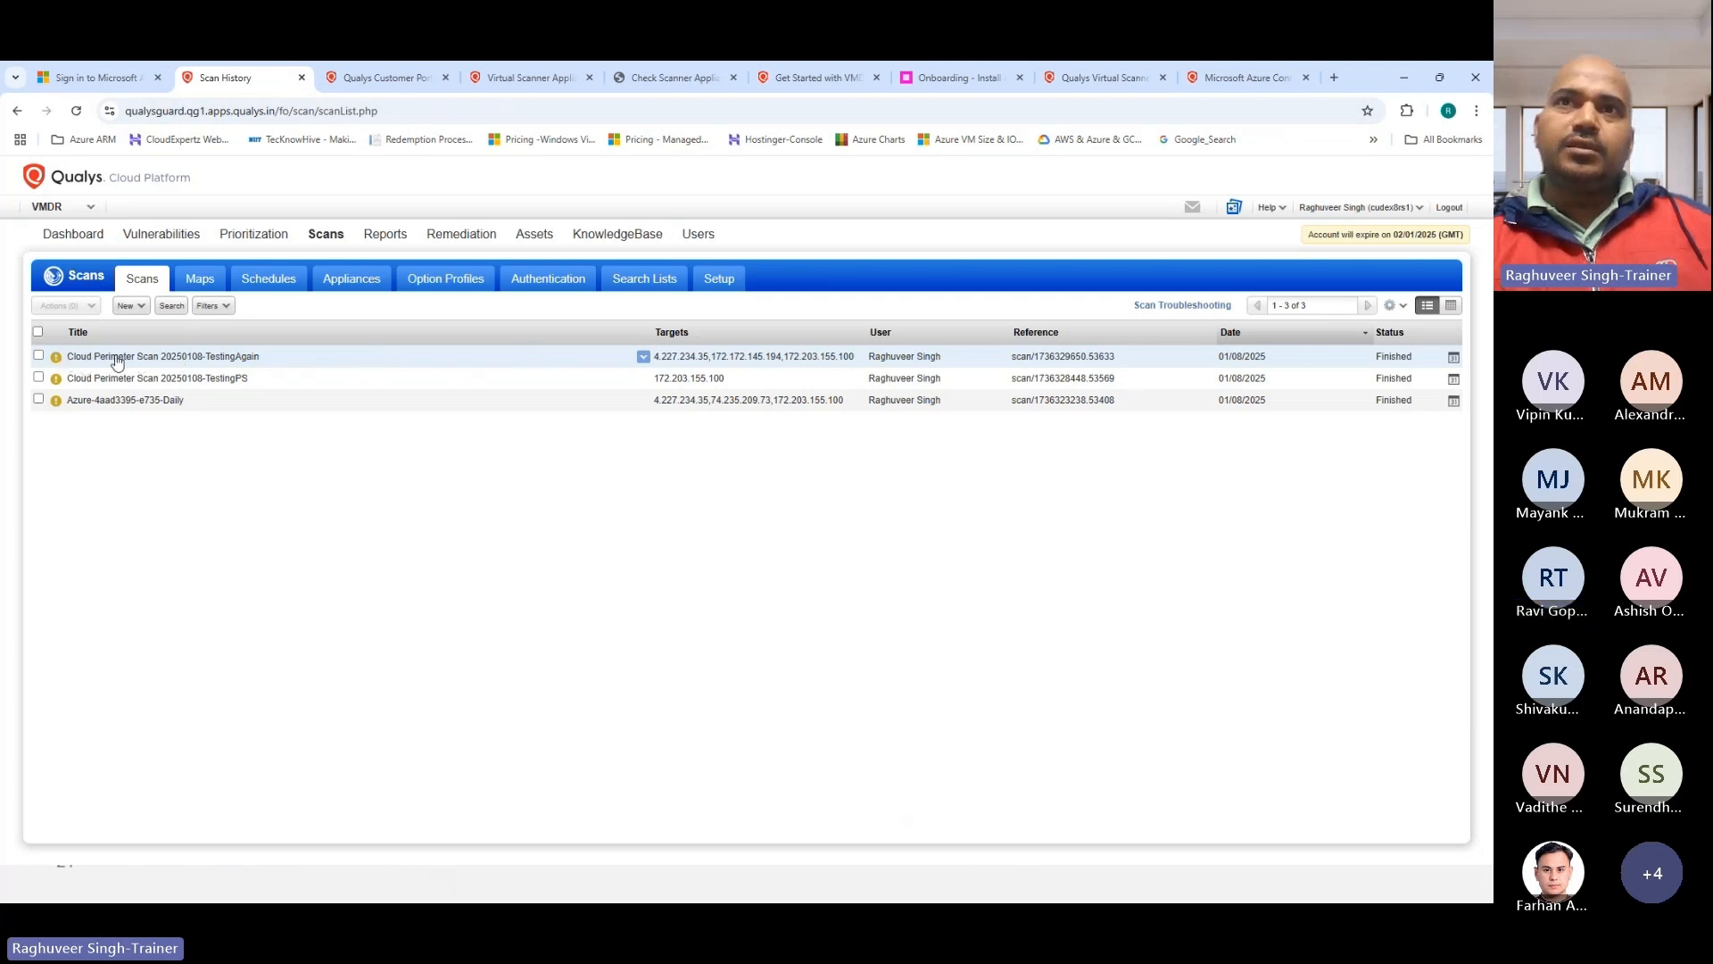
pyautogui.click(39, 355)
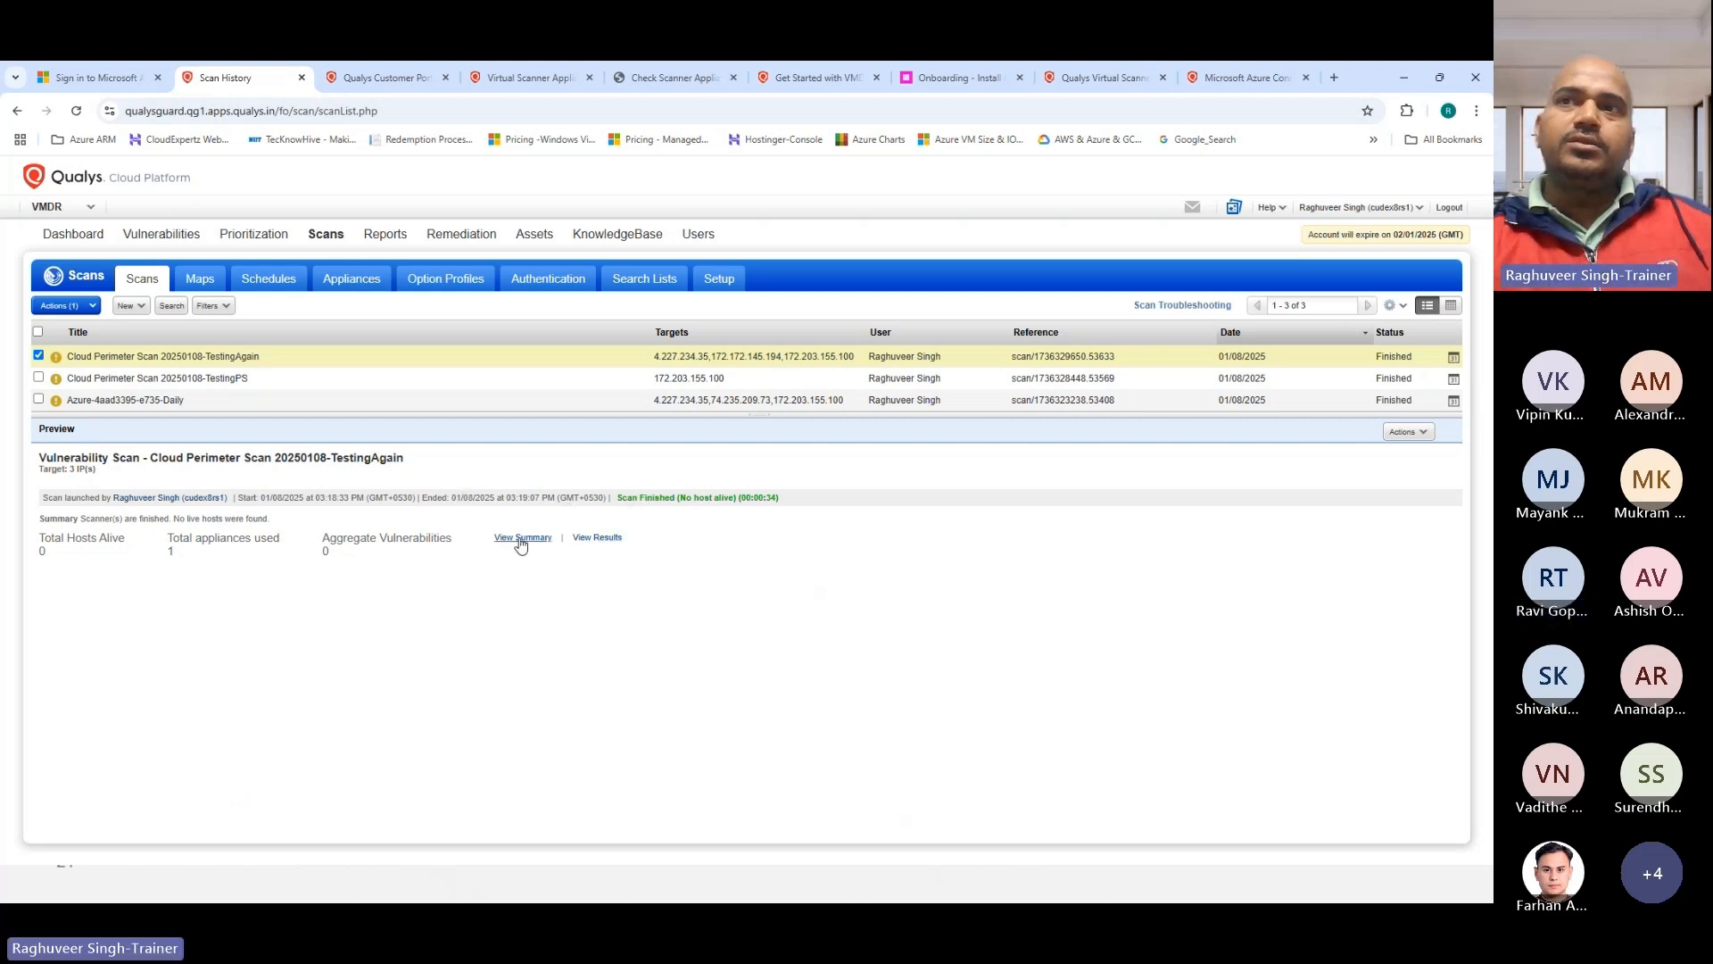
# Step: Open the results and the summary of the selected perimeter scan, and enlarge the summary window to full screen
pyautogui.click(585, 538)
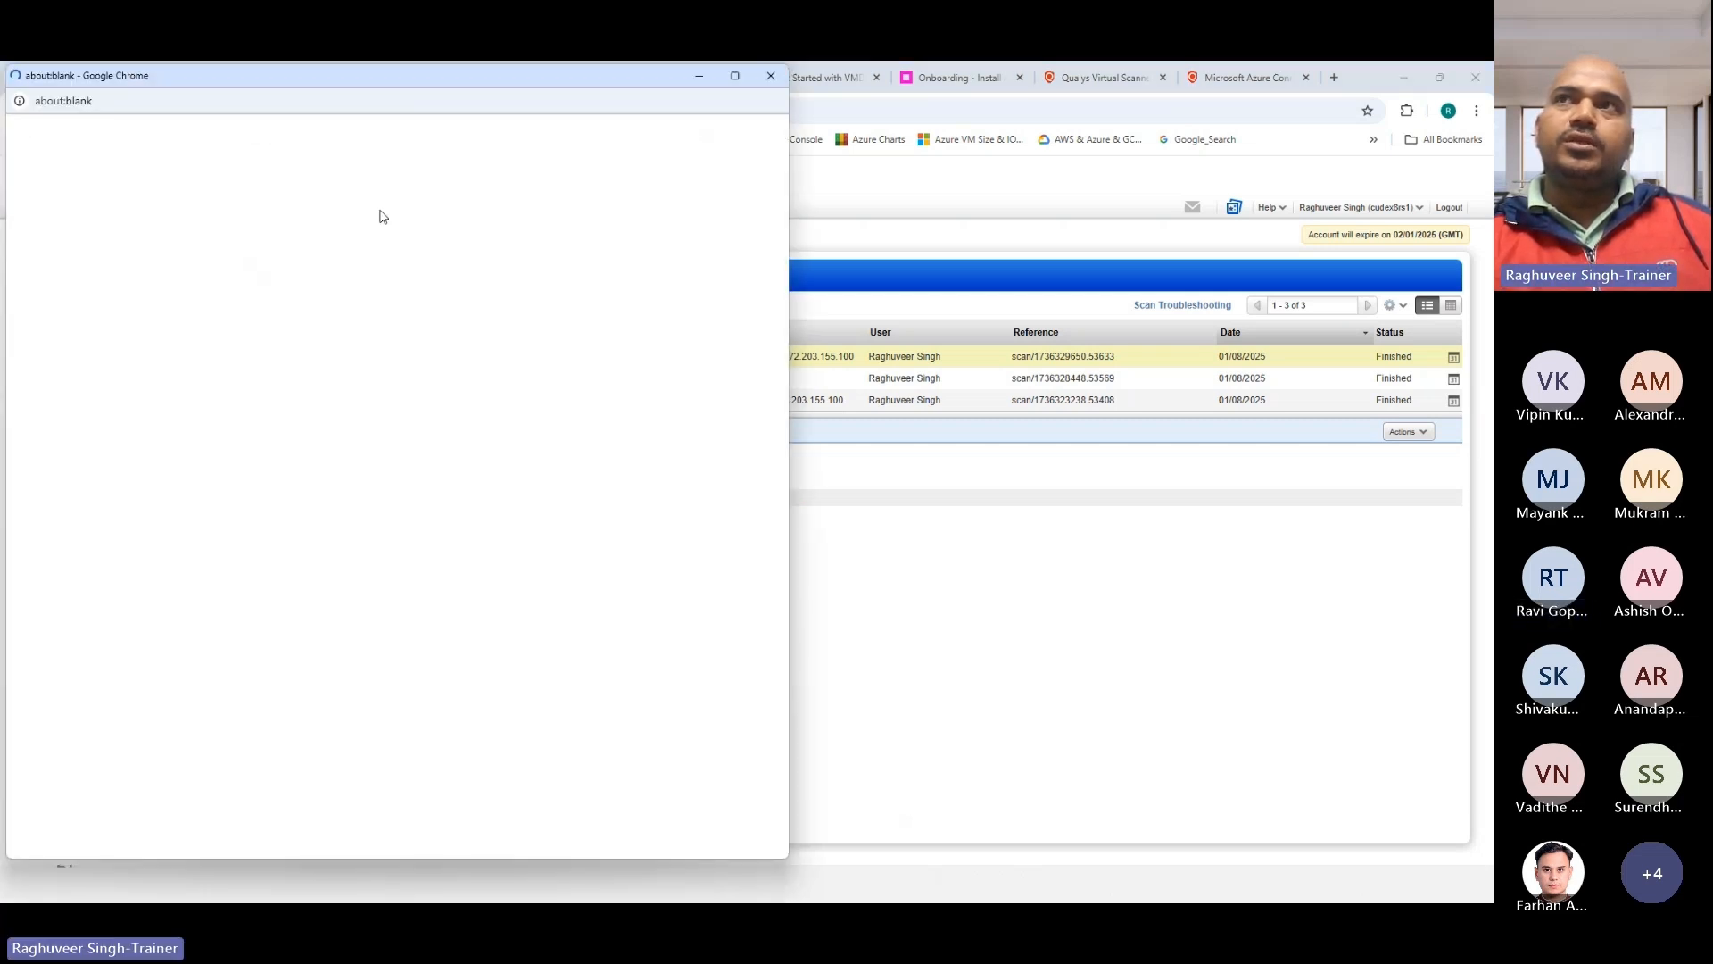
pyautogui.moveTo(451, 81); pyautogui.dragTo(589, 228)
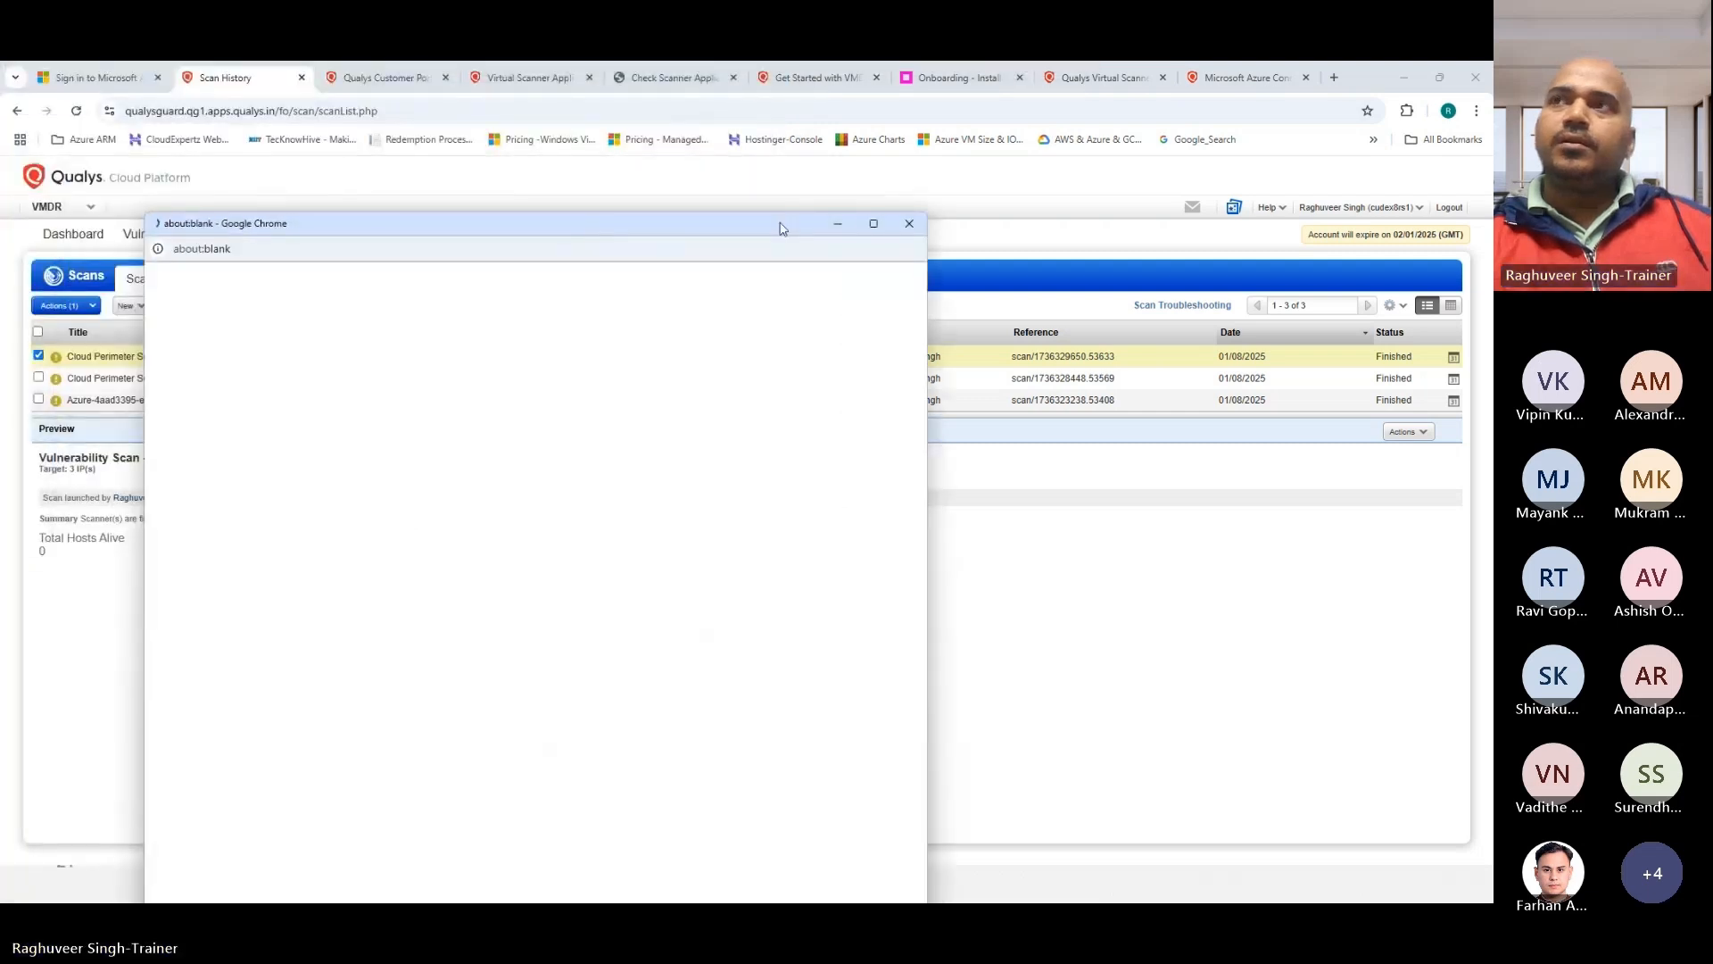
pyautogui.click(838, 223)
pyautogui.click(521, 548)
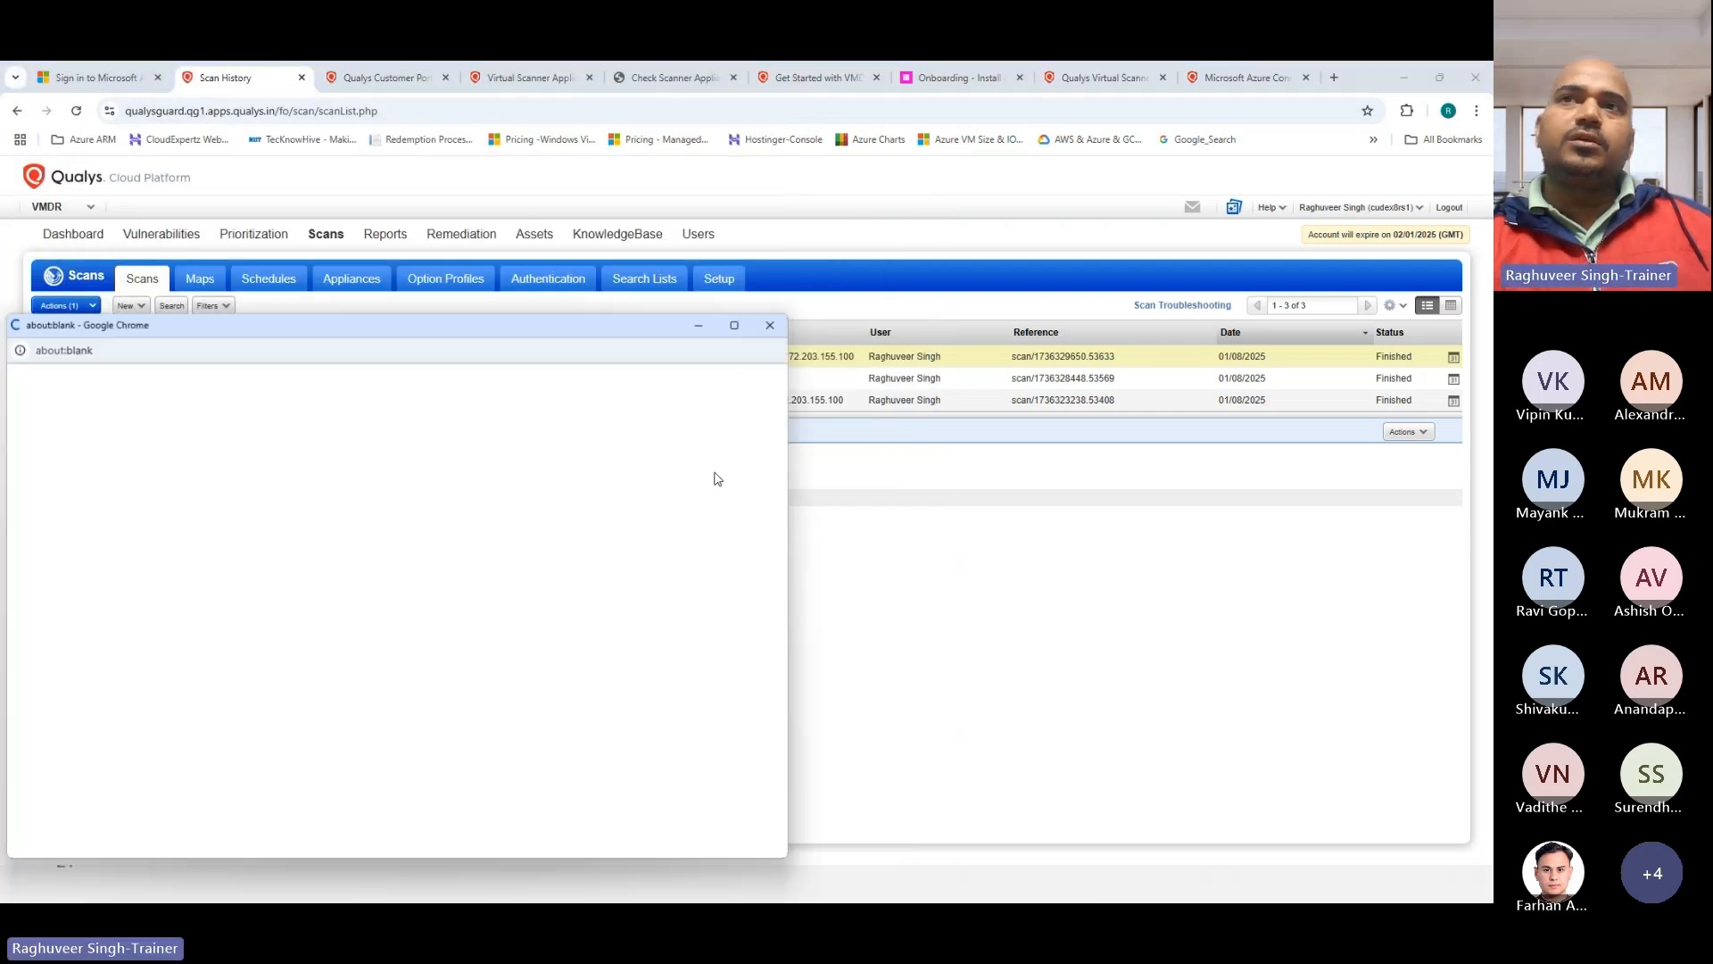
pyautogui.moveTo(348, 336); pyautogui.dragTo(716, 176)
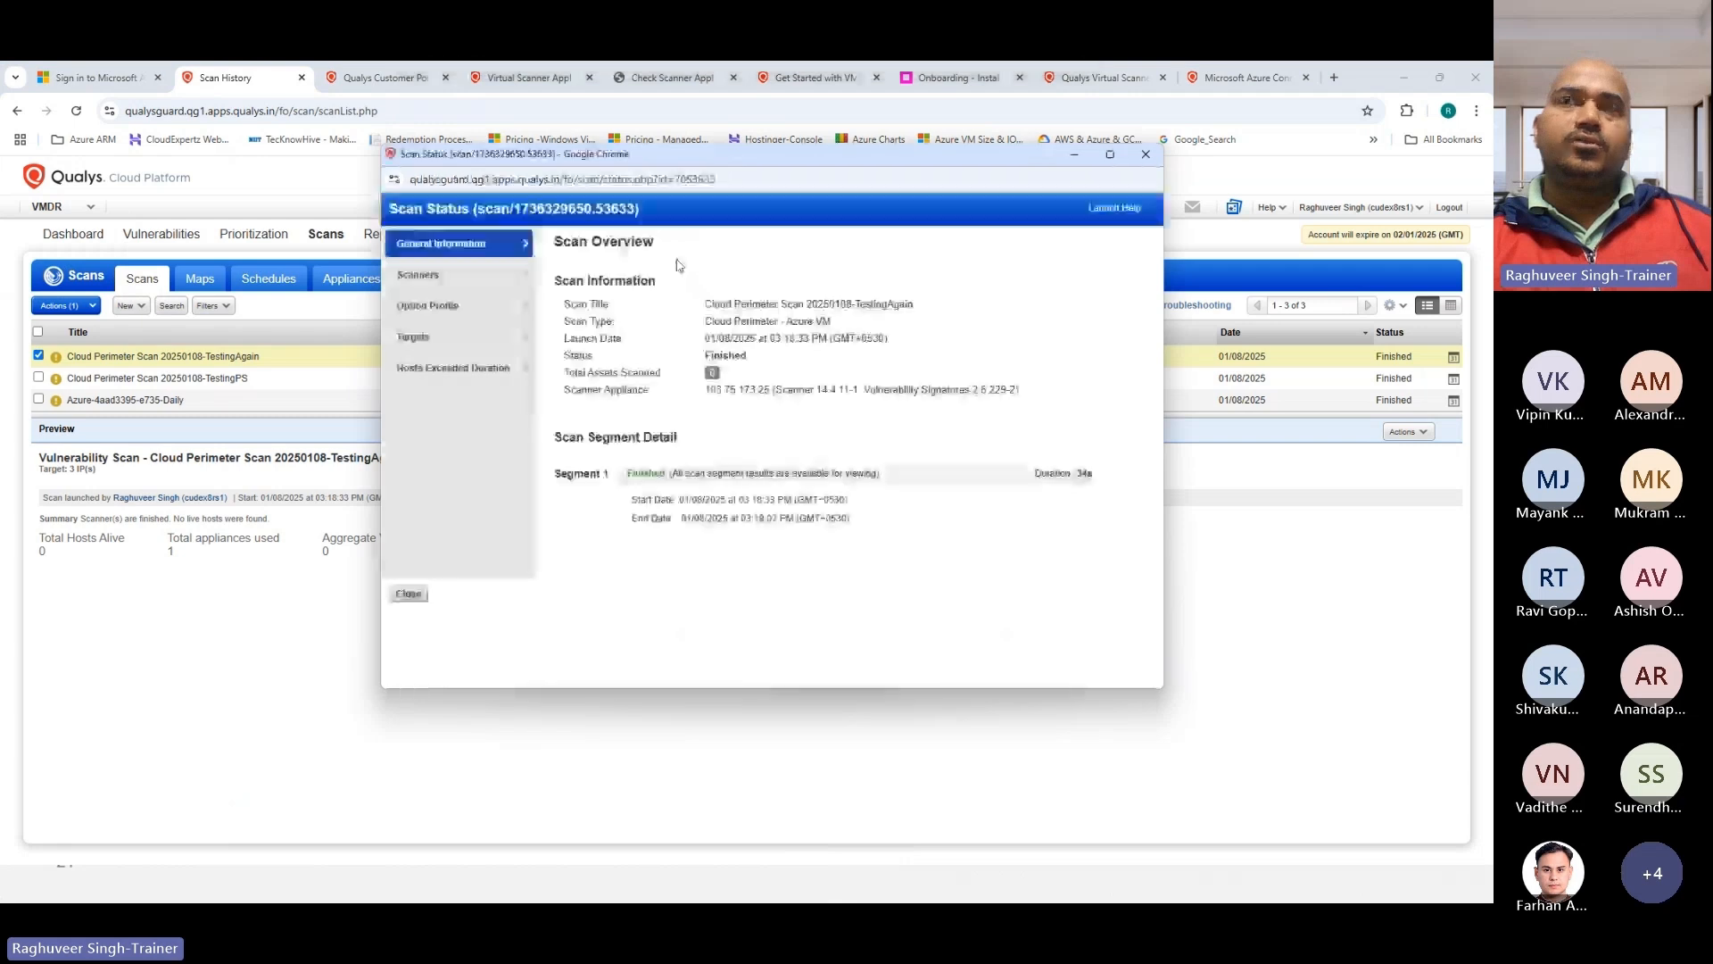
pyautogui.click(1110, 154)
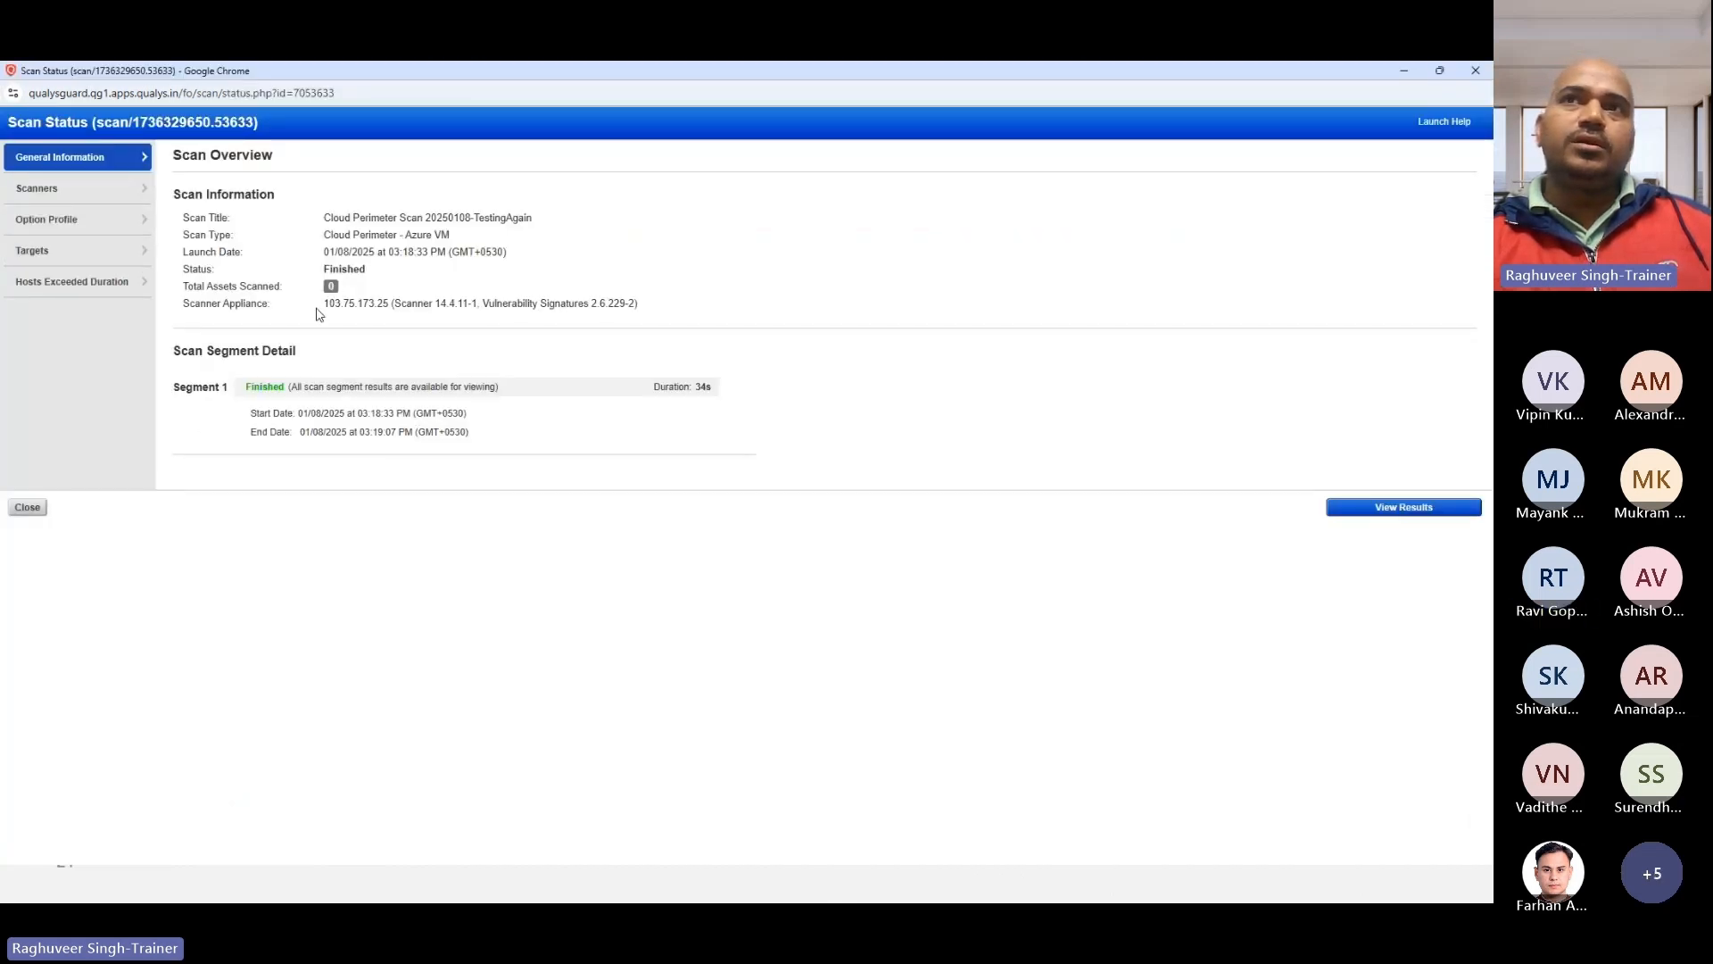
# Step: Examine which scanner appliance ran the scan, in the scan overview and the scanners details
pyautogui.moveTo(326, 304); pyautogui.dragTo(629, 320)
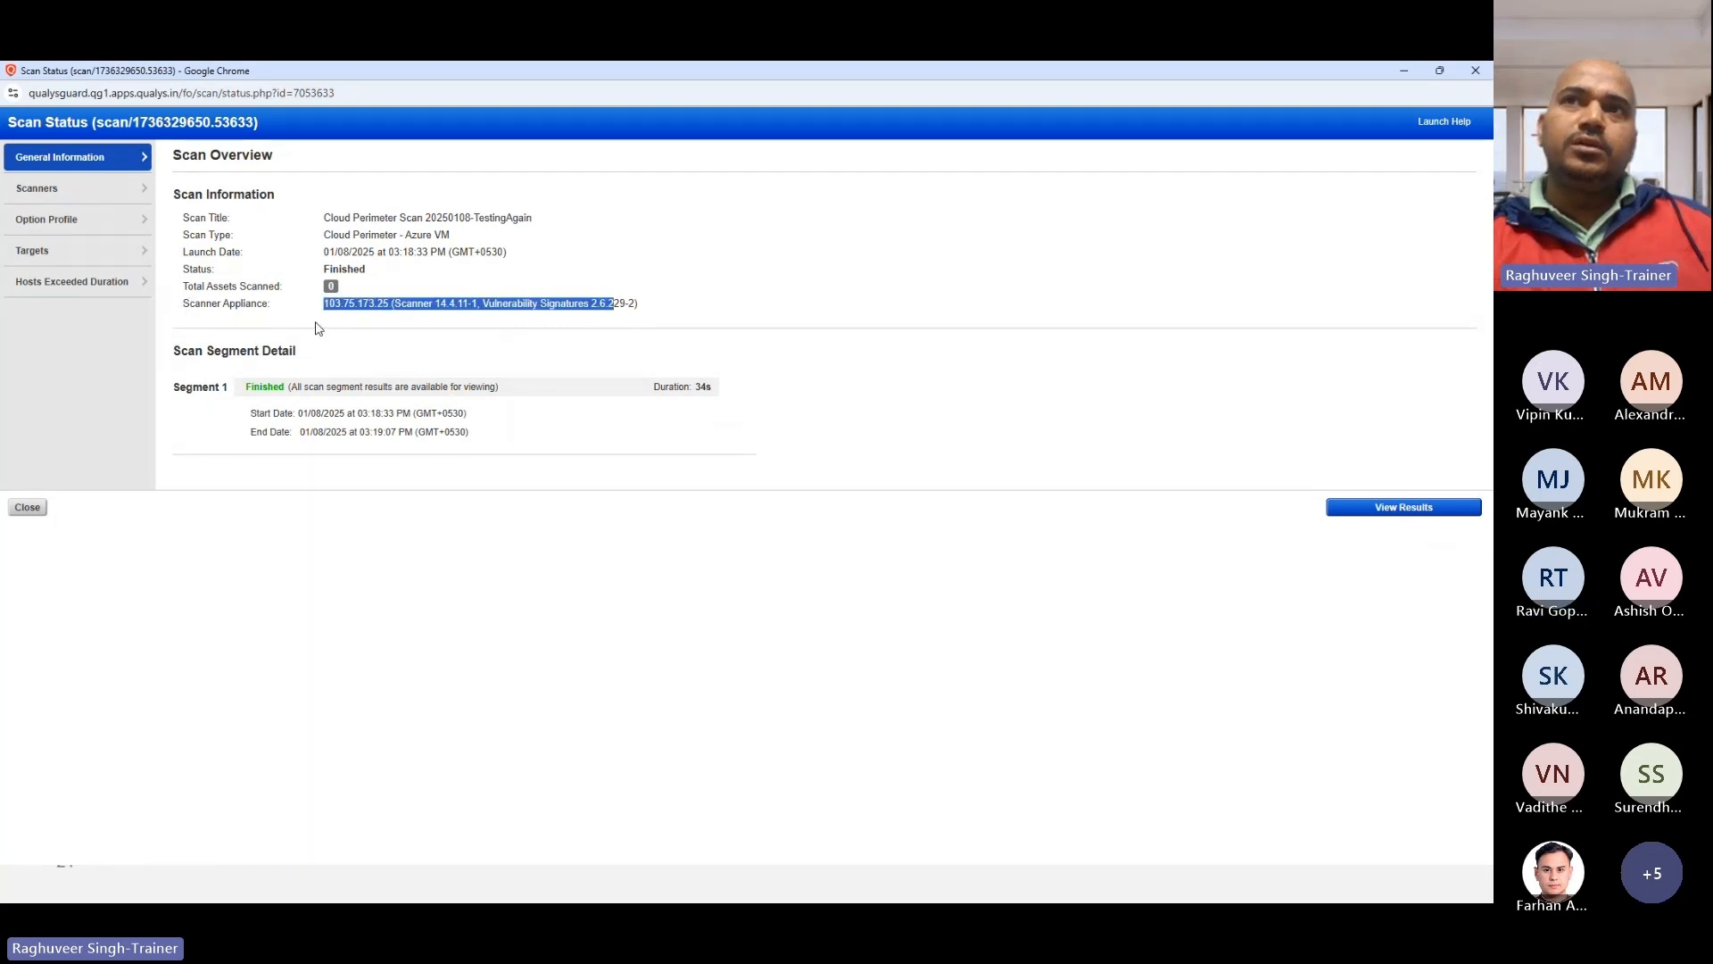
pyautogui.click(323, 321)
pyautogui.moveTo(327, 304); pyautogui.dragTo(415, 305)
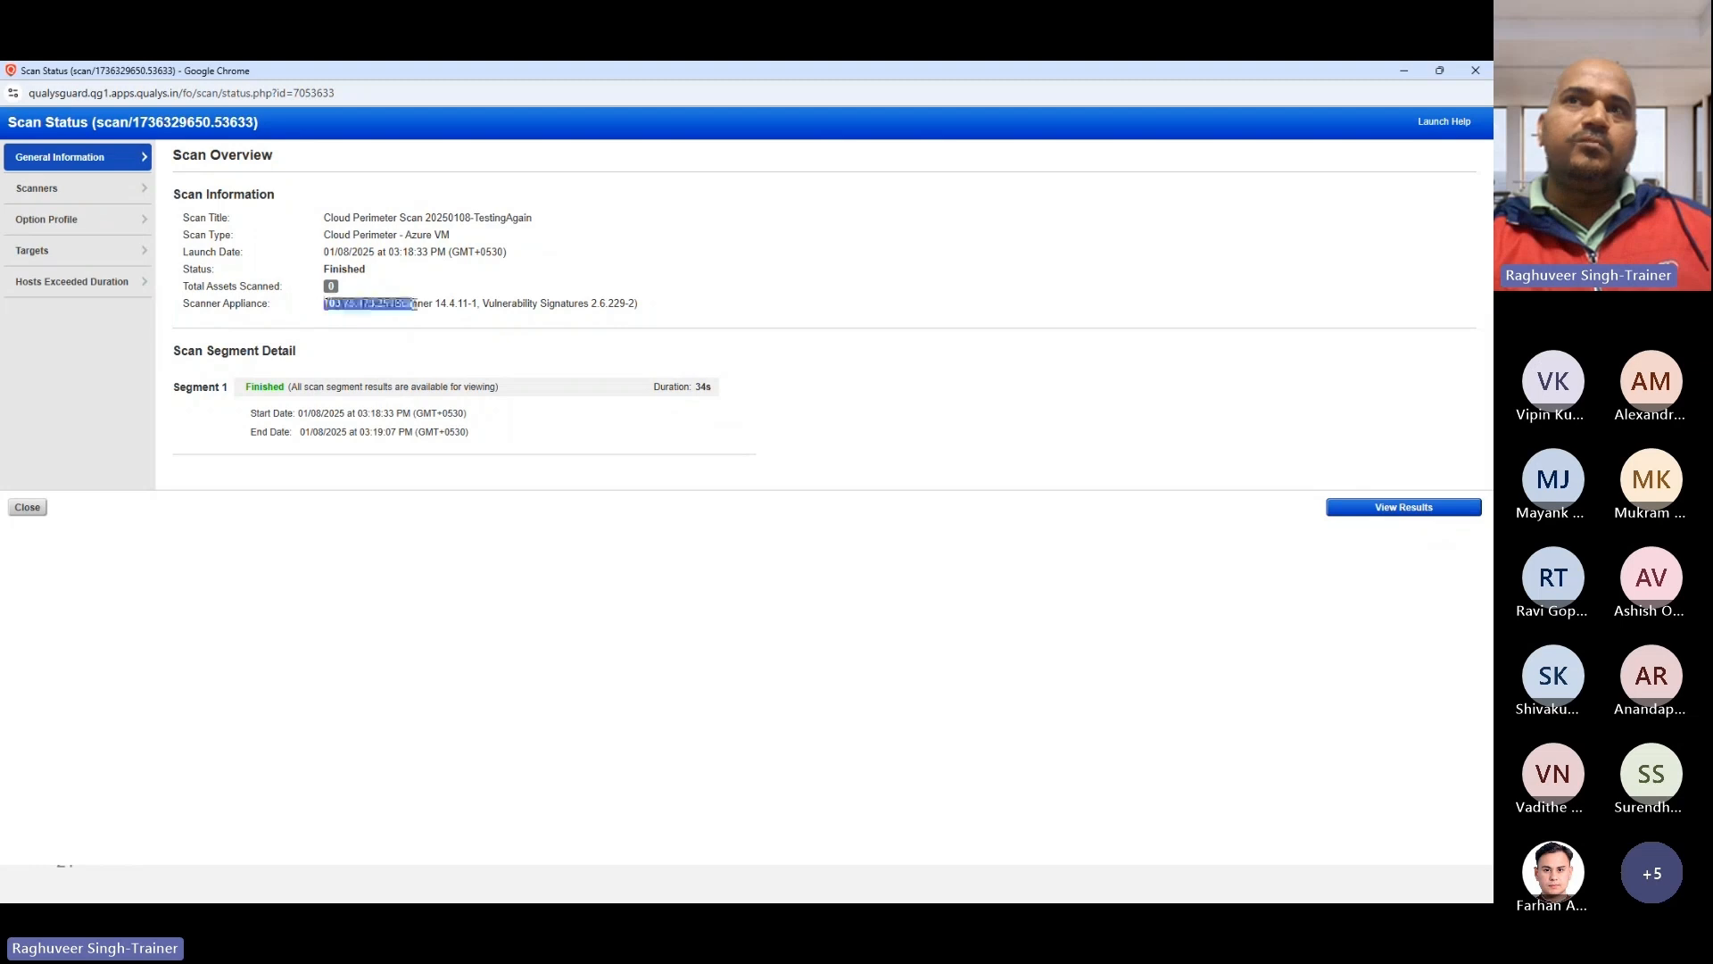
pyautogui.click(56, 190)
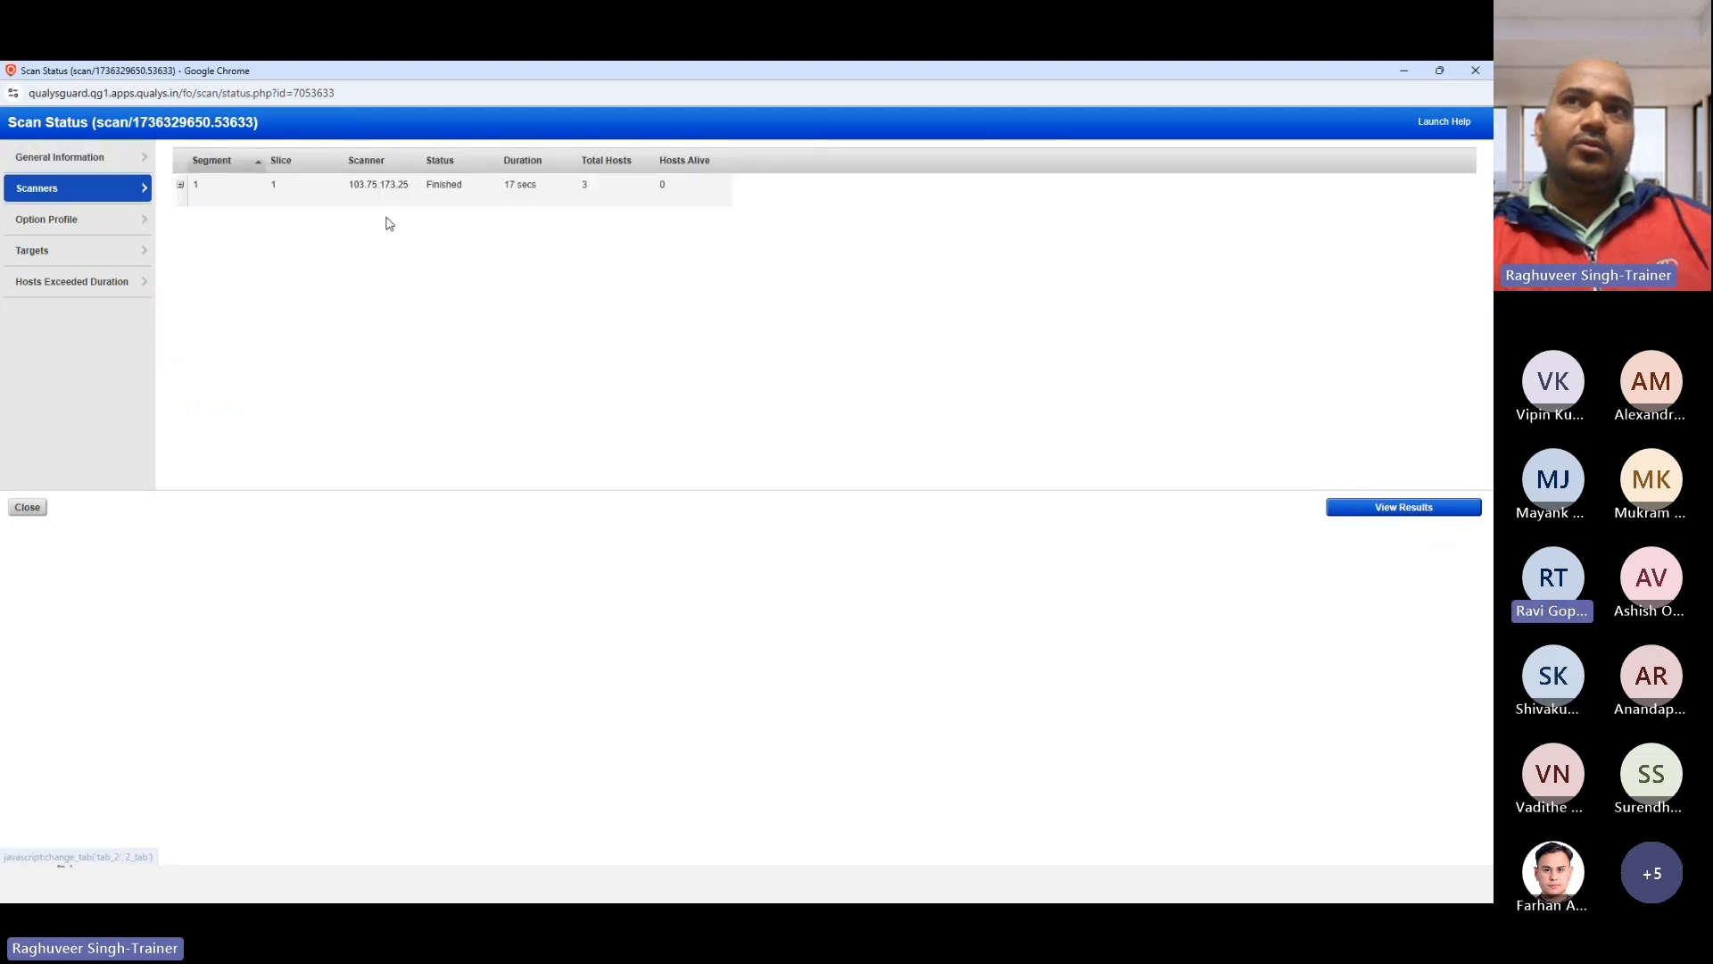
pyautogui.click(357, 201)
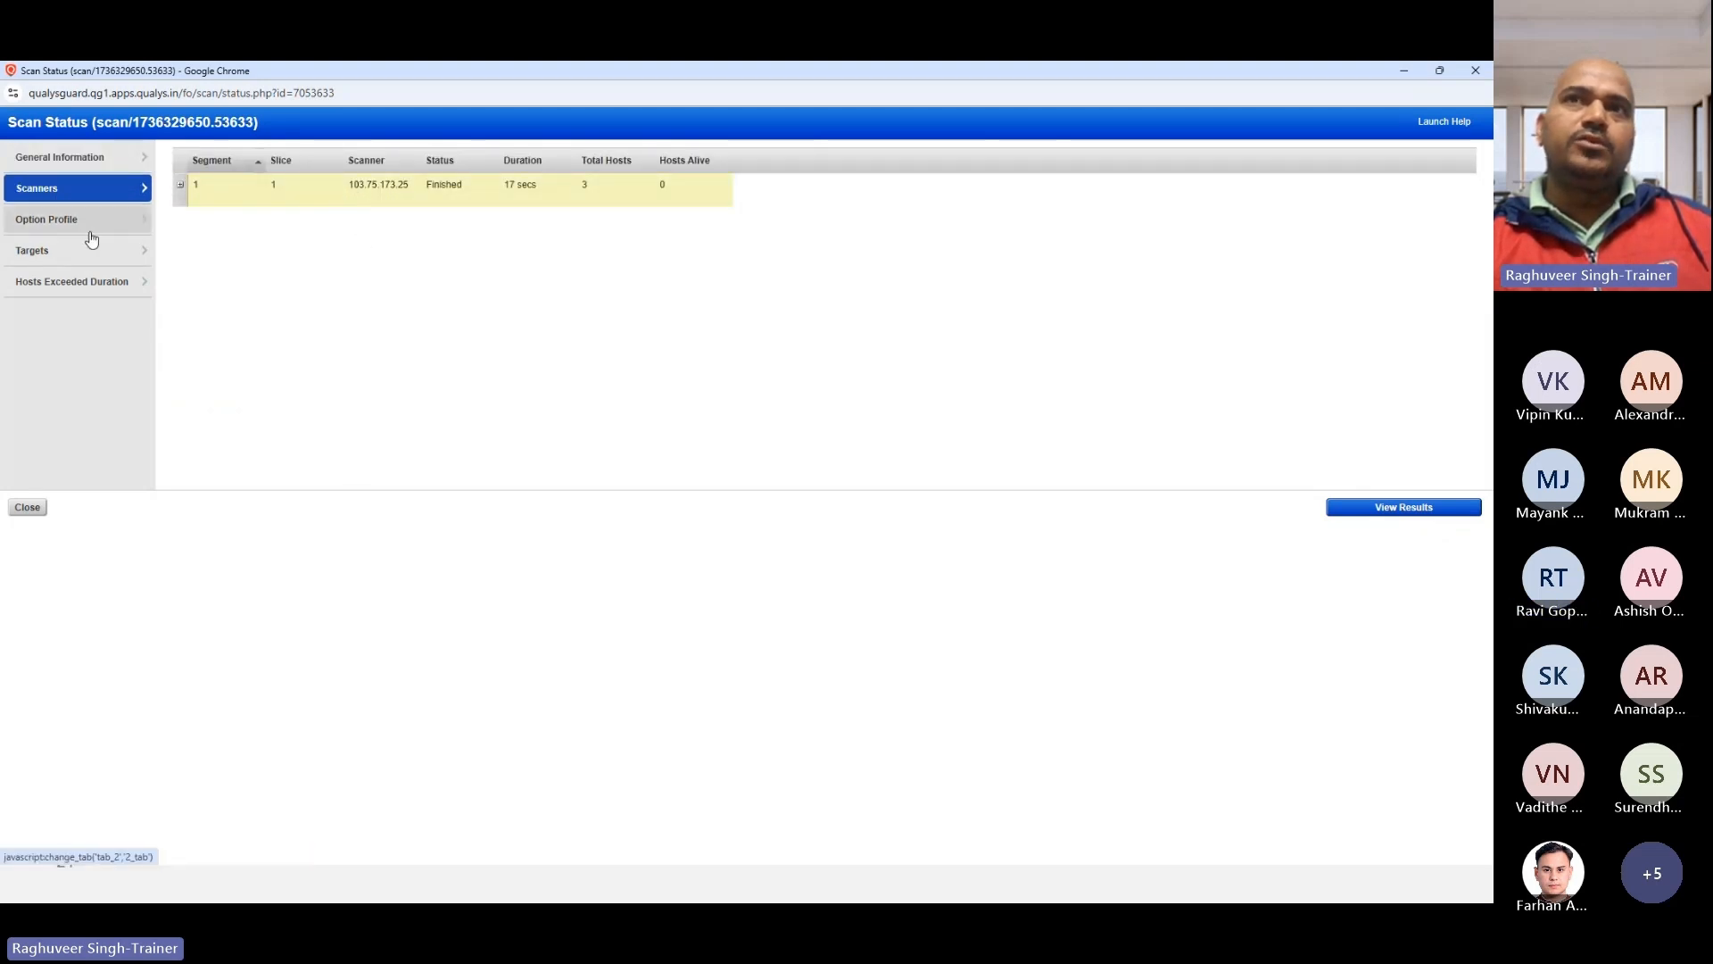
# Step: Review the scan's target IP addresses and its option profile settings, and close the scan summary
pyautogui.click(63, 227)
pyautogui.click(53, 251)
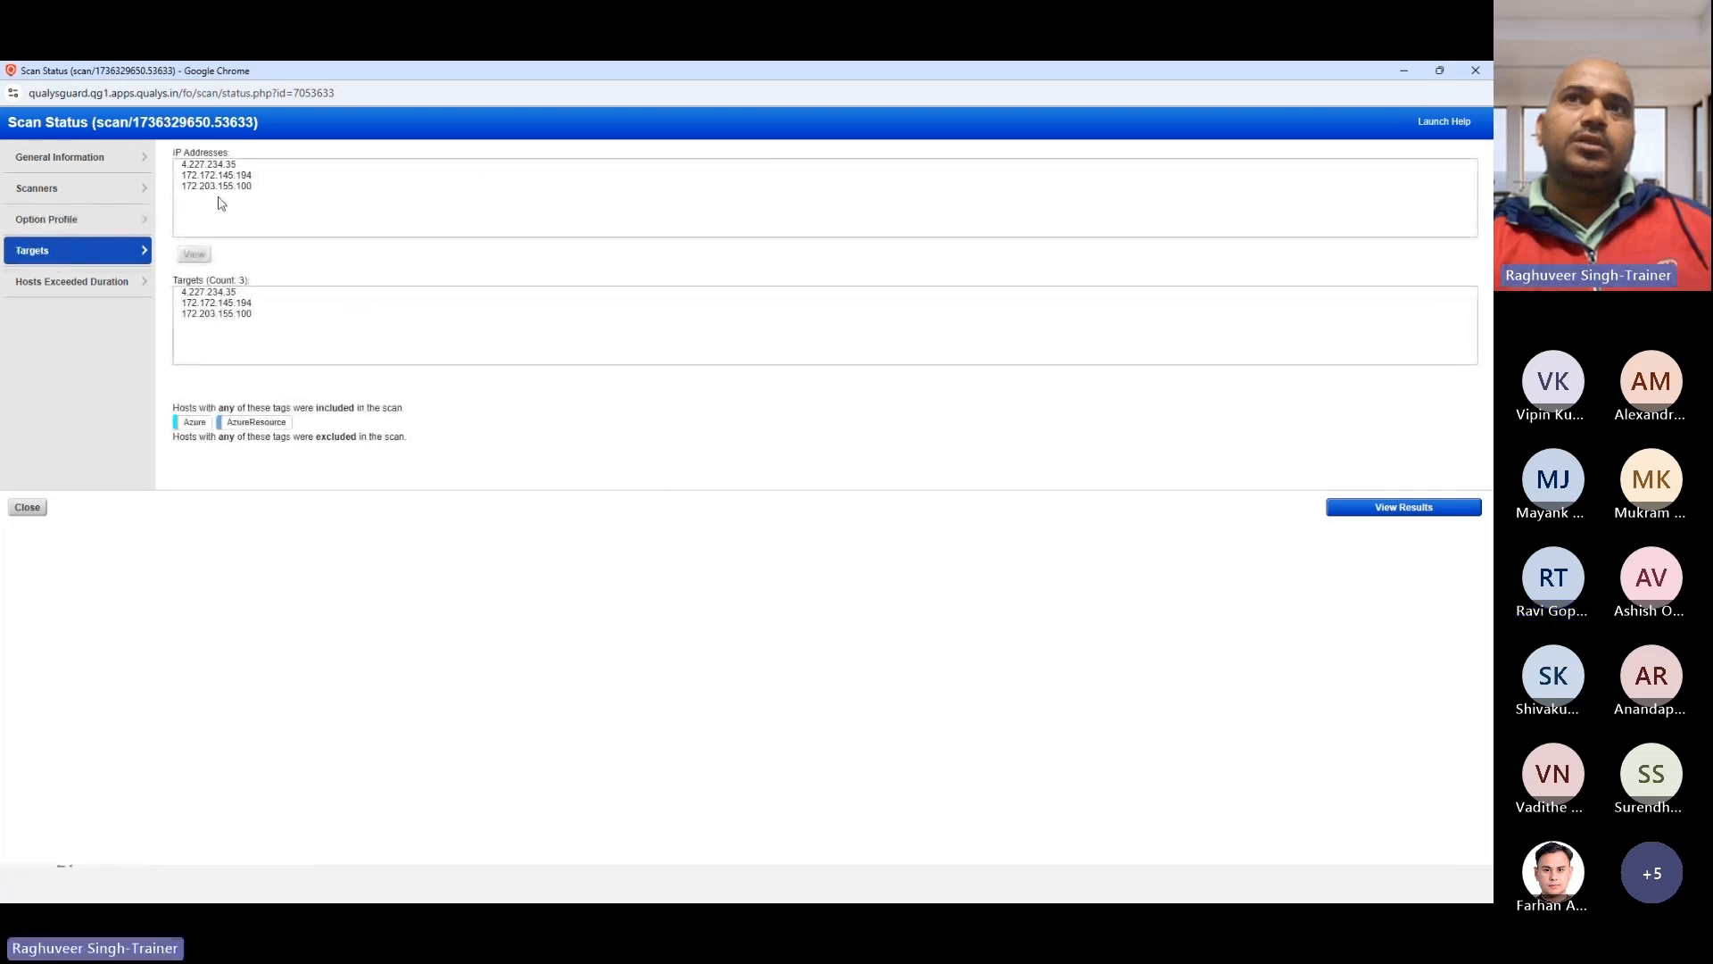
pyautogui.moveTo(183, 162); pyautogui.dragTo(258, 193)
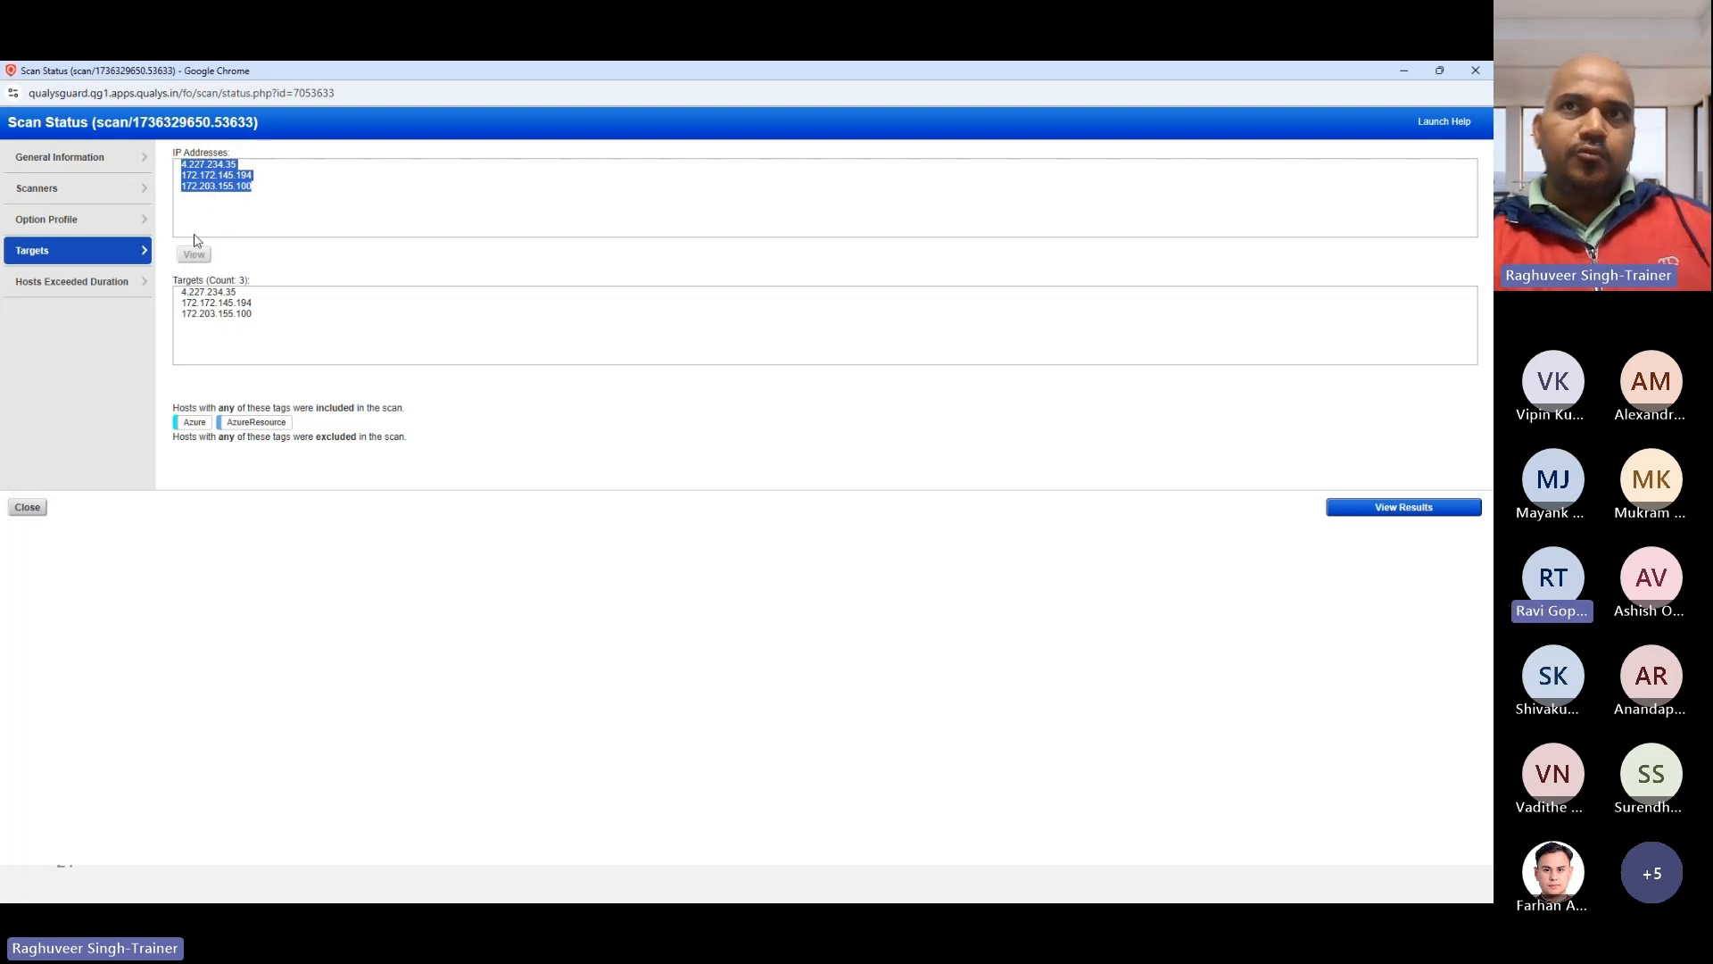
pyautogui.moveTo(183, 292); pyautogui.dragTo(255, 324)
pyautogui.click(61, 221)
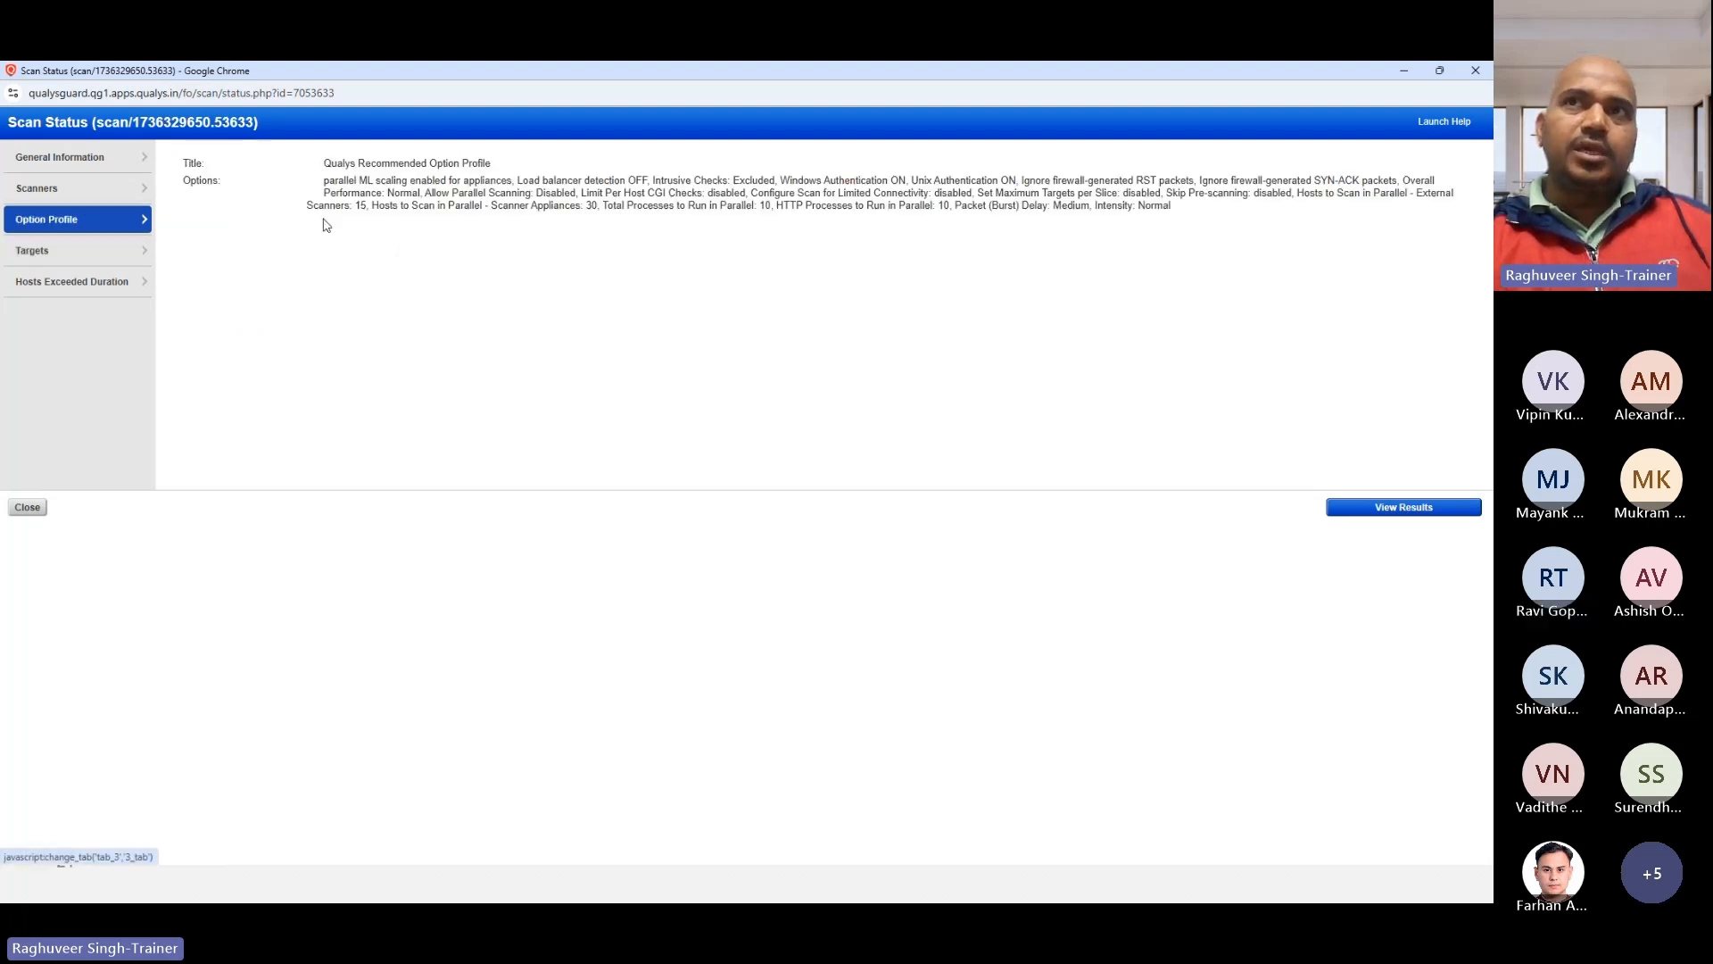
pyautogui.moveTo(323, 167); pyautogui.dragTo(497, 170)
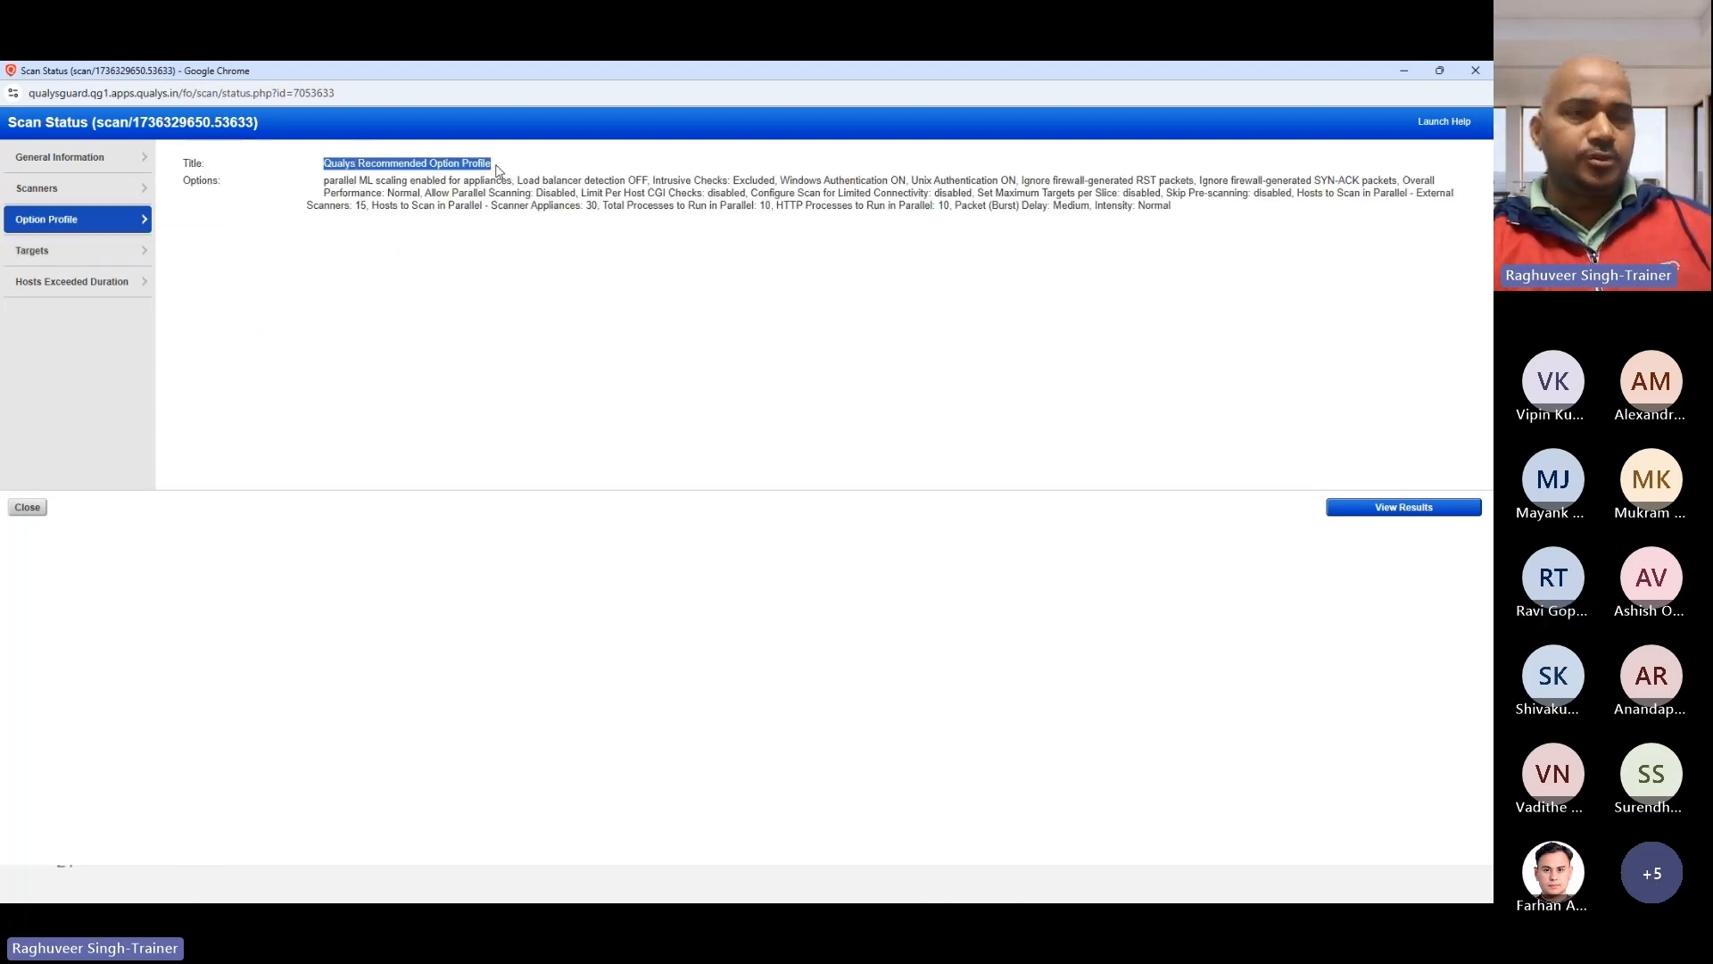
pyautogui.moveTo(326, 183); pyautogui.dragTo(1156, 228)
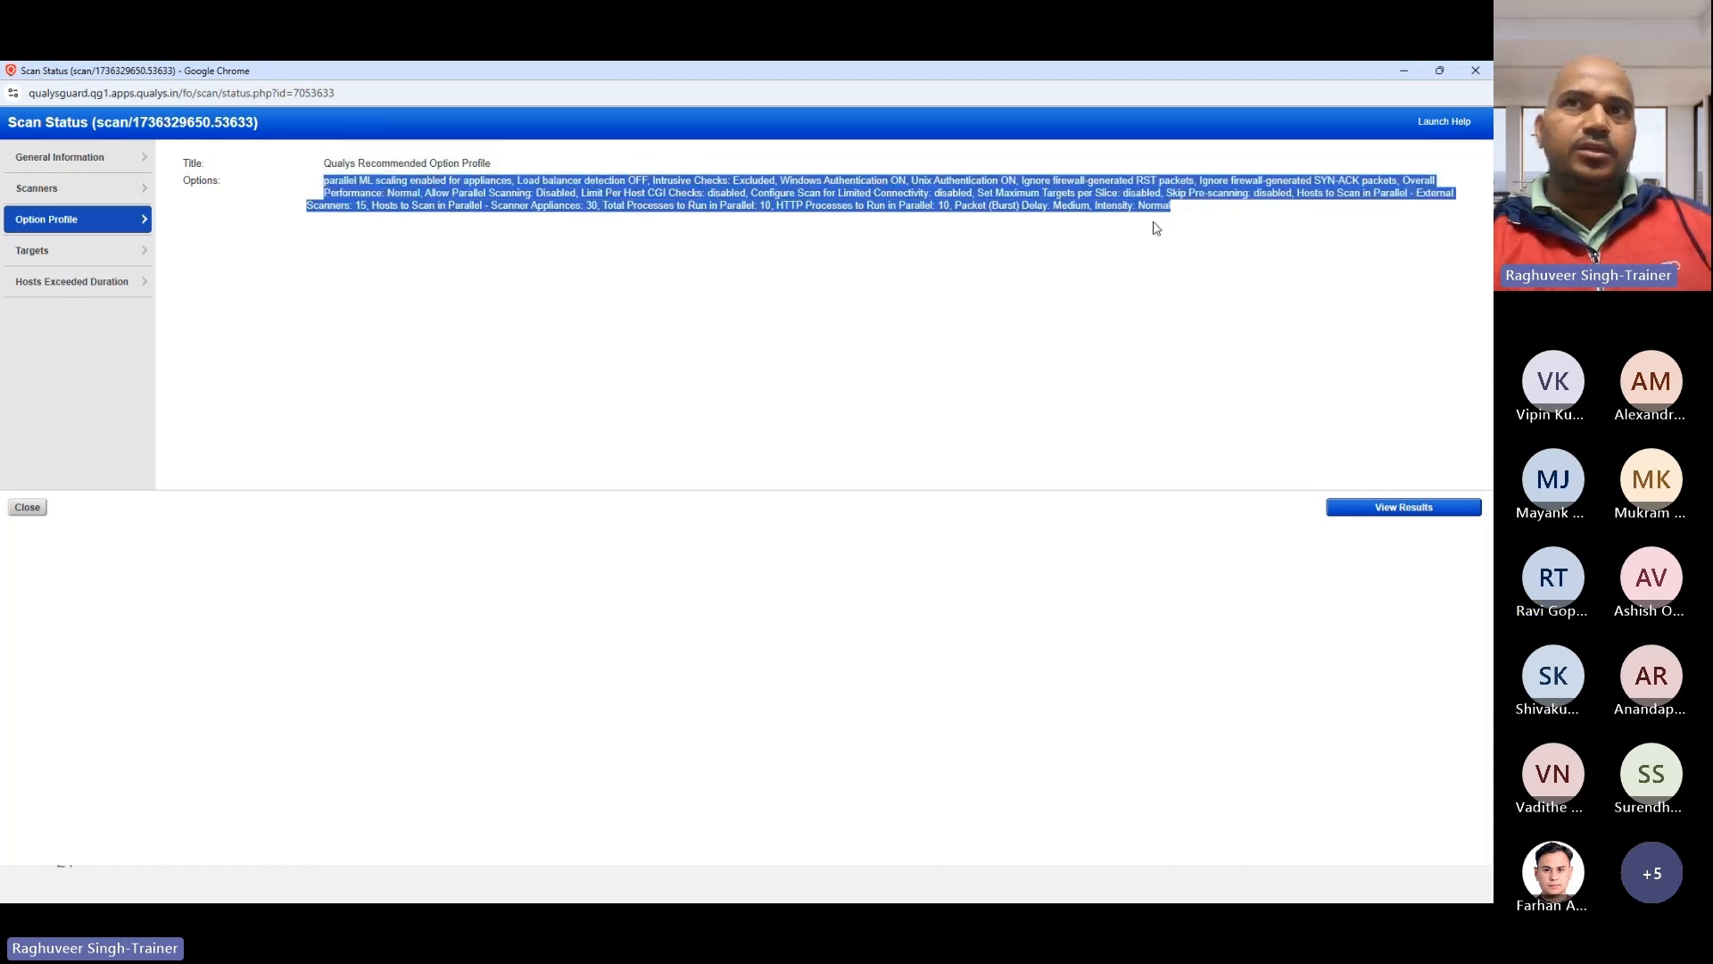
pyautogui.click(28, 508)
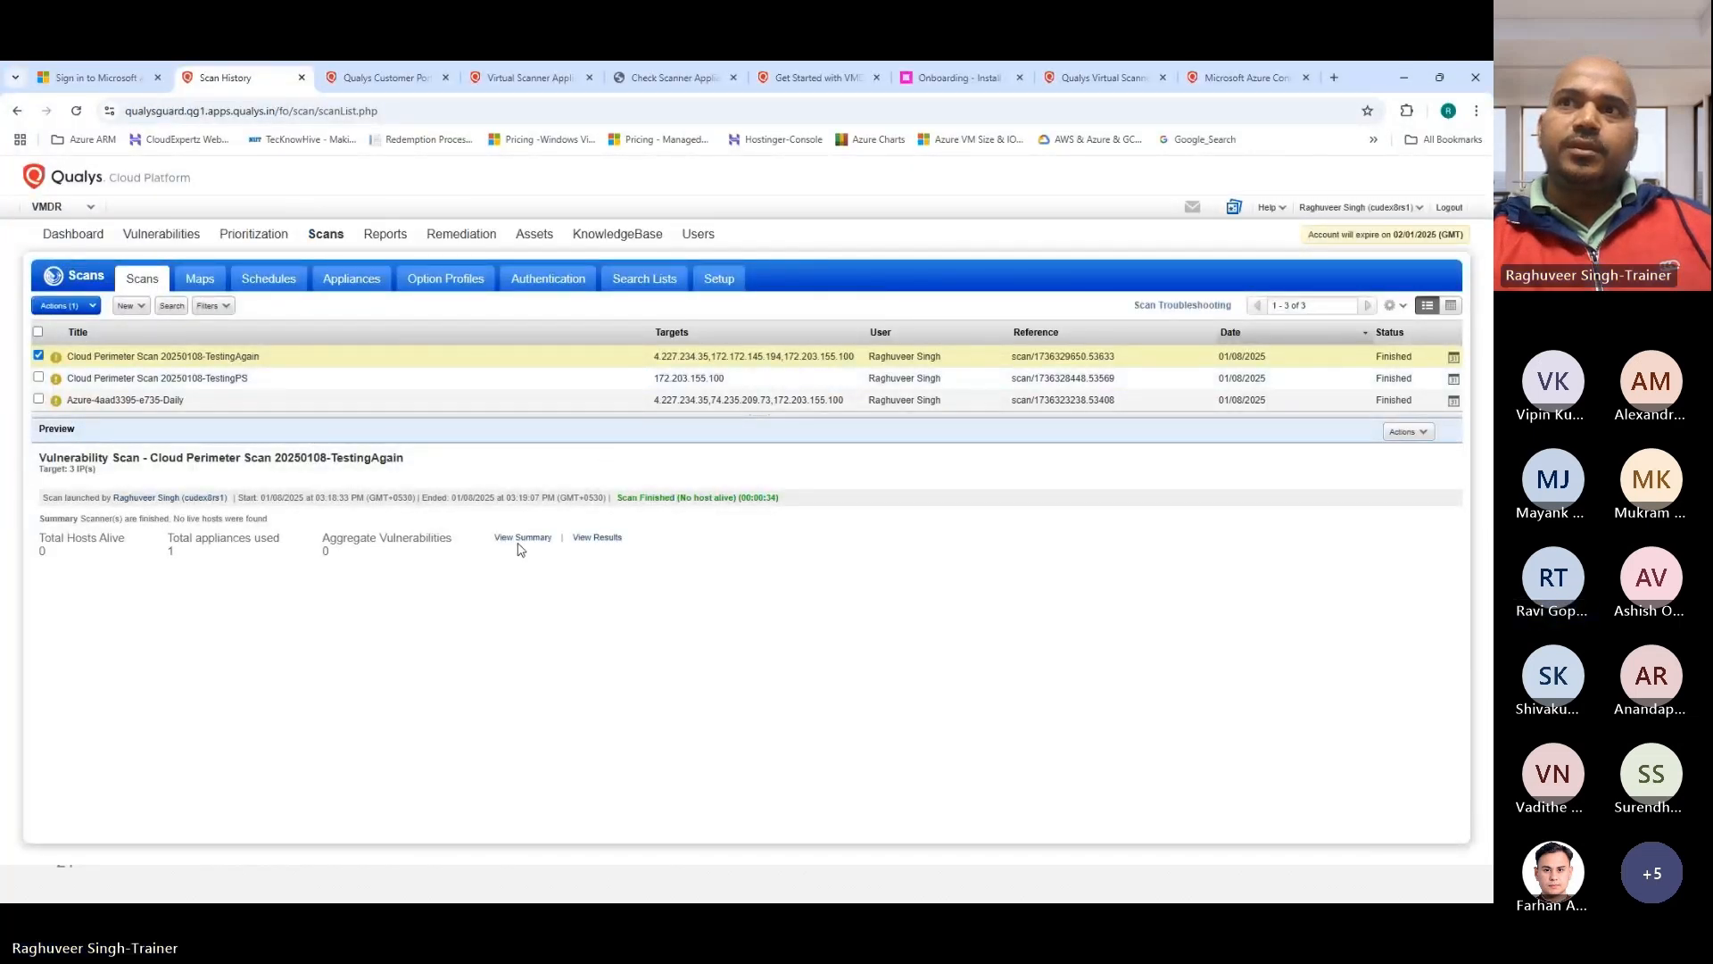
# Step: Open the scan's results and summary again, check the segment dates and total assets scanned, and close the summary
pyautogui.click(595, 540)
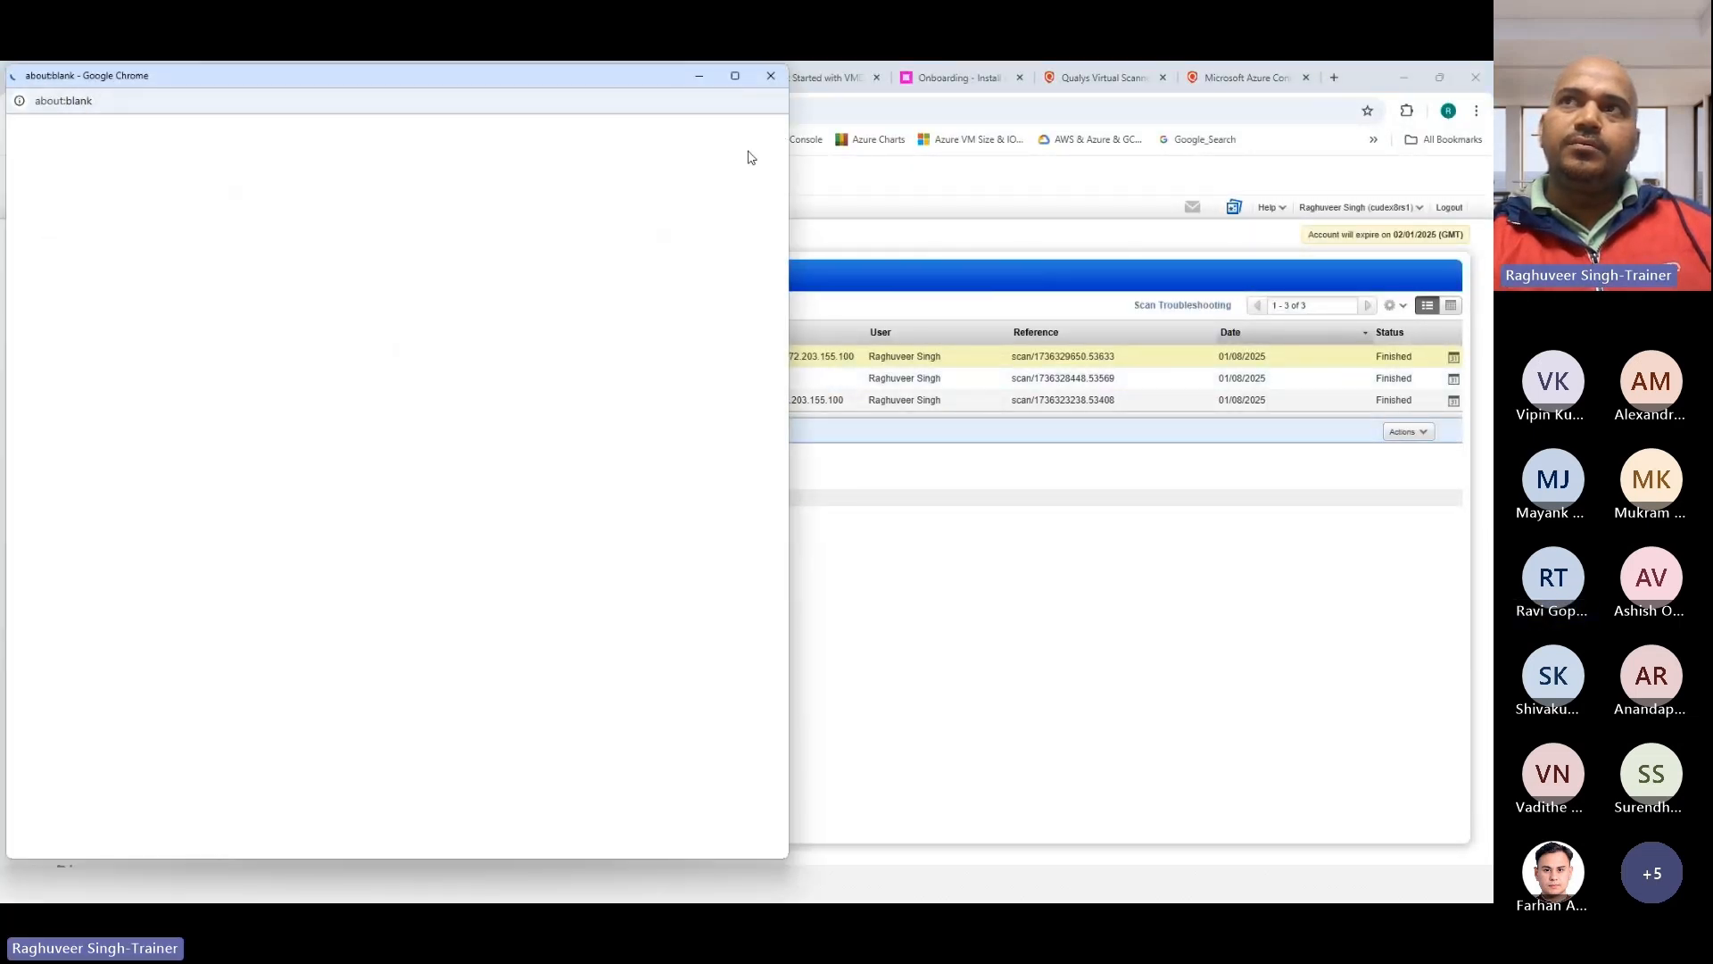
pyautogui.moveTo(540, 85); pyautogui.dragTo(648, 202)
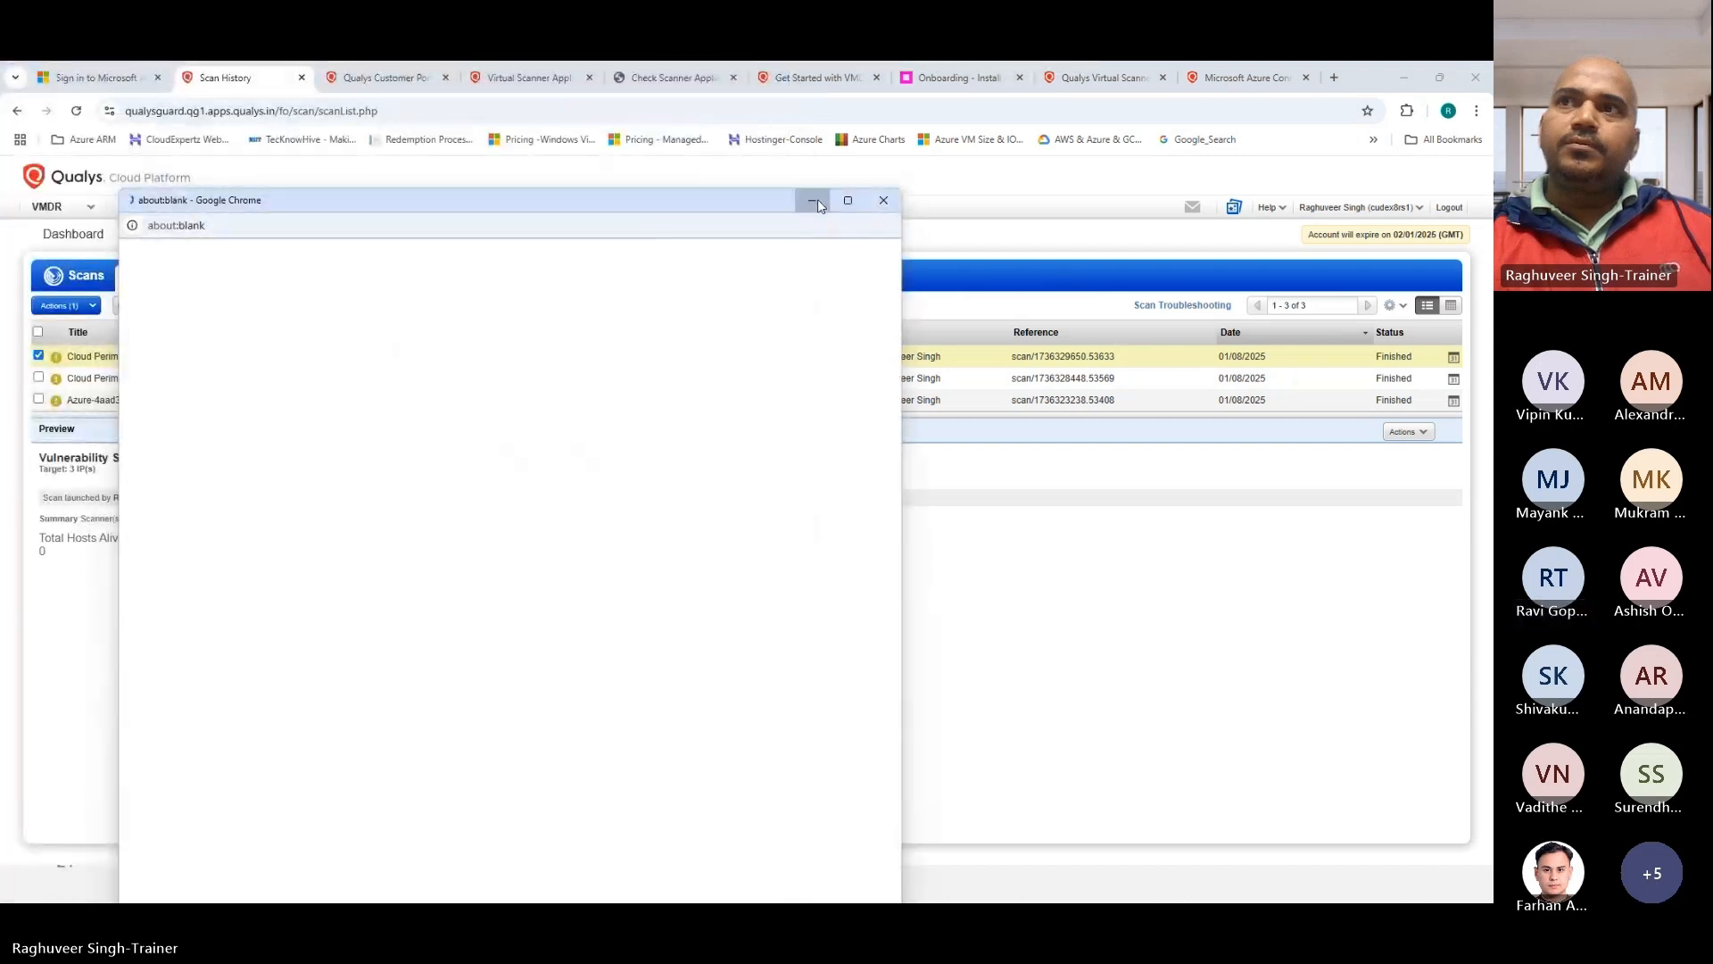
pyautogui.click(812, 200)
pyautogui.click(523, 536)
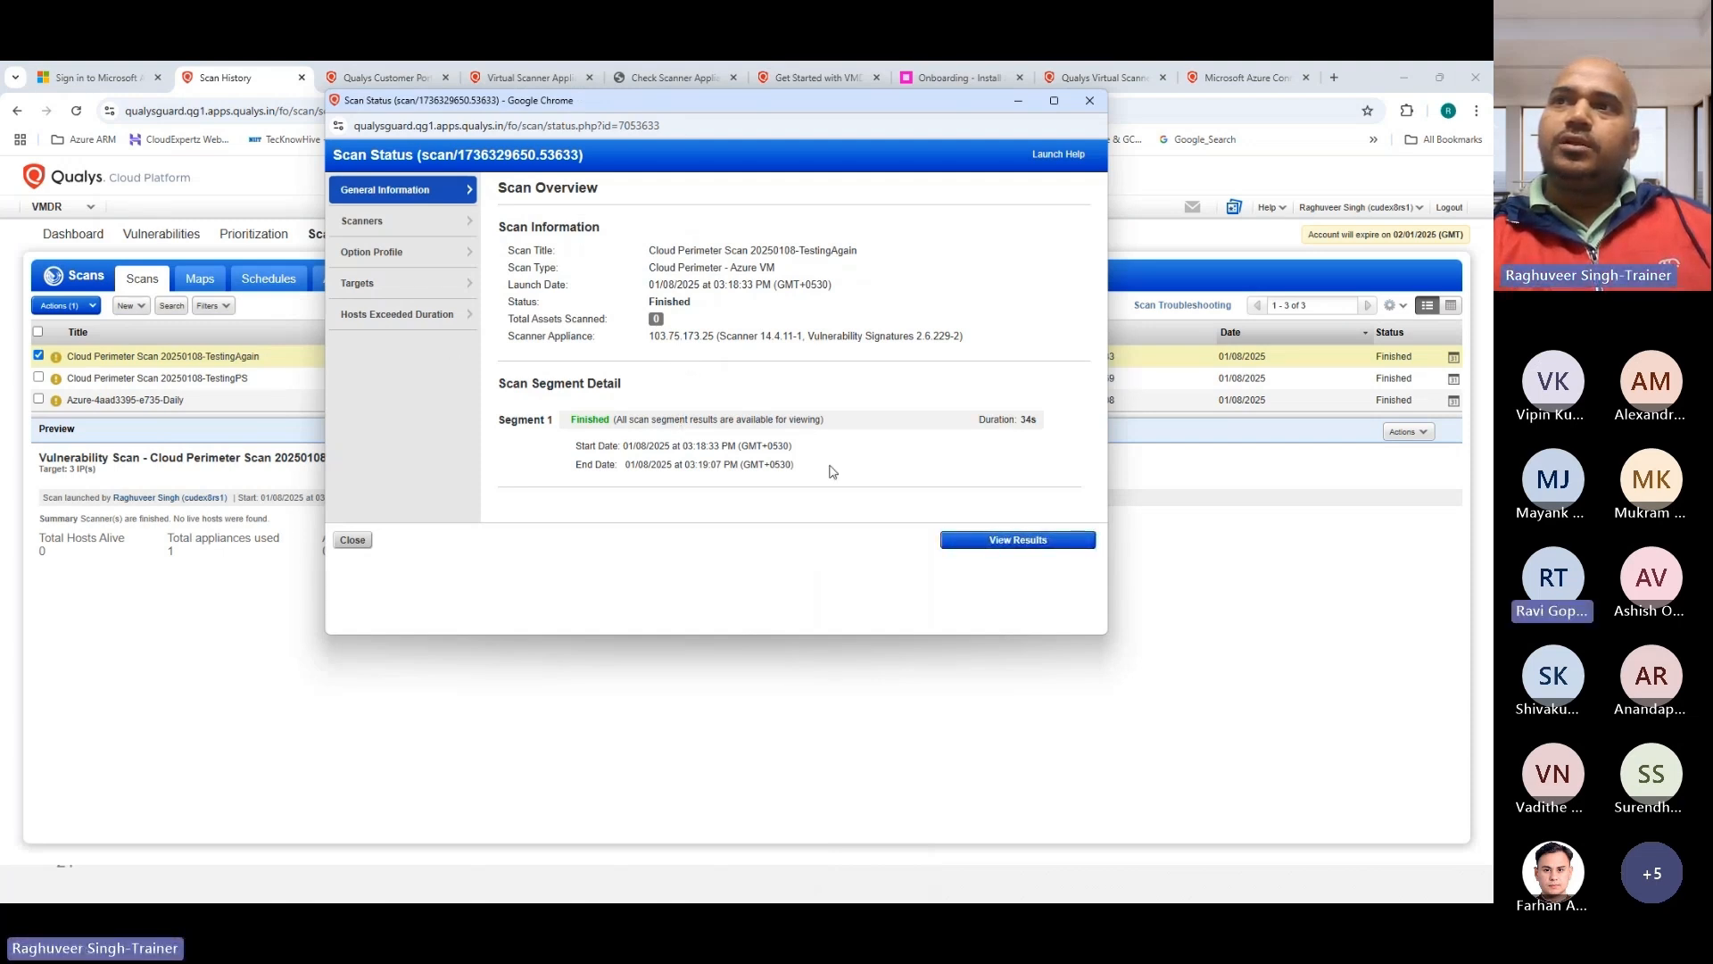
pyautogui.moveTo(581, 448); pyautogui.dragTo(717, 464)
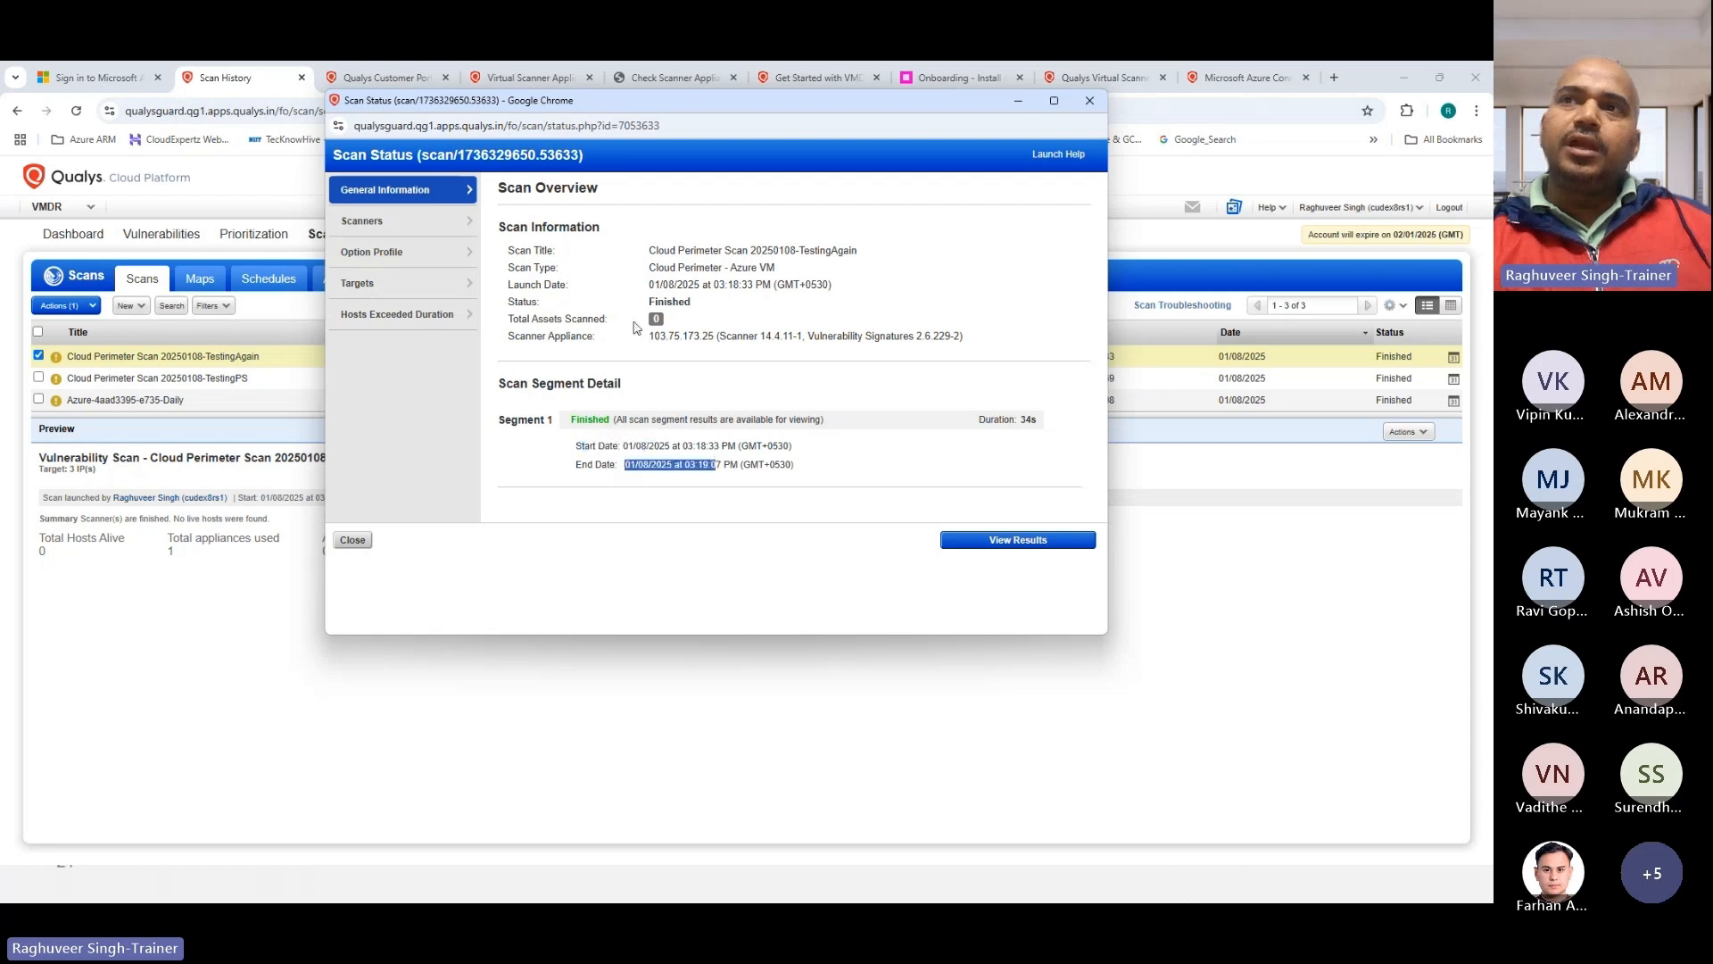
pyautogui.click(686, 321)
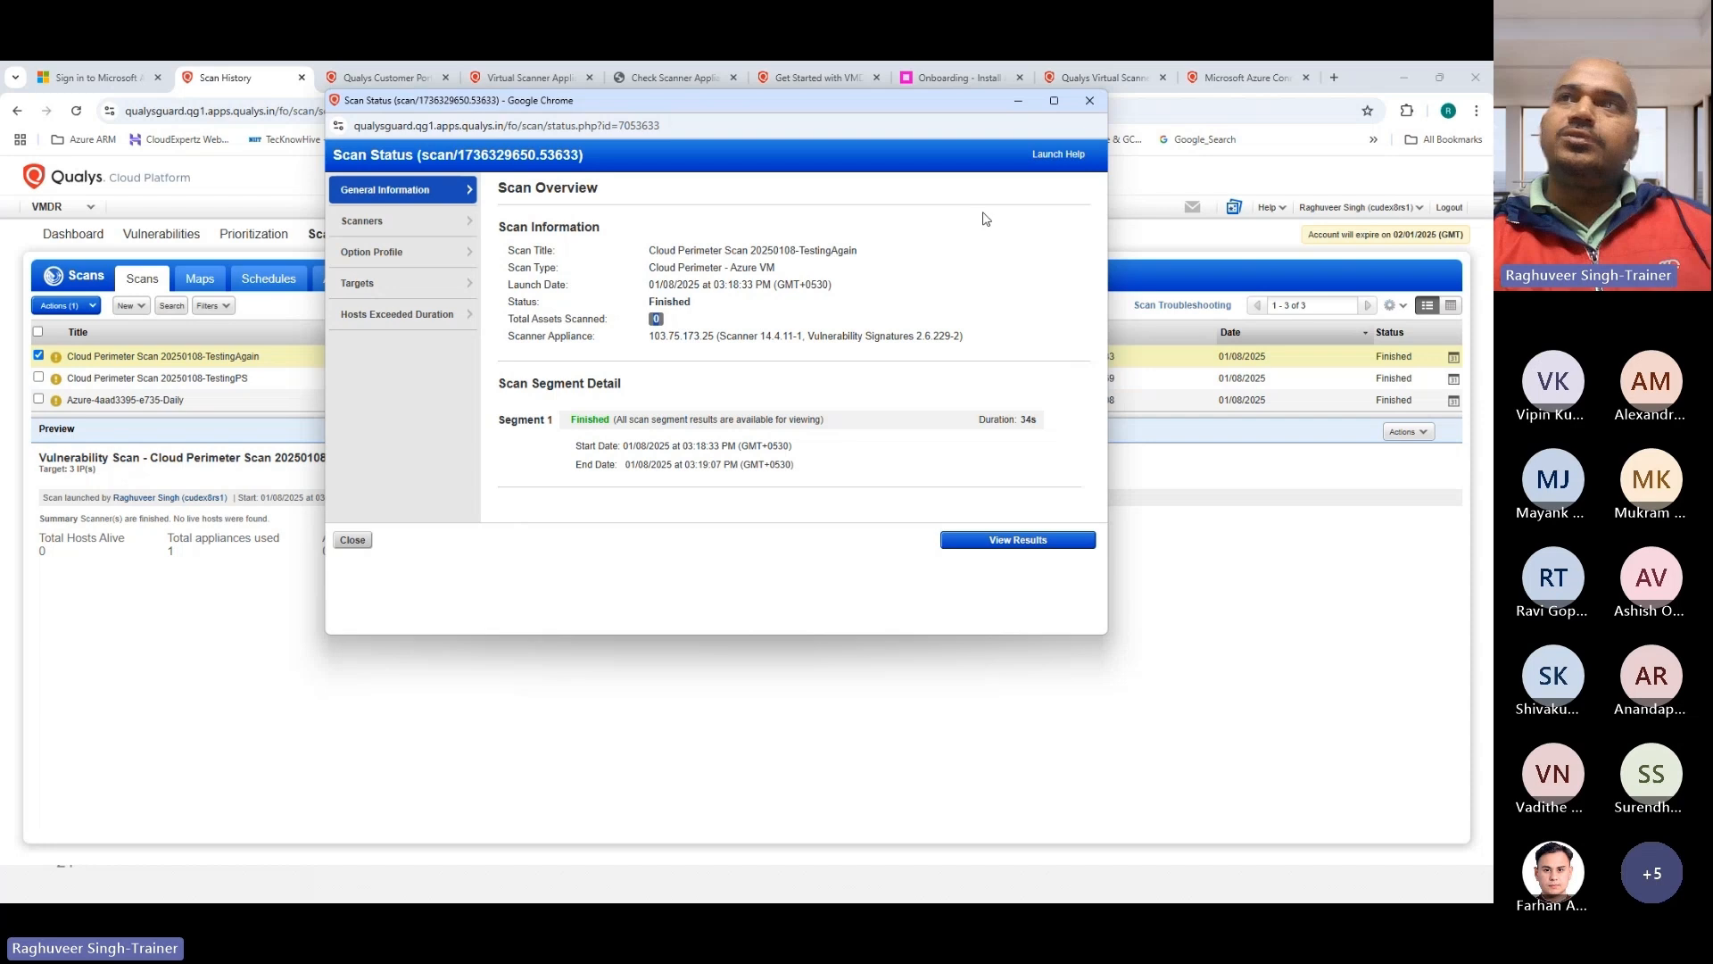
pyautogui.click(1090, 101)
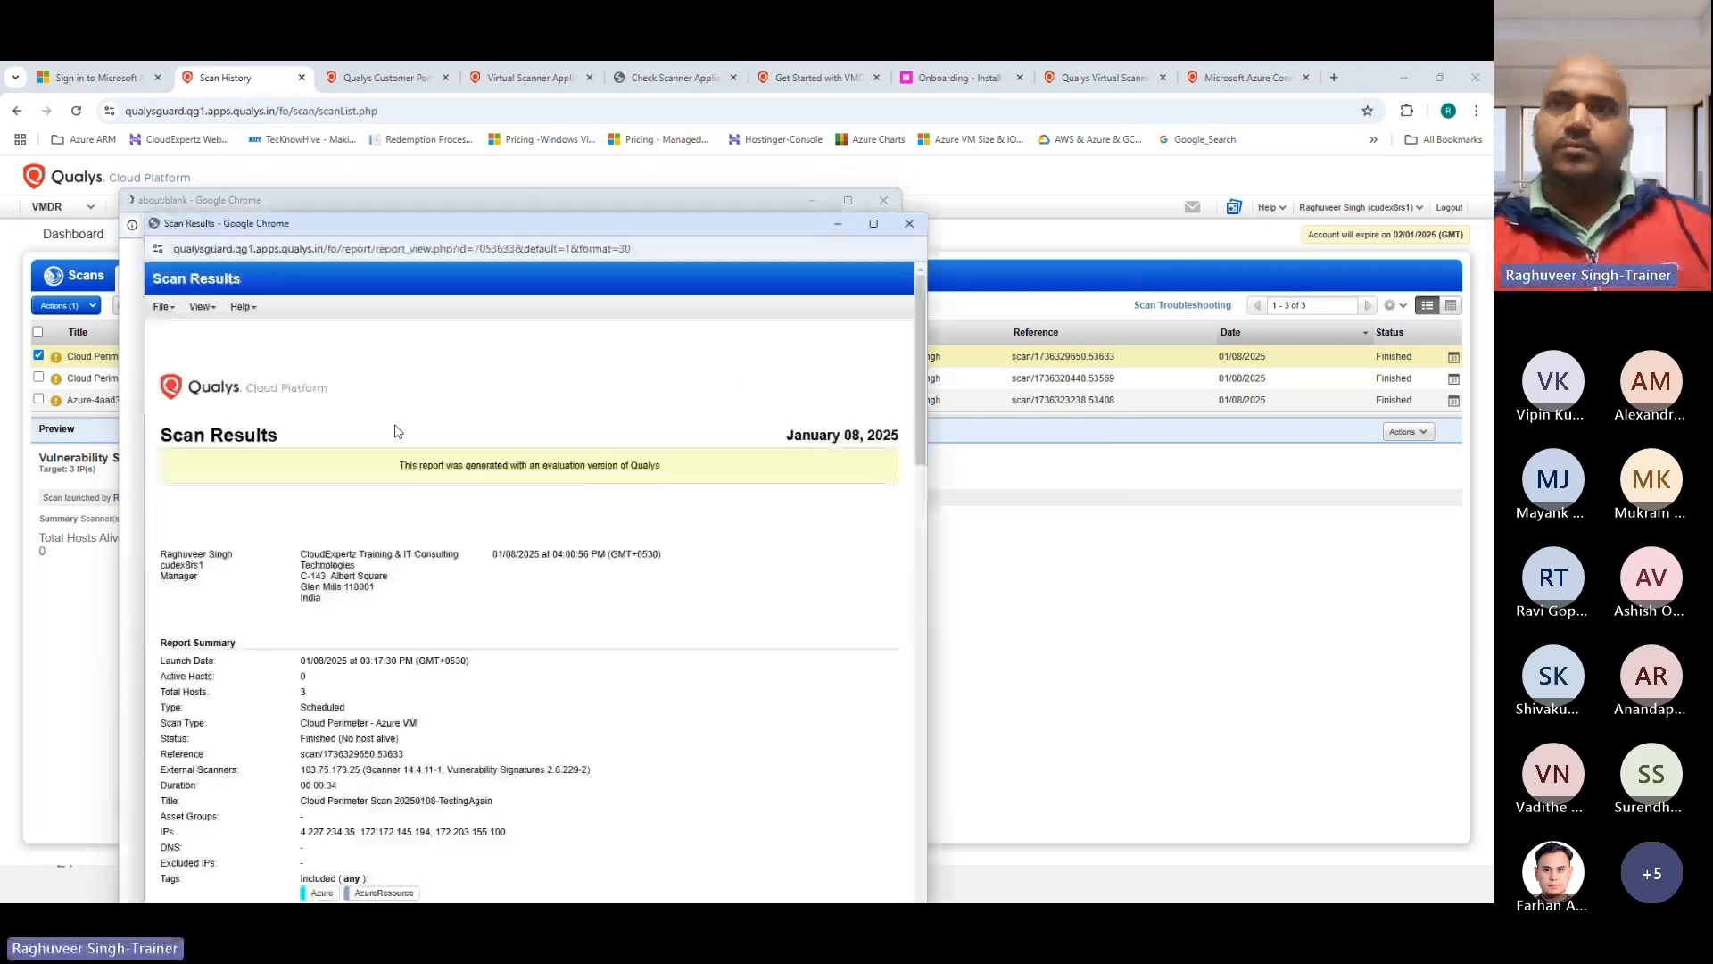
# Step: Enlarge the scan results report and read through the listed reasons why no data is displayed
pyautogui.click(874, 224)
pyautogui.scroll(-5, 363, 612)
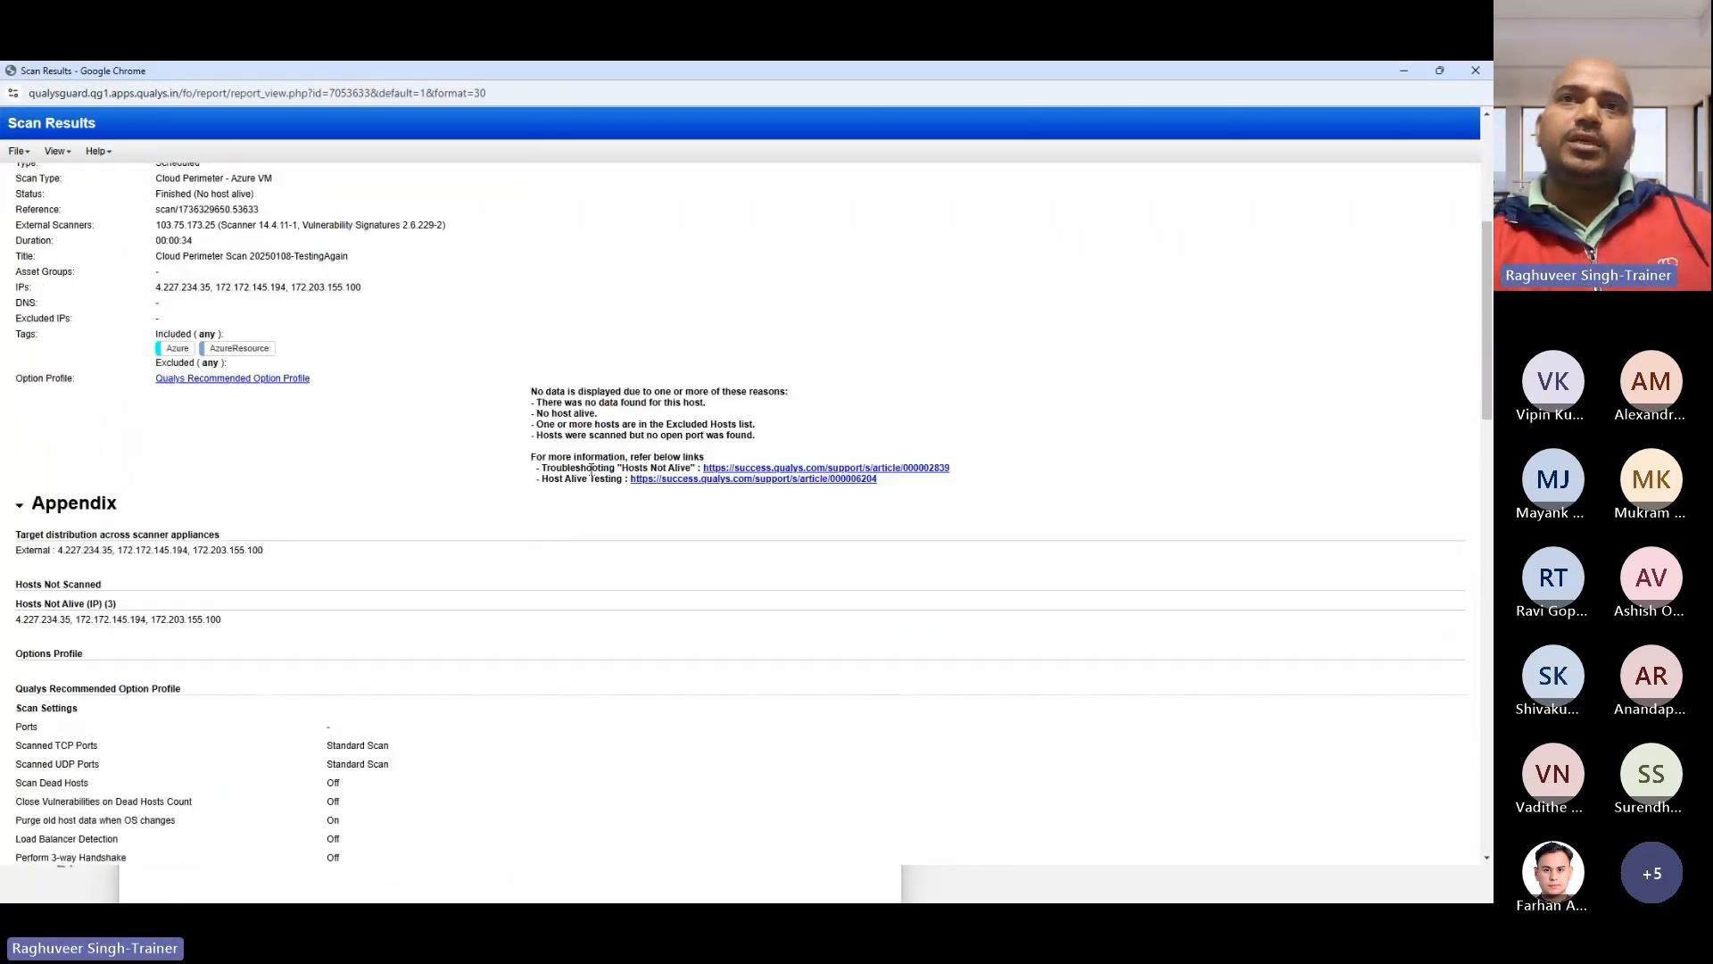
pyautogui.moveTo(532, 393); pyautogui.dragTo(778, 395)
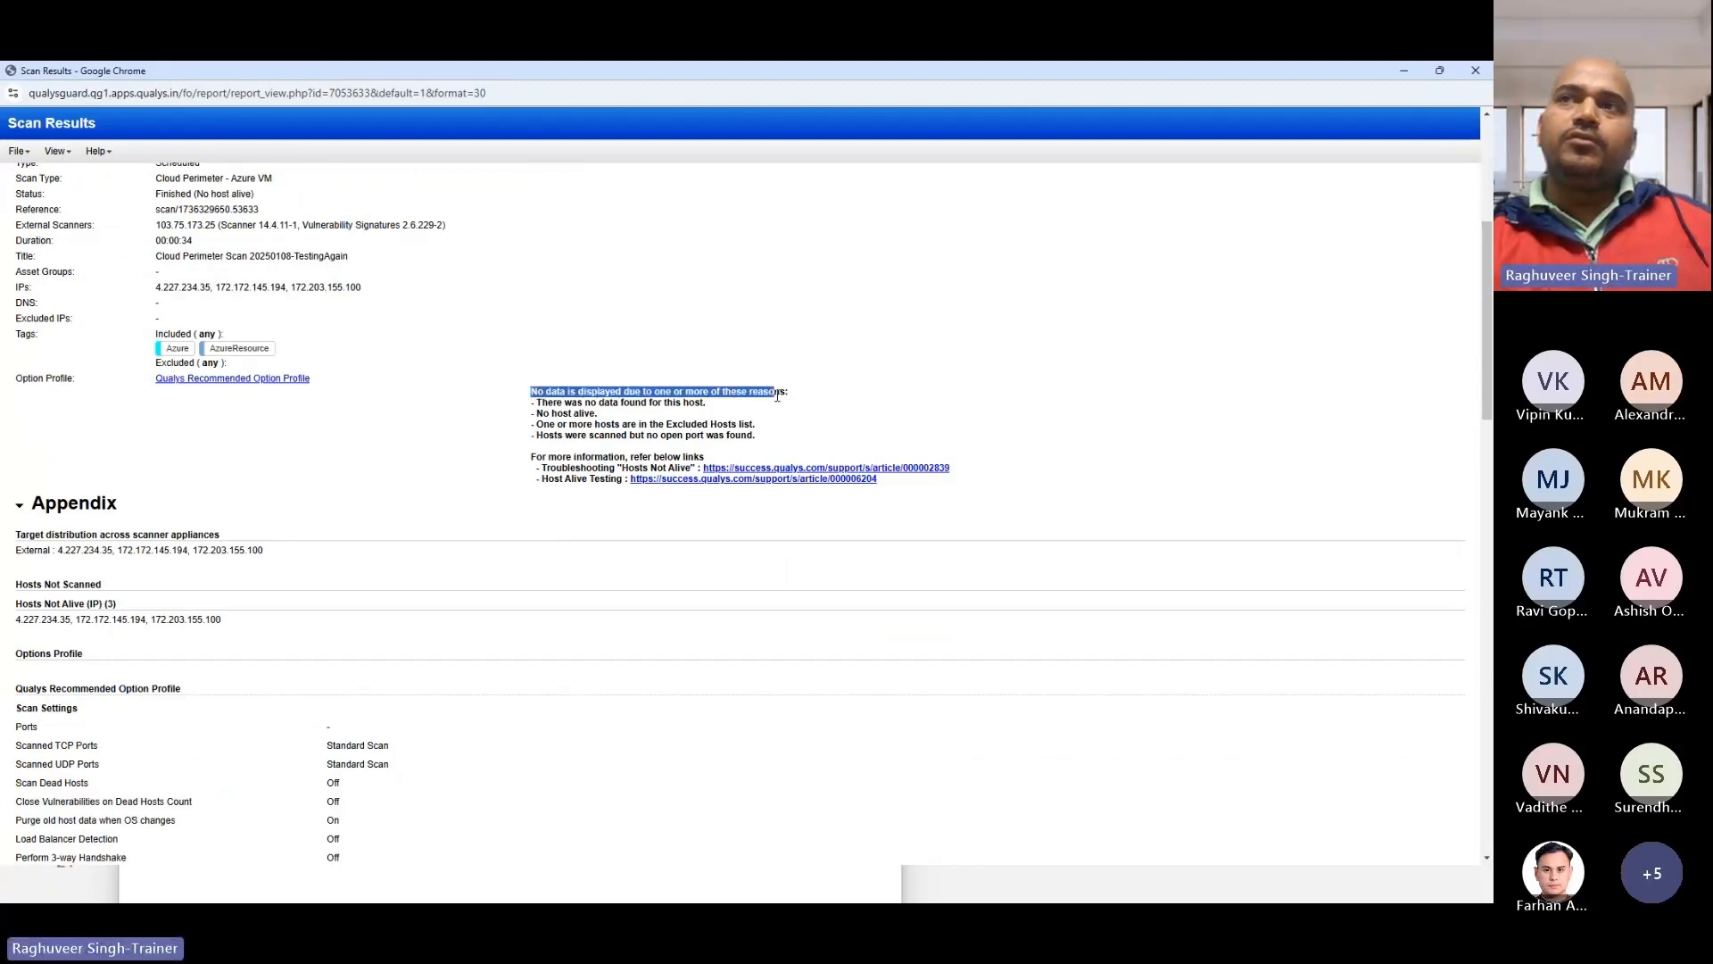
pyautogui.moveTo(538, 402); pyautogui.dragTo(716, 412)
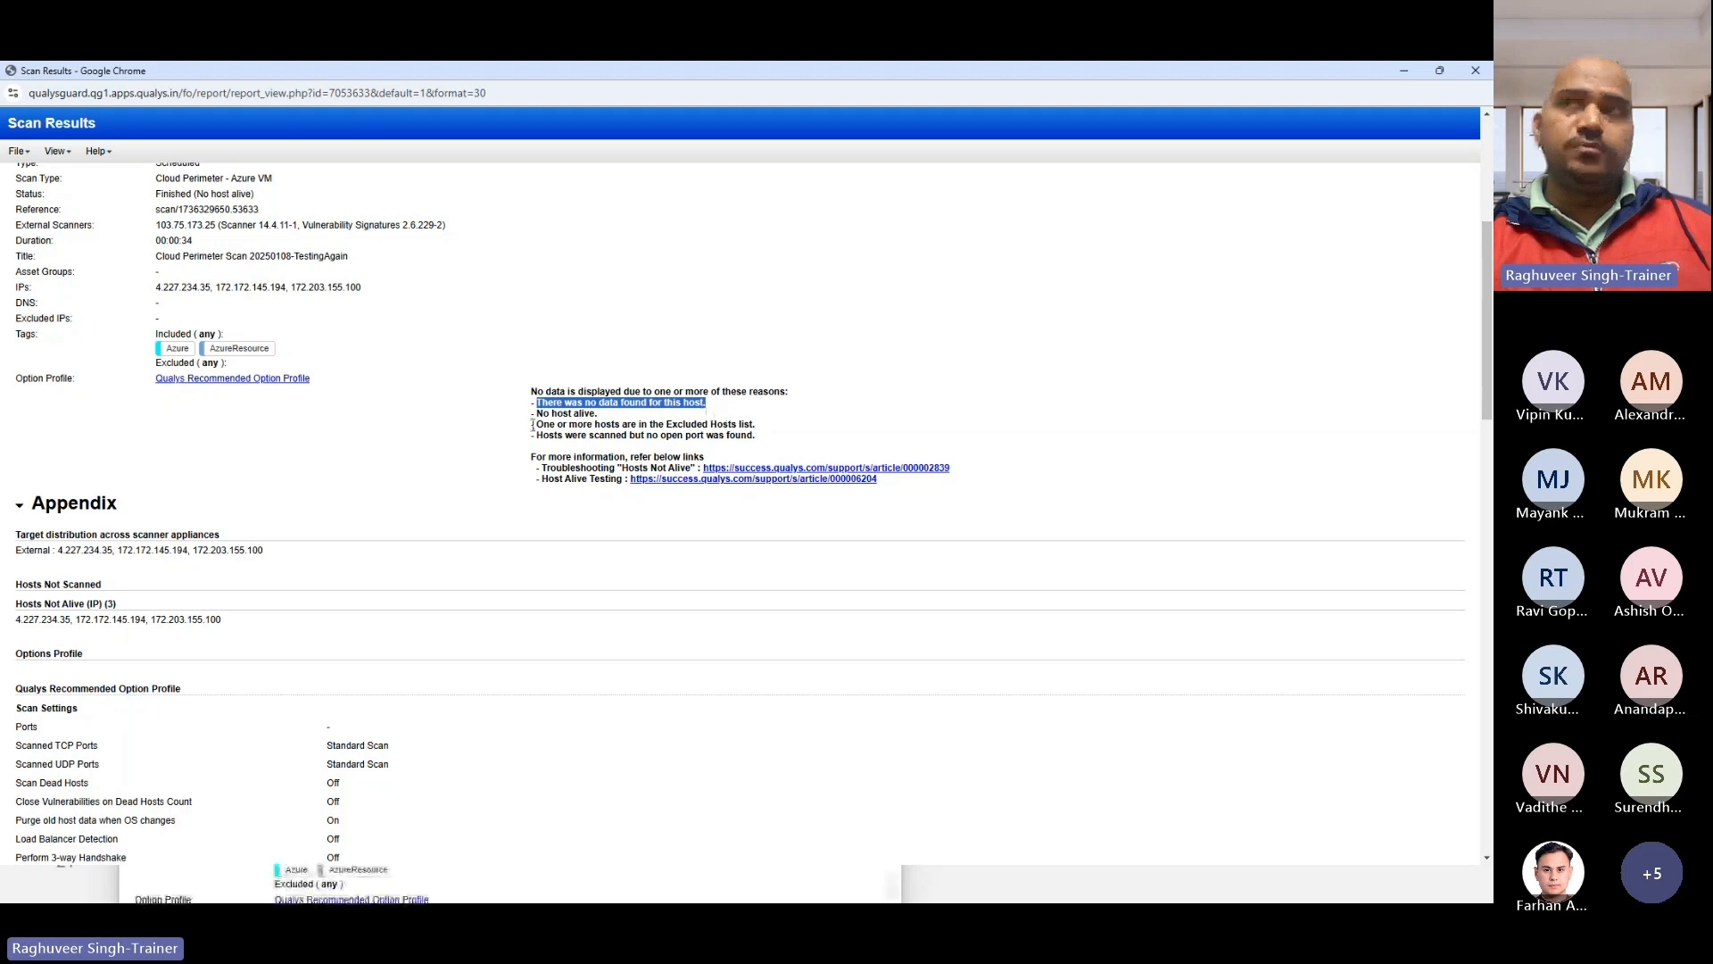
pyautogui.moveTo(542, 413); pyautogui.dragTo(760, 435)
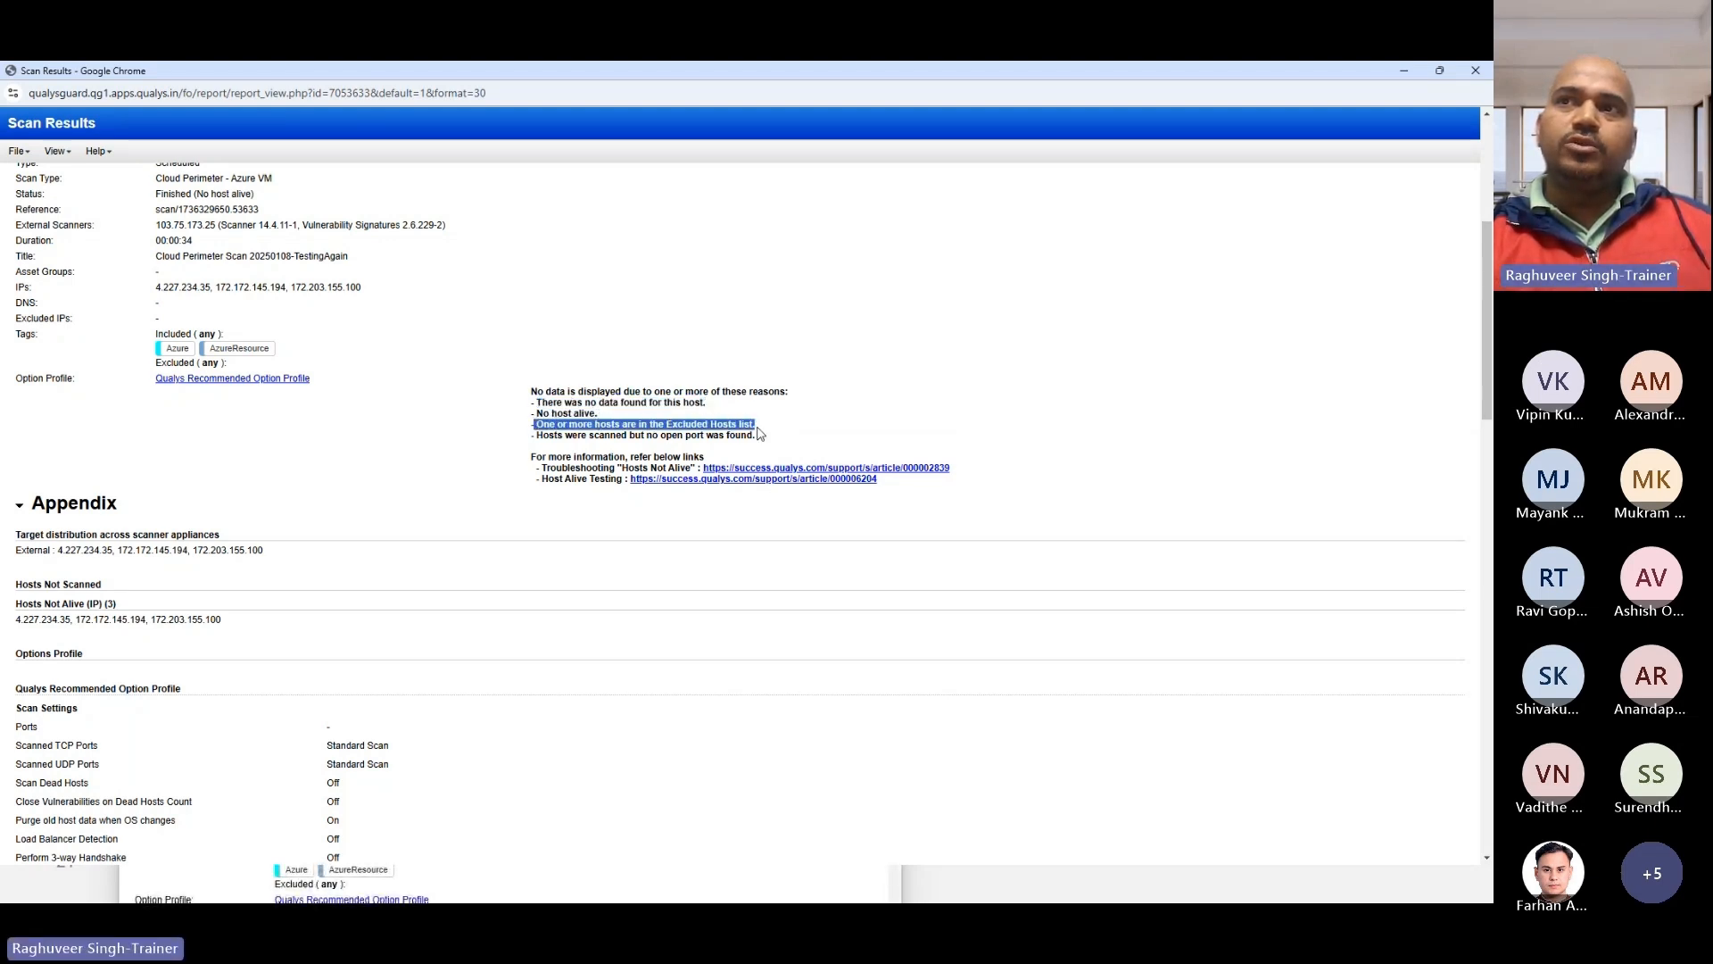
pyautogui.moveTo(535, 436); pyautogui.dragTo(748, 438)
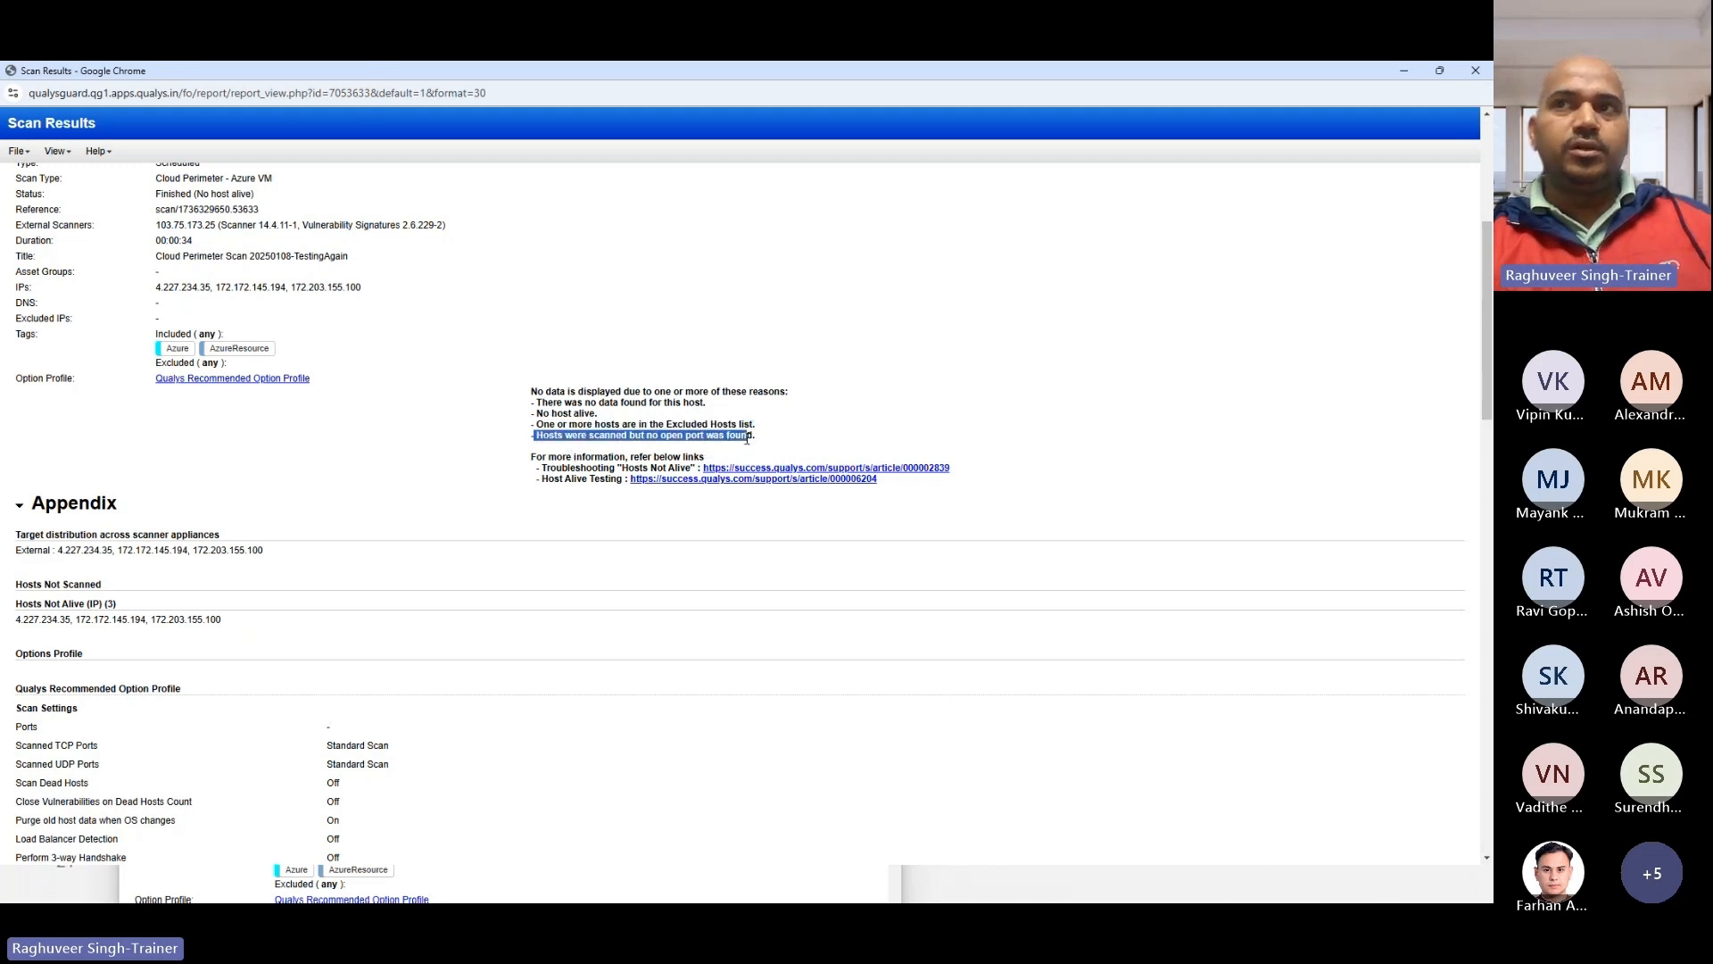
pyautogui.moveTo(541, 413); pyautogui.dragTo(601, 417)
# Step: Check the active hosts and total hosts values in the scan results' report summary
pyautogui.scroll(4, 323, 494)
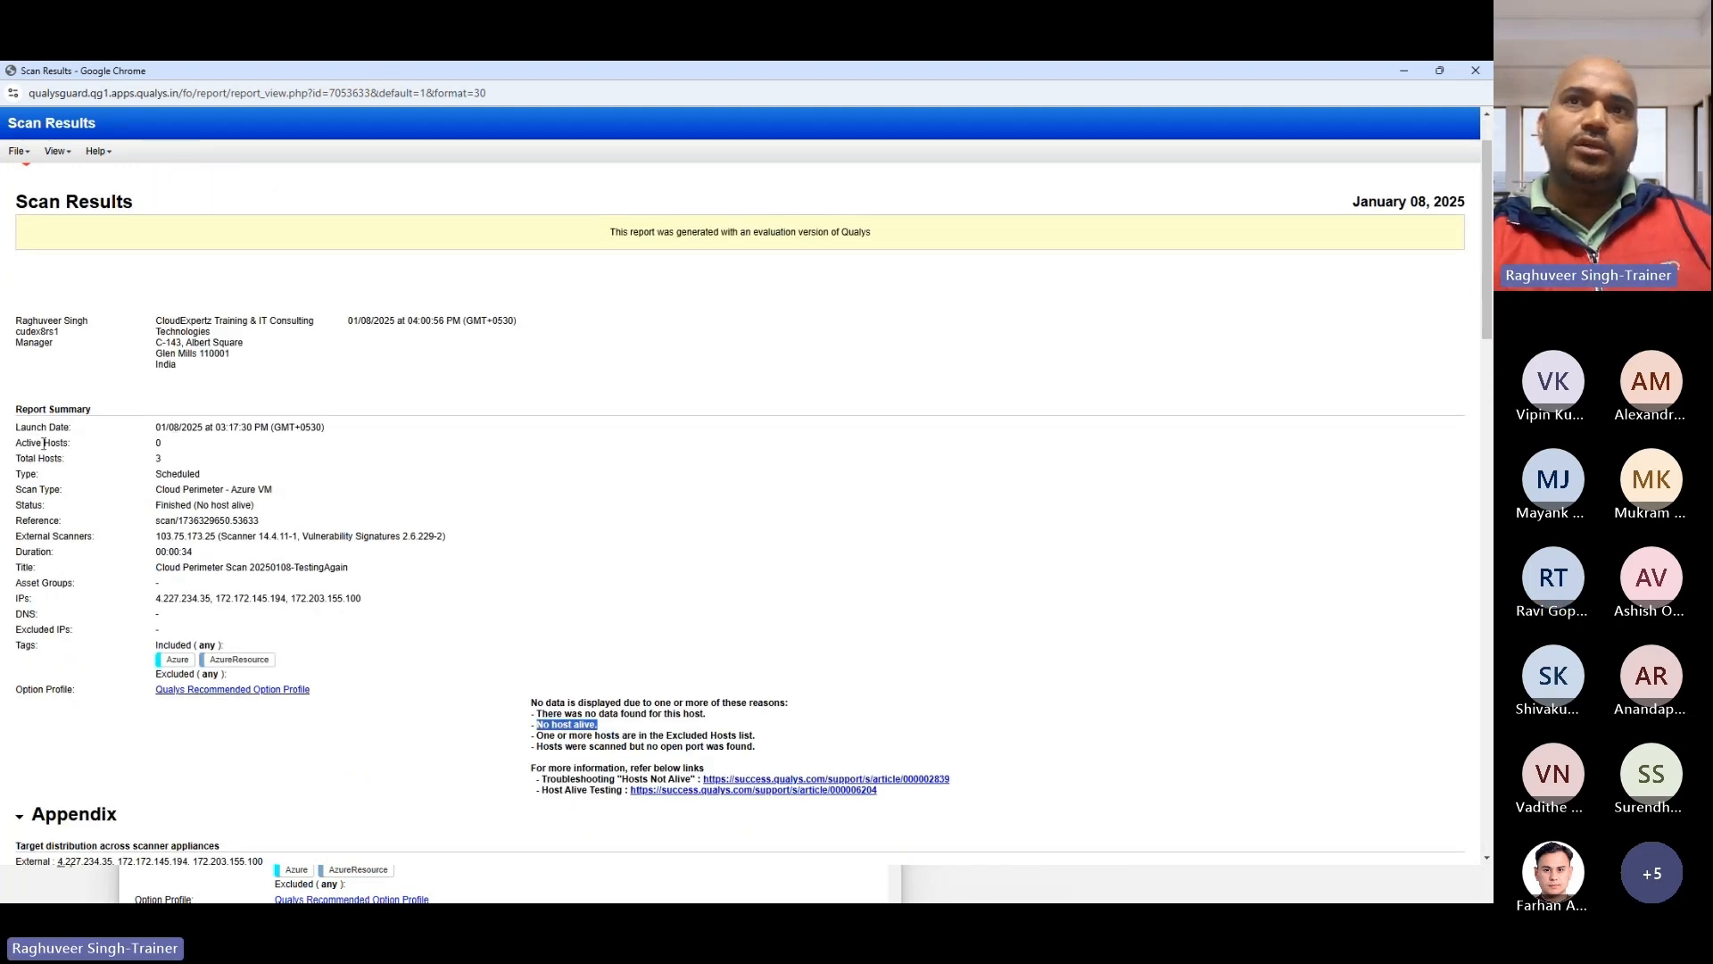
pyautogui.moveTo(27, 443); pyautogui.dragTo(177, 466)
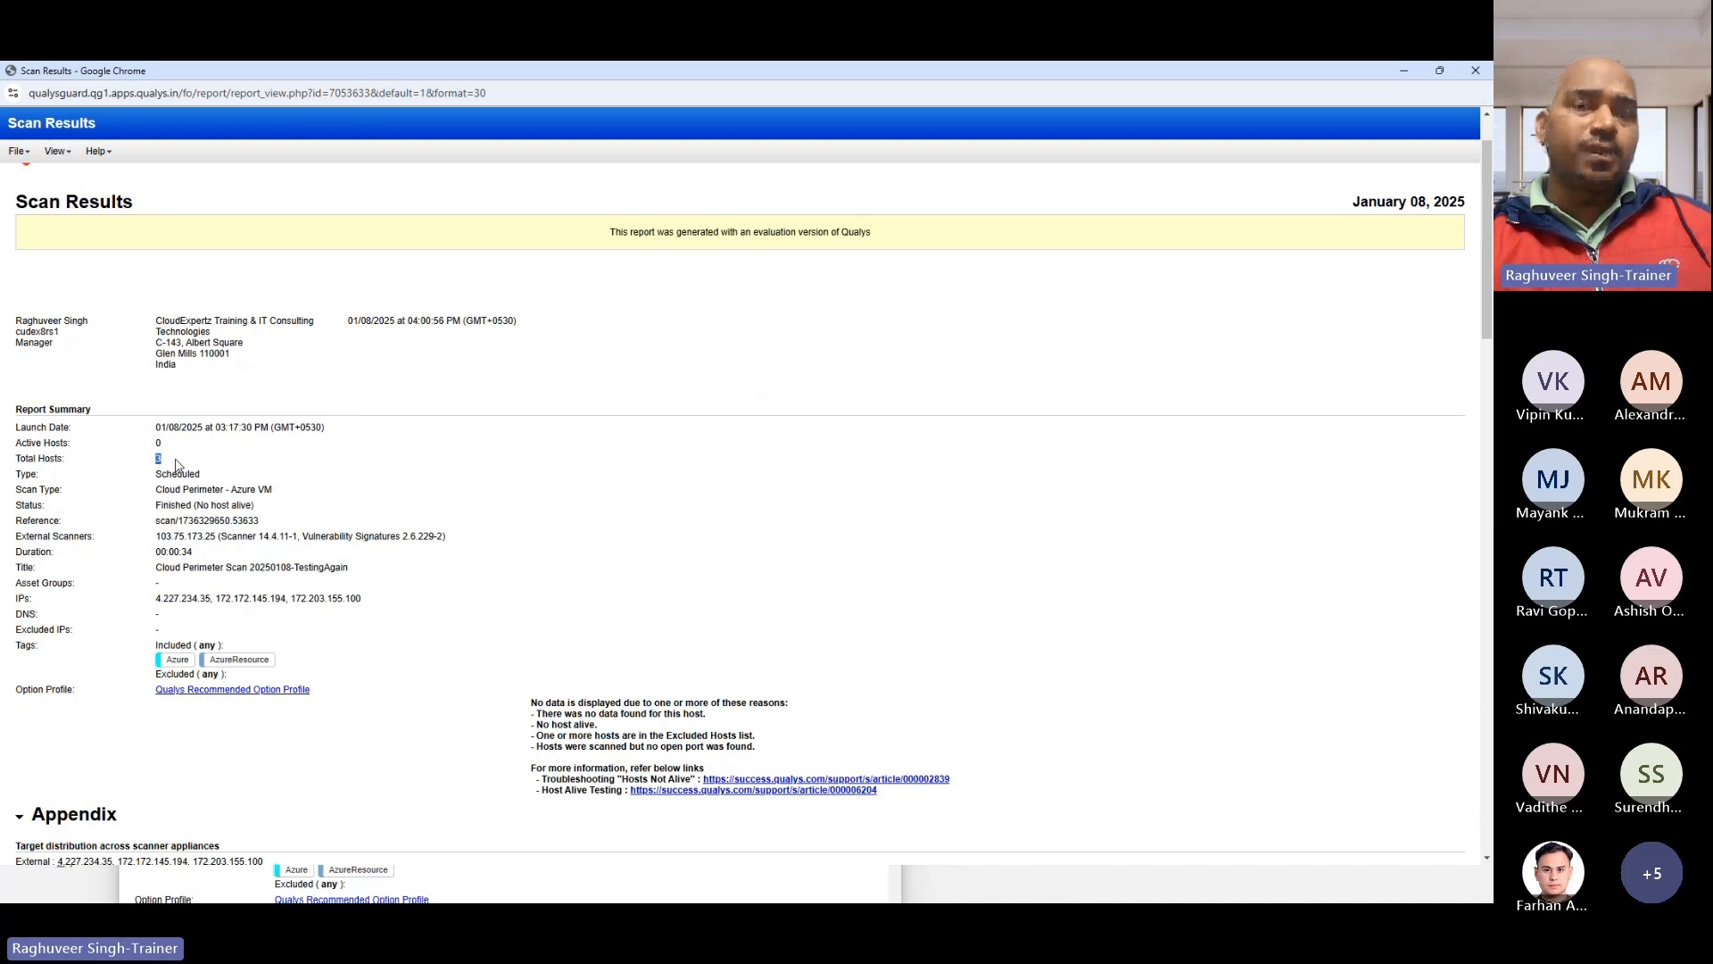
pyautogui.doubleClick(156, 444)
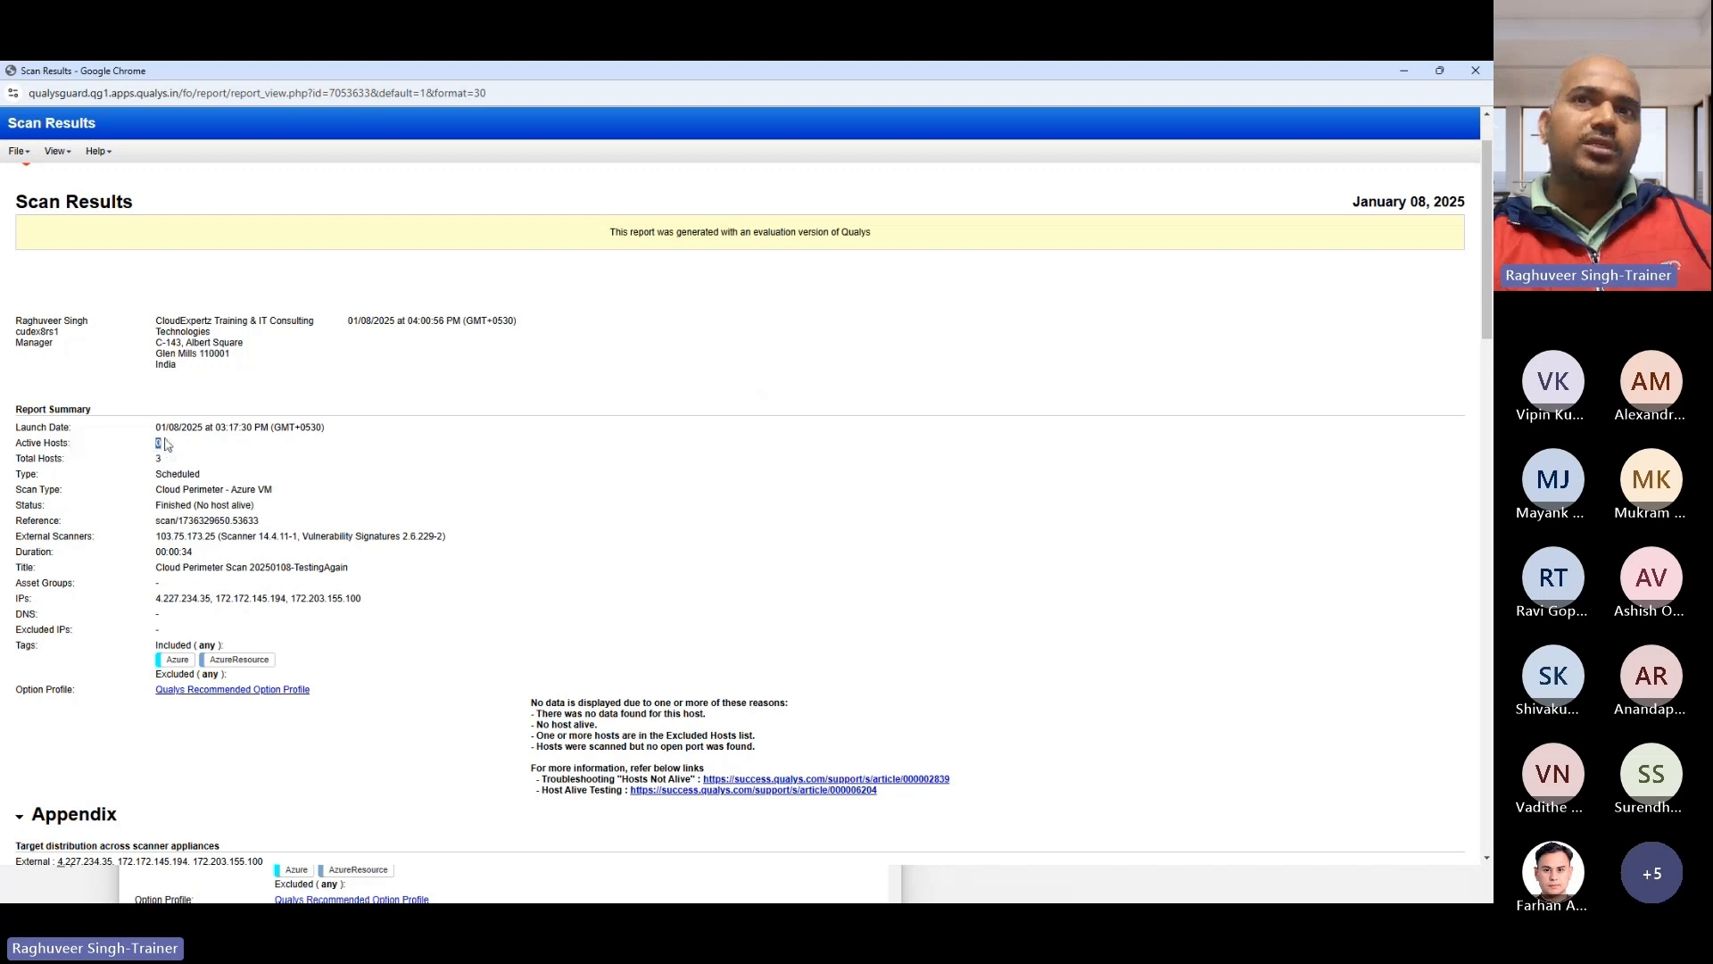
# Step: Examine the report appendix for the target distribution across scanner appliances and the list of hosts not alive
pyautogui.scroll(-2, 166, 444)
pyautogui.scroll(-3, 169, 502)
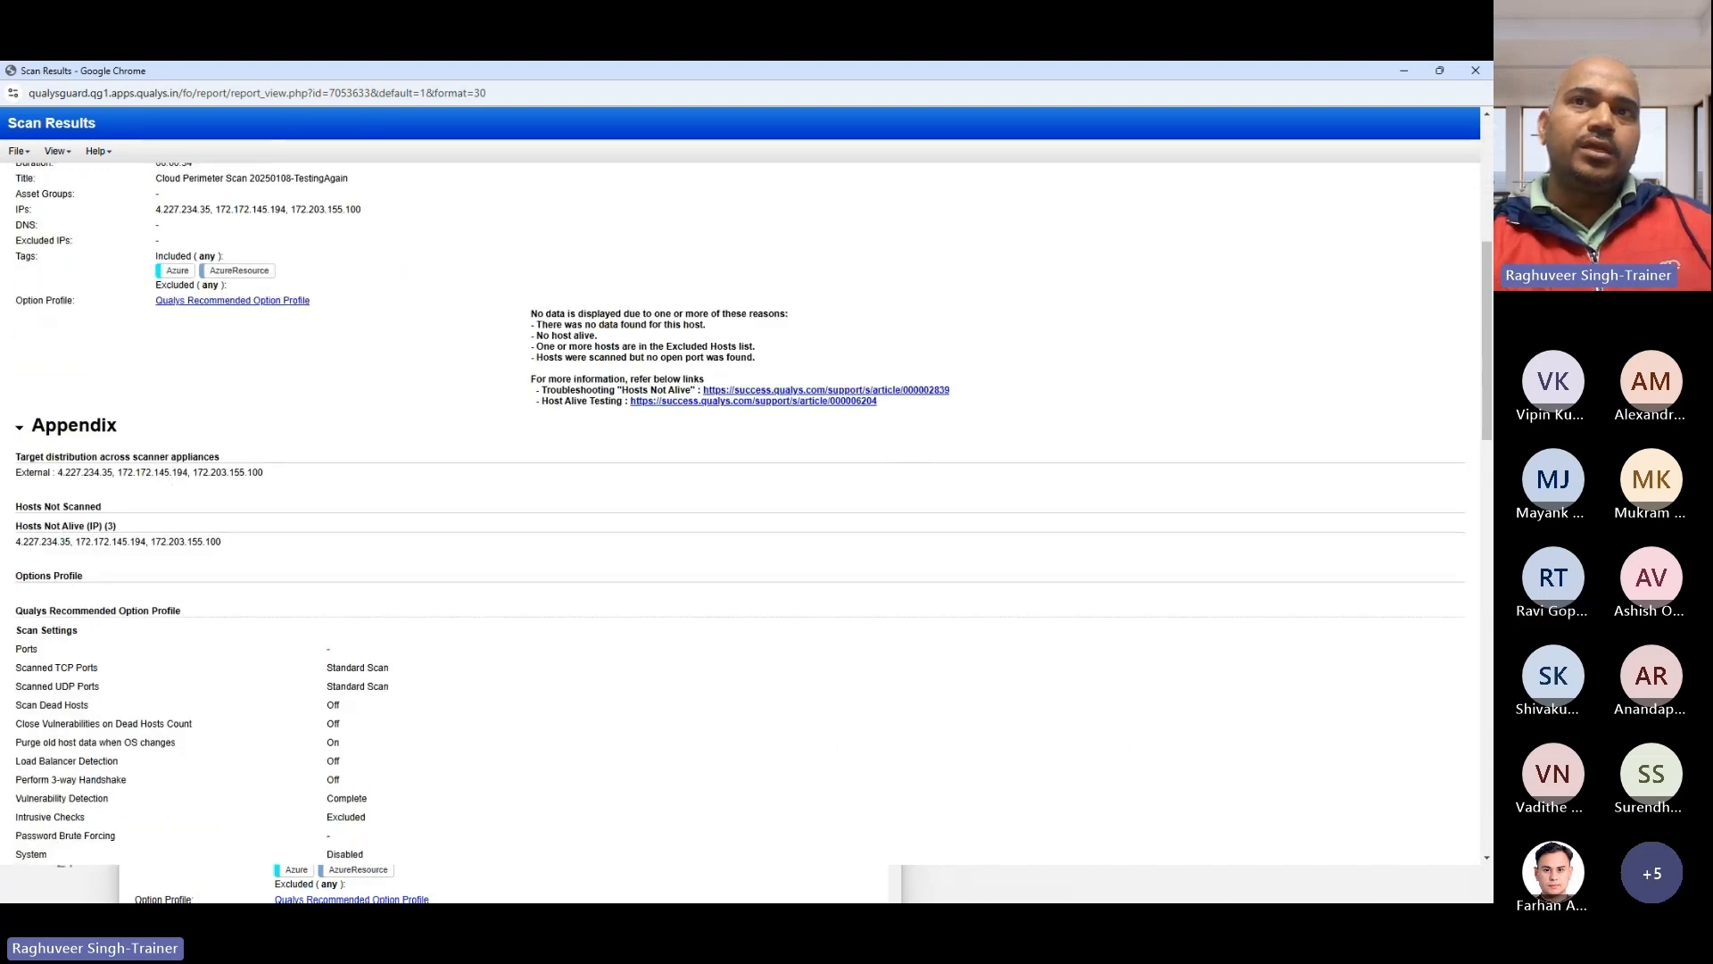
pyautogui.moveTo(18, 457); pyautogui.dragTo(200, 457)
pyautogui.moveTo(55, 473); pyautogui.dragTo(266, 480)
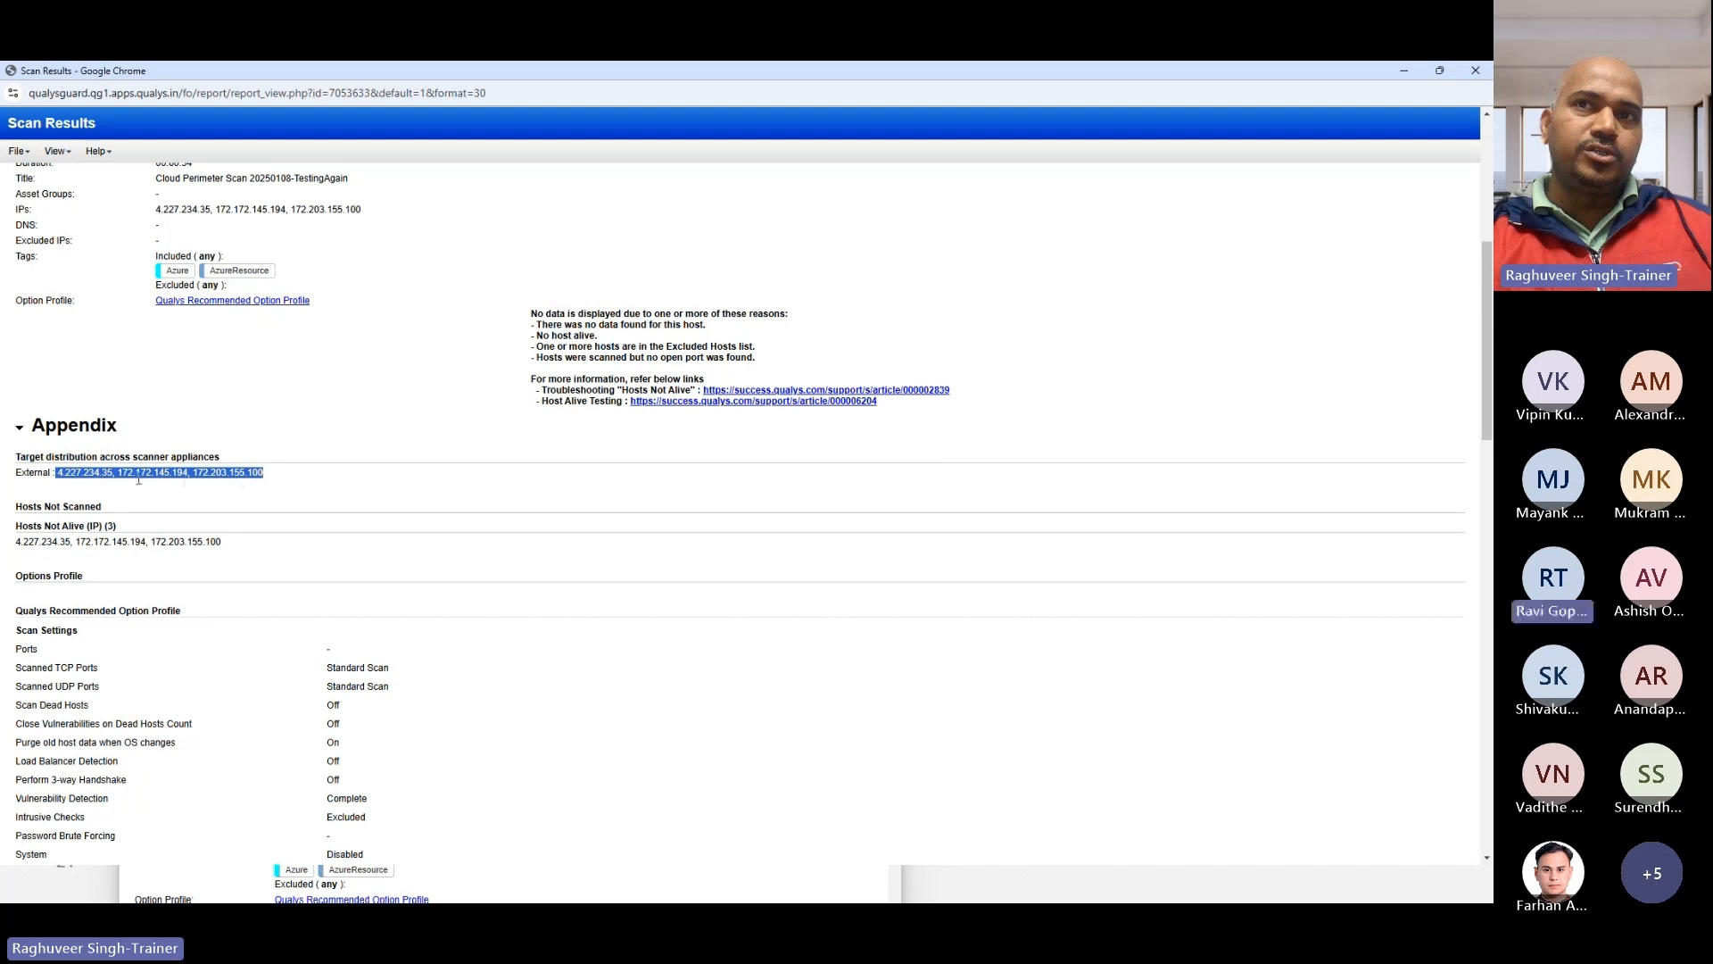
pyautogui.moveTo(21, 526); pyautogui.dragTo(172, 562)
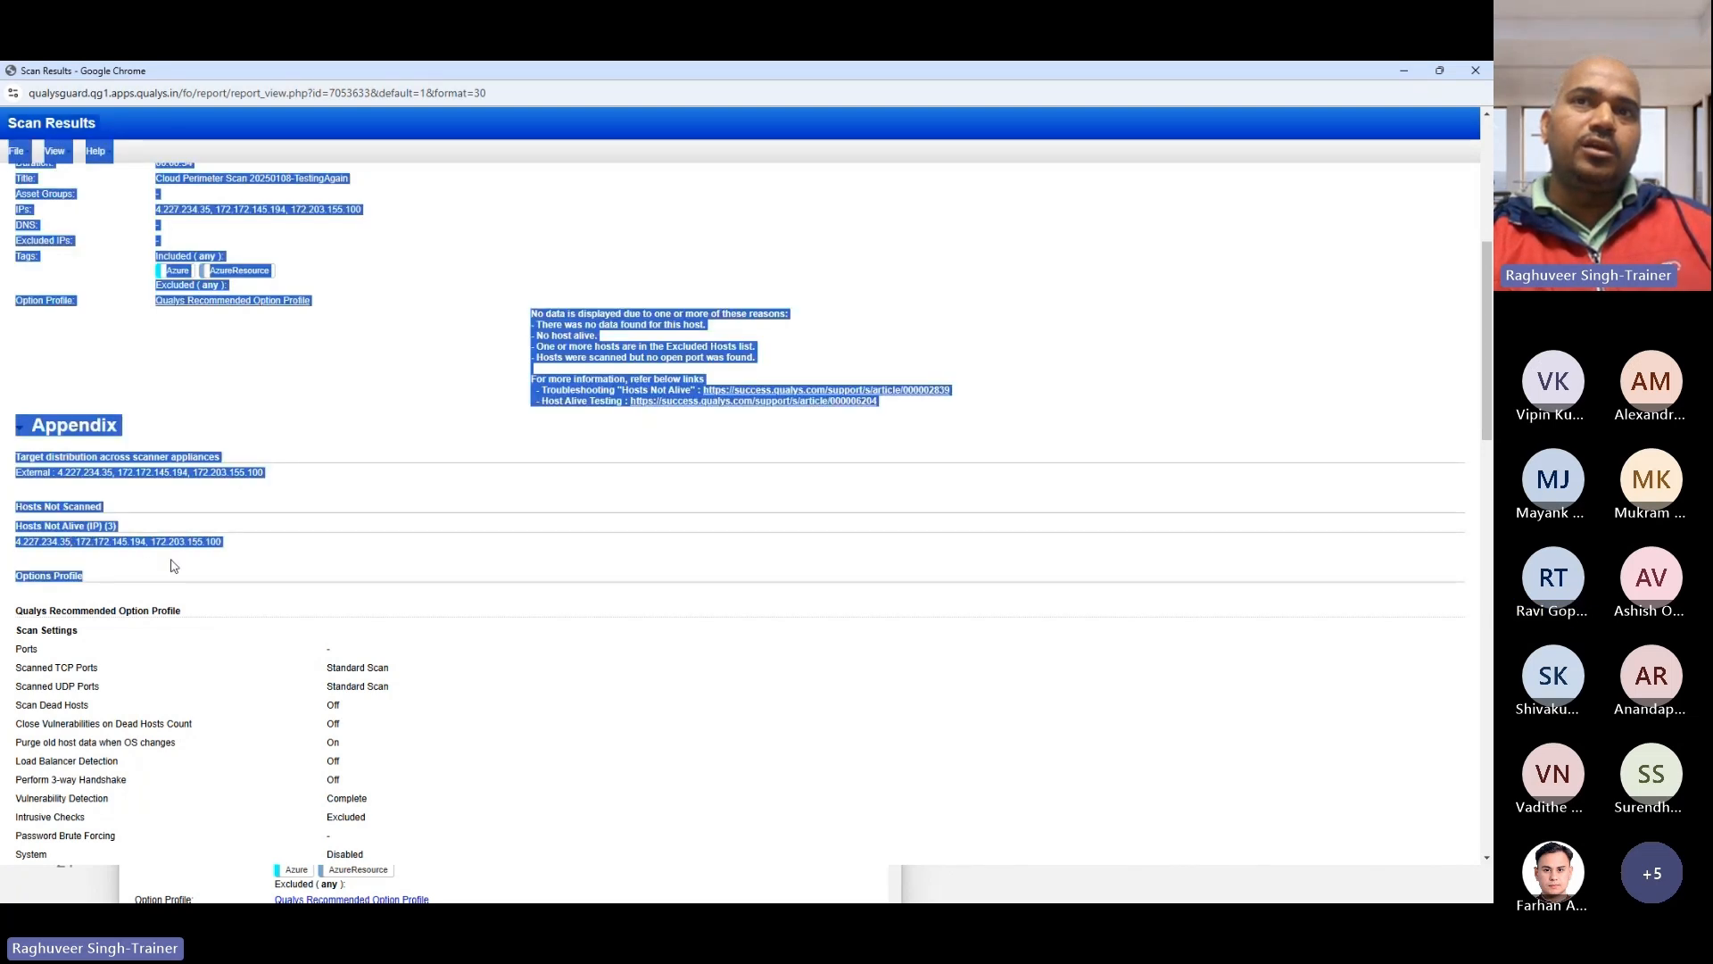
pyautogui.click(173, 573)
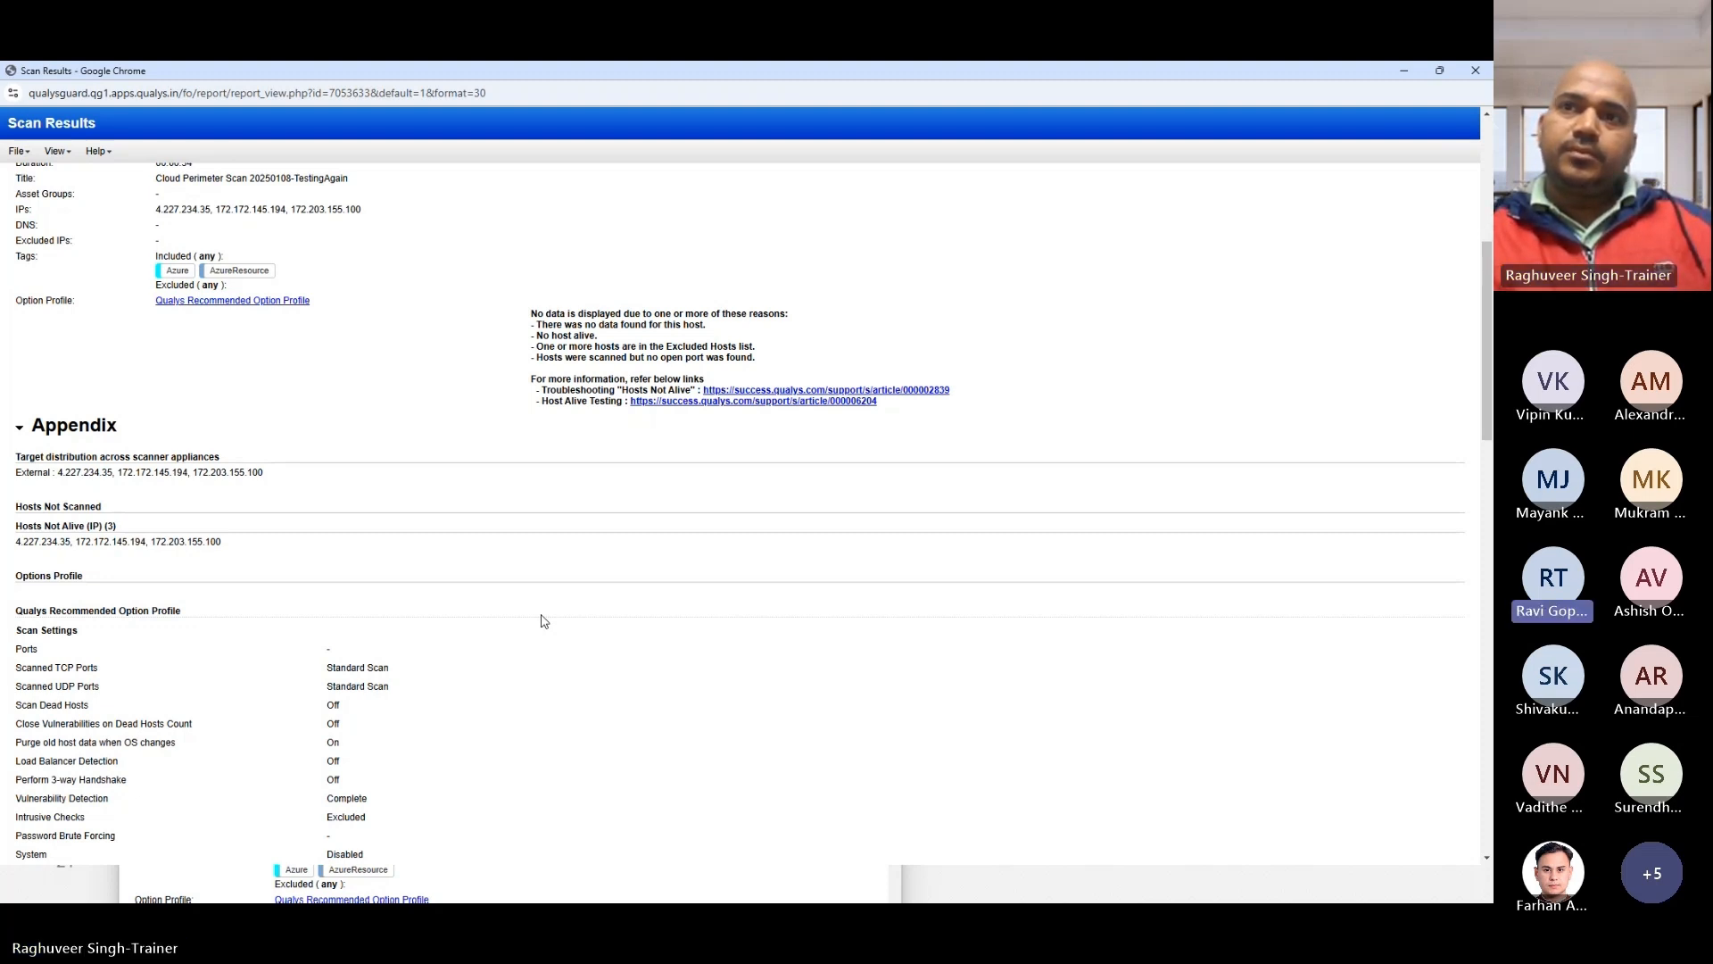
# Step: Reread the report summary and the listed reasons why the scan results display no data
pyautogui.moveTo(278, 901)
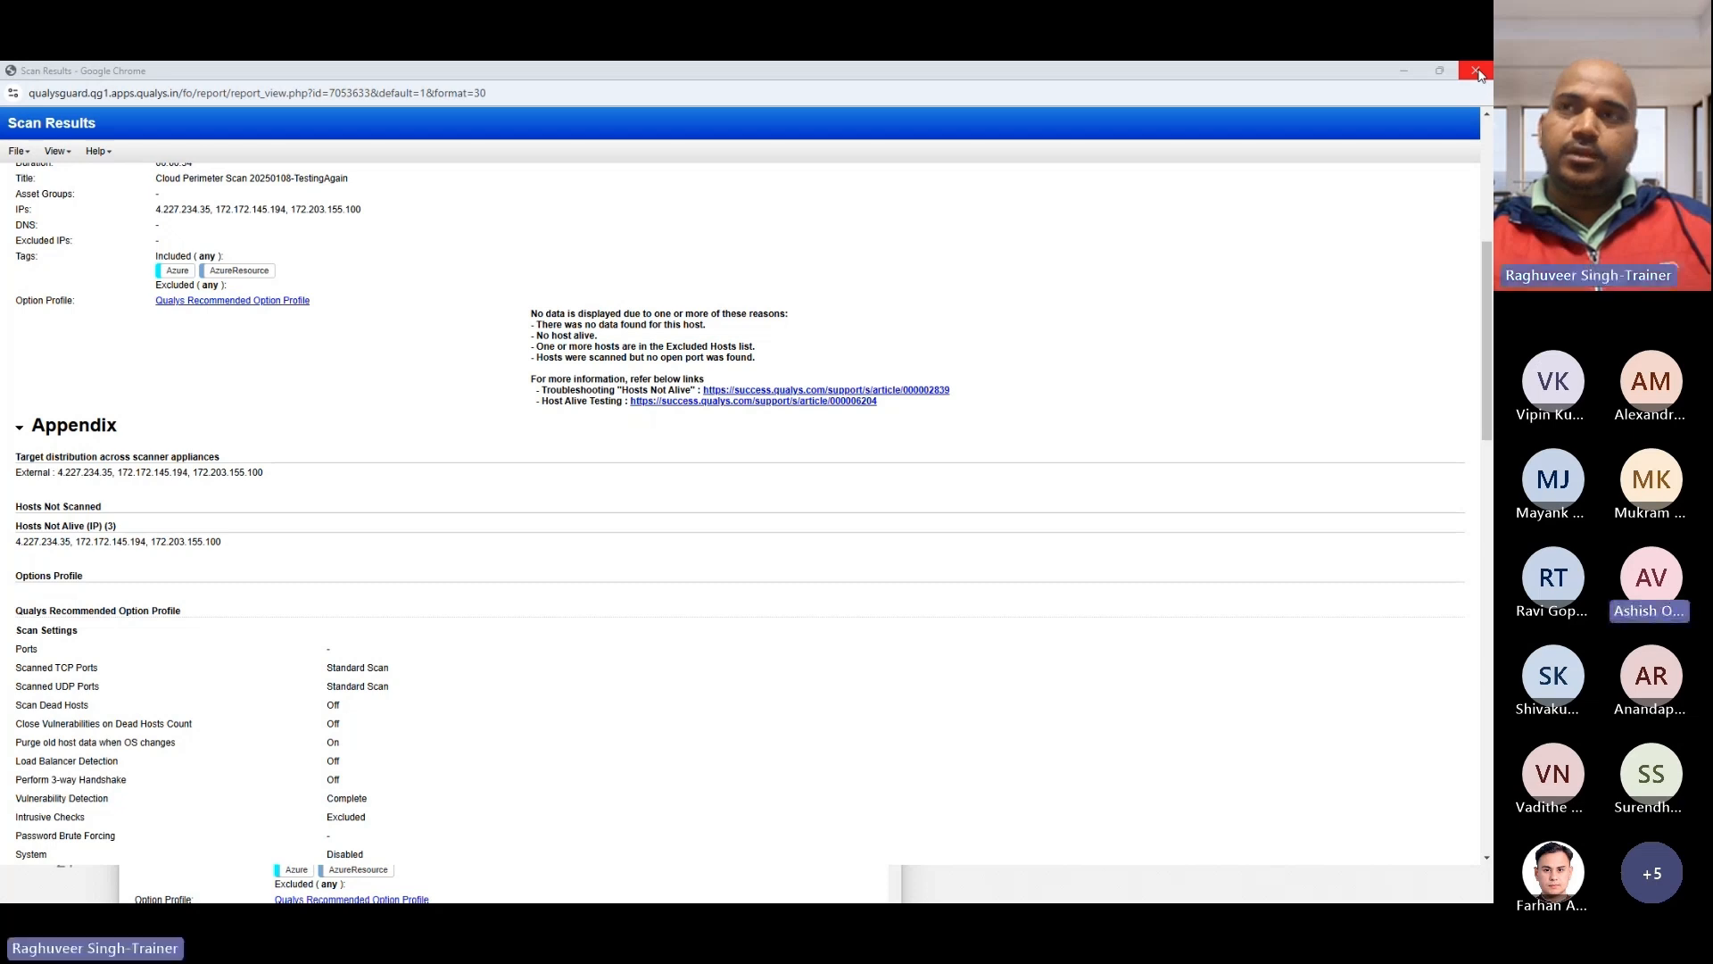
pyautogui.scroll(-3, 500, 399)
pyautogui.scroll(4, 384, 398)
pyautogui.scroll(3, 214, 432)
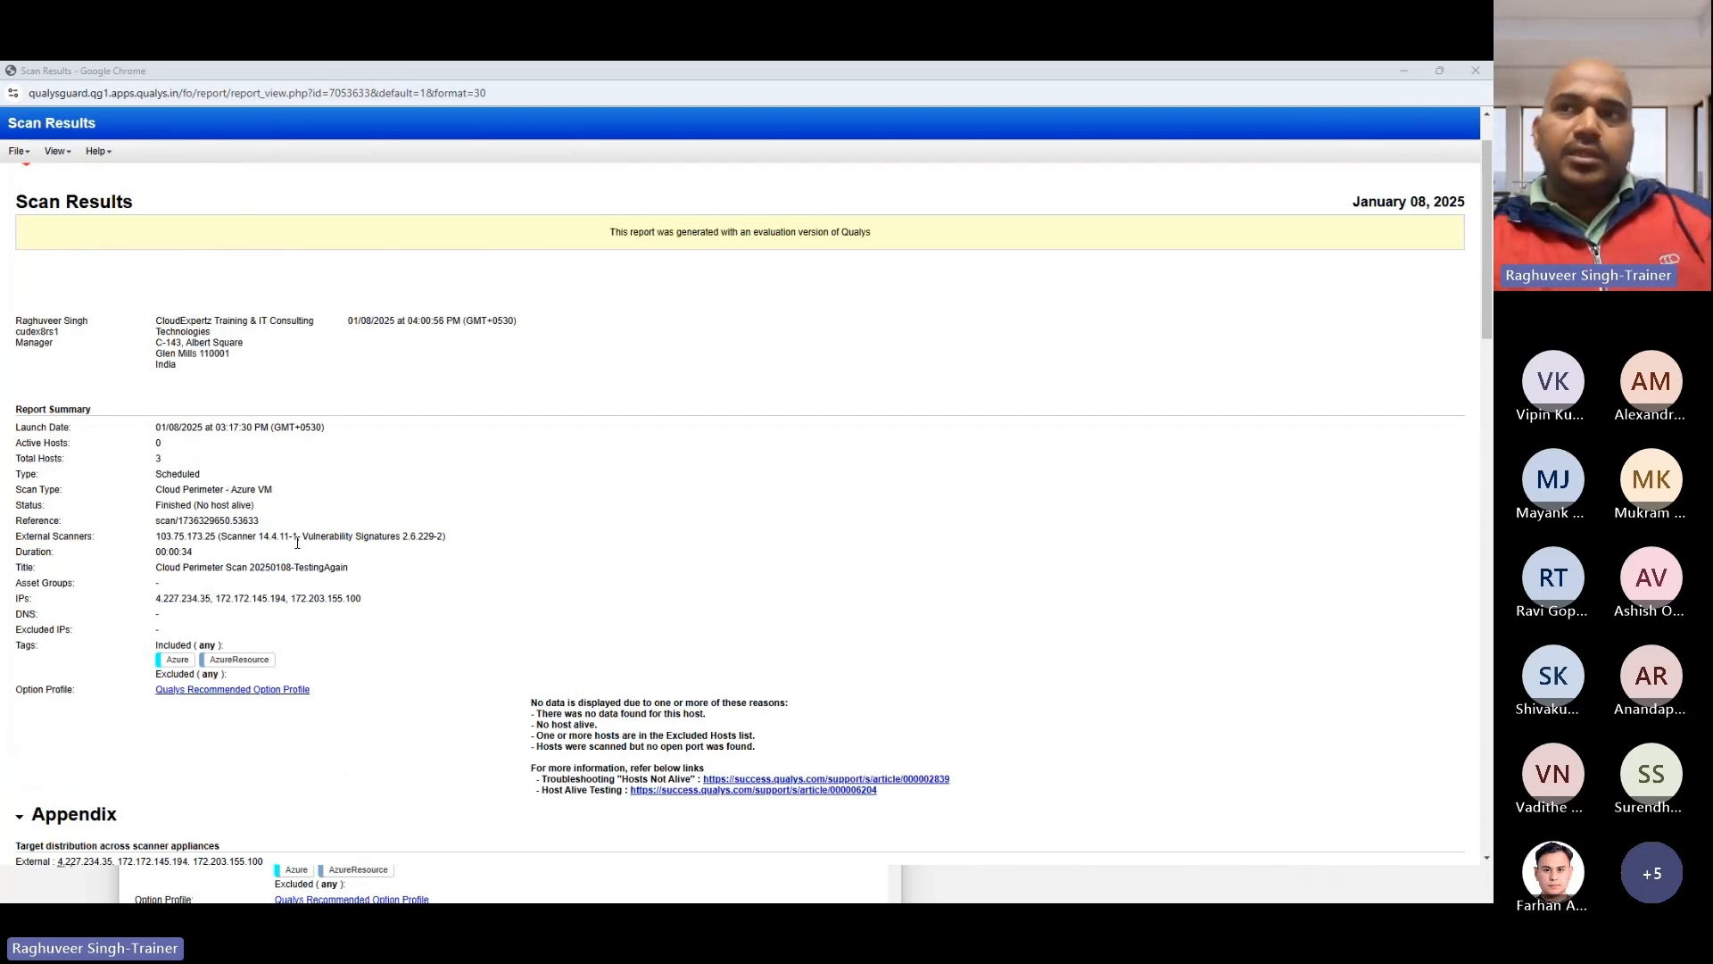
pyautogui.scroll(-2, 297, 542)
pyautogui.moveTo(532, 557); pyautogui.dragTo(723, 603)
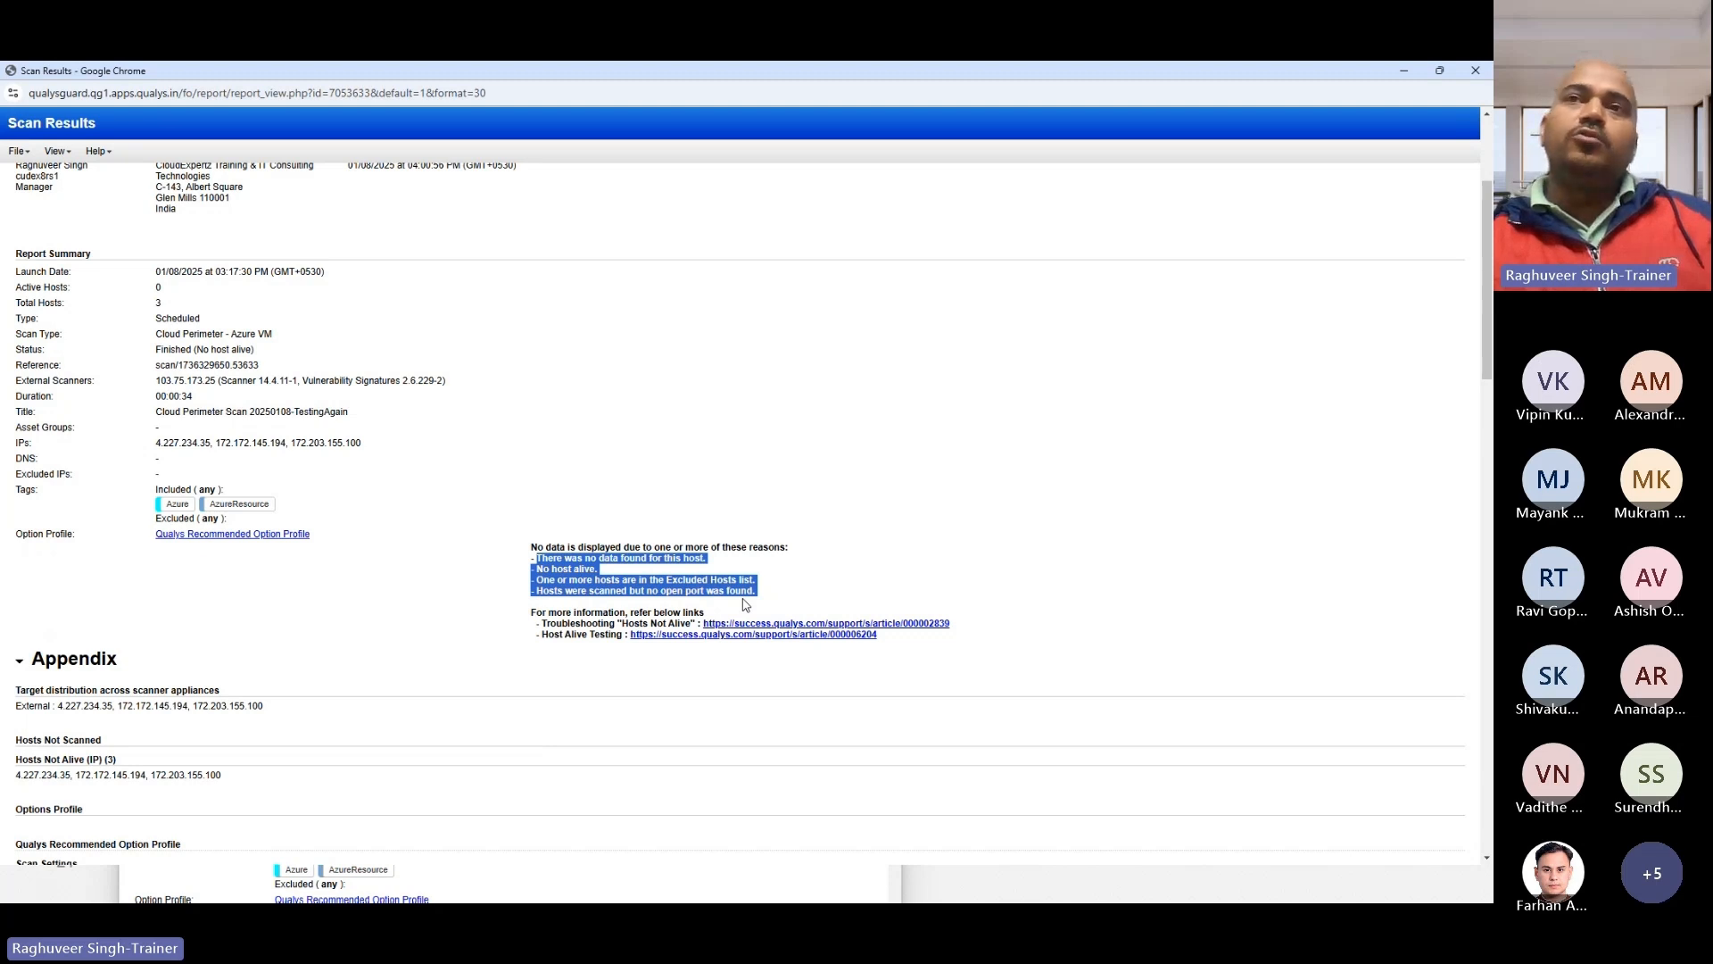
pyautogui.scroll(3, 241, 594)
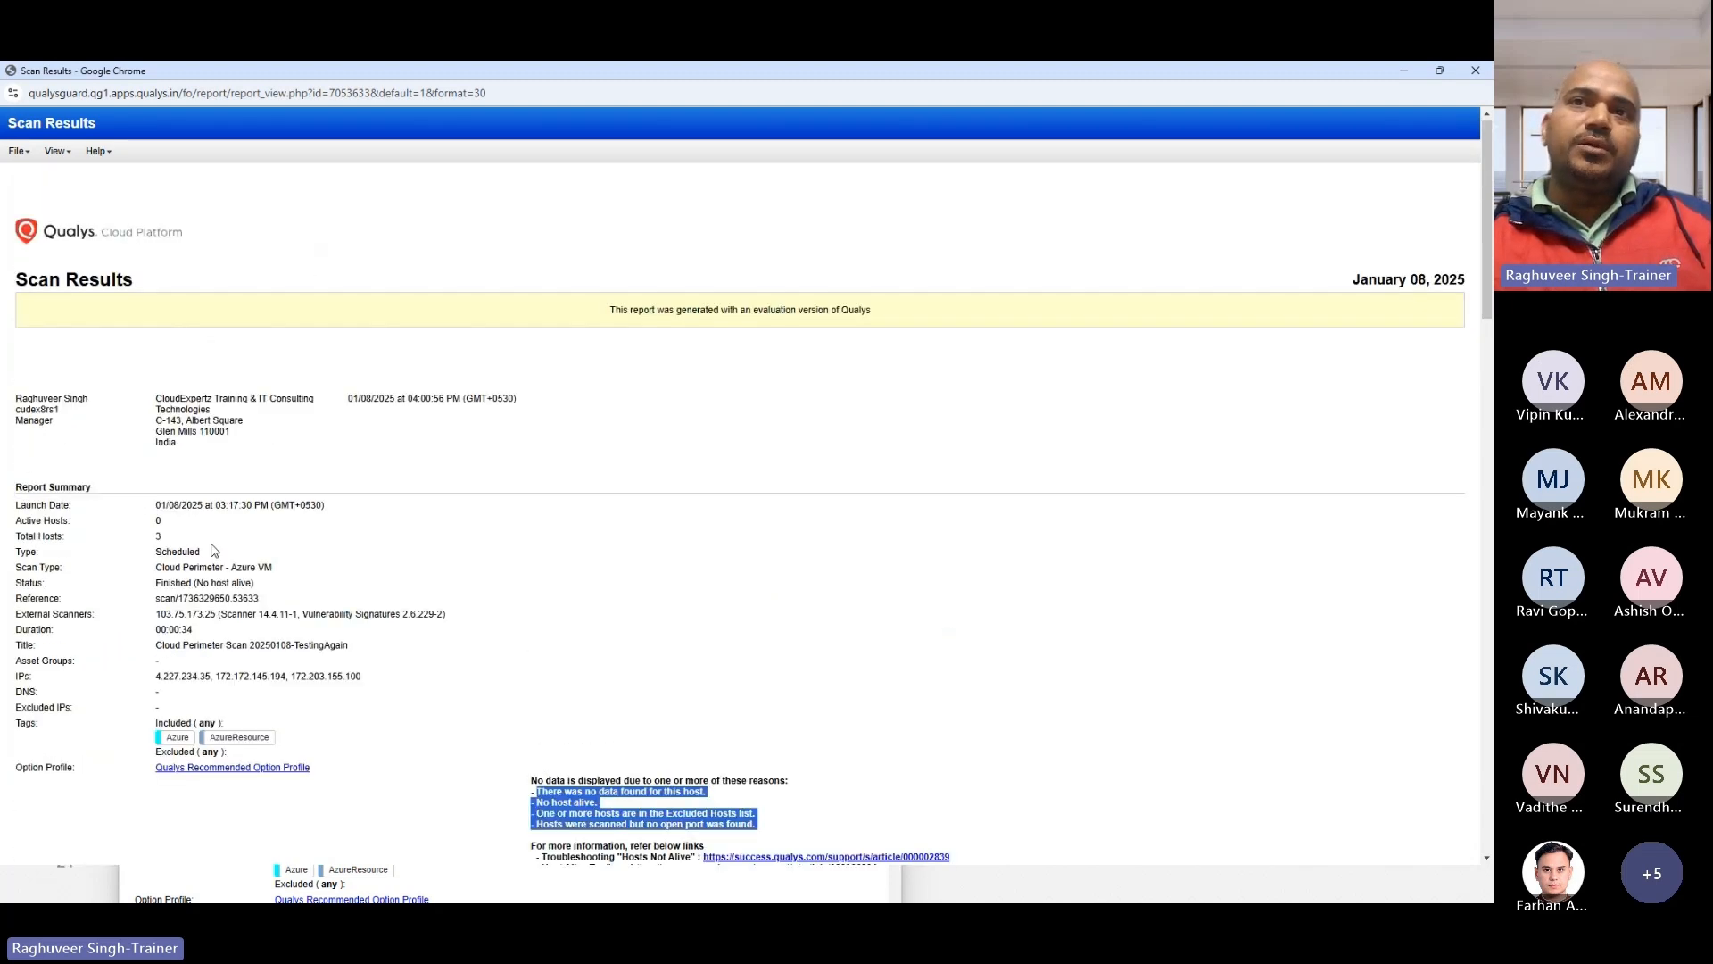
# Step: Read through the Qualys Recommended Option Profile's scan settings in the appendix, down to the advanced settings and the report's end
pyautogui.scroll(-1, 148, 535)
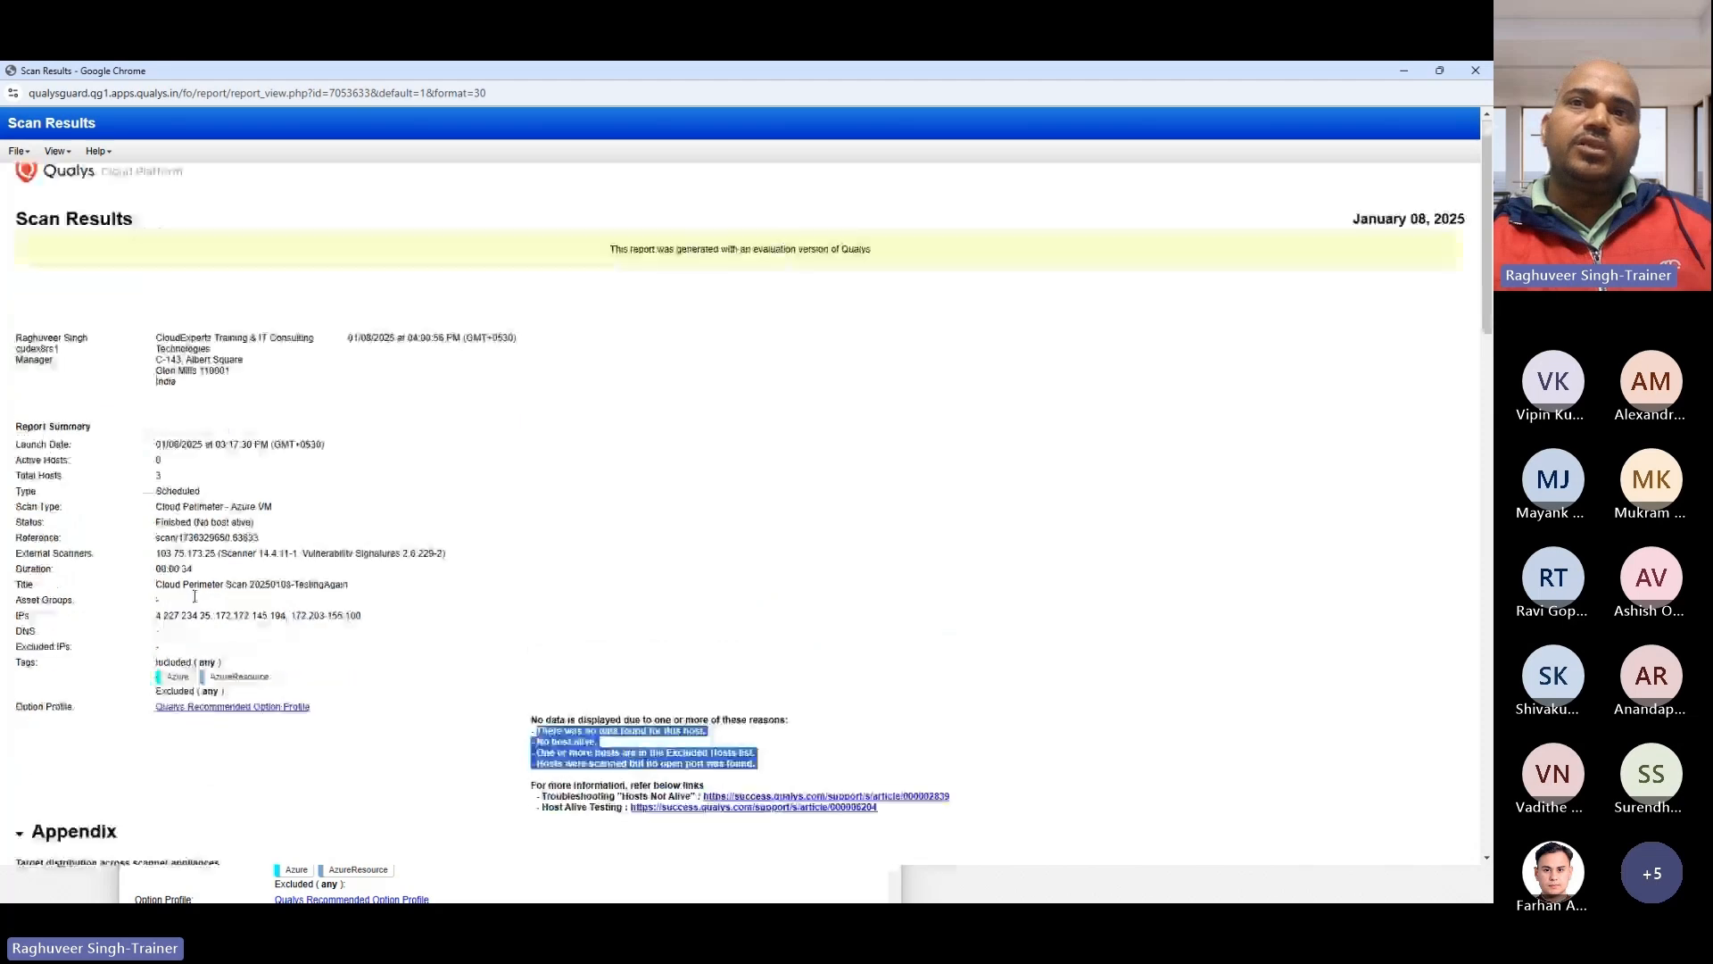
pyautogui.scroll(-3, 160, 582)
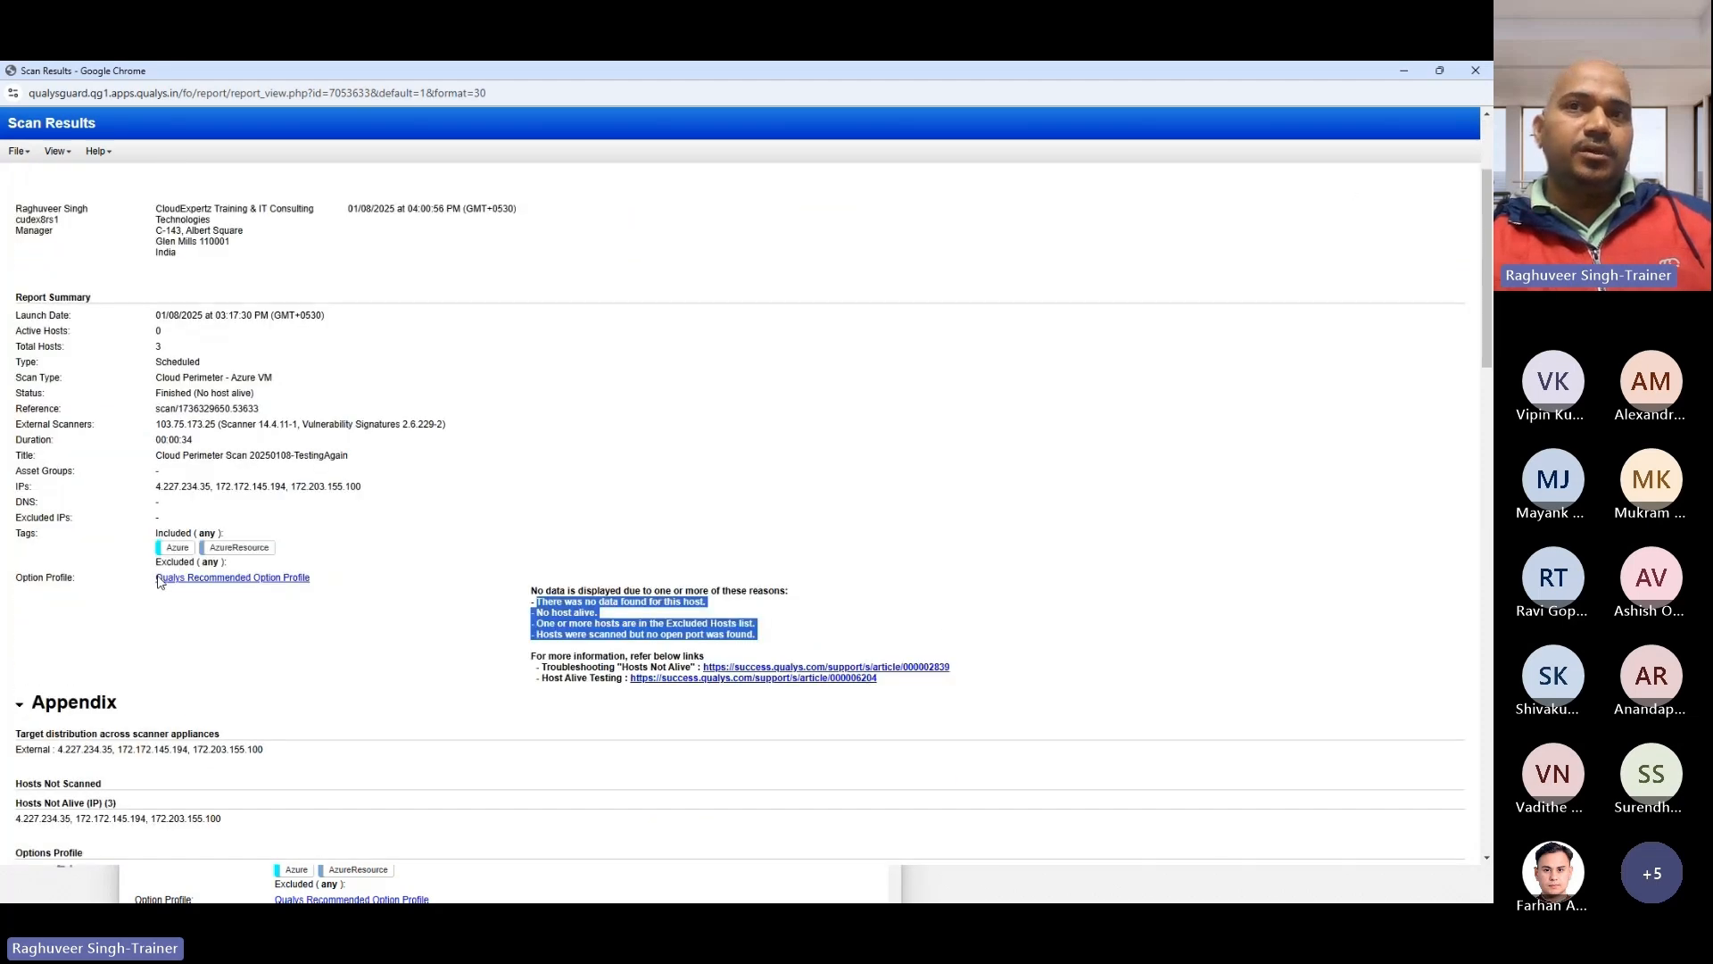
pyautogui.scroll(-10, 239, 629)
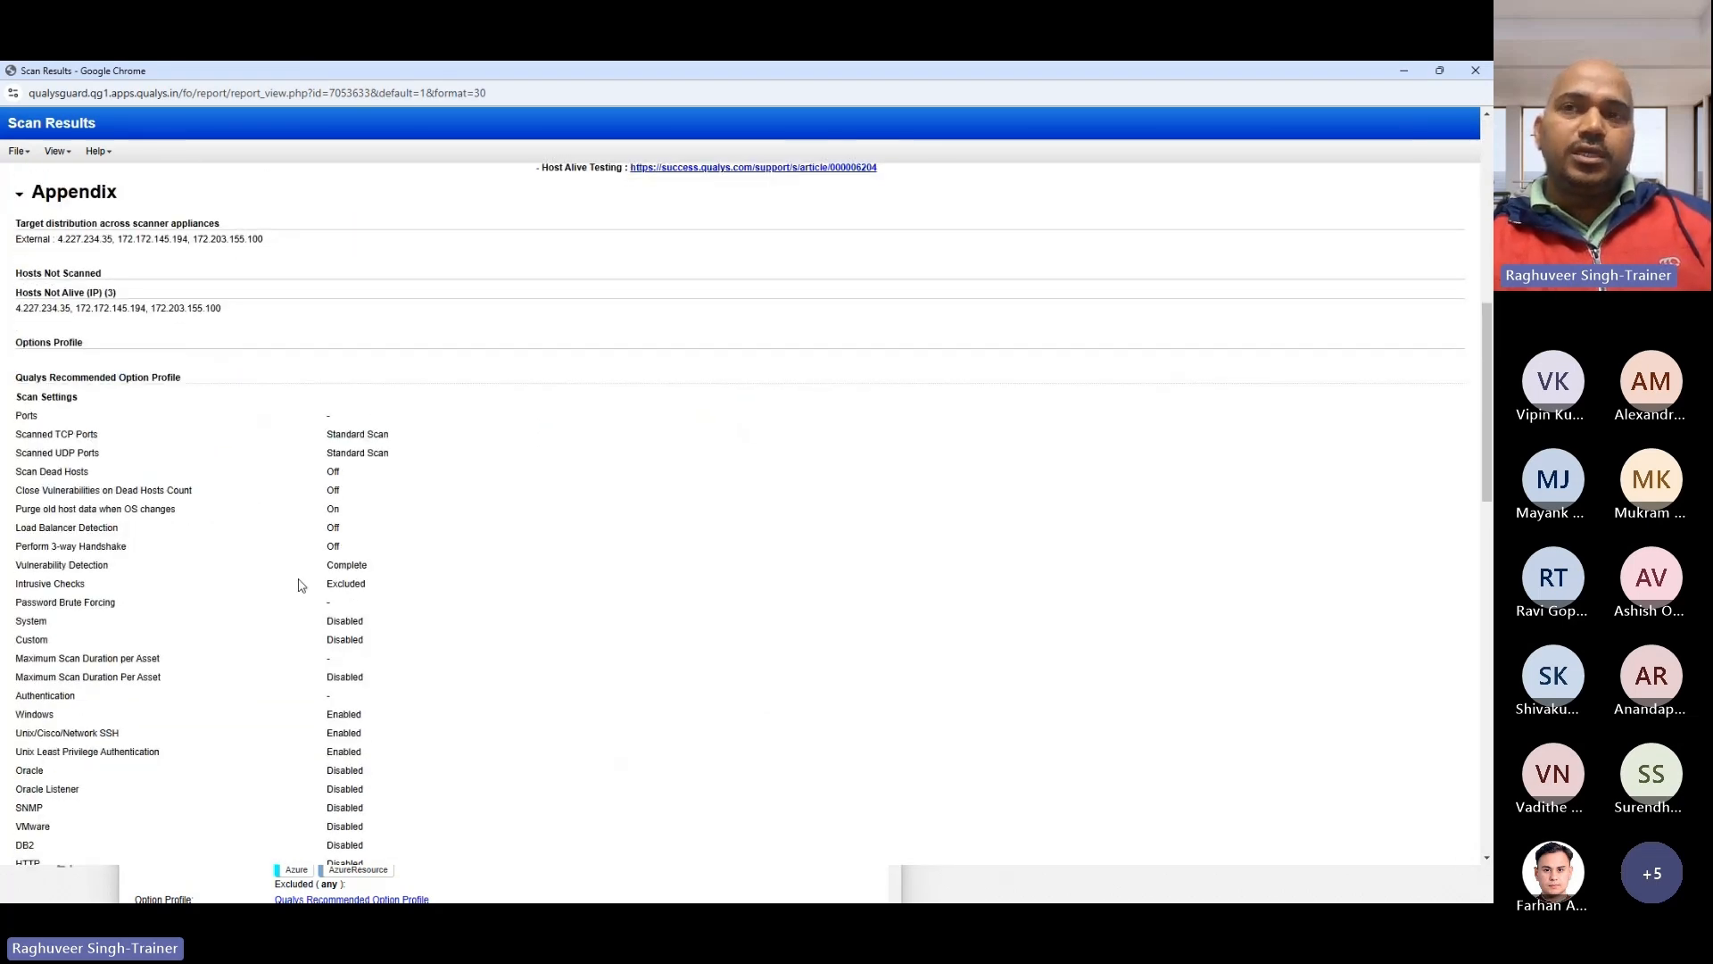
pyautogui.scroll(-7, 301, 585)
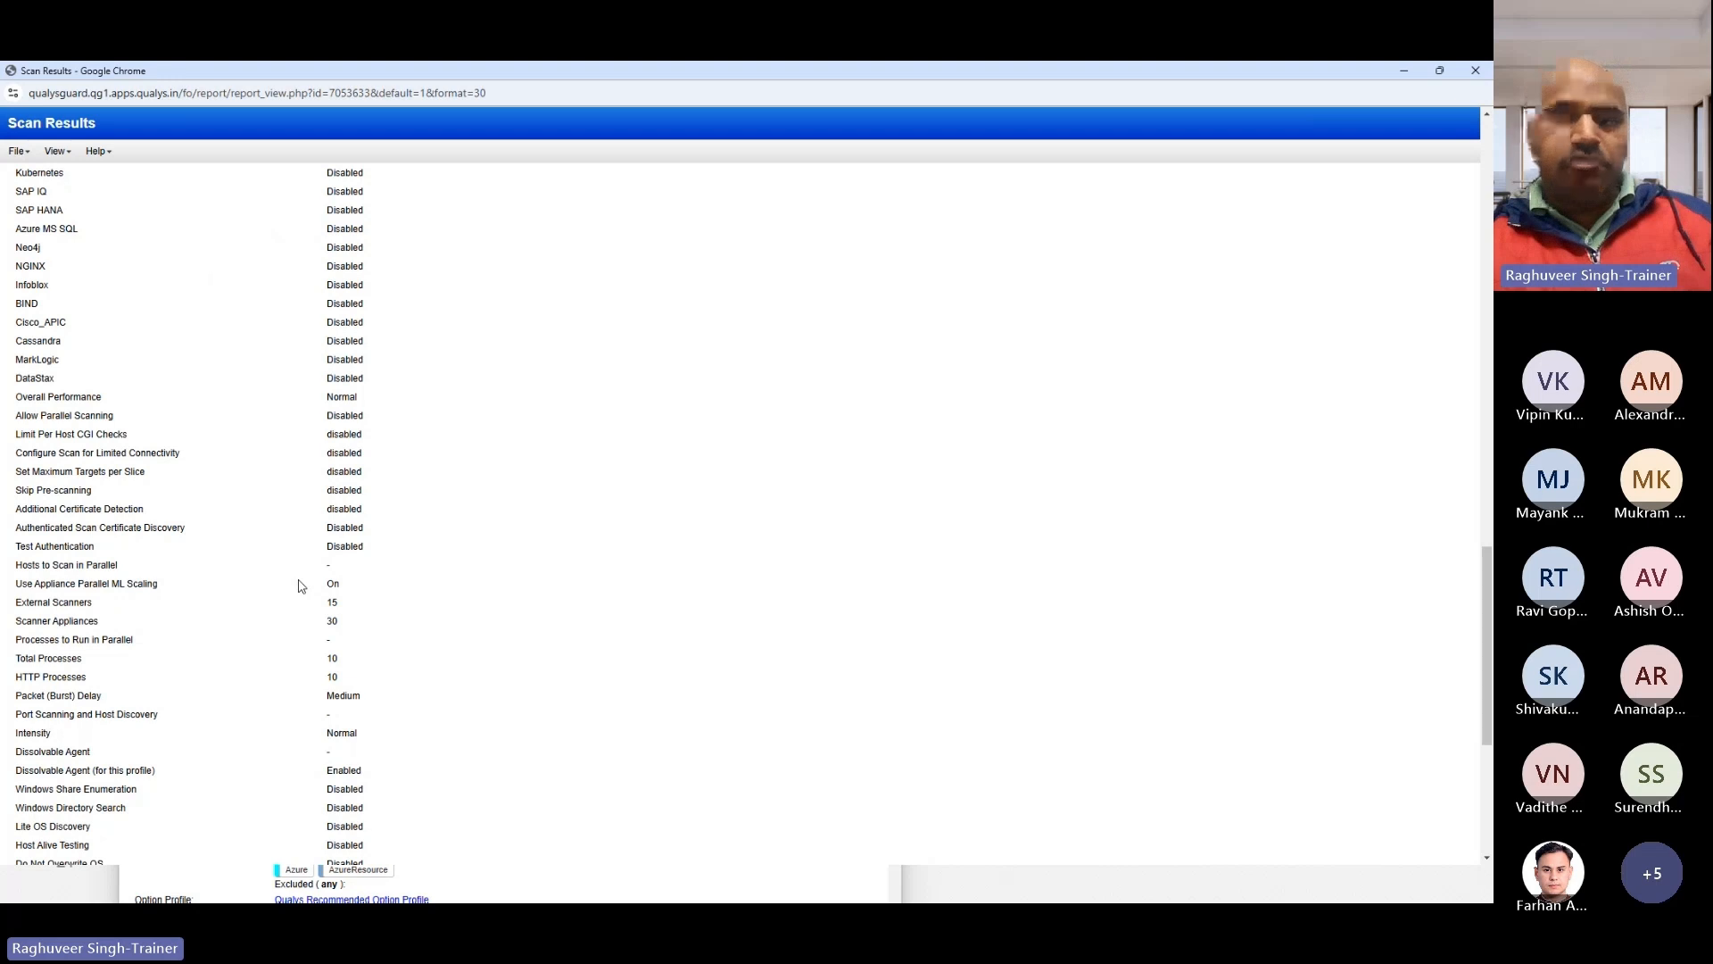
pyautogui.scroll(-5, 301, 587)
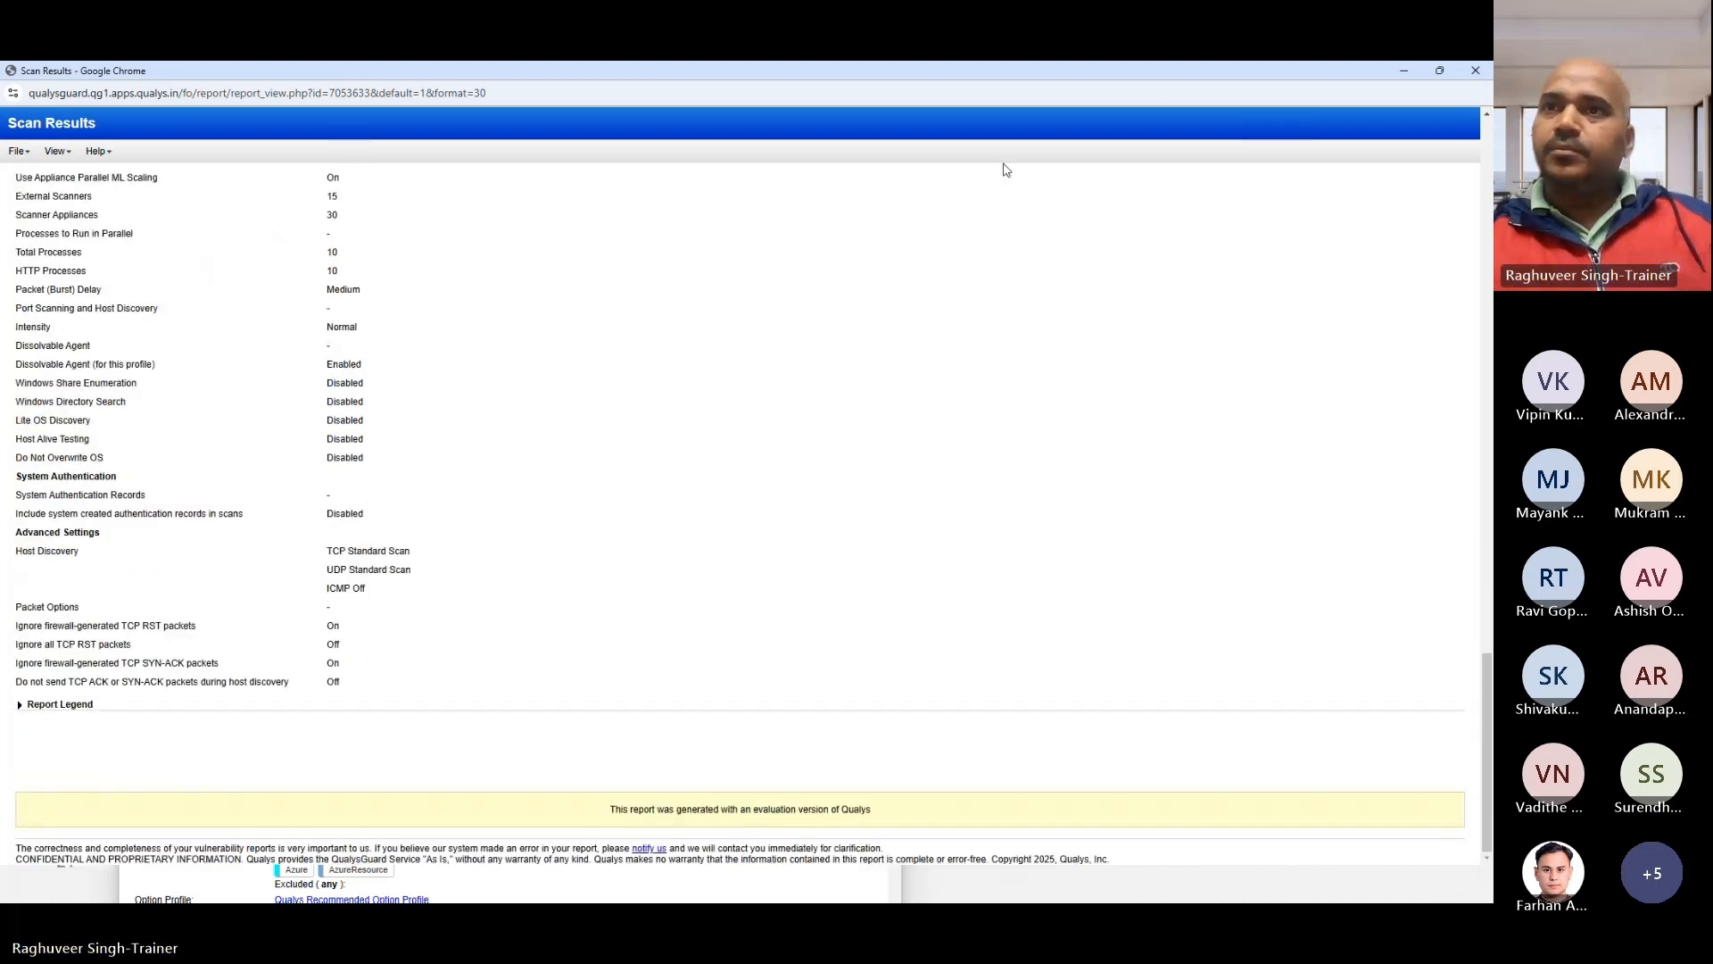